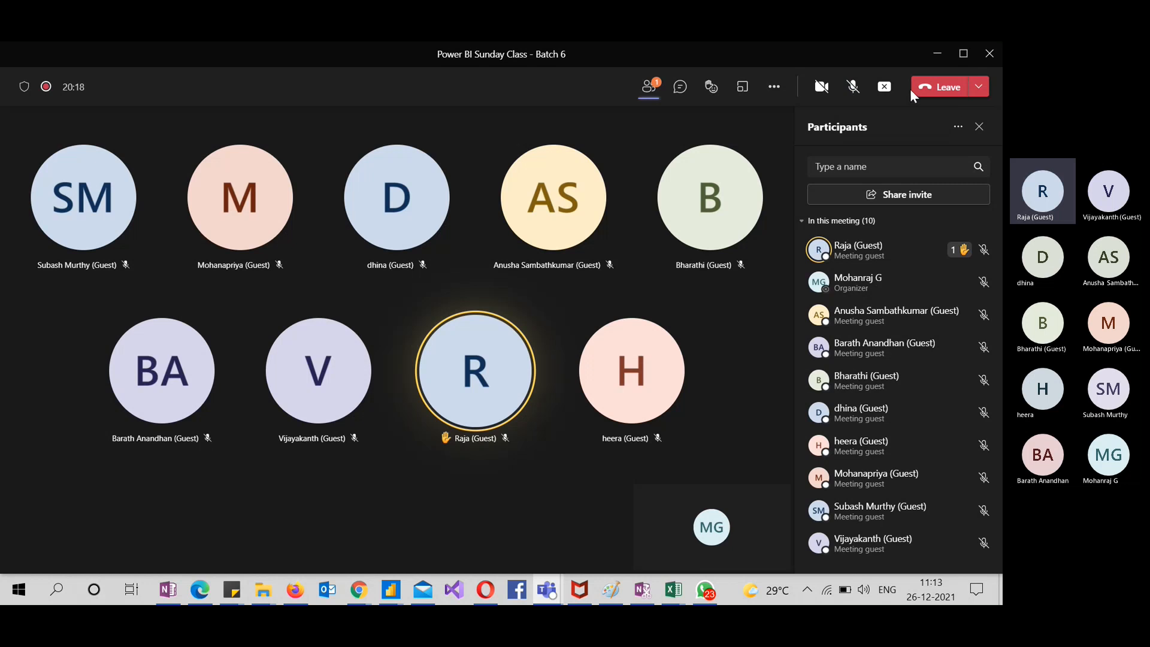
Unmute the microphone in the Teams meeting and minimize the meeting window to show Power BI Desktop
{"action": "left_click", "coordinate": [854, 87]}
{"action": "left_click", "coordinate": [932, 54]}
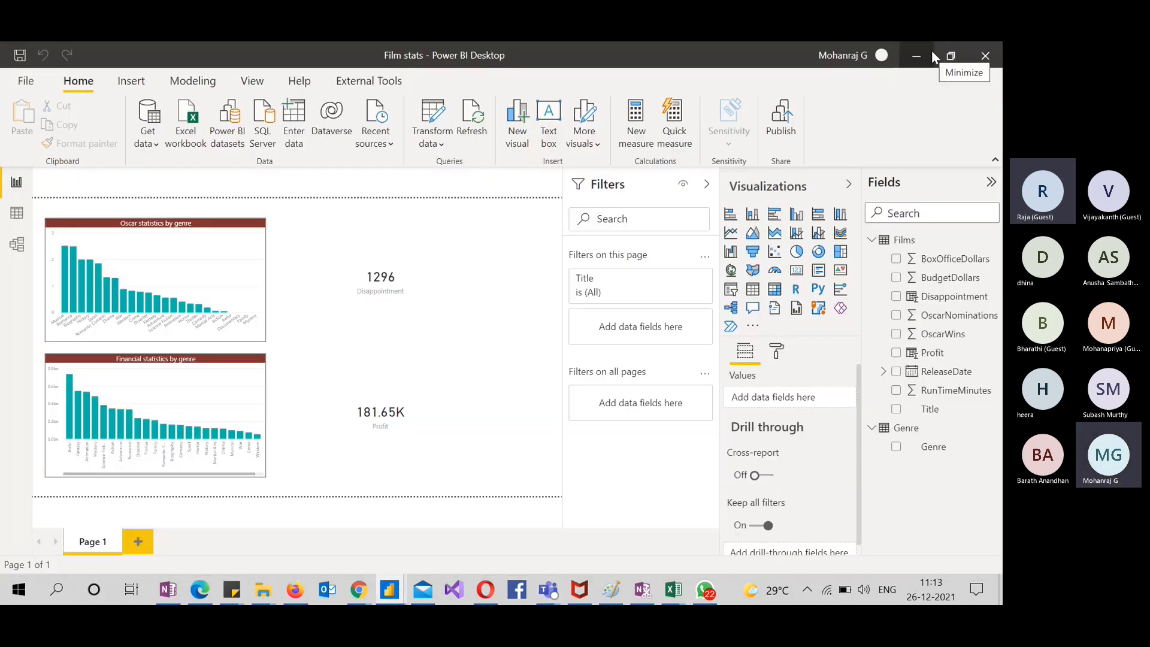
{"action": "left_click", "coordinate": [987, 55]}
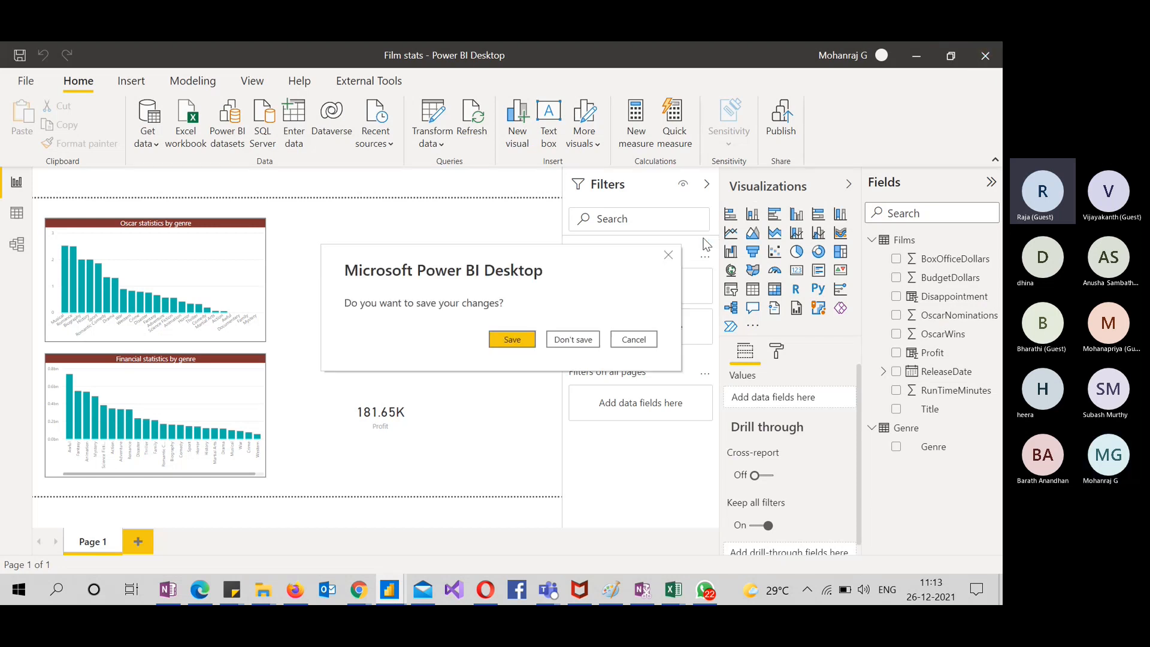
{"action": "left_click", "coordinate": [635, 339]}
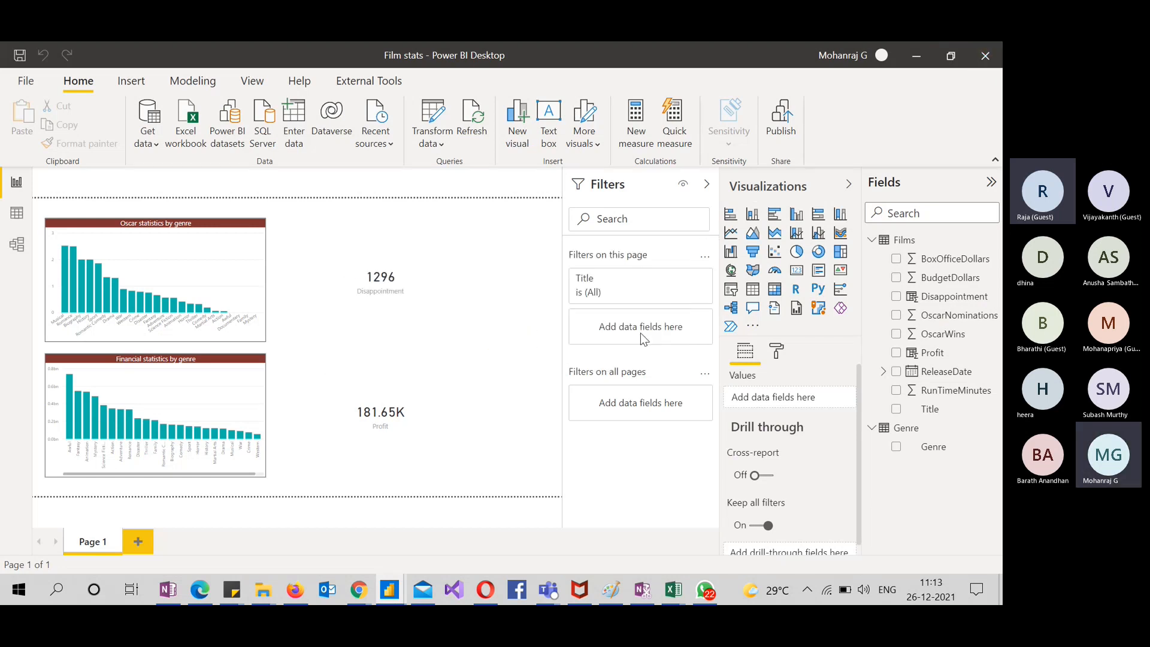
{"action": "left_click", "coordinate": [829, 483]}
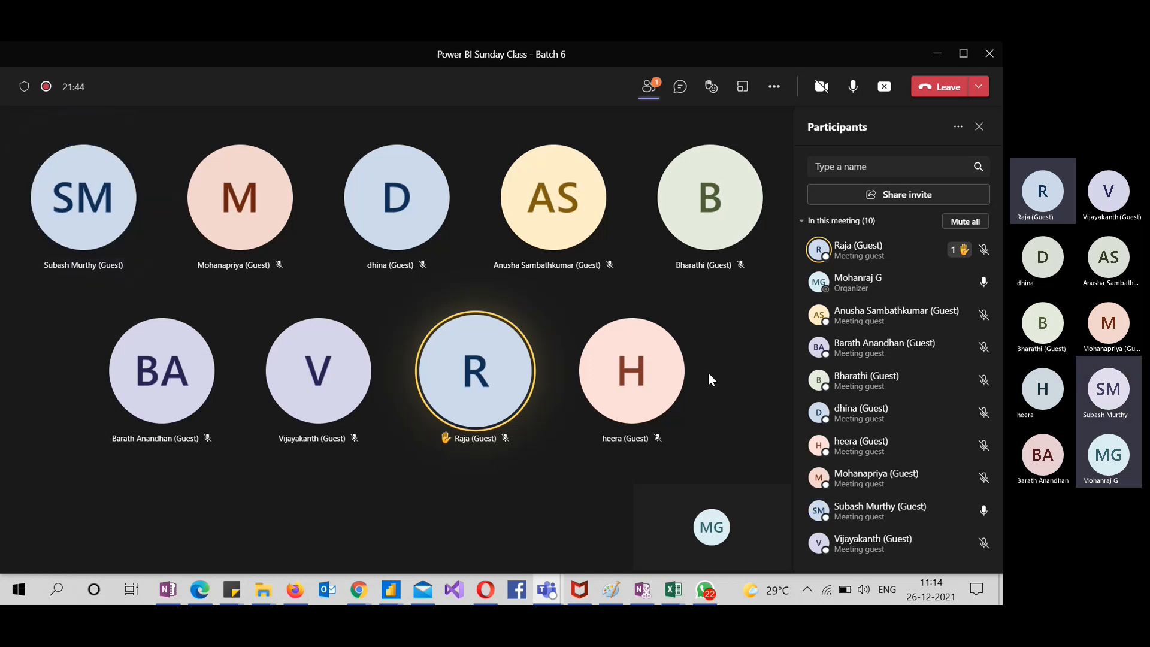
Minimize the Teams meeting, close the Film stats report without saving, and switch to the Sales and Budget-B6 report in Power BI Desktop
{"action": "left_click", "coordinate": [937, 55]}
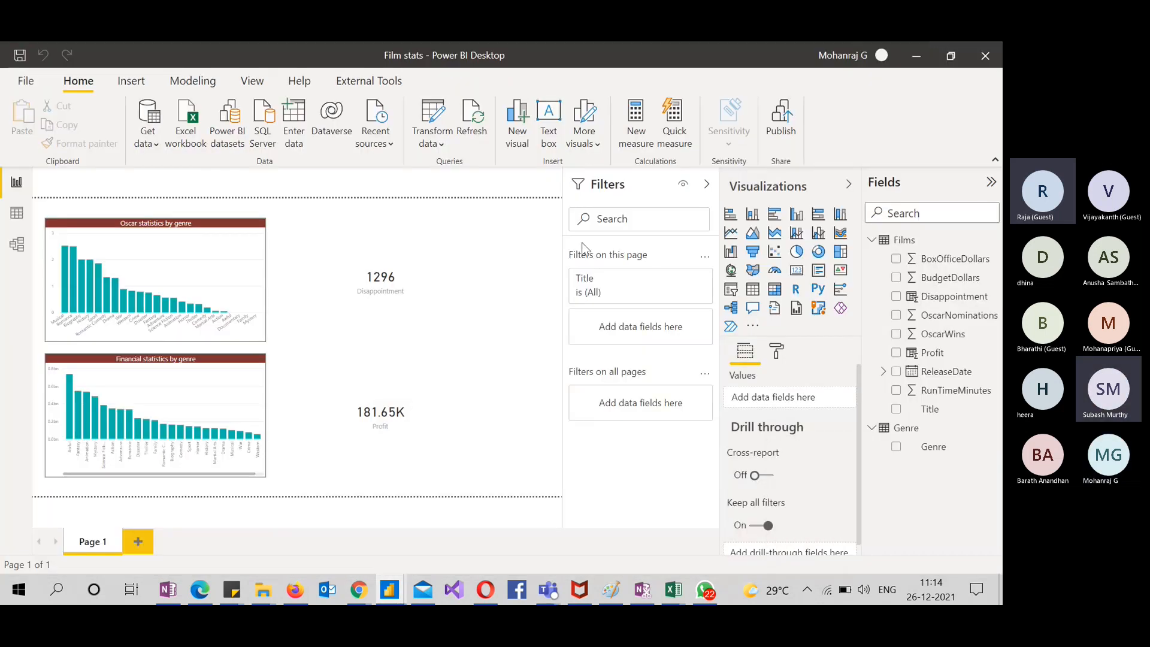
{"action": "left_click", "coordinate": [984, 57]}
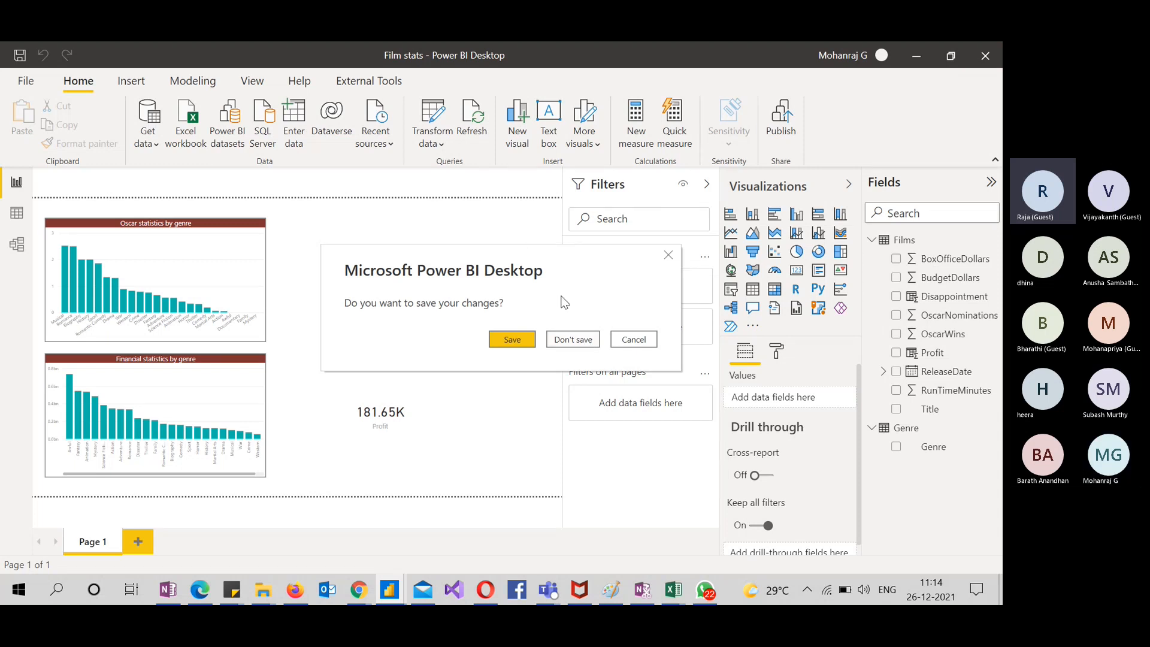
{"action": "left_click", "coordinate": [576, 339]}
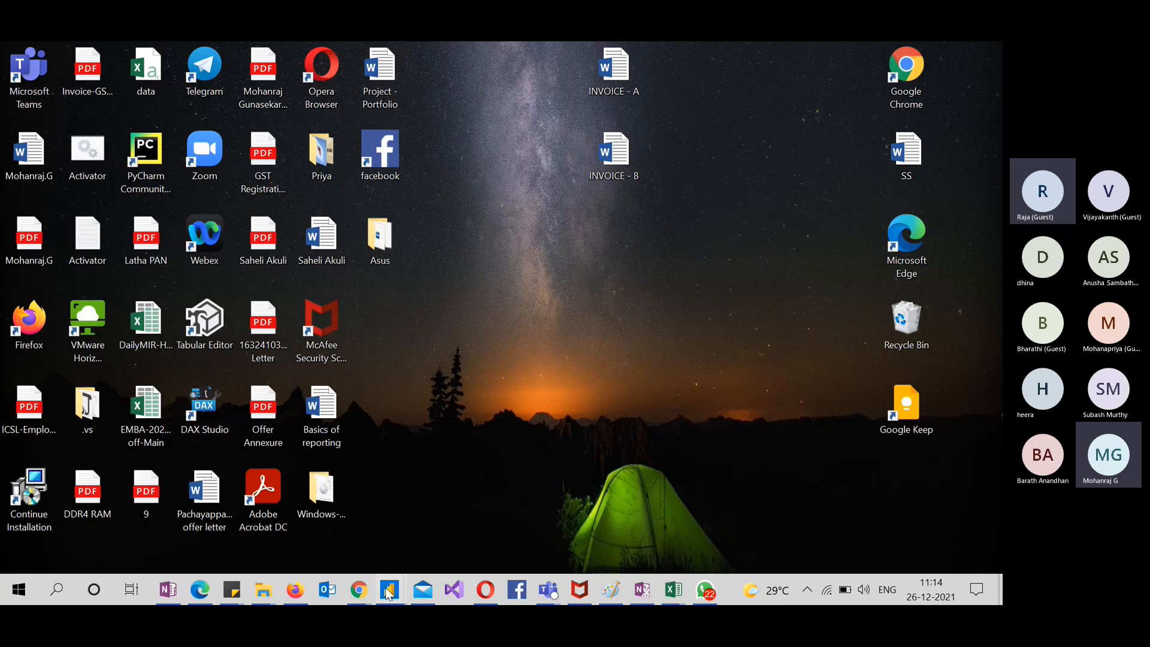
{"action": "mouse_move", "coordinate": [389, 590]}
{"action": "left_click", "coordinate": [457, 539]}
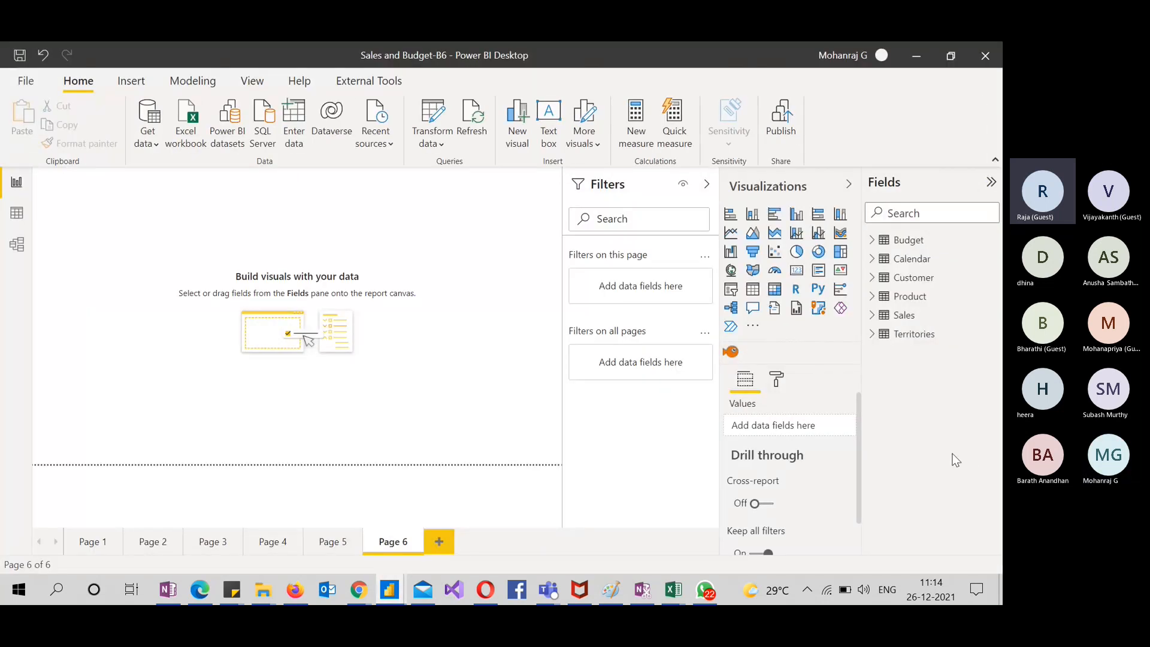
Switch to OneNote and review the PBI - Batch -6 notes, including the list of BI tools under "Tools in BI?"
{"action": "left_click", "coordinate": [174, 593]}
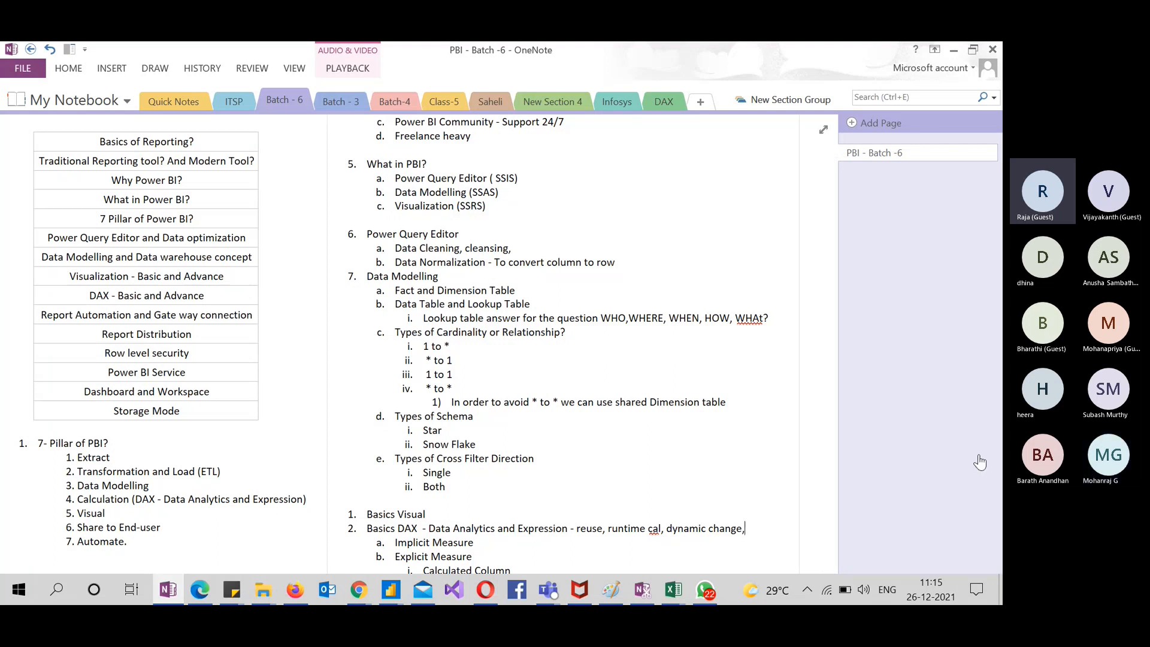
{"action": "scroll", "coordinate": [634, 317], "scroll_direction": "up", "scroll_amount": 1}
{"action": "scroll", "coordinate": [634, 318], "scroll_direction": "up", "scroll_amount": 5}
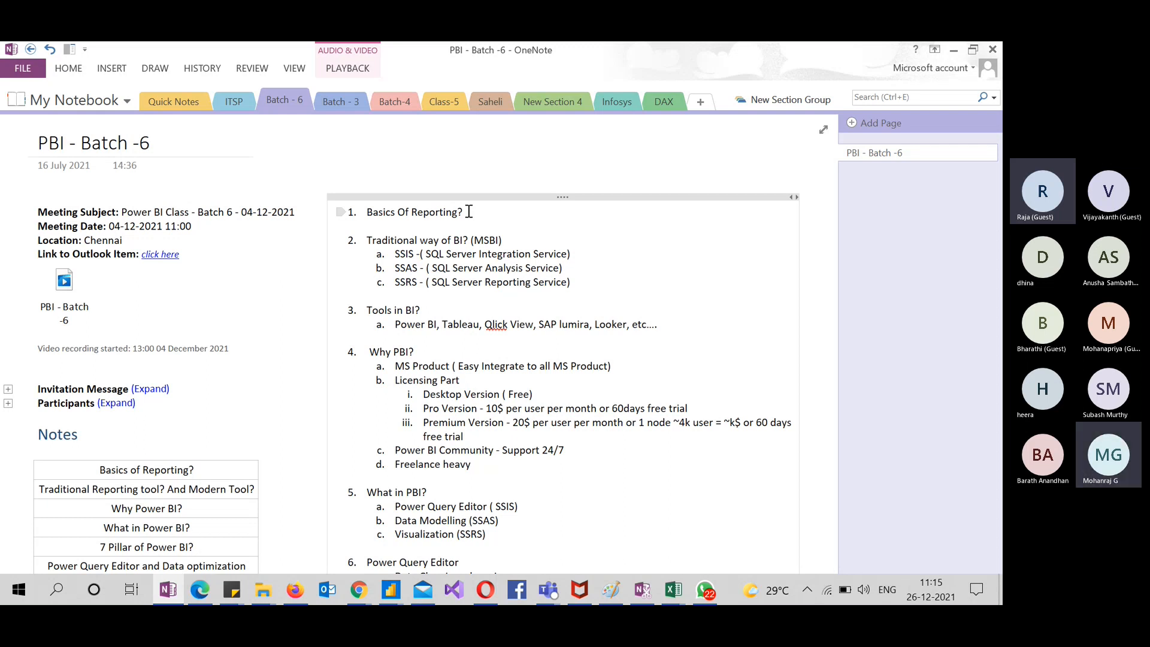
{"action": "scroll", "coordinate": [469, 212], "scroll_direction": "down", "scroll_amount": 5}
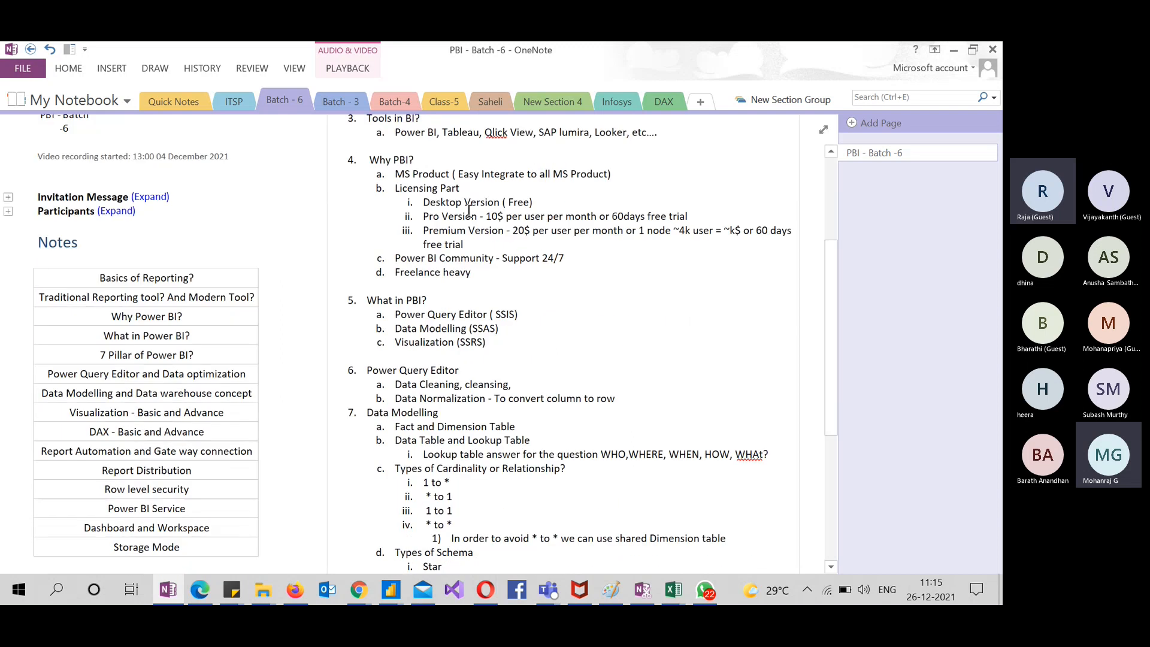
{"action": "scroll", "coordinate": [383, 144], "scroll_direction": "up", "scroll_amount": 2}
{"action": "scroll", "coordinate": [364, 137], "scroll_direction": "up", "scroll_amount": 3}
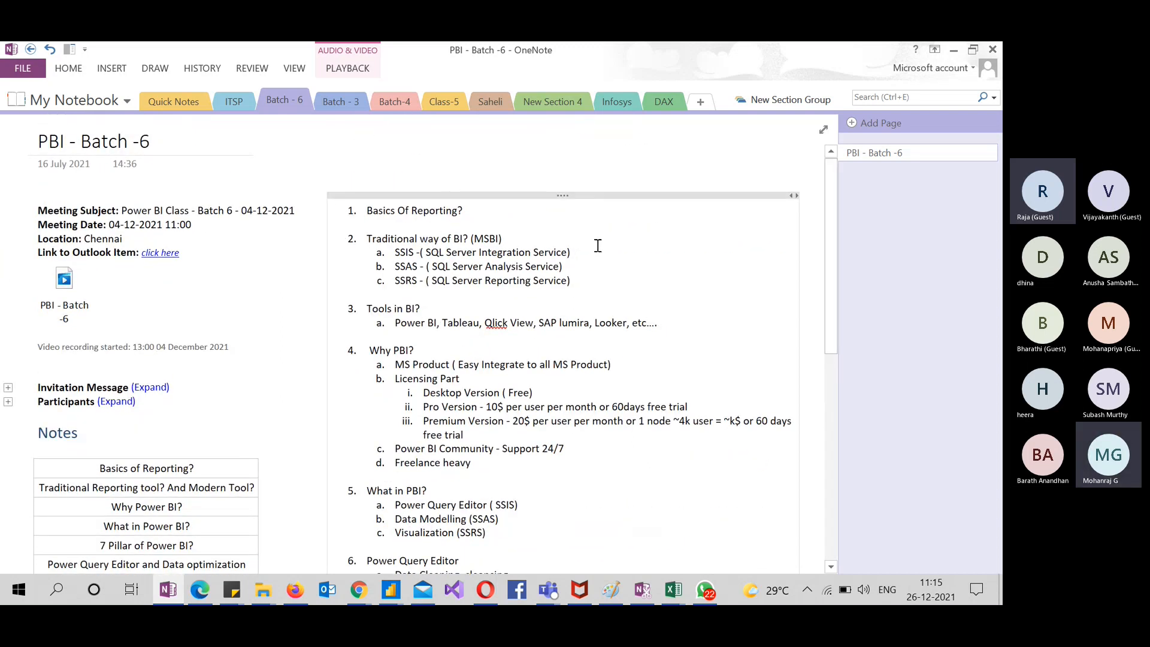
{"action": "left_click_drag", "start_coordinate": [396, 323], "coordinate": [685, 321]}
{"action": "left_click", "coordinate": [685, 321]}
Examine the Pro Version and Premium Version licensing notes under "Why PBI?", including the per-node option
{"action": "scroll", "coordinate": [445, 328], "scroll_direction": "down", "scroll_amount": 1}
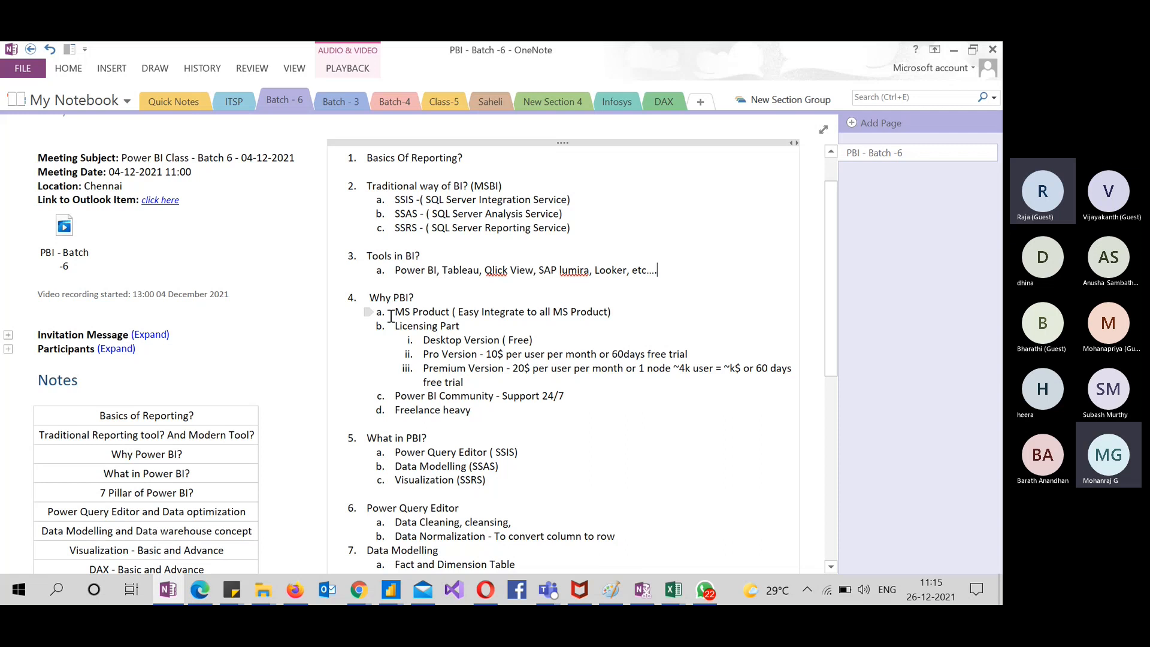
{"action": "left_click_drag", "start_coordinate": [424, 354], "coordinate": [506, 368]}
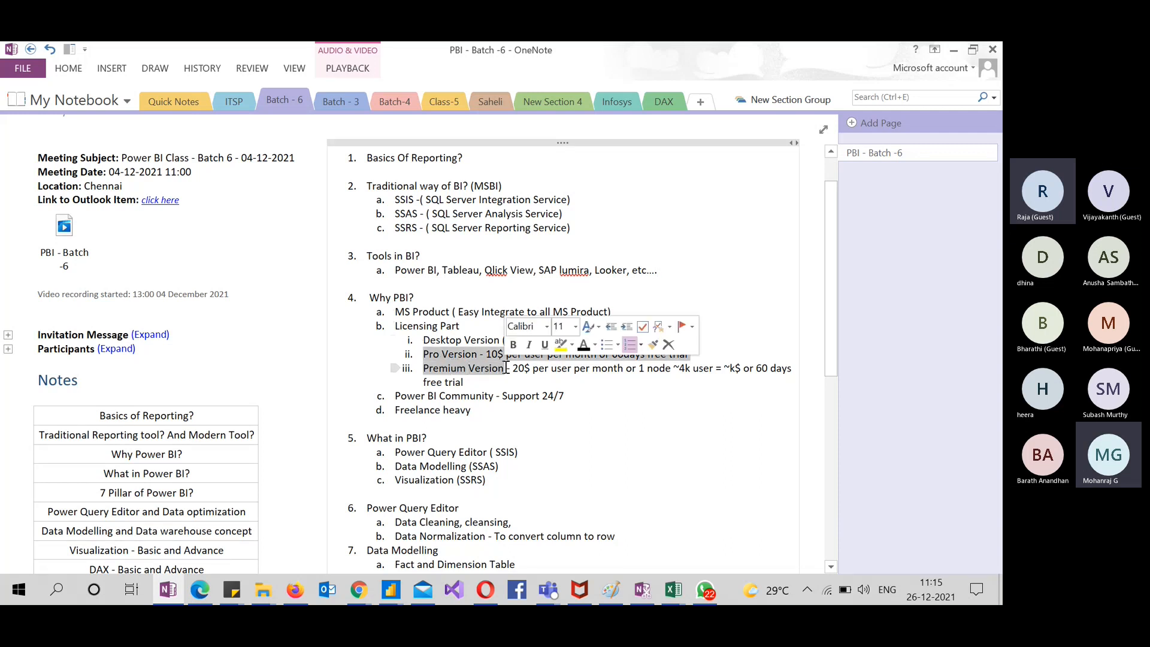
{"action": "left_click", "coordinate": [492, 381]}
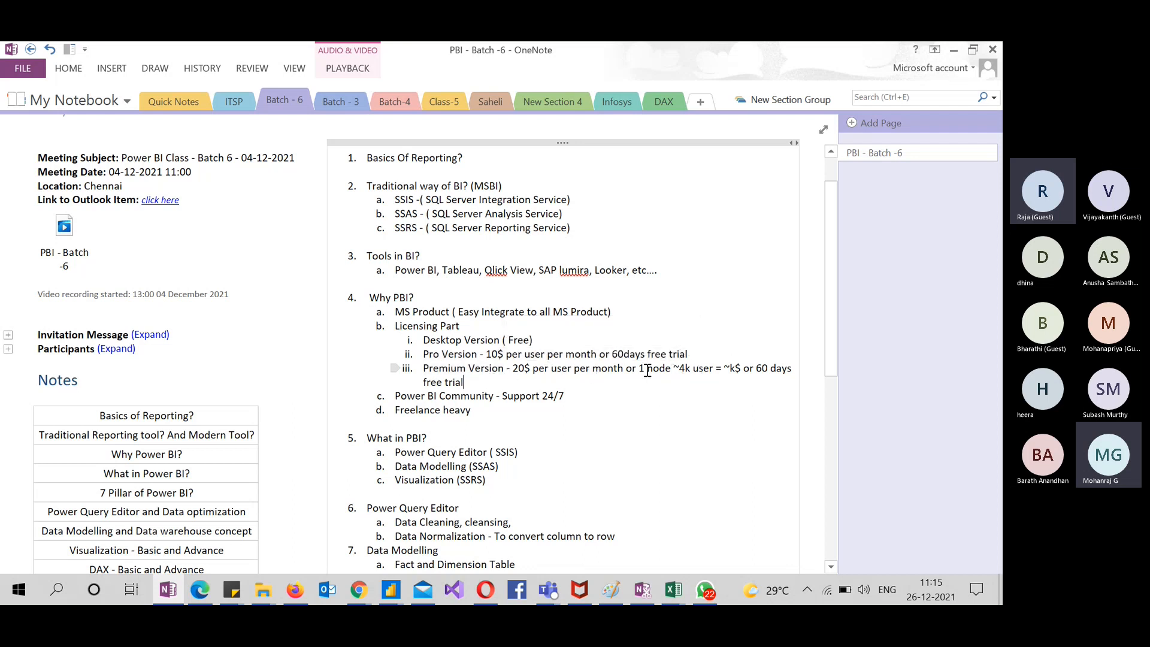
{"action": "left_click_drag", "start_coordinate": [638, 370], "coordinate": [708, 371]}
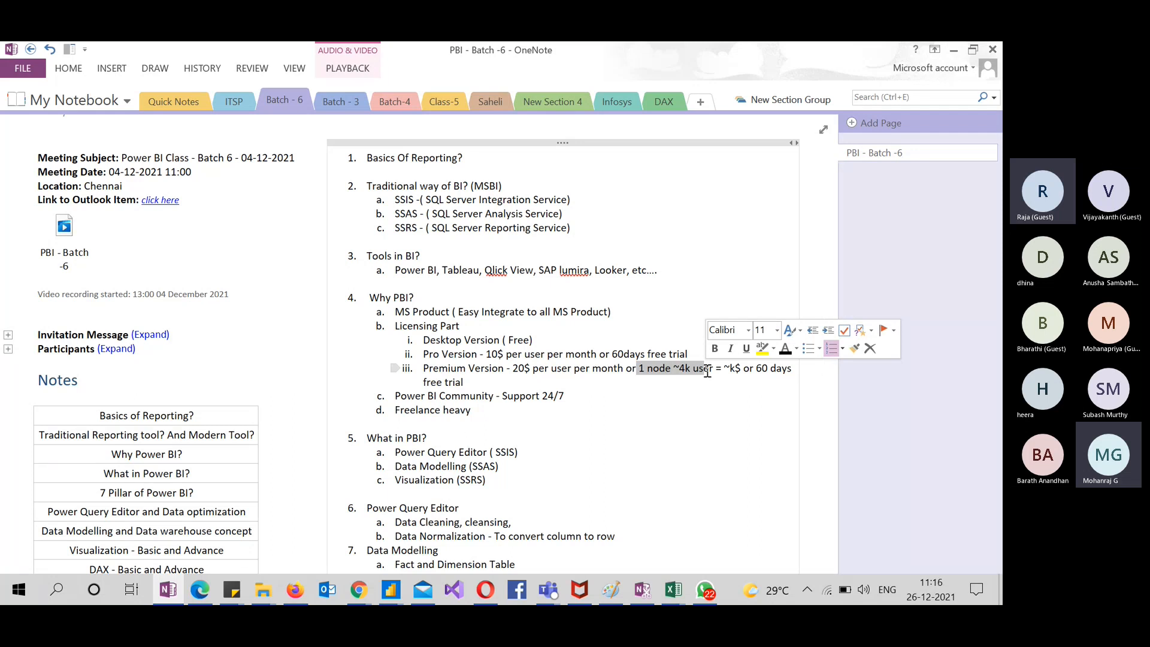
{"action": "left_click", "coordinate": [671, 386]}
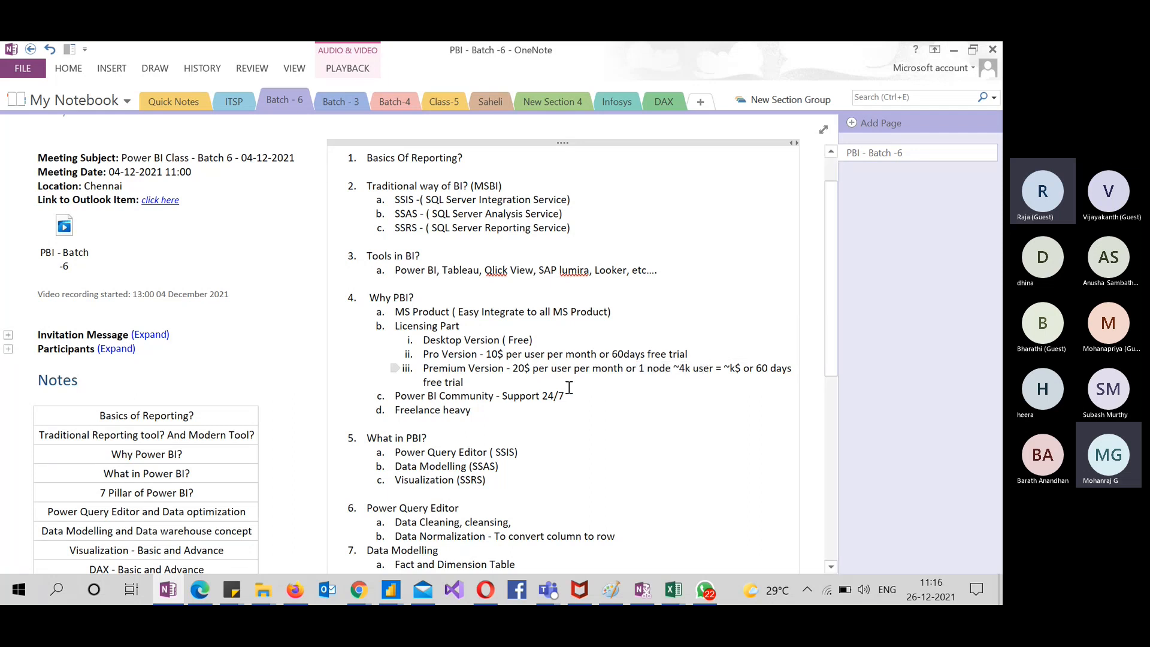
{"action": "left_click", "coordinate": [640, 371], "text": "shift"}
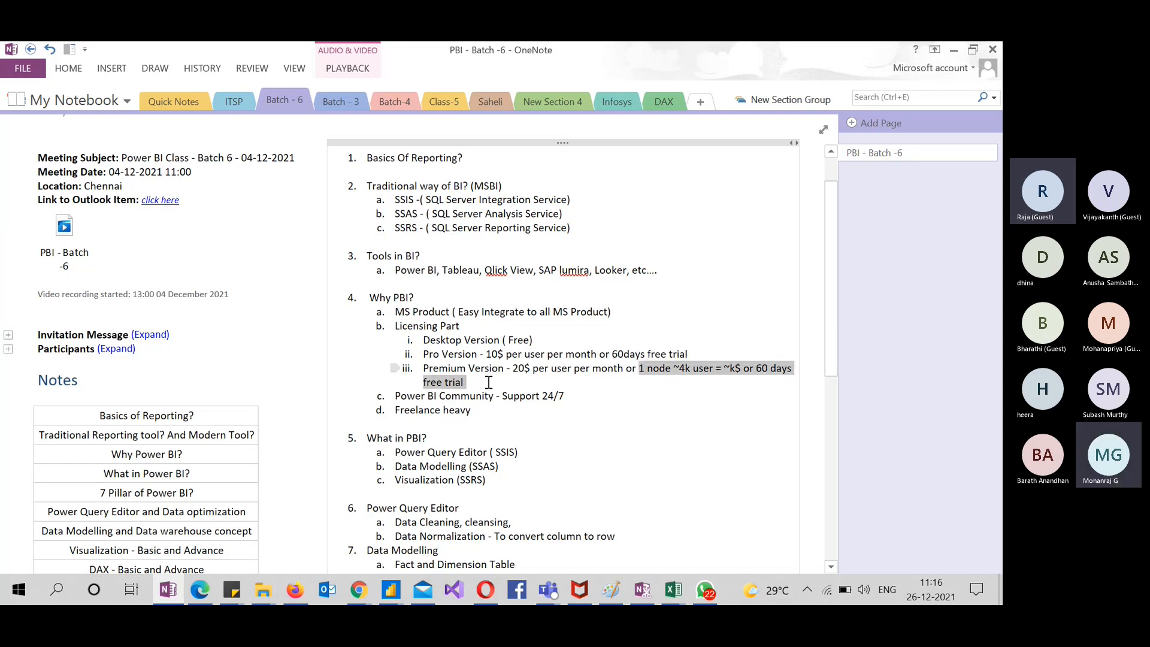
Examine the Power BI Community and Freelance heavy points under "Why PBI?"
{"action": "scroll", "coordinate": [489, 383], "scroll_direction": "down", "scroll_amount": 2}
{"action": "left_click", "coordinate": [573, 306]}
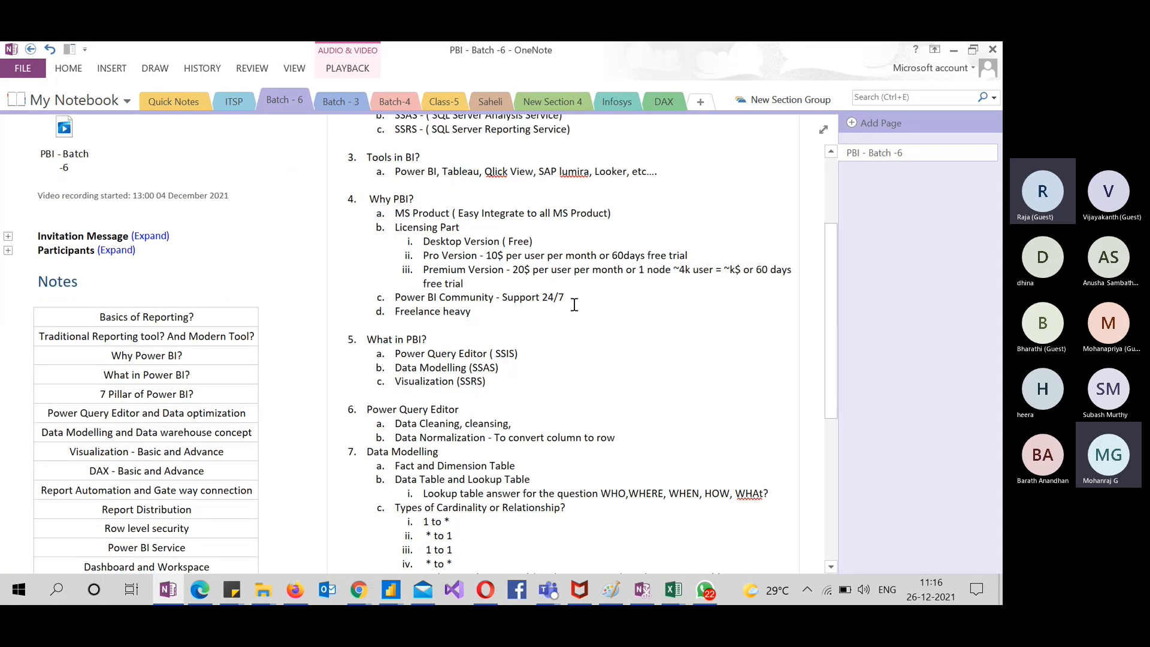
{"action": "left_click_drag", "start_coordinate": [572, 302], "coordinate": [402, 305]}
{"action": "left_click", "coordinate": [397, 309]}
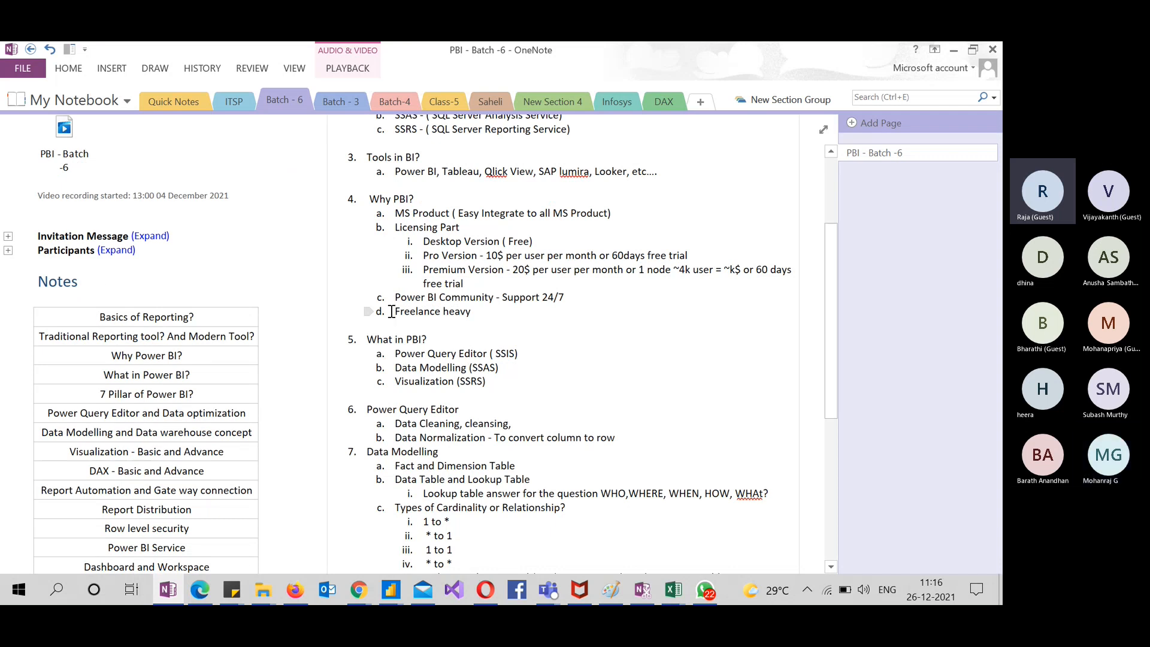
Switch back to the Sales and Budget-B6 report and view its queries in the Power Query Editor, dismissing the preview notice and minimizing the editor
{"action": "key", "text": "alt+Tab"}
{"action": "key", "text": "alt+Tab"}
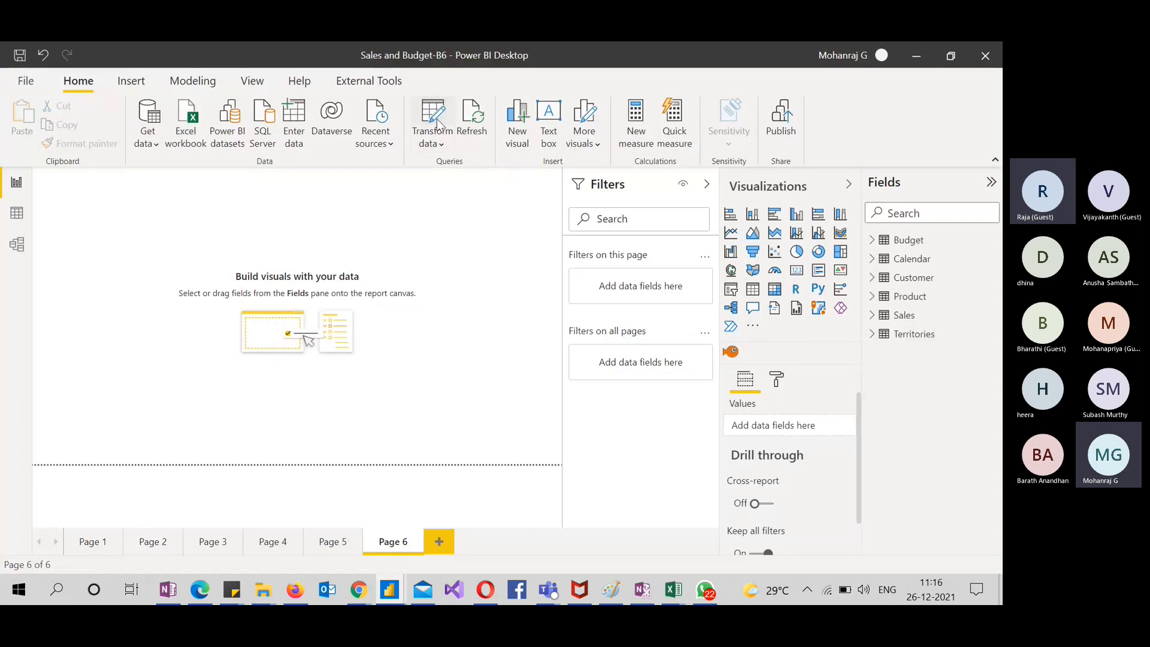
{"action": "left_click", "coordinate": [439, 124]}
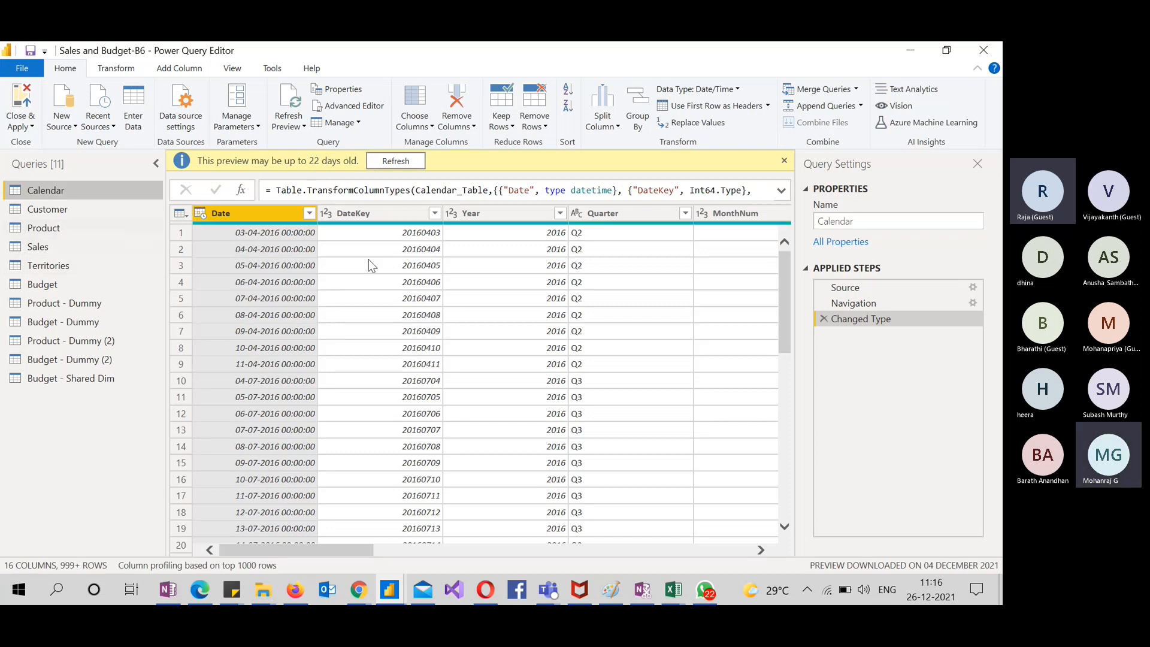
{"action": "left_click", "coordinate": [784, 160]}
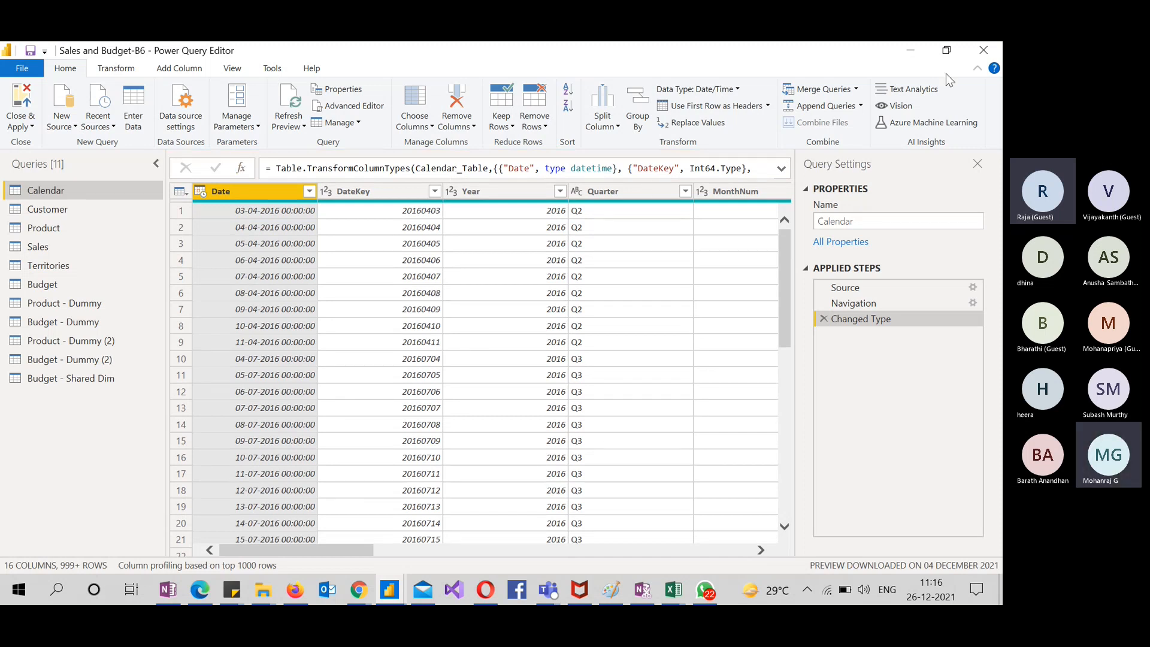
{"action": "left_click", "coordinate": [915, 49]}
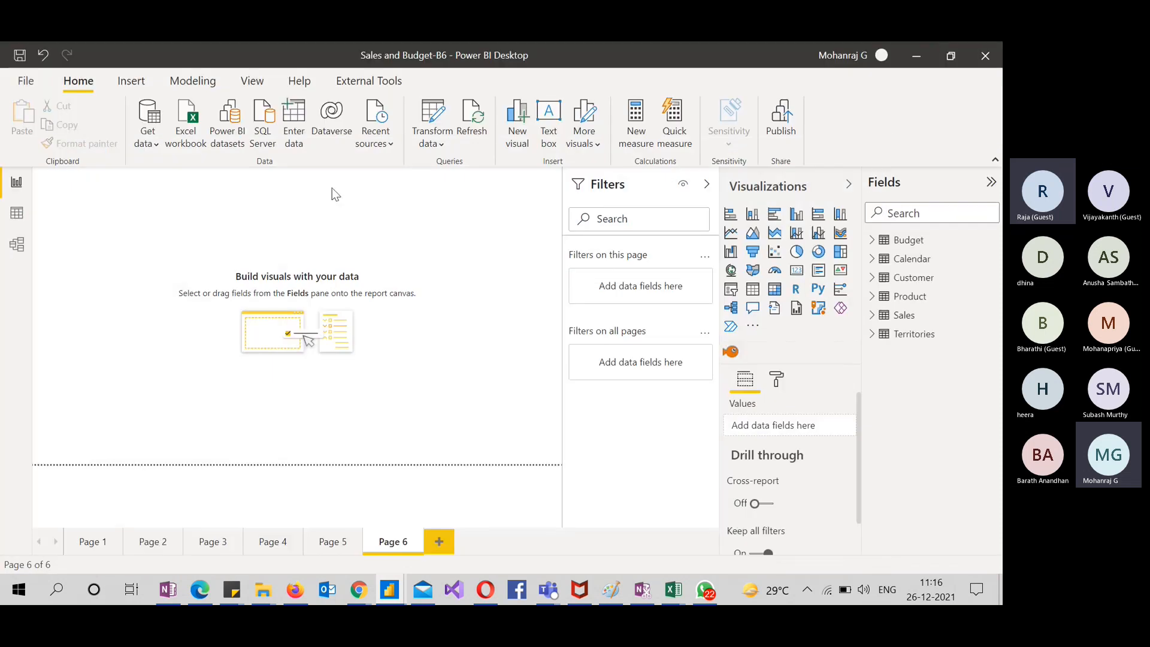
Open the report's data model diagram with the Properties pane collapsed and review the table relationships in Manage relationships
{"action": "left_click", "coordinate": [17, 244]}
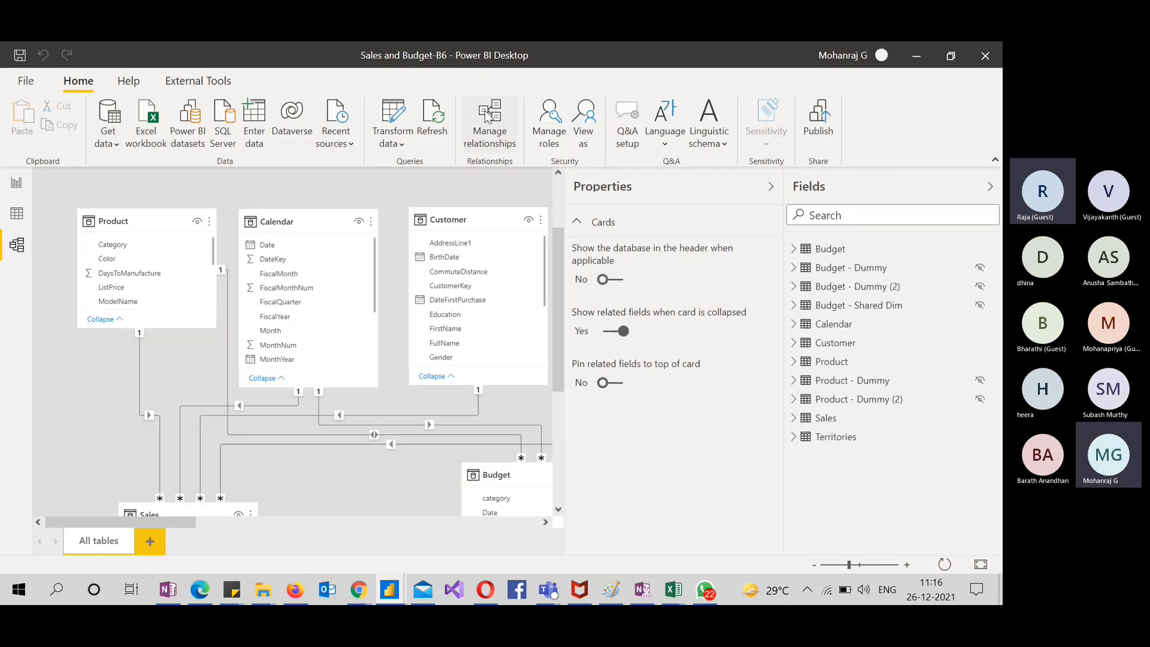
{"action": "left_click", "coordinate": [491, 118]}
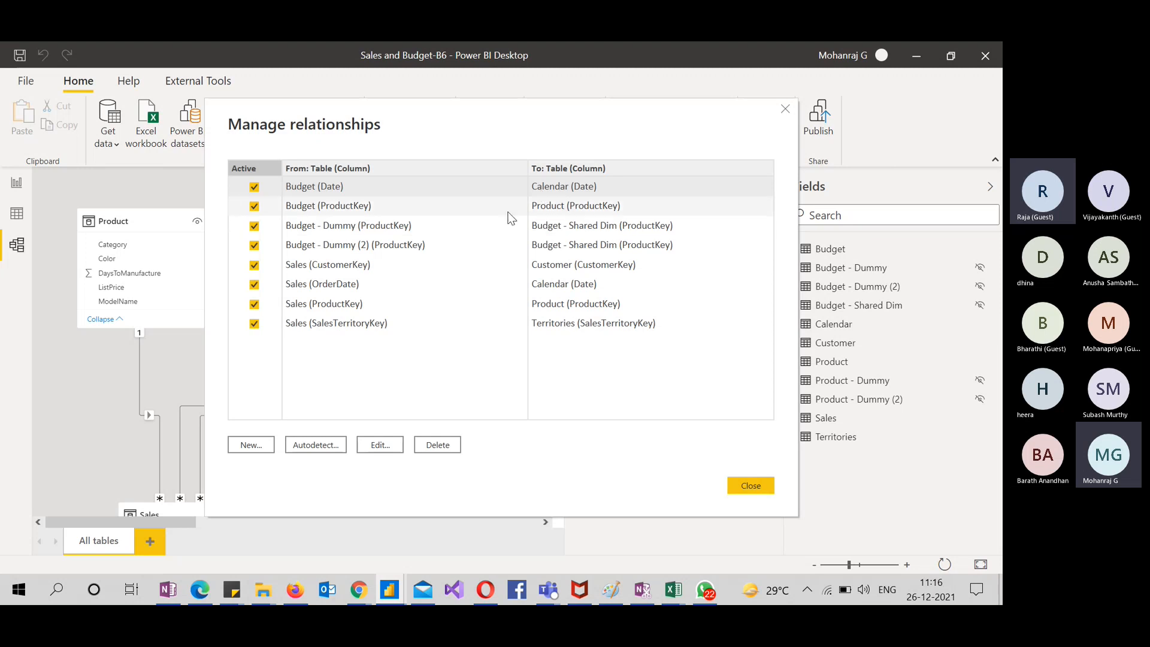
{"action": "left_click", "coordinate": [786, 110]}
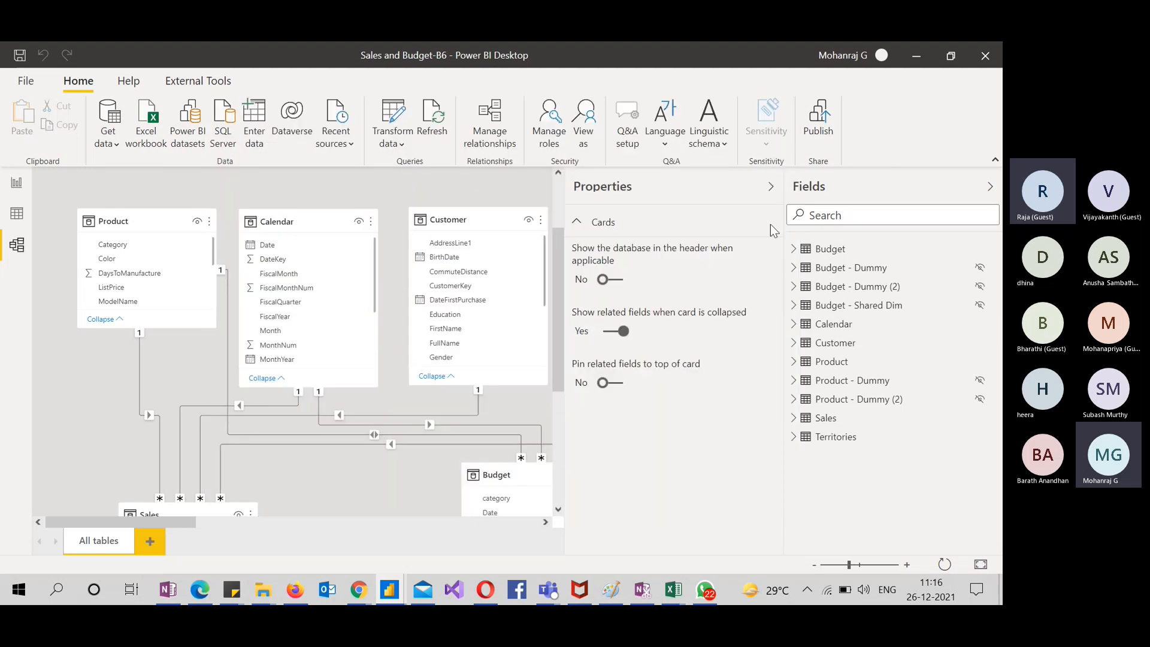
{"action": "left_click", "coordinate": [771, 187]}
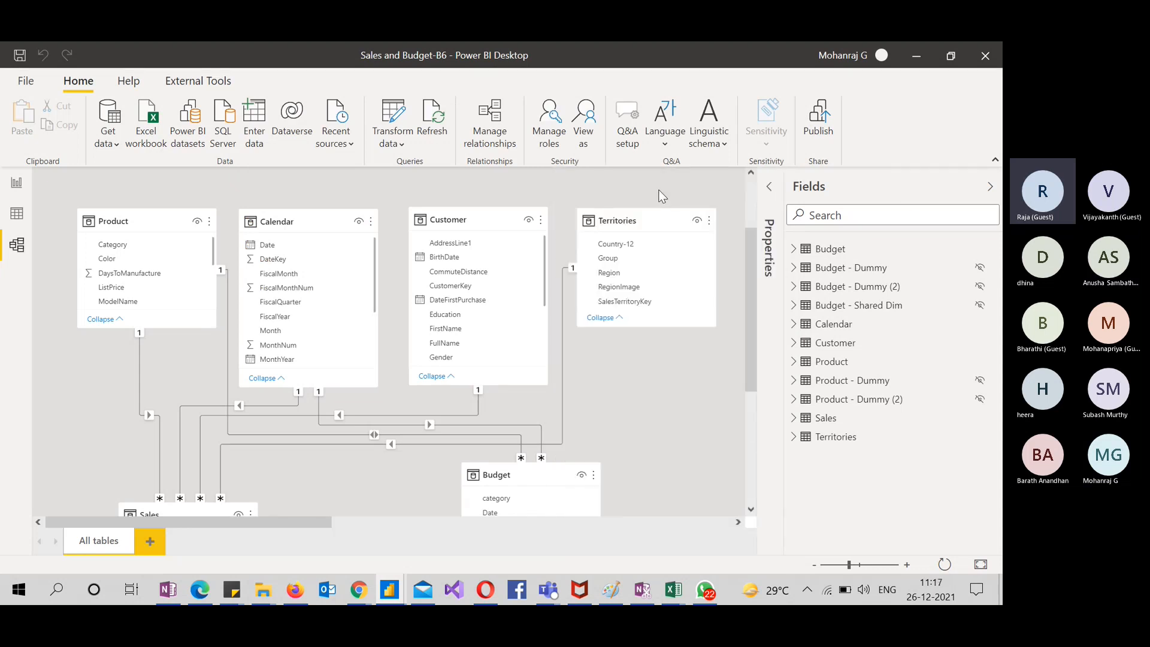
{"action": "left_click", "coordinate": [494, 117]}
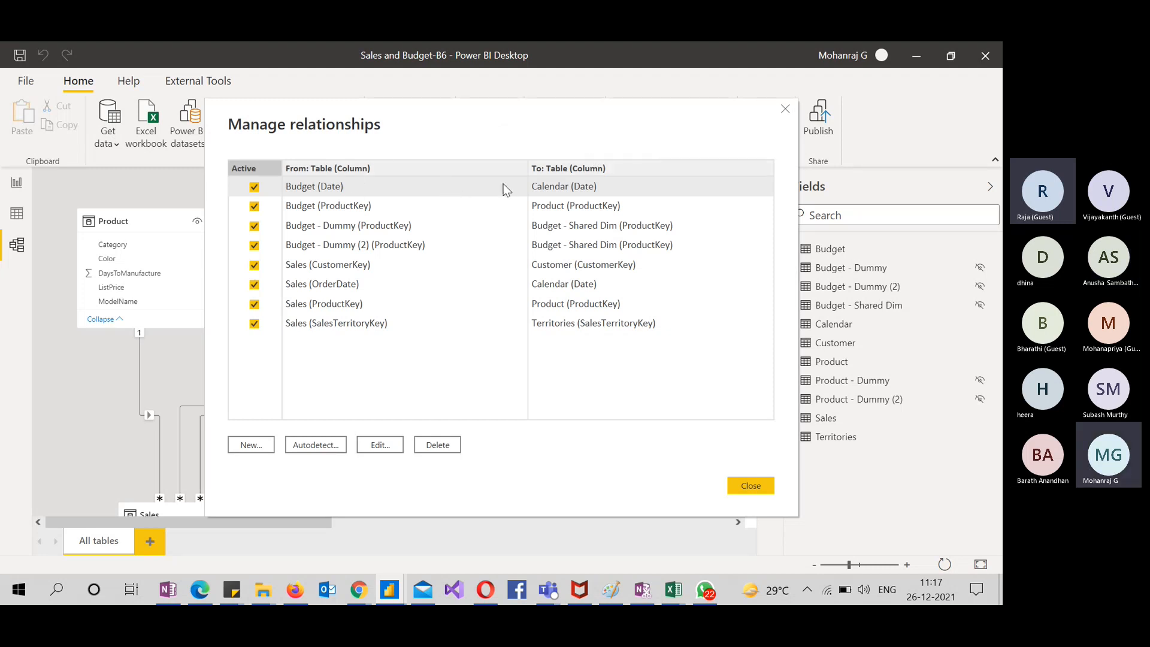
{"action": "left_click", "coordinate": [785, 112]}
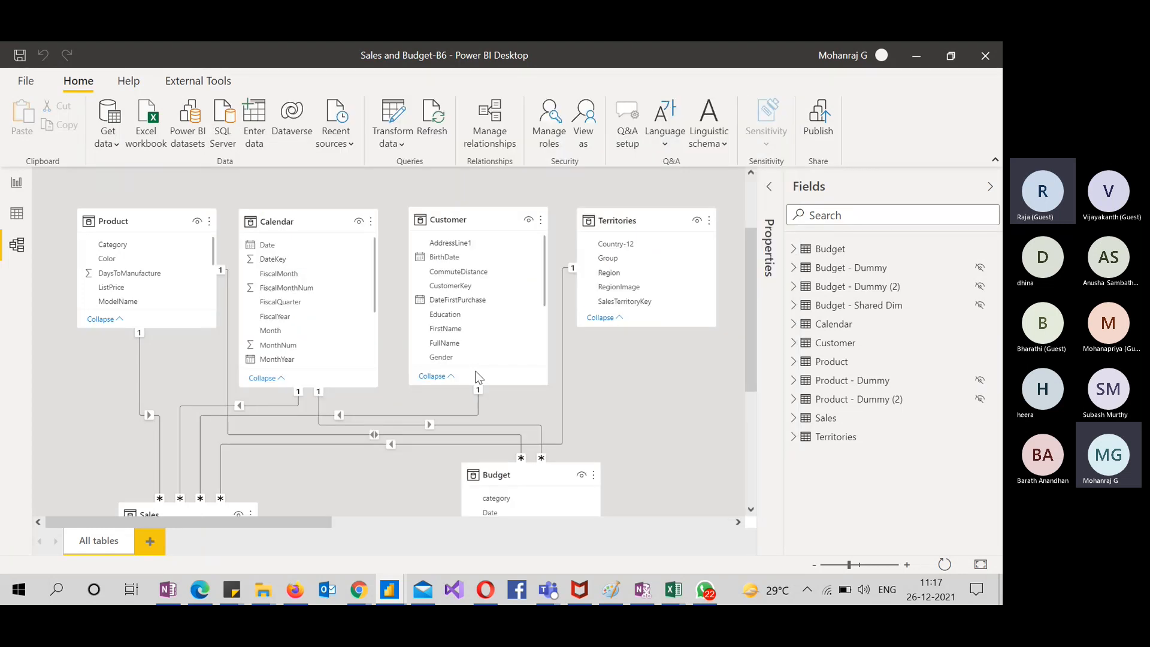
Move the Sales table card directly beneath the Product card in the model diagram and select the Product table
{"action": "scroll", "coordinate": [376, 318], "scroll_direction": "down", "scroll_amount": 2}
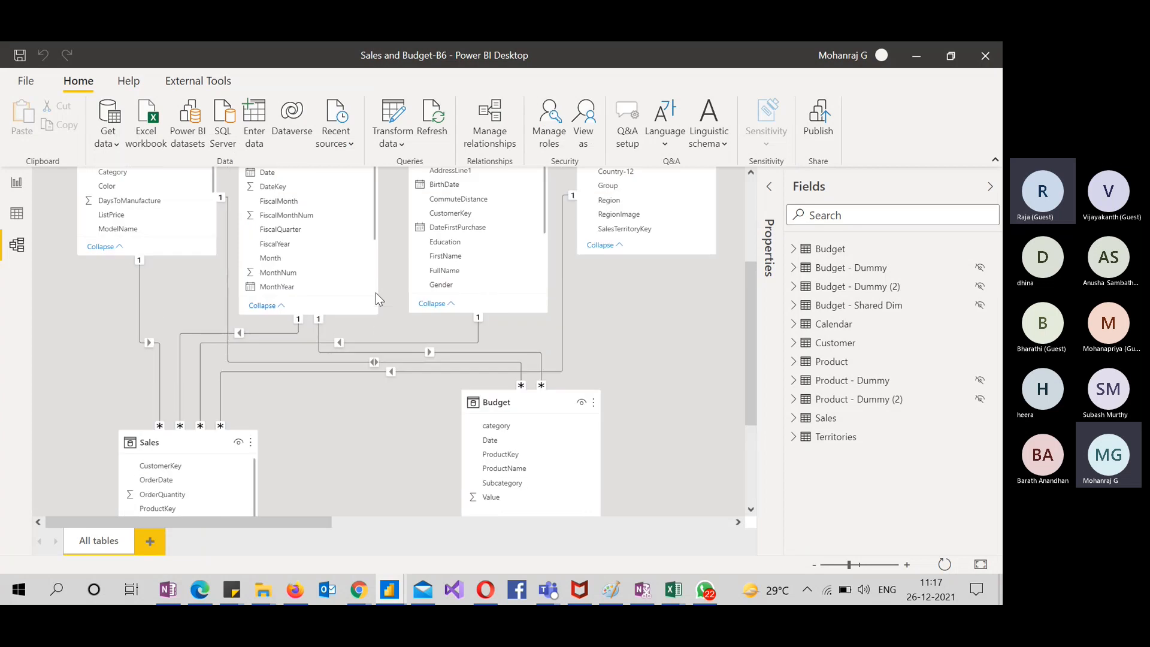
{"action": "left_click_drag", "start_coordinate": [180, 439], "coordinate": [142, 400]}
{"action": "scroll", "coordinate": [264, 416], "scroll_direction": "up", "scroll_amount": 1}
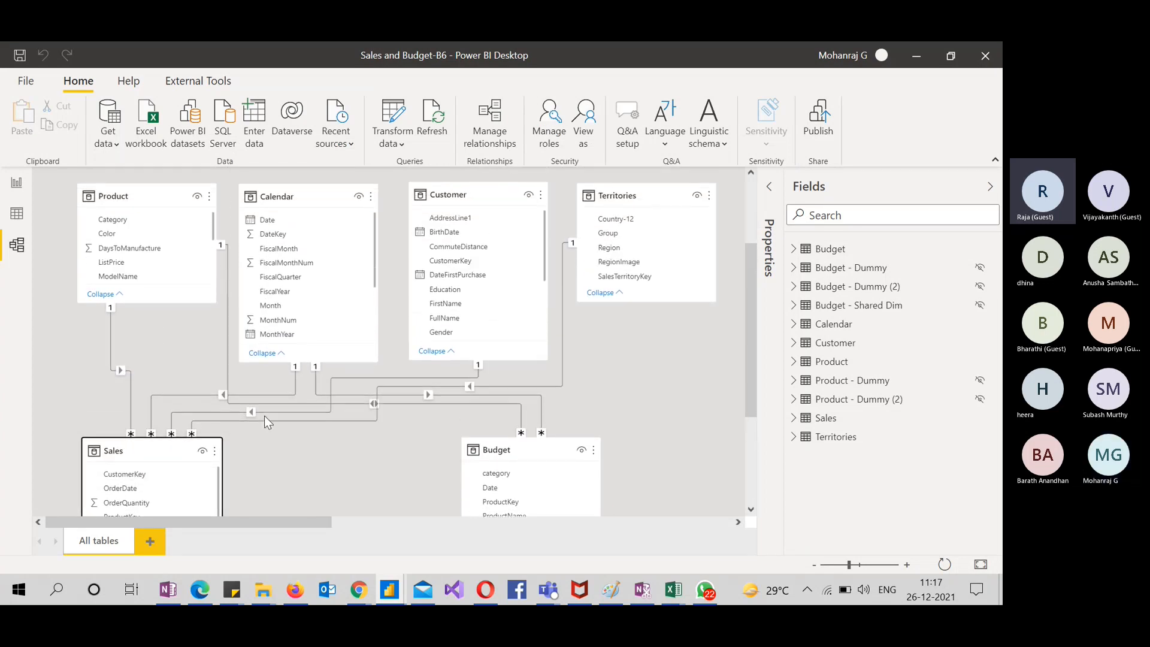
{"action": "left_click_drag", "start_coordinate": [154, 447], "coordinate": [153, 385]}
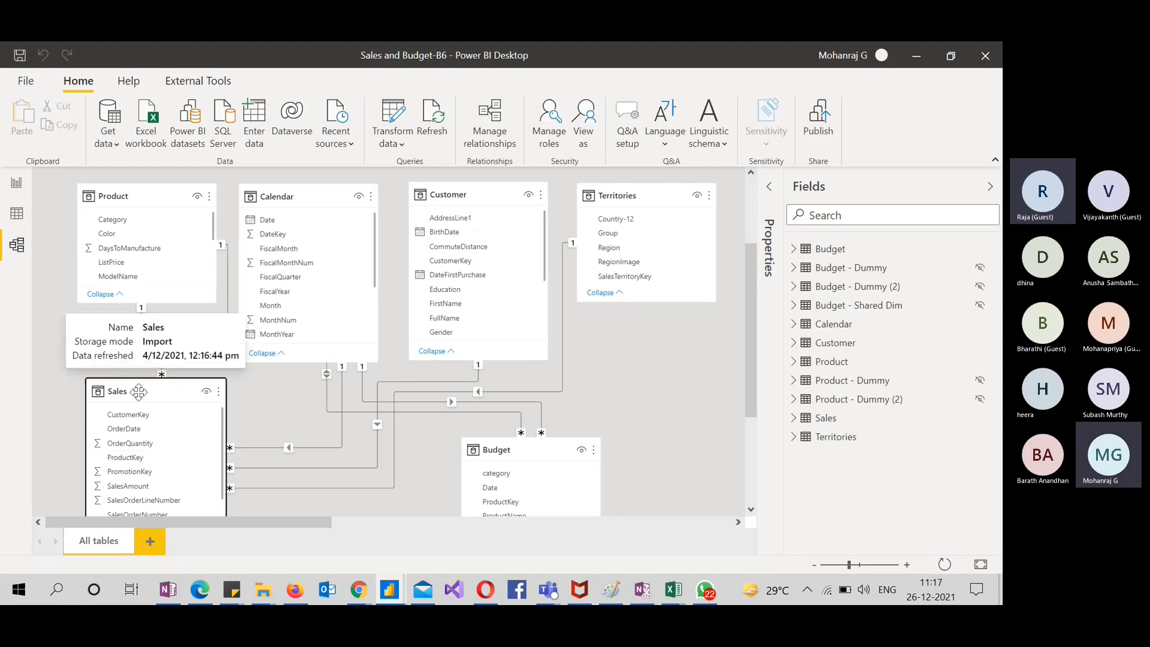
{"action": "left_click", "coordinate": [187, 443]}
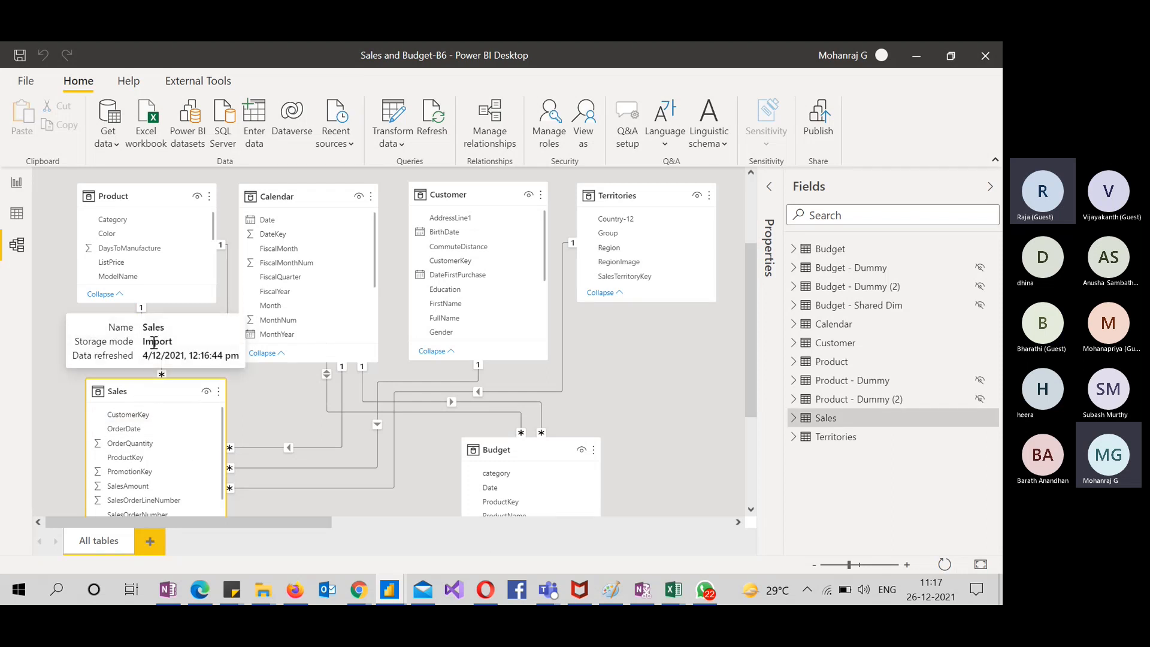
{"action": "left_click", "coordinate": [117, 205]}
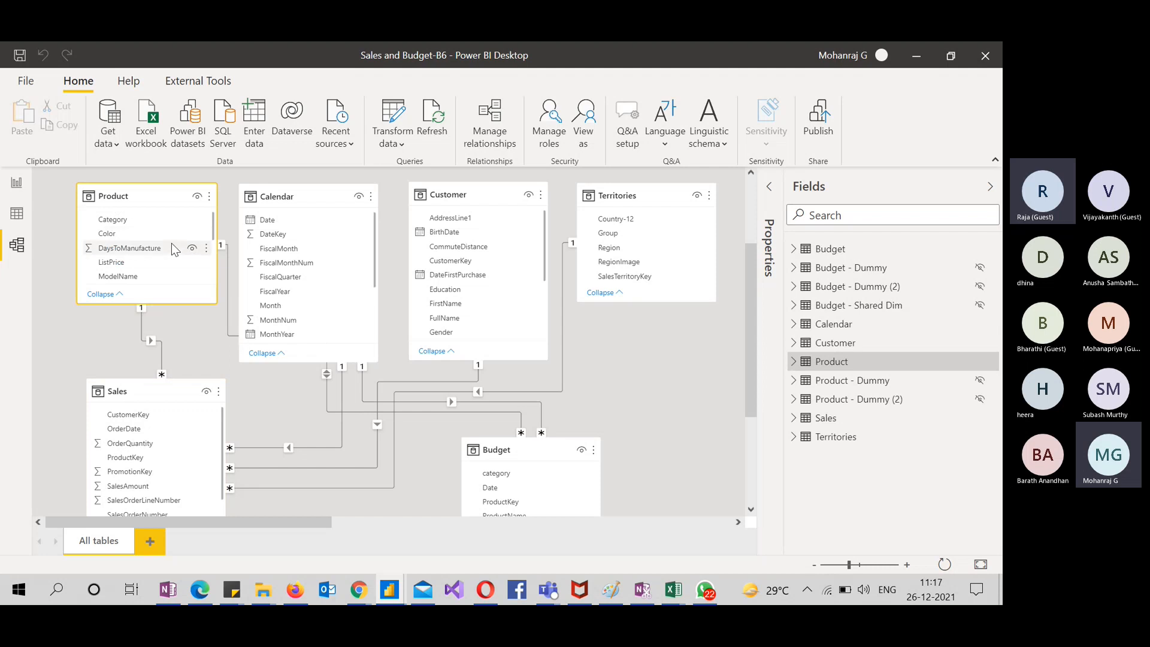
Move the Sales table card beneath the Calendar card in the model diagram, beside the Budget card
{"action": "left_click", "coordinate": [190, 358]}
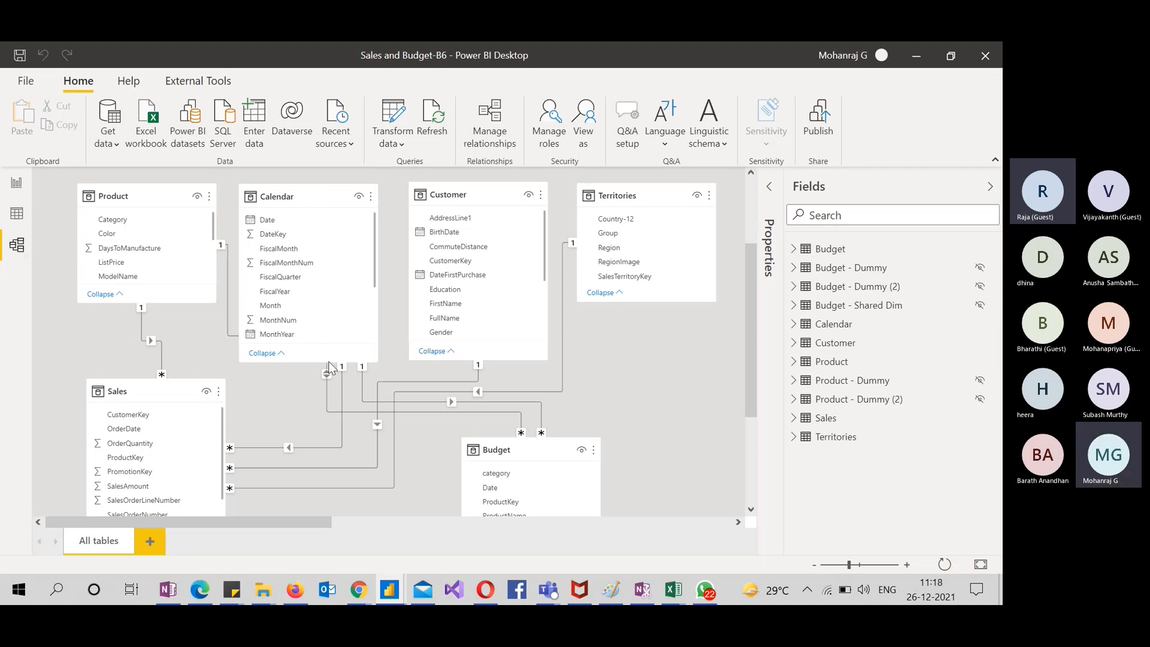
{"action": "left_click_drag", "start_coordinate": [149, 393], "coordinate": [320, 444]}
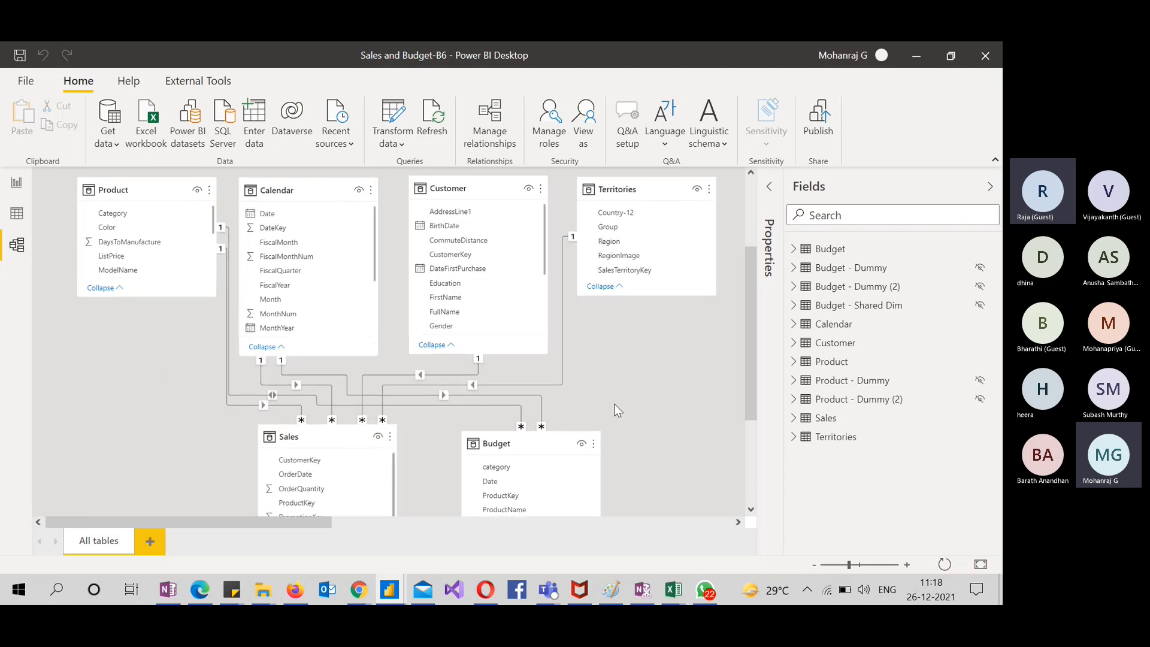
{"action": "left_click_drag", "start_coordinate": [347, 432], "coordinate": [308, 450]}
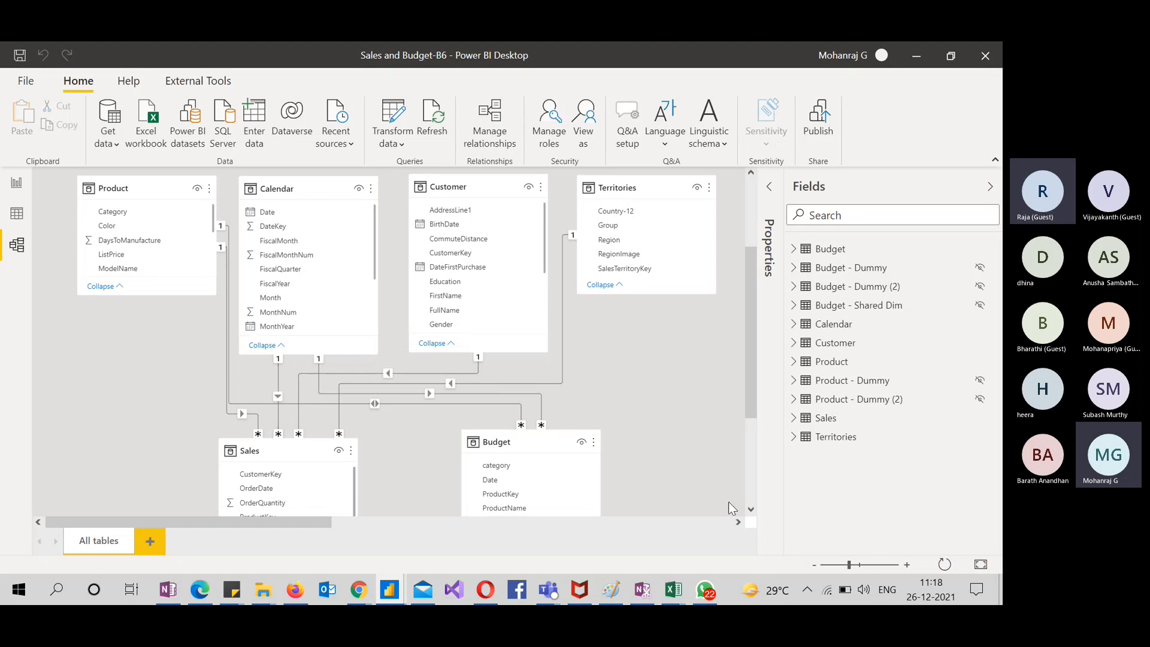
Zoom out the model diagram and examine the related main tables and the separate Budget - Shared Dim and dummy tables
{"action": "left_click", "coordinate": [814, 566]}
{"action": "scroll", "coordinate": [577, 375], "scroll_direction": "down", "scroll_amount": 2}
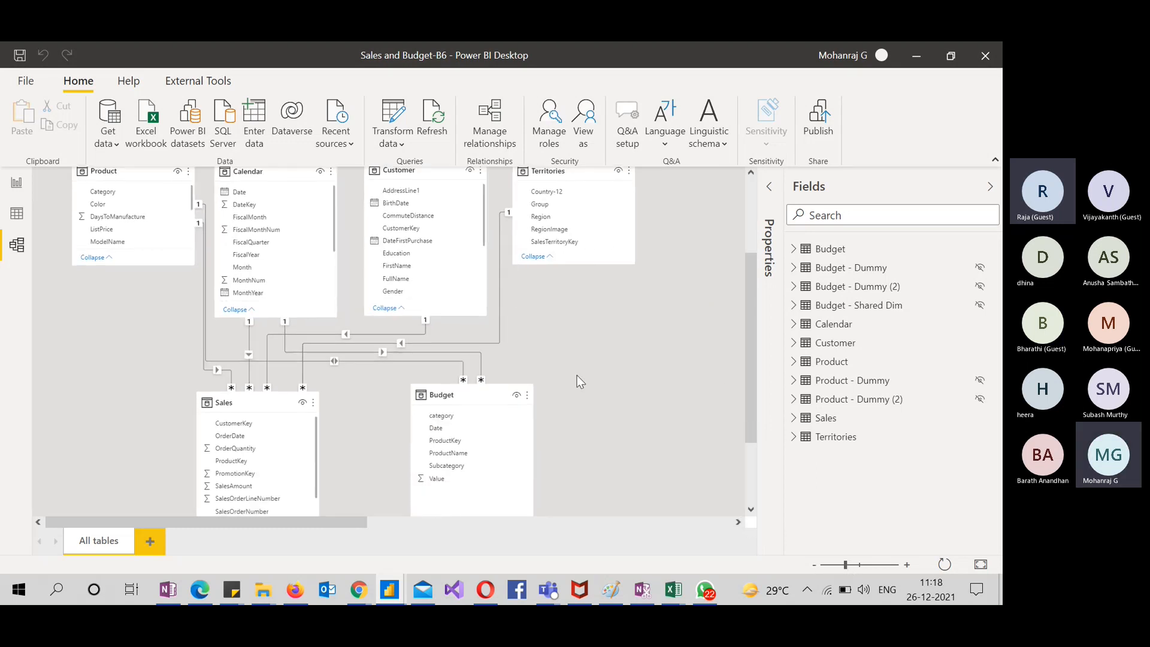
{"action": "scroll", "coordinate": [340, 430], "scroll_direction": "up", "scroll_amount": 3}
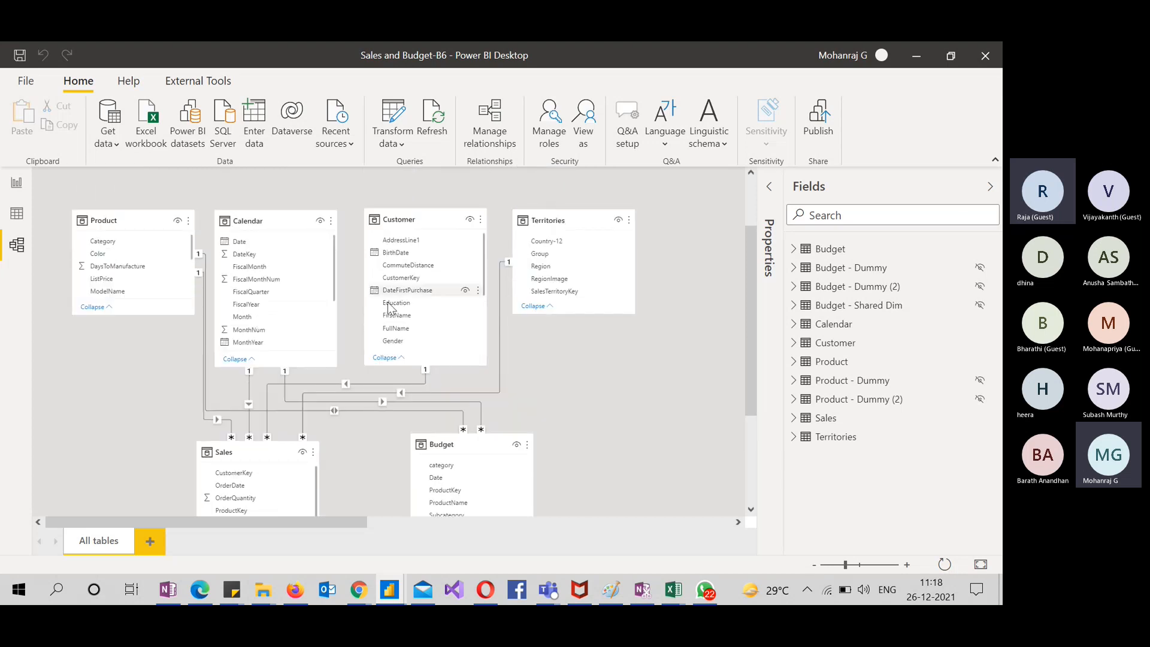
{"action": "scroll", "coordinate": [585, 375], "scroll_direction": "right", "scroll_amount": 3}
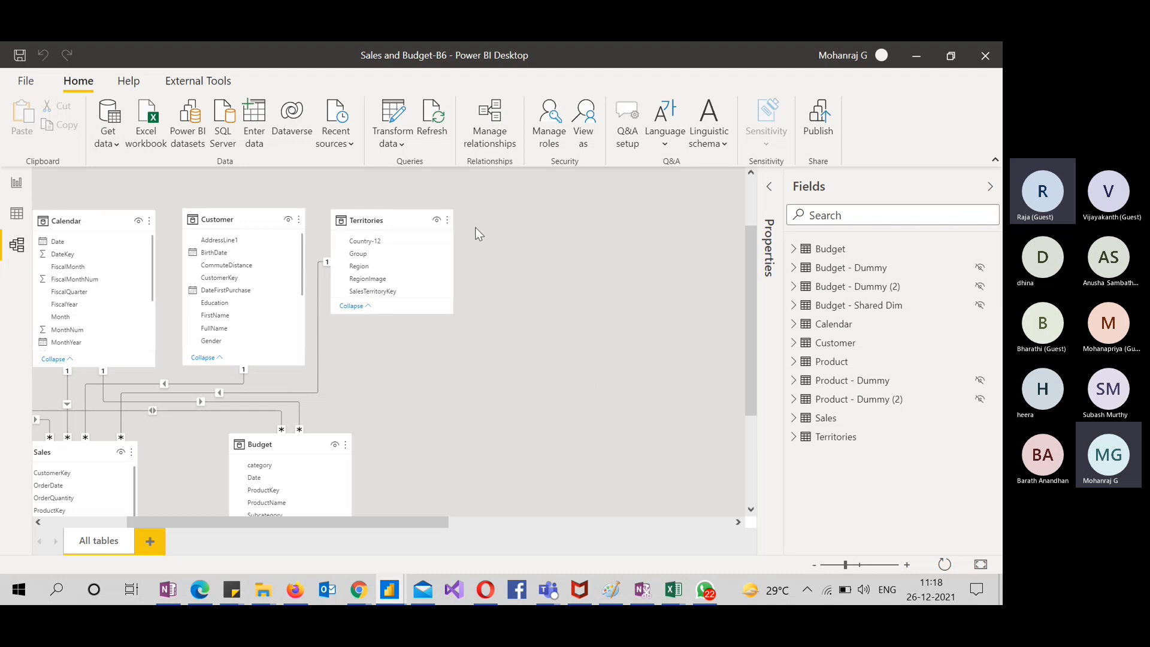
{"action": "scroll", "coordinate": [465, 242], "scroll_direction": "left", "scroll_amount": 3}
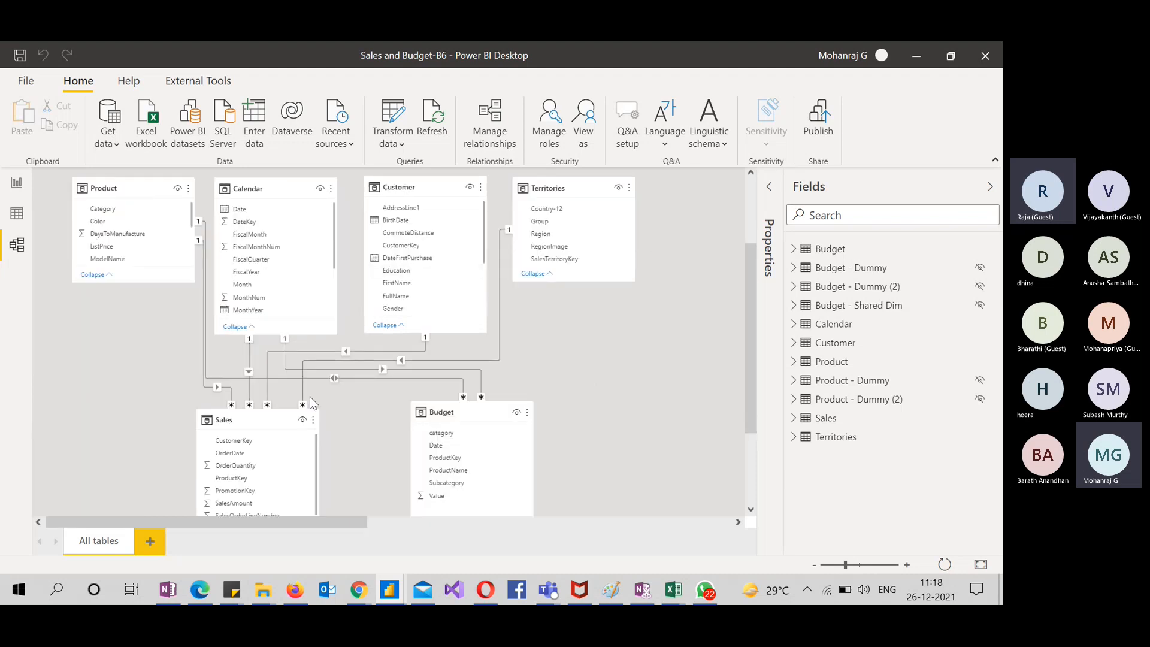
{"action": "scroll", "coordinate": [330, 412], "scroll_direction": "up", "scroll_amount": 1}
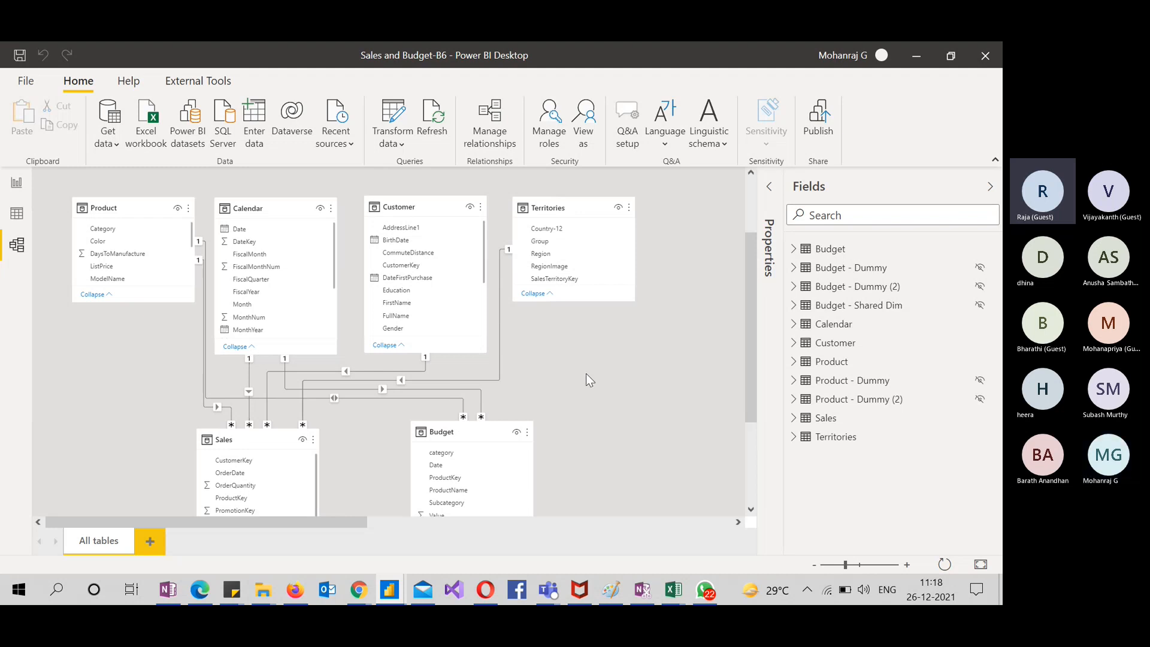
{"action": "scroll", "coordinate": [610, 296], "scroll_direction": "right", "scroll_amount": 3}
{"action": "scroll", "coordinate": [610, 297], "scroll_direction": "up", "scroll_amount": 1}
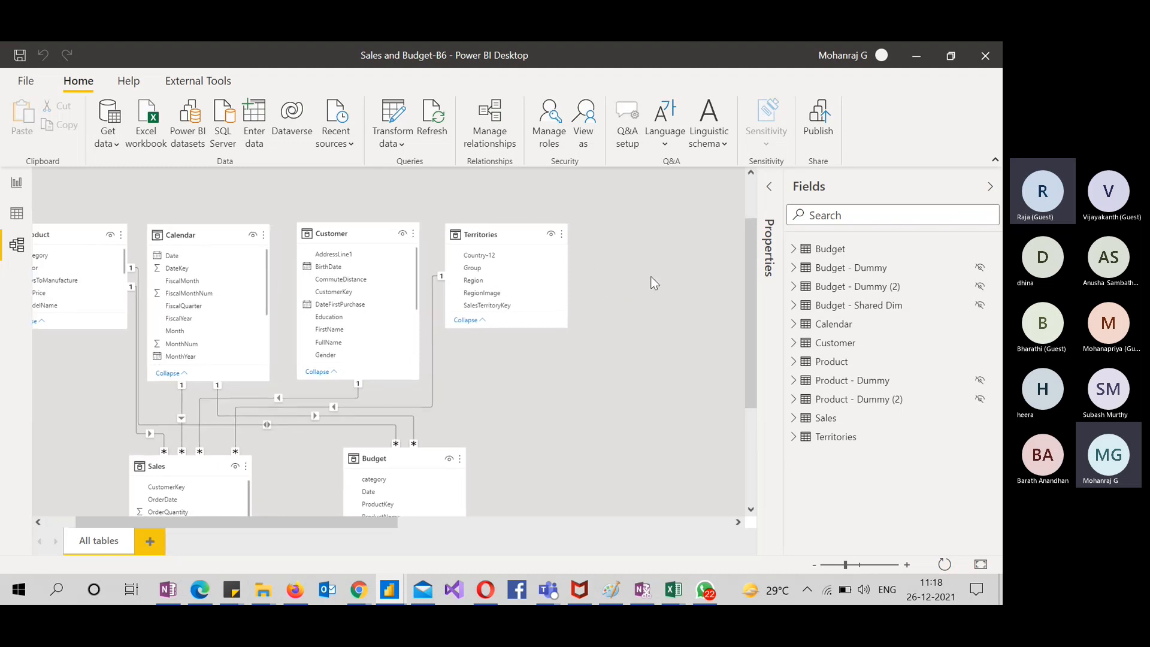
{"action": "scroll", "coordinate": [638, 278], "scroll_direction": "right", "scroll_amount": 4}
{"action": "scroll", "coordinate": [512, 266], "scroll_direction": "right", "scroll_amount": 10}
{"action": "scroll", "coordinate": [515, 268], "scroll_direction": "right", "scroll_amount": 15}
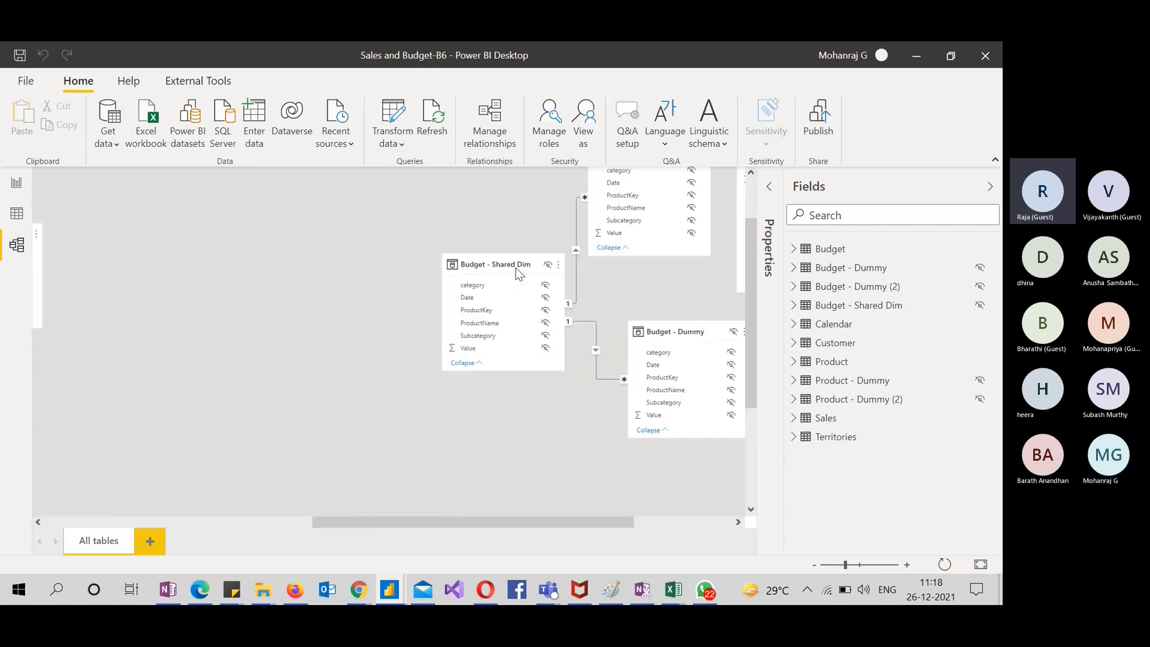
{"action": "scroll", "coordinate": [537, 220], "scroll_direction": "up", "scroll_amount": 1}
{"action": "scroll", "coordinate": [538, 222], "scroll_direction": "left", "scroll_amount": 10}
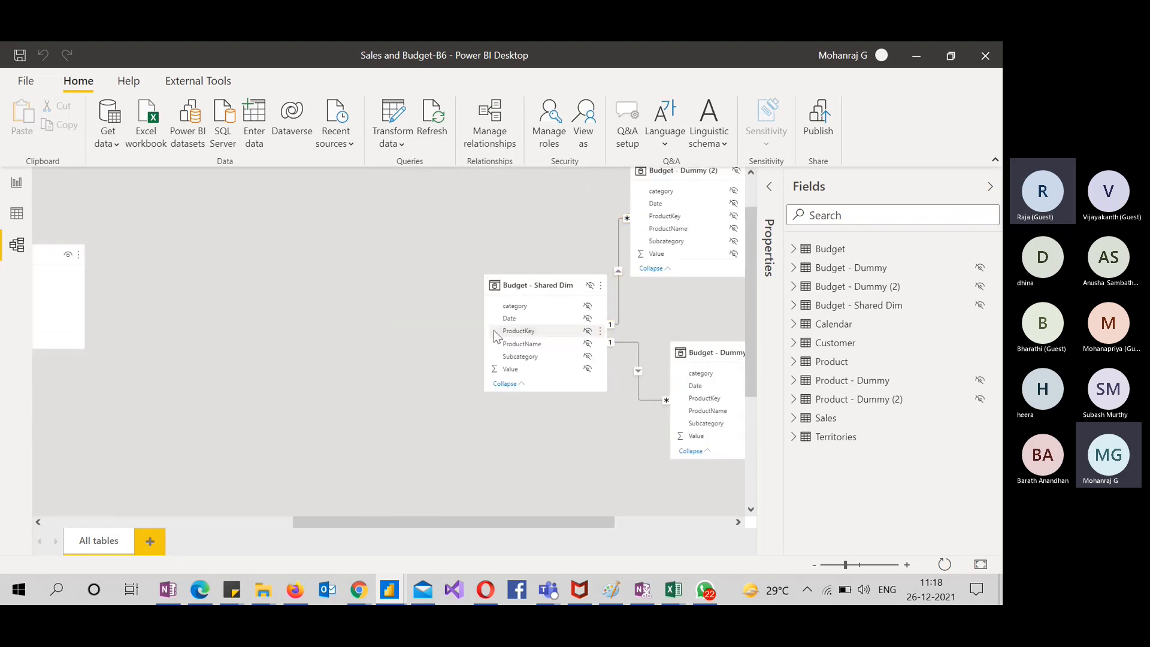
{"action": "scroll", "coordinate": [225, 393], "scroll_direction": "left", "scroll_amount": 15}
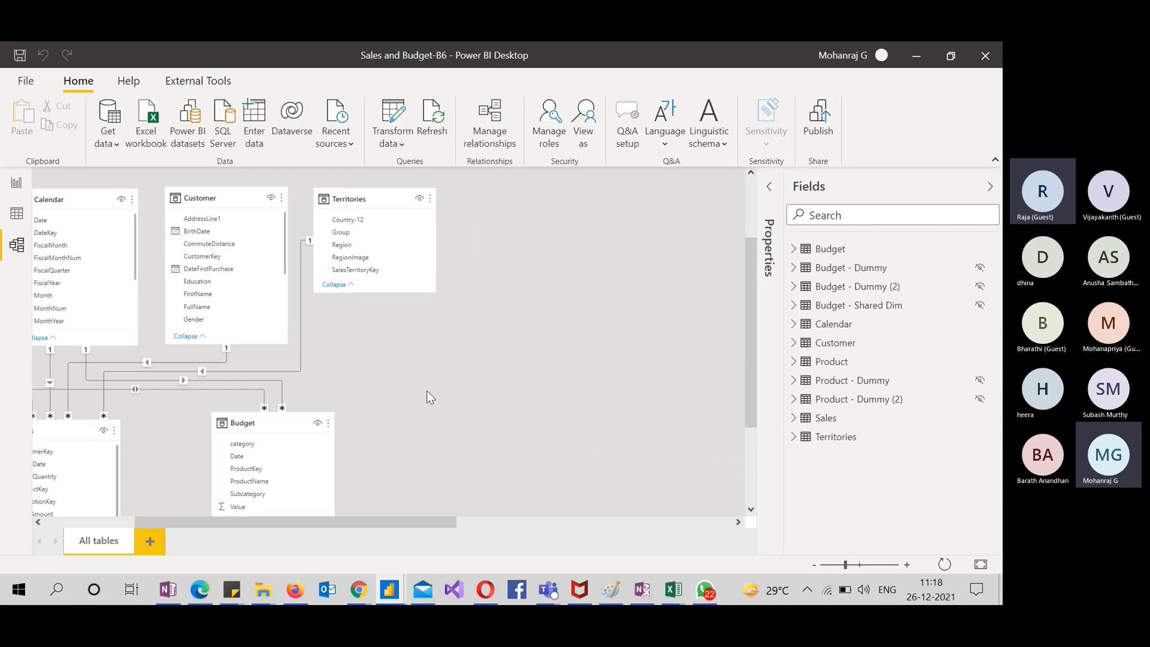
{"action": "scroll", "coordinate": [427, 391], "scroll_direction": "up", "scroll_amount": 2}
{"action": "scroll", "coordinate": [427, 391], "scroll_direction": "left", "scroll_amount": 8}
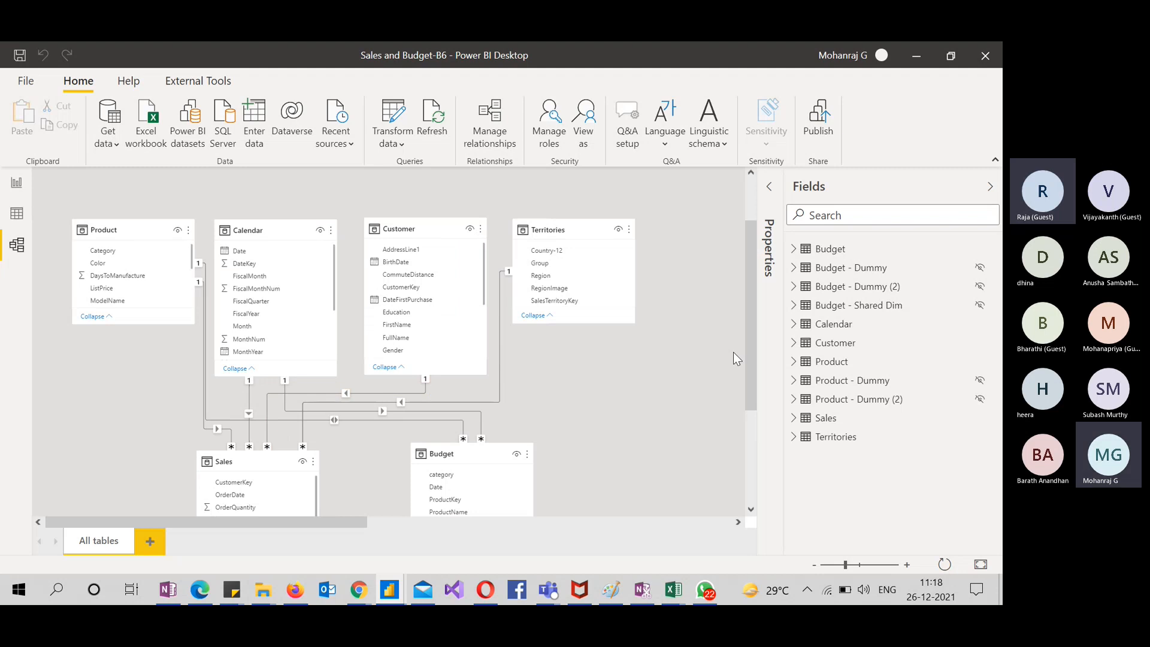
Move the Budget - Shared Dim table card slightly farther from the Budget - Dummy tables in the model diagram
{"action": "scroll", "coordinate": [734, 354], "scroll_direction": "down", "scroll_amount": 2}
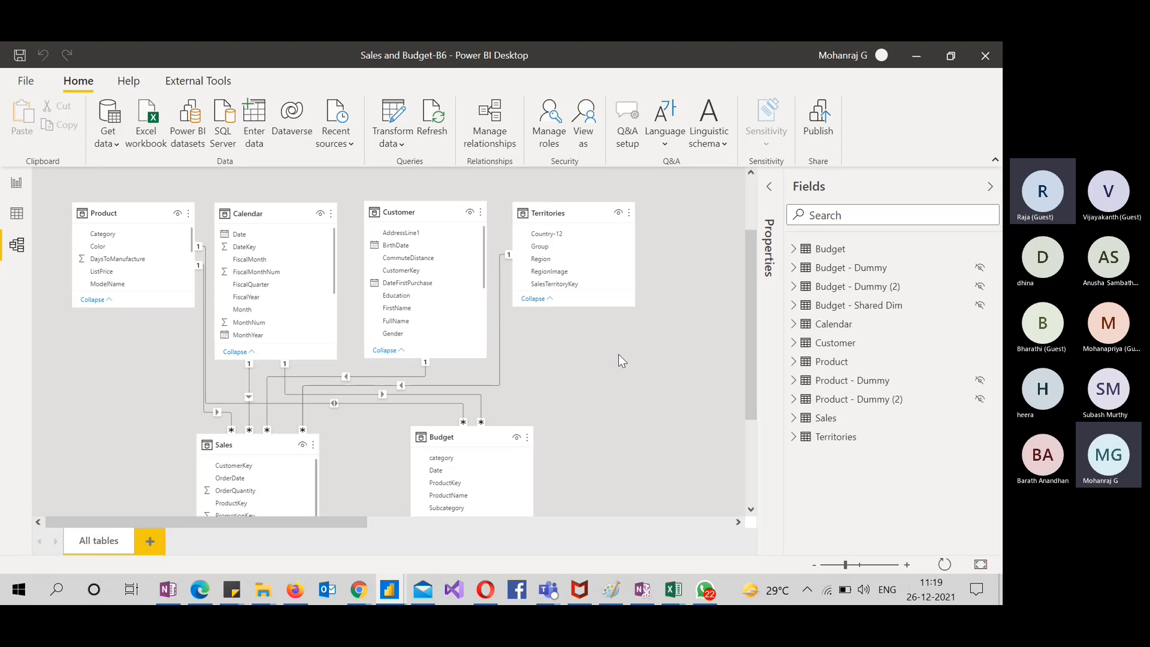
{"action": "scroll", "coordinate": [618, 354], "scroll_direction": "right", "scroll_amount": 10}
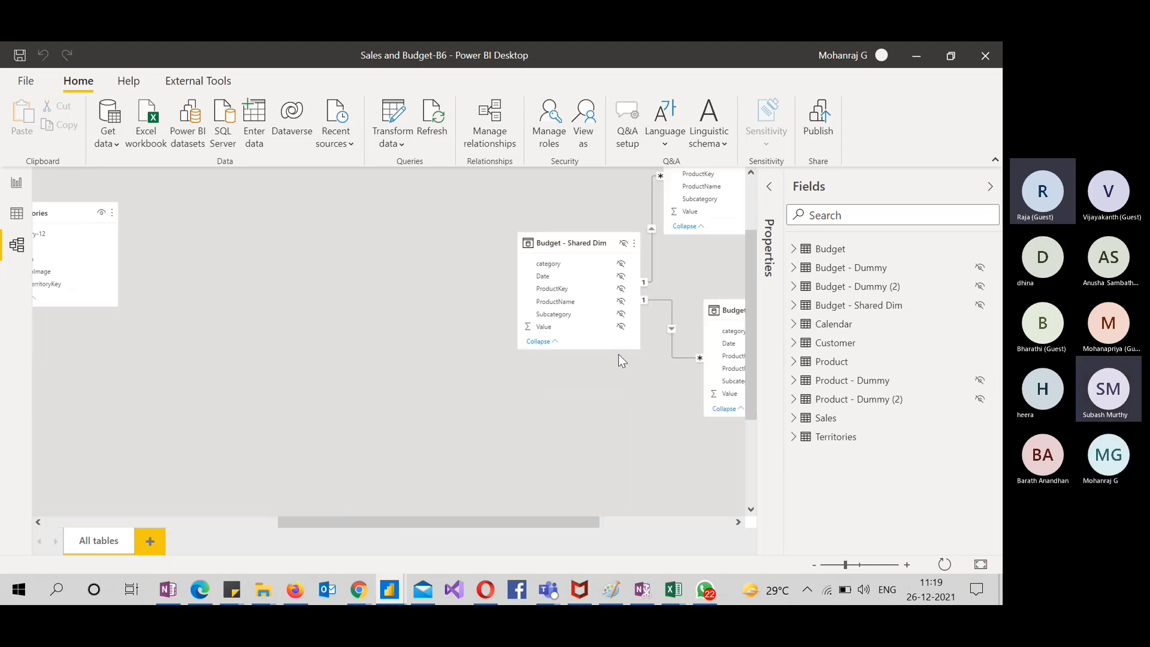
{"action": "scroll", "coordinate": [618, 354], "scroll_direction": "up", "scroll_amount": 2}
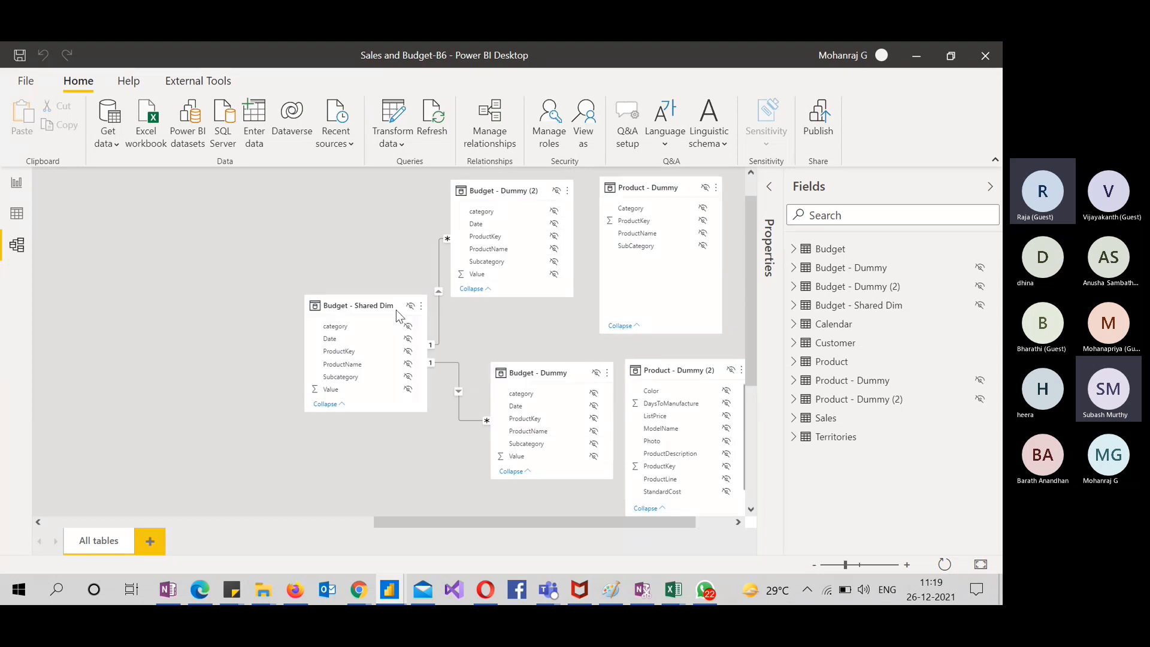
{"action": "left_click_drag", "start_coordinate": [378, 303], "coordinate": [344, 309]}
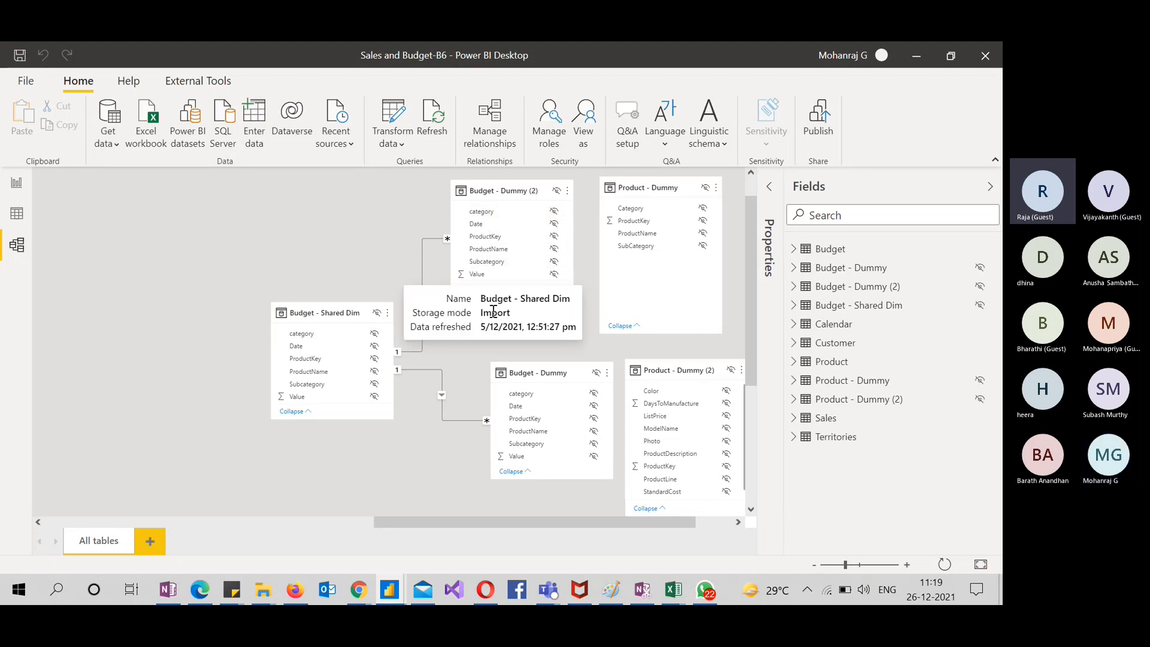
{"action": "left_click", "coordinate": [342, 307]}
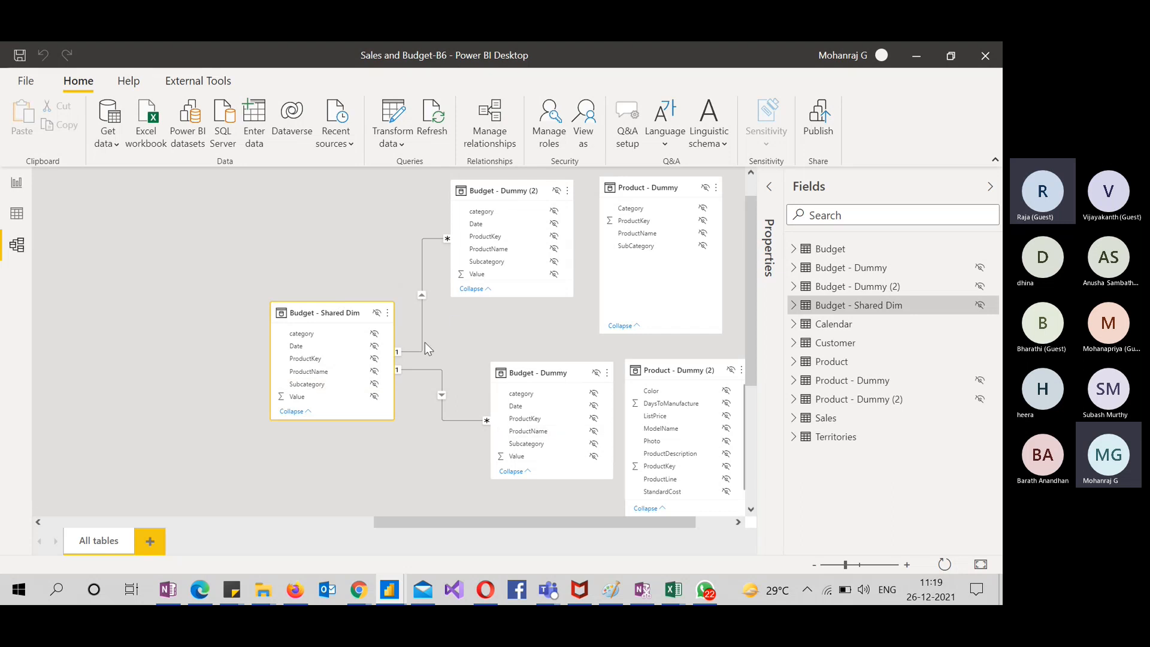
{"action": "left_click", "coordinate": [455, 346]}
Review how the Product, Calendar, Customer and Territories tables relate to the Sales and Budget tables
{"action": "scroll", "coordinate": [454, 346], "scroll_direction": "left", "scroll_amount": 5}
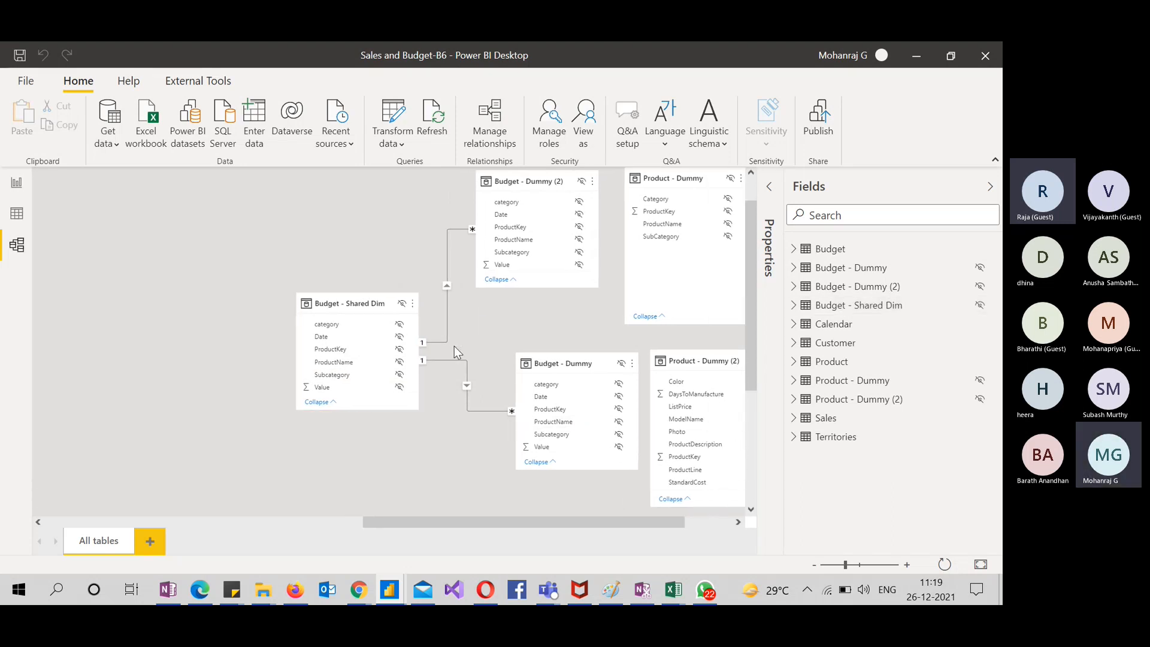
{"action": "scroll", "coordinate": [454, 346], "scroll_direction": "left", "scroll_amount": 3}
{"action": "scroll", "coordinate": [454, 346], "scroll_direction": "down", "scroll_amount": 3}
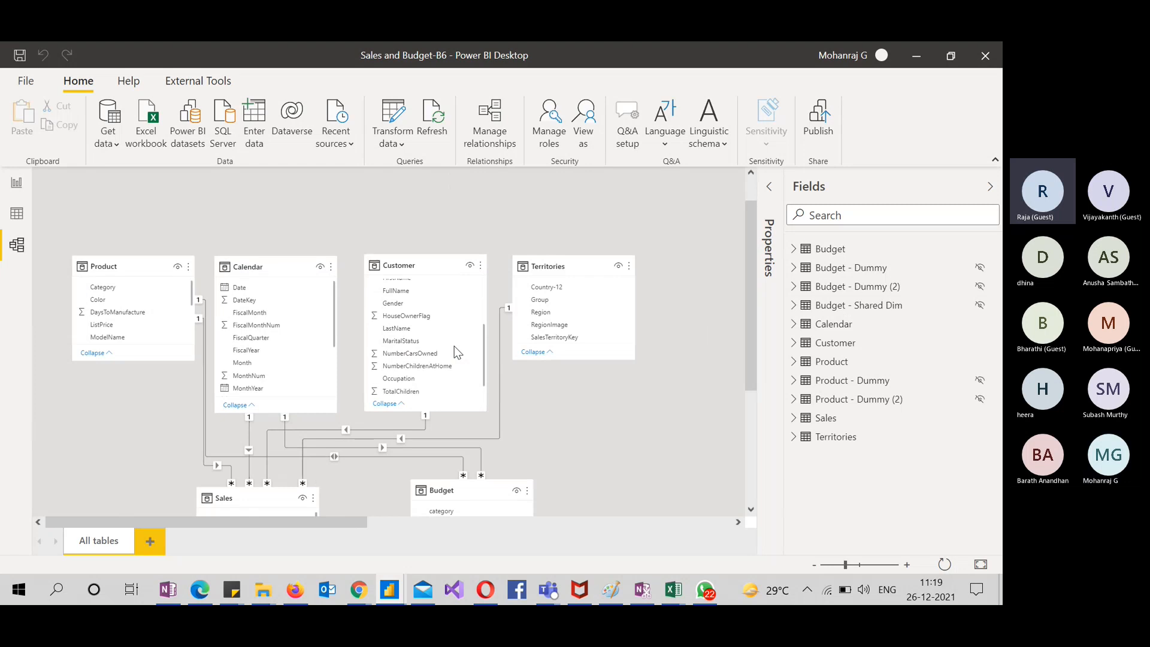
{"action": "scroll", "coordinate": [572, 424], "scroll_direction": "down", "scroll_amount": 2}
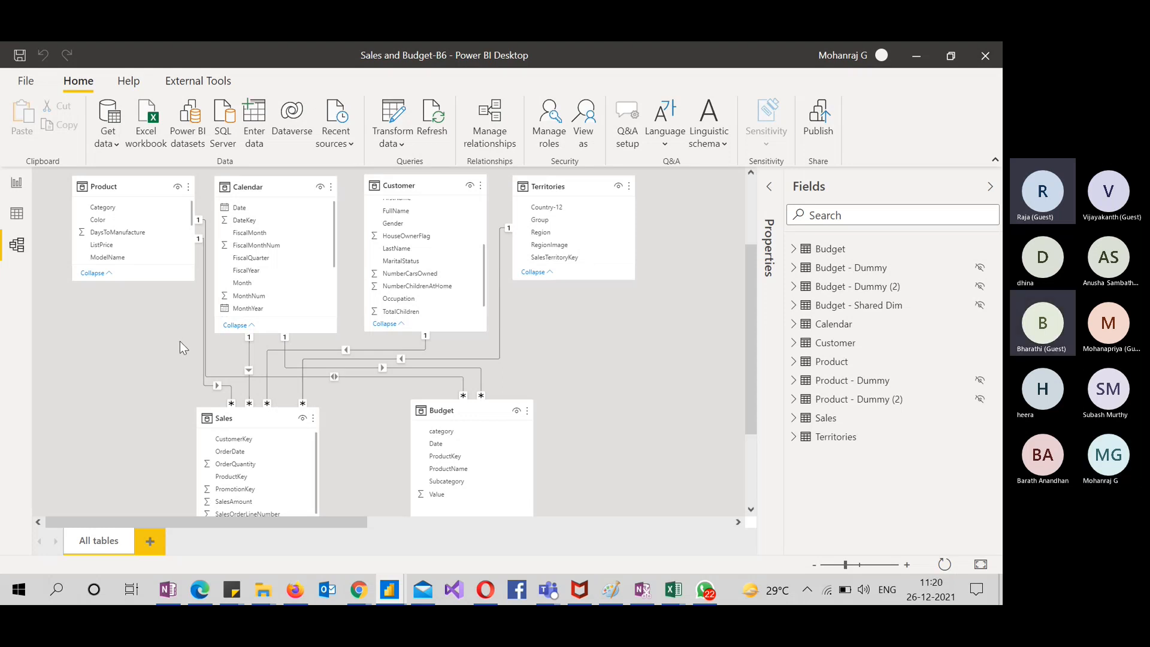
{"action": "scroll", "coordinate": [180, 344], "scroll_direction": "up", "scroll_amount": 1}
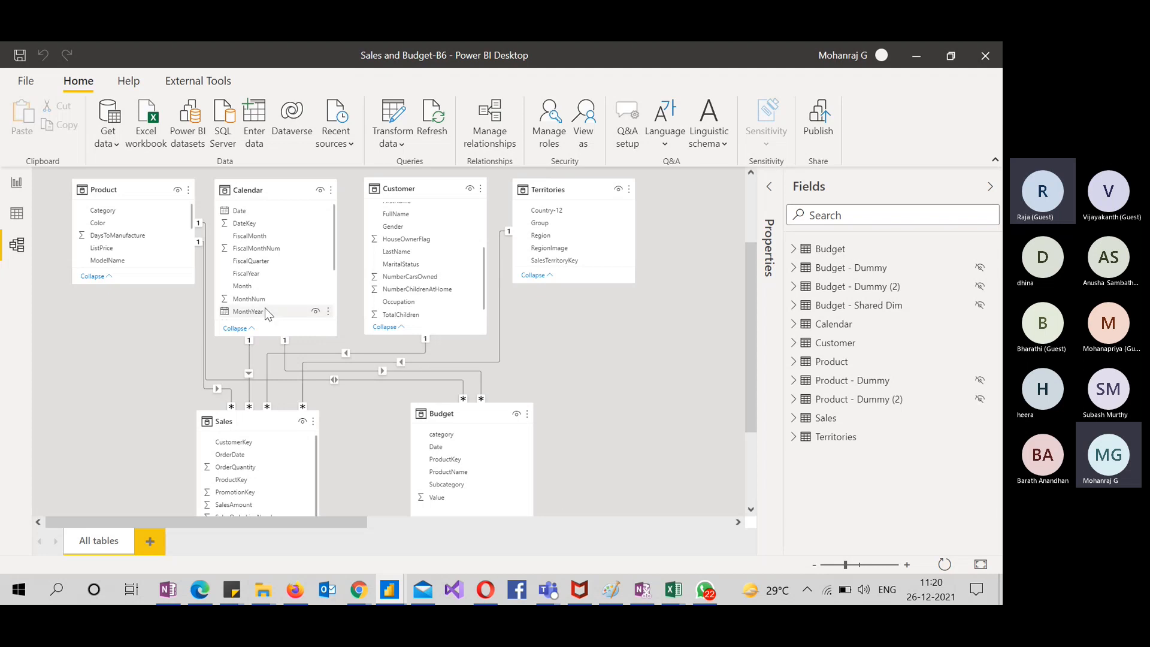
Switch to the report view, collapse the Filters pane and open Page 5 of the report
{"action": "left_click", "coordinate": [17, 182]}
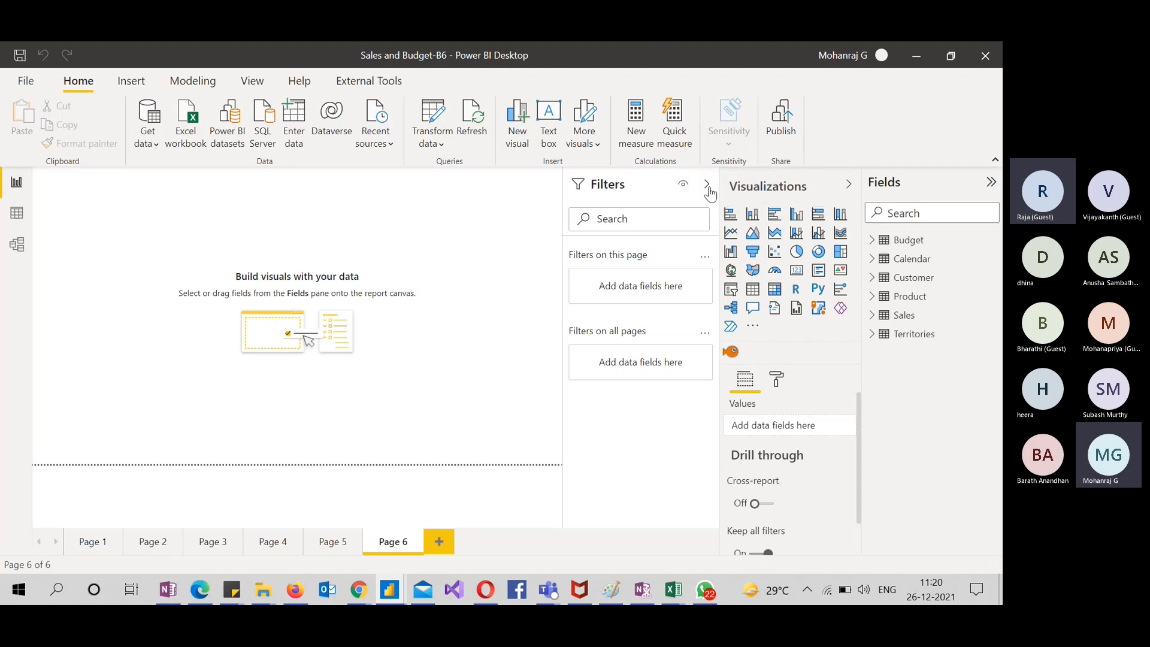
{"action": "left_click", "coordinate": [707, 185]}
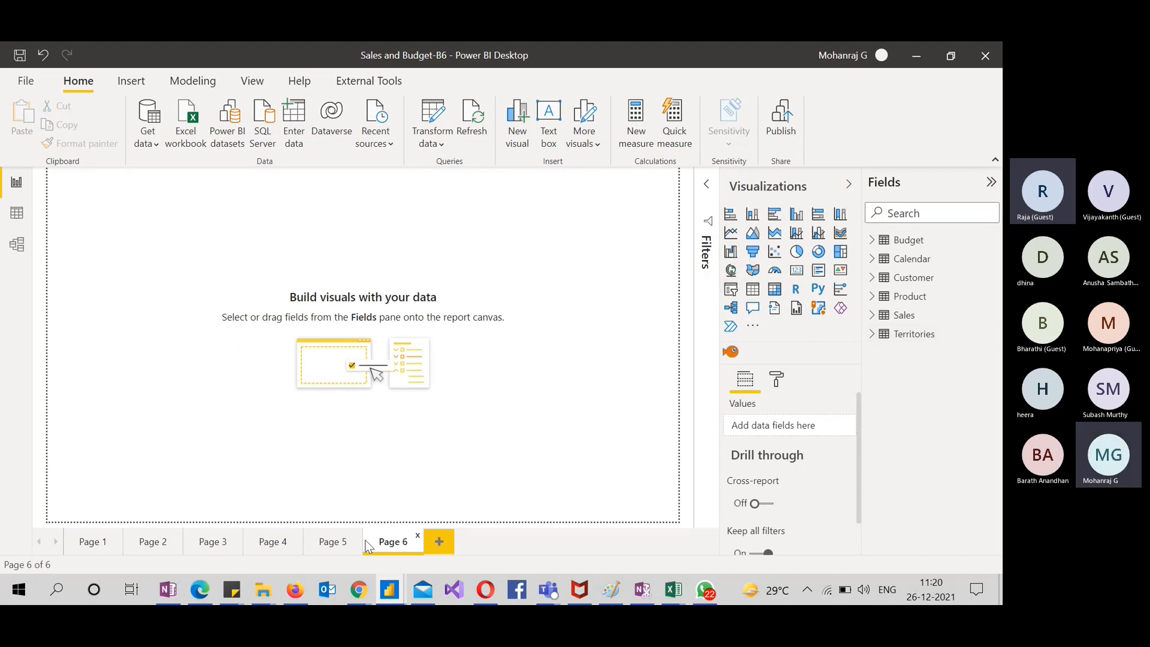
{"action": "left_click", "coordinate": [321, 547]}
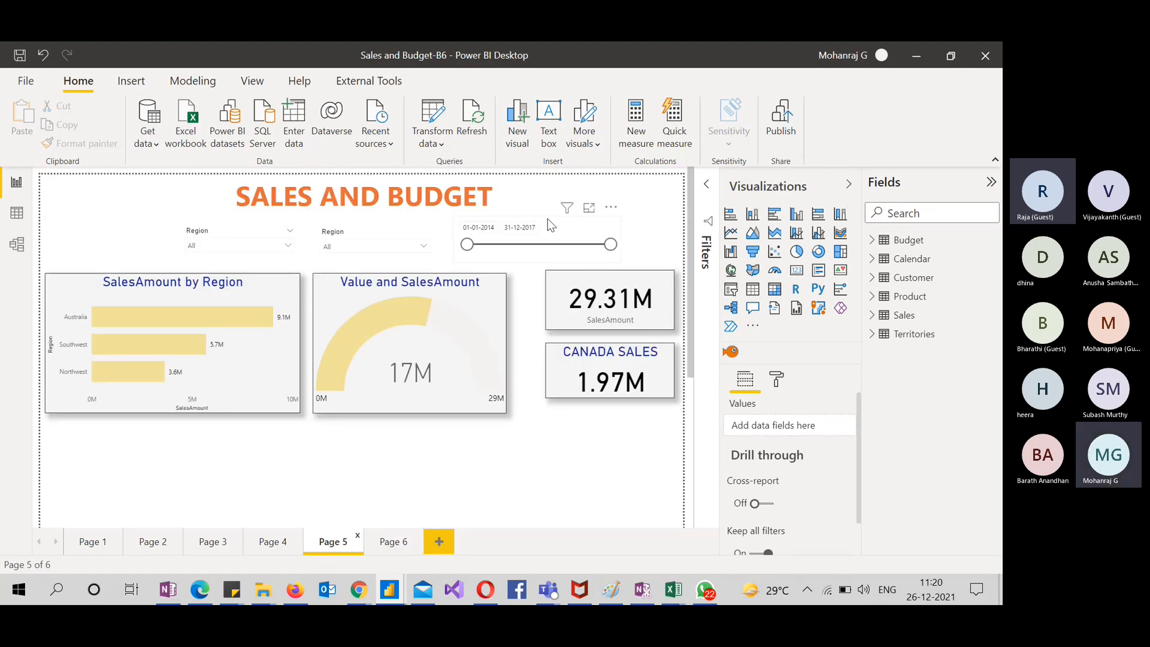
Inspect the date slicer, the choices in the Region slicer beside it, and the page and visual filters in the expanded Filters pane
{"action": "left_click", "coordinate": [560, 229]}
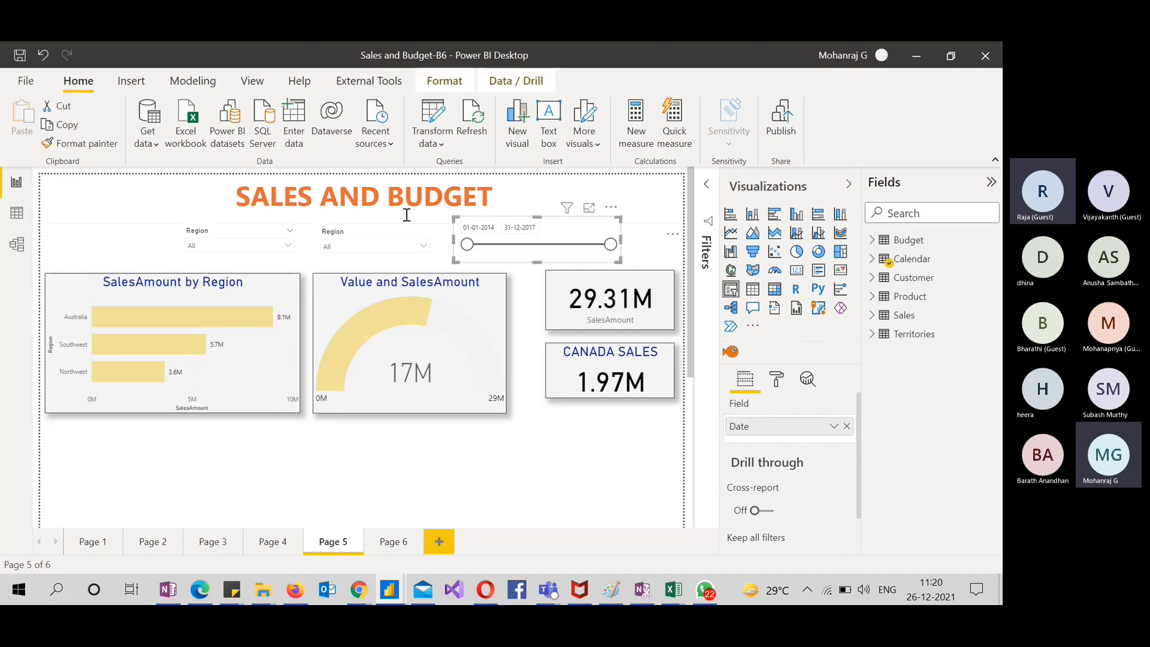
{"action": "left_click", "coordinate": [343, 243]}
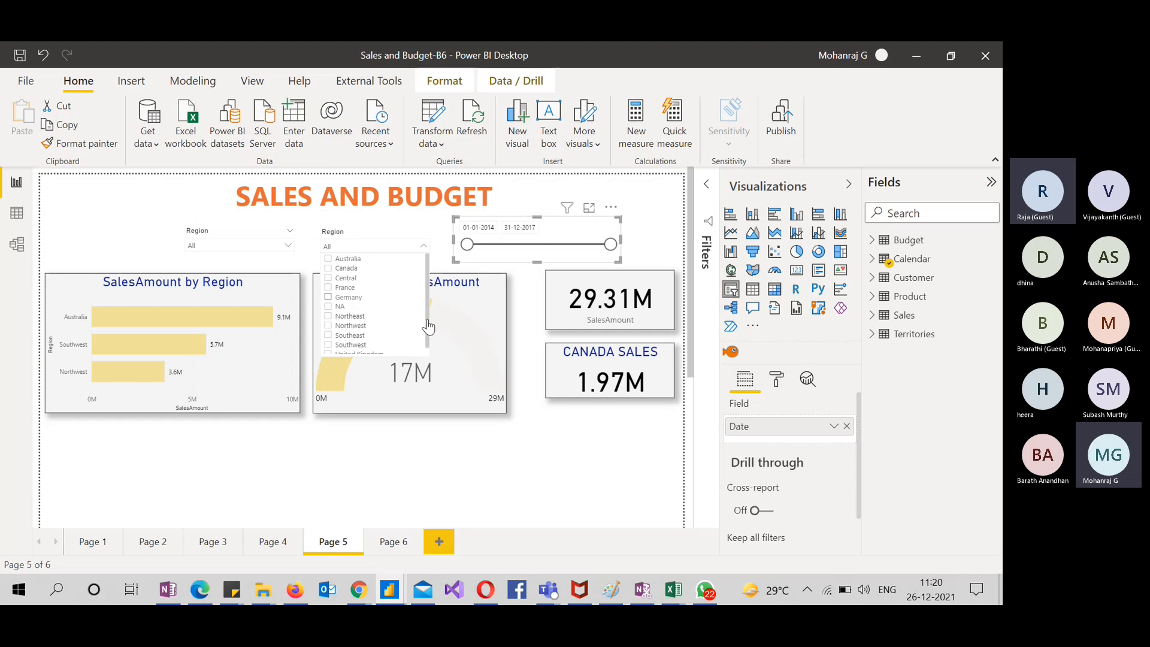
{"action": "left_click", "coordinate": [589, 479]}
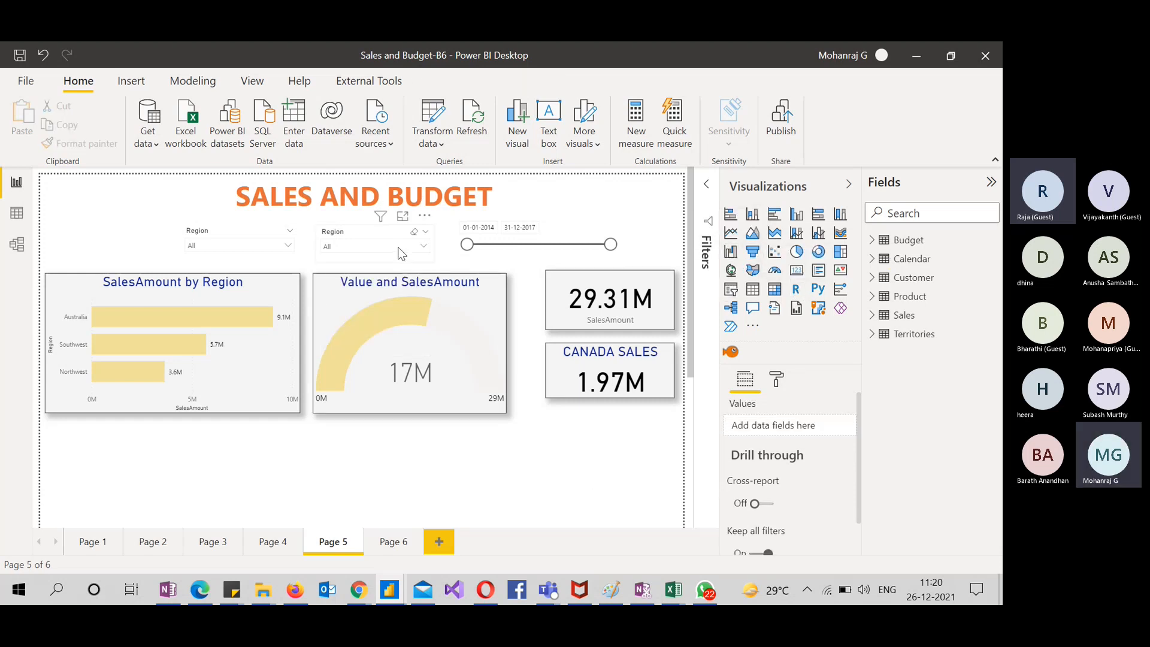
{"action": "left_click", "coordinate": [704, 187]}
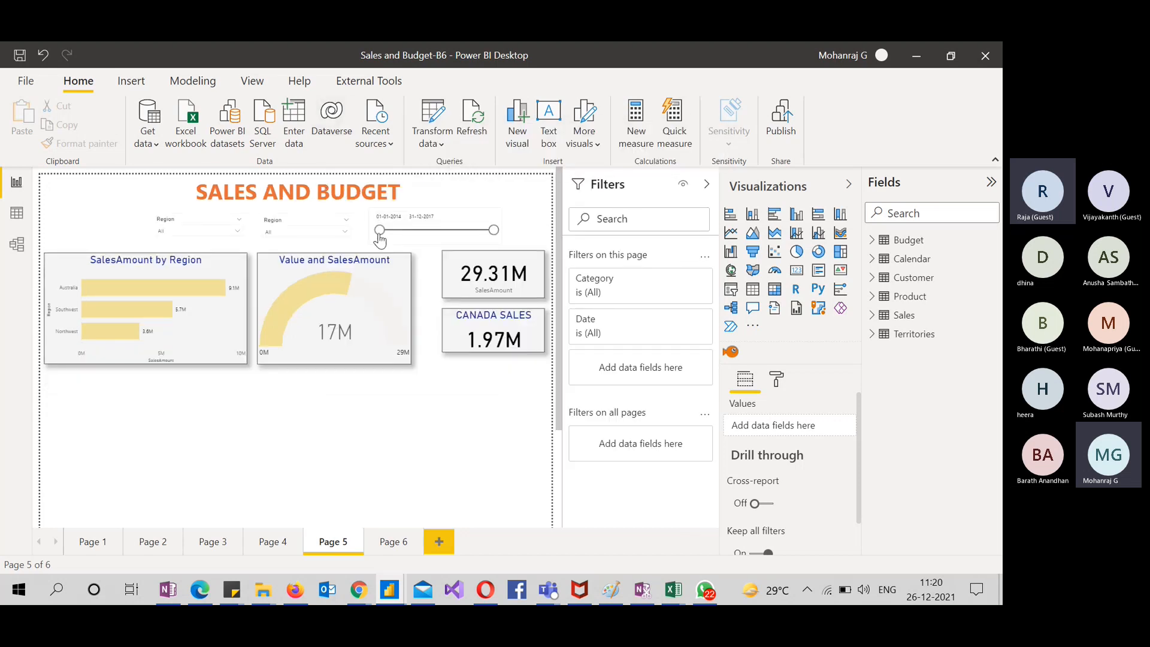
{"action": "left_click", "coordinate": [277, 214]}
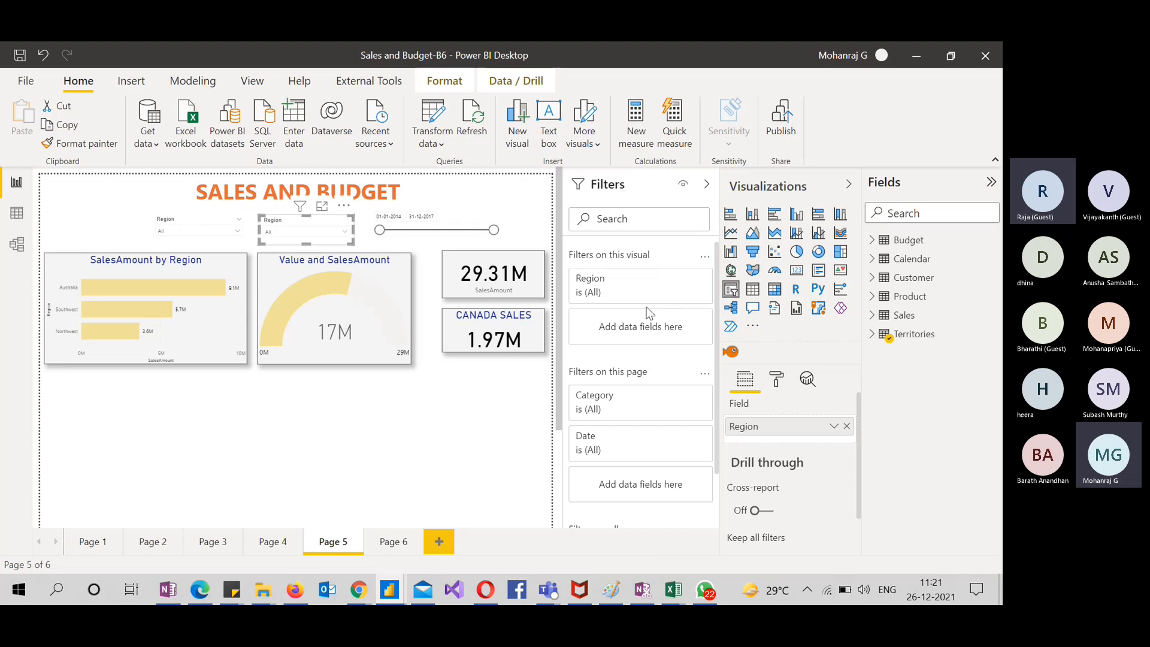
{"action": "left_click", "coordinate": [436, 390]}
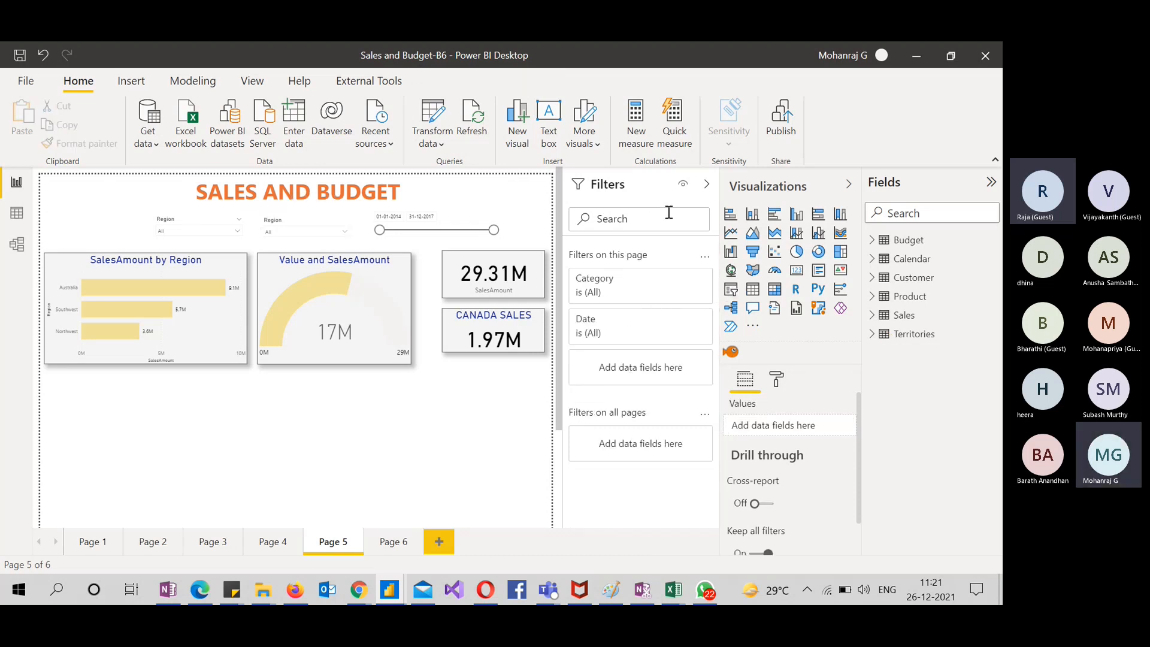
Replace the Region field in the slicer above the SalesAmount by Region chart with Category from the Product table
{"action": "left_click", "coordinate": [275, 225]}
{"action": "left_click", "coordinate": [182, 219]}
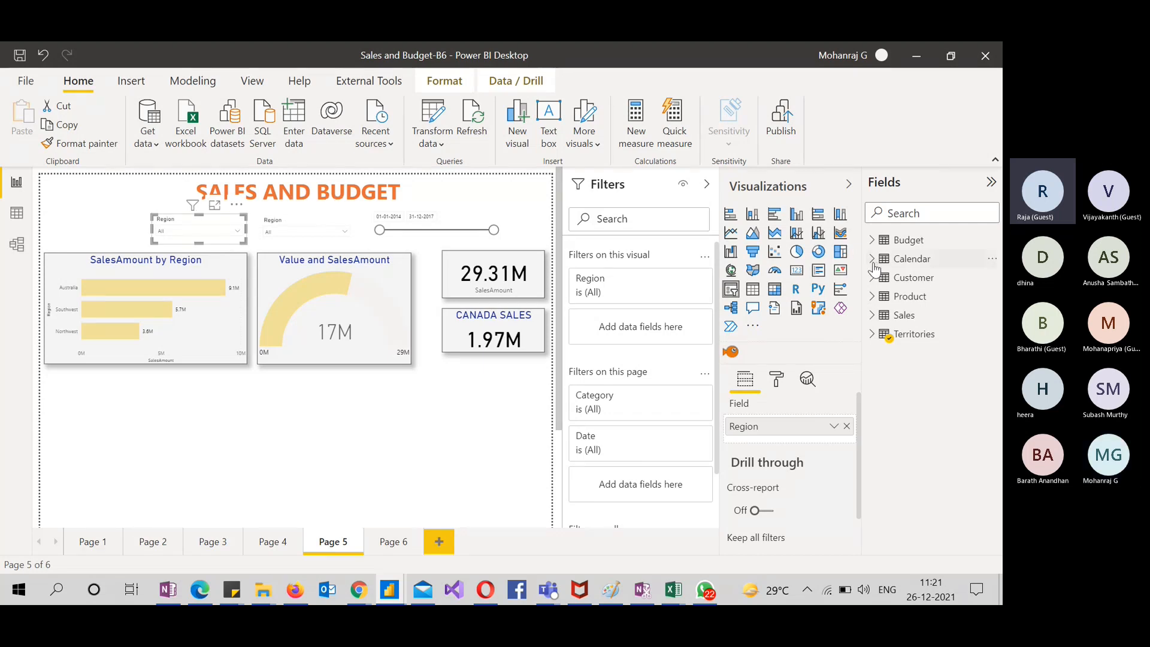
{"action": "left_click", "coordinate": [872, 296]}
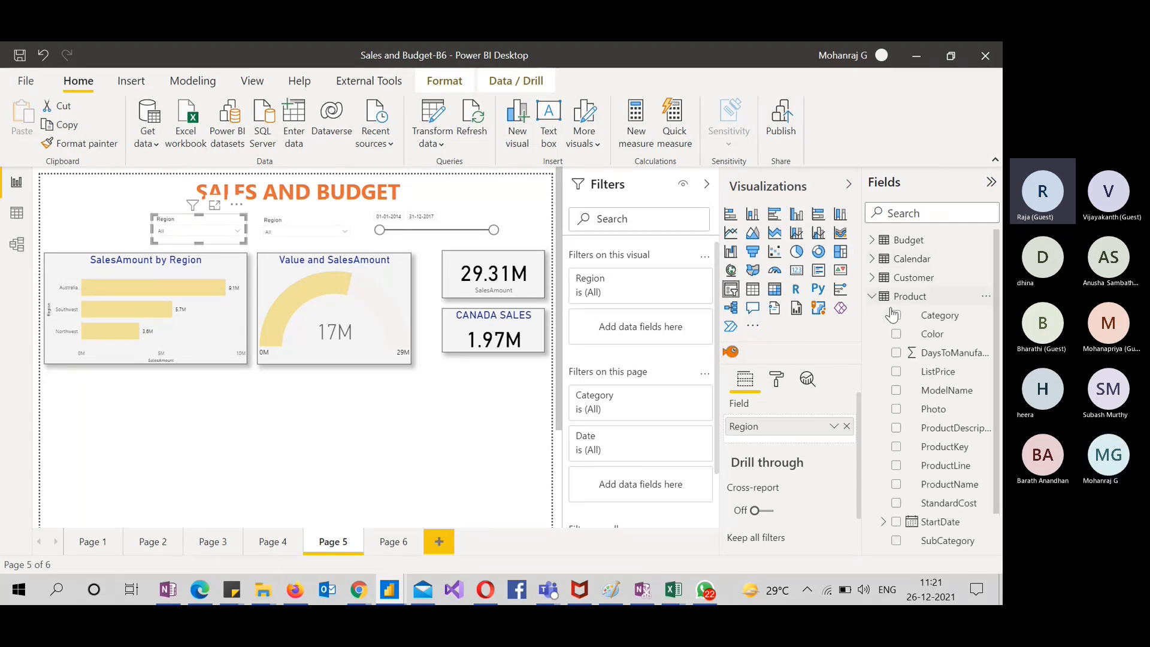
{"action": "left_click", "coordinate": [896, 318]}
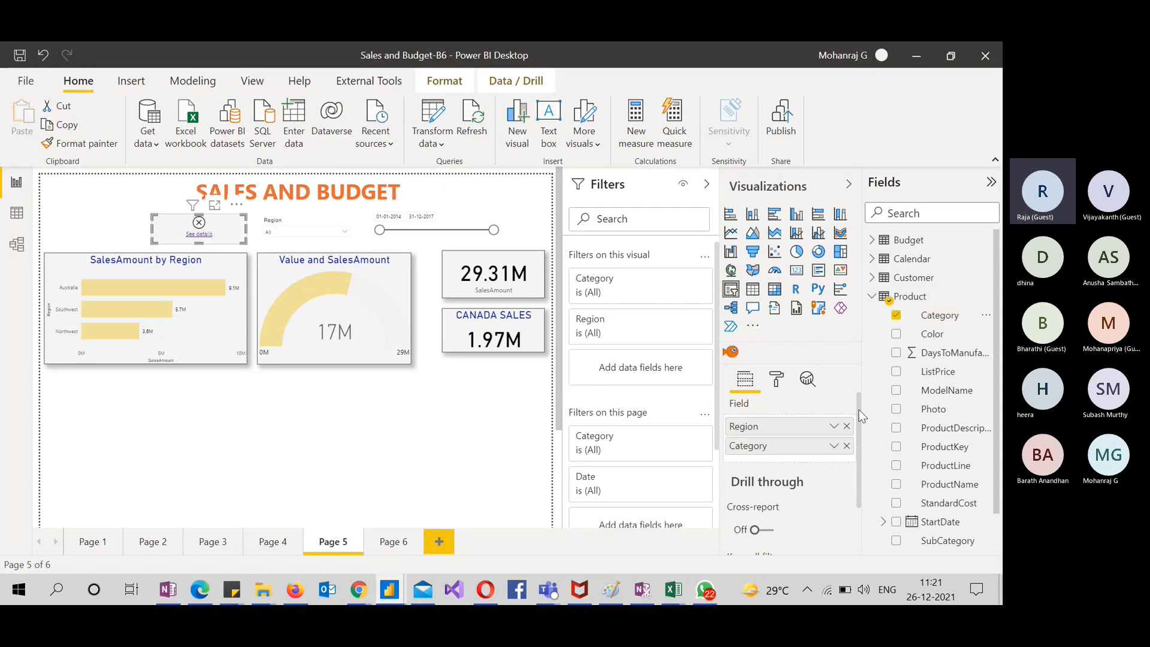
{"action": "left_click", "coordinate": [846, 426]}
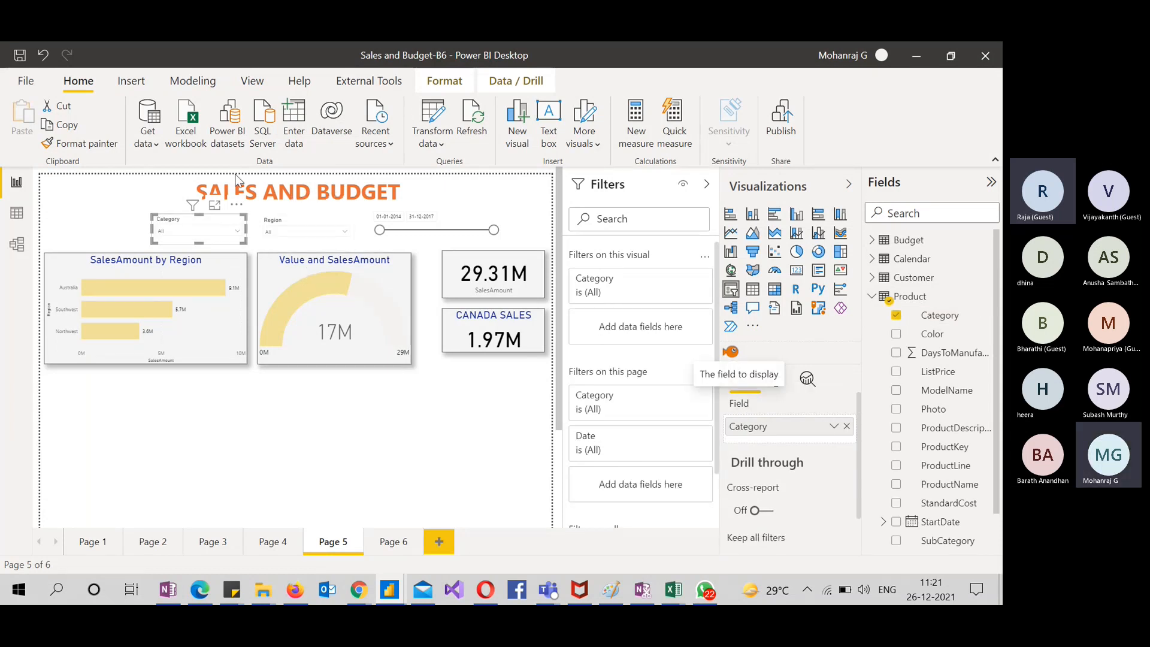
Check the choices in the Region slicer and collapse the Visualizations pane to enlarge the report canvas
{"action": "left_click", "coordinate": [426, 426]}
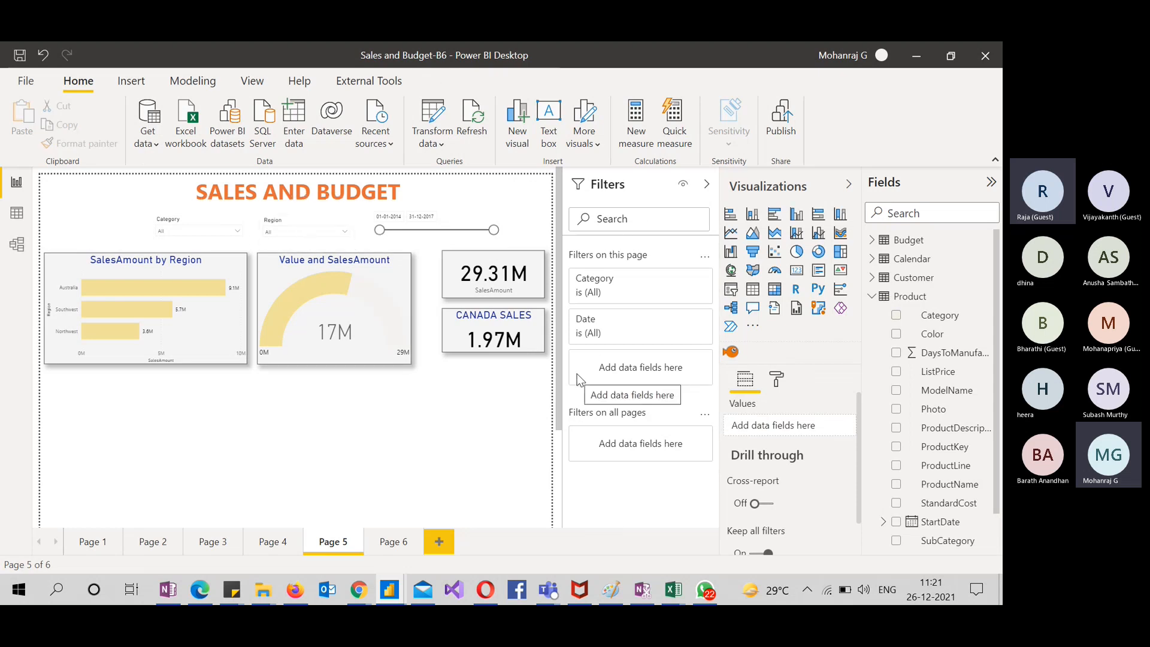
{"action": "left_click", "coordinate": [307, 228]}
{"action": "left_click", "coordinate": [305, 236]}
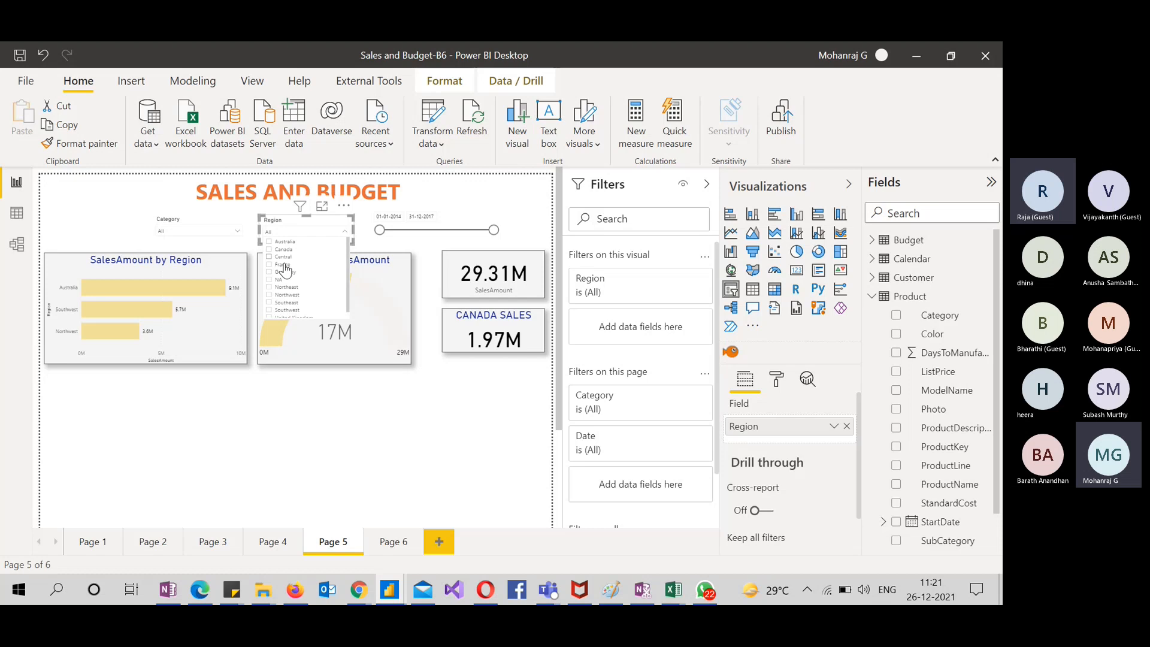
{"action": "left_click", "coordinate": [848, 185]}
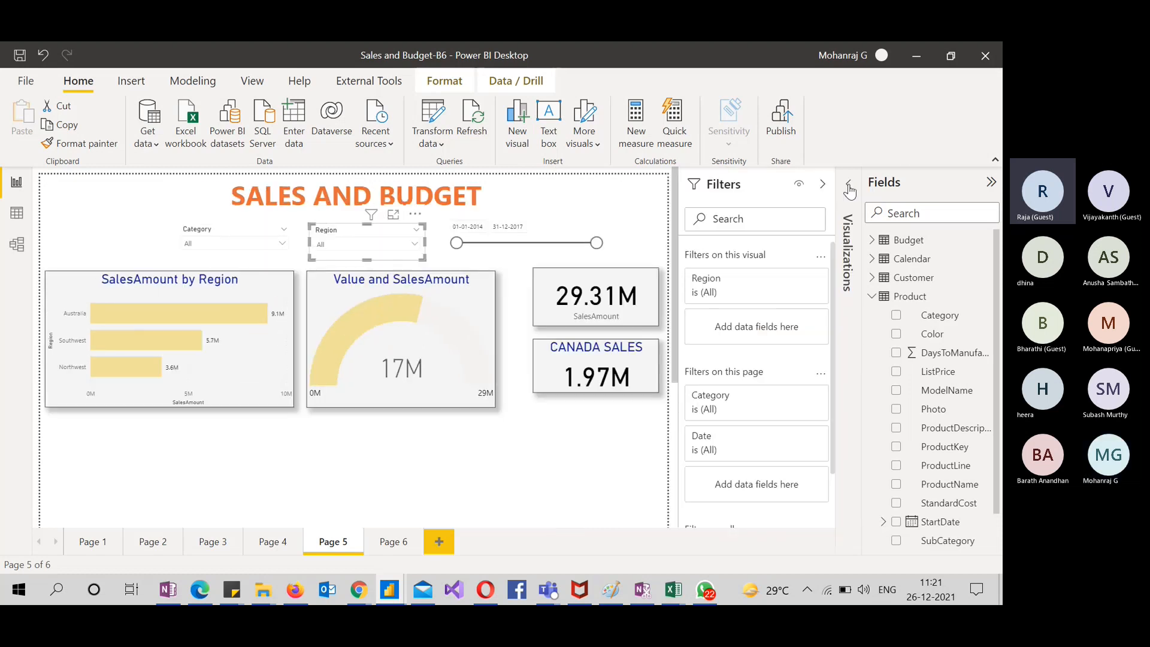
Filter the page to Germany with the Region slicer and clear that selection again
{"action": "left_click", "coordinate": [343, 251]}
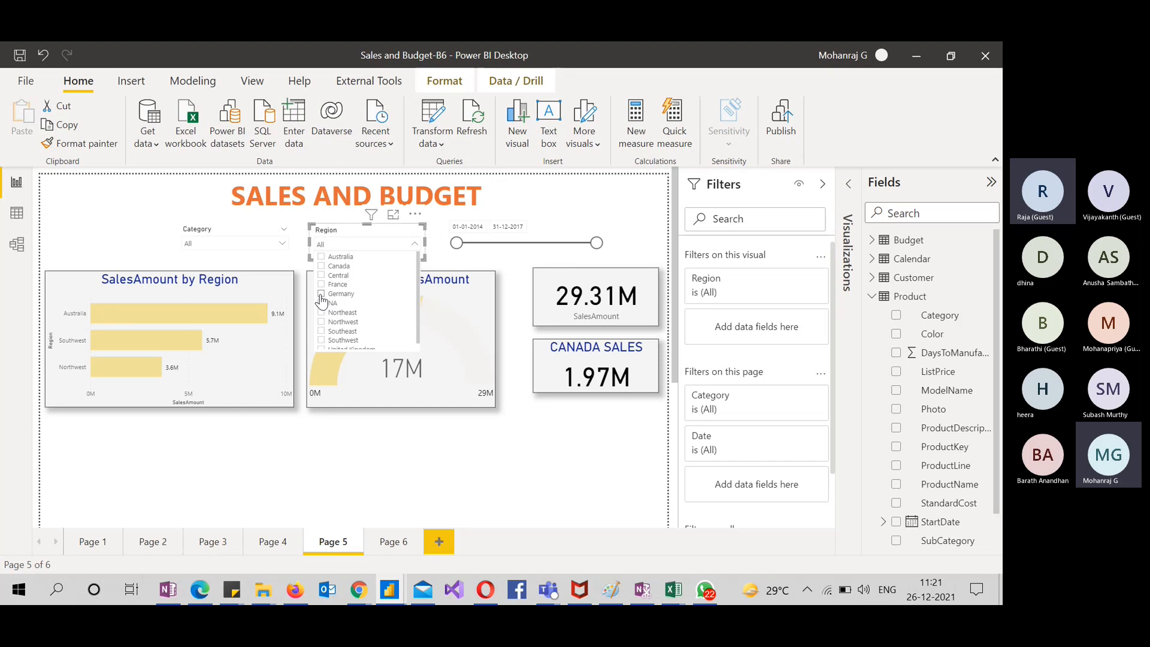
{"action": "left_click", "coordinate": [322, 295]}
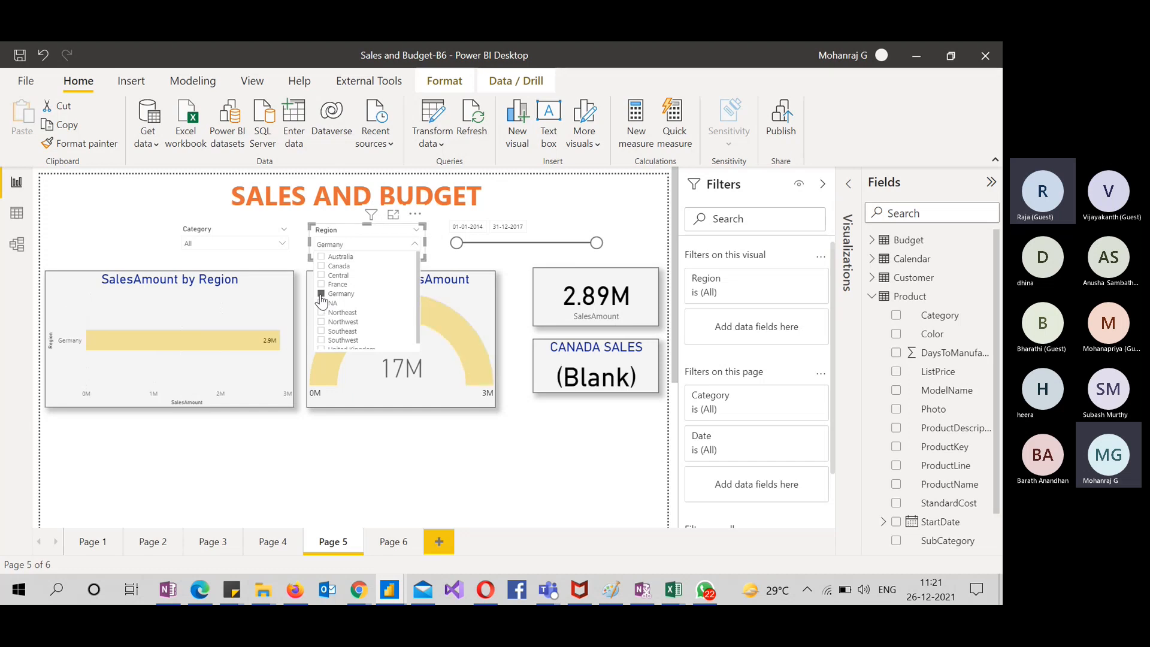
{"action": "left_click", "coordinate": [322, 295]}
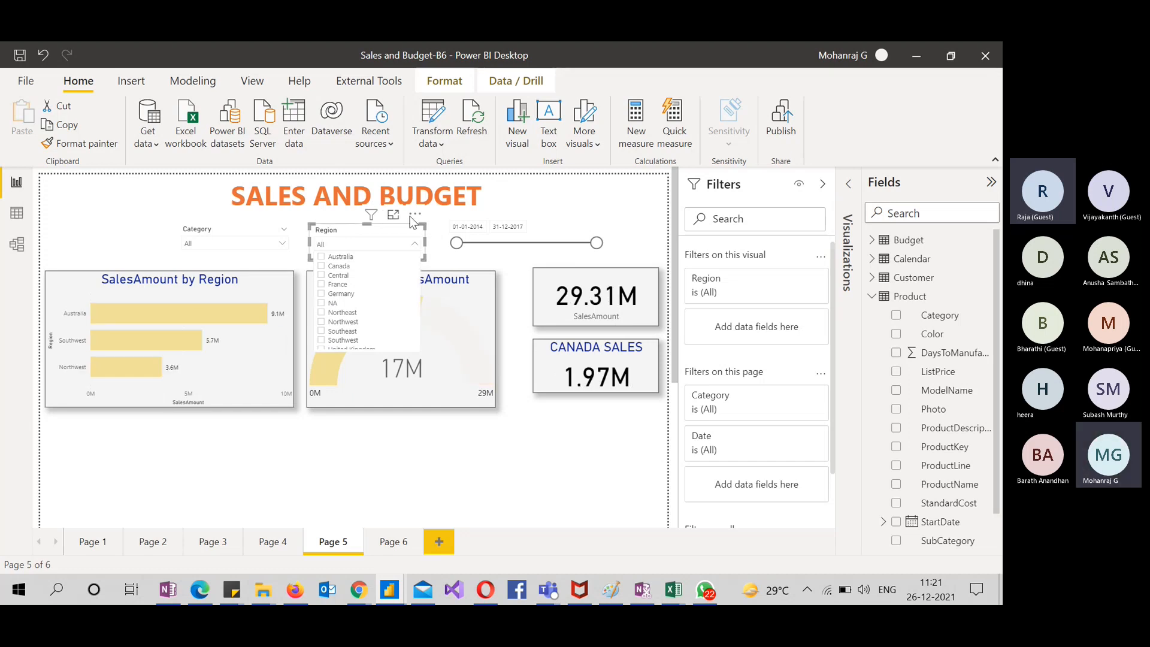
{"action": "left_click", "coordinate": [509, 282]}
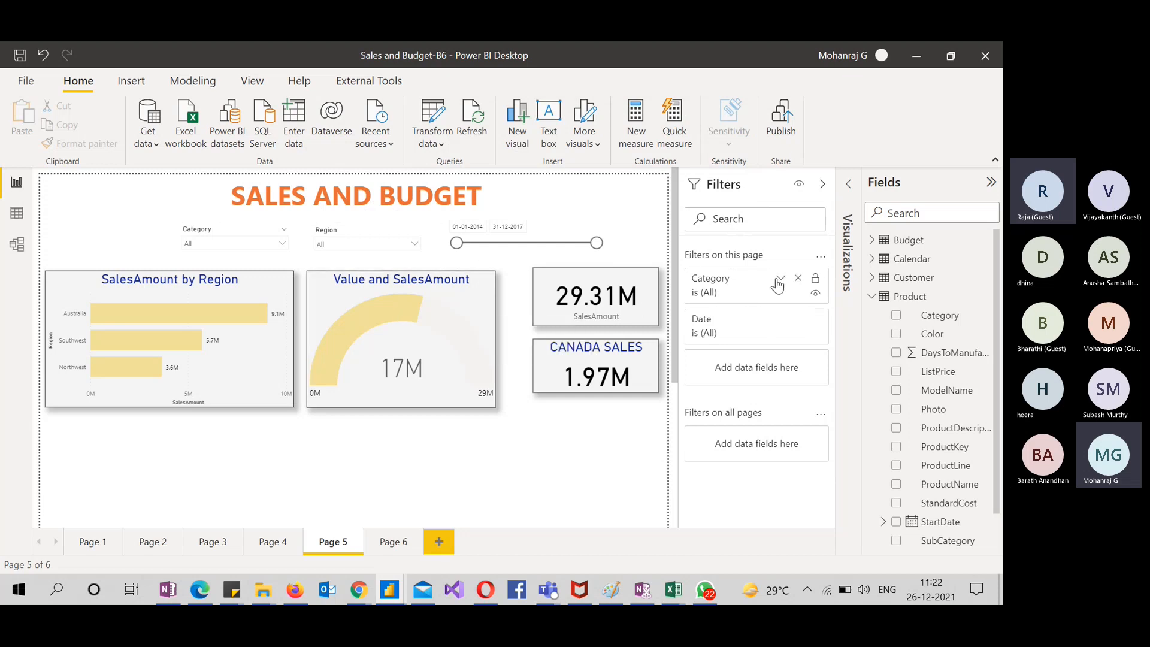
Switch the Category page filter to basic filtering, try it with Bikes, and clear the selection again
{"action": "left_click", "coordinate": [781, 278]}
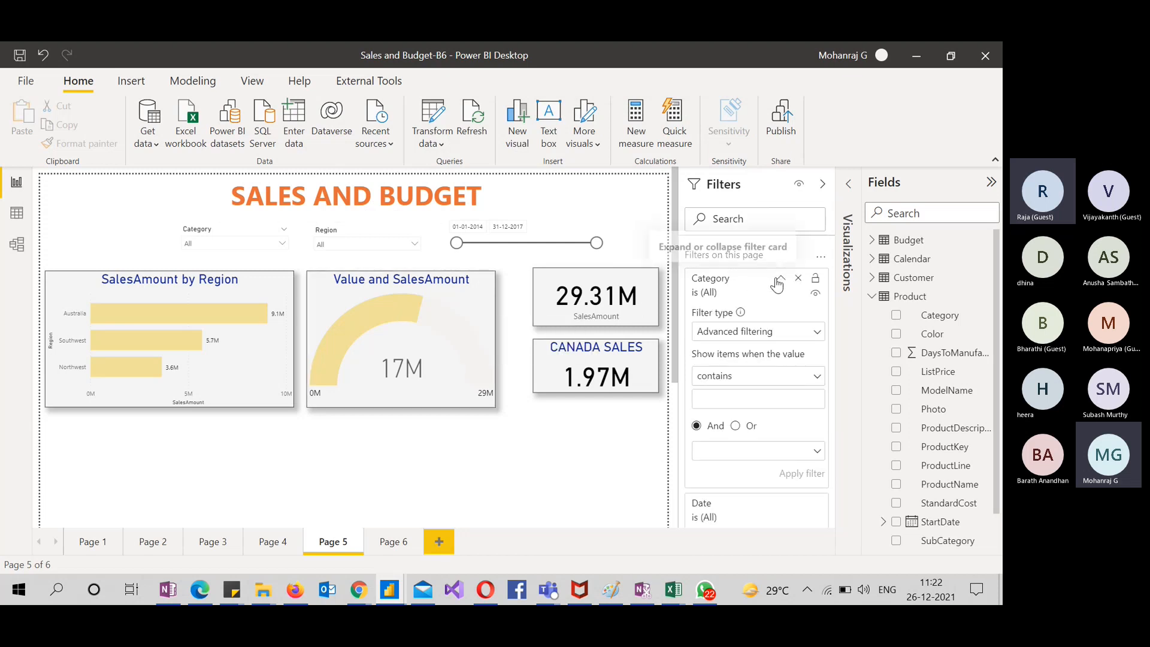
{"action": "left_click", "coordinate": [737, 331]}
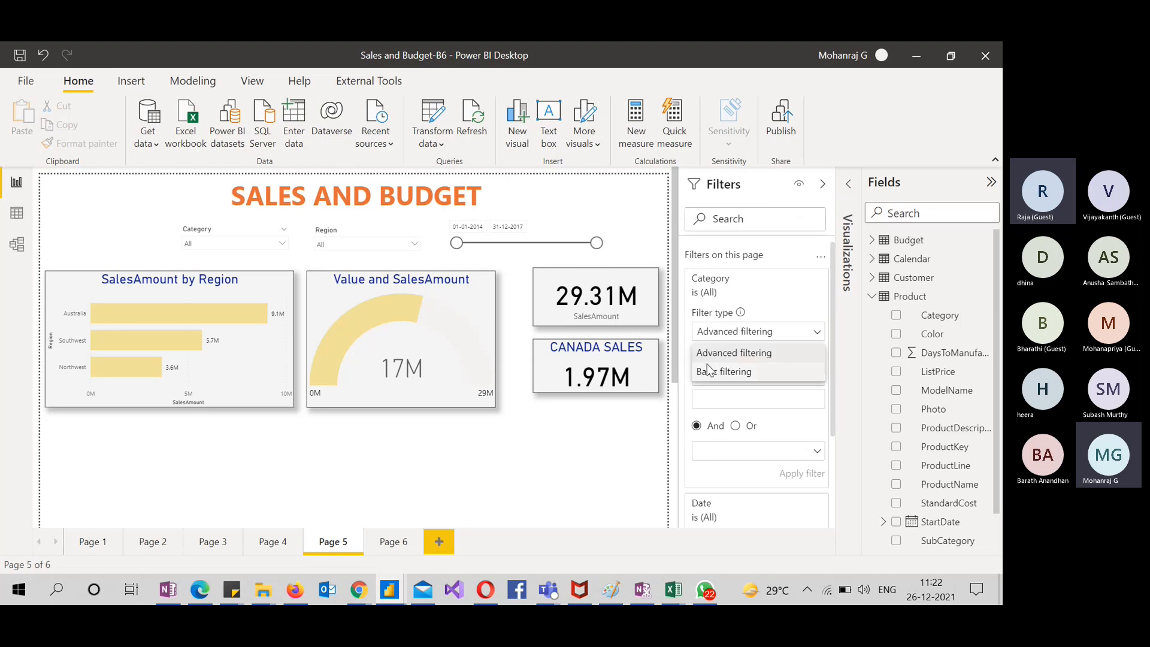
{"action": "left_click", "coordinate": [708, 372]}
{"action": "left_click", "coordinate": [703, 428]}
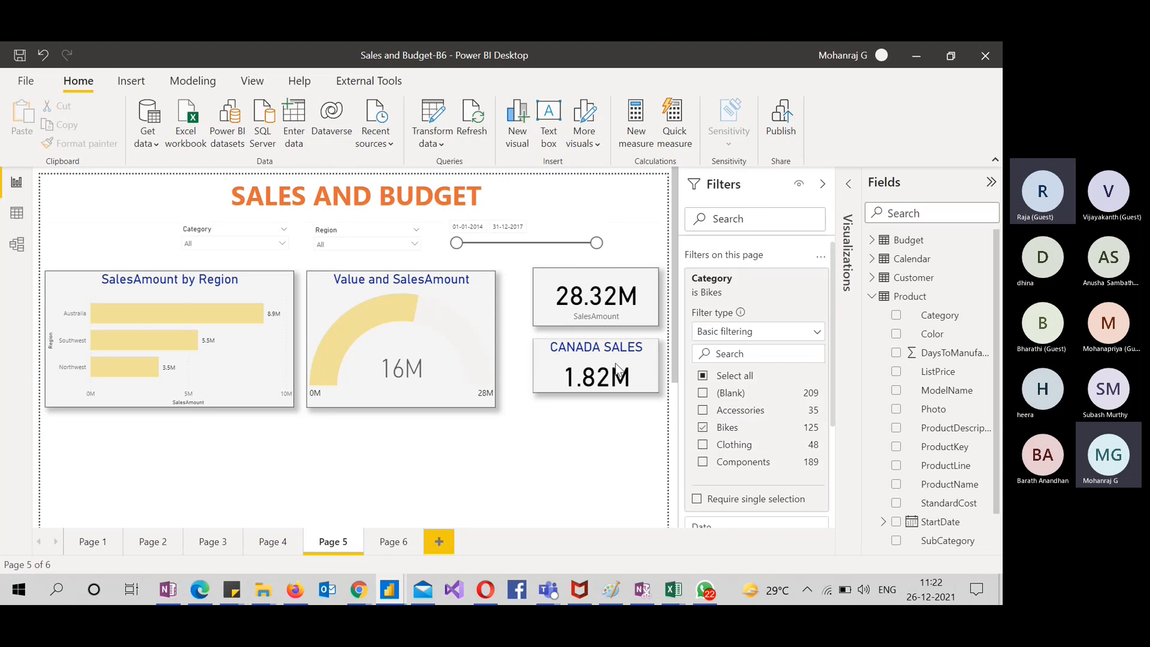
{"action": "left_click", "coordinate": [704, 428]}
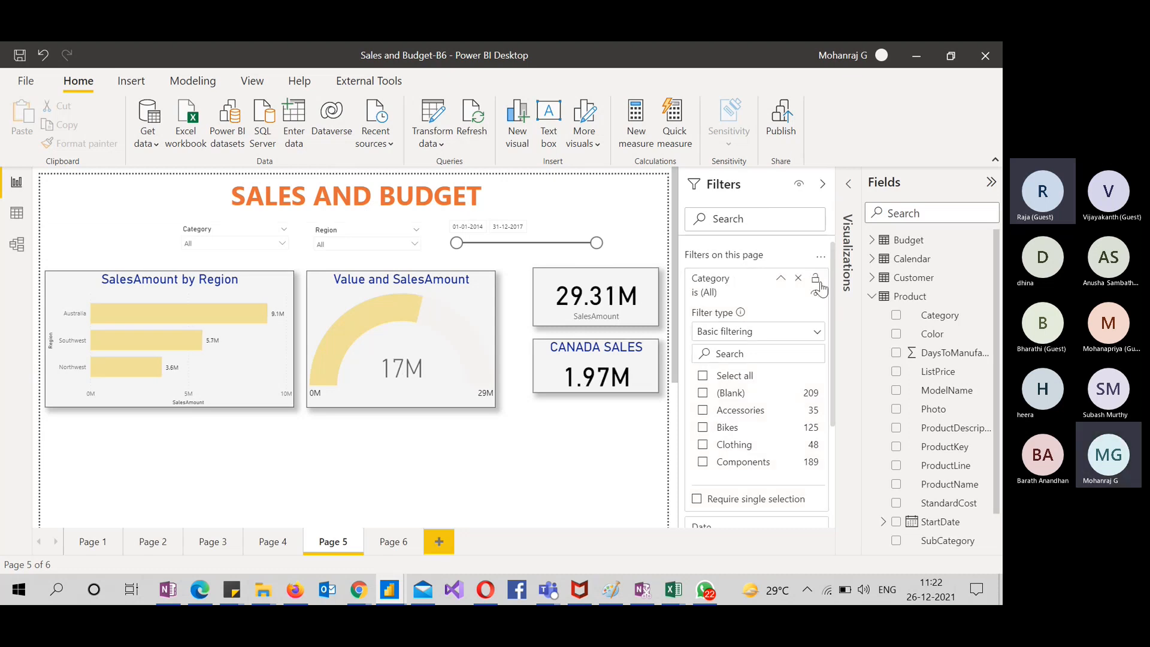
{"action": "left_click", "coordinate": [781, 281]}
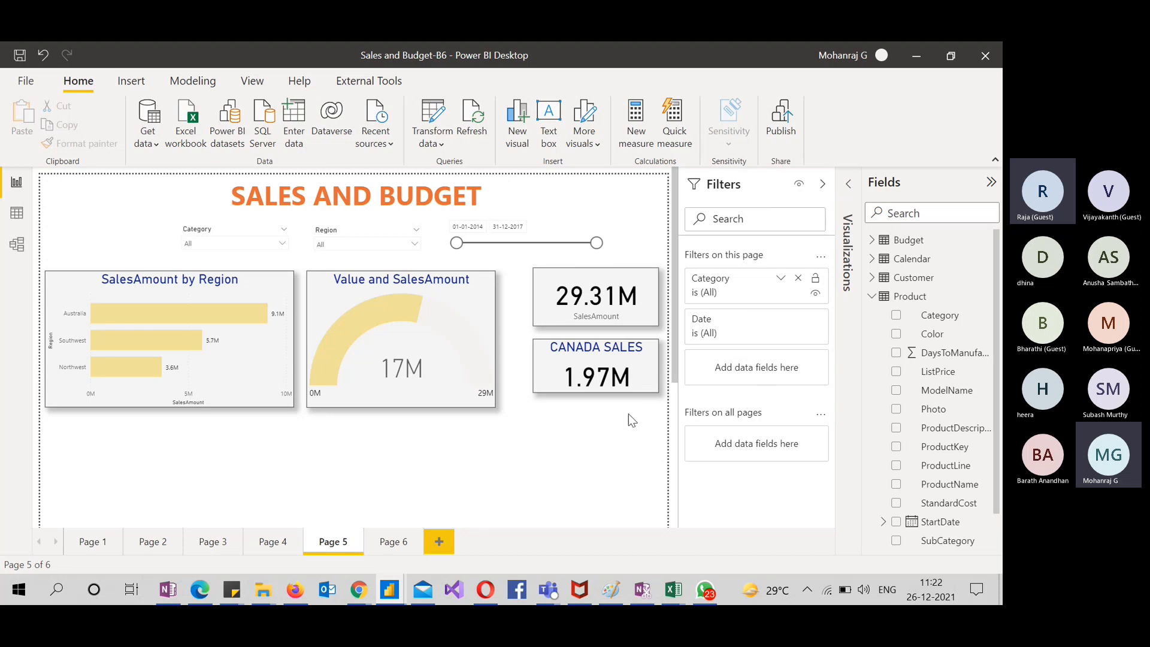
Deselect Canada in the Region visual filter of the CANADA SALES card and select it again
{"action": "left_click", "coordinate": [605, 355]}
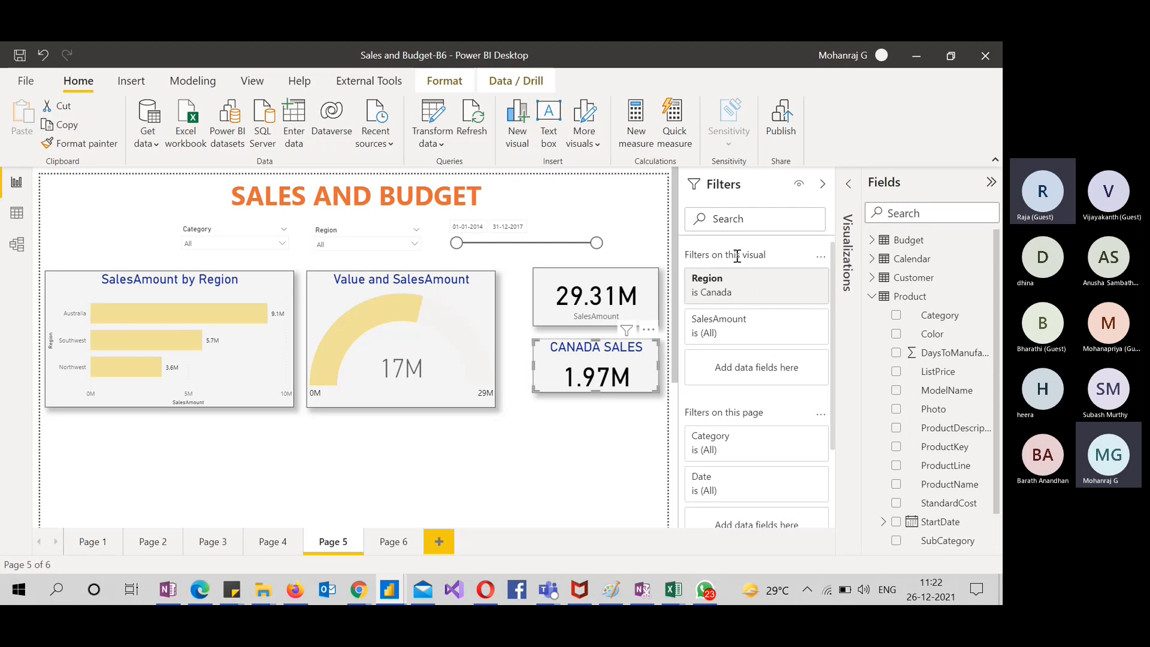
{"action": "left_click", "coordinate": [781, 281]}
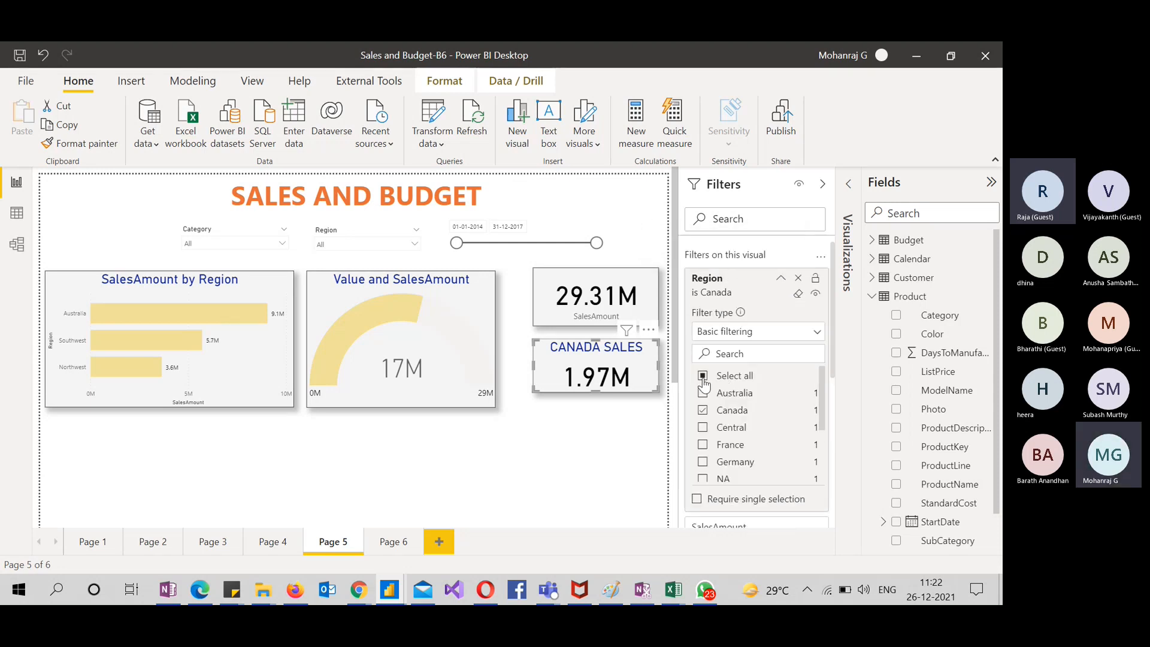
{"action": "left_click", "coordinate": [703, 411]}
{"action": "left_click", "coordinate": [704, 411]}
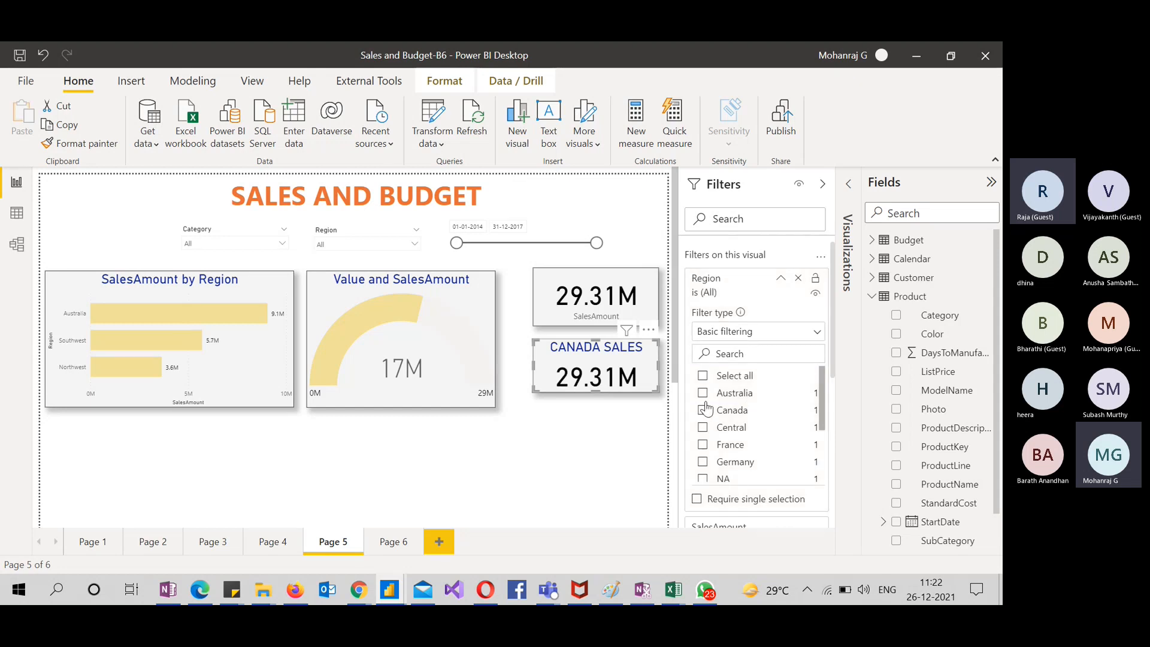
{"action": "left_click", "coordinate": [702, 411]}
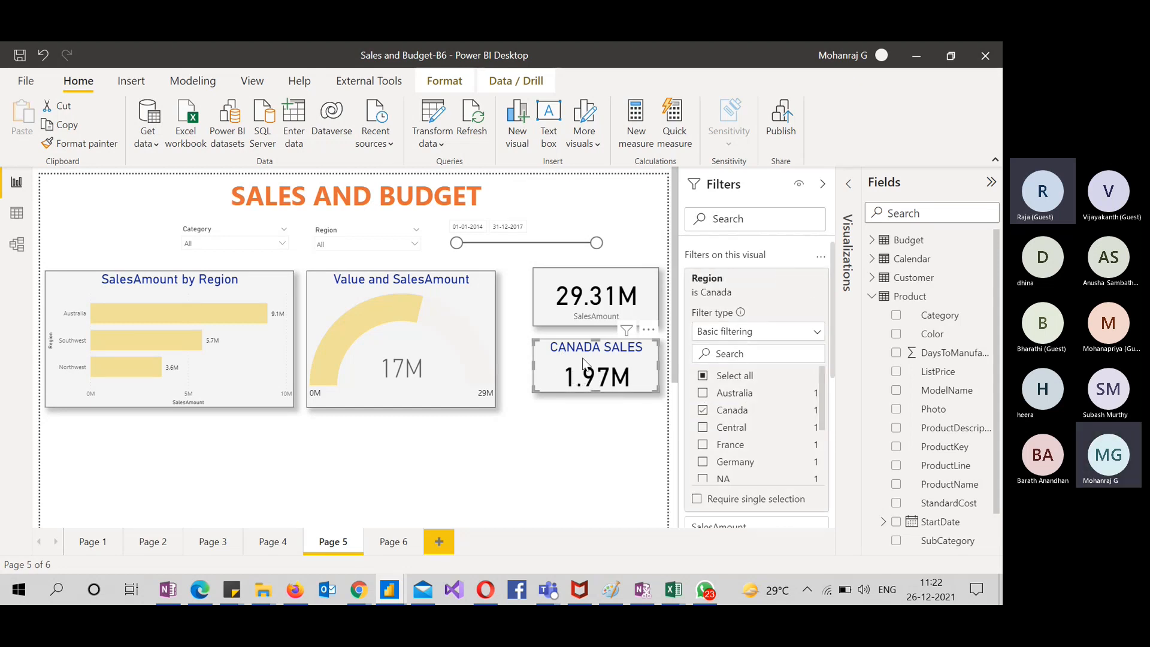
Inspect the SalesAmount visual filter options of the Value and SalesAmount gauge without changing them
{"action": "left_click", "coordinate": [465, 335]}
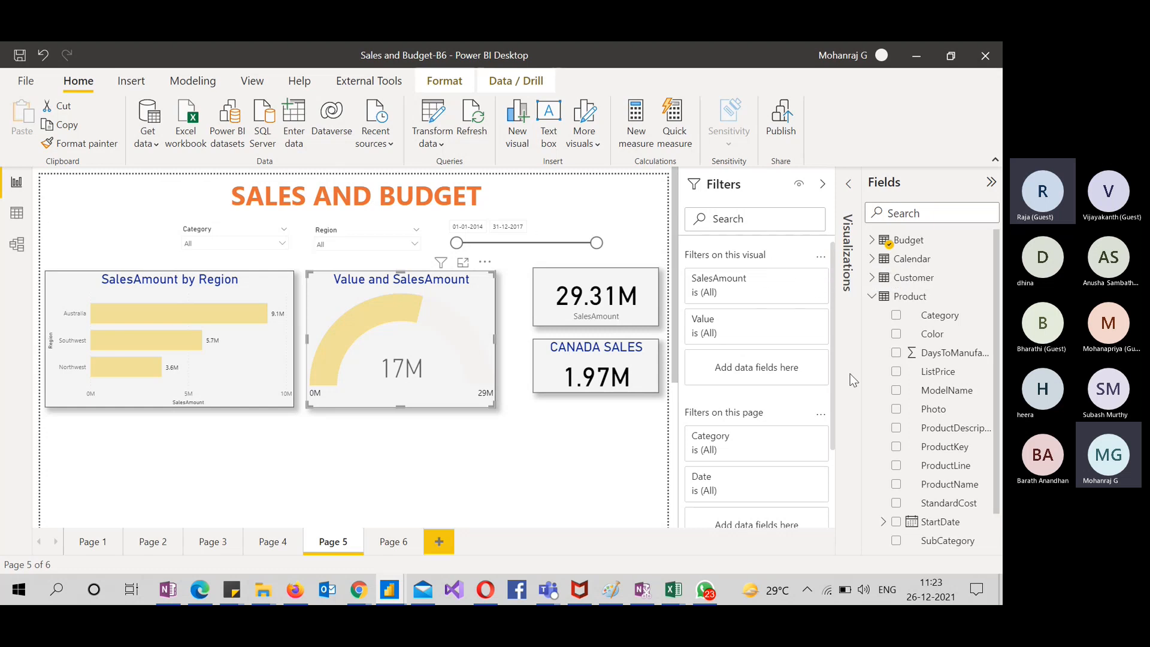
{"action": "left_click", "coordinate": [797, 279]}
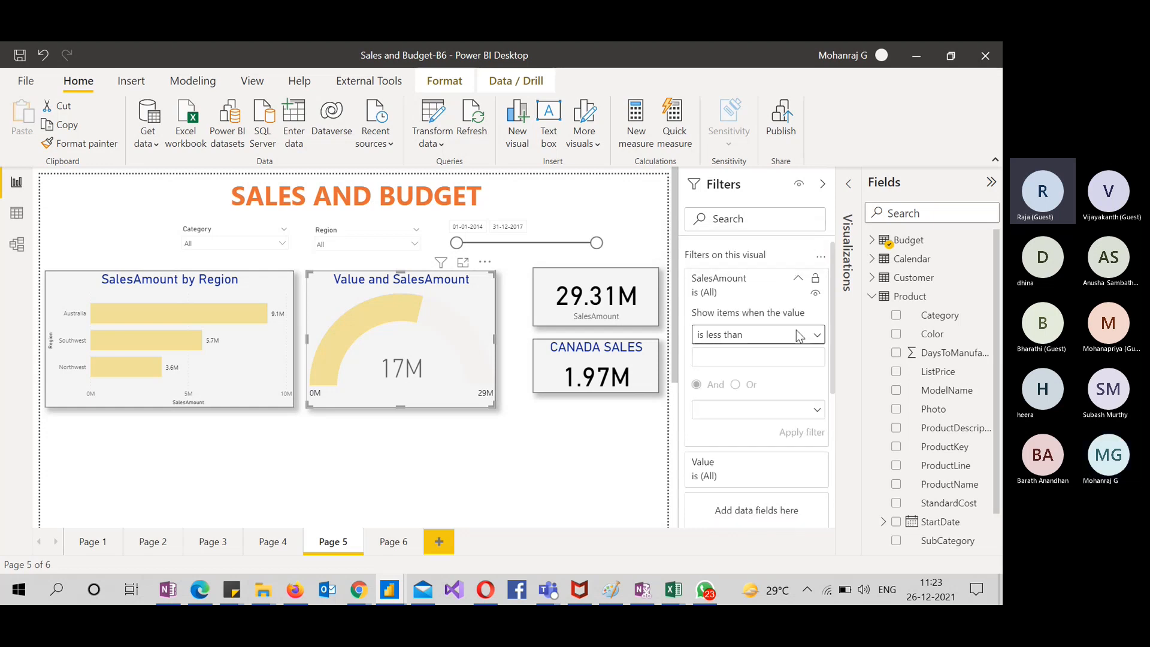
{"action": "left_click", "coordinate": [797, 279]}
{"action": "left_click", "coordinate": [621, 438]}
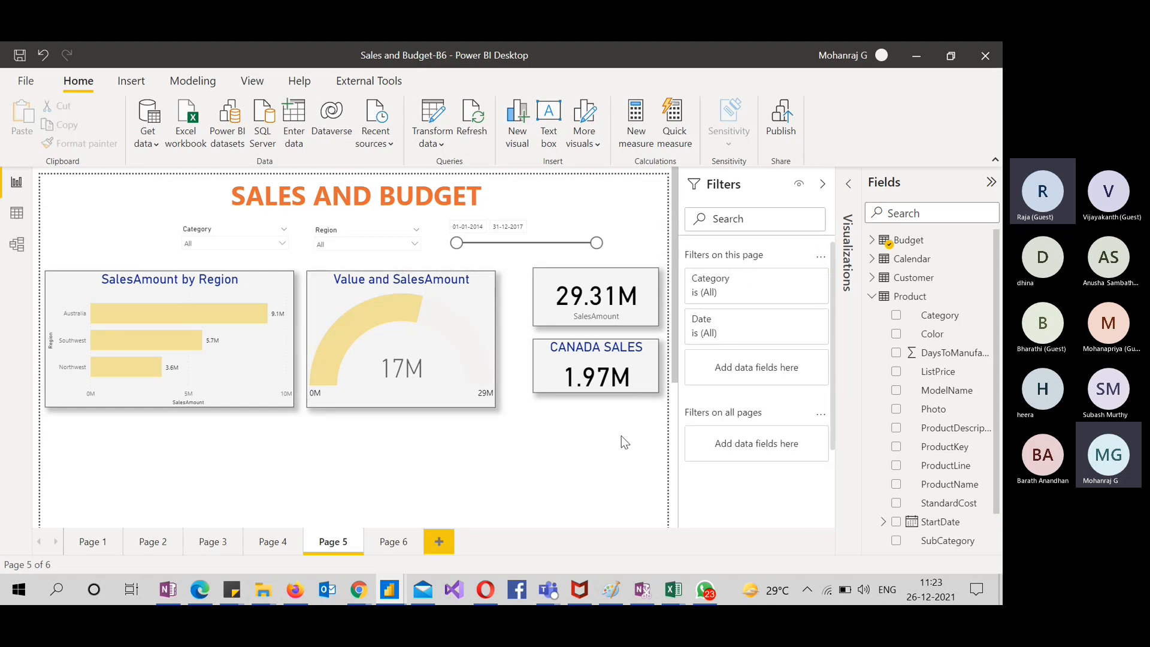
Set the Category page filter to advanced filtering and review its available filter types
{"action": "left_click", "coordinate": [781, 279]}
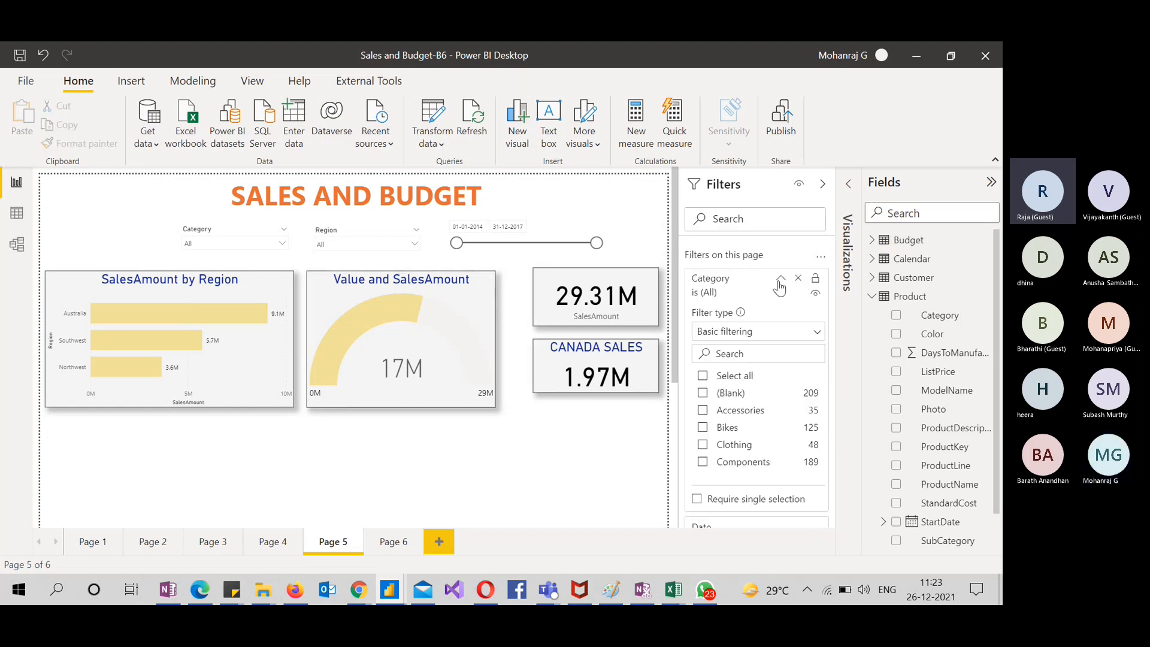
{"action": "left_click", "coordinate": [769, 334]}
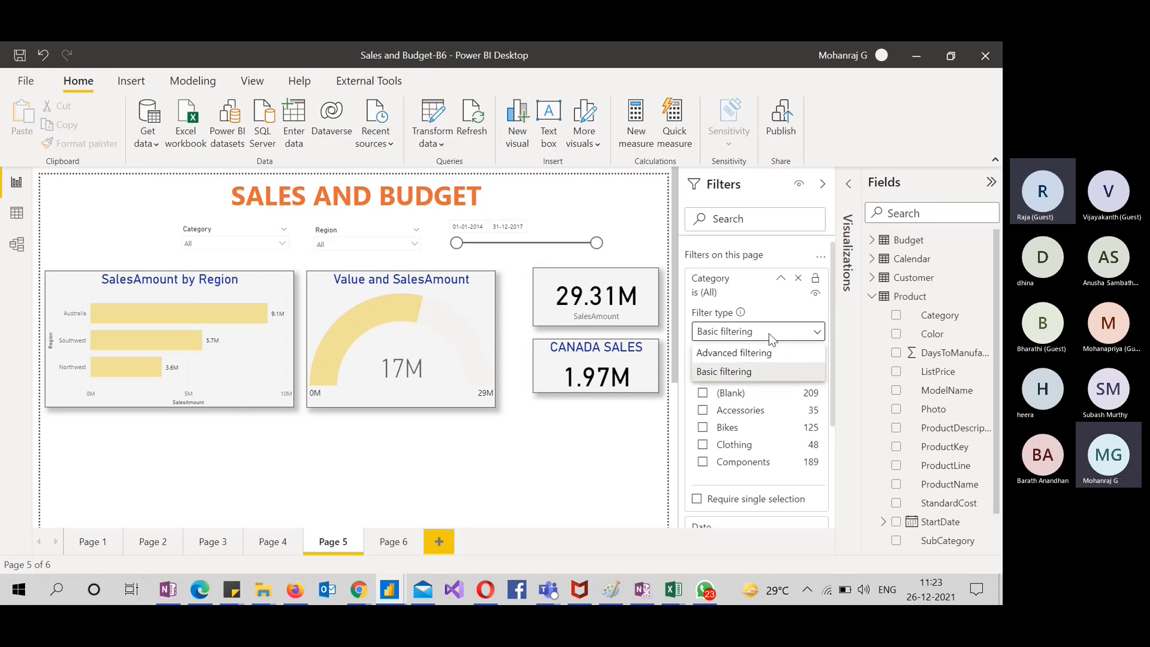
{"action": "left_click", "coordinate": [746, 354]}
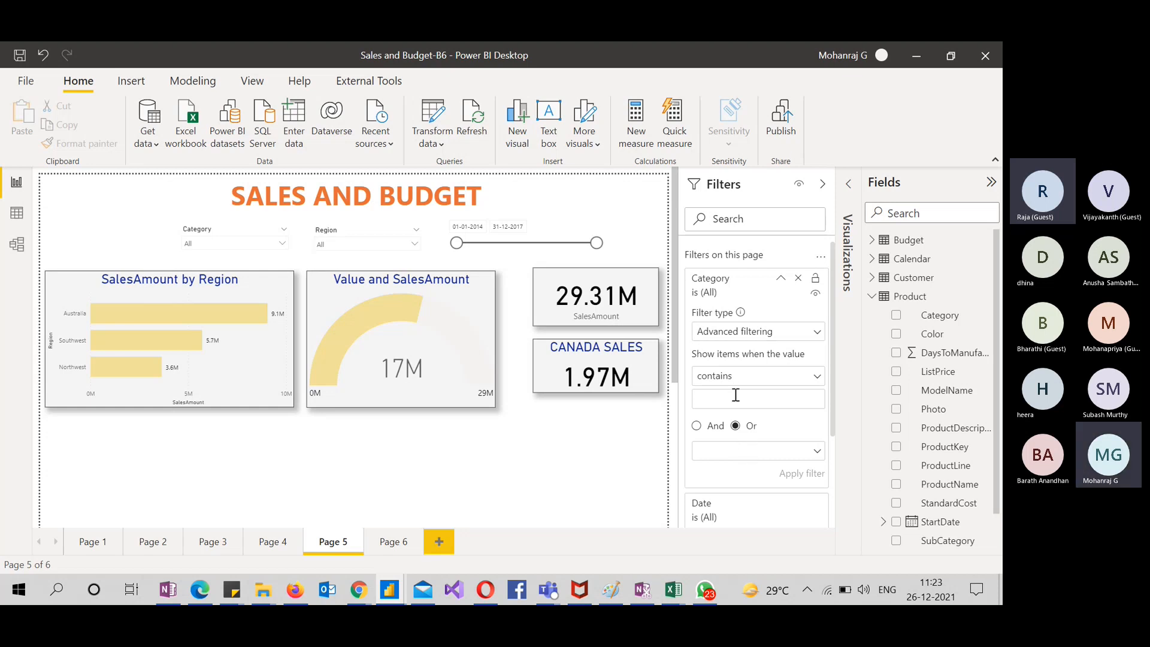
{"action": "left_click", "coordinate": [813, 335]}
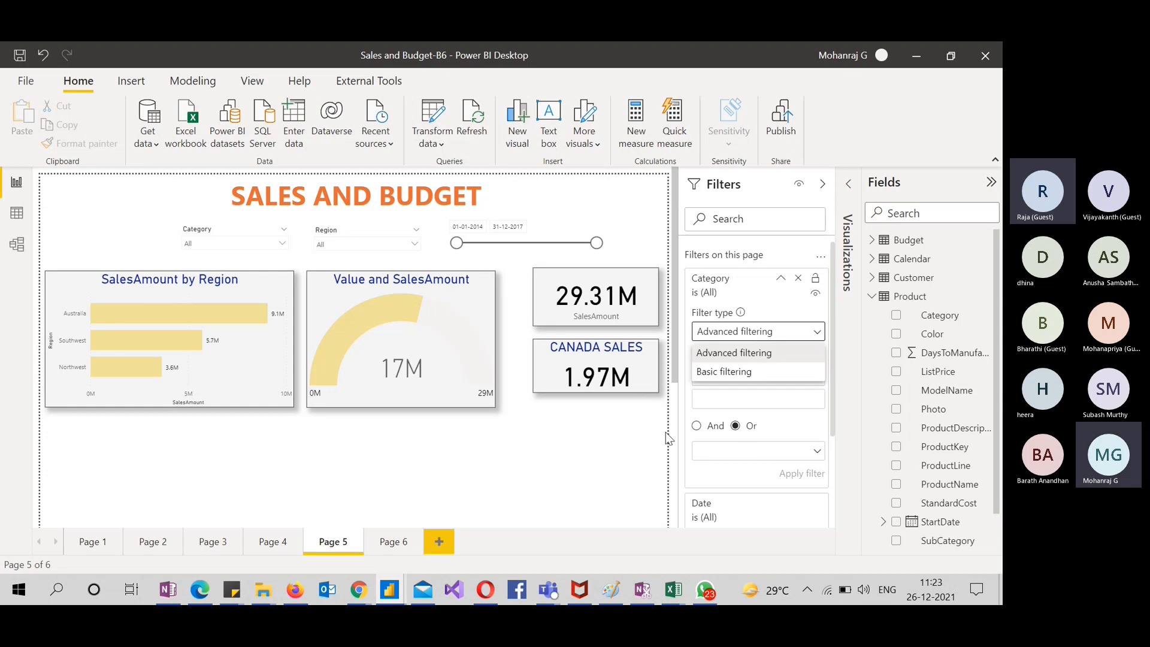
{"action": "left_click", "coordinate": [612, 458]}
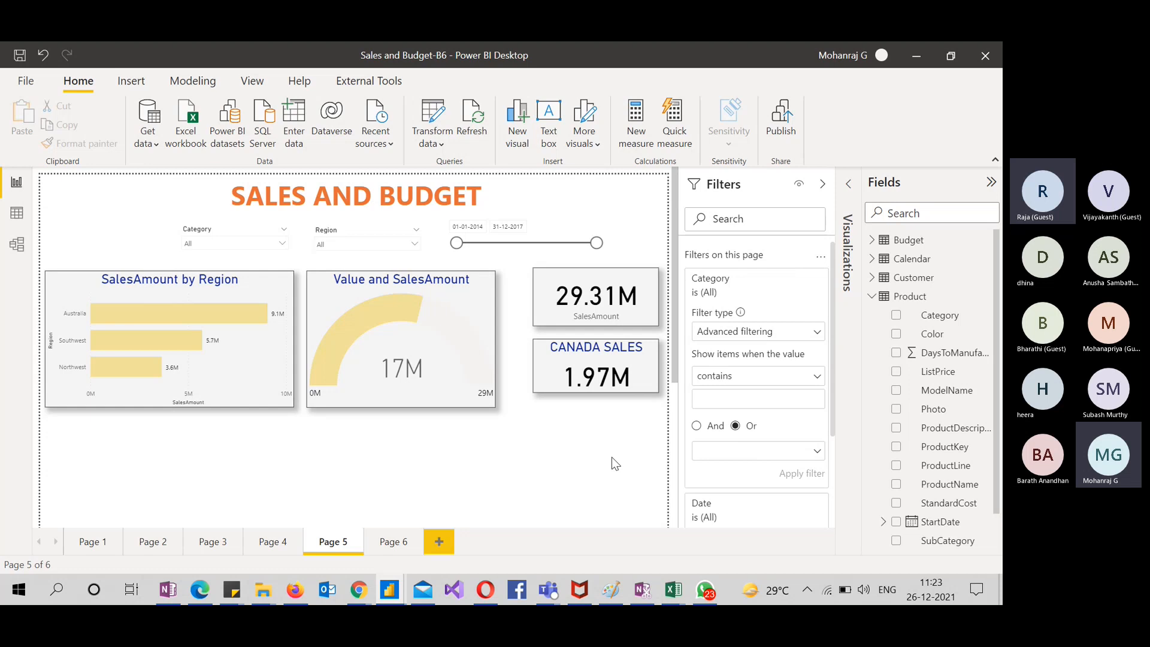
Set the Region Top N filter on the SalesAmount by Region chart to the top 5 by SalesAmount and apply it
{"action": "left_click", "coordinate": [266, 392]}
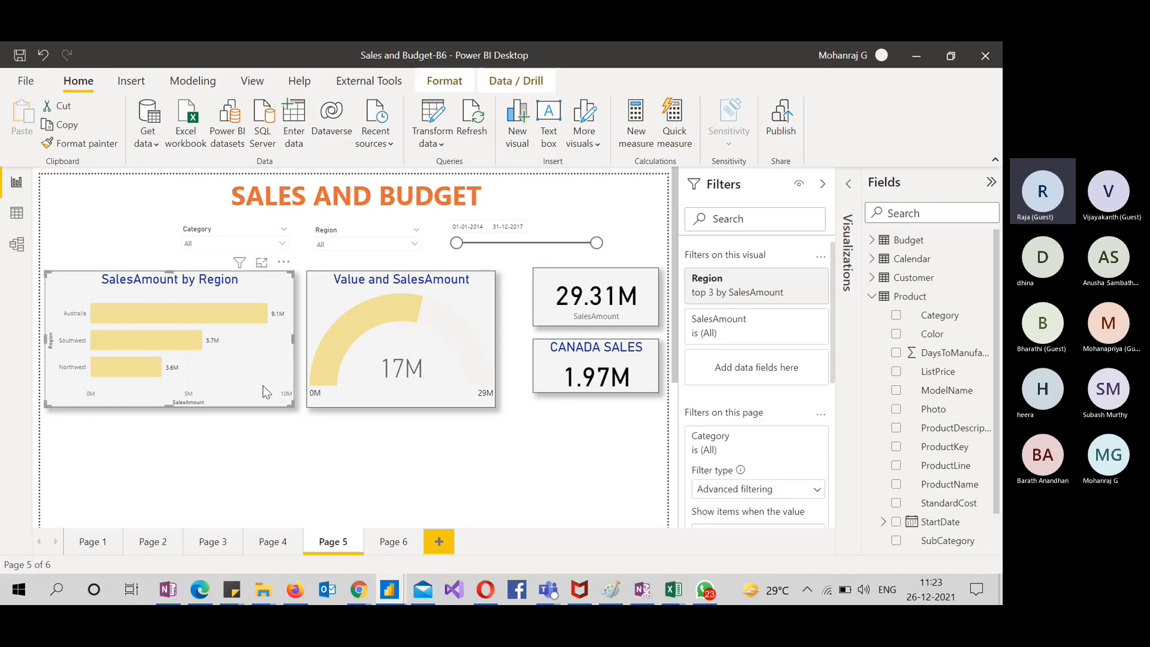
{"action": "left_click", "coordinate": [800, 280]}
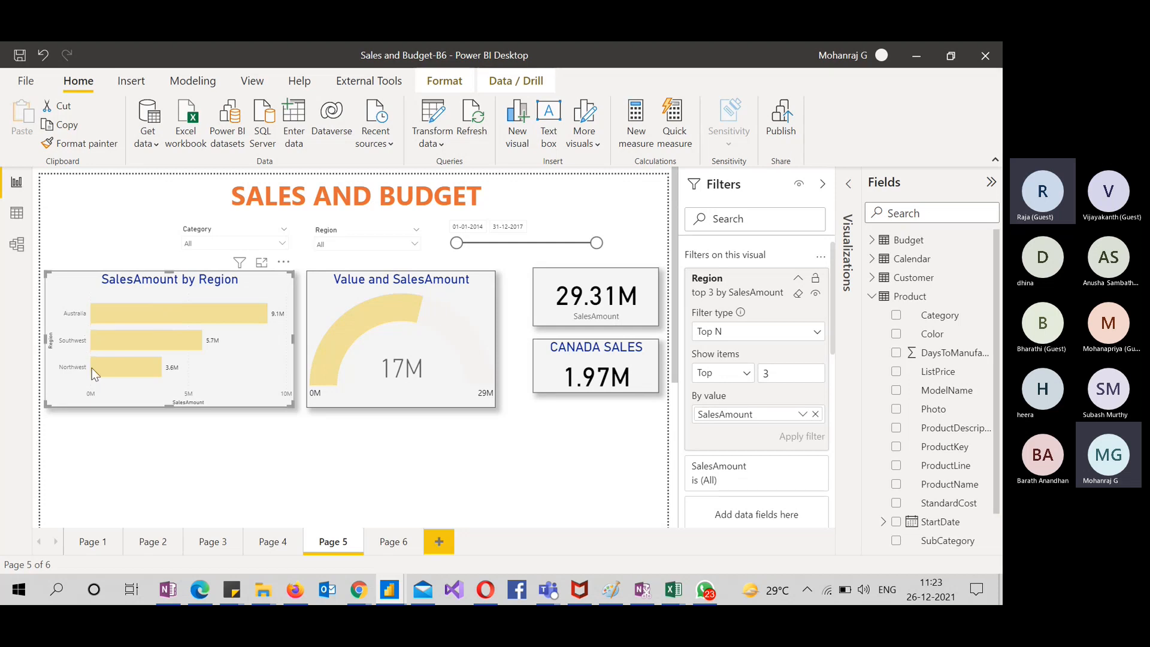
{"action": "left_click", "coordinate": [813, 336]}
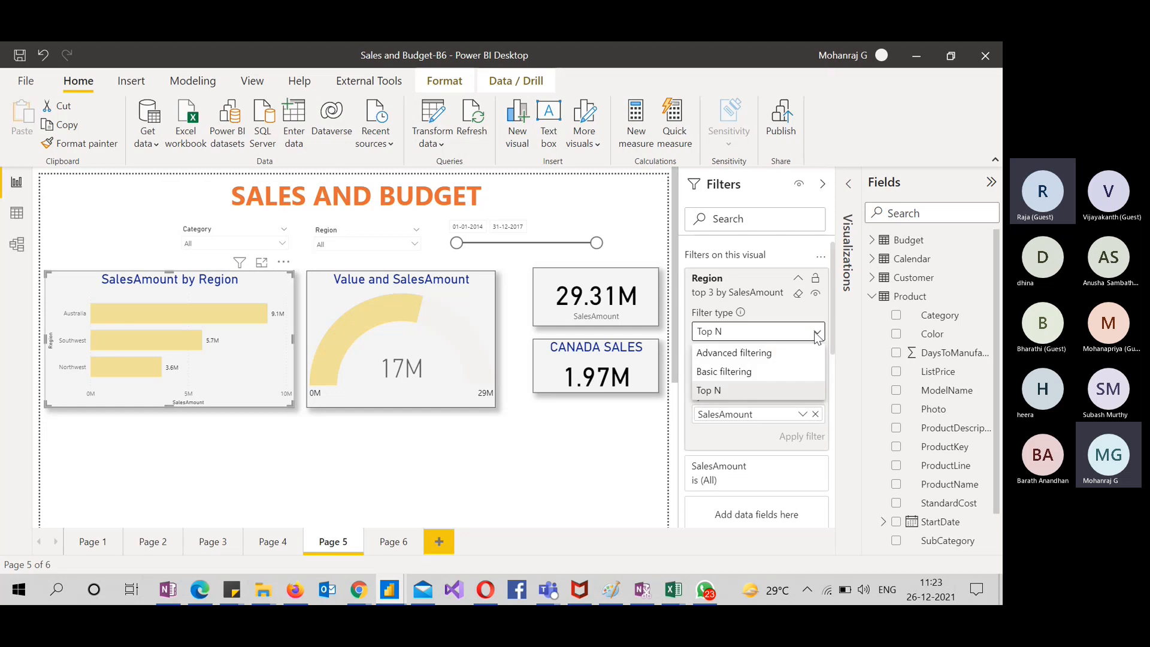
{"action": "left_click", "coordinate": [730, 395]}
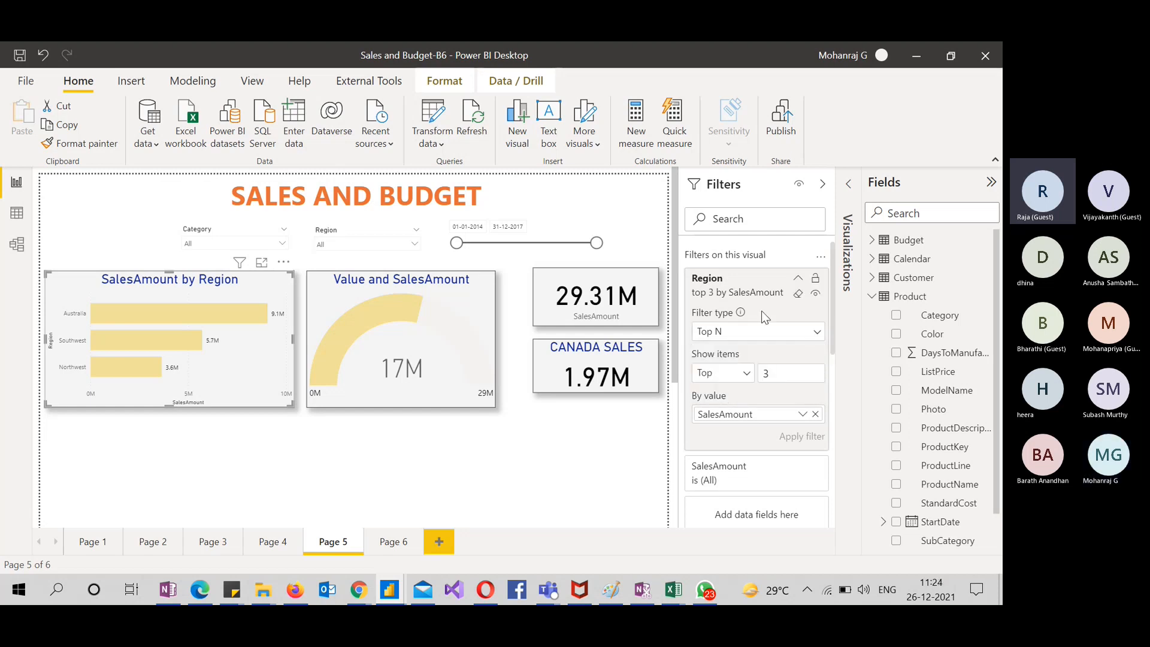
{"action": "left_click", "coordinate": [744, 375]}
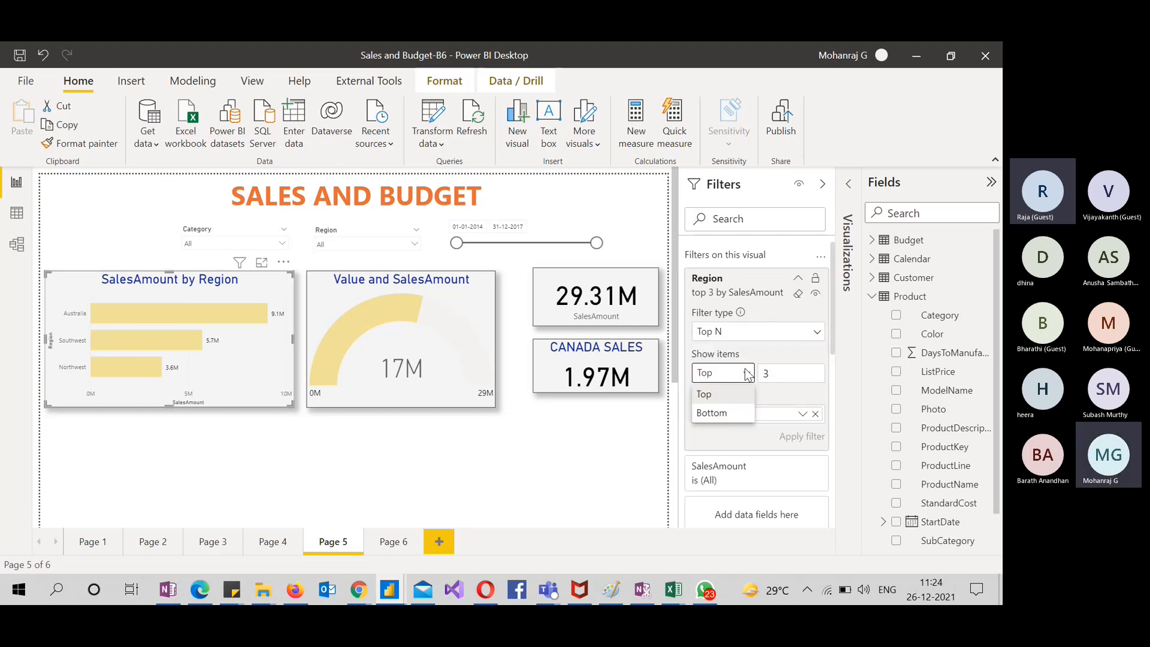
{"action": "left_click", "coordinate": [770, 397]}
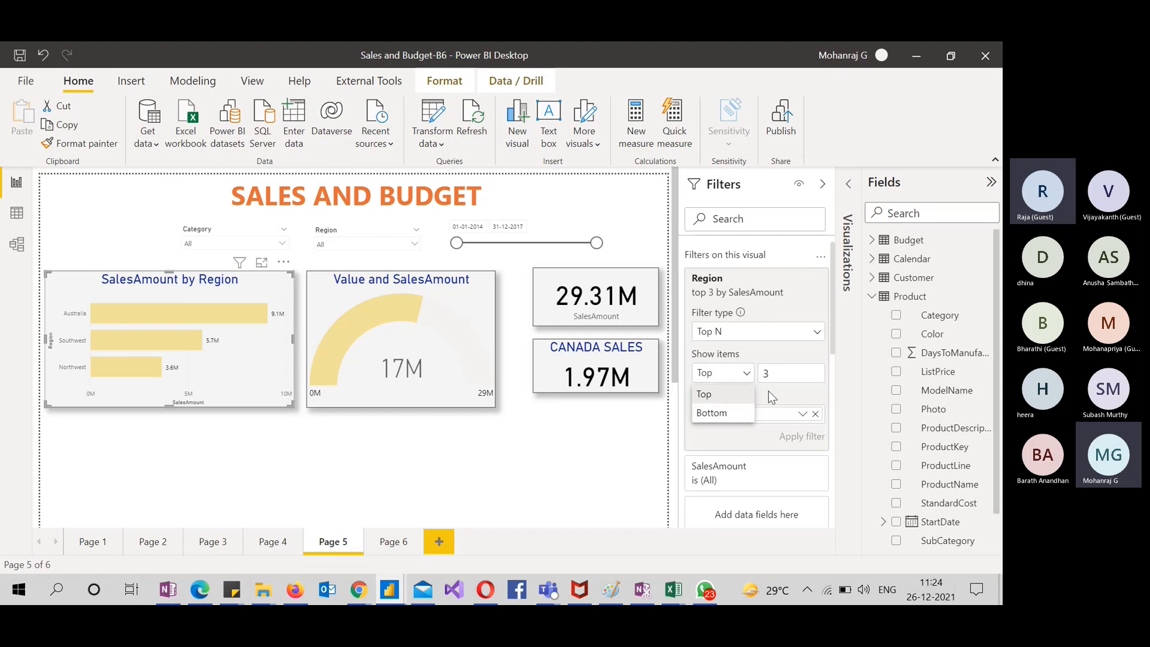
{"action": "double_click", "coordinate": [772, 376]}
{"action": "key", "text": "BackSpace"}
{"action": "type", "text": "5"}
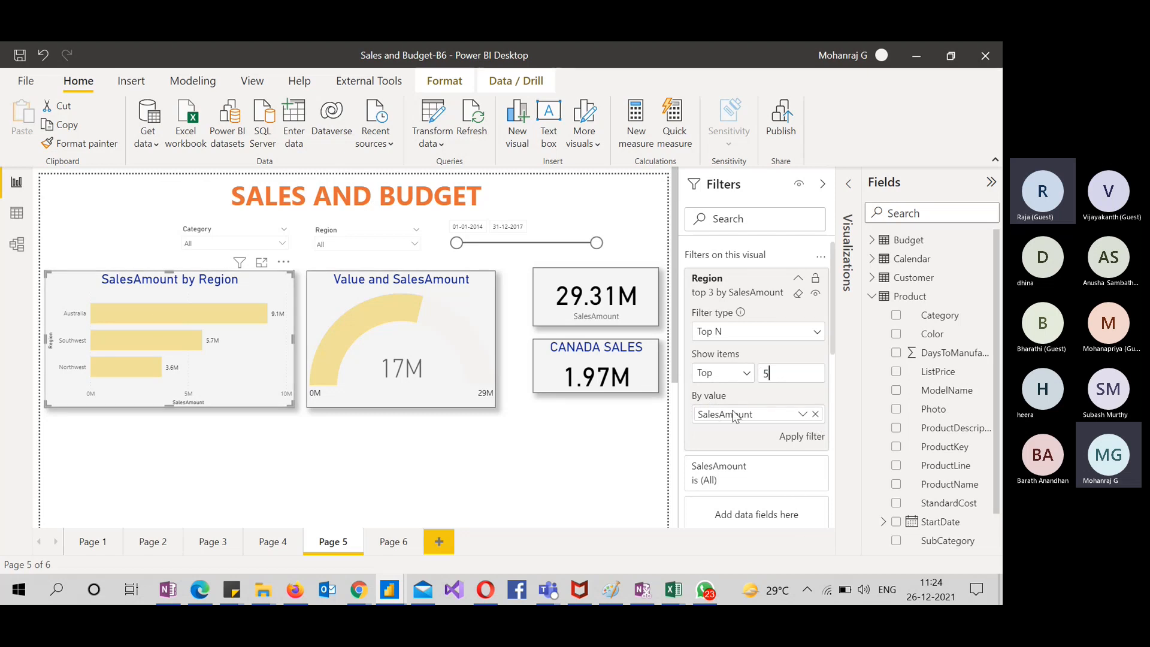
{"action": "left_click", "coordinate": [807, 438]}
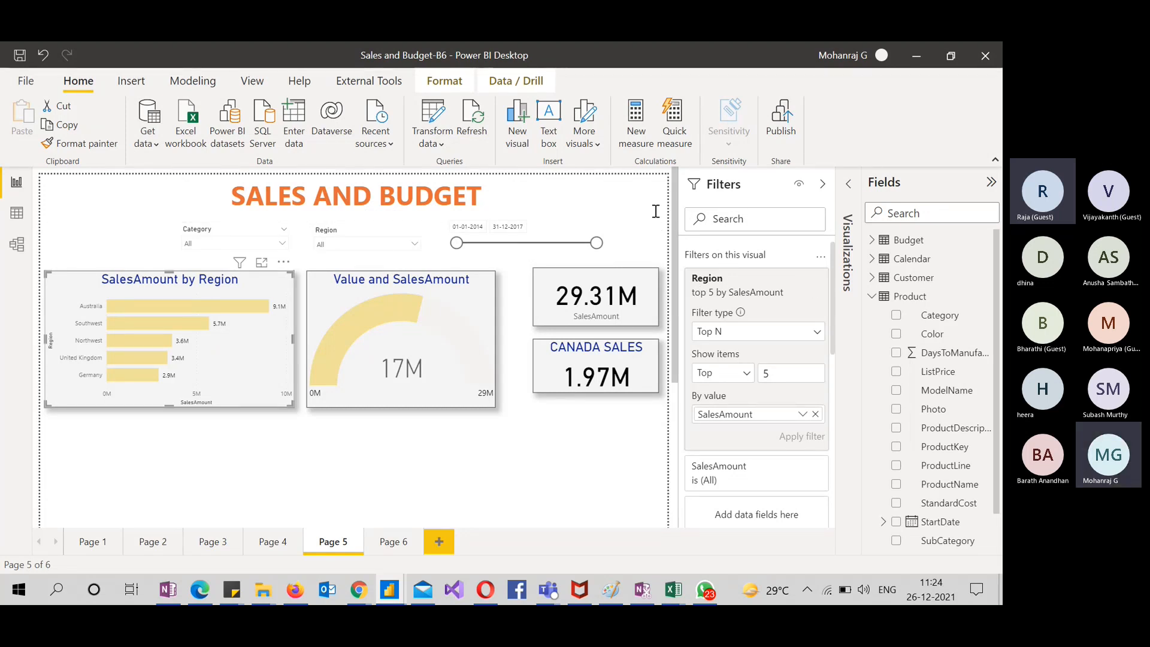
Collapse the Filters pane, deselect the report title and open Page 6 of the report
{"action": "left_click", "coordinate": [648, 190]}
{"action": "left_click", "coordinate": [822, 185]}
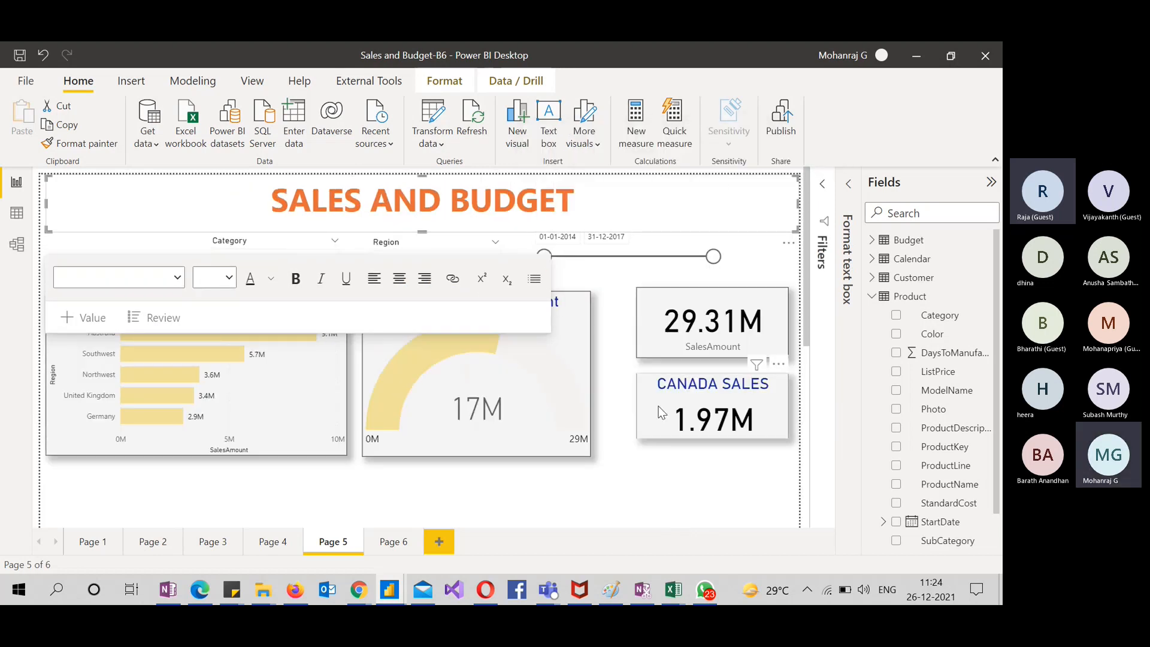
{"action": "left_click", "coordinate": [478, 525]}
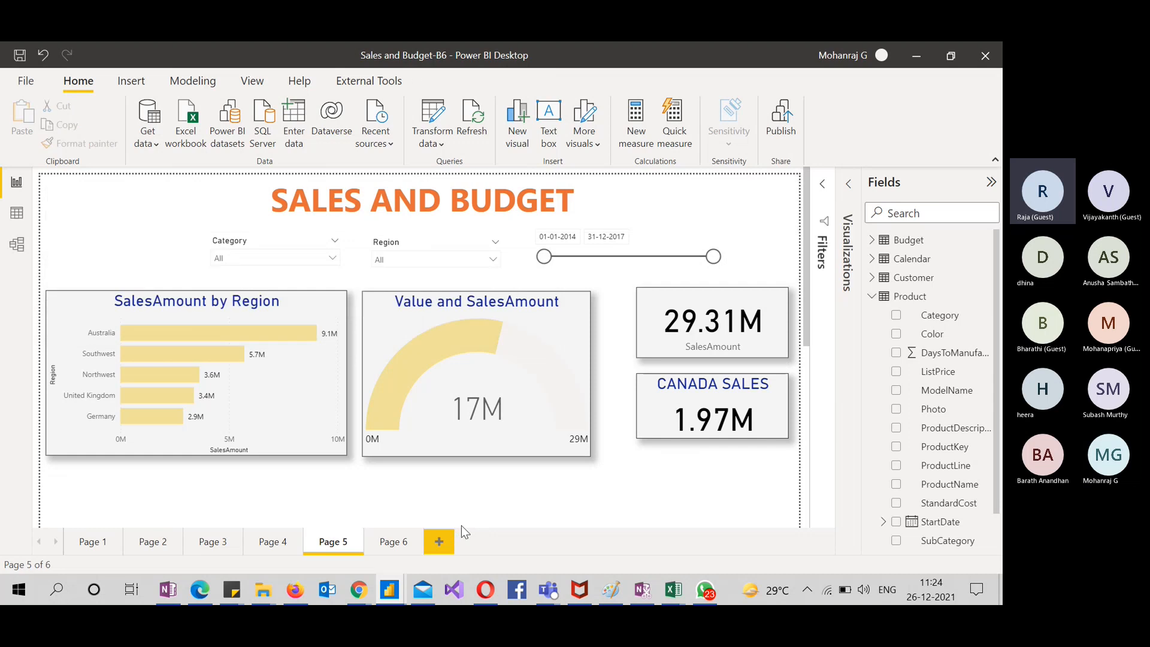
{"action": "left_click", "coordinate": [393, 542]}
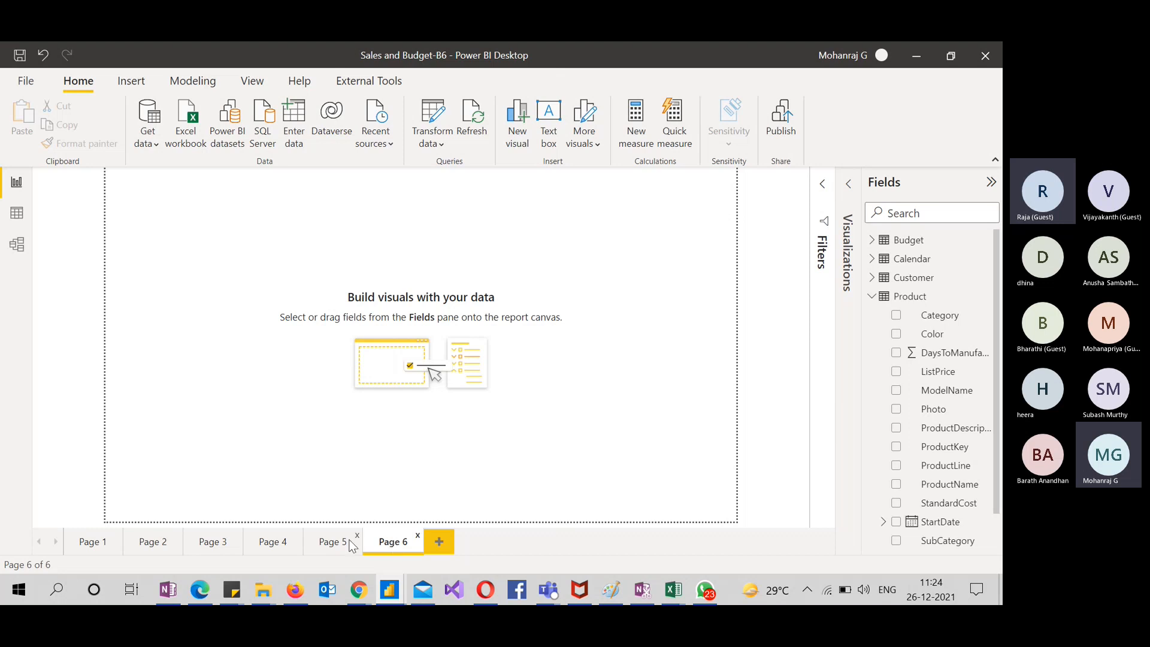
Open the Sales table in the Data view and review its fields and columns through to TaxAmt
{"action": "left_click", "coordinate": [352, 545]}
{"action": "left_click", "coordinate": [395, 542]}
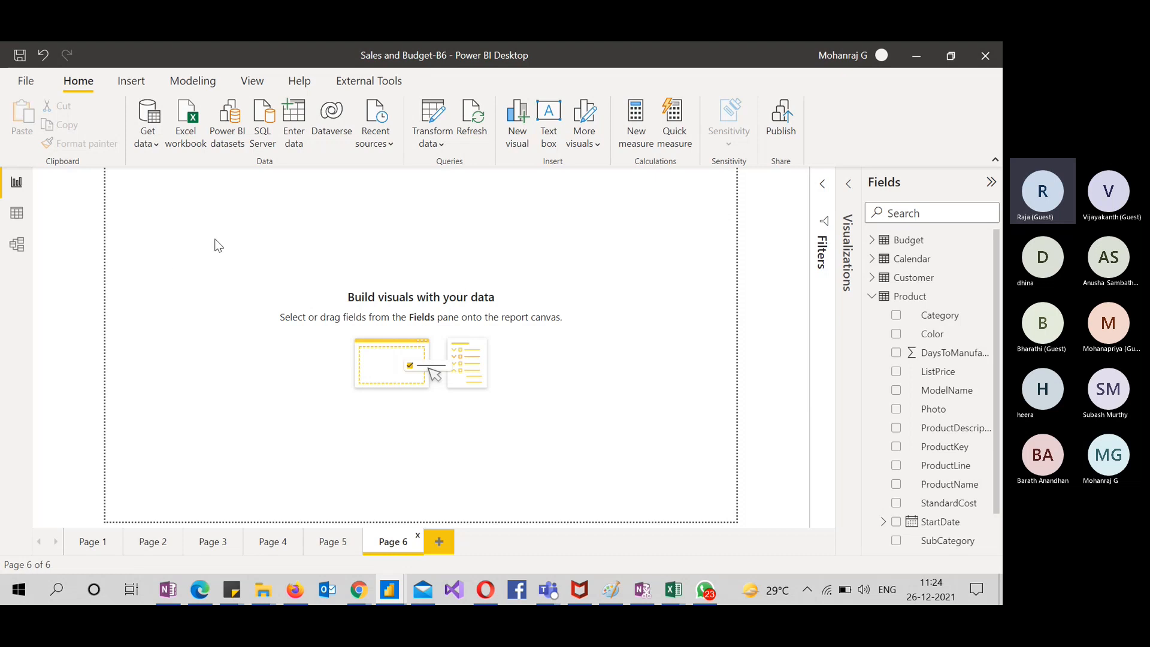
{"action": "left_click", "coordinate": [17, 213]}
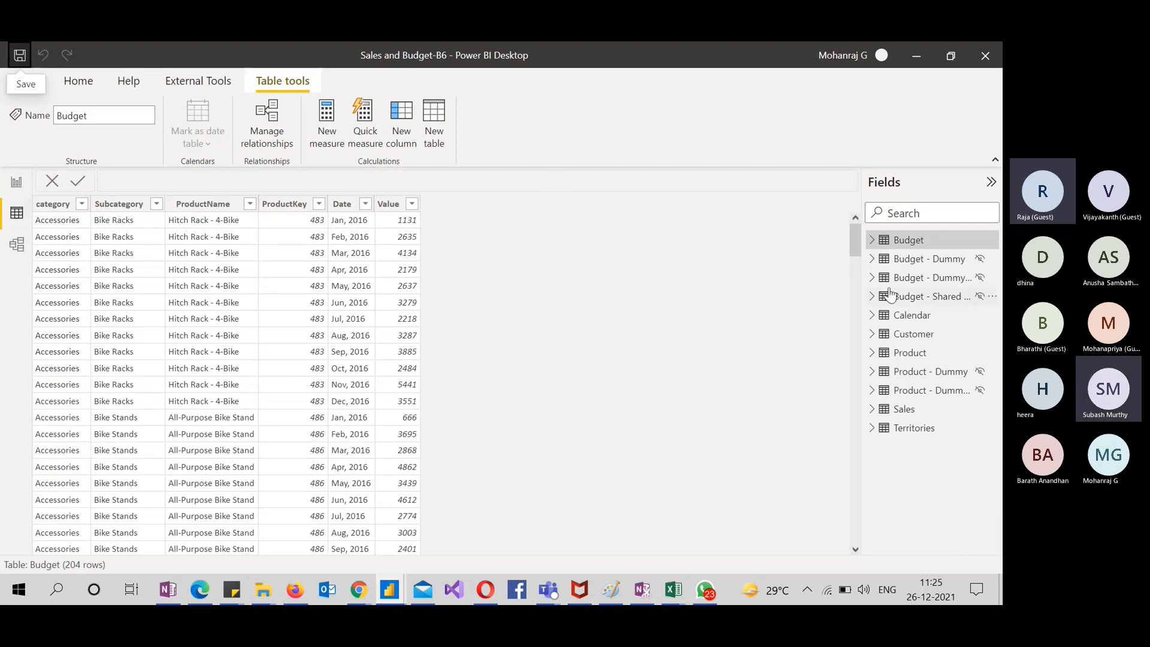
{"action": "left_click", "coordinate": [923, 408]}
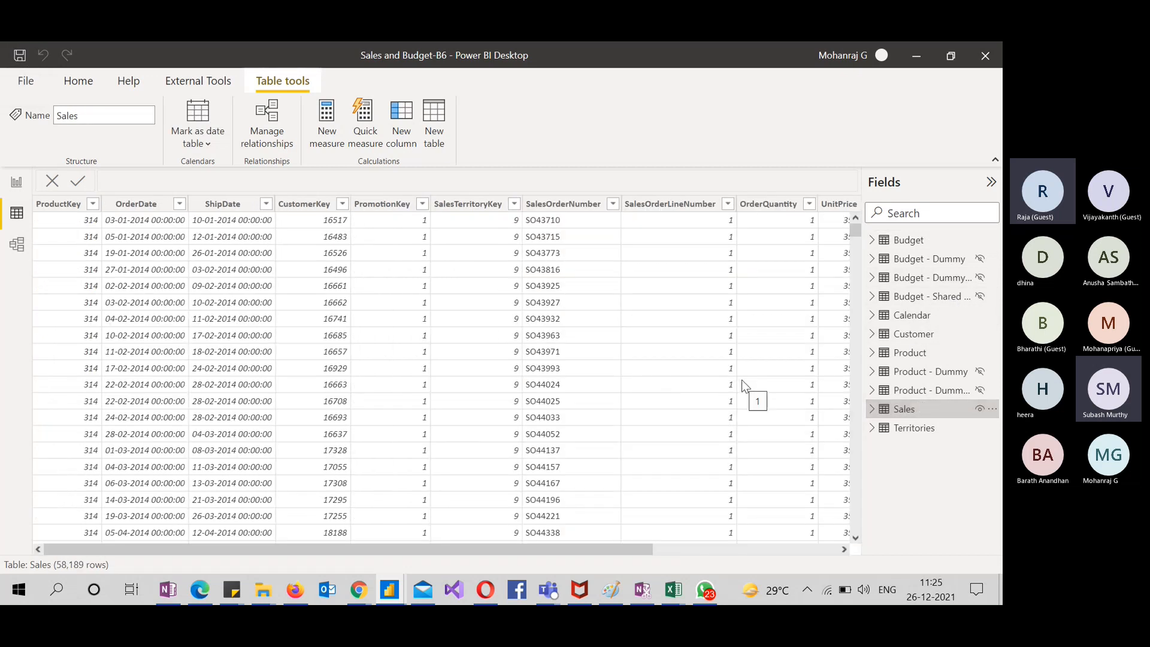
{"action": "scroll", "coordinate": [742, 383], "scroll_direction": "right", "scroll_amount": 4}
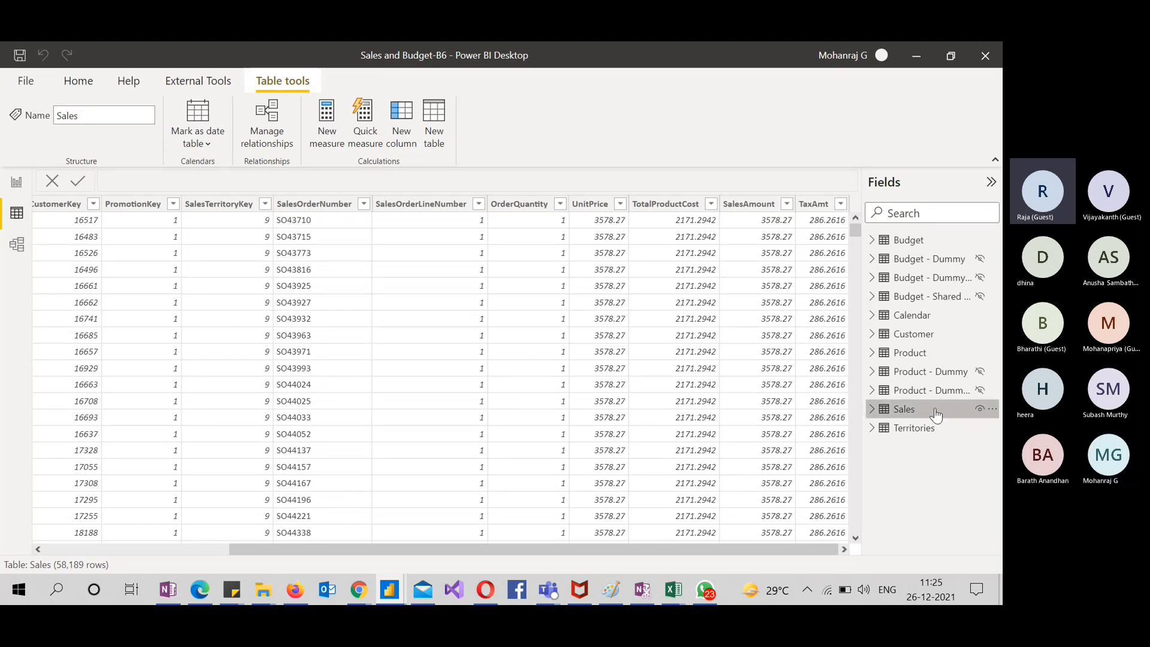
{"action": "left_click", "coordinate": [873, 409]}
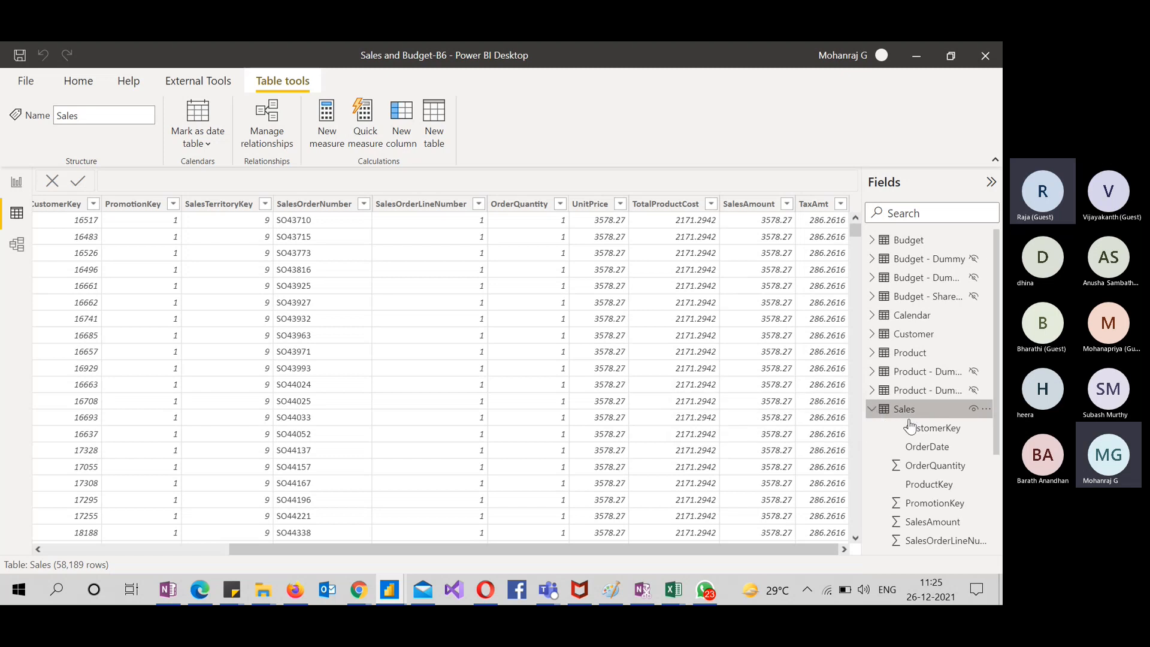
{"action": "scroll", "coordinate": [910, 426], "scroll_direction": "down", "scroll_amount": 3}
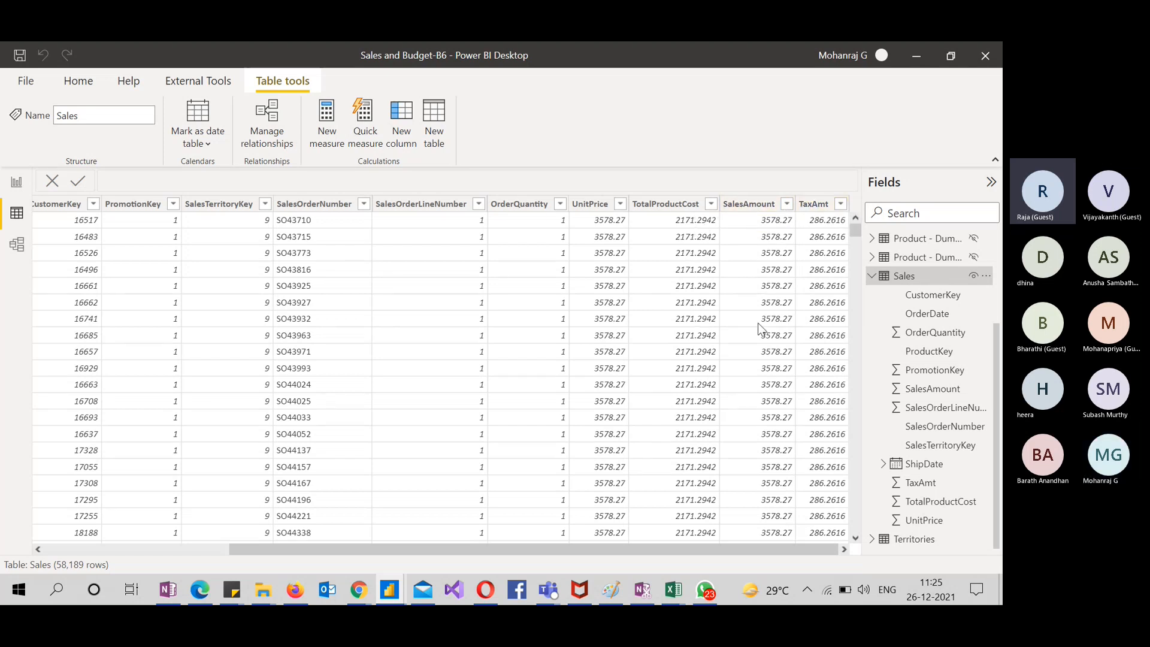
{"action": "left_click", "coordinate": [823, 206]}
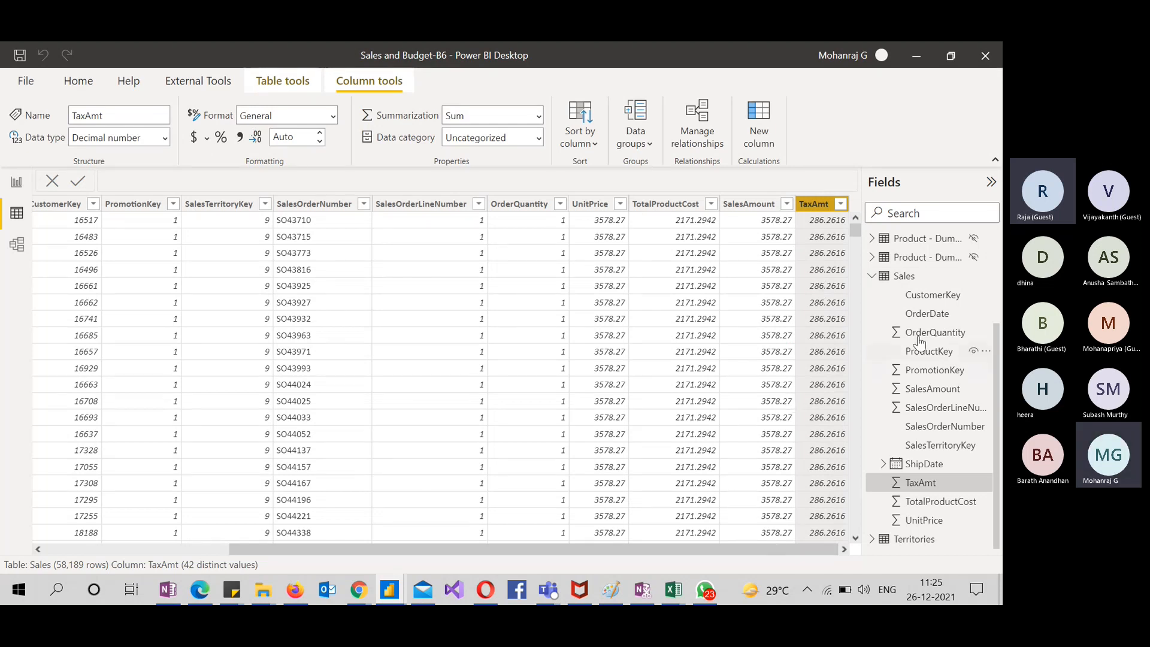
Add a calculated column to the Sales table with the formula Overall = Sales[SalesAmount]+Sales[TaxAmt]
{"action": "left_click", "coordinate": [904, 276]}
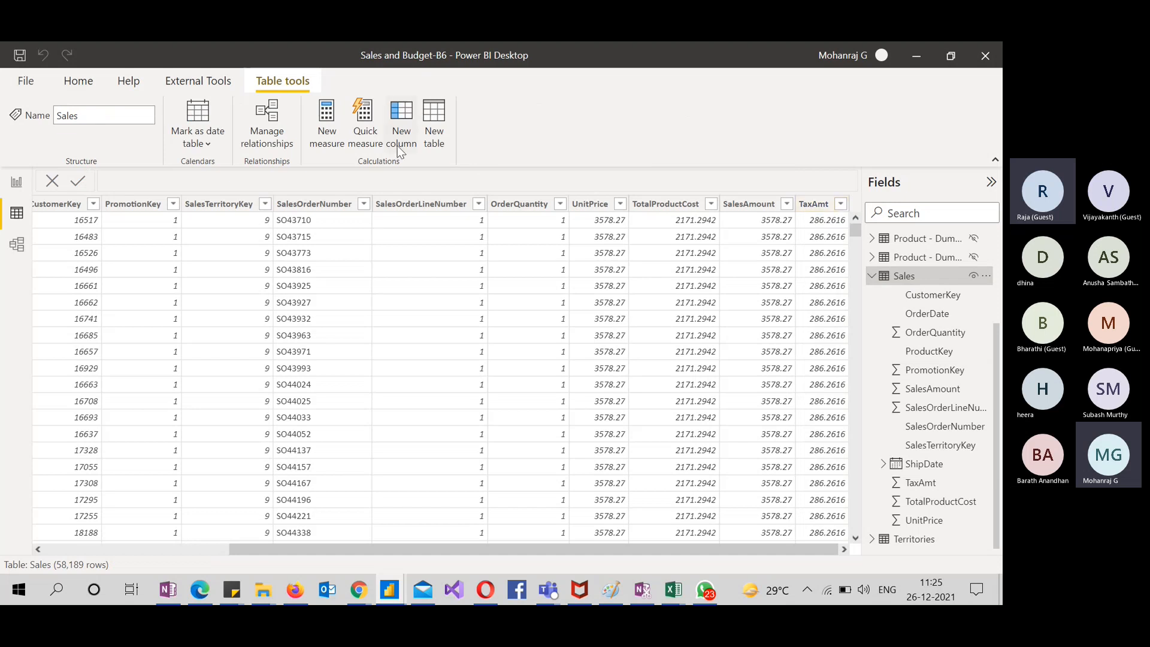
{"action": "left_click", "coordinate": [400, 126]}
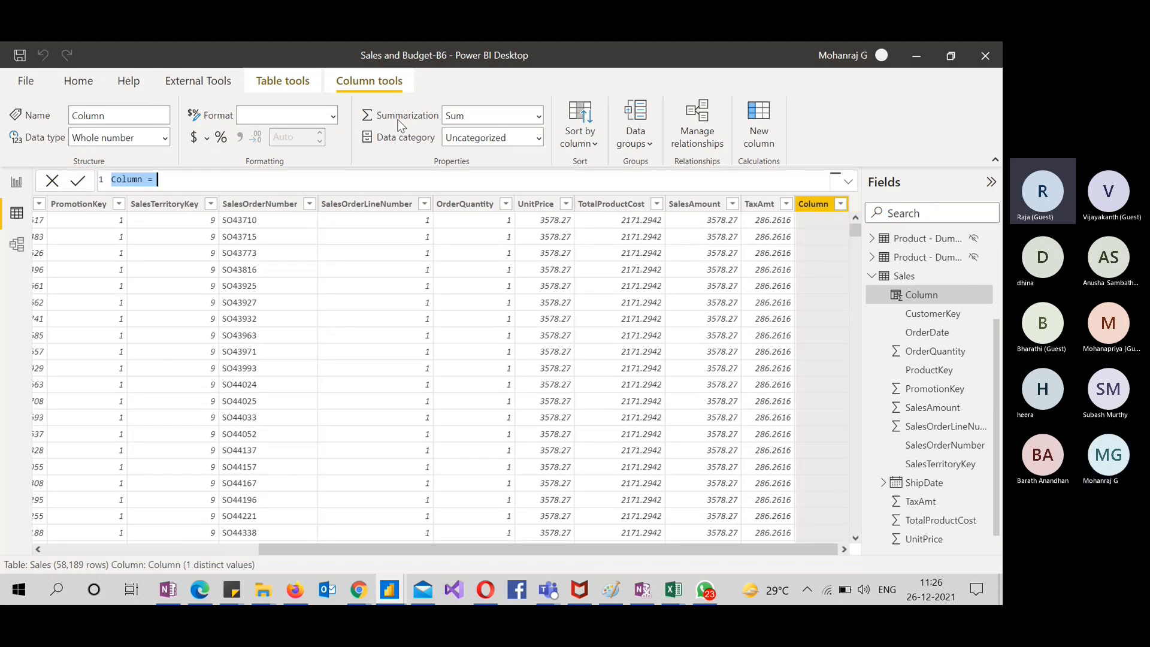
{"action": "type", "text": "Overall"}
{"action": "type", "text": "= sales"}
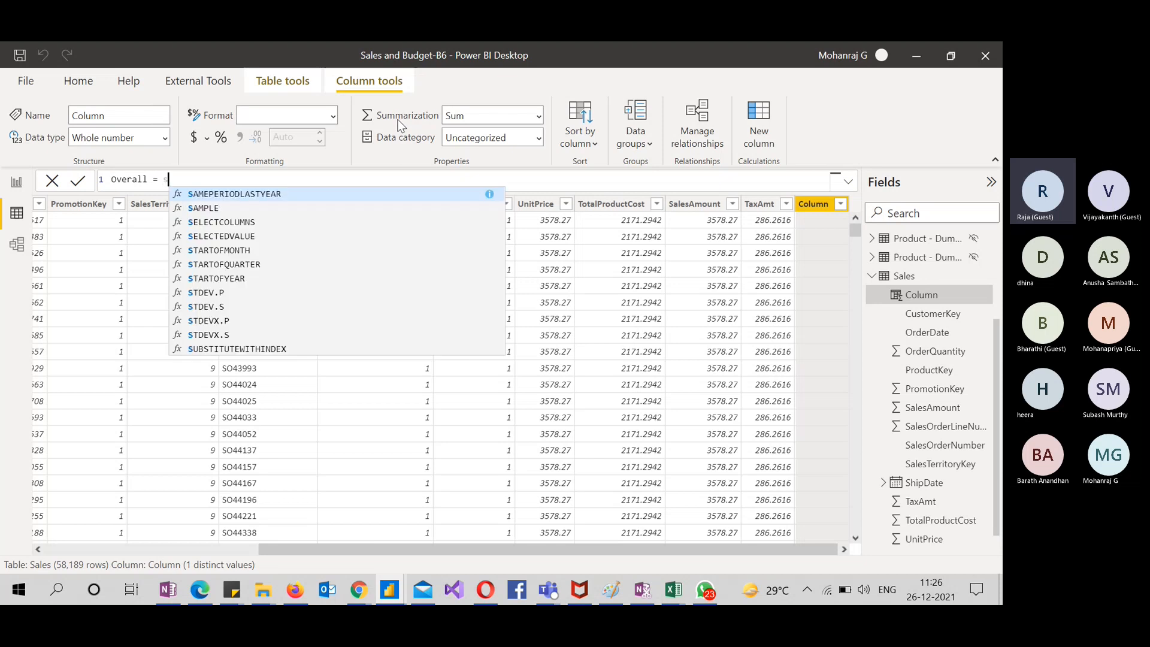
{"action": "key", "text": "Down"}
{"action": "key", "text": "Down"}
{"action": "key", "text": "Down"}
{"action": "key", "text": "Down"}
{"action": "key", "text": "Down"}
{"action": "key", "text": "Down"}
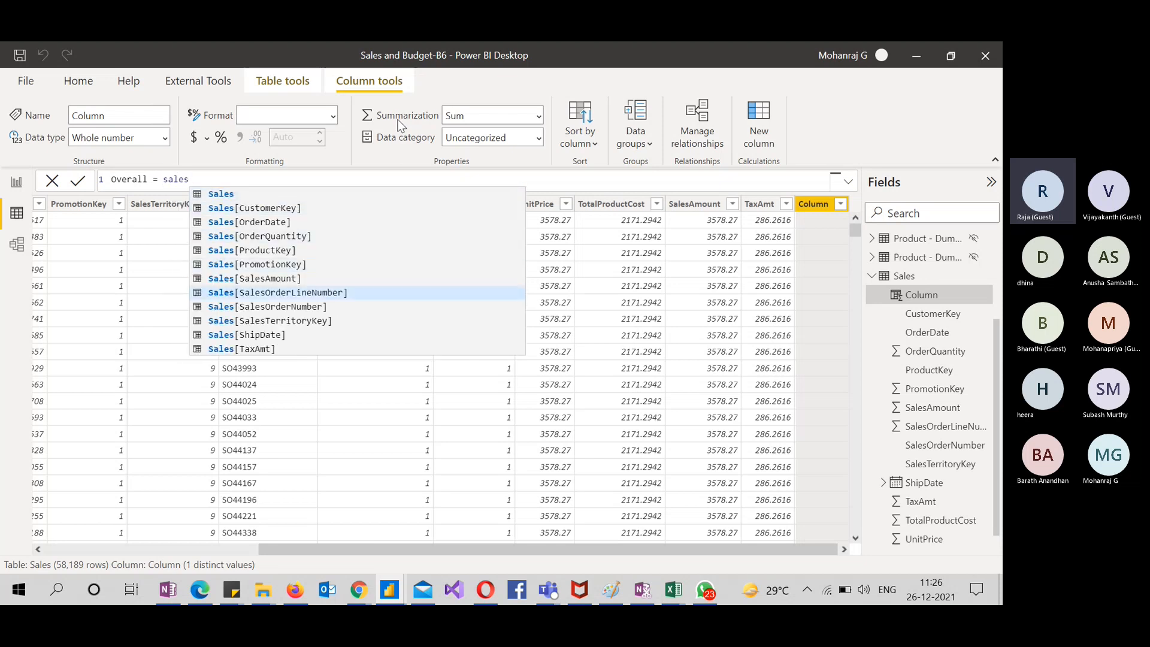
{"action": "key", "text": "Tab"}
{"action": "type", "text": "+"}
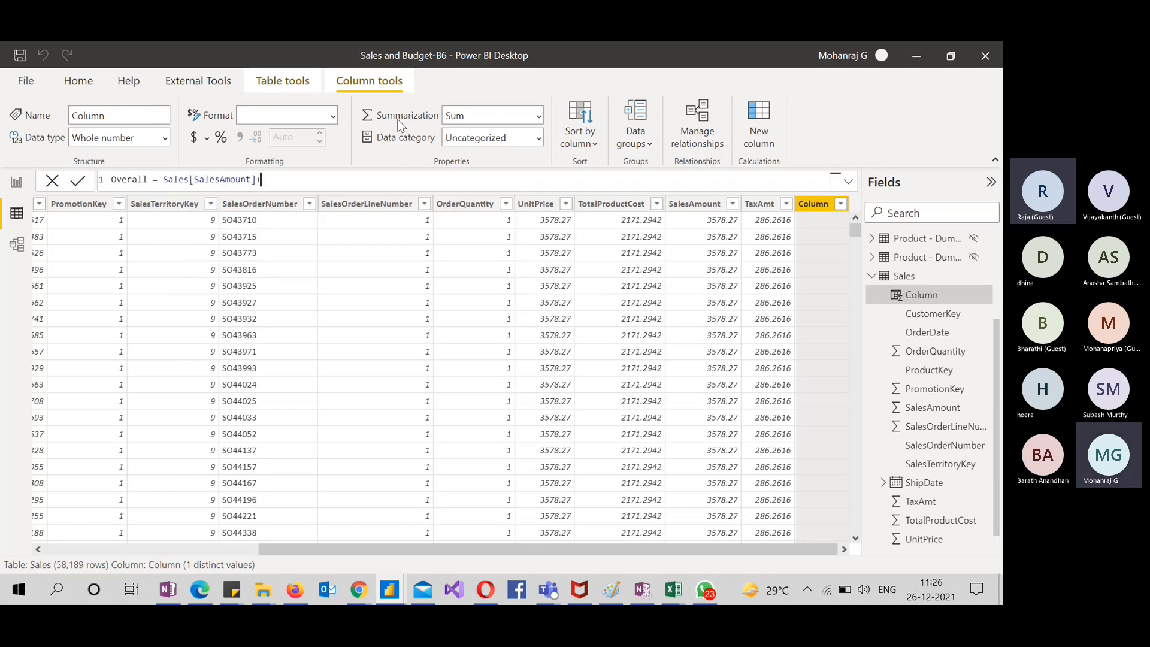
{"action": "type", "text": "tax"}
{"action": "key", "text": "Tab"}
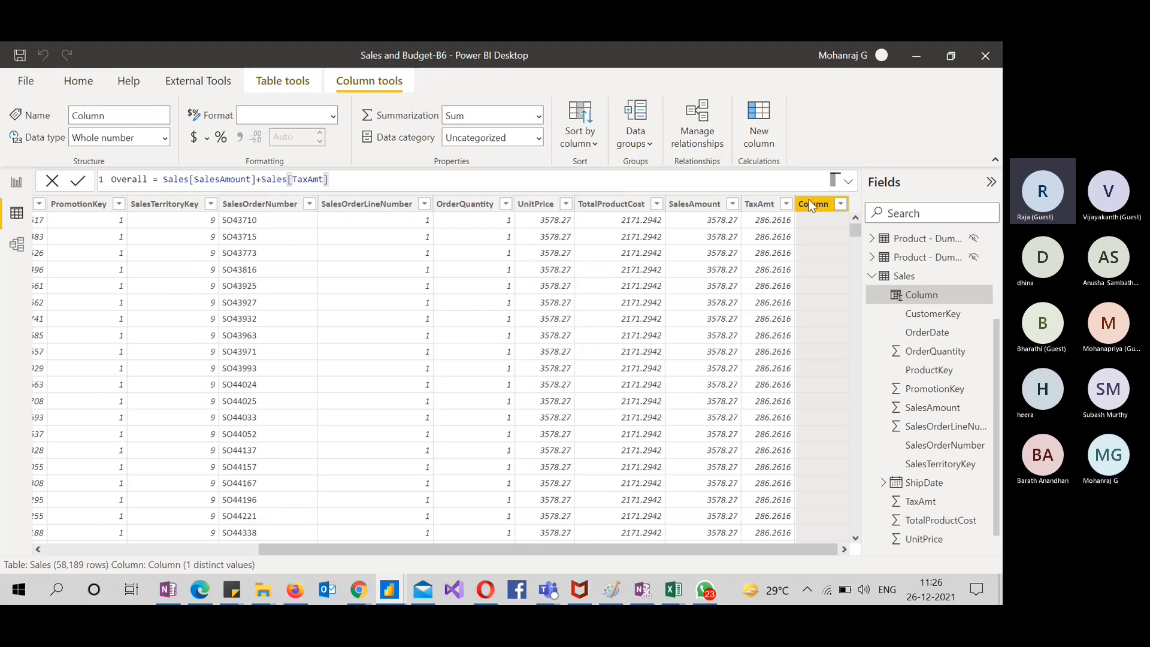
{"action": "key", "text": "Return"}
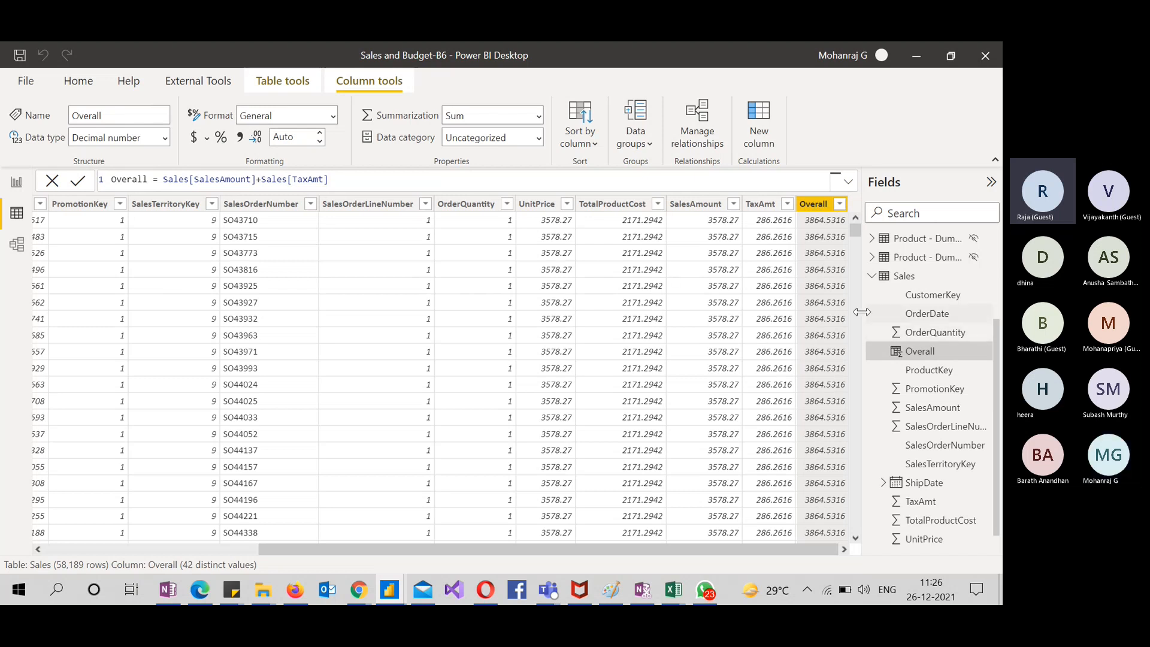
Examine the SalesAmount and TaxAmt references in the Overall column's formula without changing it
{"action": "scroll", "coordinate": [914, 336], "scroll_direction": "up", "scroll_amount": 1}
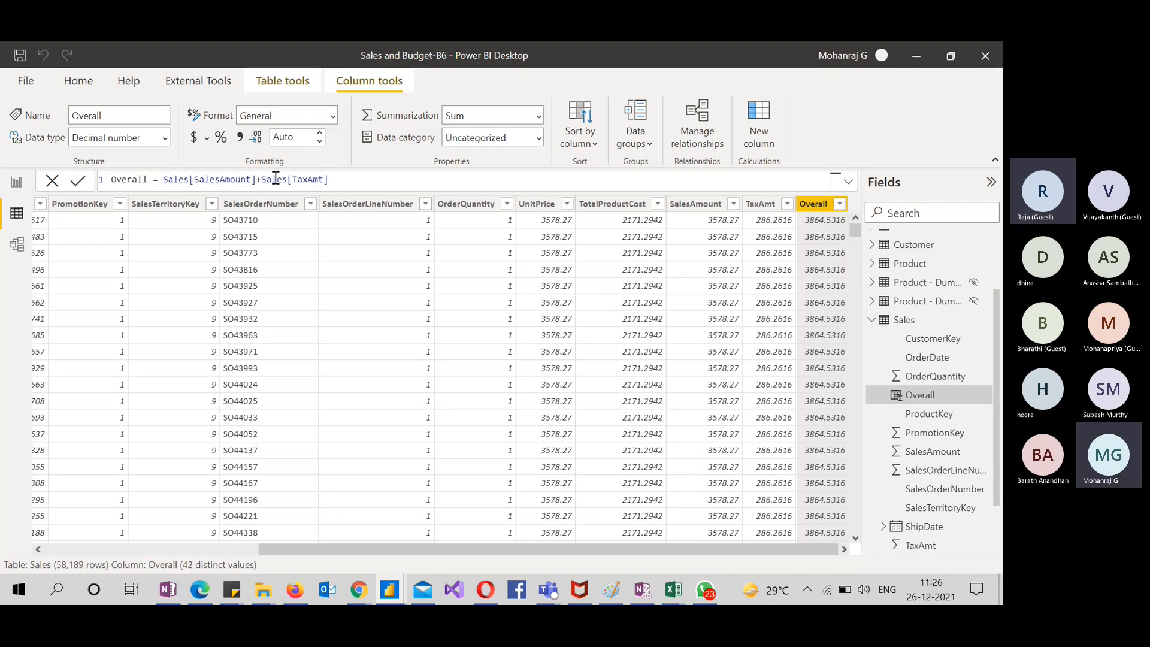
{"action": "left_click_drag", "start_coordinate": [256, 178], "coordinate": [178, 179]}
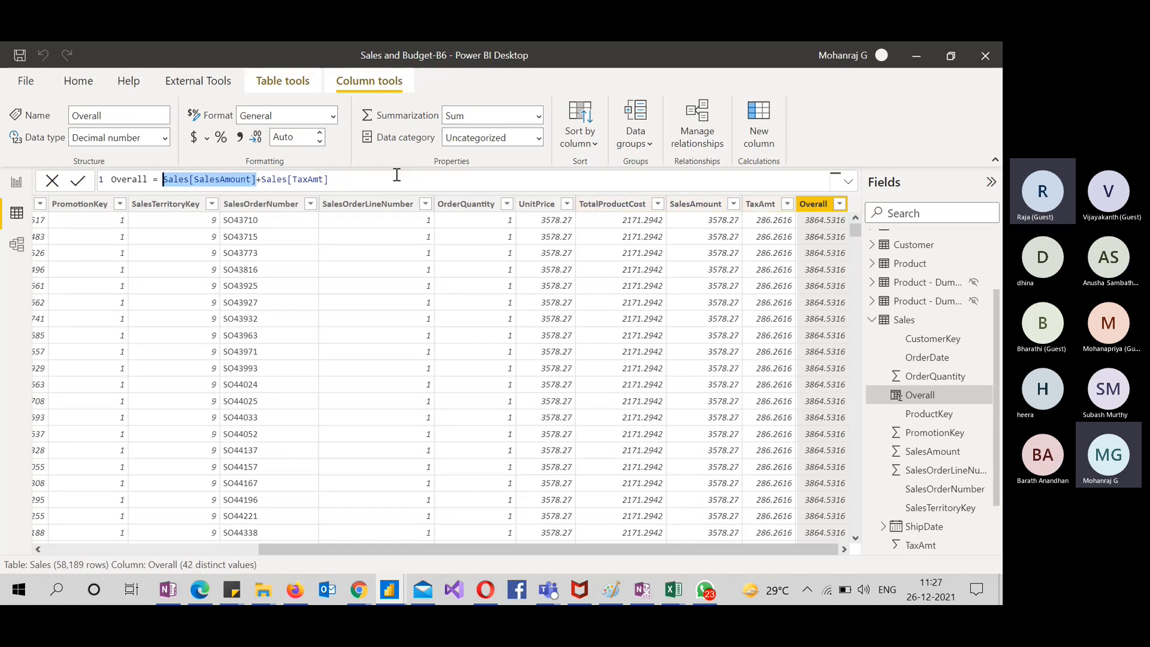
{"action": "left_click", "coordinate": [329, 180]}
{"action": "left_click_drag", "start_coordinate": [329, 180], "coordinate": [263, 183]}
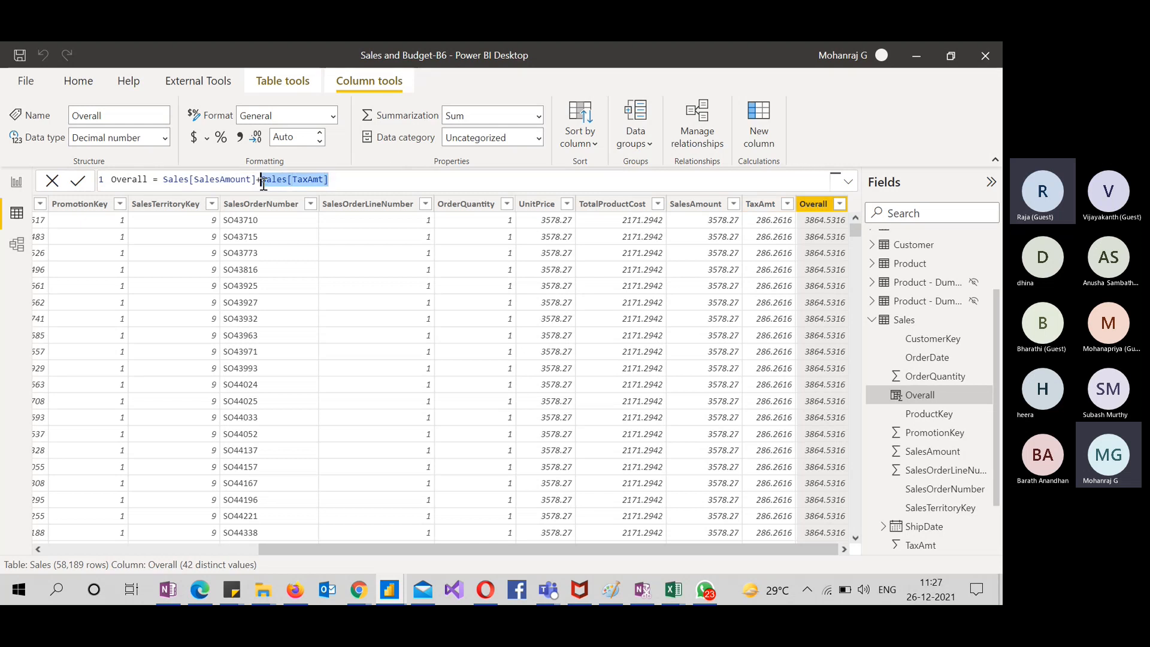
{"action": "left_click", "coordinate": [357, 173]}
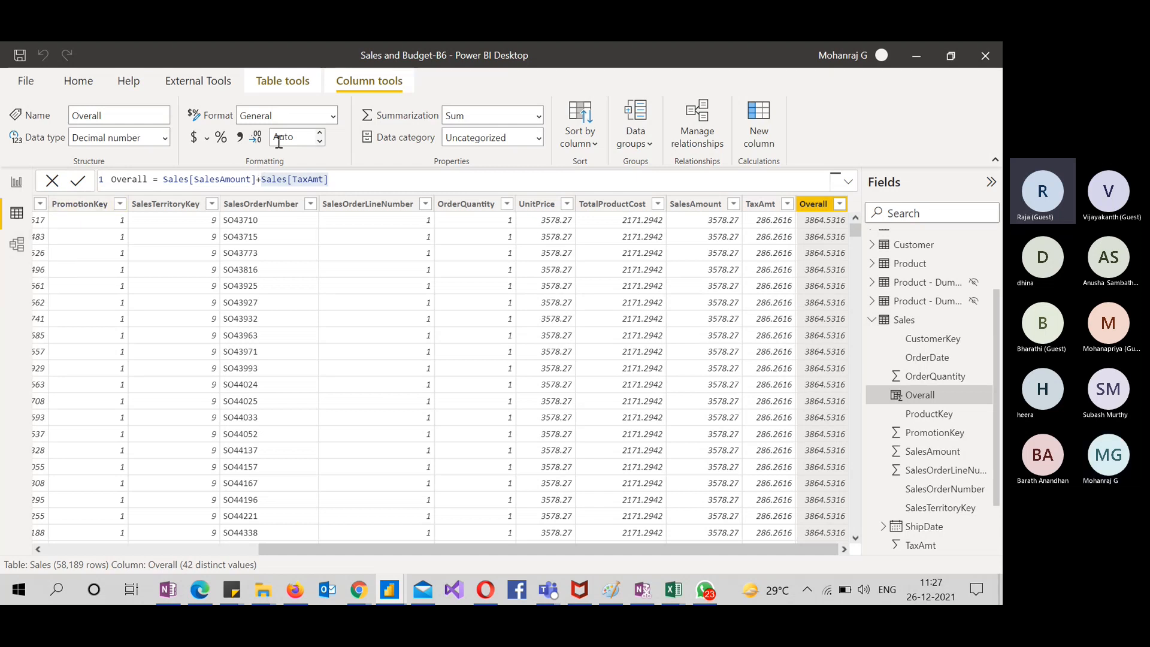
{"action": "left_click", "coordinate": [88, 87]}
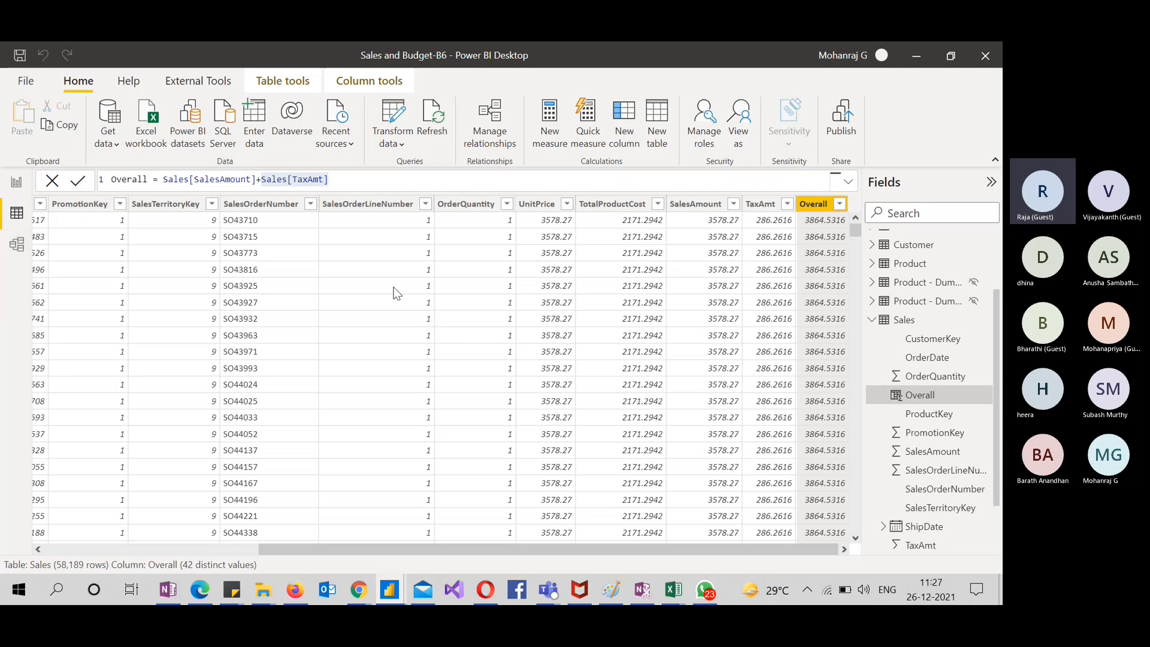
Delete the hidden Product - Dummy and Product - Dummy (2) tables from the model
{"action": "scroll", "coordinate": [888, 367], "scroll_direction": "up", "scroll_amount": 2}
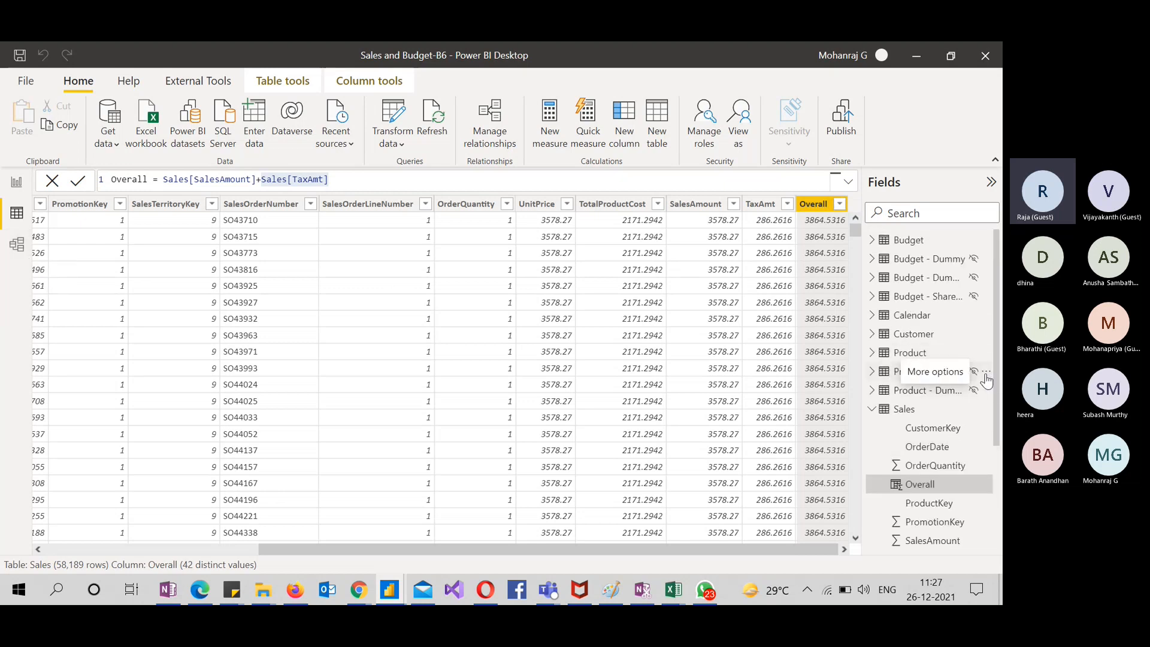
{"action": "left_click", "coordinate": [986, 374]}
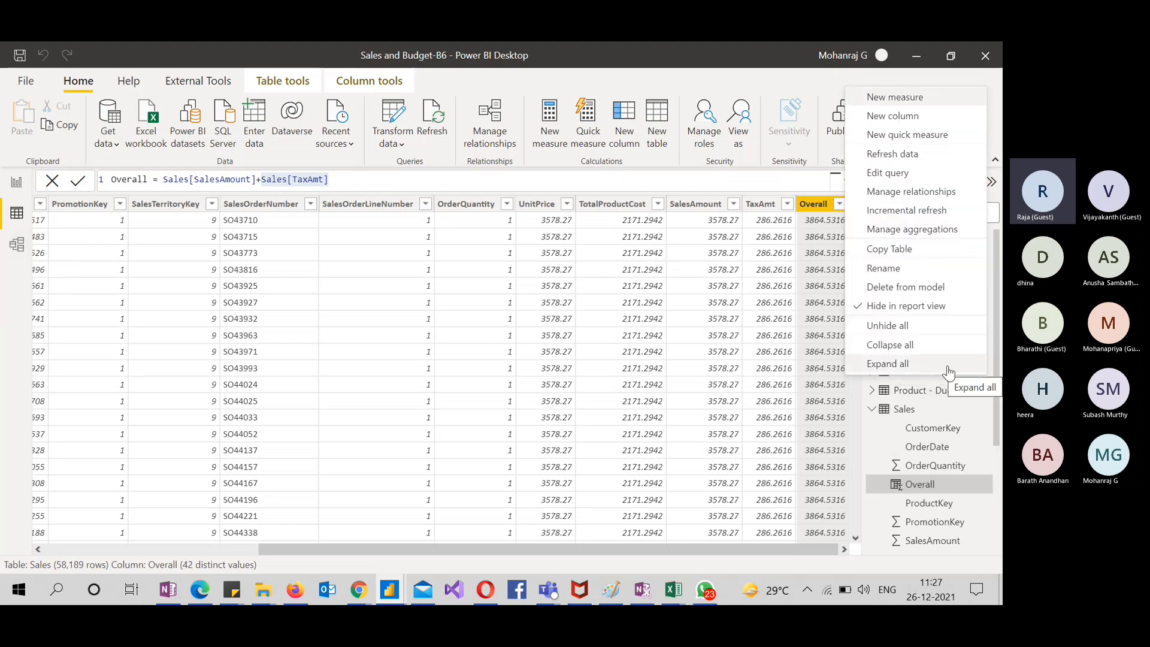
{"action": "left_click", "coordinate": [949, 292]}
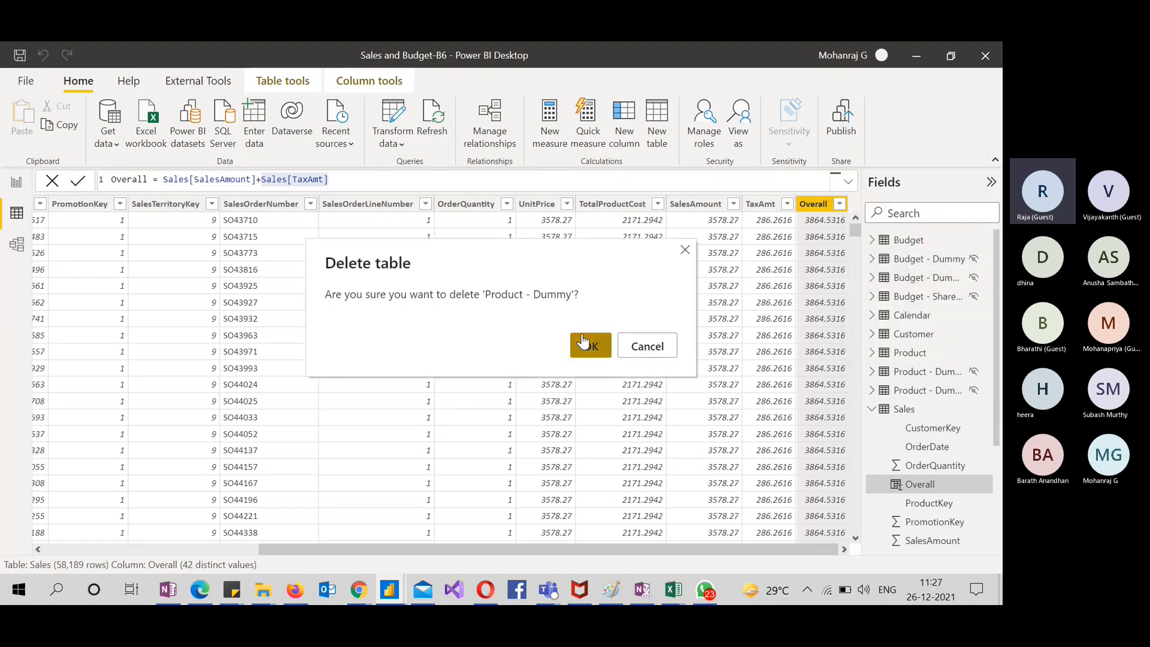
{"action": "left_click", "coordinate": [586, 342]}
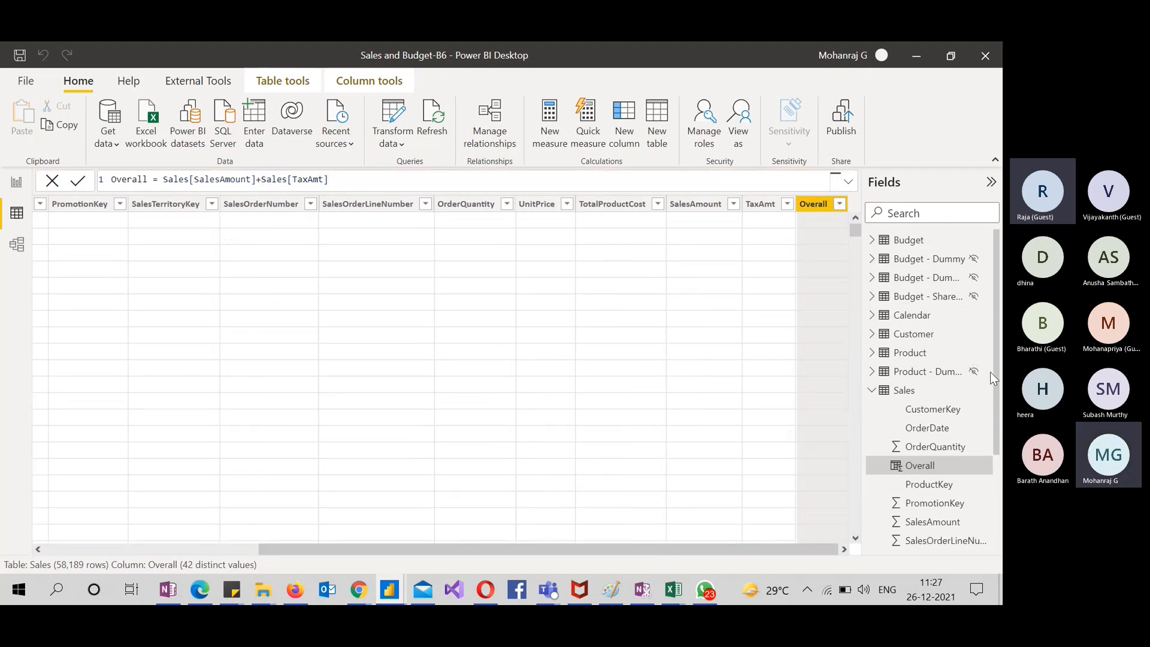
{"action": "left_click", "coordinate": [986, 375]}
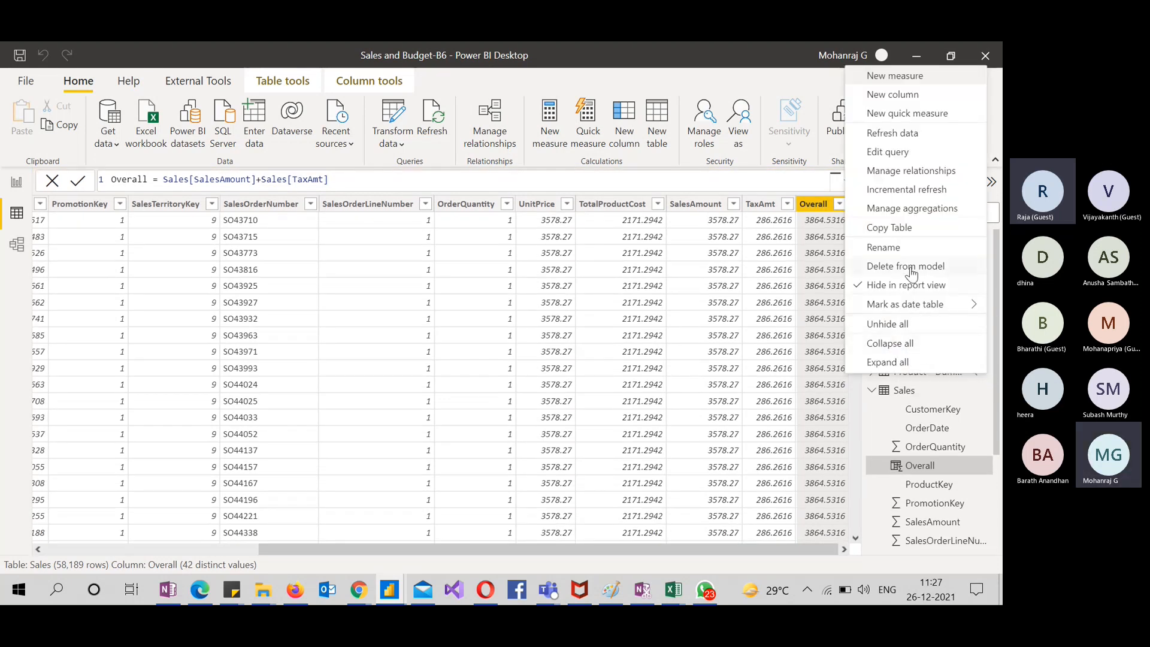
{"action": "left_click", "coordinate": [903, 267]}
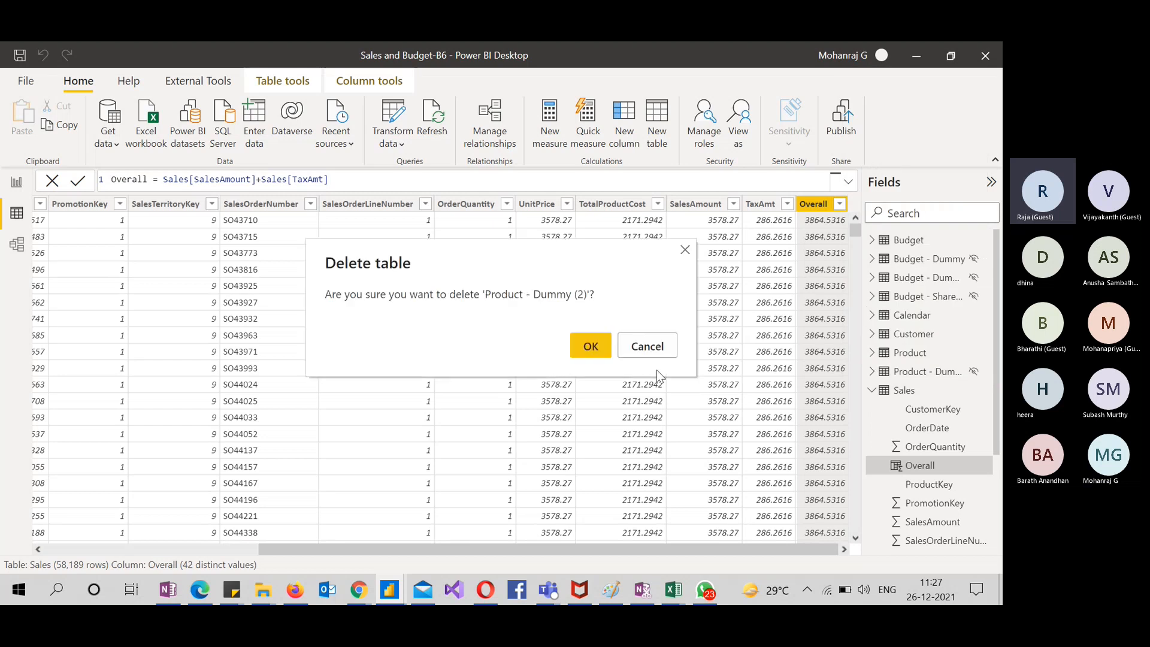
{"action": "left_click", "coordinate": [585, 346]}
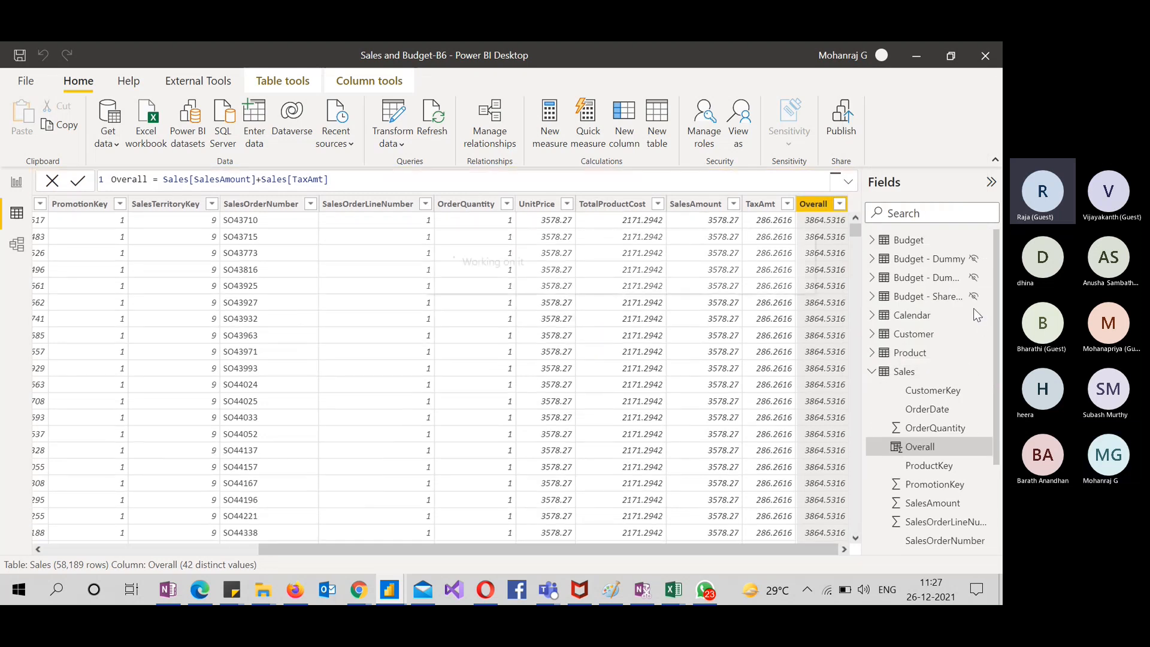
Delete the hidden Budget - Shared, Budget - Dummy (2) and Budget - Dummy tables from the model
{"action": "left_click", "coordinate": [986, 297]}
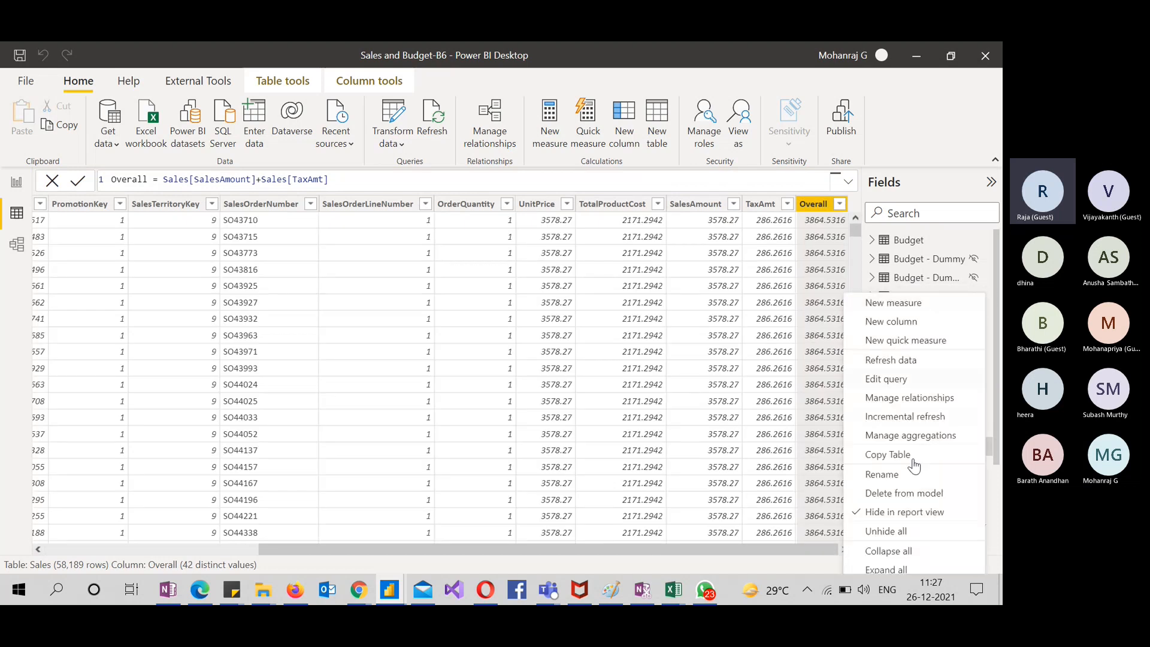
{"action": "left_click", "coordinate": [905, 493]}
{"action": "left_click", "coordinate": [590, 346]}
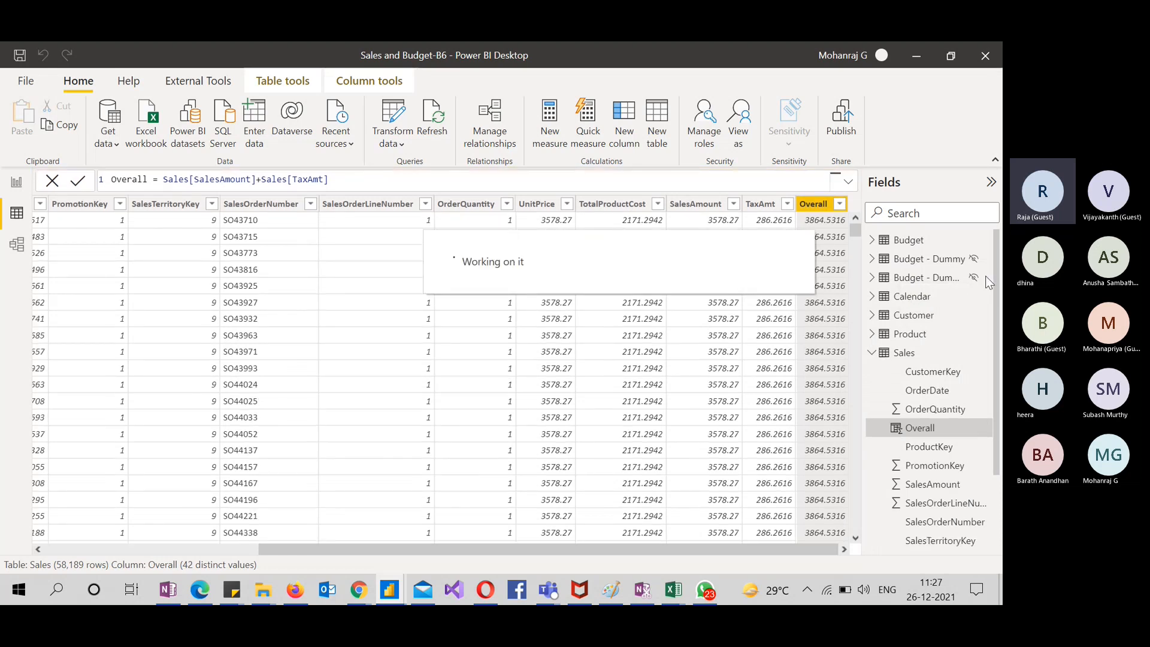
{"action": "left_click", "coordinate": [986, 279]}
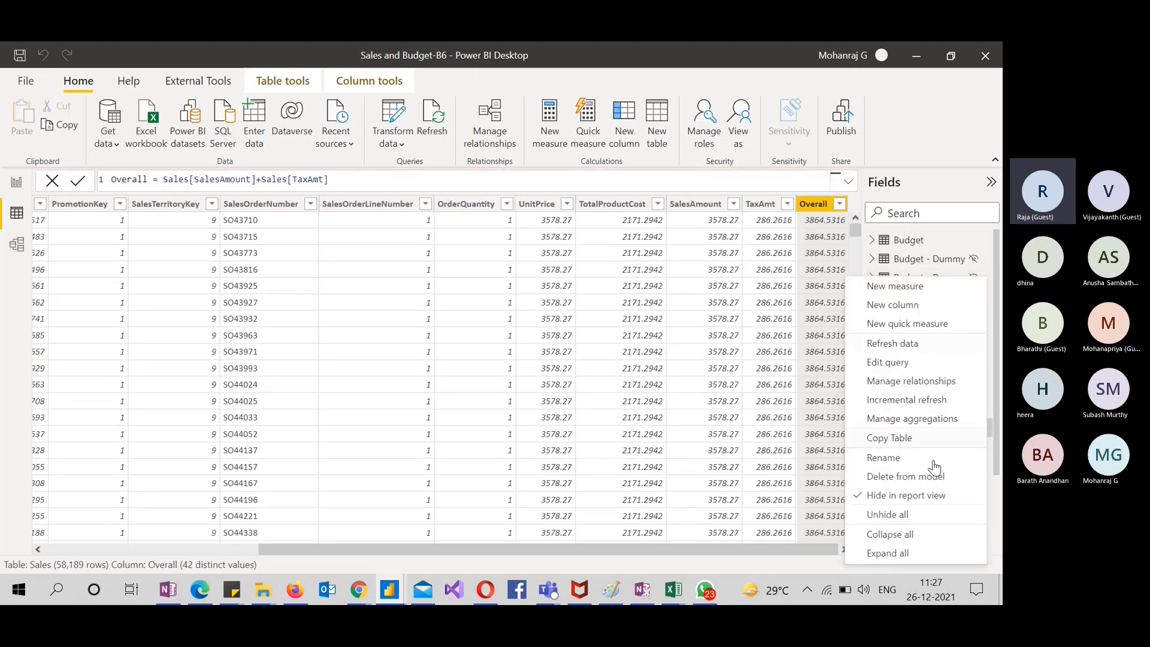
{"action": "left_click", "coordinate": [908, 477]}
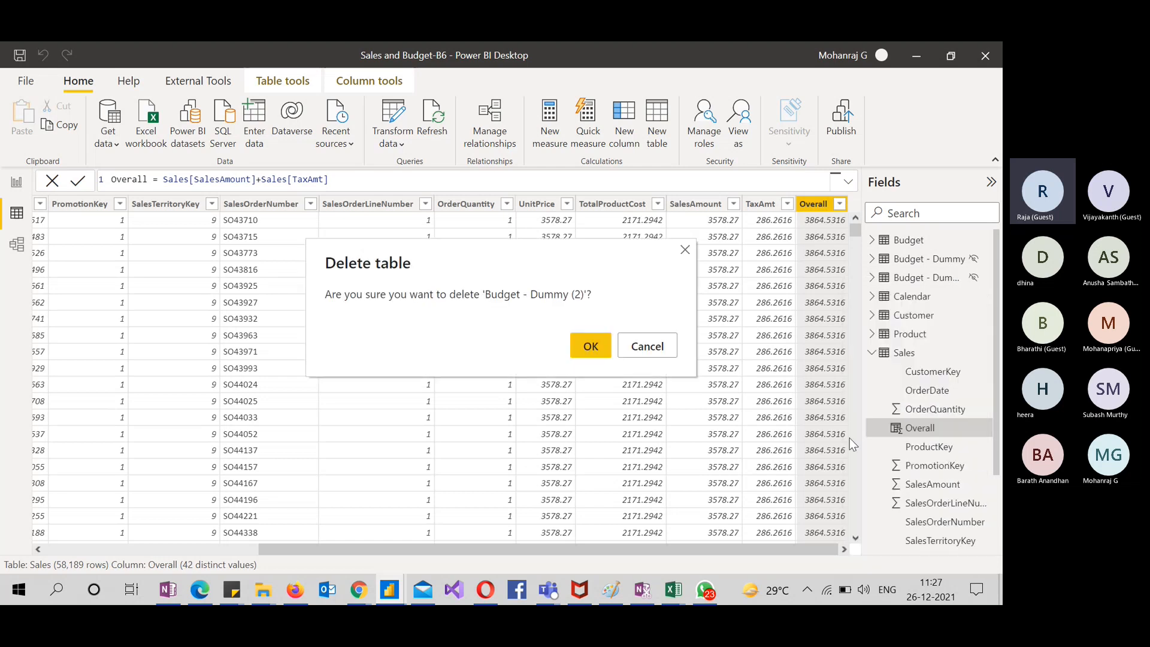
{"action": "left_click", "coordinate": [593, 347]}
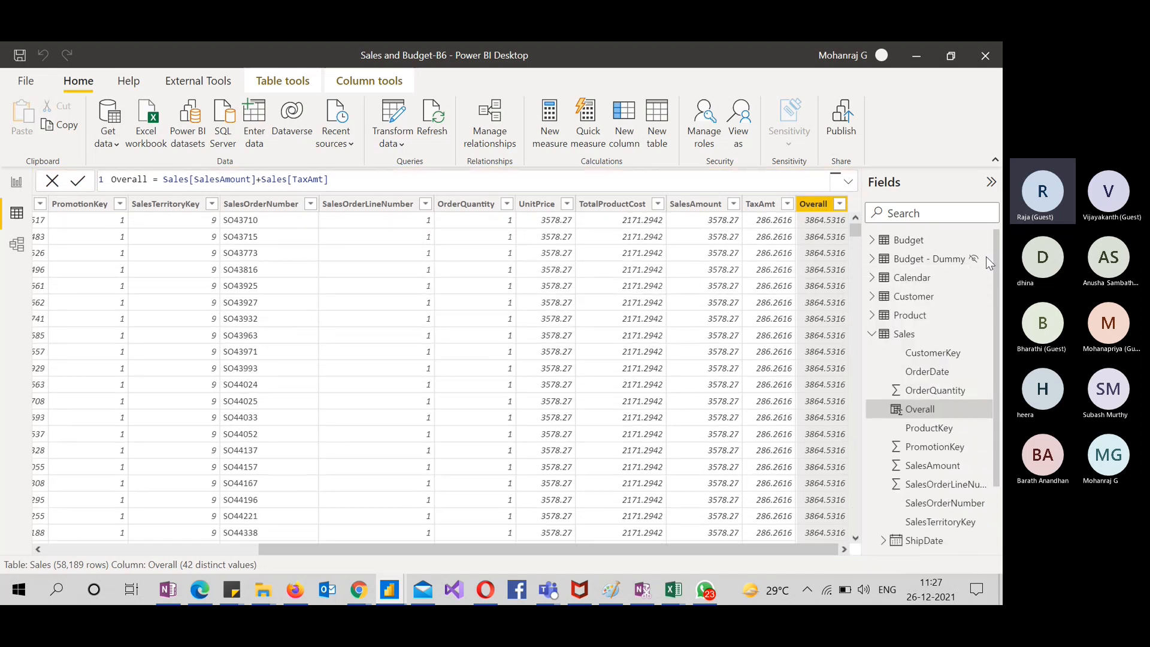
{"action": "left_click", "coordinate": [985, 260]}
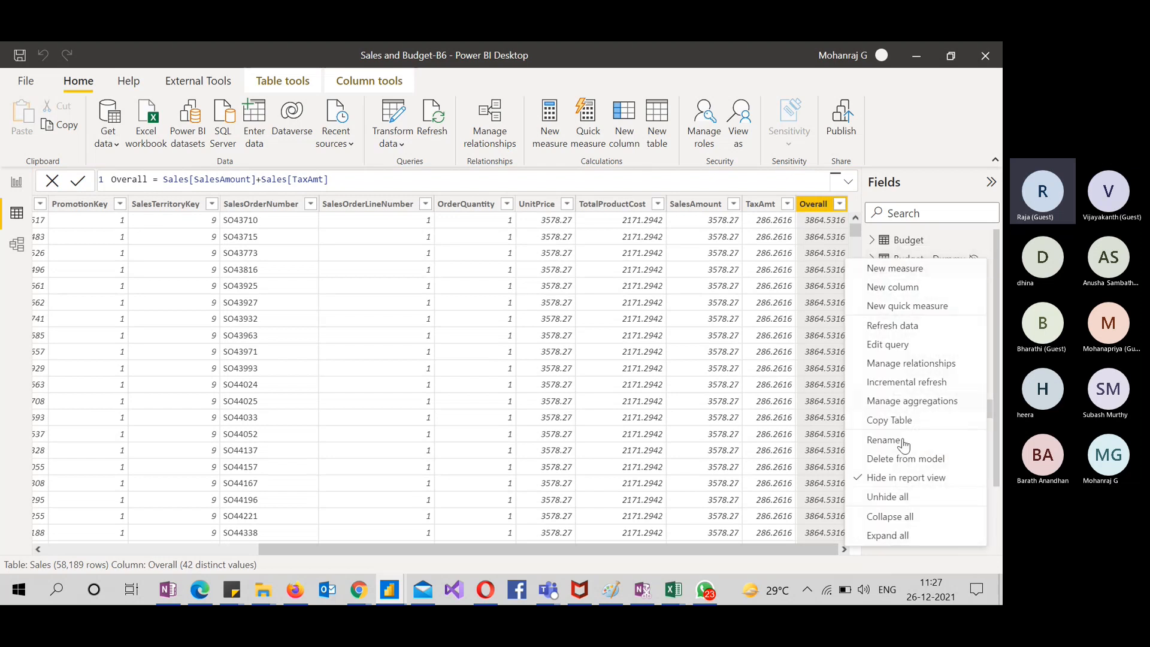
{"action": "left_click", "coordinate": [905, 459]}
{"action": "left_click", "coordinate": [585, 349]}
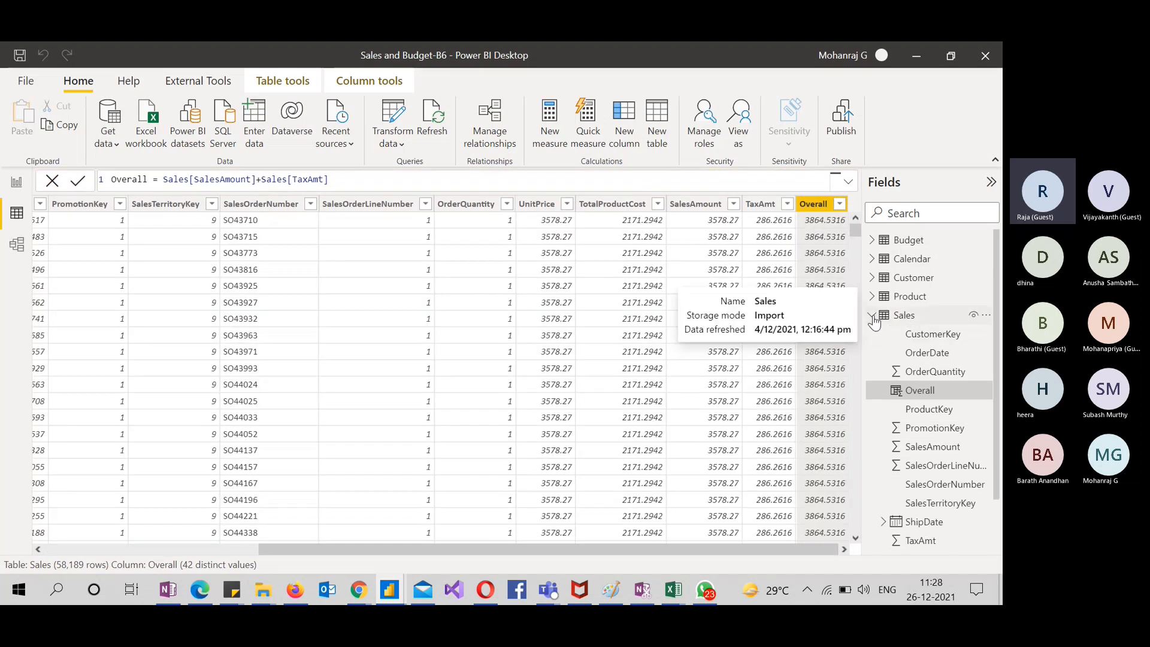
{"action": "left_click", "coordinate": [896, 318]}
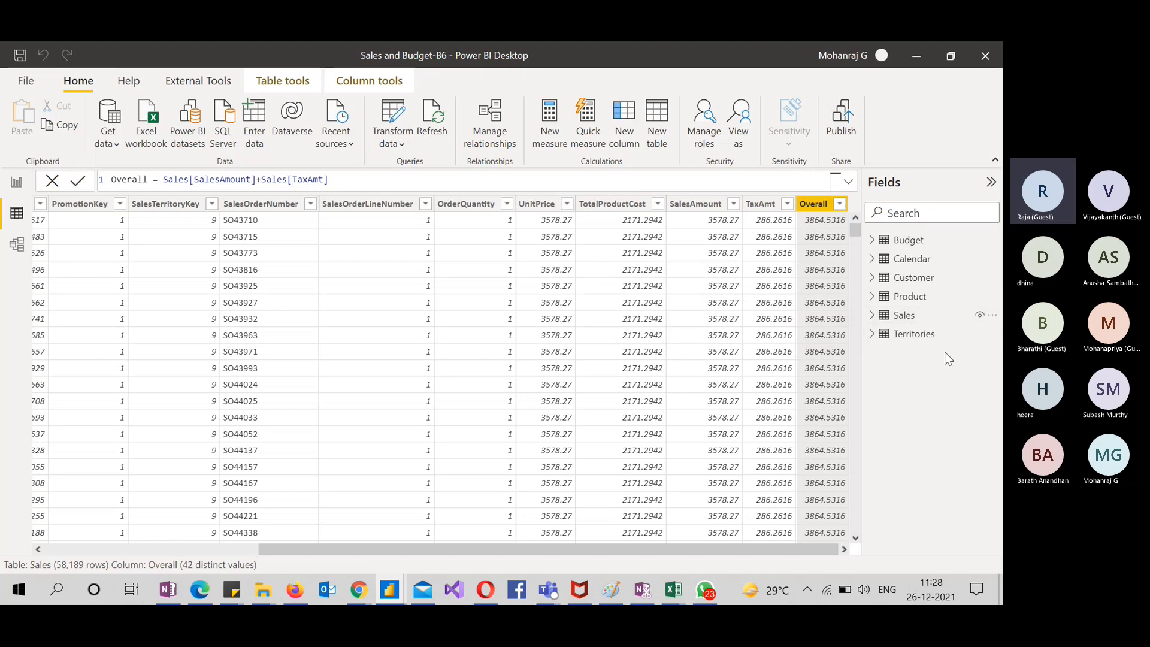
{"action": "left_click", "coordinate": [872, 316]}
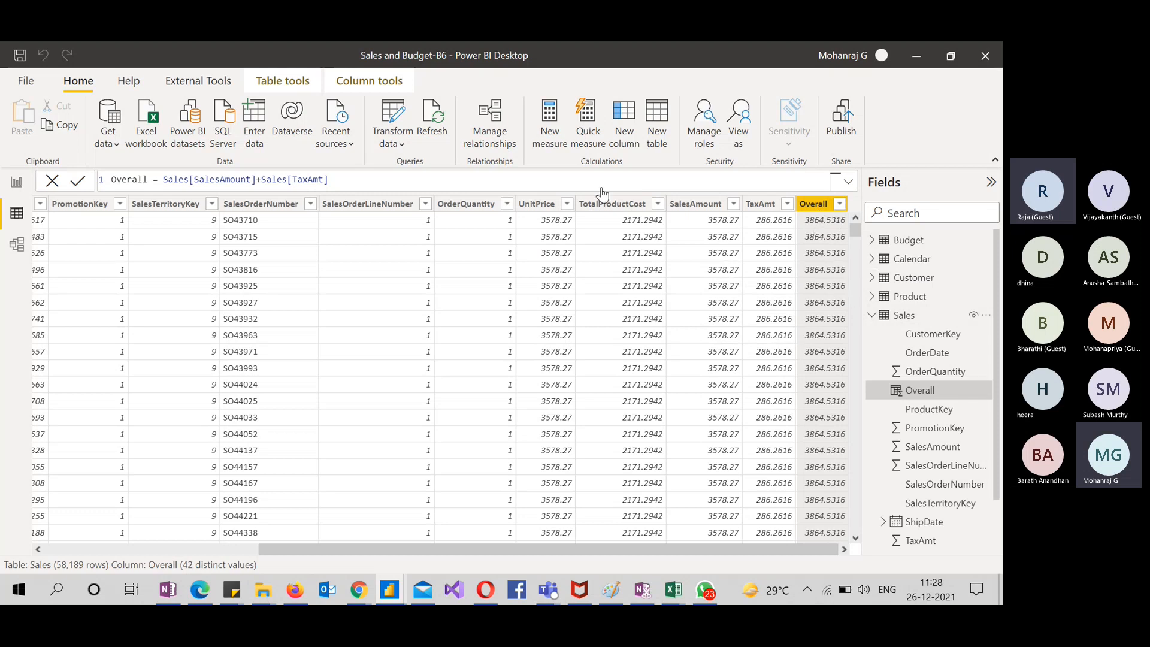
Create a measure in the Sales table named Overall Sales, starting its formula with SUM(Sales[SalesAmount])
{"action": "left_click", "coordinate": [557, 120]}
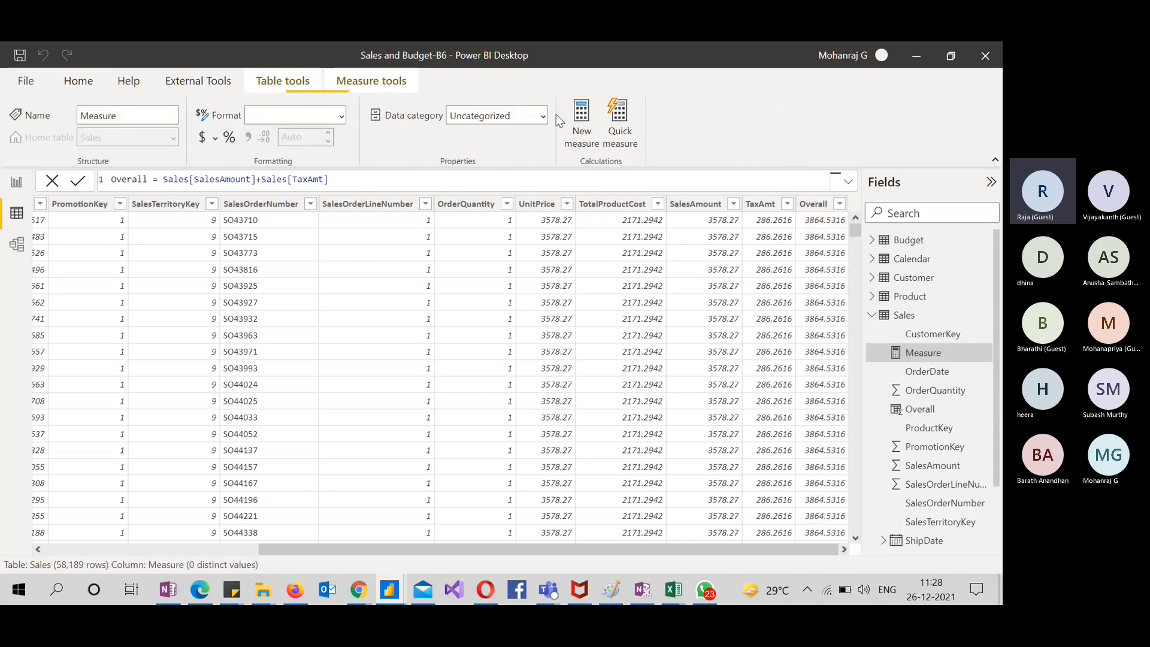
{"action": "type", "text": "O"}
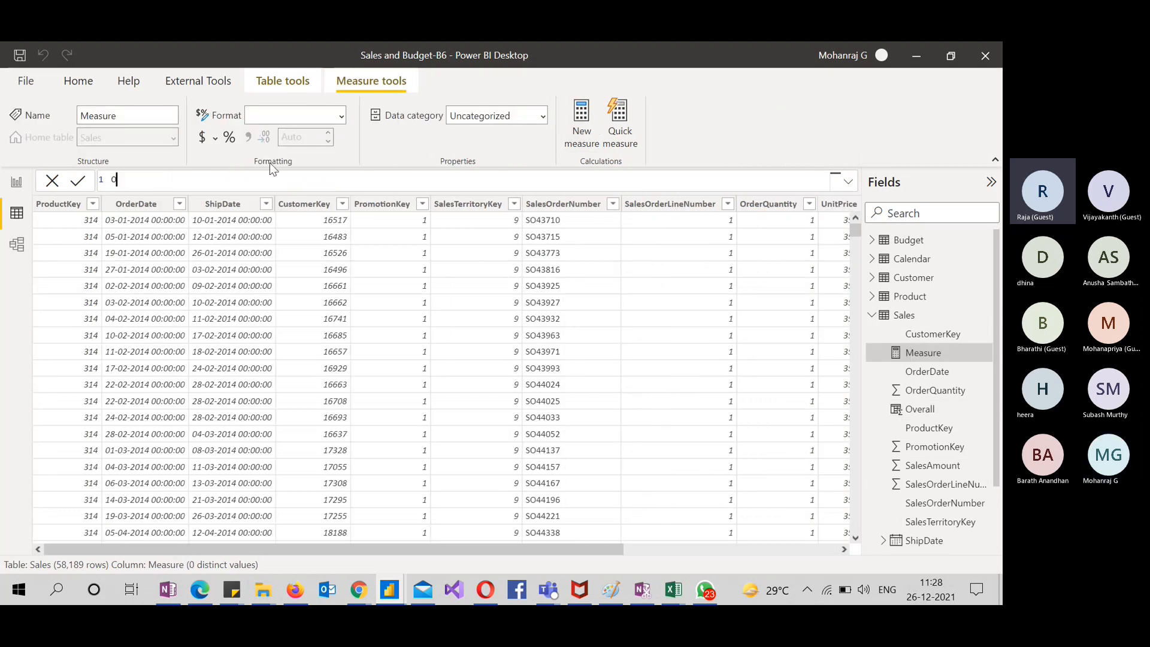
{"action": "type", "text": "verall Sales ="}
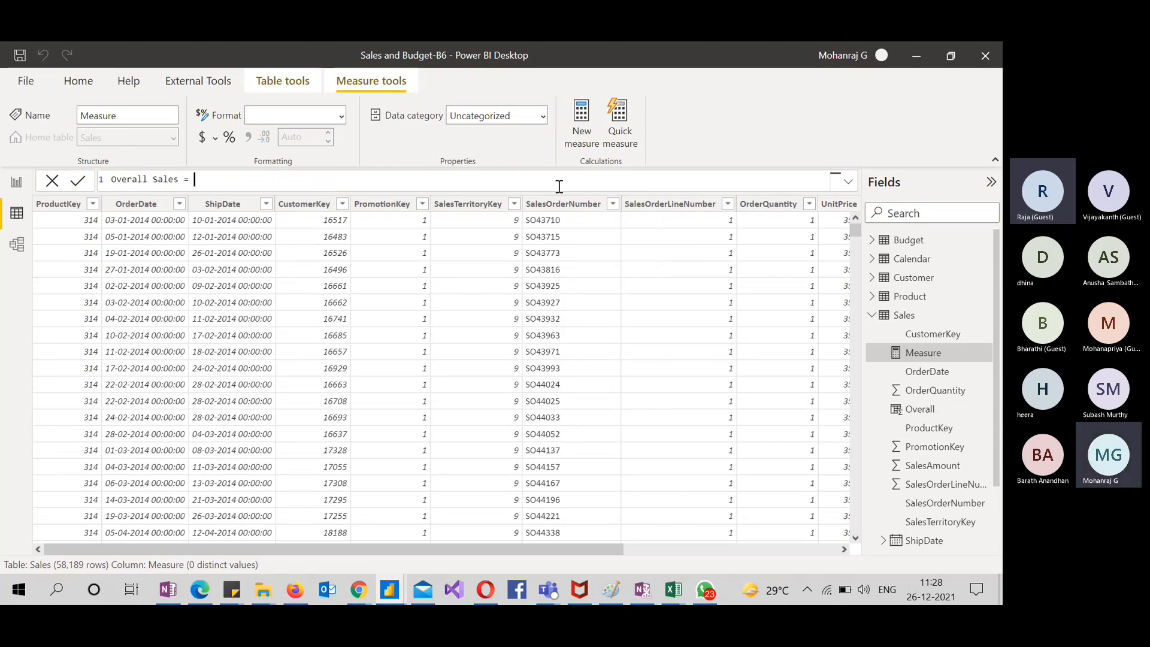
{"action": "scroll", "coordinate": [636, 278], "scroll_direction": "right", "scroll_amount": 5}
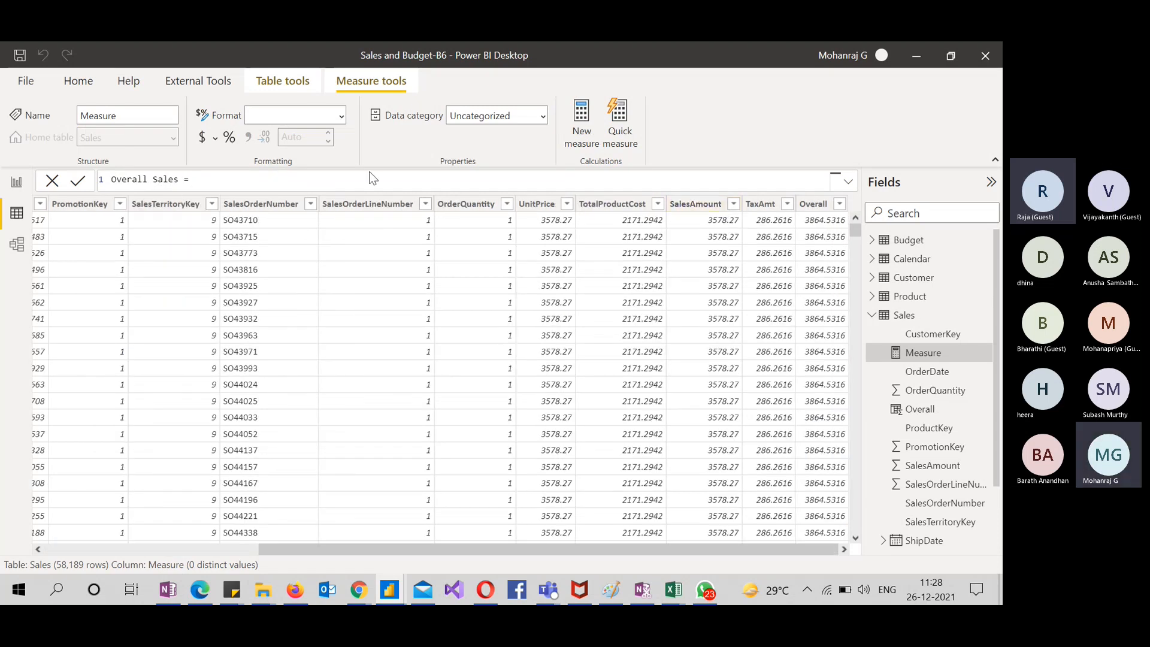
{"action": "type", "text": "sales"}
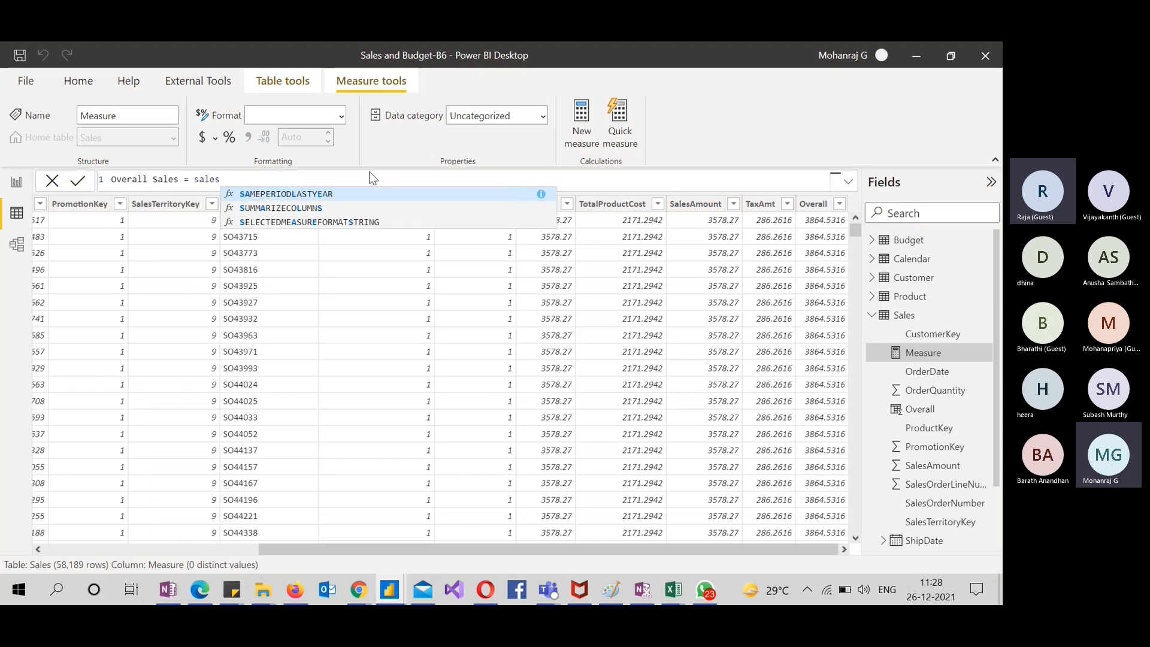
{"action": "key", "text": "BackSpace"}
{"action": "key", "text": "BackSpace"}
{"action": "key", "text": "BackSpace"}
{"action": "key", "text": "BackSpace"}
{"action": "key", "text": "BackSpace"}
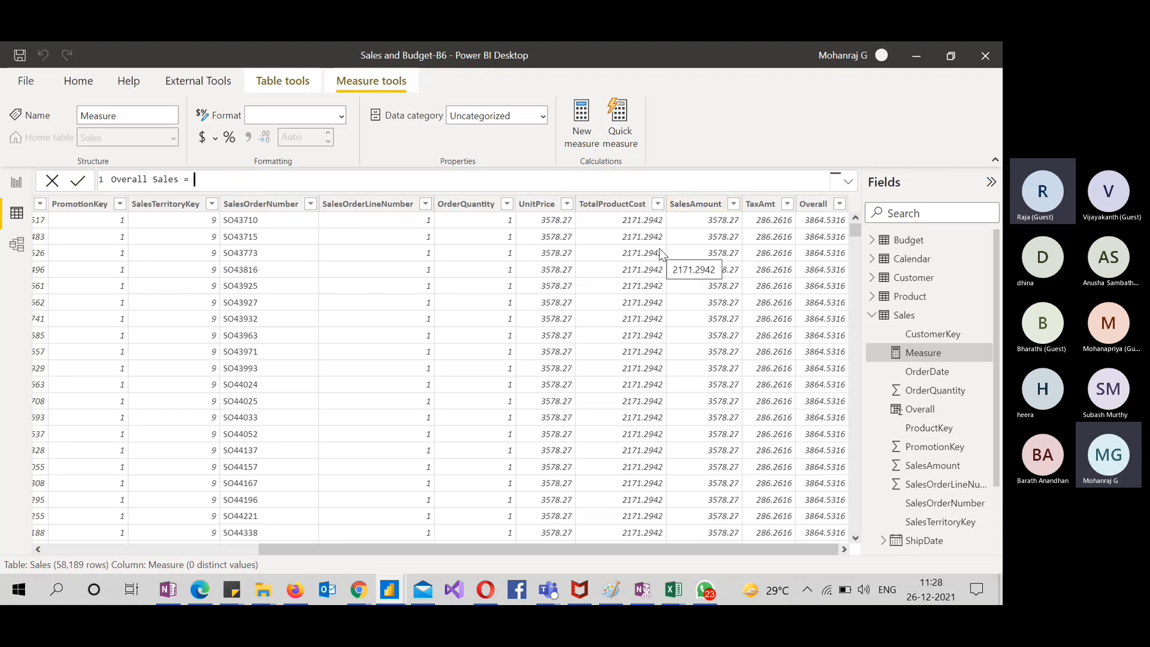
{"action": "type", "text": "SUM("}
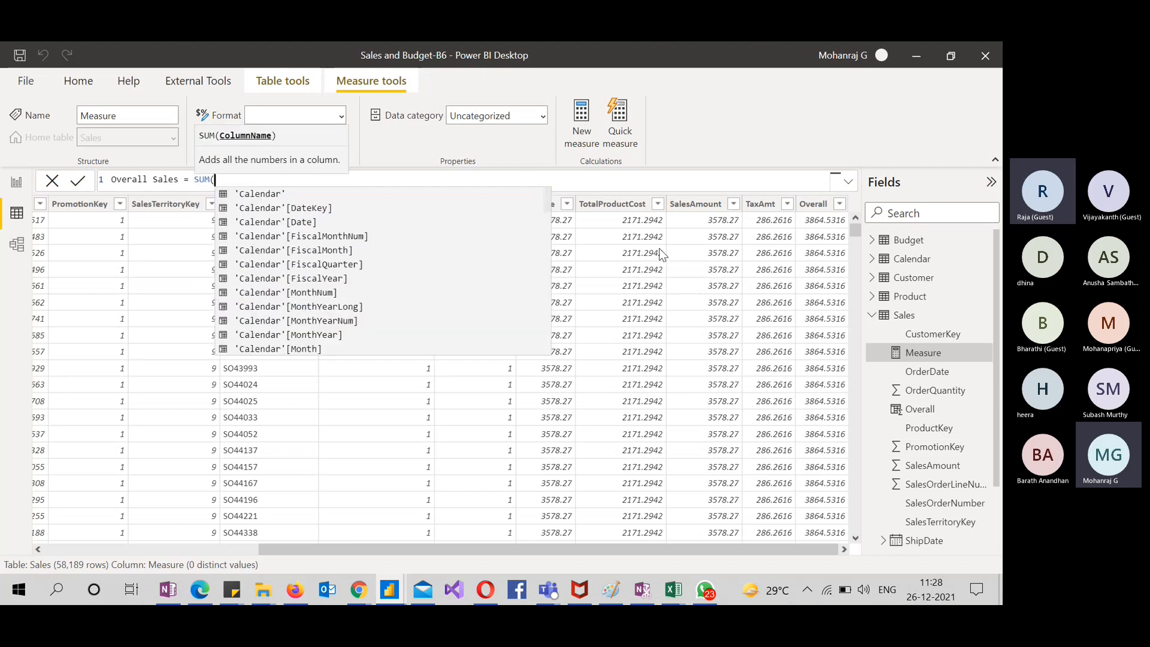
{"action": "type", "text": "sales"}
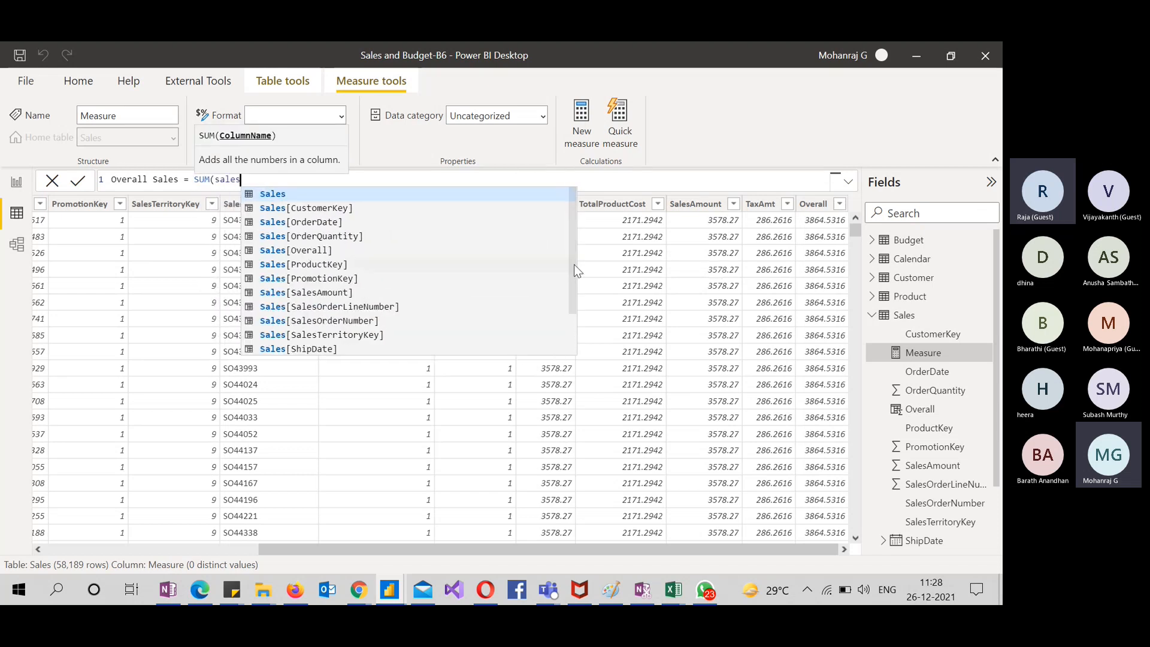
{"action": "left_click", "coordinate": [345, 297]}
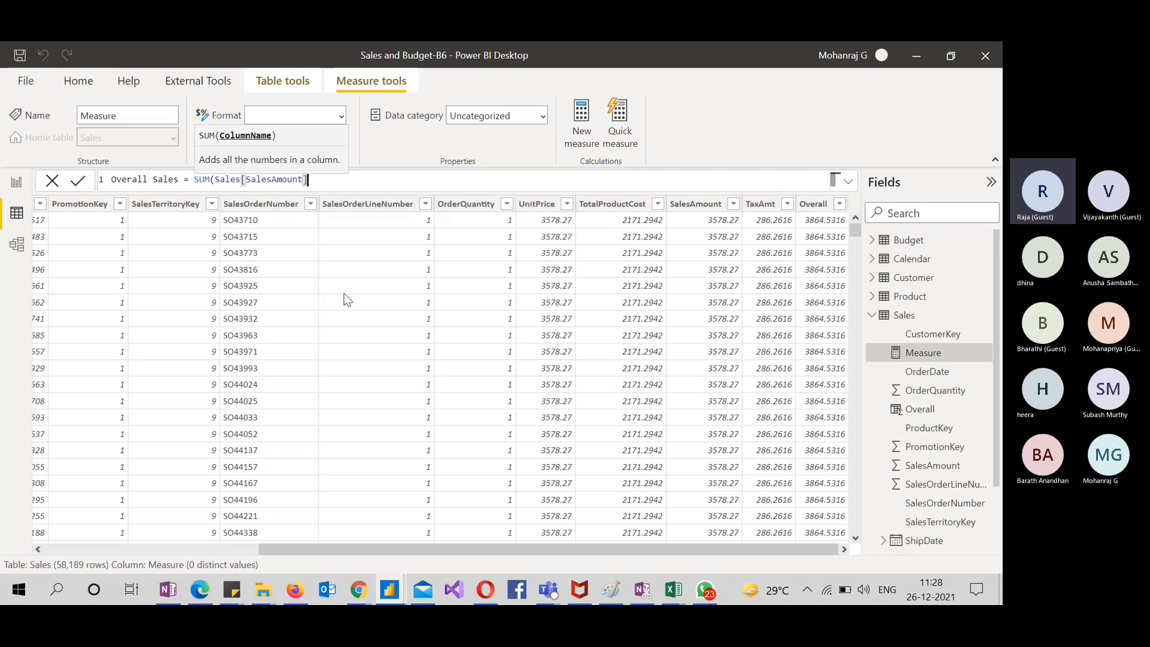
{"action": "type", "text": ")"}
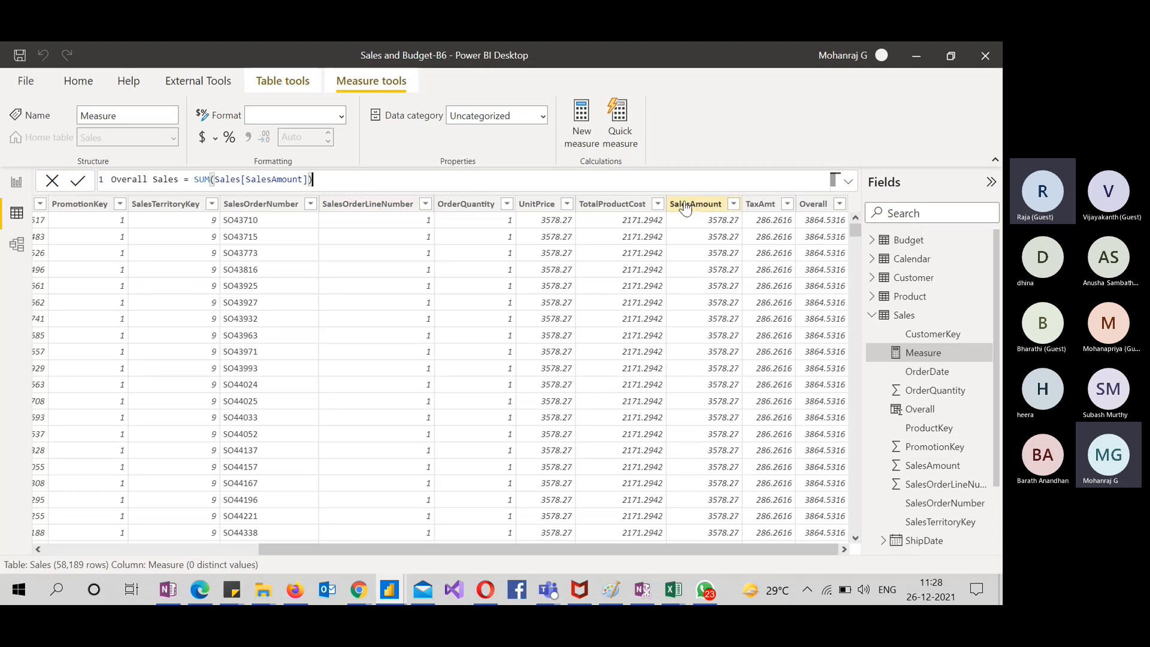
Extend the Overall Sales measure with + SUM(Sales[TaxAmt]) and commit the formula
{"action": "type", "text": "+ SUM("}
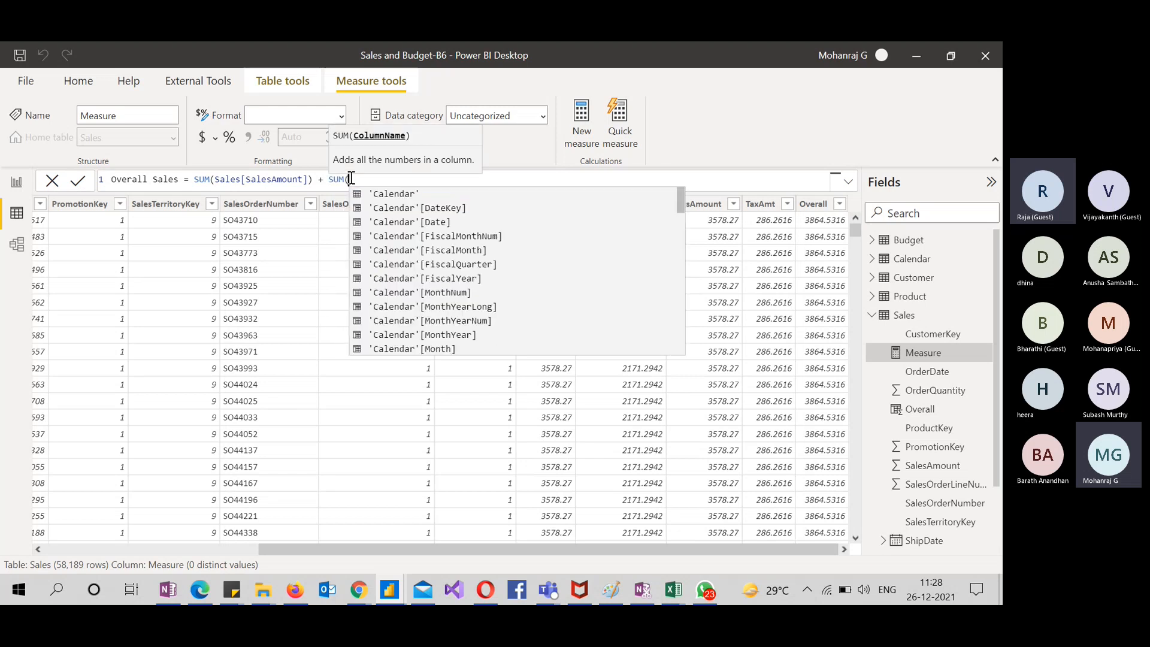
{"action": "type", "text": "tax"}
{"action": "key", "text": "Tab"}
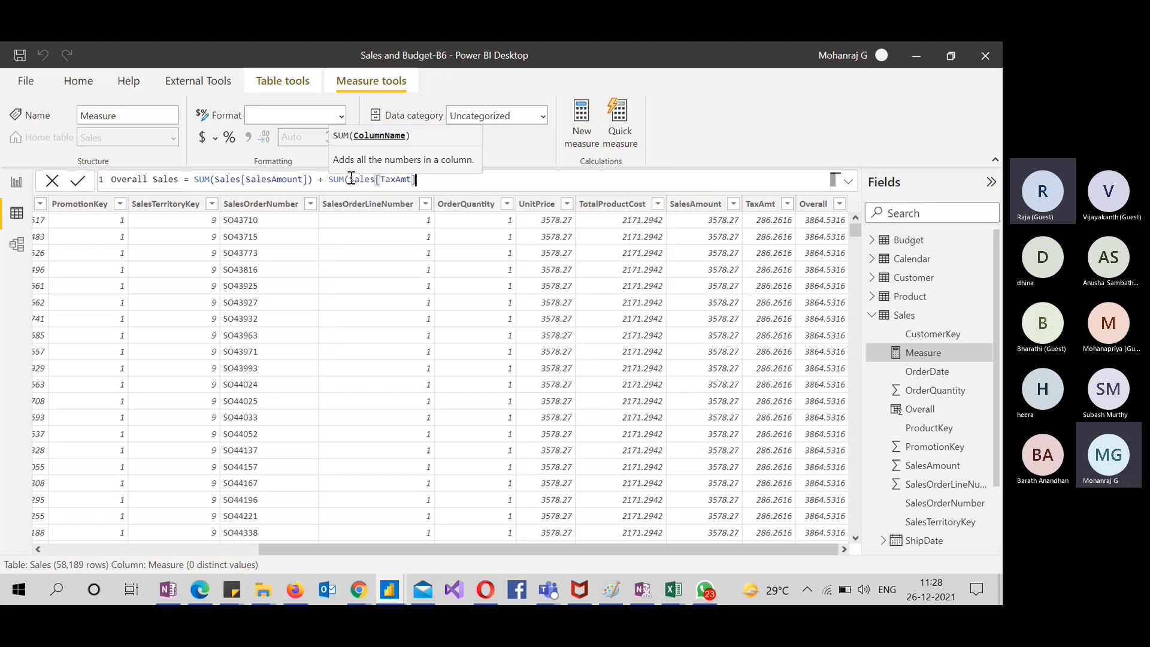
{"action": "type", "text": ")"}
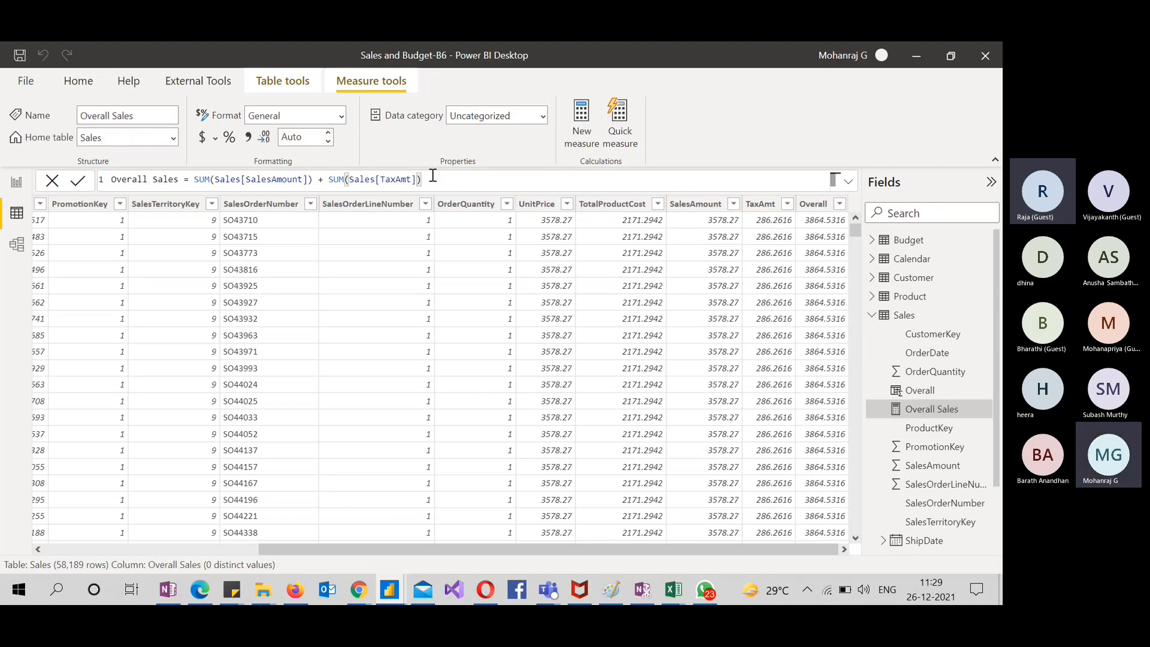
Show the Overall Sales measure and the Overall column as two separate cards on Page 6 of the report
{"action": "scroll", "coordinate": [716, 228], "scroll_direction": "right", "scroll_amount": 5}
{"action": "left_click", "coordinate": [18, 191]}
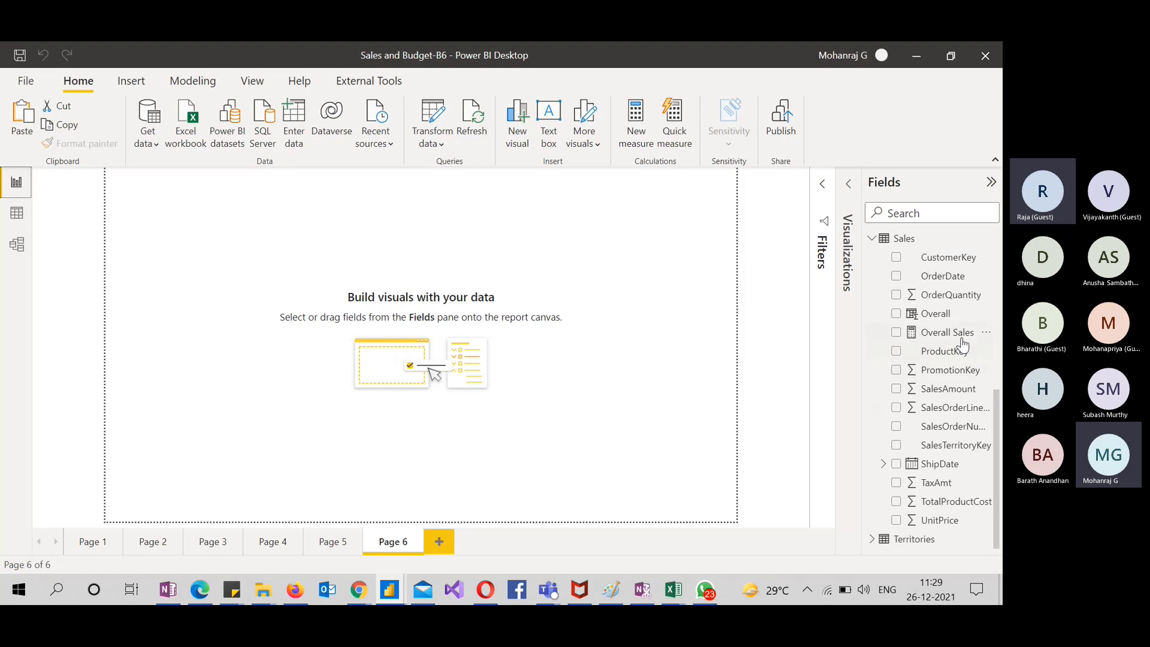
{"action": "left_click_drag", "start_coordinate": [925, 332], "coordinate": [520, 225]}
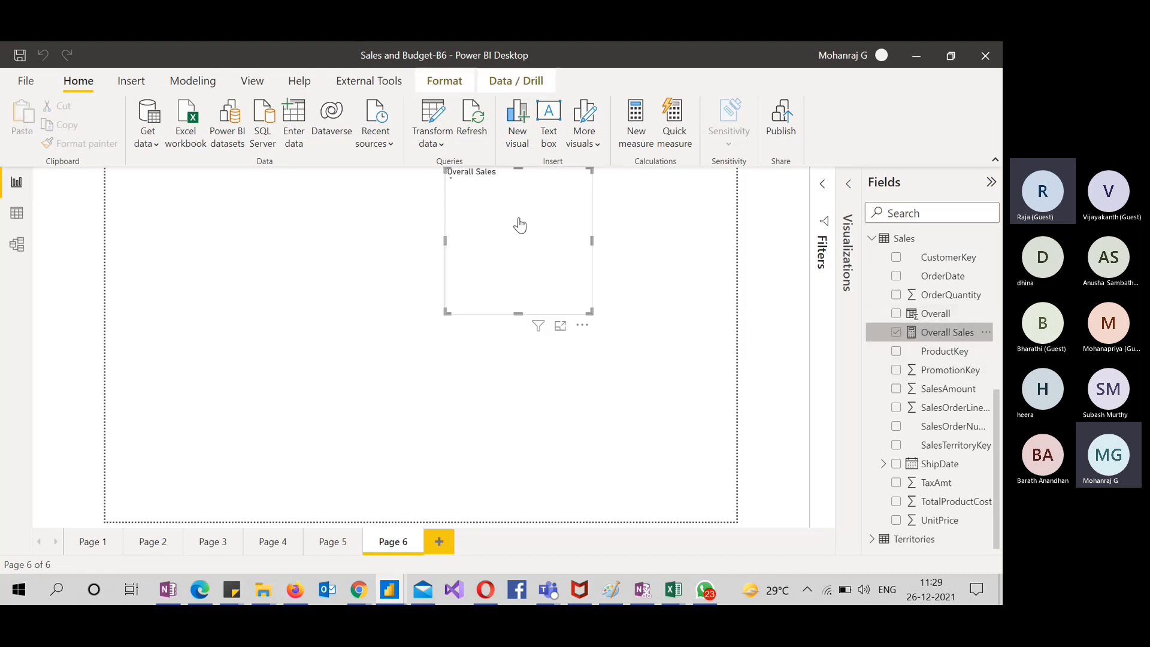
{"action": "left_click", "coordinate": [848, 186]}
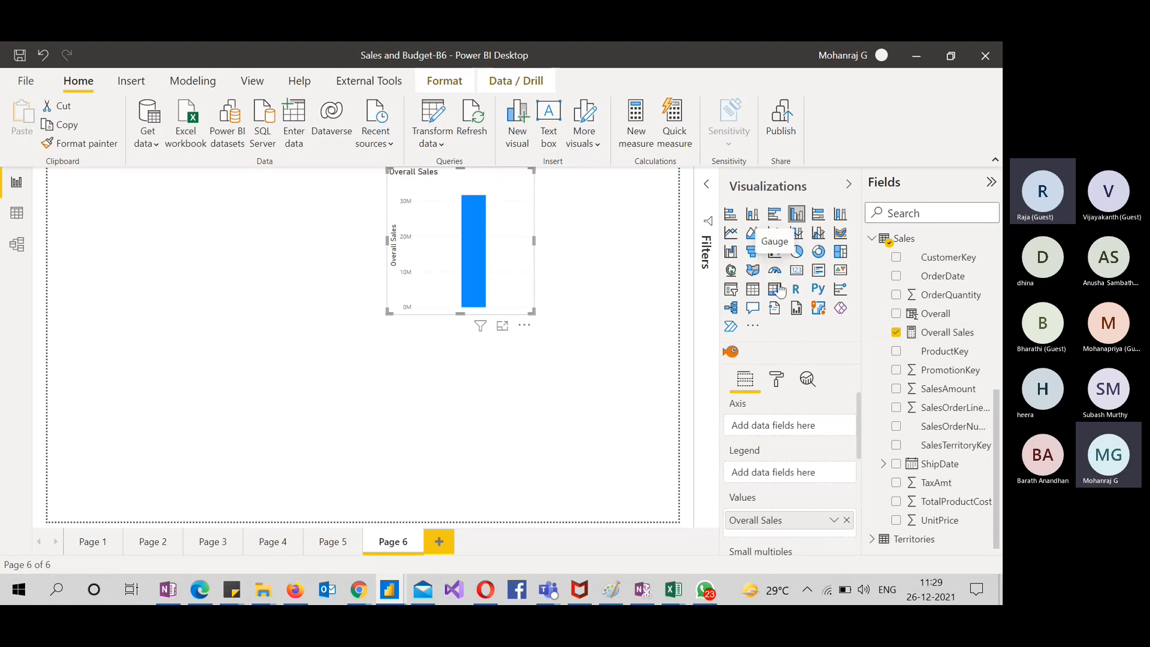
{"action": "left_click", "coordinate": [797, 273]}
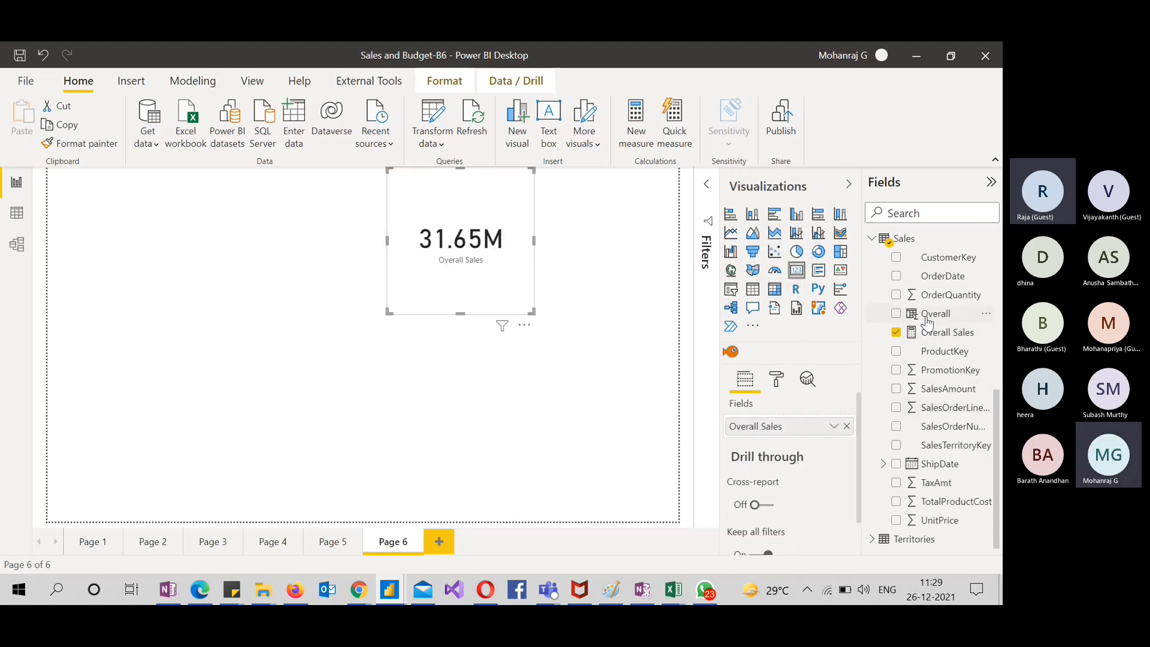
{"action": "left_click_drag", "start_coordinate": [927, 316], "coordinate": [307, 245]}
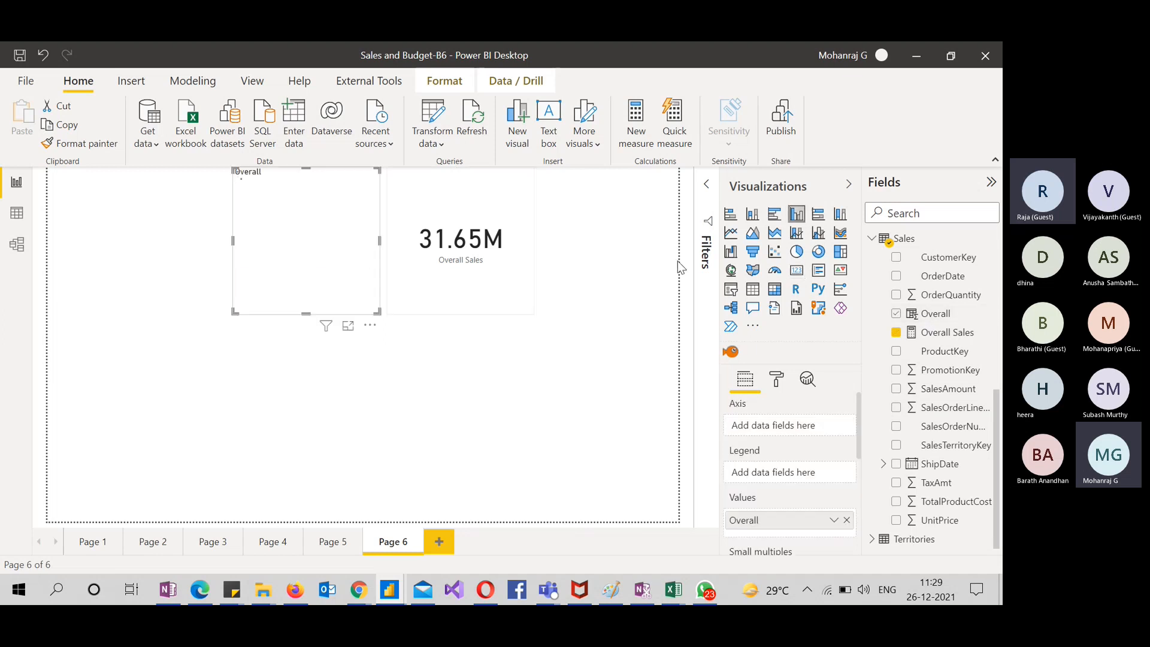
{"action": "left_click", "coordinate": [796, 270]}
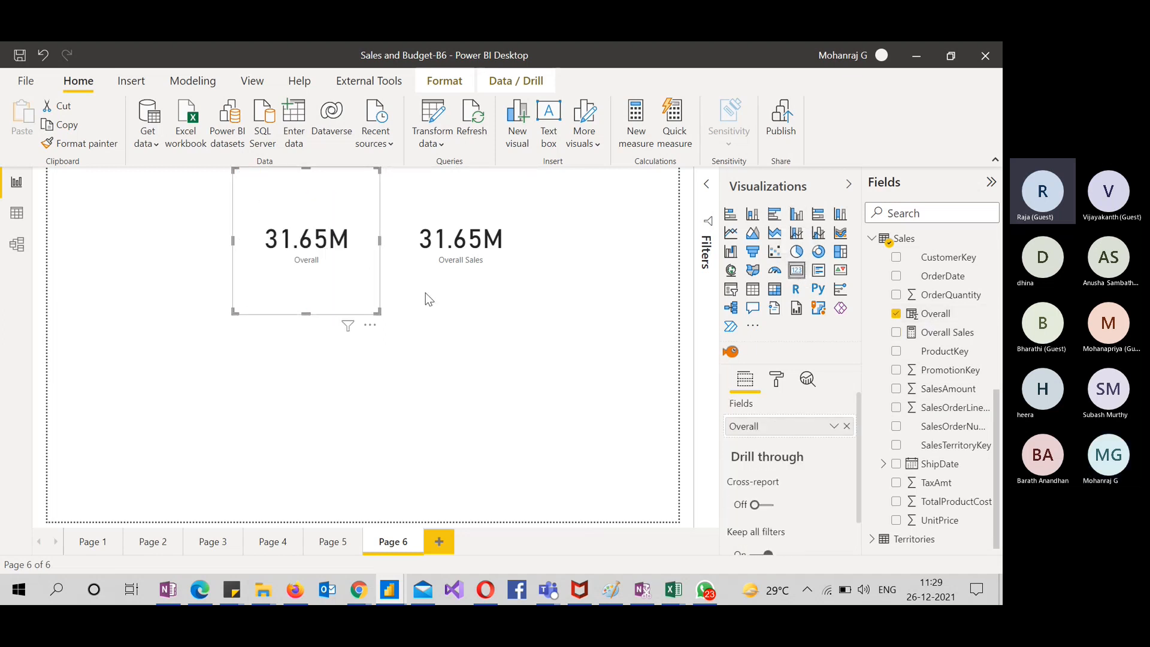
Compare the Overall and Overall Sales cards, and review the Overall column's formula in the Sales table
{"action": "left_click", "coordinate": [451, 292]}
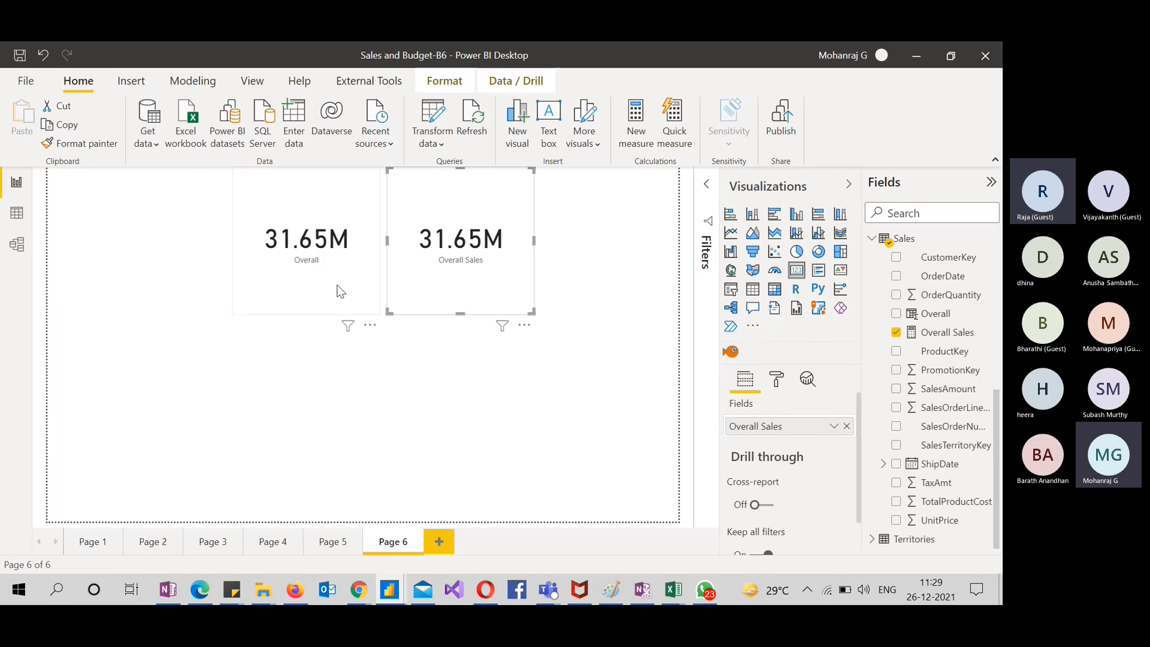
{"action": "left_click", "coordinate": [390, 411]}
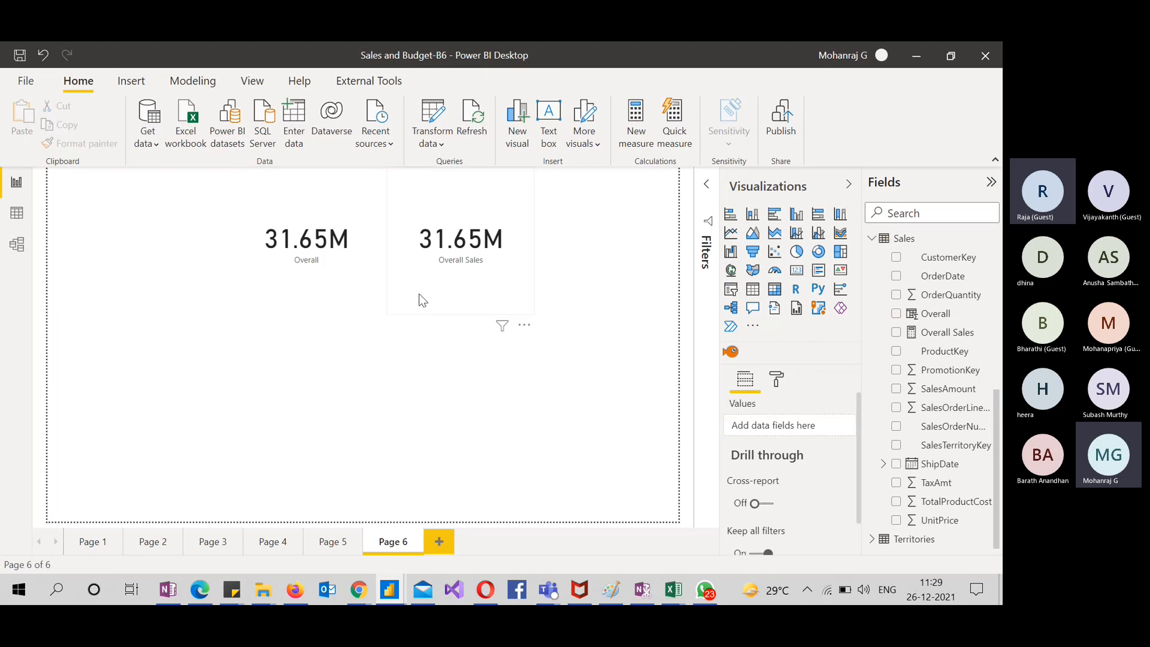
{"action": "left_click", "coordinate": [321, 297]}
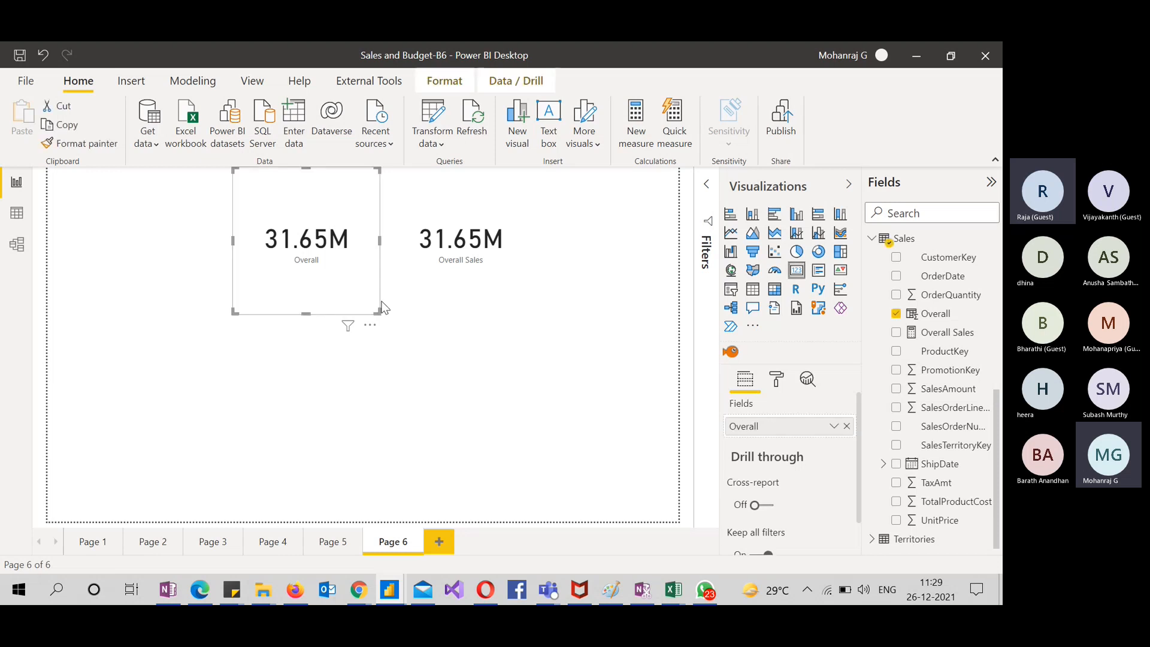
{"action": "left_click", "coordinate": [436, 299]}
{"action": "left_click", "coordinate": [433, 369]}
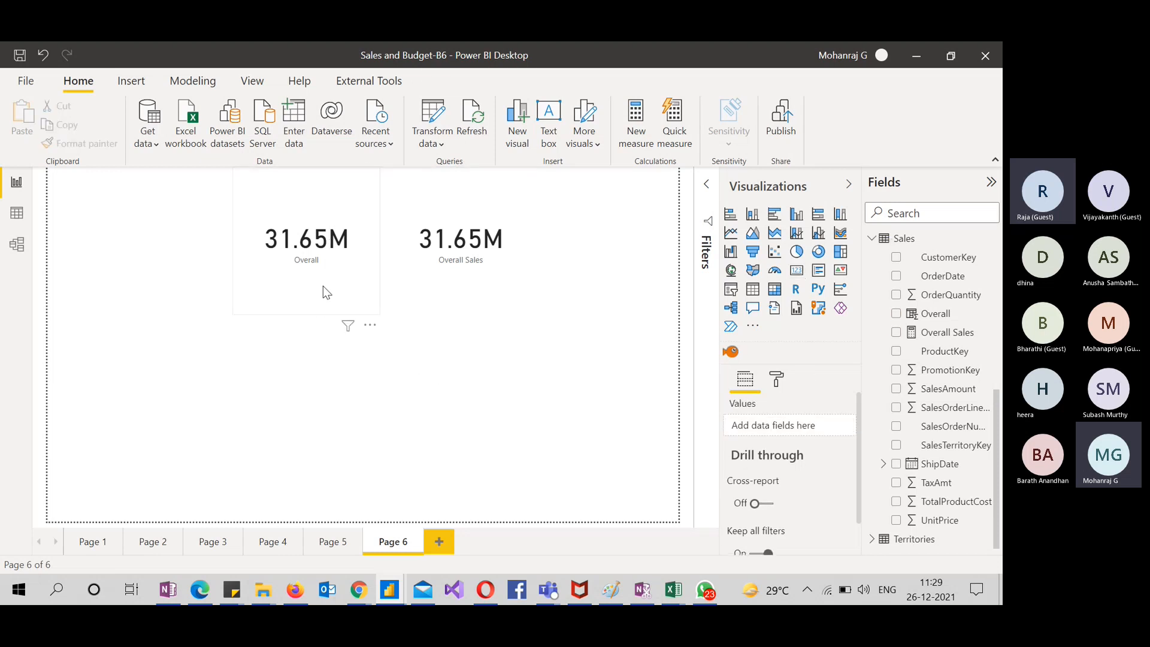
{"action": "left_click", "coordinate": [454, 313]}
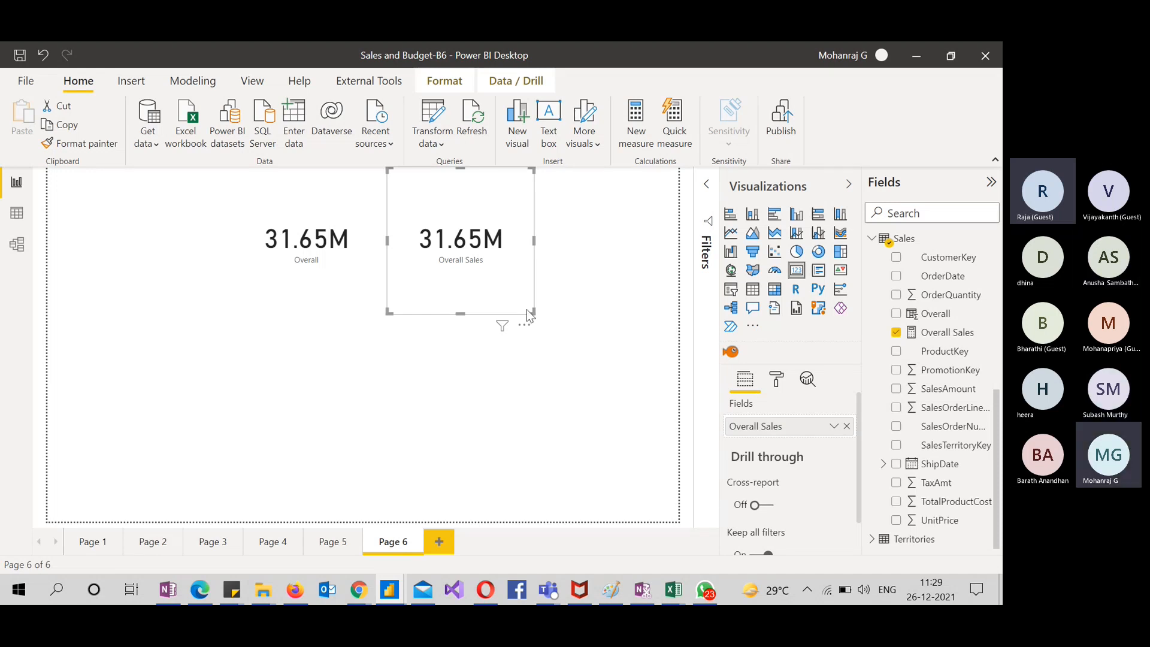
{"action": "left_click", "coordinate": [16, 212]}
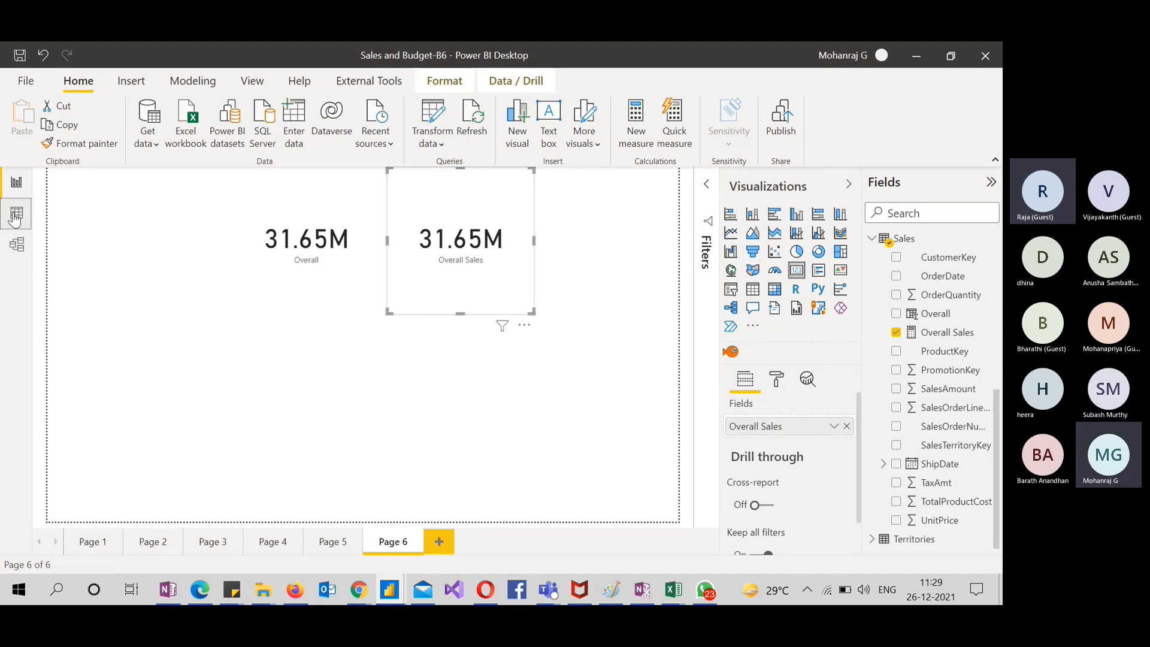
{"action": "left_click", "coordinate": [818, 204]}
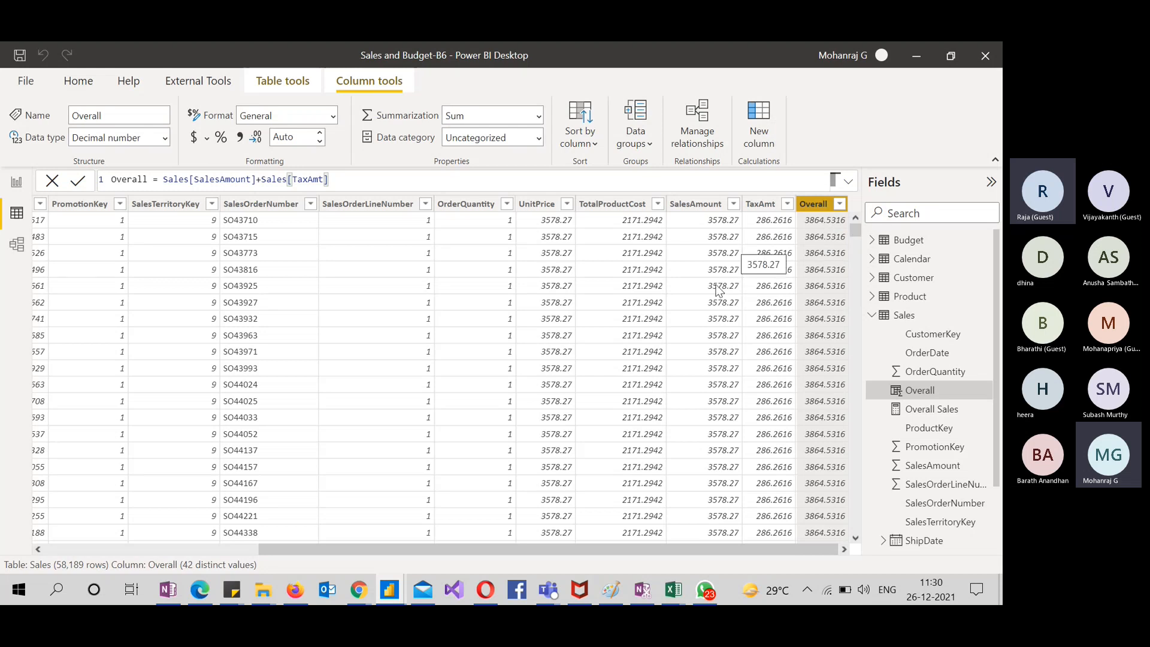
Compare the OrderDate and ShipDate columns in the Sales table
{"action": "scroll", "coordinate": [486, 278], "scroll_direction": "left", "scroll_amount": 5}
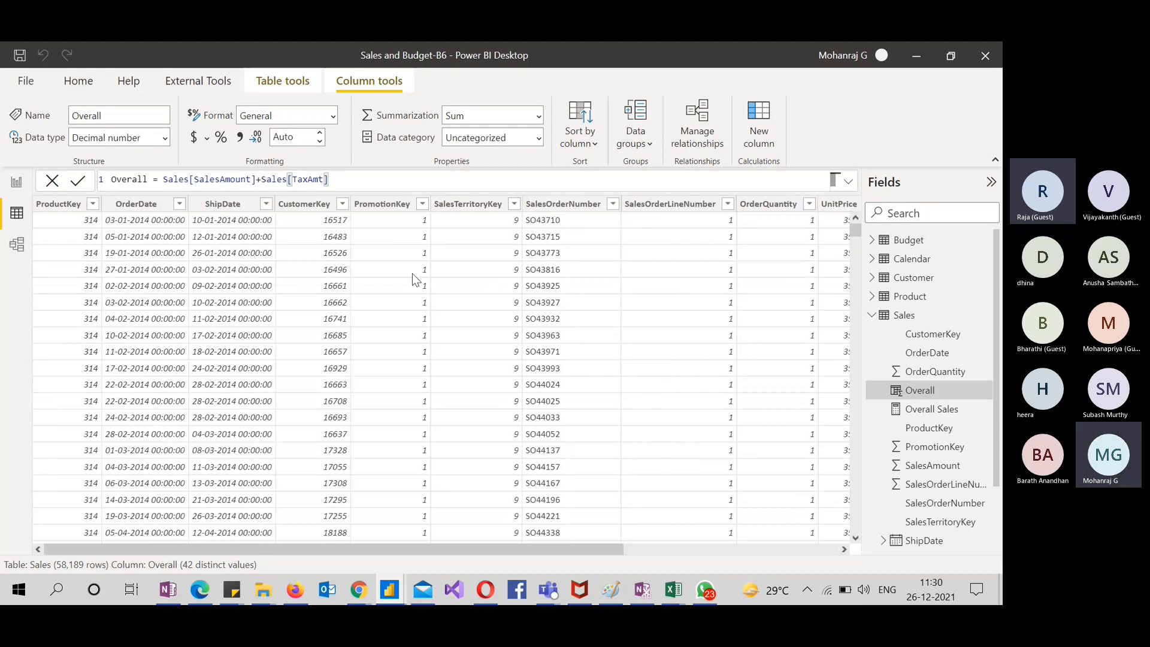
{"action": "left_click", "coordinate": [152, 203]}
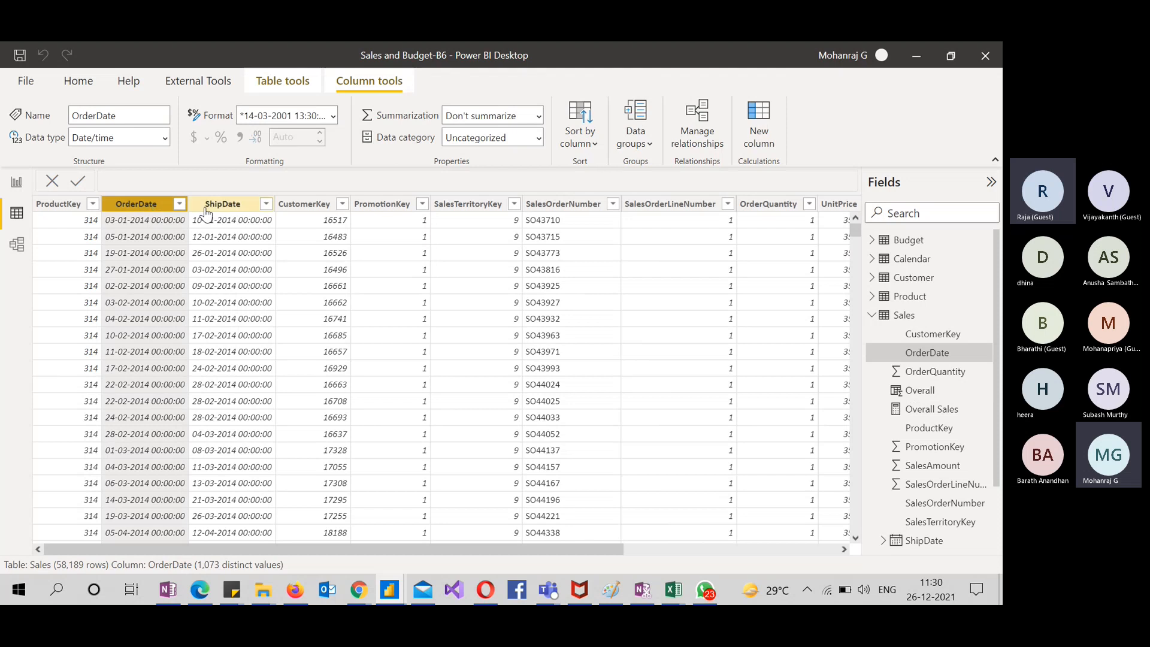
{"action": "left_click", "coordinate": [209, 211]}
{"action": "left_click", "coordinate": [133, 209]}
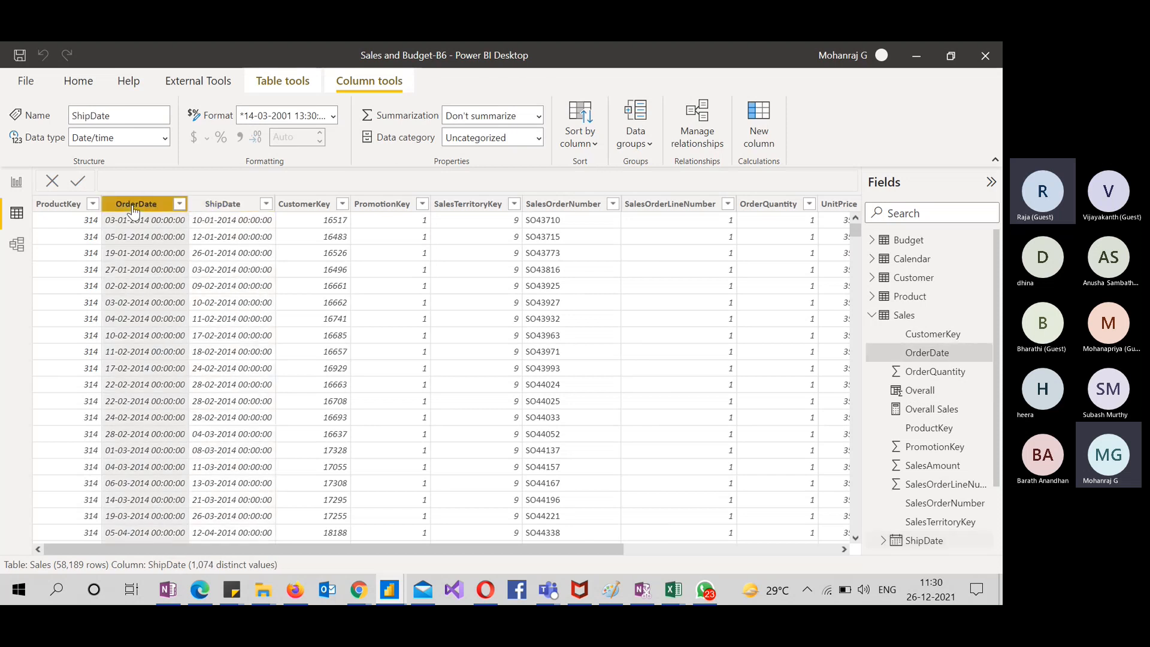
{"action": "left_click", "coordinate": [193, 211]}
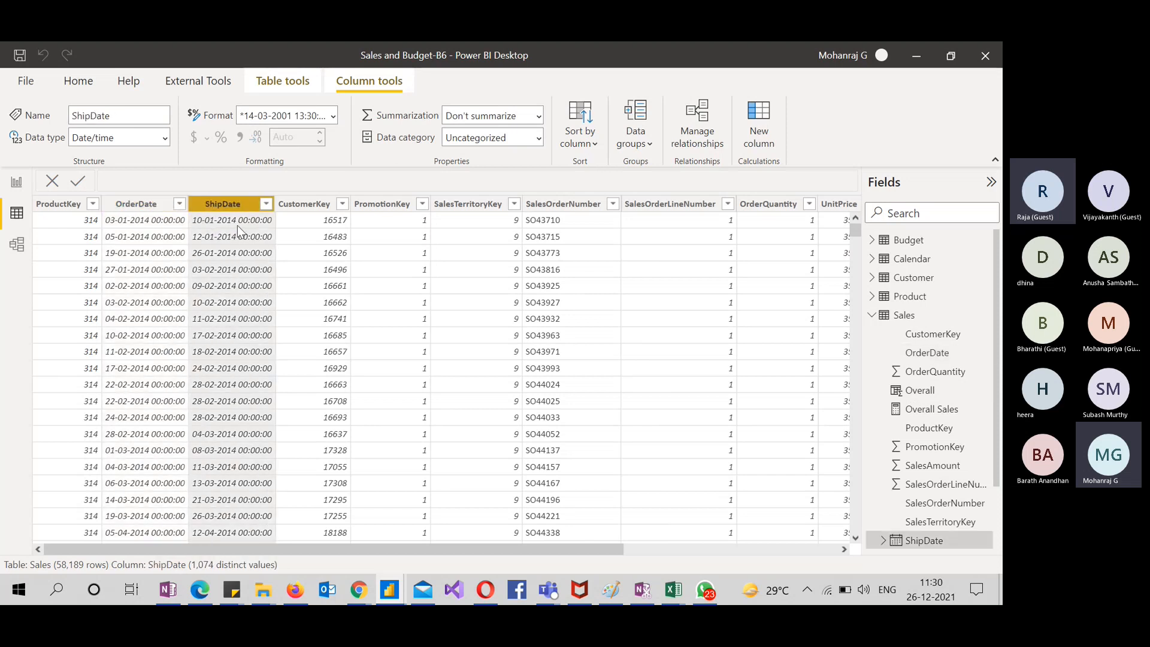
{"action": "left_click", "coordinate": [175, 224]}
{"action": "left_click", "coordinate": [213, 218]}
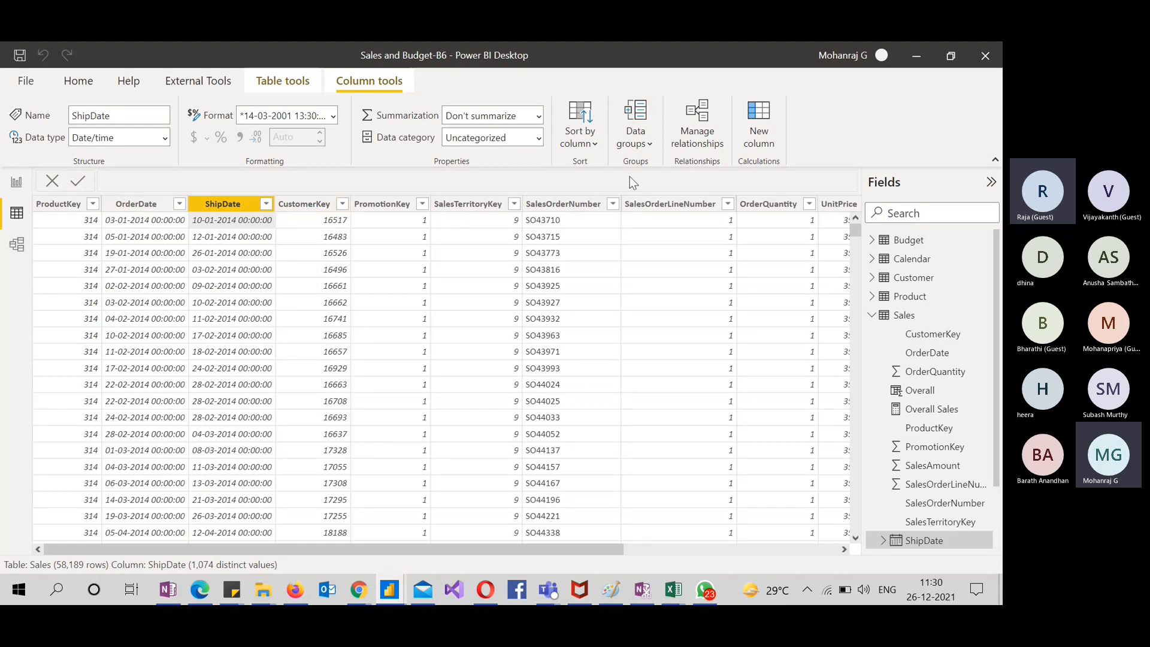
Add a calculated column to the Sales table with the formula Diff = DATEDIFF(Sales[OrderDate],Sales[ShipDate],DAY) and check its rows
{"action": "left_click", "coordinate": [761, 120]}
{"action": "type", "text": "D"}
{"action": "key", "text": "ctrl+a"}
{"action": "key", "text": "BackSpace"}
{"action": "type", "text": "Diff = dated"}
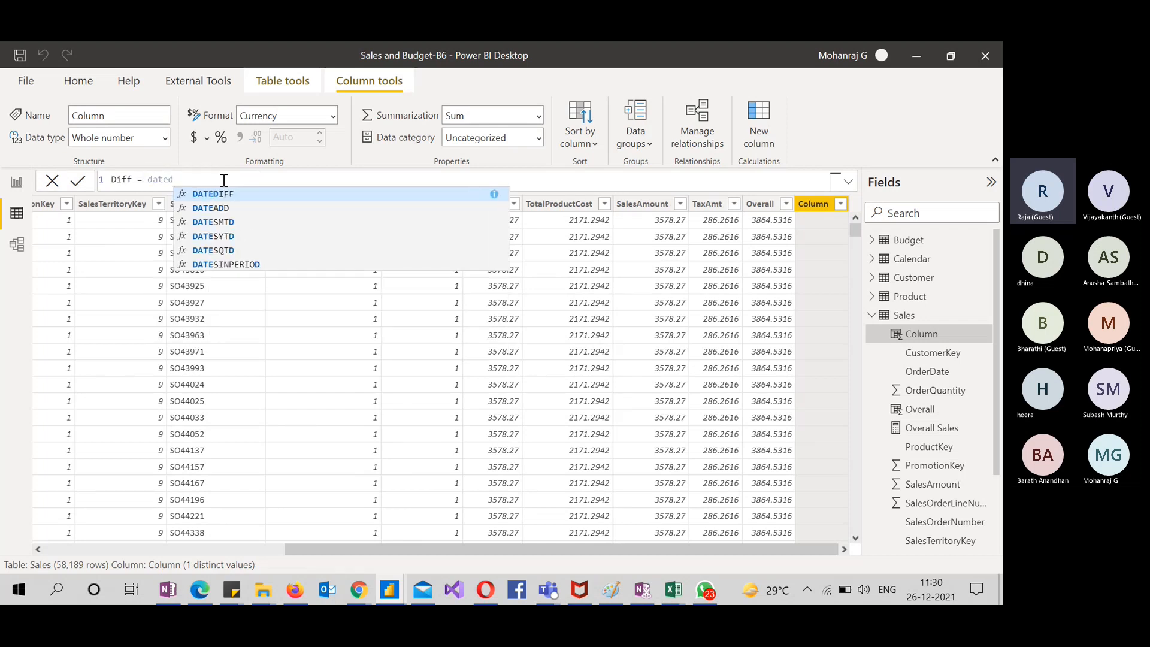
{"action": "key", "text": "Tab"}
{"action": "type", "text": "ord"}
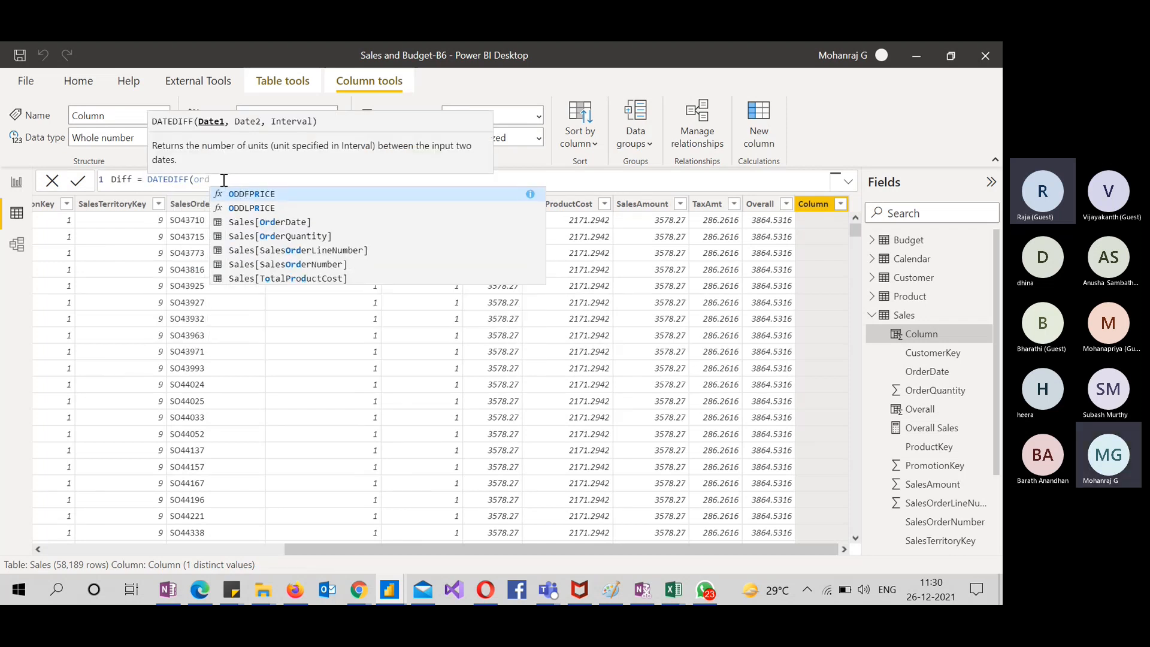
{"action": "key", "text": "Down"}
{"action": "key", "text": "Down"}
{"action": "key", "text": "Tab"}
{"action": "type", "text": ",ship"}
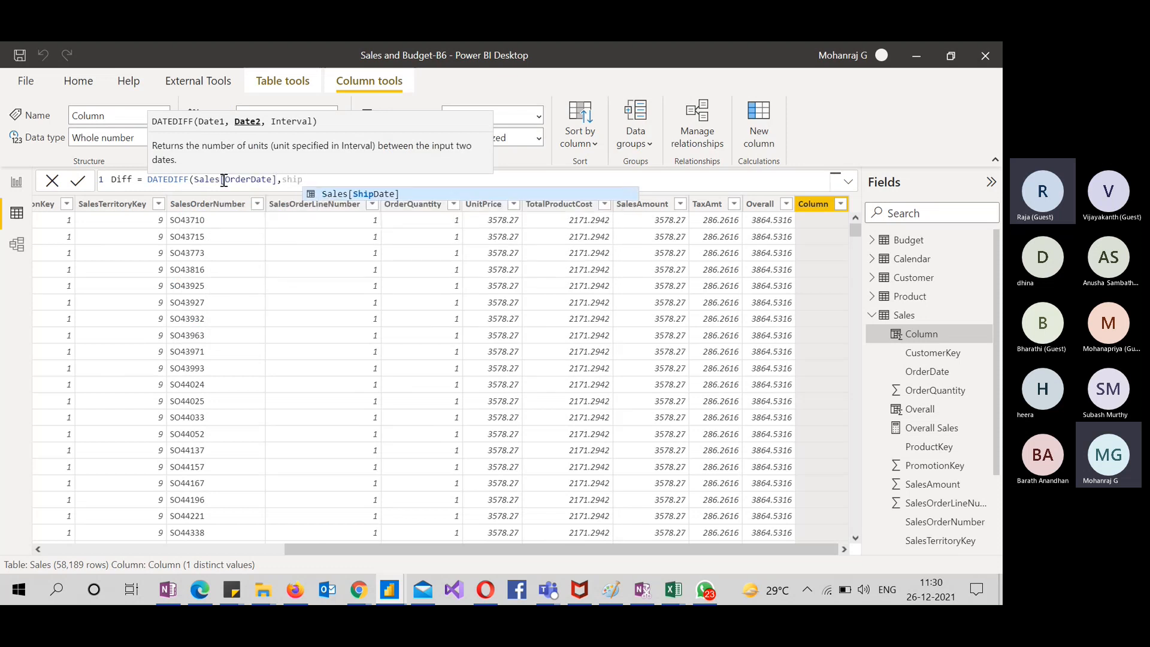
{"action": "key", "text": "Tab"}
{"action": "type", "text": ","}
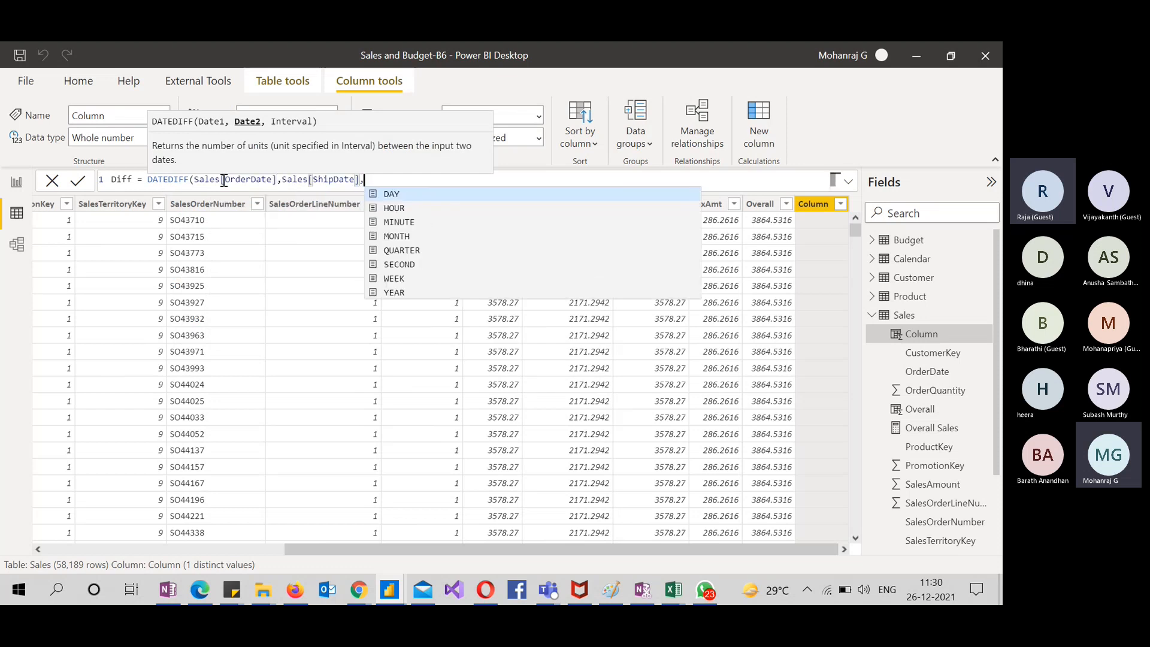
{"action": "left_click", "coordinate": [411, 195]}
{"action": "type", "text": ")"}
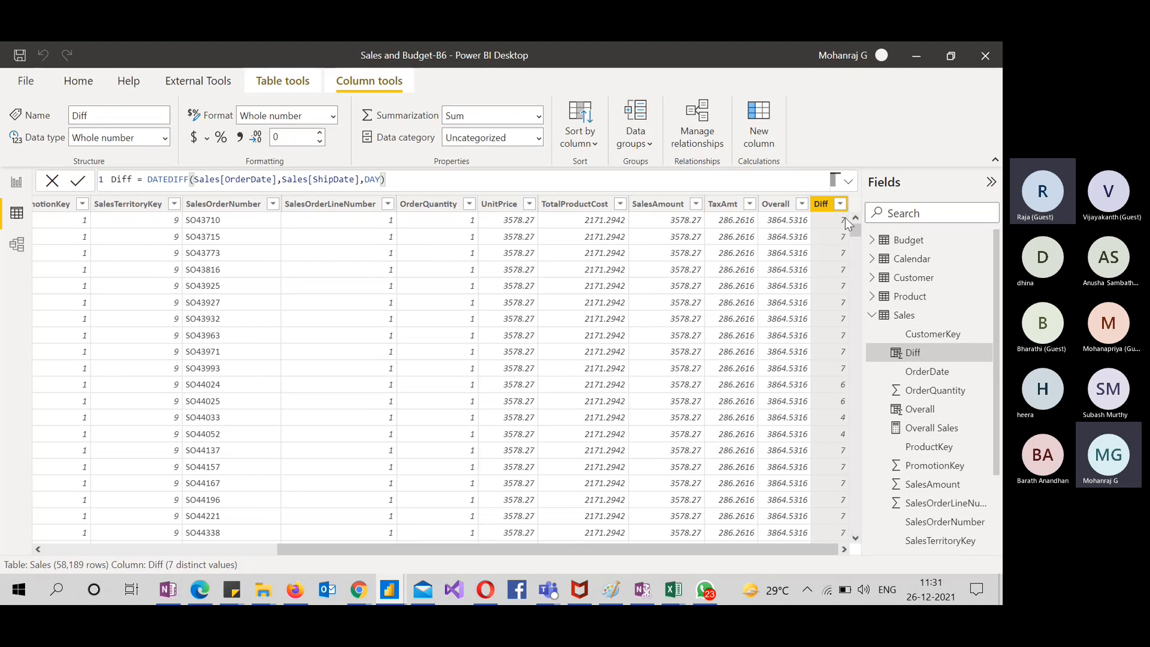
{"action": "scroll", "coordinate": [826, 353], "scroll_direction": "down", "scroll_amount": 3}
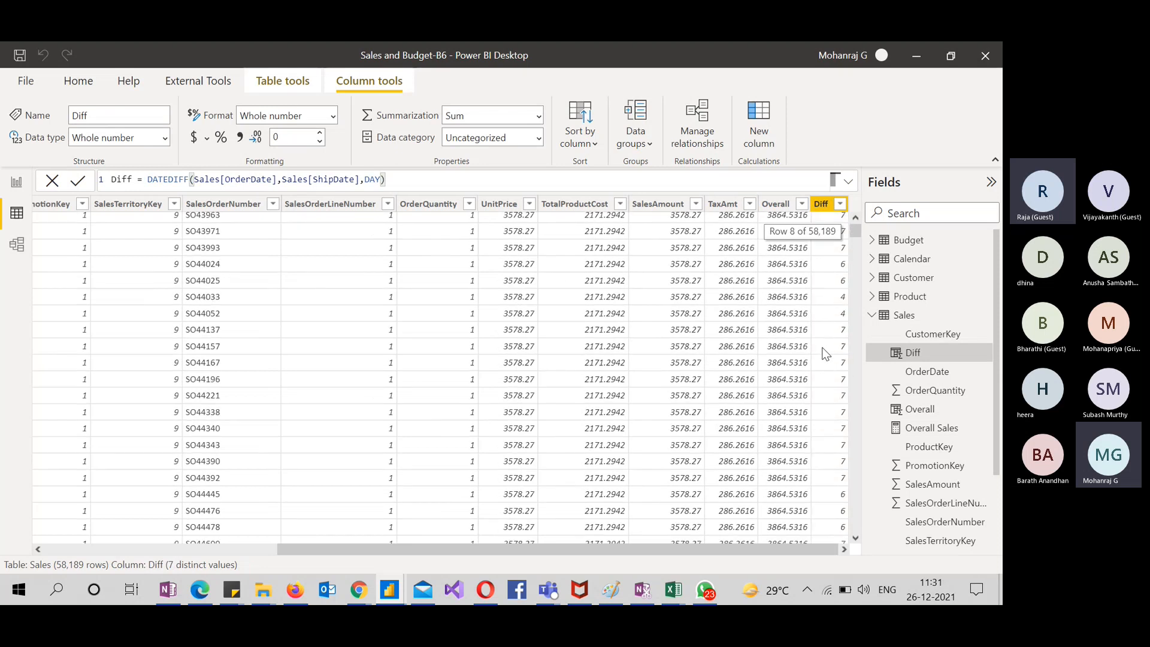
{"action": "scroll", "coordinate": [832, 294], "scroll_direction": "up", "scroll_amount": 3}
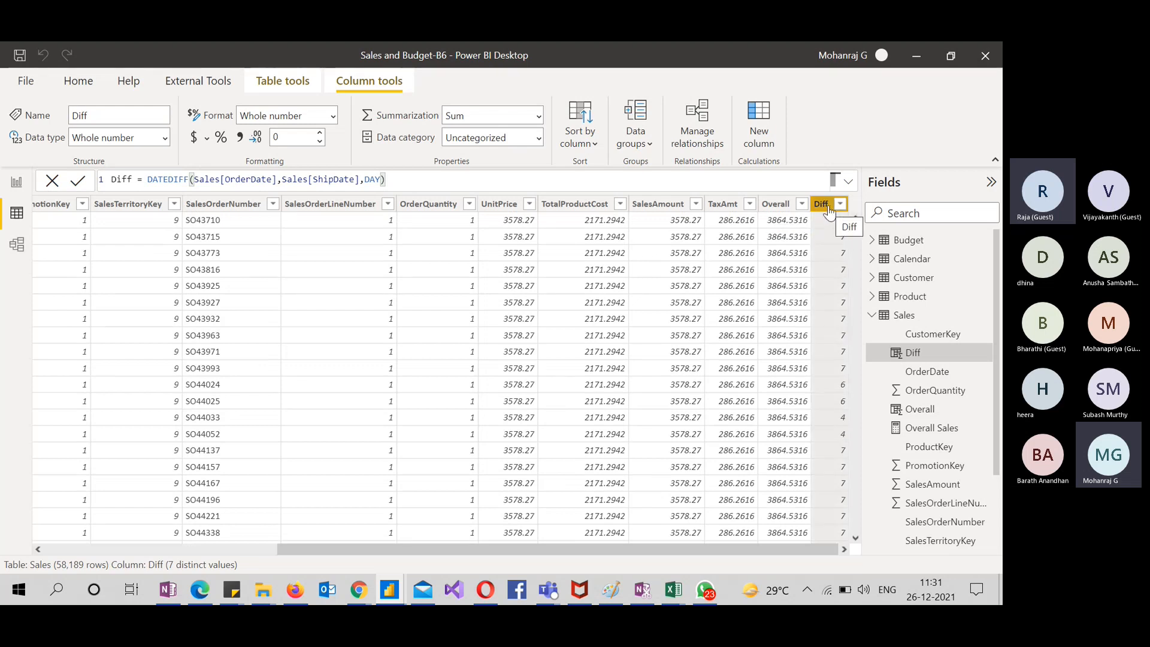
Add a second calculated column to the Sales table with the formula Days = FORMAT(Sales[OrderDate],"DDDD")
{"action": "scroll", "coordinate": [545, 268], "scroll_direction": "left", "scroll_amount": 10}
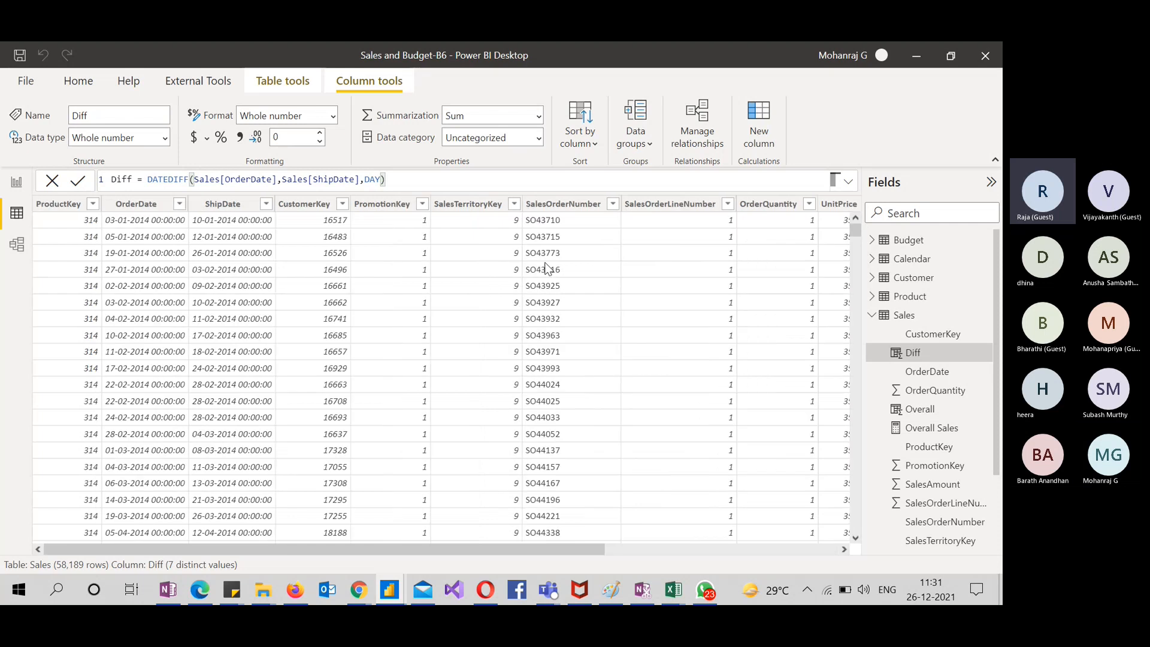
{"action": "left_click", "coordinate": [127, 204]}
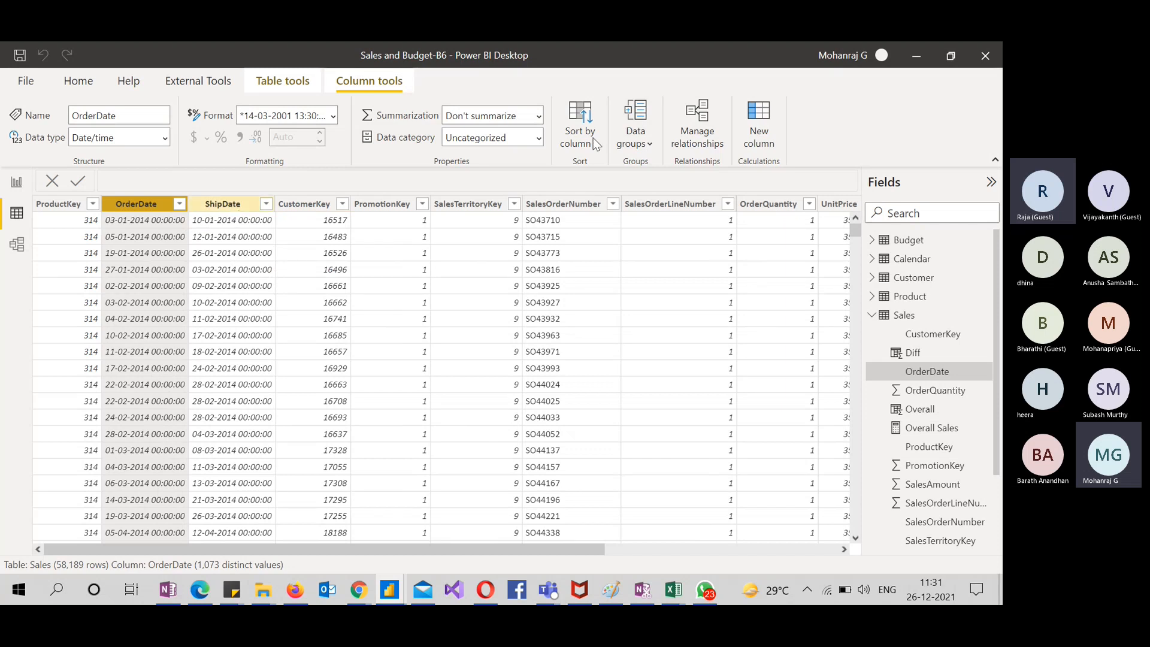
{"action": "left_click", "coordinate": [760, 108]}
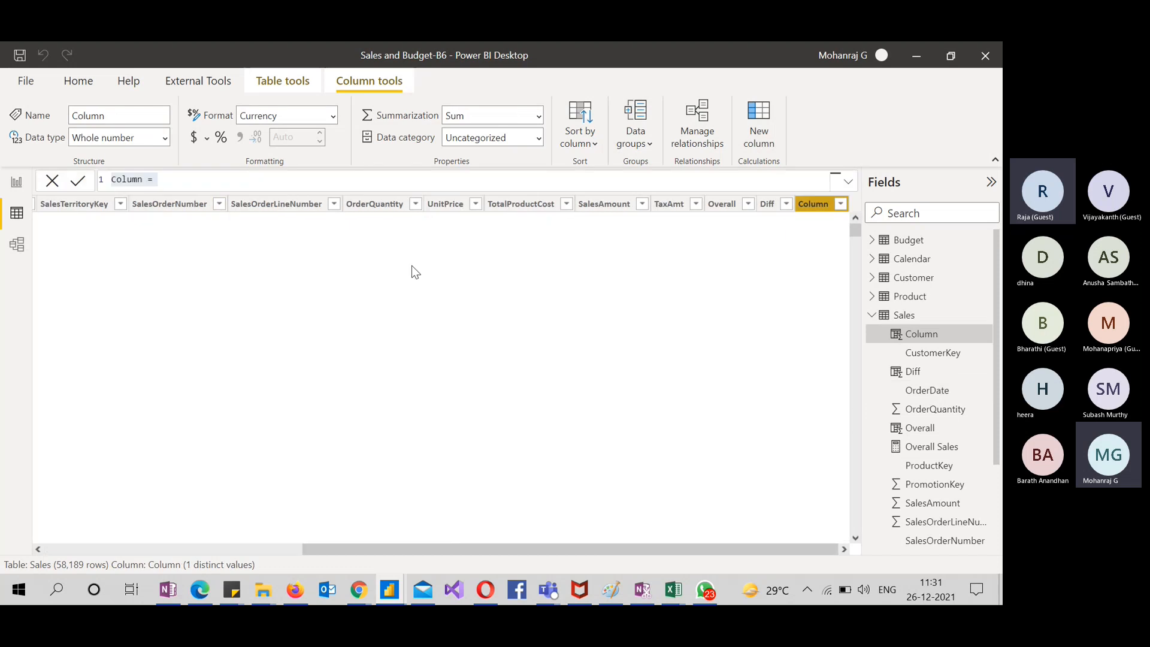
{"action": "type", "text": "Days="}
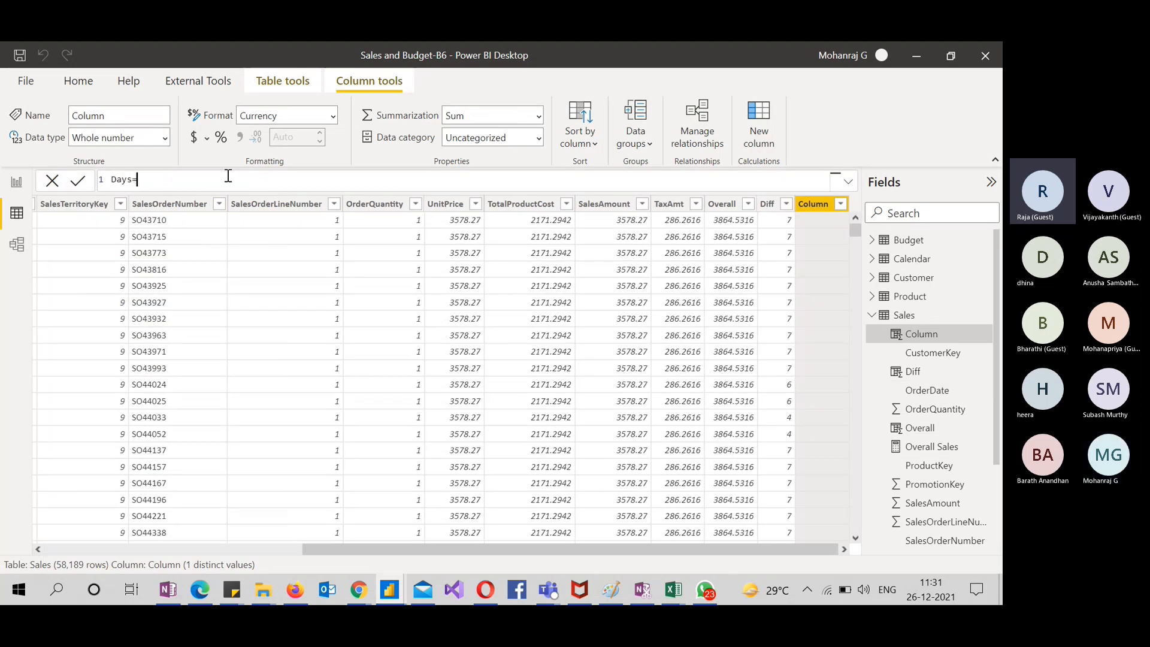
{"action": "type", "text": " fORMAT("}
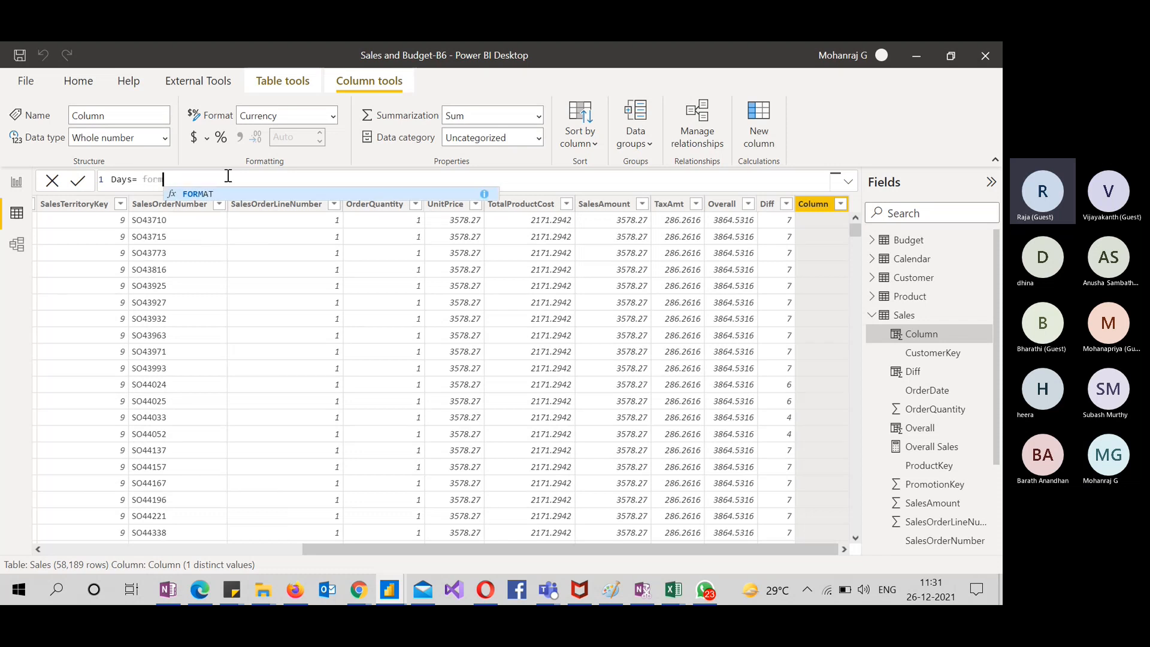
{"action": "type", "text": "orde"}
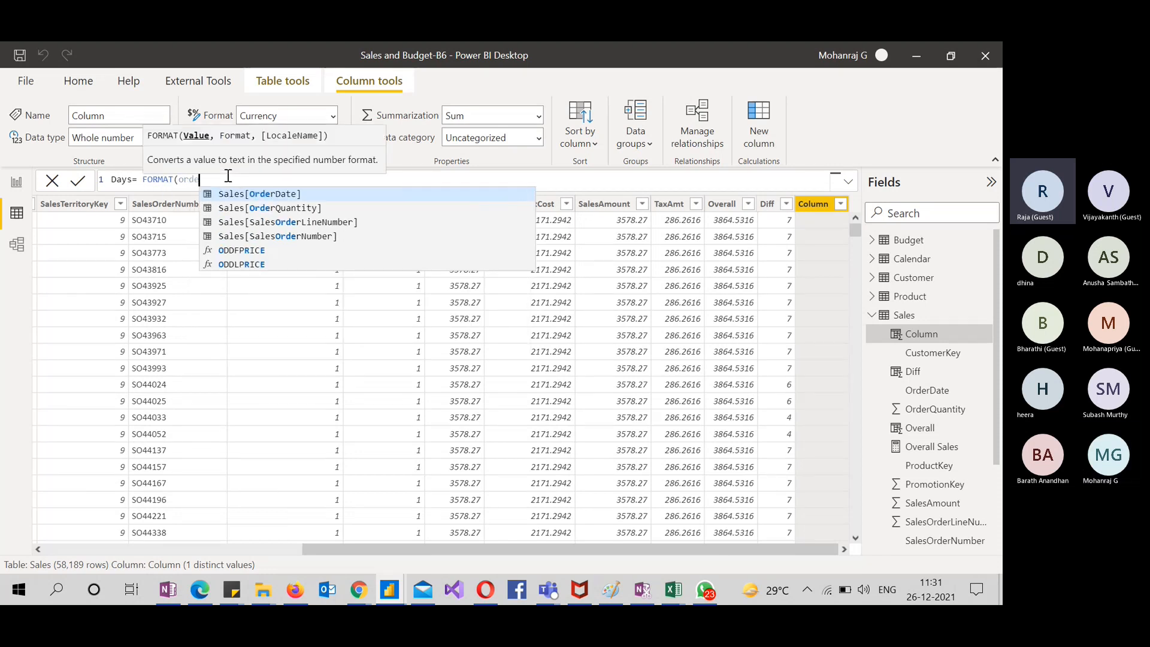
{"action": "key", "text": "Tab"}
{"action": "type", "text": ","}
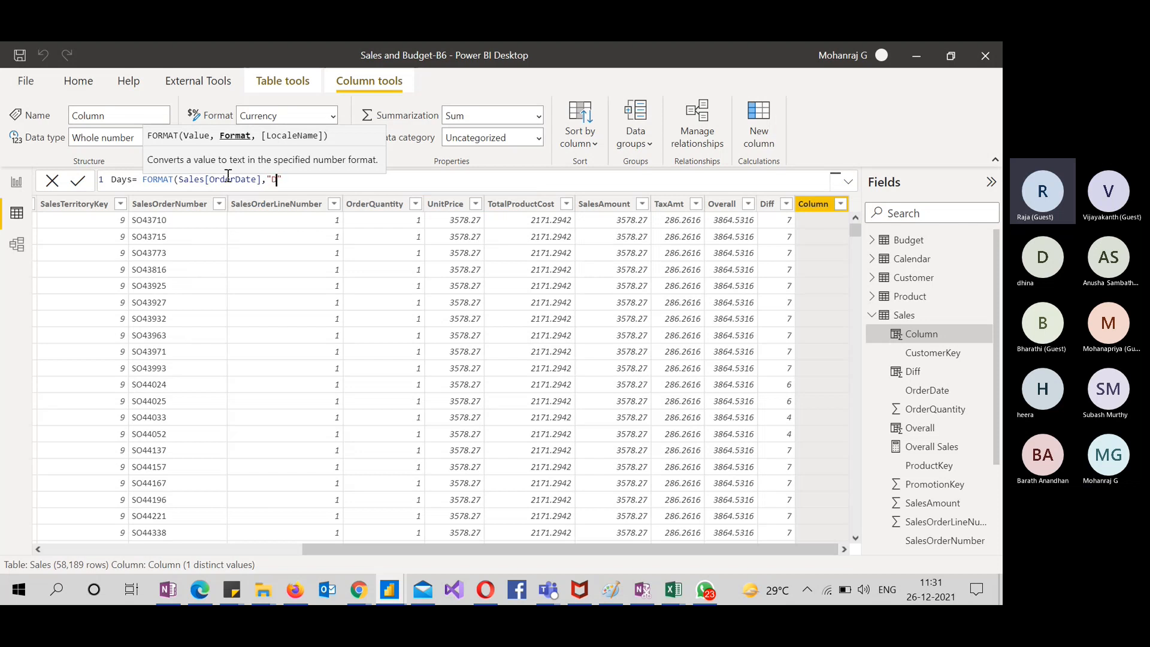
{"action": "type", "text": "\"DDDD\")"}
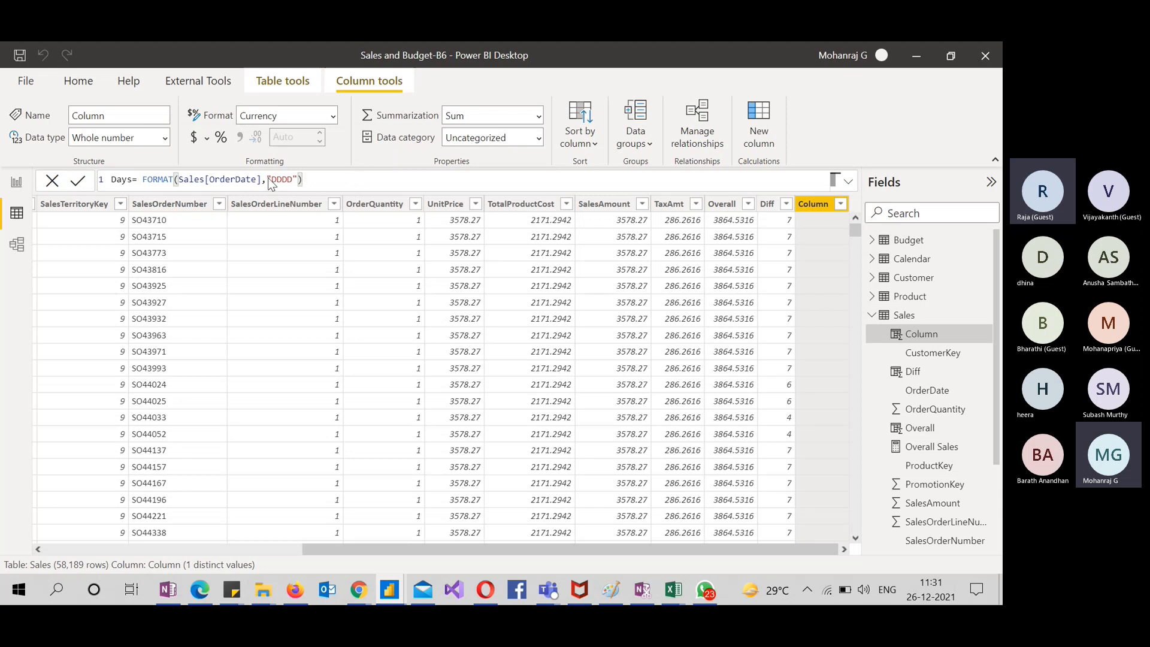
{"action": "key", "text": "Return"}
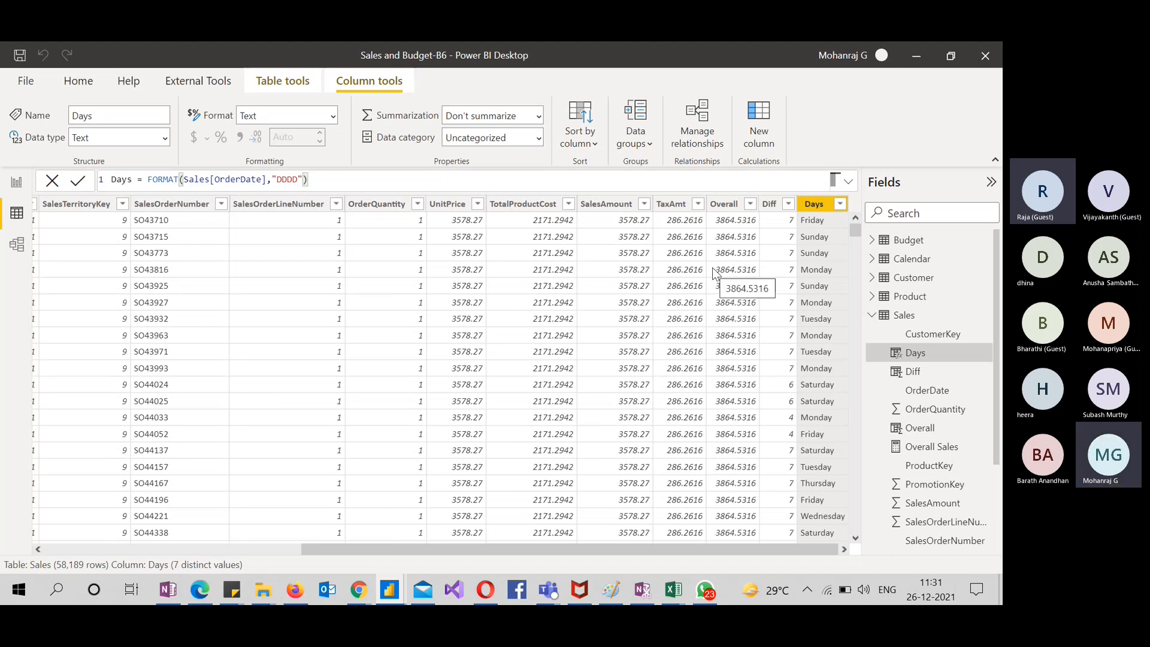
Return to the report view and delete the Overall card from Page 6
{"action": "left_click", "coordinate": [872, 318]}
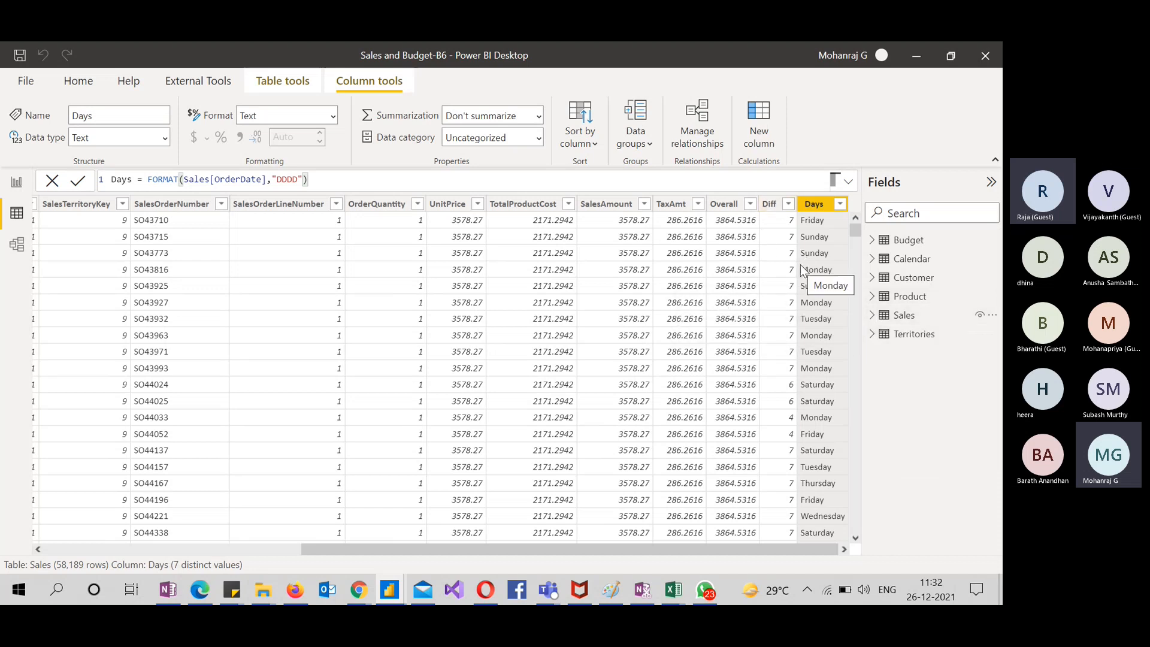
{"action": "left_click", "coordinate": [732, 207]}
{"action": "left_click", "coordinate": [18, 187]}
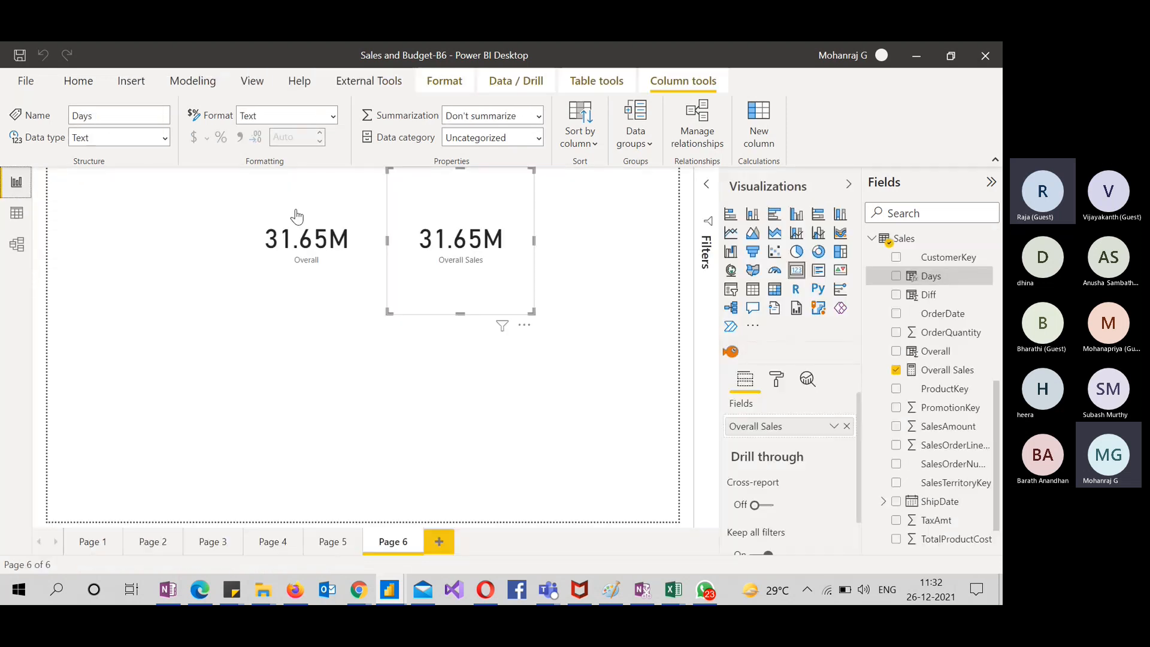
{"action": "left_click", "coordinate": [870, 240]}
{"action": "left_click", "coordinate": [871, 257]}
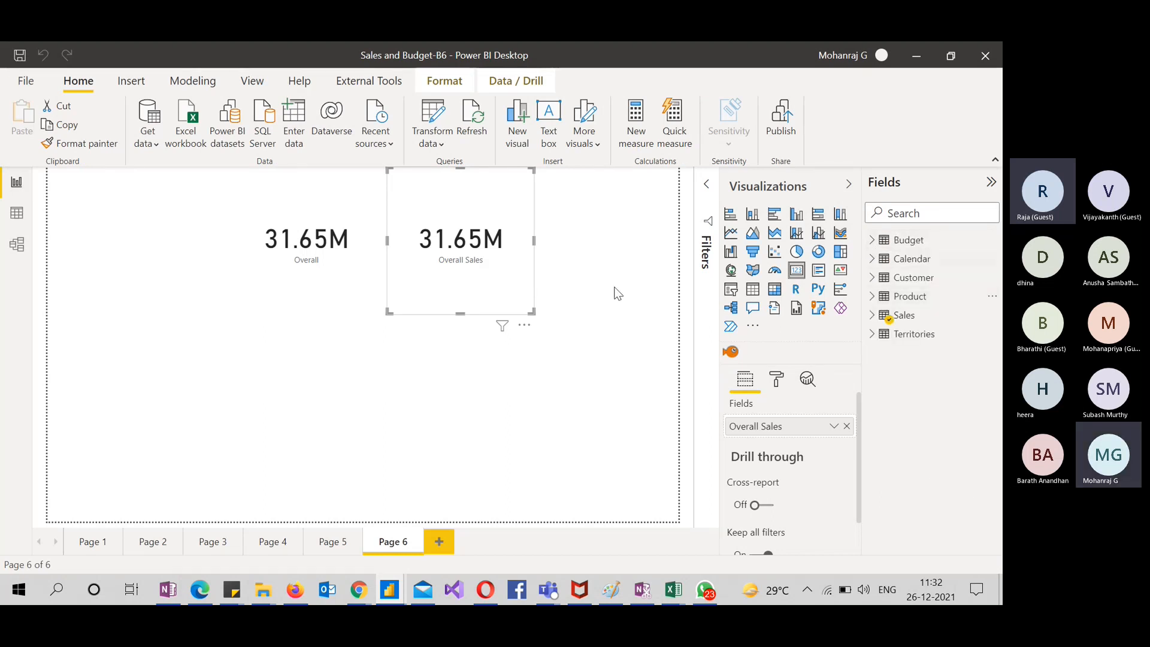
{"action": "left_click", "coordinate": [359, 296]}
{"action": "left_click", "coordinate": [437, 297]}
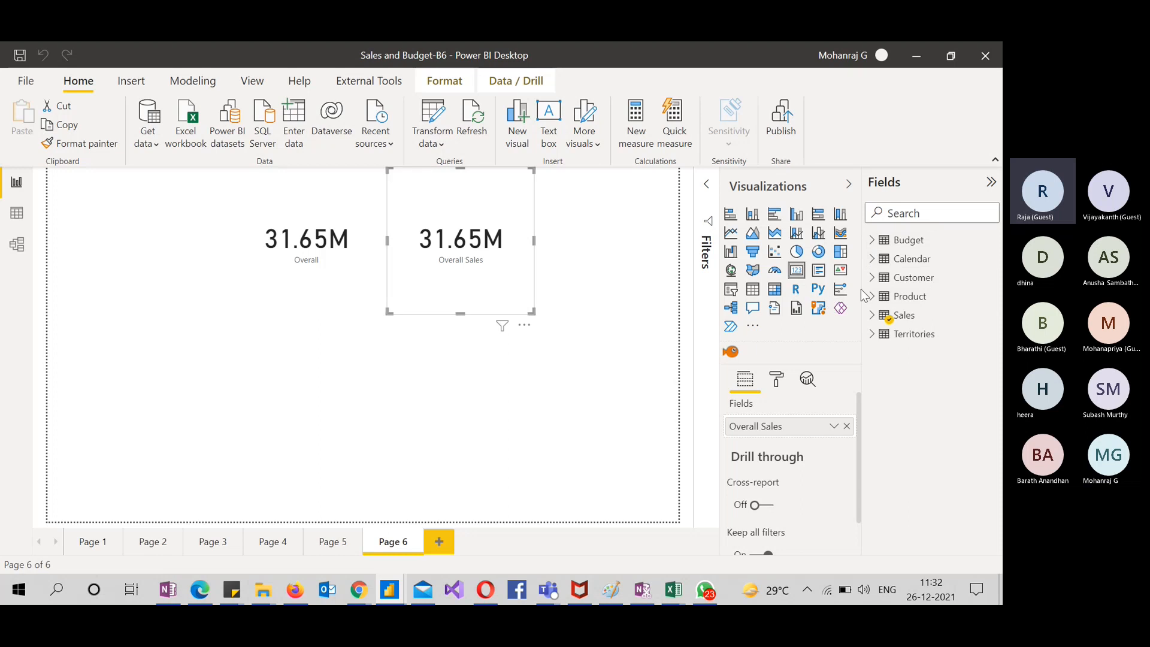
{"action": "left_click", "coordinate": [872, 315]}
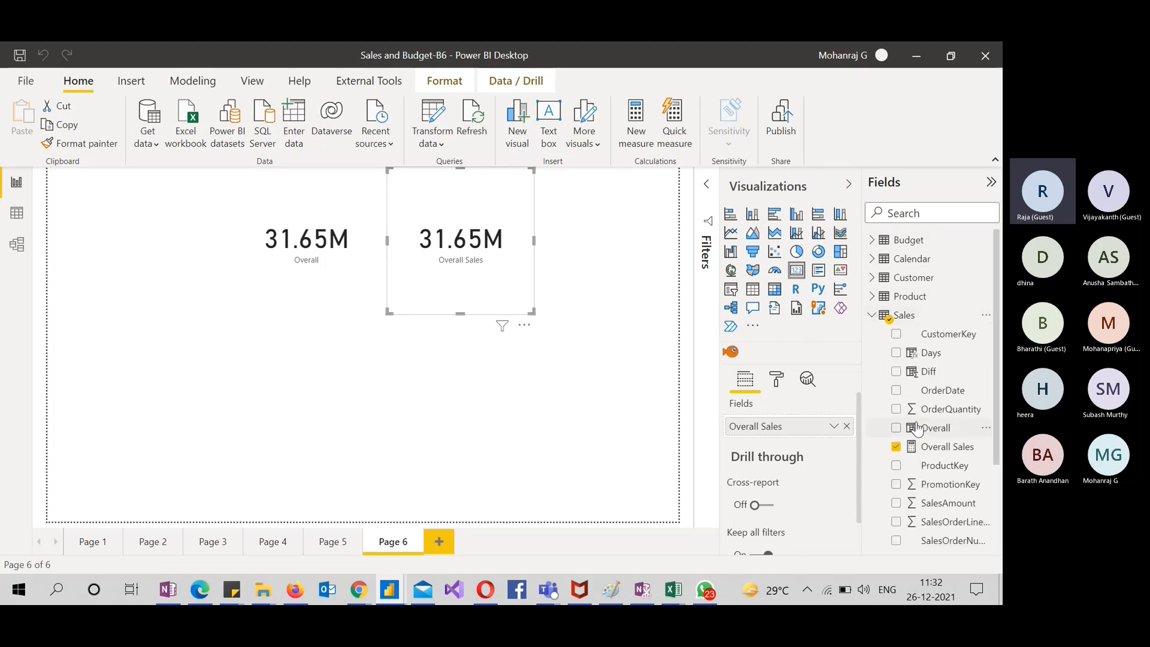
{"action": "scroll", "coordinate": [917, 419], "scroll_direction": "down", "scroll_amount": 1}
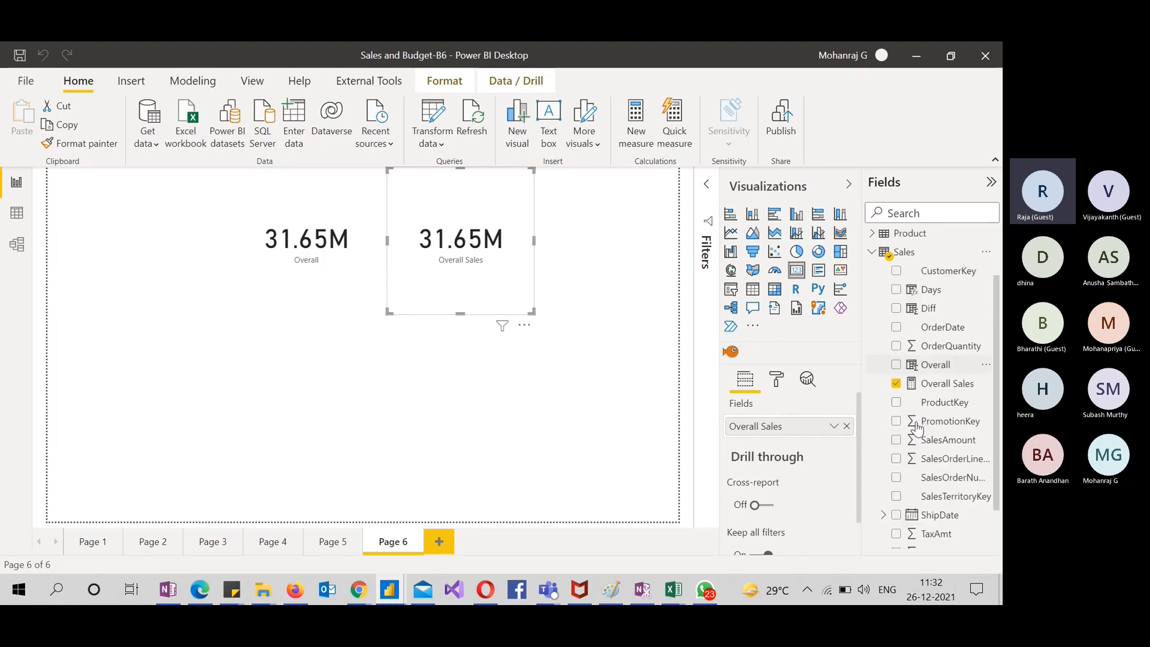
{"action": "left_click", "coordinate": [358, 282]}
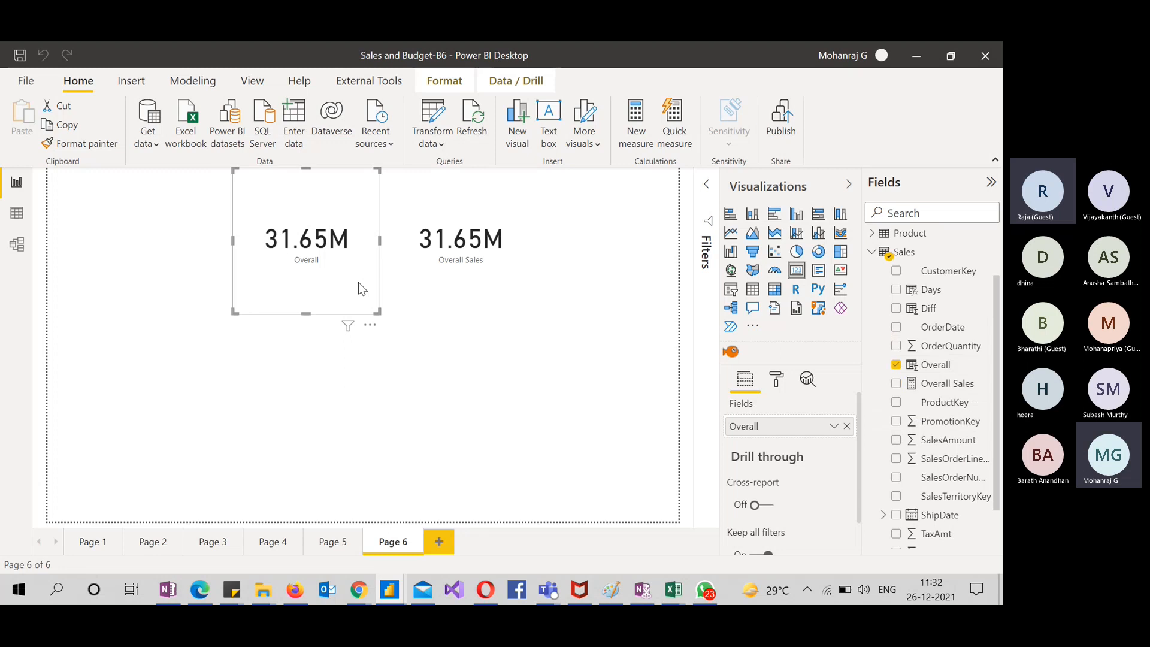
{"action": "key", "text": "Delete"}
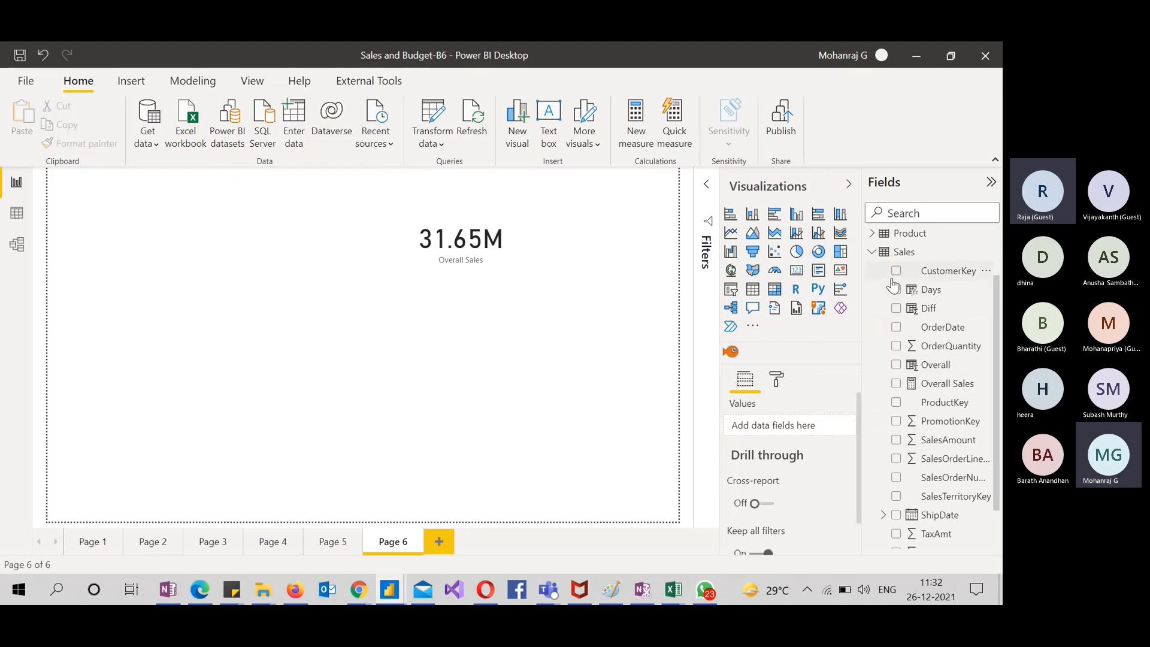
Create a measure in the Budget table with the formula Budget Value = SUM(Budget[Value])
{"action": "scroll", "coordinate": [893, 282], "scroll_direction": "up", "scroll_amount": 1}
{"action": "left_click", "coordinate": [872, 240]}
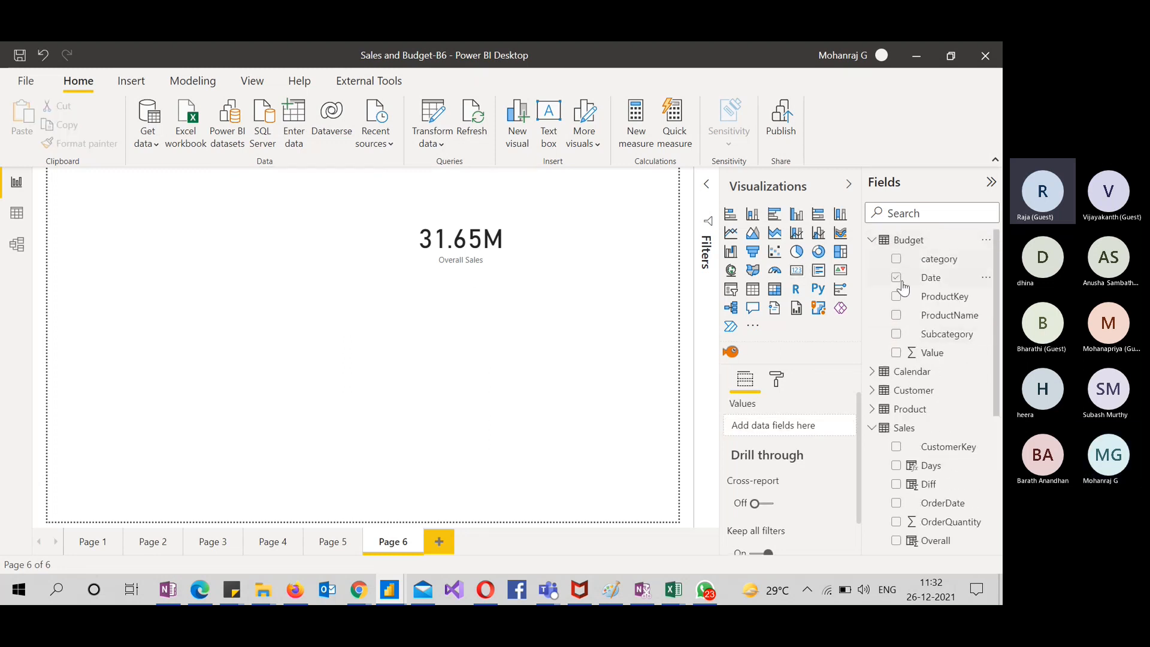
{"action": "scroll", "coordinate": [928, 356], "scroll_direction": "down", "scroll_amount": 3}
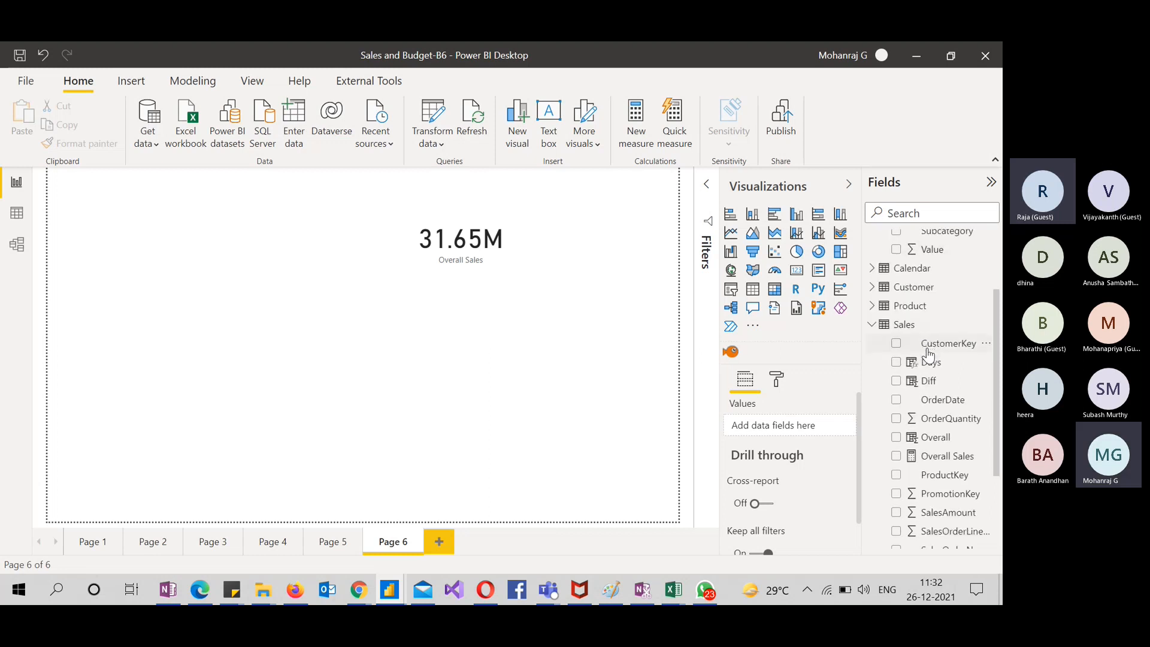
{"action": "scroll", "coordinate": [934, 341], "scroll_direction": "up", "scroll_amount": 3}
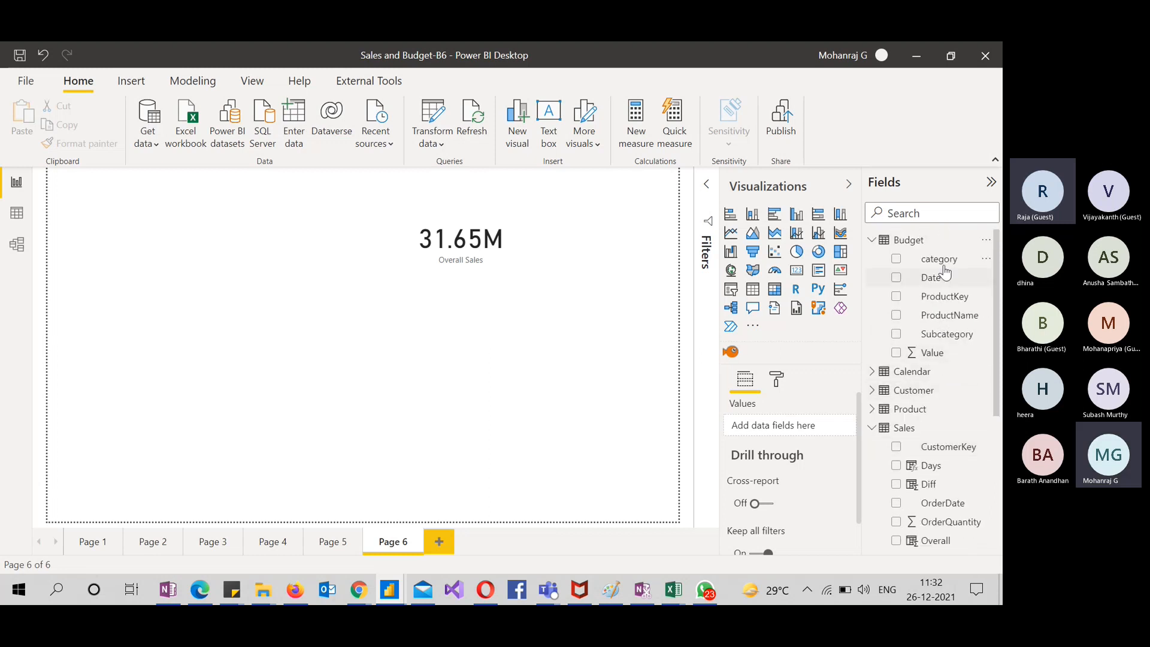
{"action": "left_click", "coordinate": [924, 243]}
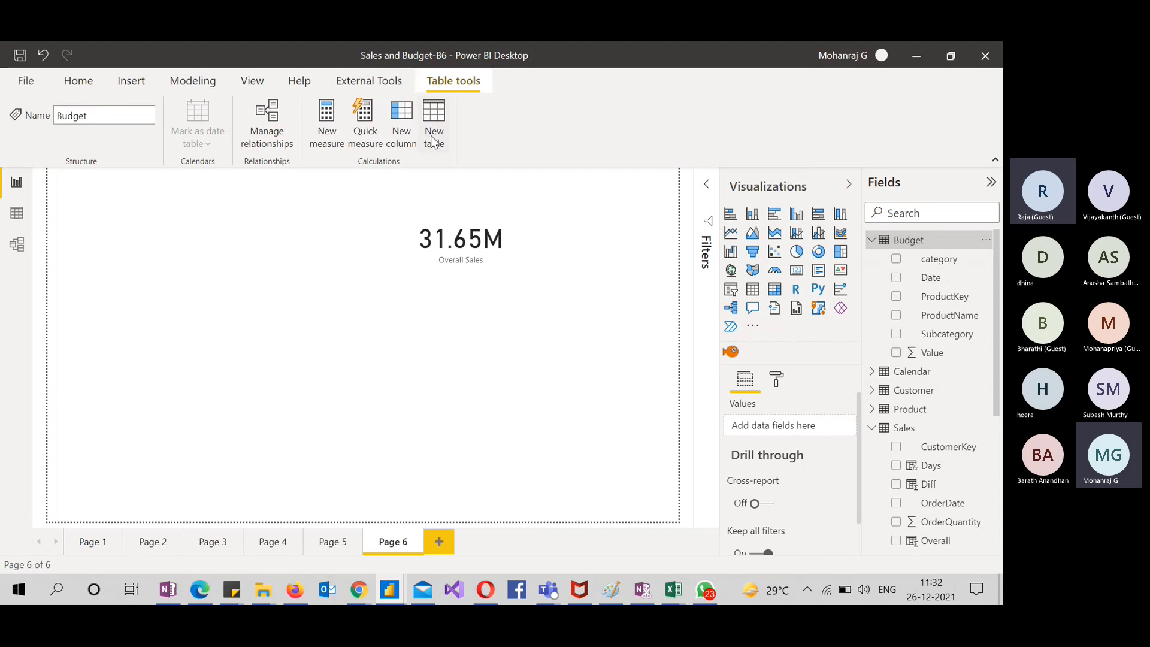
{"action": "left_click", "coordinate": [328, 120]}
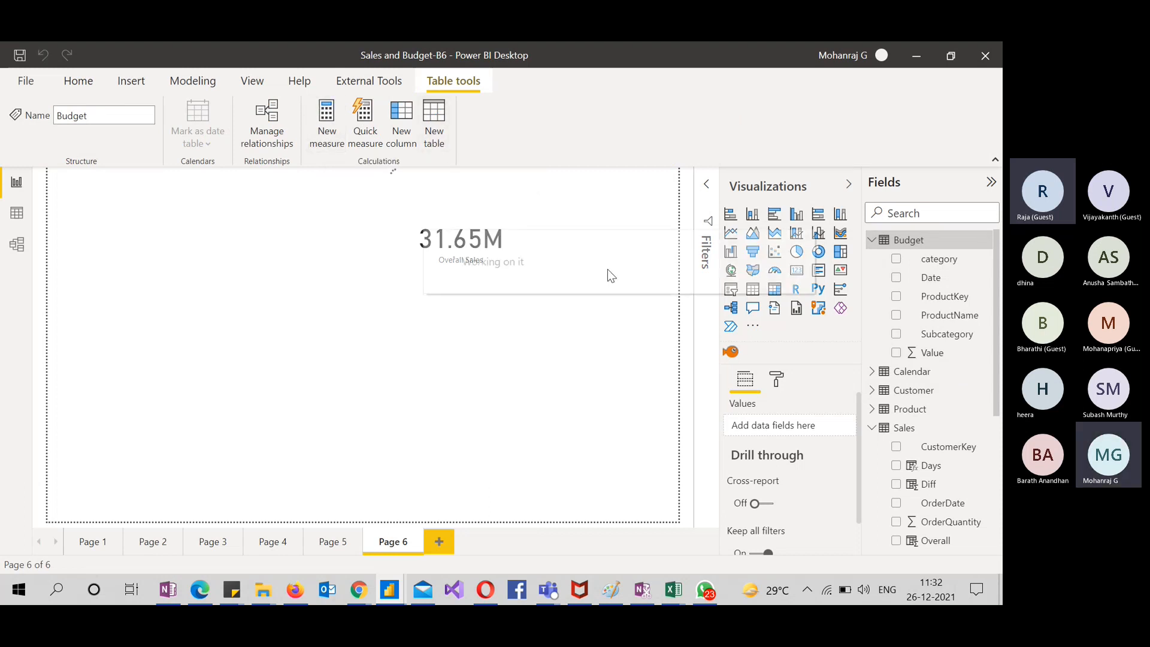
{"action": "type", "text": "Sum of Value"}
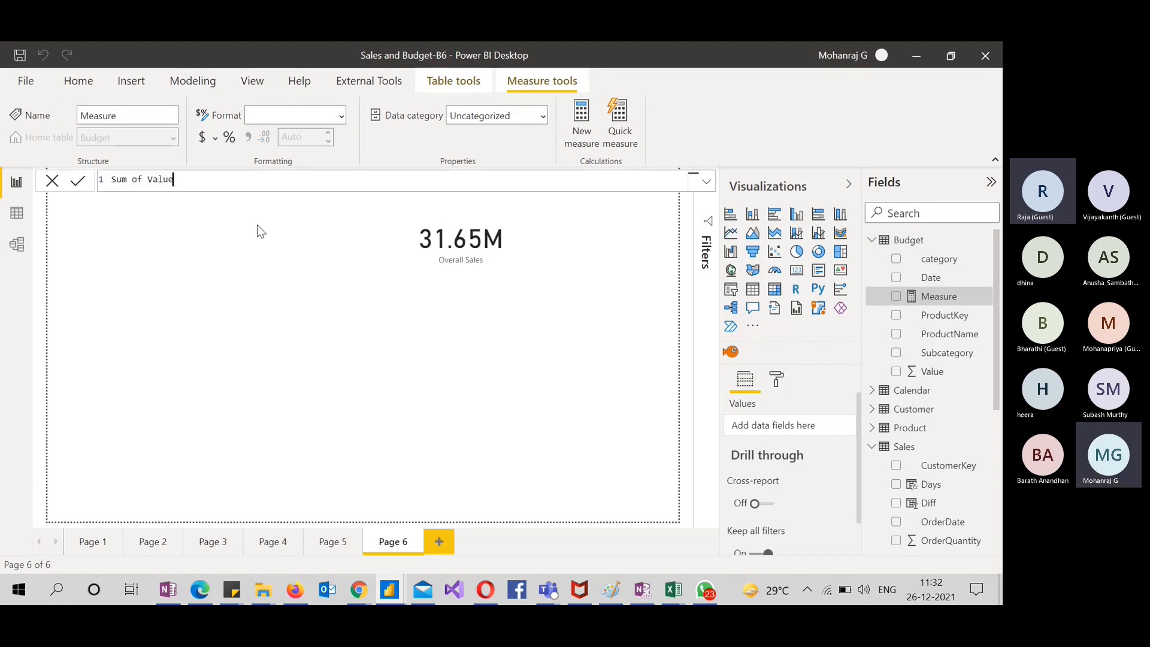
{"action": "key", "text": "ctrl+a"}
{"action": "type", "text": "Budg"}
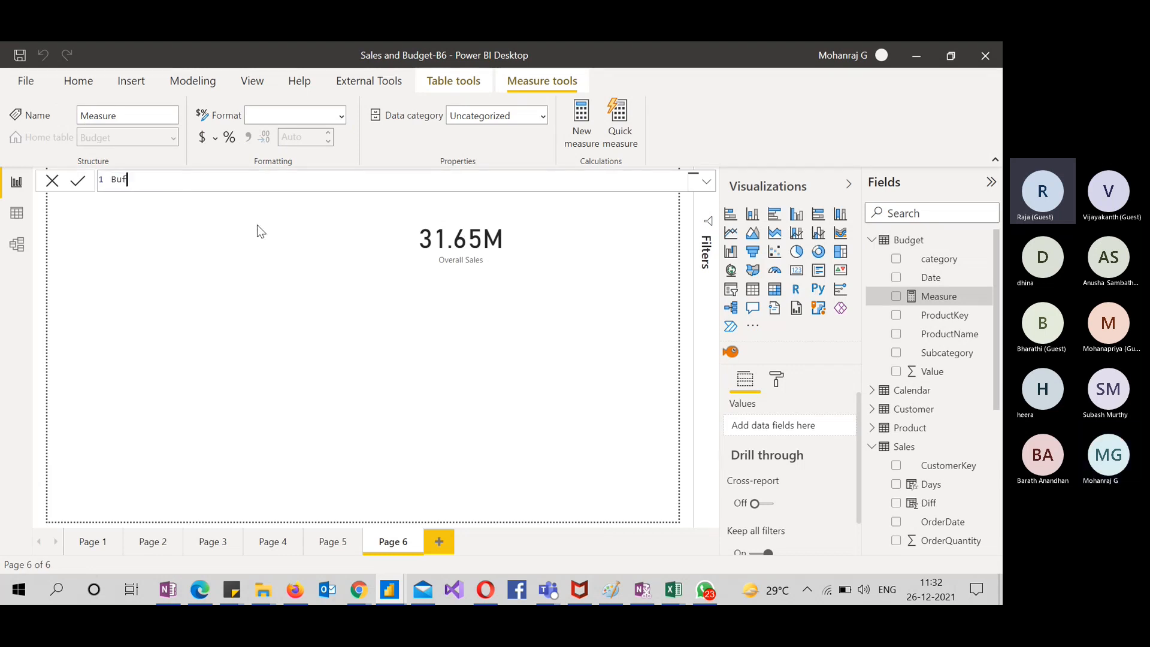
{"action": "type", "text": "et Value = SUM(valu"}
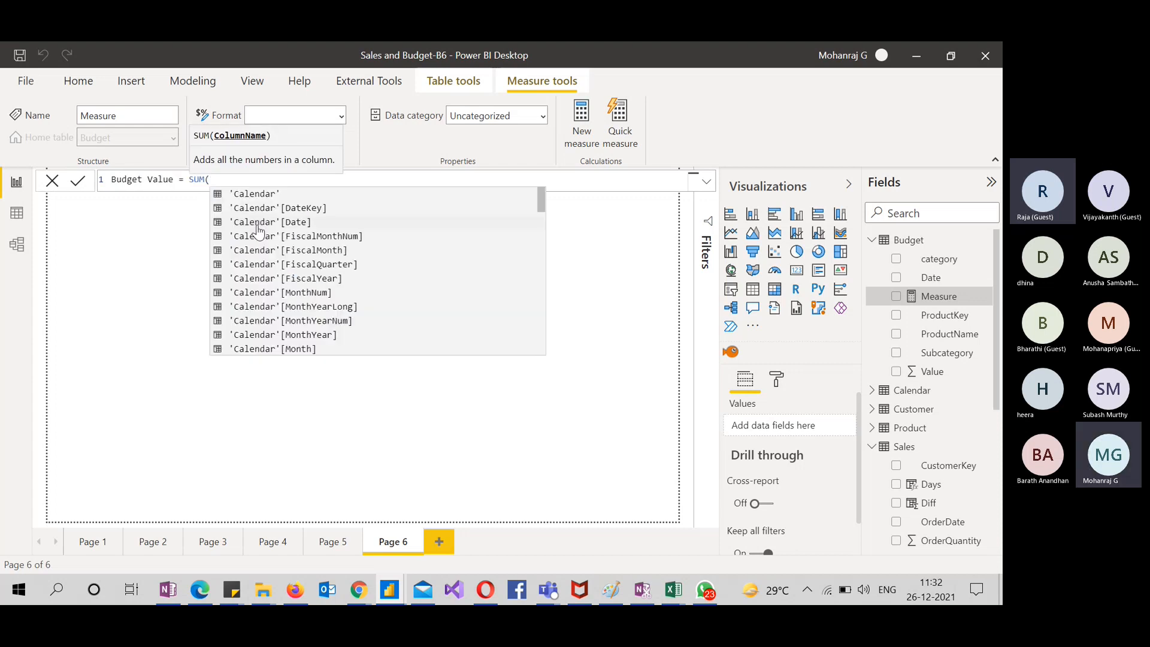
{"action": "key", "text": "Tab"}
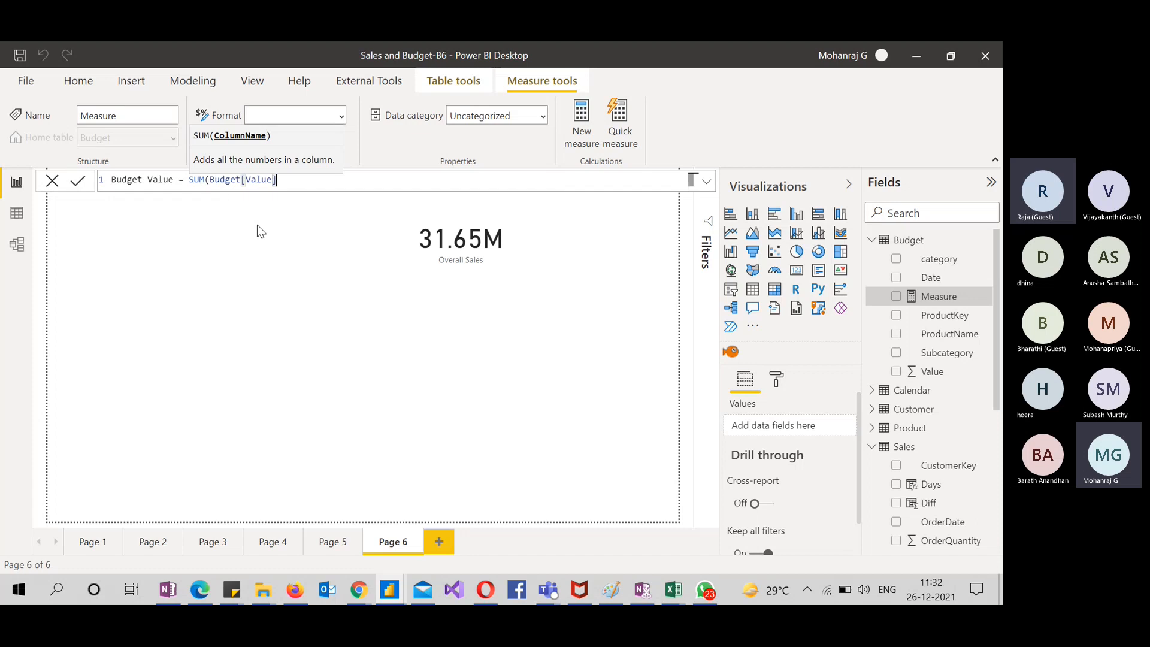
{"action": "type", "text": ")"}
{"action": "key", "text": "Return"}
Show the Budget Value measure as a card beside the Overall Sales card on Page 6
{"action": "left_click_drag", "start_coordinate": [938, 259], "coordinate": [299, 279]}
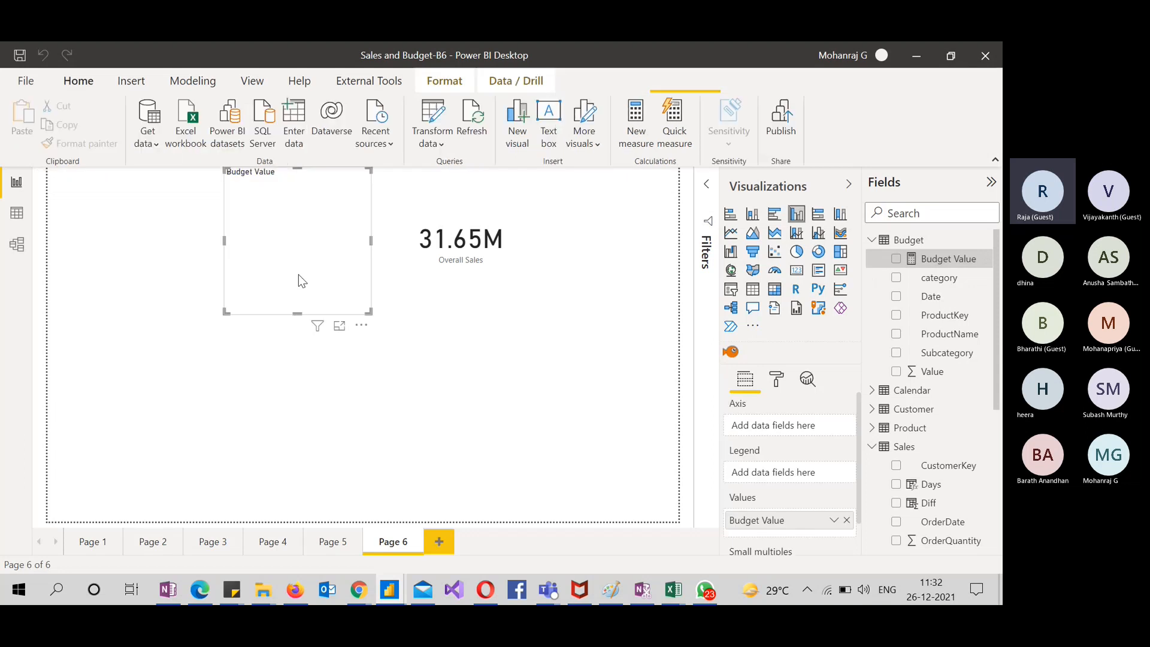
{"action": "left_click", "coordinate": [796, 271]}
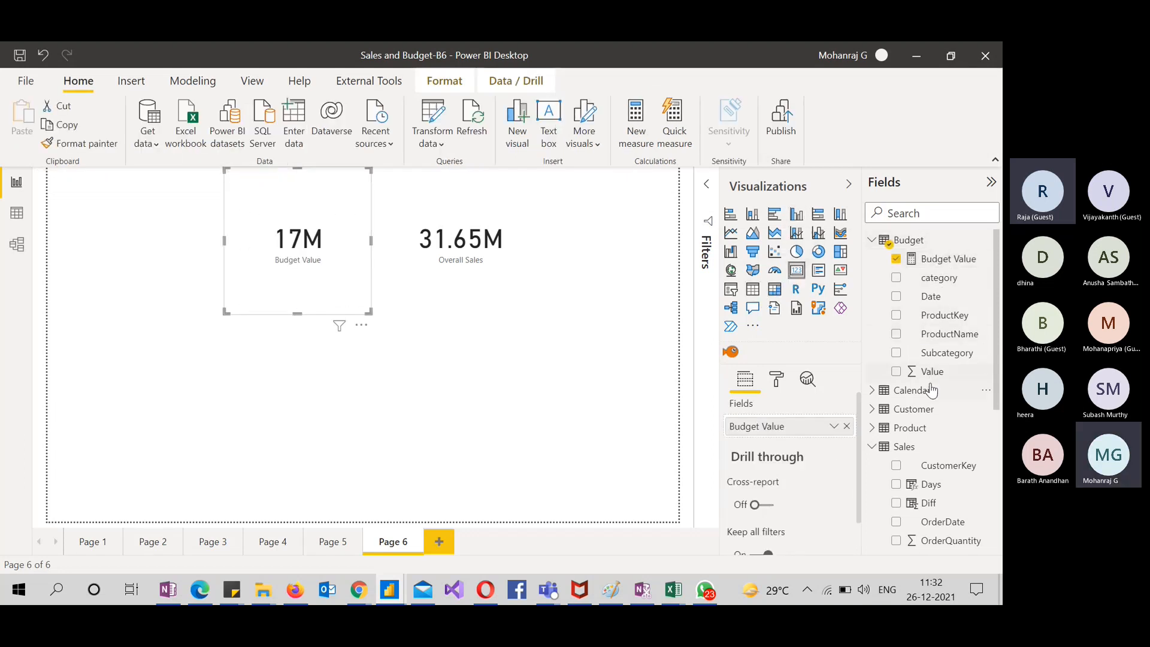
Show the Budget table's Value field as a small card below the Overall Sales card on Page 6
{"action": "left_click", "coordinate": [558, 320]}
{"action": "left_click_drag", "start_coordinate": [928, 379], "coordinate": [539, 347]}
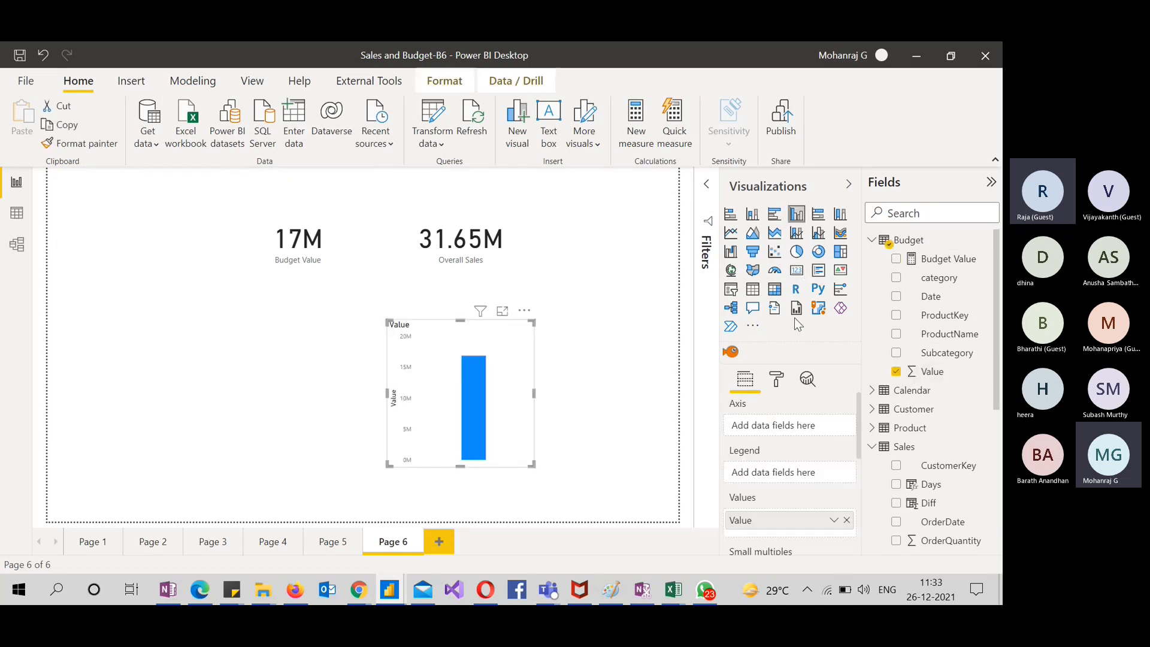
{"action": "left_click", "coordinate": [796, 270]}
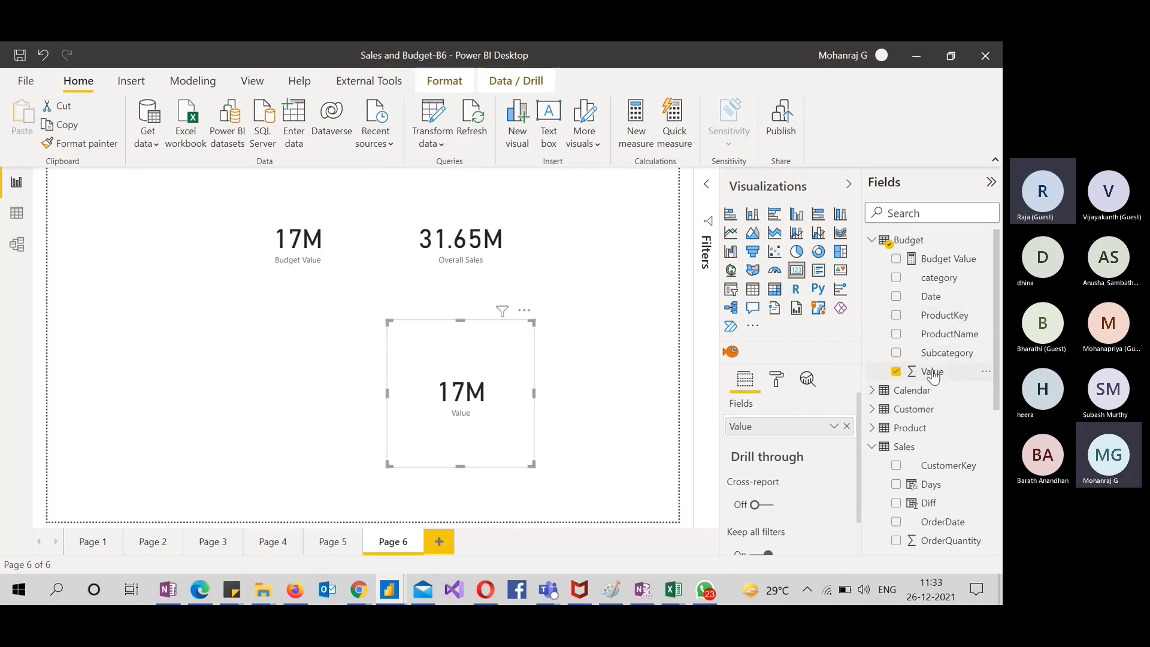
{"action": "left_click_drag", "start_coordinate": [530, 324], "coordinate": [557, 307]}
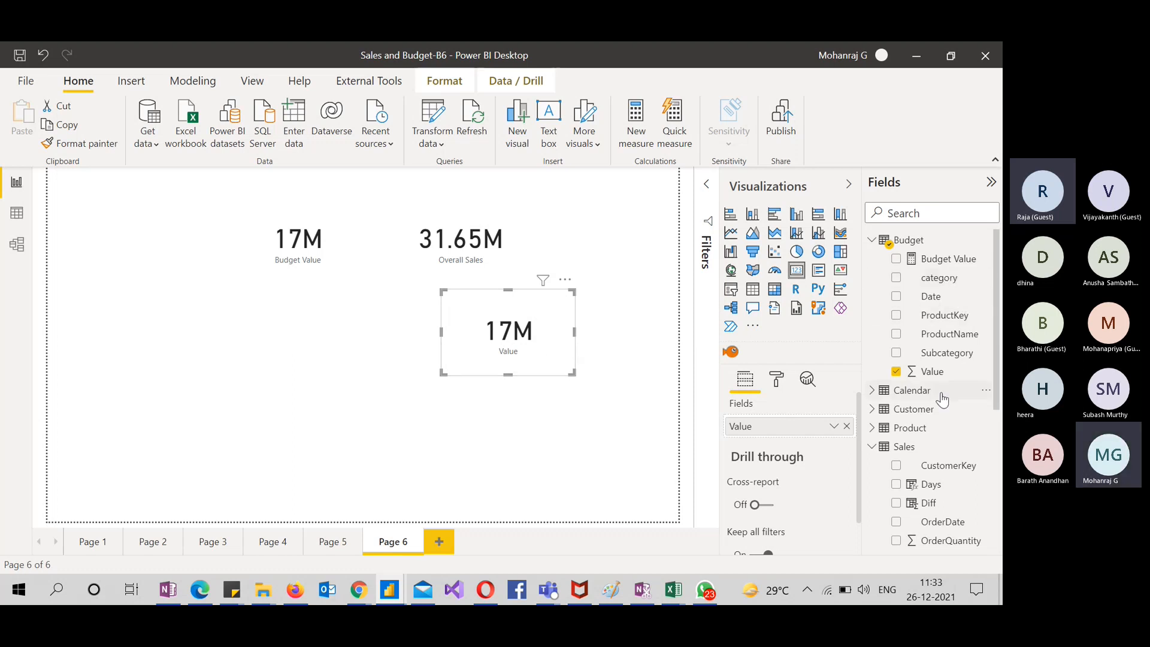
Review the formula behind the Budget Value measure in the Budget table
{"action": "left_click", "coordinate": [325, 235]}
{"action": "left_click", "coordinate": [930, 260]}
{"action": "left_click_drag", "start_coordinate": [306, 175], "coordinate": [93, 183]}
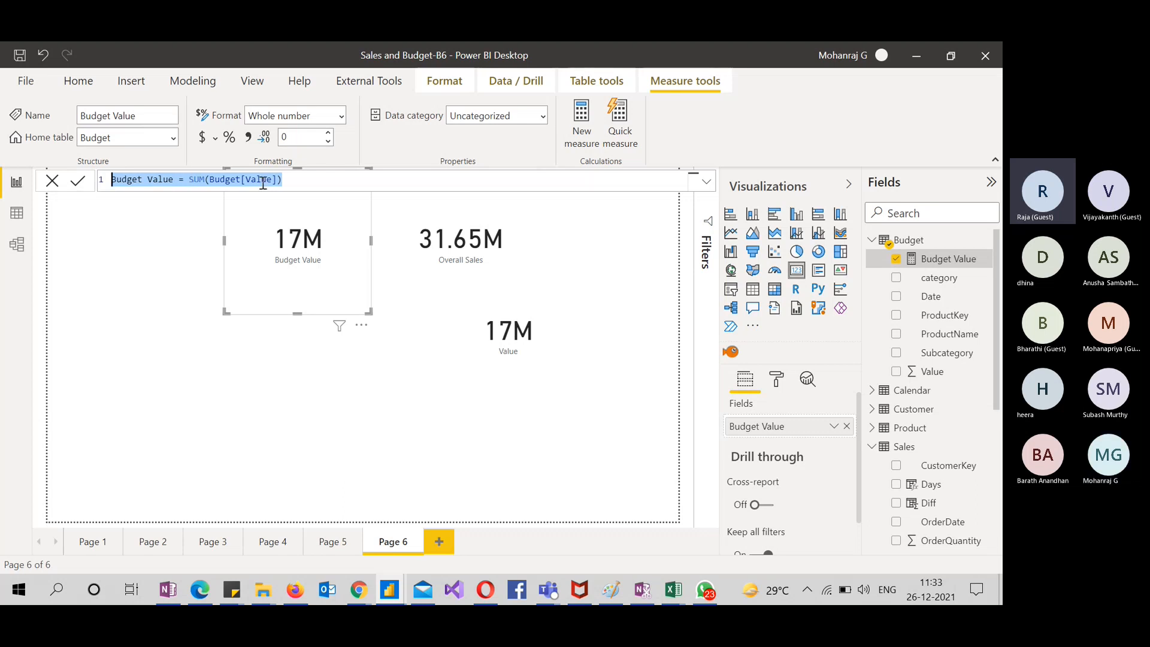
{"action": "left_click", "coordinate": [291, 183]}
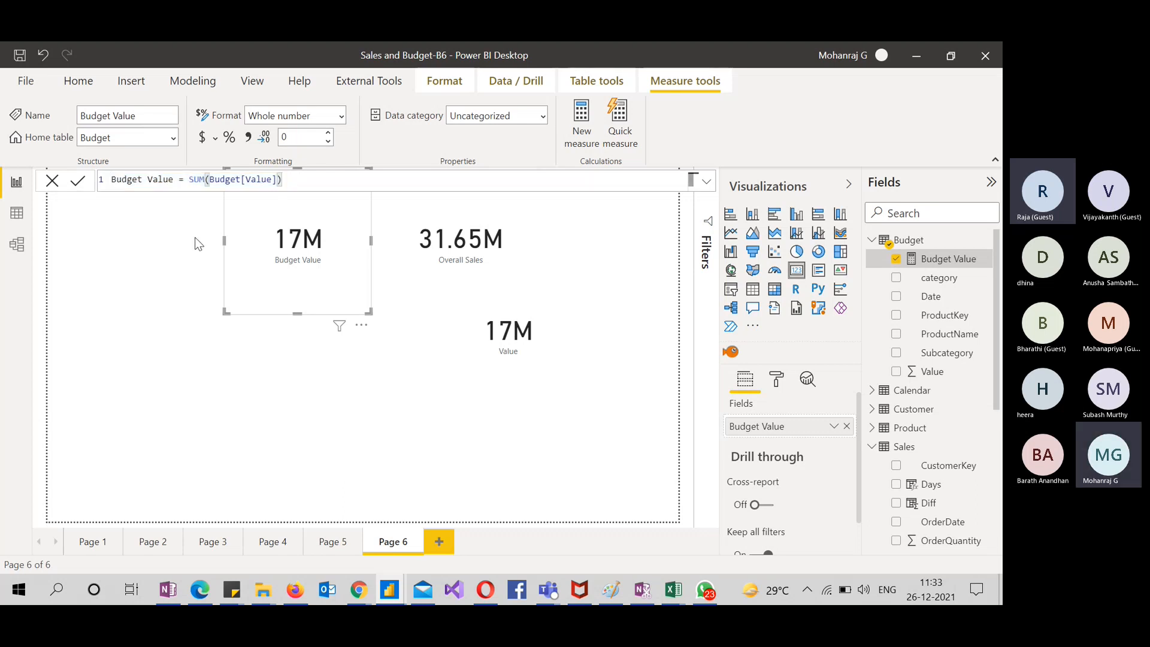
{"action": "left_click_drag", "start_coordinate": [306, 182], "coordinate": [95, 198]}
{"action": "left_click_drag", "start_coordinate": [310, 174], "coordinate": [112, 183]}
{"action": "scroll", "coordinate": [952, 292], "scroll_direction": "down", "scroll_amount": 3}
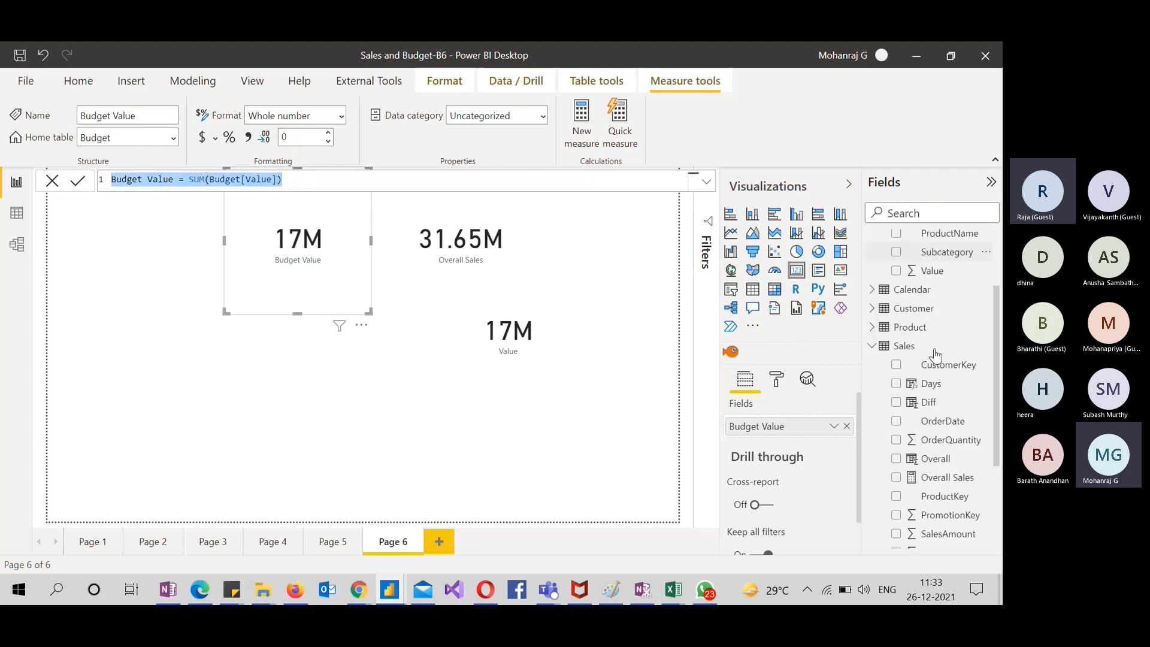
Review the formula behind the Overall Sales measure in the Sales table
{"action": "left_click", "coordinate": [906, 293]}
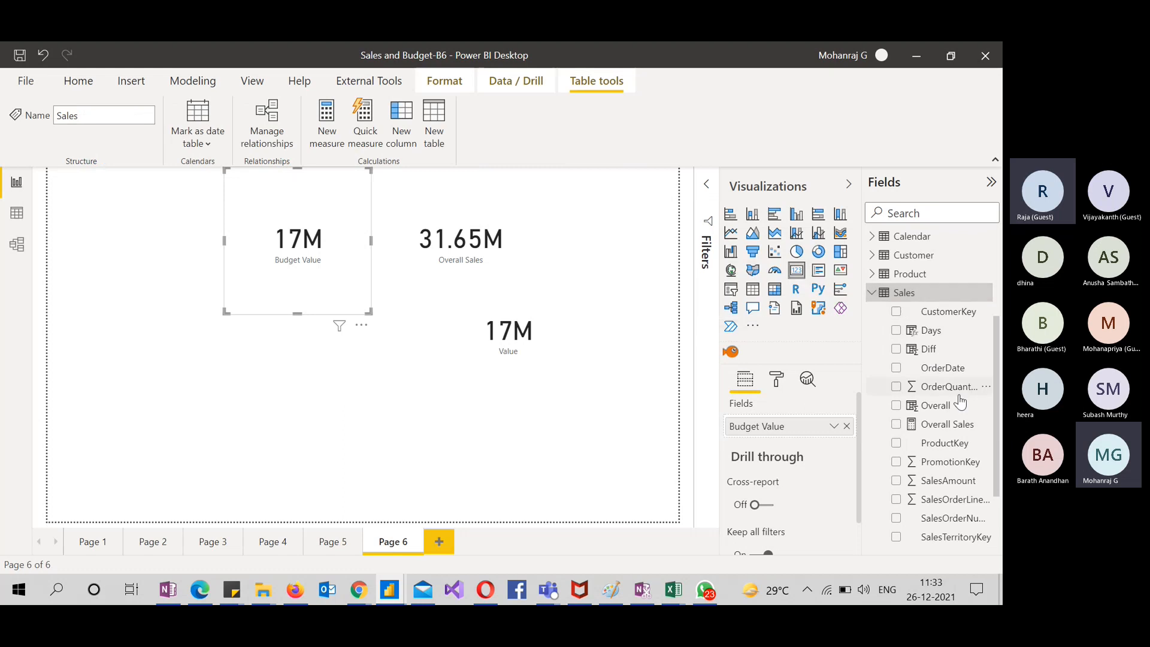
{"action": "left_click", "coordinate": [950, 426]}
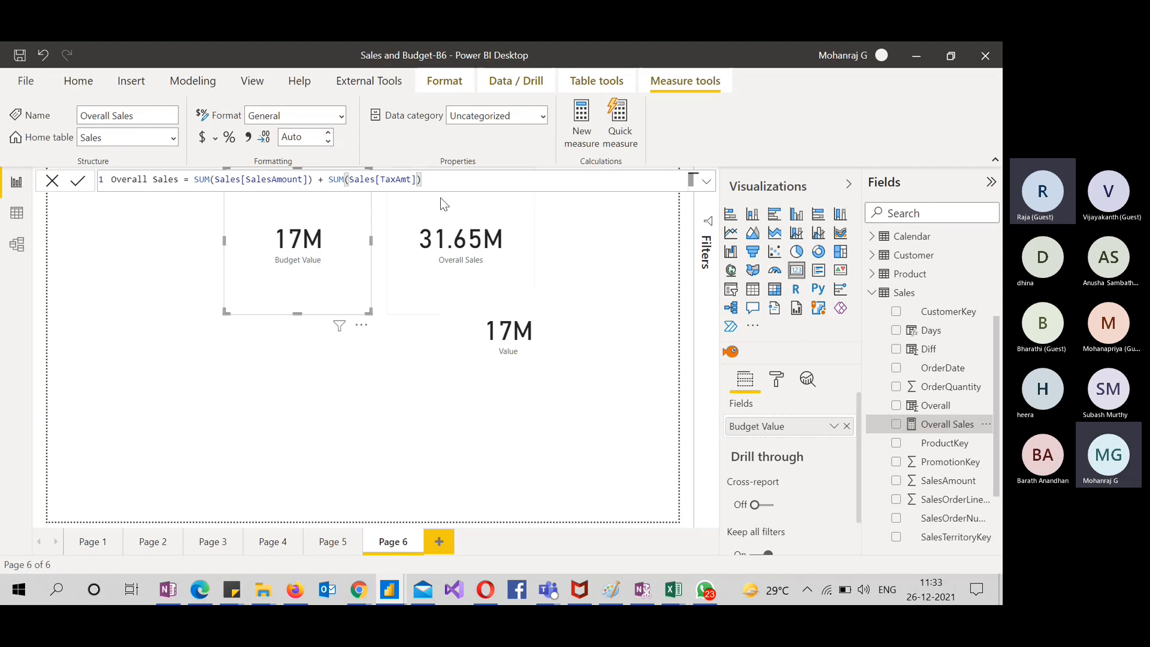
{"action": "left_click_drag", "start_coordinate": [452, 182], "coordinate": [83, 179]}
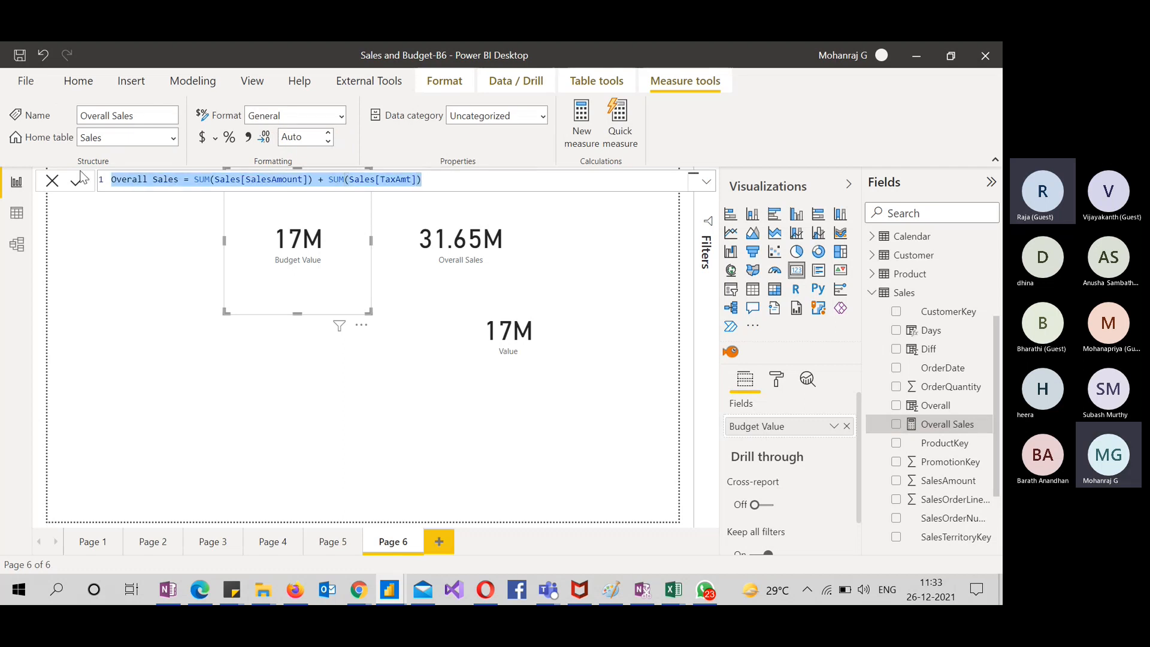
Delete the Value card from Page 6
{"action": "left_click", "coordinate": [415, 250]}
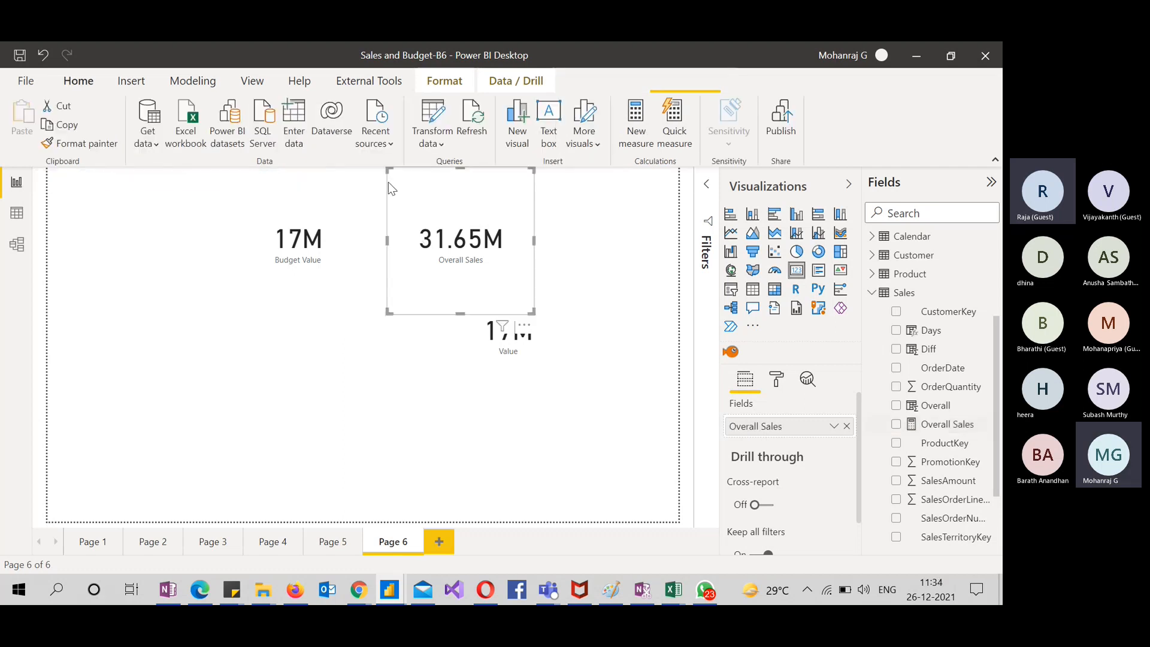
{"action": "left_click", "coordinate": [492, 324]}
{"action": "key", "text": "Delete"}
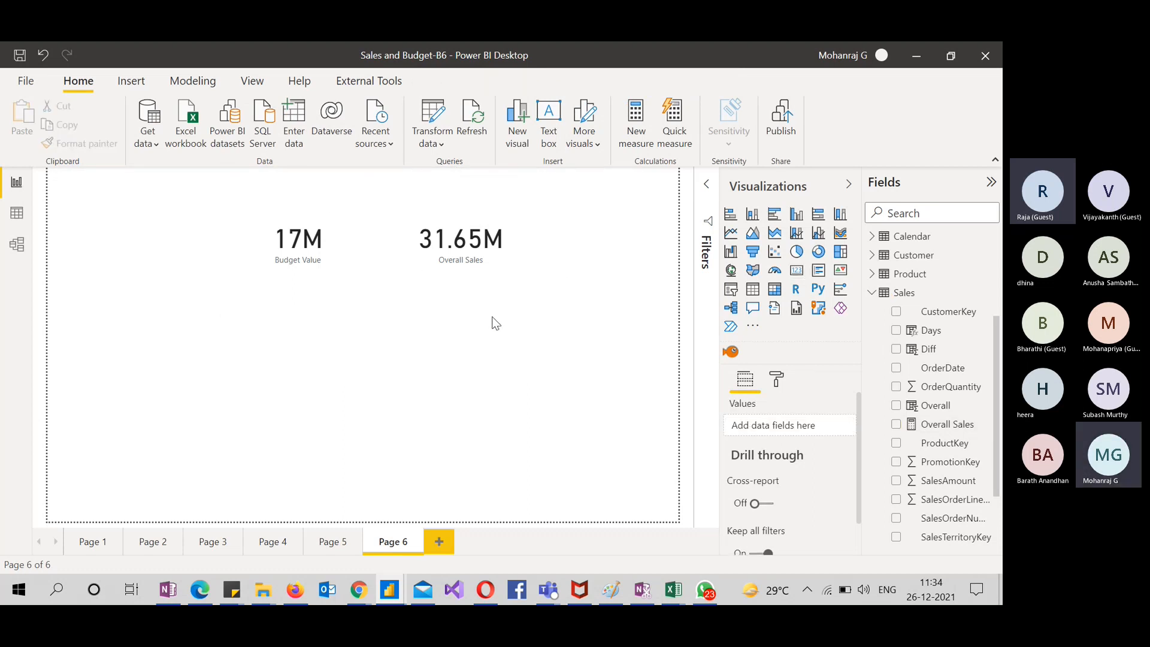
{"action": "left_click", "coordinate": [482, 292]}
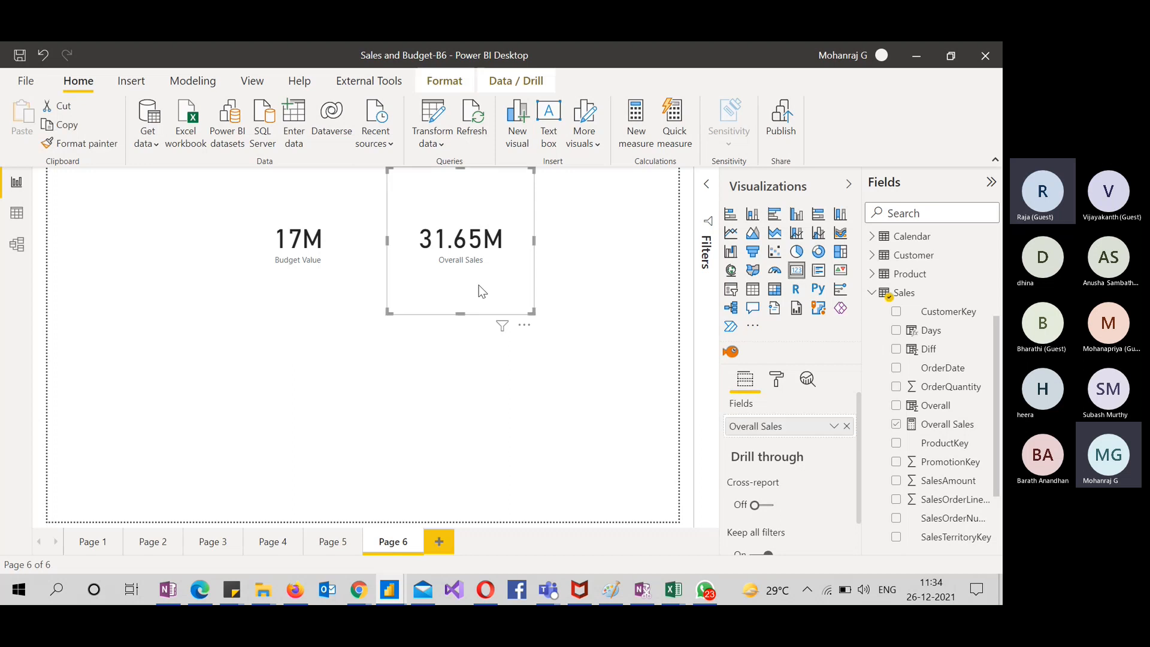
{"action": "left_click", "coordinate": [340, 294]}
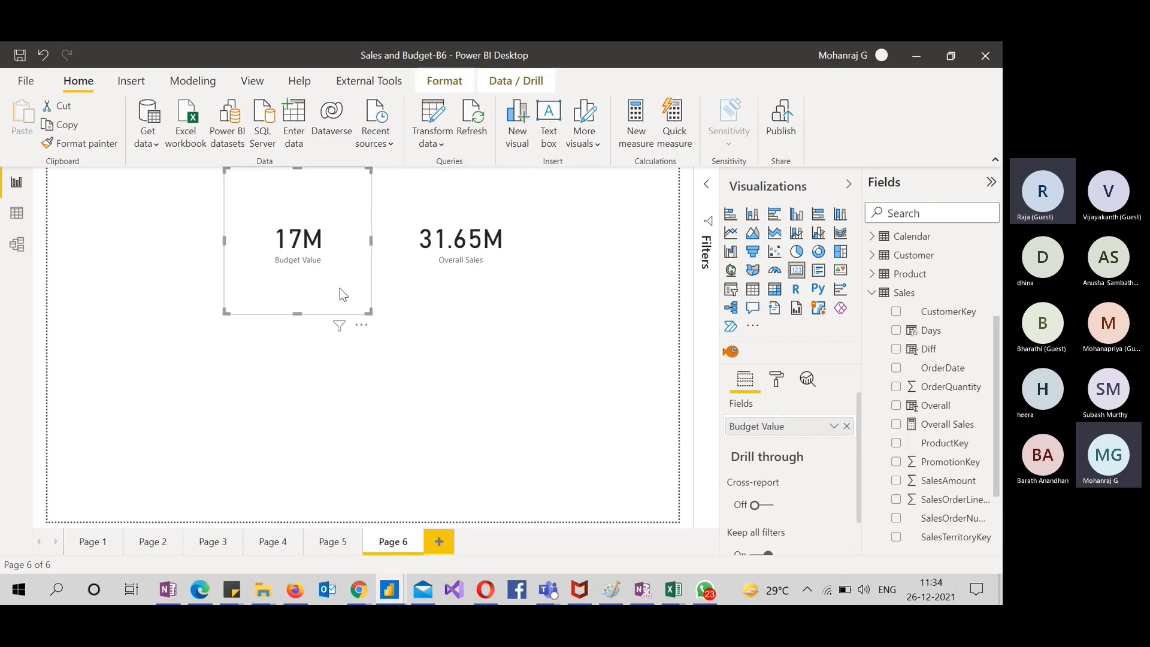
{"action": "left_click", "coordinate": [372, 356]}
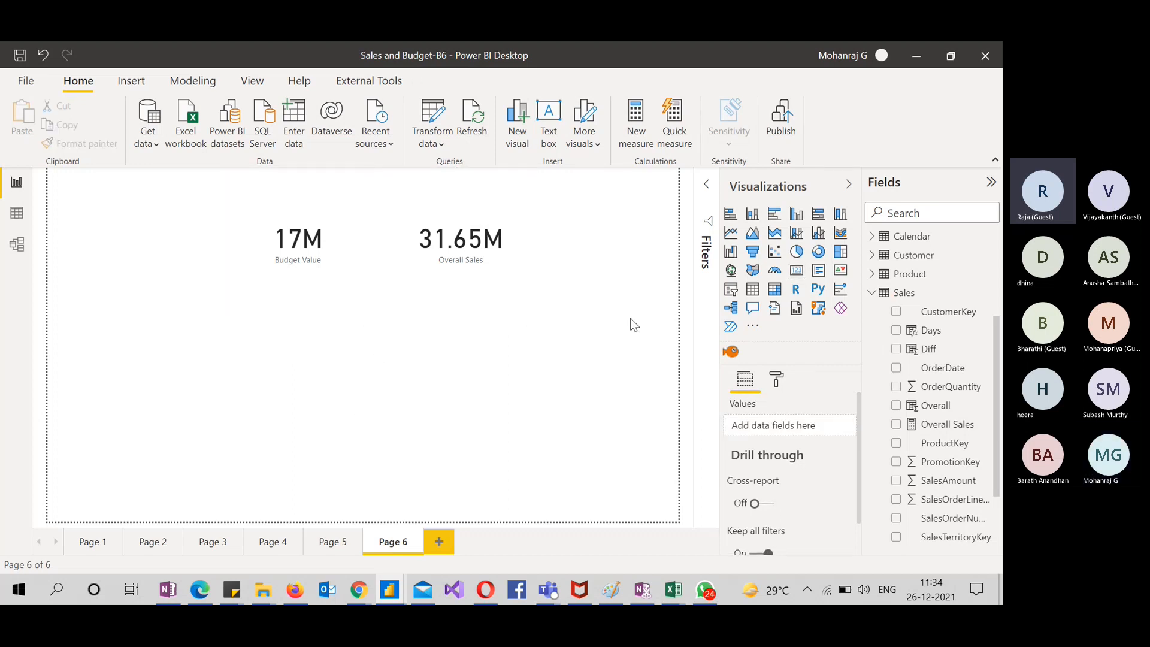
Create a measure in the Budget table with the formula Variance = Sales[Overall Sales] - Budget[Budget Value]
{"action": "scroll", "coordinate": [955, 267], "scroll_direction": "up", "scroll_amount": 3}
{"action": "left_click", "coordinate": [929, 246]}
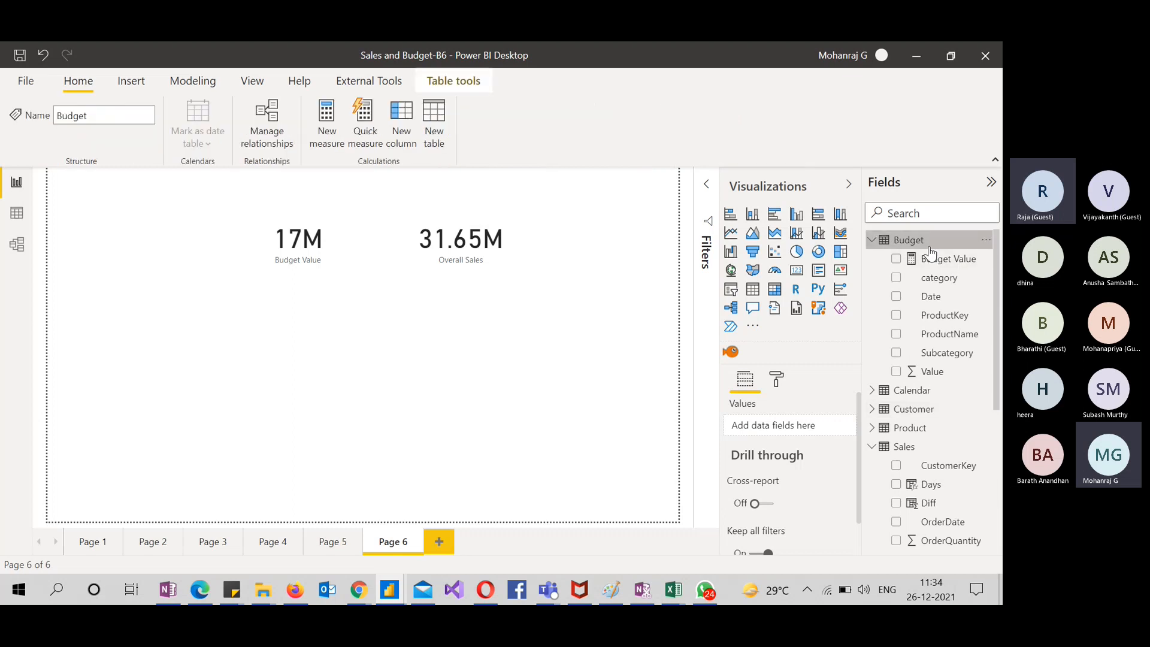
{"action": "left_click", "coordinate": [334, 117]}
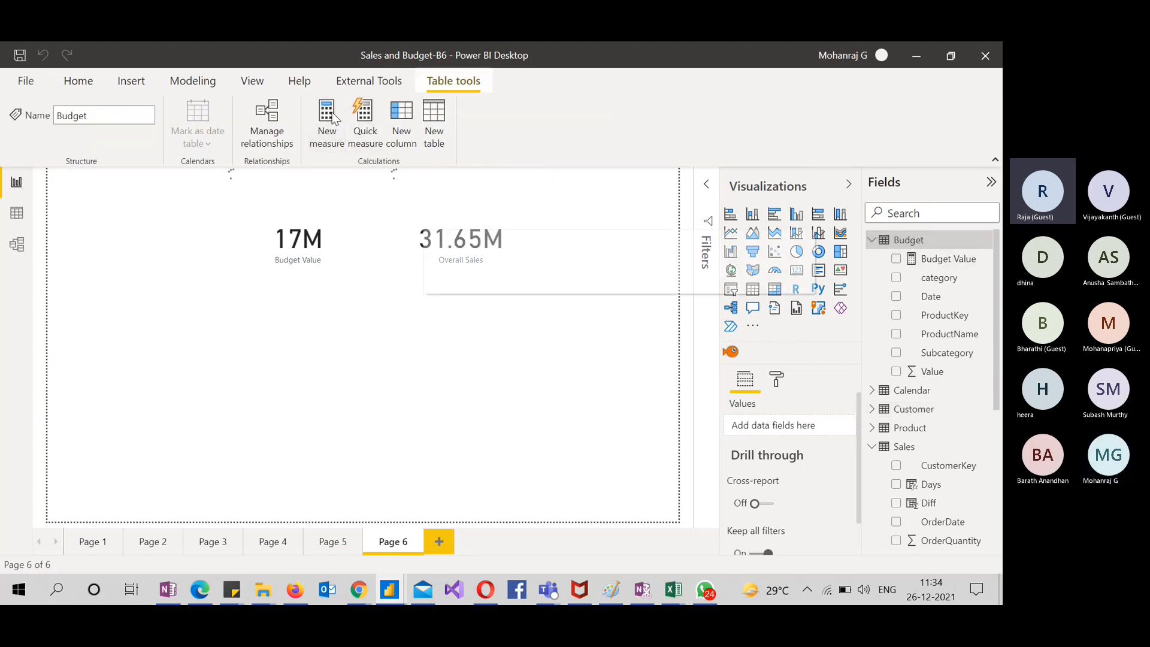
{"action": "type", "text": "C"}
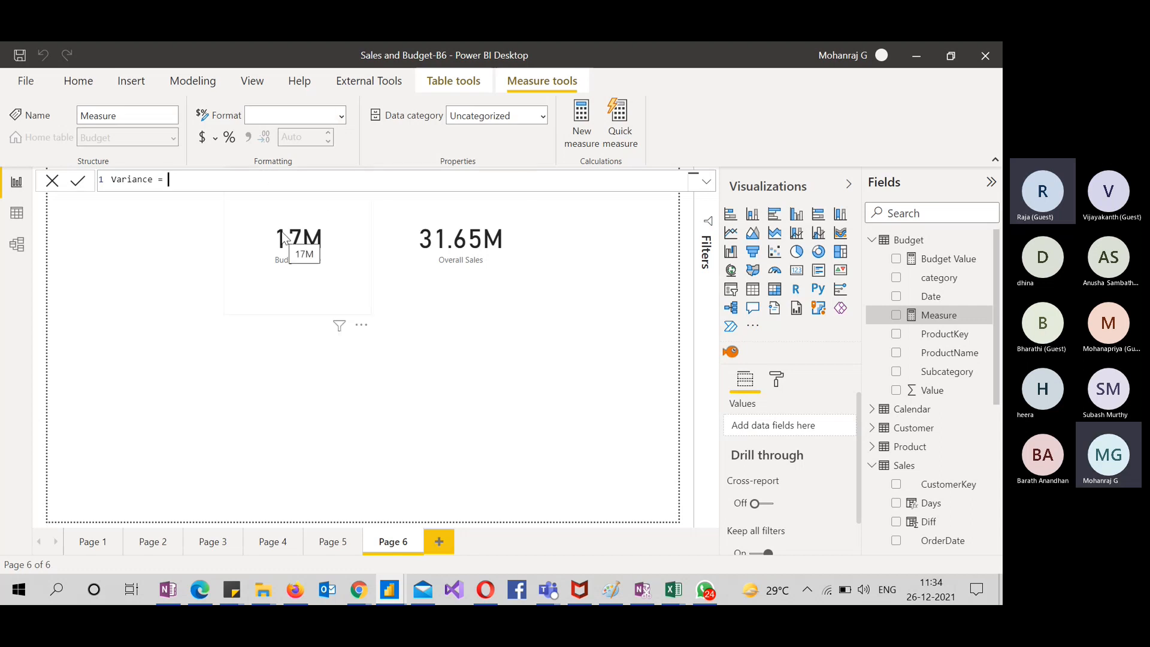
{"action": "type", "text": "sales"}
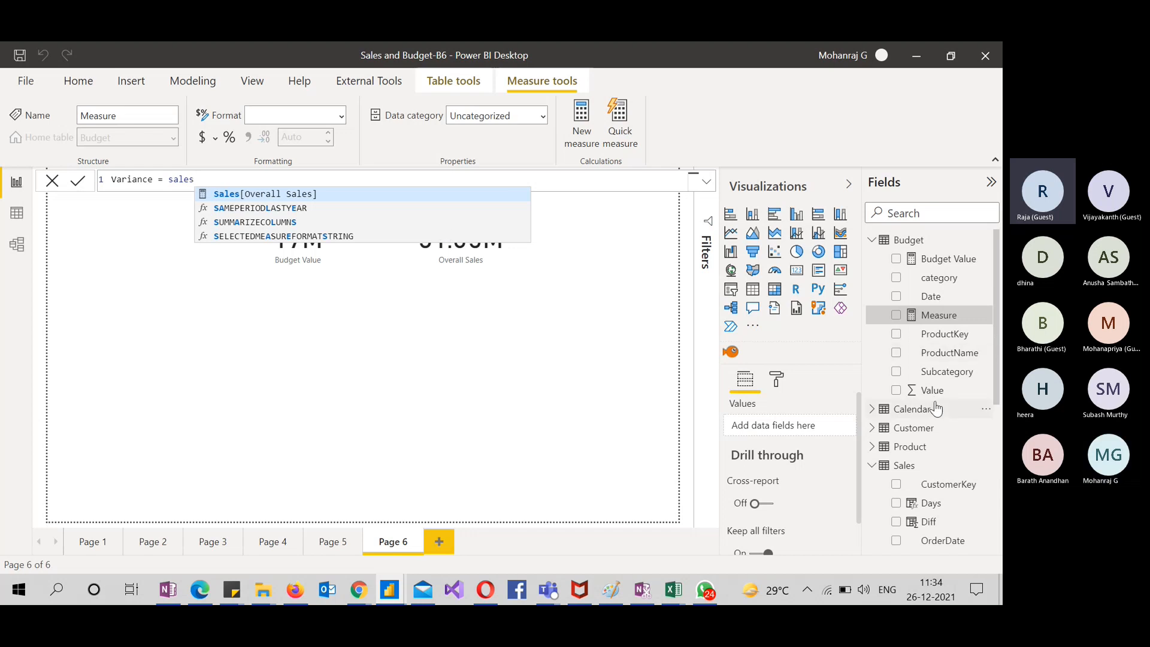
{"action": "scroll", "coordinate": [932, 403], "scroll_direction": "down", "scroll_amount": 5}
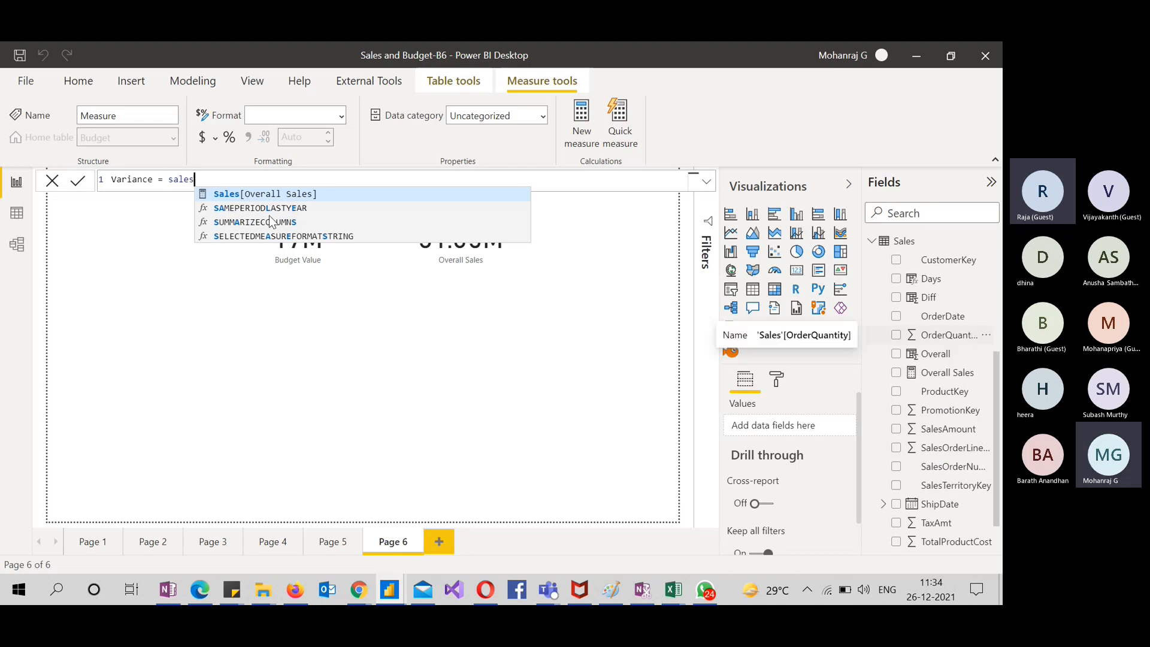
{"action": "left_click", "coordinate": [285, 192]}
{"action": "type", "text": "-"}
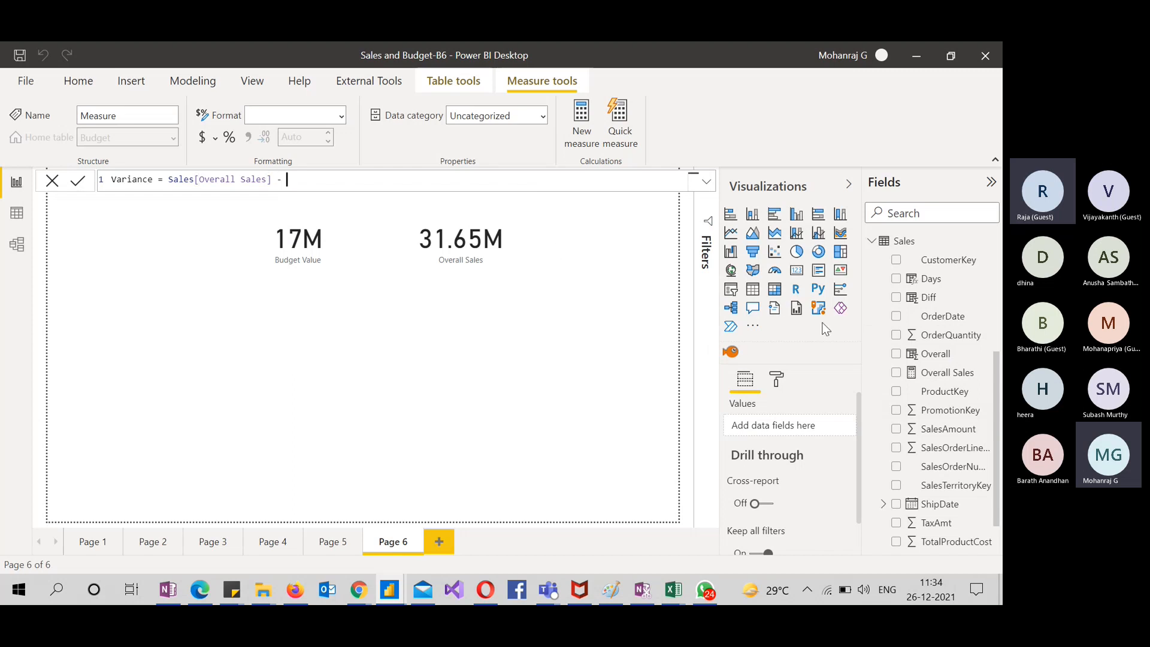
{"action": "scroll", "coordinate": [913, 307], "scroll_direction": "up", "scroll_amount": 5}
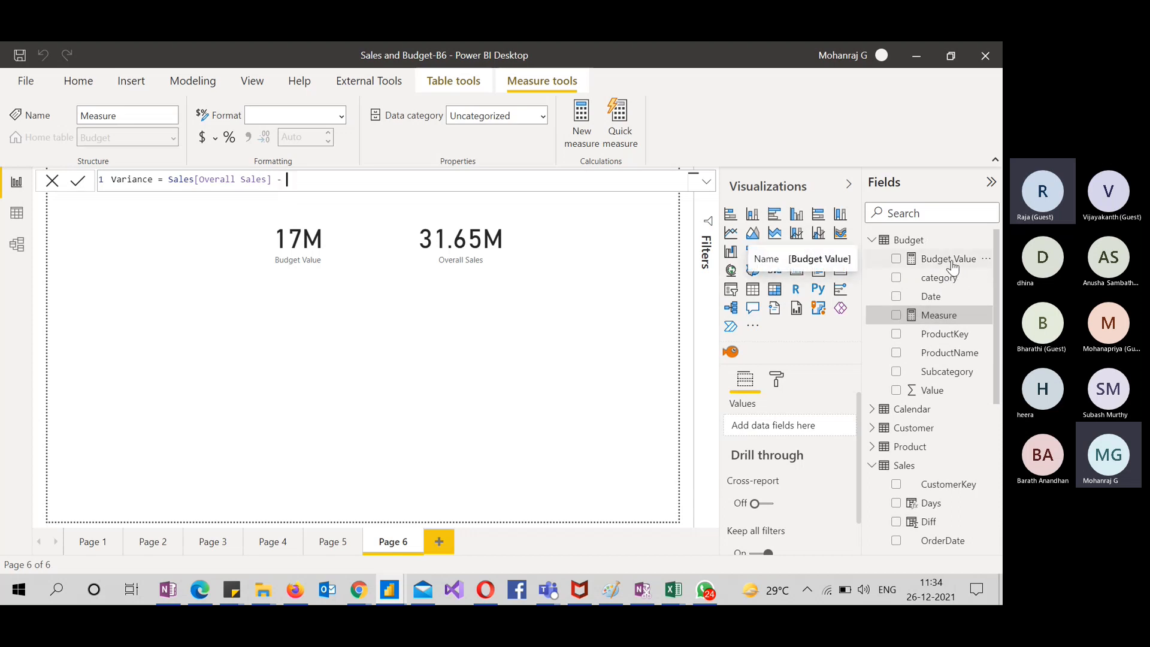
{"action": "type", "text": "budg"}
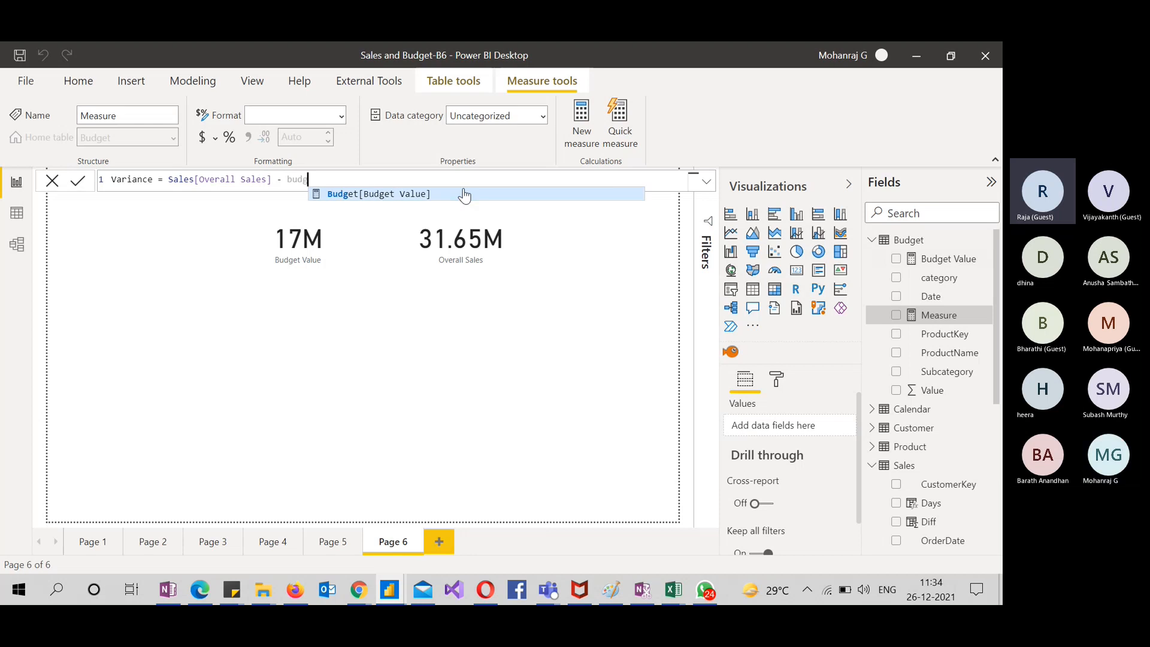
{"action": "left_click", "coordinate": [381, 194]}
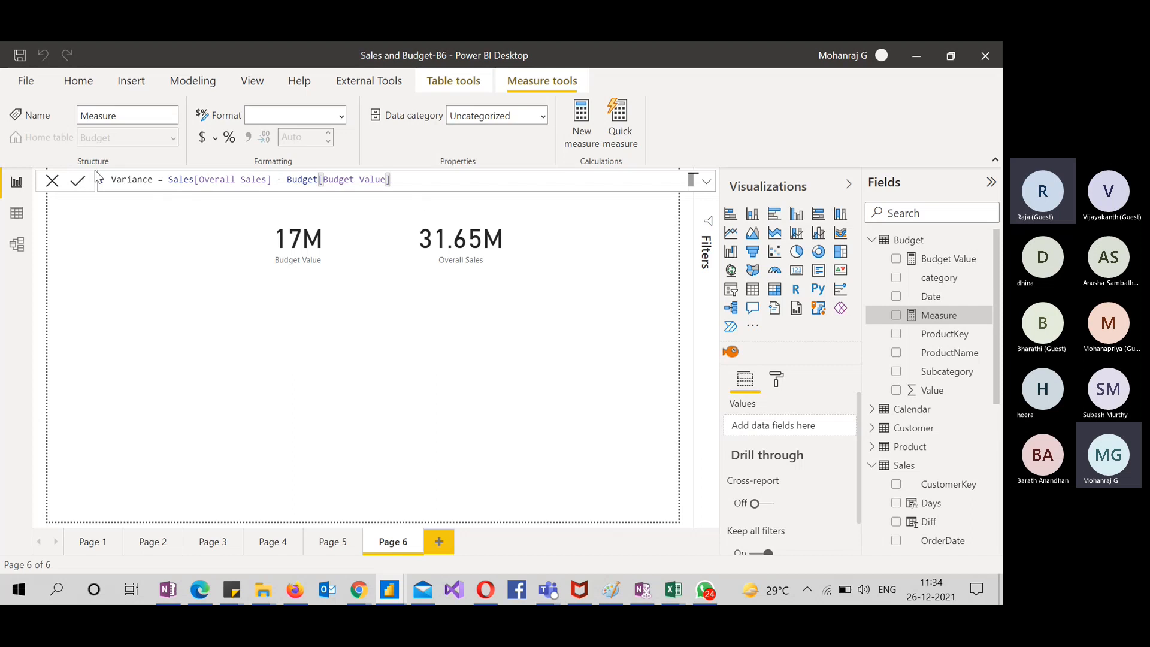
{"action": "left_click", "coordinate": [78, 183]}
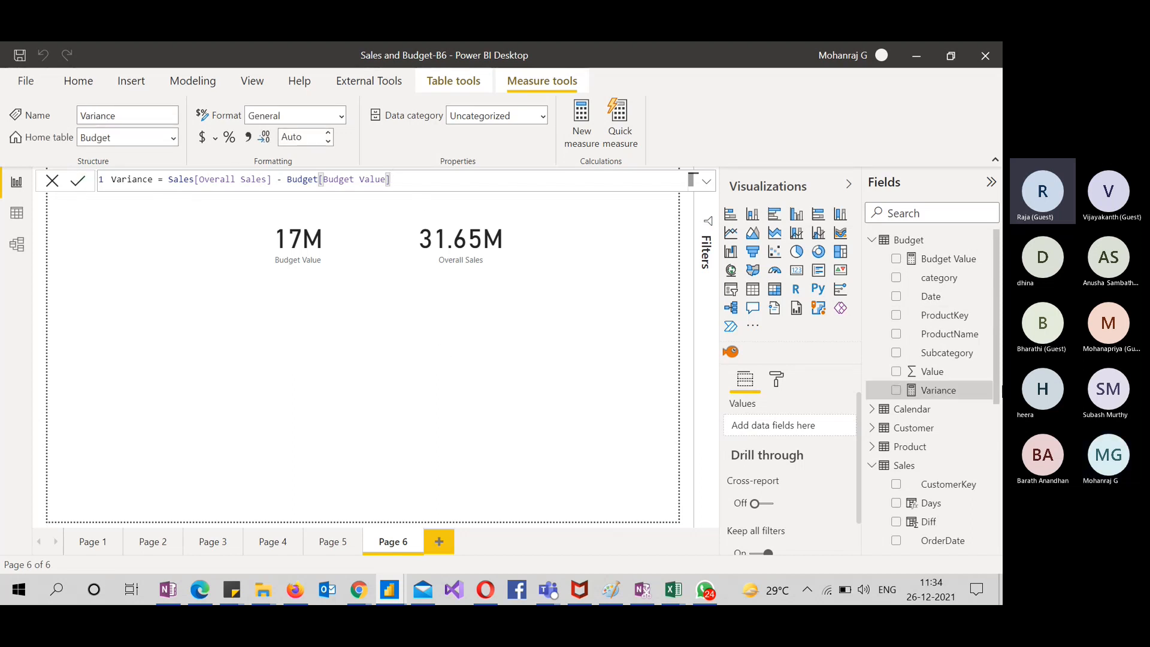
Show the Variance measure as a compact card centred below the Budget Value and Overall Sales cards
{"action": "left_click_drag", "start_coordinate": [922, 392], "coordinate": [395, 334]}
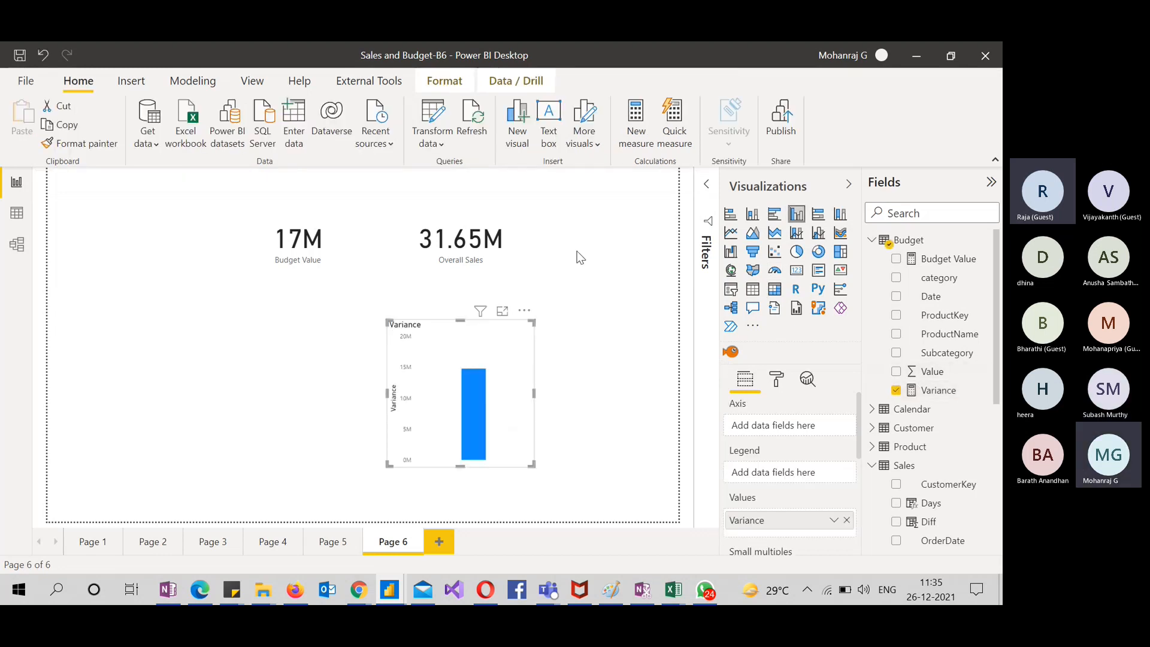
{"action": "left_click", "coordinate": [795, 273]}
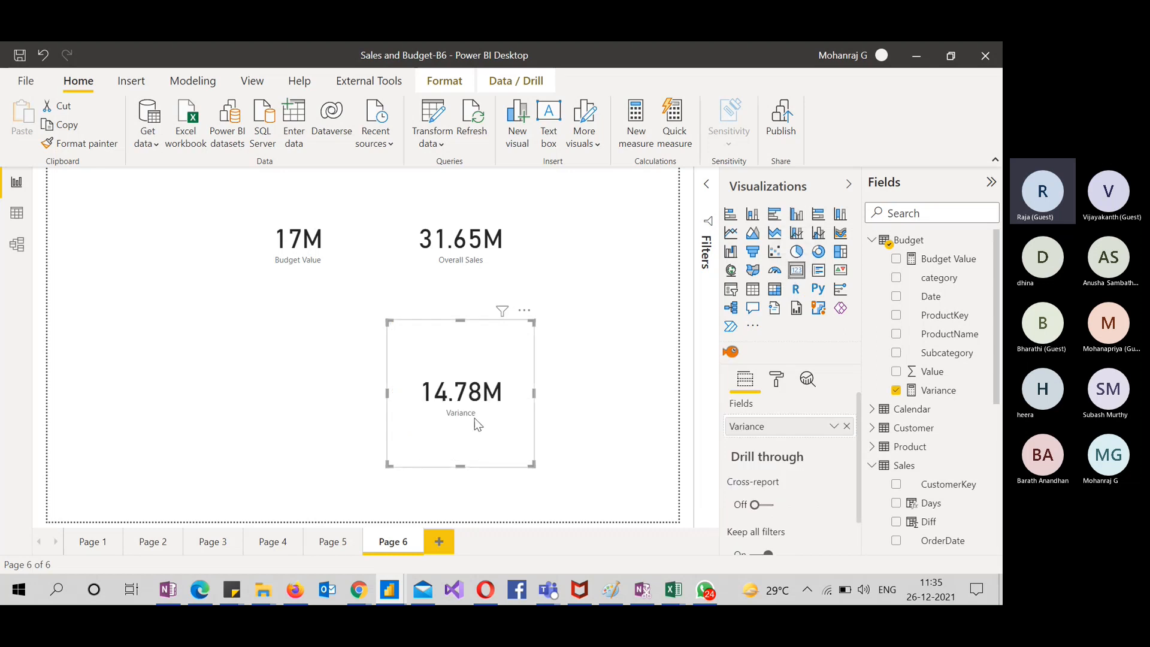
{"action": "left_click_drag", "start_coordinate": [470, 435], "coordinate": [414, 336]}
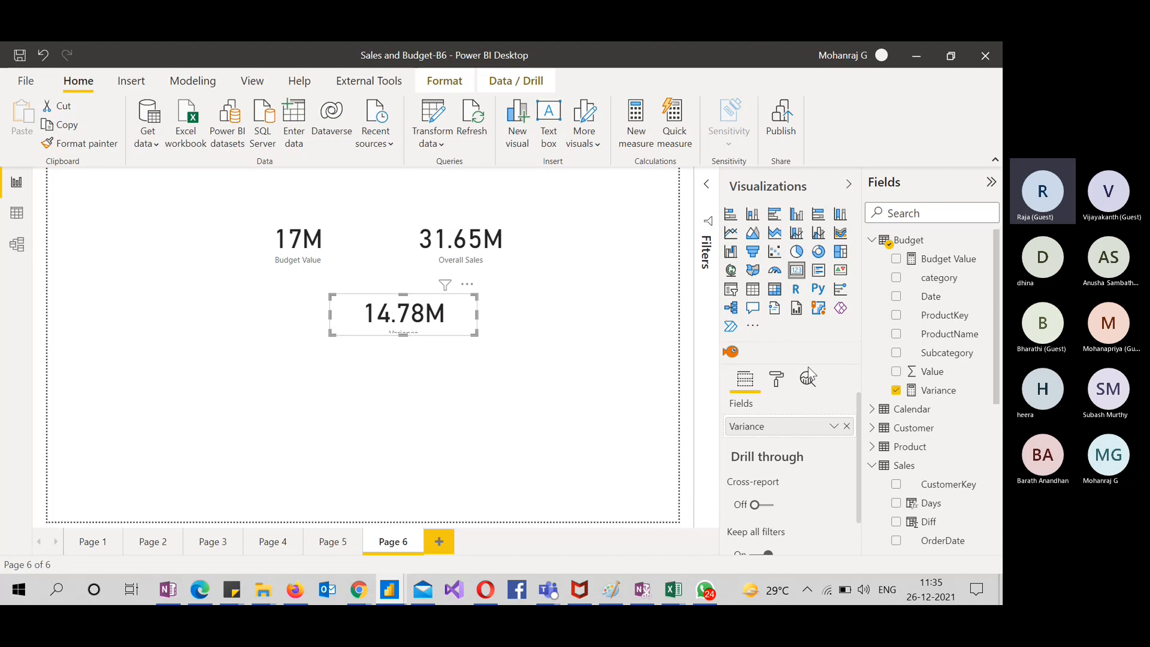
Open the Variance measure's formula and clear everything after the equals sign
{"action": "left_click", "coordinate": [936, 390]}
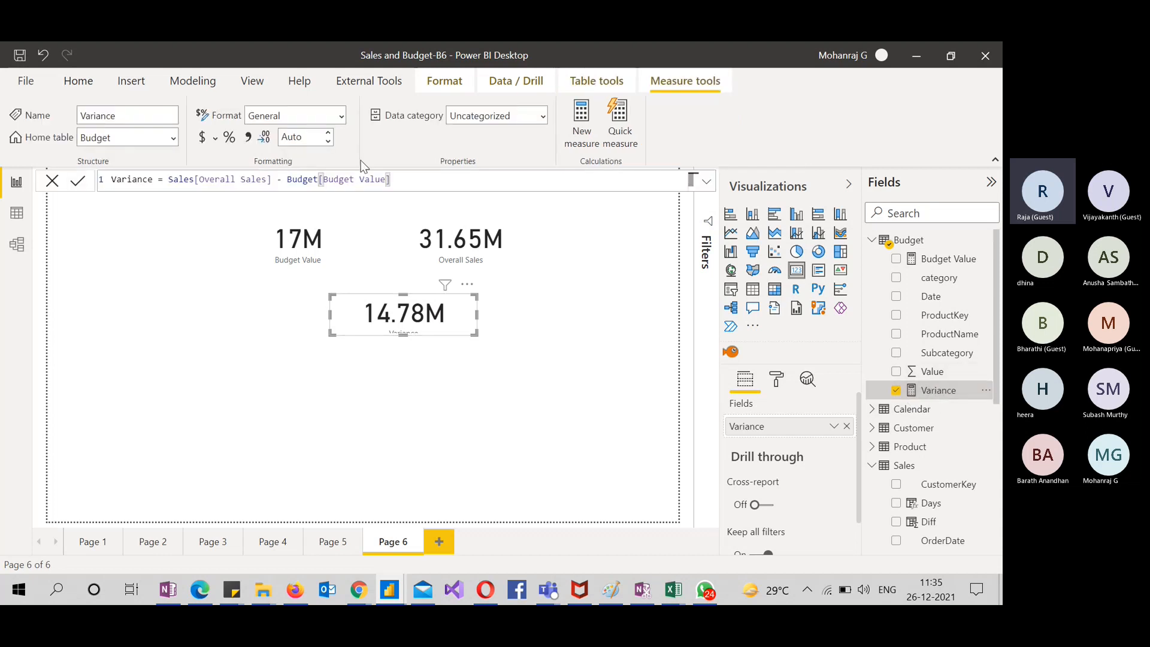
{"action": "left_click_drag", "start_coordinate": [424, 181], "coordinate": [169, 180]}
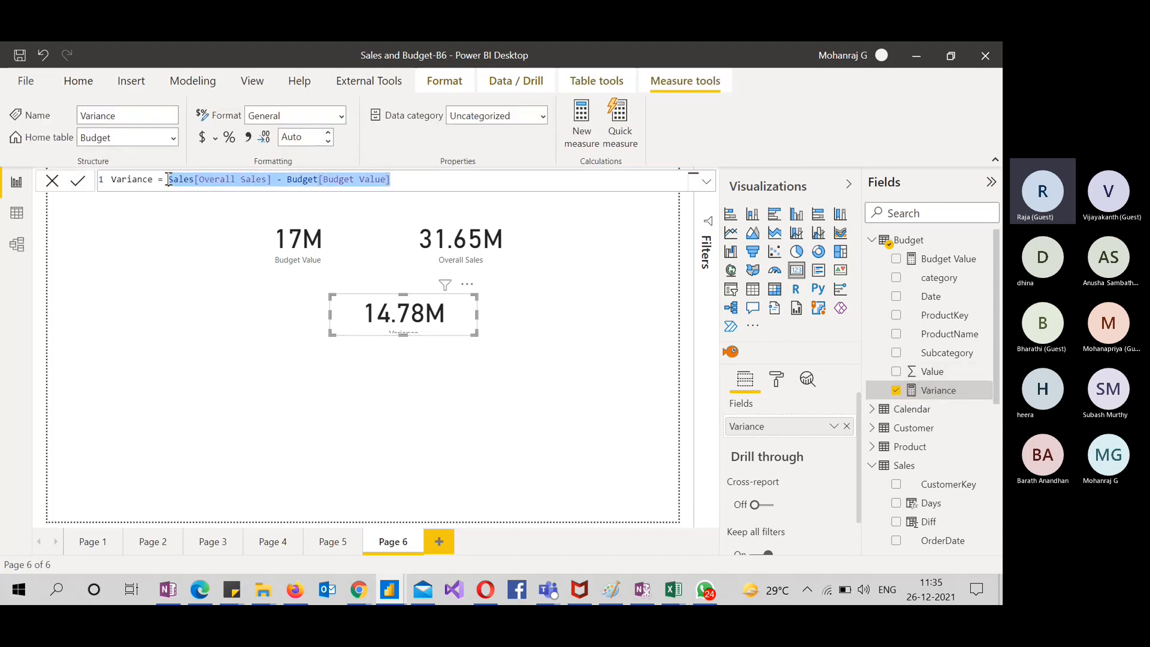
{"action": "key", "text": "BackSpace"}
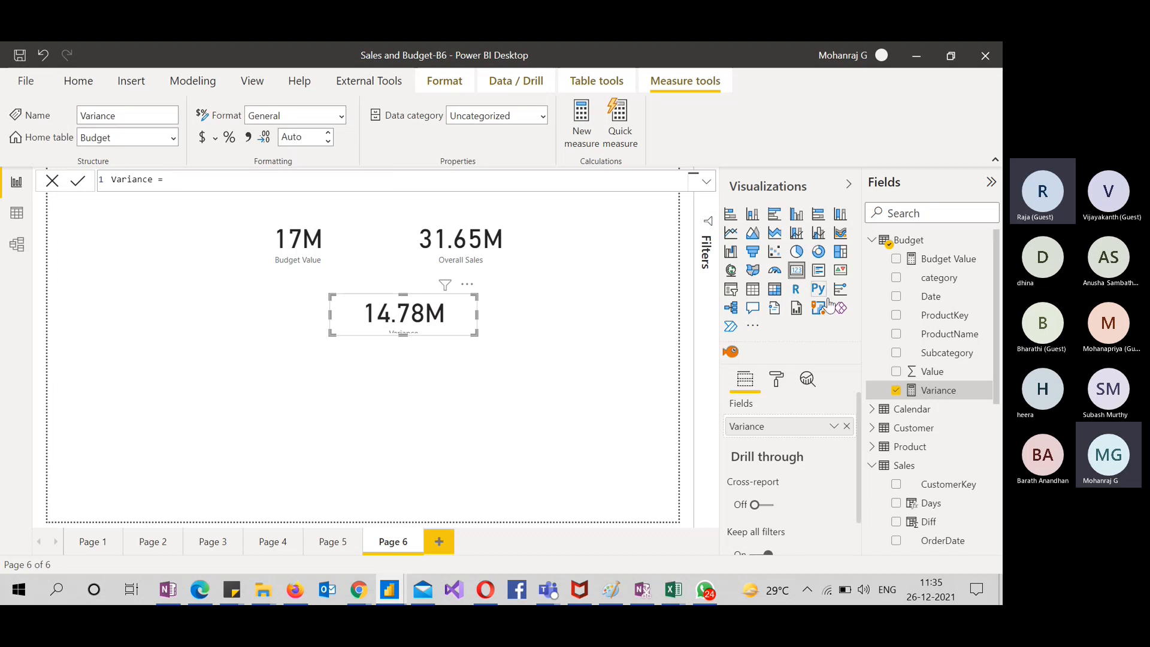
Try to reference the Sales table's Overall and SalesAmount columns directly in the Variance formula
{"action": "scroll", "coordinate": [901, 395], "scroll_direction": "down", "scroll_amount": 5}
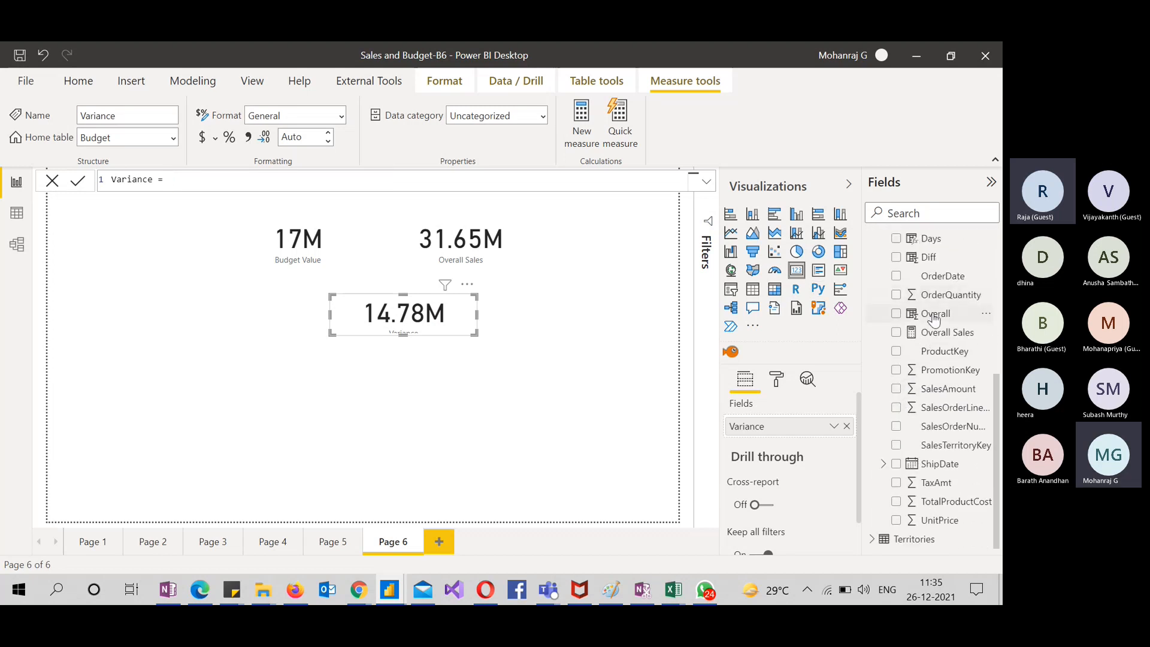
{"action": "type", "text": "overa"}
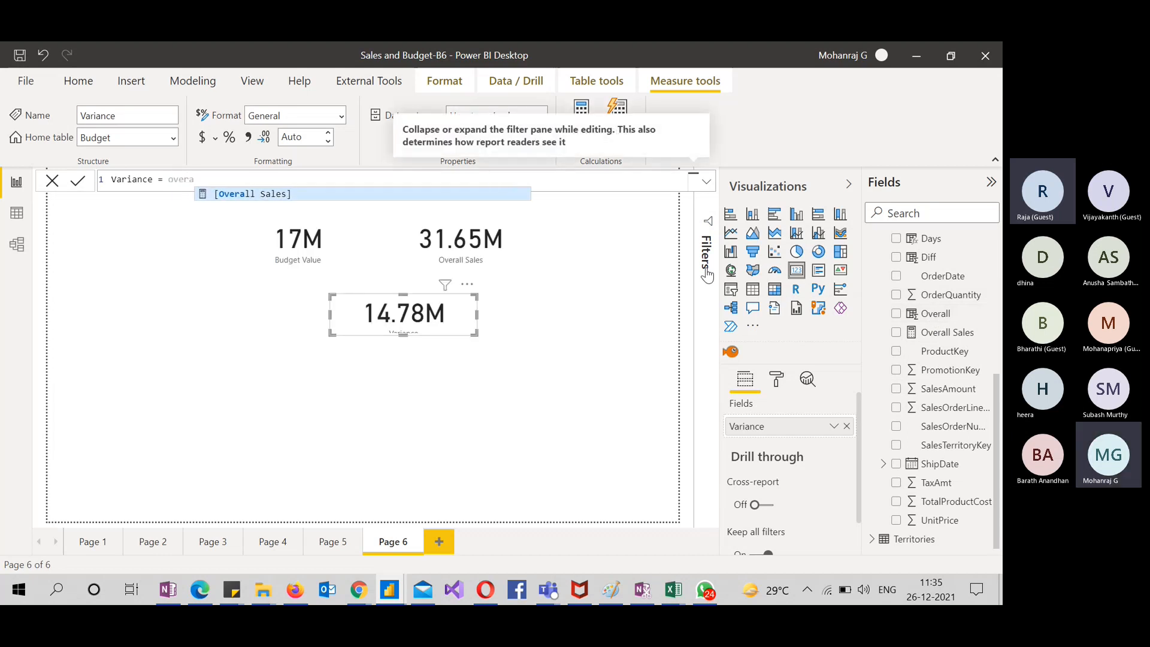
{"action": "key", "text": "BackSpace"}
{"action": "key", "text": "BackSpace"}
{"action": "key", "text": "BackSpace"}
{"action": "key", "text": "BackSpace"}
{"action": "key", "text": "BackSpace"}
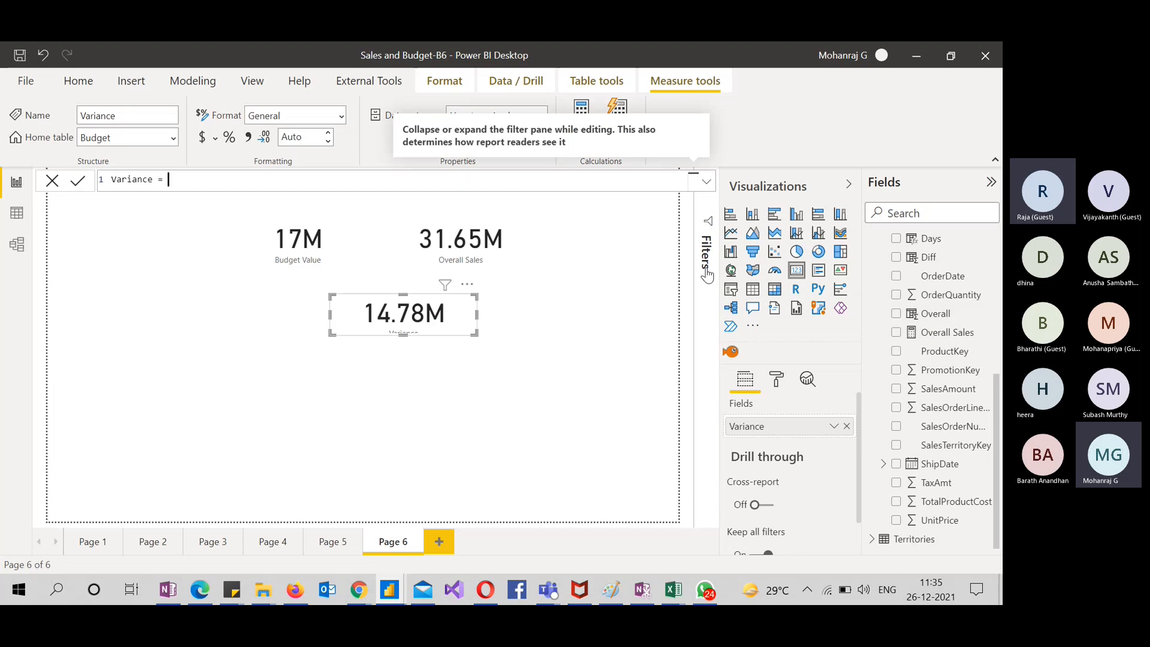
{"action": "type", "text": "sal"}
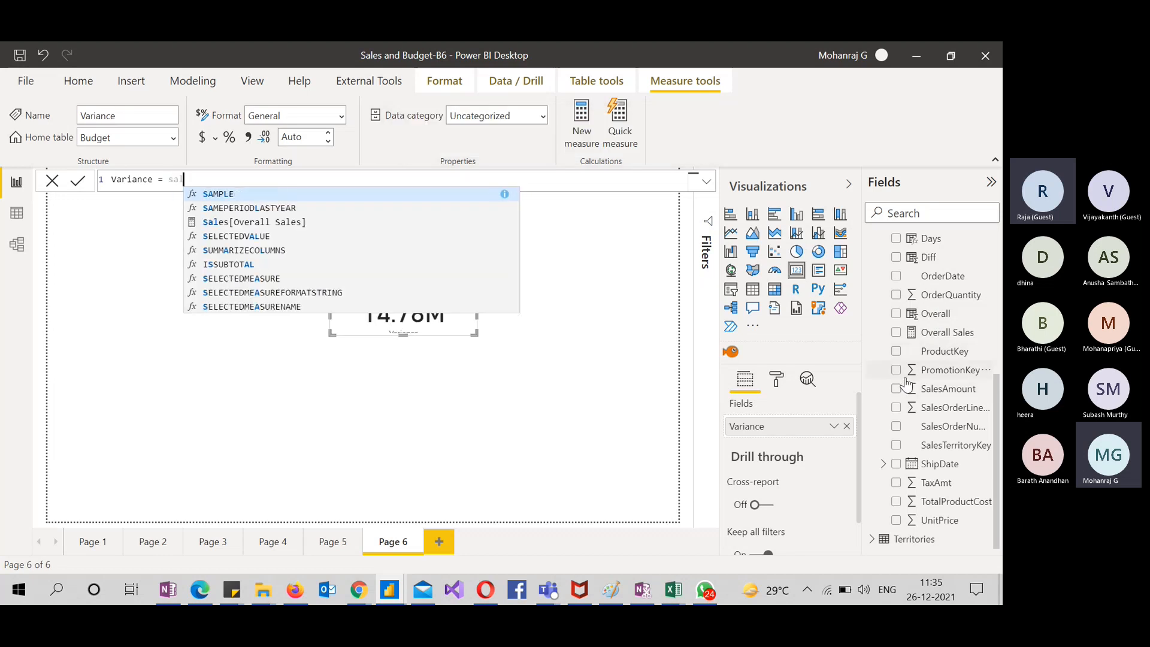
{"action": "type", "text": "esamo"}
{"action": "key", "text": "BackSpace"}
{"action": "key", "text": "BackSpace"}
{"action": "key", "text": "BackSpace"}
{"action": "key", "text": "BackSpace"}
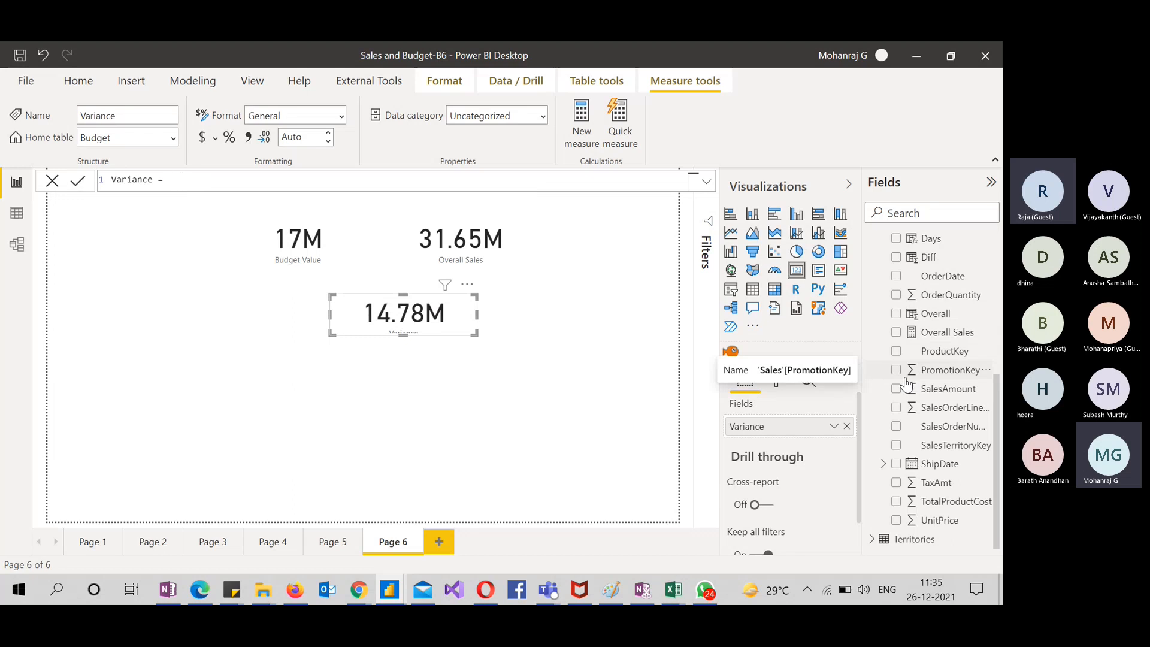
Undo the clearing of the Variance formula to restore Sales[Overall Sales] - Budget[Budget Value], and leave the formula
{"action": "scroll", "coordinate": [955, 371], "scroll_direction": "up", "scroll_amount": 8}
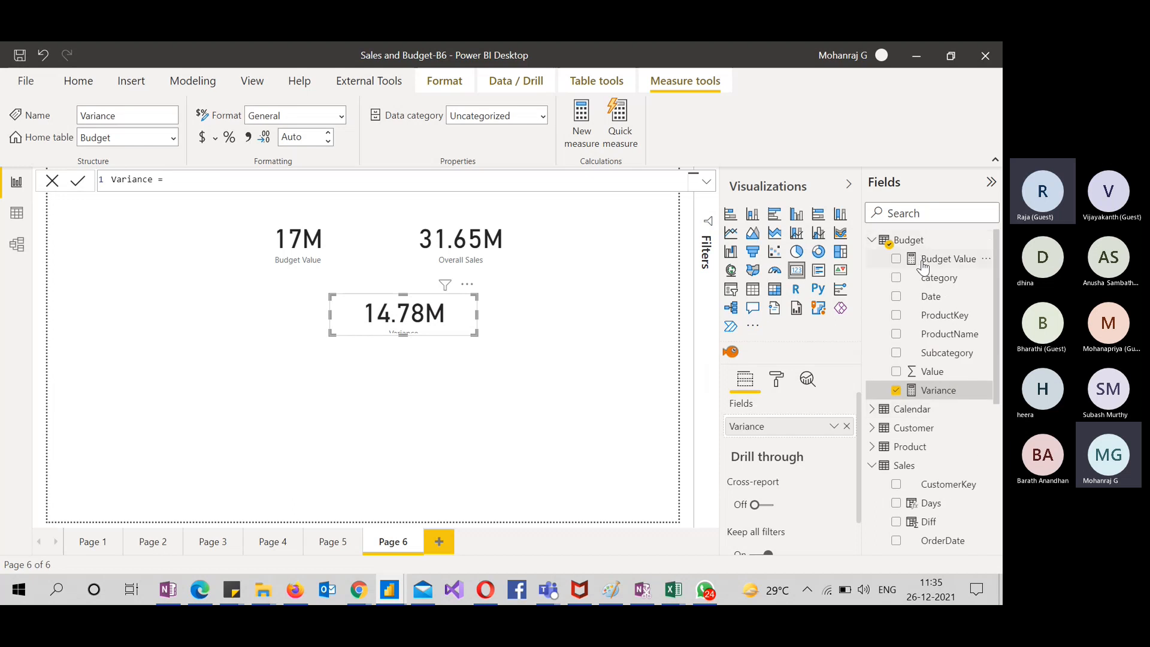
{"action": "scroll", "coordinate": [937, 335], "scroll_direction": "down", "scroll_amount": 3}
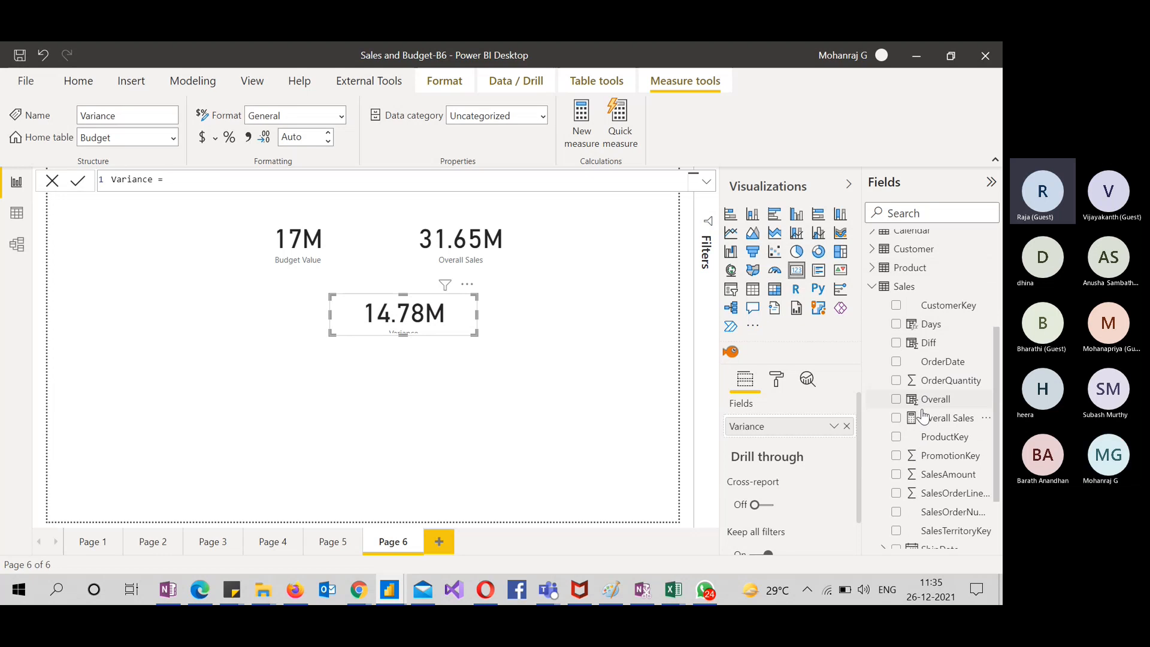
{"action": "key", "text": "ctrl+z"}
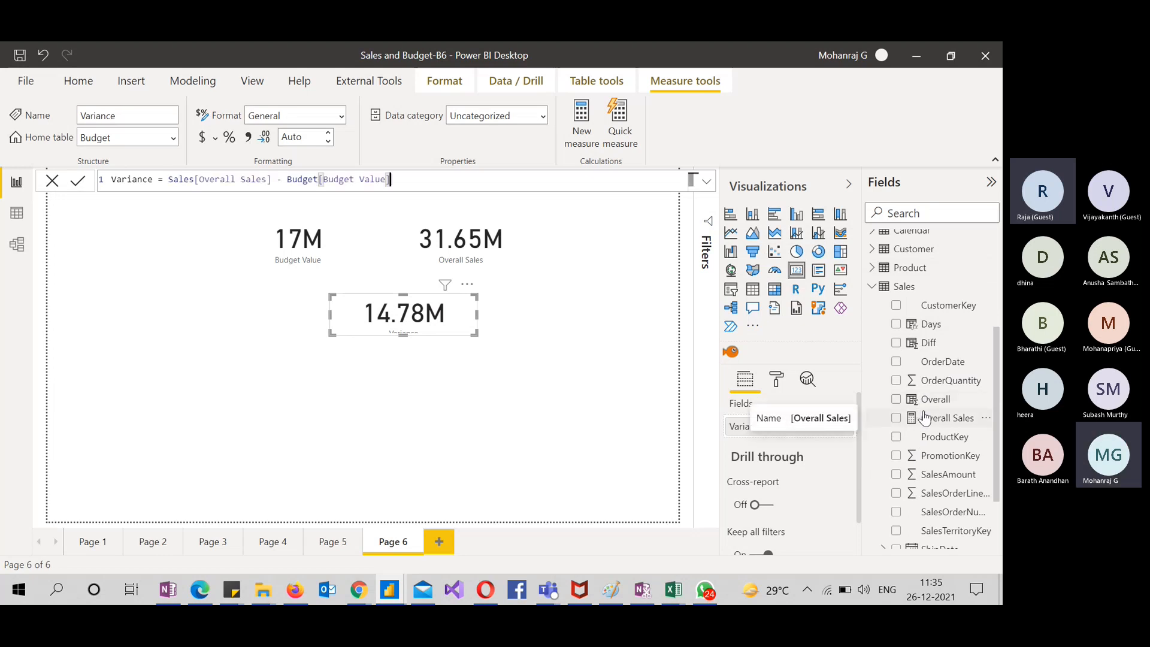
{"action": "left_click", "coordinate": [378, 423]}
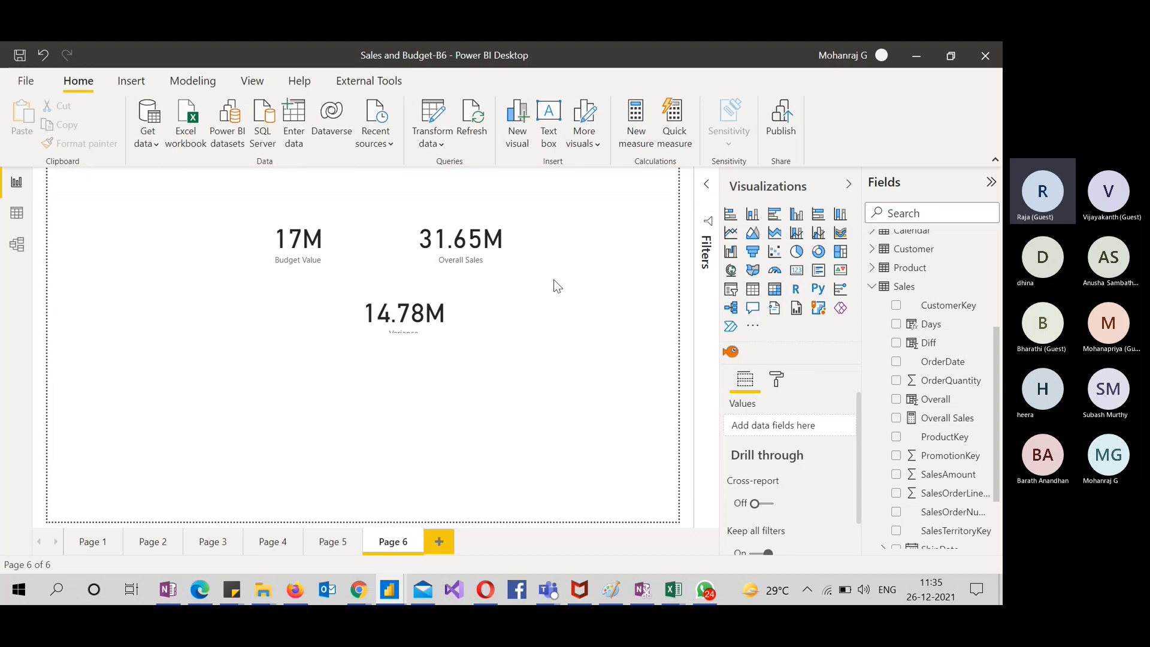
Examine the formula of the Budget Value measure in the Budget table
{"action": "scroll", "coordinate": [911, 327], "scroll_direction": "up", "scroll_amount": 3}
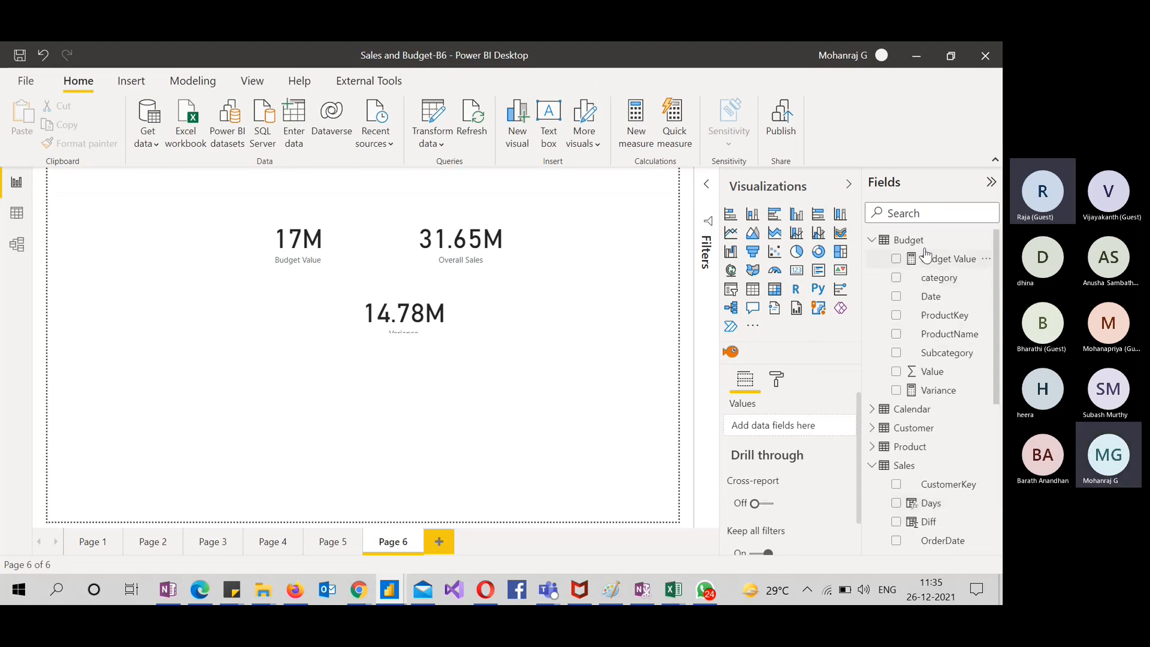
{"action": "left_click", "coordinate": [932, 375]}
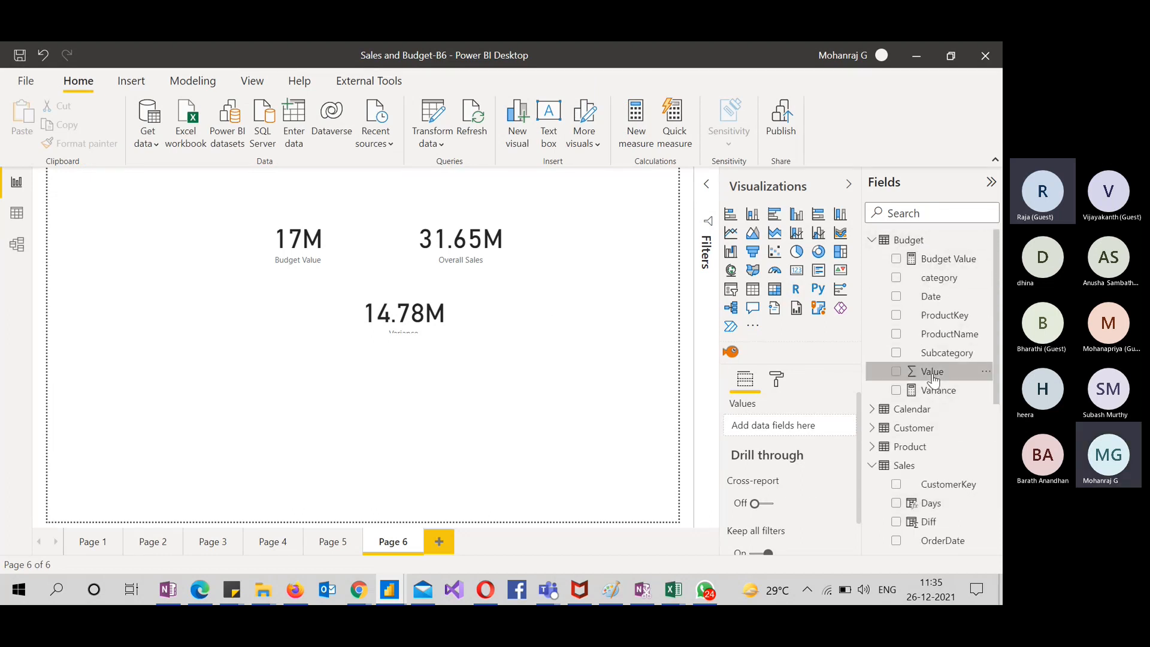
{"action": "left_click", "coordinate": [929, 259]}
{"action": "left_click_drag", "start_coordinate": [297, 182], "coordinate": [98, 184]}
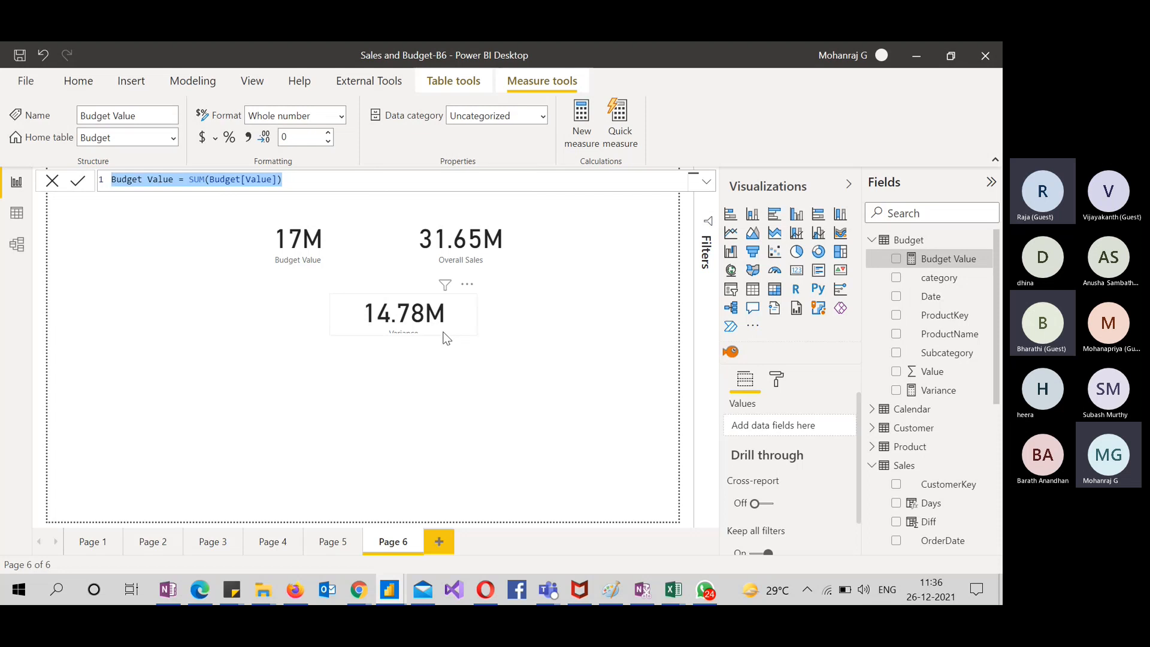
Make the Variance card taller so its label fits, and move it below the Budget Value card
{"action": "left_click", "coordinate": [405, 334]}
{"action": "left_click_drag", "start_coordinate": [405, 346], "coordinate": [406, 351]}
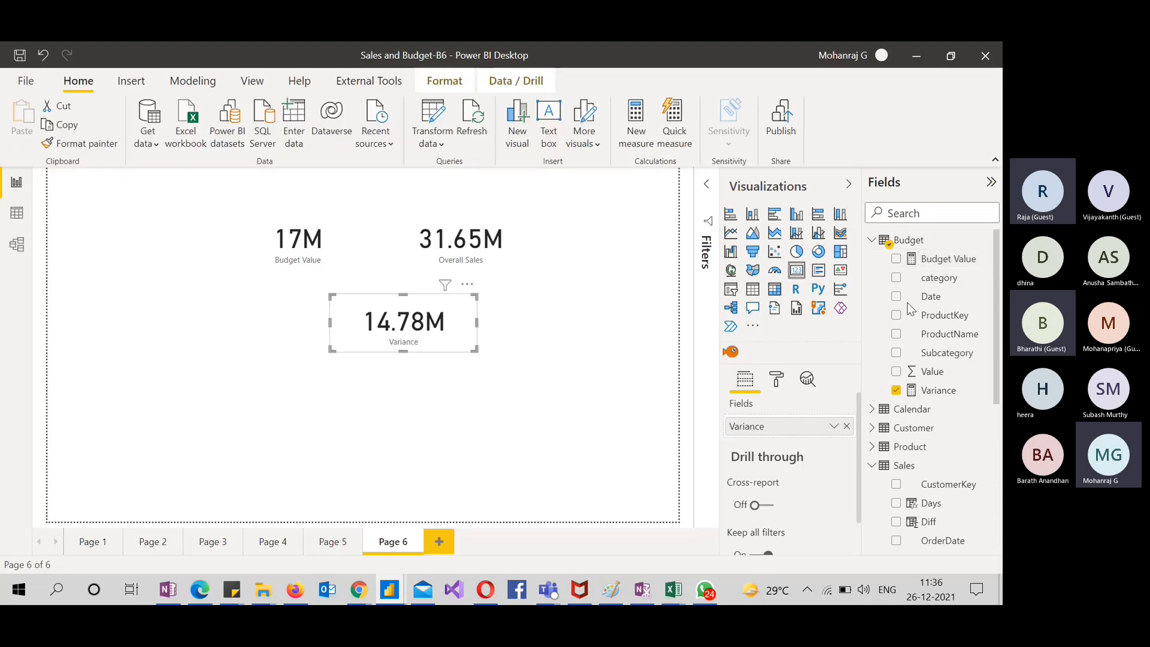
{"action": "left_click", "coordinate": [656, 368]}
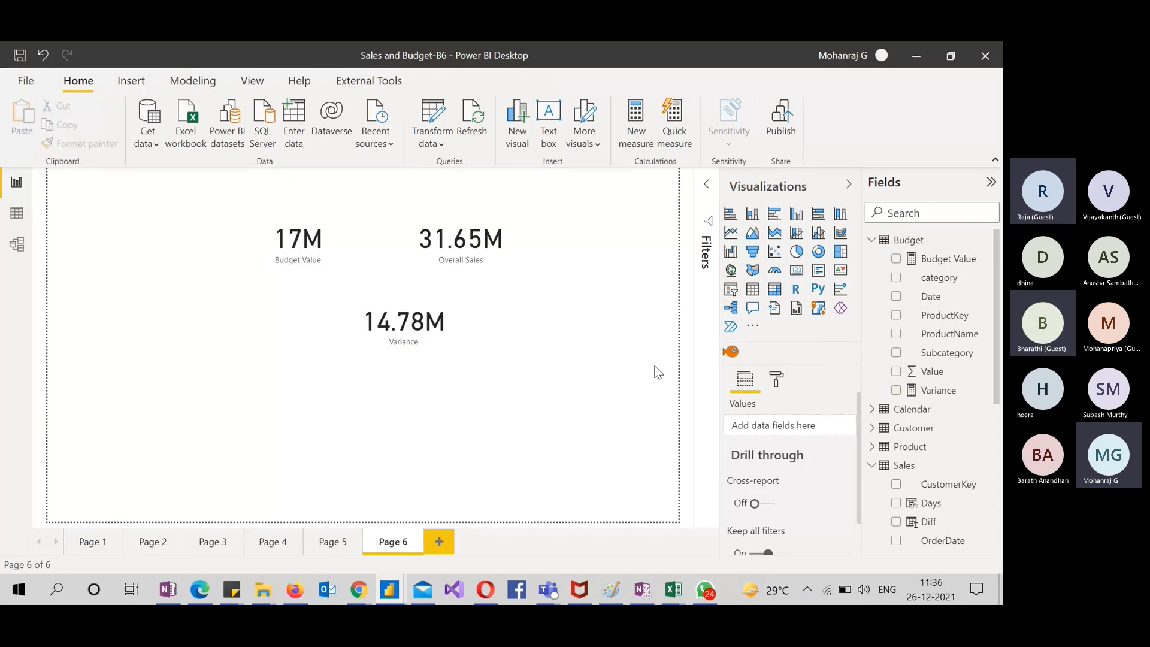
{"action": "left_click", "coordinate": [458, 303]}
{"action": "left_click", "coordinate": [548, 317]}
{"action": "left_click_drag", "start_coordinate": [465, 311], "coordinate": [390, 324]}
{"action": "left_click", "coordinate": [511, 334]}
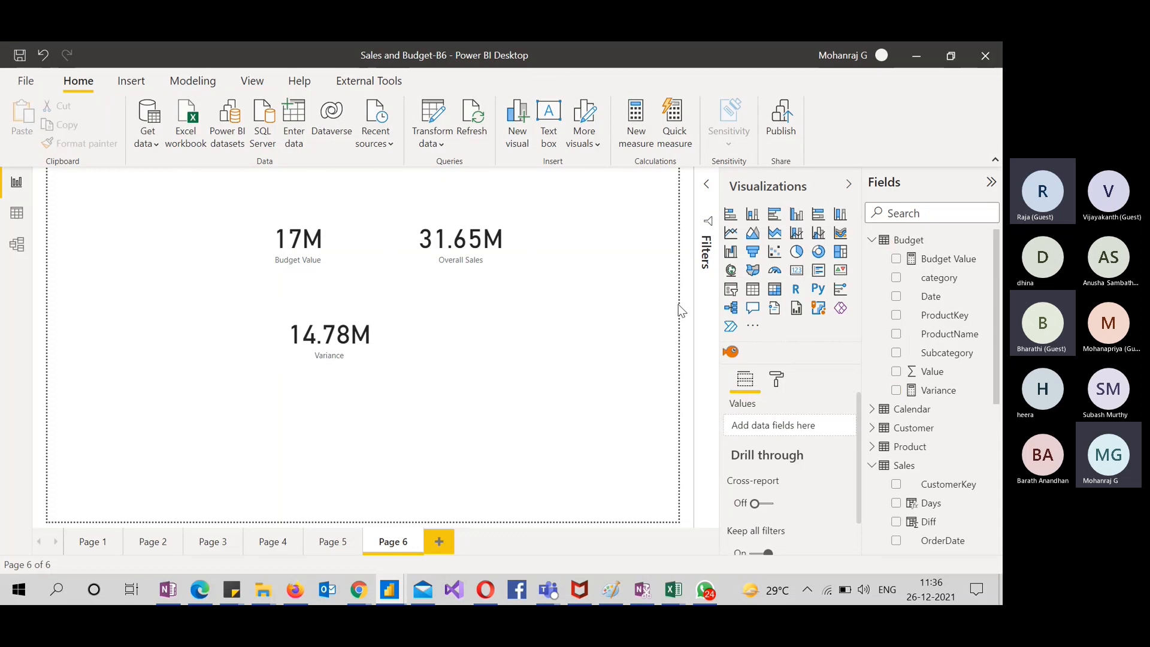
Create a measure in the Budget table with the formula Var % = DIVIDE([Variance],Budget[Budget Value])
{"action": "left_click", "coordinate": [911, 240]}
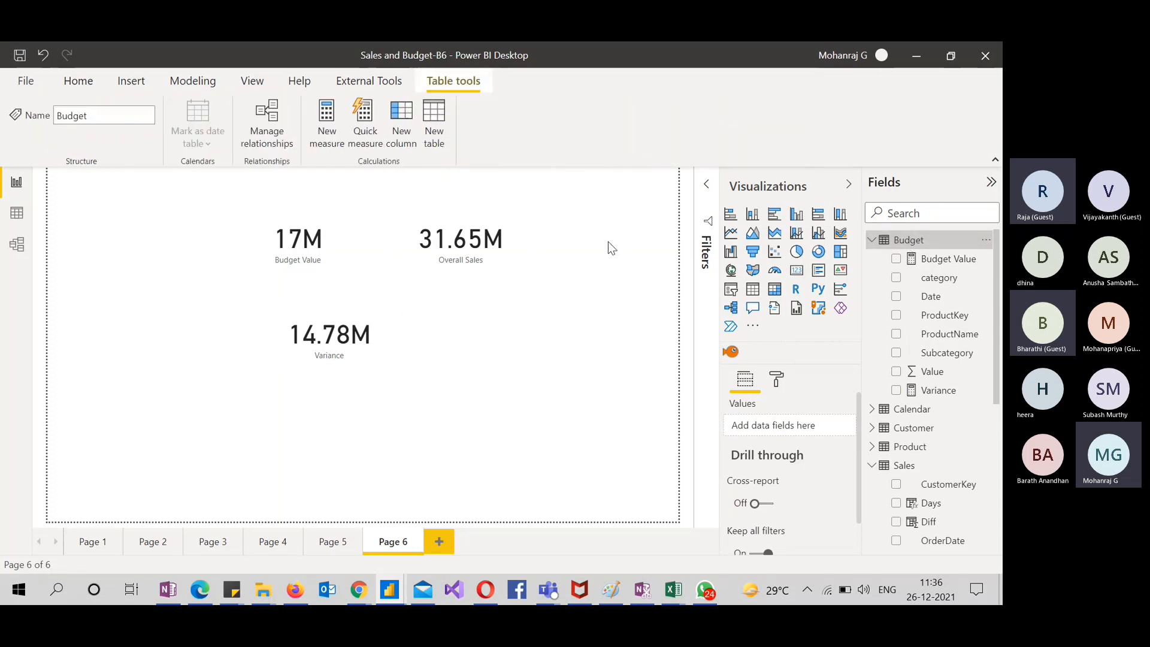
{"action": "left_click", "coordinate": [336, 128]}
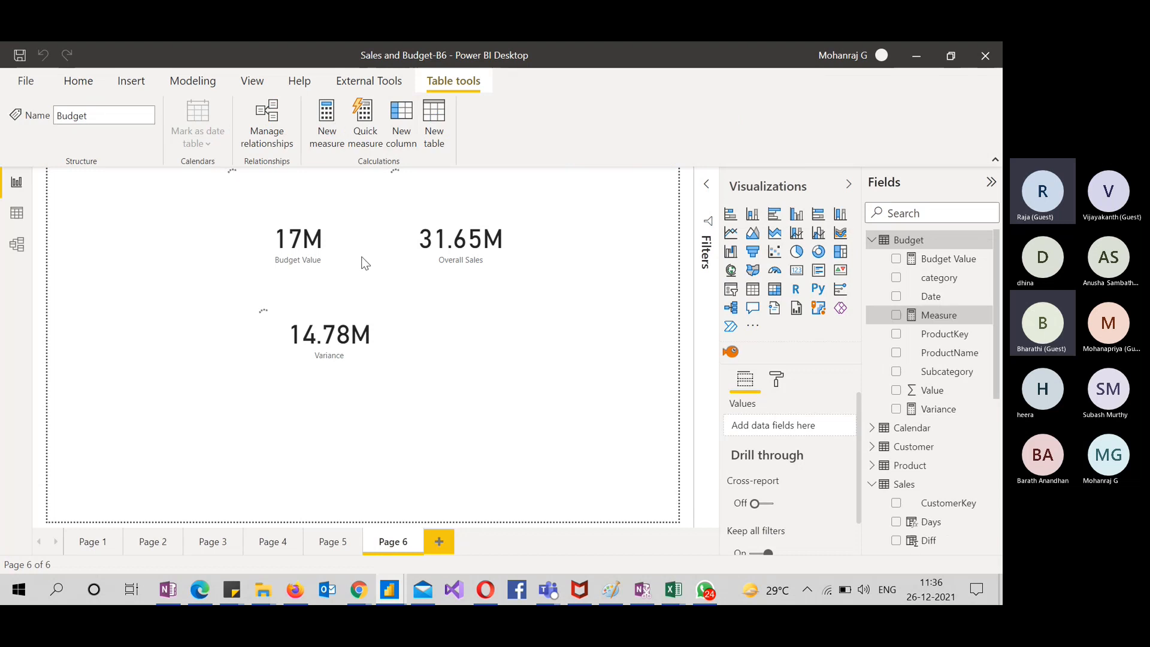
{"action": "type", "text": "Var"}
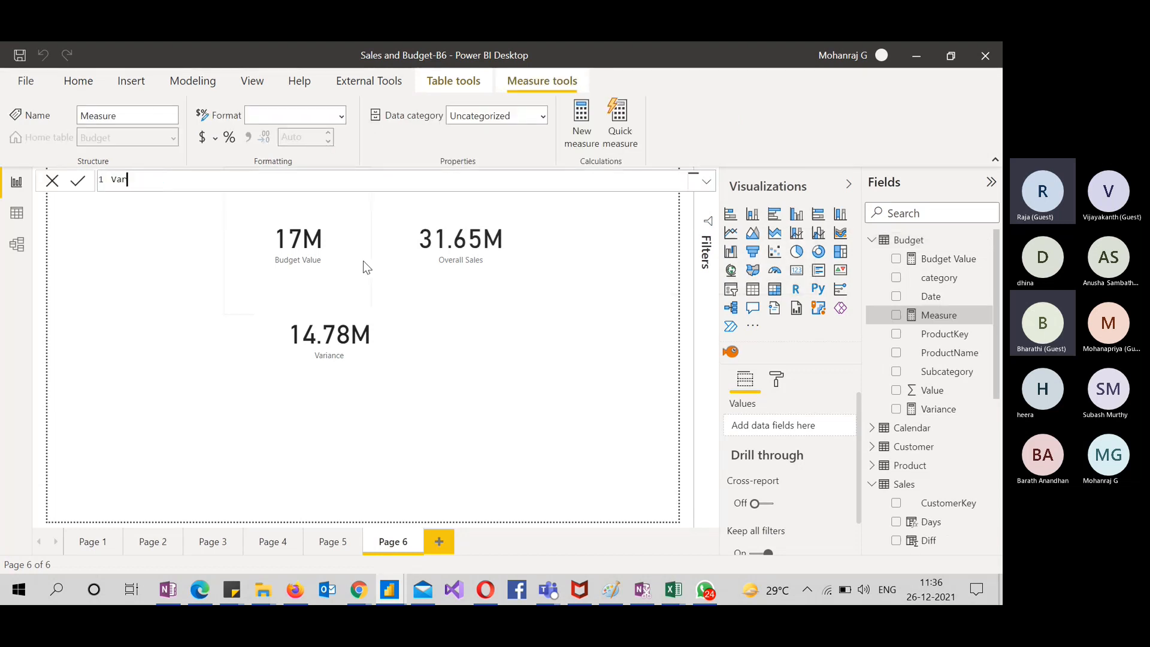
{"action": "type", "text": " % = "}
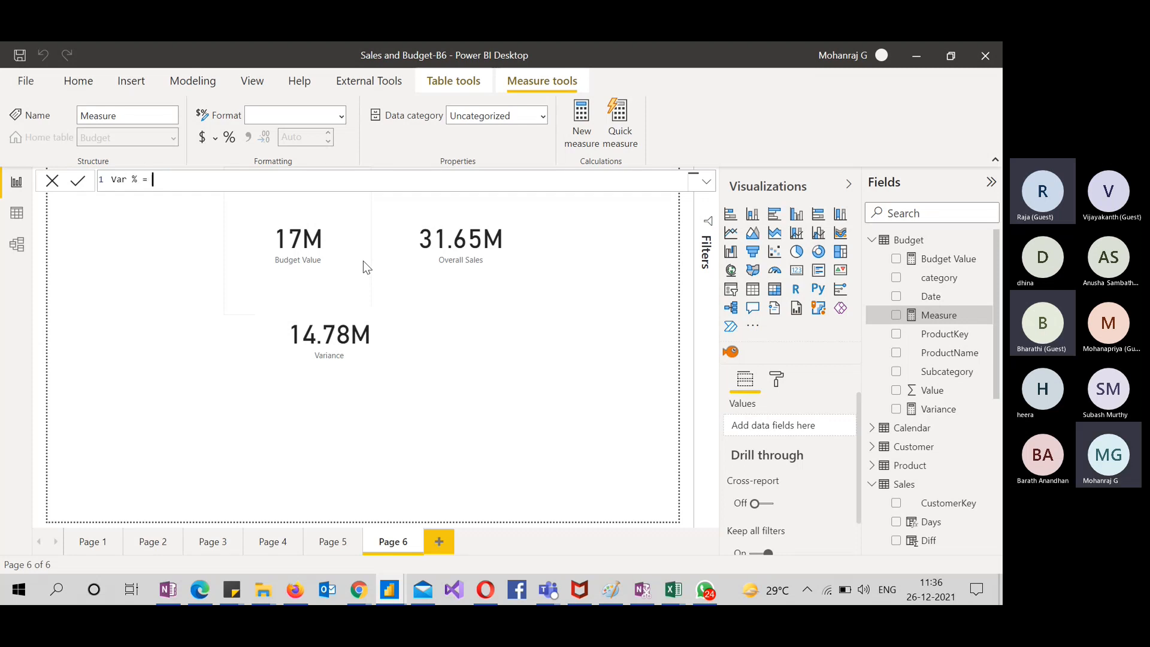
{"action": "type", "text": "DIVIDE(q"}
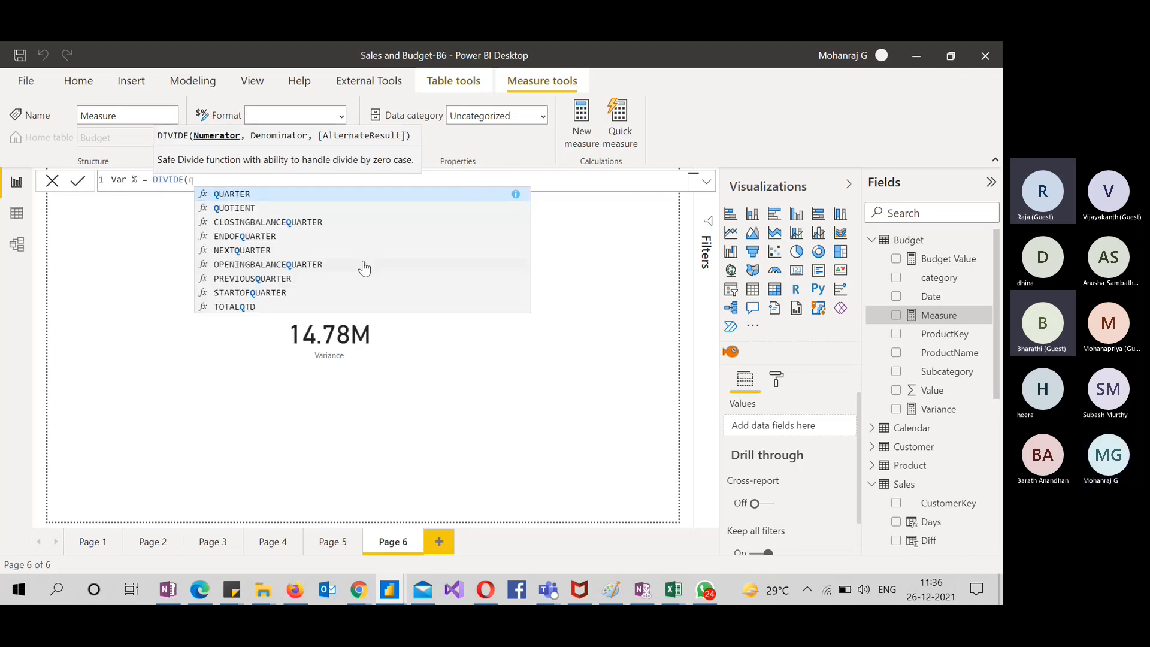
{"action": "key", "text": "BackSpace"}
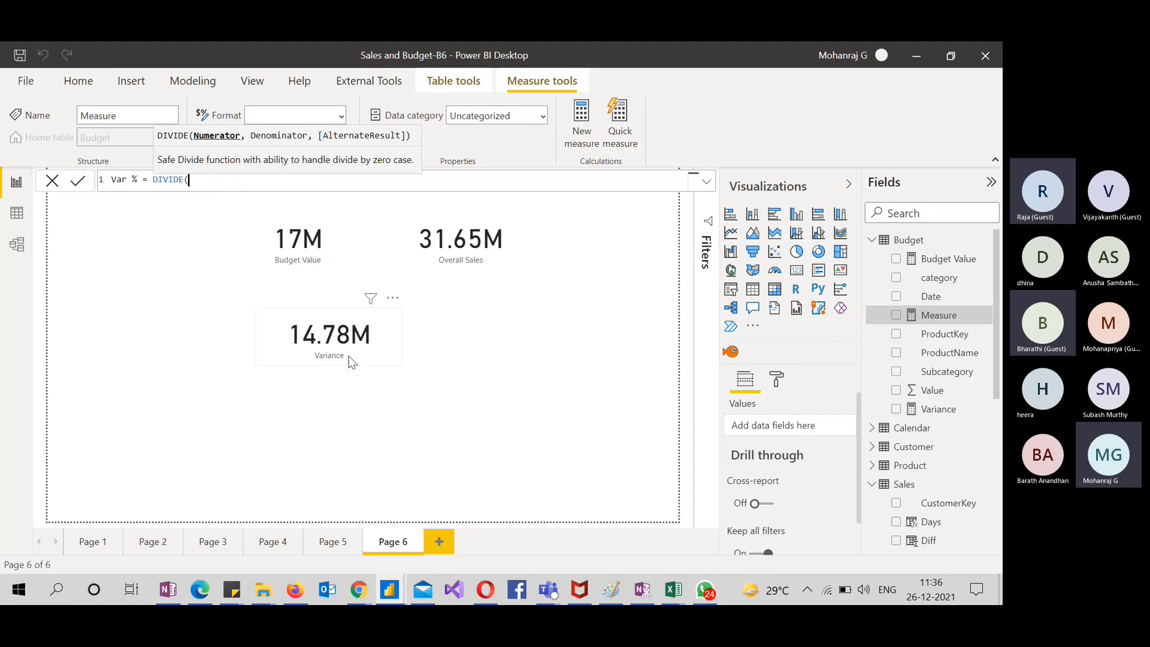
{"action": "type", "text": "var"}
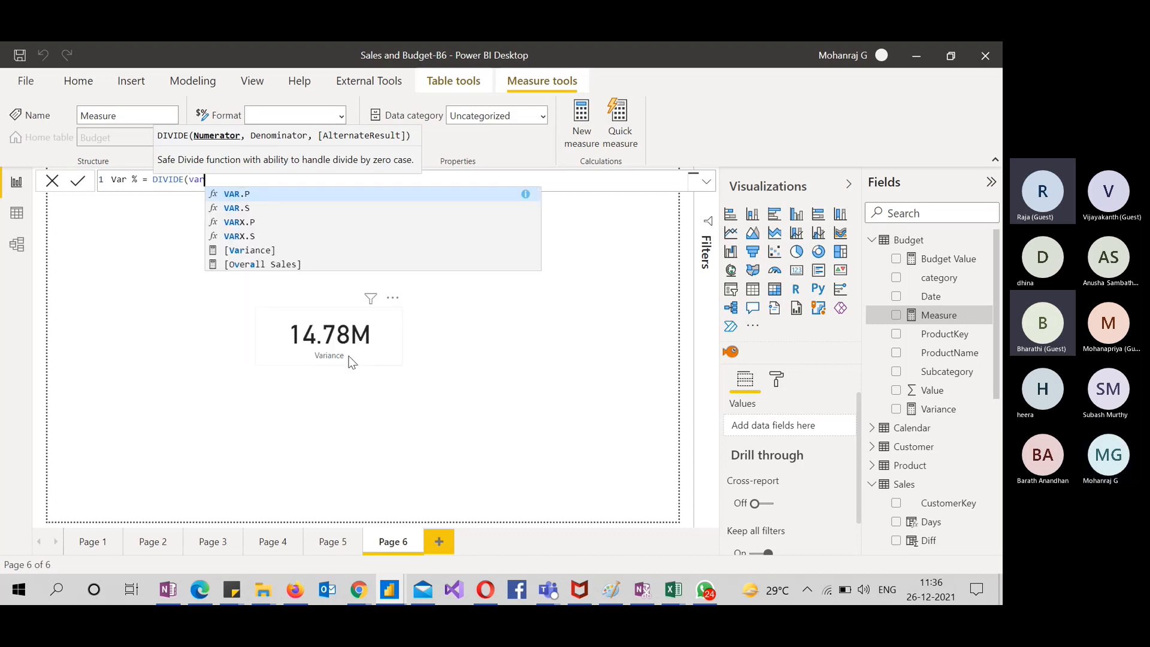
{"action": "left_click", "coordinate": [271, 252]}
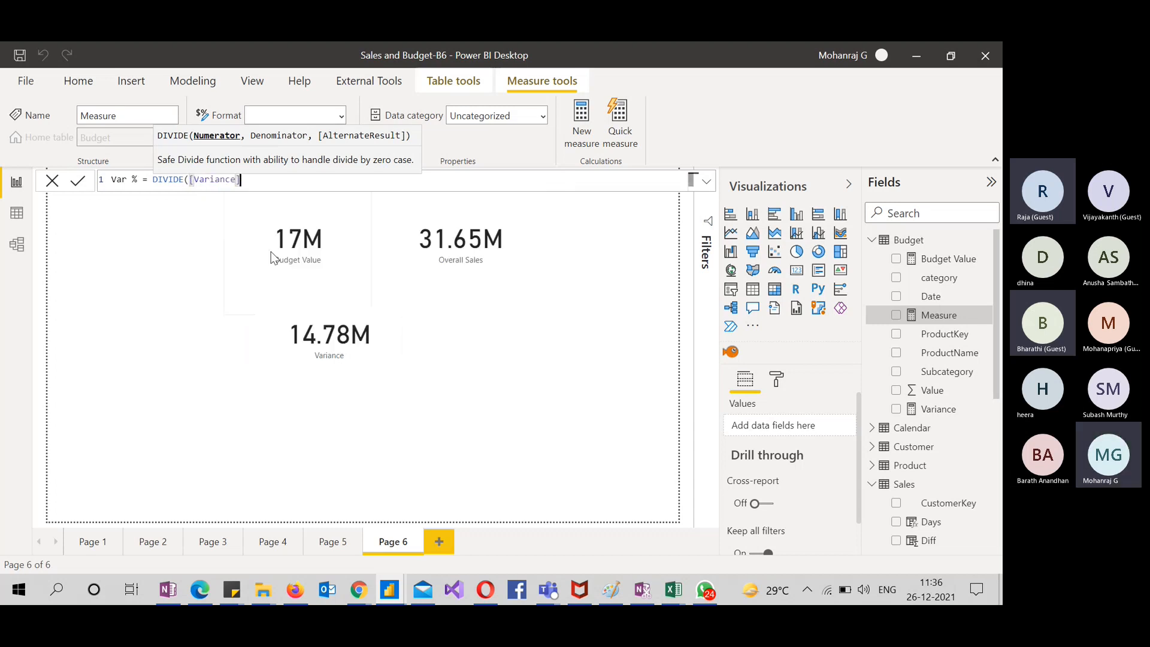
{"action": "type", "text": ","}
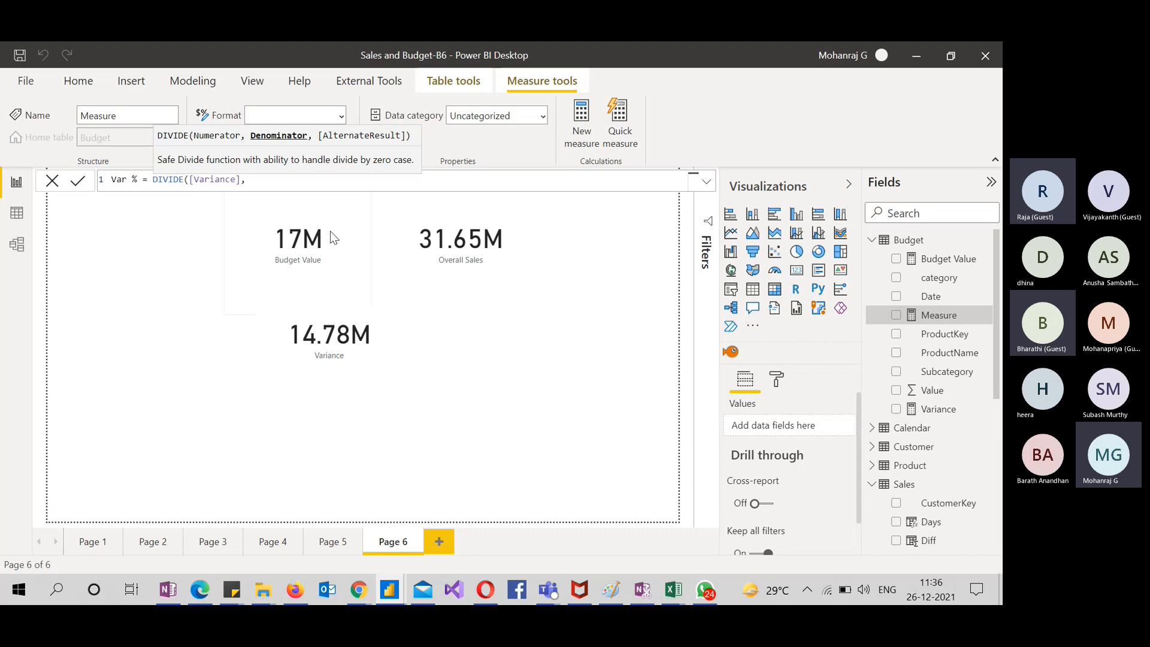
{"action": "type", "text": "budge"}
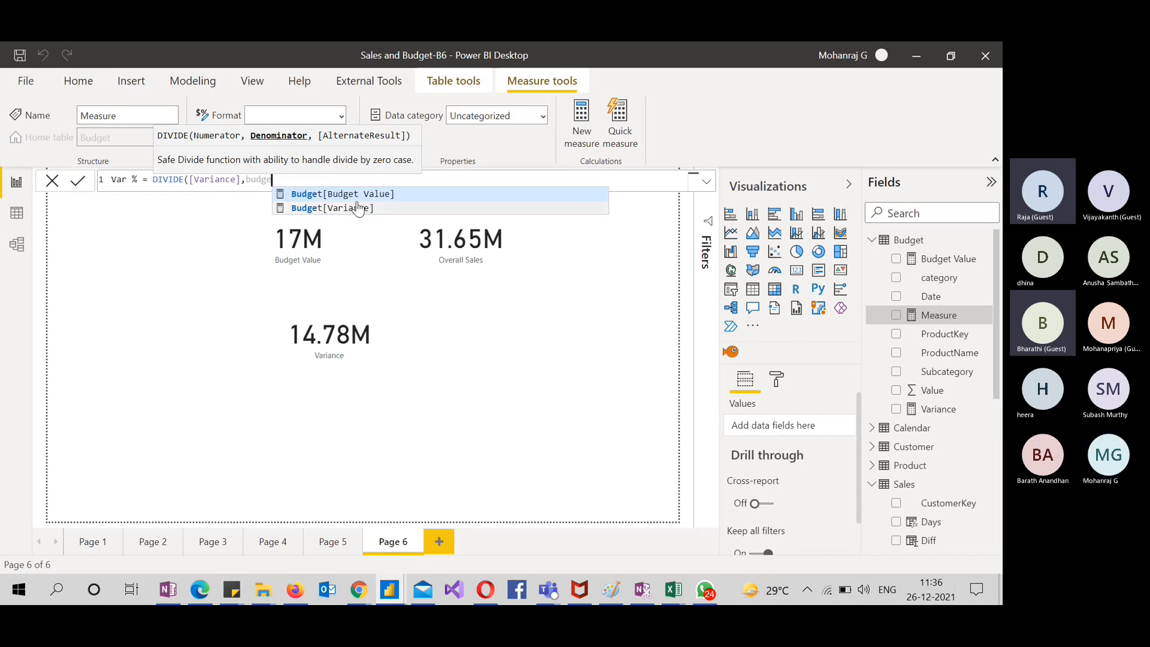
{"action": "left_click", "coordinate": [359, 194]}
{"action": "type", "text": ")"}
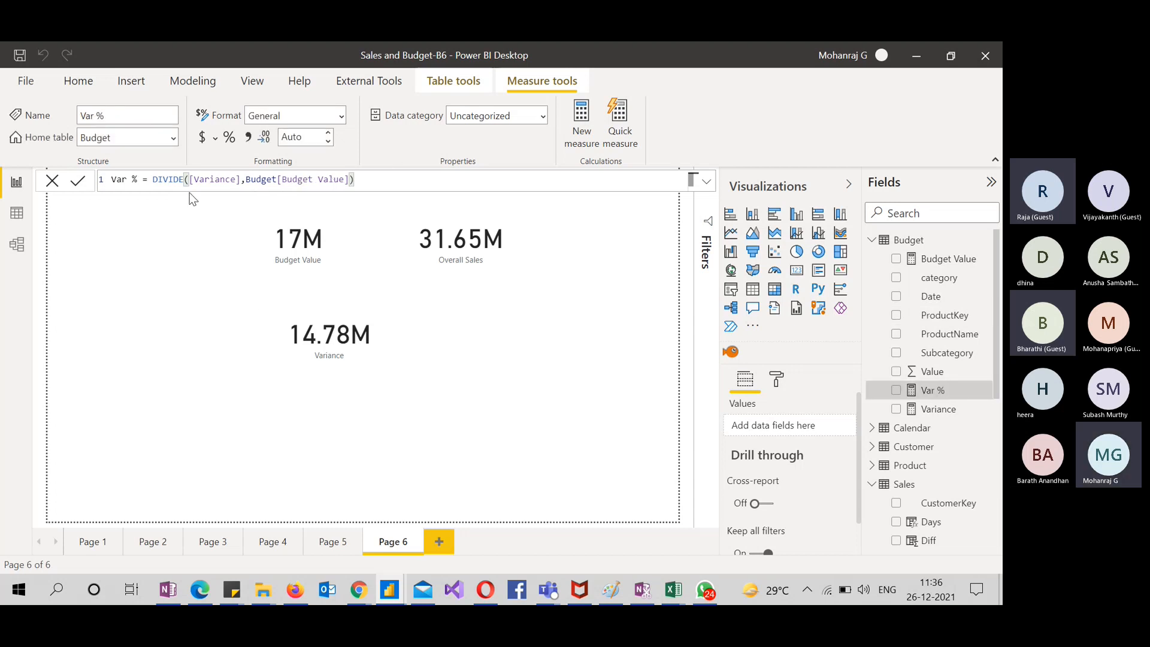
Show the Var % measure as a card beside the Variance card and format the measure as a percentage
{"action": "left_click_drag", "start_coordinate": [931, 390], "coordinate": [526, 346]}
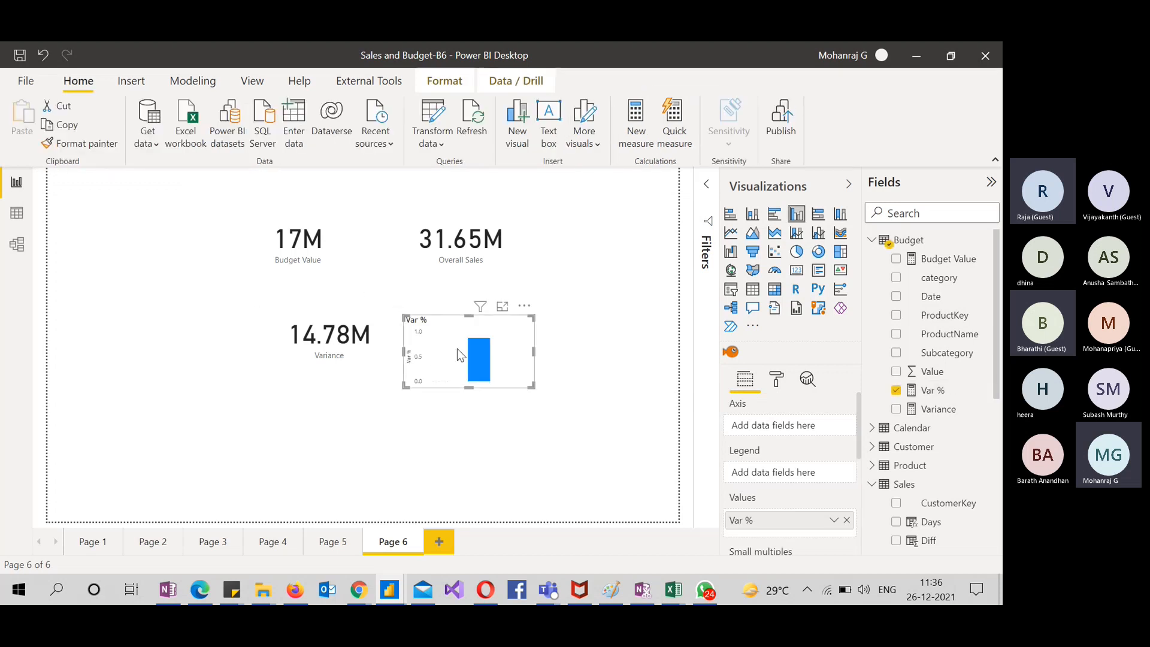
{"action": "left_click", "coordinate": [797, 271]}
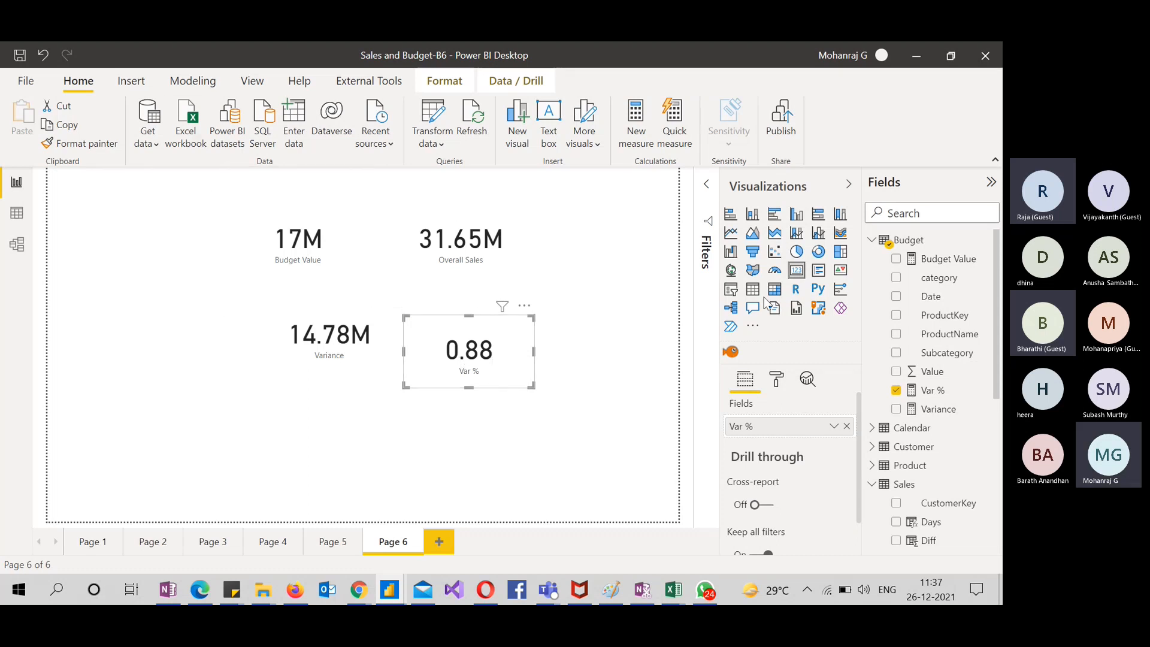
{"action": "left_click", "coordinate": [930, 391]}
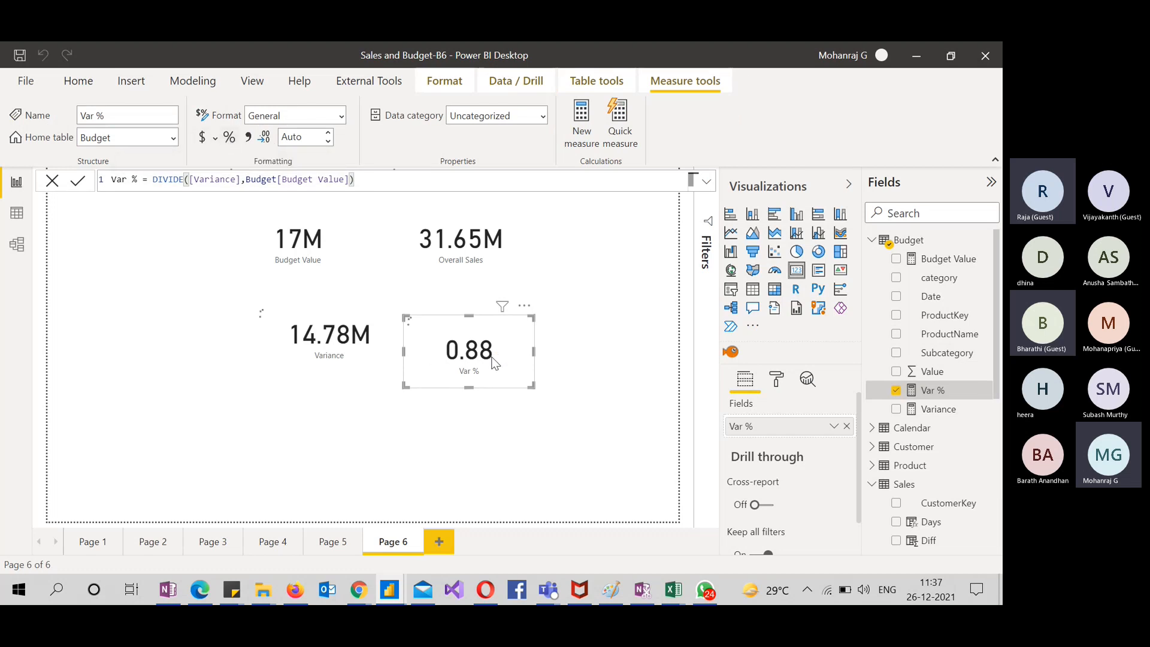
{"action": "left_click", "coordinate": [541, 366]}
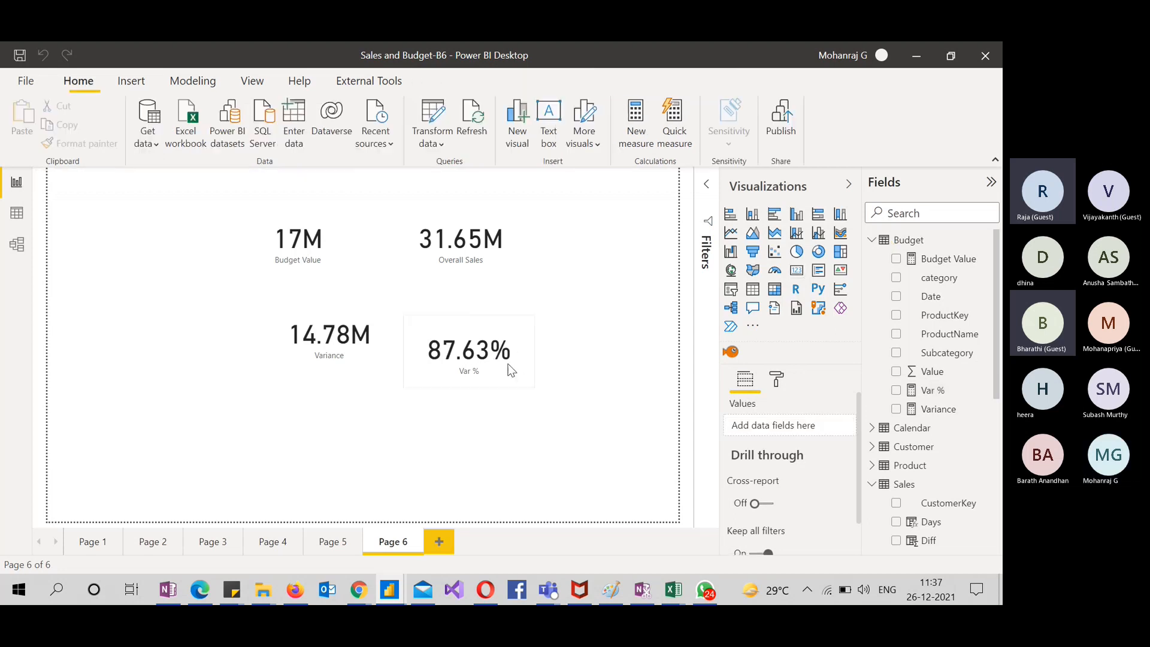
Move the Variance and Var % cards slightly lower and align them side by side in one row
{"action": "left_click_drag", "start_coordinate": [509, 362], "coordinate": [515, 346]}
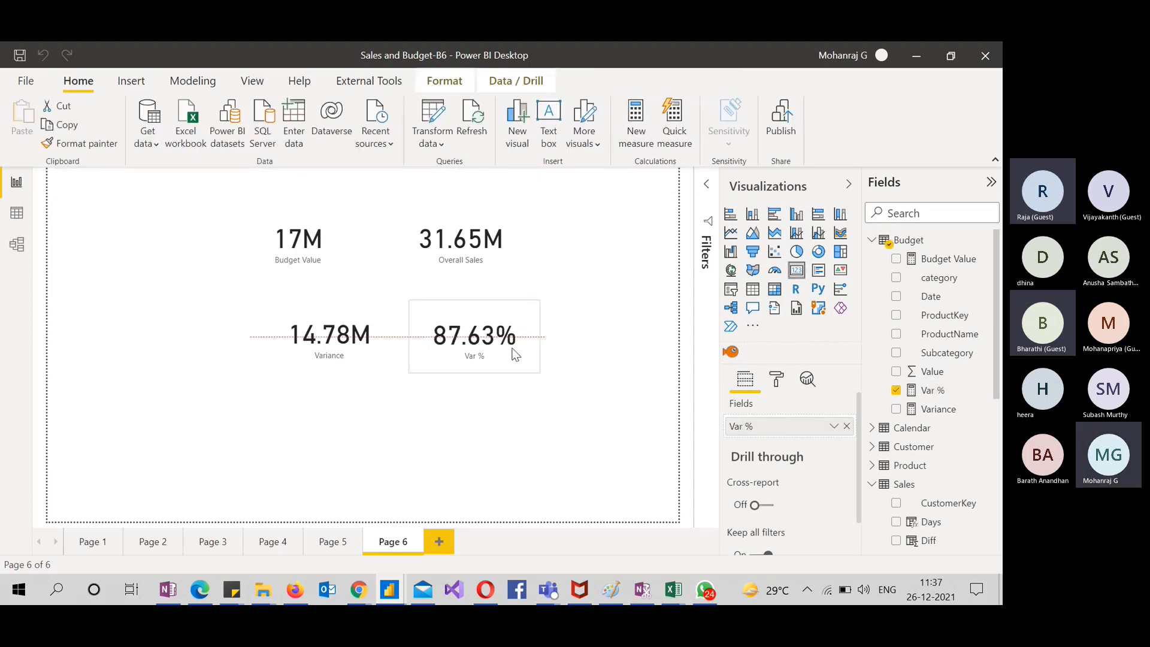
{"action": "left_click", "coordinate": [434, 258]}
{"action": "left_click", "coordinate": [331, 272]}
{"action": "left_click", "coordinate": [360, 362]}
{"action": "left_click_drag", "start_coordinate": [360, 362], "coordinate": [359, 379]}
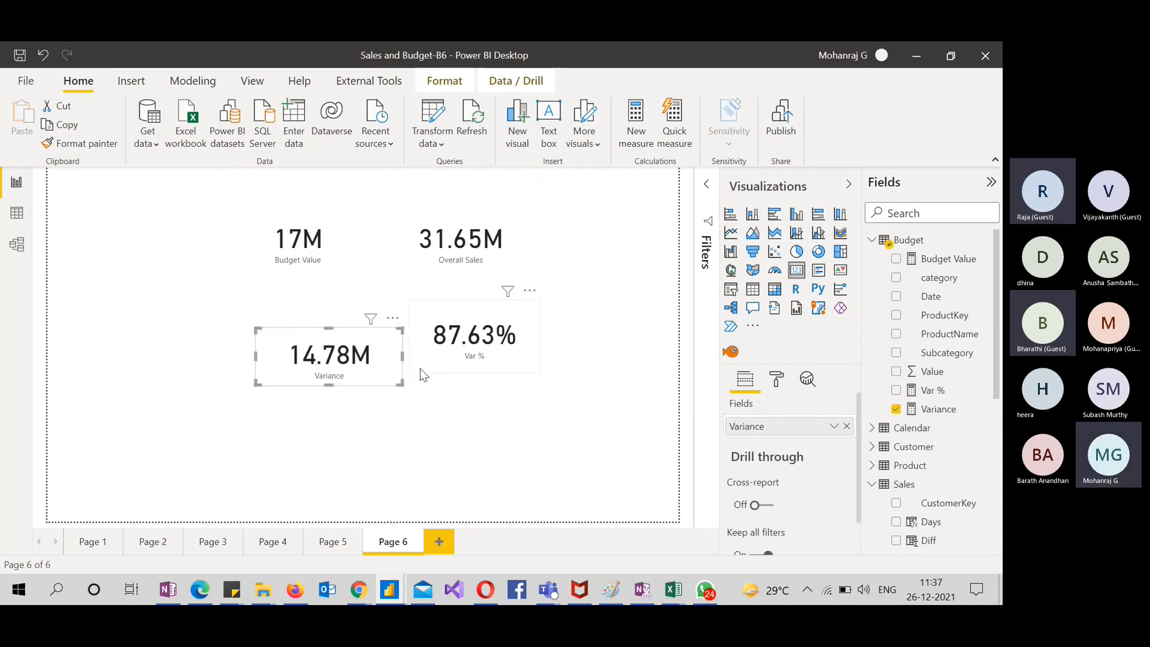
{"action": "left_click_drag", "start_coordinate": [438, 368], "coordinate": [465, 384]}
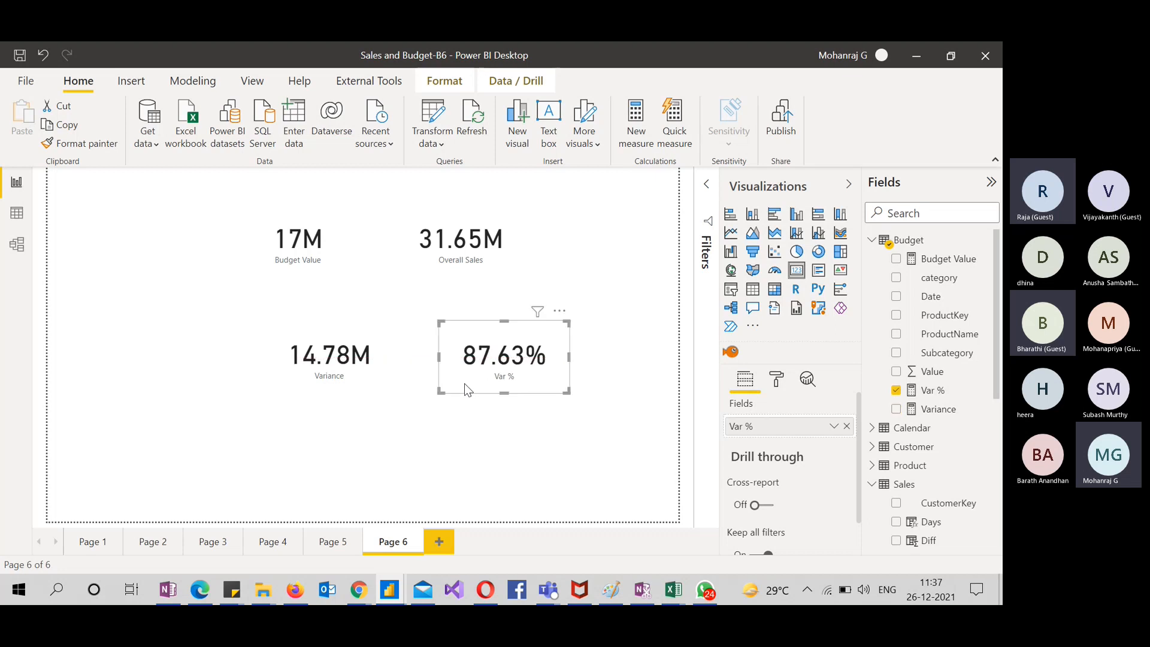
{"action": "left_click", "coordinate": [473, 474]}
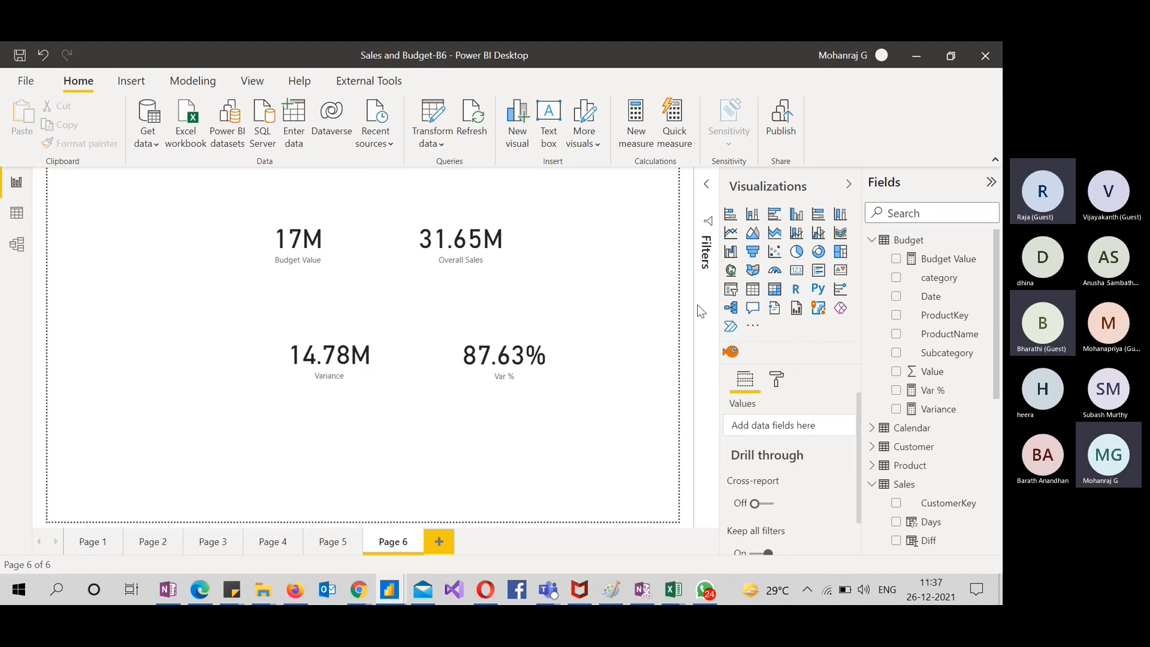
Collapse the Budget and Sales field lists and start a calculated table named Date with the ADDCOLUMNS function
{"action": "left_click", "coordinate": [872, 240]}
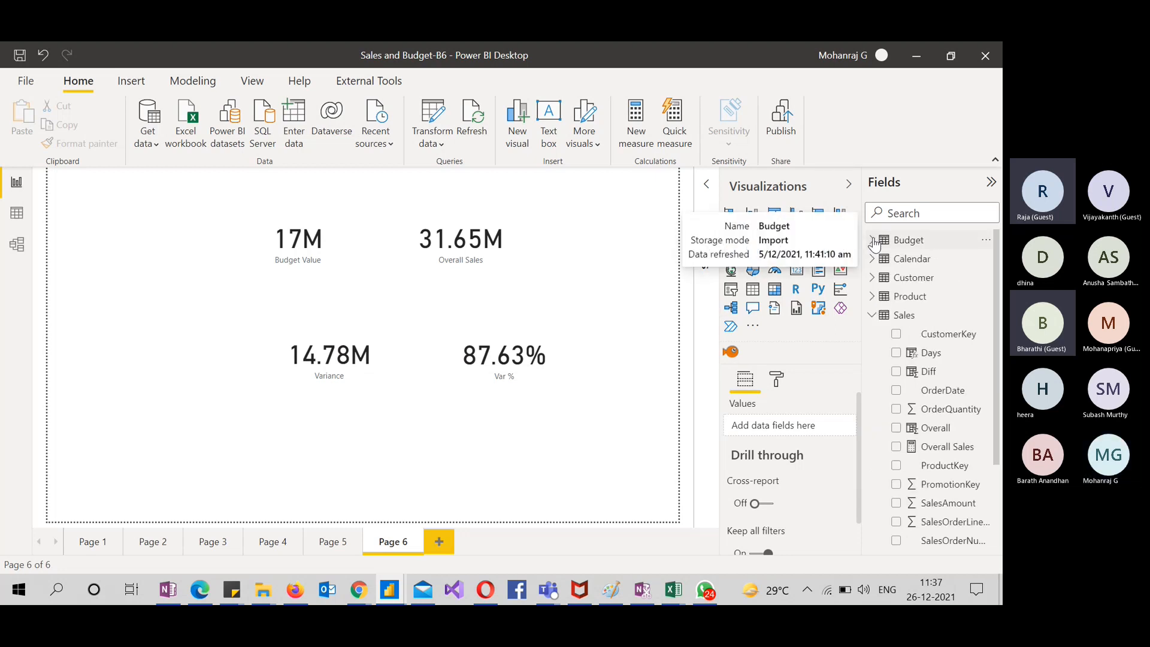
{"action": "left_click", "coordinate": [873, 321]}
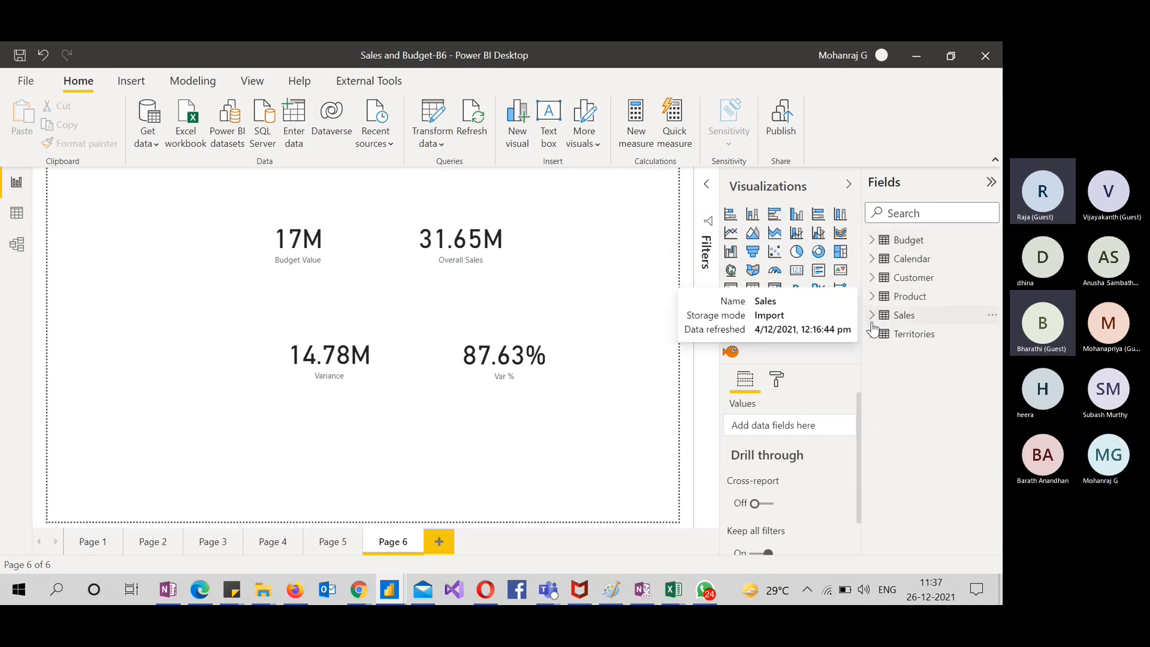
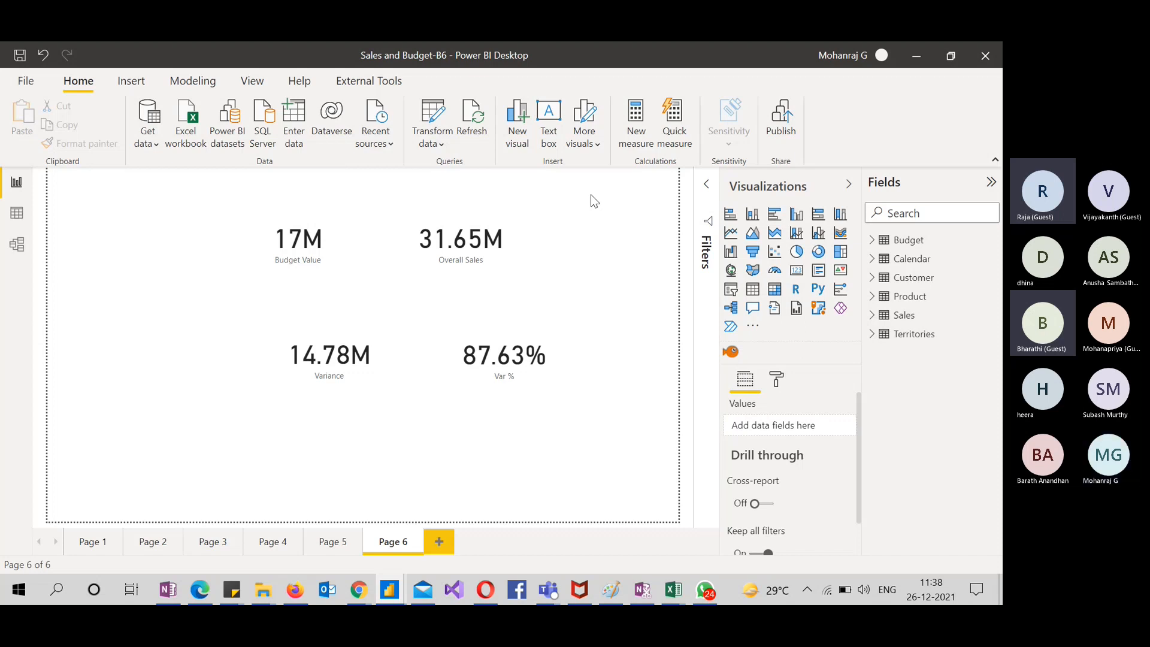
{"action": "left_click", "coordinate": [196, 75]}
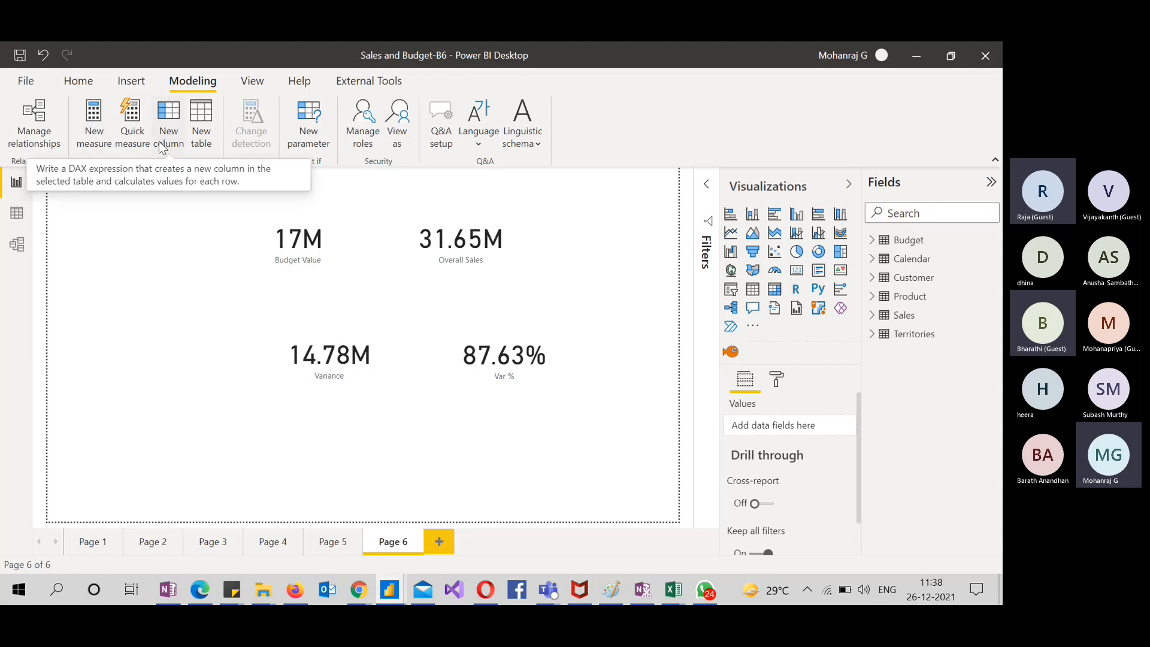
{"action": "left_click", "coordinate": [202, 120]}
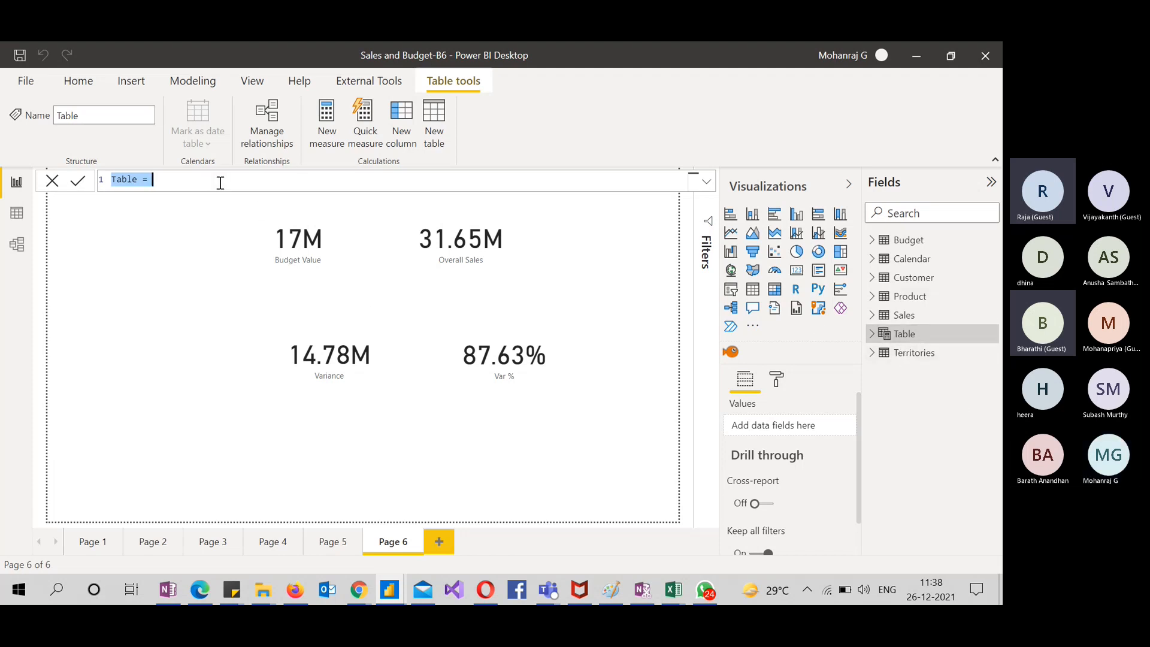
{"action": "type", "text": "Date ="}
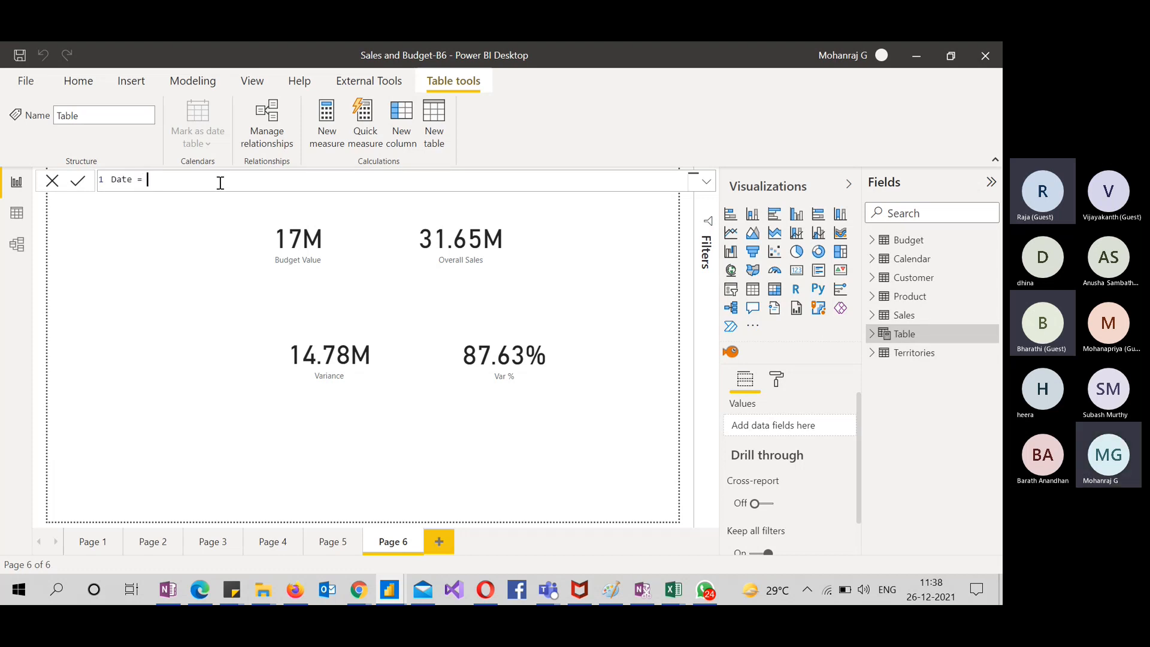
{"action": "type", "text": "add"}
{"action": "key", "text": "Tab"}
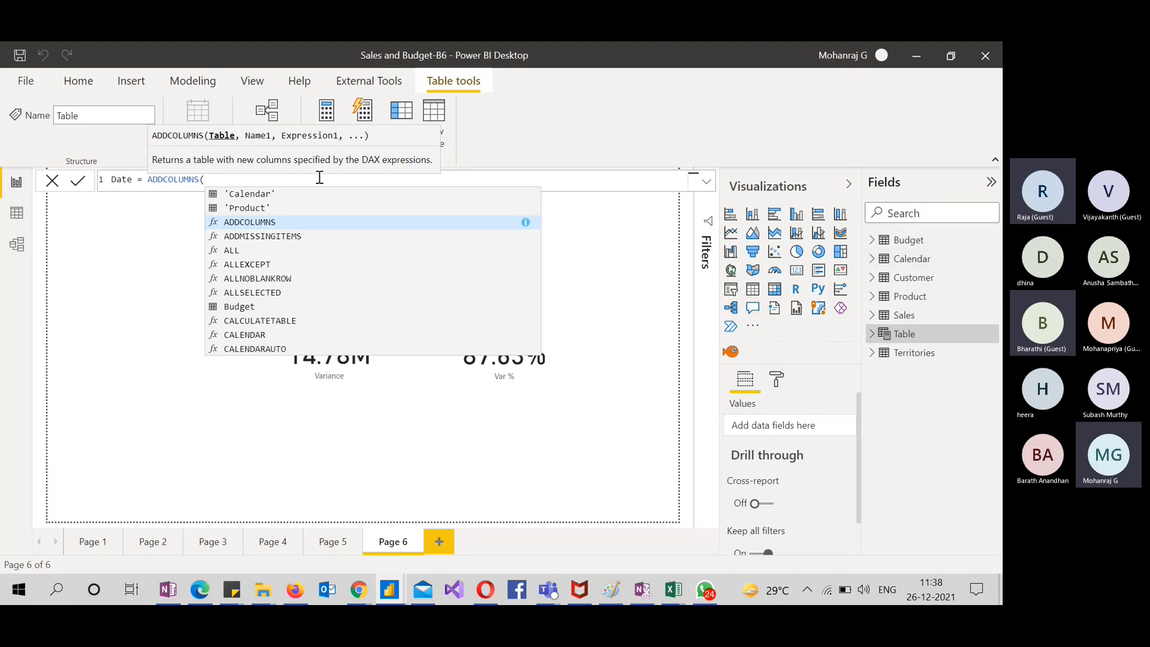
Enter CALENDAR(MIN(Sales[OrderDate]),MAX(Sales[OrderDate])) as the base table argument of ADDCOLUMNS in the Date table formula
{"action": "type", "text": "cal"}
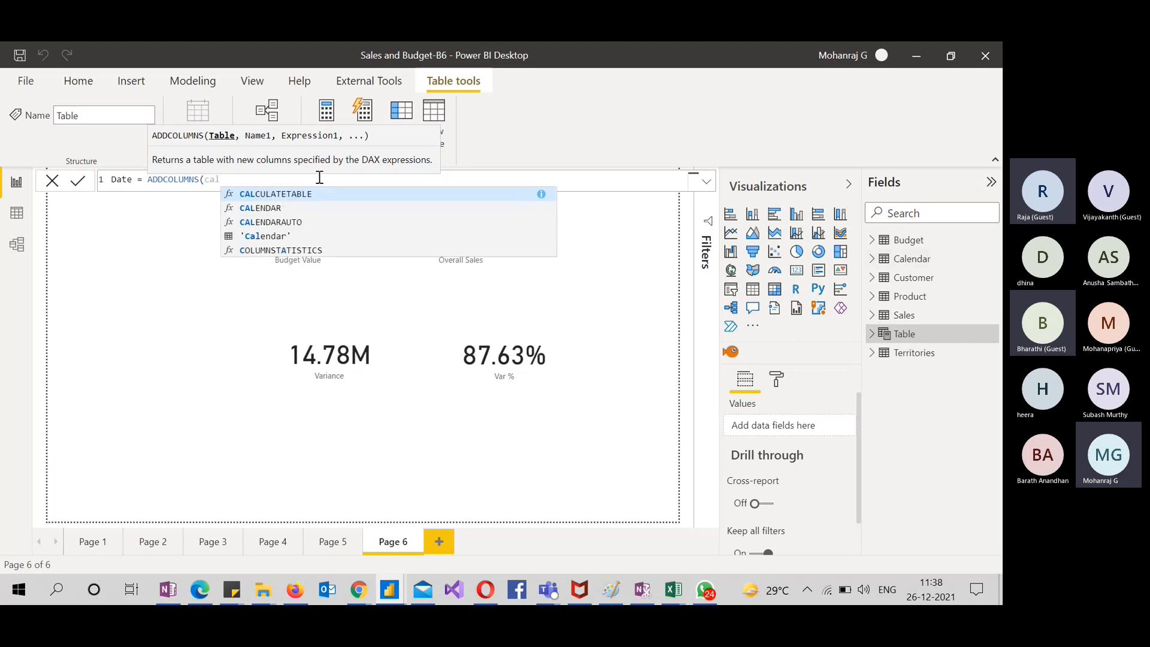
{"action": "type", "text": "endar("}
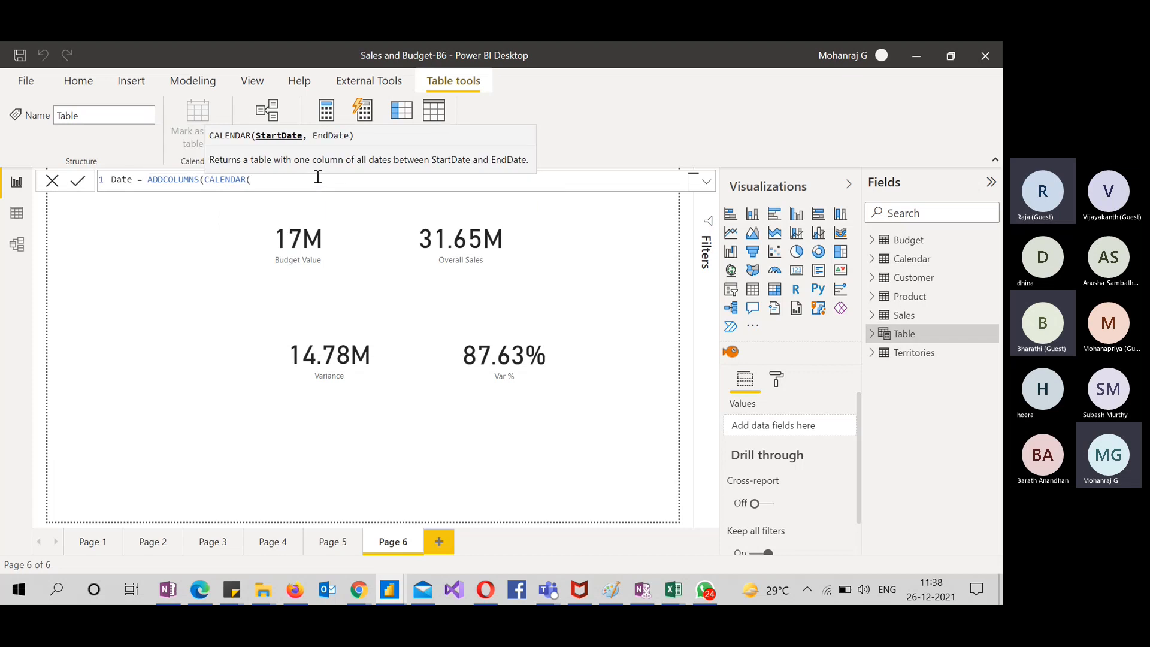
{"action": "type", "text": "MIN("}
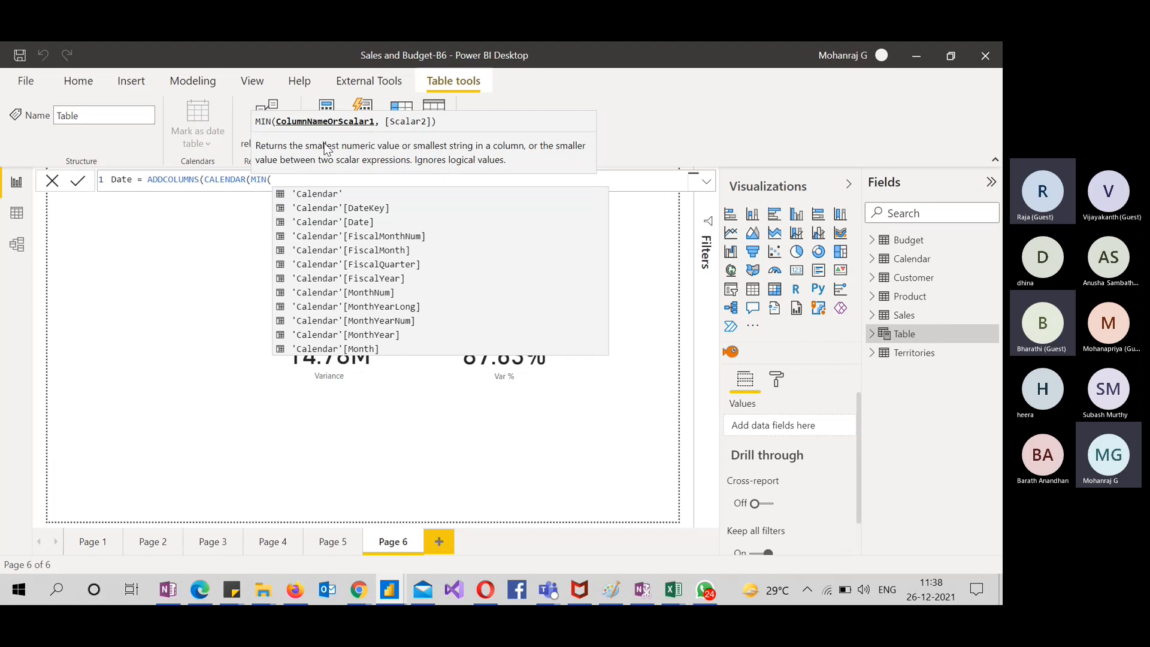
{"action": "type", "text": "Sales[OrderDate]"}
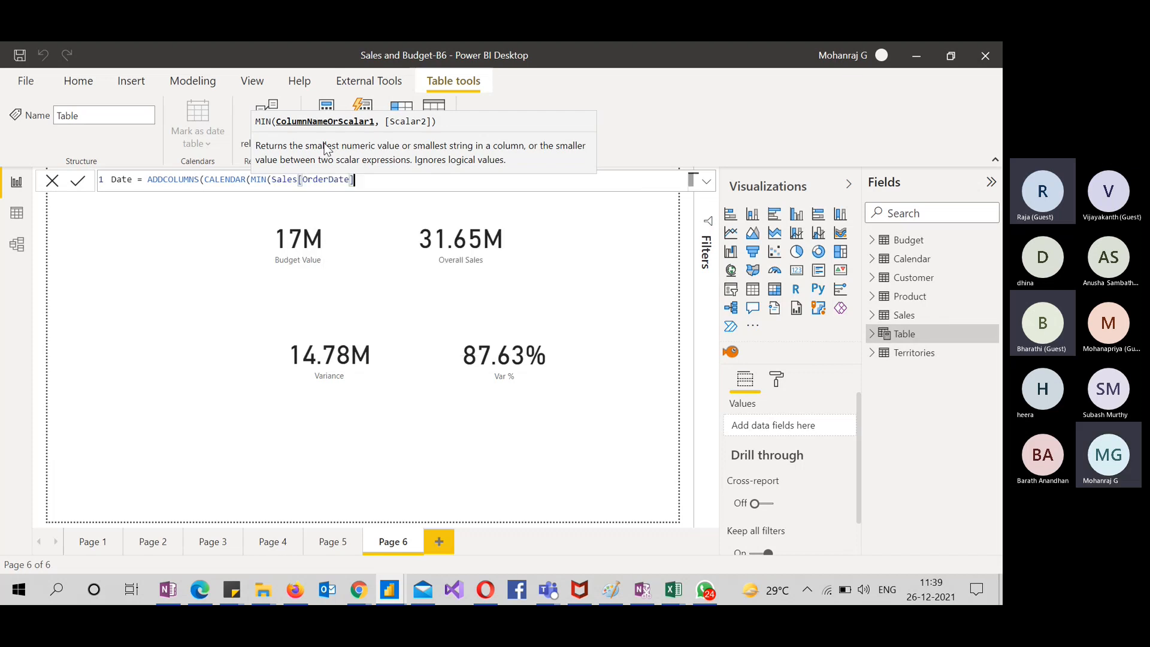
{"action": "type", "text": "),"}
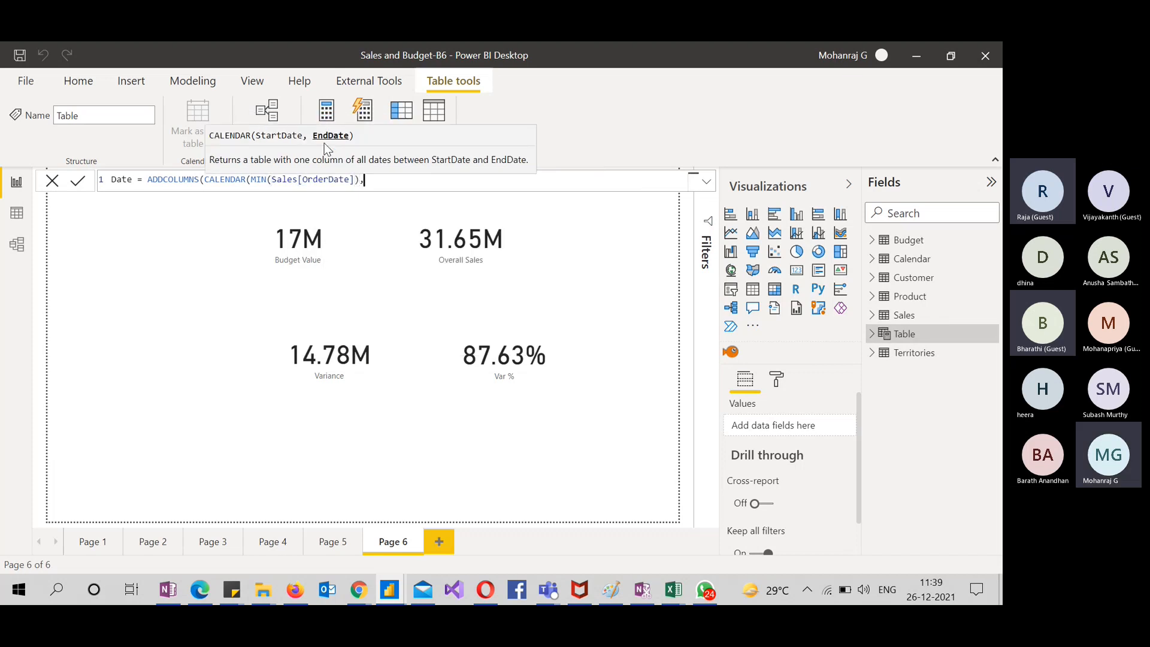
{"action": "type", "text": "max("}
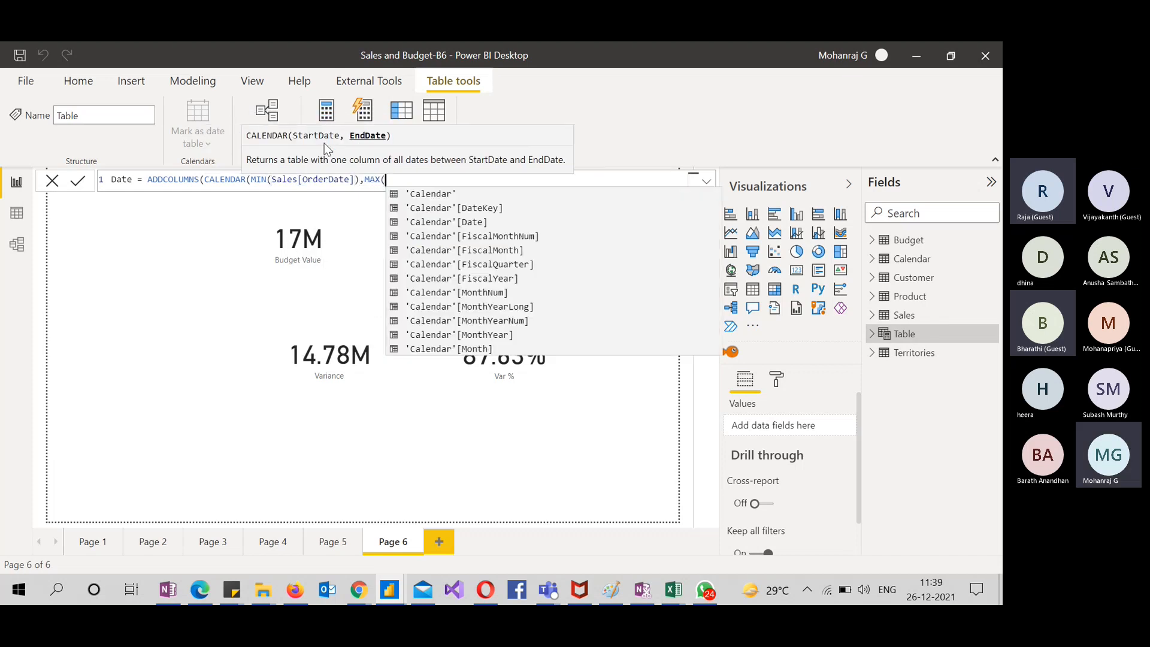
{"action": "type", "text": "Order"}
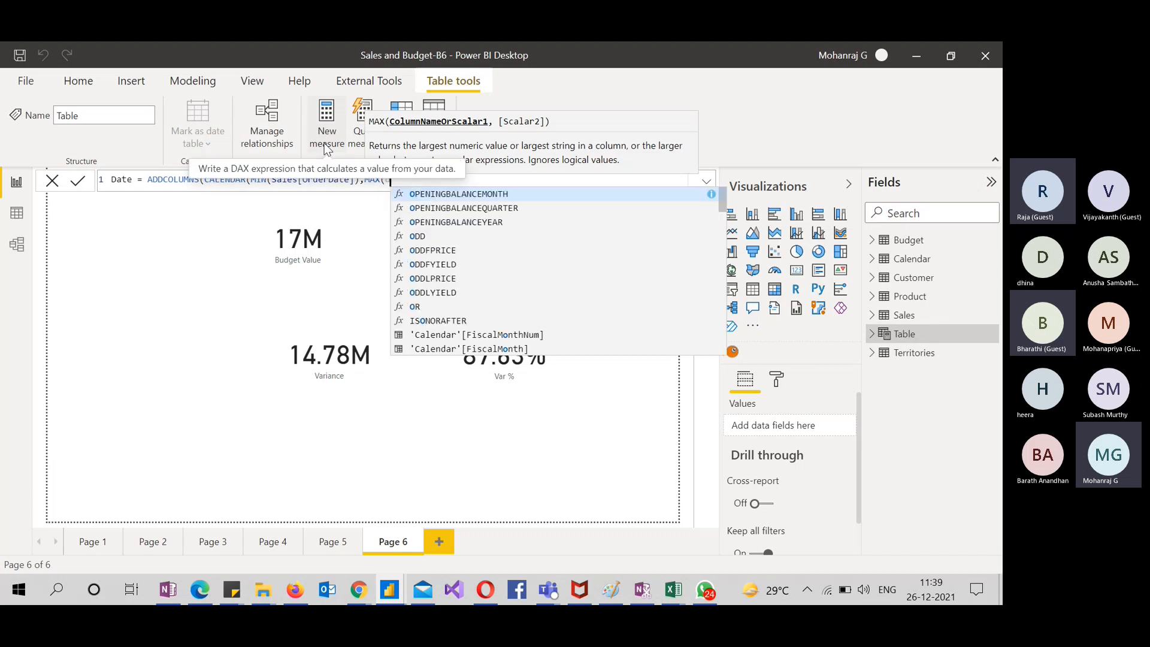
{"action": "key", "text": "Tab"}
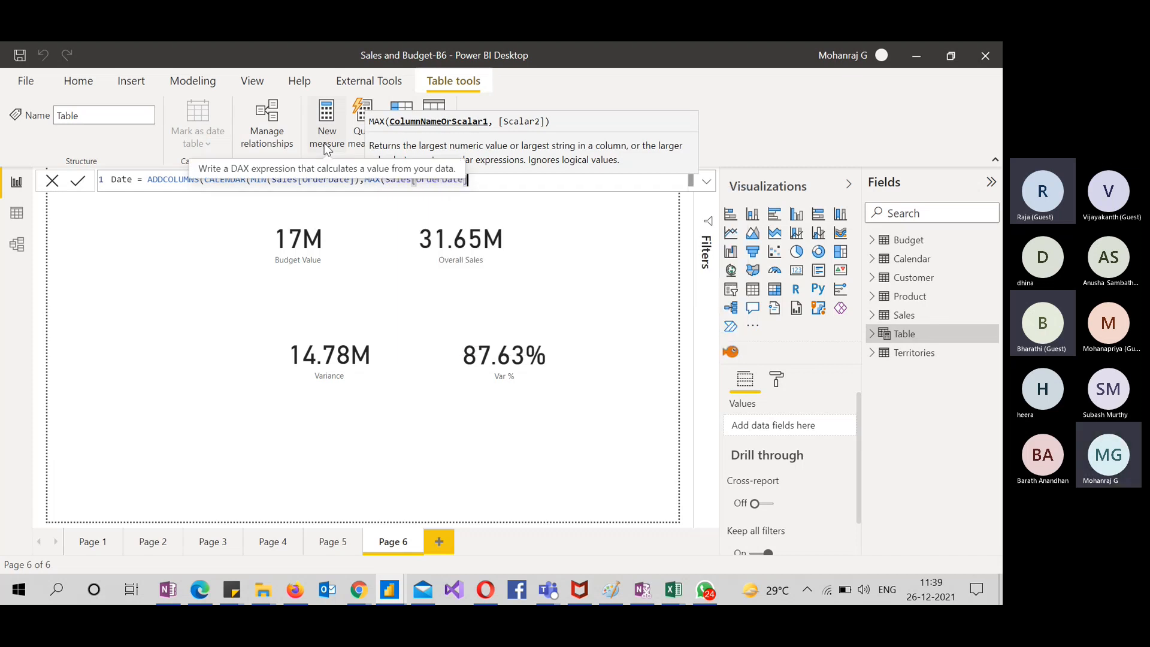
{"action": "type", "text": "))"}
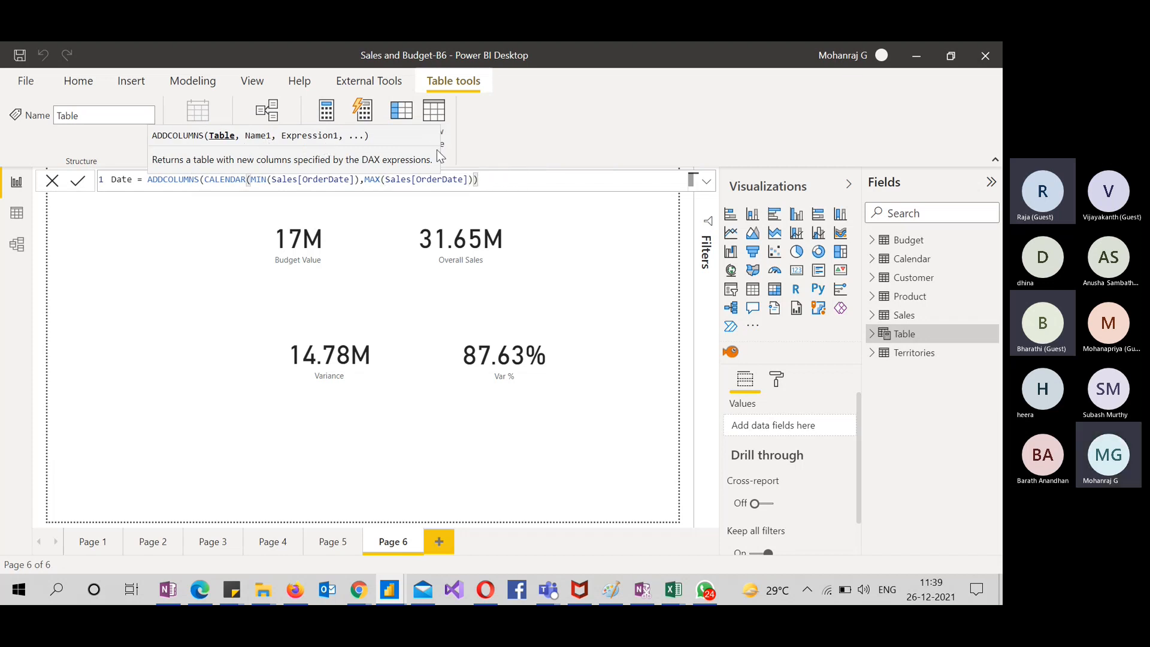
Add a "Day" column to the Date table formula with the expression FORMAT([Date],"DDD")
{"action": "type", "text": ","}
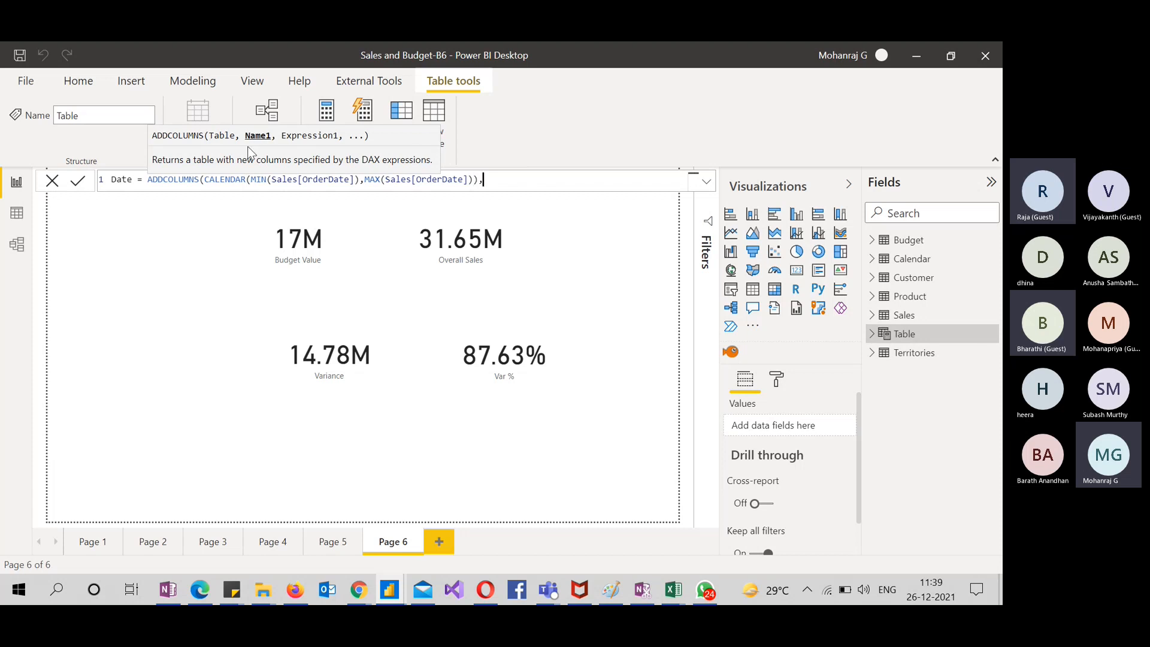
{"action": "type", "text": "\"Day"}
{"action": "type", "text": ","}
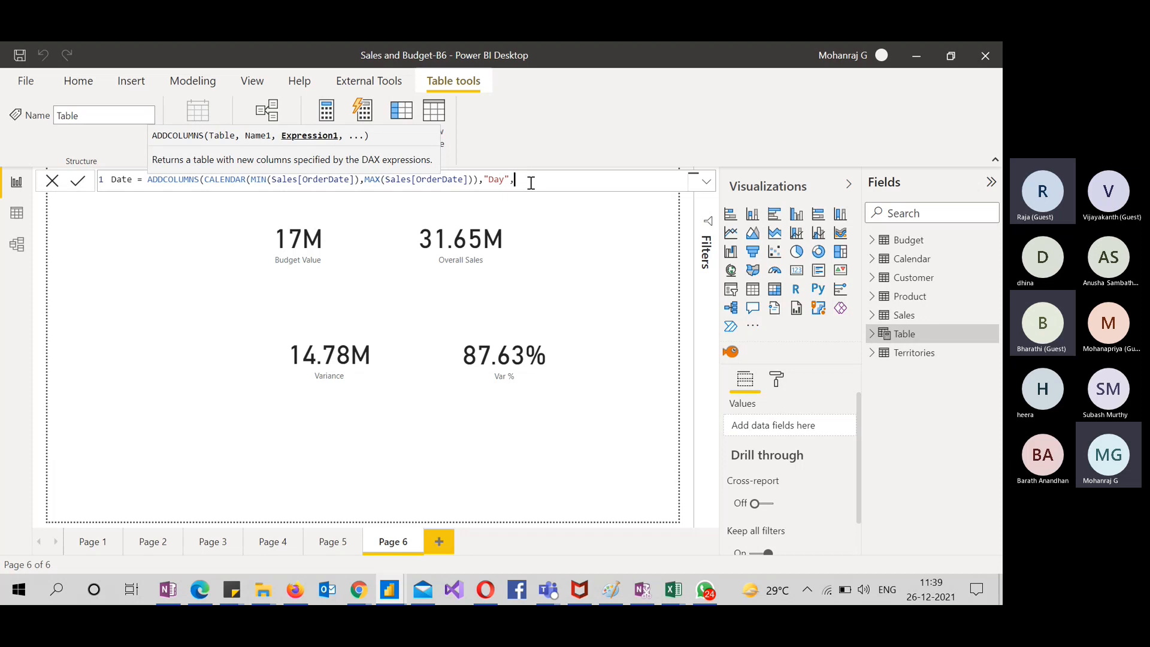
{"action": "type", "text": "FORMAT("}
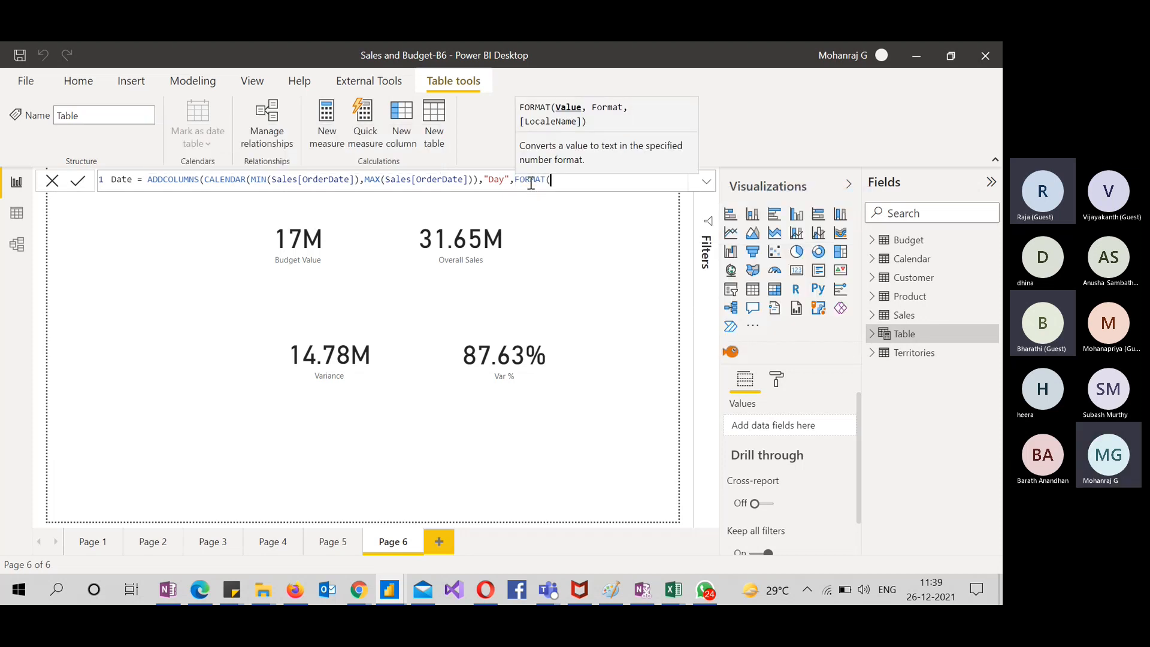
{"action": "type", "text": "datt"}
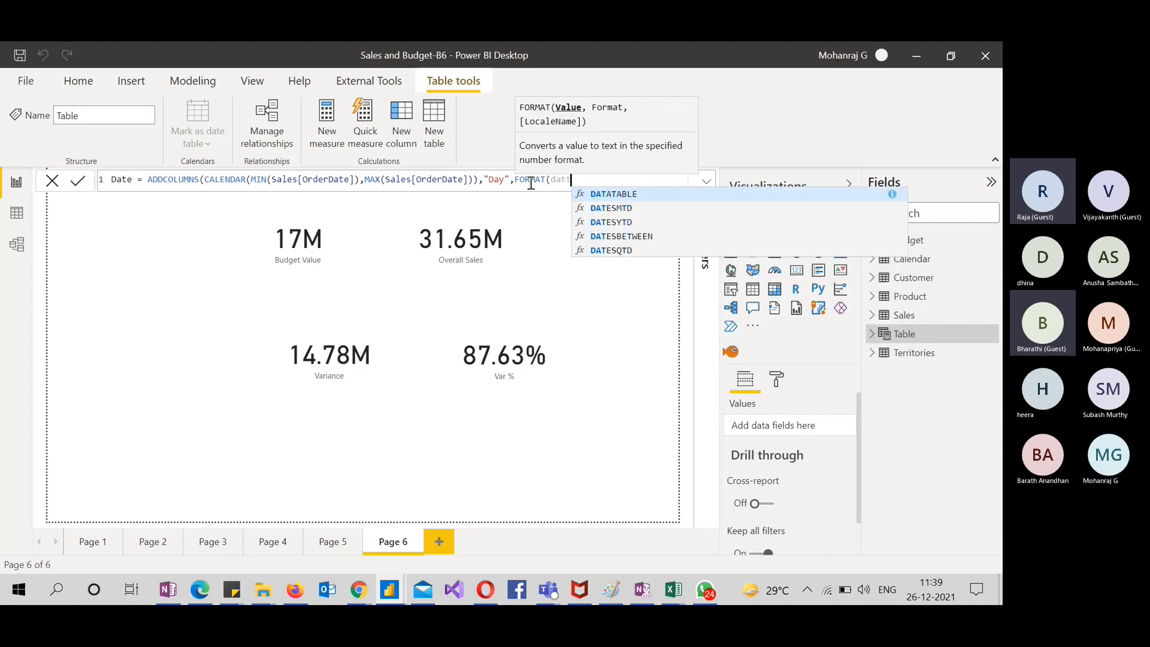
{"action": "key", "text": "BackSpace"}
{"action": "type", "text": "e"}
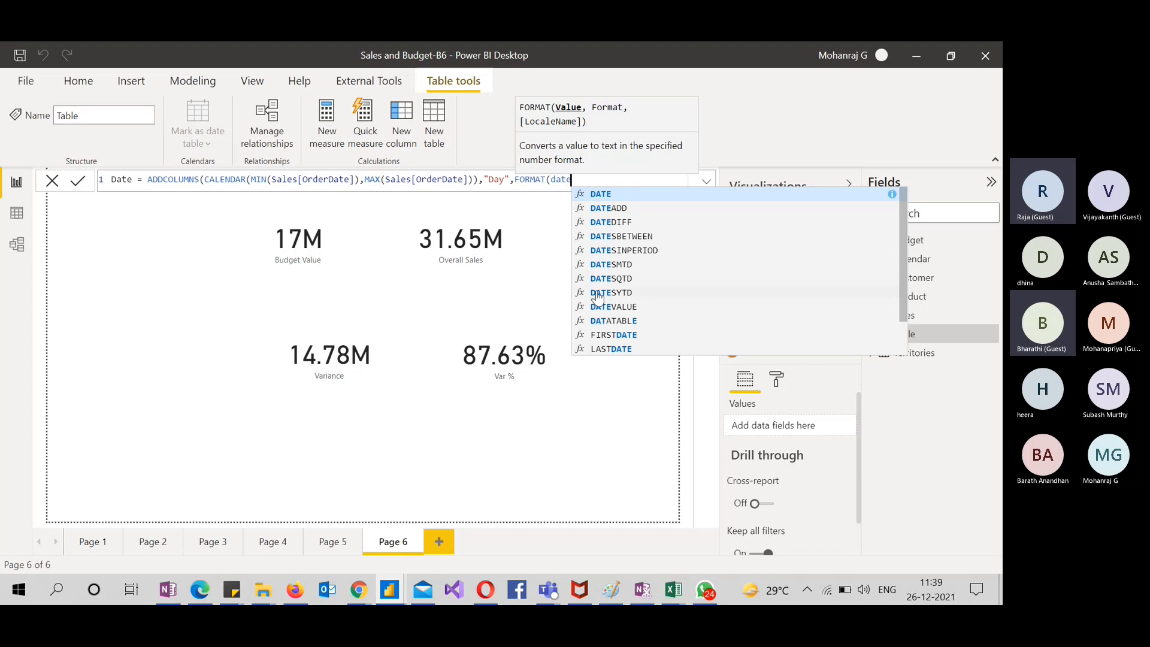
{"action": "left_click", "coordinate": [619, 322]}
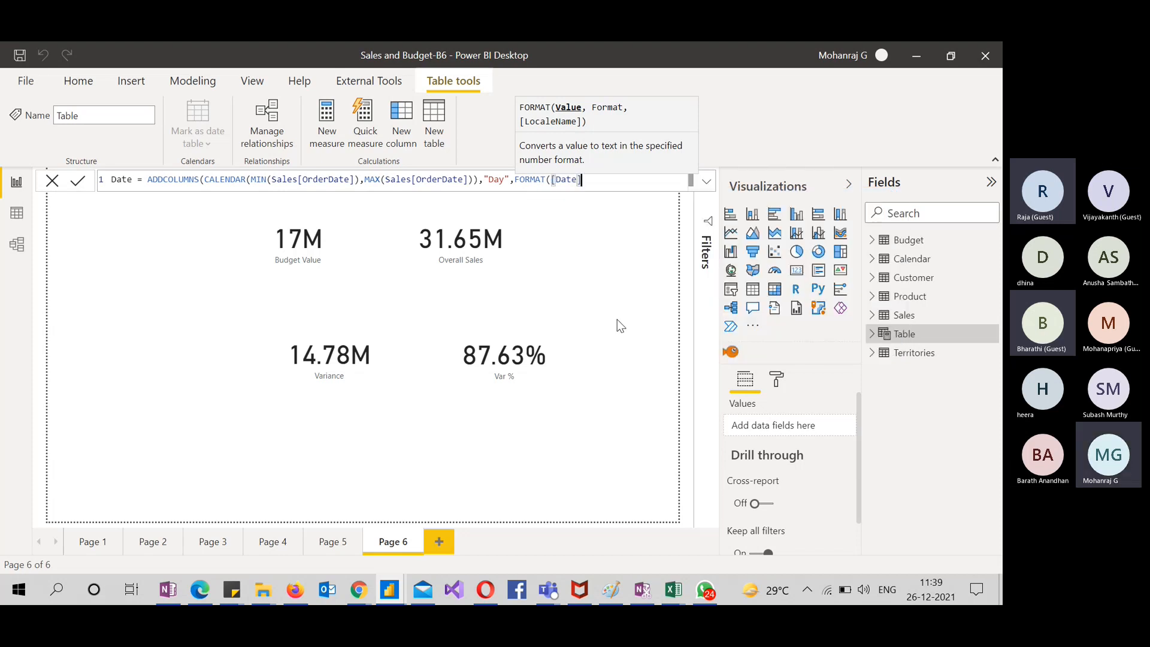
{"action": "type", "text": ",\""}
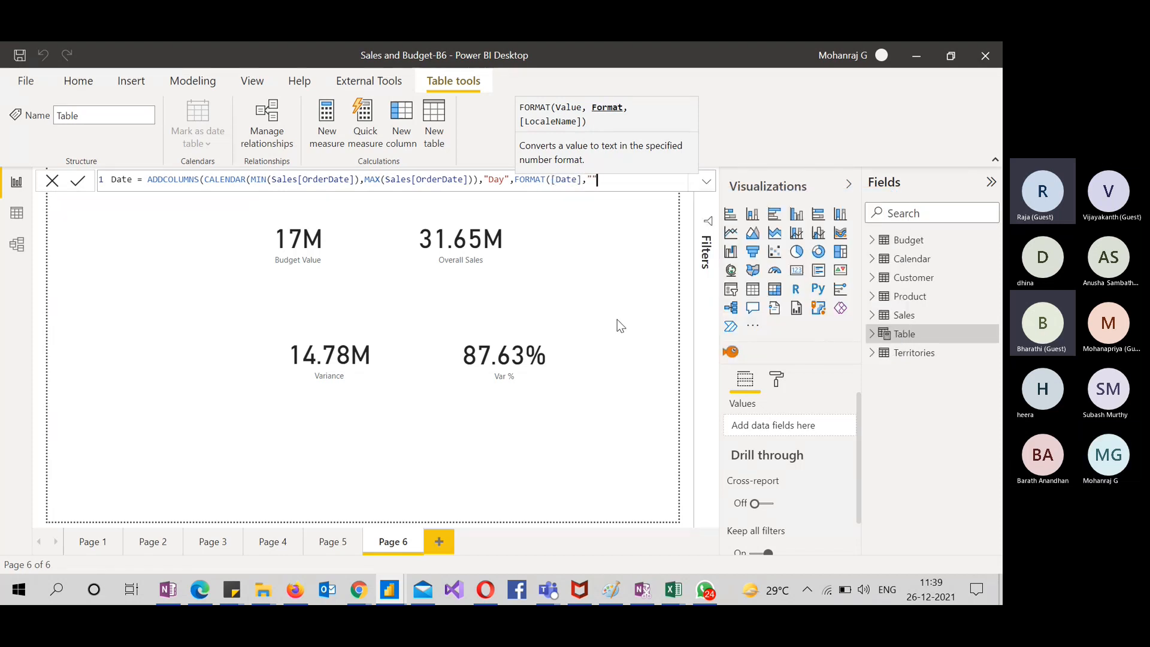
{"action": "type", "text": "DDDD\""}
{"action": "key", "text": "BackSpace"}
{"action": "key", "text": "BackSpace"}
{"action": "type", "text": "\")"}
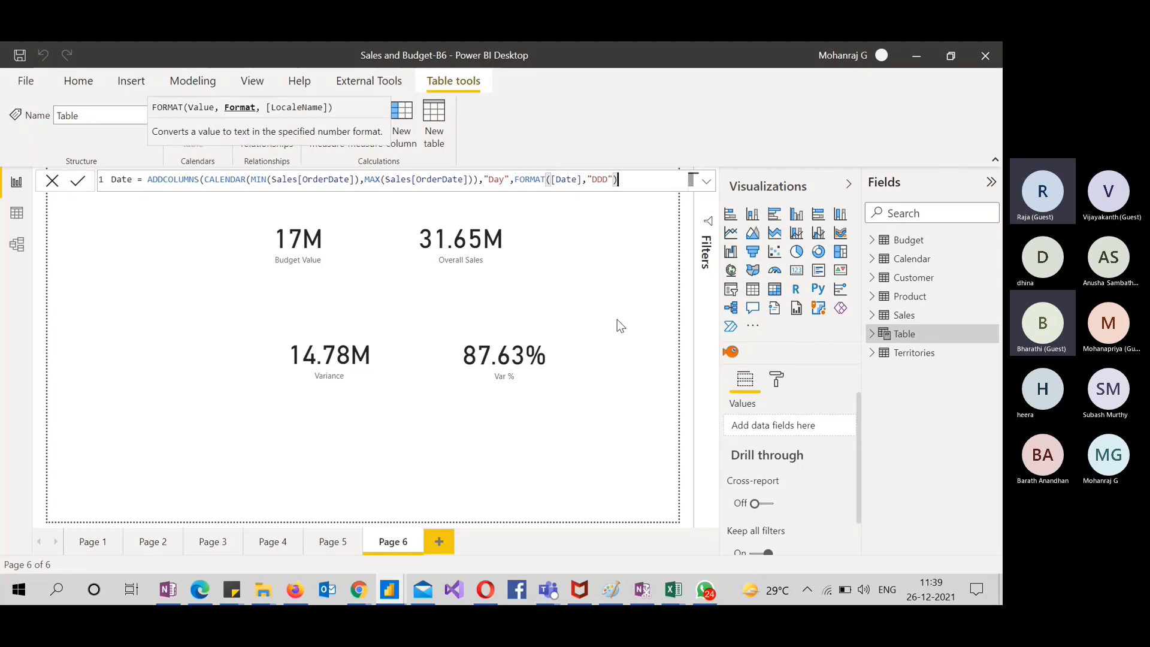
Add a "Month" column to the Date table formula with the expression FORMAT([Date],"MMM")
{"action": "type", "text": ","}
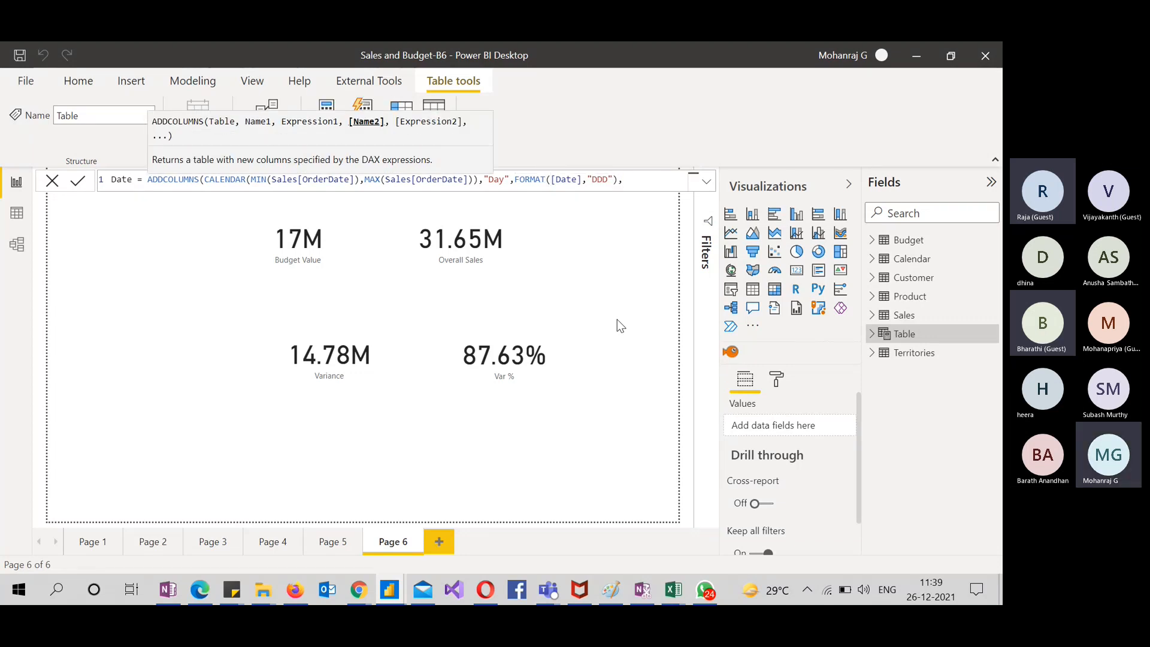
{"action": "type", "text": "\"Month\""}
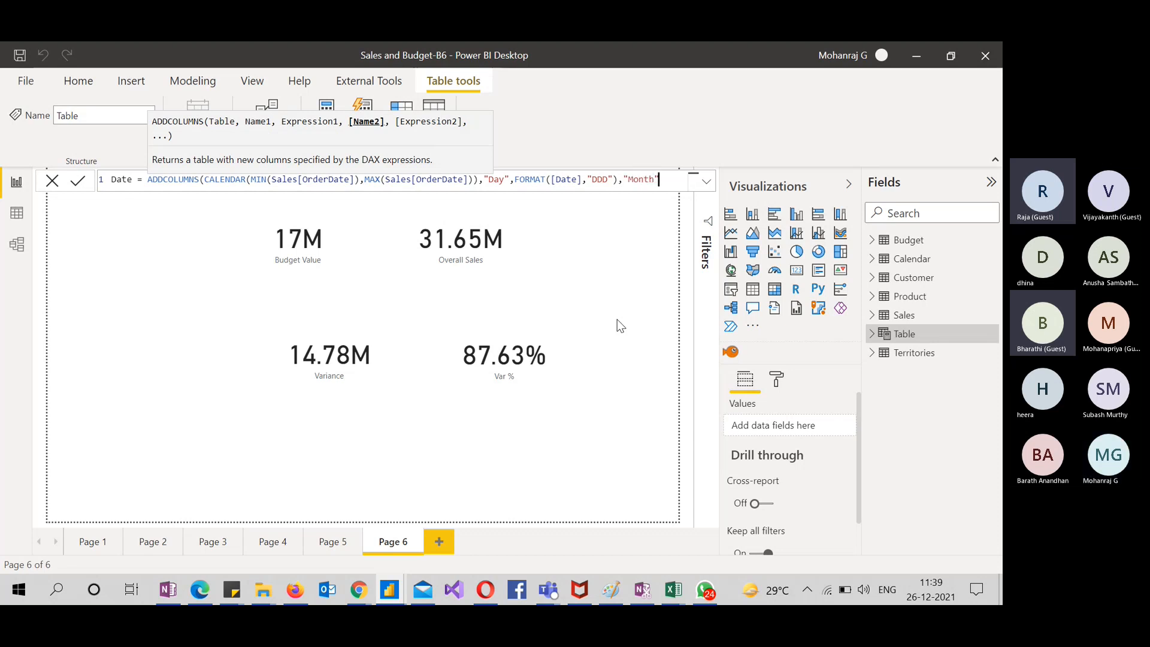
{"action": "type", "text": ","}
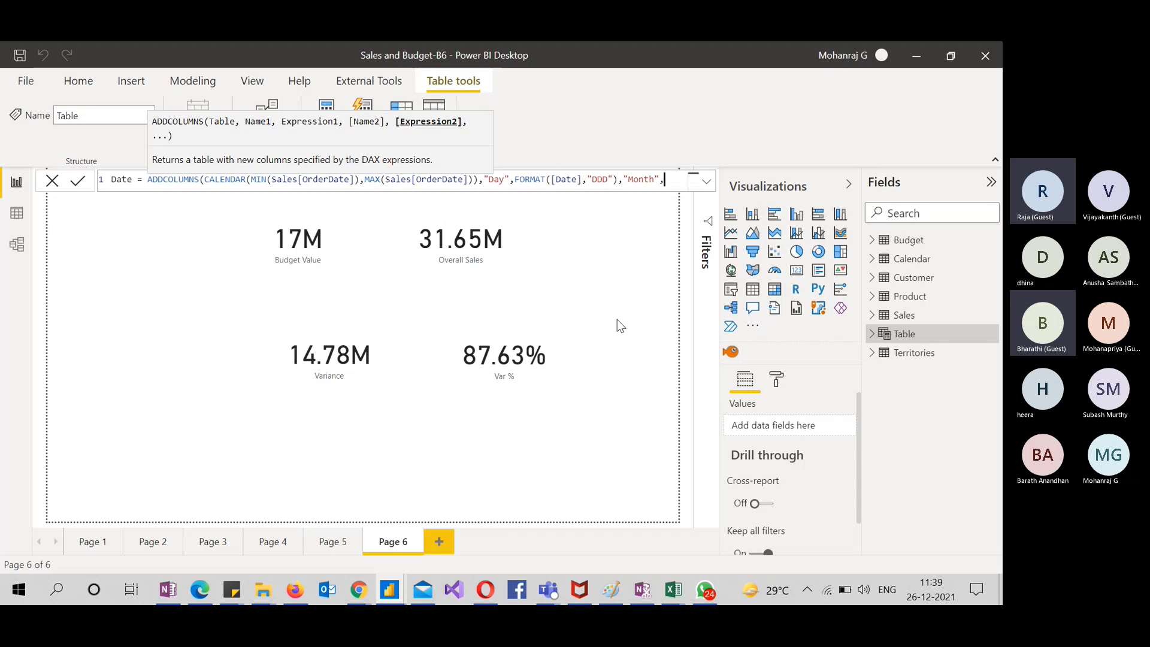
{"action": "type", "text": "FORMAT("}
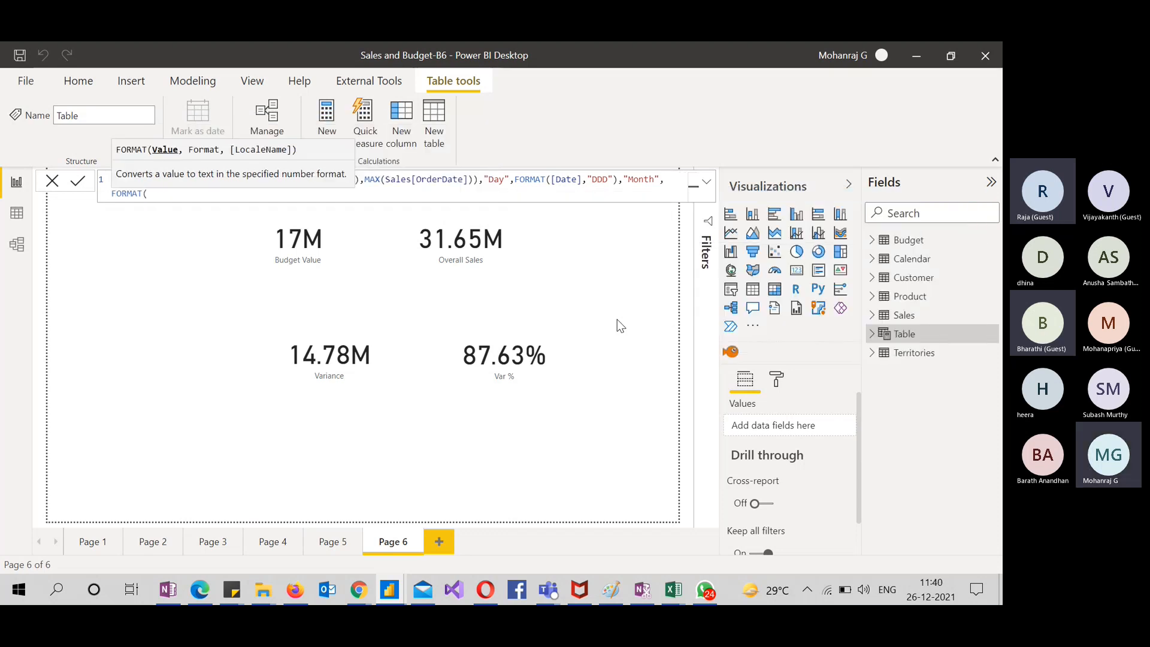
{"action": "type", "text": "date"}
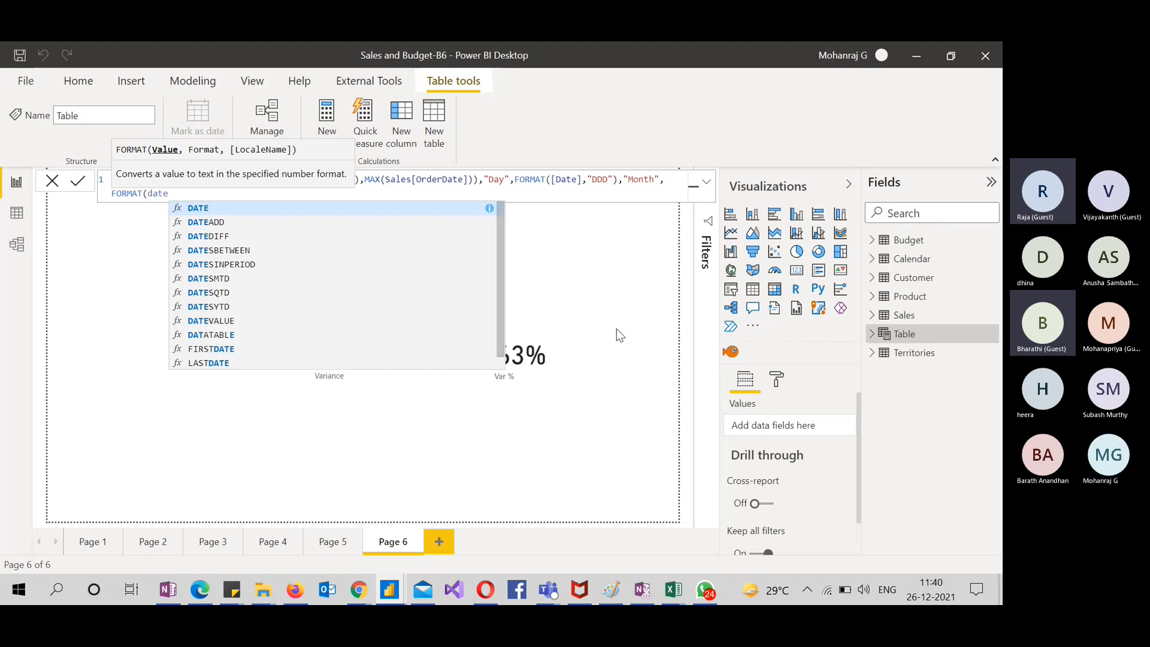
{"action": "left_click", "coordinate": [258, 364]}
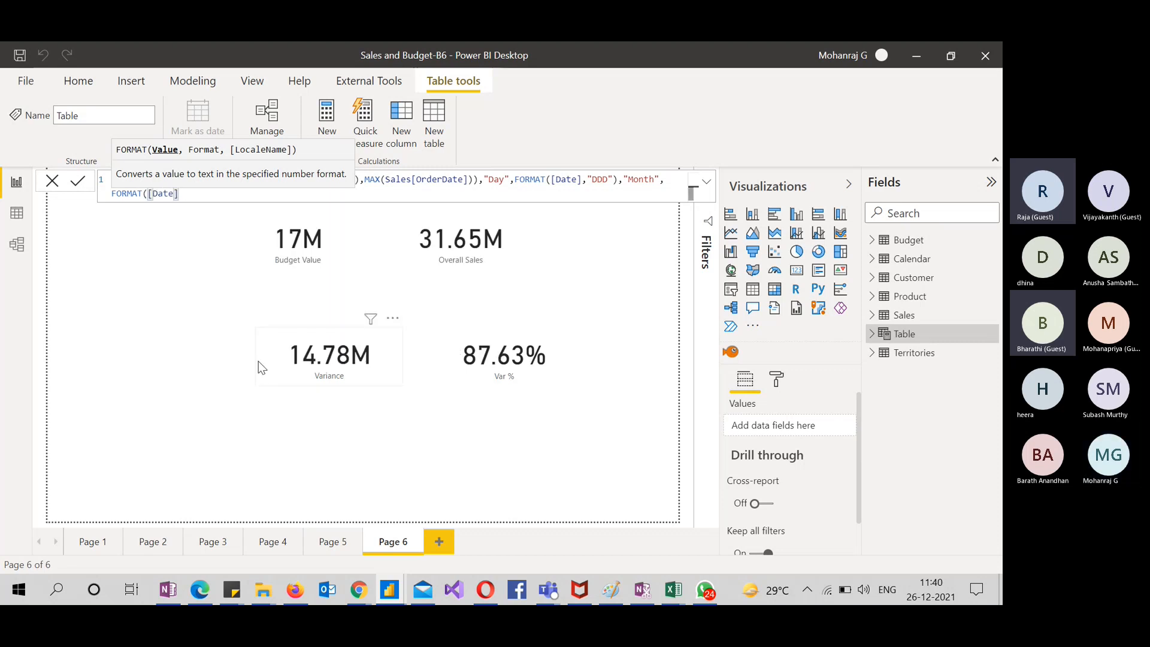
{"action": "type", "text": ",\"MMM\")"}
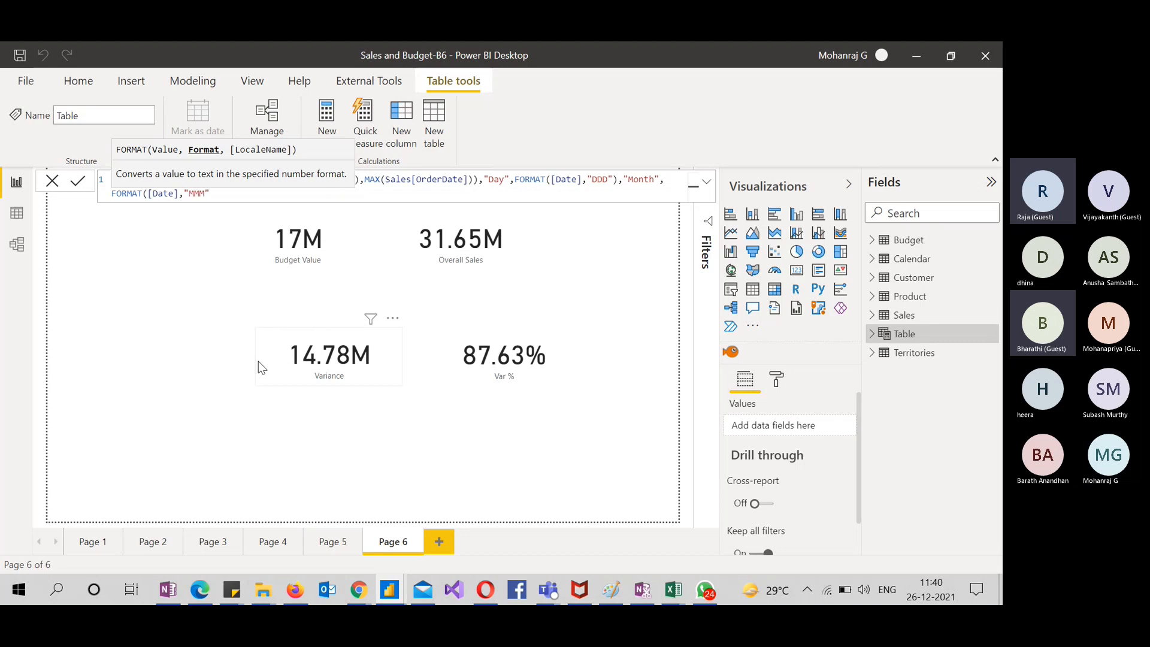
Add a "Week Num" column to the Date table formula with the expression WEEKNUM([Date]) and close the ADDCOLUMNS function
{"action": "type", "text": ","}
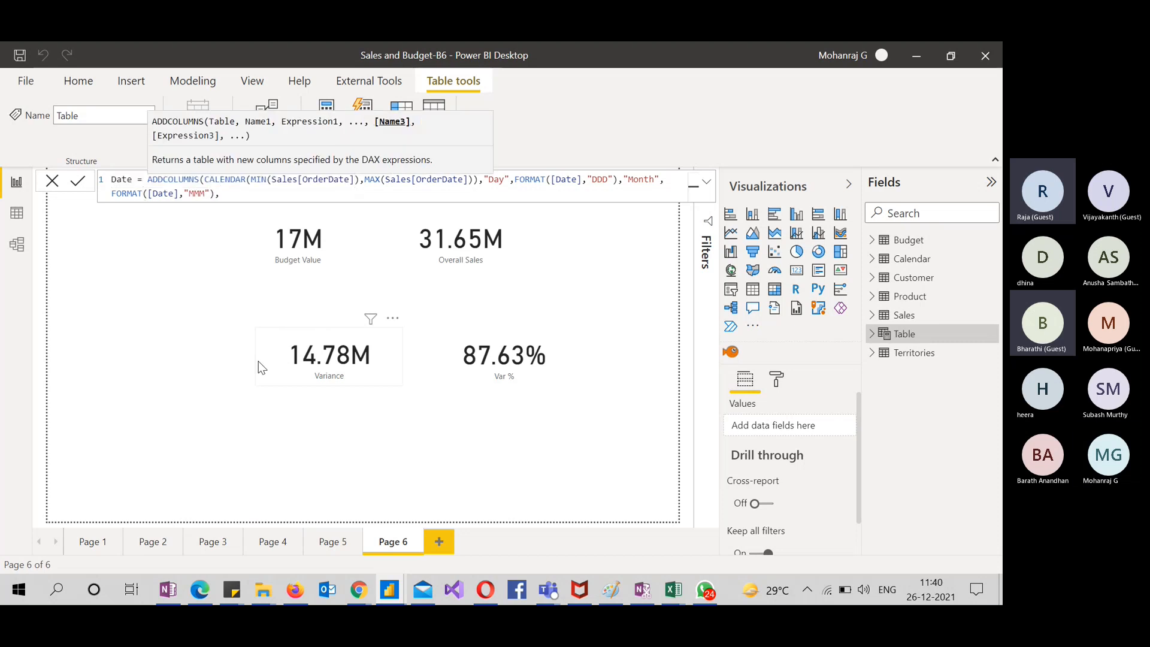
{"action": "type", "text": "\"\""}
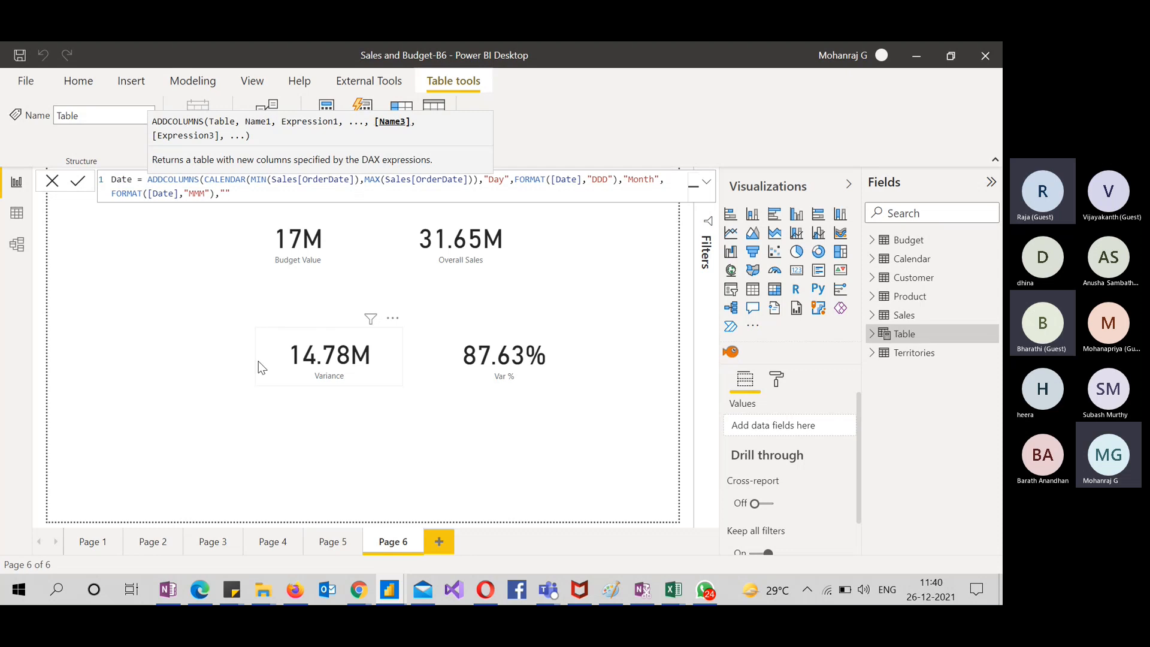
{"action": "type", "text": "Week Num"}
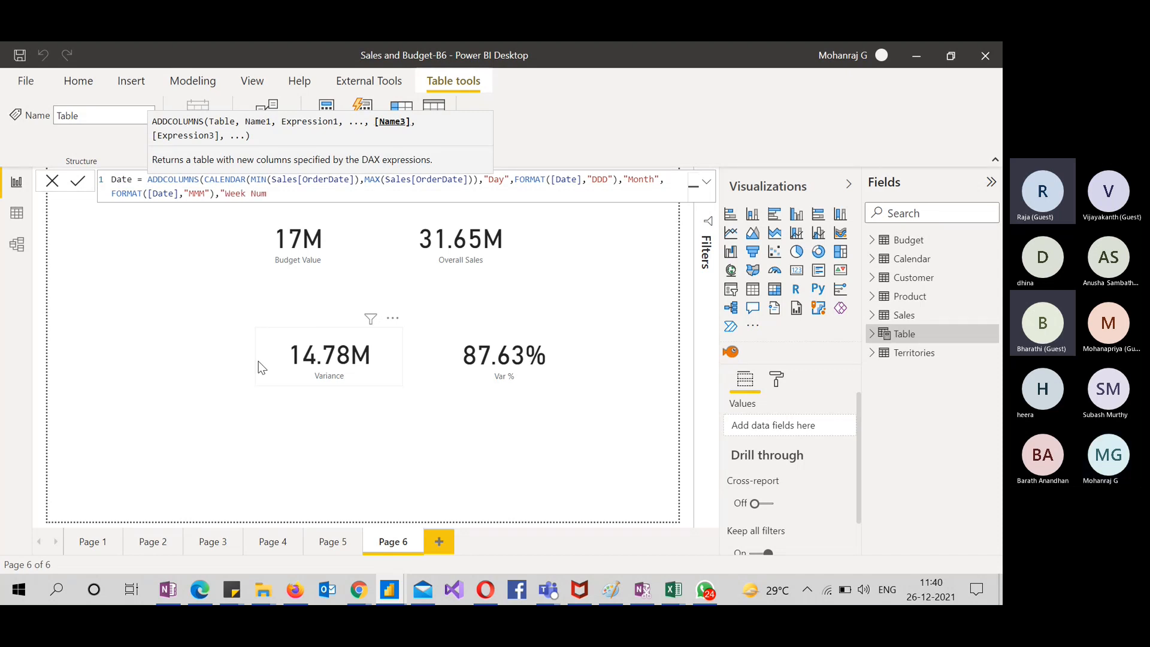
{"action": "type", "text": "\","}
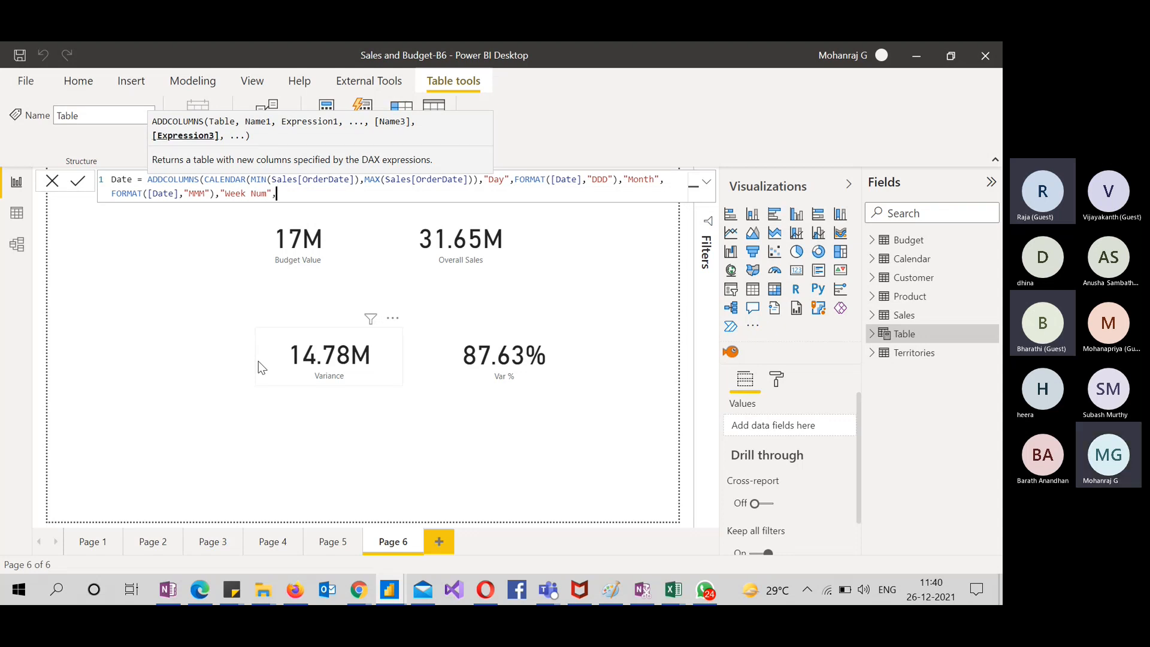
{"action": "type", "text": "we"}
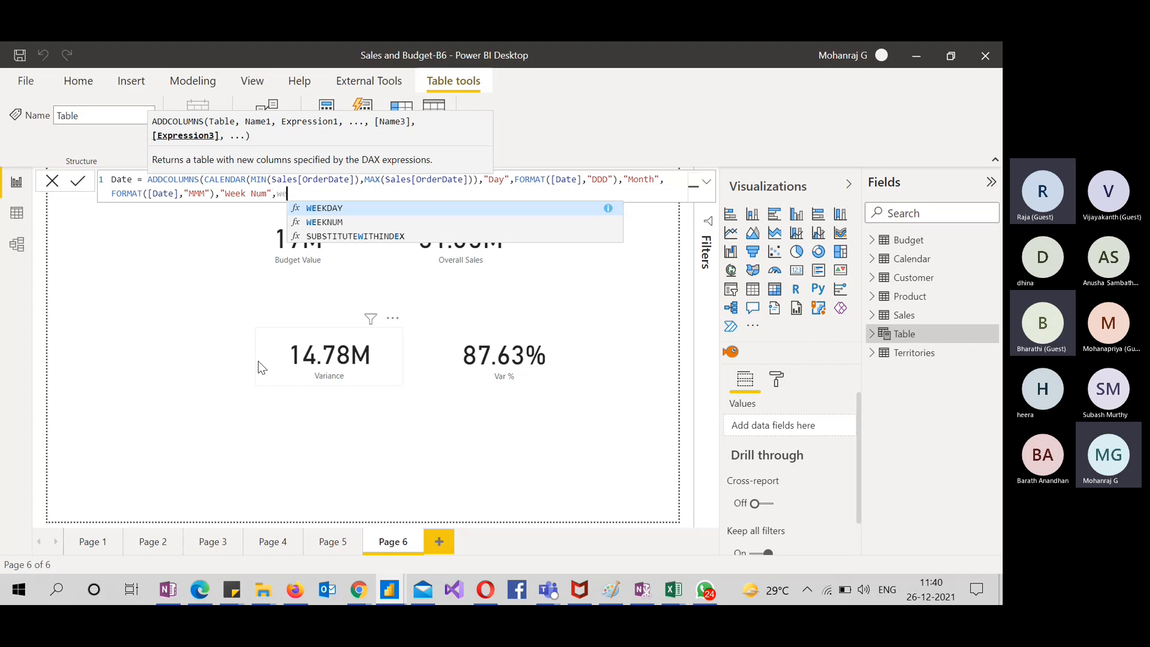
{"action": "key", "text": "Down"}
{"action": "key", "text": "Tab"}
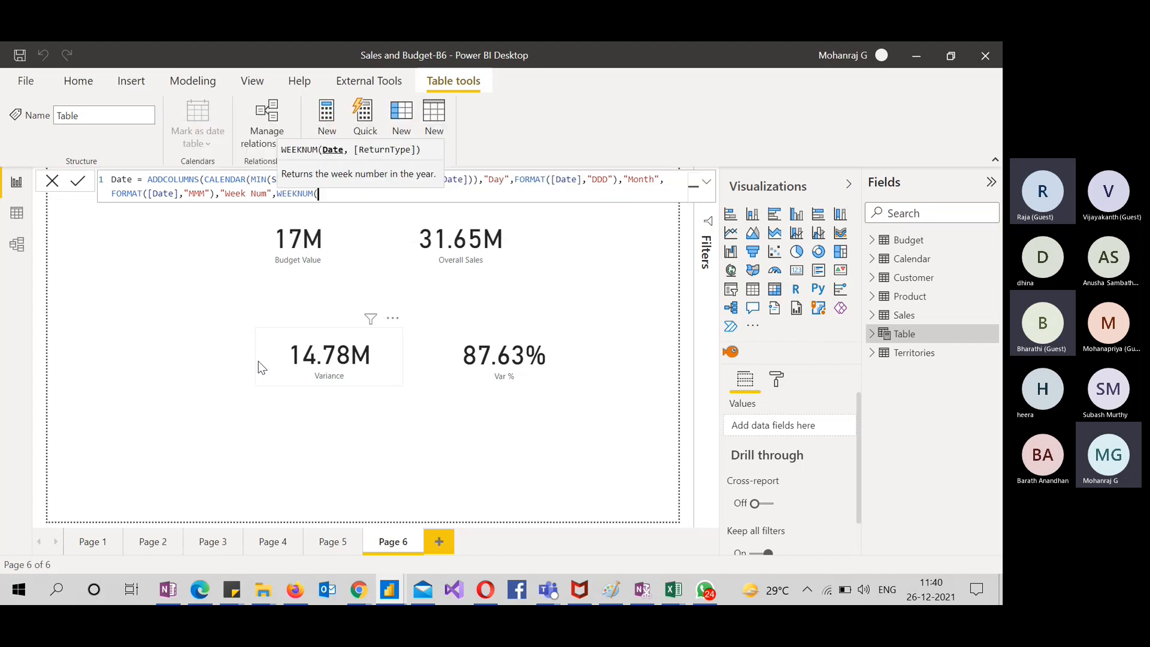
{"action": "type", "text": "date"}
{"action": "scroll", "coordinate": [397, 369], "scroll_direction": "down", "scroll_amount": 3}
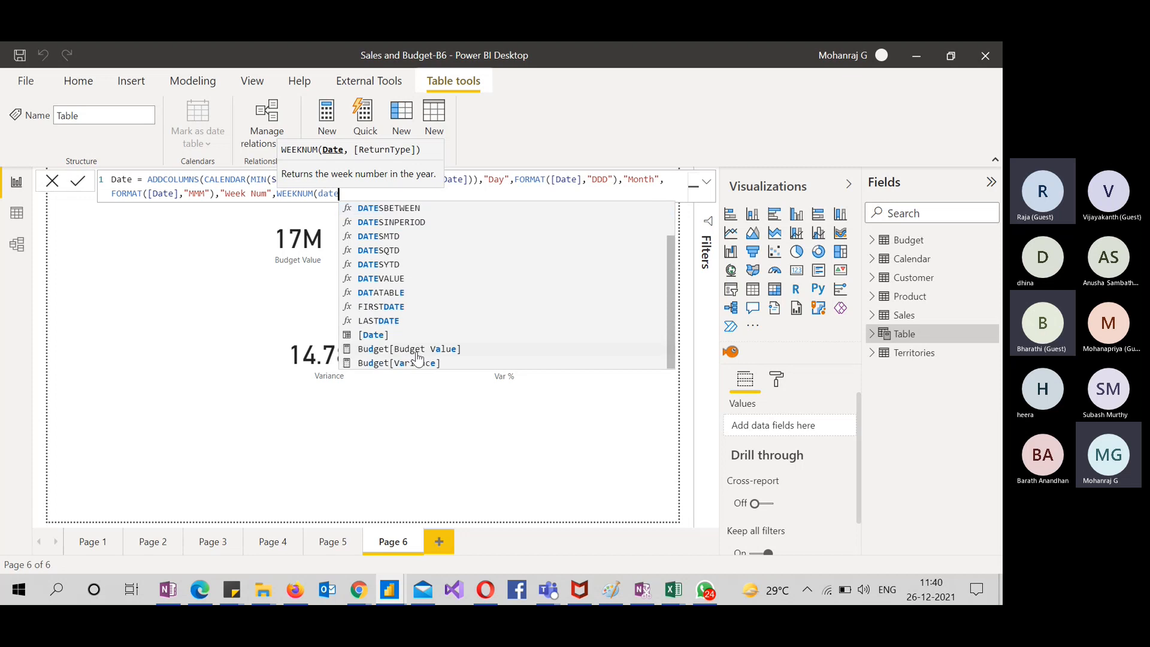
{"action": "left_click", "coordinate": [404, 339]}
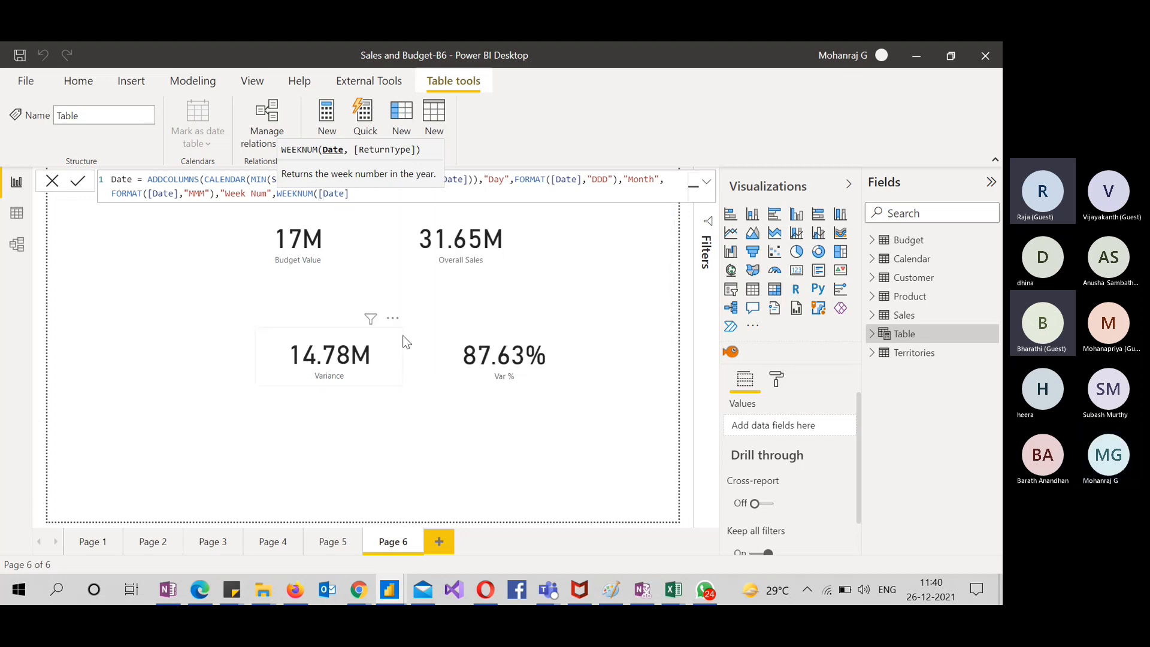
{"action": "type", "text": ")"}
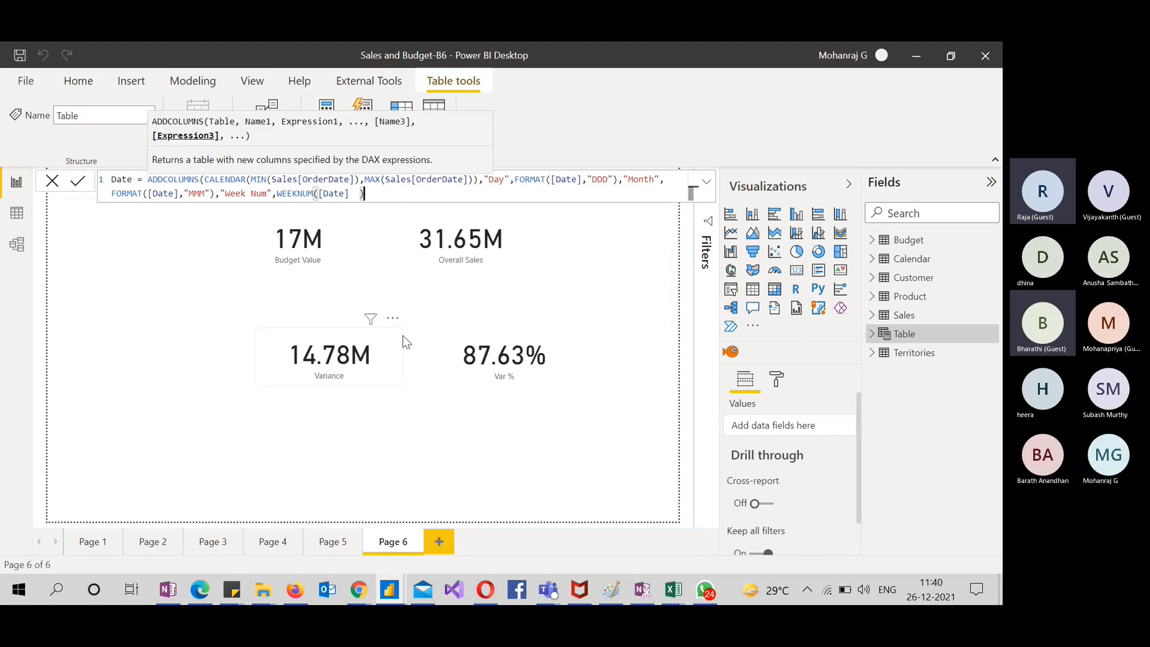
{"action": "type", "text": ")"}
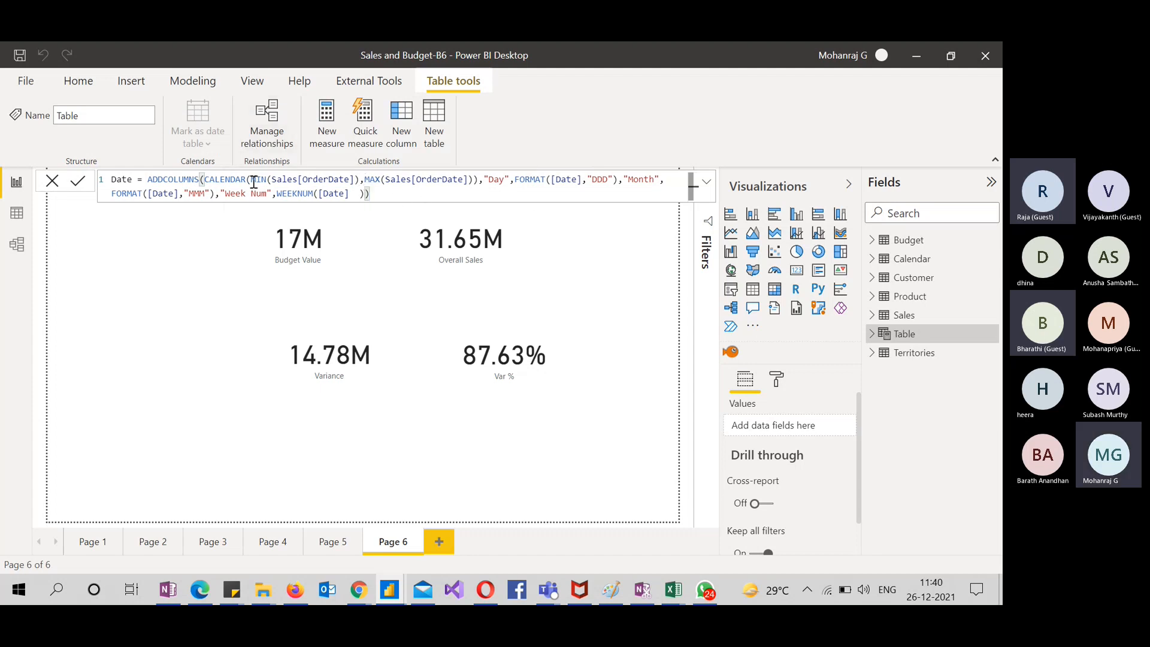
Review the ADDCOLUMNS and CALENDAR parts of the Date table formula and commit it to create the table
{"action": "double_click", "coordinate": [173, 184]}
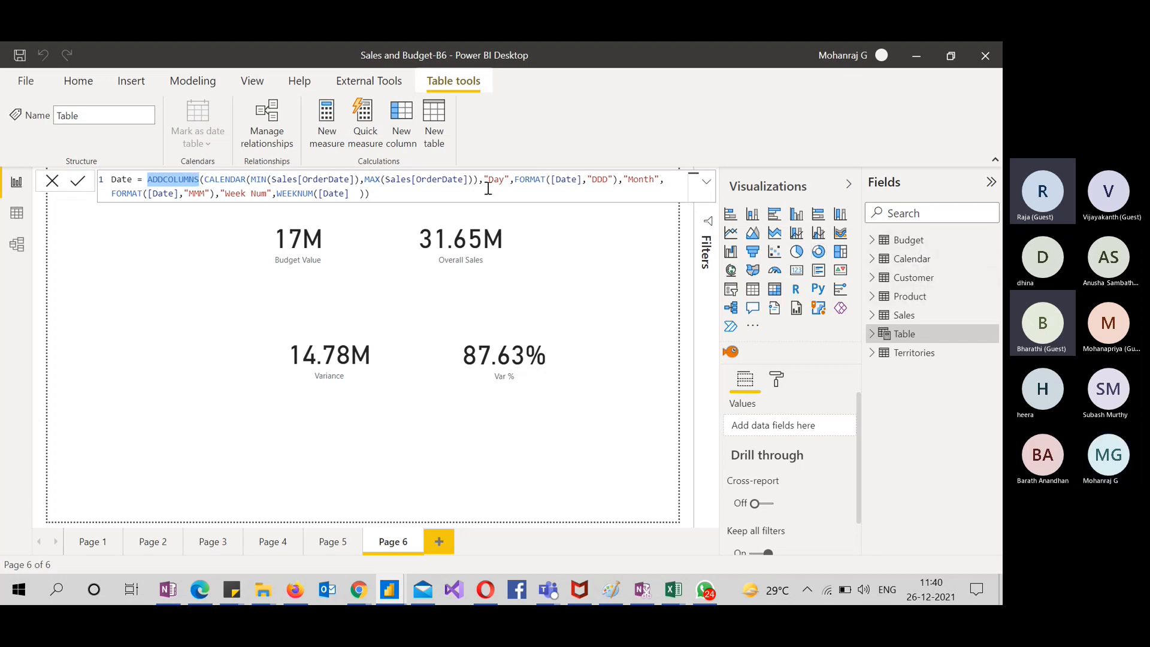
{"action": "left_click_drag", "start_coordinate": [473, 179], "coordinate": [206, 180]}
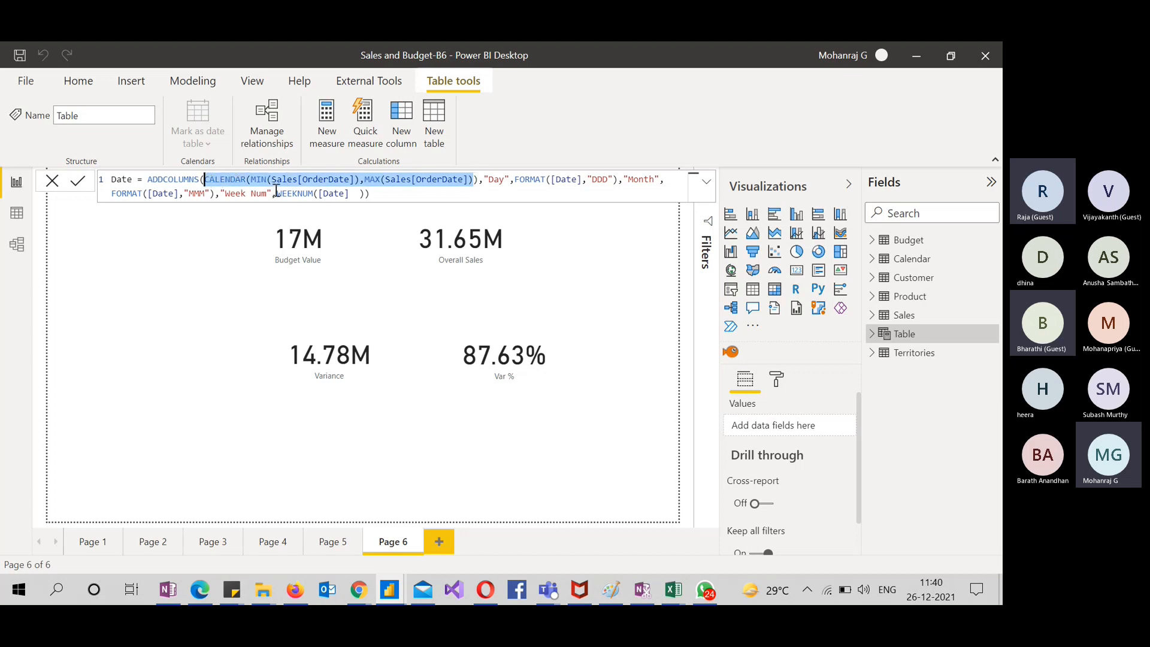
{"action": "left_click", "coordinate": [484, 180]}
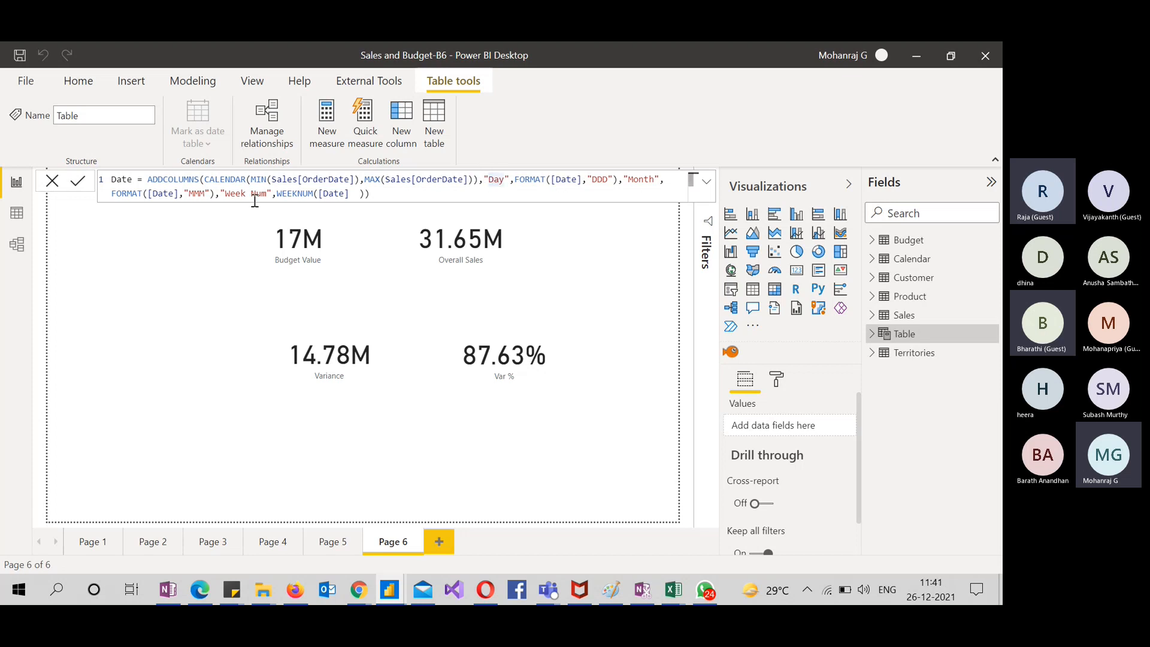
{"action": "left_click", "coordinate": [410, 197]}
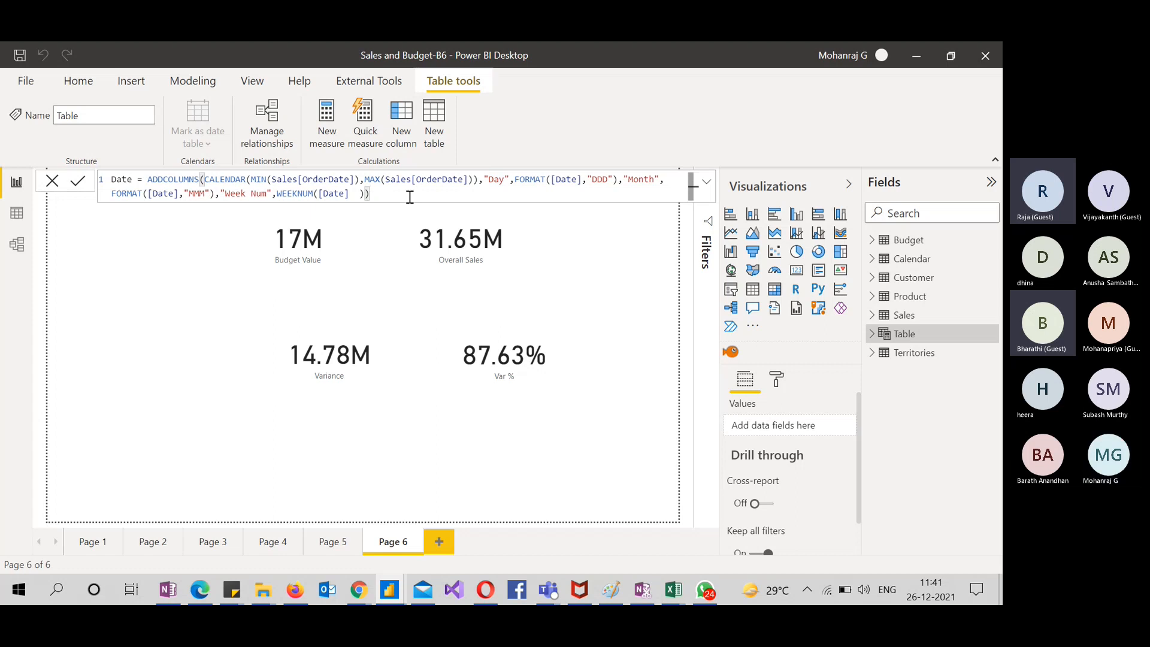
{"action": "key", "text": "Return"}
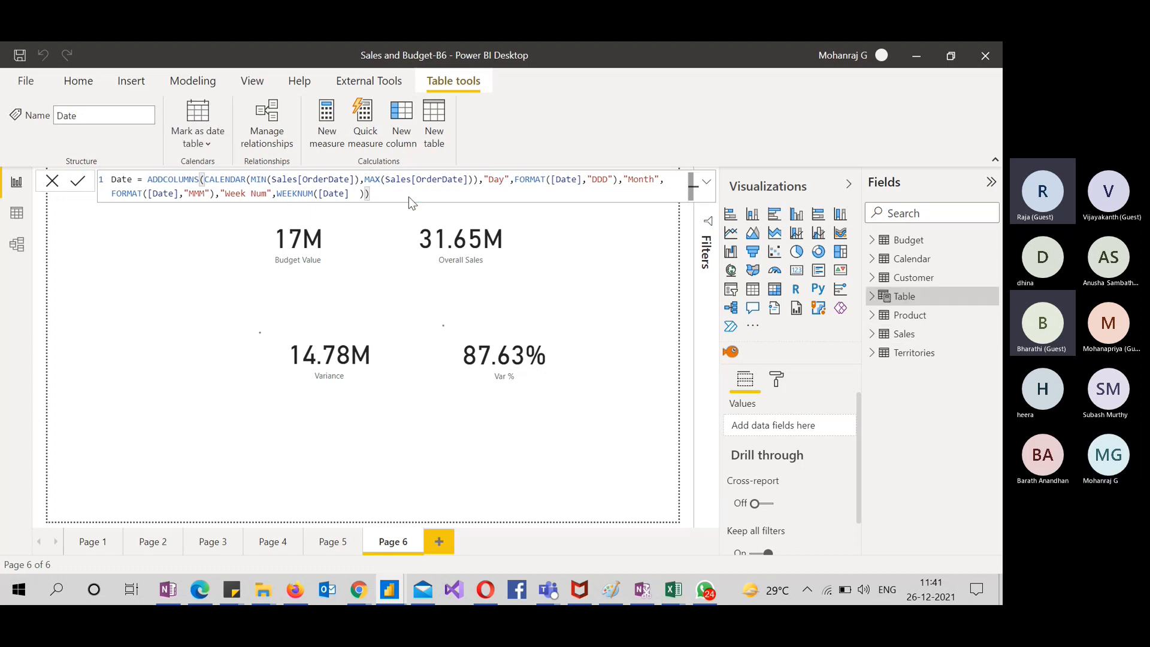
View the Date table's data and compare its rows with the Day, Month and Week Num expressions in the formula
{"action": "left_click", "coordinate": [20, 217]}
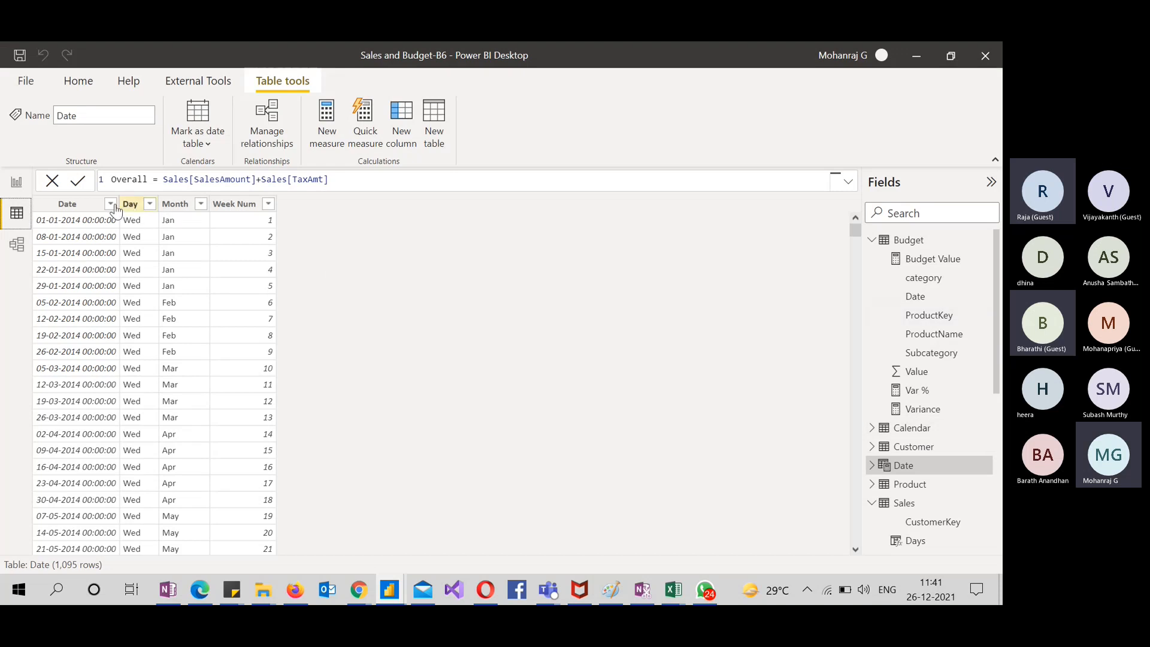
{"action": "left_click", "coordinate": [71, 205]}
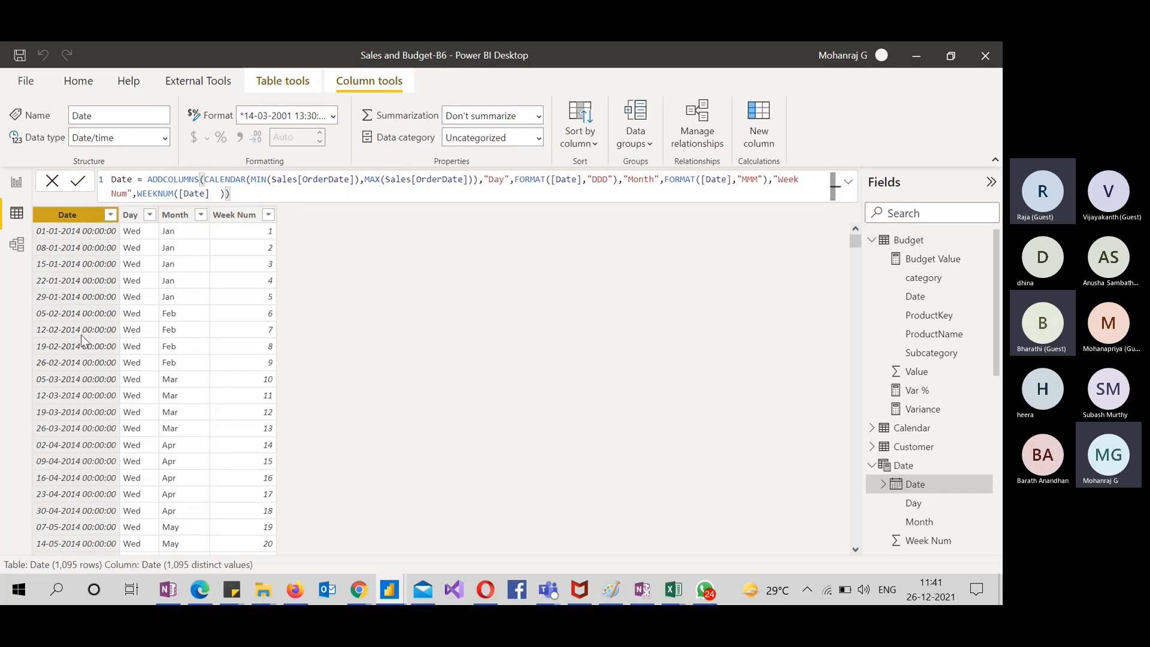
{"action": "scroll", "coordinate": [81, 336], "scroll_direction": "down", "scroll_amount": 10}
{"action": "scroll", "coordinate": [81, 336], "scroll_direction": "up", "scroll_amount": 10}
{"action": "left_click", "coordinate": [484, 179], "text": "shift"}
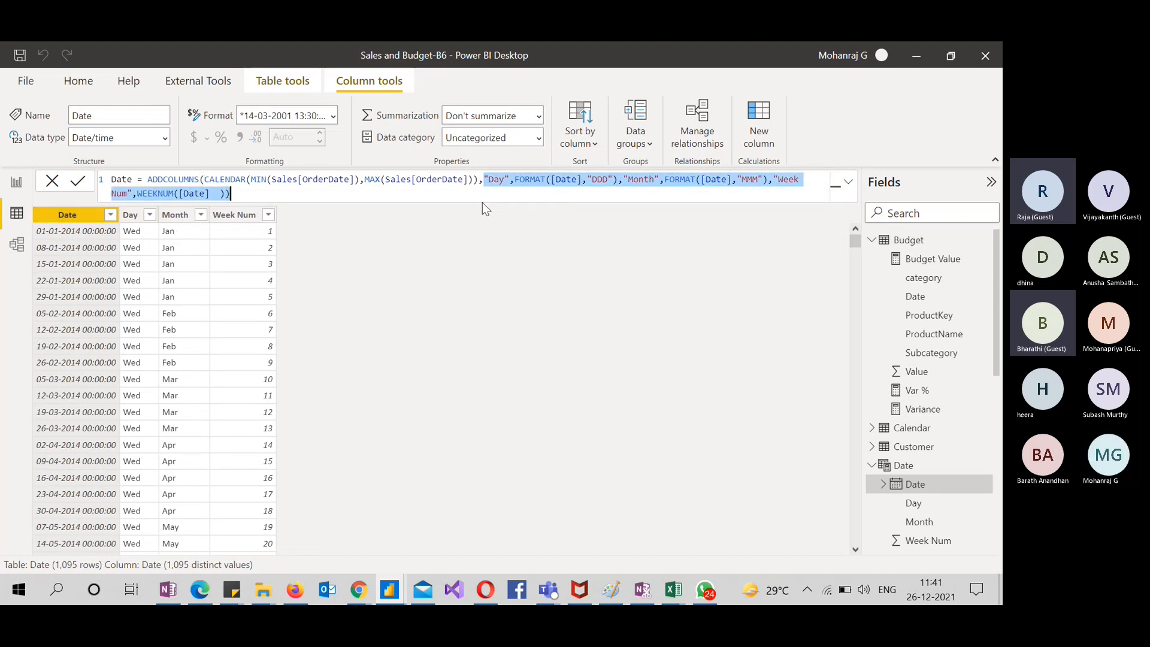
{"action": "left_click", "coordinate": [482, 204]}
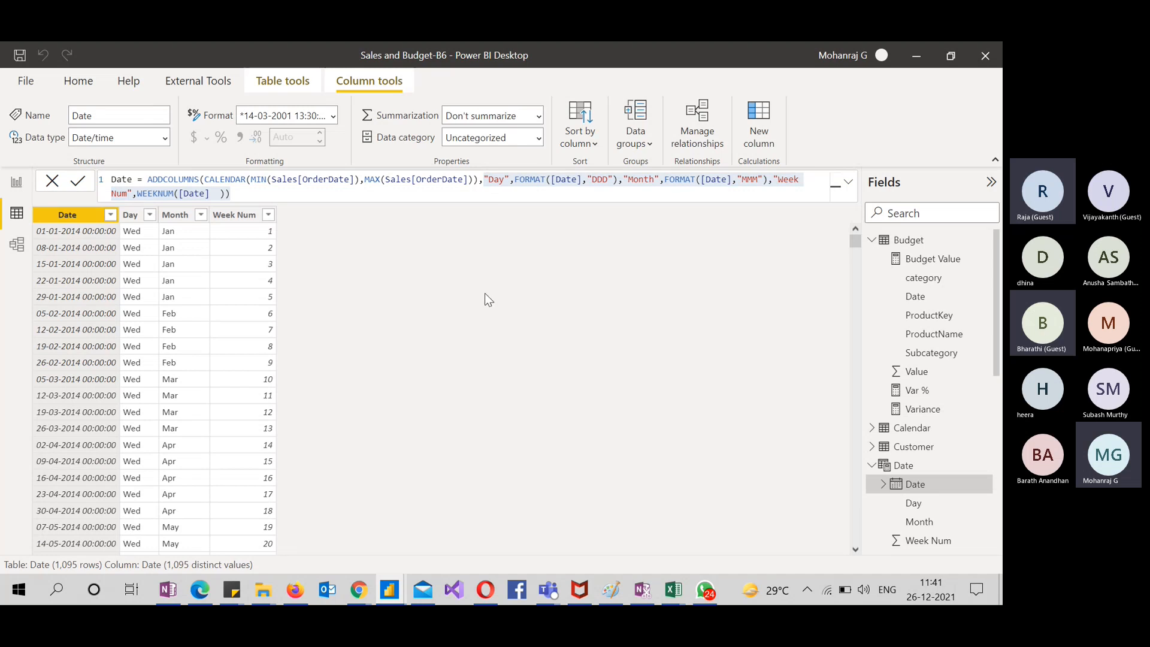
Collapse the field lists of the Budget, Date and Sales tables
{"action": "left_click", "coordinate": [867, 238]}
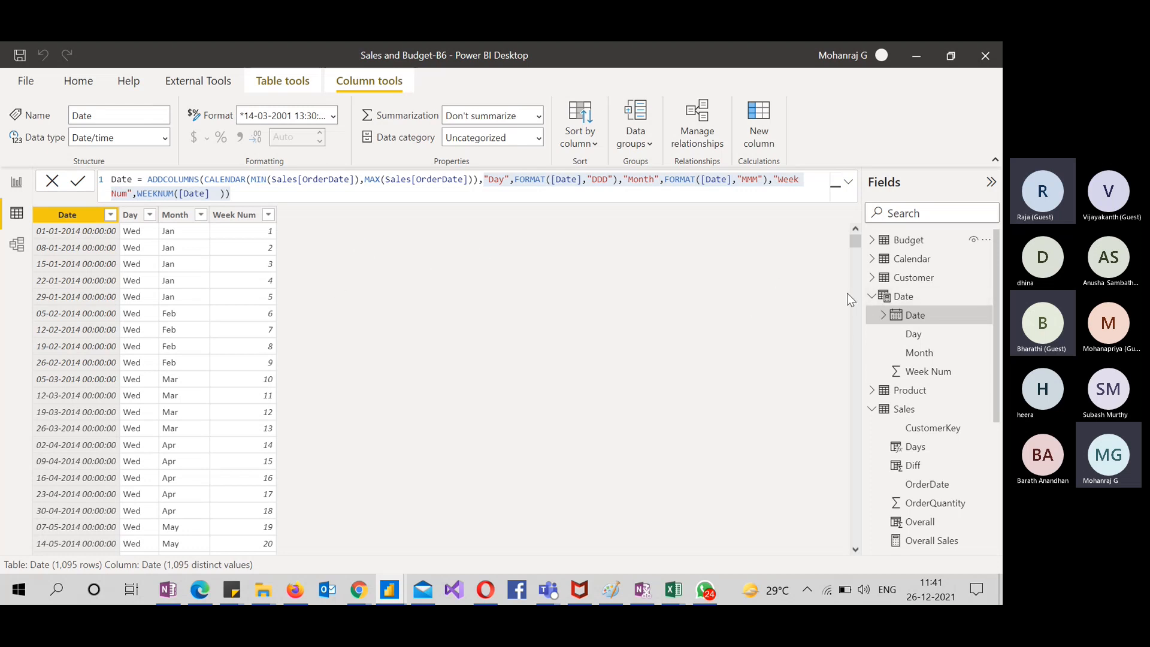
{"action": "left_click", "coordinate": [871, 296]}
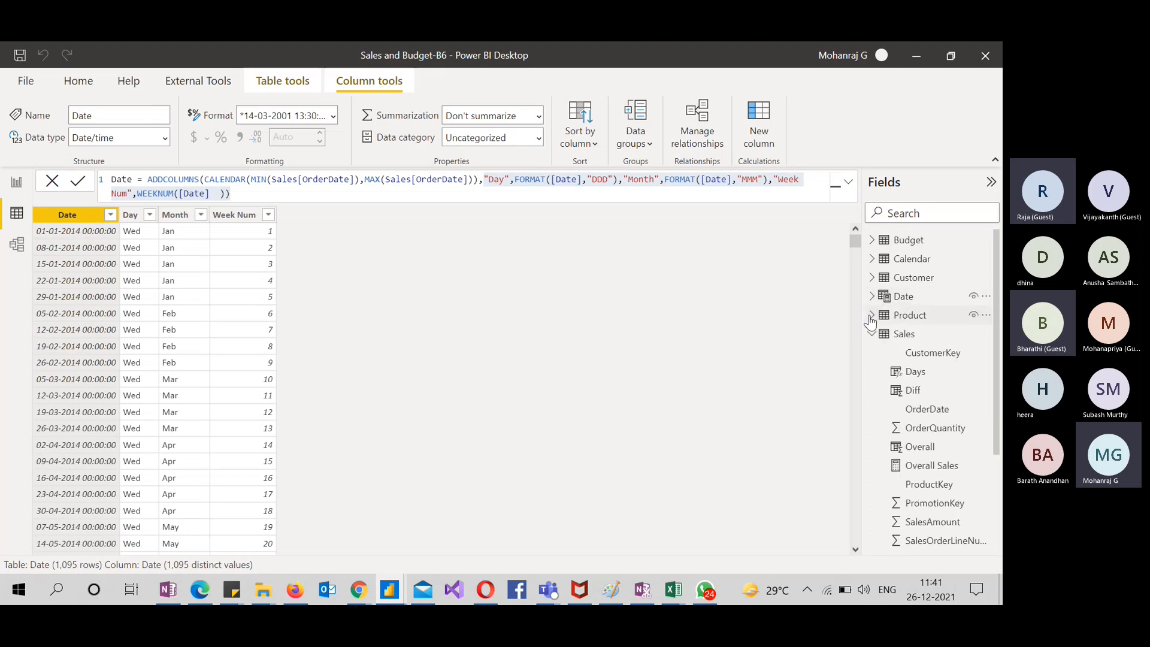
{"action": "left_click", "coordinate": [872, 334]}
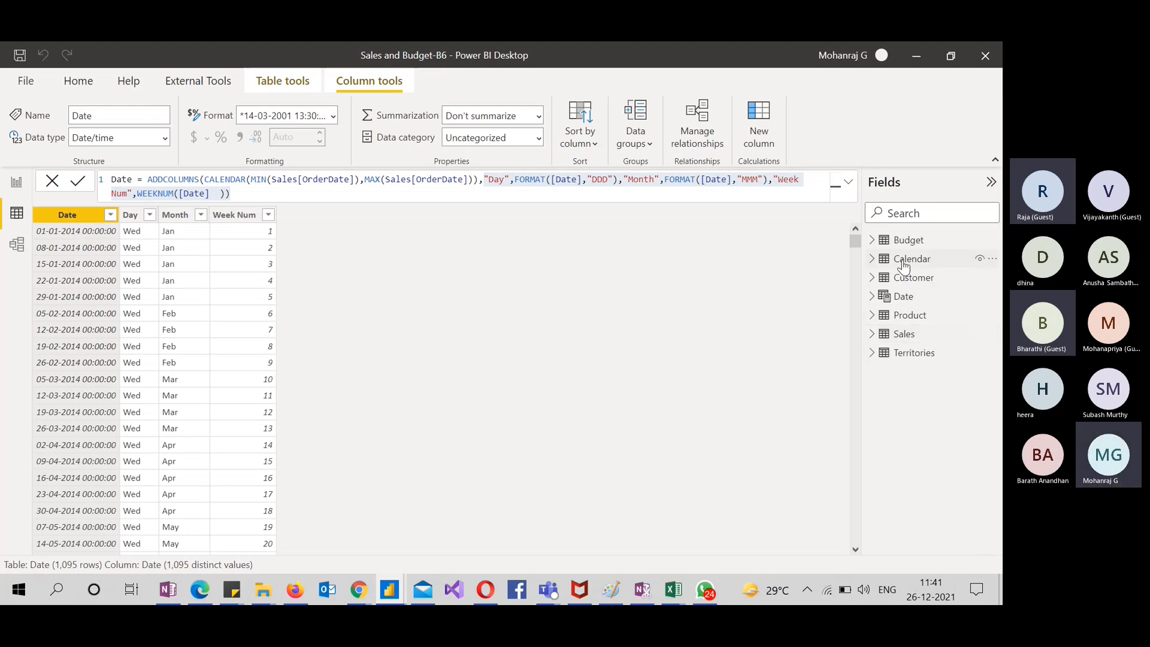
Examine the Calendar table's data, return to the Date table and highlight its whole formula for comparison
{"action": "left_click", "coordinate": [911, 258]}
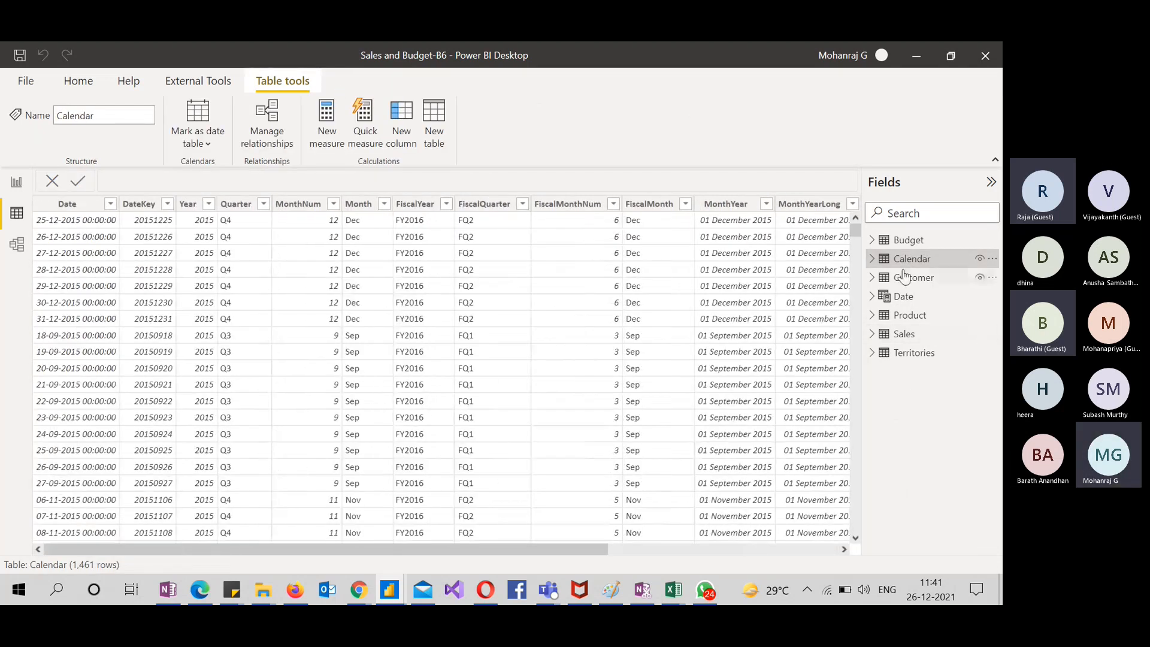
{"action": "left_click", "coordinate": [904, 296]}
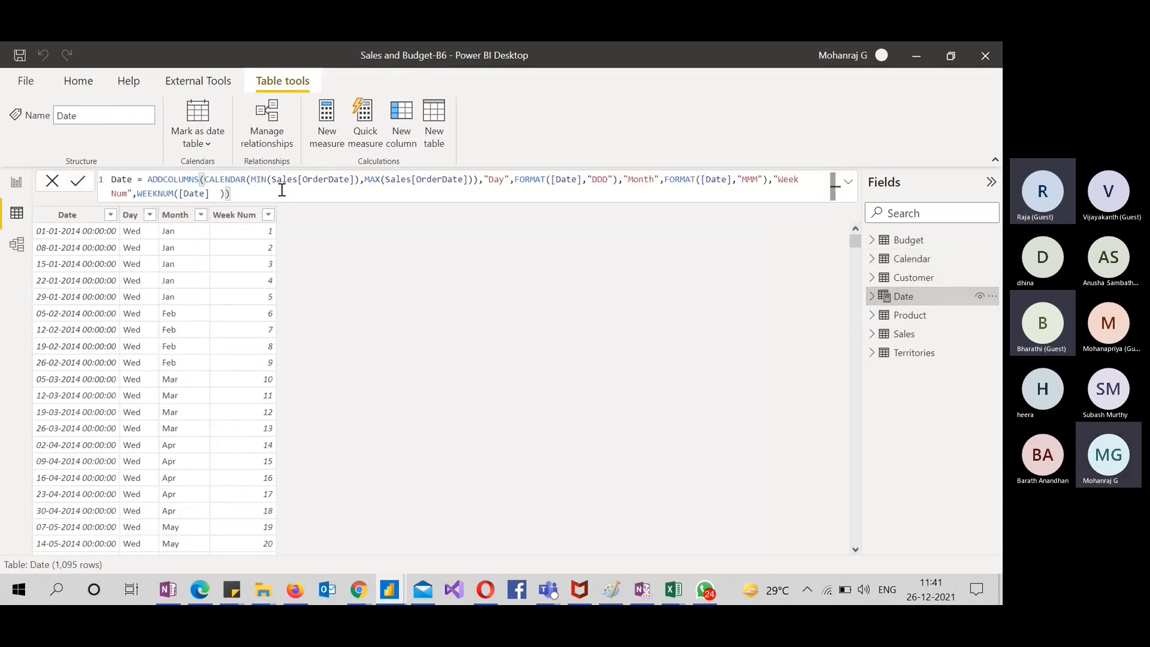
{"action": "left_click_drag", "start_coordinate": [282, 190], "coordinate": [103, 176]}
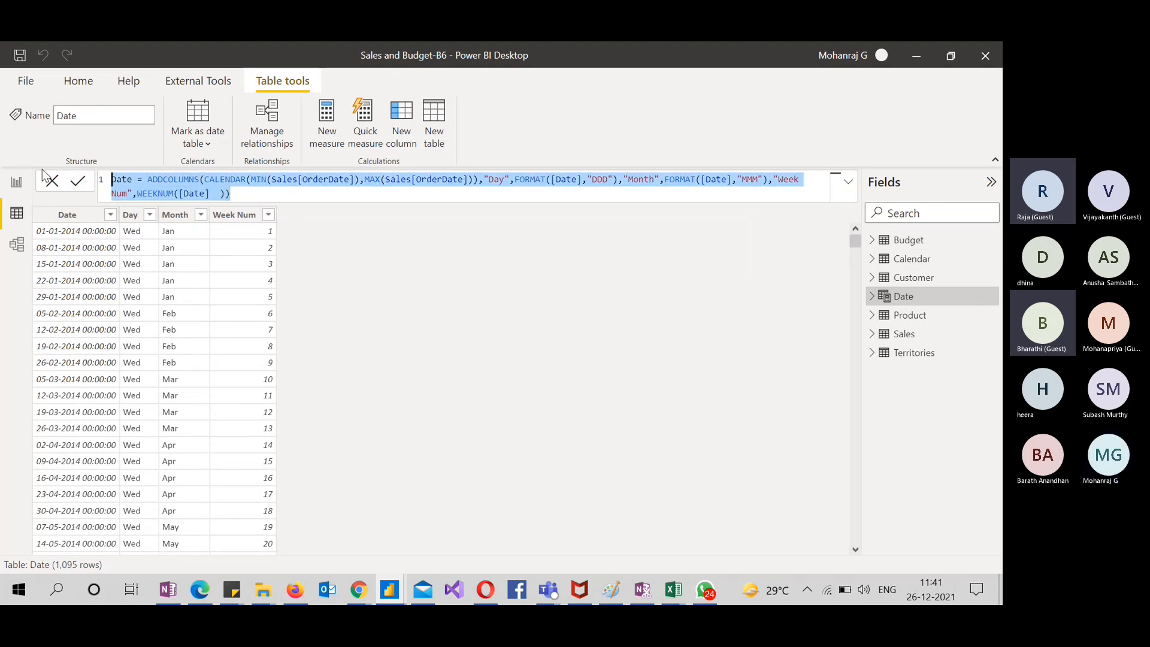
Return to the report page and align the Variance card under Budget Value and the Var % card under Overall Sales
{"action": "left_click", "coordinate": [17, 182]}
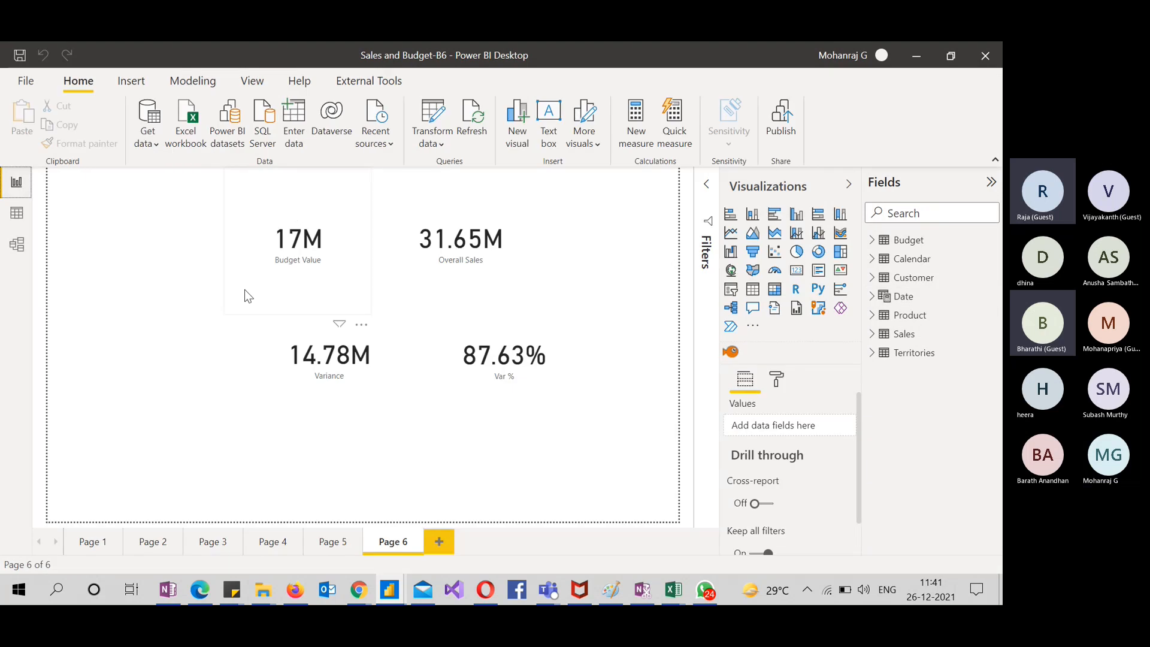
{"action": "left_click", "coordinate": [355, 334]}
{"action": "left_click_drag", "start_coordinate": [354, 332], "coordinate": [322, 304]}
{"action": "left_click_drag", "start_coordinate": [473, 321], "coordinate": [453, 291]}
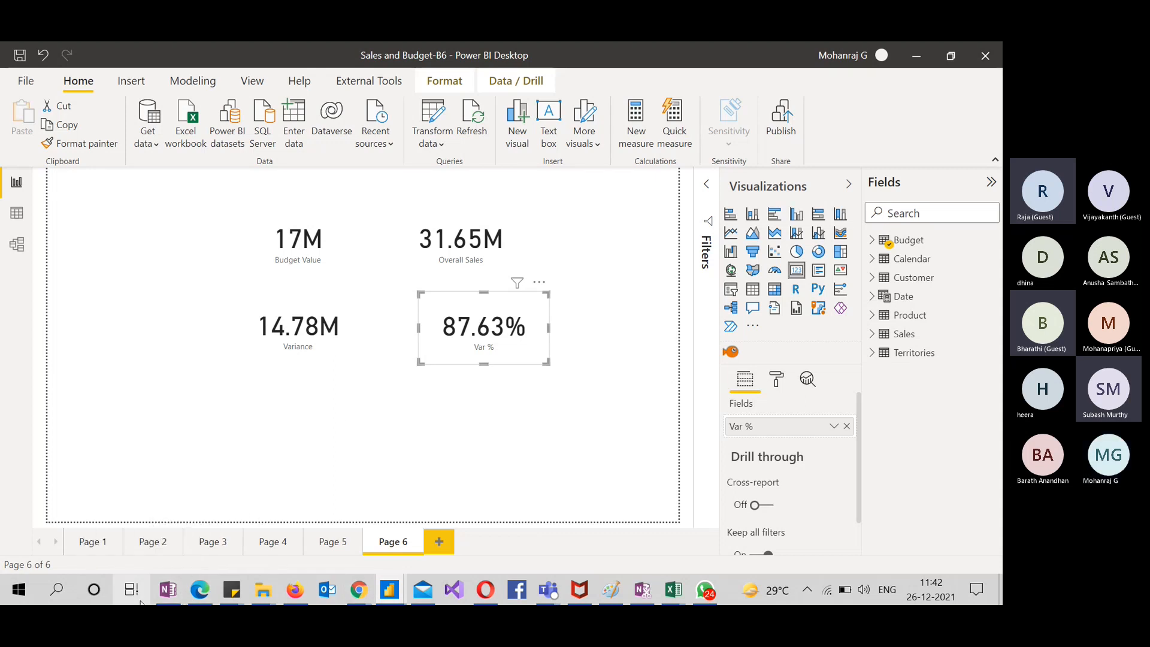
Switch to OneNote and copy the DAX function list paragraph from the Batch- 3 section into the Batch - 6 notes below "Calculated Table"
{"action": "left_click", "coordinate": [168, 591]}
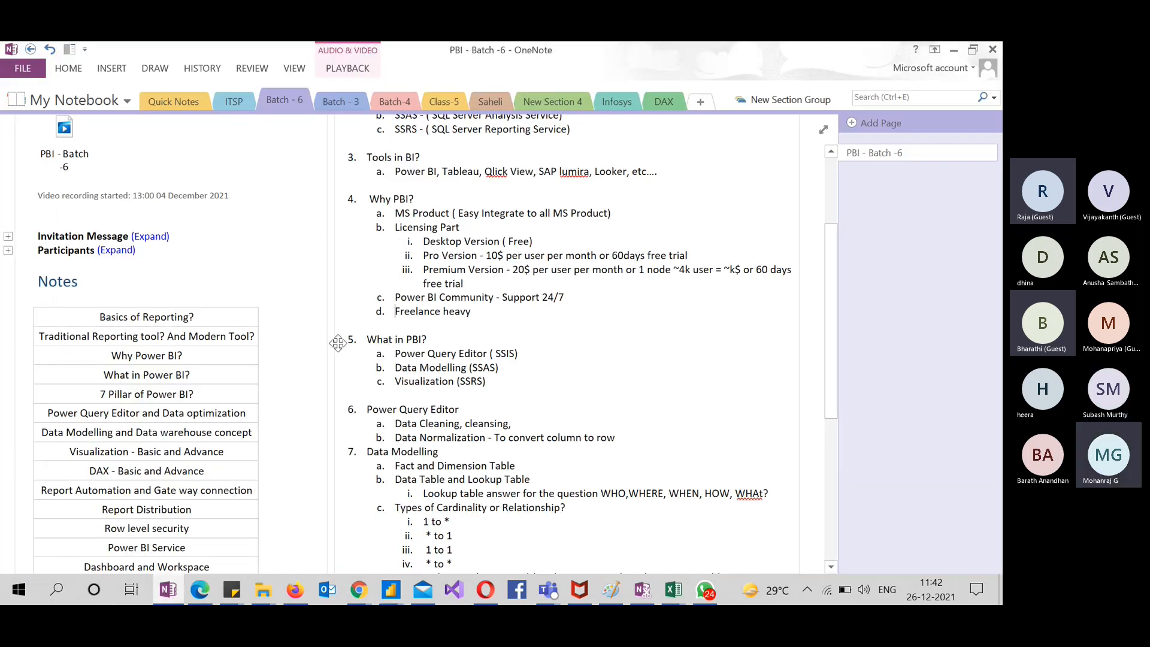
{"action": "scroll", "coordinate": [464, 485], "scroll_direction": "down", "scroll_amount": 3}
{"action": "scroll", "coordinate": [465, 486], "scroll_direction": "down", "scroll_amount": 2}
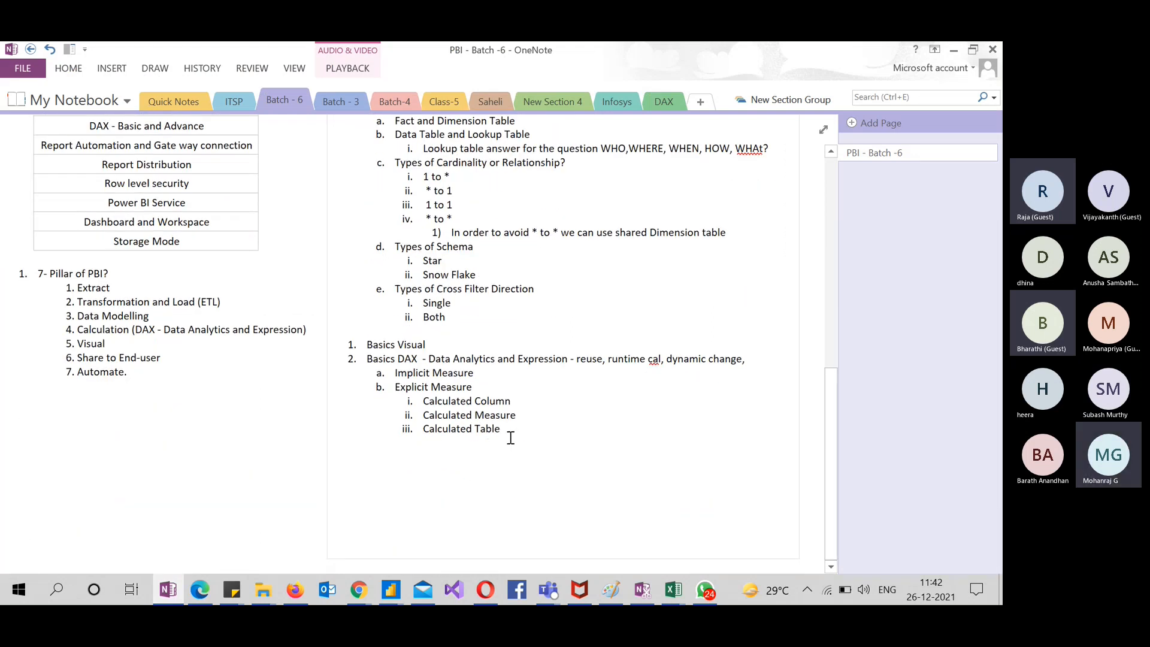
{"action": "left_click", "coordinate": [355, 107]}
{"action": "left_click_drag", "start_coordinate": [465, 419], "coordinate": [36, 392]}
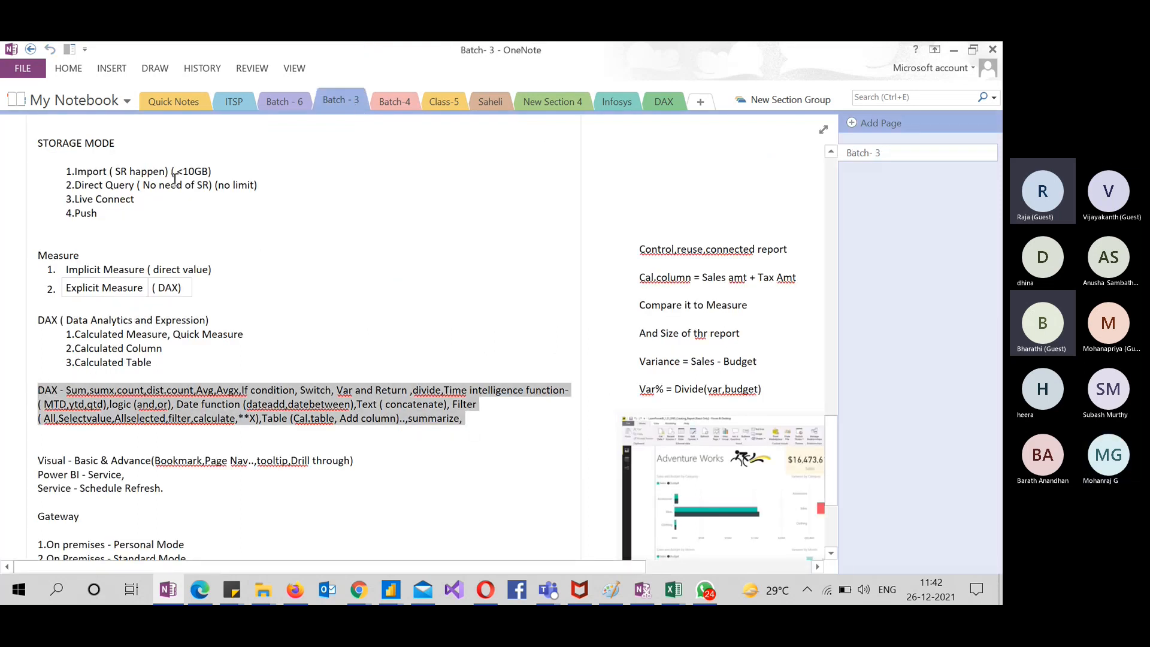
{"action": "left_click", "coordinate": [277, 101]}
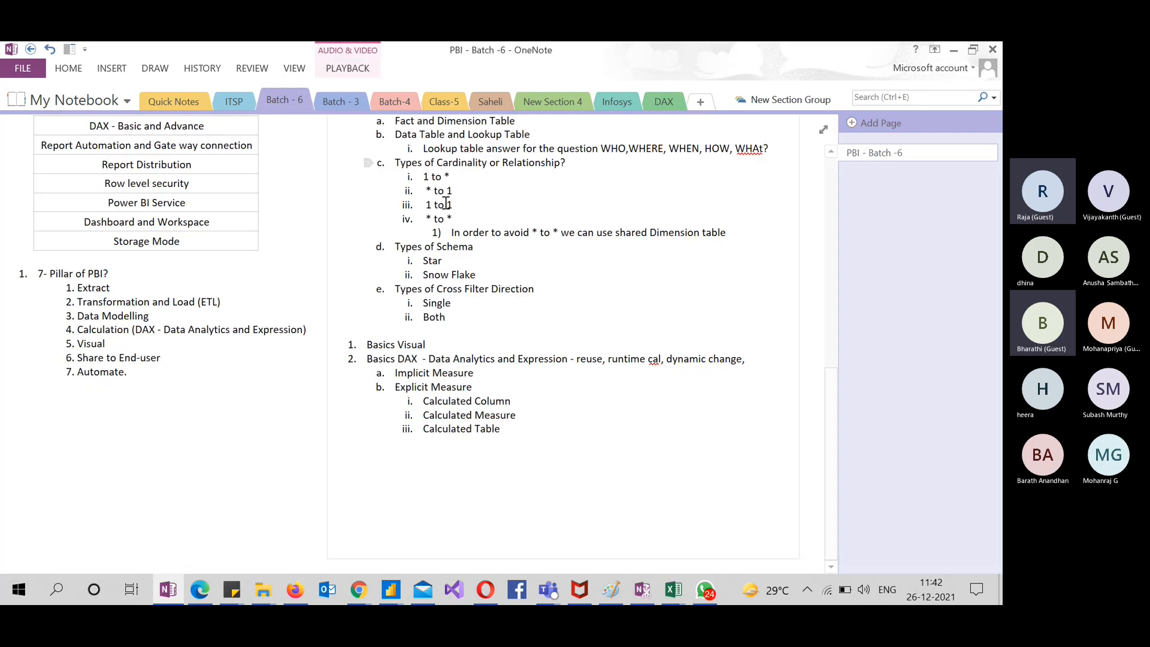
{"action": "left_click", "coordinate": [393, 460]}
{"action": "type", "text": "DAX - Sum,sumx,count,dist.count,Avg,Avgx,If condition, Switch, Var and Return ,divide,Time intelligence function- ( MTD,ytd,qtd),logic (and,or), Date function (dateadd,datebetween),Text ( concatenate), Filter ( All,Selectvalue,Allselected,filter,calculate,**X),Table (Cal.table, Add column)..,summarize,"}
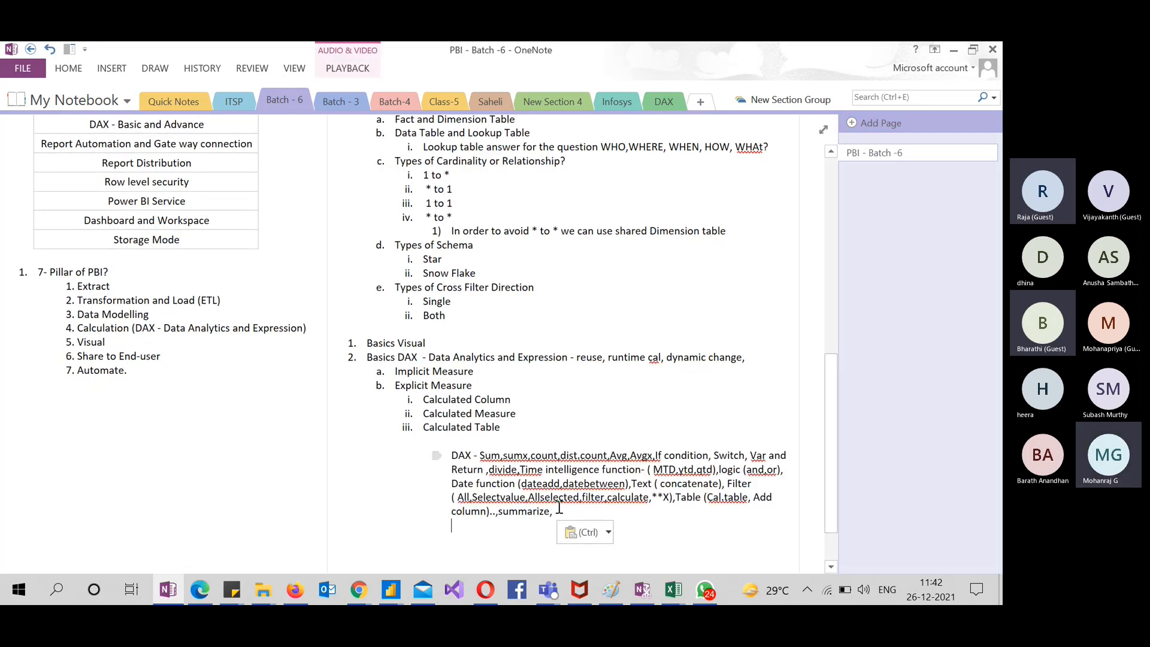
{"action": "left_click_drag", "start_coordinate": [554, 513], "coordinate": [449, 455]}
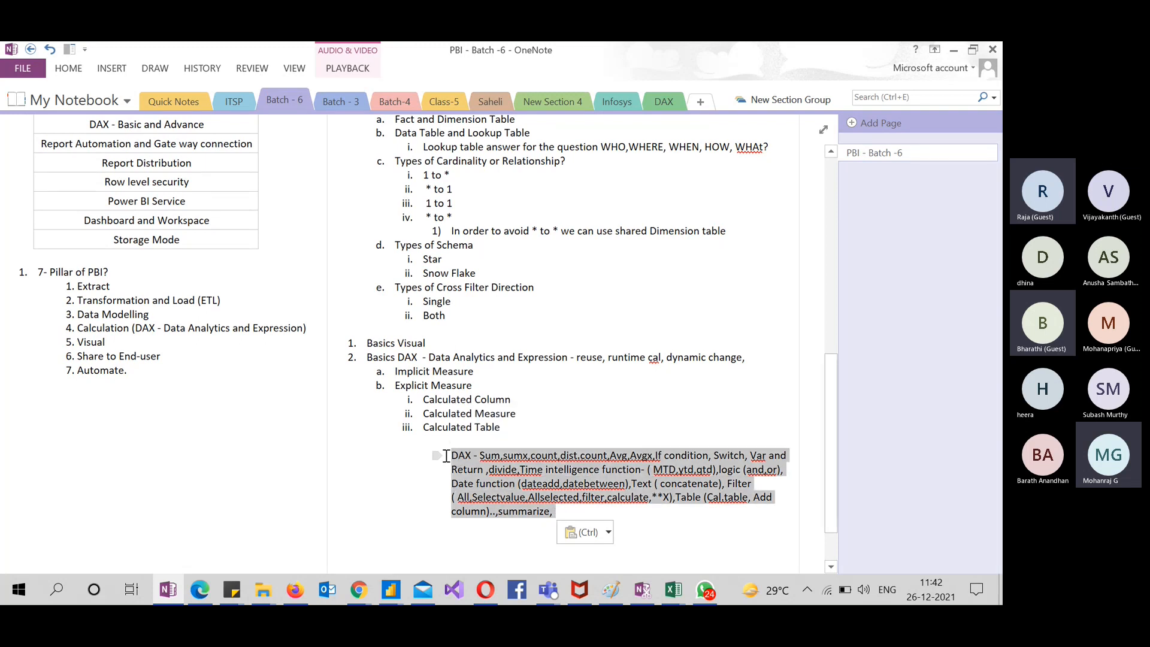
{"action": "left_click", "coordinate": [449, 455]}
{"action": "scroll", "coordinate": [497, 477], "scroll_direction": "down", "scroll_amount": 2}
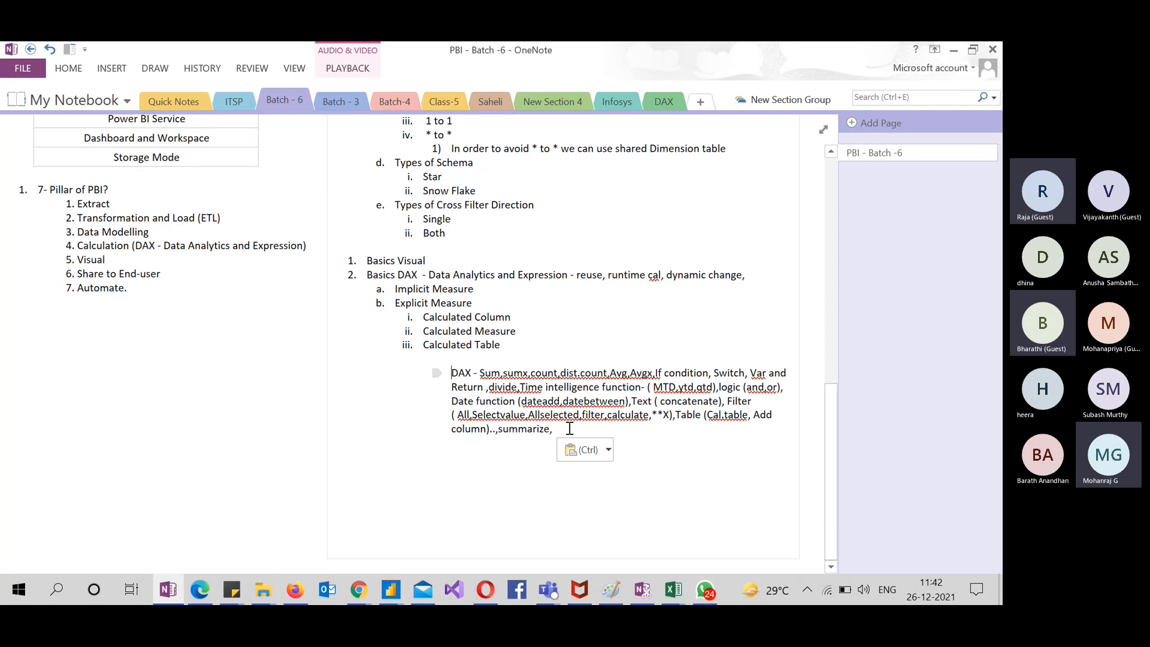
Switch to Chrome and load google.com in a new, maximized browser window
{"action": "left_click", "coordinate": [358, 591]}
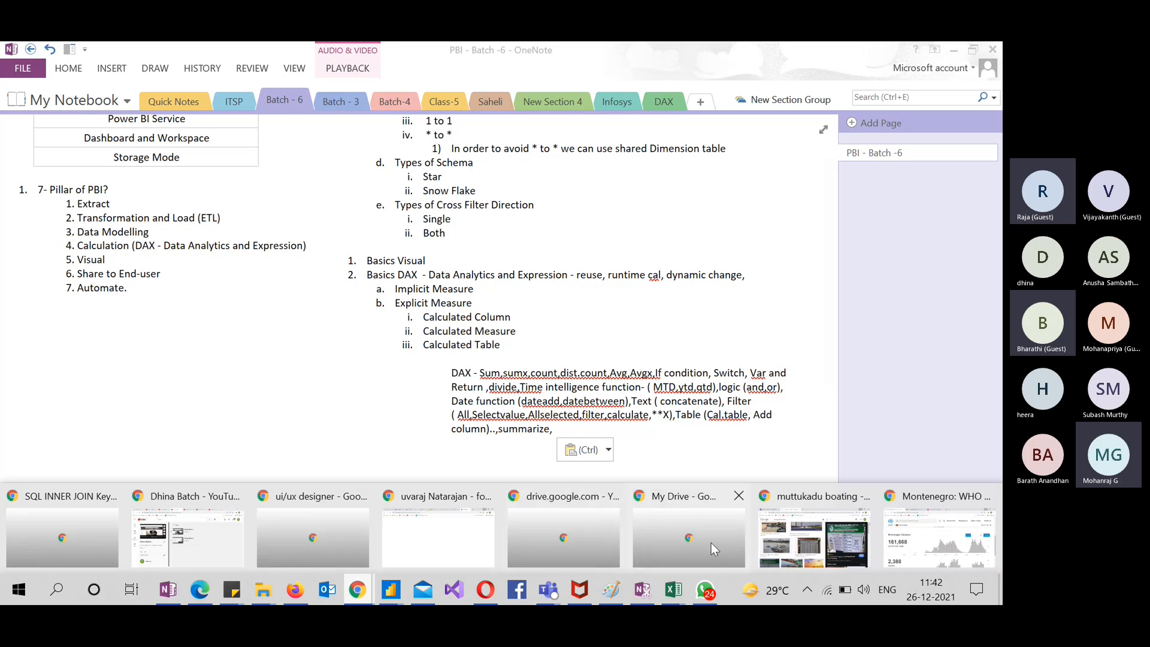
{"action": "mouse_move", "coordinate": [458, 559]}
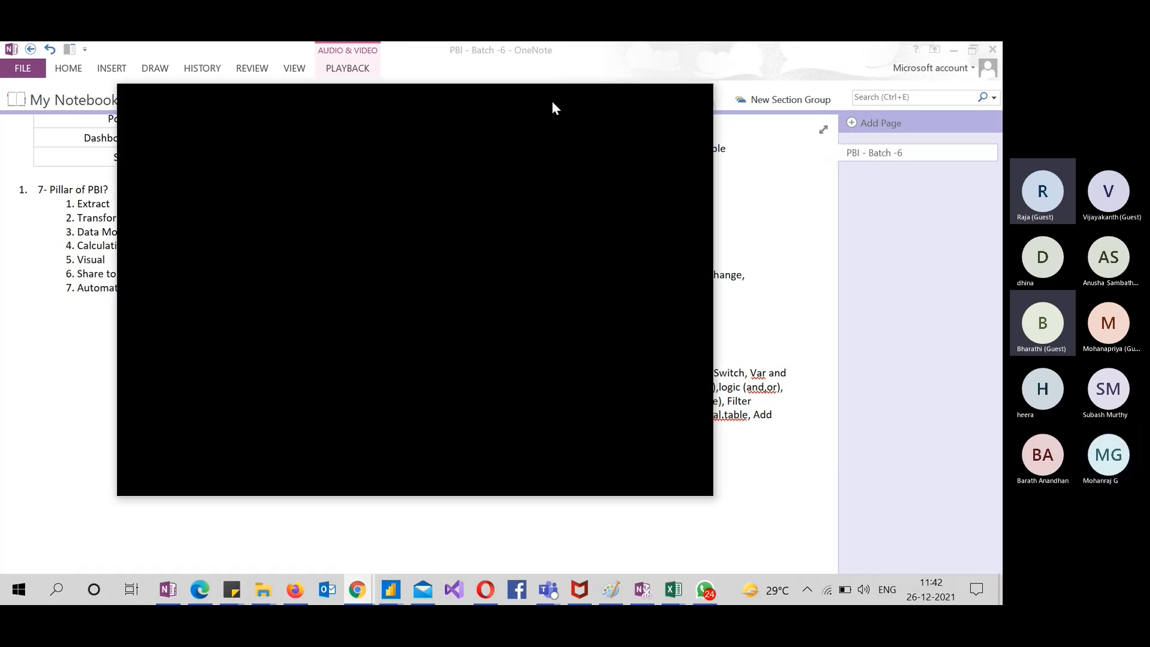
{"action": "key", "text": "ctrl+n"}
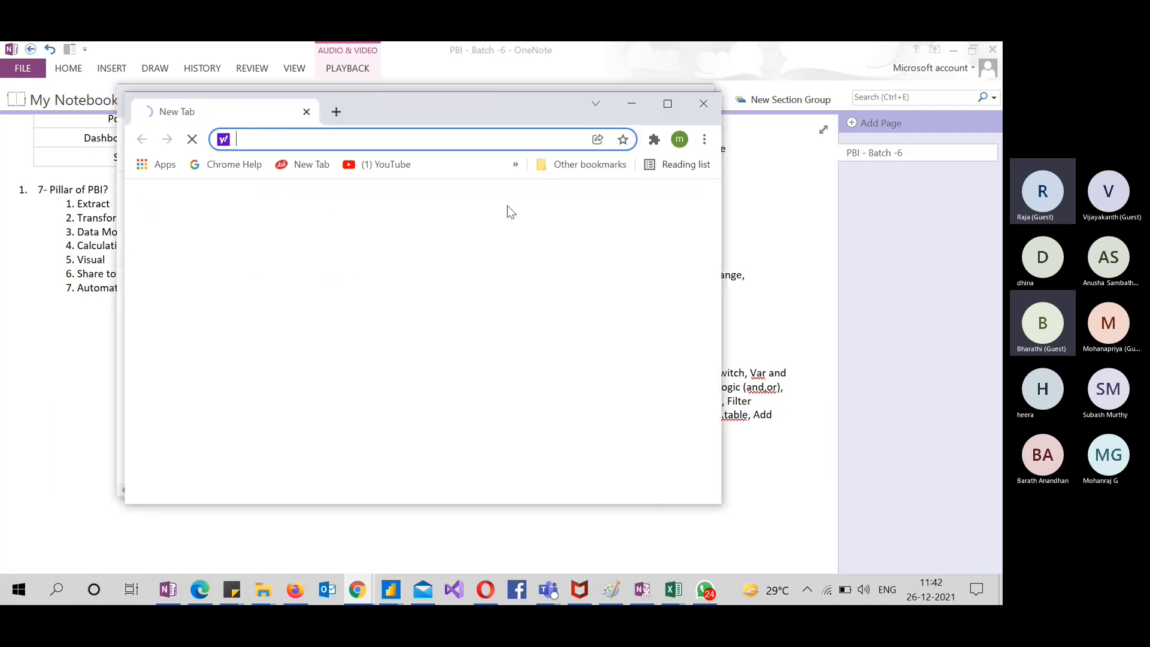
{"action": "left_click", "coordinate": [664, 105]}
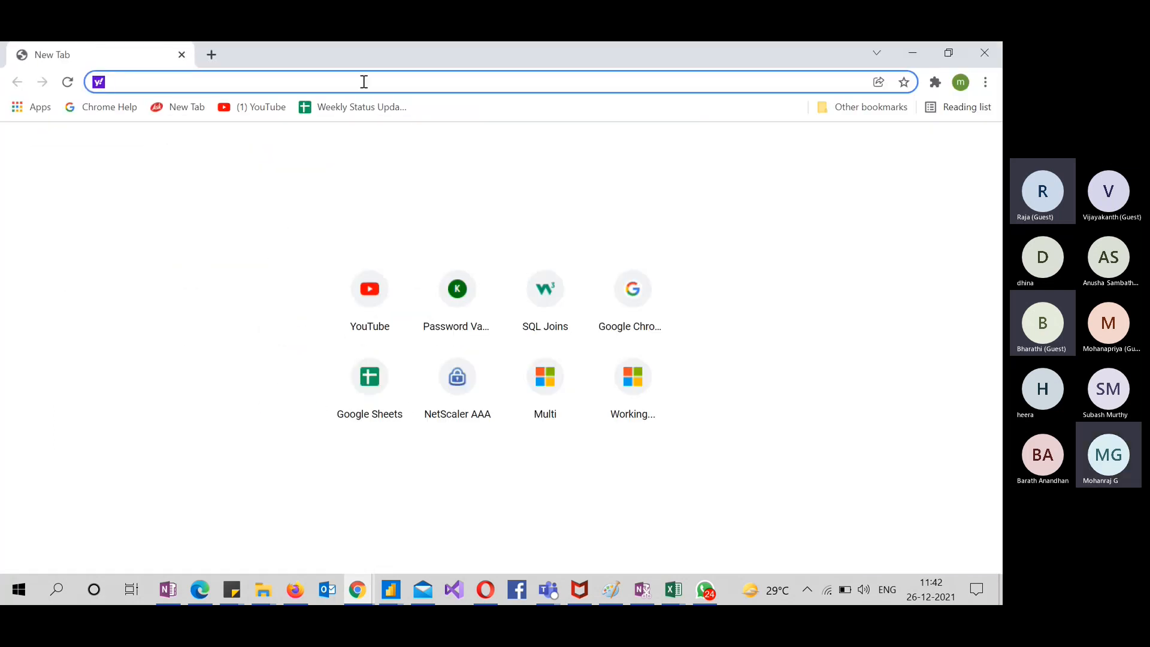
{"action": "type", "text": "google.com"}
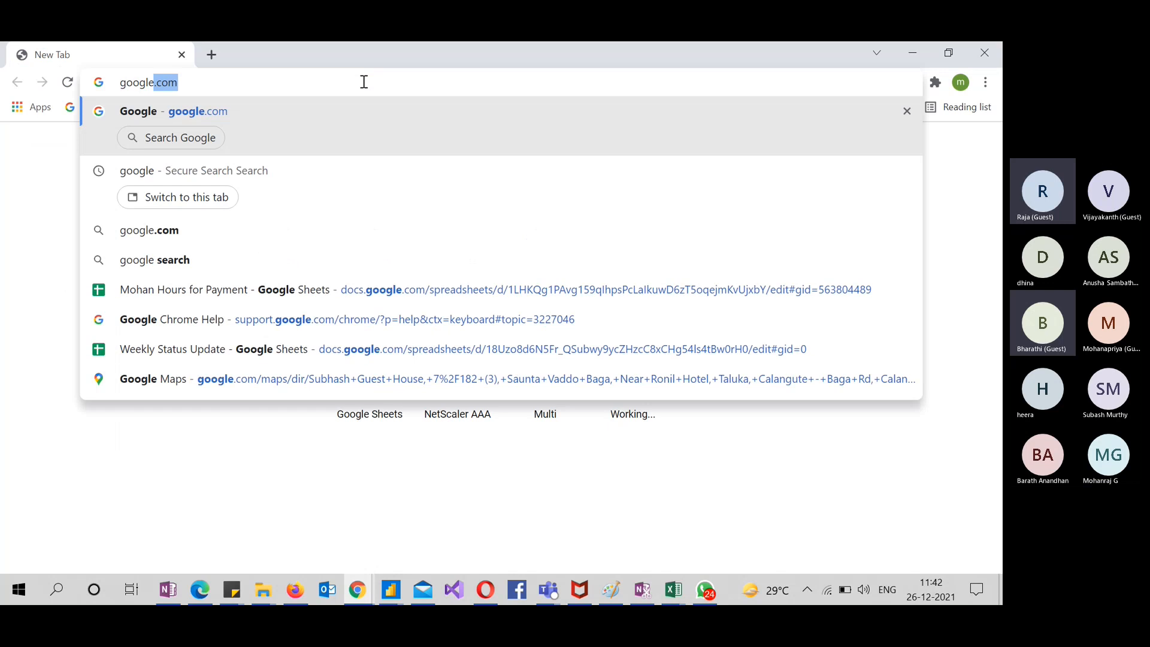
{"action": "key", "text": "Return"}
Search Google for "dax power bi" and open the Microsoft Docs result "Data Analysis Expressions (DAX) Reference"
{"action": "type", "text": "dax"}
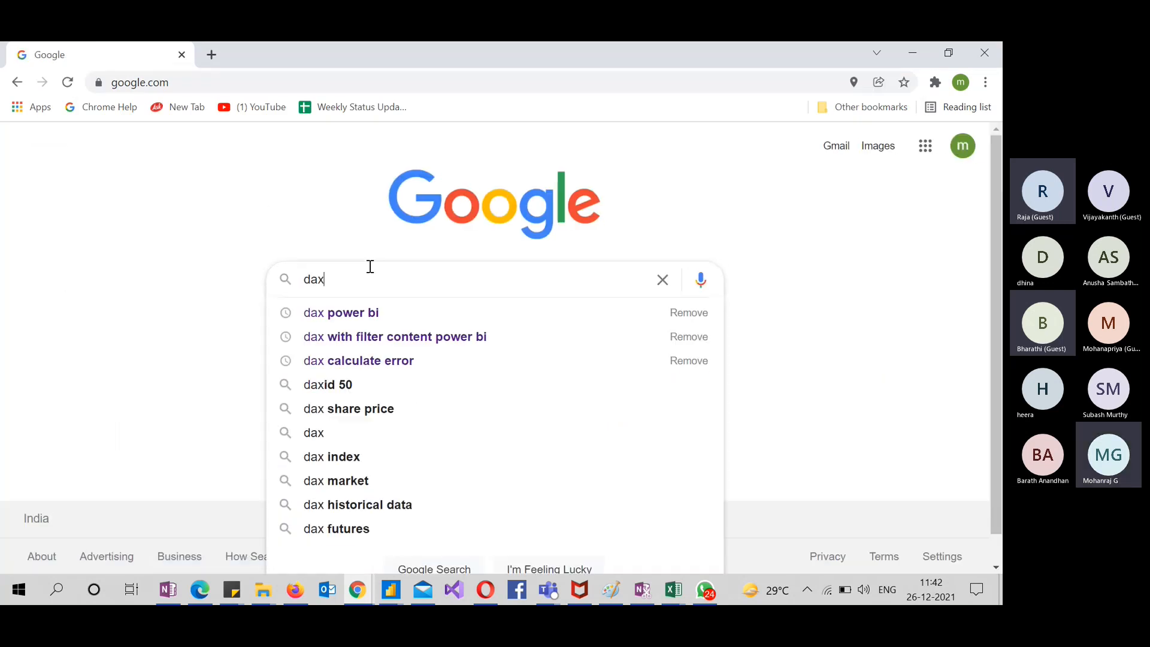
{"action": "left_click", "coordinate": [372, 334]}
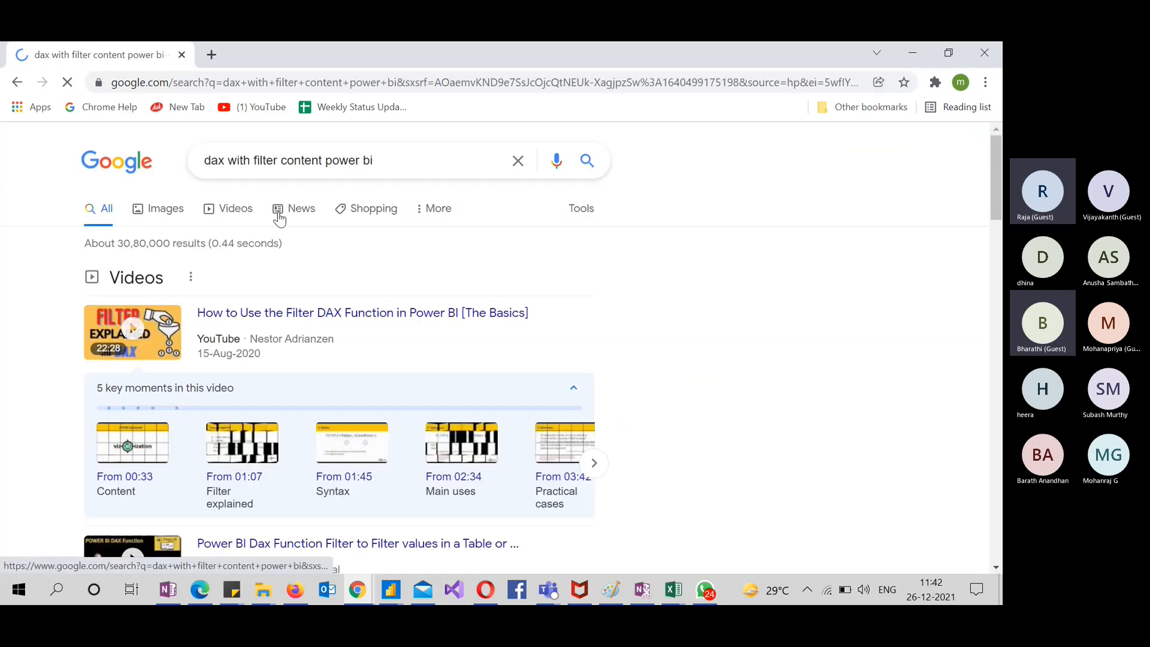
{"action": "key", "text": "shift+End"}
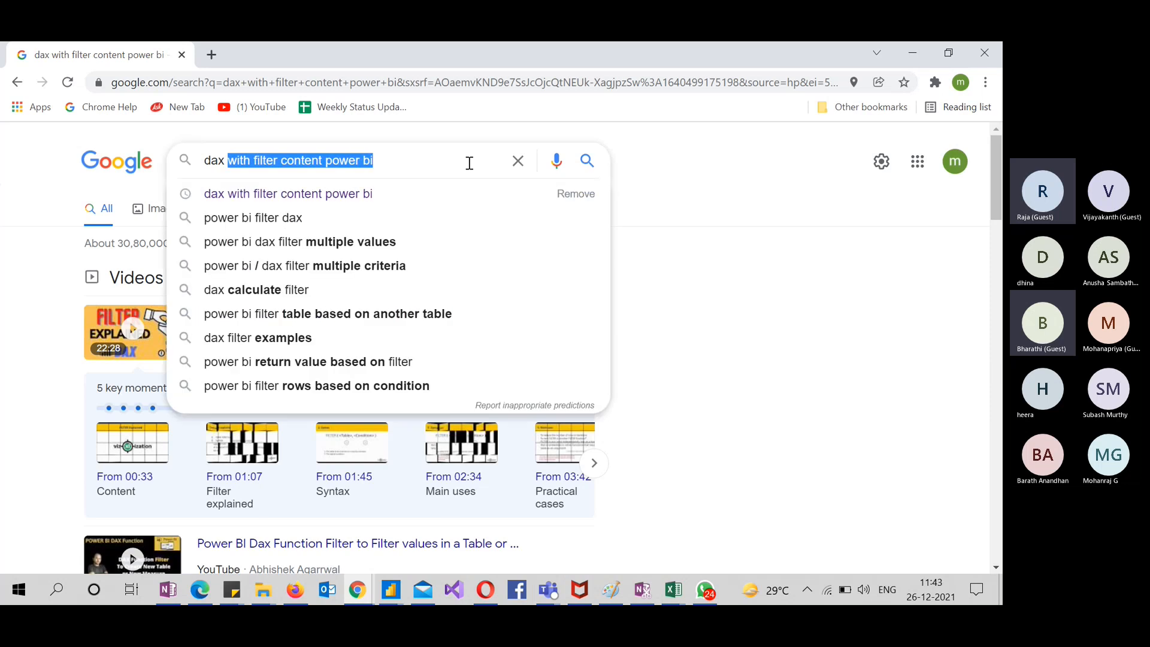
{"action": "type", "text": "pow"}
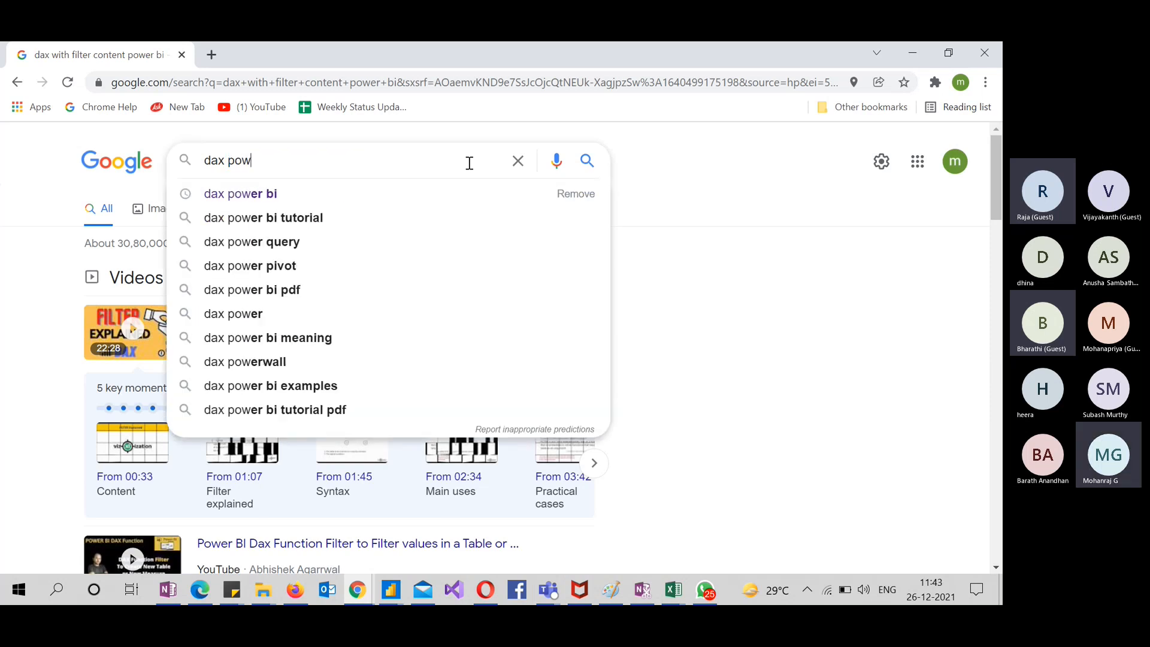
{"action": "left_click", "coordinate": [381, 197]}
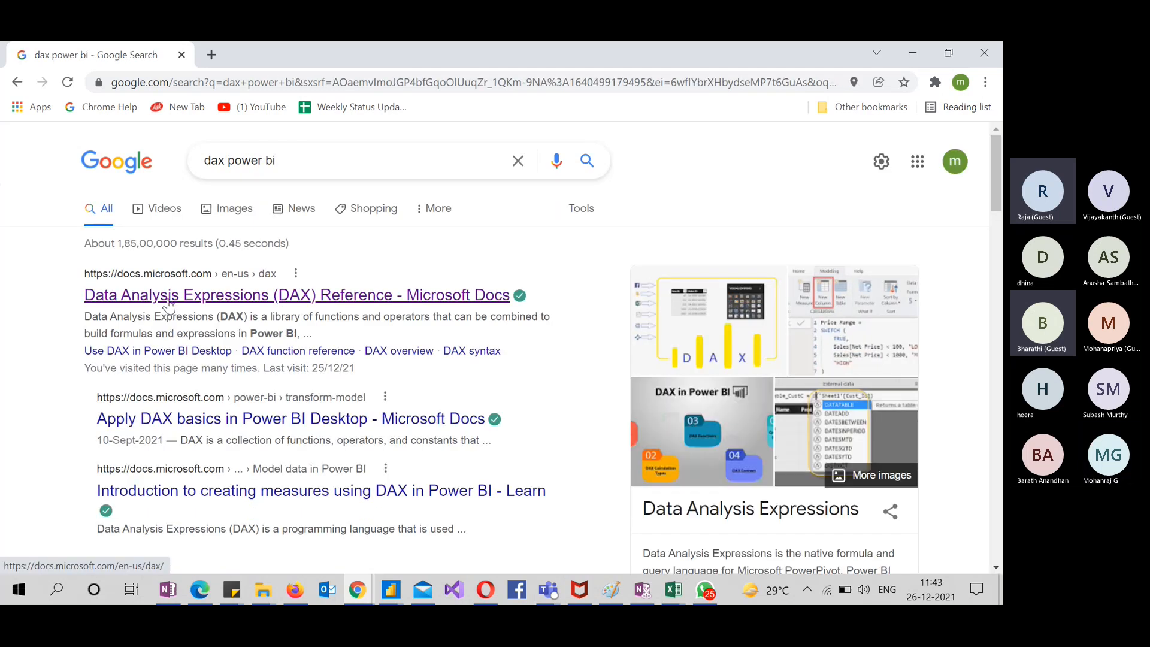
{"action": "left_click", "coordinate": [168, 299]}
Examine the DAX function categories in the reference's contents list, from Aggregation to Time intelligence functions
{"action": "scroll", "coordinate": [67, 444], "scroll_direction": "down", "scroll_amount": 2}
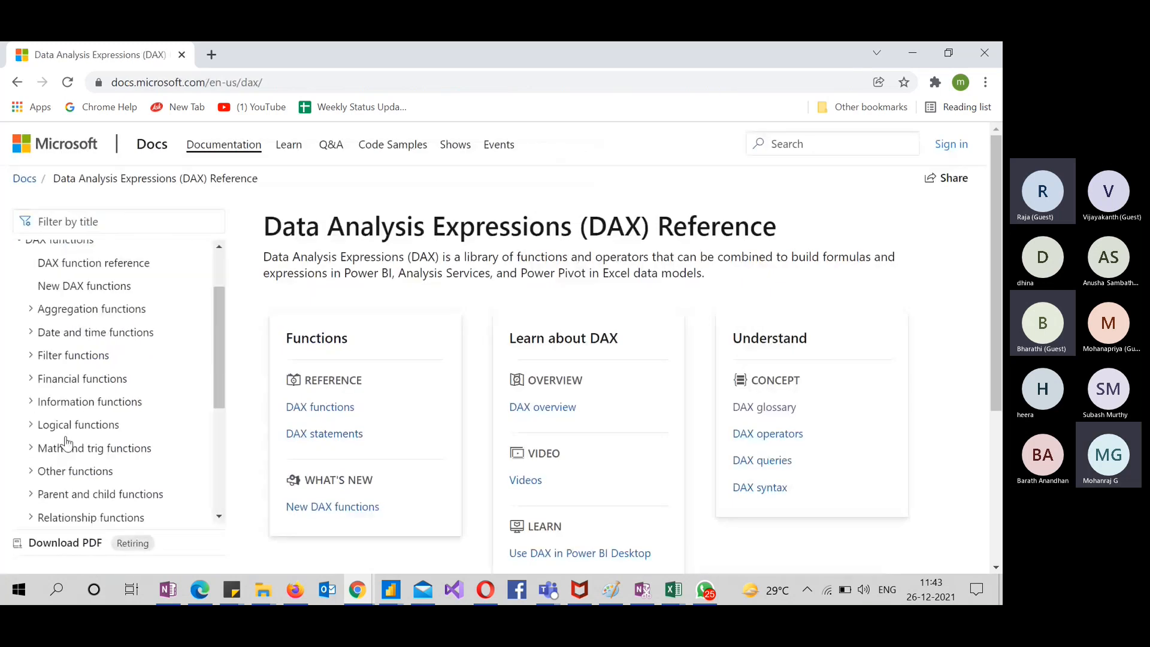
{"action": "scroll", "coordinate": [67, 443], "scroll_direction": "down", "scroll_amount": 1}
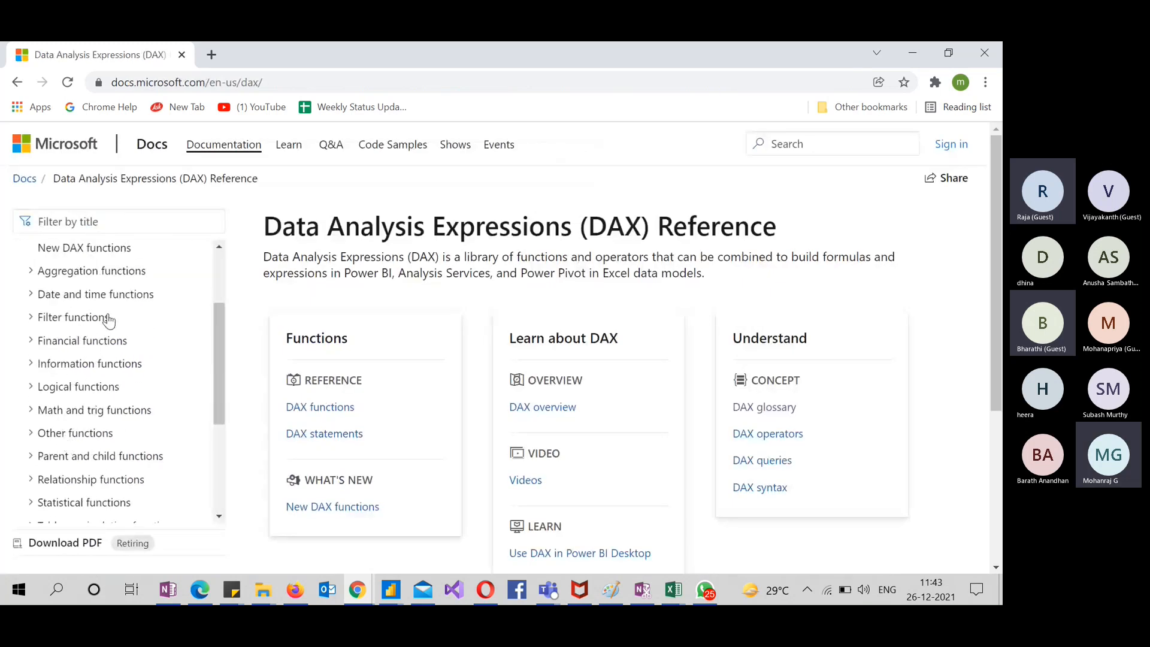
{"action": "scroll", "coordinate": [74, 375], "scroll_direction": "down", "scroll_amount": 3}
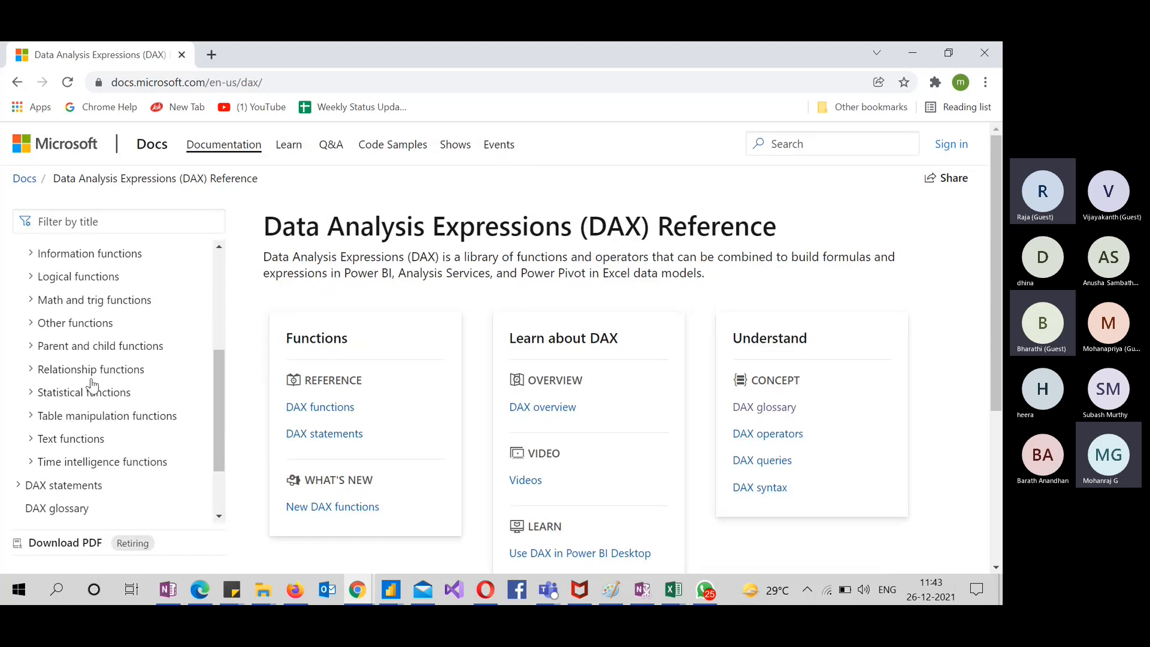
{"action": "scroll", "coordinate": [73, 294], "scroll_direction": "up", "scroll_amount": 2}
{"action": "scroll", "coordinate": [71, 306], "scroll_direction": "up", "scroll_amount": 2}
{"action": "scroll", "coordinate": [66, 389], "scroll_direction": "down", "scroll_amount": 2}
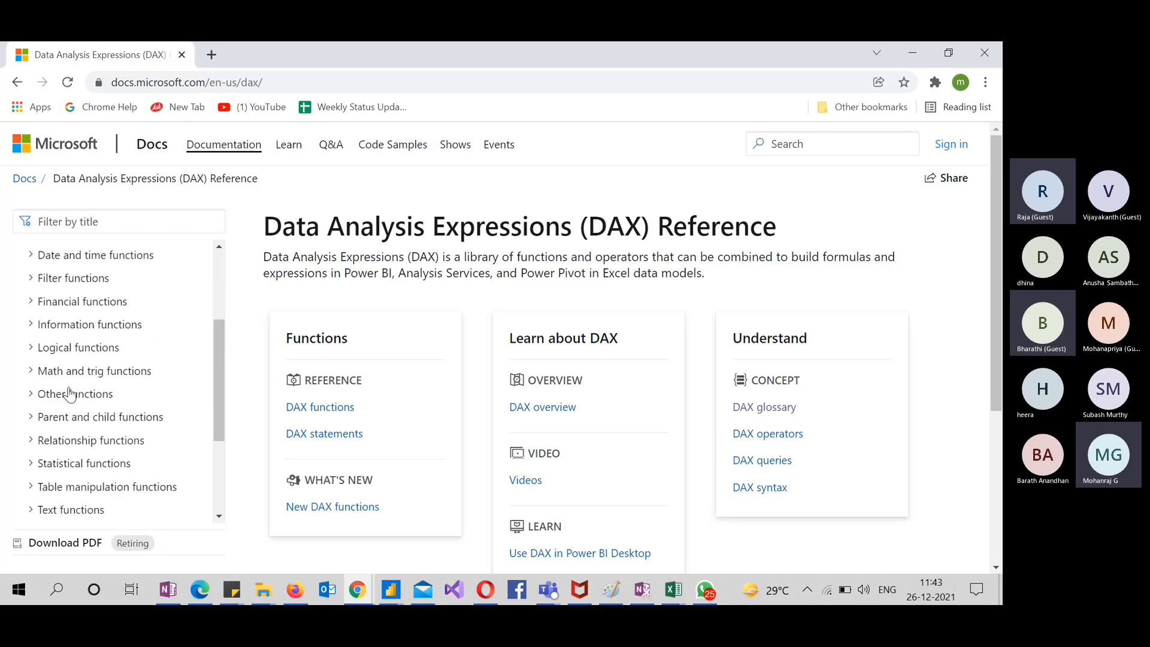
{"action": "scroll", "coordinate": [70, 396], "scroll_direction": "down", "scroll_amount": 1}
{"action": "scroll", "coordinate": [119, 417], "scroll_direction": "down", "scroll_amount": 3}
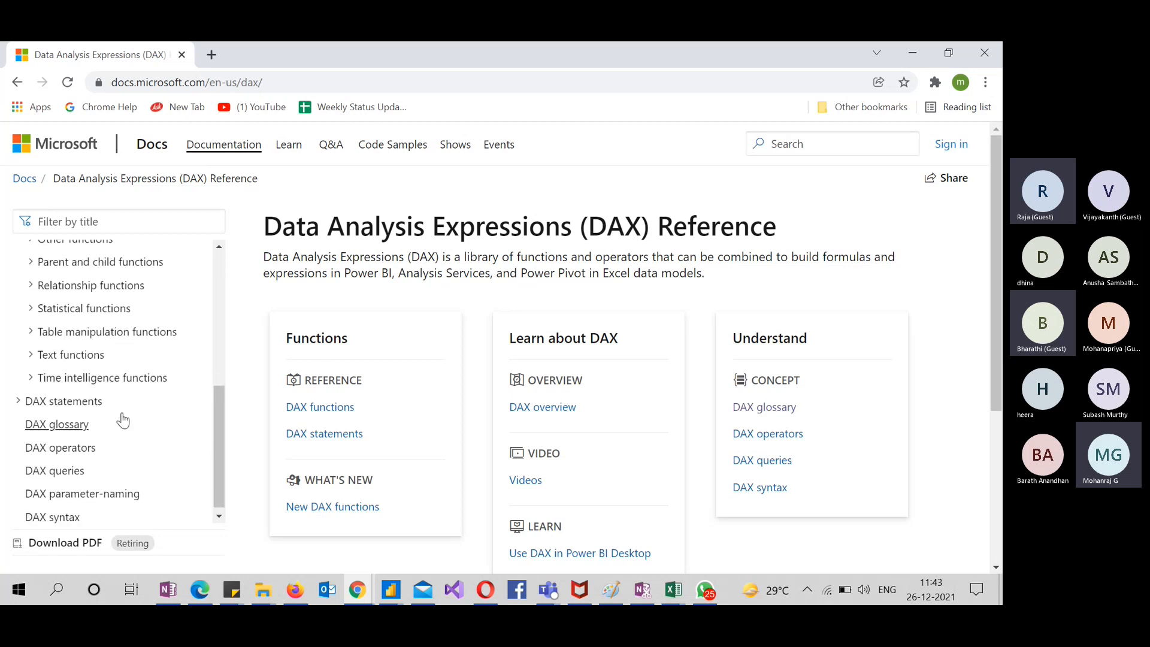
Expand the Time intelligence functions, look through the functions listed there and open the TOTALMTD article
{"action": "left_click", "coordinate": [100, 381]}
{"action": "scroll", "coordinate": [119, 431], "scroll_direction": "down", "scroll_amount": 4}
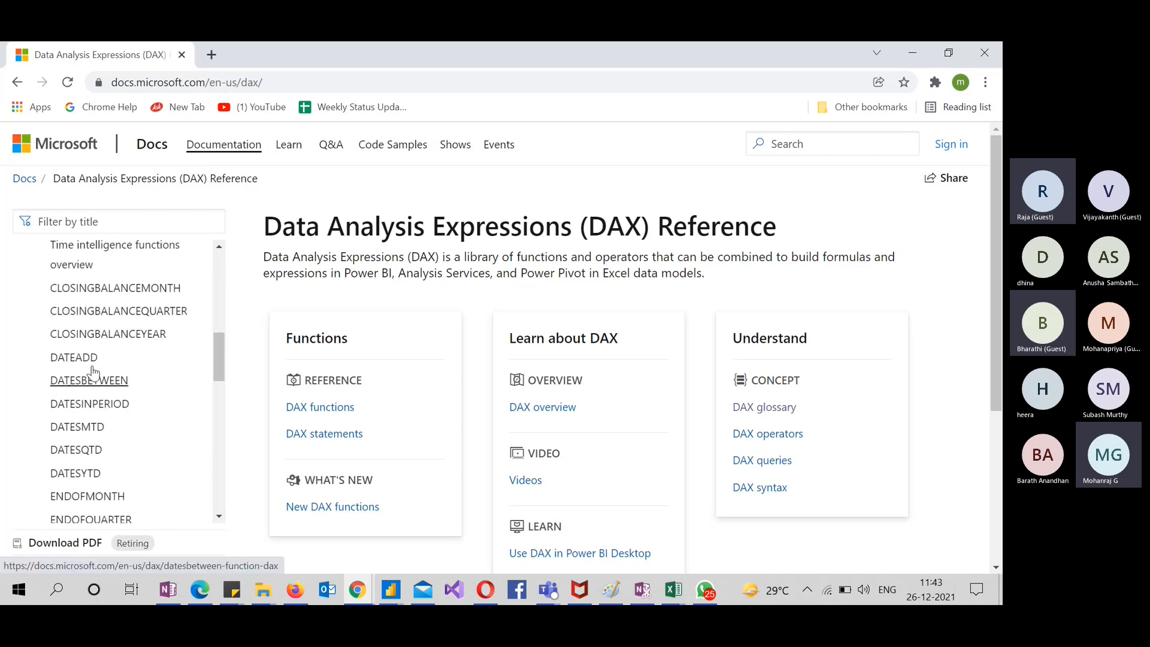
{"action": "scroll", "coordinate": [88, 423], "scroll_direction": "down", "scroll_amount": 4}
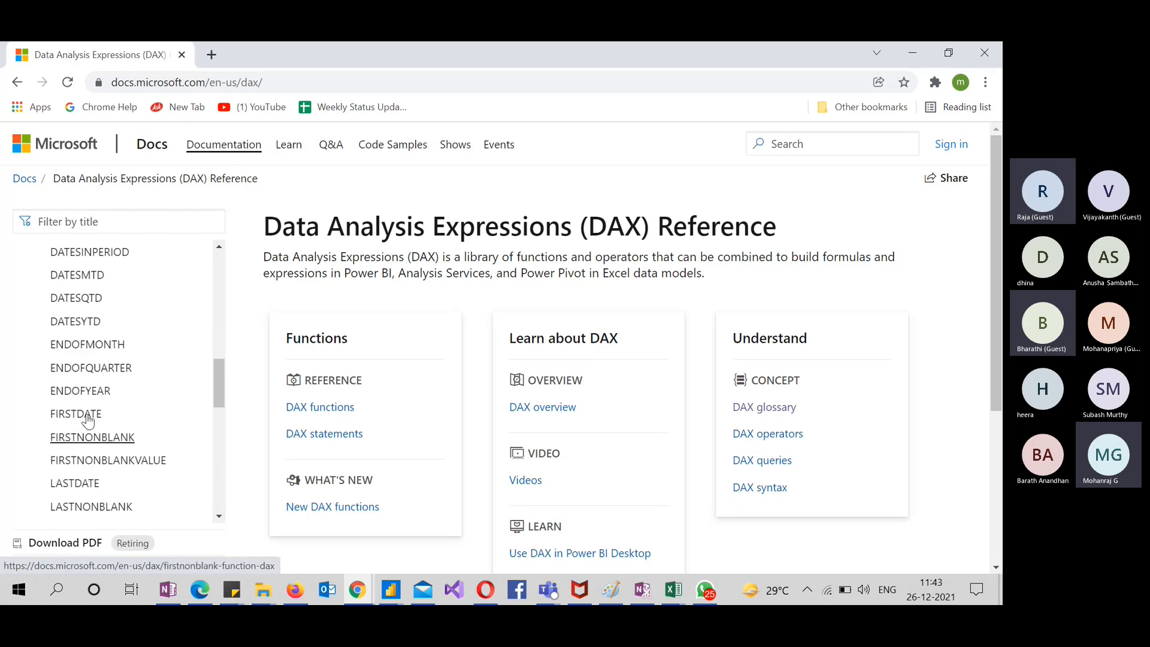
{"action": "scroll", "coordinate": [117, 406], "scroll_direction": "down", "scroll_amount": 4}
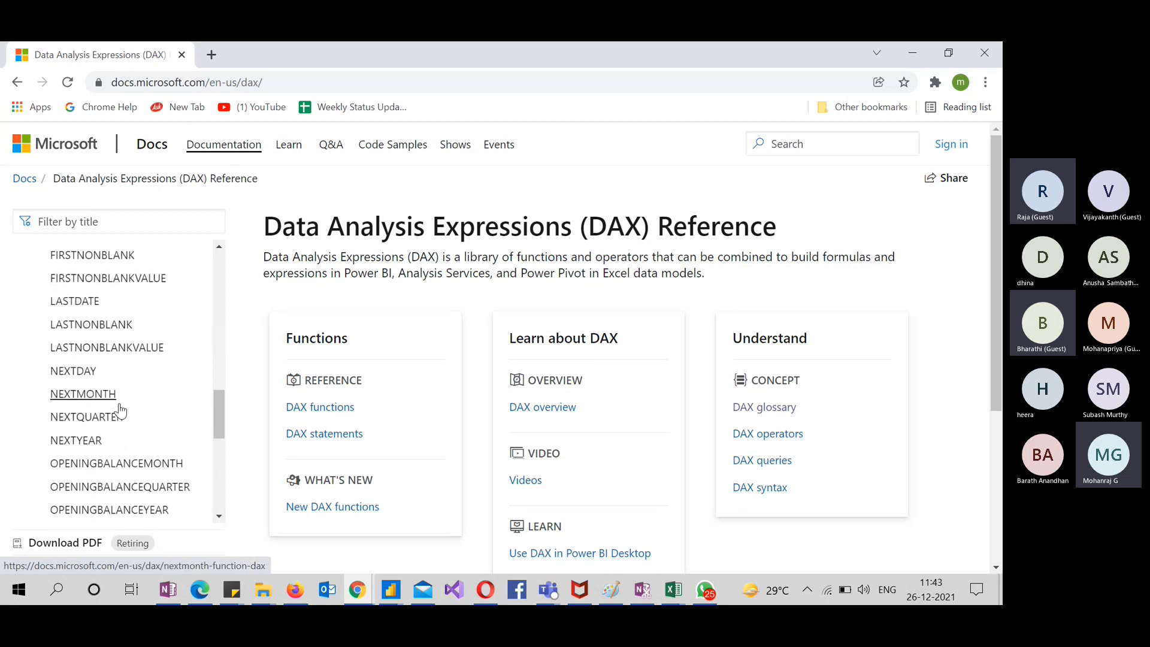
{"action": "scroll", "coordinate": [120, 410], "scroll_direction": "down", "scroll_amount": 3}
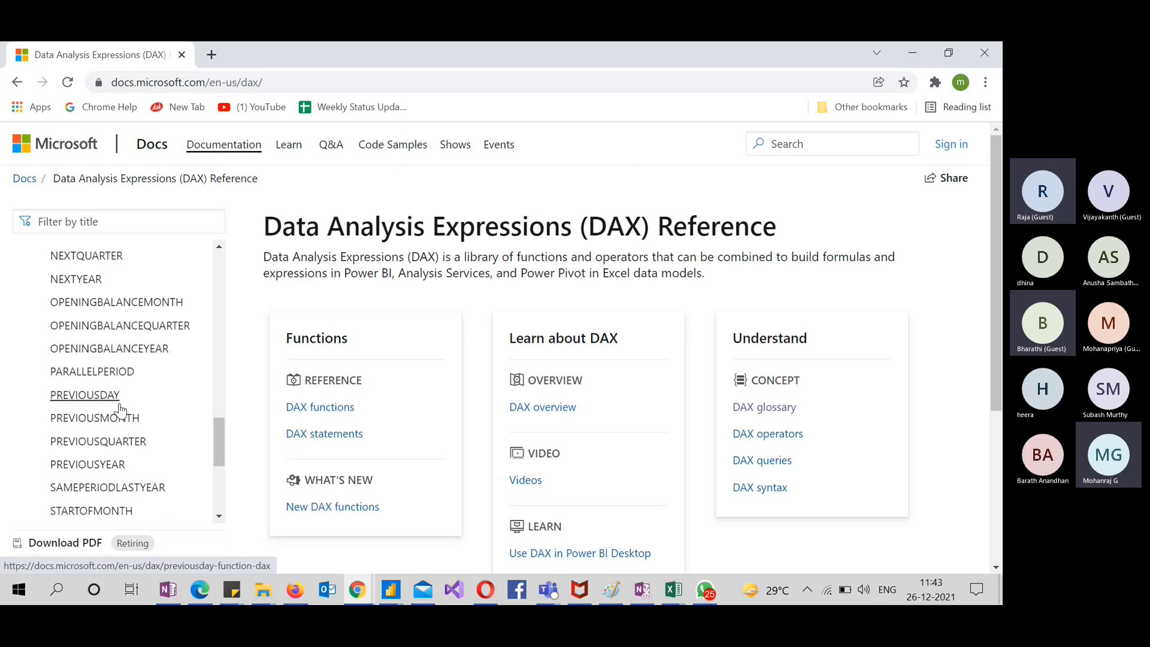
{"action": "scroll", "coordinate": [122, 410], "scroll_direction": "up", "scroll_amount": 4}
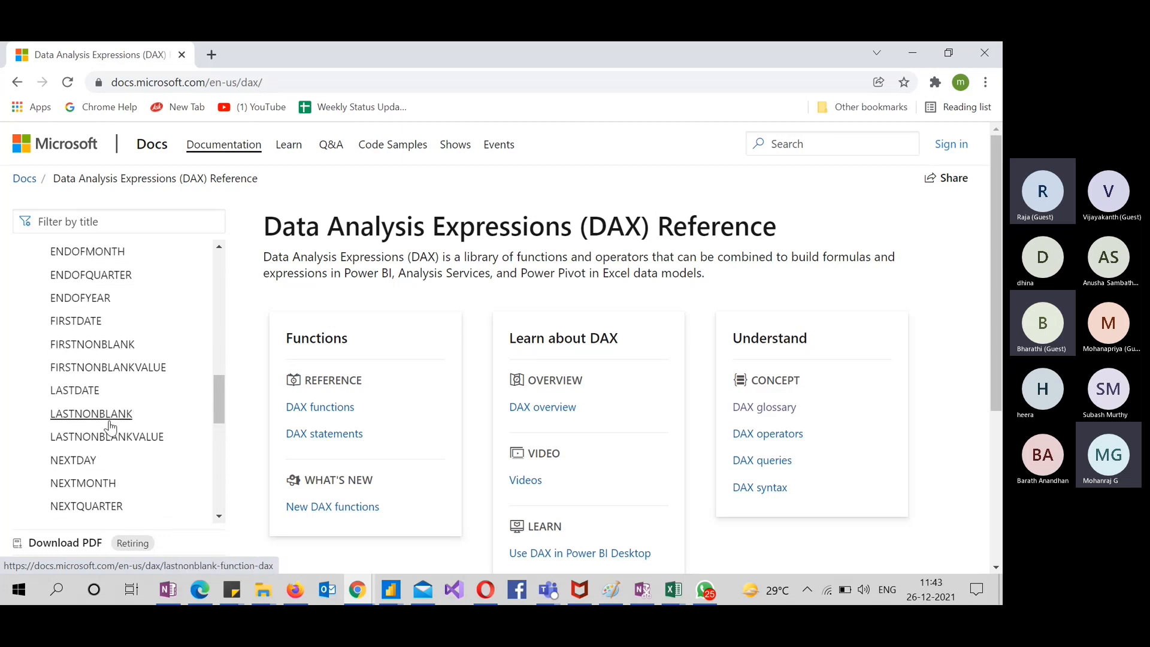
{"action": "scroll", "coordinate": [110, 427], "scroll_direction": "down", "scroll_amount": 4}
{"action": "scroll", "coordinate": [109, 426], "scroll_direction": "down", "scroll_amount": 5}
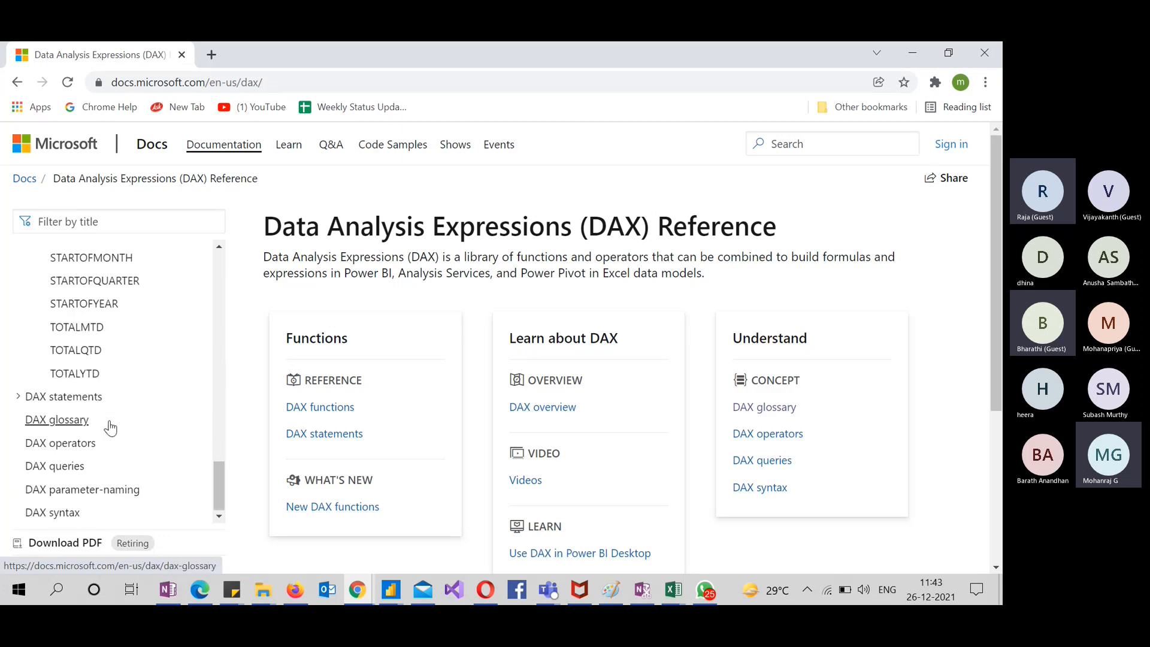
{"action": "left_click", "coordinate": [90, 328]}
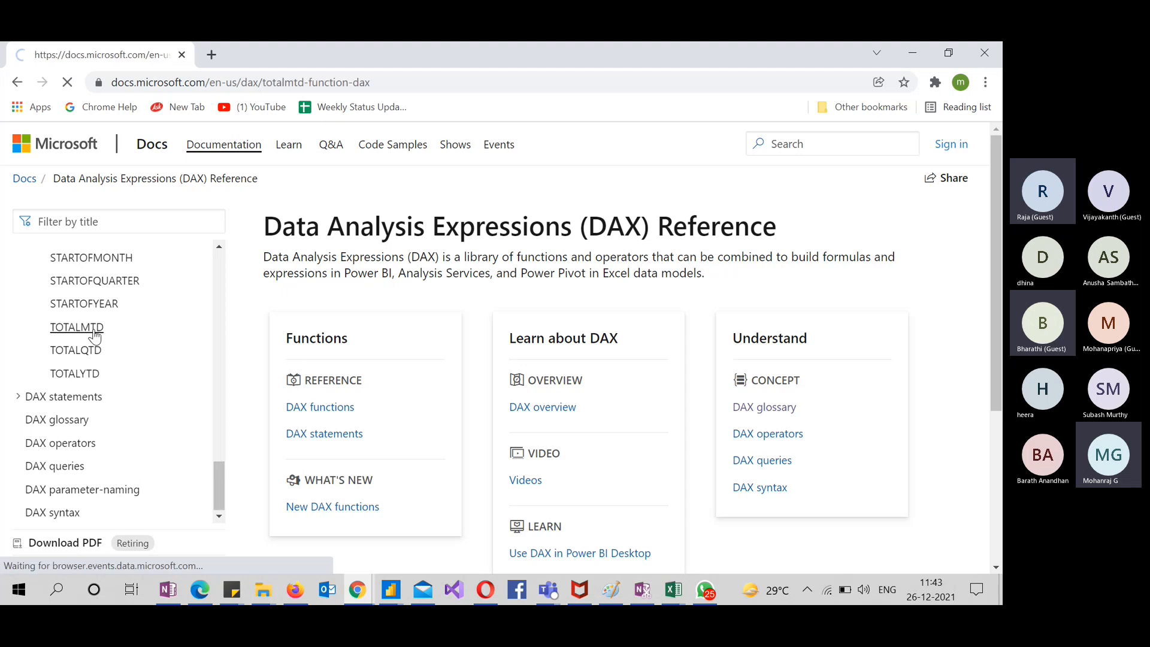
Review the Time intelligence function list again, collapse that group and return to the beginning of the DAX contents list
{"action": "scroll", "coordinate": [133, 347], "scroll_direction": "up", "scroll_amount": 5}
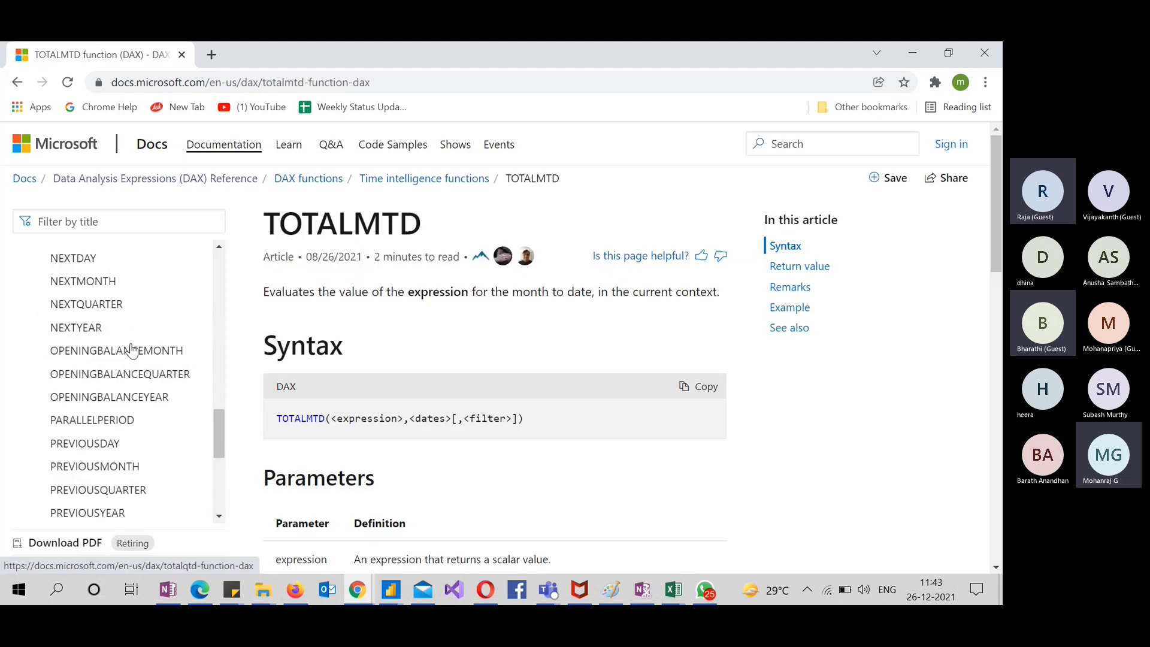
{"action": "scroll", "coordinate": [167, 380], "scroll_direction": "up", "scroll_amount": 8}
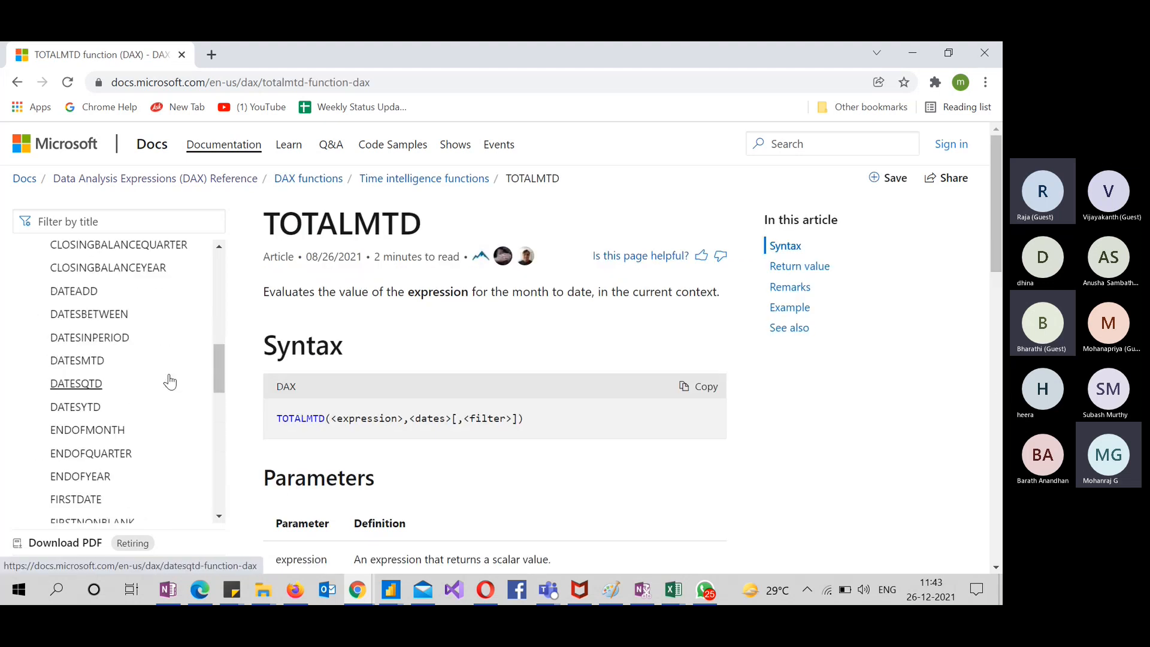
{"action": "scroll", "coordinate": [171, 375], "scroll_direction": "up", "scroll_amount": 1}
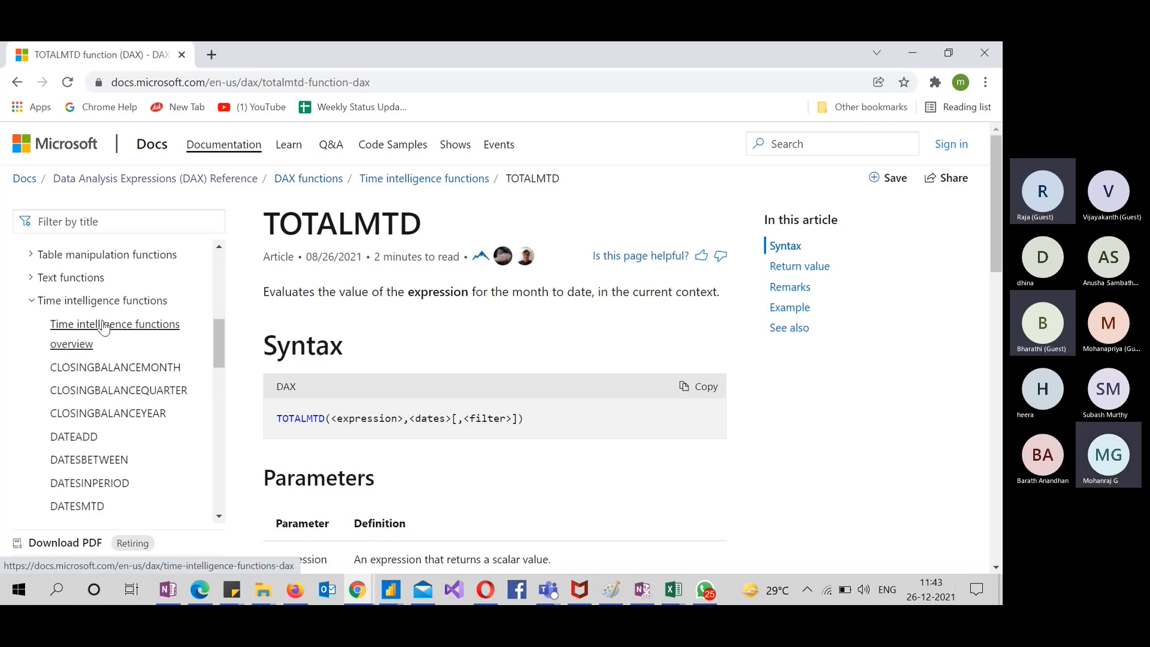
{"action": "scroll", "coordinate": [119, 323], "scroll_direction": "up", "scroll_amount": 3}
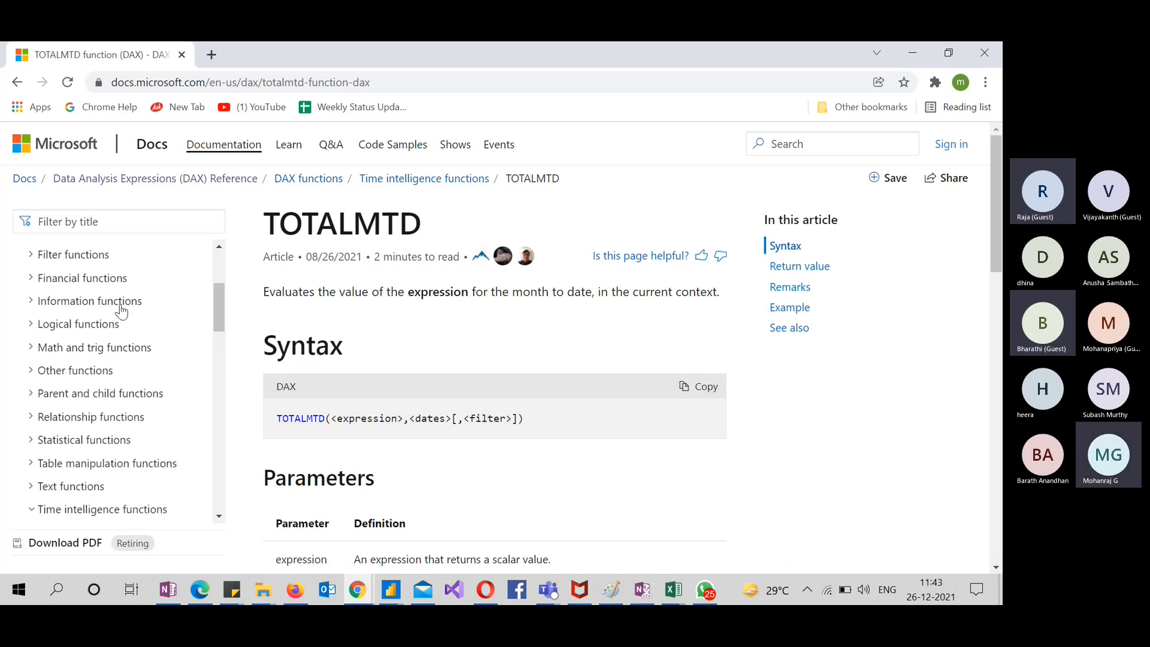
{"action": "scroll", "coordinate": [129, 284], "scroll_direction": "down", "scroll_amount": 3}
{"action": "scroll", "coordinate": [135, 276], "scroll_direction": "down", "scroll_amount": 1}
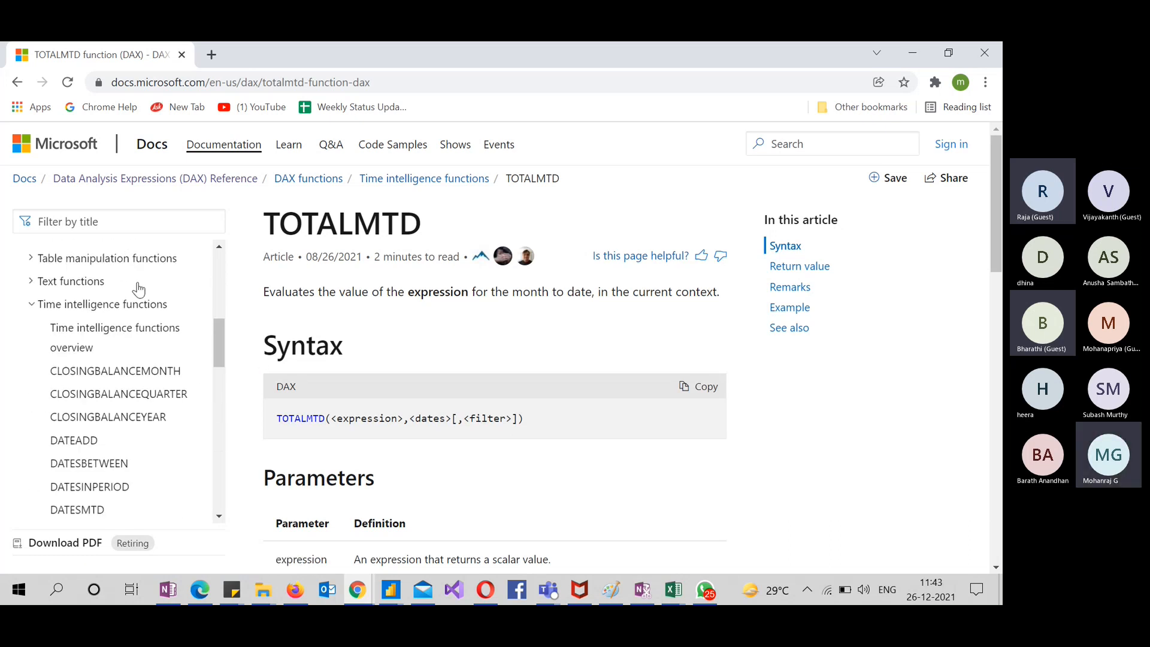
{"action": "left_click", "coordinate": [32, 306]}
{"action": "scroll", "coordinate": [32, 312], "scroll_direction": "up", "scroll_amount": 6}
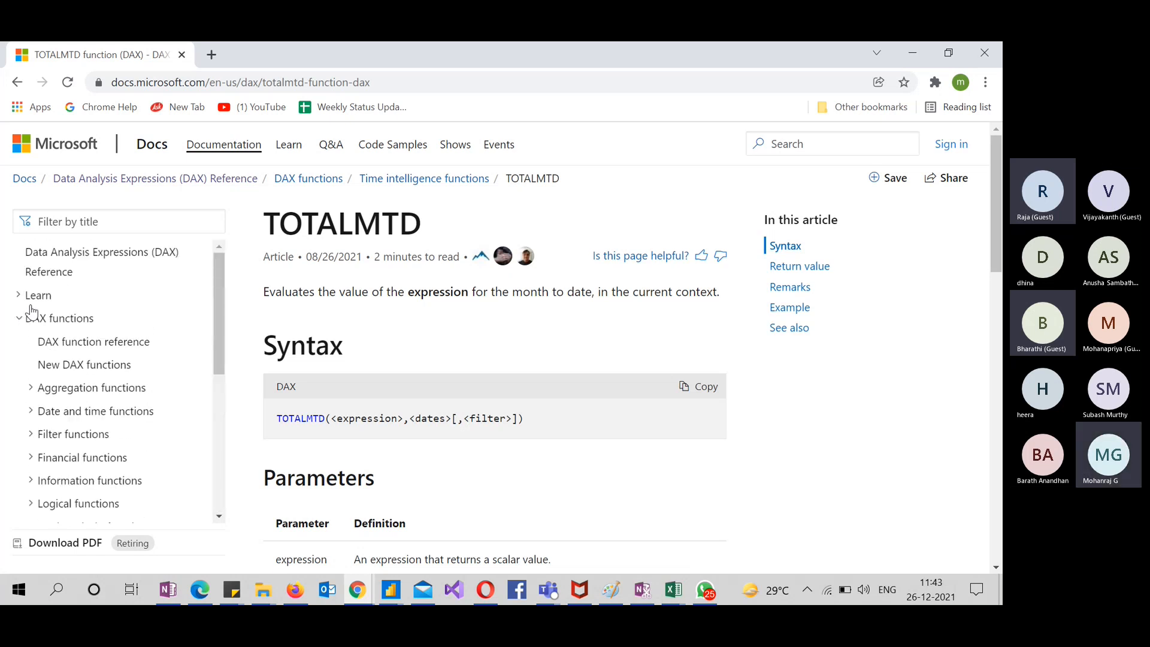
Browse the DAX function categories in the documentation contents, checking the entries under Aggregation functions
{"action": "scroll", "coordinate": [31, 312], "scroll_direction": "down", "scroll_amount": 3}
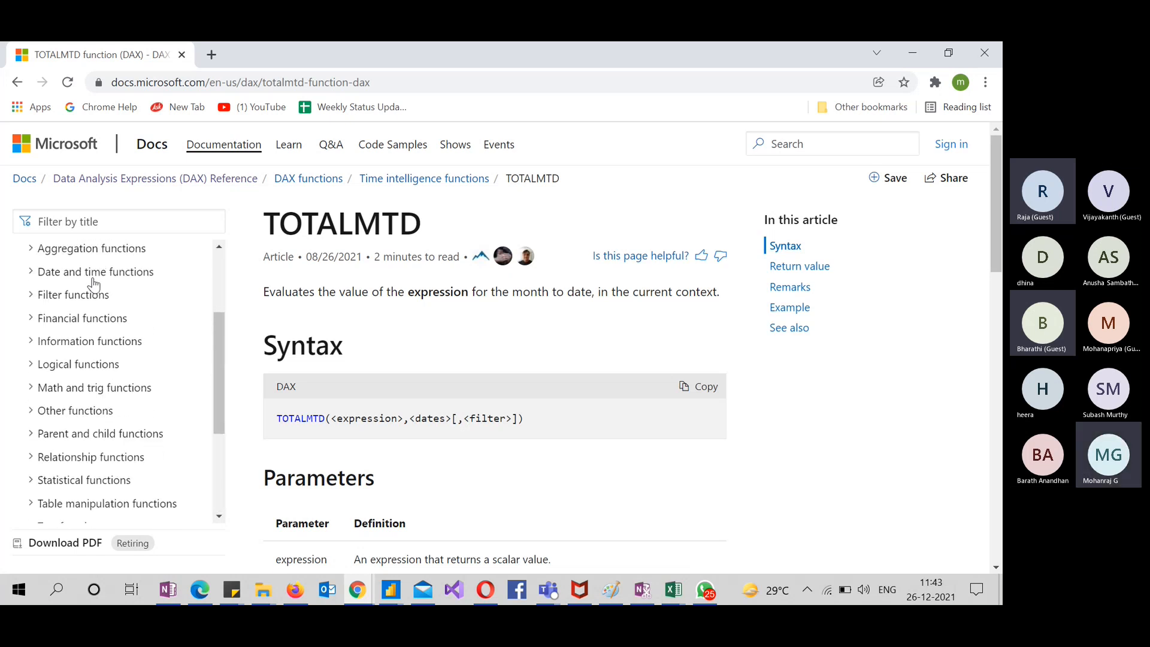
{"action": "scroll", "coordinate": [79, 309], "scroll_direction": "up", "scroll_amount": 1}
{"action": "left_click", "coordinate": [32, 276]}
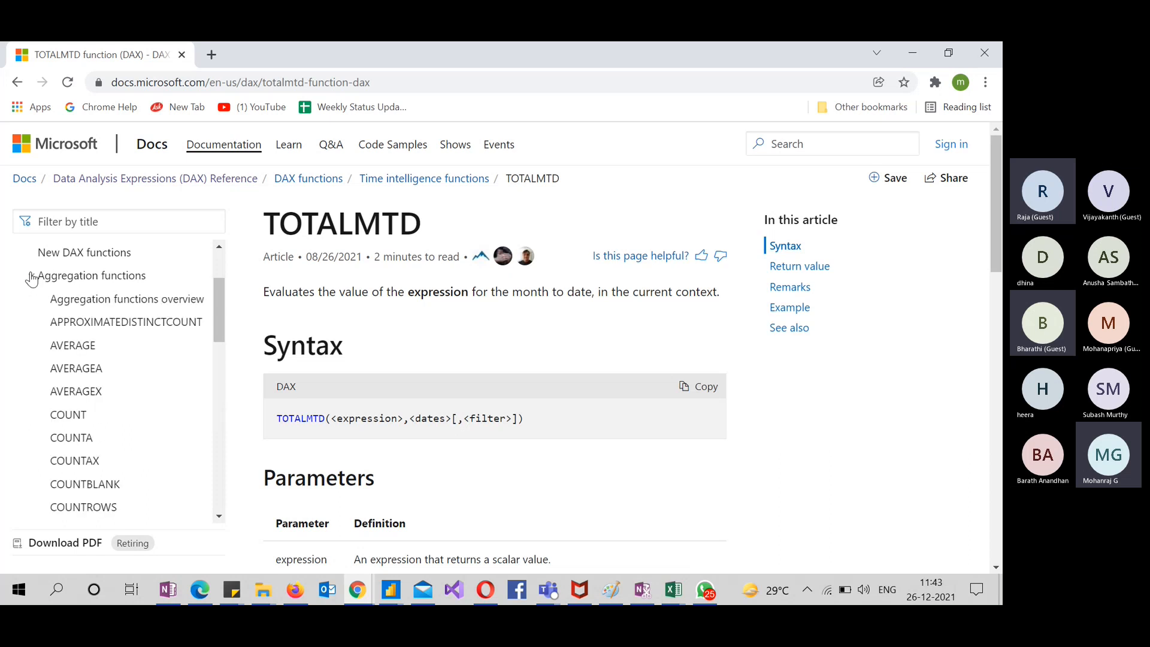
{"action": "left_click", "coordinate": [32, 277]}
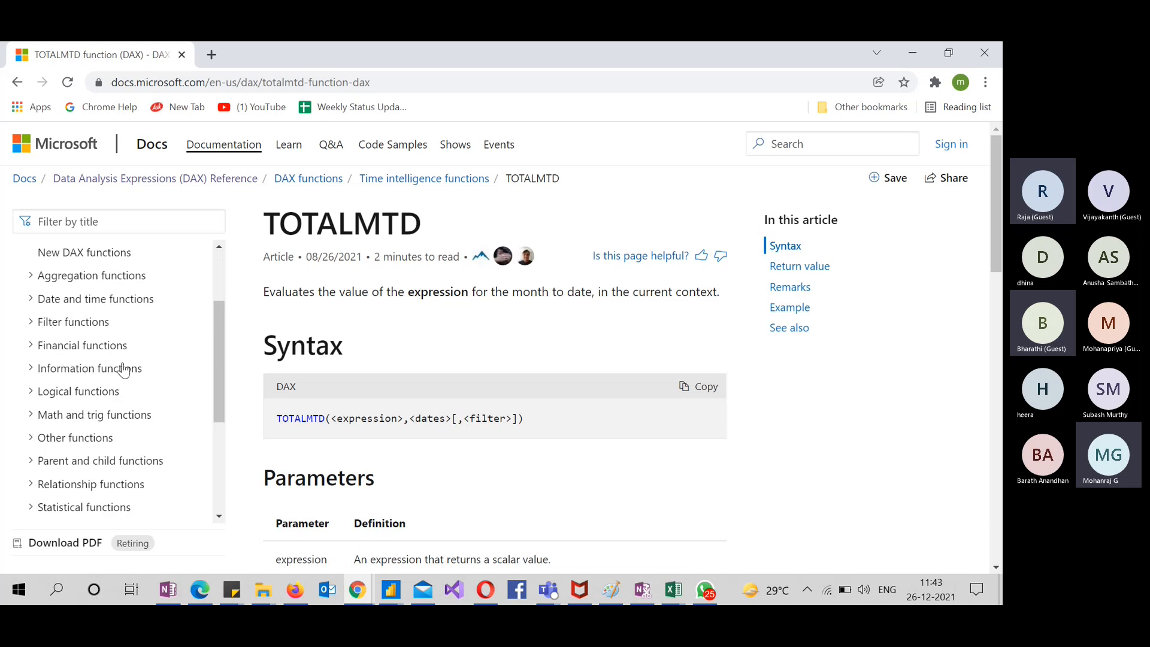
{"action": "scroll", "coordinate": [123, 368], "scroll_direction": "down", "scroll_amount": 1}
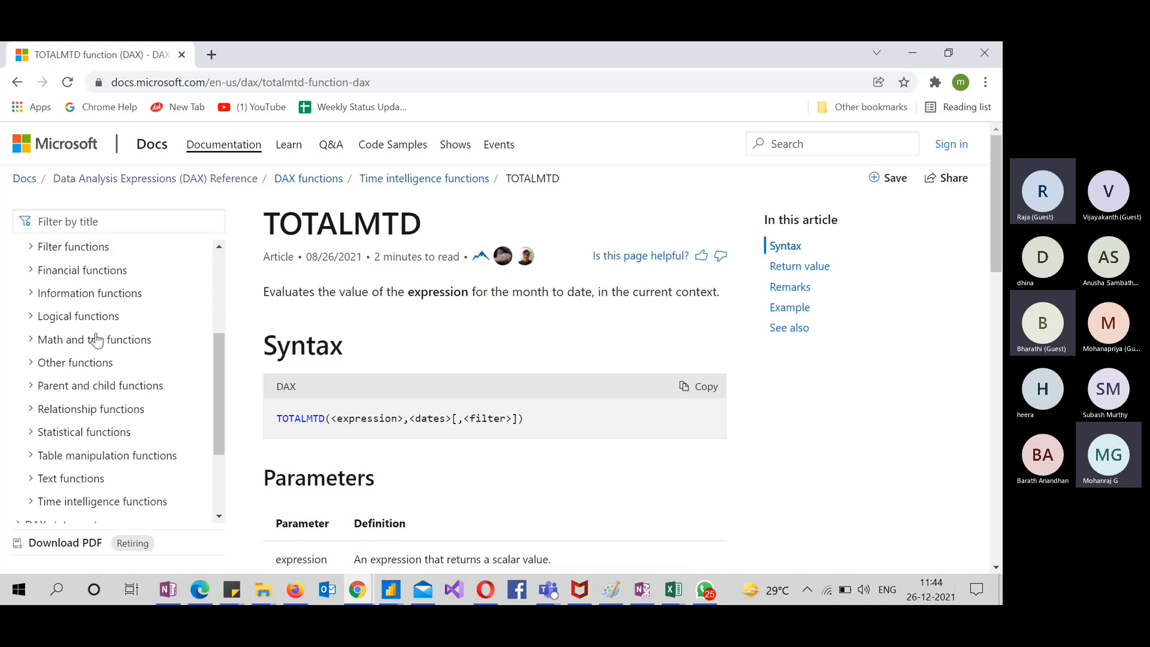
{"action": "scroll", "coordinate": [97, 339], "scroll_direction": "down", "scroll_amount": 1}
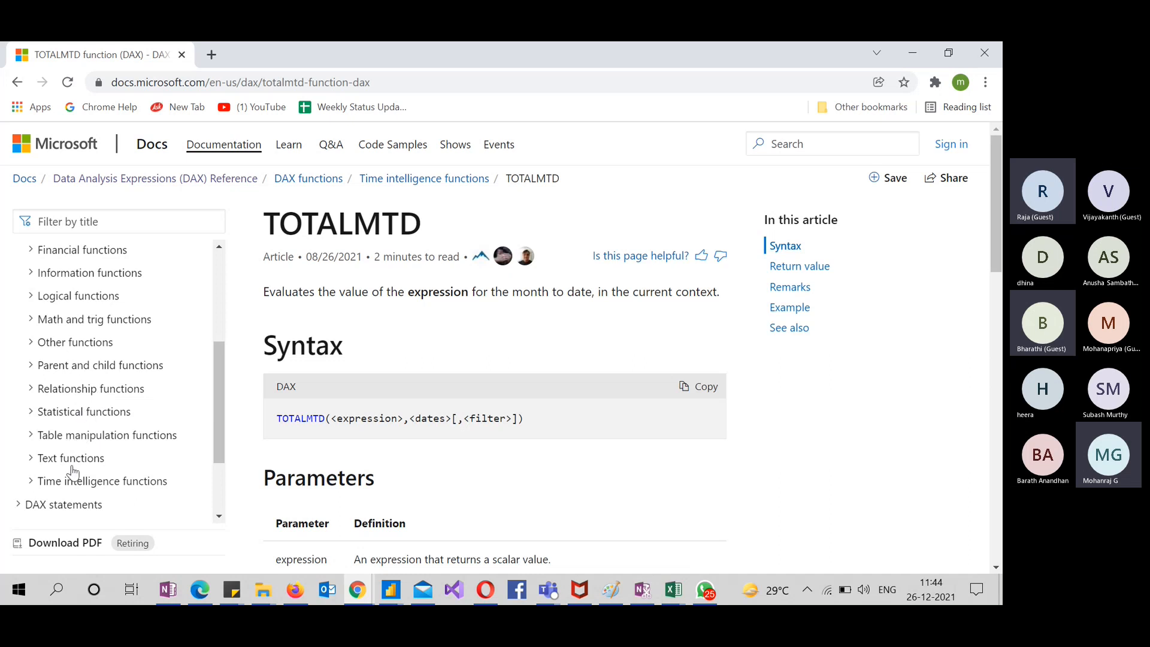
Look into the Statistical functions category in the DAX reference contents, and collapse it again
{"action": "left_click", "coordinate": [84, 413]}
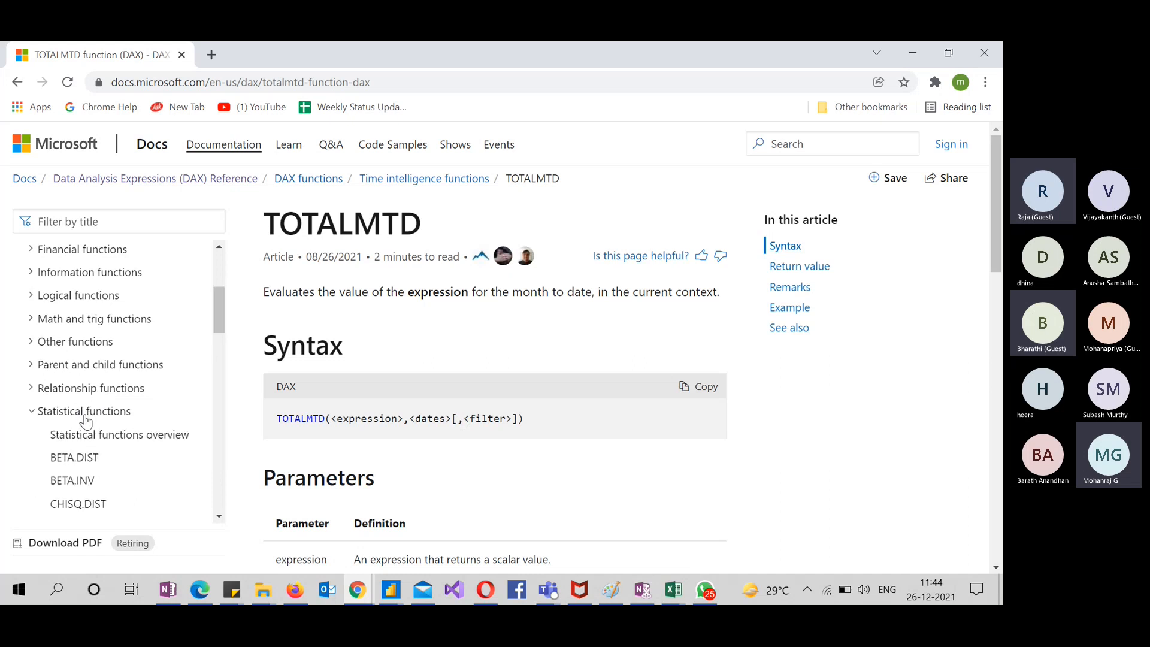
{"action": "scroll", "coordinate": [86, 396], "scroll_direction": "down", "scroll_amount": 1}
{"action": "left_click", "coordinate": [75, 362]}
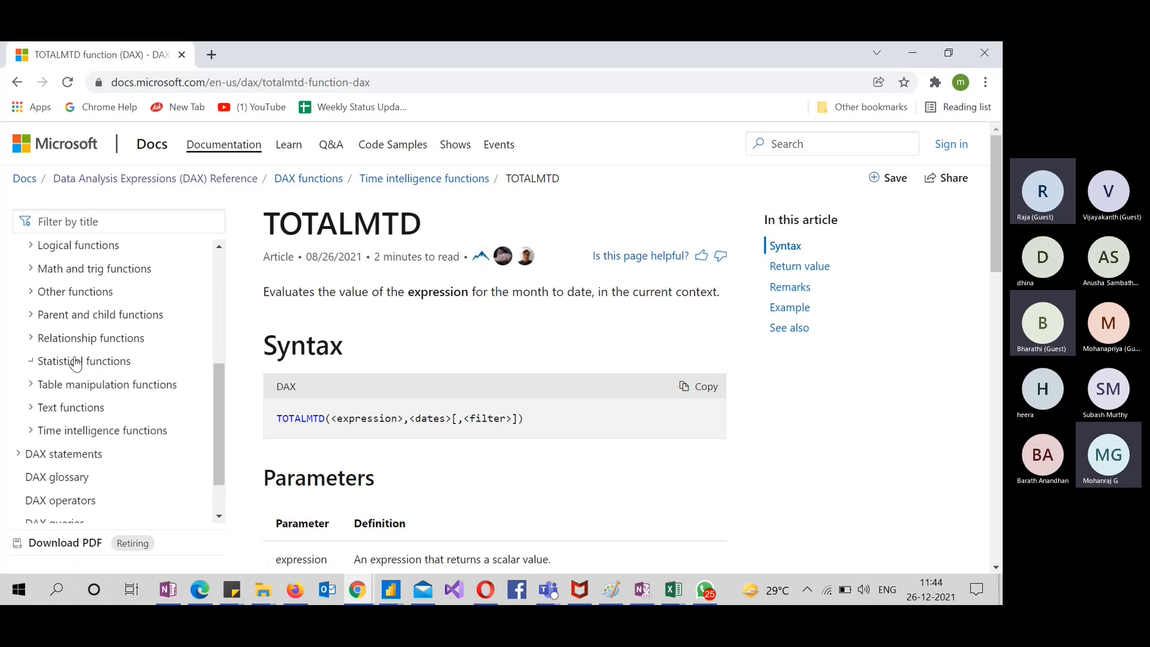
{"action": "scroll", "coordinate": [75, 362], "scroll_direction": "up", "scroll_amount": 1}
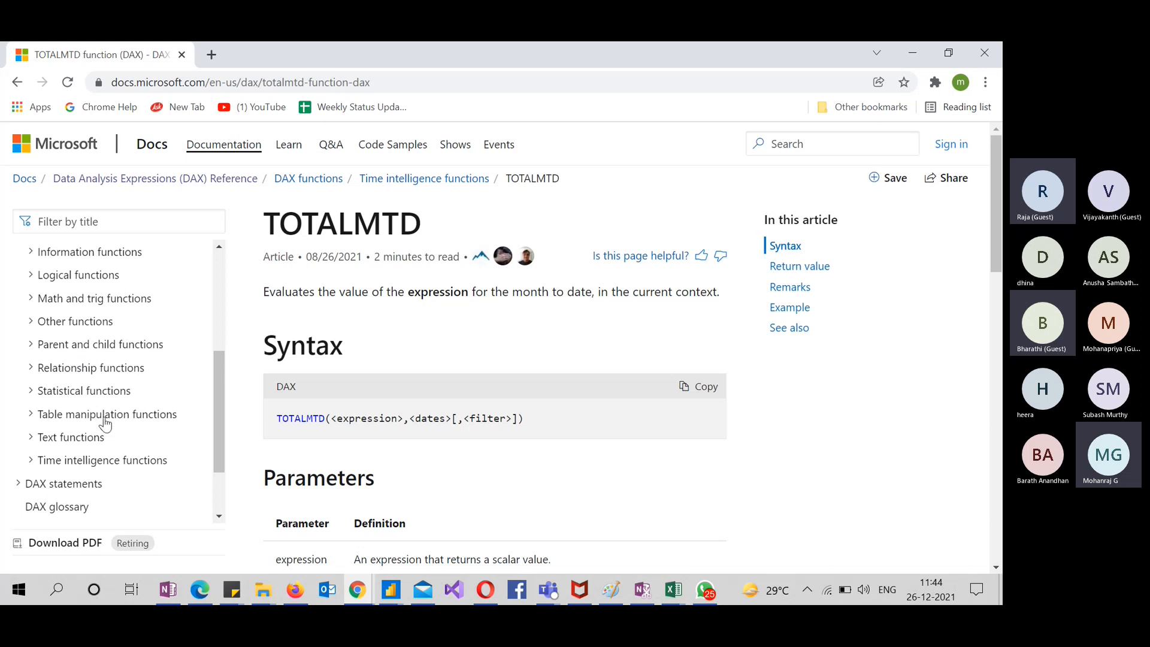
{"action": "scroll", "coordinate": [102, 423], "scroll_direction": "up", "scroll_amount": 3}
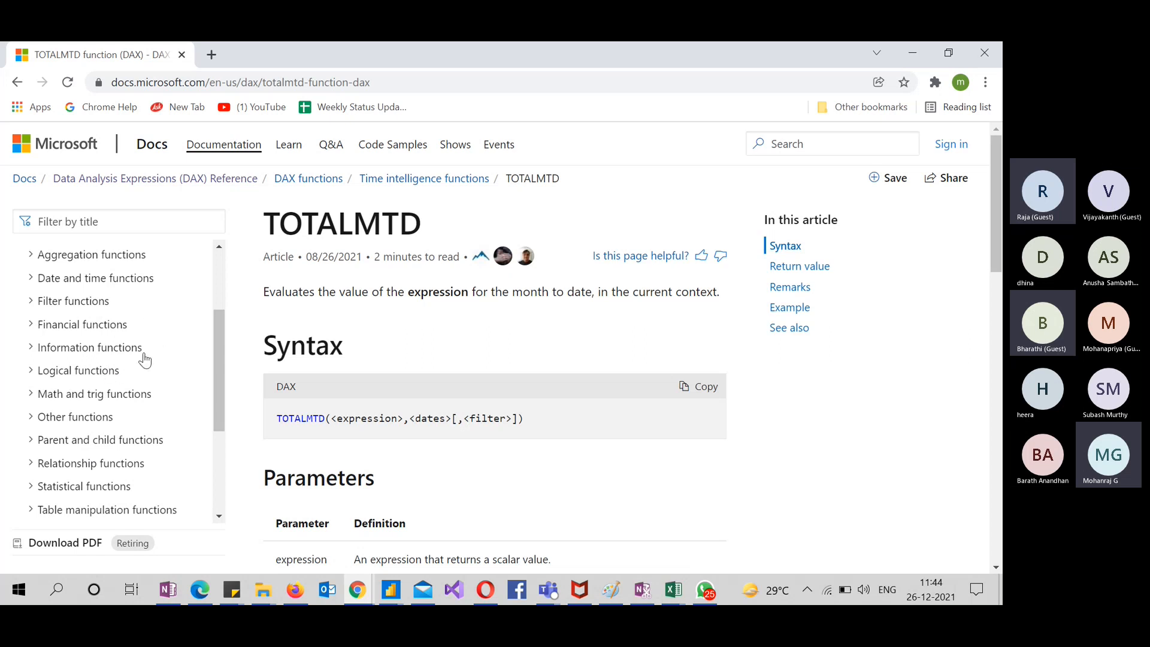
Examine the functions listed under Date and time functions, and collapse that category again
{"action": "left_click", "coordinate": [127, 284]}
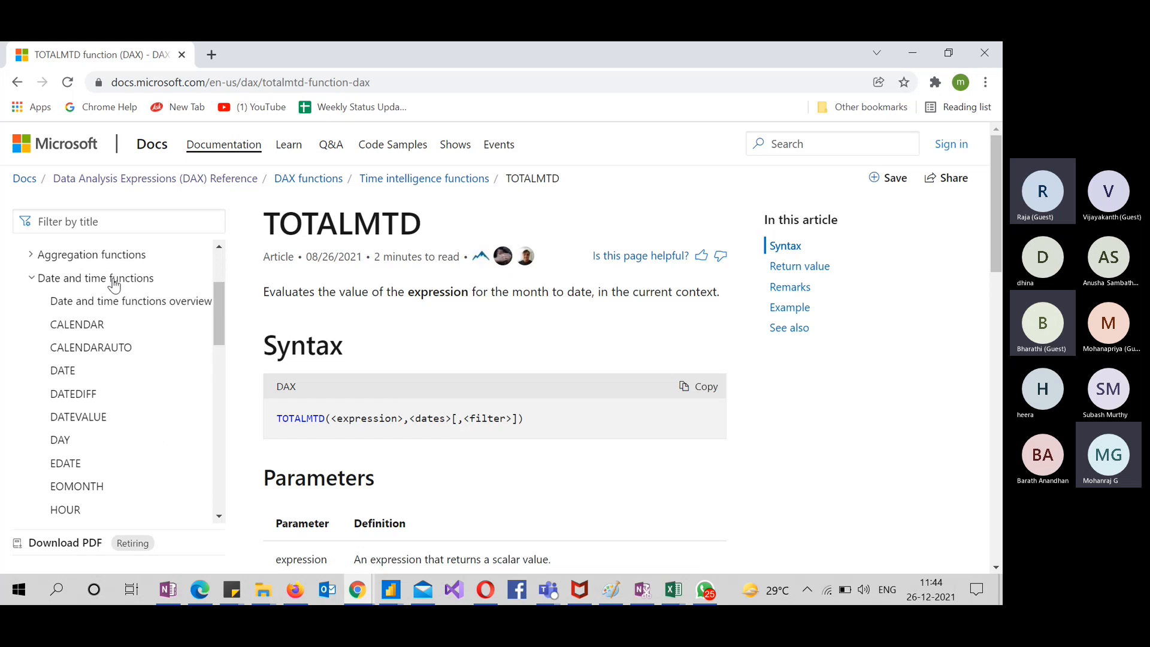
{"action": "scroll", "coordinate": [114, 285], "scroll_direction": "down", "scroll_amount": 1}
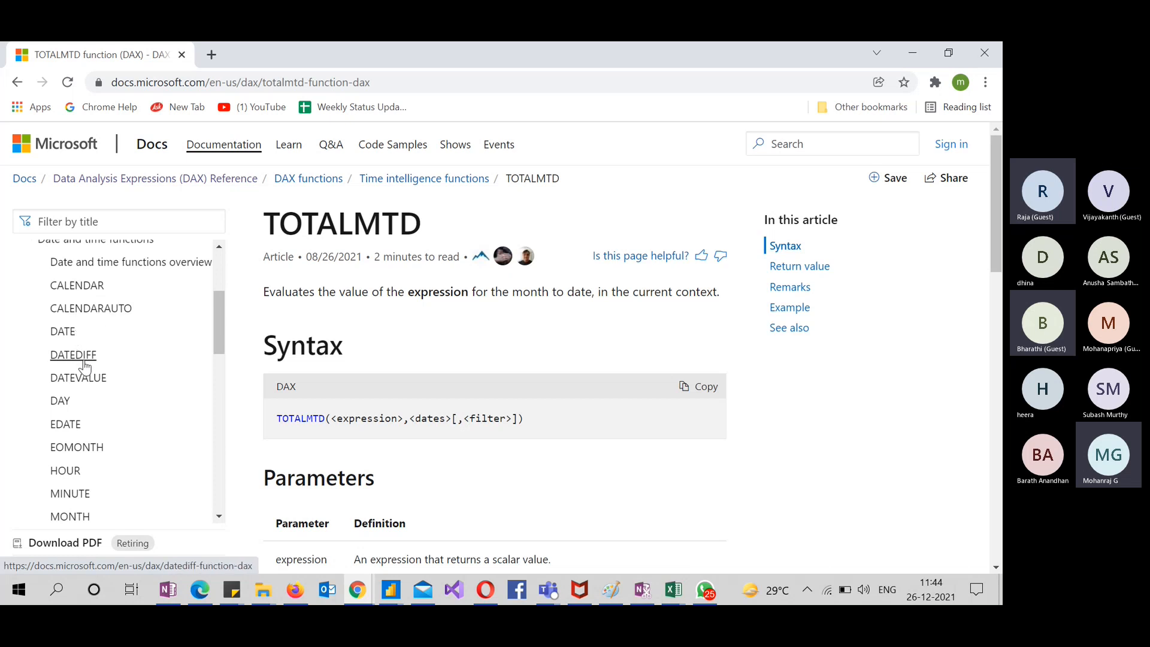
{"action": "scroll", "coordinate": [78, 384], "scroll_direction": "up", "scroll_amount": 1}
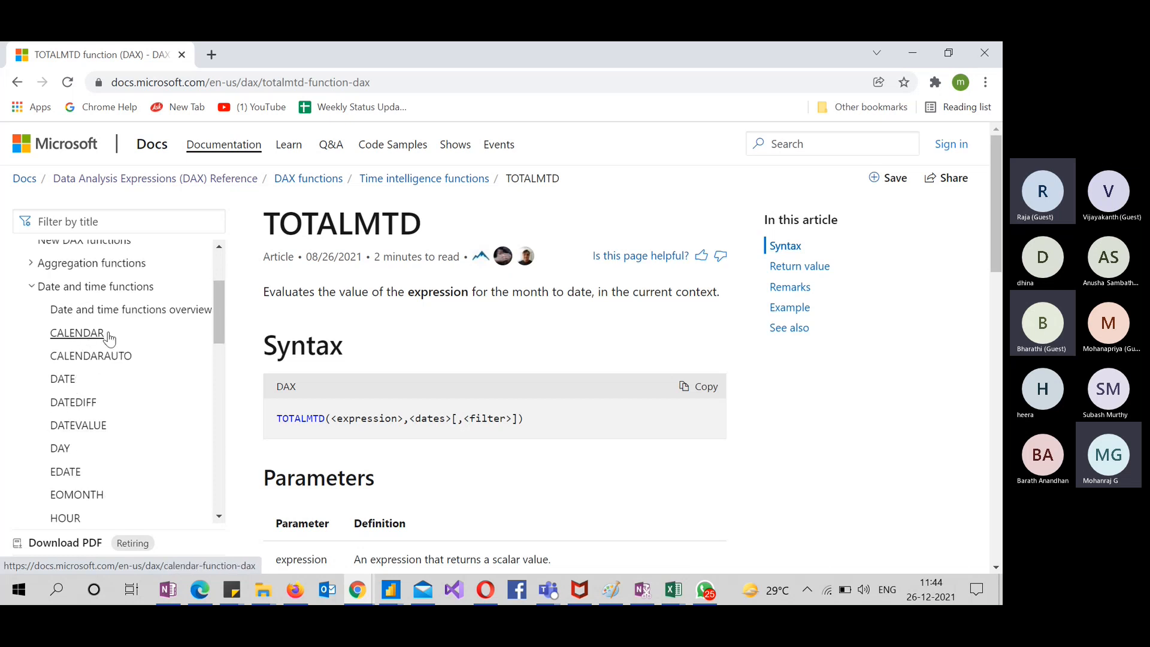
{"action": "left_click", "coordinate": [84, 286]}
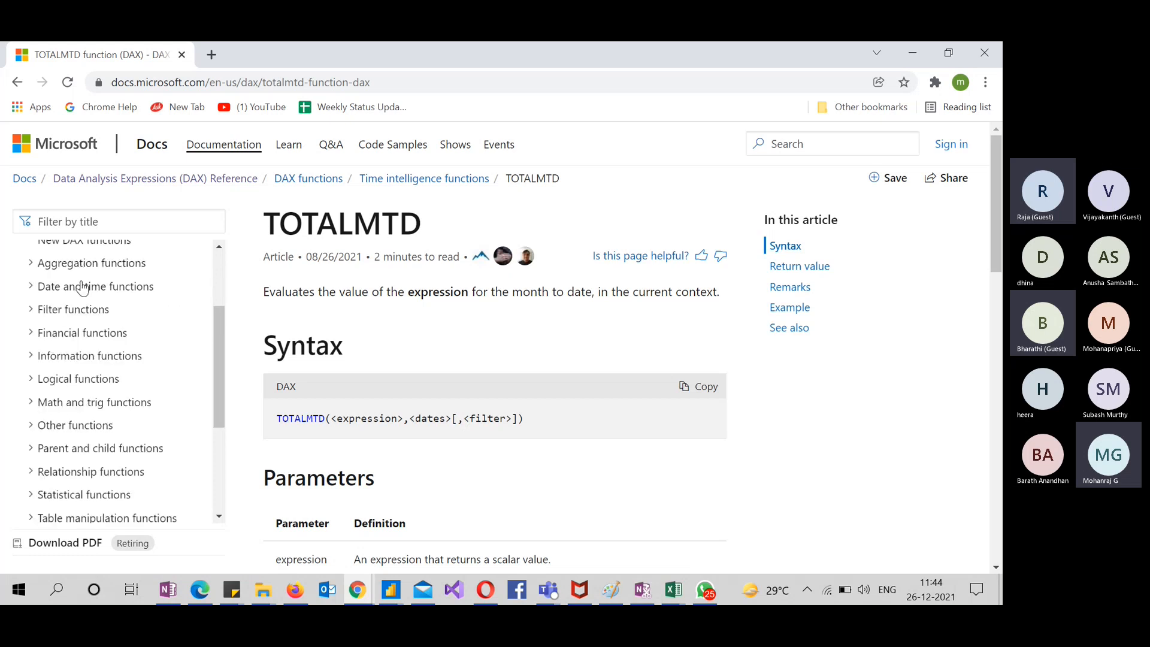
Clear away the browser and OneNote windows to switch to the Sales and Budget-B6 report in Power BI Desktop
{"action": "left_click", "coordinate": [915, 53]}
{"action": "left_click", "coordinate": [697, 96]}
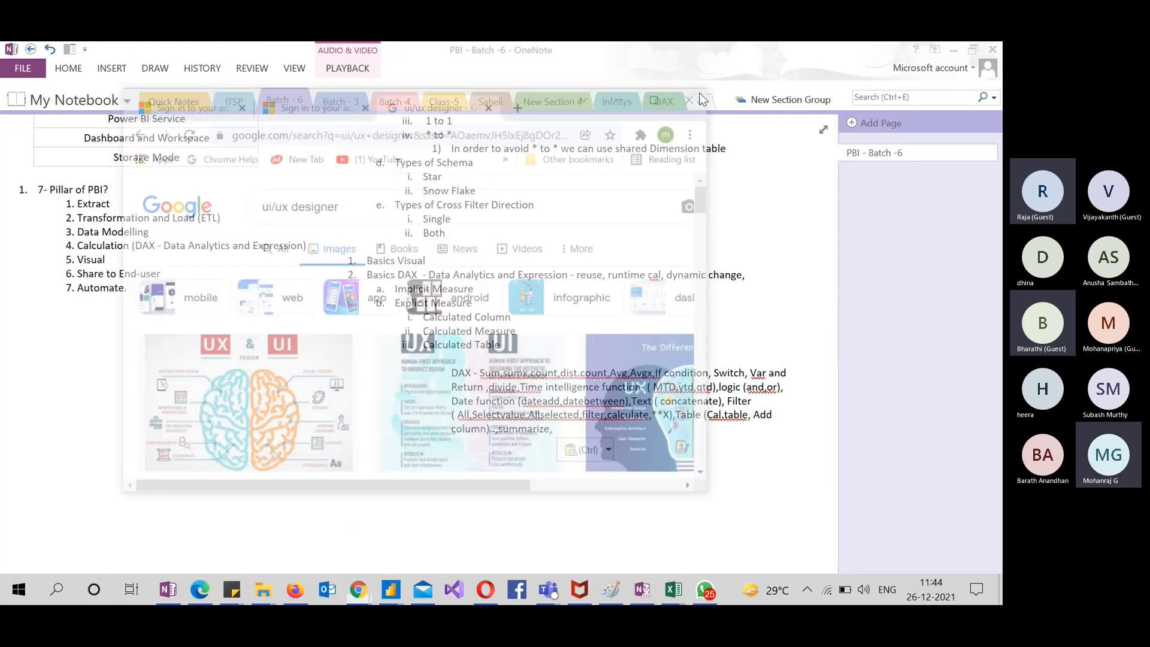
{"action": "left_click", "coordinate": [951, 49]}
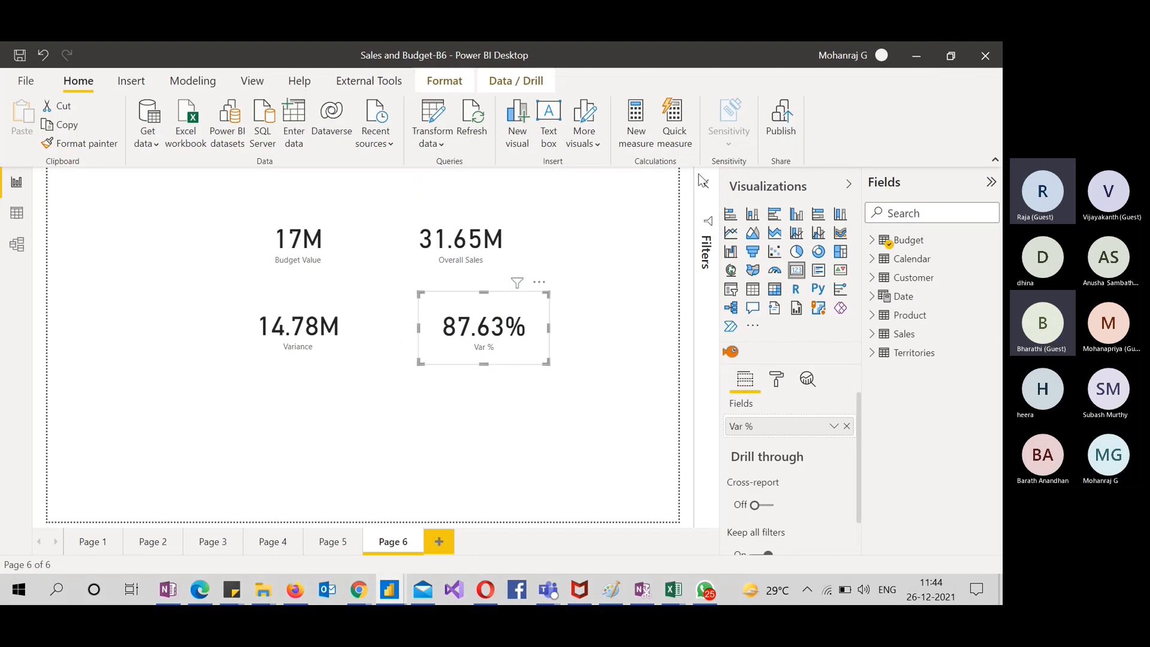
Delete the Variance, Var %, Overall Sales and Budget Value cards from Page 6
{"action": "left_click", "coordinate": [611, 219]}
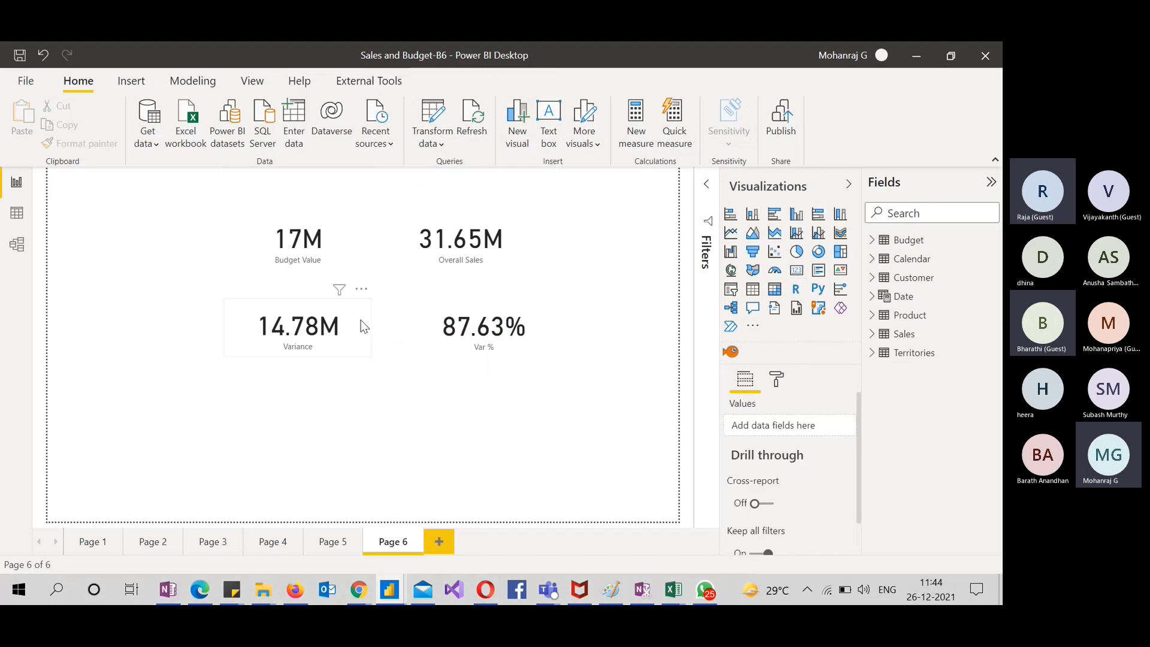
{"action": "left_click", "coordinate": [421, 358]}
{"action": "left_click", "coordinate": [623, 326]}
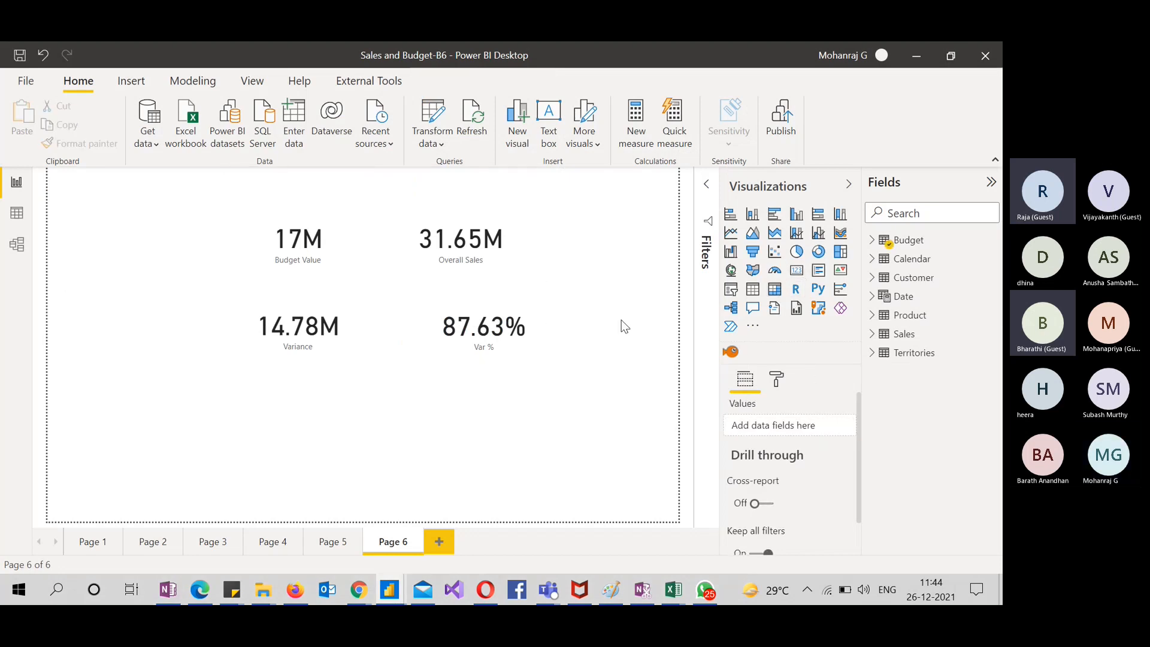
{"action": "left_click_drag", "start_coordinate": [225, 214], "coordinate": [584, 382]}
{"action": "key", "text": "Delete"}
{"action": "left_click_drag", "start_coordinate": [302, 269], "coordinate": [640, 371]}
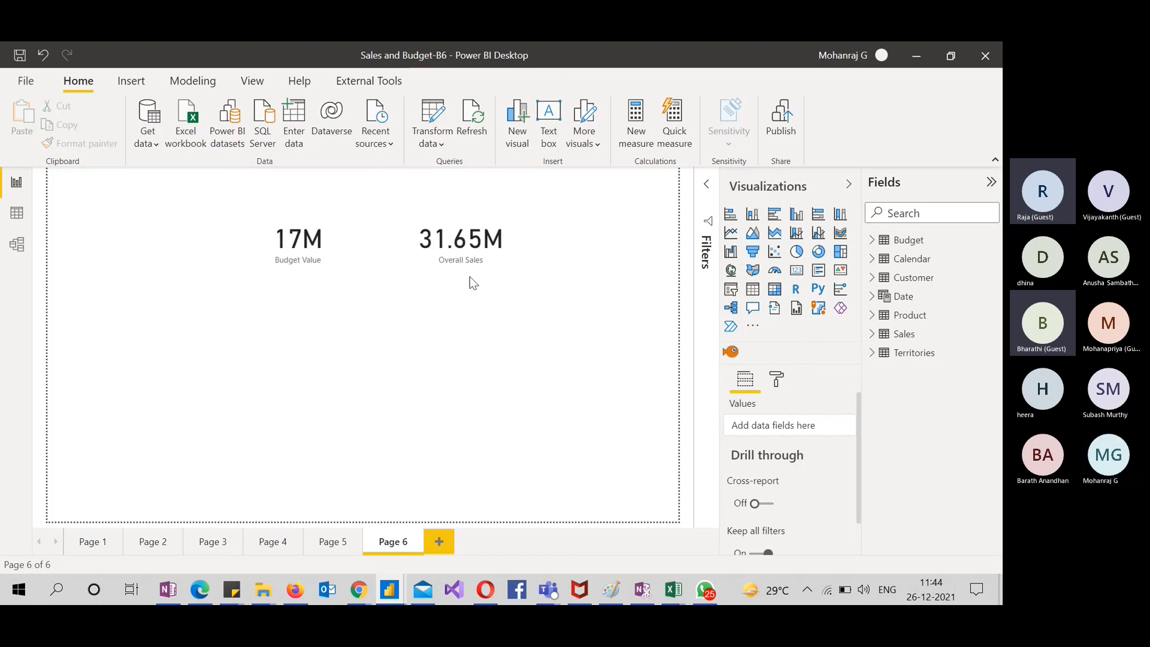
{"action": "left_click_drag", "start_coordinate": [200, 193], "coordinate": [647, 401]}
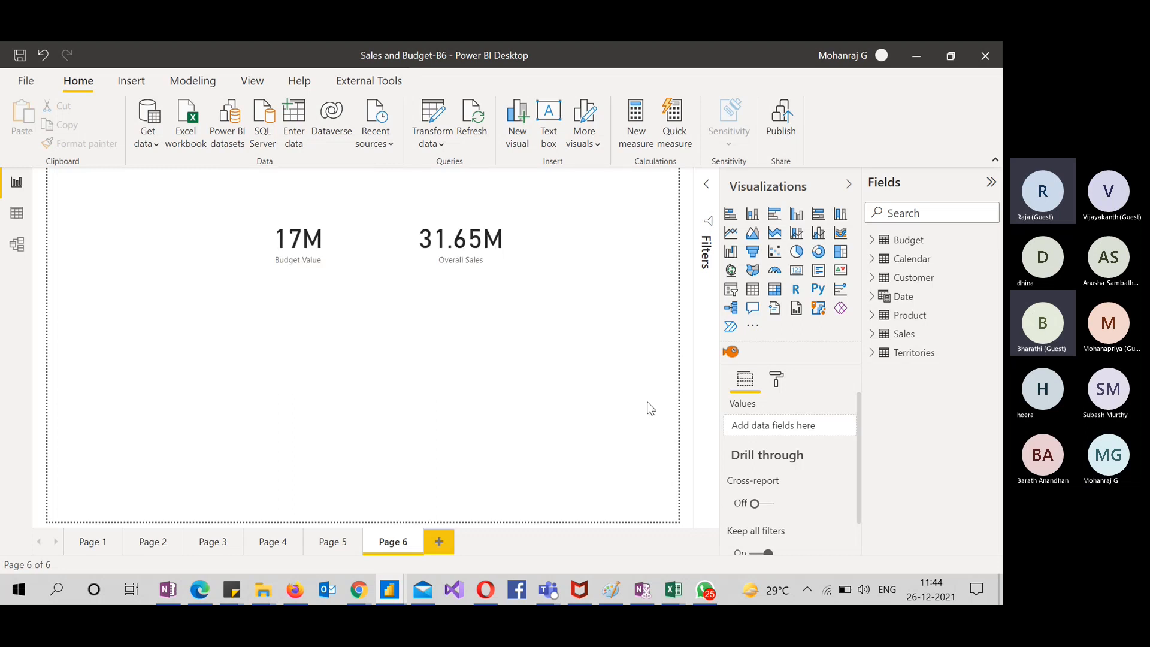
{"action": "left_click", "coordinate": [458, 290]}
{"action": "key", "text": "Delete"}
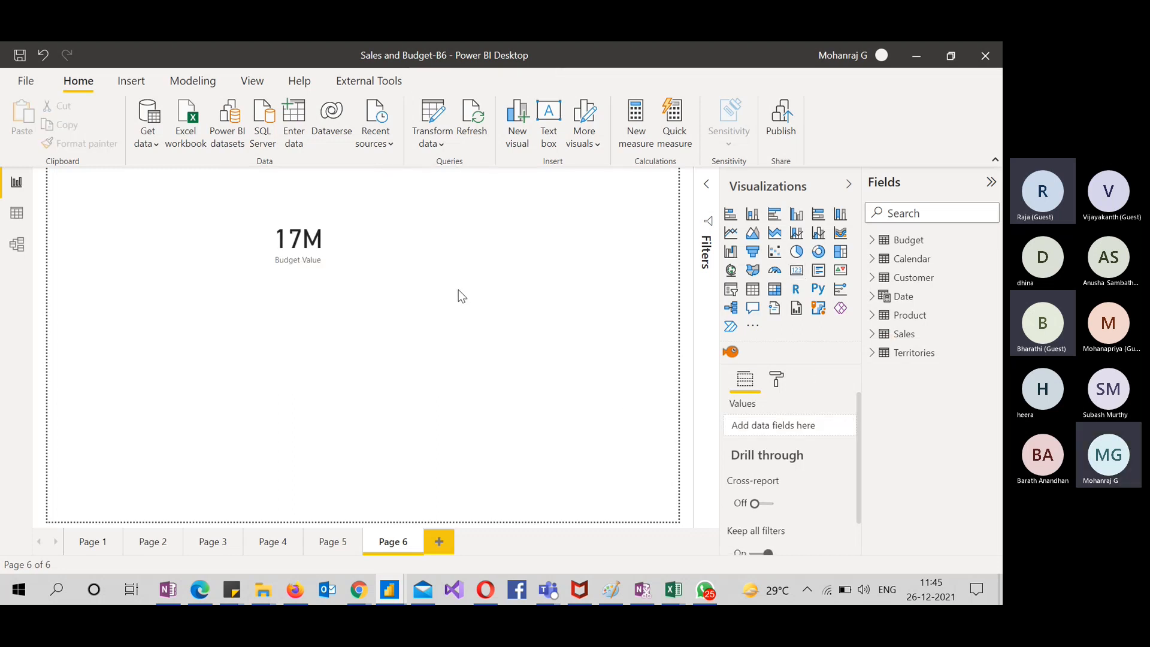
{"action": "left_click", "coordinate": [319, 278]}
{"action": "key", "text": "Delete"}
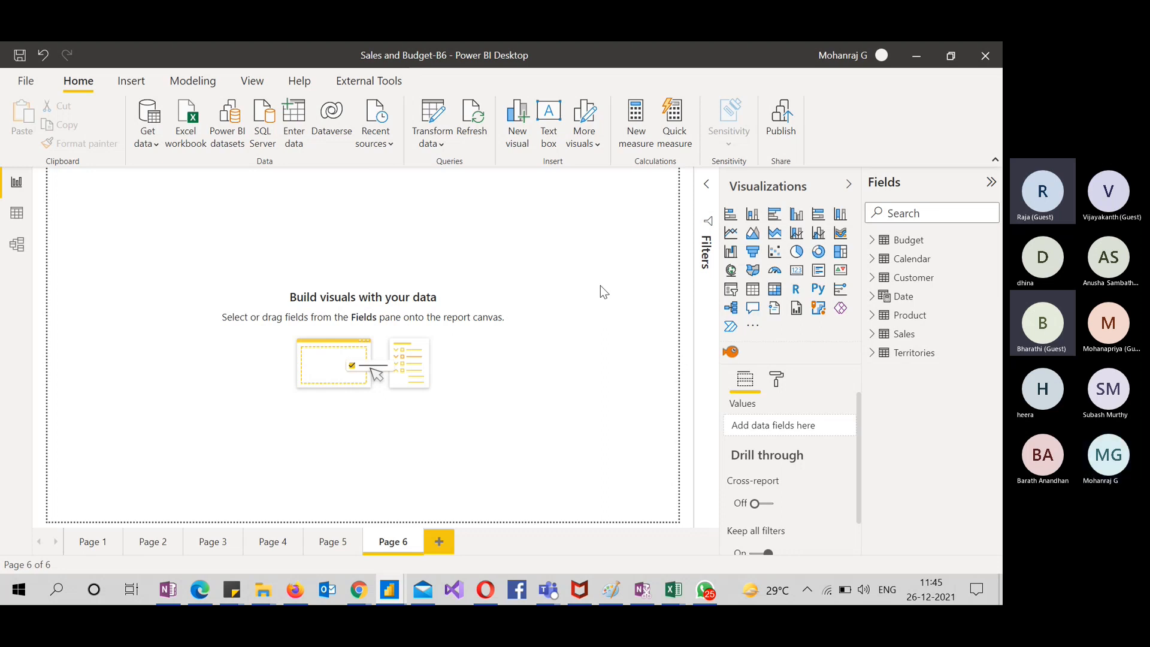
View the data model's table relationships and the Sales and Budget dashboard on Page 5, and return to Page 6
{"action": "left_click", "coordinate": [19, 246]}
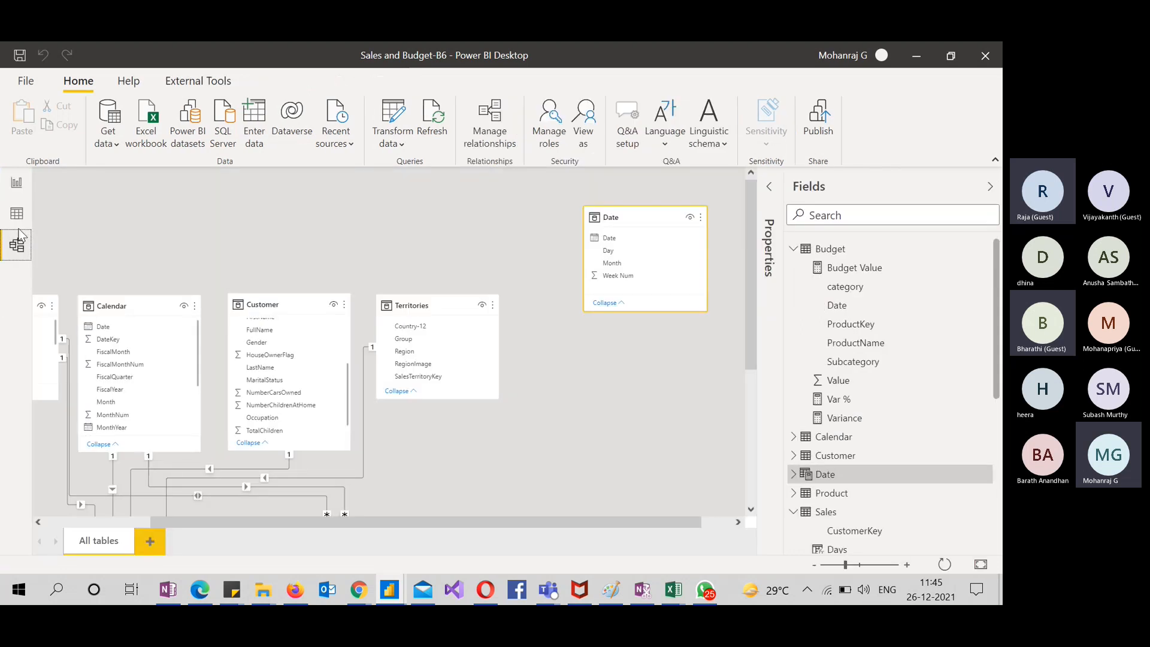
{"action": "left_click", "coordinate": [16, 183]}
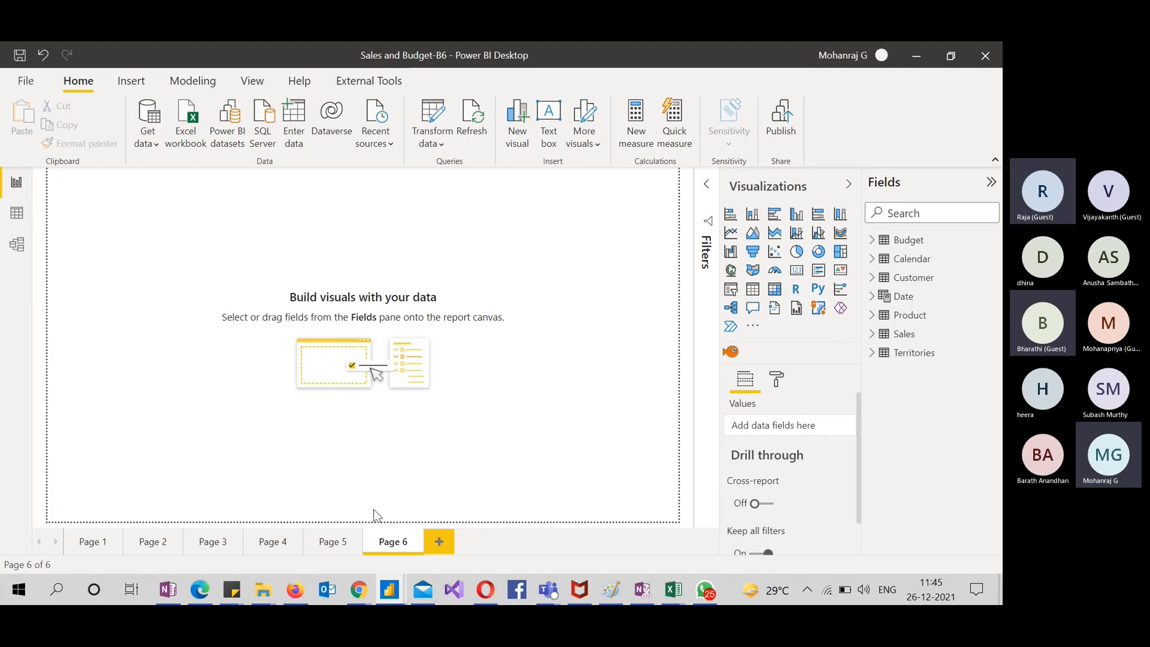
{"action": "left_click", "coordinate": [336, 546]}
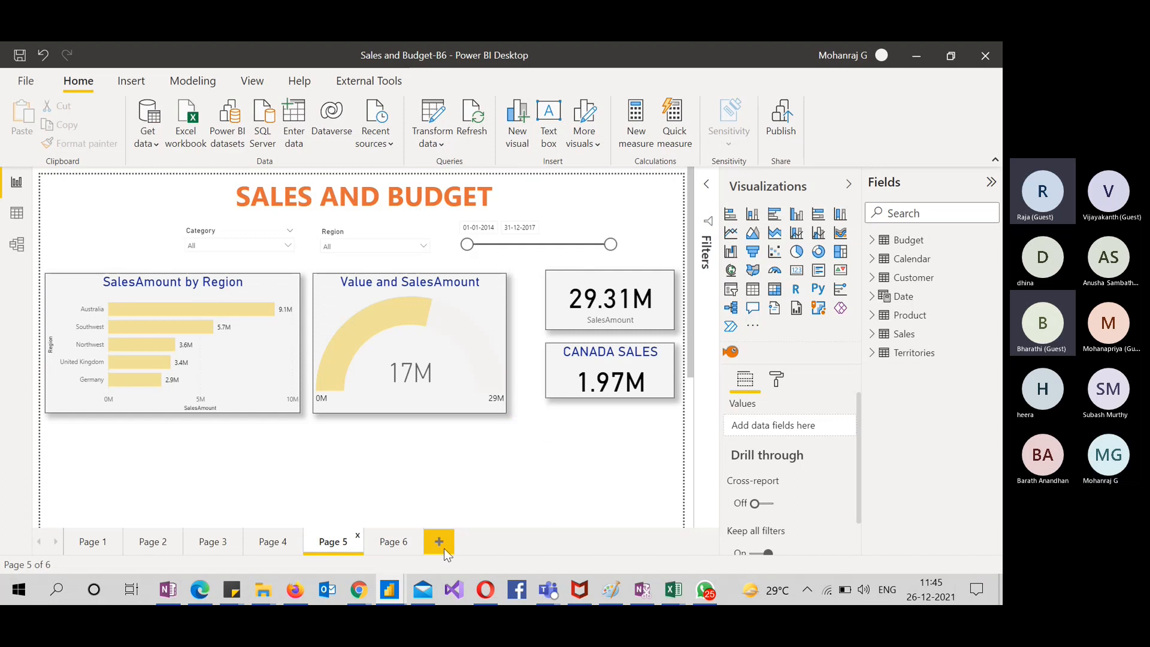
{"action": "left_click", "coordinate": [395, 545]}
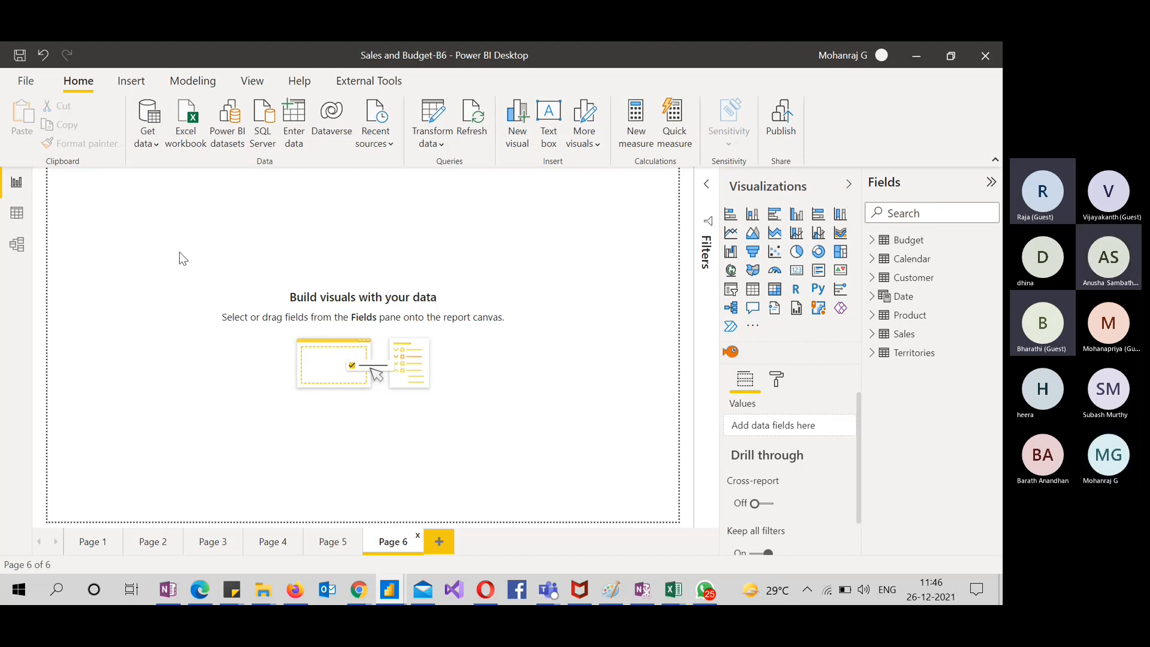
Examine the full height of the Page 5 dashboard canvas, and return to the blank Page 6
{"action": "left_click", "coordinate": [333, 541]}
{"action": "scroll", "coordinate": [495, 431], "scroll_direction": "up", "scroll_amount": 5}
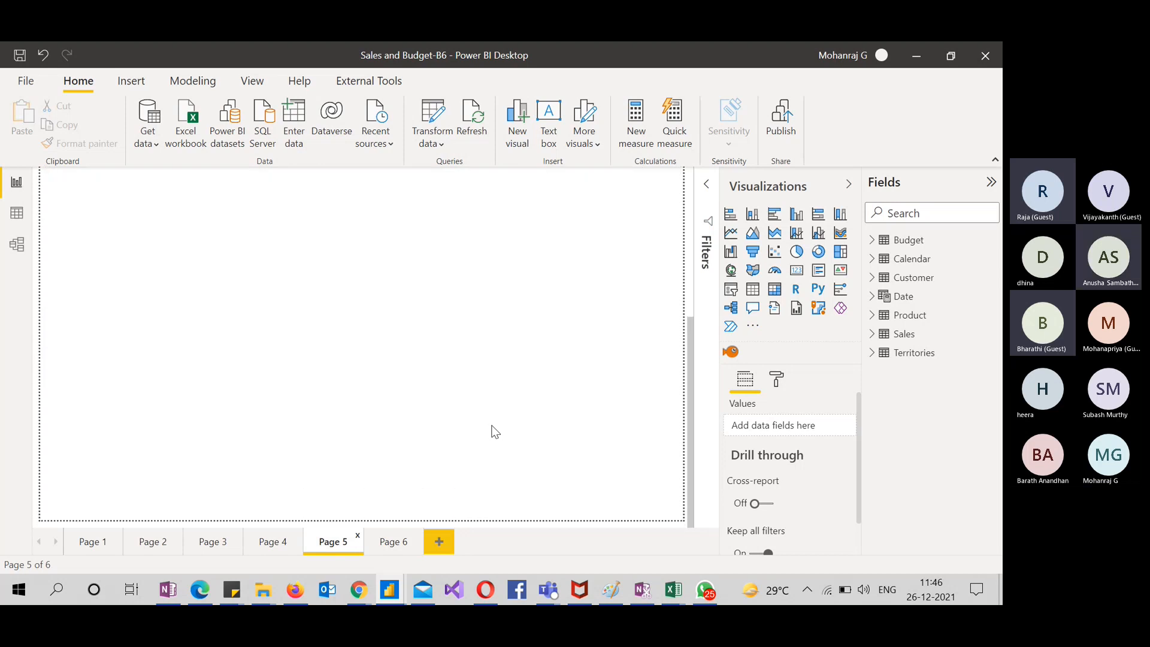
{"action": "scroll", "coordinate": [495, 431], "scroll_direction": "down", "scroll_amount": 2}
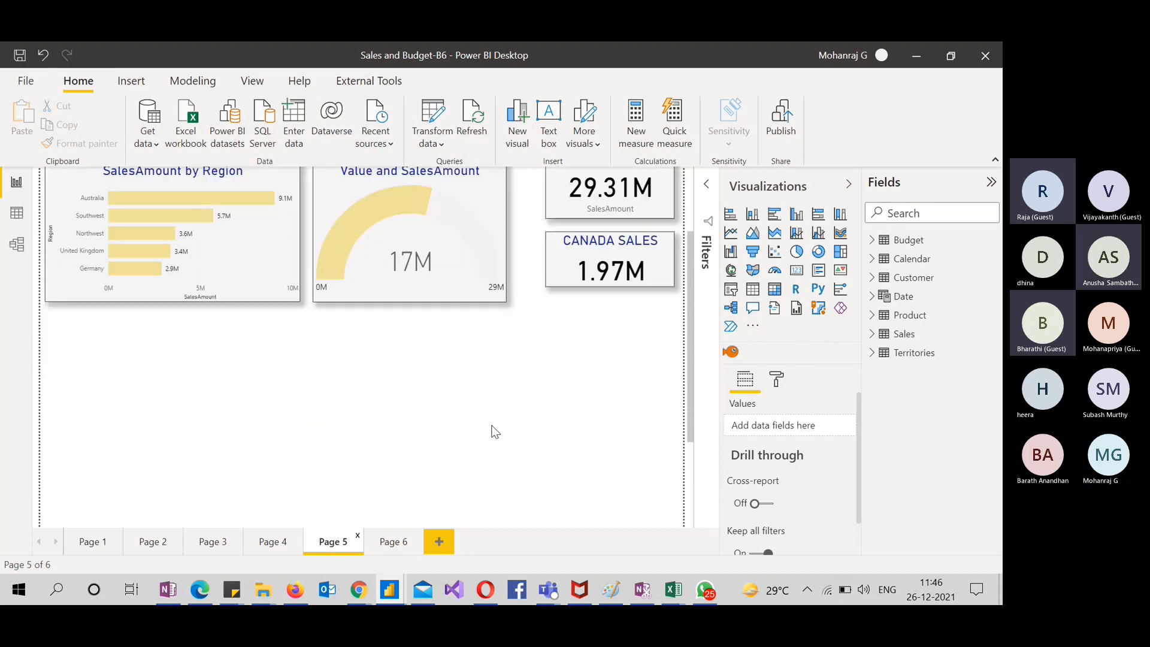
{"action": "scroll", "coordinate": [495, 432], "scroll_direction": "up", "scroll_amount": 2}
{"action": "scroll", "coordinate": [515, 416], "scroll_direction": "down", "scroll_amount": 3}
{"action": "scroll", "coordinate": [515, 417], "scroll_direction": "up", "scroll_amount": 3}
{"action": "left_click", "coordinate": [378, 543]}
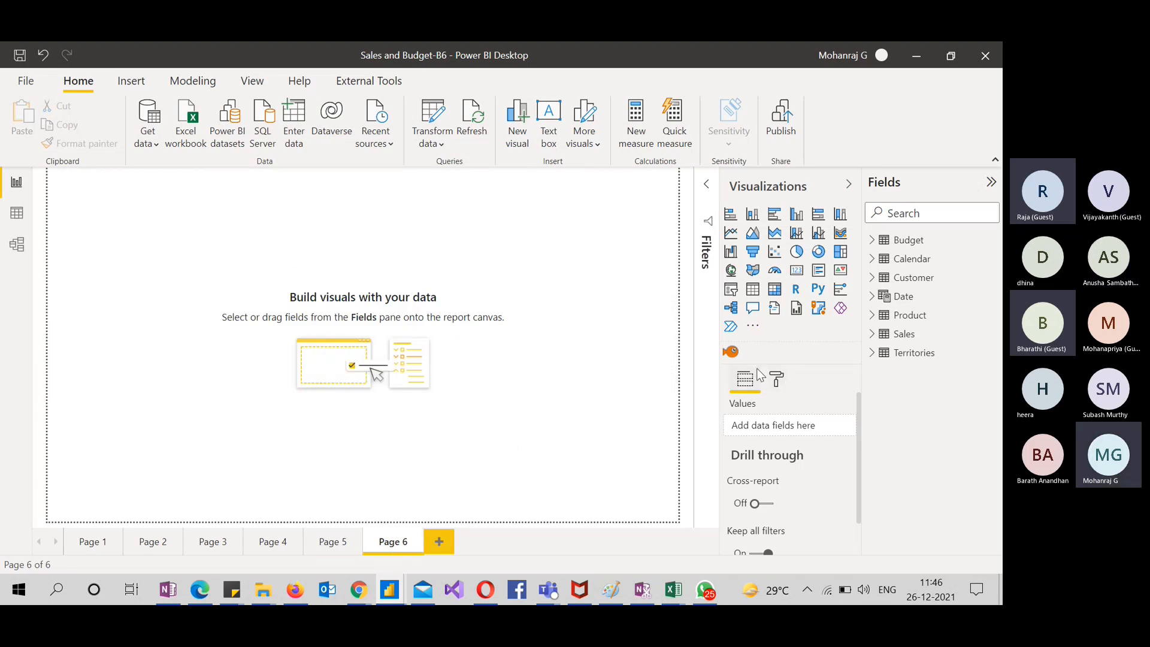
Change Page 6's page size type to Custom with a height of 1200 pixels
{"action": "left_click", "coordinate": [777, 382]}
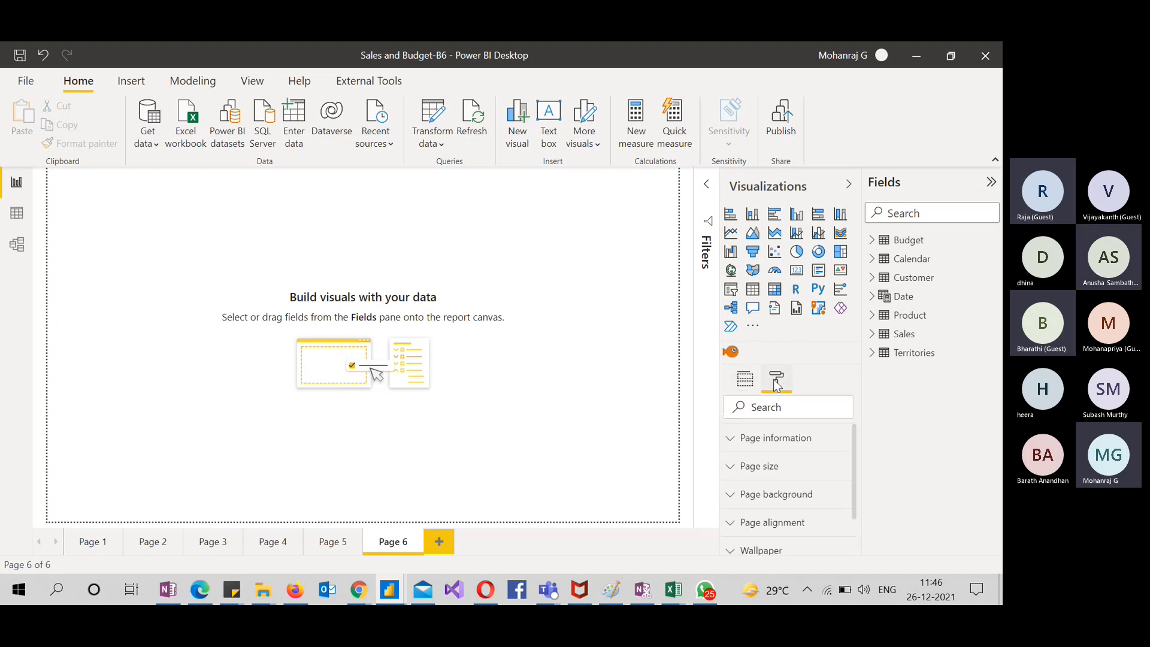
{"action": "left_click", "coordinate": [730, 466]}
{"action": "scroll", "coordinate": [778, 455], "scroll_direction": "down", "scroll_amount": 2}
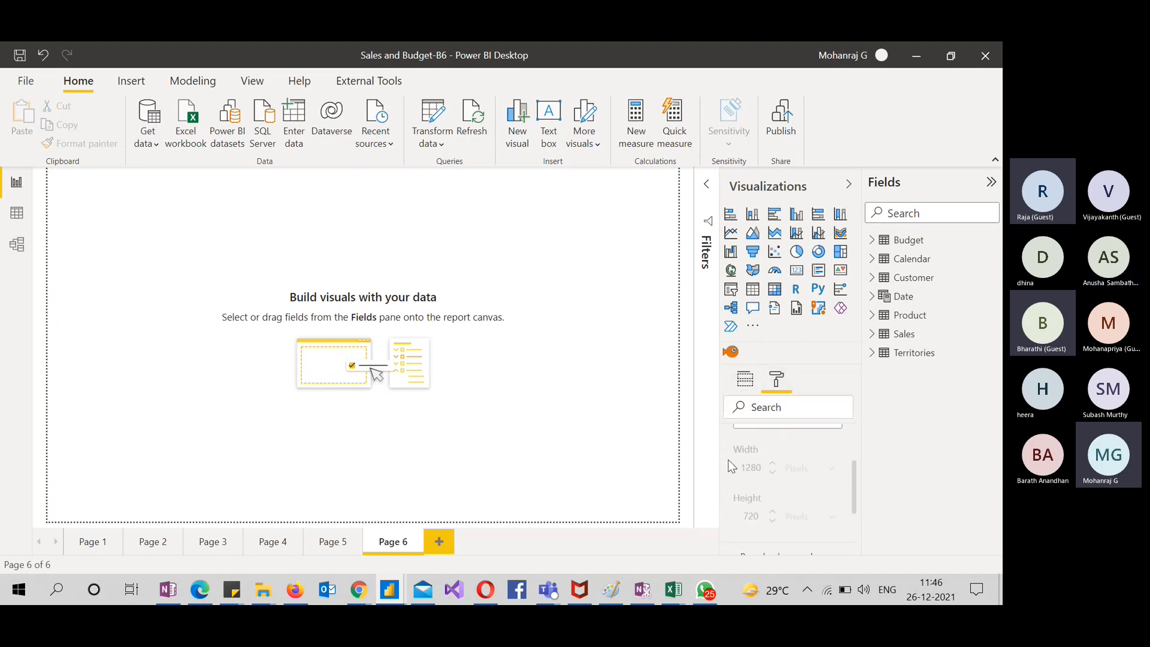
{"action": "left_click", "coordinate": [787, 444]}
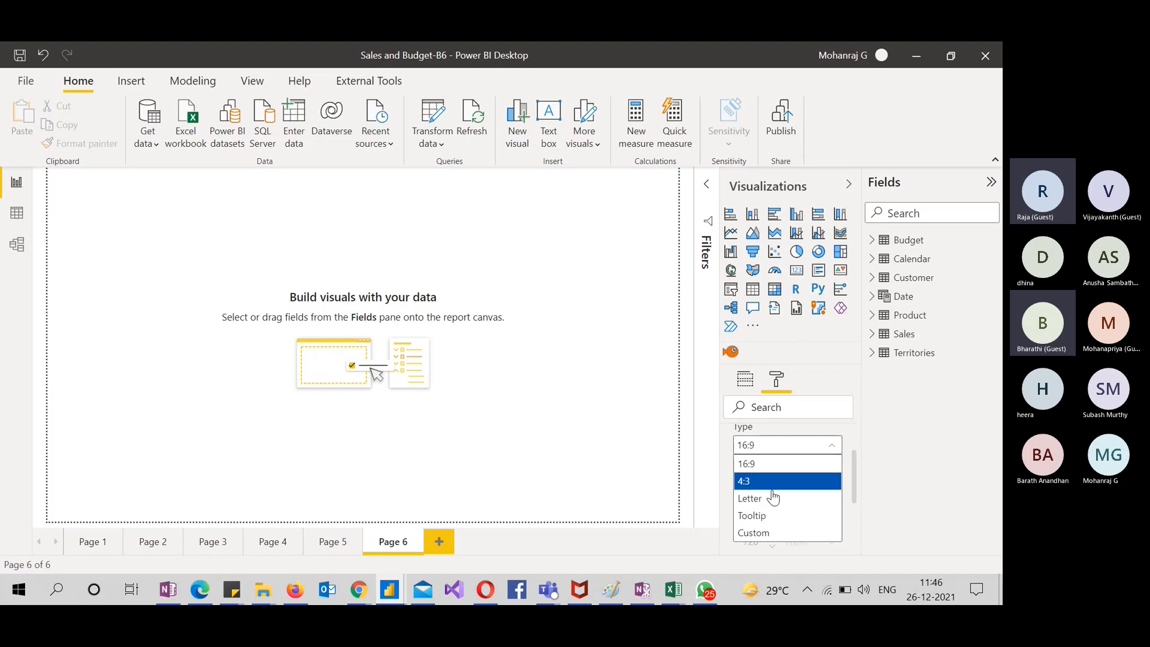
{"action": "left_click", "coordinate": [797, 533]}
{"action": "double_click", "coordinate": [765, 539]}
{"action": "type", "text": "12"}
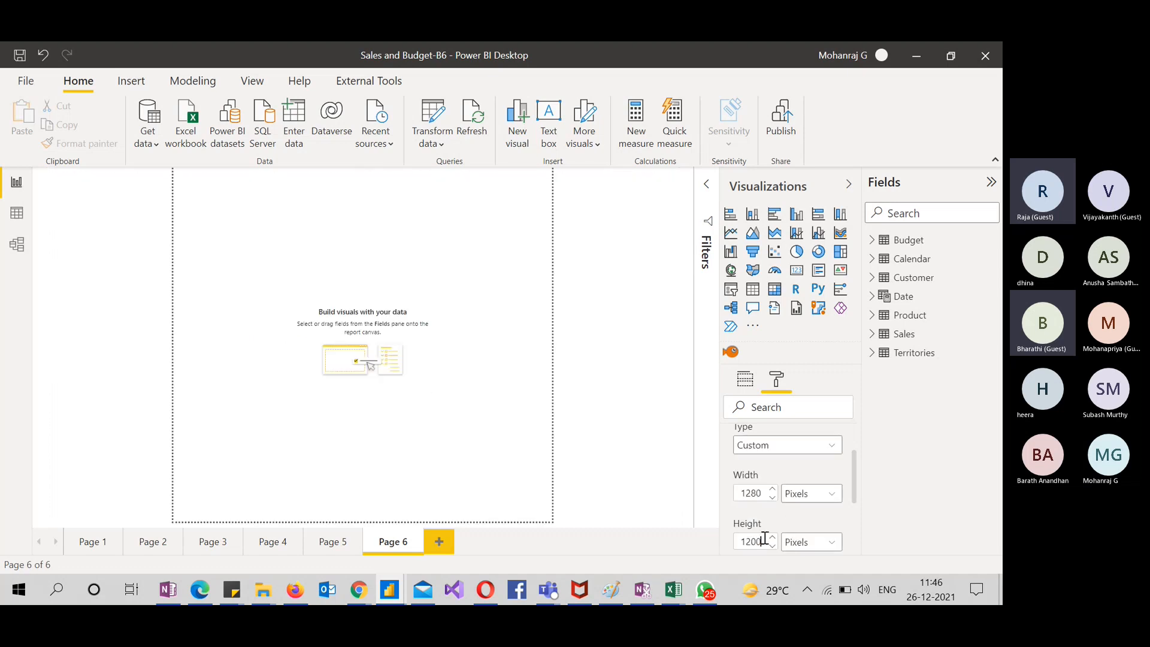
{"action": "type", "text": "00"}
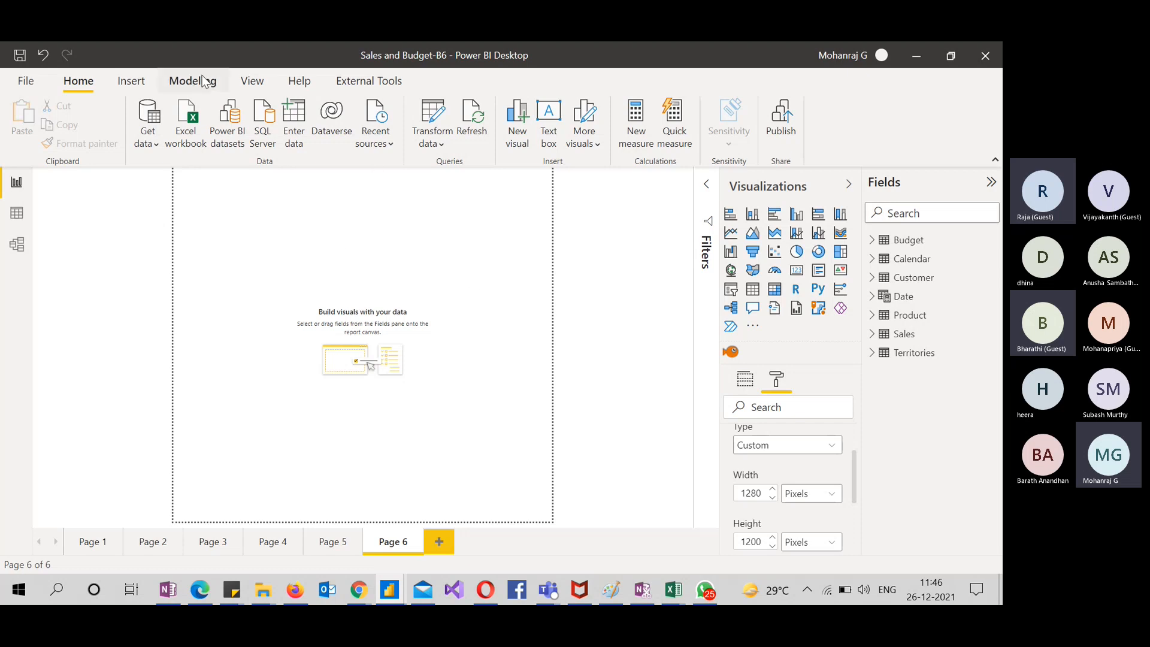
Set the report page view to Fit to width and check the full height of Page 6's canvas
{"action": "left_click", "coordinate": [253, 81]}
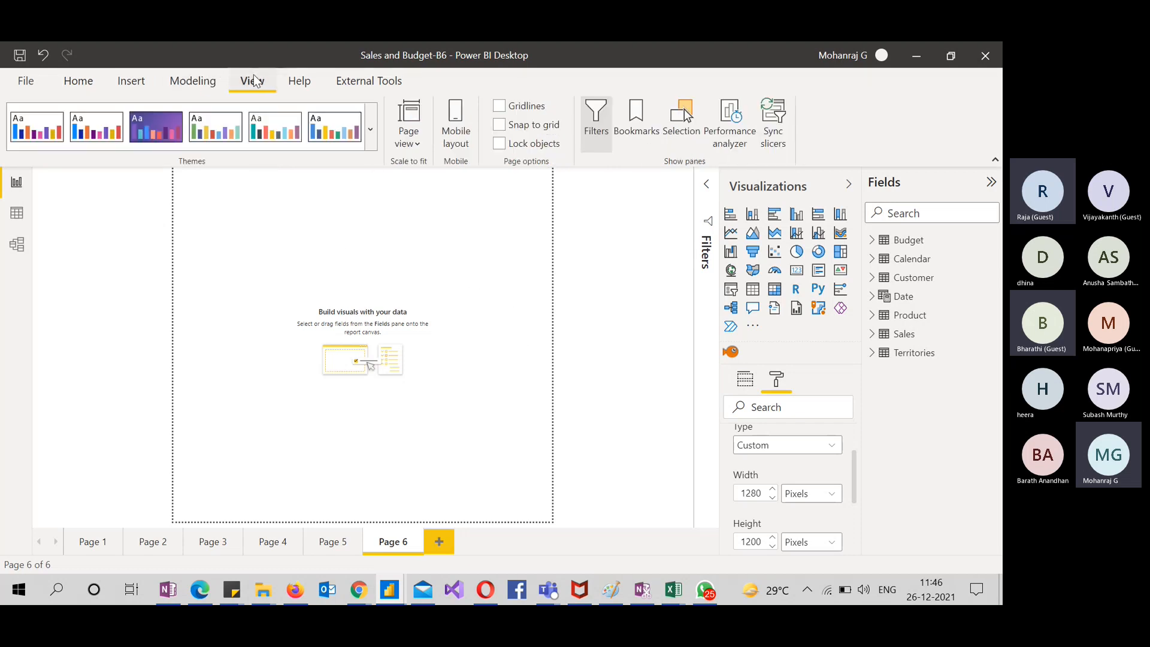
{"action": "left_click", "coordinate": [402, 148]}
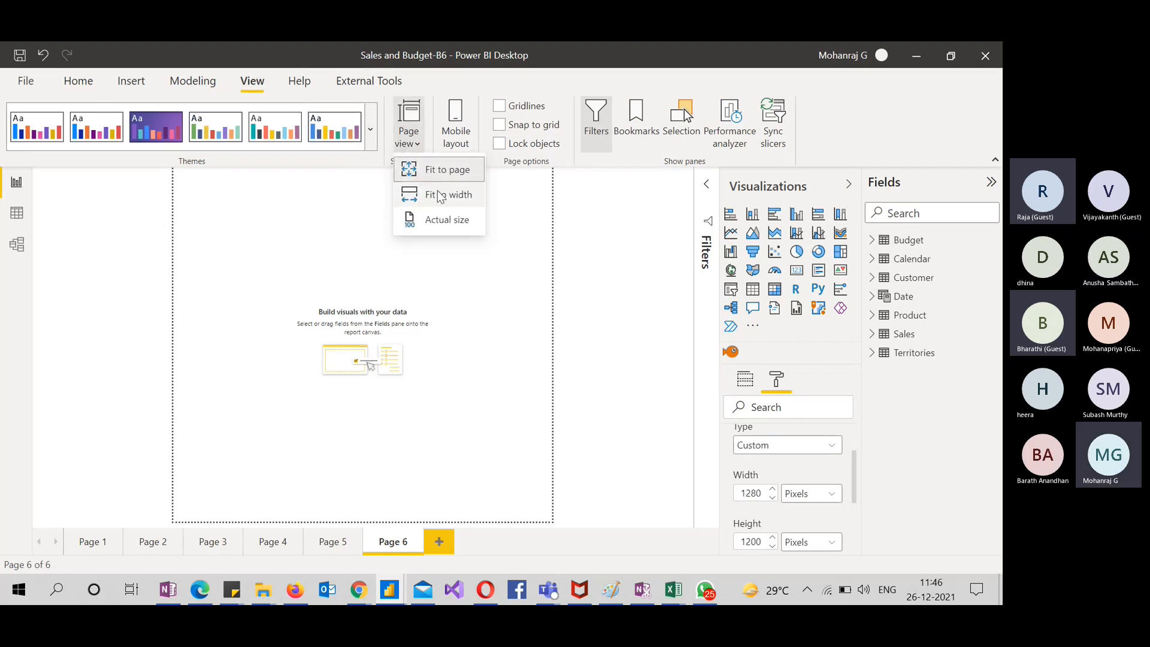
{"action": "left_click", "coordinate": [443, 194]}
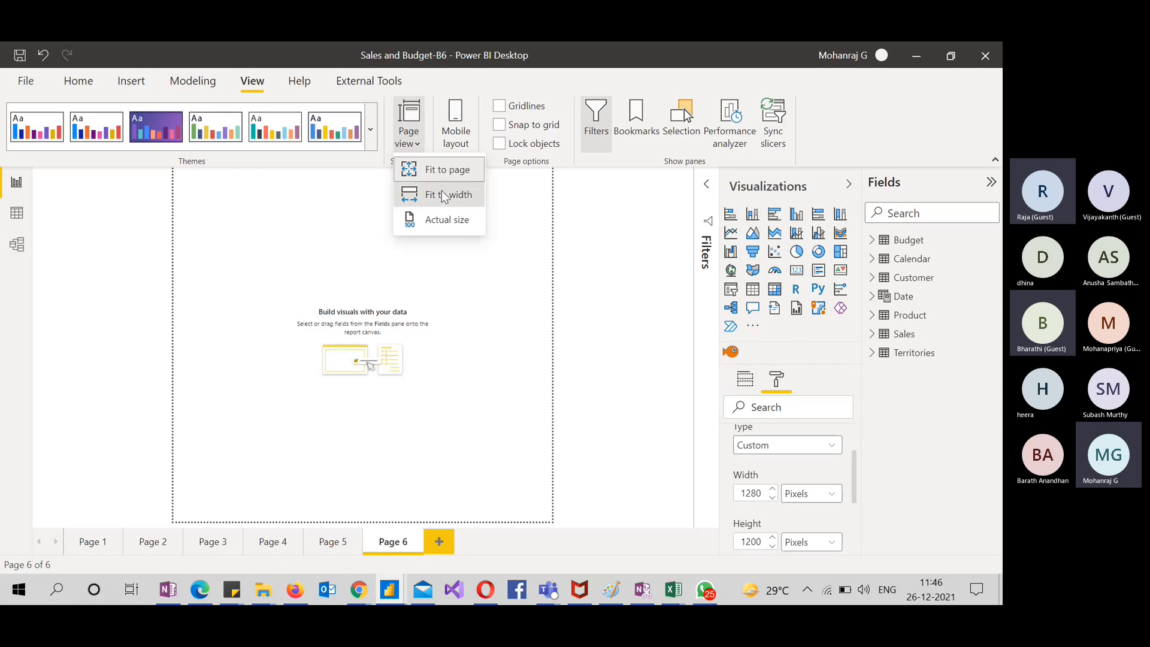
{"action": "scroll", "coordinate": [577, 322], "scroll_direction": "down", "scroll_amount": 2}
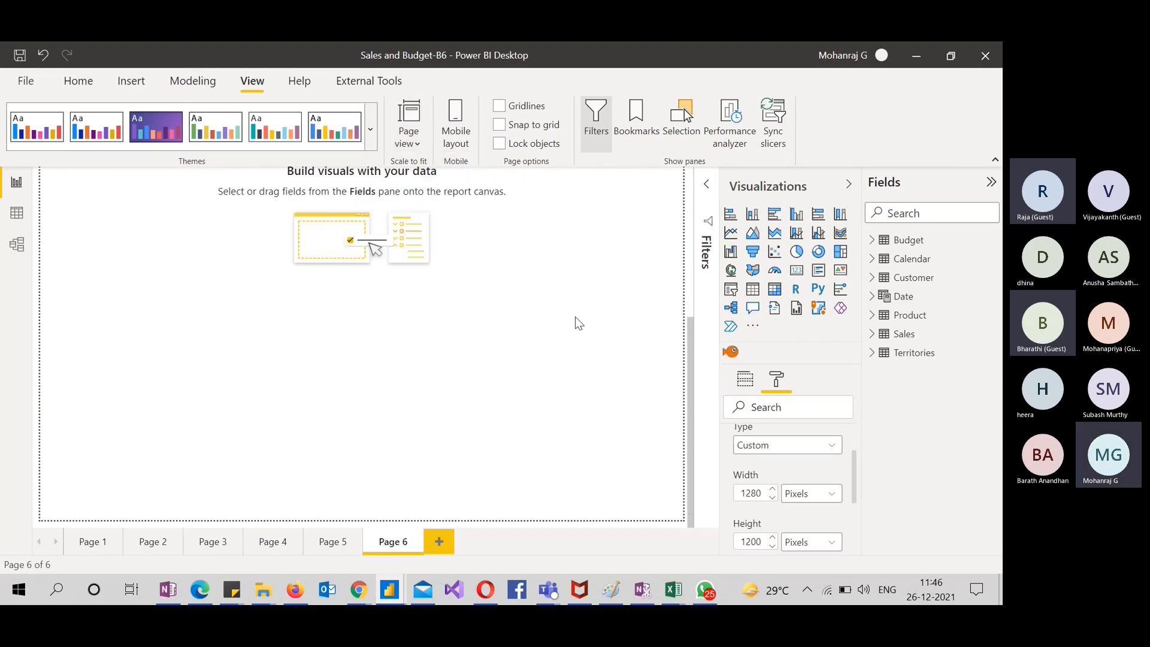
{"action": "scroll", "coordinate": [576, 322], "scroll_direction": "up", "scroll_amount": 6}
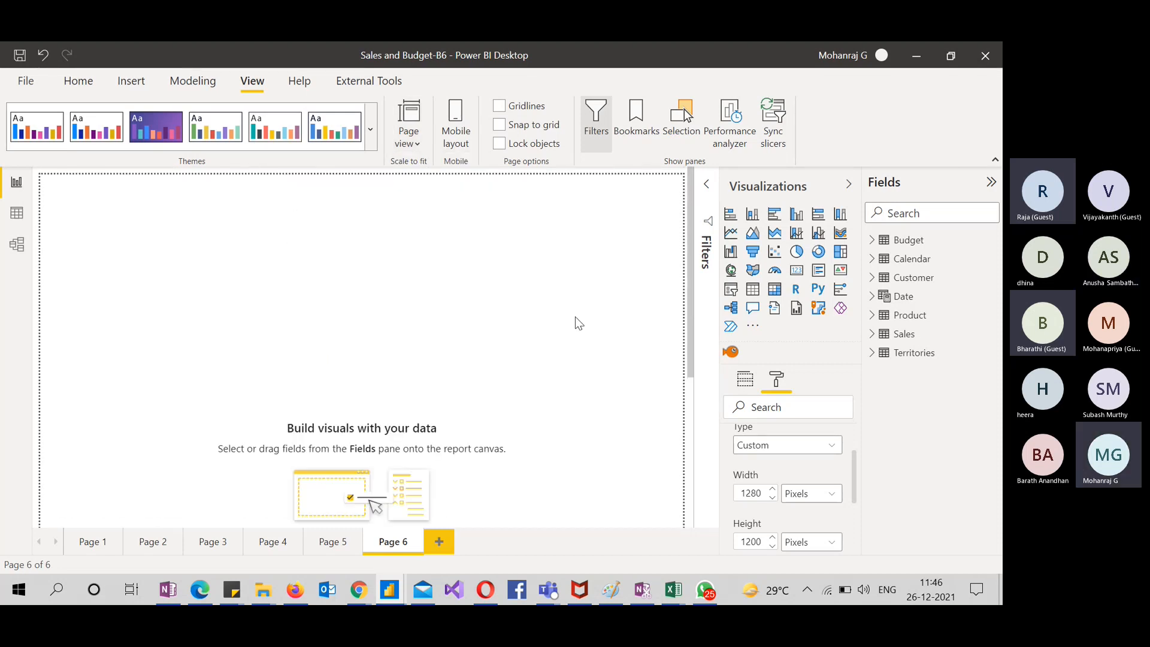
{"action": "left_click", "coordinate": [408, 141]}
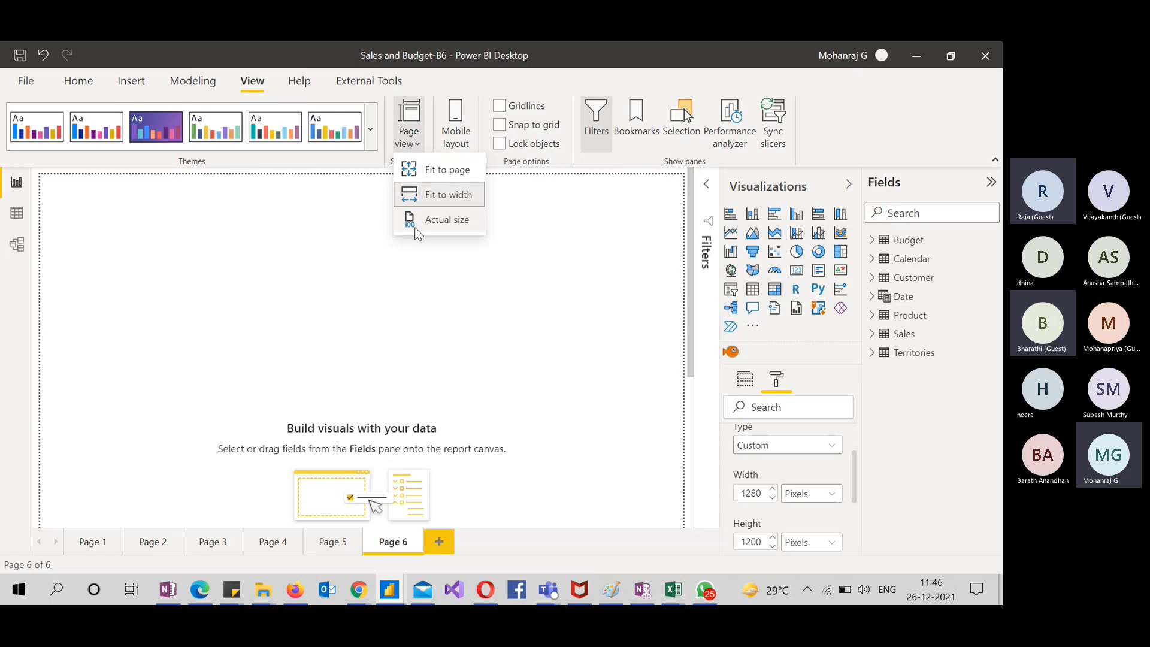
{"action": "left_click", "coordinate": [436, 275]}
{"action": "scroll", "coordinate": [461, 376], "scroll_direction": "down", "scroll_amount": 6}
{"action": "scroll", "coordinate": [461, 376], "scroll_direction": "up", "scroll_amount": 6}
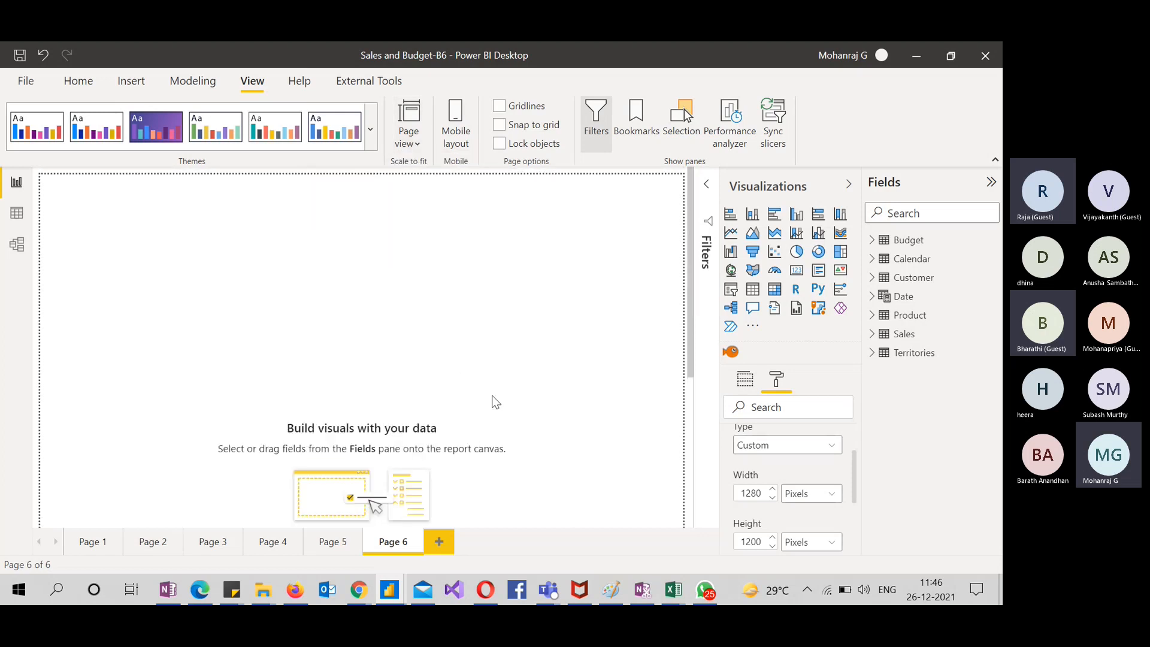
{"action": "scroll", "coordinate": [496, 402], "scroll_direction": "down", "scroll_amount": 6}
{"action": "scroll", "coordinate": [496, 402], "scroll_direction": "up", "scroll_amount": 6}
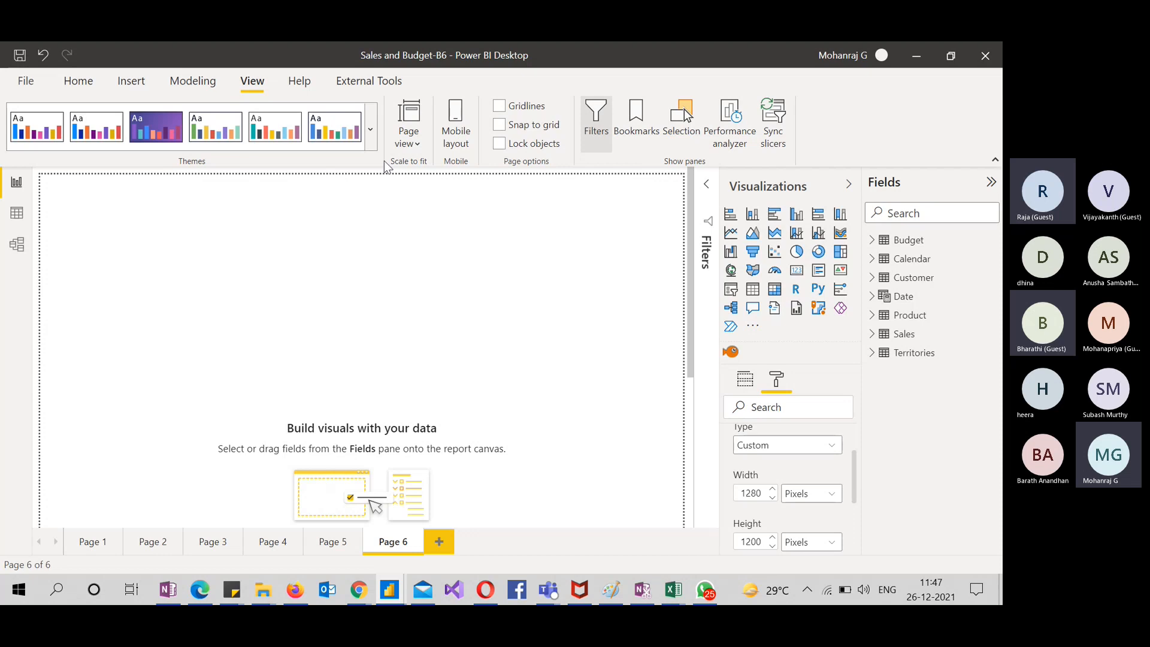
{"action": "left_click", "coordinate": [372, 146]}
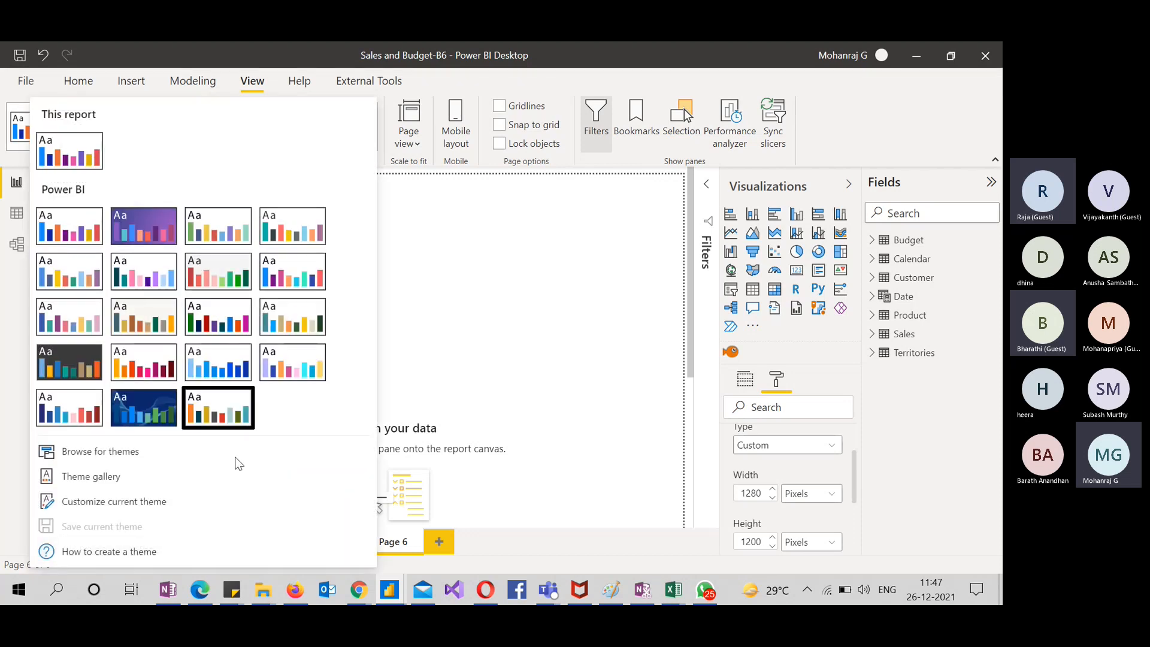
{"action": "left_click", "coordinate": [135, 451]}
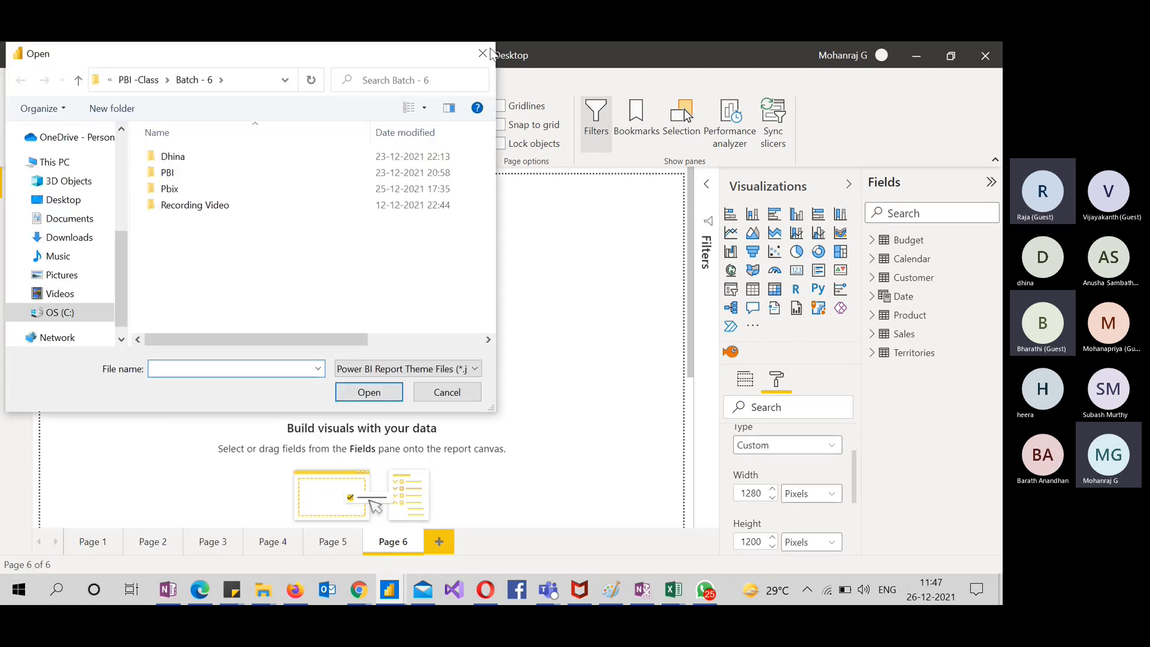
{"action": "left_click", "coordinate": [486, 55]}
Import the Acterys Dark For Reporting theme file from the PBI -Class folder into the report
{"action": "left_click", "coordinate": [370, 130]}
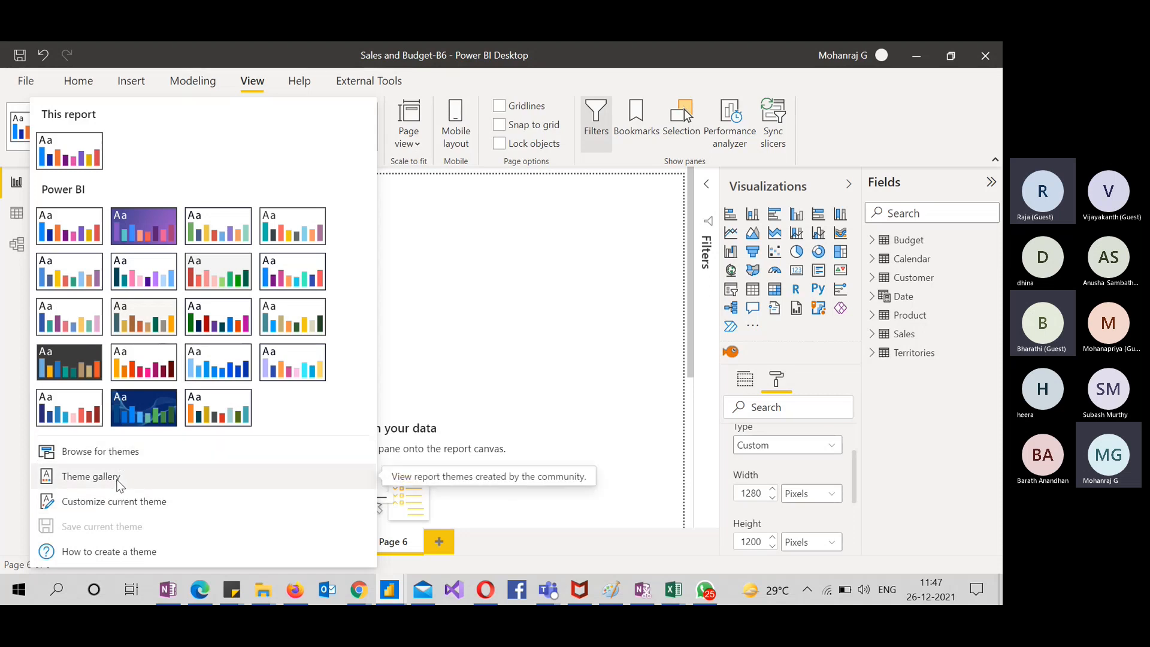
{"action": "left_click", "coordinate": [135, 457]}
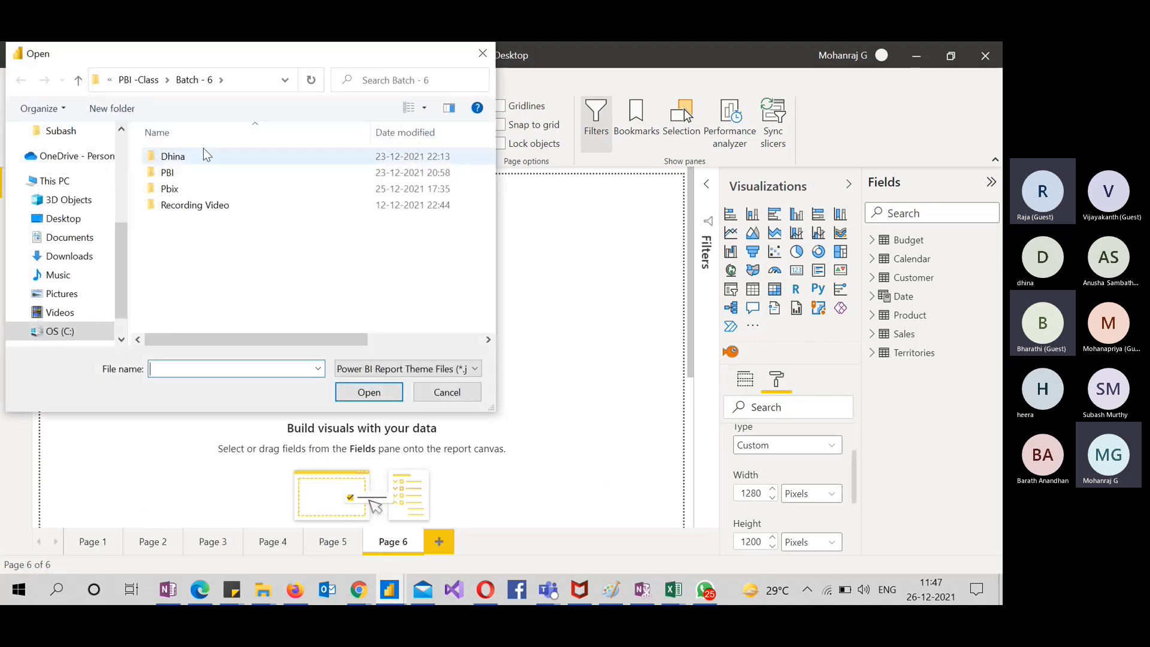
{"action": "left_click", "coordinate": [132, 79]}
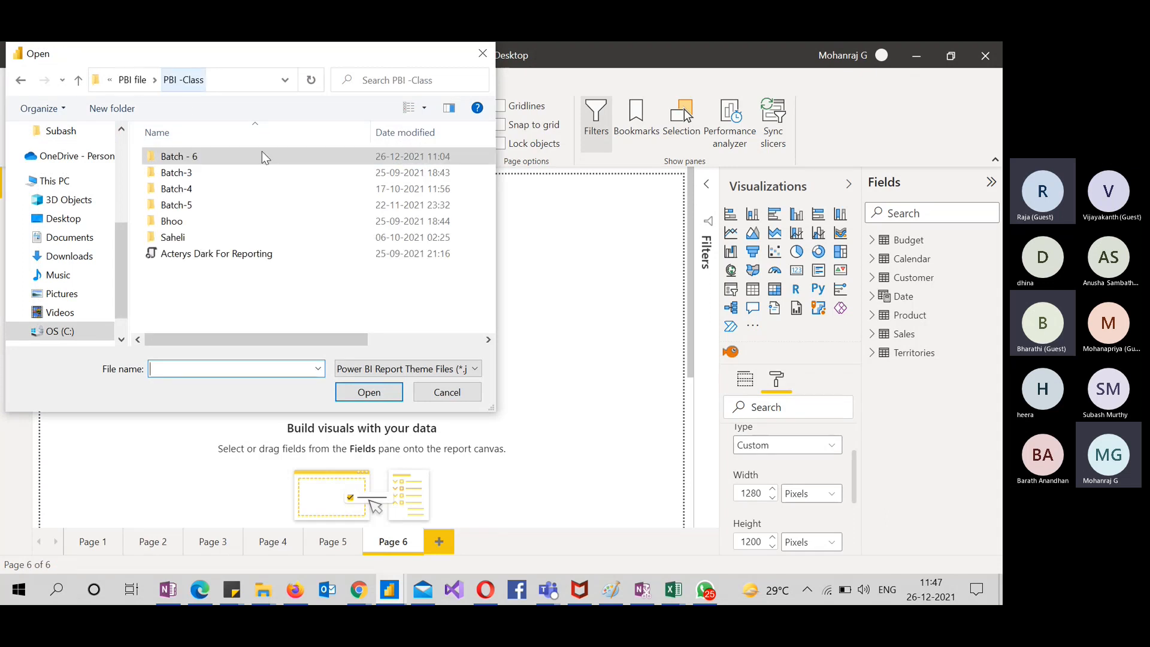
{"action": "double_click", "coordinate": [238, 253]}
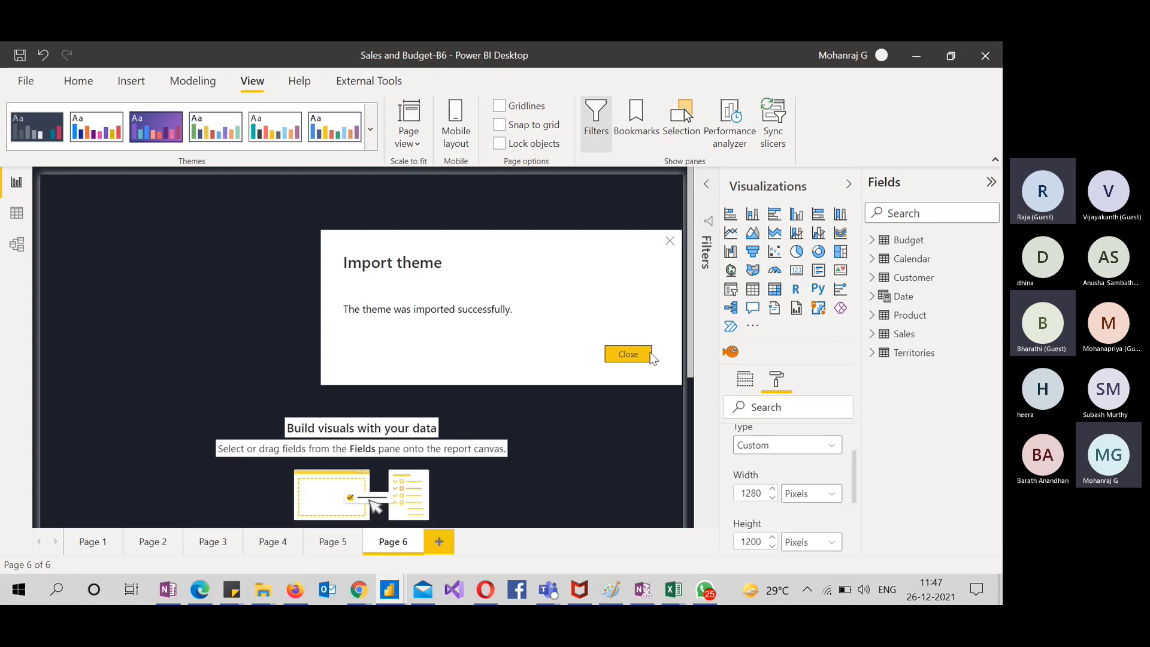
{"action": "left_click", "coordinate": [638, 354]}
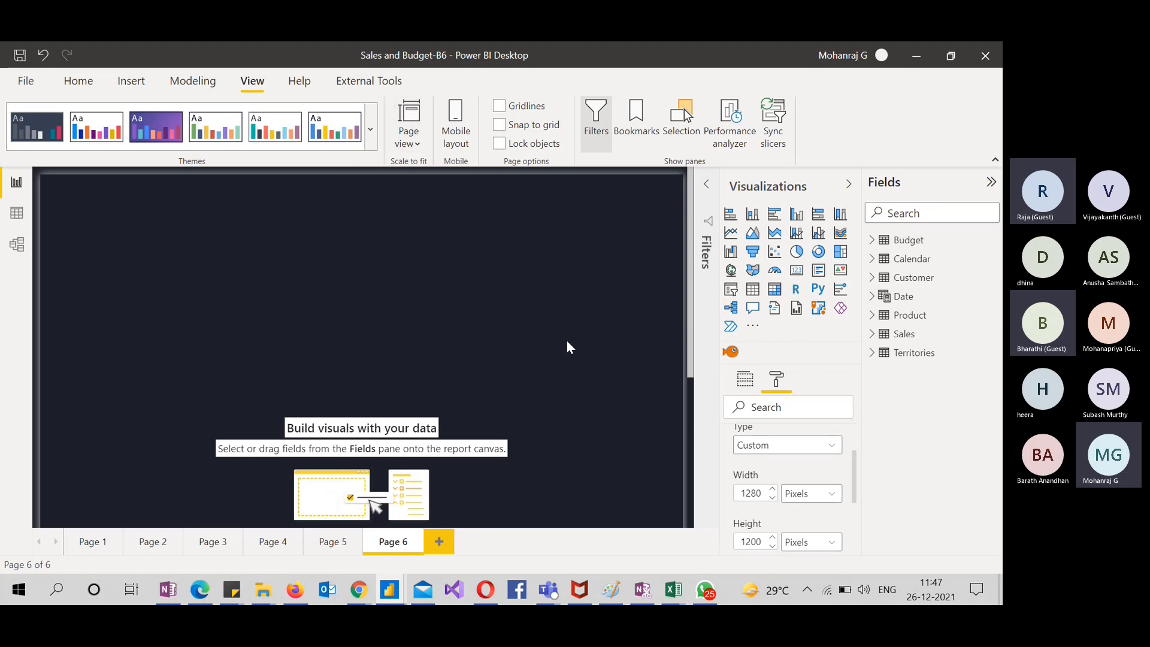
Review Page 6's page background options and view the Page 5 dashboard under the imported theme, returning to Page 6
{"action": "left_click", "coordinate": [741, 381]}
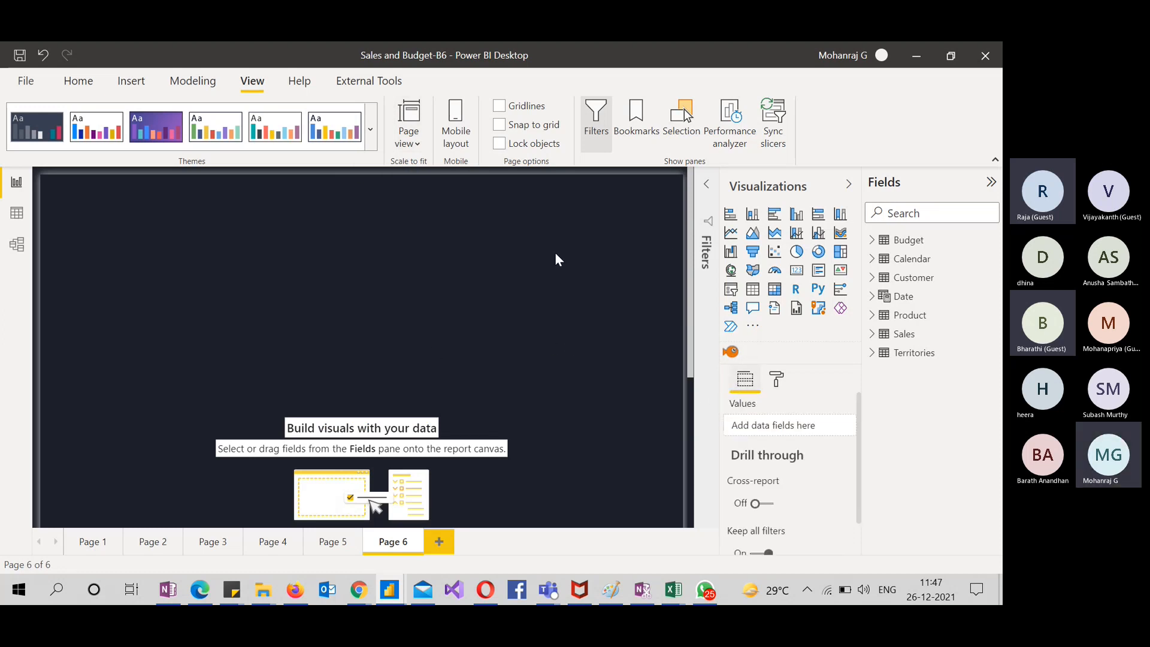
{"action": "left_click", "coordinate": [776, 379]}
{"action": "scroll", "coordinate": [760, 482], "scroll_direction": "down", "scroll_amount": 1}
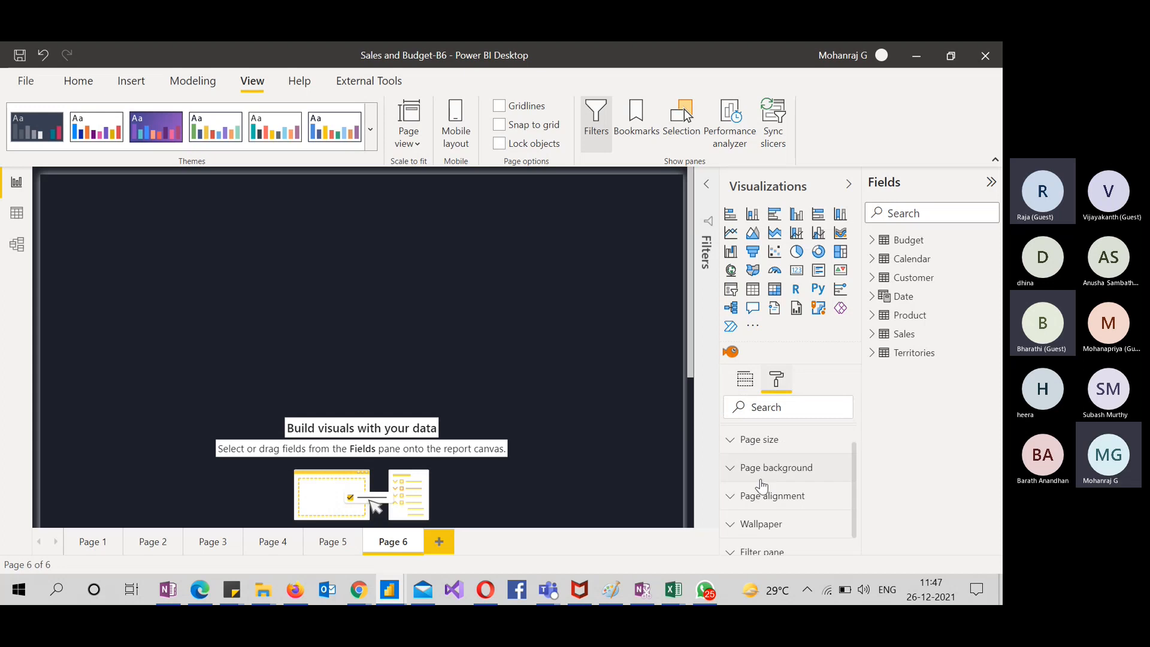
{"action": "left_click", "coordinate": [758, 470]}
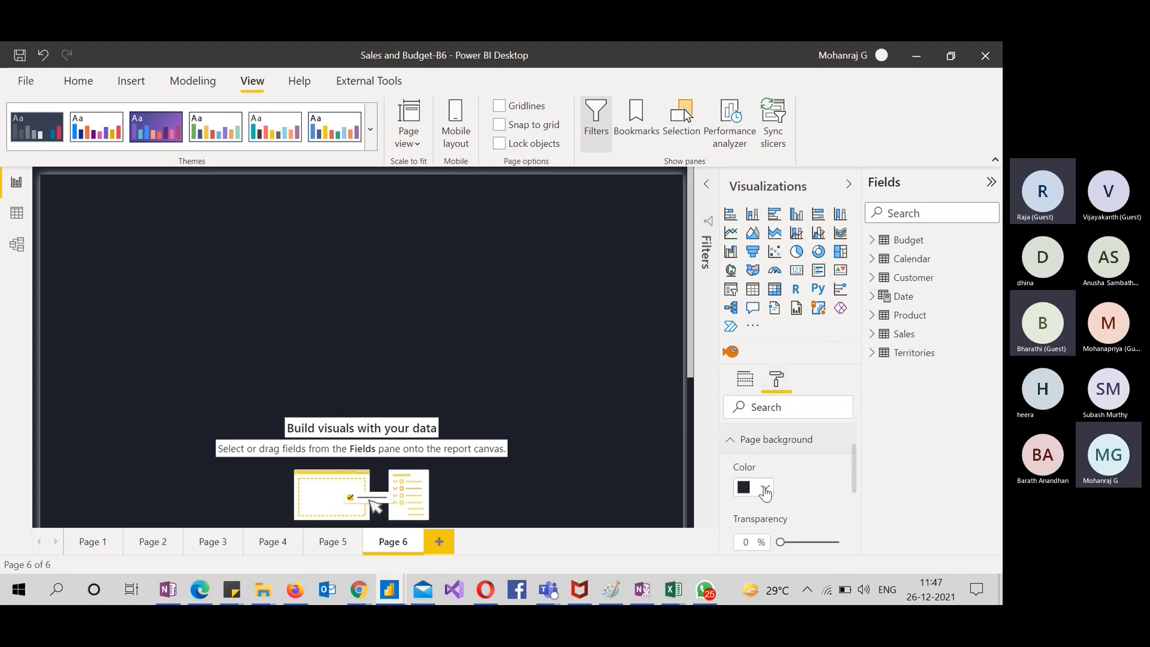
{"action": "left_click", "coordinate": [763, 488]}
{"action": "left_click", "coordinate": [793, 506]}
{"action": "scroll", "coordinate": [792, 500], "scroll_direction": "down", "scroll_amount": 3}
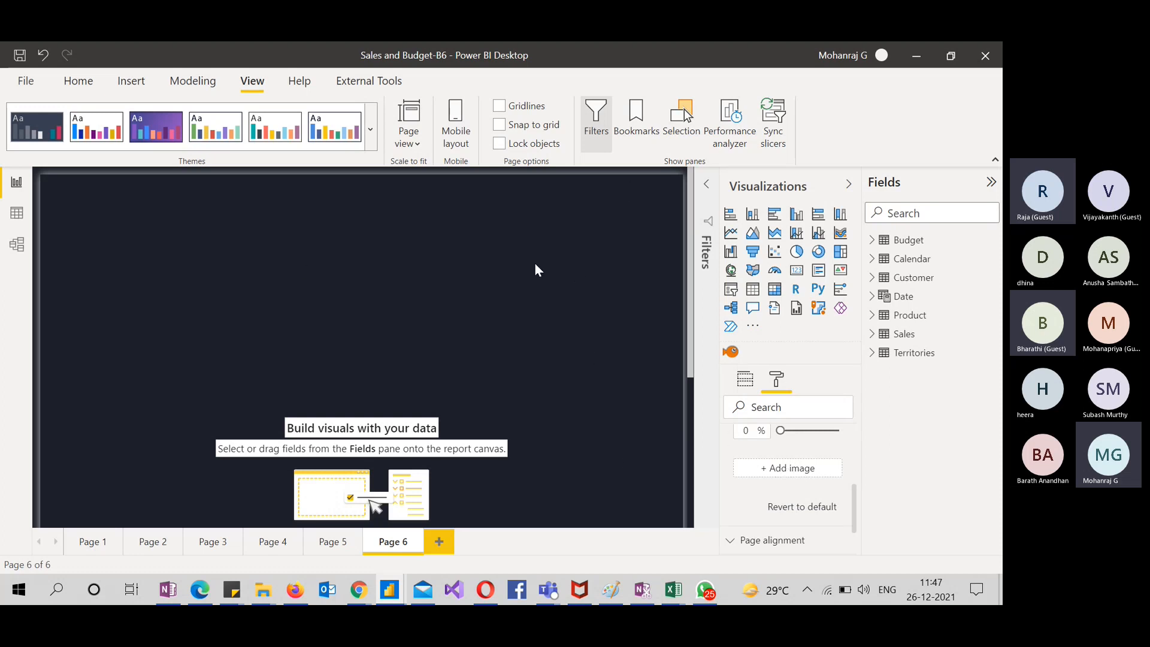
{"action": "scroll", "coordinate": [832, 476], "scroll_direction": "up", "scroll_amount": 5}
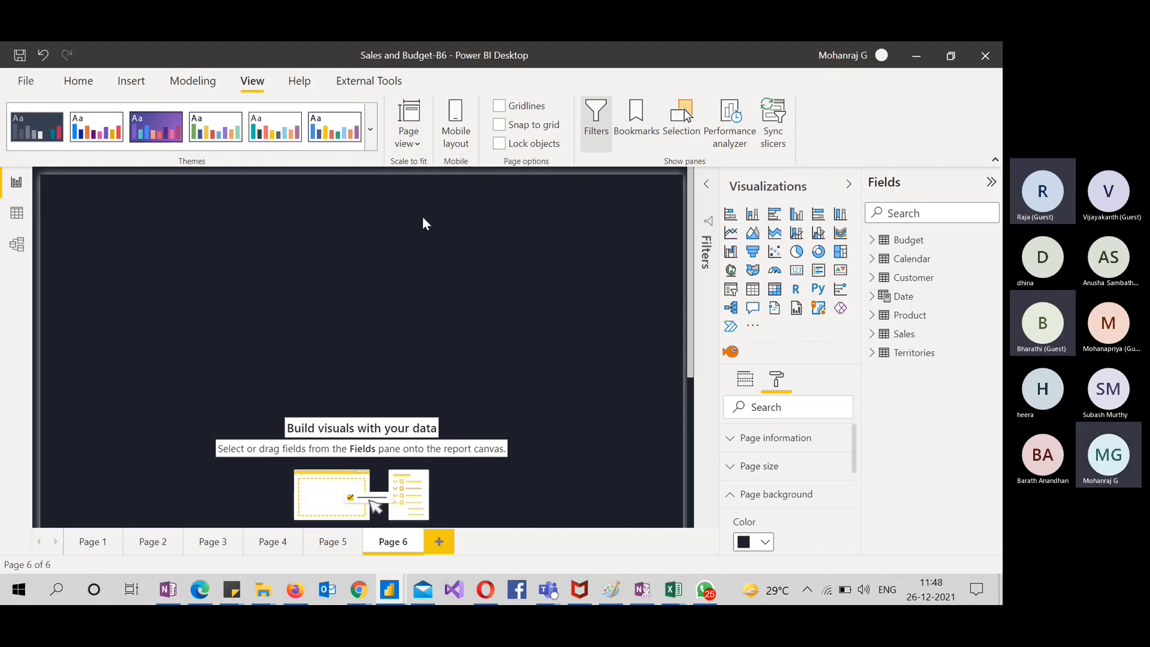
{"action": "left_click", "coordinate": [346, 545]}
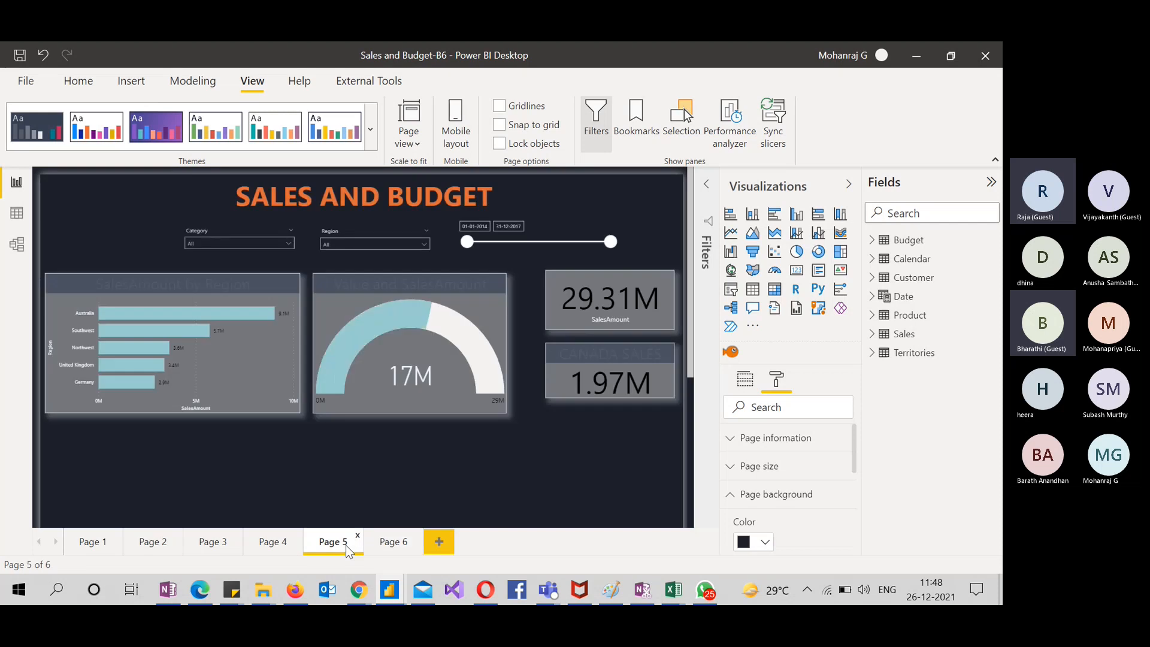
{"action": "left_click", "coordinate": [398, 552]}
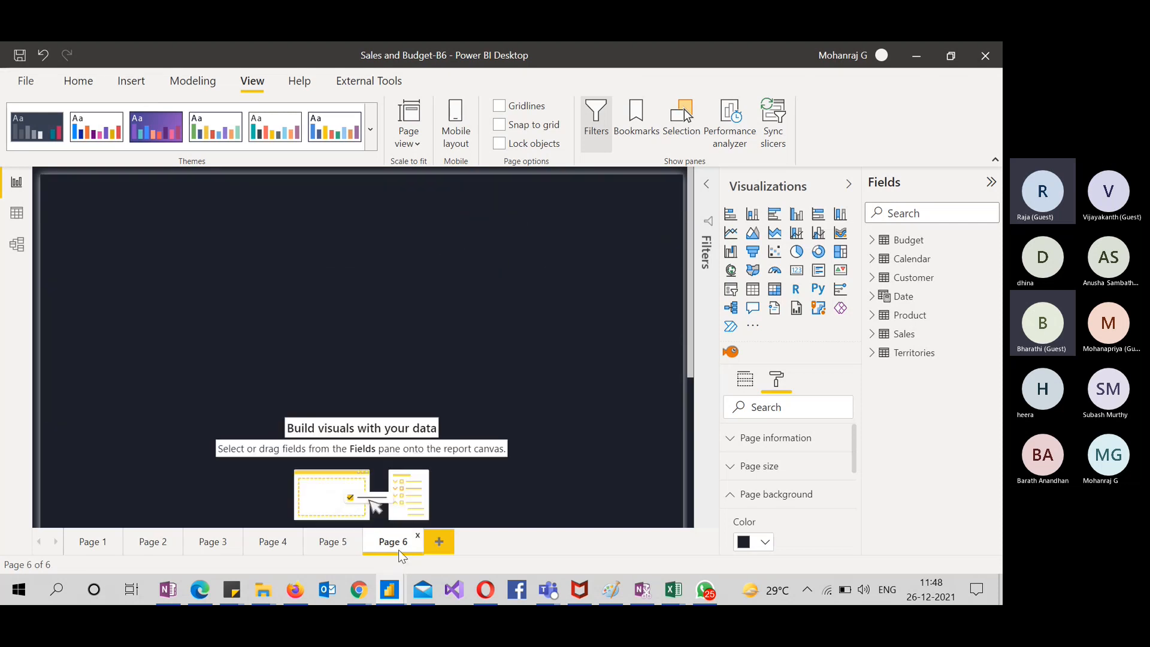
Insert a small text box in Page 6's upper-left corner with the title SALES AND BUDGET
{"action": "left_click", "coordinate": [130, 85]}
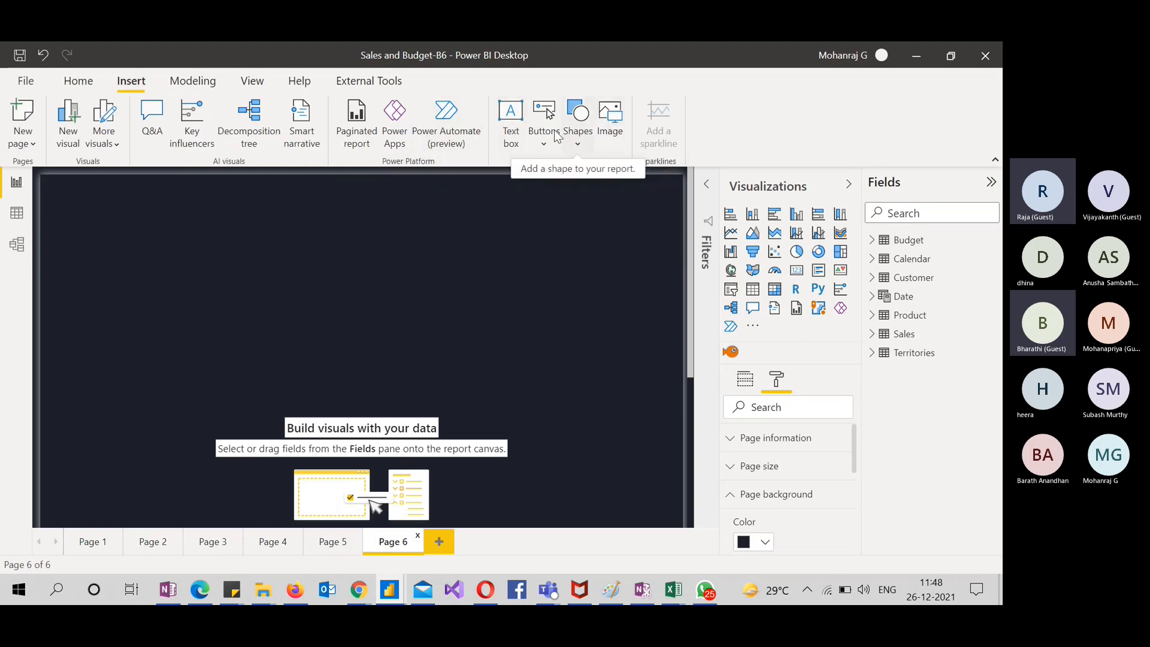
{"action": "left_click", "coordinate": [510, 123]}
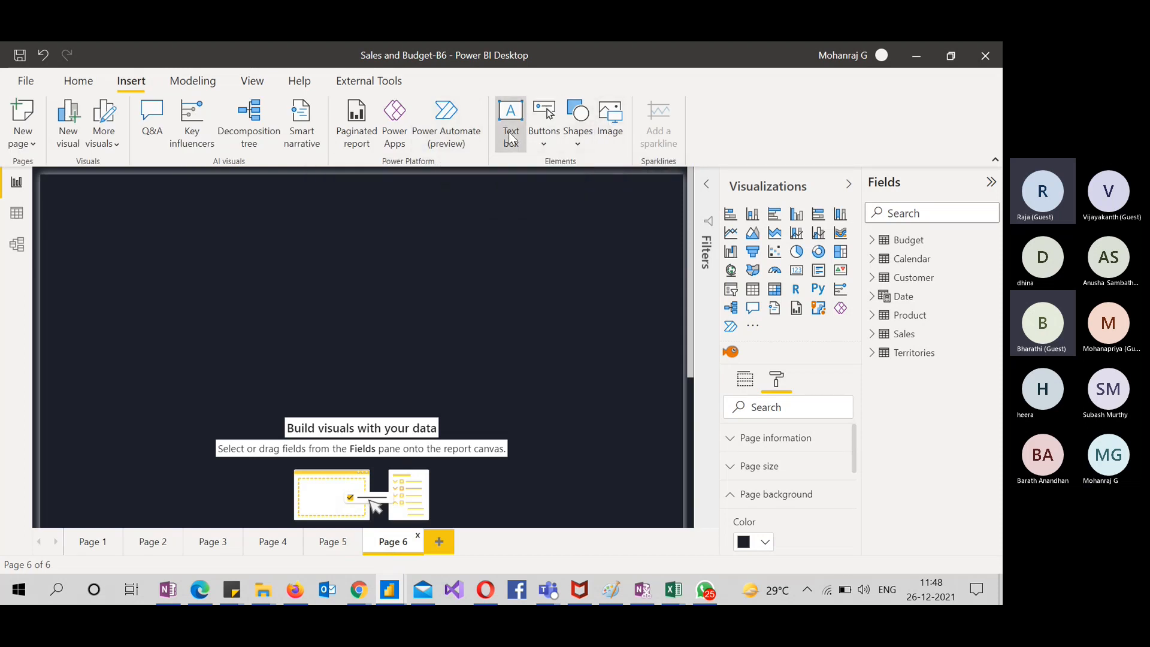
{"action": "left_click_drag", "start_coordinate": [182, 313], "coordinate": [210, 204]}
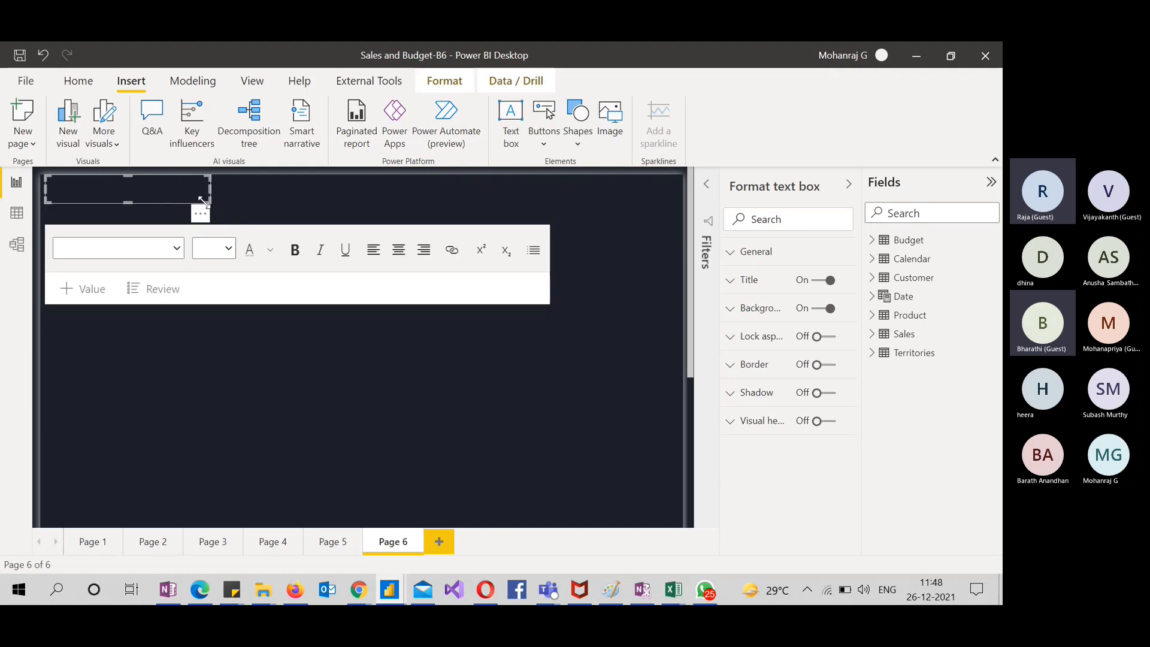
{"action": "left_click", "coordinate": [126, 185]}
{"action": "type", "text": "SALES AND BUDGET"}
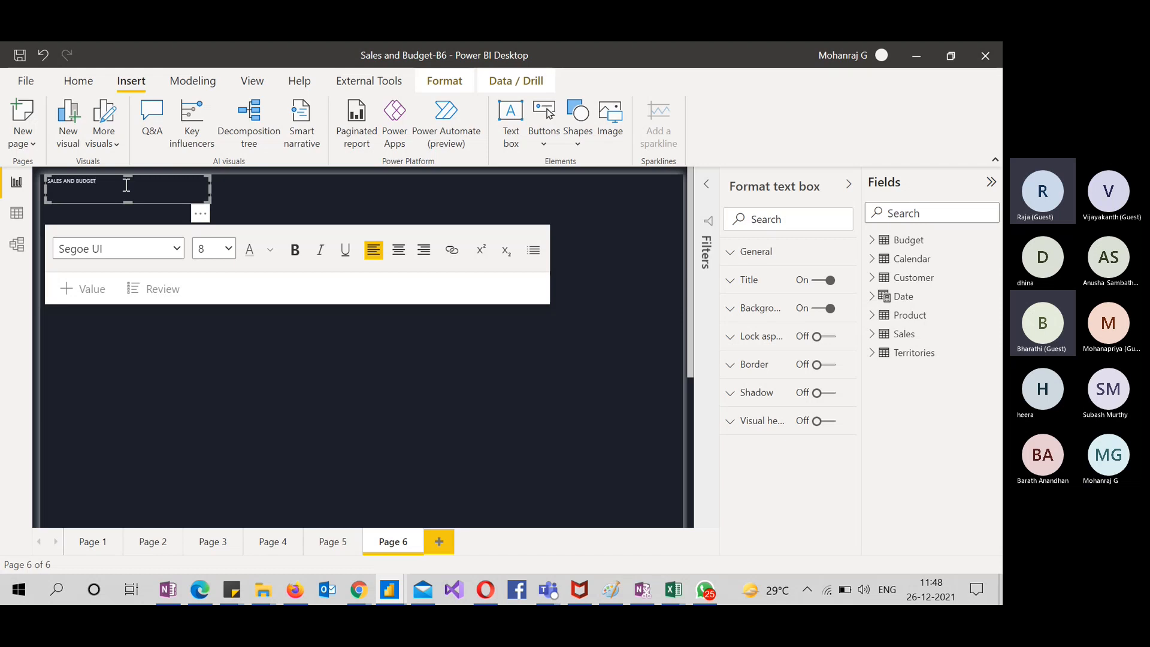
Set the SALES AND BUDGET title's font size to 40 and enlarge its text box to fit the text on one line
{"action": "key", "text": "ctrl+a"}
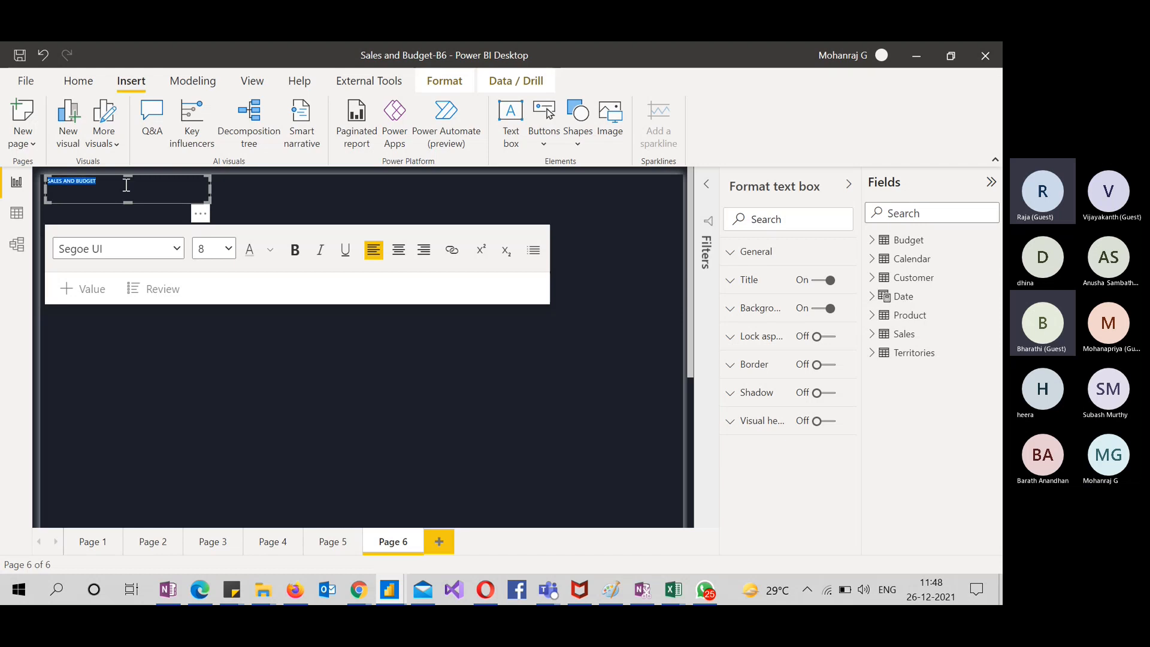
{"action": "left_click", "coordinate": [229, 249]}
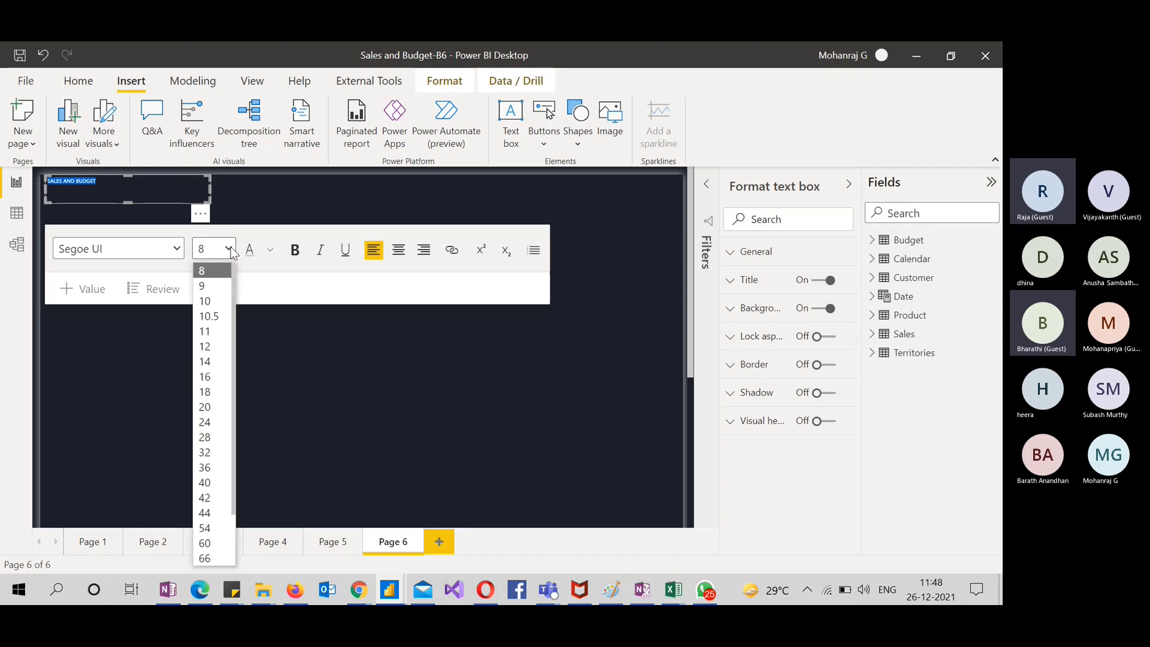
{"action": "left_click", "coordinate": [216, 297]}
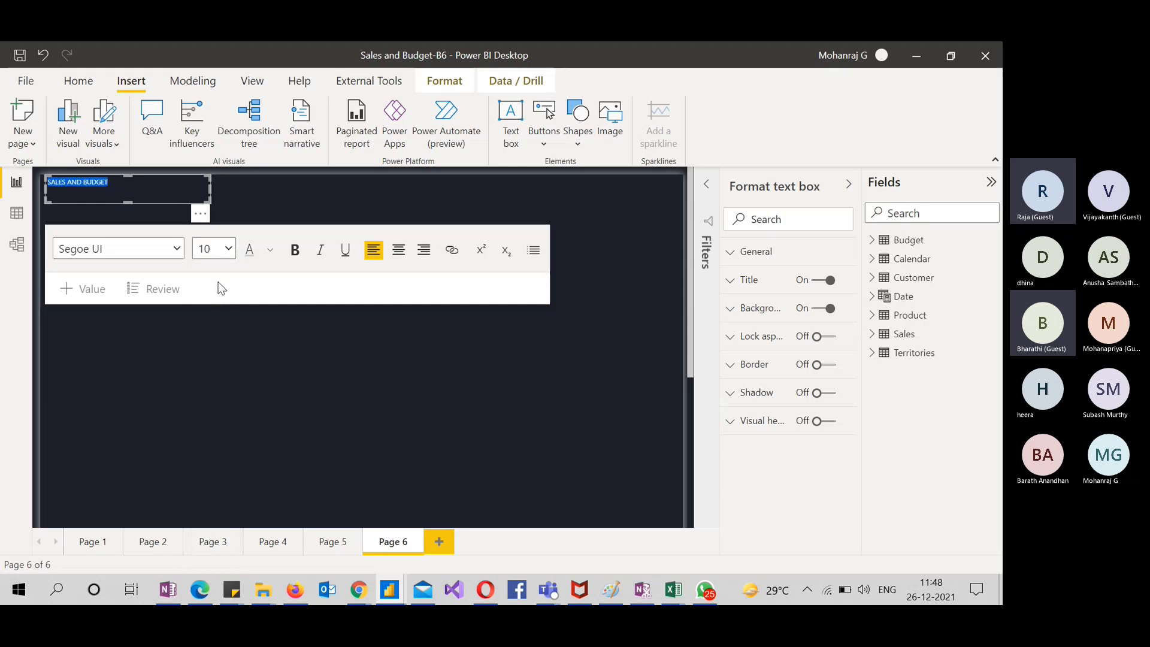
{"action": "left_click", "coordinate": [228, 249]}
{"action": "left_click", "coordinate": [217, 361]}
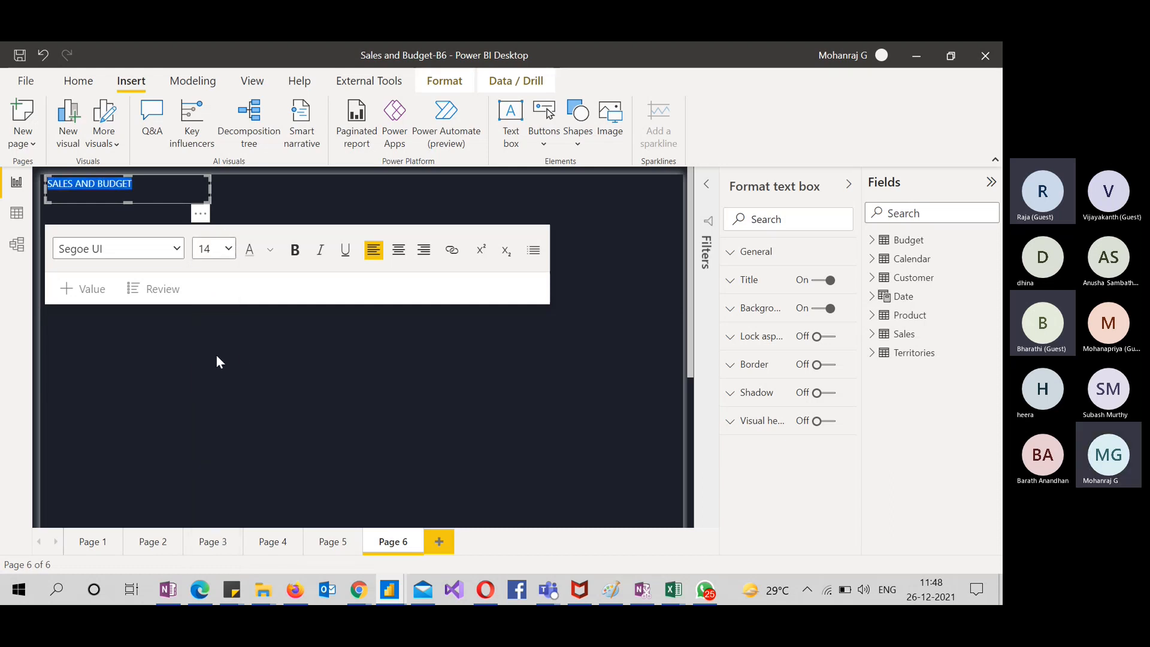
{"action": "left_click_drag", "start_coordinate": [207, 195], "coordinate": [269, 202]}
{"action": "left_click", "coordinate": [228, 248]}
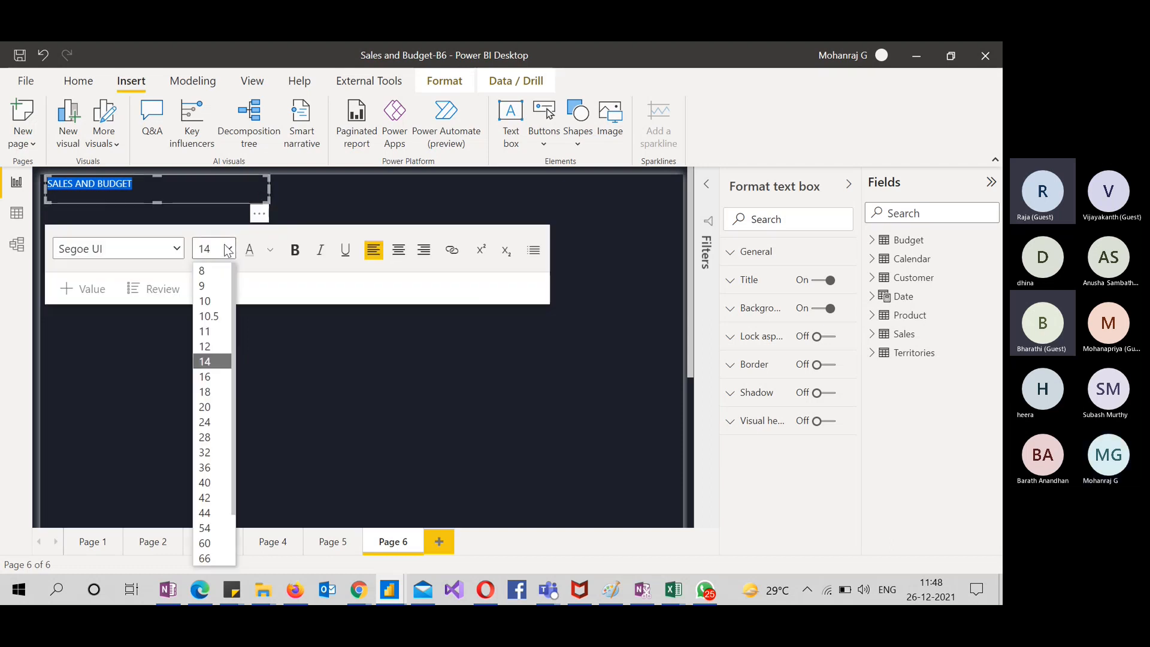
{"action": "left_click", "coordinate": [205, 483]}
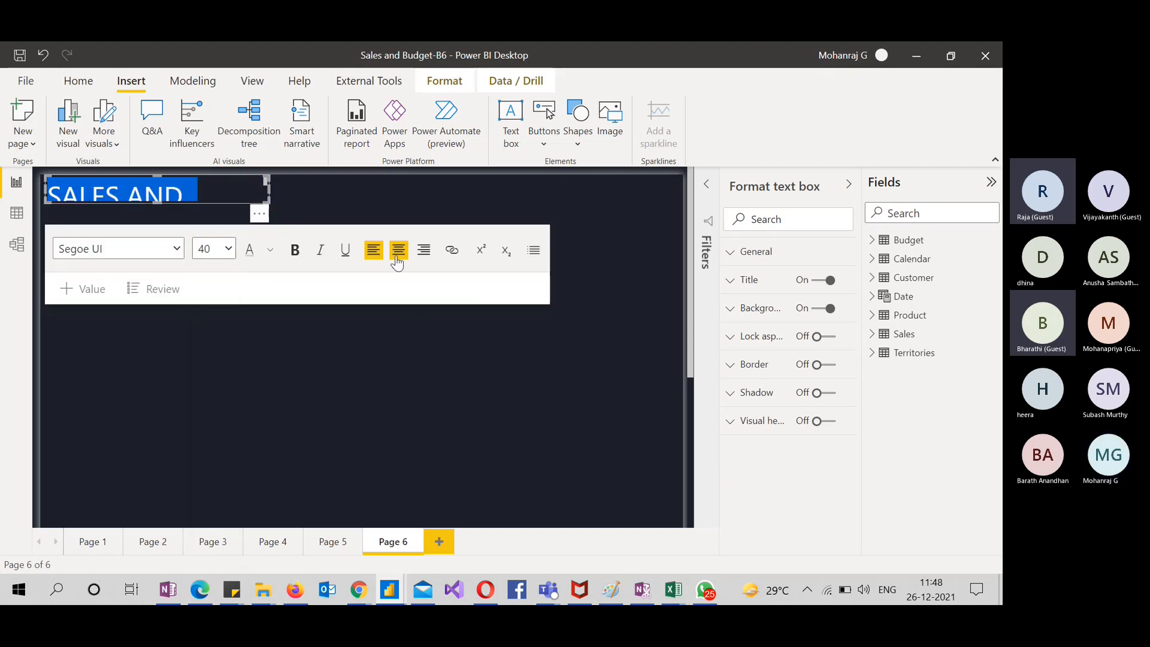
{"action": "left_click_drag", "start_coordinate": [264, 199], "coordinate": [362, 220]}
{"action": "left_click", "coordinate": [389, 217]}
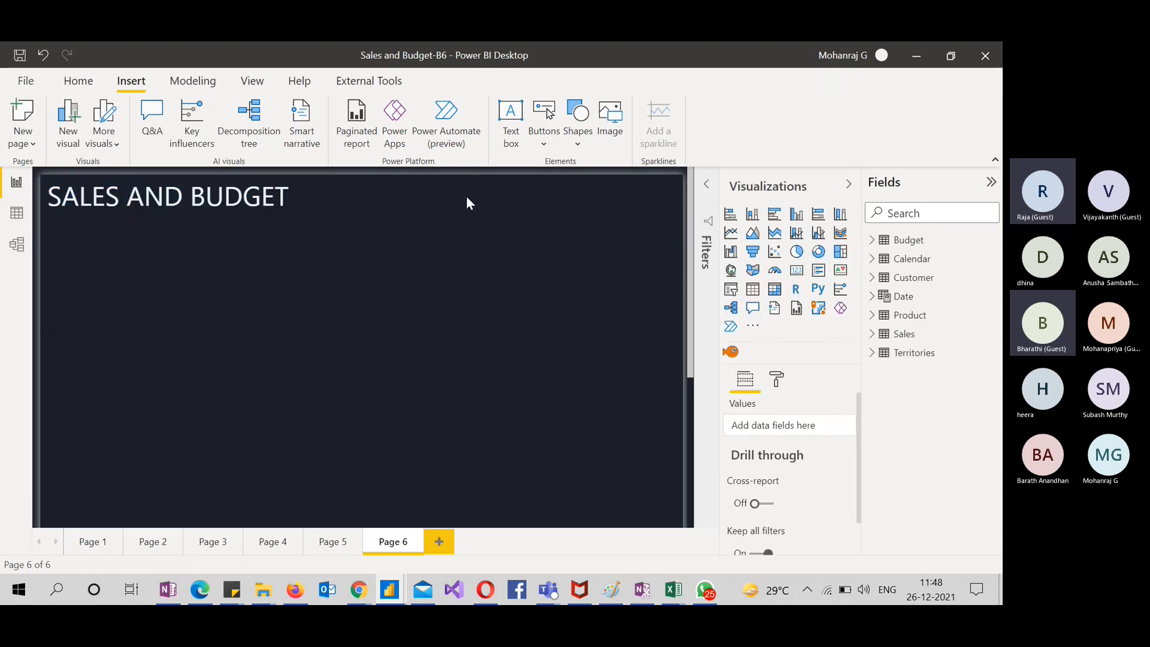
{"action": "left_click", "coordinate": [329, 200]}
{"action": "left_click", "coordinate": [473, 217]}
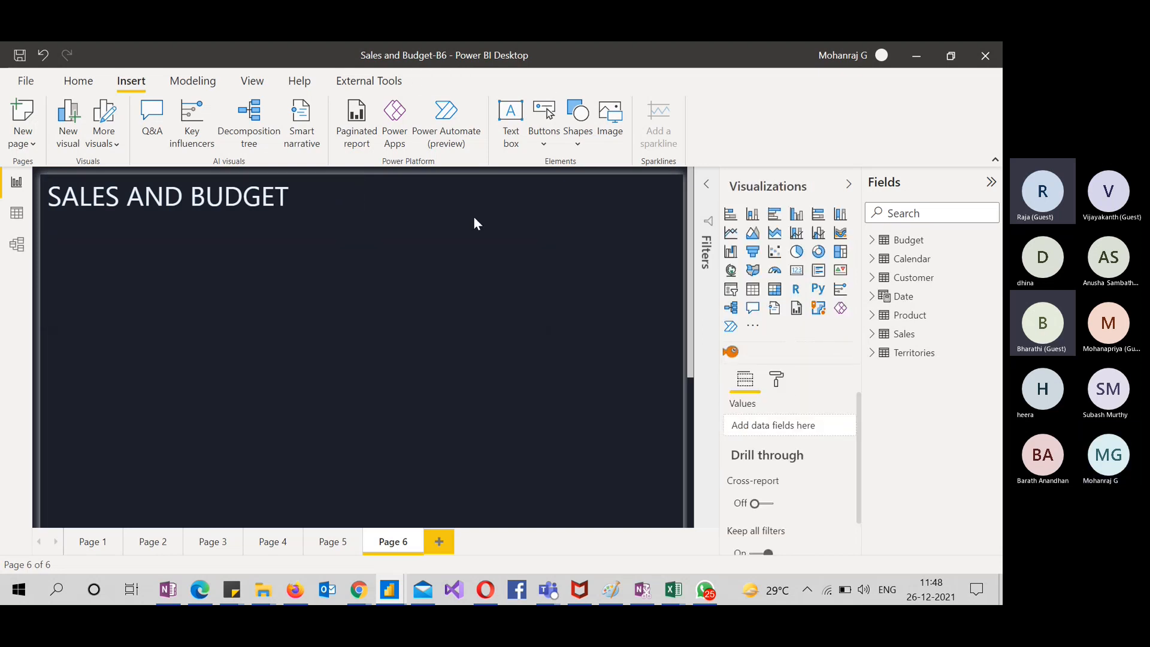
Add a slicer on the Calendar table's Date field, shrink it and place it beside the SALES AND BUDGET title
{"action": "left_click", "coordinate": [731, 290]}
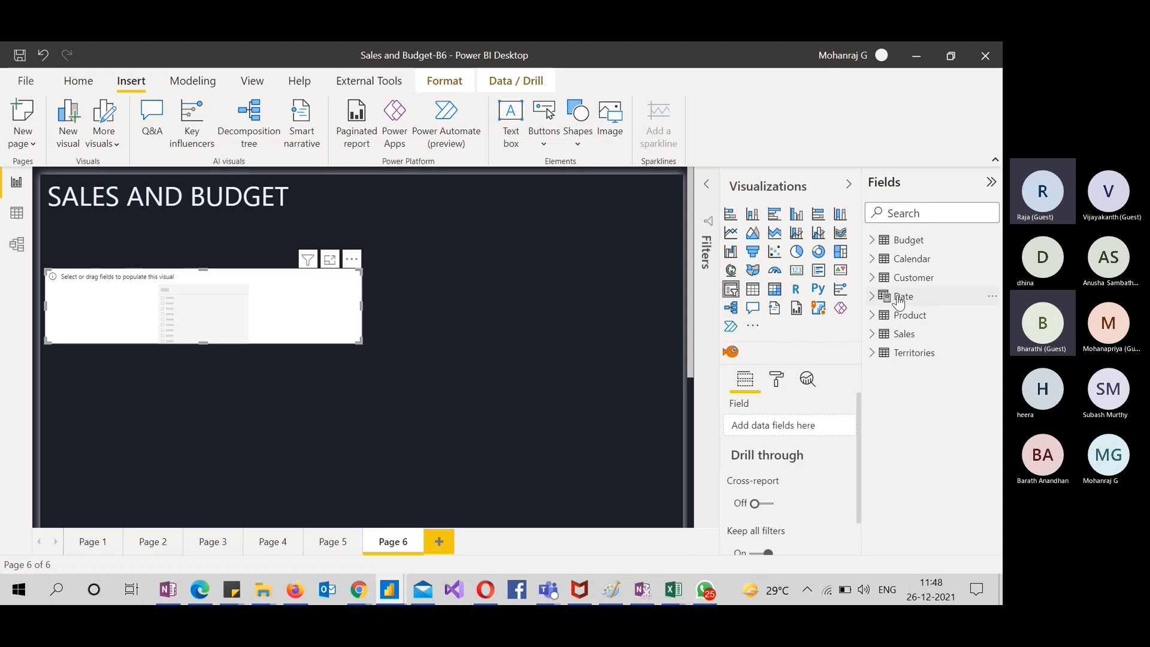
{"action": "left_click", "coordinate": [880, 300]}
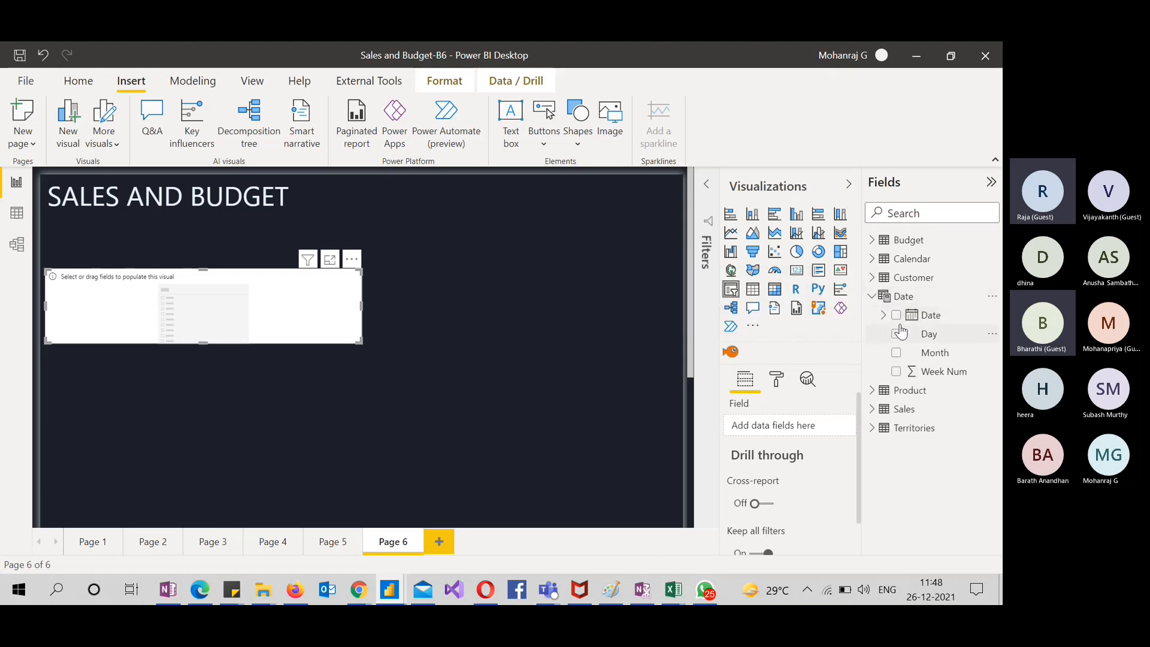
{"action": "left_click", "coordinate": [872, 296]}
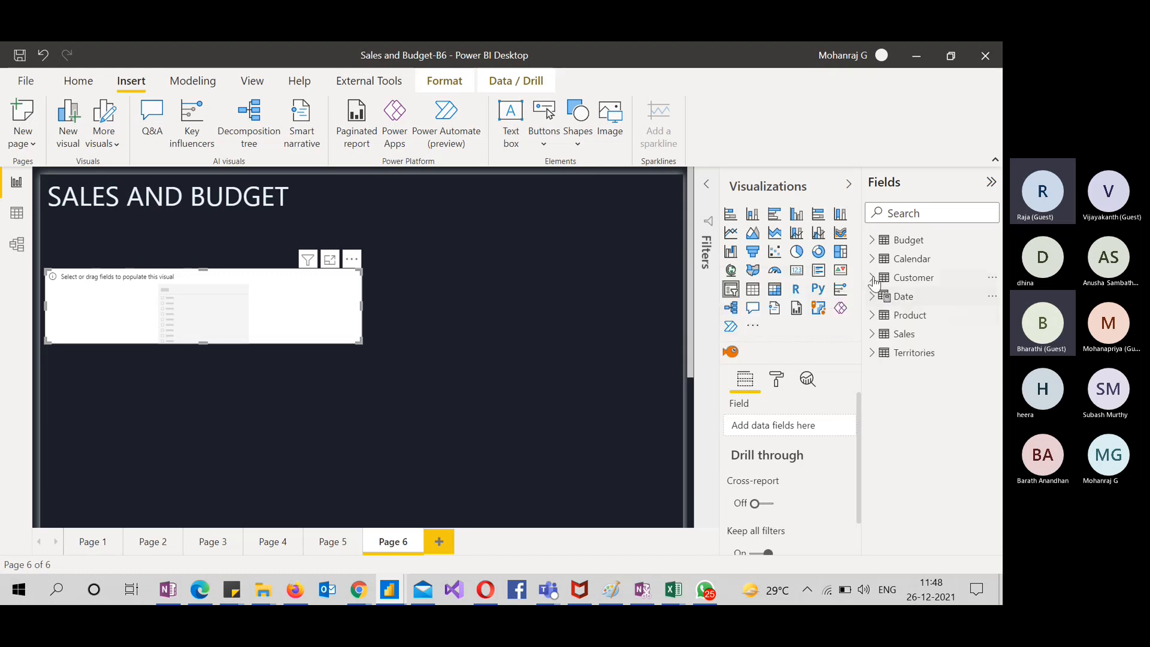
{"action": "left_click", "coordinate": [872, 258]}
{"action": "left_click", "coordinate": [896, 277]}
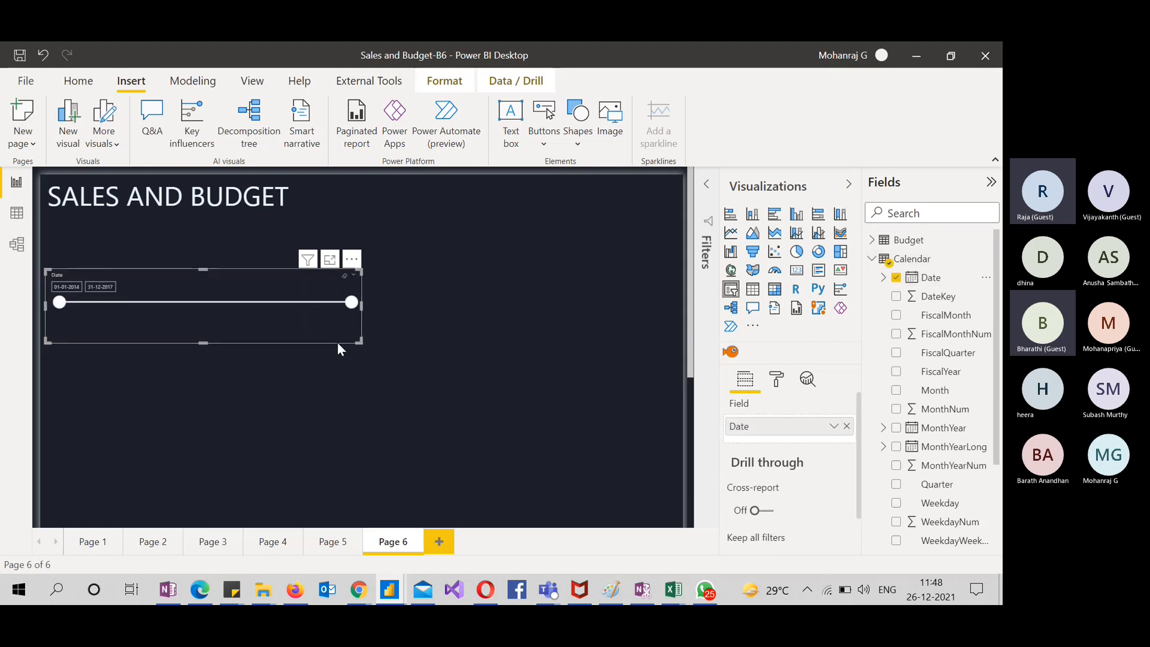
{"action": "left_click_drag", "start_coordinate": [358, 340], "coordinate": [415, 198]}
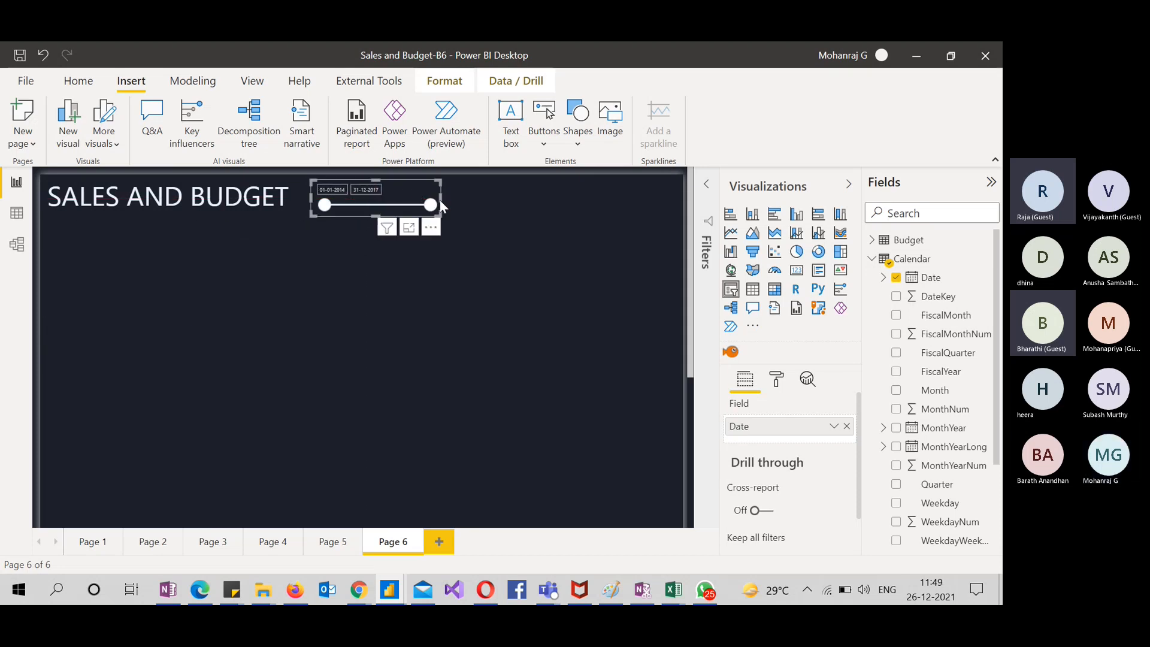
{"action": "left_click", "coordinate": [872, 258]}
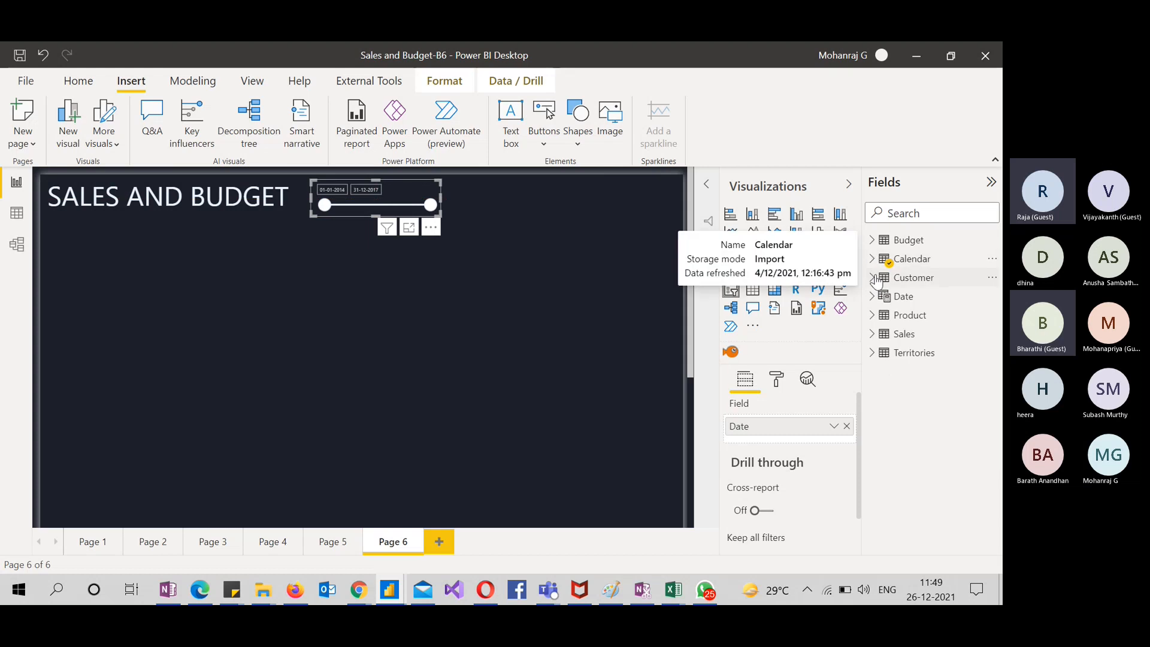
{"action": "left_click", "coordinate": [873, 315]}
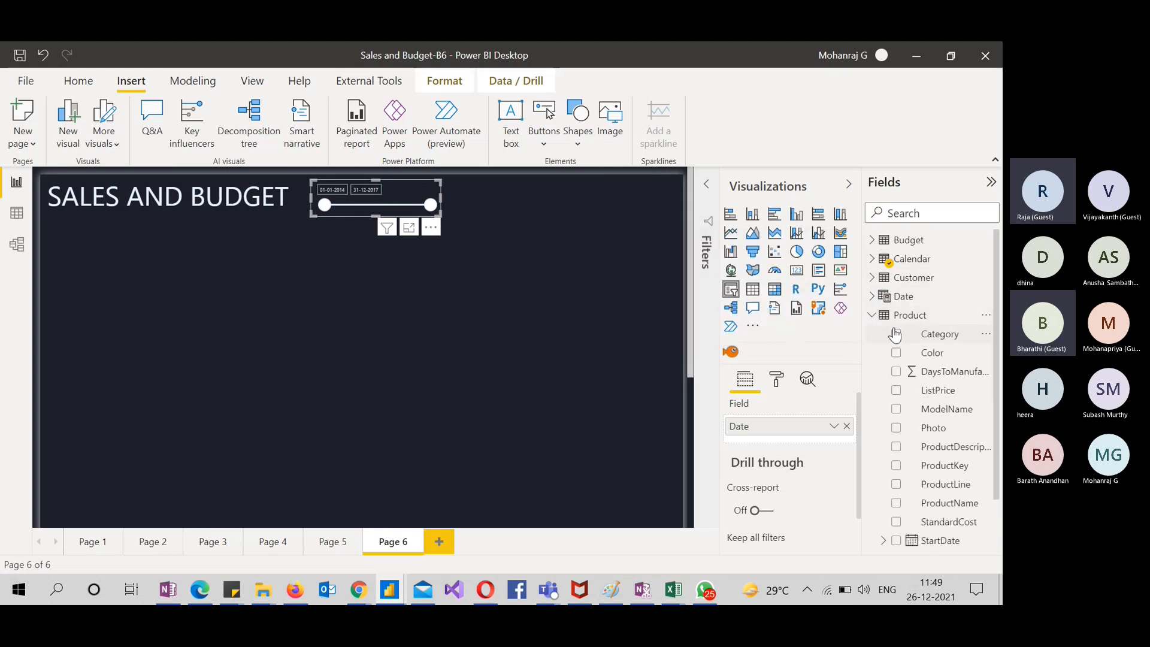
{"action": "left_click", "coordinate": [896, 333]}
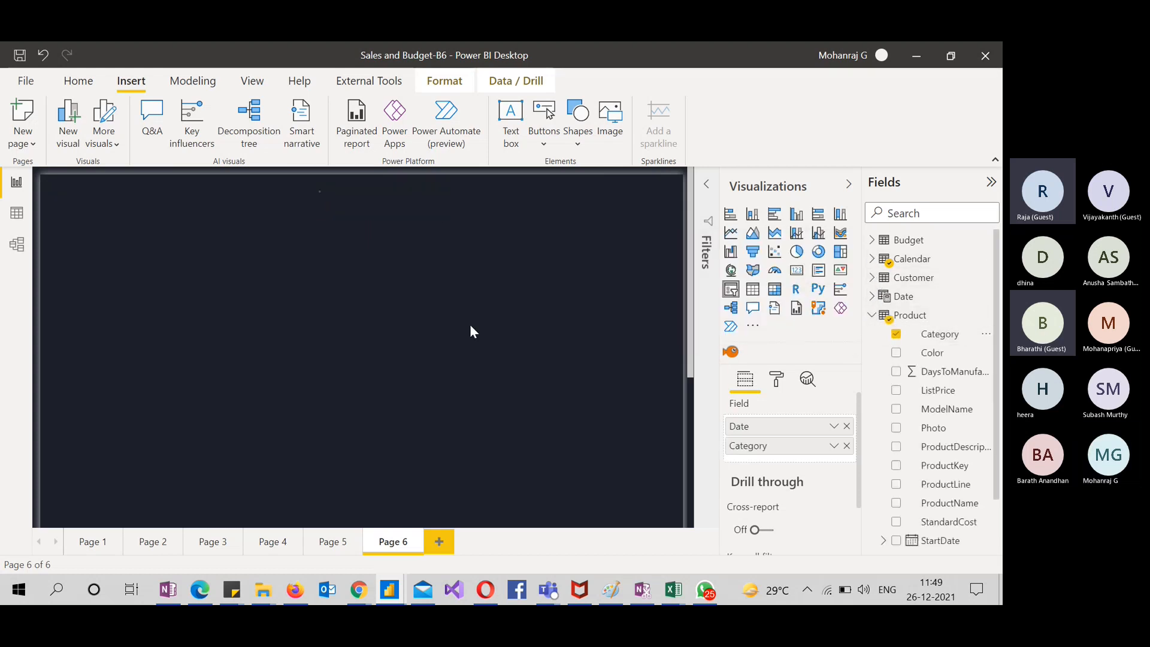
{"action": "key", "text": "ctrl+z"}
{"action": "left_click", "coordinate": [415, 189]}
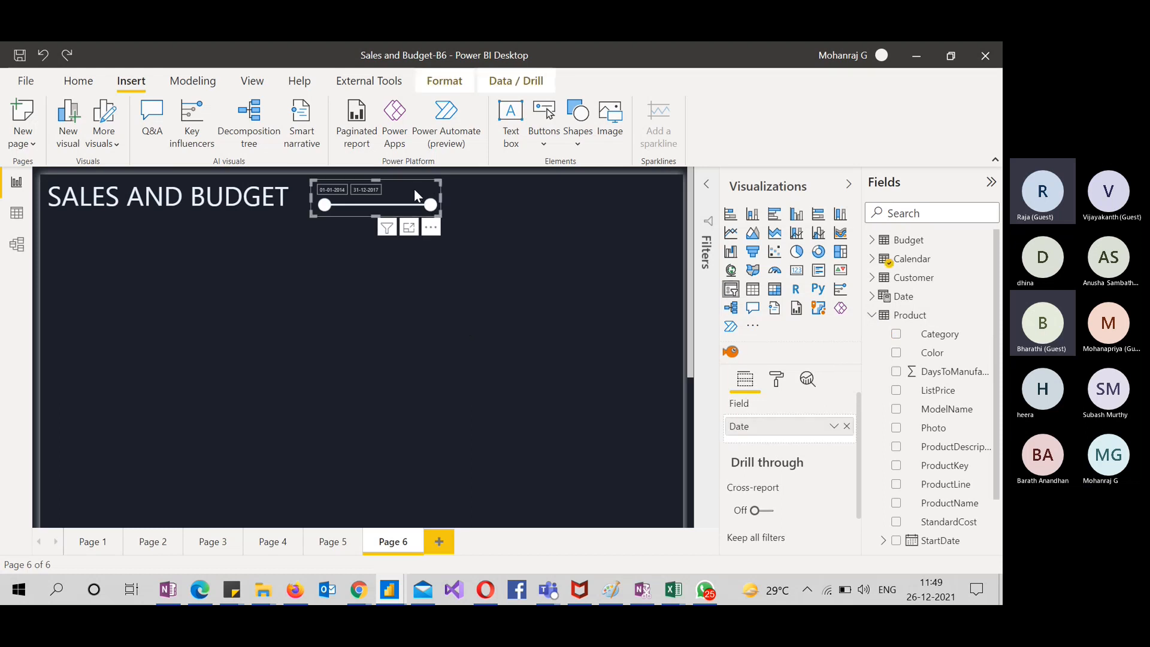
{"action": "left_click", "coordinate": [339, 542]}
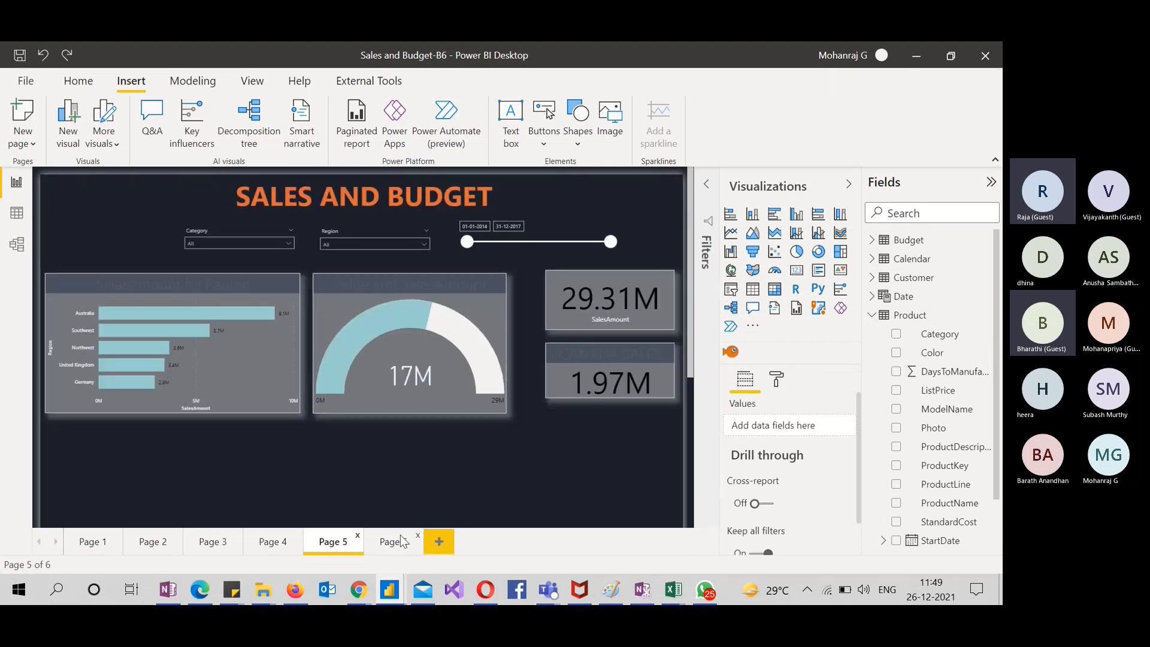
{"action": "left_click", "coordinate": [395, 541]}
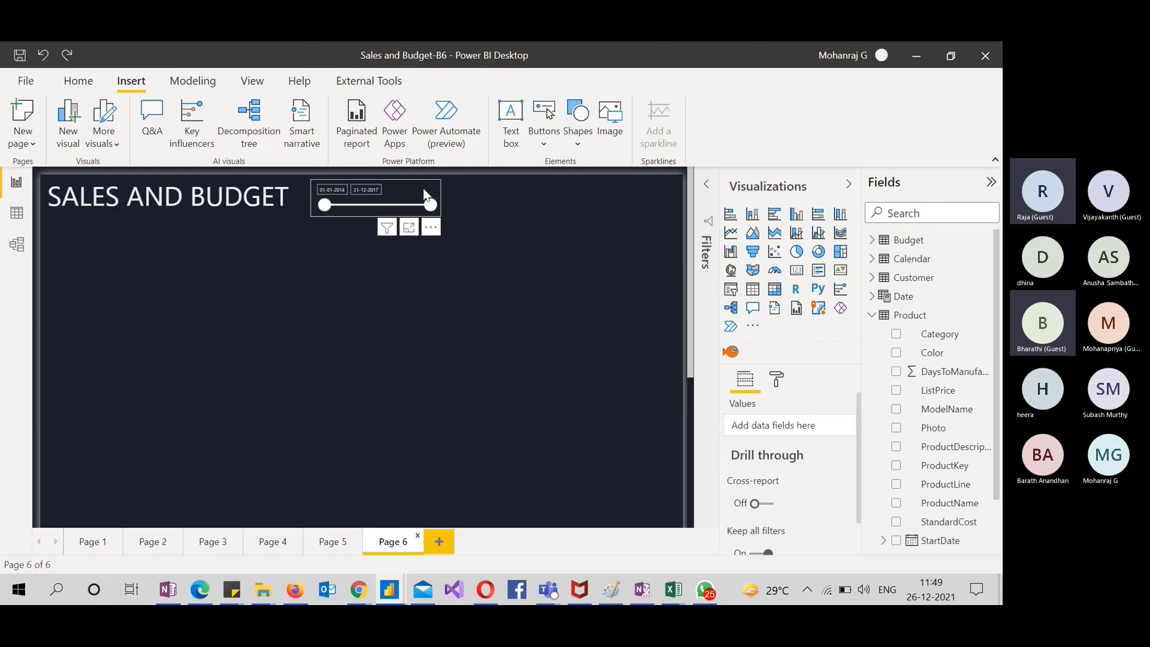
Turn on the border and shadow for the date slicer on Page 6
{"action": "left_click", "coordinate": [425, 195]}
{"action": "left_click", "coordinate": [777, 381]}
{"action": "scroll", "coordinate": [762, 489], "scroll_direction": "down", "scroll_amount": 3}
{"action": "scroll", "coordinate": [762, 490], "scroll_direction": "down", "scroll_amount": 3}
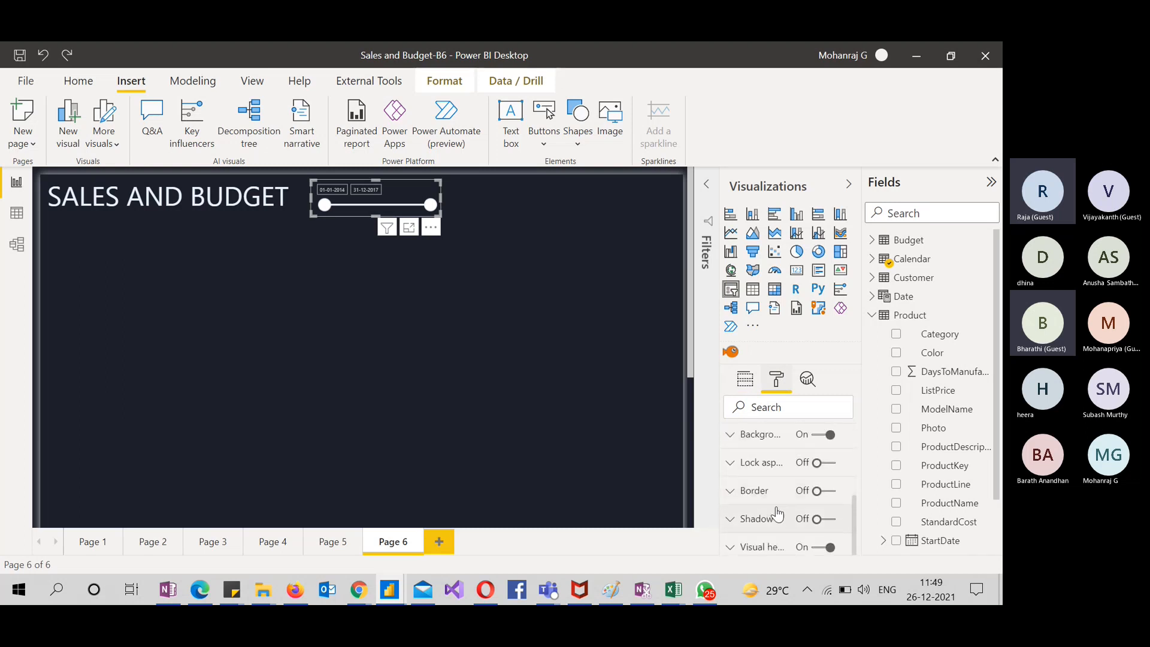
{"action": "left_click", "coordinate": [818, 519]}
{"action": "left_click", "coordinate": [819, 493]}
{"action": "left_click", "coordinate": [775, 524]}
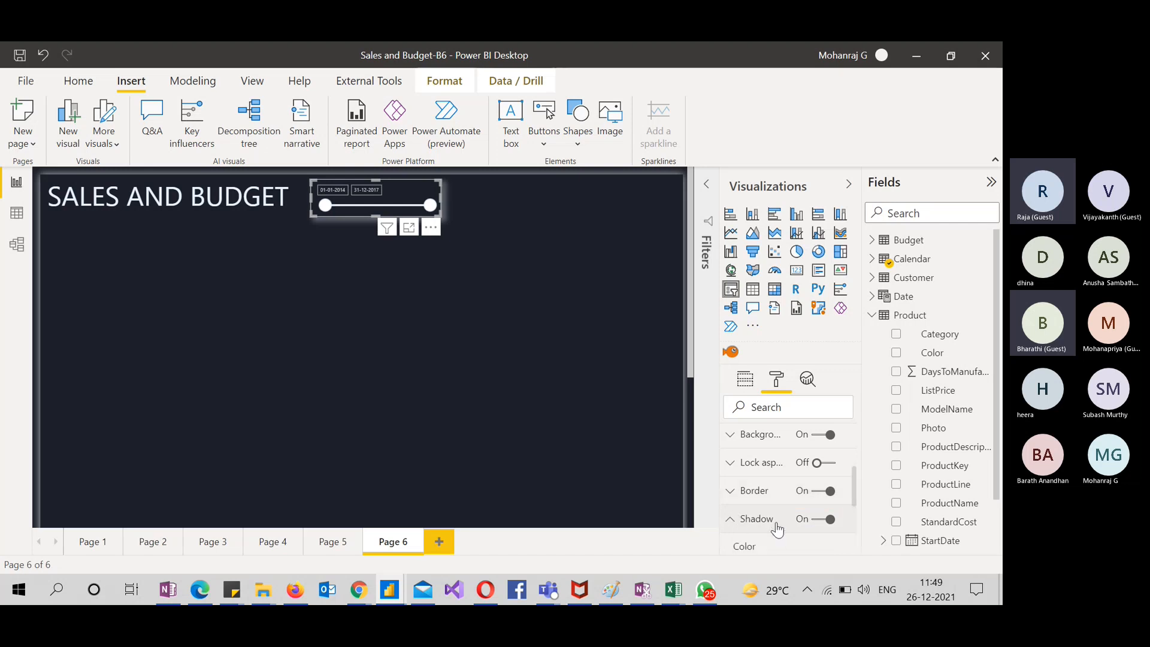
{"action": "scroll", "coordinate": [777, 529], "scroll_direction": "down", "scroll_amount": 1}
{"action": "left_click", "coordinate": [466, 305]}
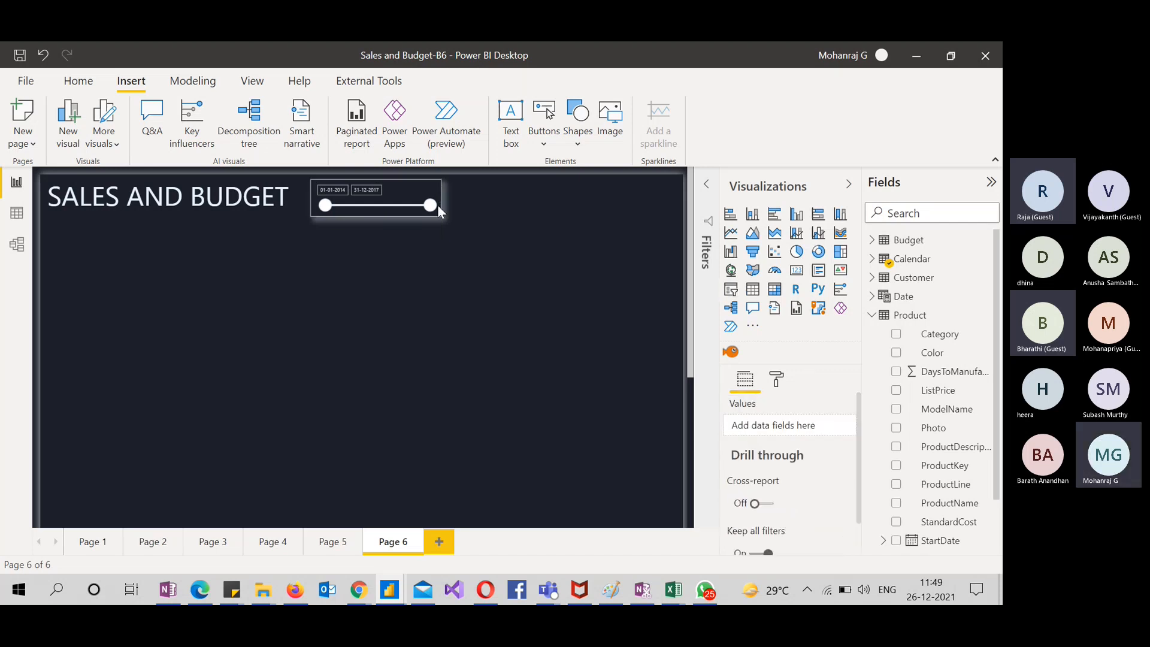
Shrink the SALES AND BUDGET text box to clear the date slicer and set its font size to 28
{"action": "left_click", "coordinate": [311, 213]}
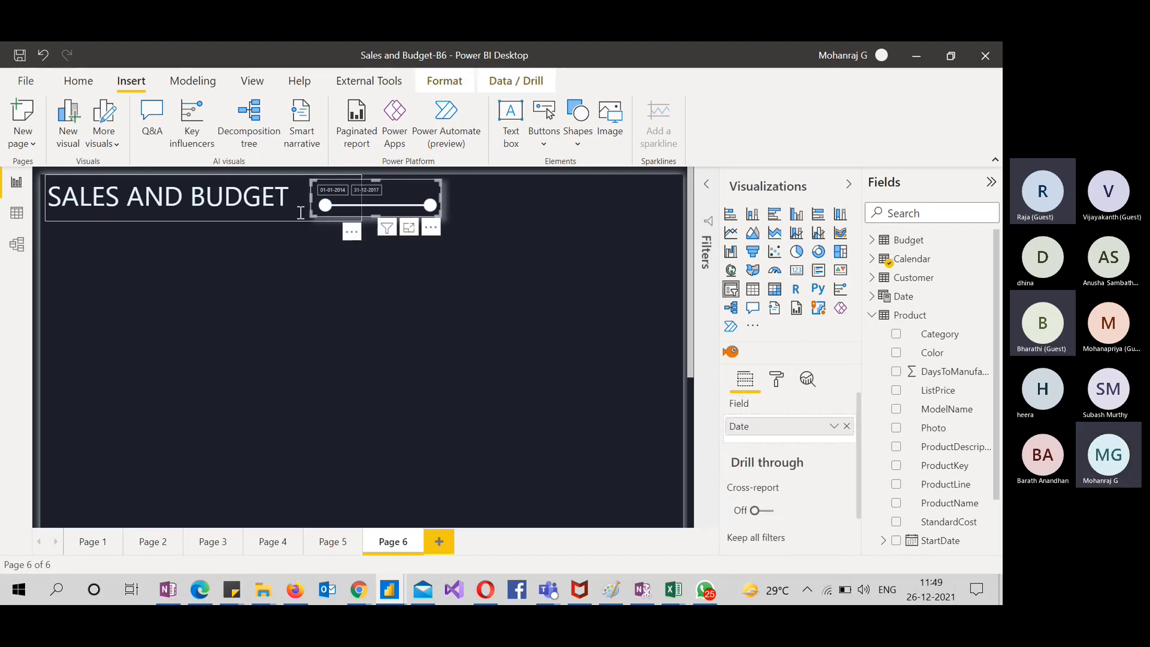
{"action": "left_click_drag", "start_coordinate": [358, 217], "coordinate": [296, 211]}
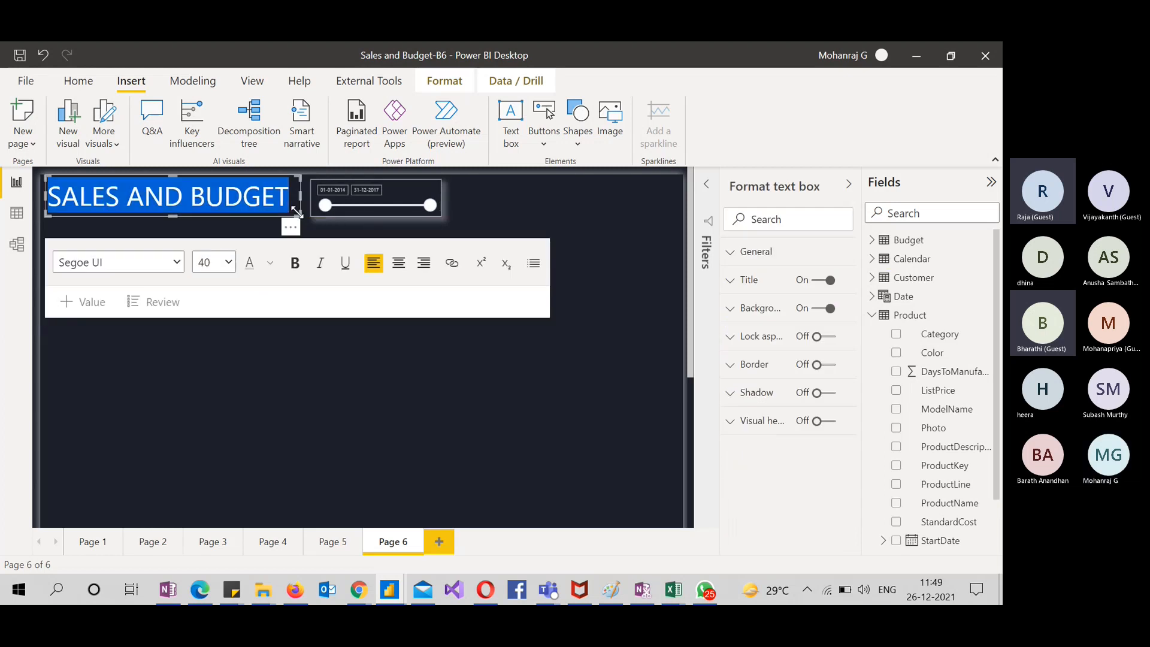
{"action": "left_click", "coordinate": [232, 264]}
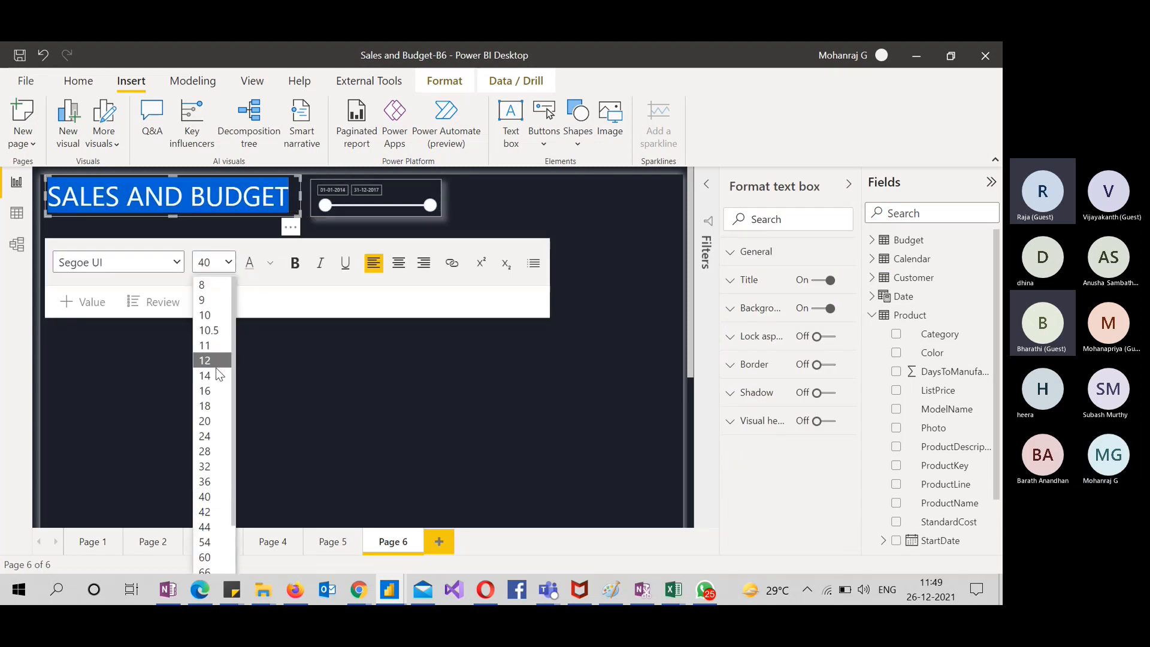
{"action": "left_click", "coordinate": [213, 450]}
{"action": "left_click", "coordinate": [304, 432]}
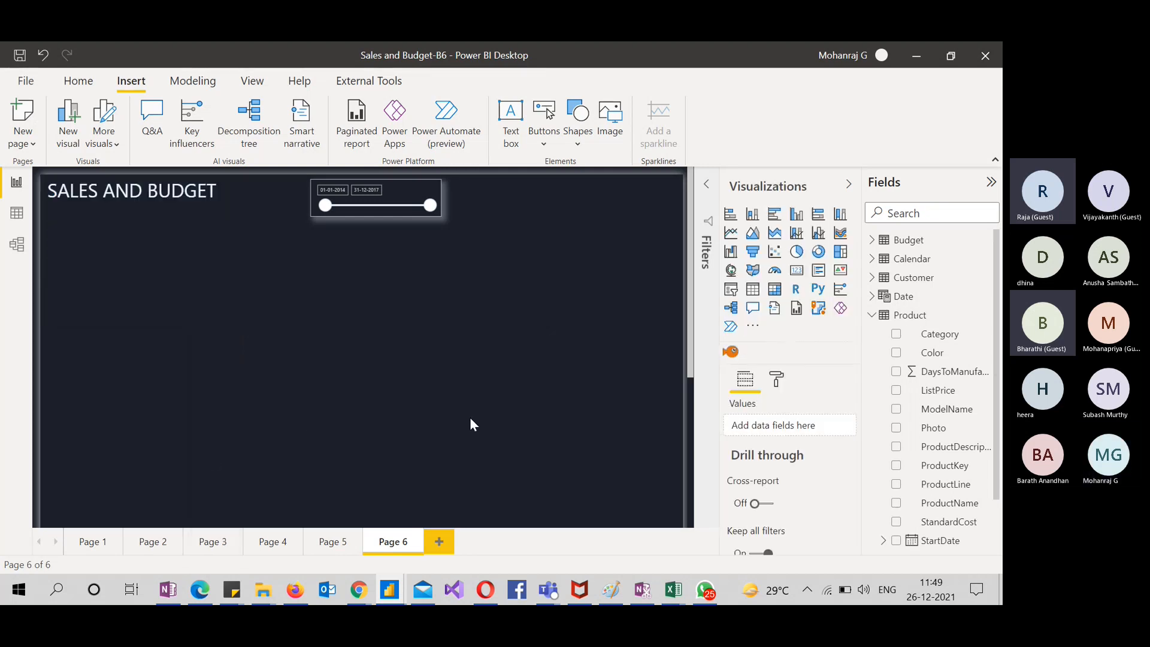
Duplicate the date slicer and place the copy directly to the right of the original
{"action": "left_click", "coordinate": [429, 192]}
{"action": "key", "text": "ctrl+v"}
{"action": "left_click_drag", "start_coordinate": [428, 187], "coordinate": [560, 183]}
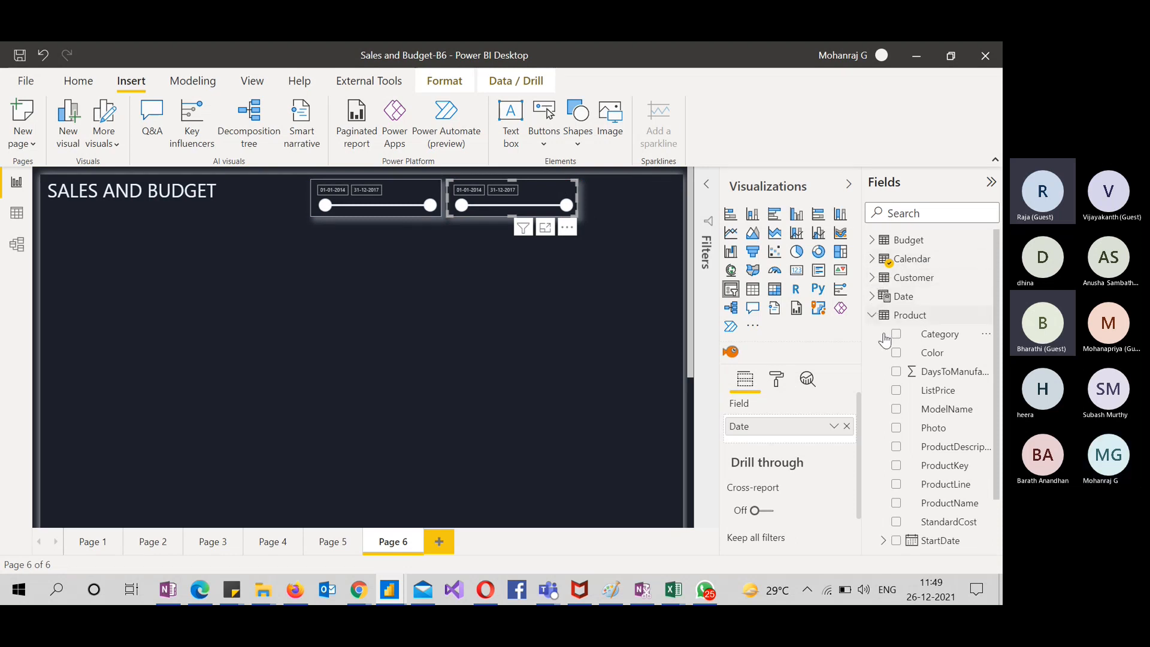
Replace Date with the Product table's ModelName in the copied slicer and switch it to a dropdown
{"action": "left_click", "coordinate": [846, 426]}
{"action": "left_click", "coordinate": [896, 409]}
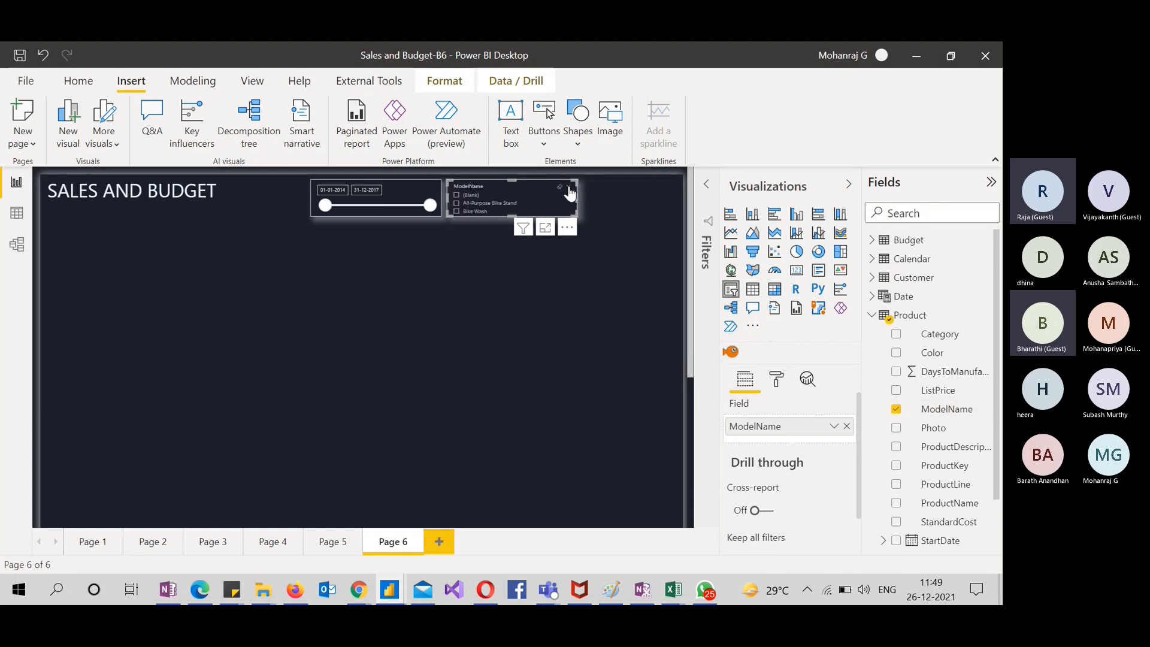
{"action": "left_click", "coordinate": [571, 187]}
{"action": "left_click", "coordinate": [533, 217]}
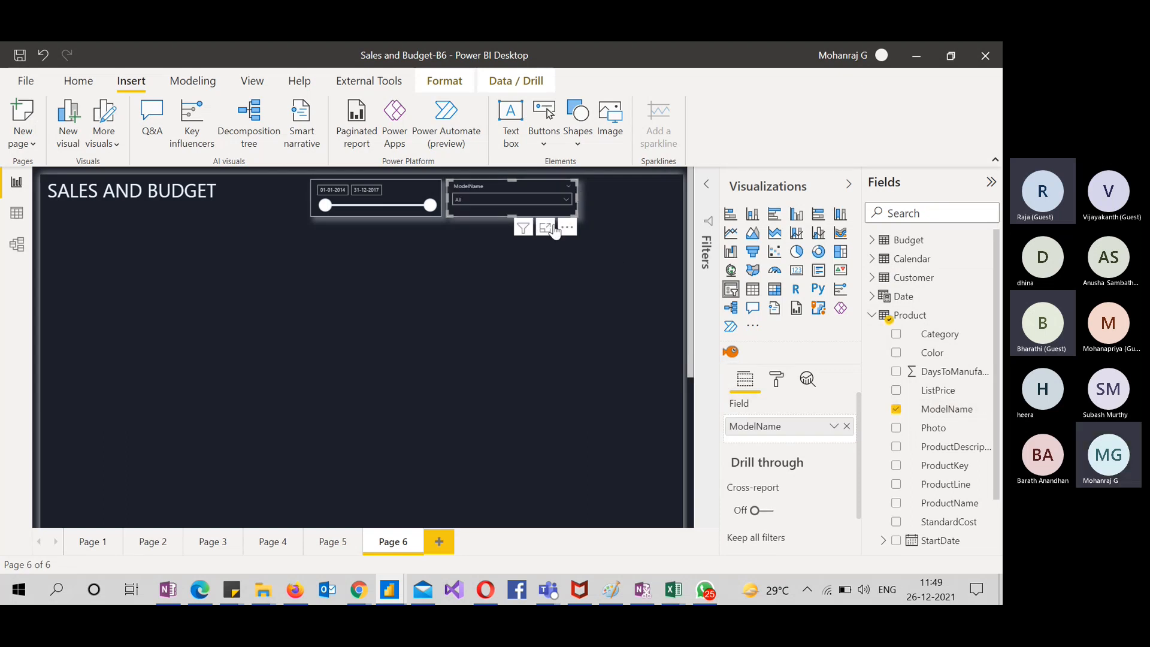
Shift the date and ModelName slicers together to the left, closer to the title
{"action": "left_click_drag", "start_coordinate": [611, 245], "coordinate": [289, 169]}
{"action": "key", "text": "Left"}
{"action": "key", "text": "Left"}
{"action": "key", "text": "Left"}
{"action": "key", "text": "Left"}
{"action": "key", "text": "Left"}
{"action": "key", "text": "Left"}
{"action": "key", "text": "Left"}
{"action": "key", "text": "Left"}
{"action": "key", "text": "Left"}
{"action": "key", "text": "Left"}
{"action": "key", "text": "Left"}
{"action": "key", "text": "Left"}
{"action": "key", "text": "Left"}
{"action": "key", "text": "Left"}
{"action": "key", "text": "Left"}
{"action": "left_click", "coordinate": [302, 275]}
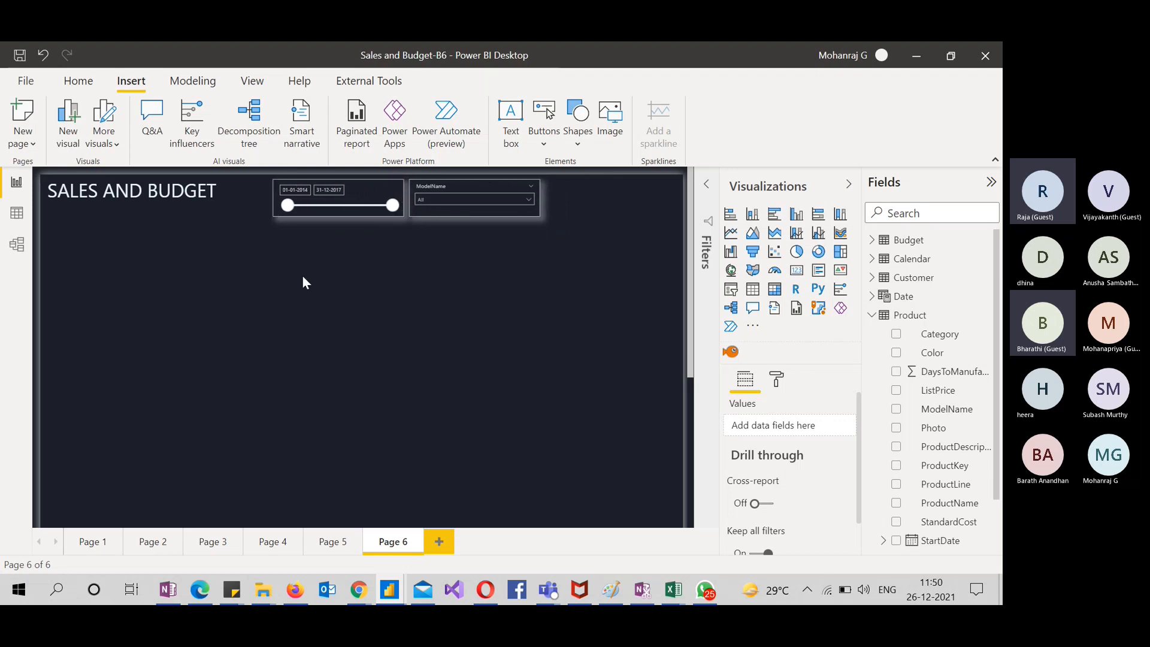
Paste another copy of the date slicer and place it to the right of the ModelName slicer
{"action": "left_click", "coordinate": [435, 184]}
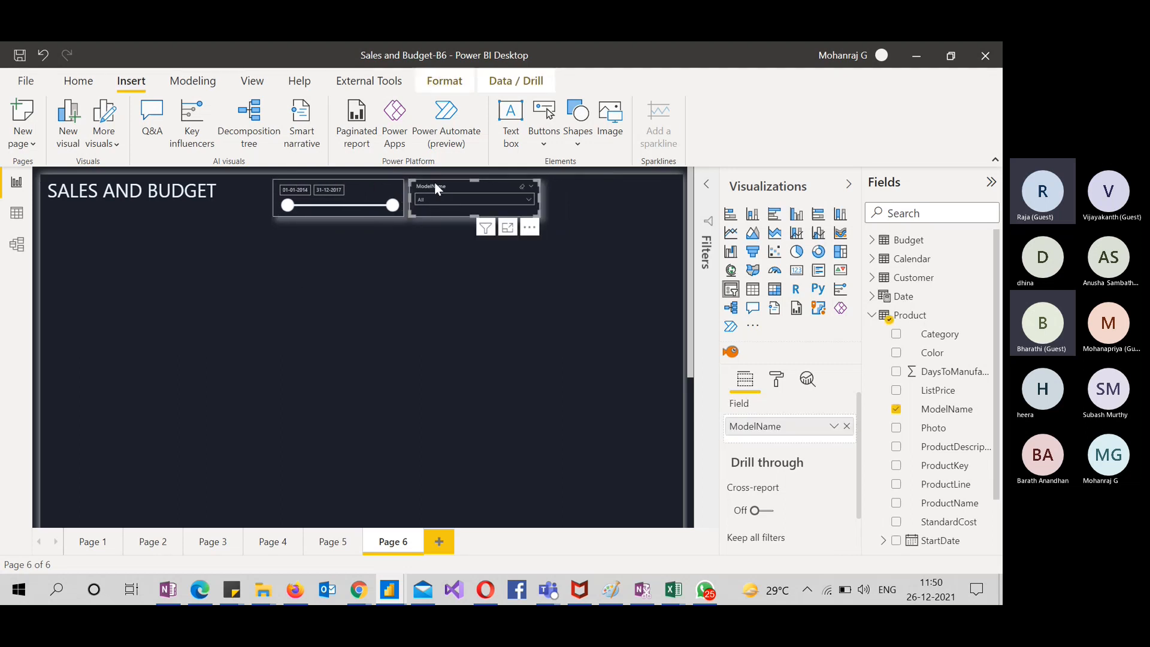
{"action": "key", "text": "ctrl+v"}
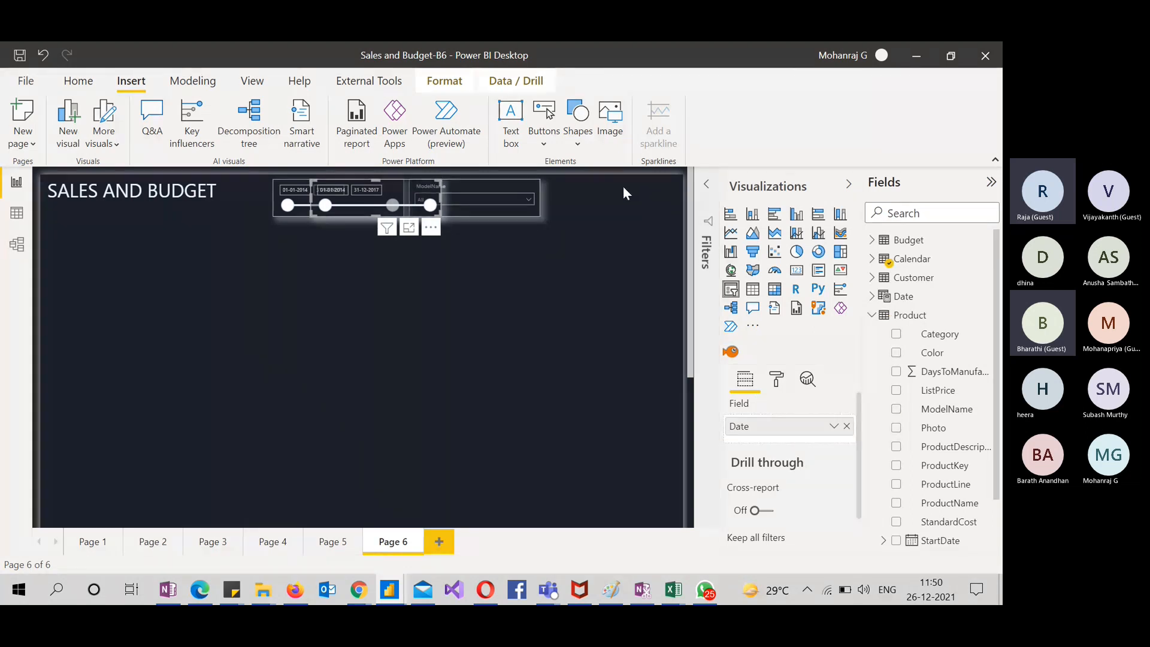
{"action": "left_click_drag", "start_coordinate": [435, 238], "coordinate": [671, 230]}
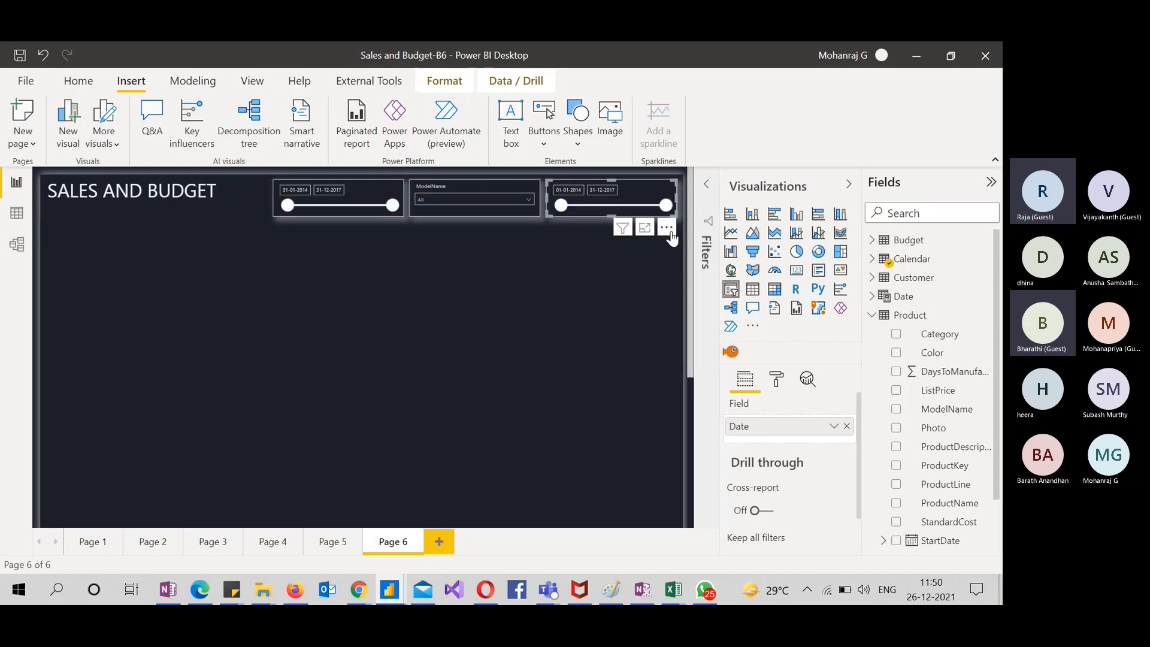
Replace Date with the Territories table's Region in the third slicer and switch it to a dropdown
{"action": "left_click", "coordinate": [847, 427]}
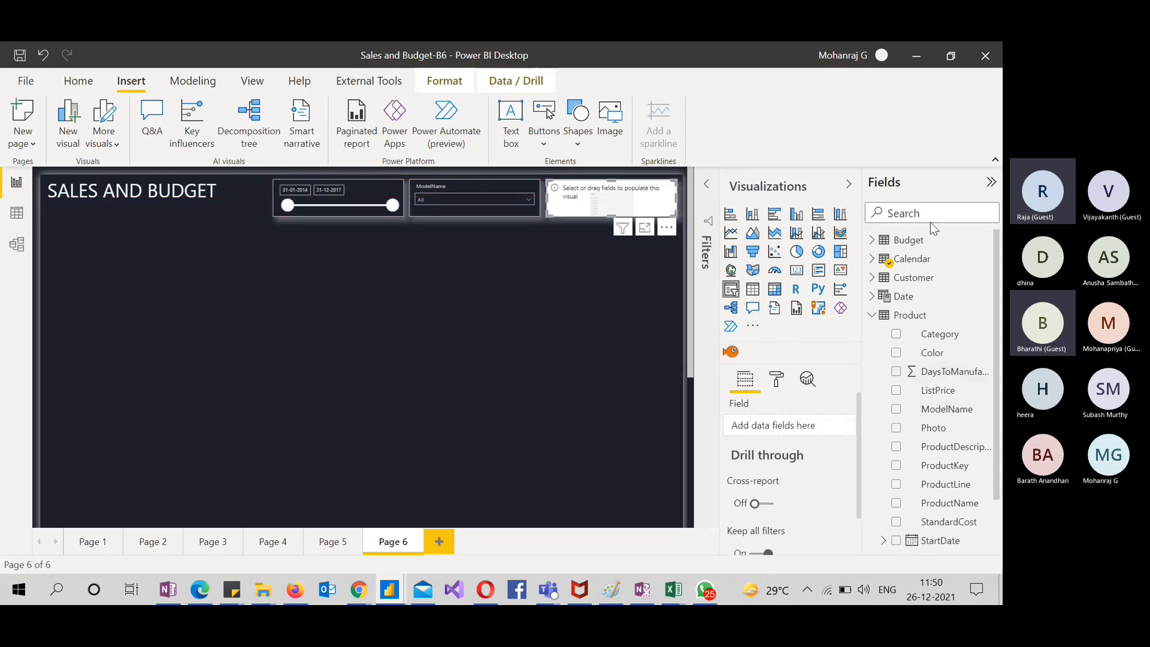
{"action": "type", "text": "REGIO"}
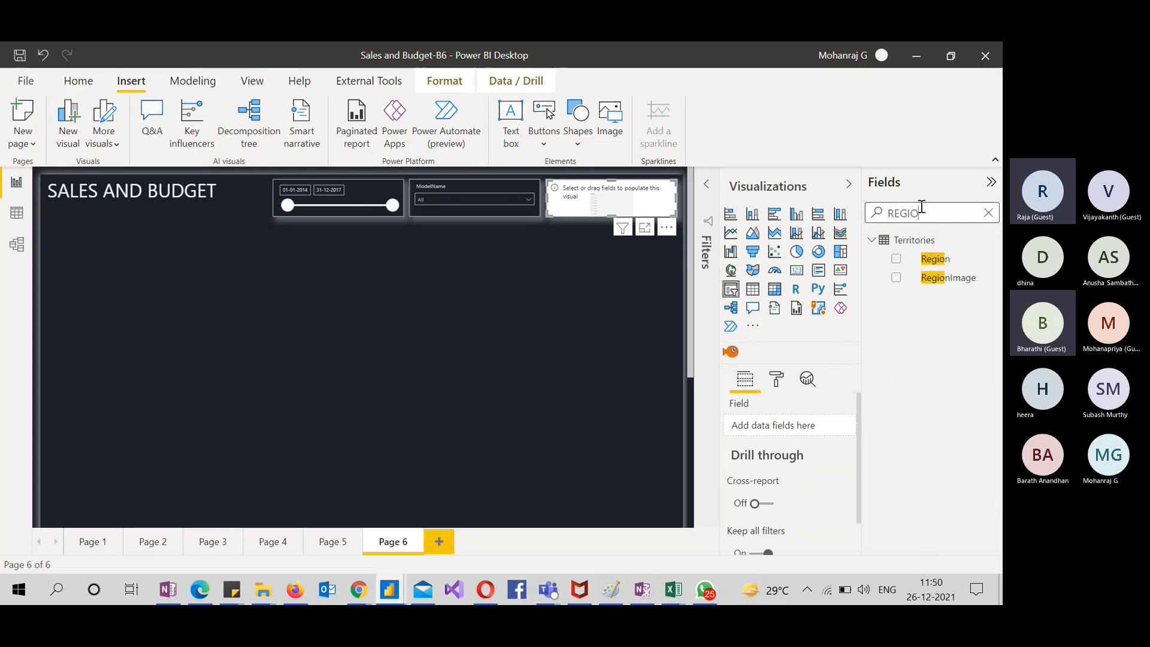
{"action": "left_click", "coordinate": [896, 259]}
{"action": "left_click", "coordinate": [611, 283]}
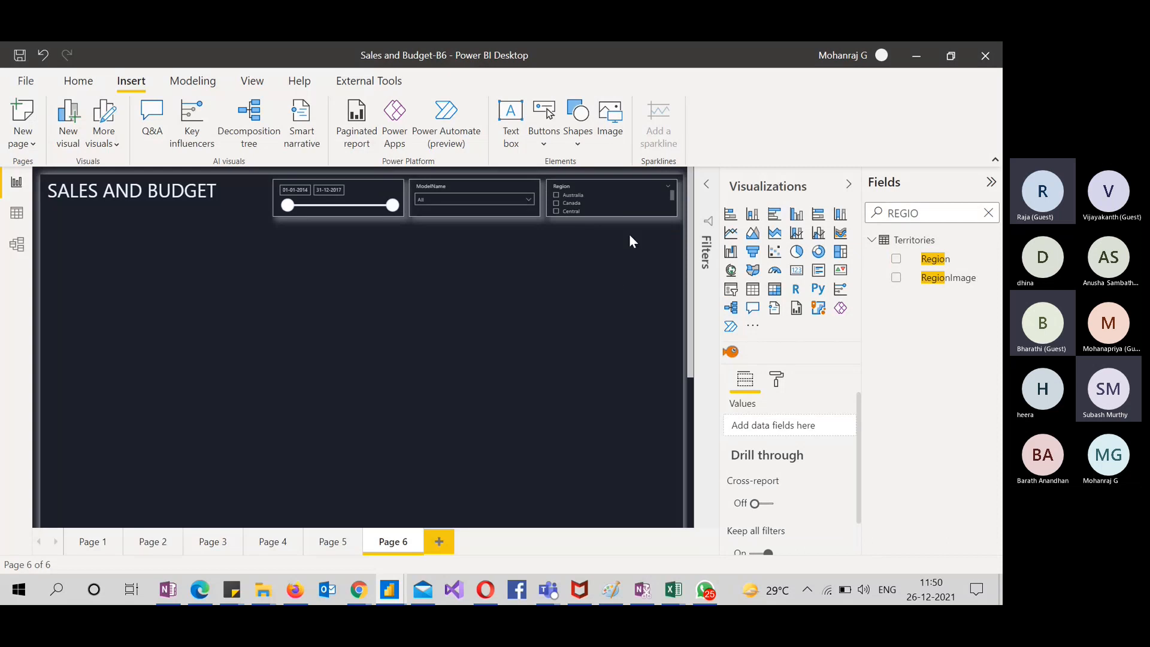
{"action": "left_click", "coordinate": [668, 189]}
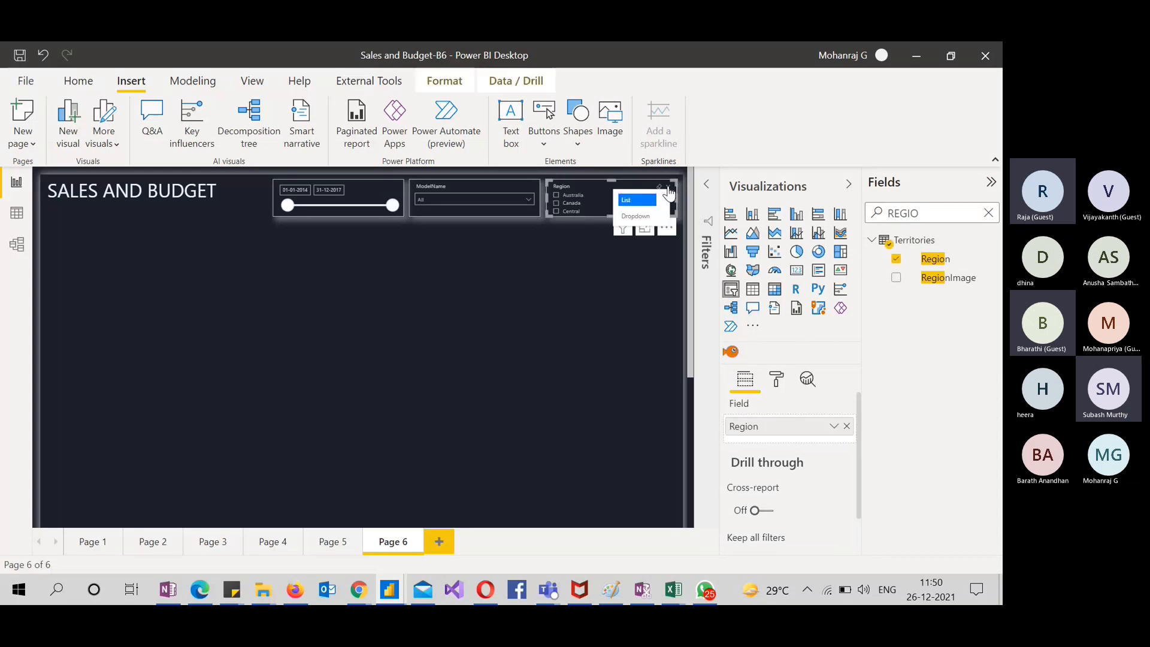
{"action": "left_click", "coordinate": [639, 224]}
{"action": "left_click", "coordinate": [452, 267]}
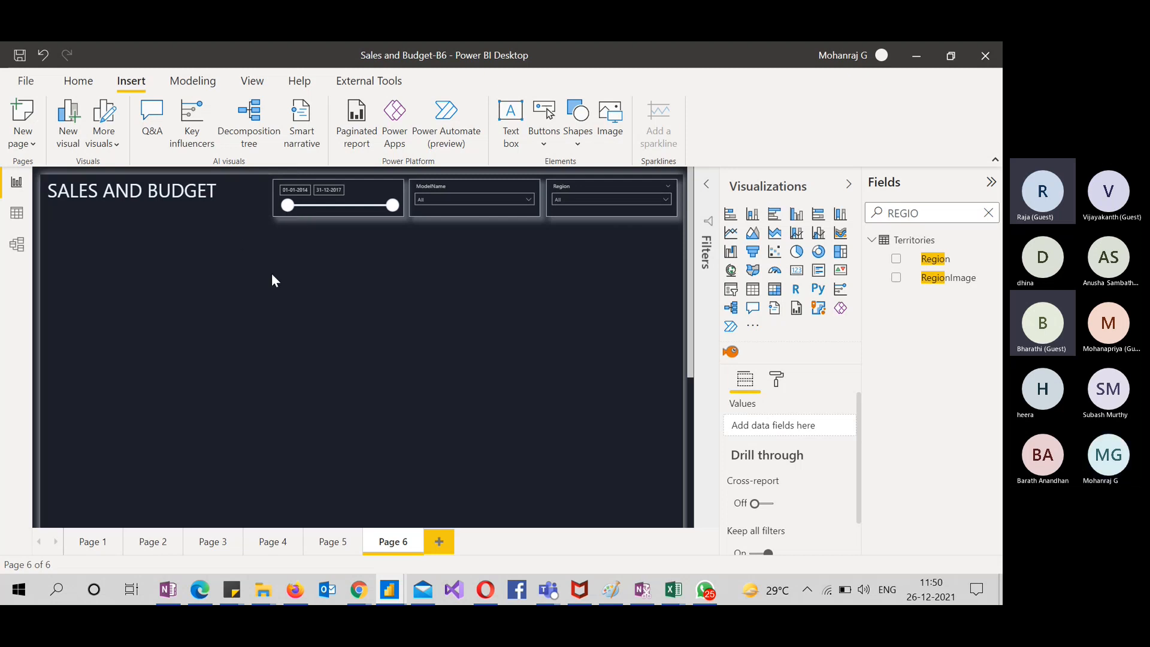
Clear the REGIO field search to list all tables again
{"action": "double_click", "coordinate": [927, 219]}
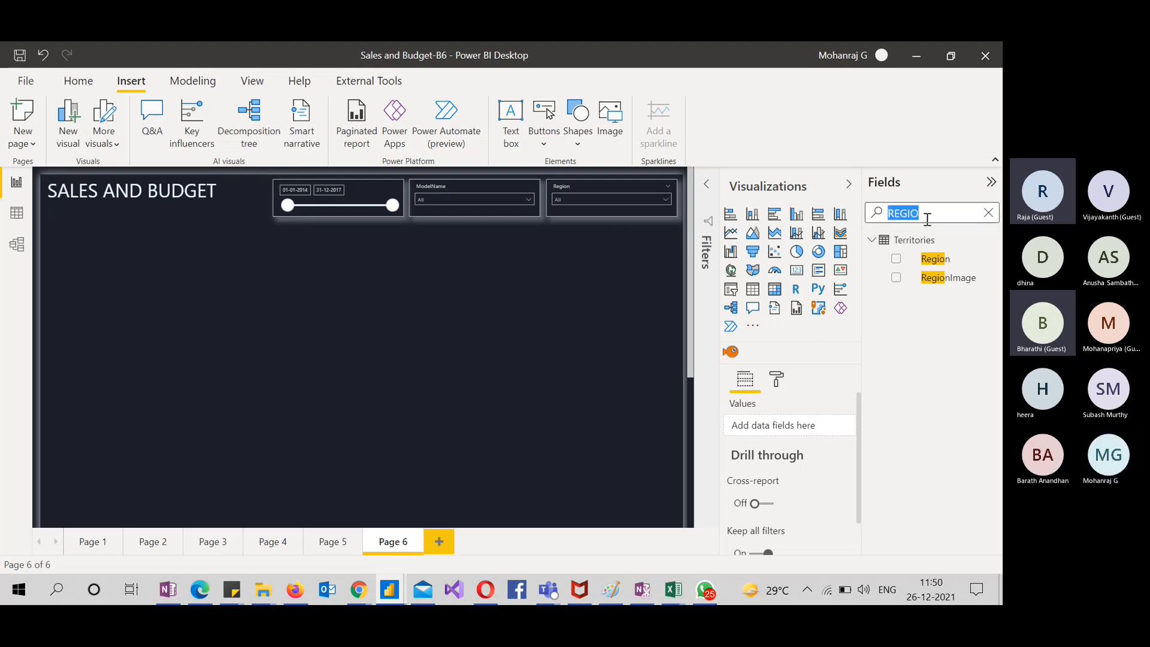
{"action": "type", "text": "S"}
{"action": "key", "text": "BackSpace"}
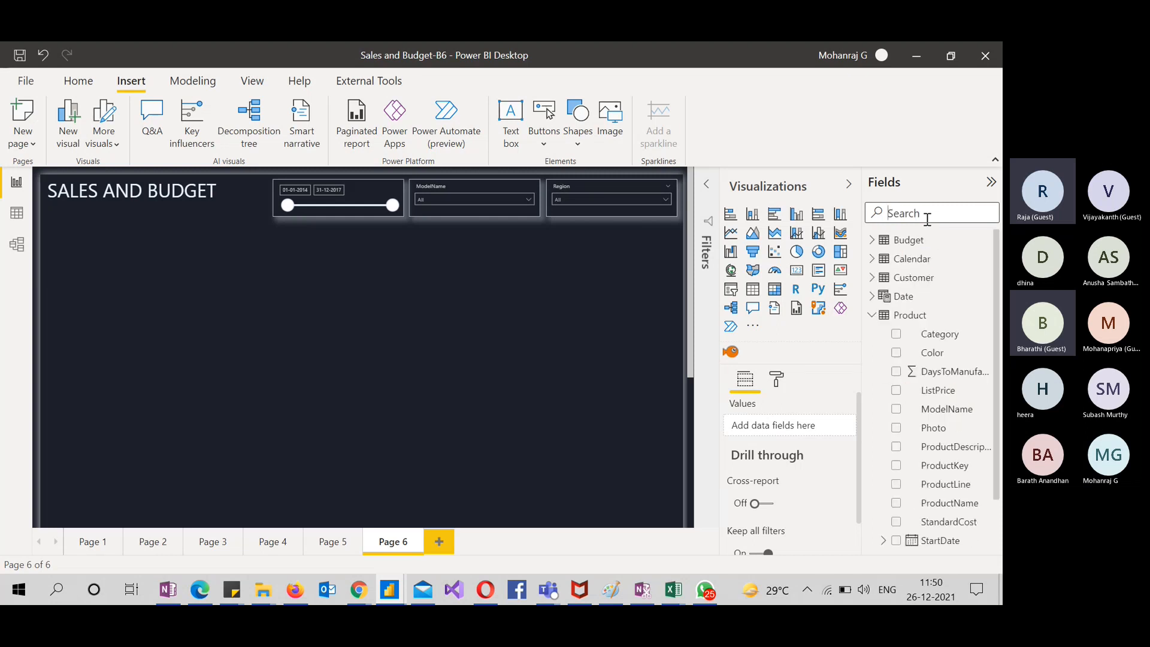
Add the Calendar table's Year field as a filter on all pages
{"action": "left_click", "coordinate": [704, 190]}
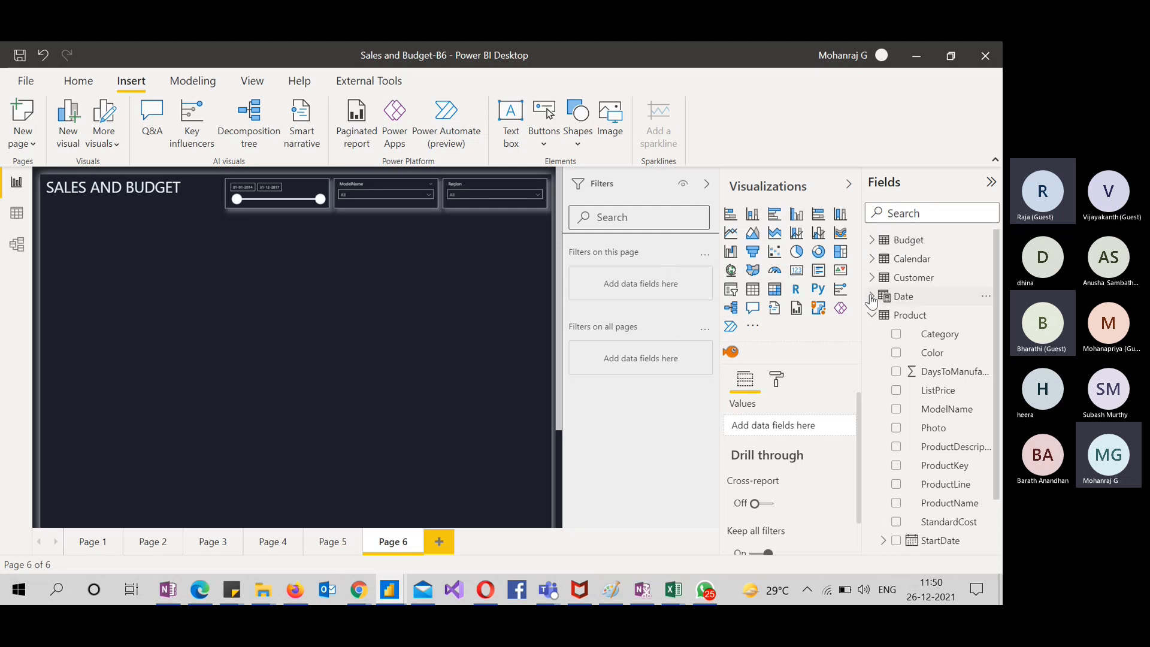
{"action": "left_click", "coordinate": [872, 258]}
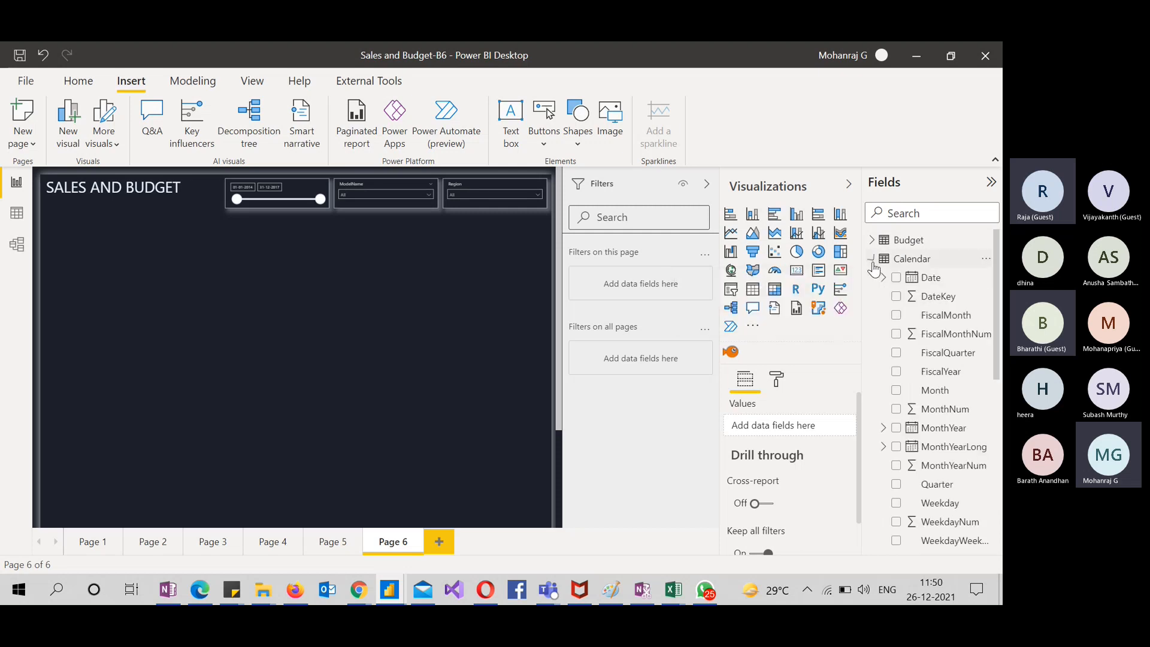
{"action": "left_click", "coordinate": [935, 283]}
{"action": "scroll", "coordinate": [933, 500], "scroll_direction": "down", "scroll_amount": 3}
{"action": "scroll", "coordinate": [935, 501], "scroll_direction": "up", "scroll_amount": 2}
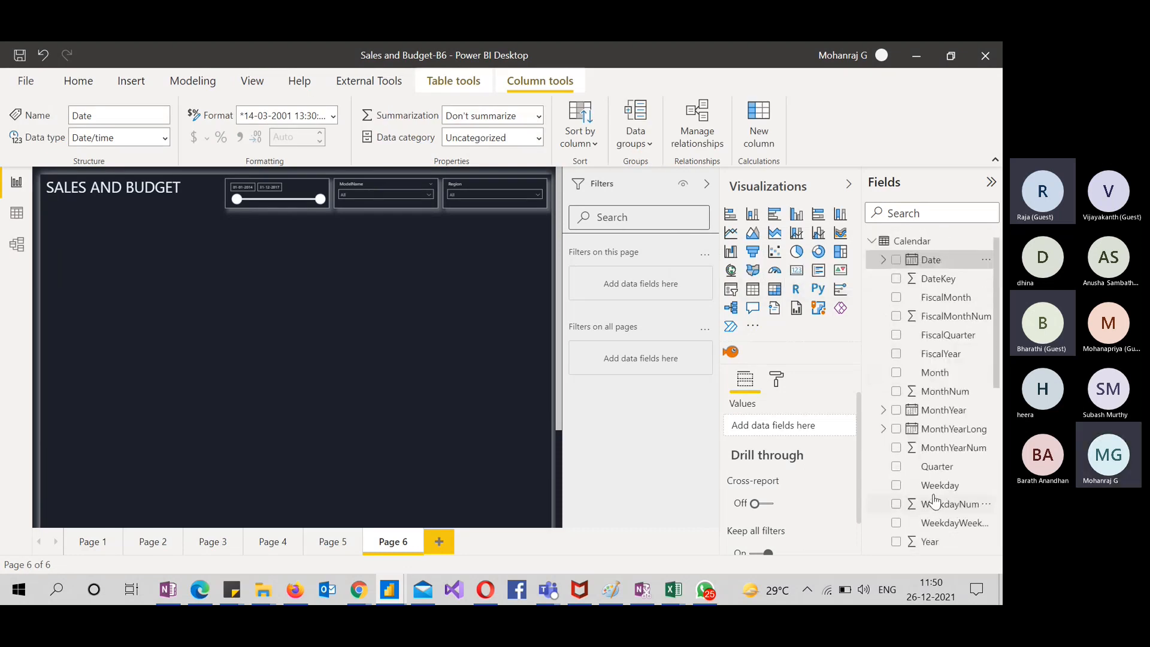
{"action": "scroll", "coordinate": [934, 501], "scroll_direction": "down", "scroll_amount": 2}
{"action": "left_click_drag", "start_coordinate": [929, 492], "coordinate": [653, 353]}
{"action": "scroll", "coordinate": [675, 338], "scroll_direction": "down", "scroll_amount": 2}
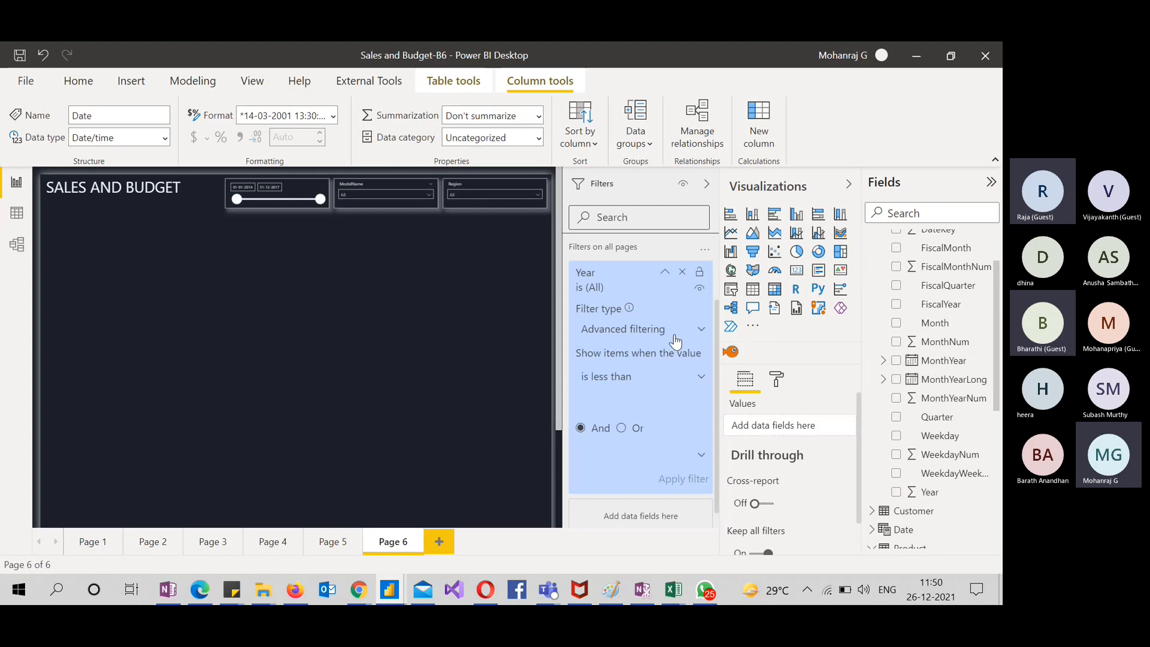
Switch the Year filter to basic filtering, select only 2016, and collapse the filter card and pane
{"action": "left_click", "coordinate": [675, 338]}
{"action": "left_click", "coordinate": [618, 371]}
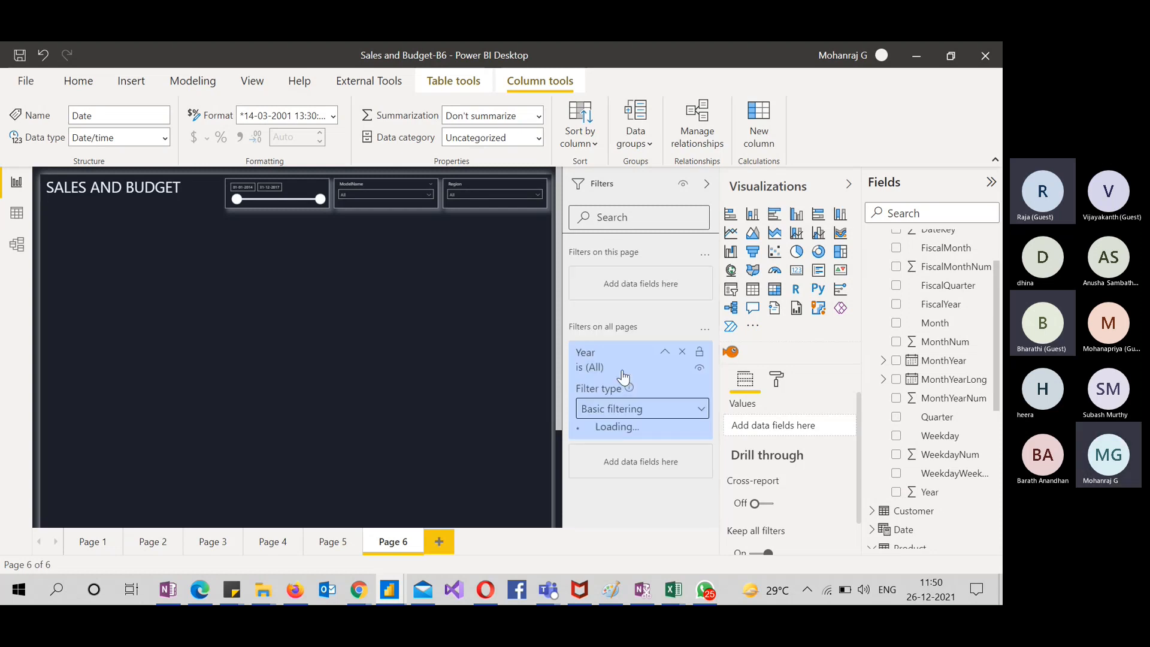
{"action": "left_click", "coordinate": [590, 507]}
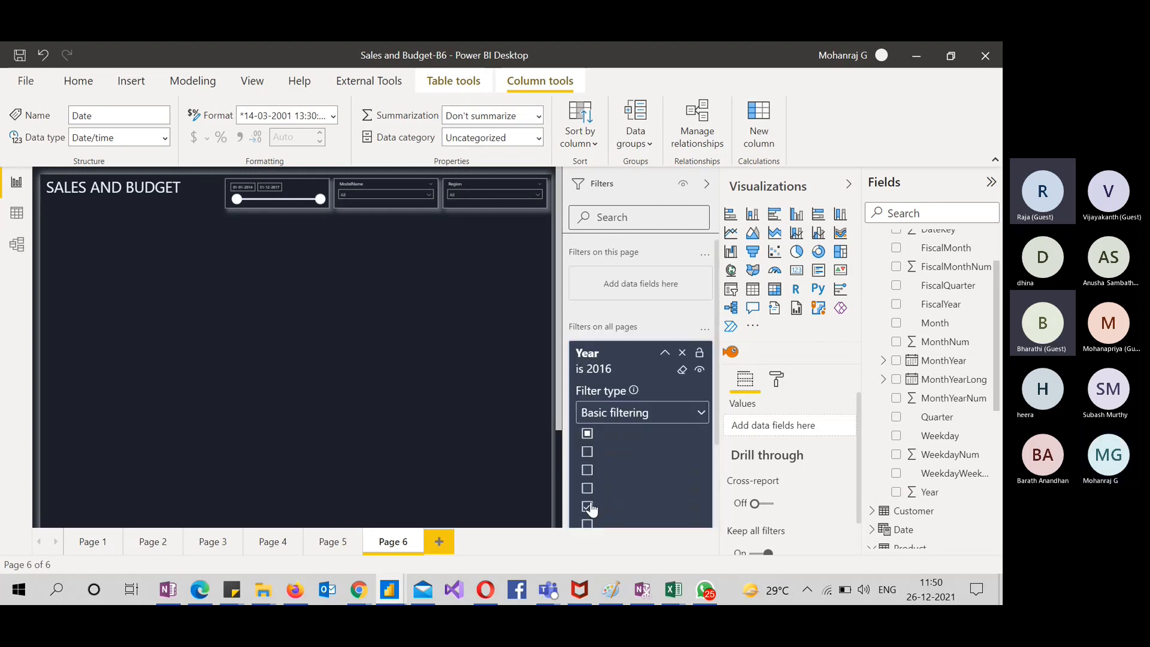
{"action": "left_click", "coordinate": [665, 356]}
{"action": "left_click", "coordinate": [707, 185]}
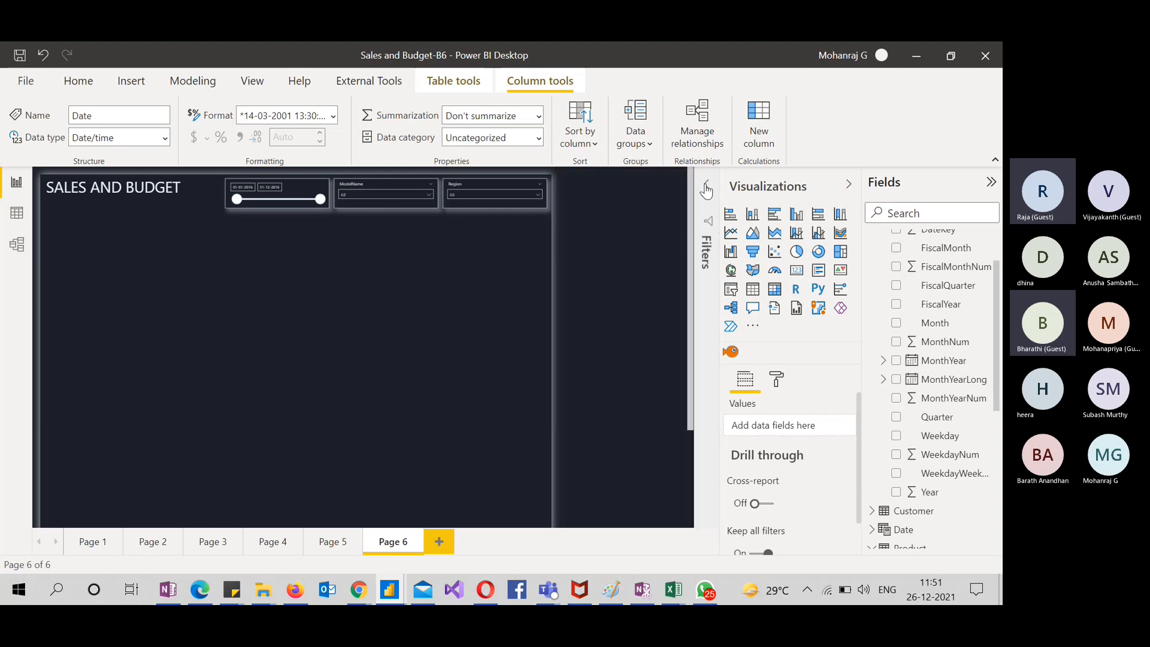
{"action": "left_click", "coordinate": [336, 253]}
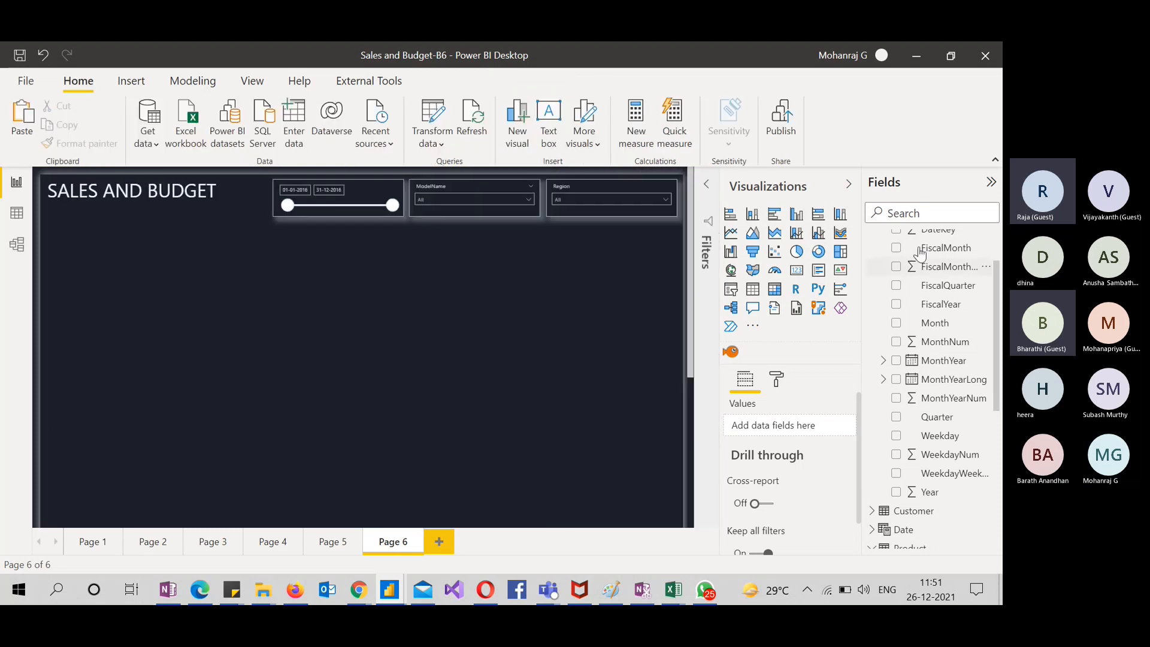
Find the Overall Sales measure, show it as a card, shrink it and place it just below the Region slicer
{"action": "left_click", "coordinate": [914, 207]}
{"action": "type", "text": "OVER"}
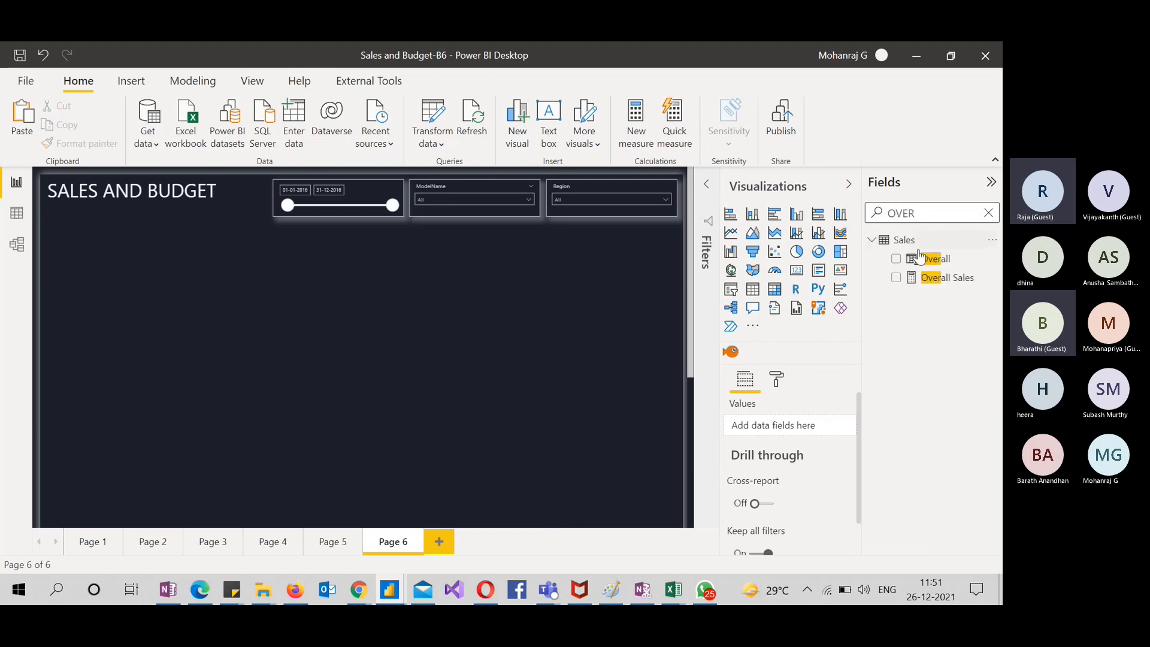
{"action": "left_click_drag", "start_coordinate": [940, 279], "coordinate": [617, 256]}
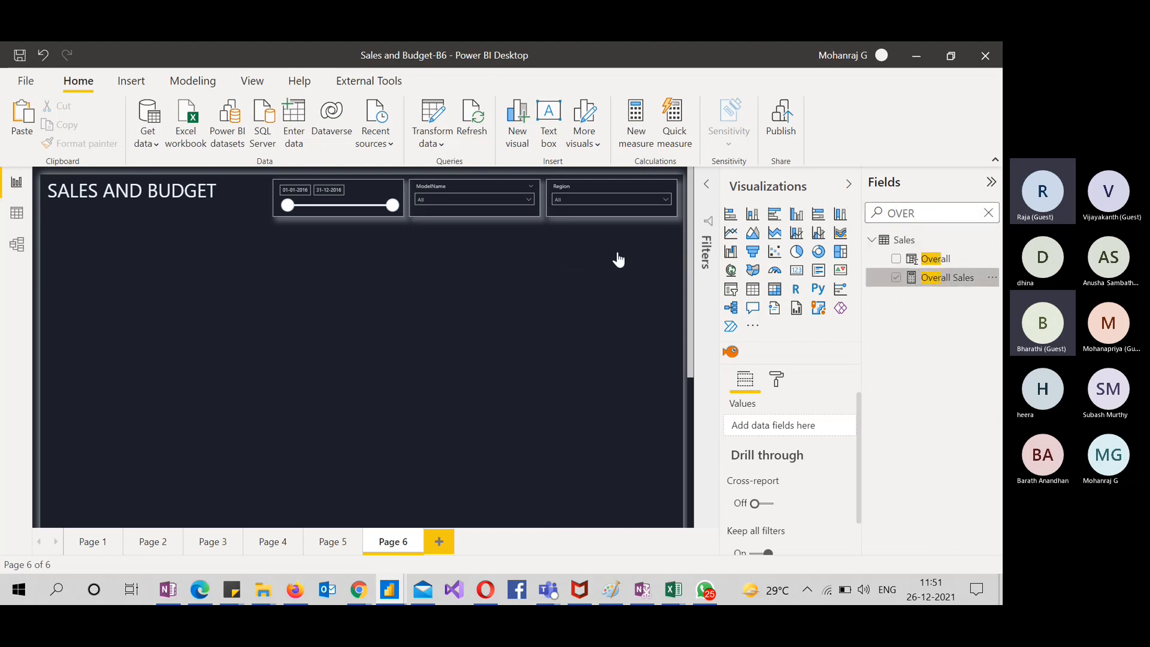
{"action": "left_click", "coordinate": [796, 271]}
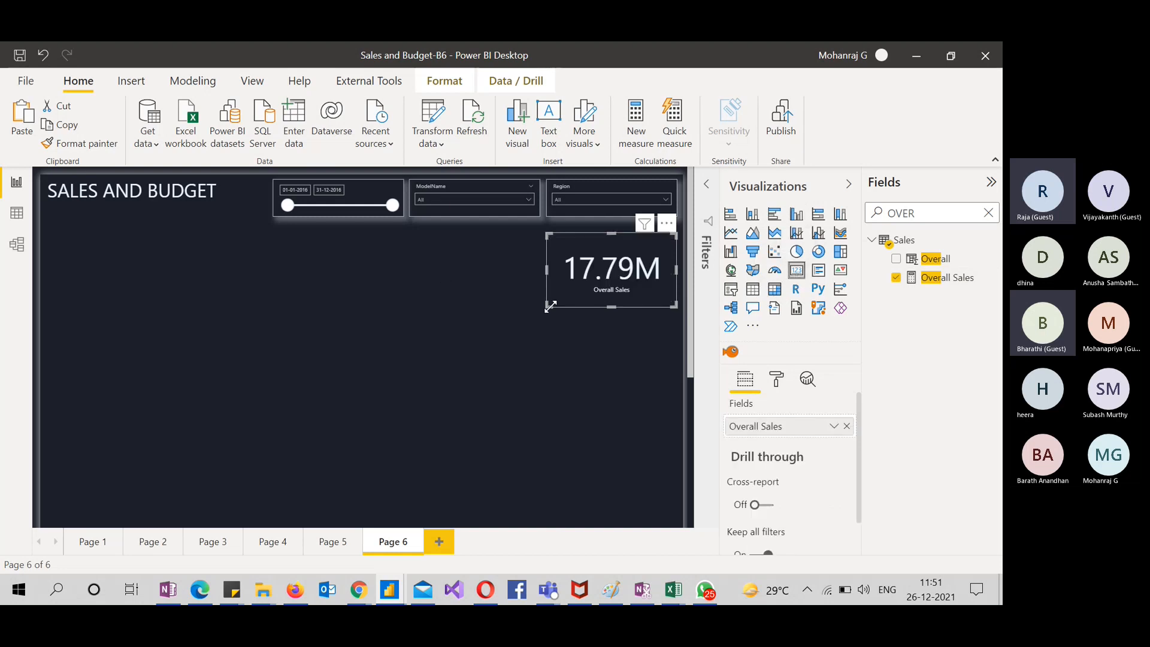
{"action": "left_click_drag", "start_coordinate": [550, 306], "coordinate": [576, 273]}
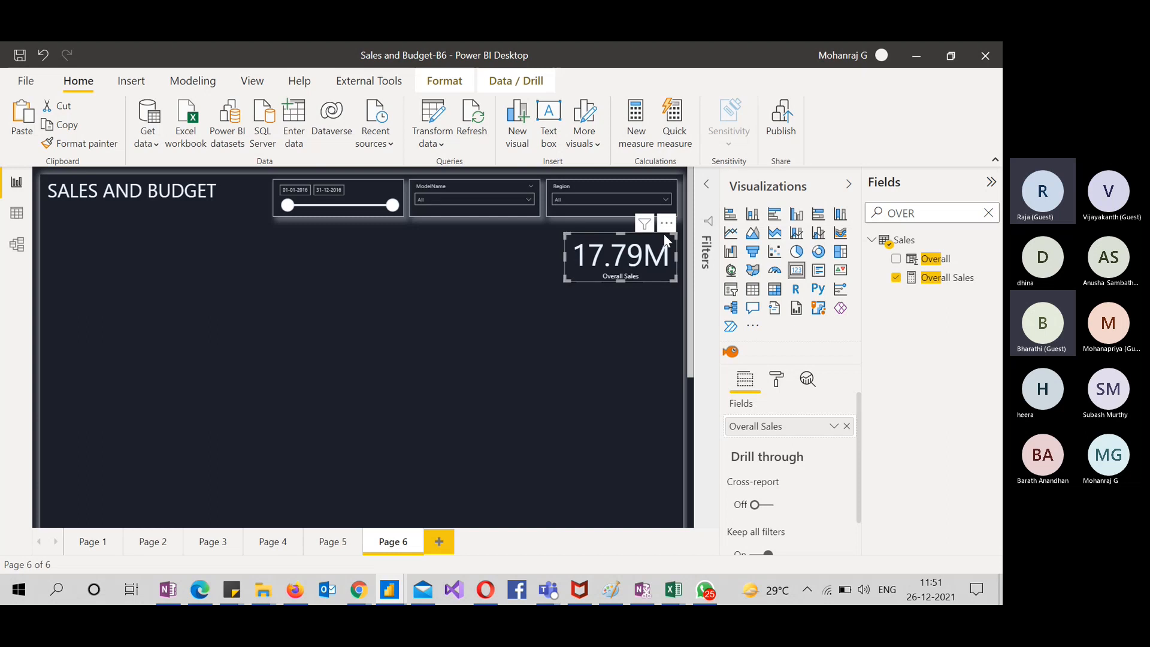
{"action": "left_click_drag", "start_coordinate": [659, 242], "coordinate": [655, 236]}
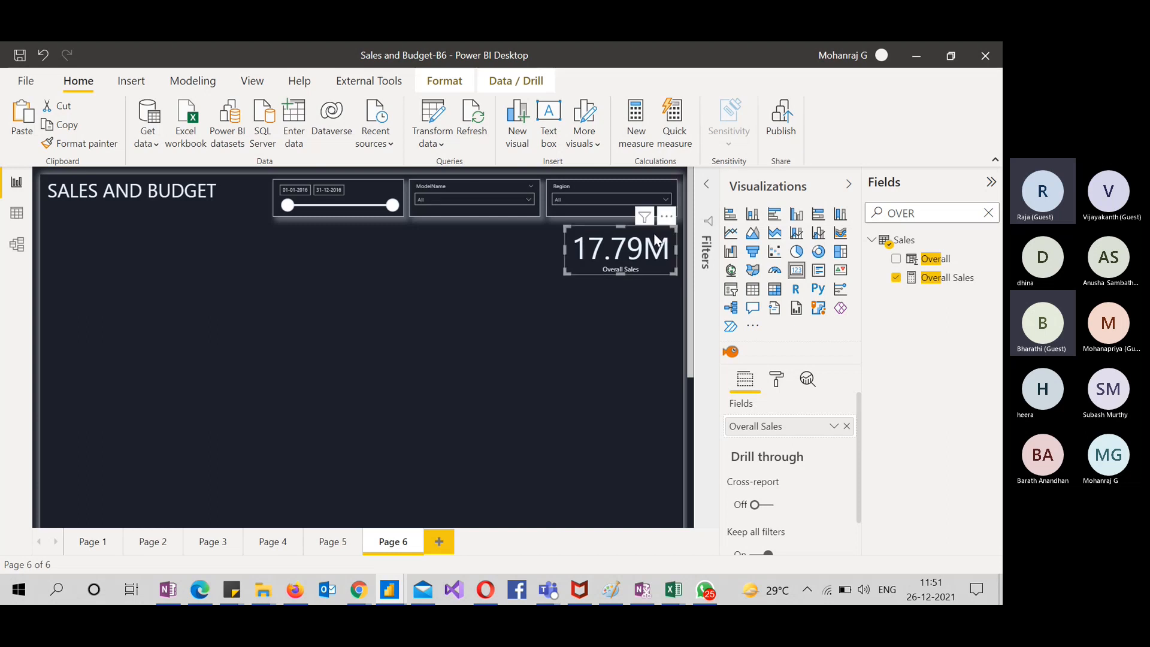
Copy the date slicer's formatting onto the Overall Sales card and nudge the card slightly up
{"action": "left_click", "coordinate": [372, 186]}
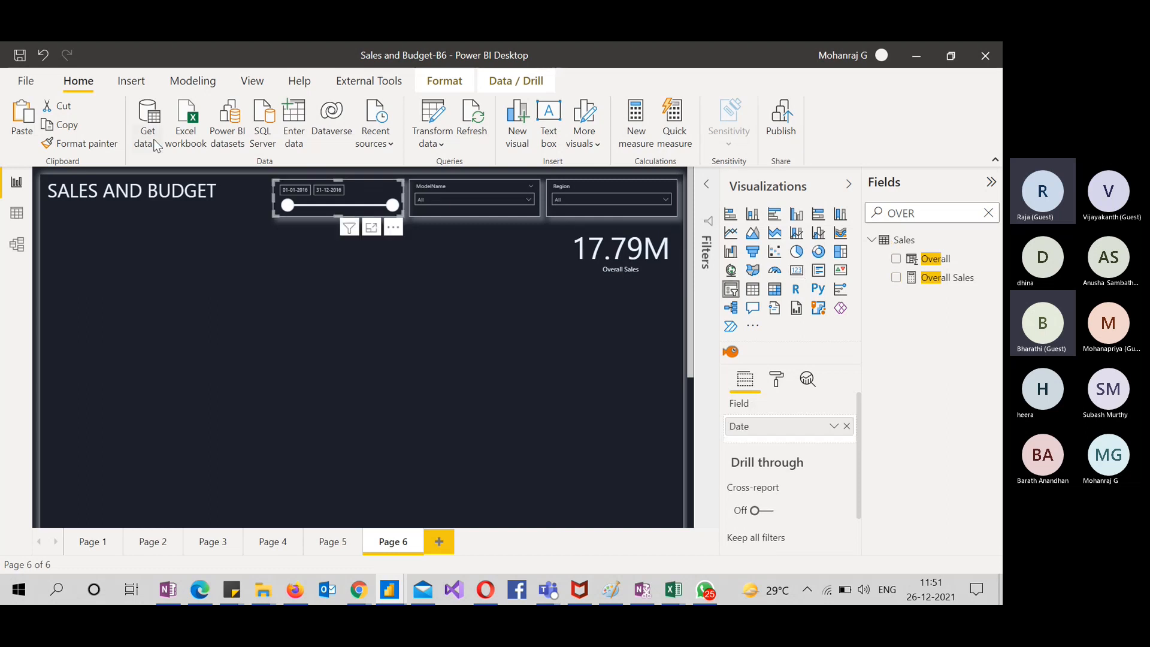
{"action": "left_click", "coordinate": [109, 147]}
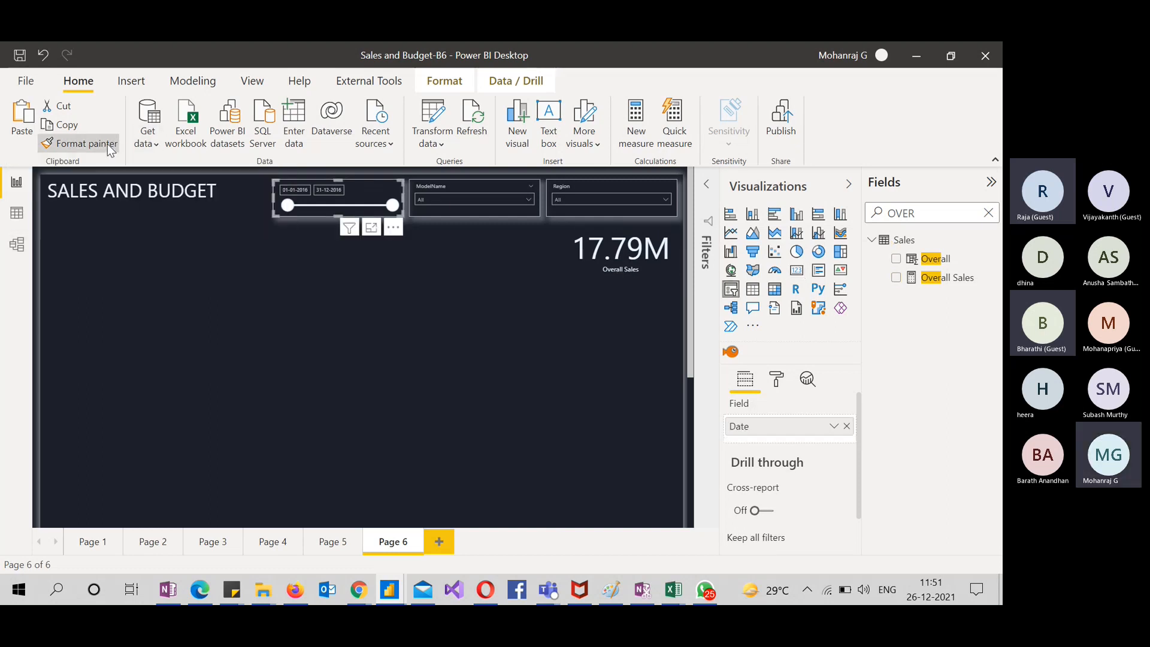
{"action": "left_click", "coordinate": [636, 234]}
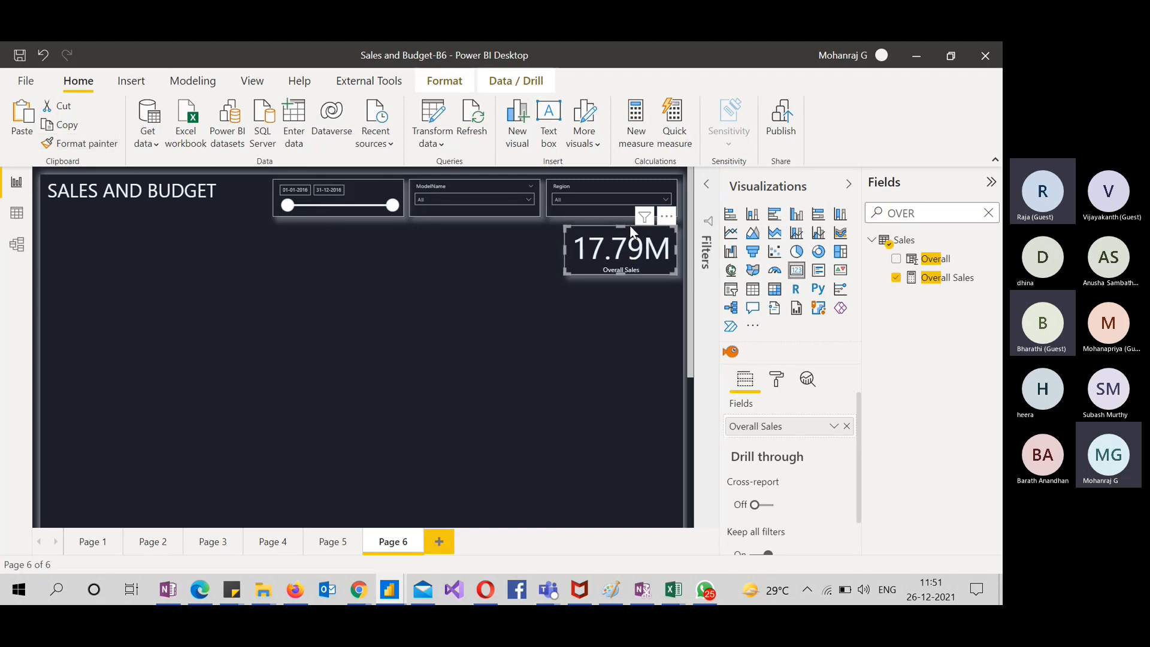
{"action": "key", "text": "Up"}
{"action": "key", "text": "Up"}
{"action": "key", "text": "Up"}
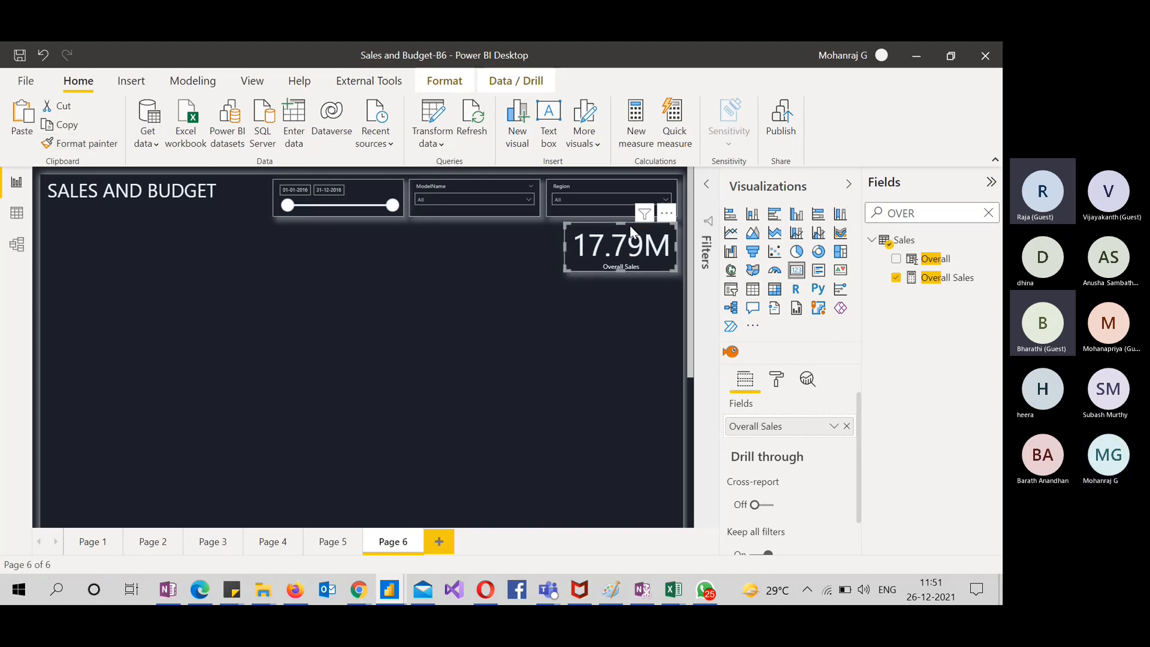
{"action": "key", "text": "Up"}
Duplicate the Overall Sales card and place the copy directly below the original
{"action": "key", "text": "ctrl+c"}
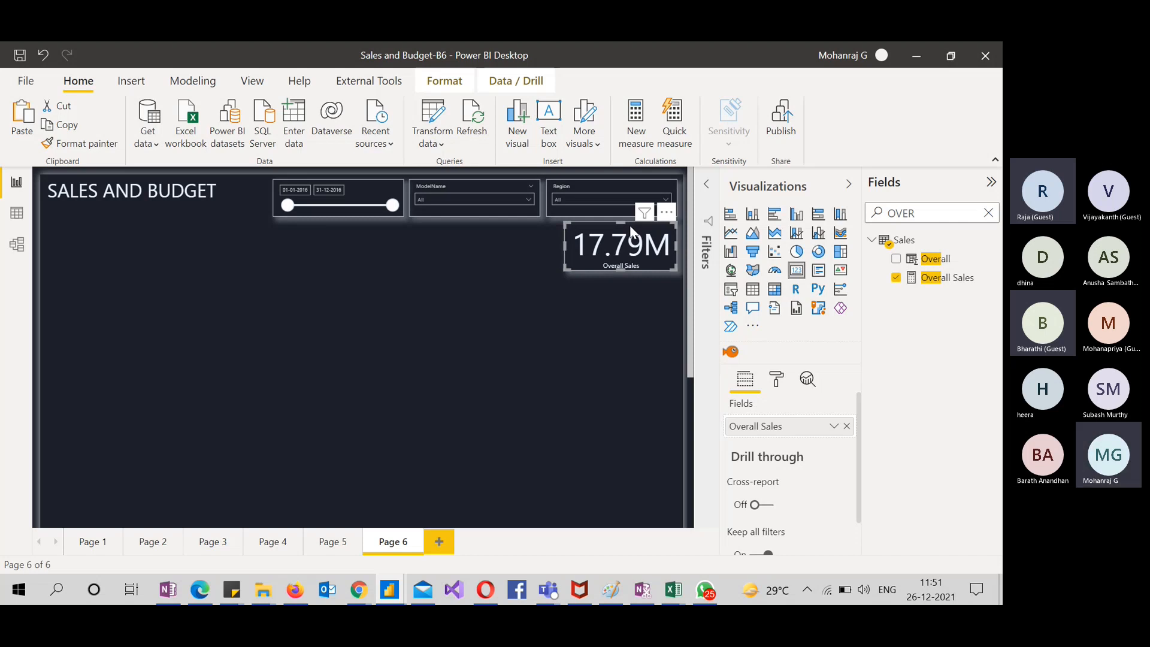
{"action": "key", "text": "ctrl+v"}
{"action": "mouse_move", "coordinate": [624, 270]}
{"action": "left_mouse_down"}
{"action": "mouse_move", "coordinate": [627, 300]}
{"action": "mouse_move", "coordinate": [636, 285]}
{"action": "left_mouse_up"}
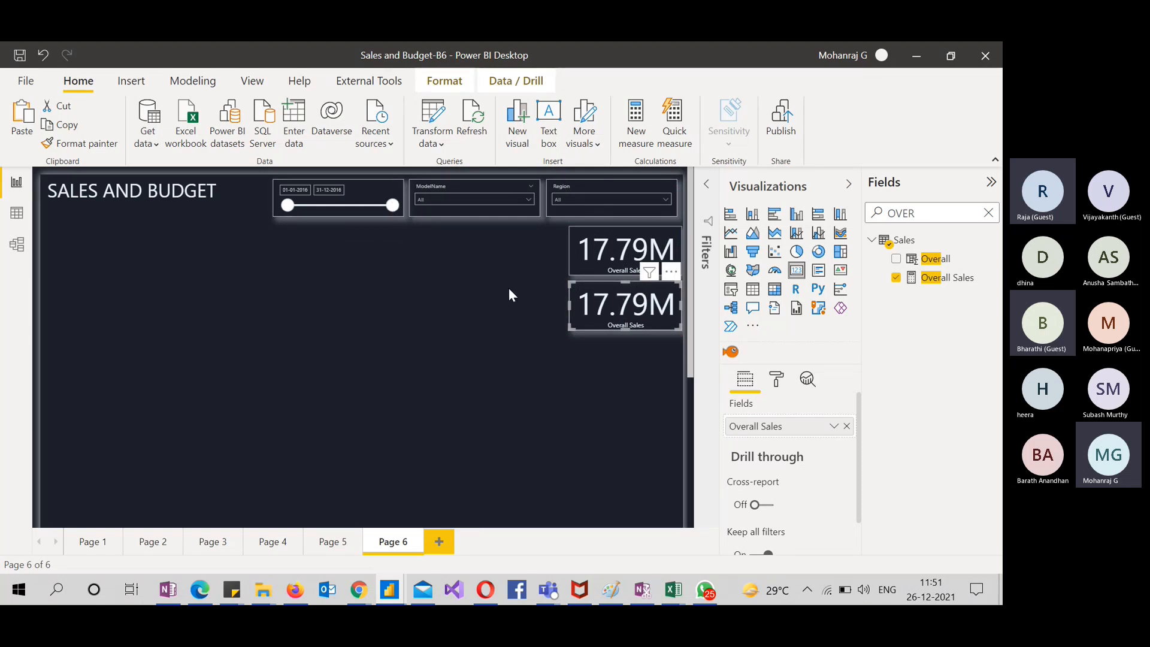
Replace Overall Sales with the Budget table's Budget Value measure in the lower card and clear the field search
{"action": "left_click", "coordinate": [988, 213]}
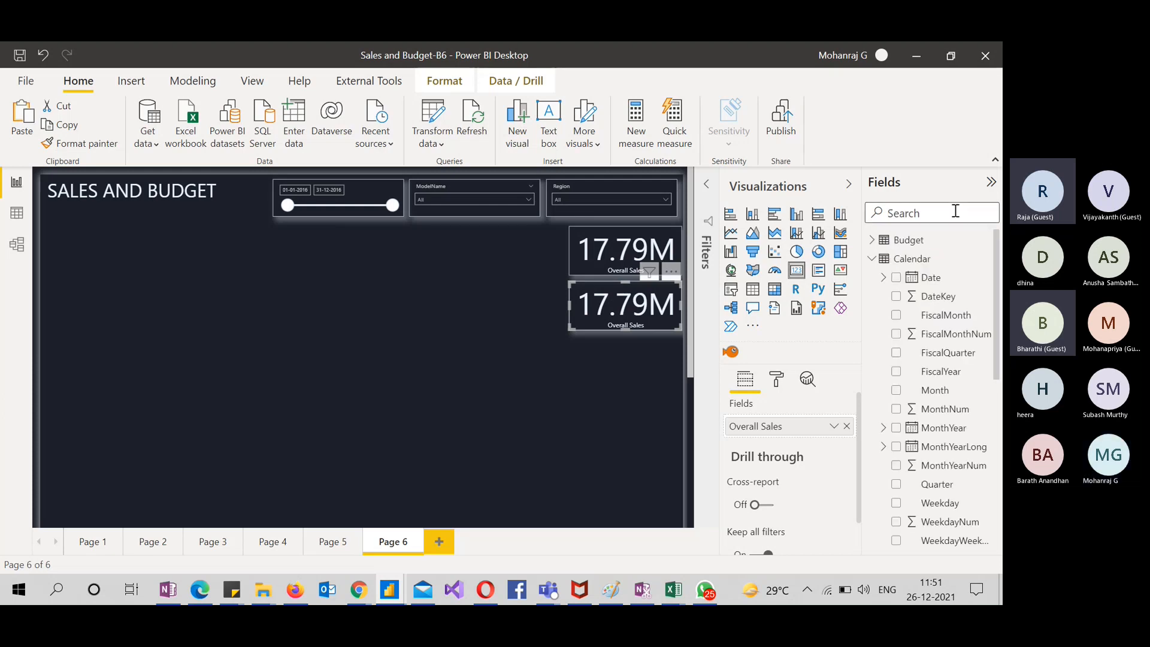
{"action": "type", "text": "BUDG"}
{"action": "left_click", "coordinate": [897, 259]}
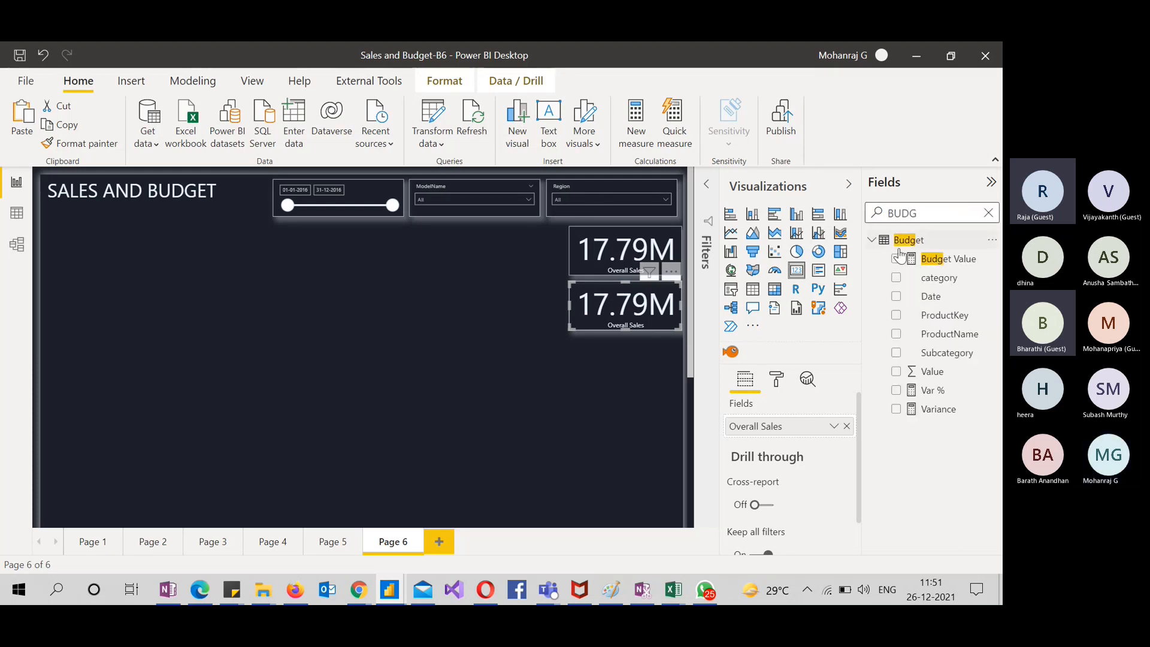
{"action": "left_click", "coordinate": [846, 426]}
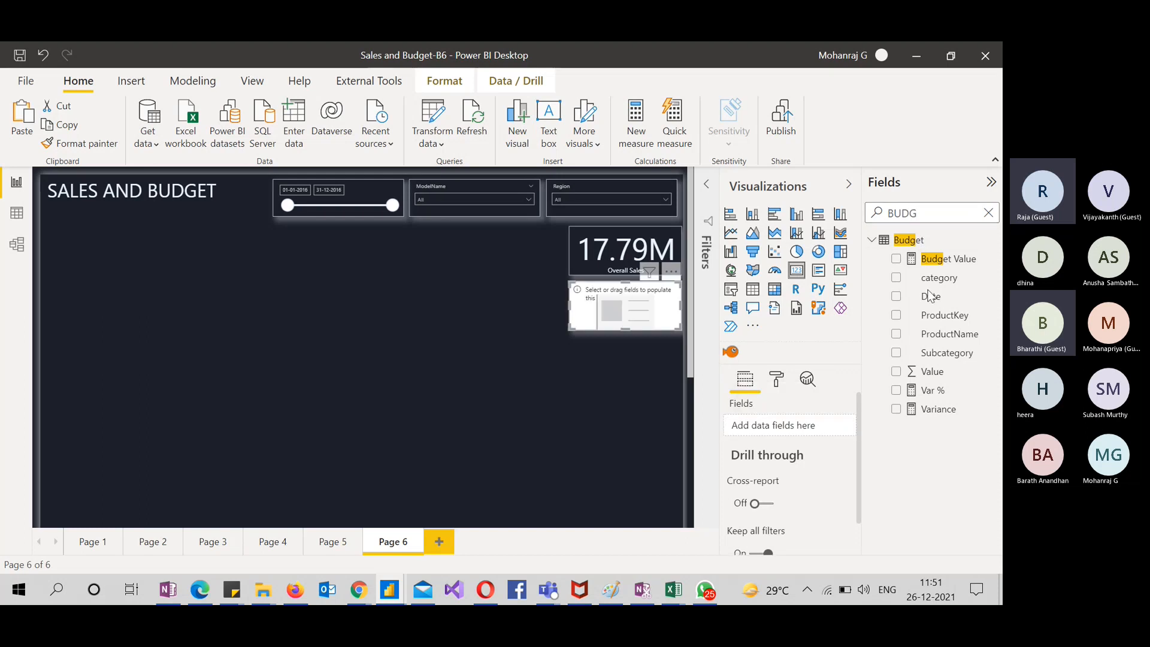
{"action": "left_click", "coordinate": [896, 259]}
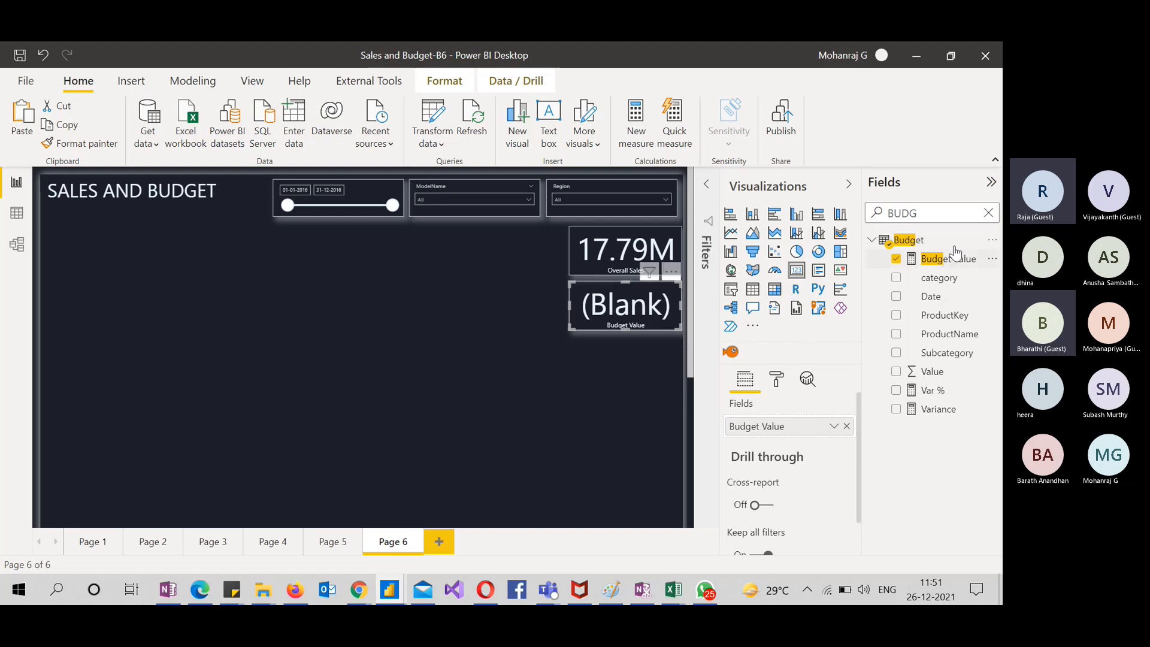
{"action": "left_click", "coordinate": [986, 214]}
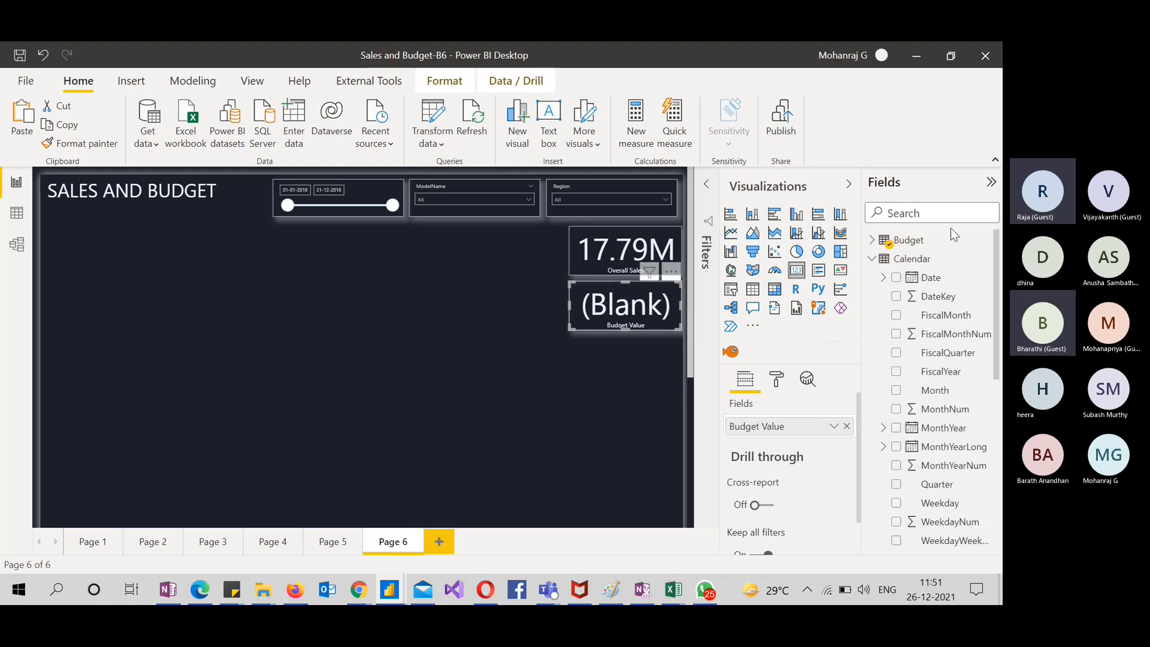
Examine the Budget table's Date column, the Budget Value measure's formula and the table's data rows
{"action": "left_click", "coordinate": [922, 241]}
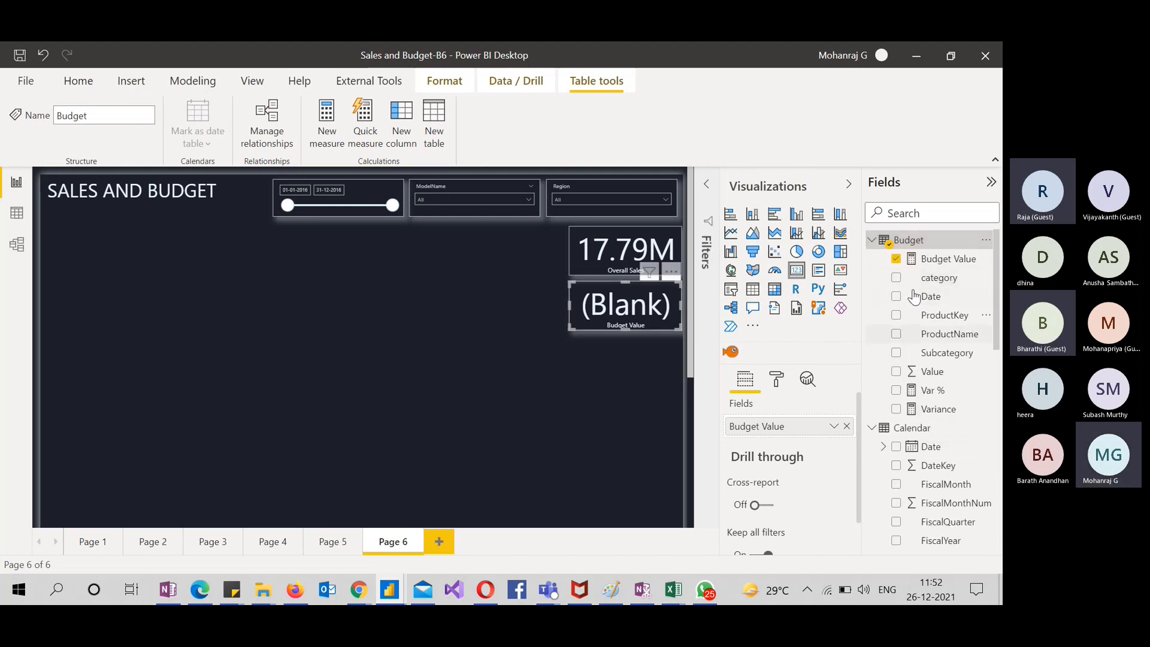
{"action": "left_click", "coordinate": [945, 313]}
{"action": "left_click", "coordinate": [946, 297]}
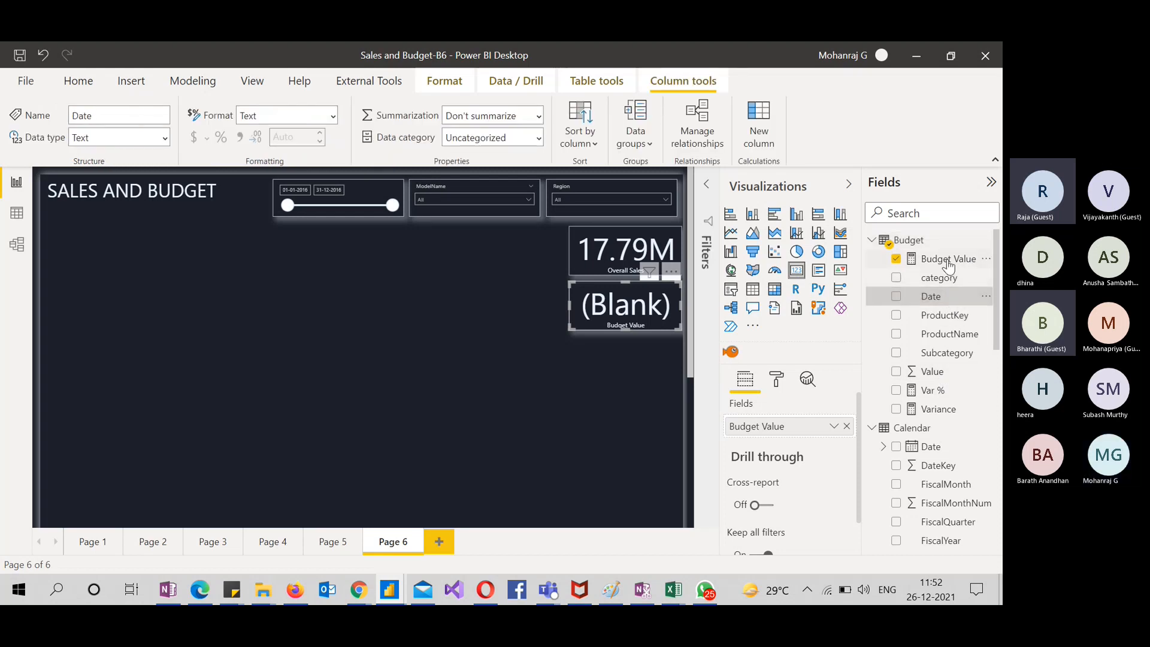
{"action": "left_click", "coordinate": [948, 264]}
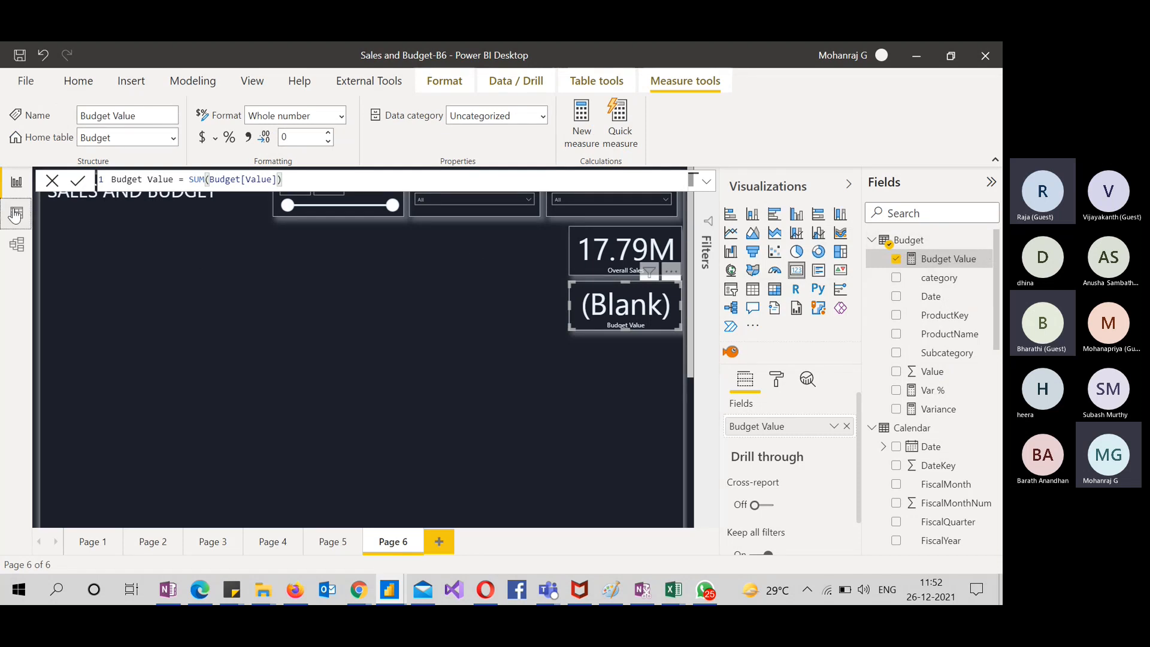
{"action": "left_click", "coordinate": [16, 215]}
{"action": "left_click", "coordinate": [907, 240]}
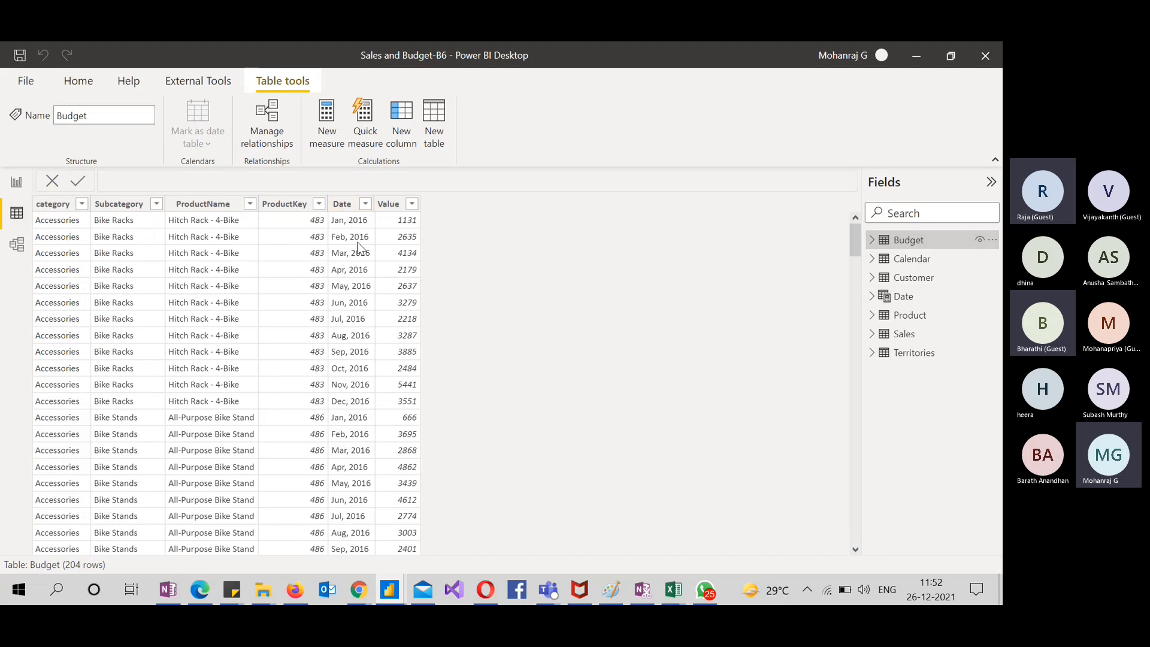
{"action": "scroll", "coordinate": [360, 388], "scroll_direction": "down", "scroll_amount": 5}
{"action": "scroll", "coordinate": [357, 389], "scroll_direction": "up", "scroll_amount": 5}
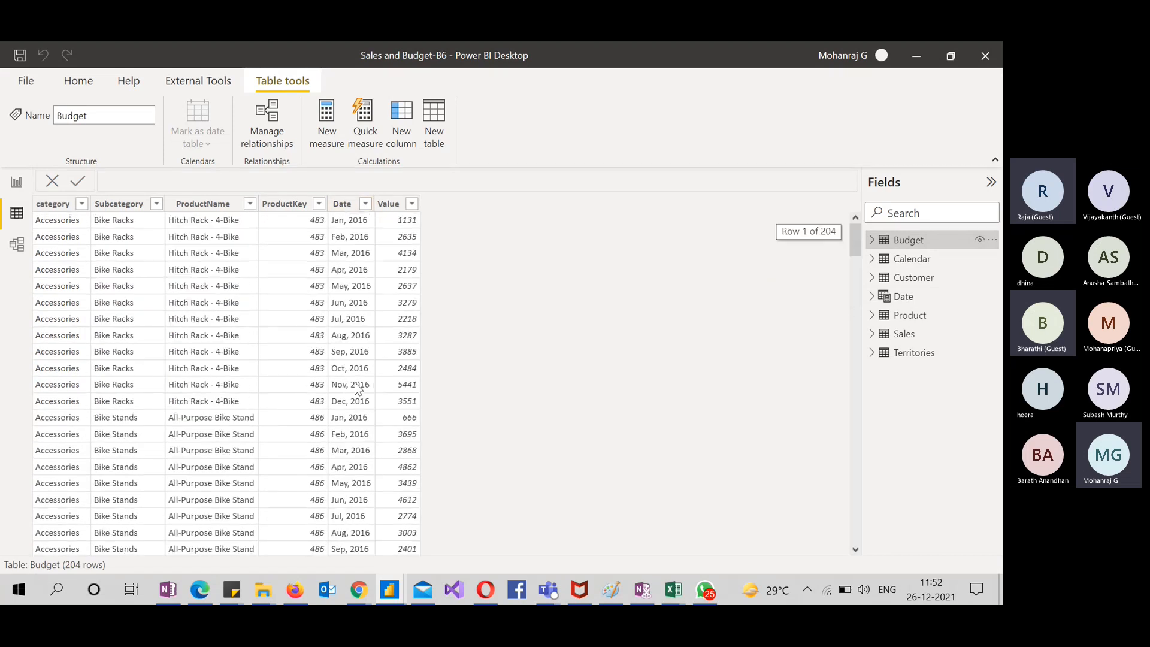
{"action": "left_click", "coordinate": [16, 182]}
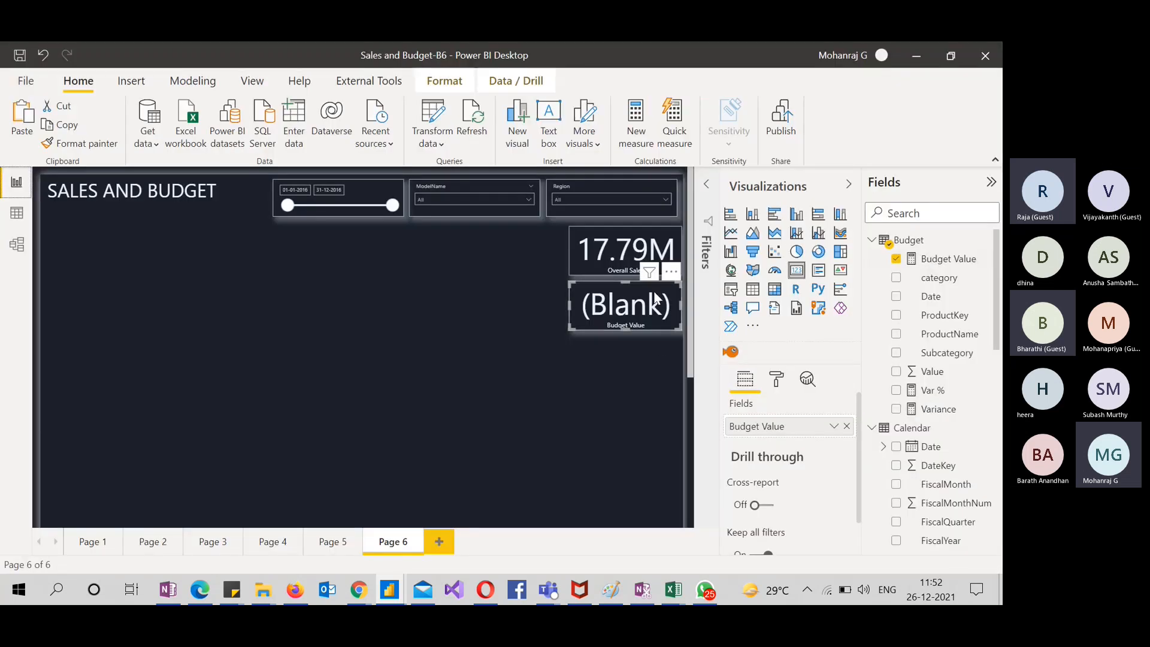
{"action": "left_click", "coordinate": [584, 364]}
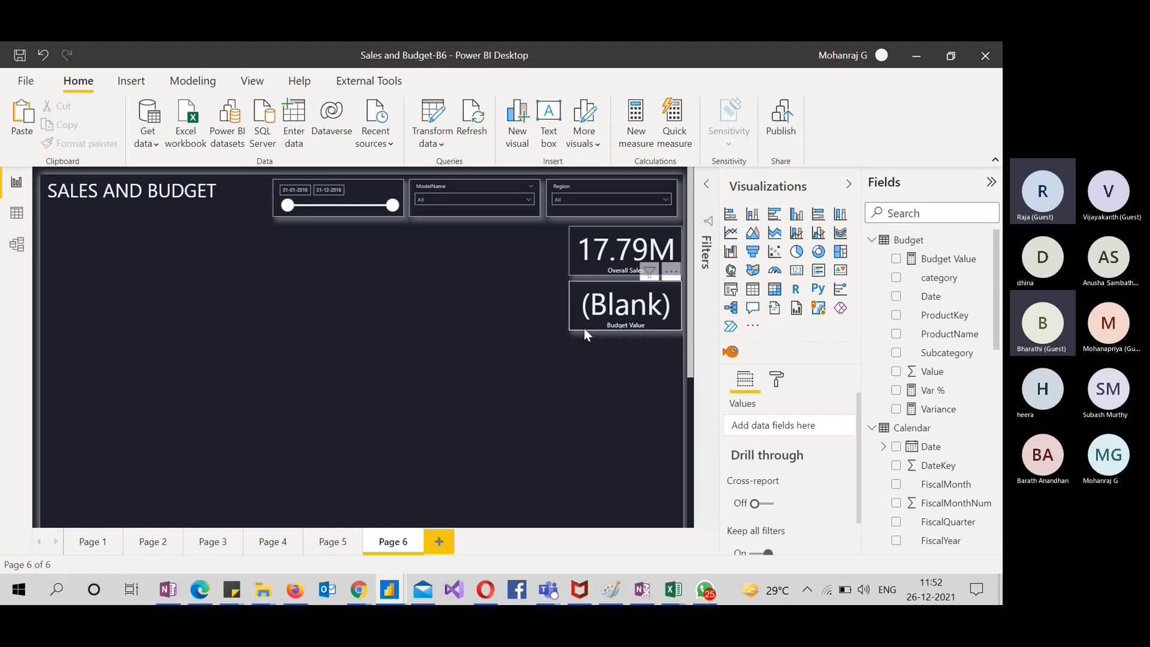
{"action": "left_click", "coordinate": [16, 215]}
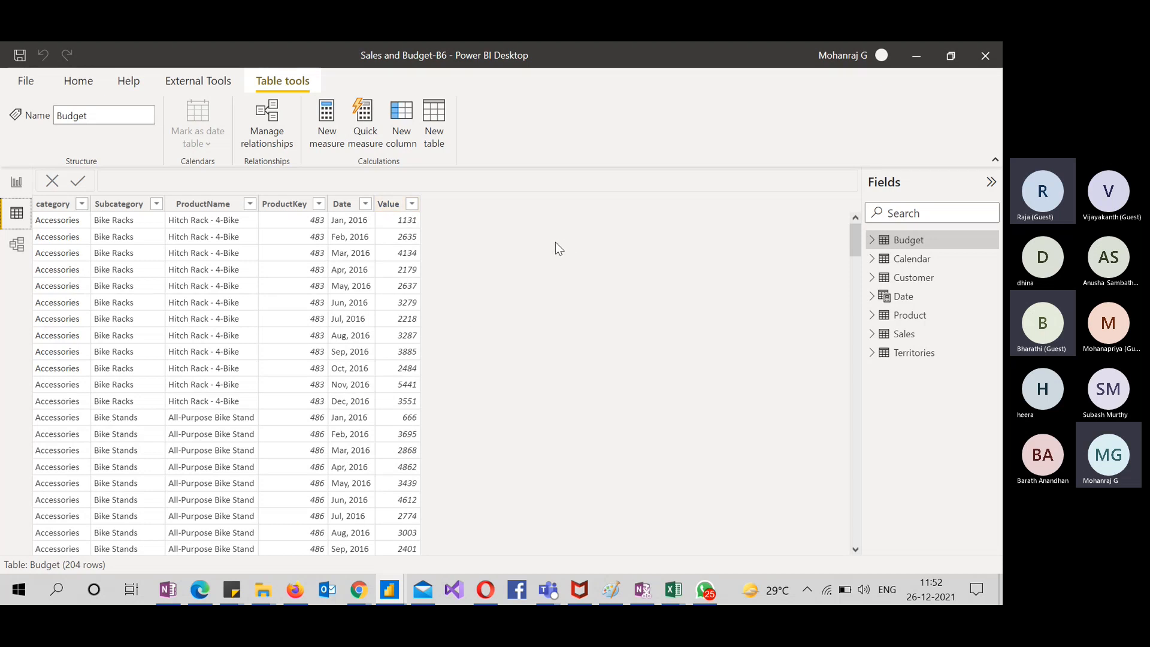
{"action": "left_click", "coordinate": [16, 184]}
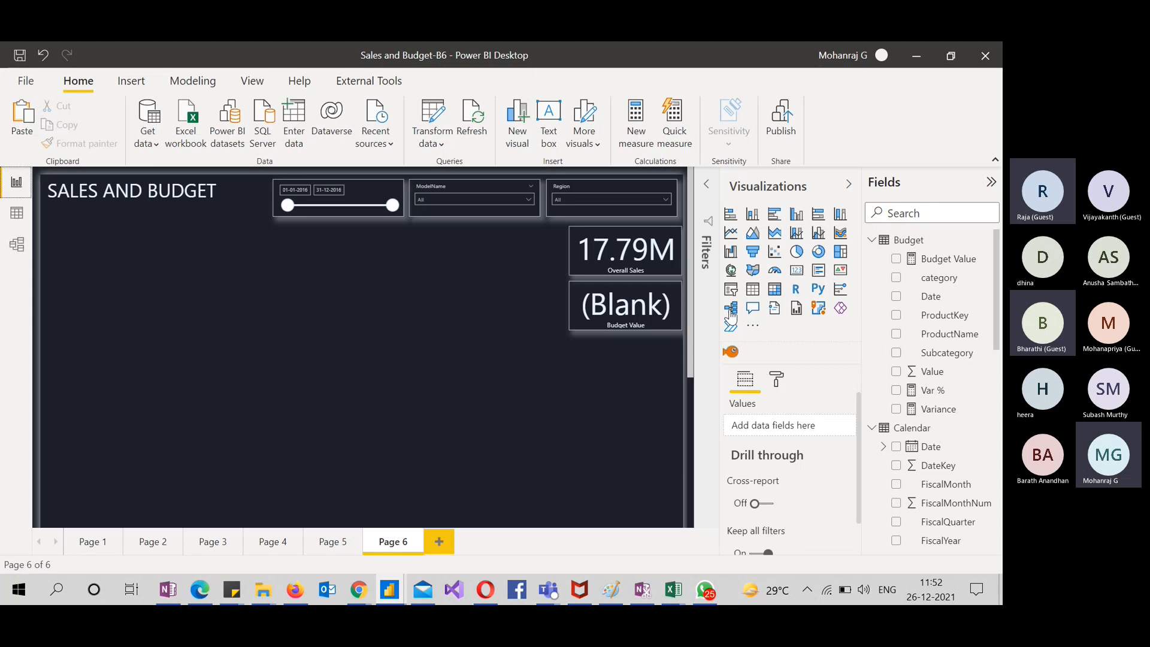
Replace Budget Value with the Budget table's Value column in the lower card
{"action": "left_click", "coordinate": [626, 303]}
{"action": "left_click", "coordinate": [896, 261]}
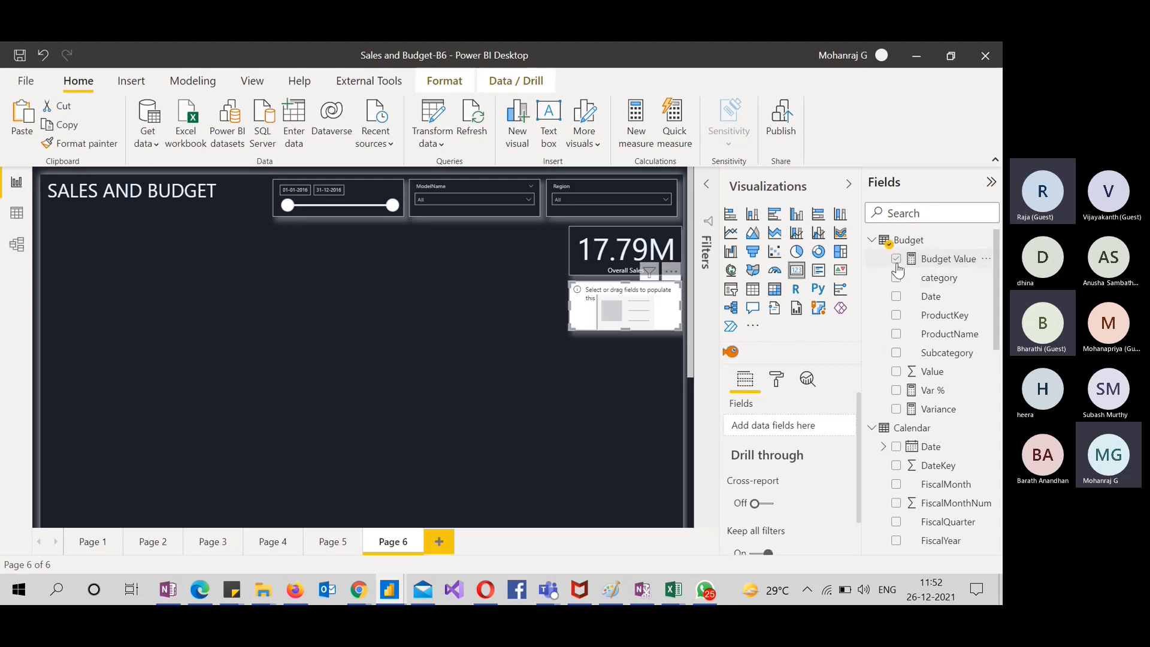
{"action": "left_click", "coordinate": [896, 373]}
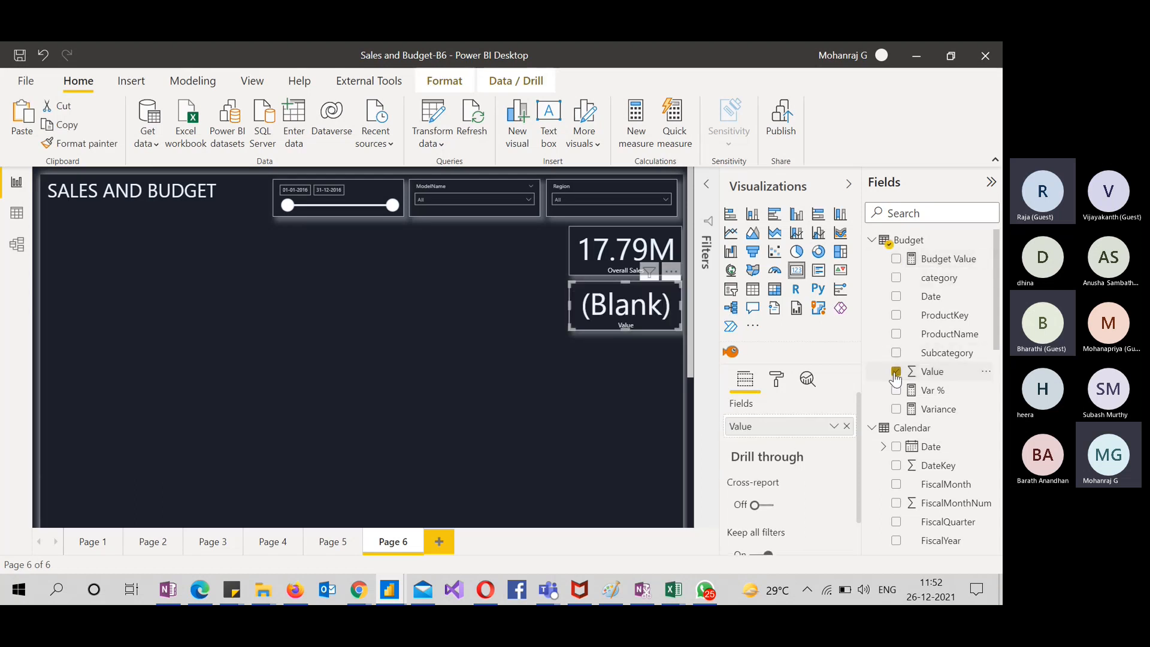
Move the Overall Sales and Value cards slightly so their outer edges line up with the Region slicer, and dismiss the chat notification
{"action": "left_click", "coordinate": [588, 385]}
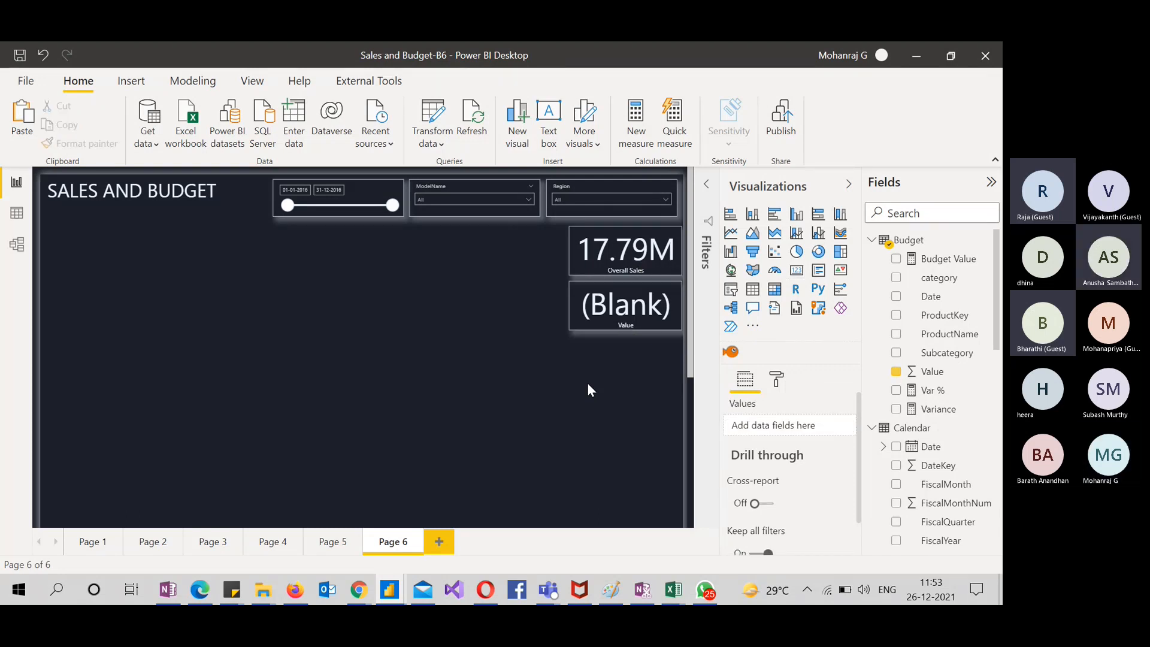
{"action": "left_click_drag", "start_coordinate": [678, 231], "coordinate": [670, 227]}
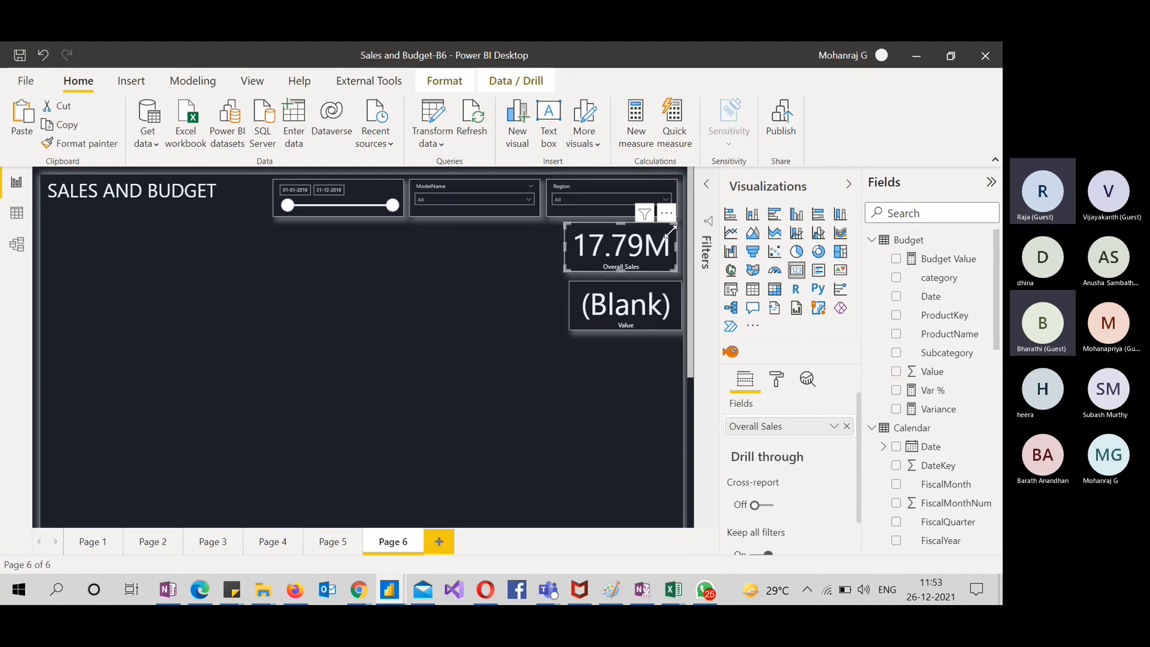
{"action": "left_click_drag", "start_coordinate": [670, 291], "coordinate": [670, 283]}
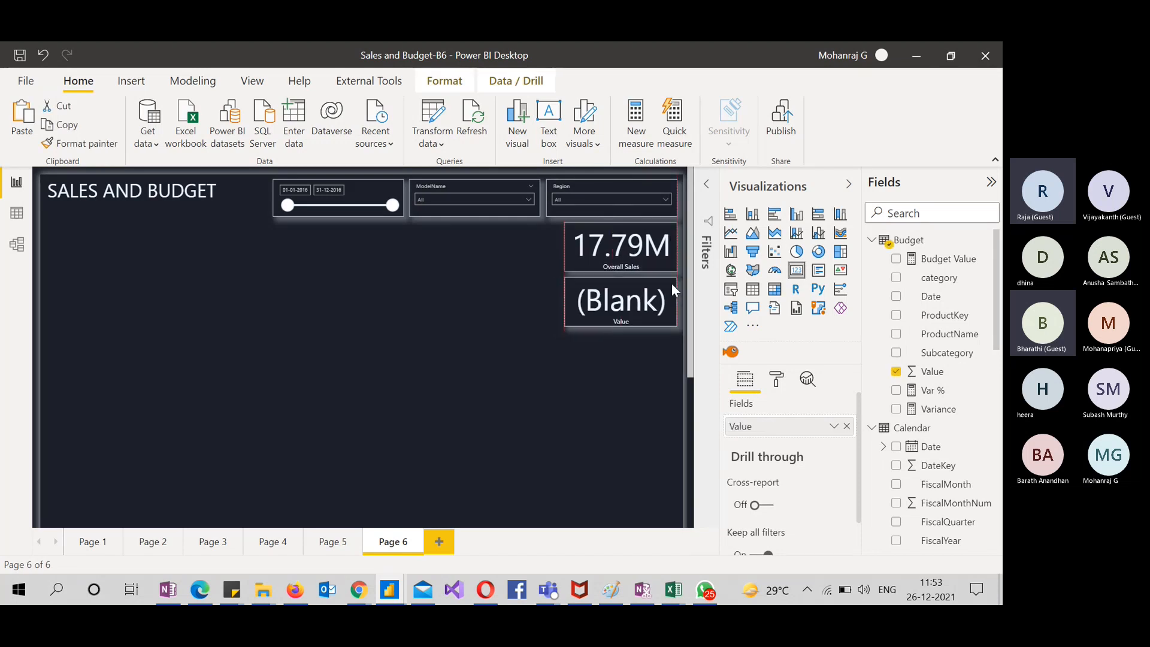
{"action": "left_click", "coordinate": [514, 303]}
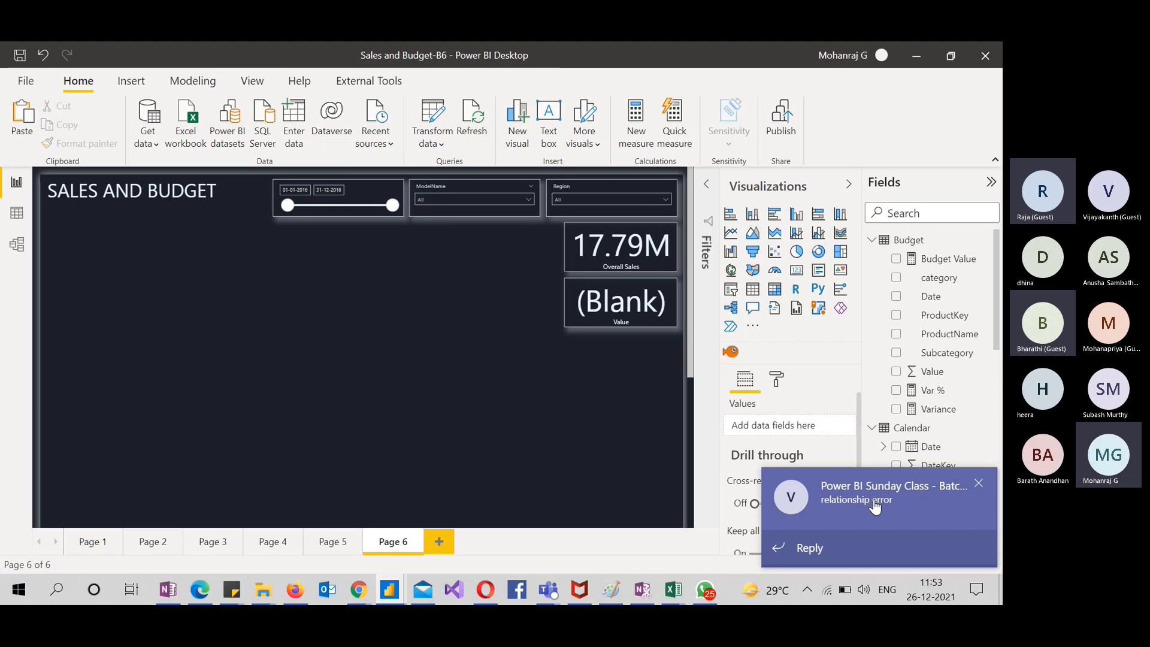
{"action": "left_click", "coordinate": [978, 484]}
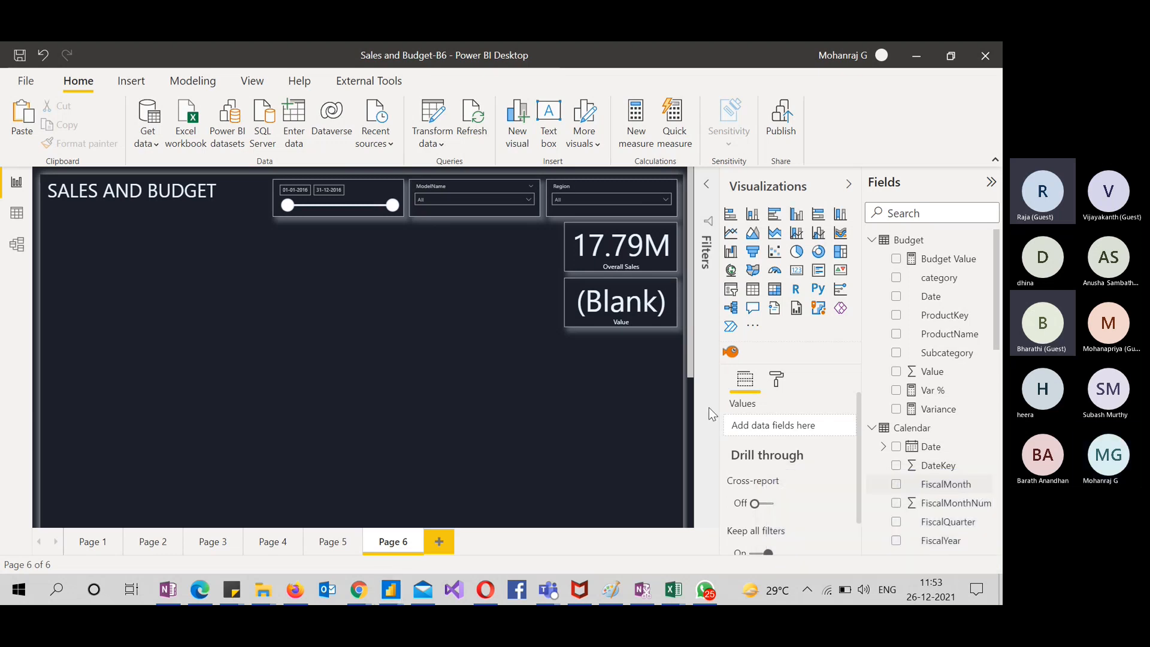
Examine the filters on the Value card and the model relationships between the Calendar, Sales and Budget tables
{"action": "left_click", "coordinate": [648, 315]}
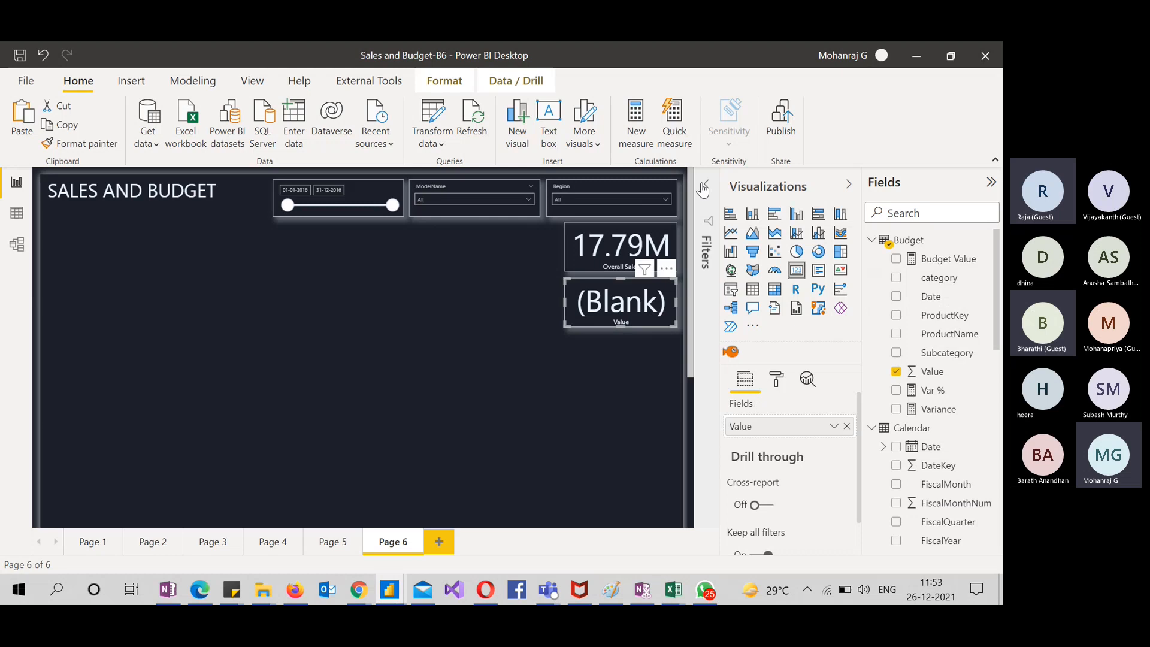
{"action": "left_click", "coordinate": [706, 258]}
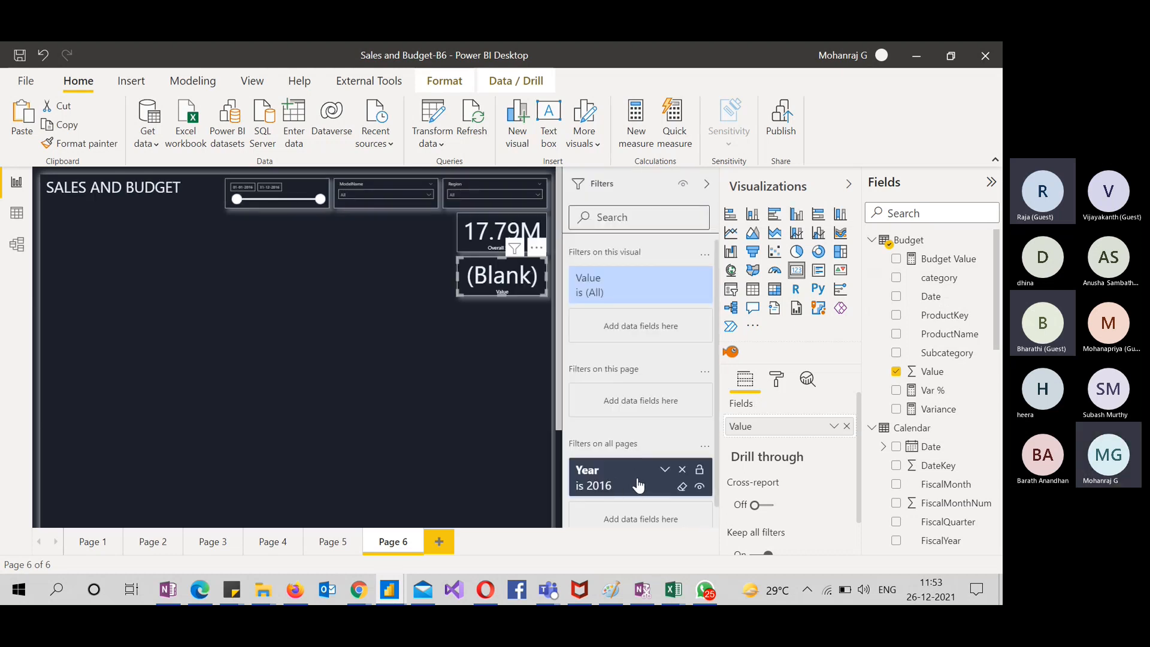
{"action": "left_click", "coordinate": [925, 427]}
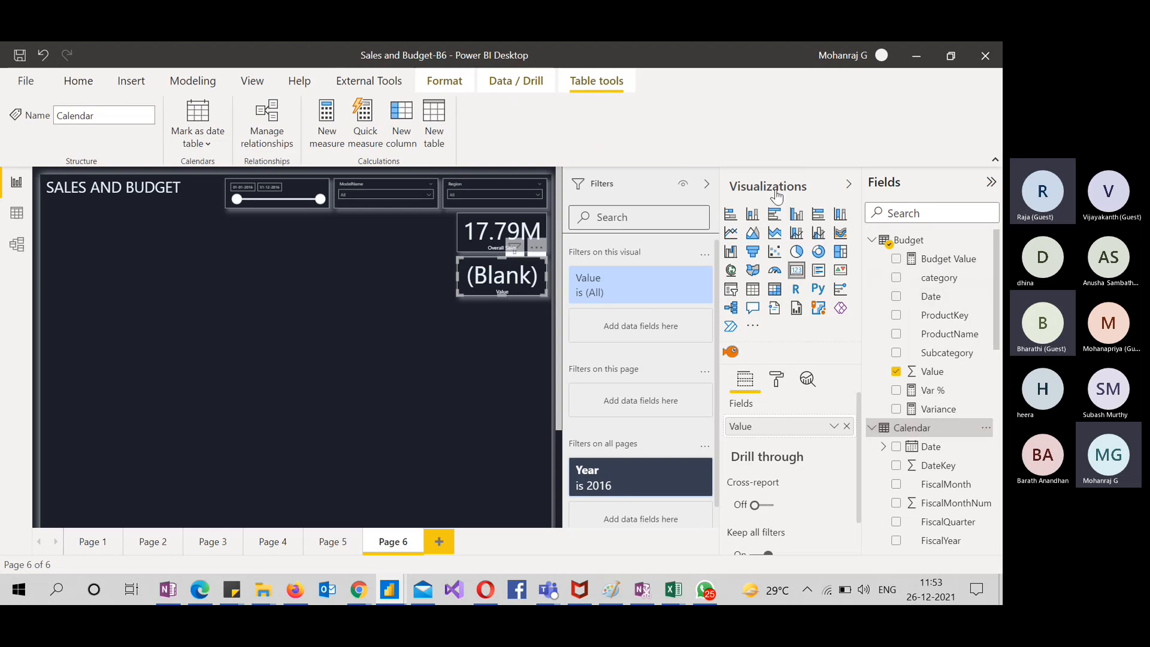
{"action": "left_click", "coordinate": [707, 183]}
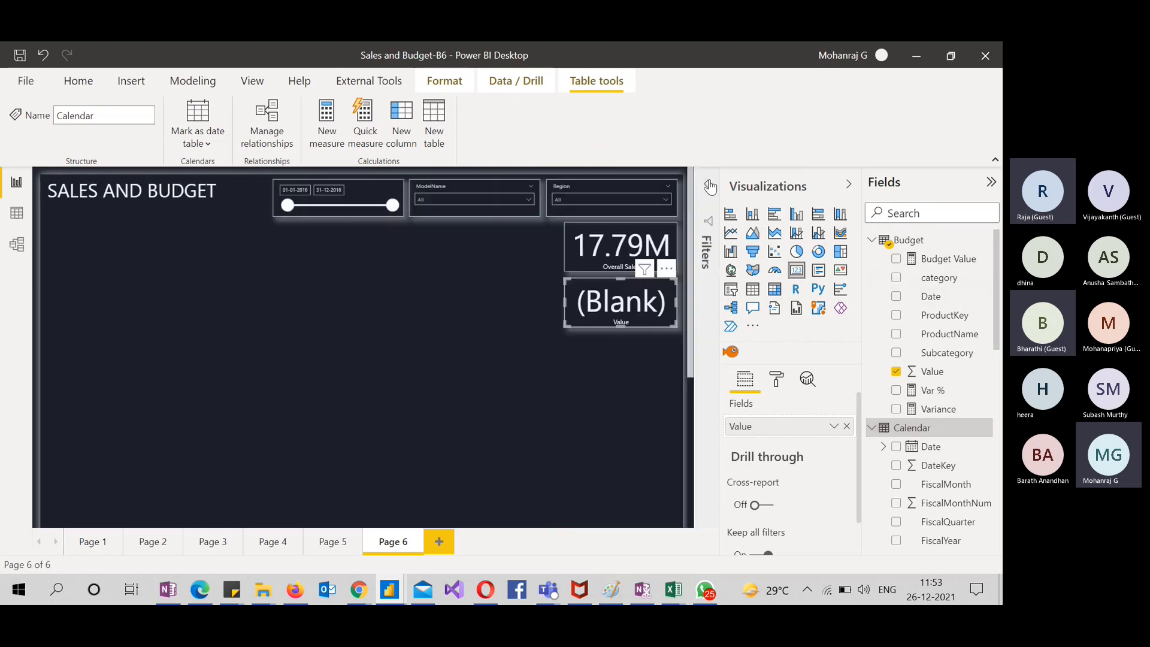
{"action": "left_click", "coordinate": [850, 187]}
{"action": "left_click", "coordinate": [17, 244]}
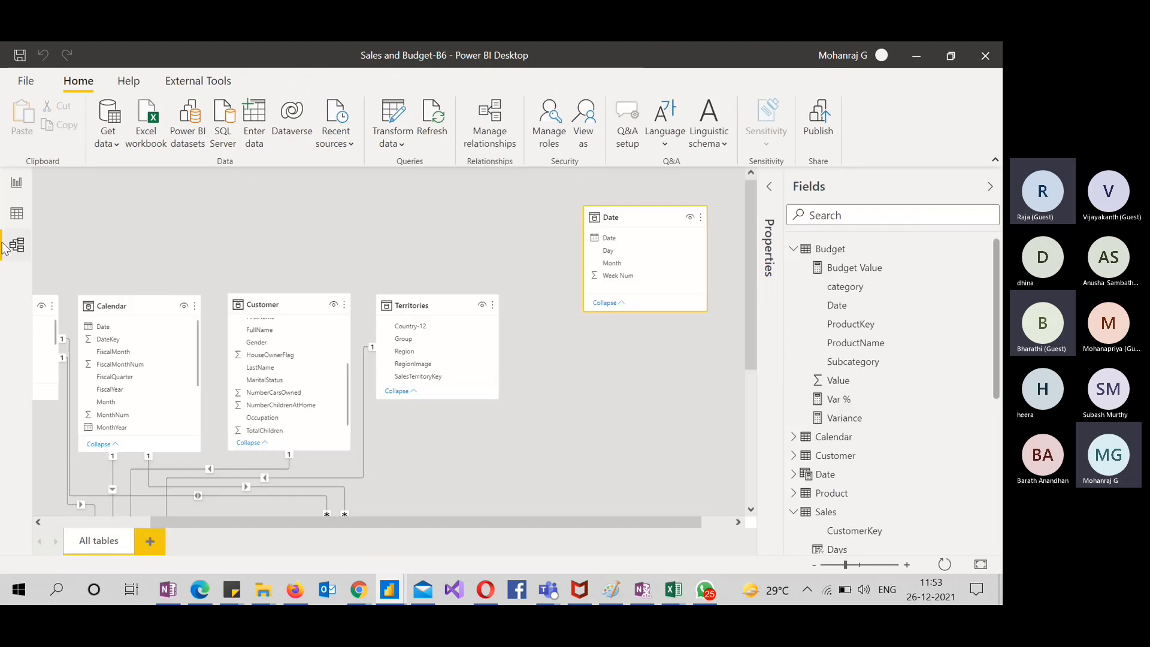
{"action": "scroll", "coordinate": [270, 236], "scroll_direction": "left", "scroll_amount": 2}
{"action": "scroll", "coordinate": [270, 236], "scroll_direction": "down", "scroll_amount": 2}
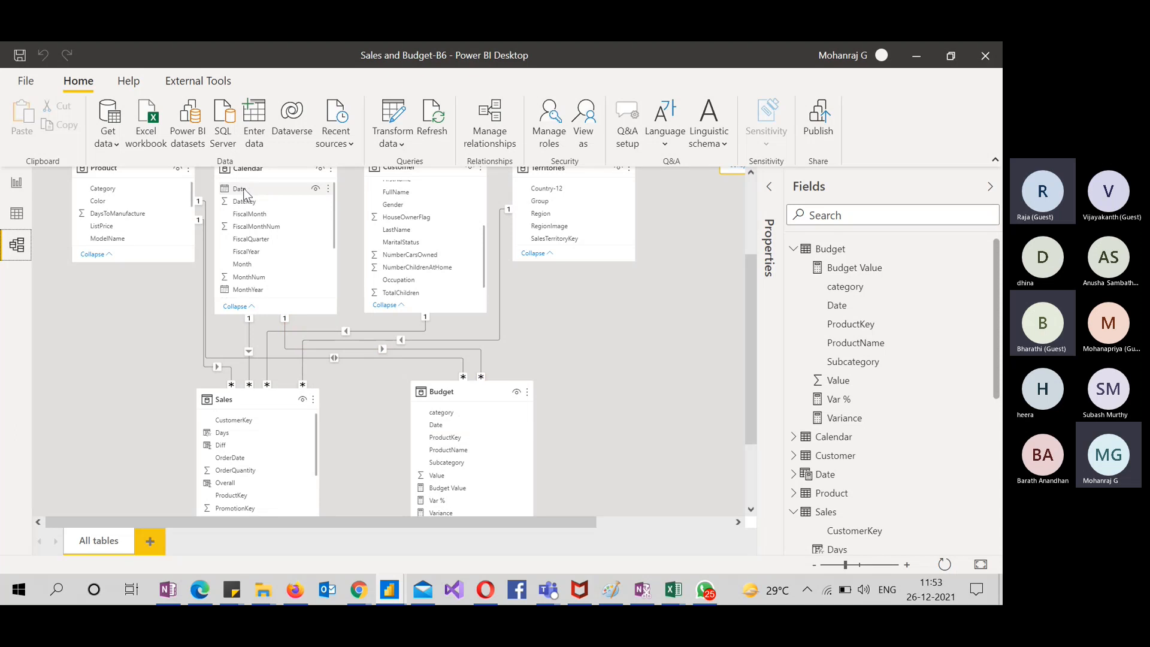
Change the Budget table's Date column to the Date data type and accept the data type change
{"action": "left_click", "coordinate": [17, 215]}
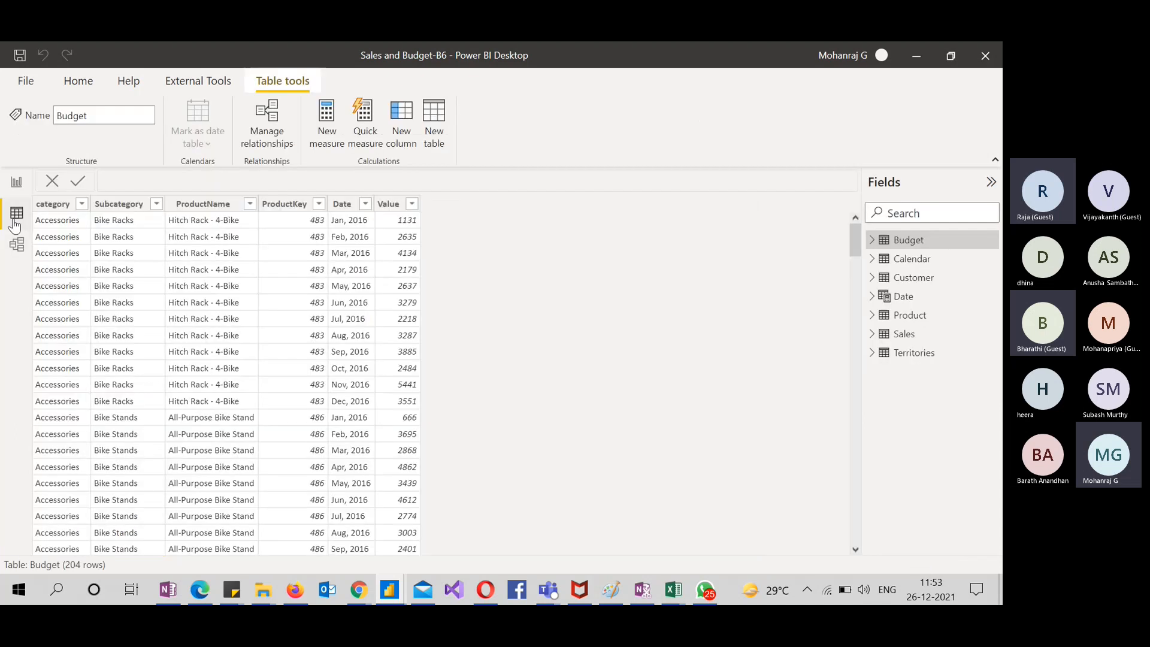
{"action": "left_click", "coordinate": [339, 205]}
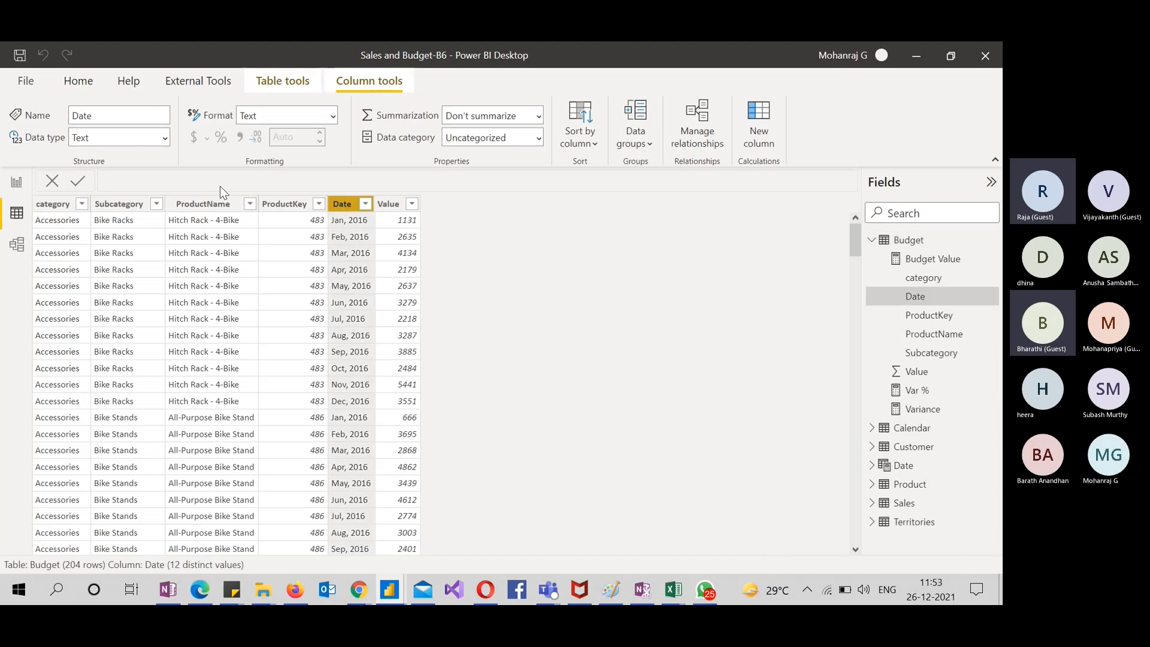
{"action": "left_click", "coordinate": [165, 139]}
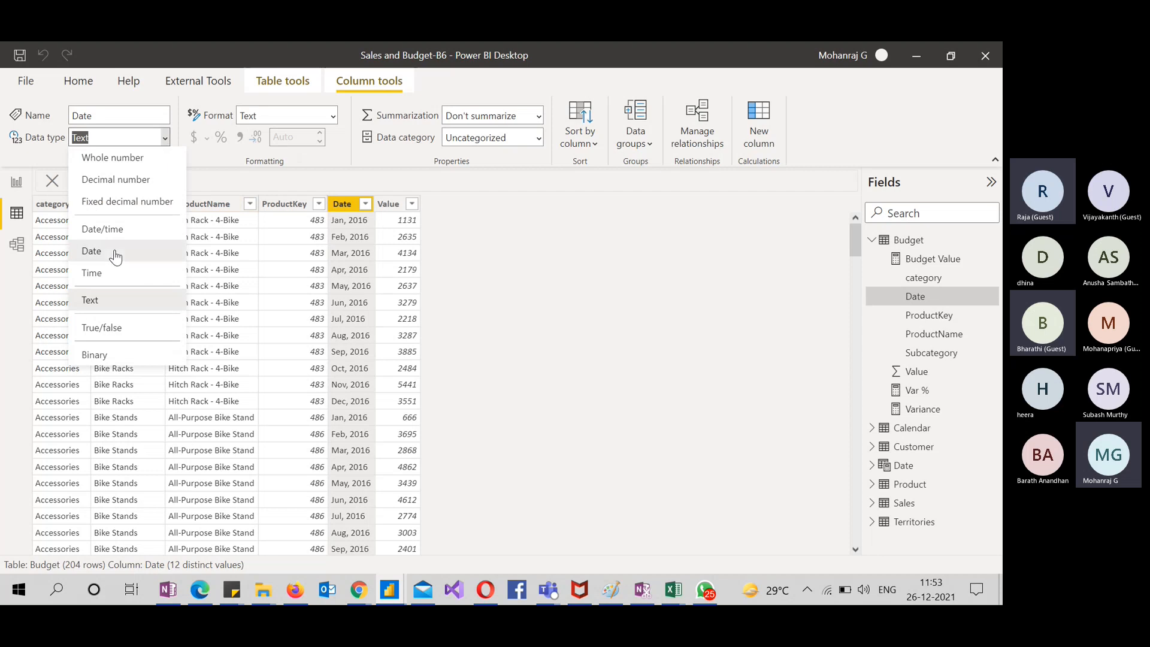
{"action": "left_click", "coordinate": [115, 252]}
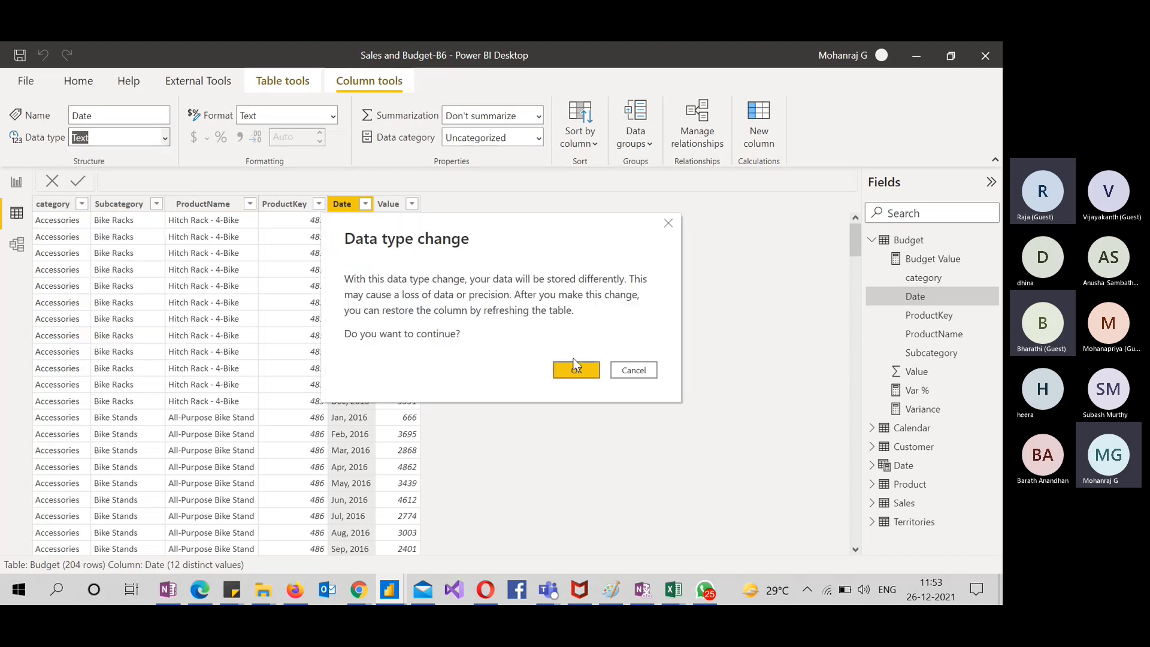
{"action": "left_click", "coordinate": [574, 364]}
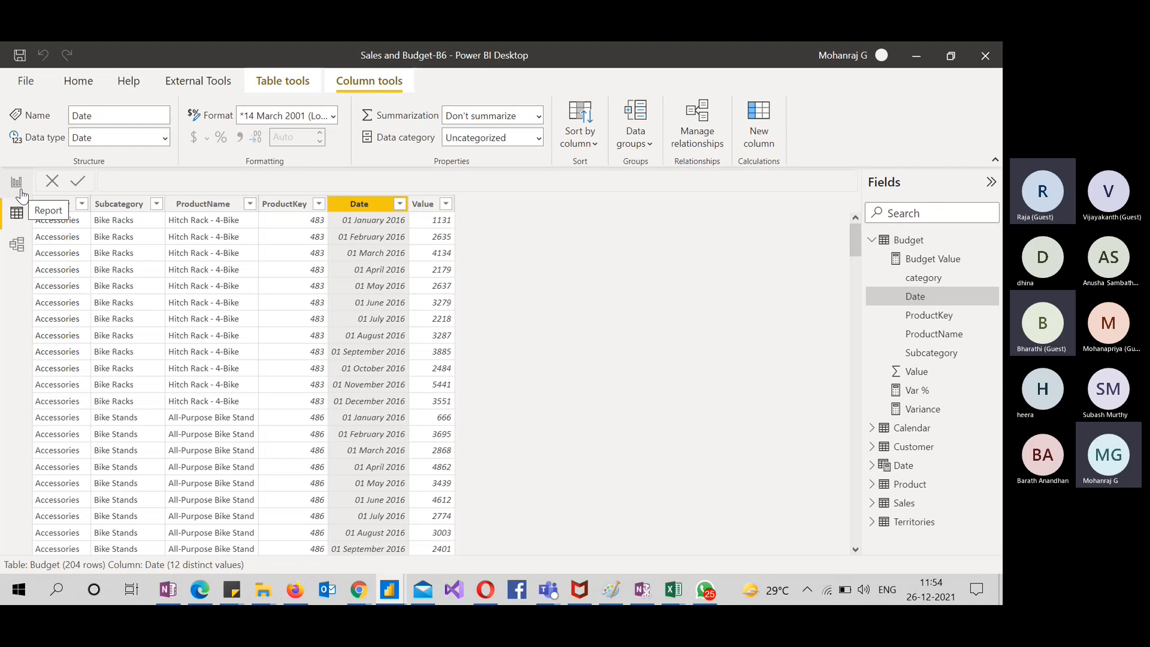
Replace Value with the Budget Value measure in the lower card on Page 6
{"action": "left_click", "coordinate": [17, 183]}
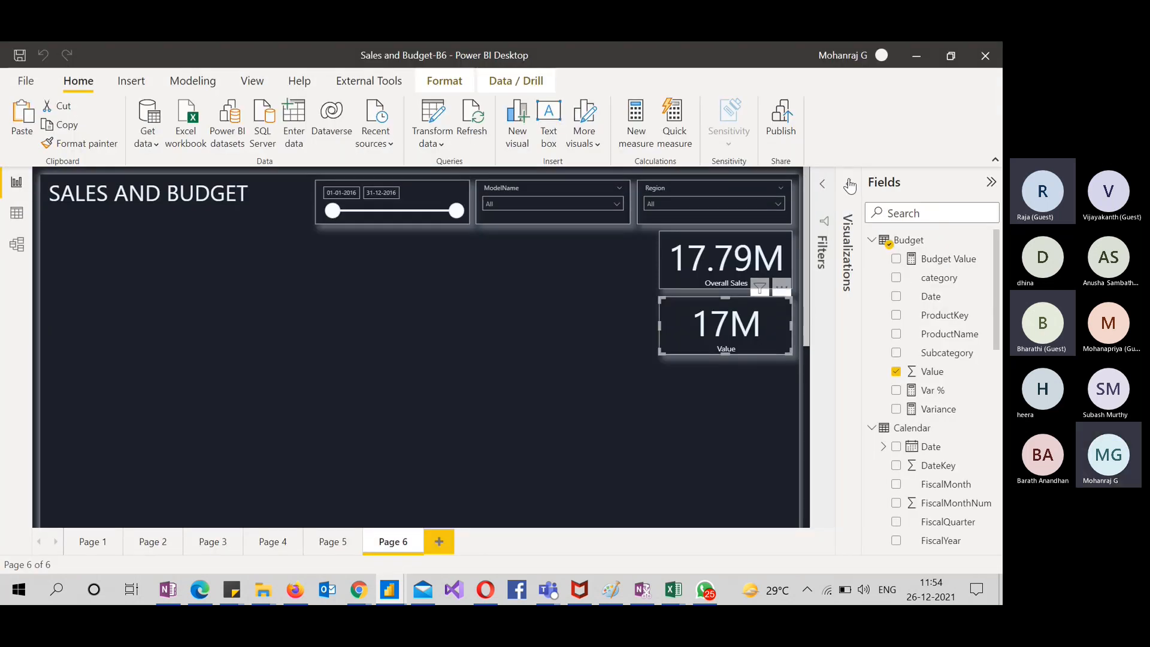
{"action": "left_click", "coordinate": [843, 239]}
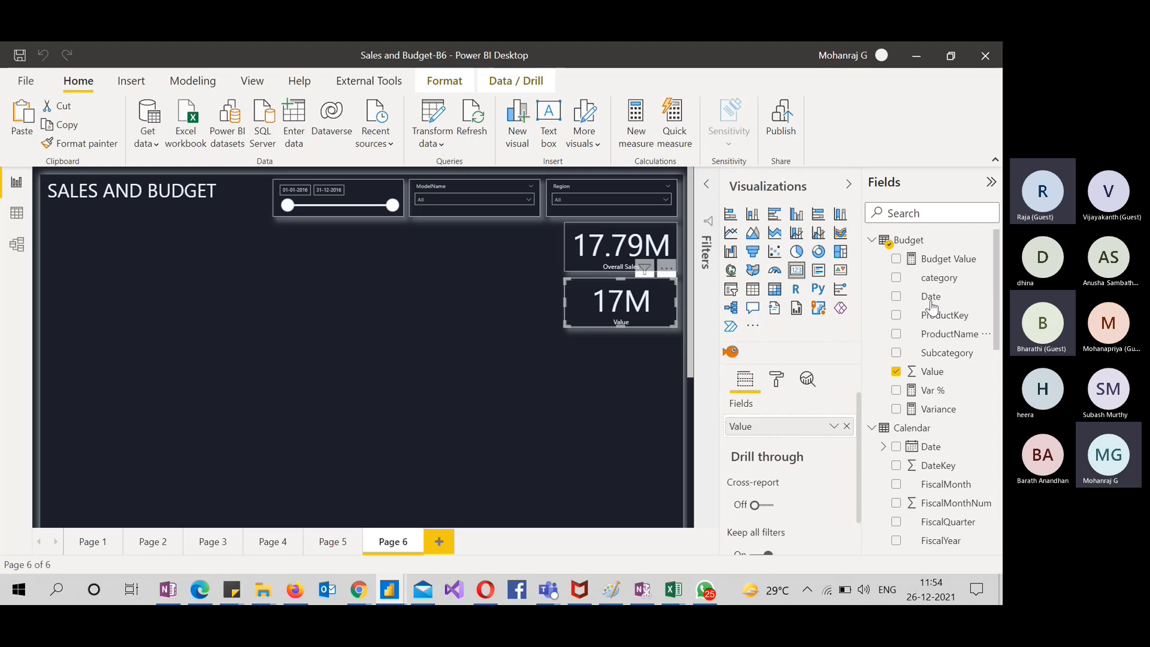
{"action": "left_click", "coordinate": [896, 372]}
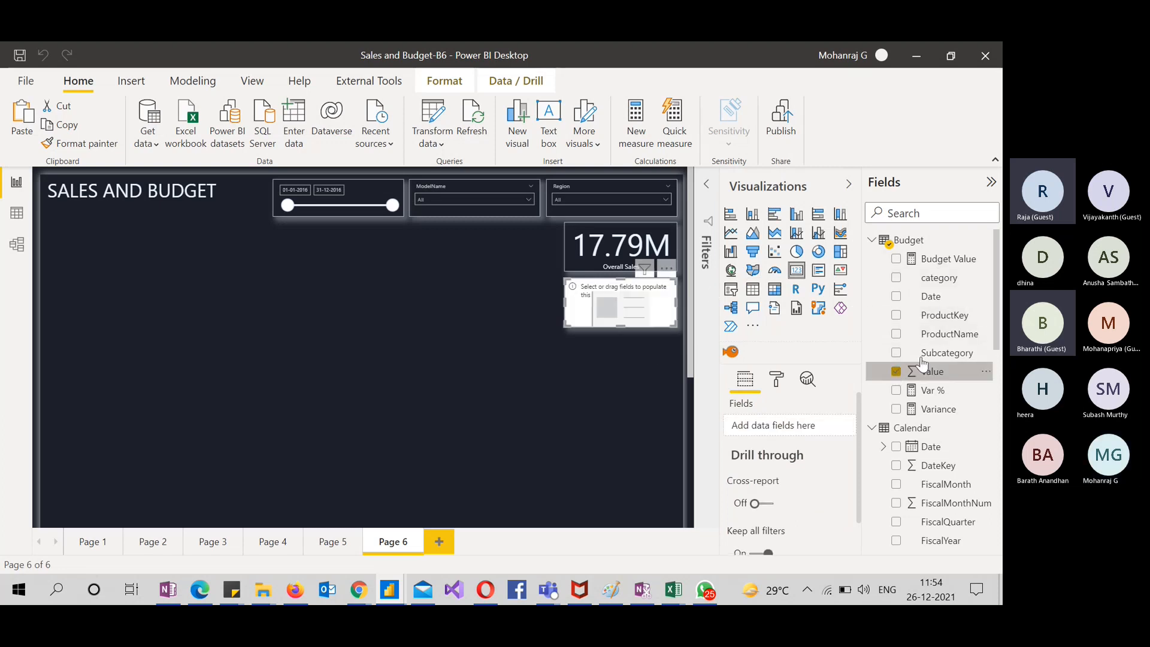
{"action": "left_click", "coordinate": [897, 260]}
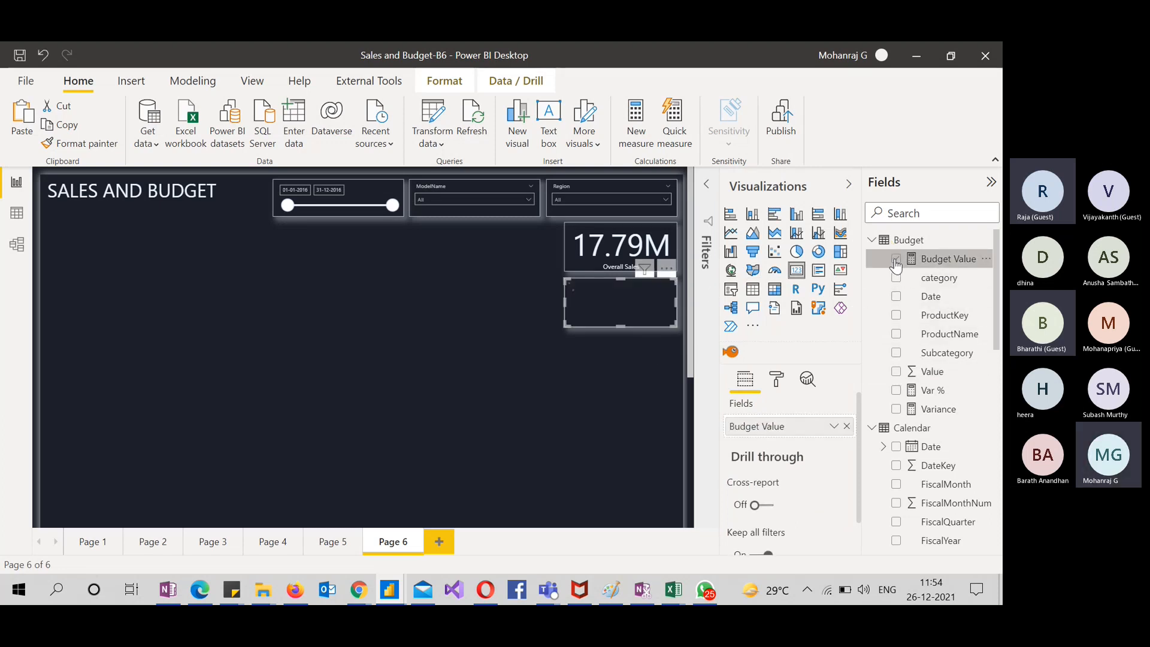
{"action": "left_click", "coordinate": [582, 411]}
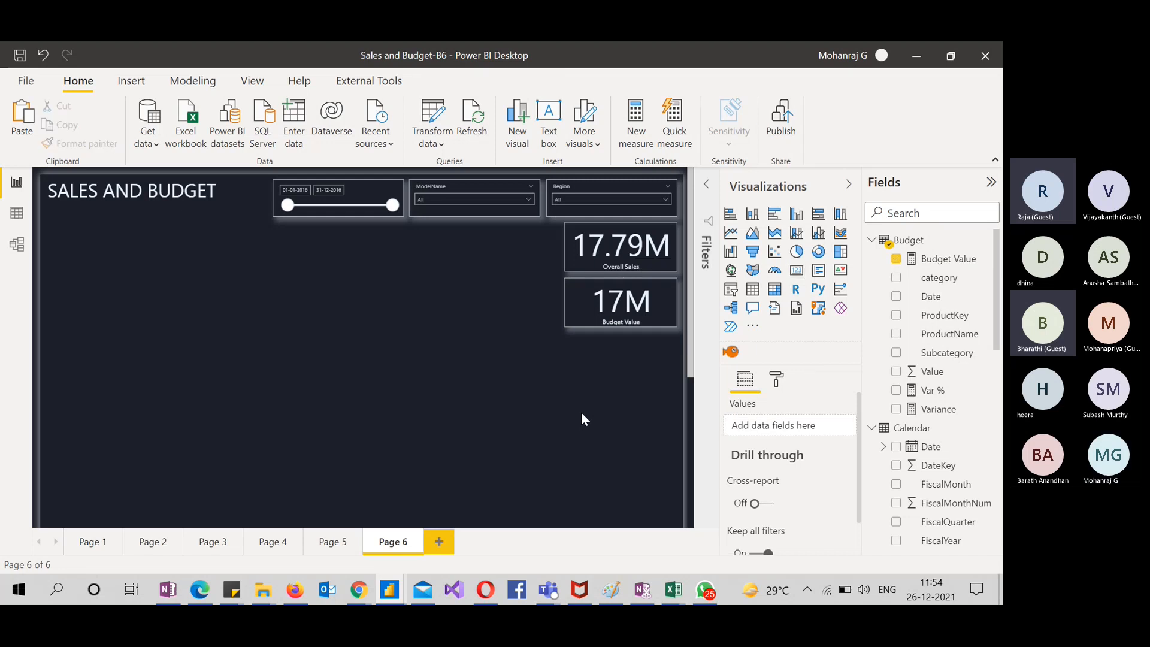
Duplicate the Overall Sales card below the Budget Value card and replace its field with the Variance measure
{"action": "left_click", "coordinate": [671, 321]}
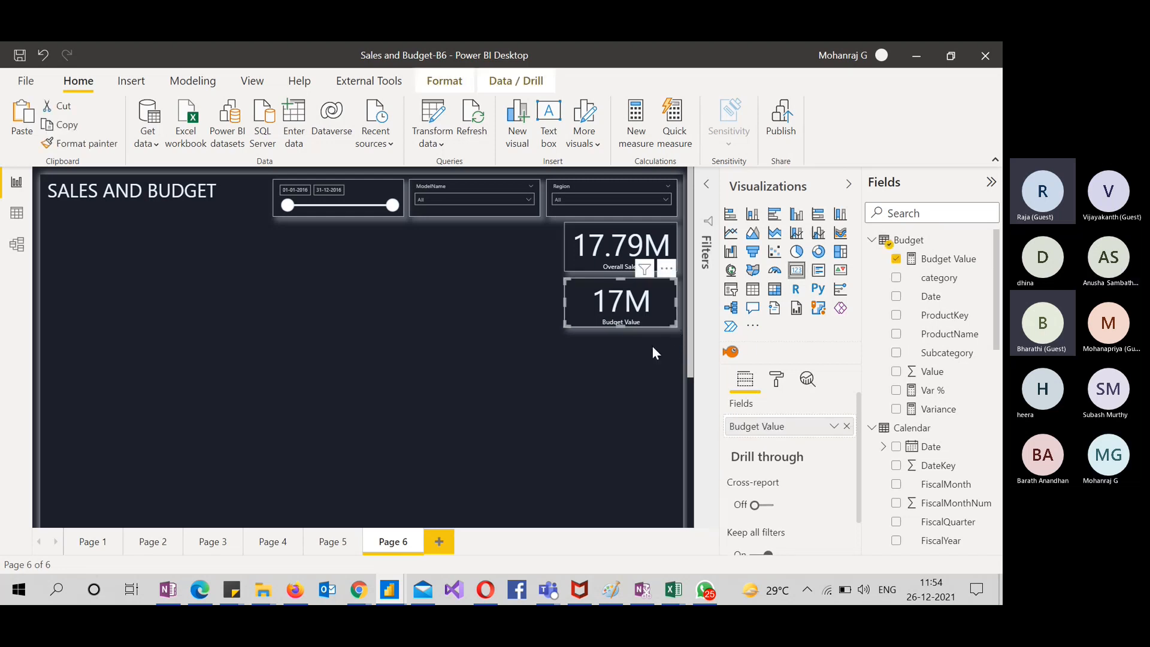
{"action": "left_click", "coordinate": [656, 246]}
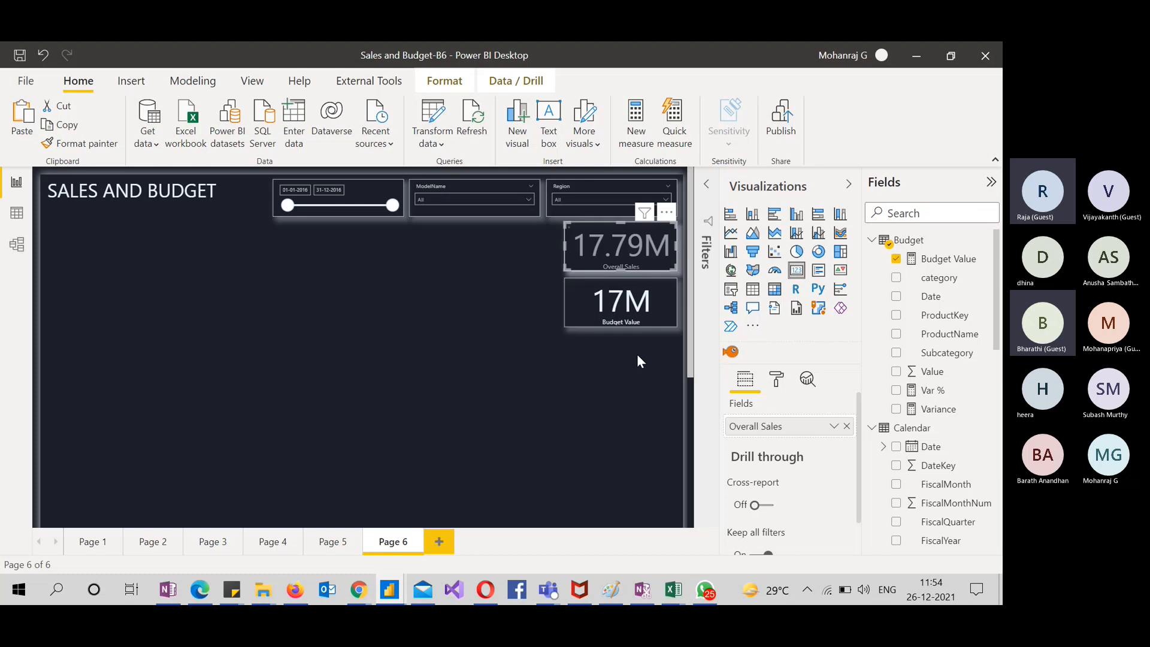
{"action": "key", "text": "ctrl+c"}
{"action": "key", "text": "ctrl+v"}
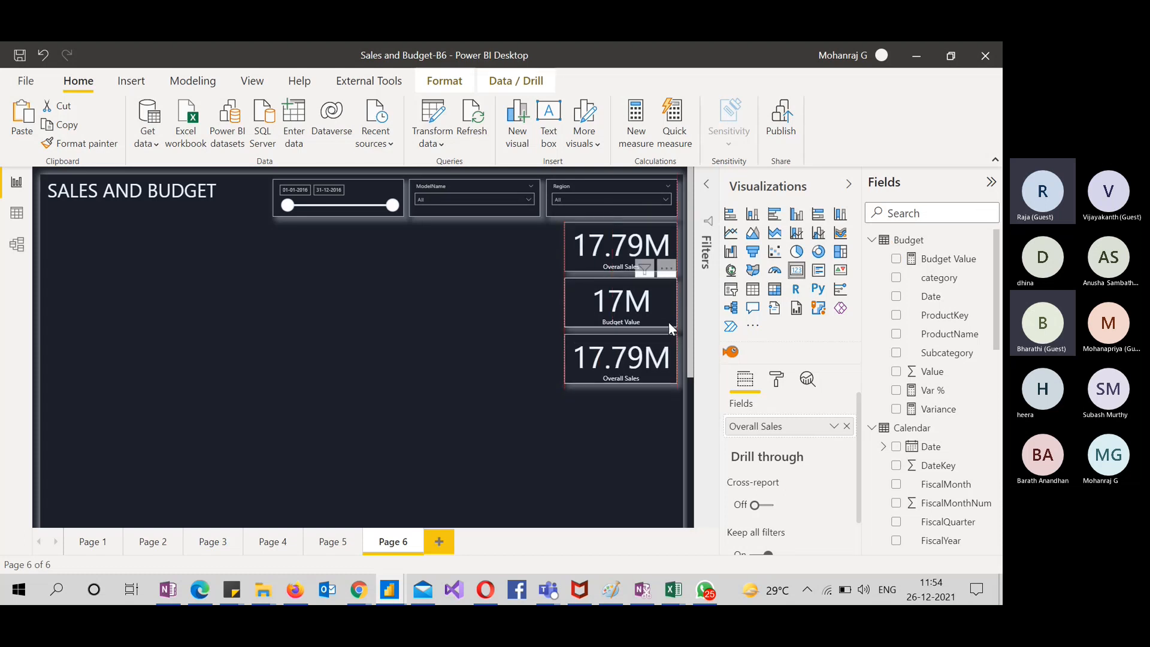
{"action": "left_click", "coordinate": [933, 215]}
{"action": "type", "text": "VARI"}
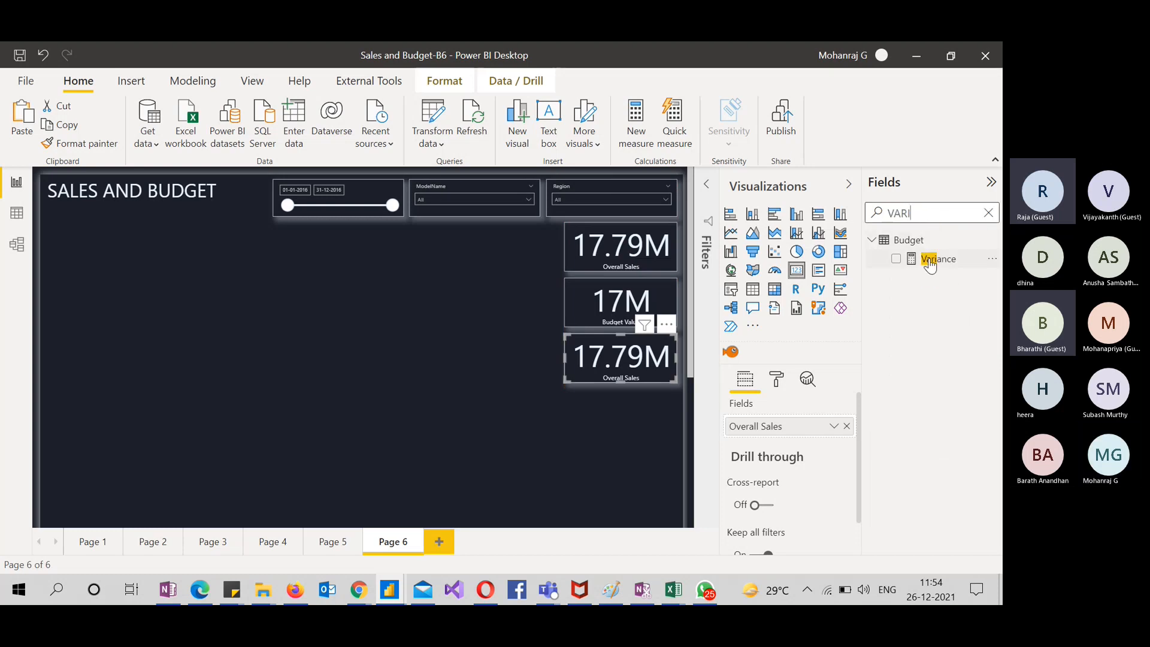
{"action": "left_click", "coordinate": [846, 426]}
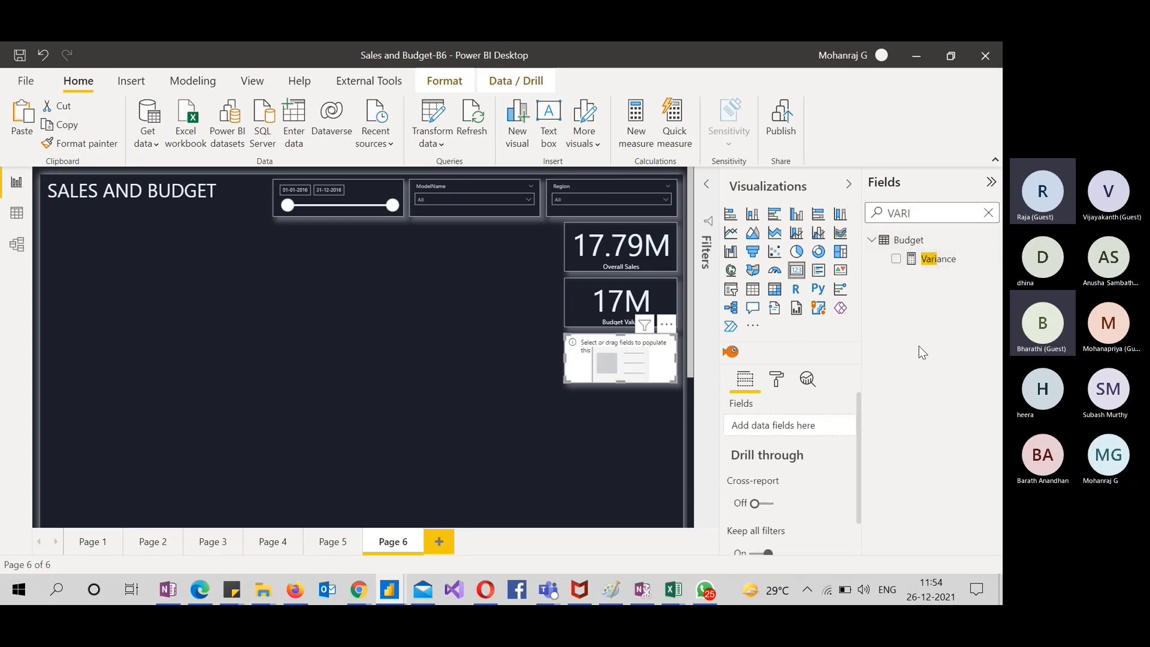
{"action": "left_click", "coordinate": [926, 259]}
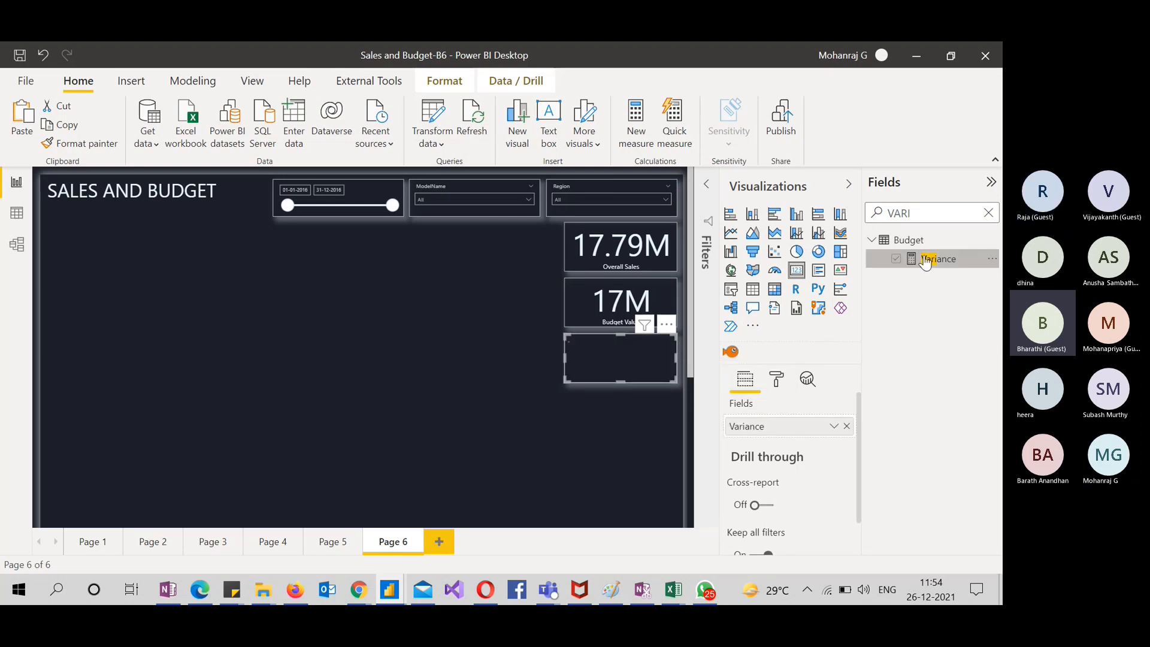
{"action": "left_click", "coordinate": [988, 212]}
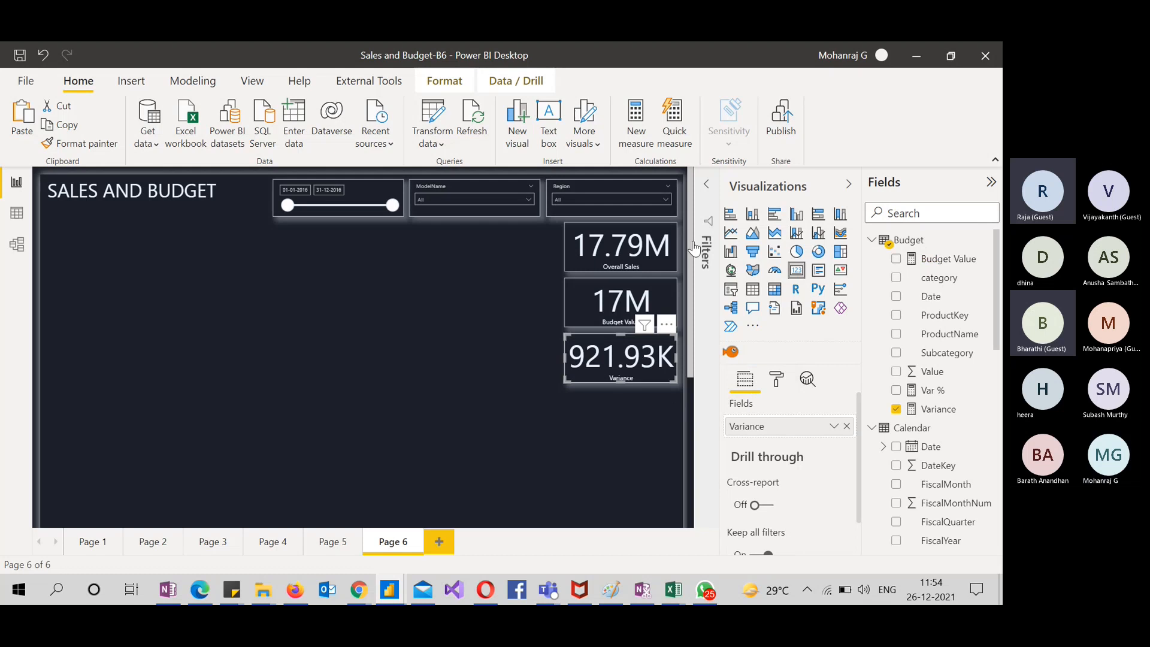
Add another copy of the Overall Sales card below the Variance card and replace its field with the Var % measure
{"action": "left_click", "coordinate": [674, 239]}
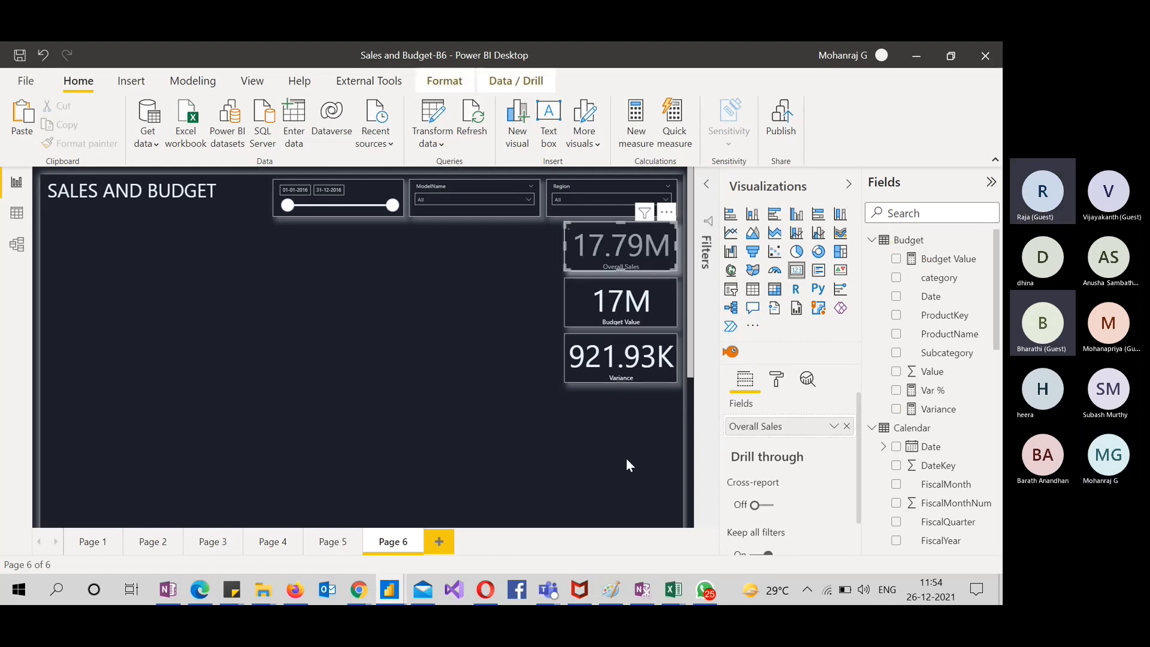
{"action": "key", "text": "ctrl+v"}
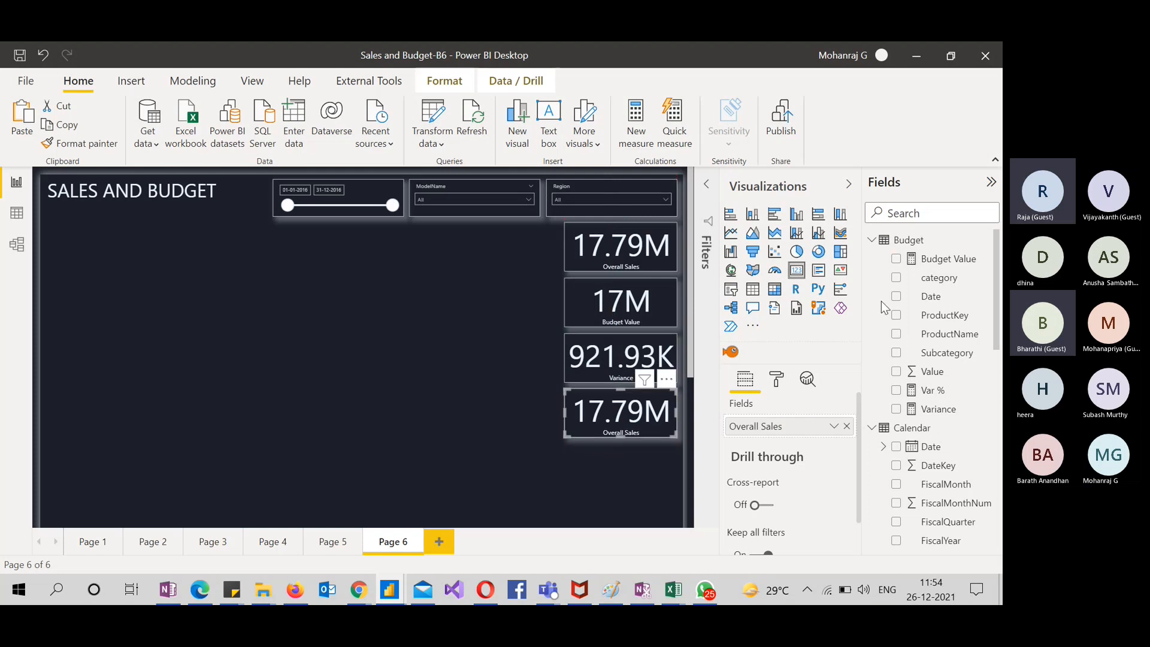
{"action": "left_click", "coordinate": [932, 214]}
{"action": "type", "text": "VAR"}
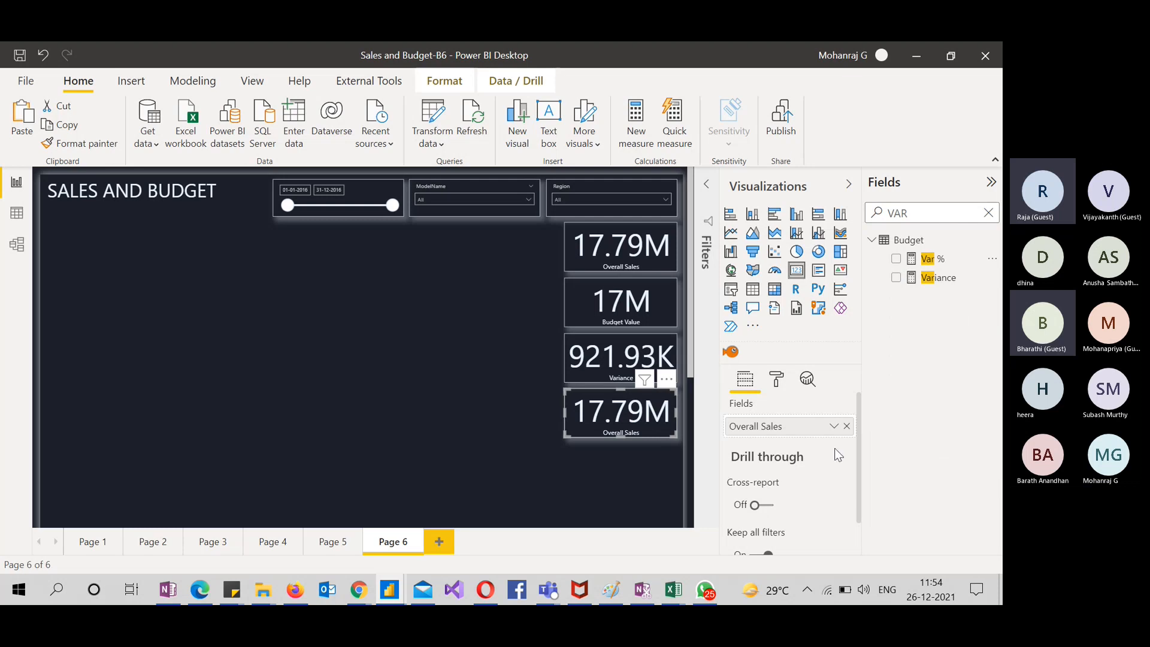
{"action": "left_click", "coordinate": [846, 426]}
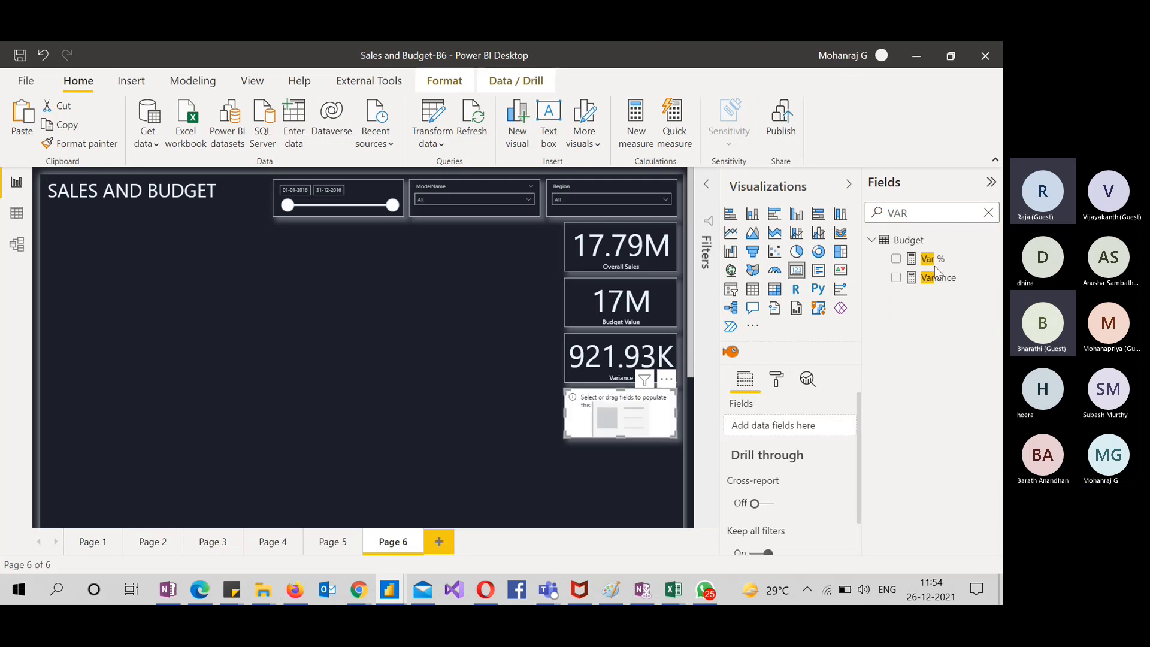
{"action": "left_click", "coordinate": [897, 259]}
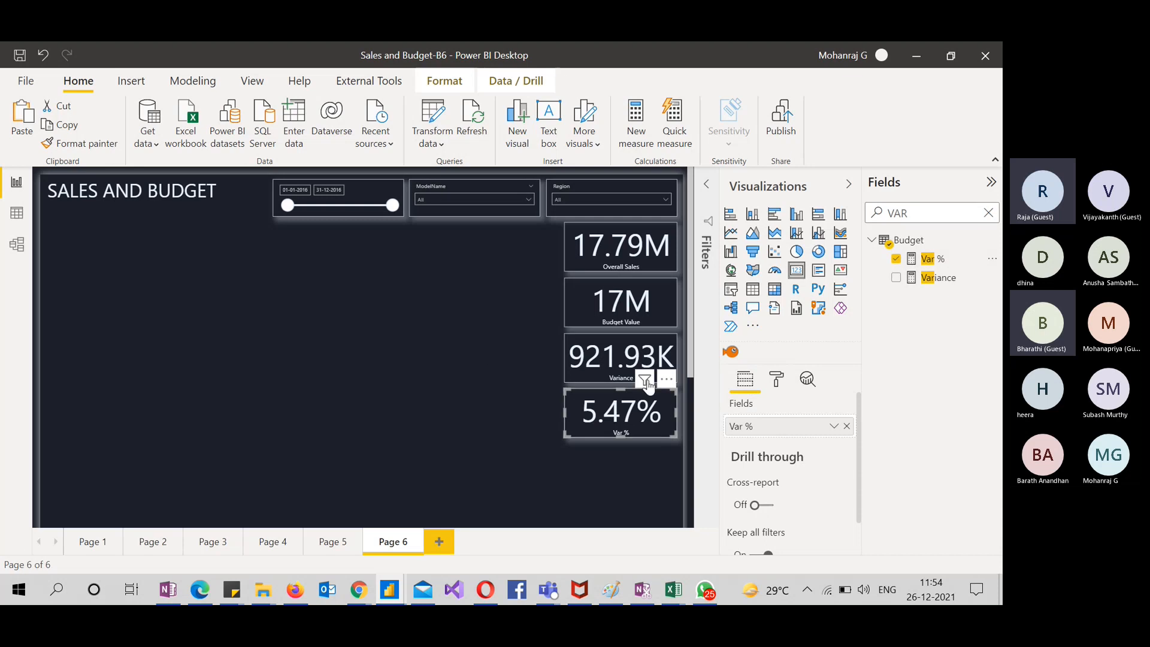
{"action": "mouse_move", "coordinate": [650, 384]}
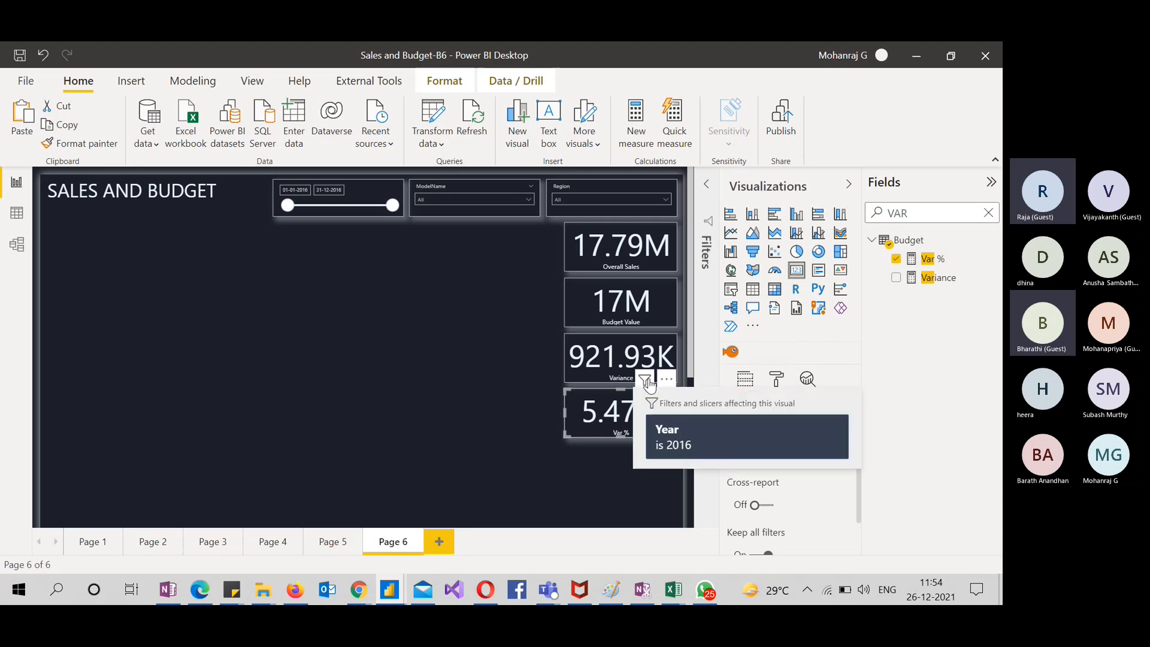
{"action": "left_click", "coordinate": [444, 345]}
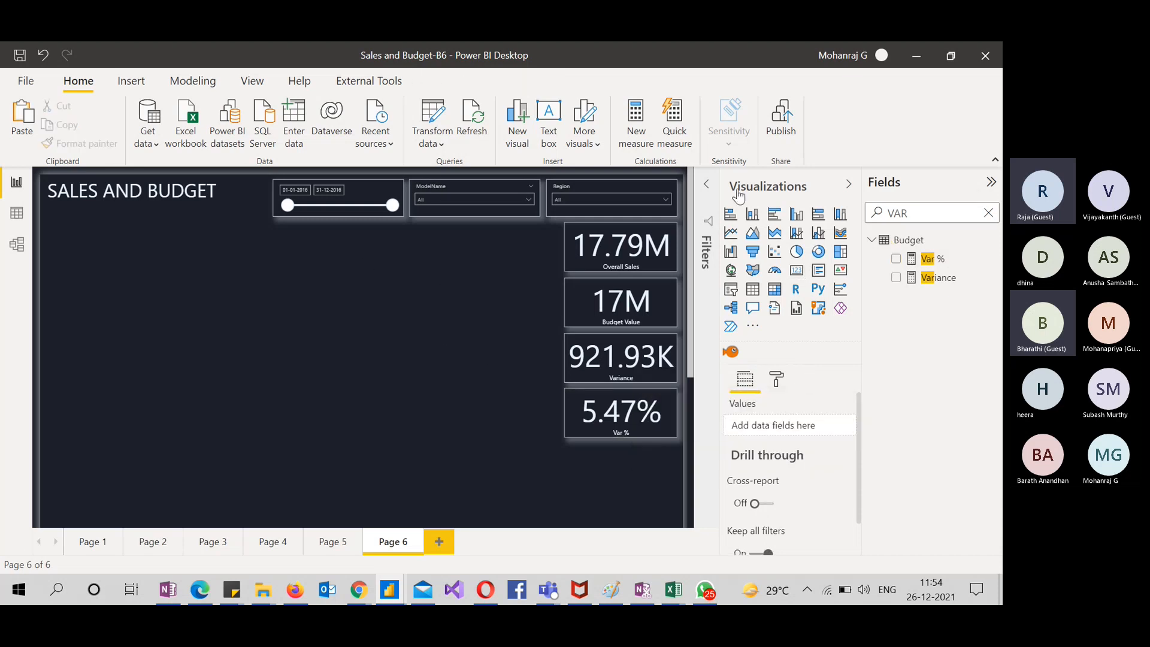
Narrow the SALES AND BUDGET title text box so it no longer overlaps the date slicer
{"action": "left_click", "coordinate": [848, 184]}
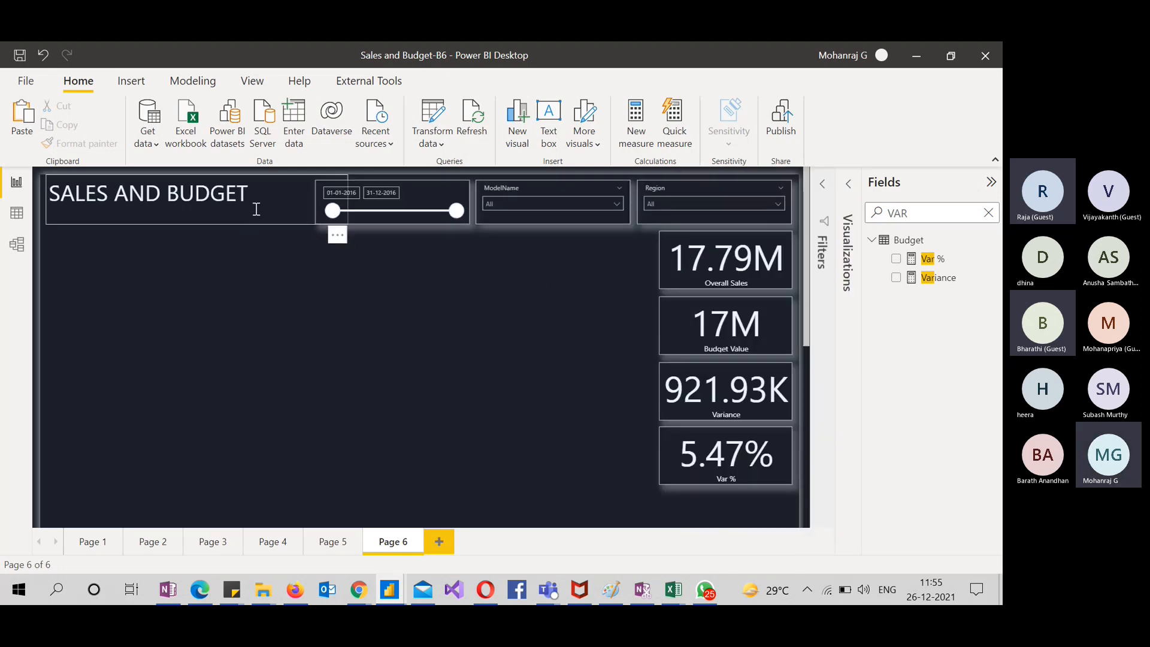
{"action": "left_click", "coordinate": [276, 230]}
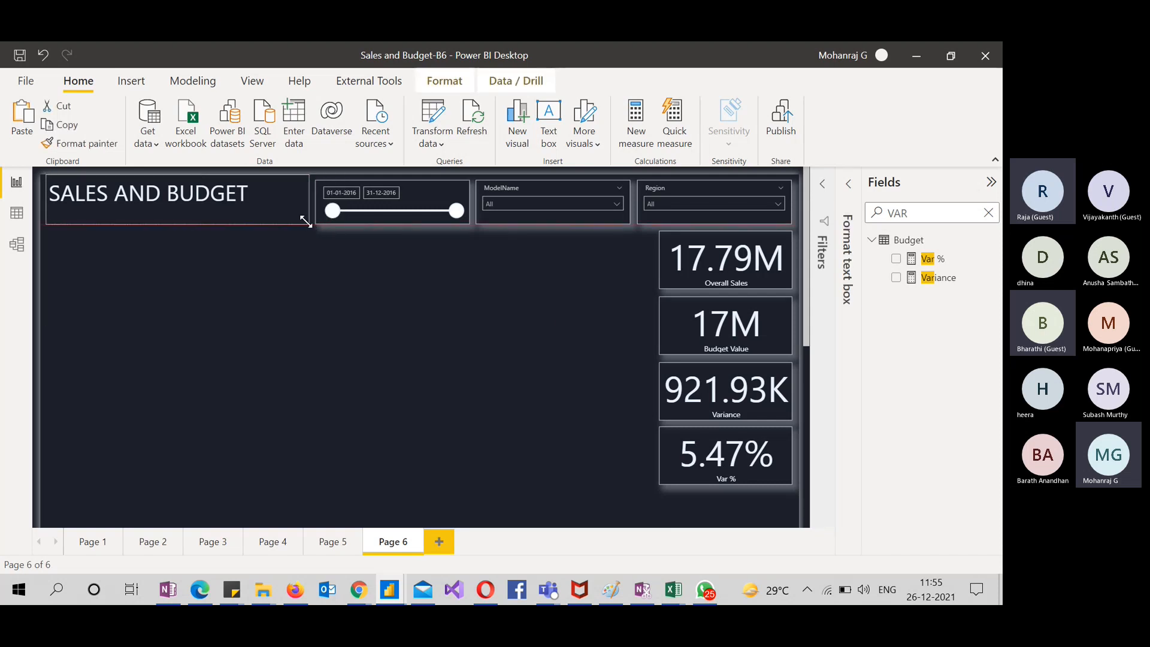
{"action": "left_click", "coordinate": [307, 225]}
{"action": "left_click", "coordinate": [620, 328]}
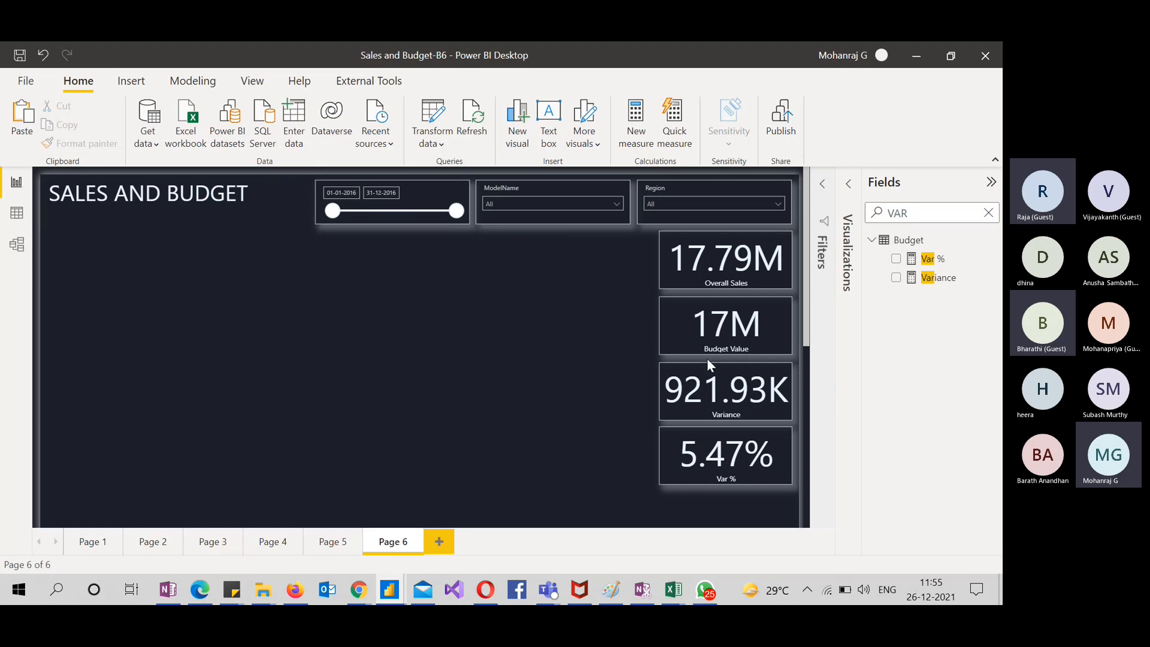
Rearrange the Overall Sales, Budget Value, Variance and Var % cards into one horizontal row beneath the title and slicers
{"action": "scroll", "coordinate": [706, 358], "scroll_direction": "down", "scroll_amount": 3}
{"action": "scroll", "coordinate": [707, 358], "scroll_direction": "up", "scroll_amount": 3}
{"action": "scroll", "coordinate": [706, 305], "scroll_direction": "down", "scroll_amount": 3}
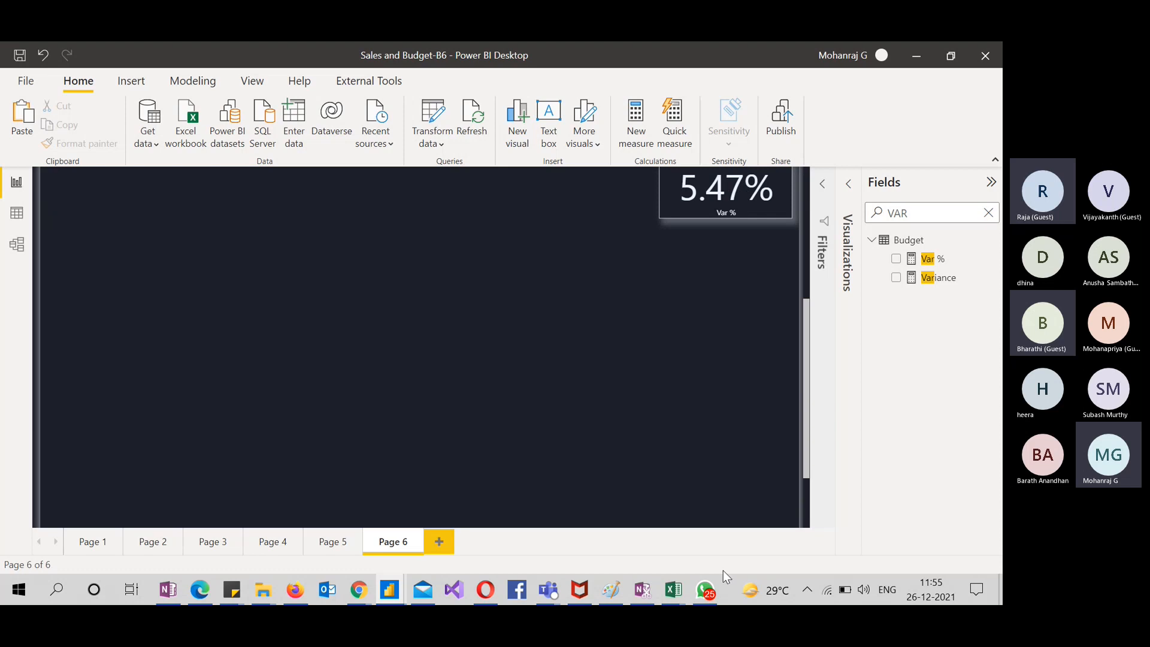
{"action": "scroll", "coordinate": [738, 438], "scroll_direction": "up", "scroll_amount": 3}
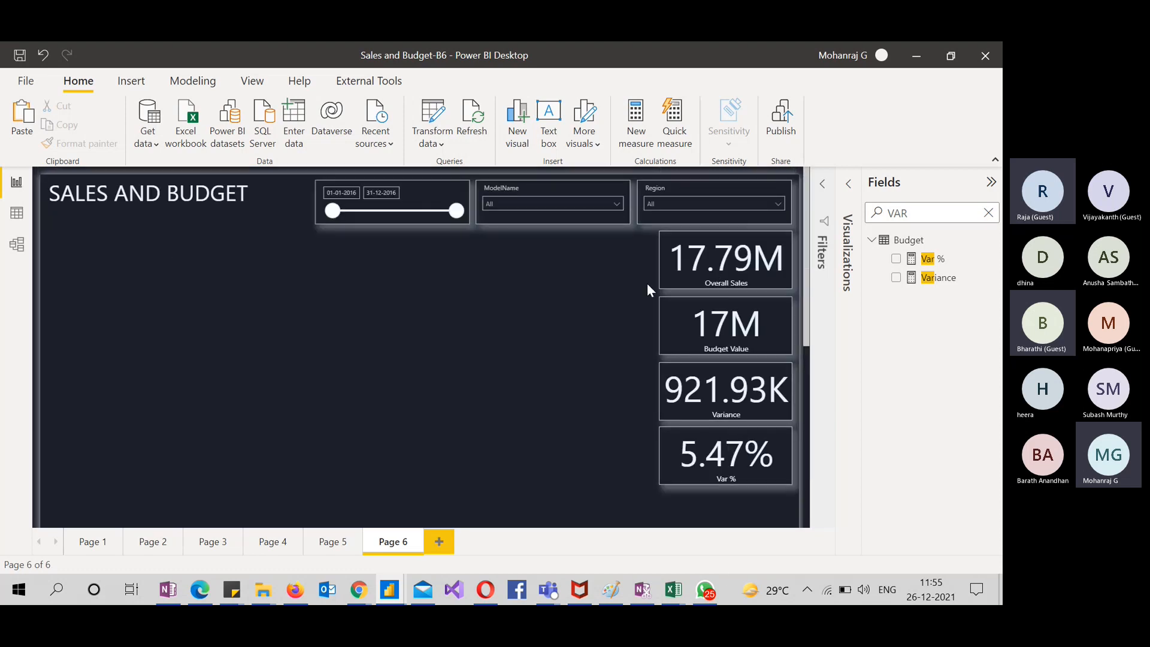
{"action": "left_click_drag", "start_coordinate": [692, 280], "coordinate": [91, 279]}
{"action": "left_click_drag", "start_coordinate": [731, 322], "coordinate": [275, 259]}
{"action": "left_click_drag", "start_coordinate": [733, 385], "coordinate": [436, 266]}
{"action": "left_click_drag", "start_coordinate": [699, 454], "coordinate": [529, 247]}
{"action": "key", "text": "Left"}
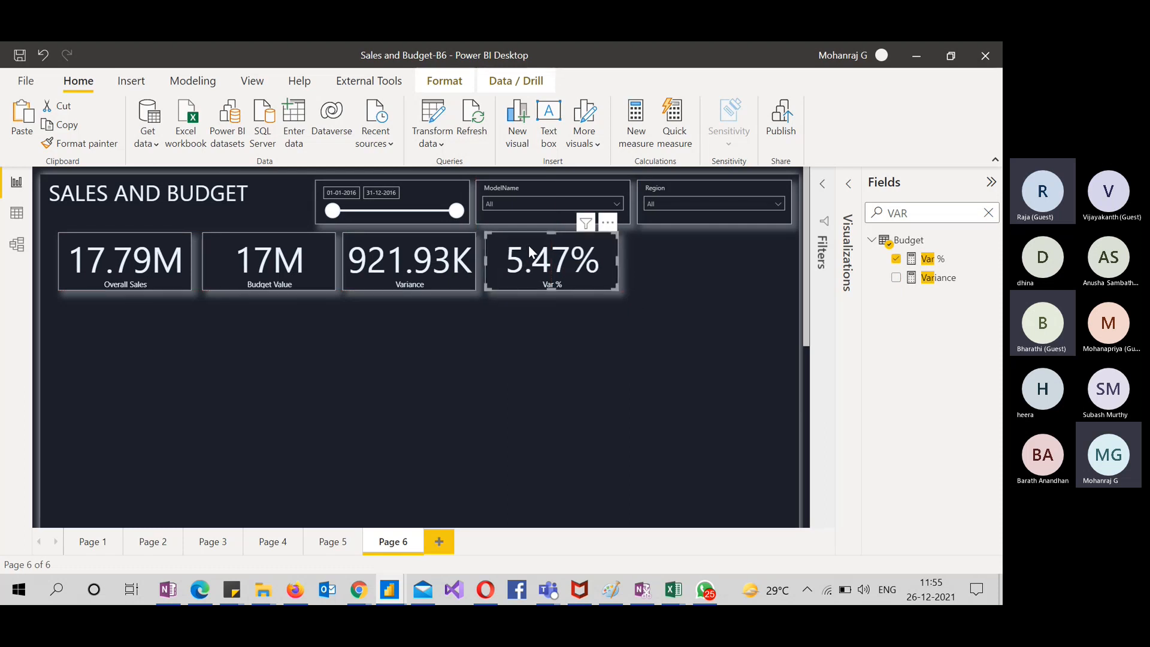
Shift the row of four cards together toward the page centre and even out the Budget Value card's spacing
{"action": "left_click_drag", "start_coordinate": [669, 339], "coordinate": [24, 209]}
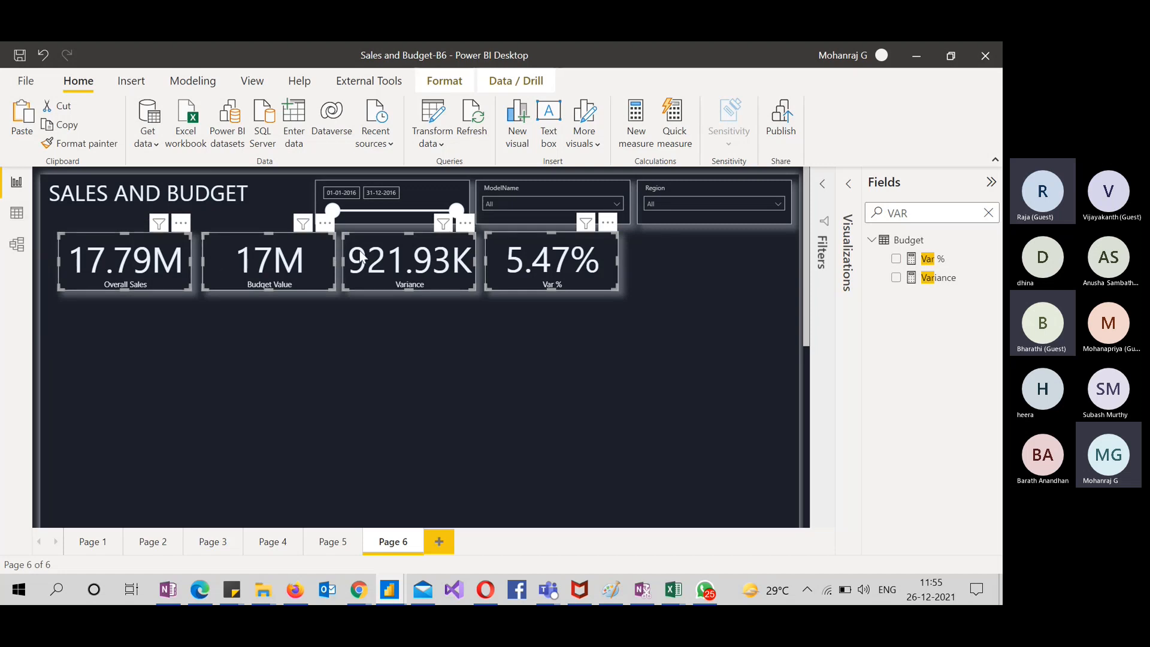
{"action": "left_click_drag", "start_coordinate": [373, 254], "coordinate": [441, 257]}
{"action": "left_click_drag", "start_coordinate": [329, 342], "coordinate": [262, 250]}
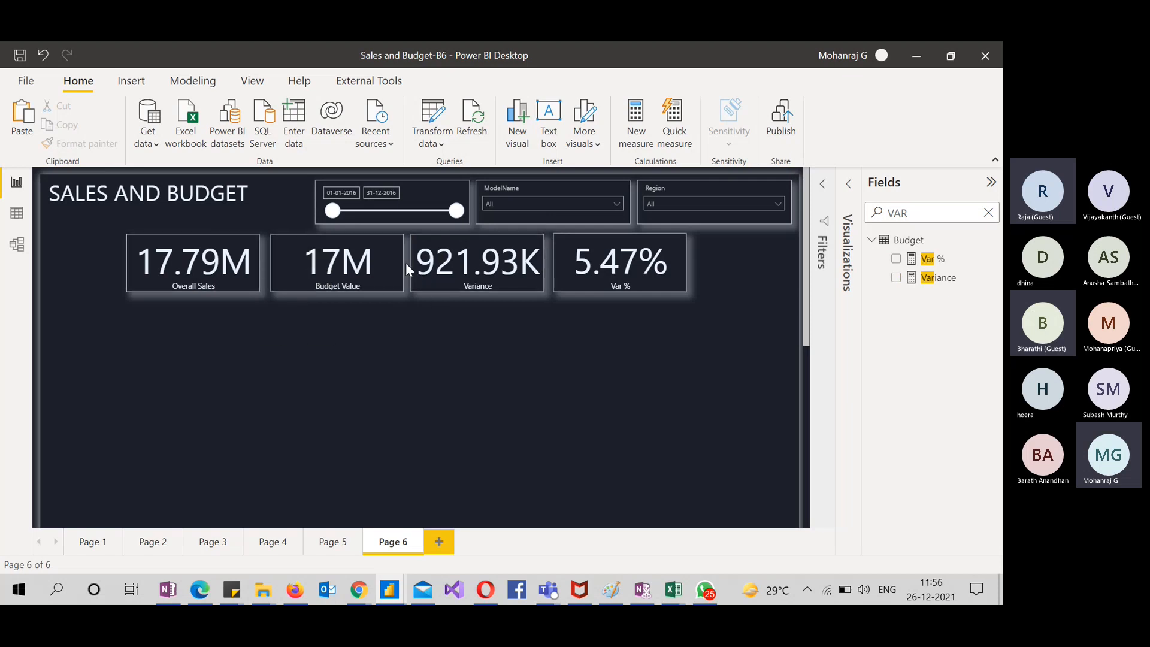
{"action": "left_click", "coordinate": [277, 287]}
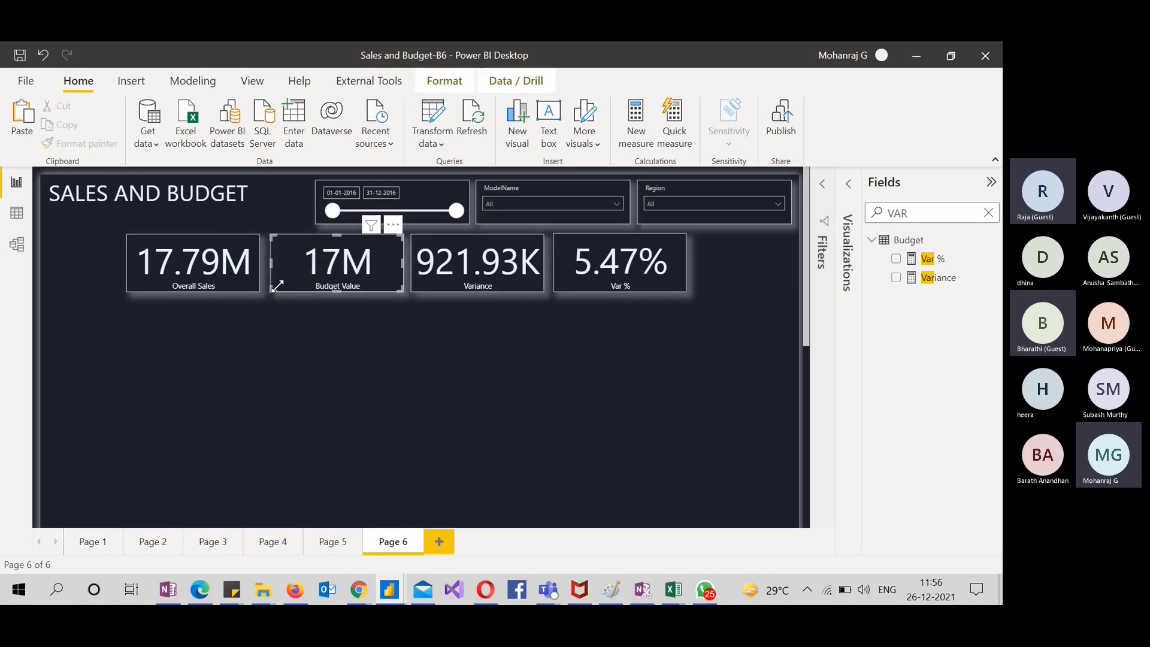
{"action": "left_click", "coordinate": [318, 358]}
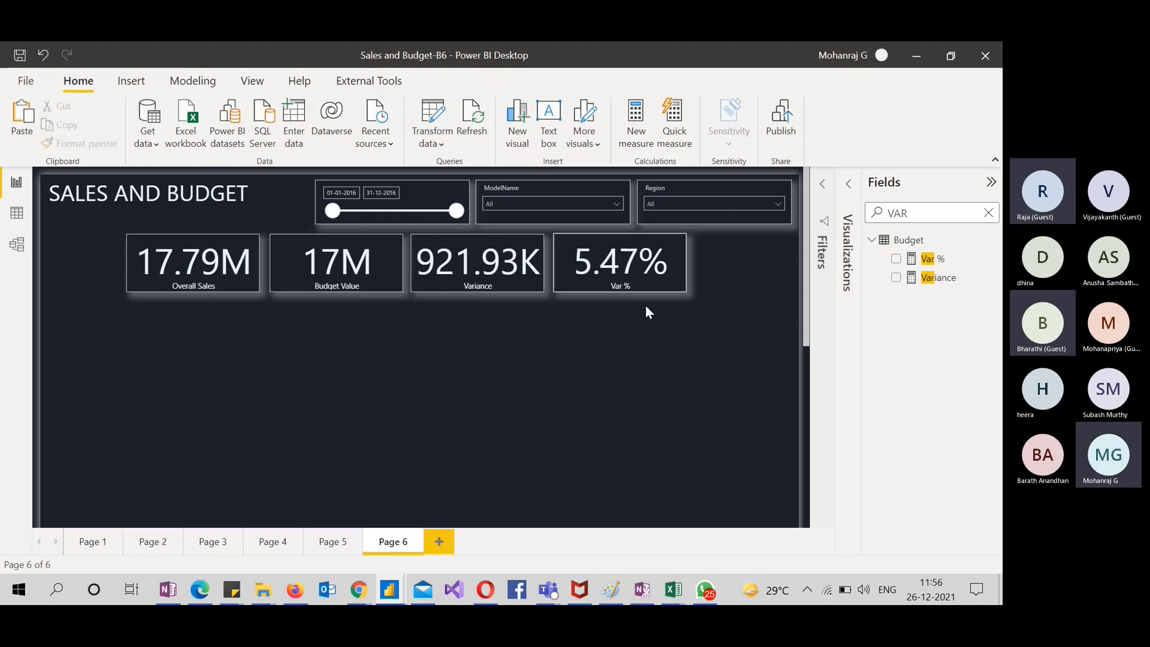
{"action": "scroll", "coordinate": [706, 318], "scroll_direction": "down", "scroll_amount": 1}
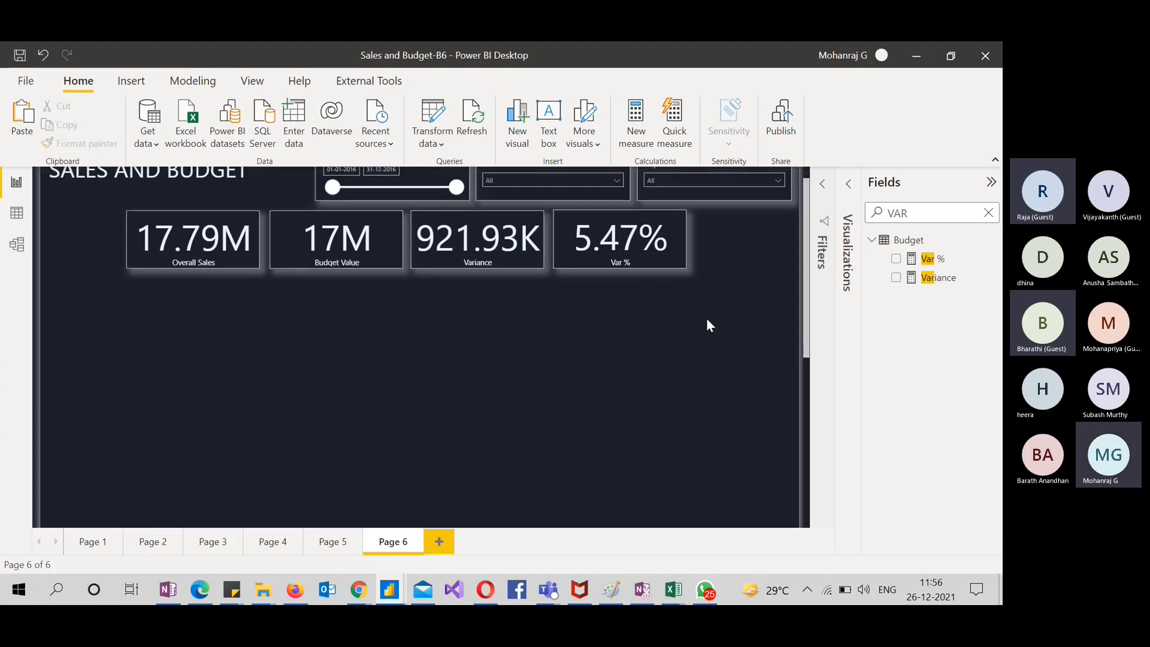
{"action": "scroll", "coordinate": [706, 318], "scroll_direction": "up", "scroll_amount": 1}
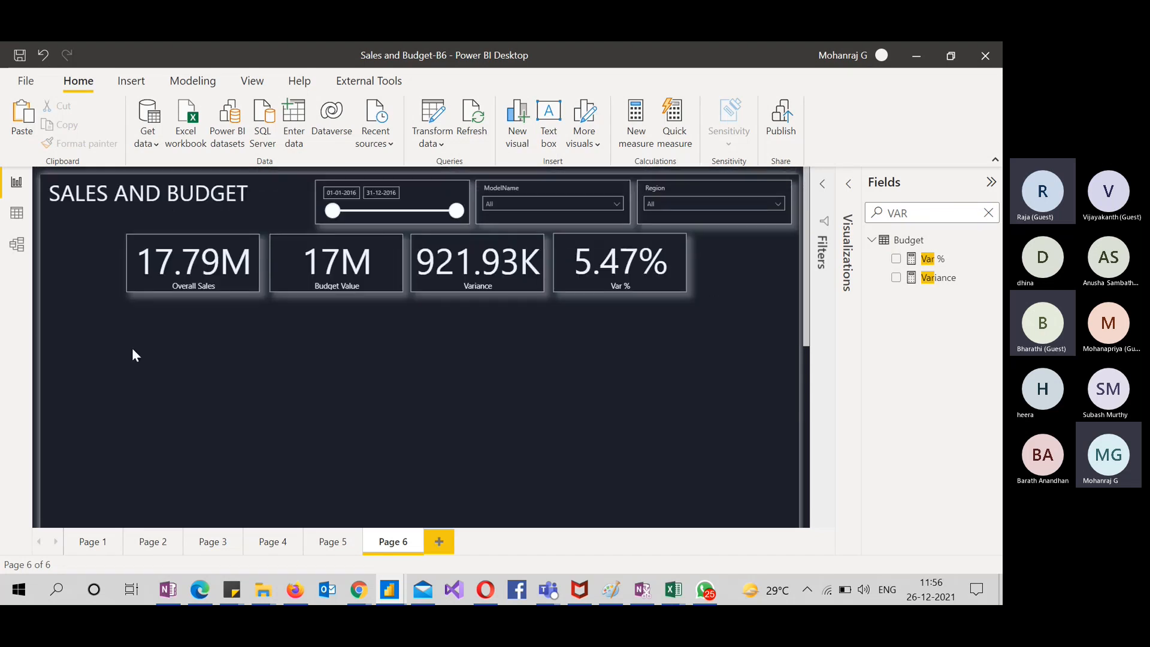
{"action": "scroll", "coordinate": [83, 325], "scroll_direction": "down", "scroll_amount": 1}
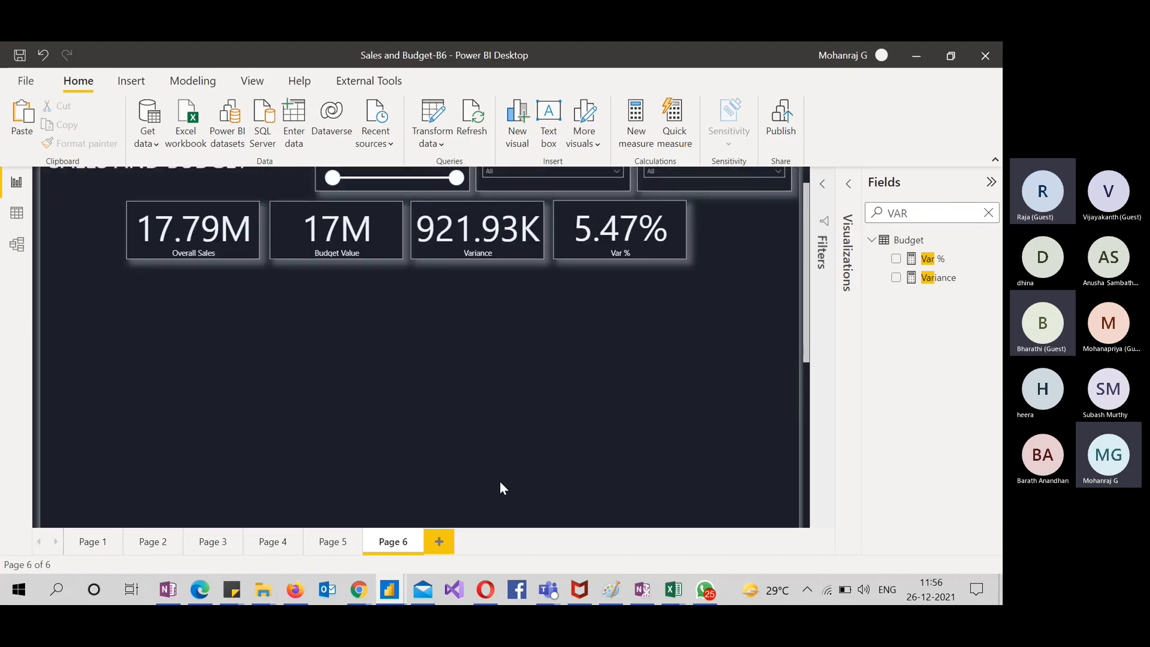
{"action": "scroll", "coordinate": [255, 311], "scroll_direction": "up", "scroll_amount": 1}
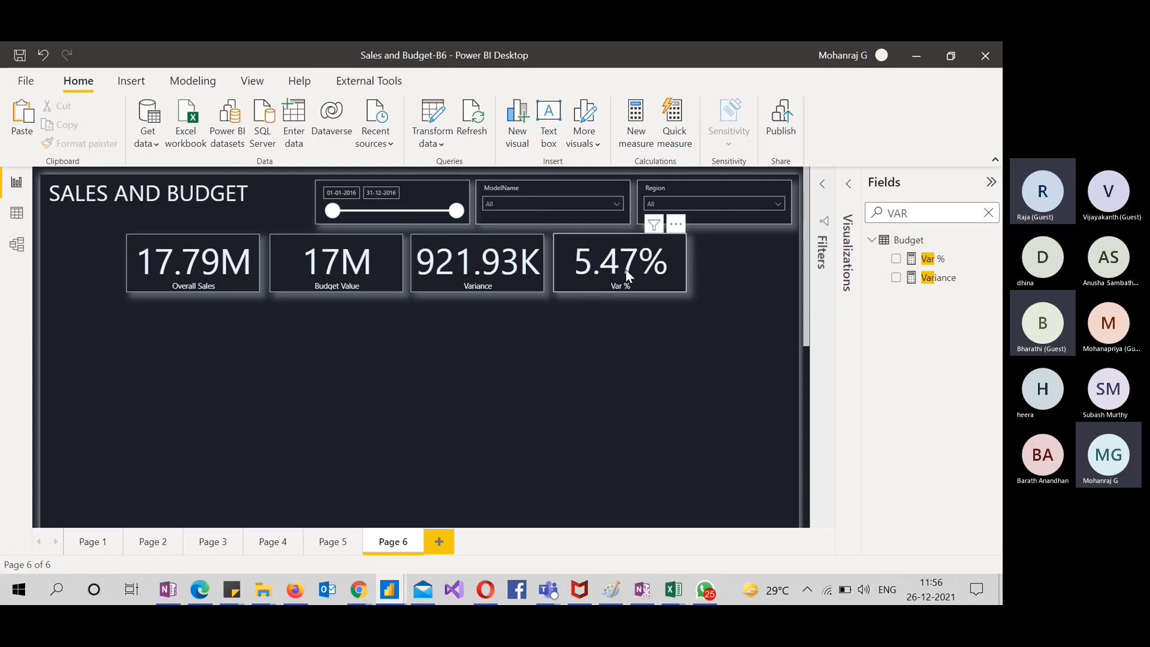
{"action": "scroll", "coordinate": [599, 437], "scroll_direction": "down", "scroll_amount": 3}
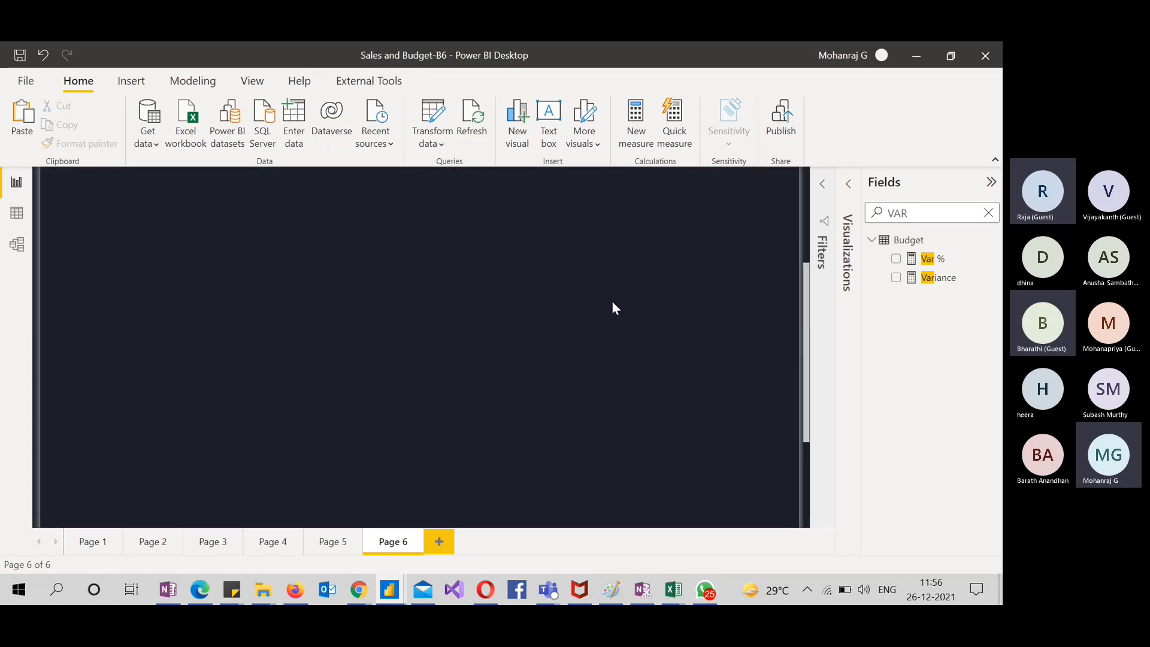
{"action": "scroll", "coordinate": [612, 308], "scroll_direction": "up", "scroll_amount": 3}
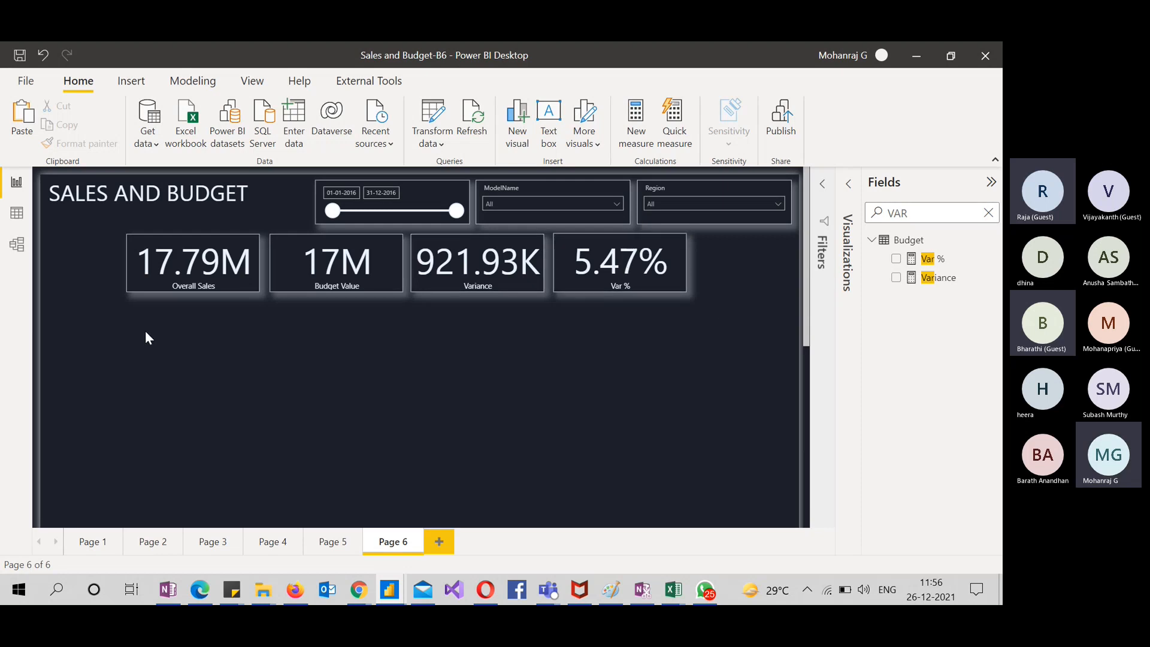
Add a stacked bar chart and place it, resized, beneath the Overall Sales and Budget Value cards
{"action": "left_click", "coordinate": [851, 187]}
{"action": "left_click", "coordinate": [988, 212]}
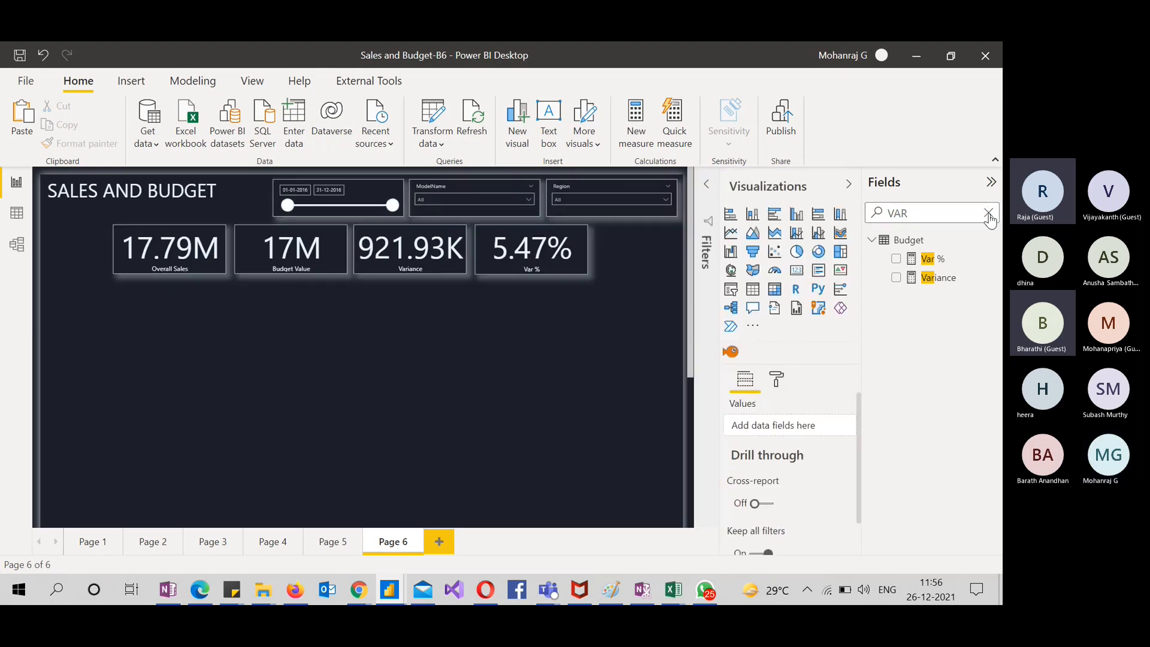
{"action": "left_click", "coordinate": [730, 214]}
{"action": "left_click_drag", "start_coordinate": [590, 326], "coordinate": [96, 334]}
{"action": "left_click_drag", "start_coordinate": [178, 360], "coordinate": [243, 404]}
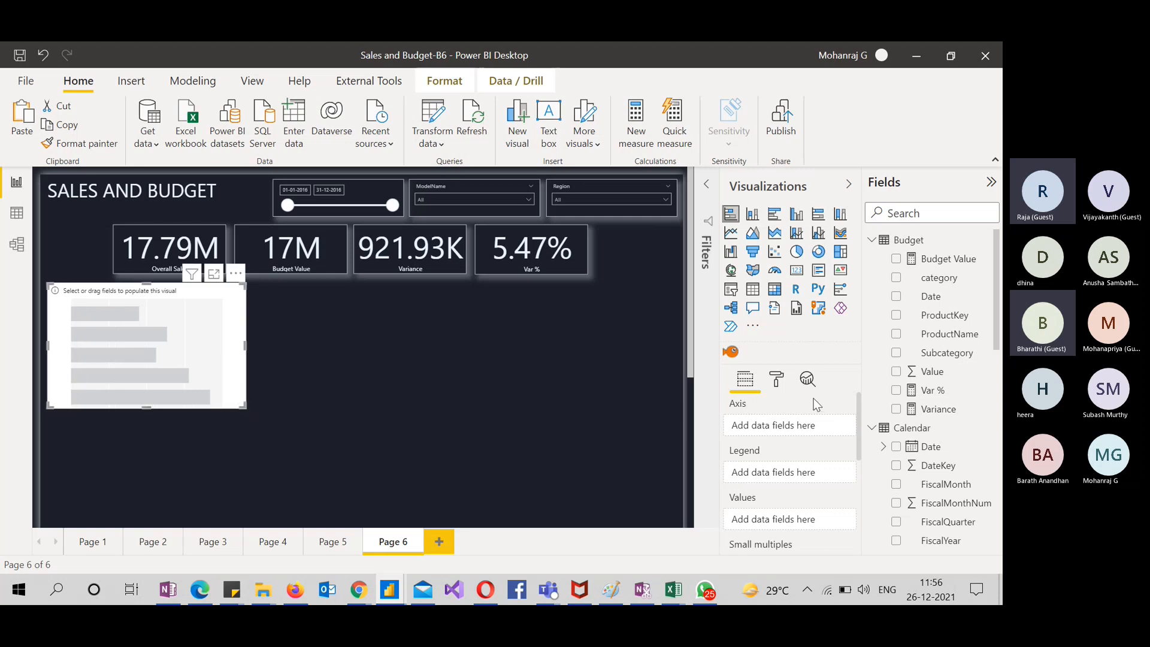
Fill the bar chart with the Product table's Category on the axis and Overall Sales and Budget Value as values
{"action": "left_click", "coordinate": [940, 214]}
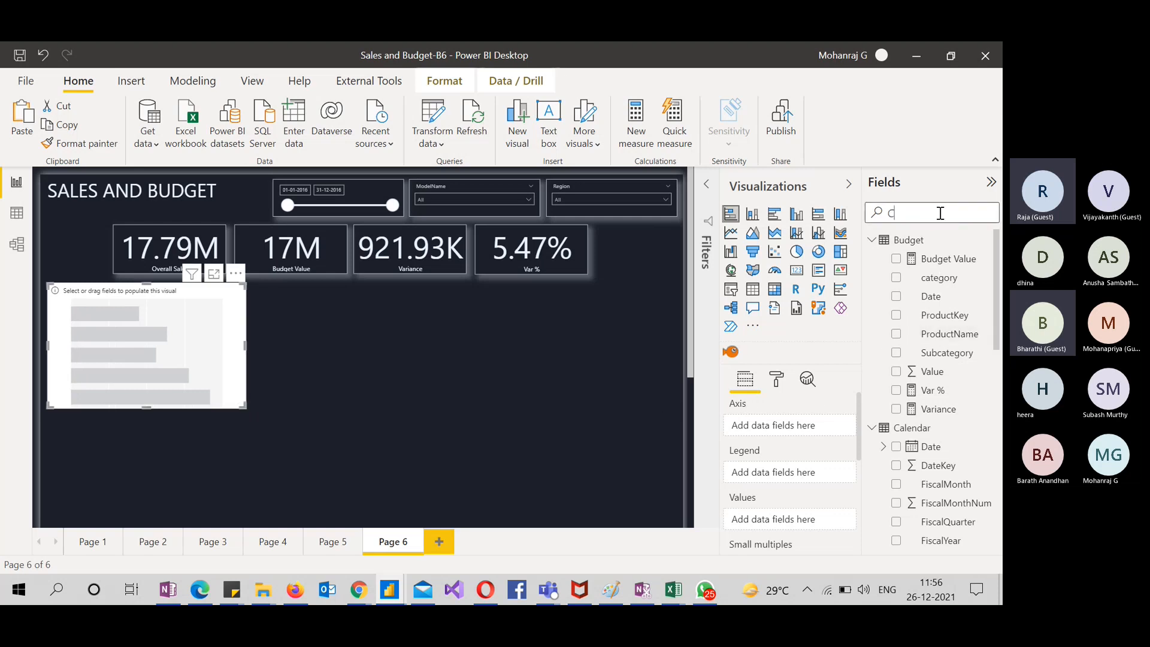
{"action": "type", "text": "CATE"}
{"action": "left_click", "coordinate": [897, 316]}
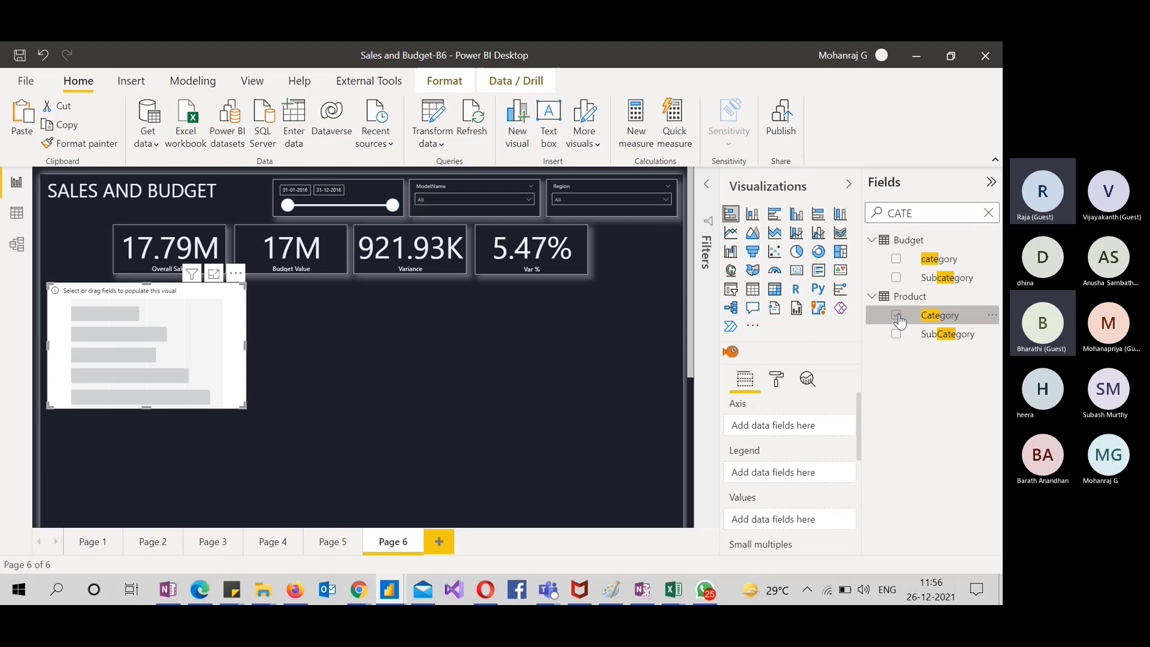
{"action": "double_click", "coordinate": [936, 214]}
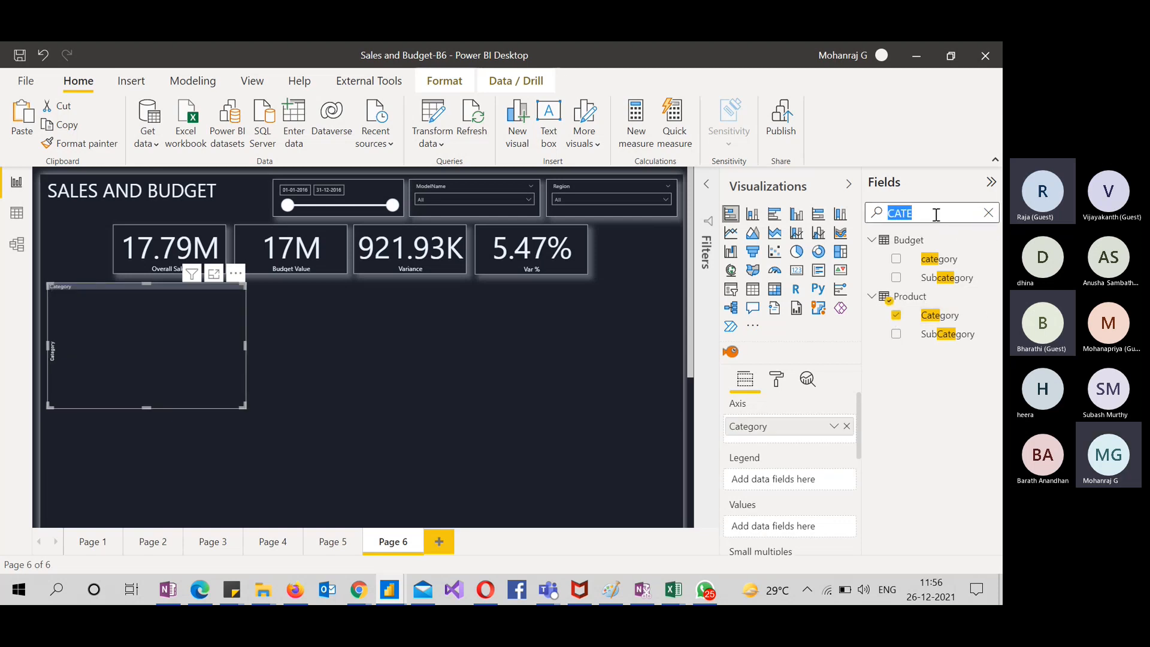
{"action": "type", "text": "OVER"}
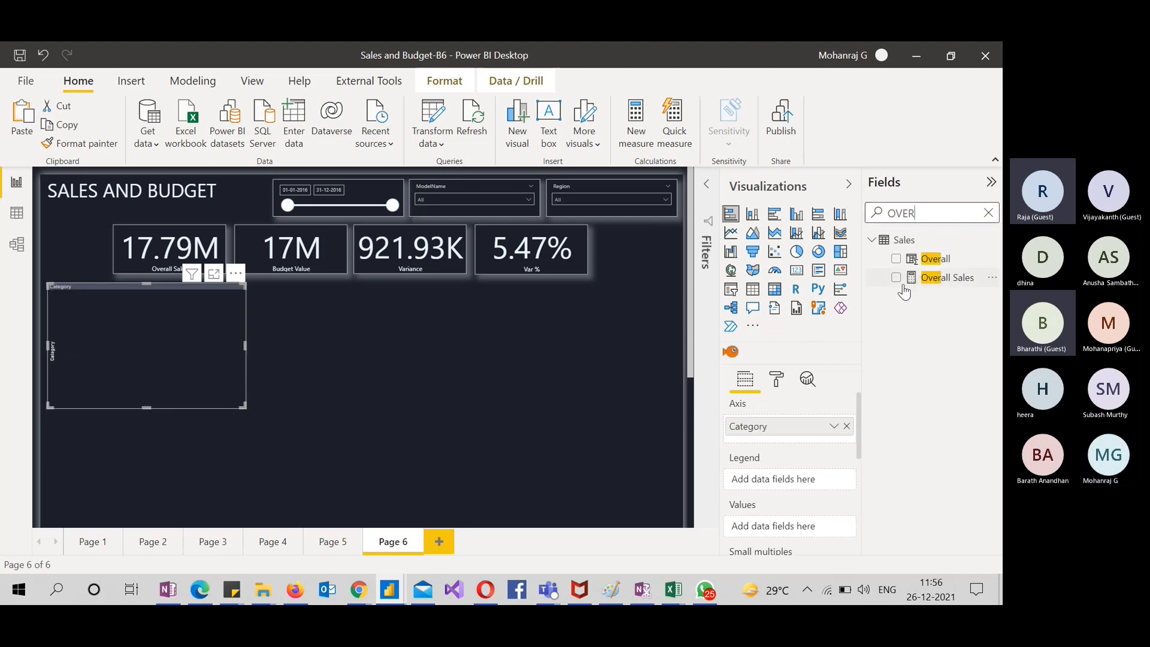
{"action": "left_click", "coordinate": [896, 278]}
{"action": "double_click", "coordinate": [945, 214]}
{"action": "type", "text": "BUDGE"}
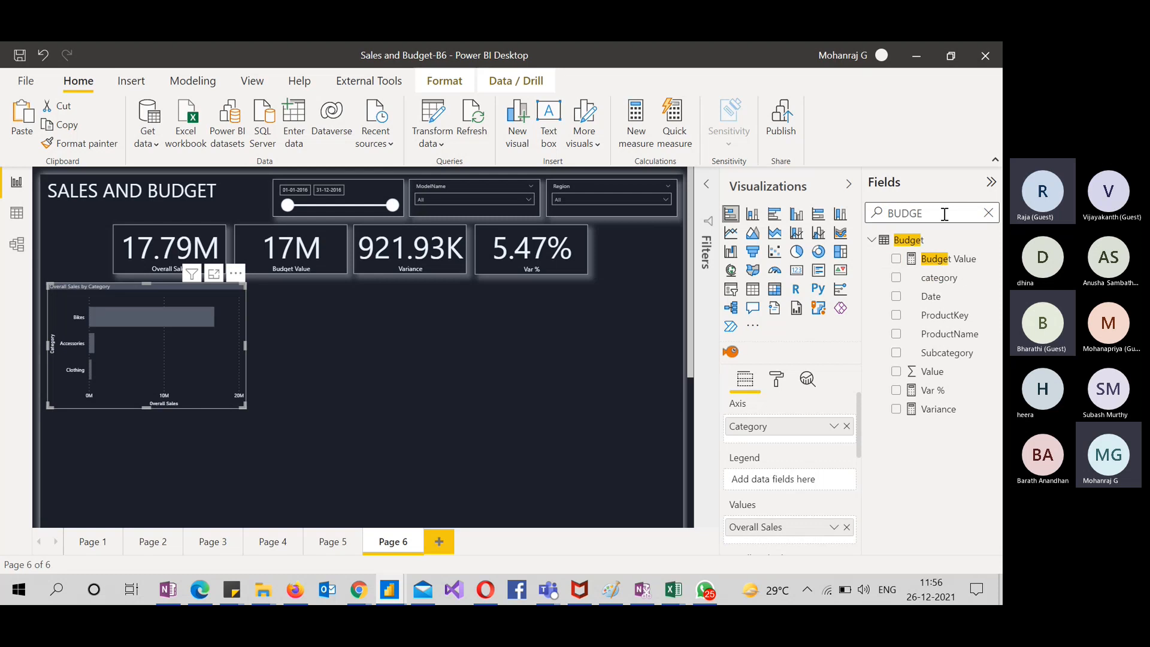
{"action": "left_click", "coordinate": [896, 259]}
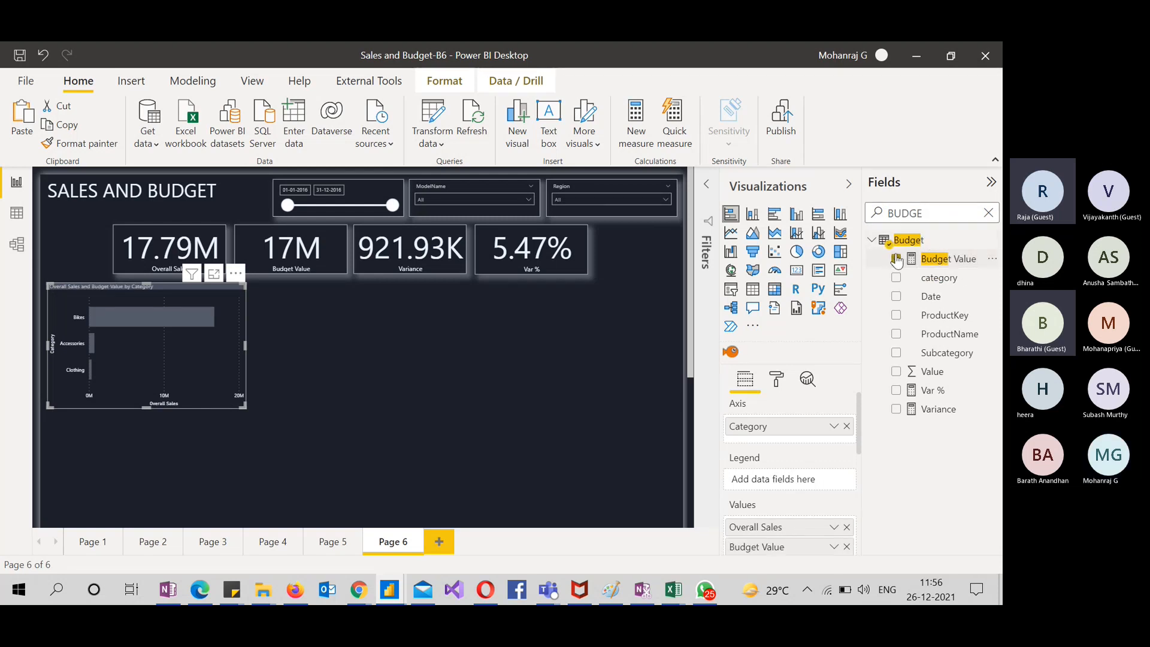
{"action": "left_click", "coordinate": [287, 403]}
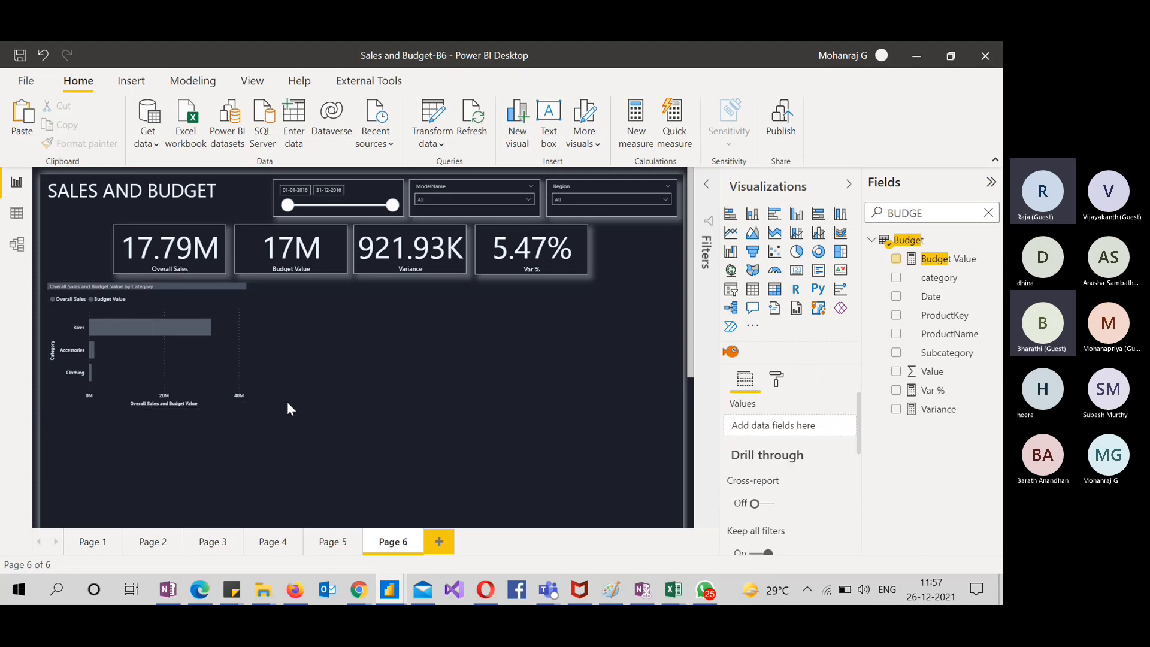
Duplicate the sales and budget bar chart and place the copy beside the original
{"action": "left_click", "coordinate": [214, 302]}
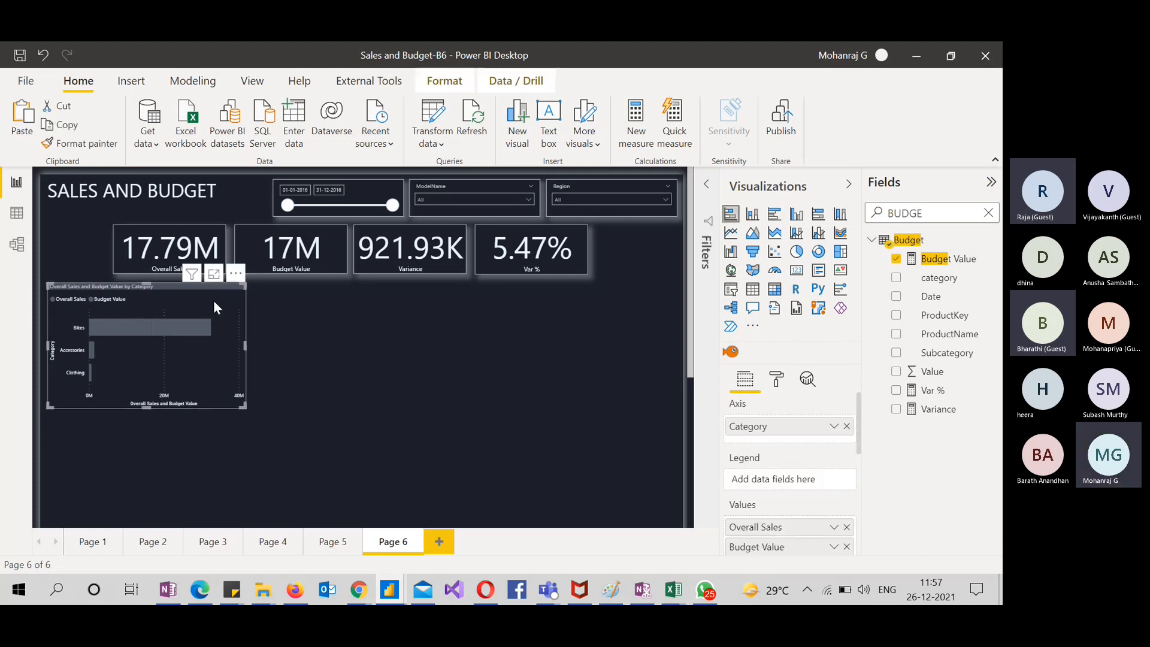
{"action": "key", "text": "ctrl+c"}
{"action": "key", "text": "ctrl+v"}
{"action": "left_click_drag", "start_coordinate": [213, 300], "coordinate": [428, 296]}
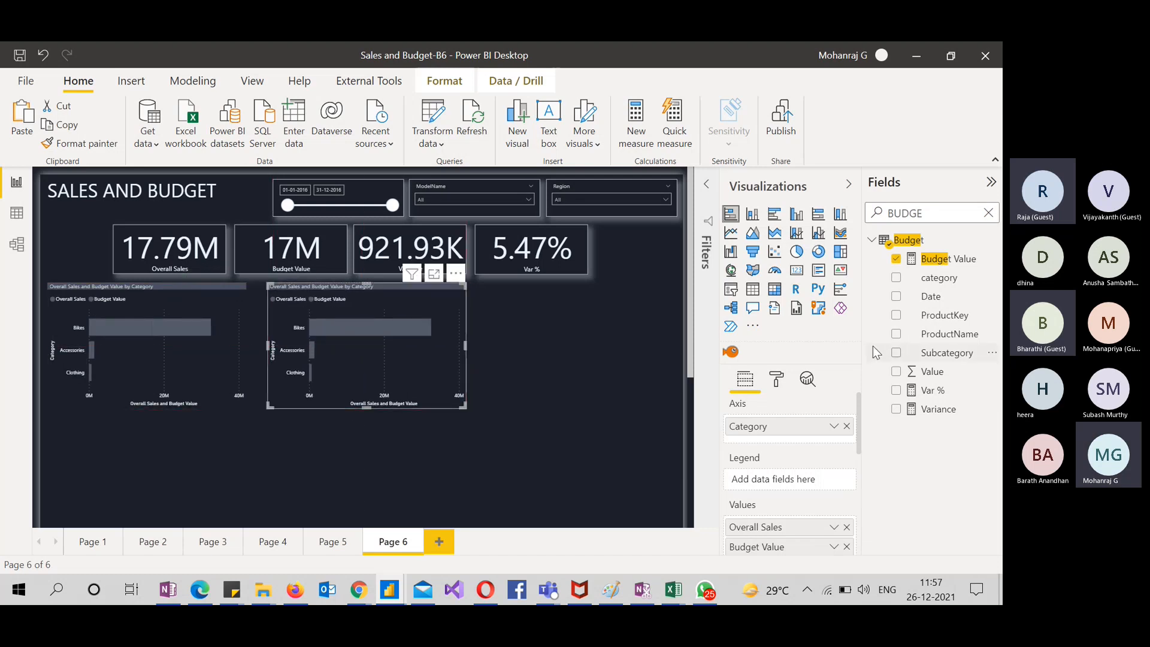
Replace Overall Sales and Budget Value in the copied bar chart with the Variance measure
{"action": "scroll", "coordinate": [837, 485], "scroll_direction": "down", "scroll_amount": 1}
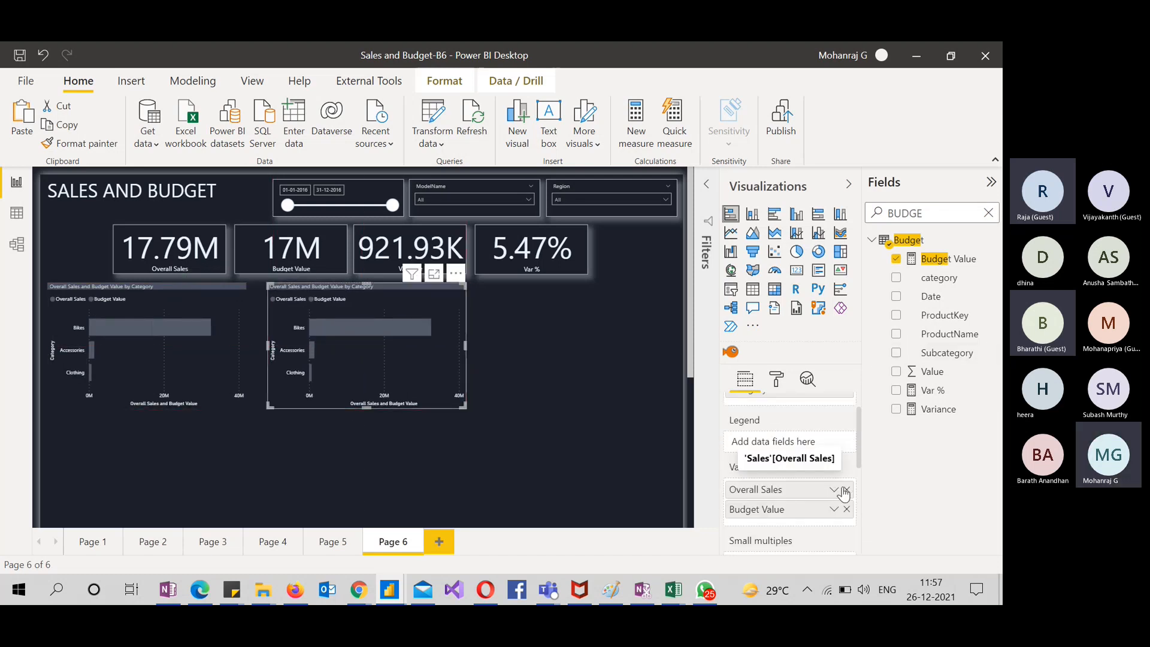
{"action": "left_click", "coordinate": [845, 491]}
{"action": "left_click", "coordinate": [846, 490]}
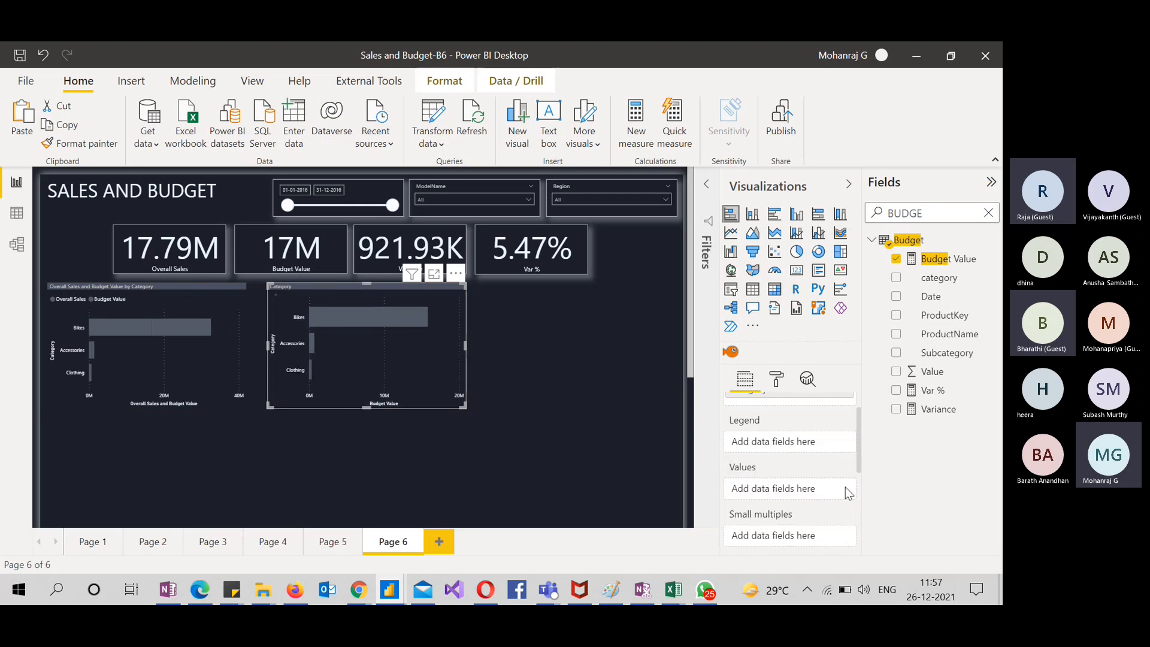
{"action": "double_click", "coordinate": [959, 212]}
{"action": "type", "text": "VAR"}
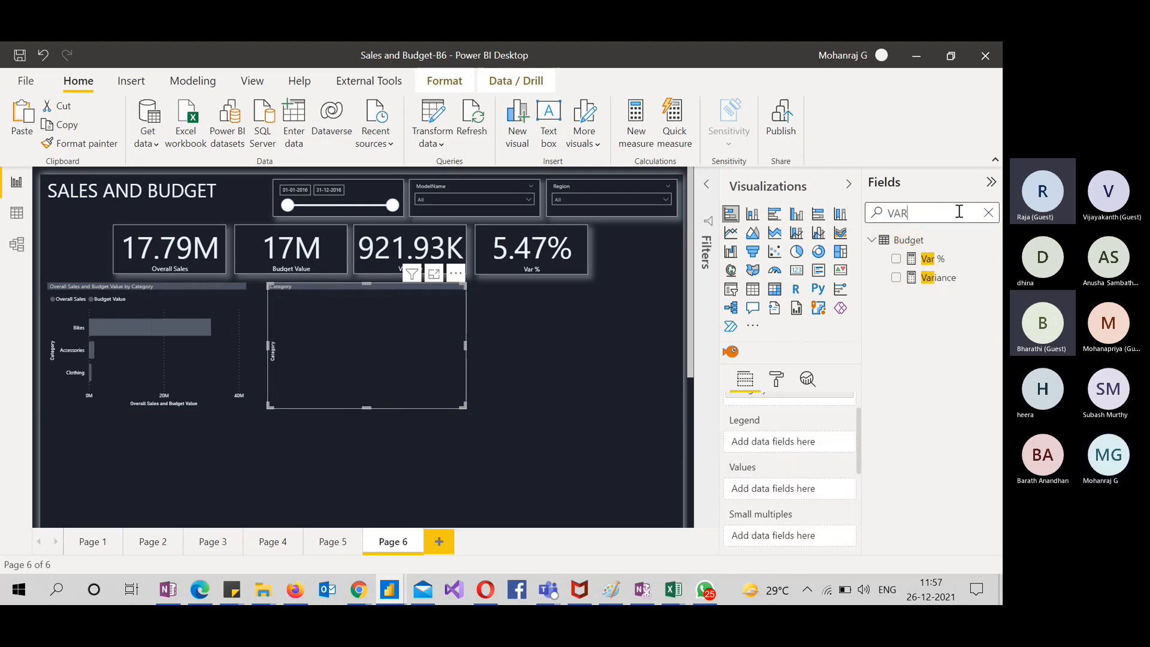
{"action": "left_click", "coordinate": [896, 277]}
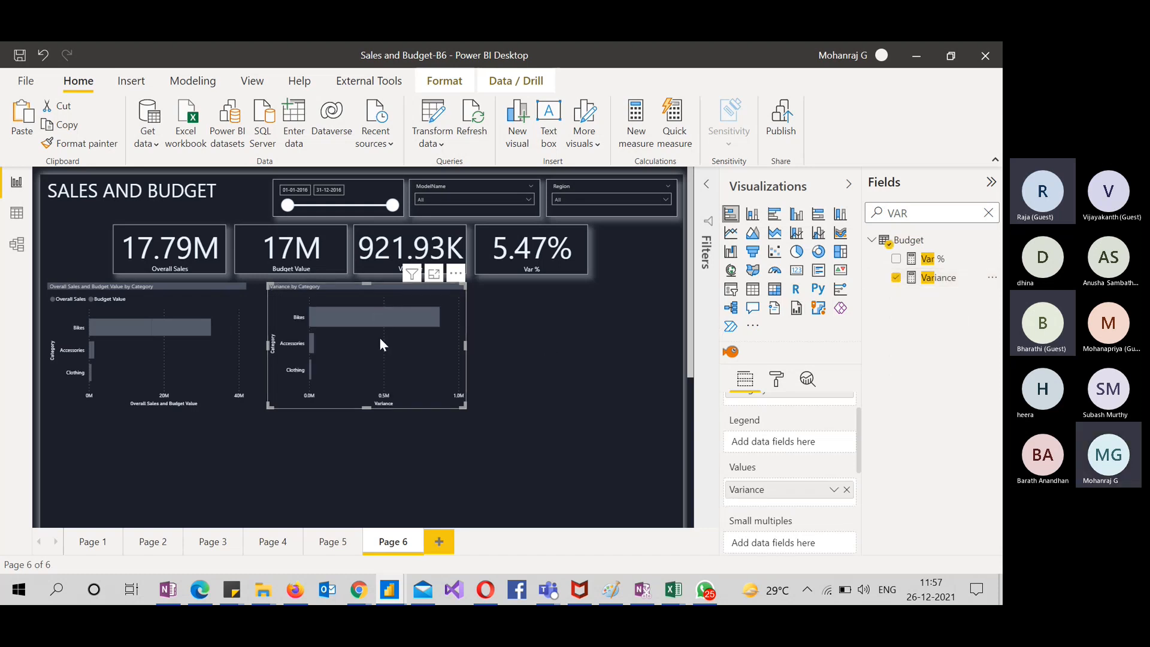
{"action": "scroll", "coordinate": [812, 444], "scroll_direction": "up", "scroll_amount": 1}
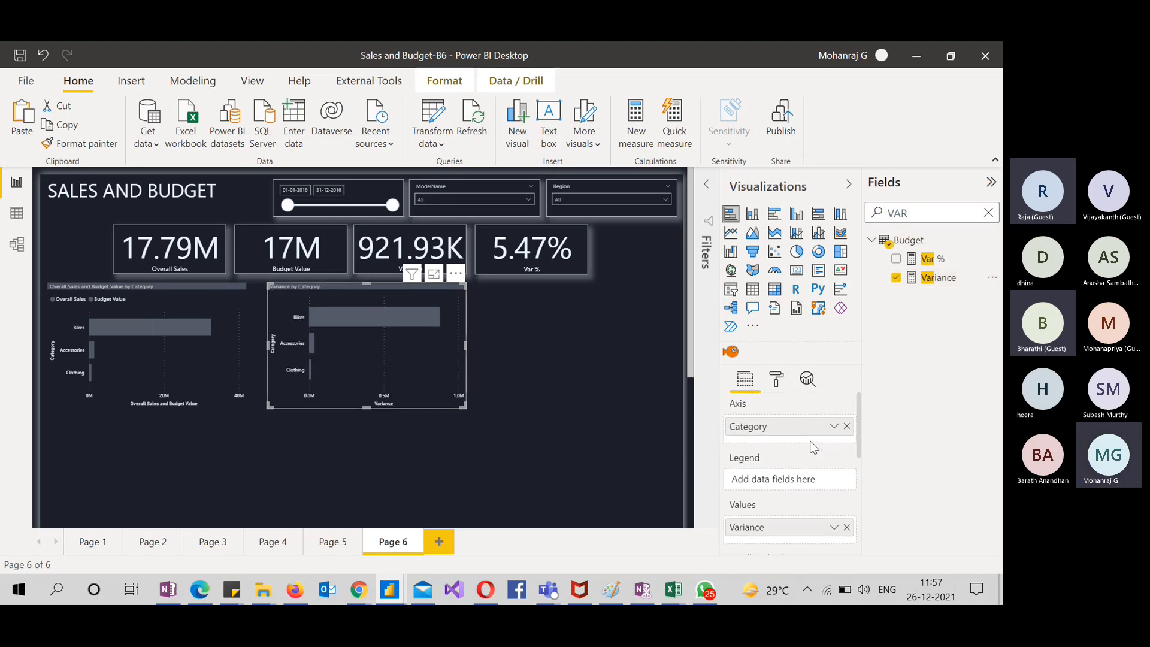
{"action": "scroll", "coordinate": [814, 447], "scroll_direction": "up", "scroll_amount": 1}
Place a copy of the Variance bar chart beside the original and convert it to a table with no fields
{"action": "left_click_drag", "start_coordinate": [440, 334], "coordinate": [648, 327]}
{"action": "left_click", "coordinate": [756, 292]}
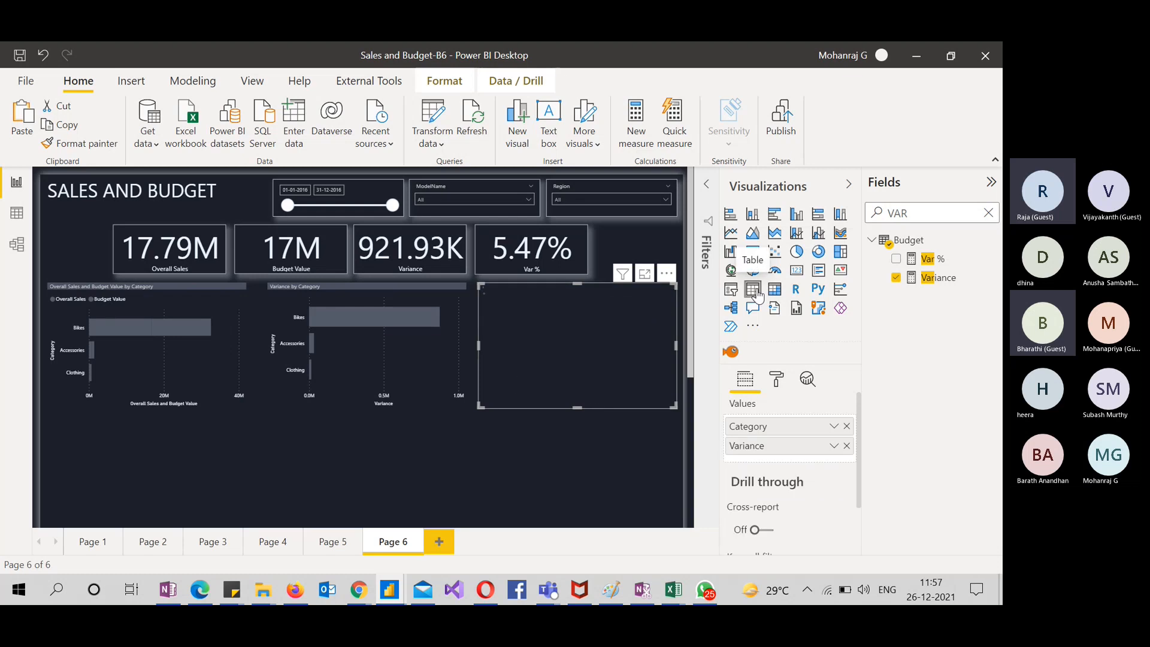
{"action": "left_click", "coordinate": [846, 446]}
{"action": "left_click", "coordinate": [846, 426]}
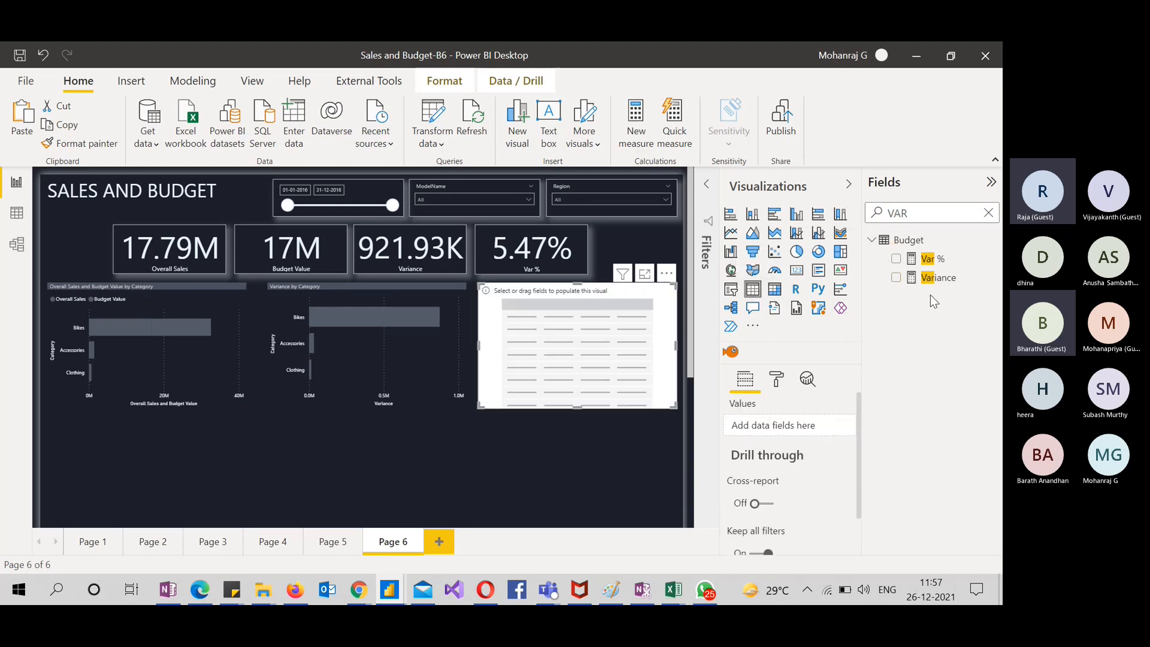
Fill the table with the Product table's ProductName and the Overall Sales measure
{"action": "double_click", "coordinate": [926, 209]}
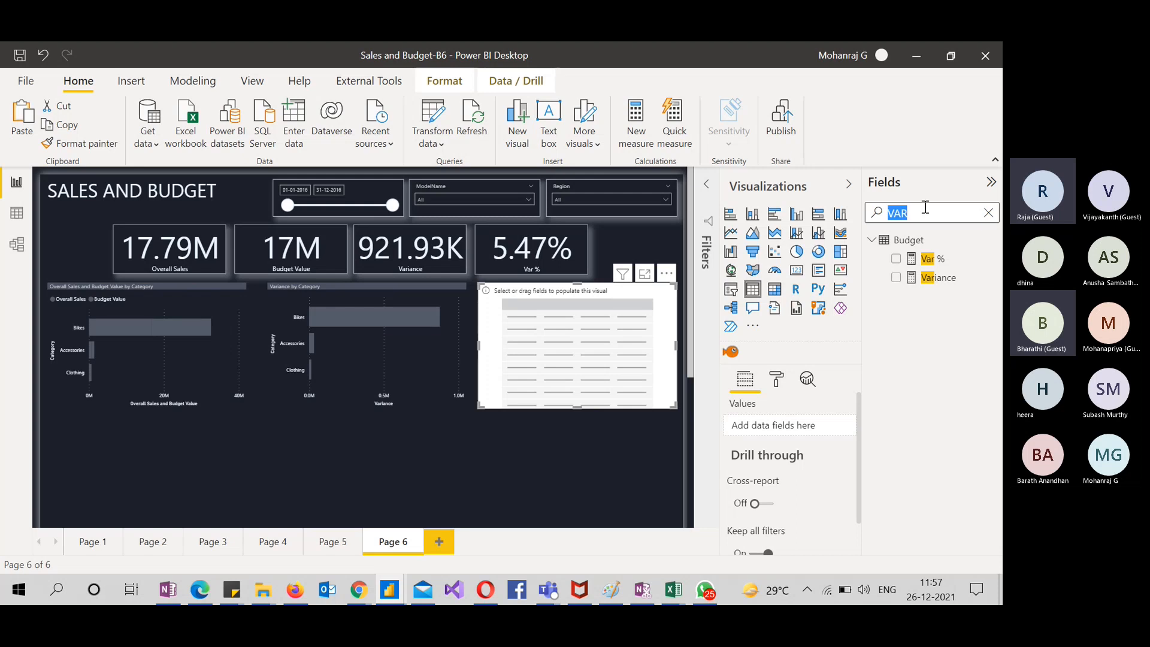
{"action": "type", "text": "PRODU"}
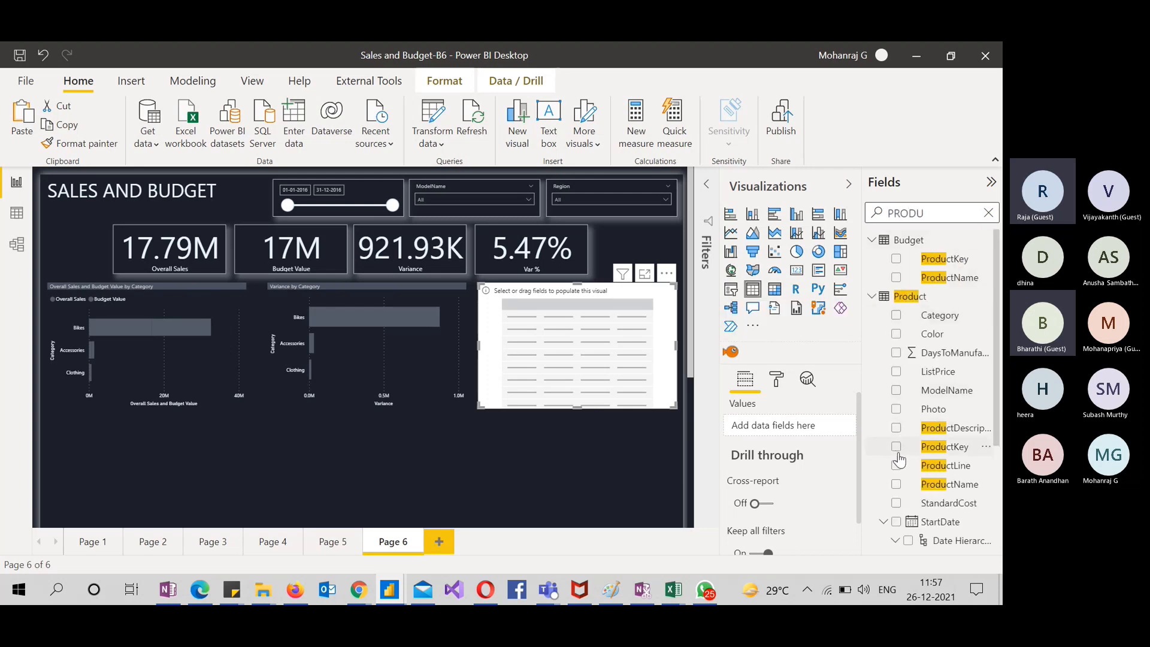
{"action": "left_click", "coordinate": [896, 484]}
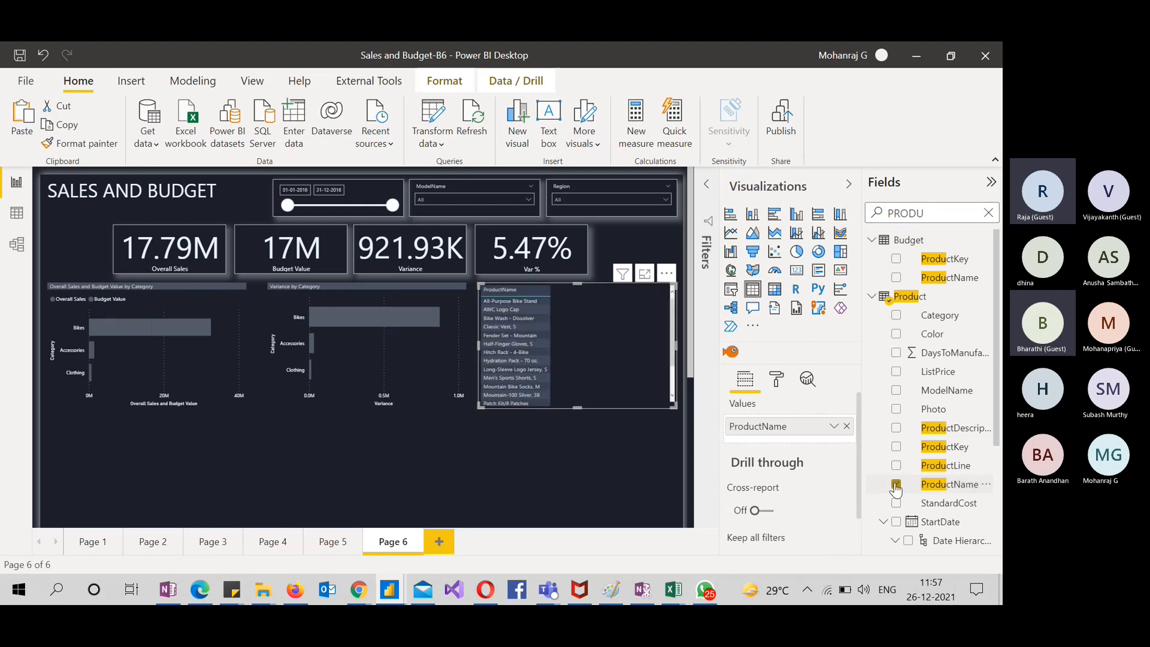
{"action": "double_click", "coordinate": [938, 214]}
{"action": "type", "text": "OVERA"}
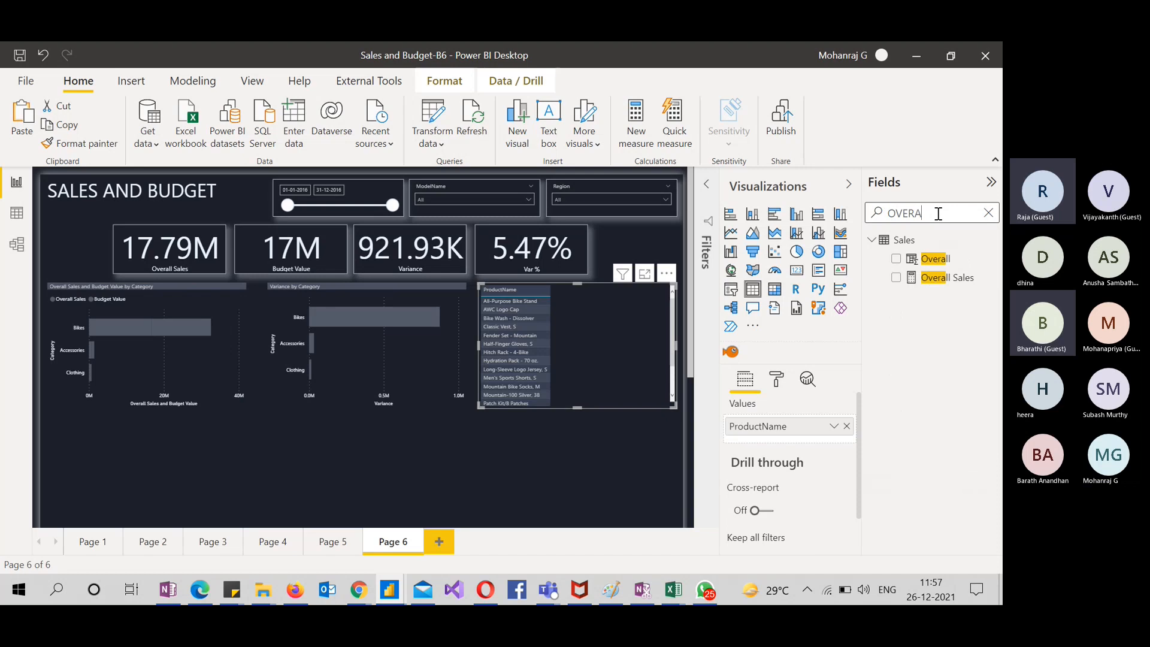
{"action": "left_click", "coordinate": [896, 279]}
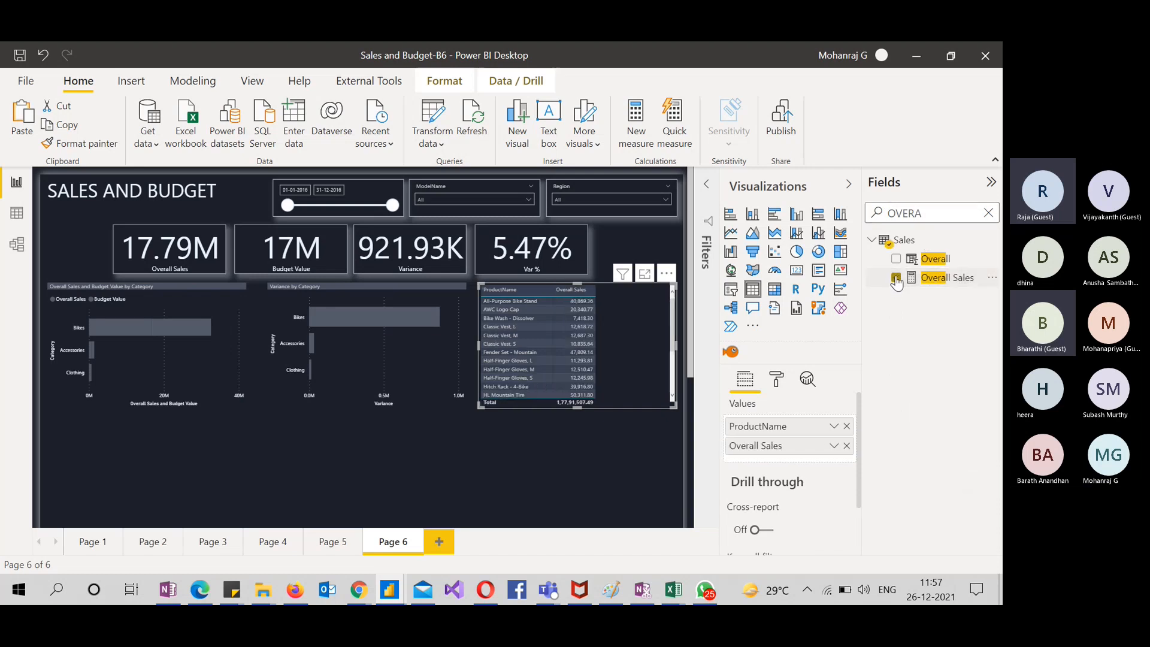
{"action": "scroll", "coordinate": [555, 351], "scroll_direction": "down", "scroll_amount": 10}
{"action": "scroll", "coordinate": [555, 351], "scroll_direction": "up", "scroll_amount": 10}
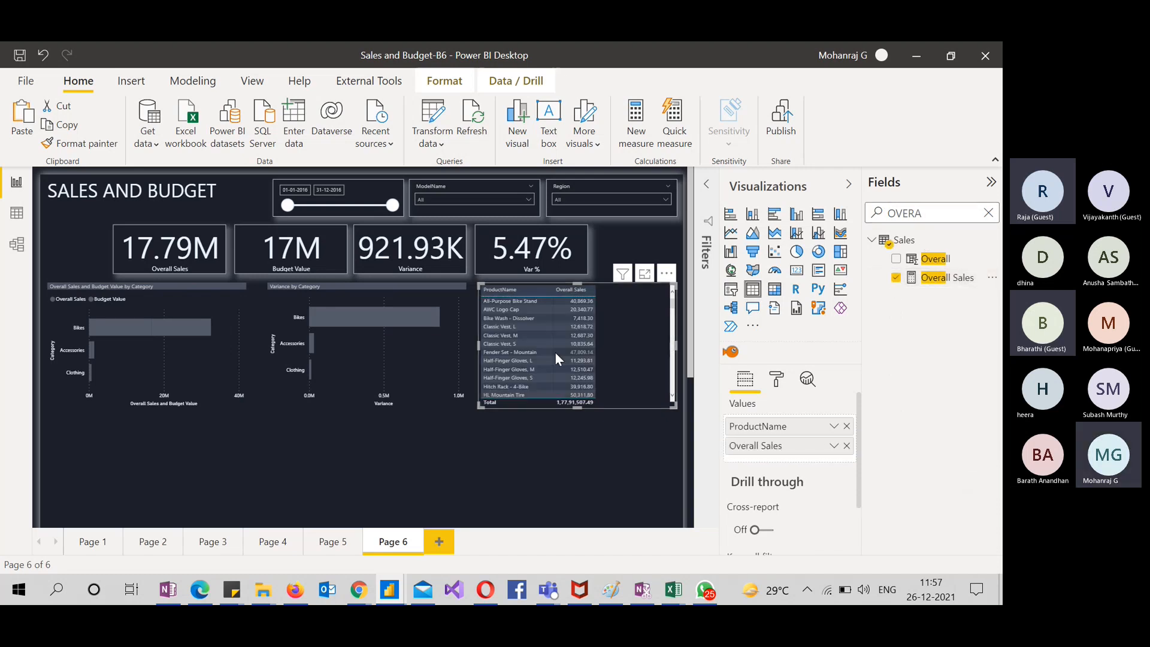
Show the table's filters and examine the comparison conditions offered for Overall Sales
{"action": "left_click", "coordinate": [705, 190]}
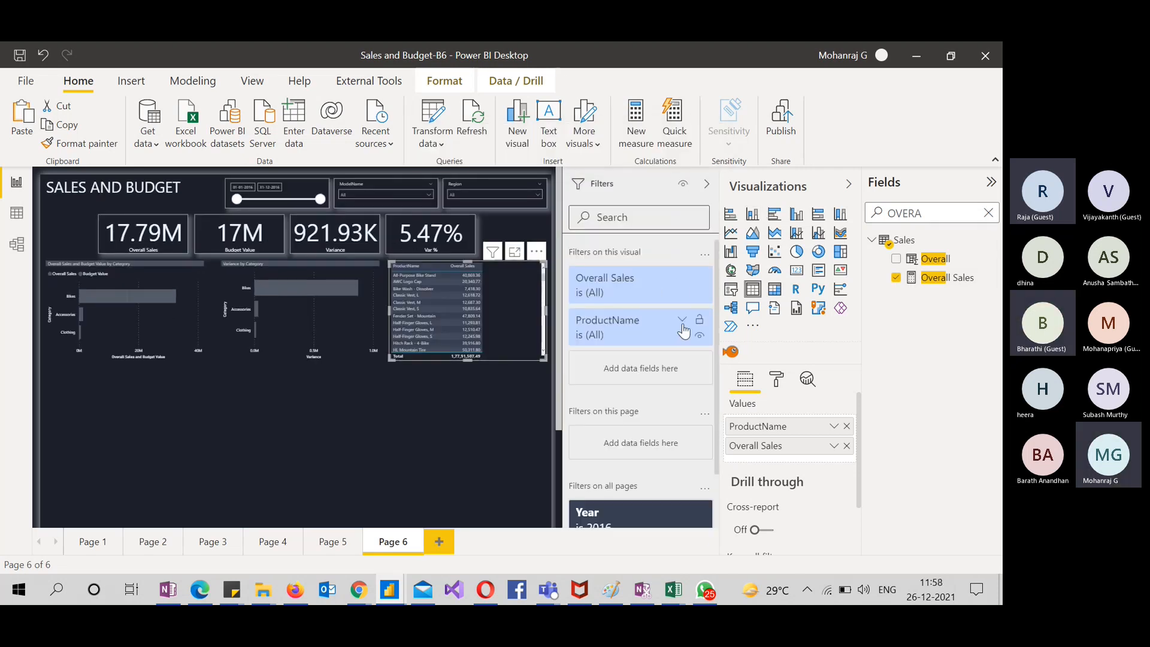
{"action": "left_click", "coordinate": [682, 278]}
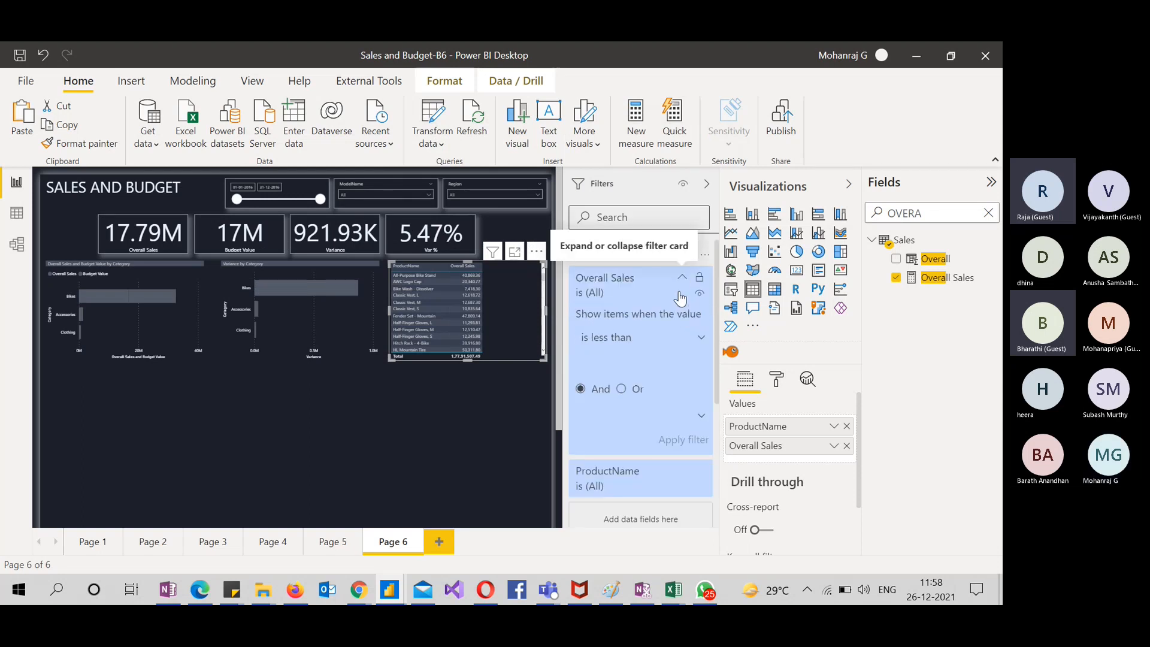
{"action": "left_click", "coordinate": [664, 342]}
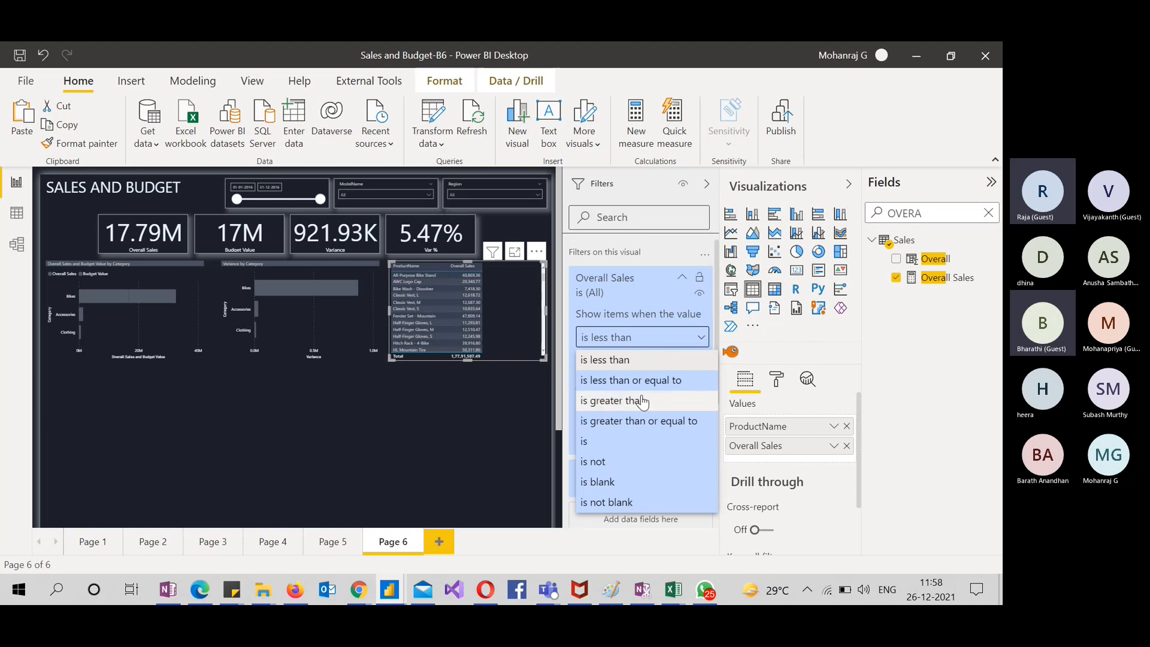
{"action": "left_click", "coordinate": [682, 276]}
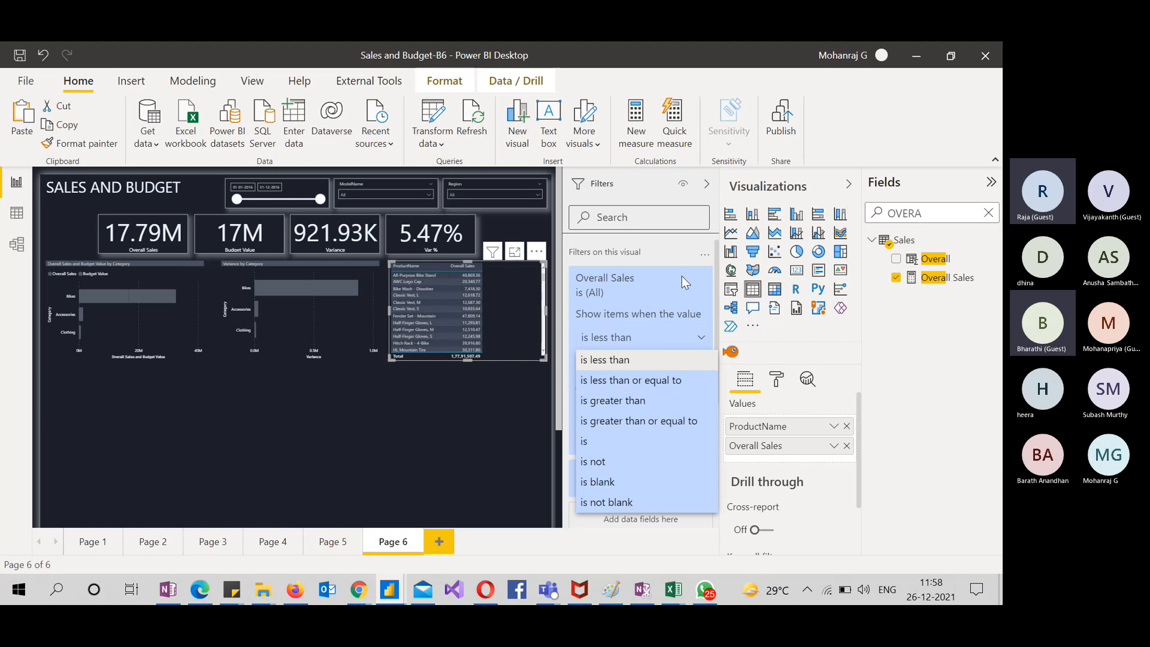
{"action": "left_click", "coordinate": [701, 339]}
{"action": "left_click", "coordinate": [682, 277]}
{"action": "left_click", "coordinate": [682, 278]}
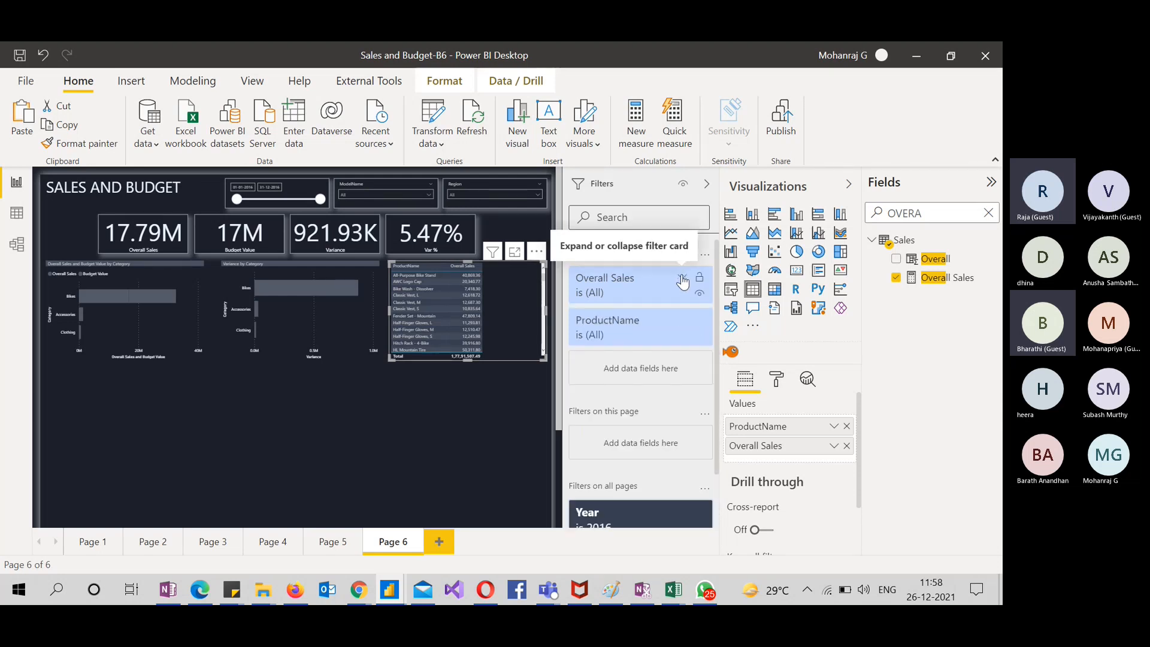
Filter the table's ProductName with a Top N filter showing the top 10 items by Overall Sales
{"action": "left_click", "coordinate": [682, 320]}
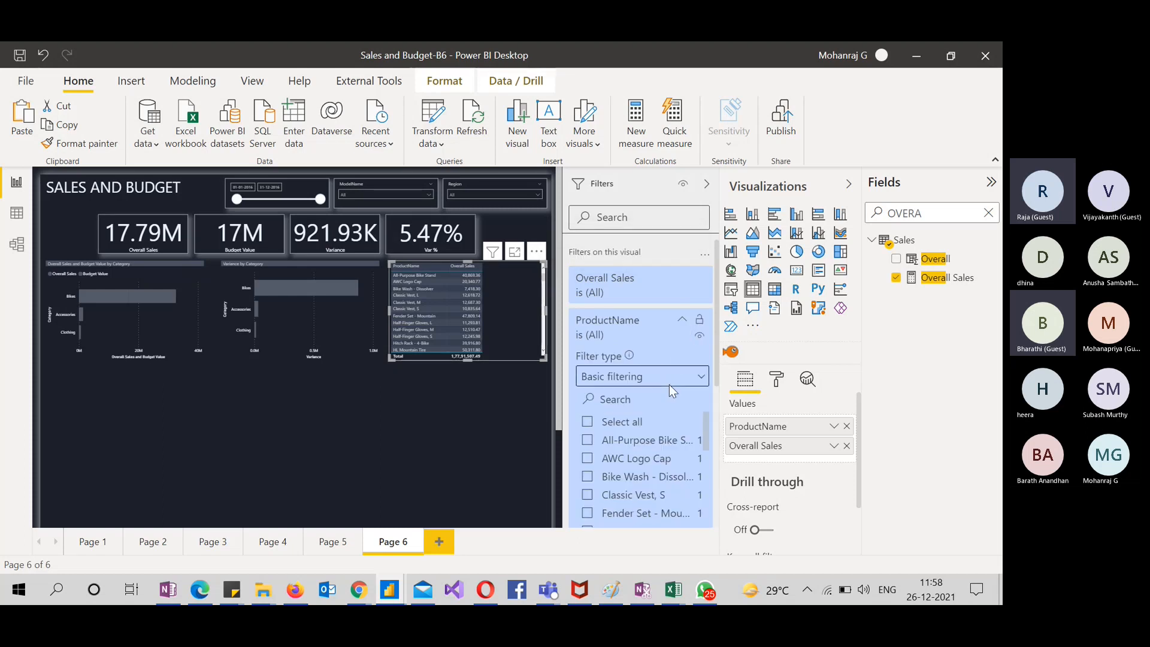
{"action": "left_click", "coordinate": [694, 384]}
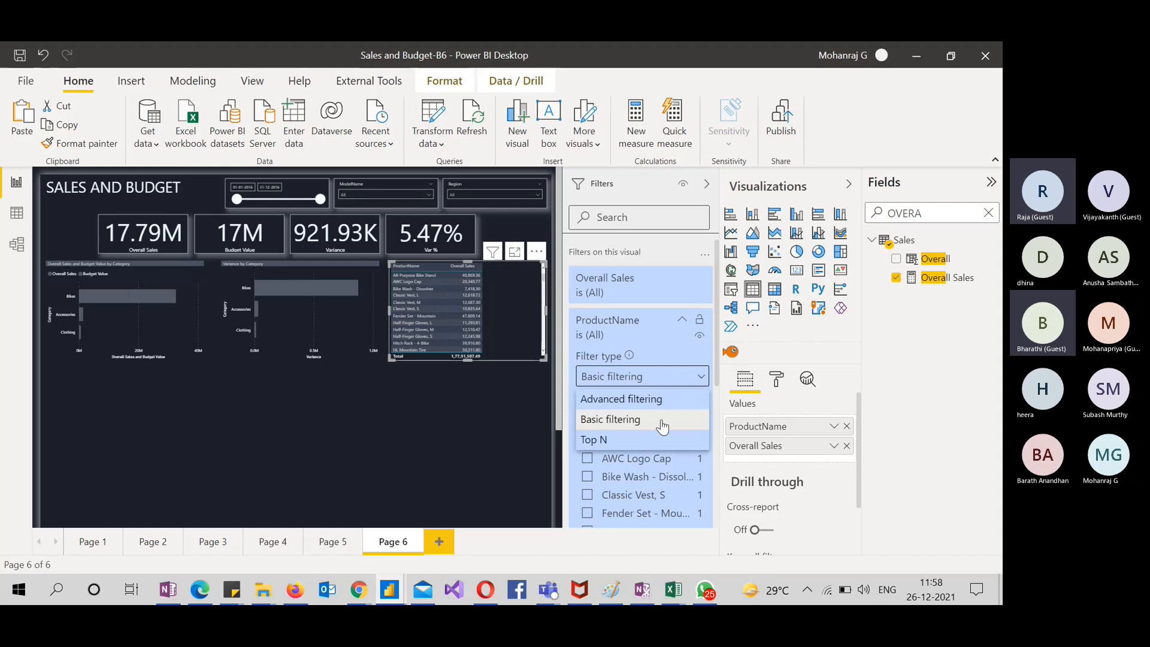
{"action": "left_click", "coordinate": [649, 439]}
{"action": "left_click", "coordinate": [657, 421]}
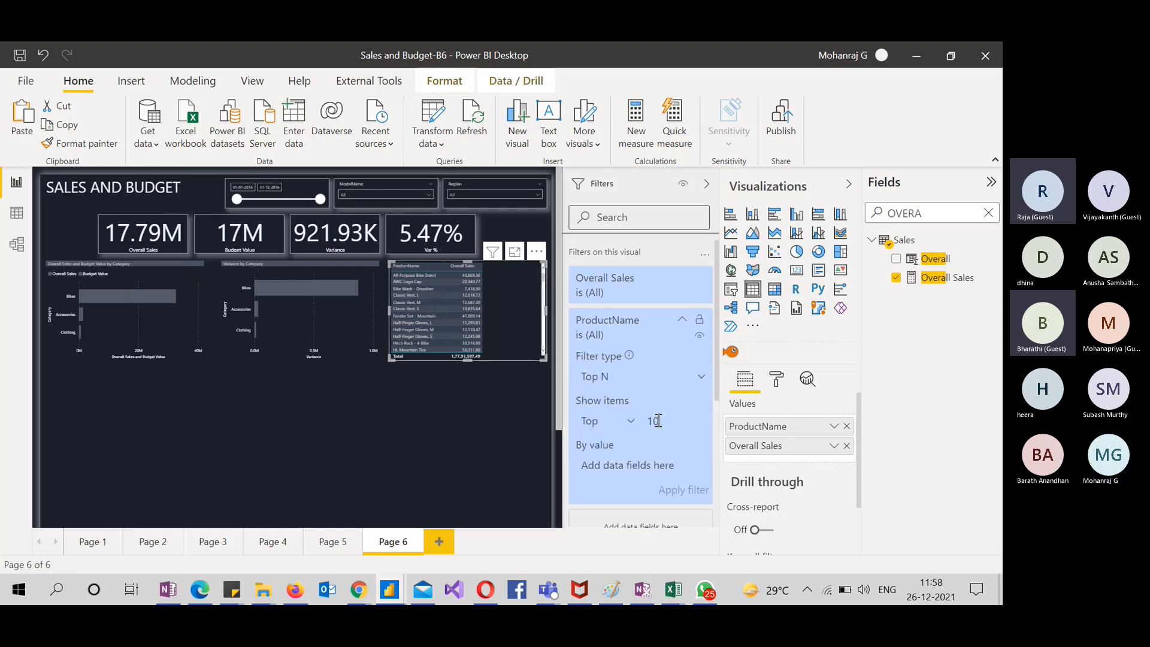
{"action": "scroll", "coordinate": [656, 419], "scroll_direction": "down", "scroll_amount": 3}
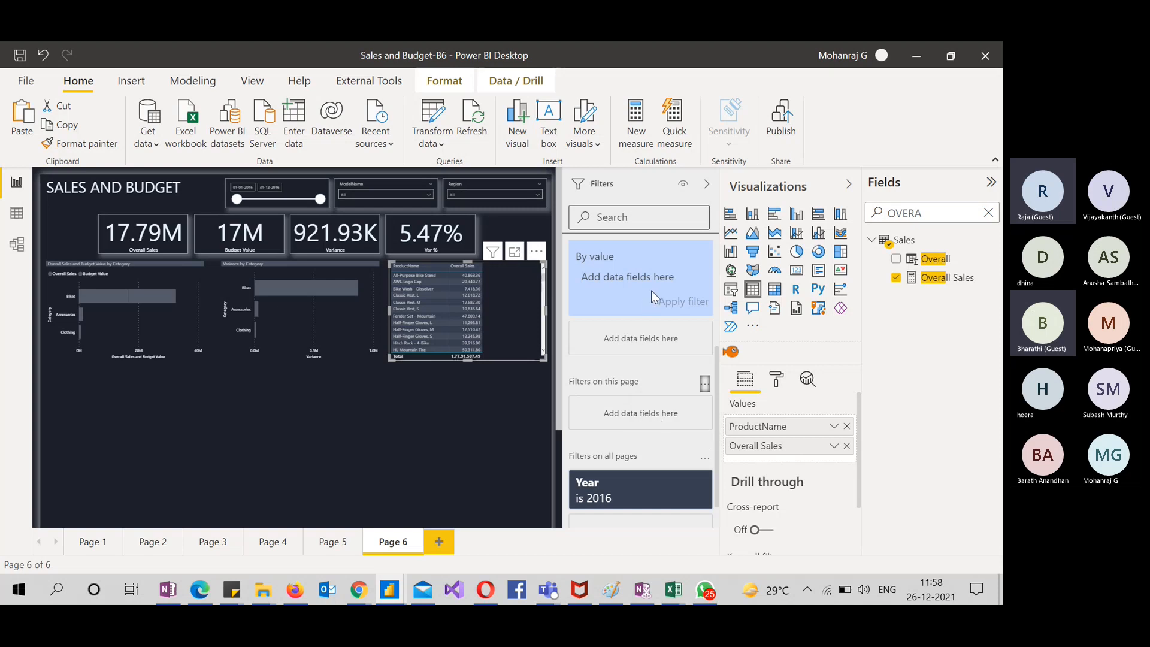
{"action": "scroll", "coordinate": [652, 290], "scroll_direction": "up", "scroll_amount": 2}
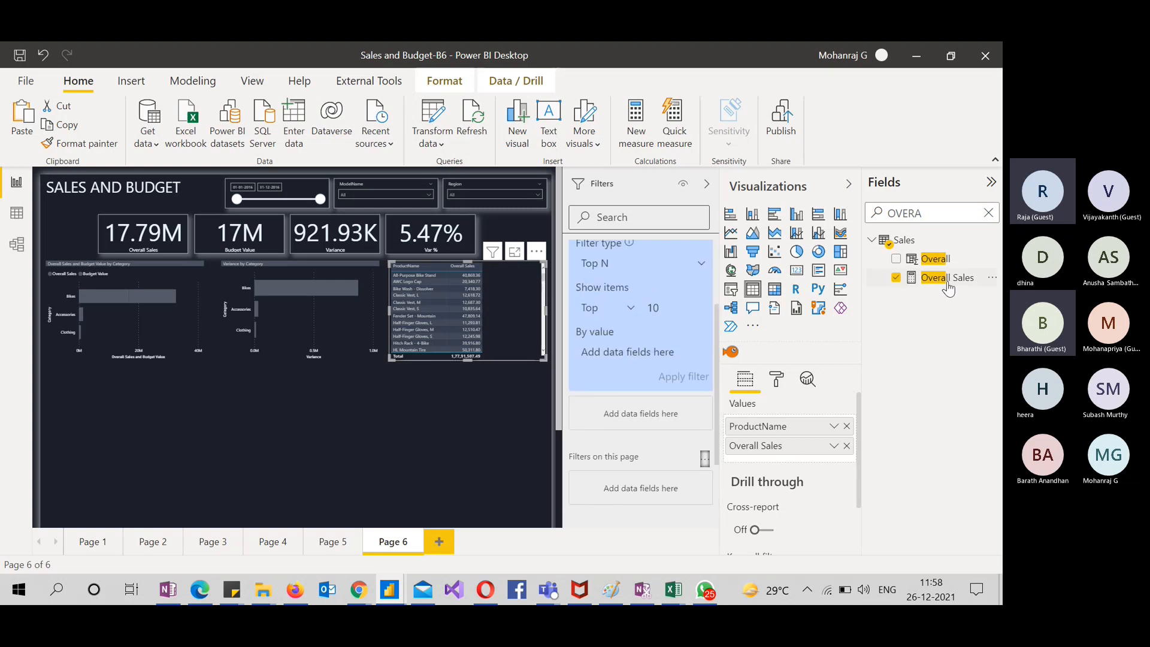
{"action": "left_click_drag", "start_coordinate": [948, 281], "coordinate": [646, 352]}
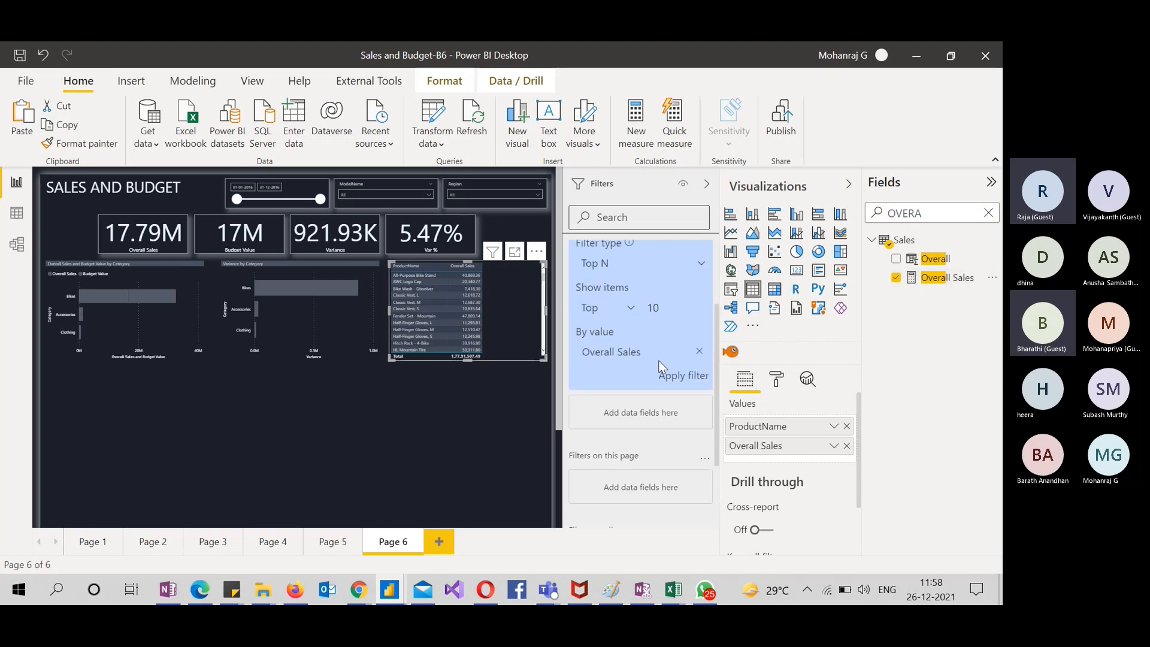
{"action": "left_click", "coordinate": [671, 374]}
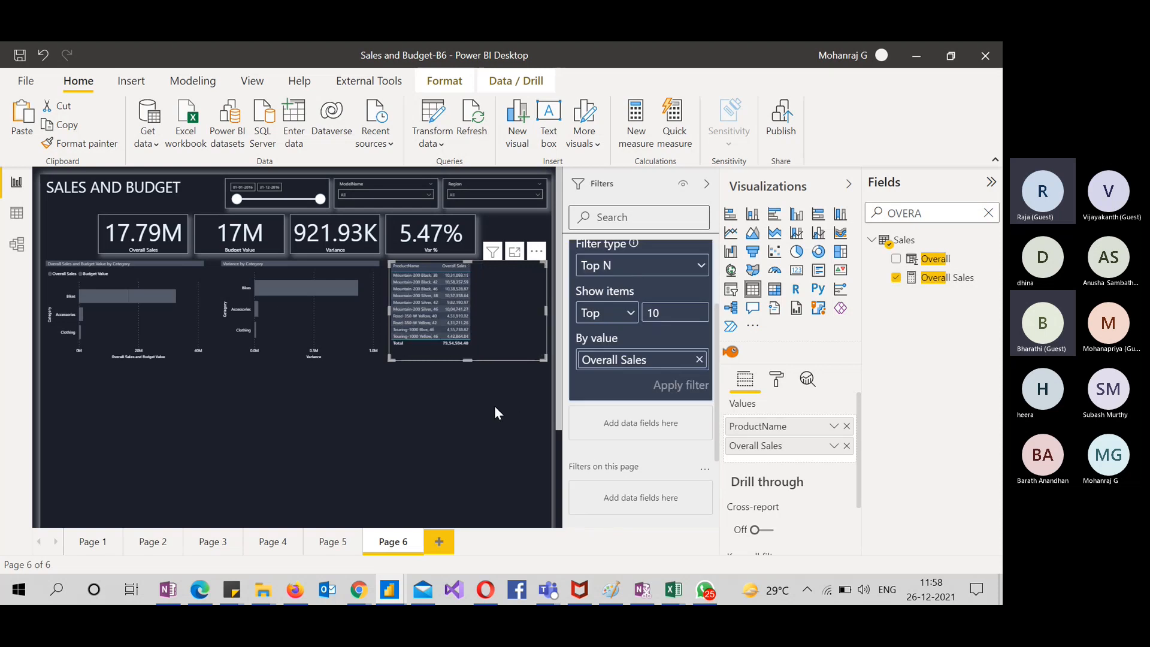
Set the table's title text to "Top 10 Product"
{"action": "left_click", "coordinate": [775, 380]}
{"action": "left_click", "coordinate": [773, 407]}
{"action": "type", "text": "TITL"}
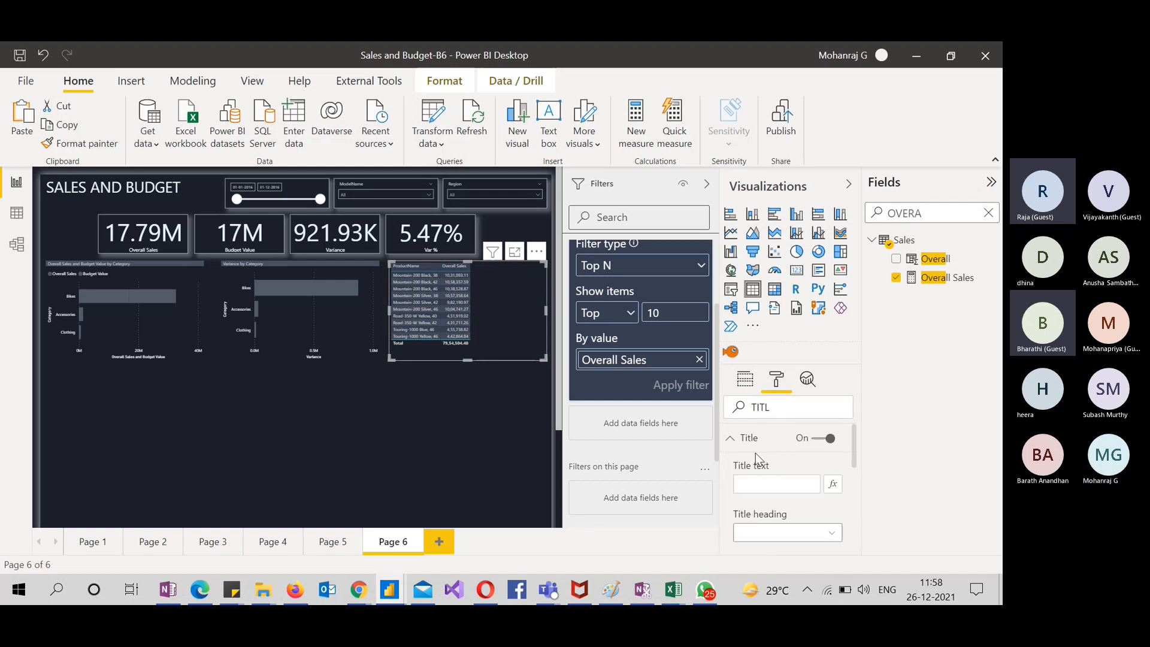
{"action": "left_click", "coordinate": [755, 485]}
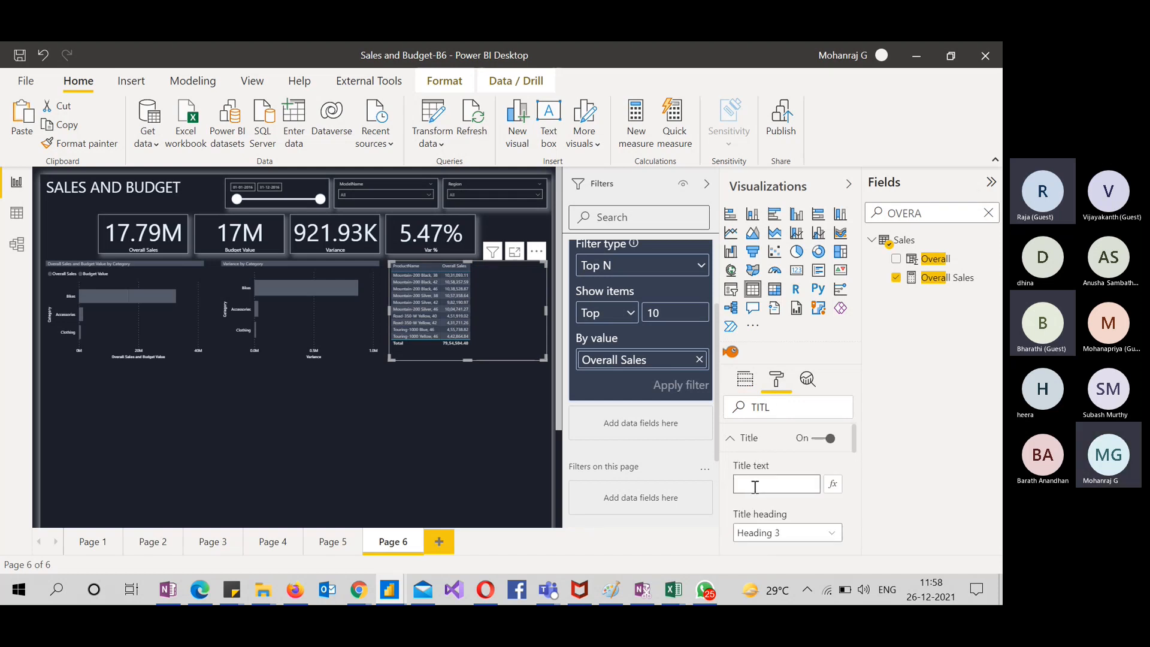
{"action": "type", "text": "Top 10 Product"}
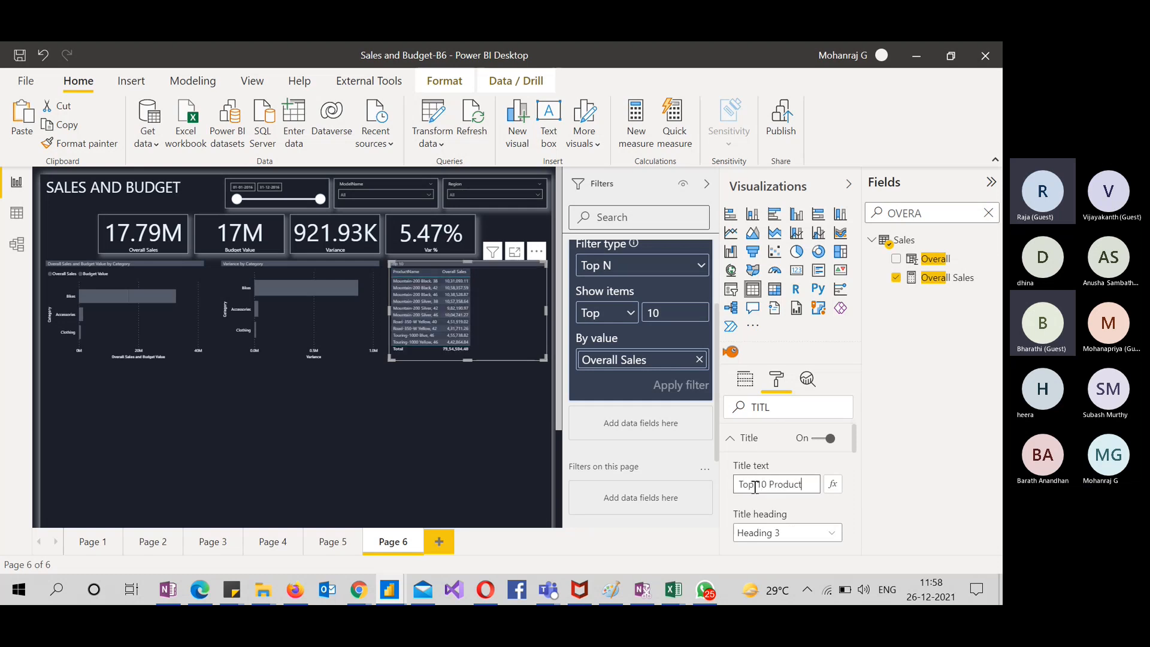
Set the table title's heading style to Heading 6 and its text size to 14 pt
{"action": "left_click", "coordinate": [829, 533]}
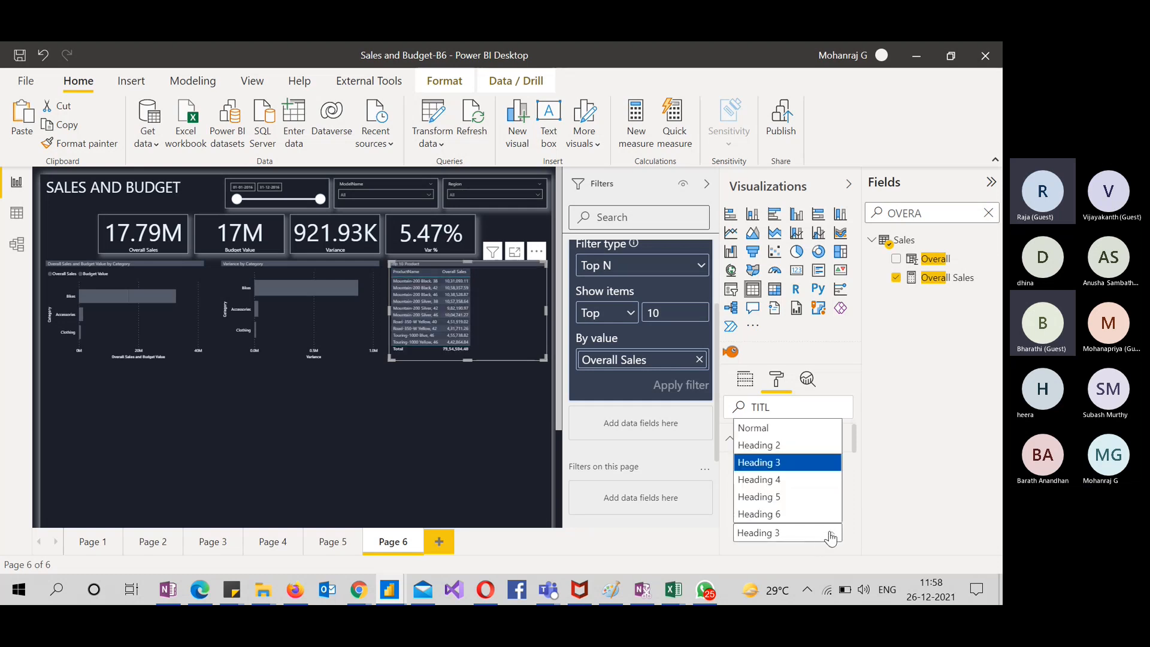
{"action": "left_click", "coordinate": [810, 516]}
{"action": "scroll", "coordinate": [806, 516], "scroll_direction": "down", "scroll_amount": 5}
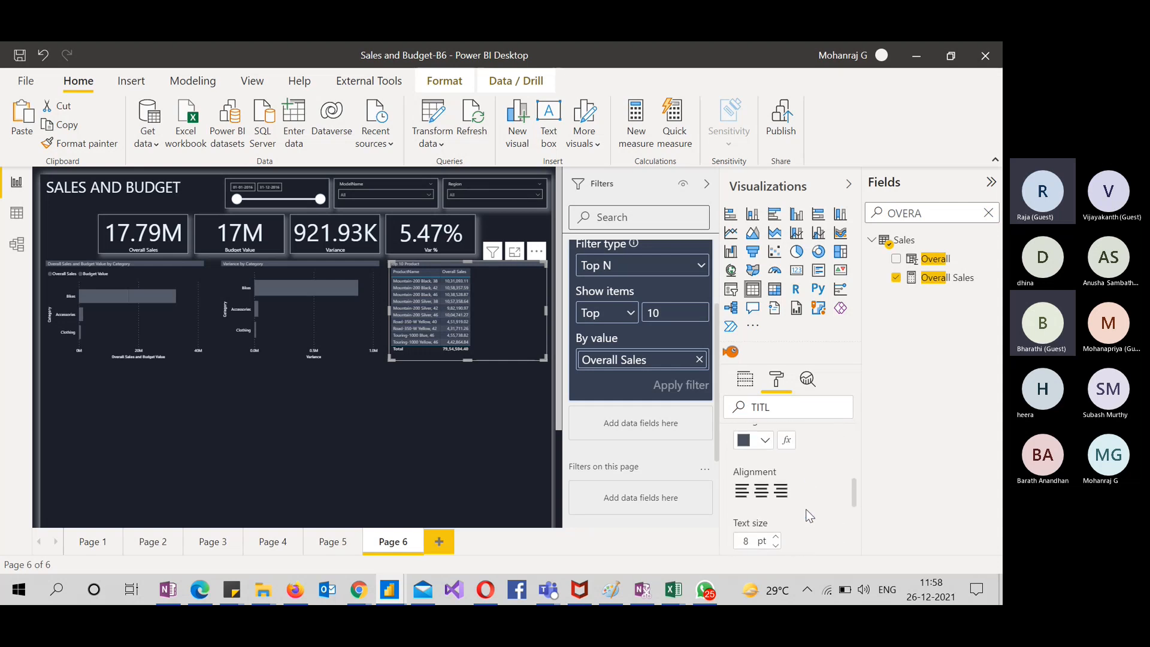
{"action": "scroll", "coordinate": [807, 514], "scroll_direction": "down", "scroll_amount": 1}
{"action": "double_click", "coordinate": [755, 507]}
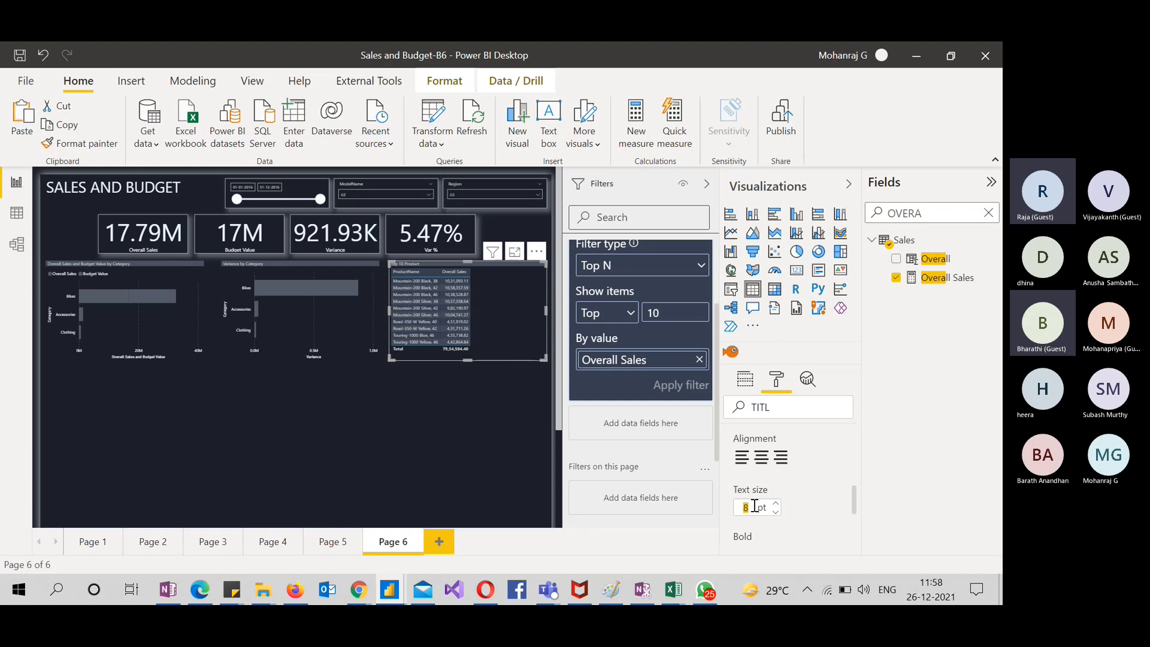
{"action": "type", "text": "14"}
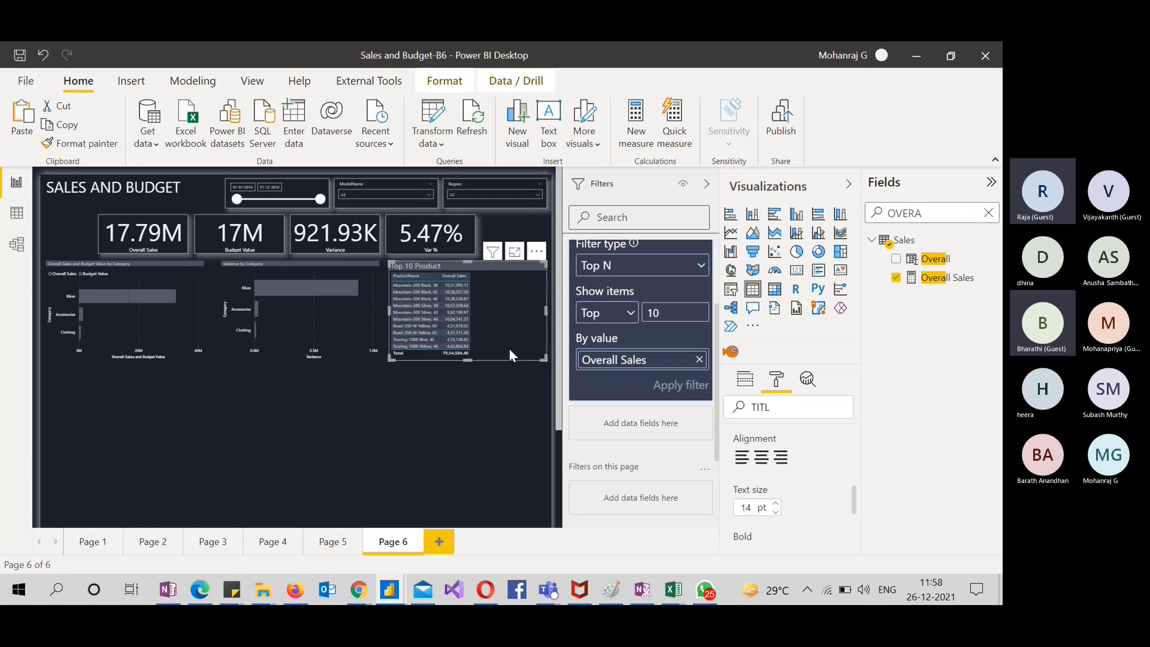
Narrow the Top 10 Product table and shift it and both bar charts slightly down together
{"action": "left_click_drag", "start_coordinate": [544, 308], "coordinate": [501, 314]}
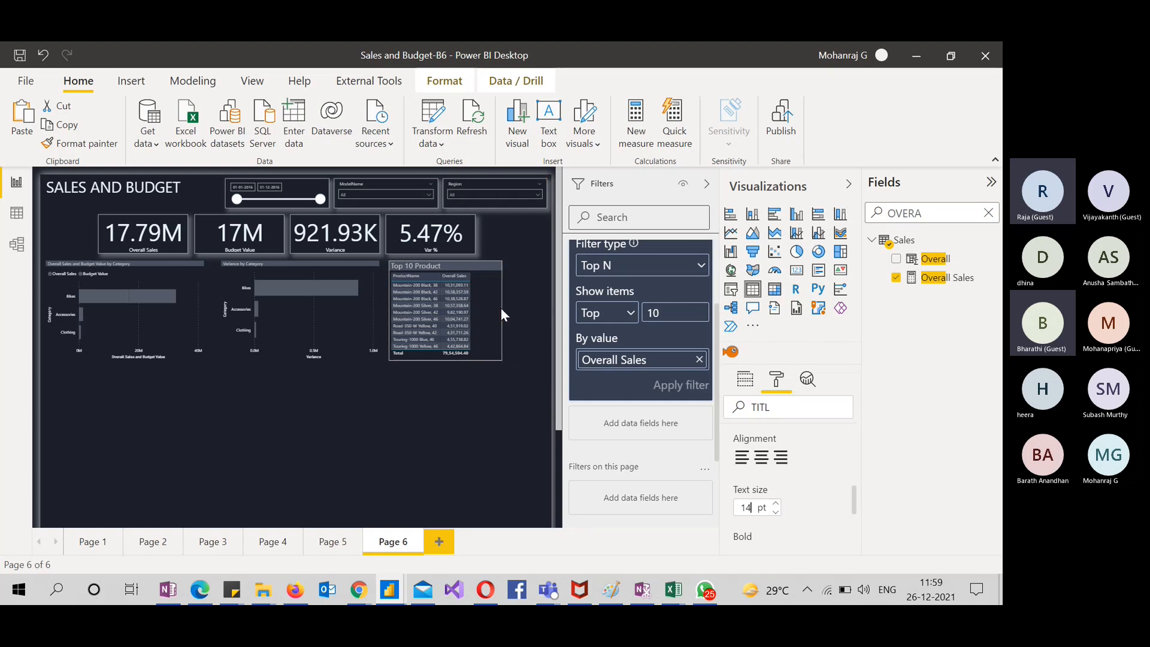
{"action": "left_click", "coordinate": [513, 322]}
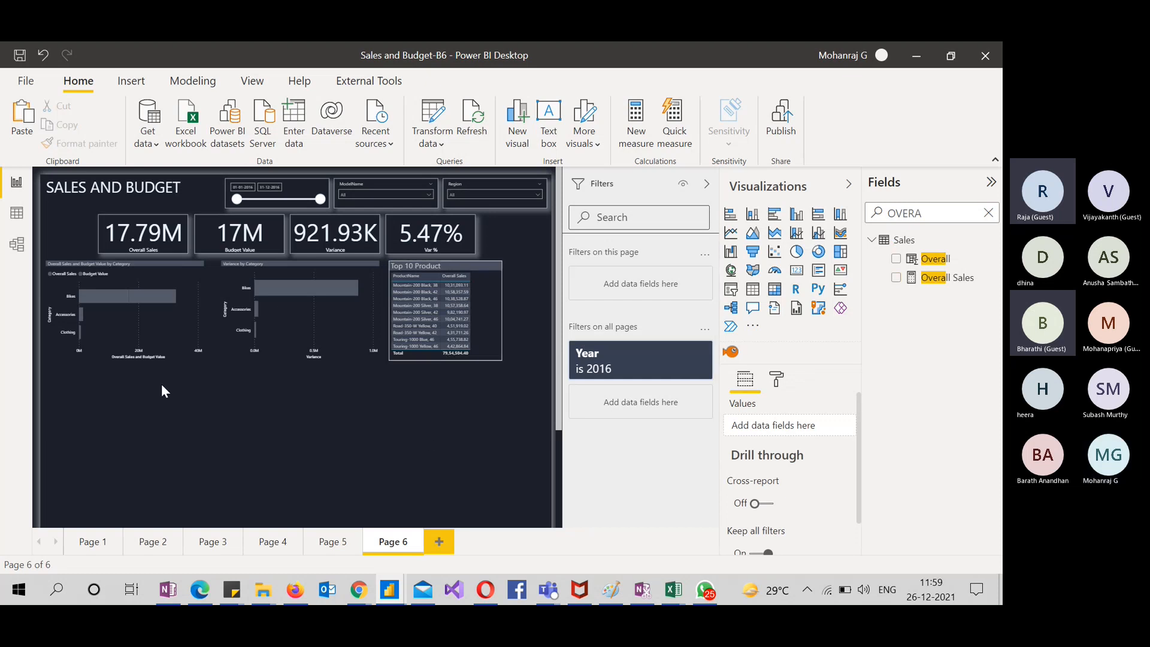
{"action": "left_click_drag", "start_coordinate": [36, 240], "coordinate": [584, 477]}
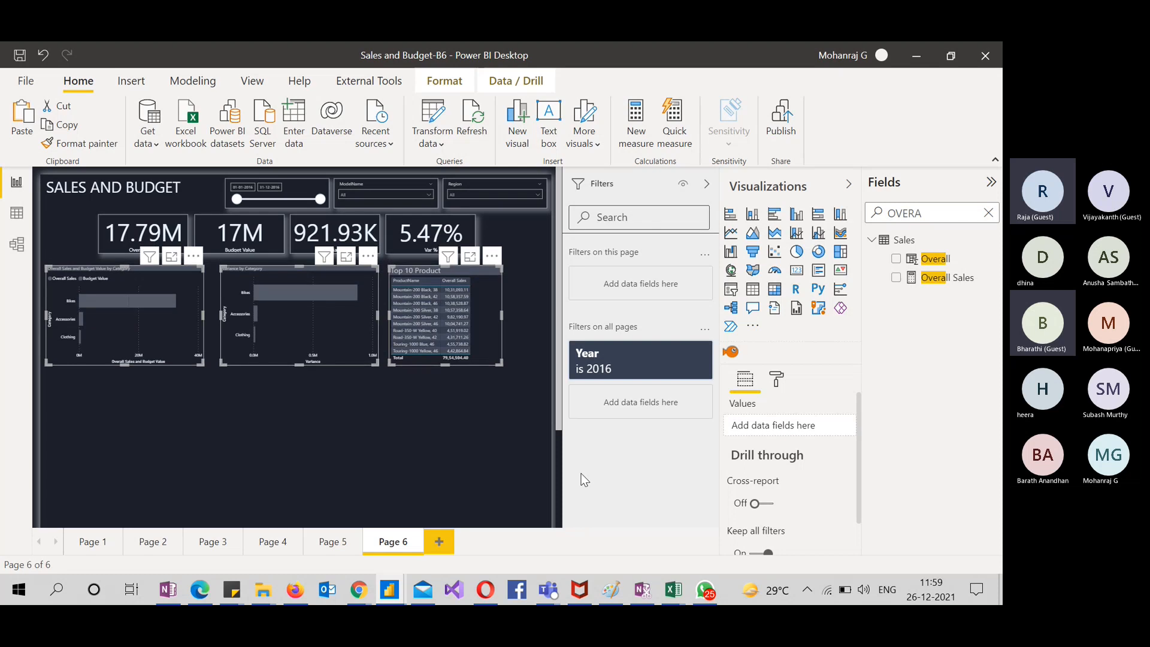
{"action": "left_click", "coordinate": [468, 484]}
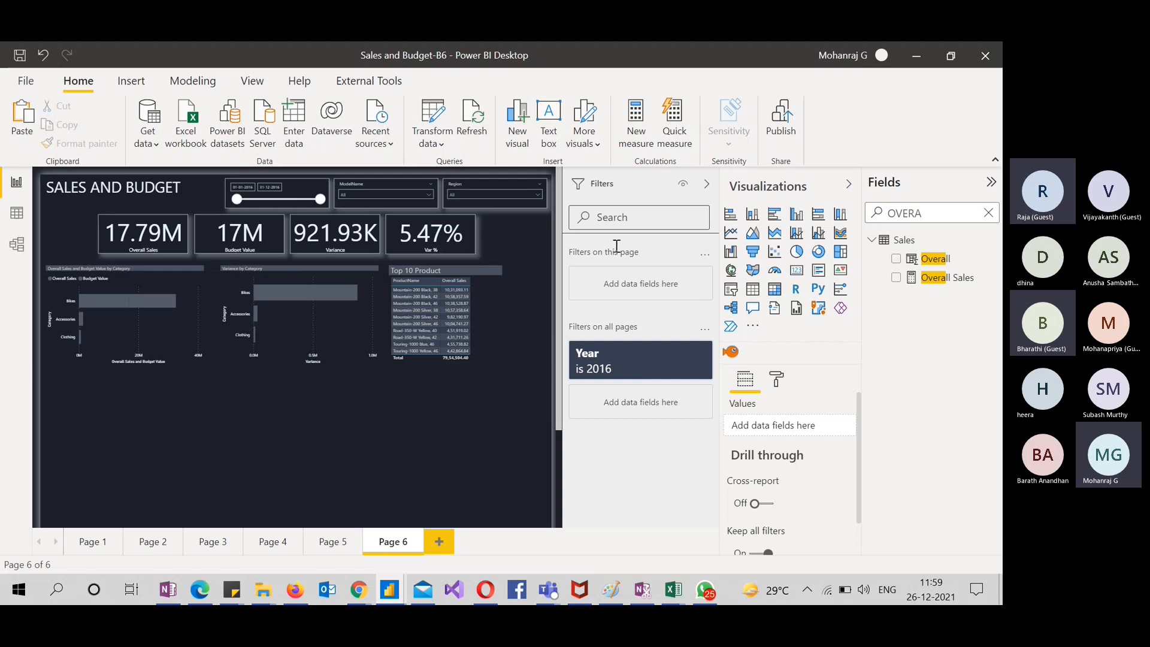
{"action": "left_click", "coordinate": [709, 186]}
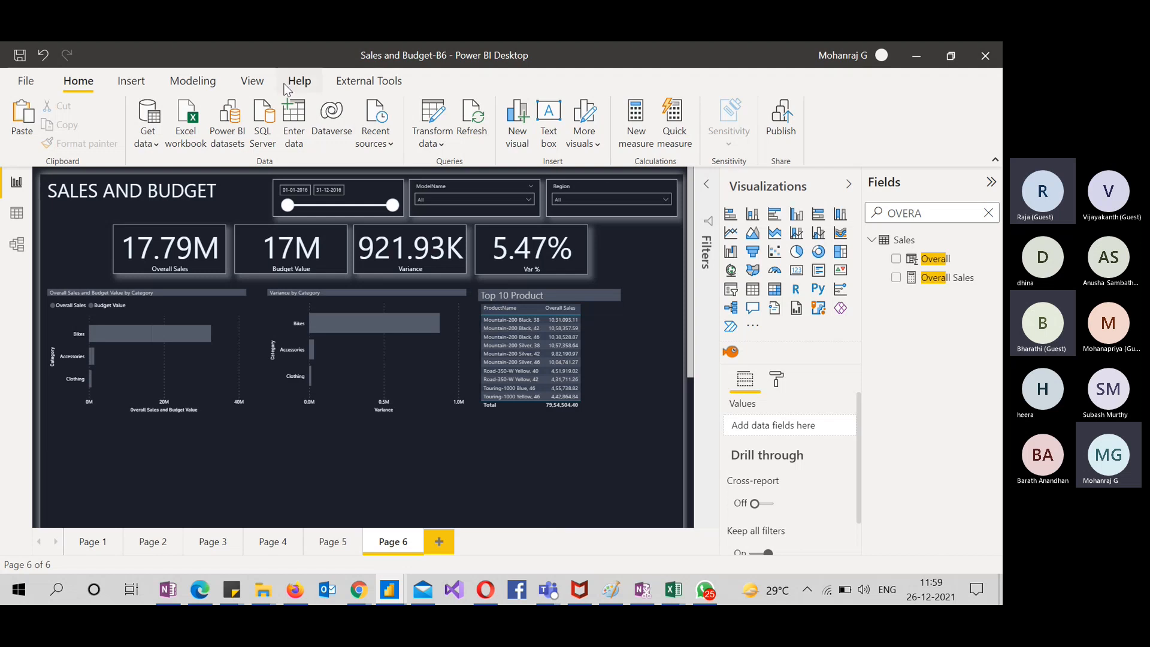
Draw a rectangle shape around the Top 10 Product table, extending past its right side, and turn off its fill
{"action": "left_click", "coordinate": [130, 86]}
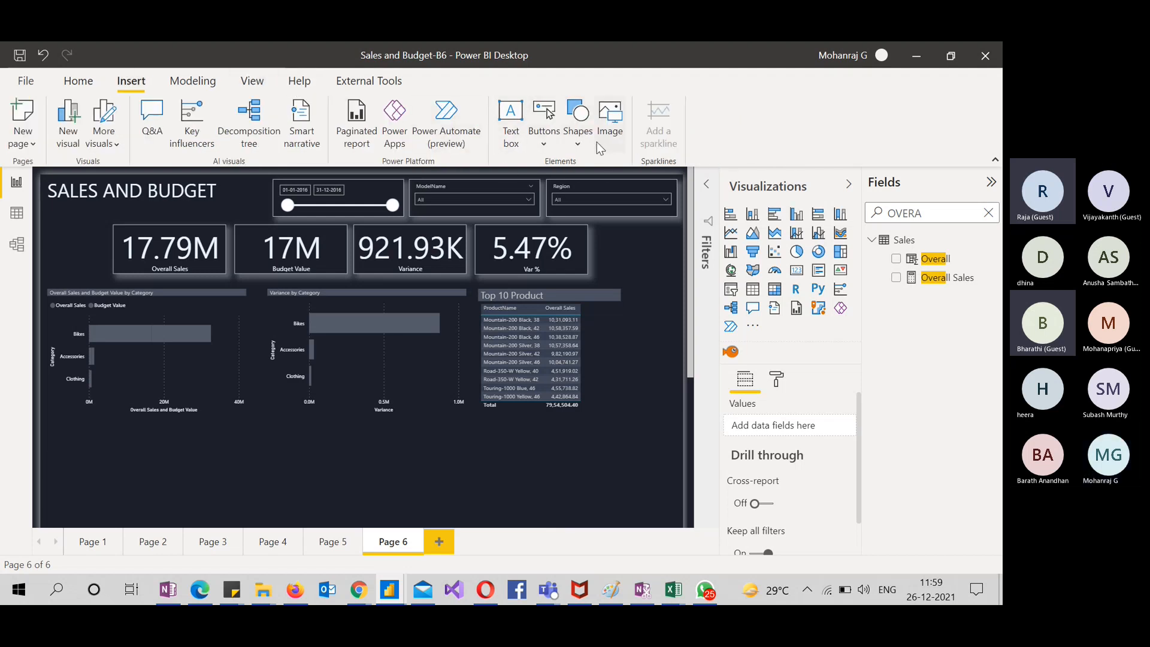
{"action": "left_click", "coordinate": [578, 144]}
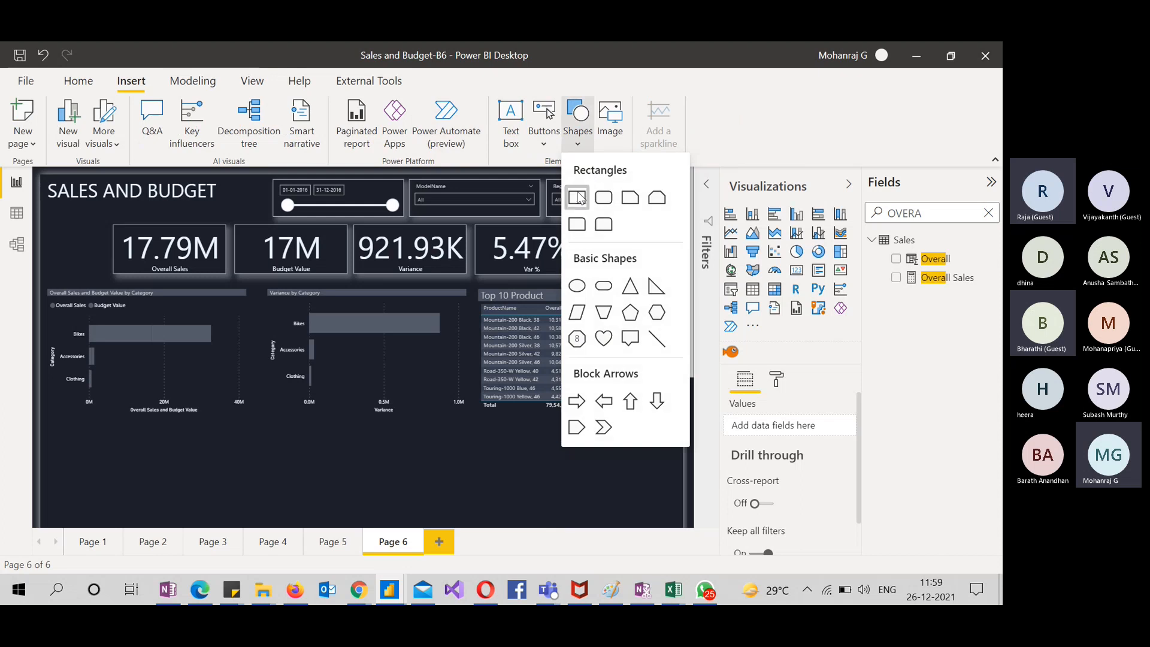
{"action": "left_click", "coordinate": [579, 198]}
{"action": "left_click_drag", "start_coordinate": [237, 440], "coordinate": [625, 302]}
{"action": "left_click", "coordinate": [832, 282]}
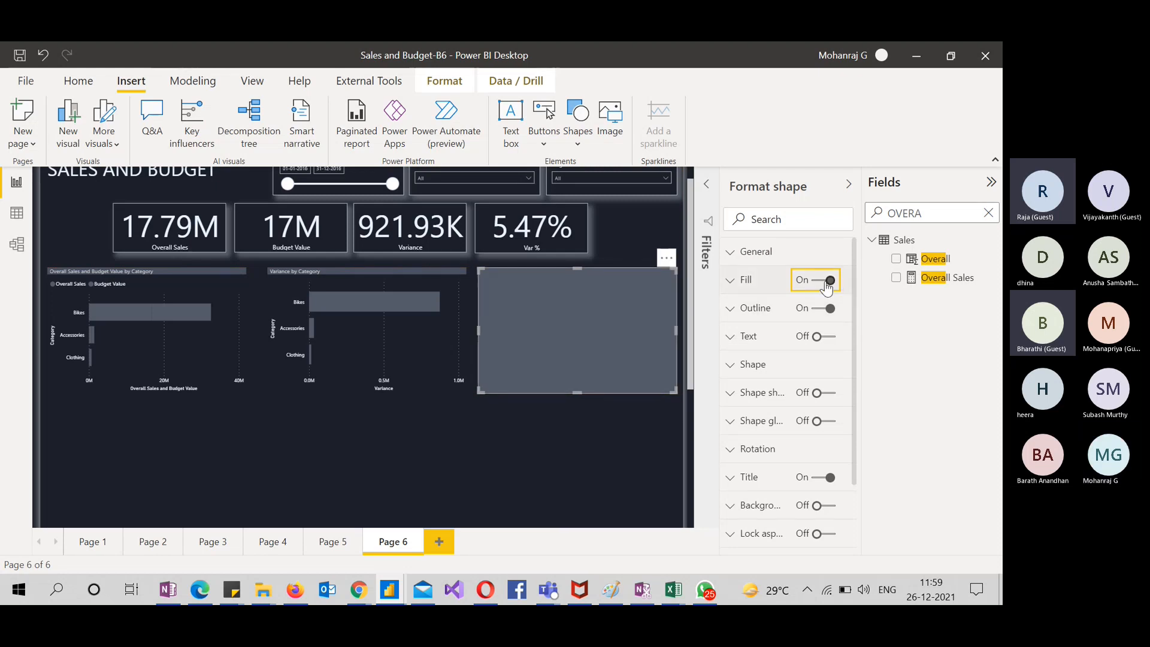
{"action": "left_click", "coordinate": [827, 286]}
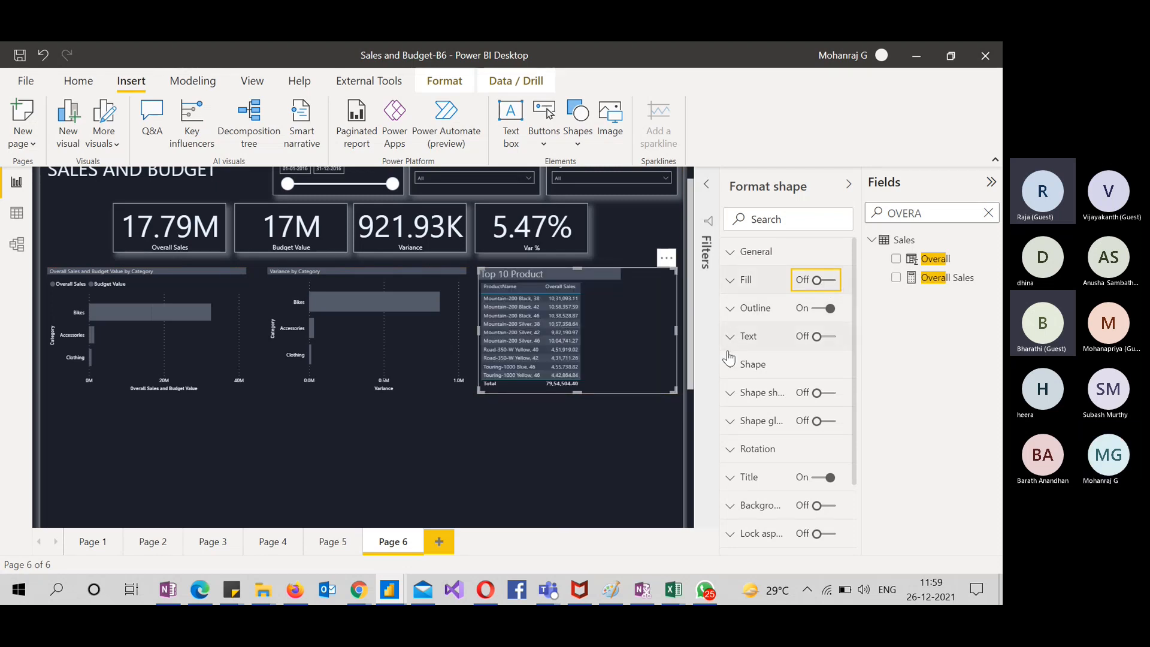
{"action": "left_click", "coordinate": [641, 435]}
{"action": "left_click", "coordinate": [659, 358]}
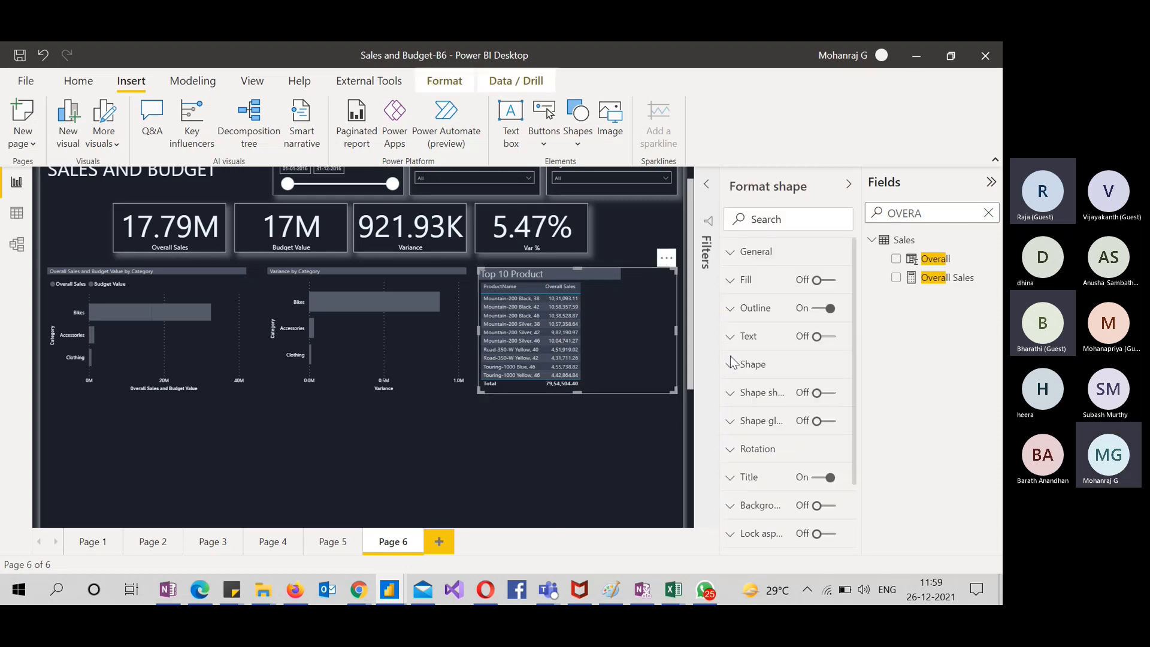
Turn on the border of the rectangle around the Top 10 Product table, keeping its outline on
{"action": "scroll", "coordinate": [806, 431], "scroll_direction": "down", "scroll_amount": 3}
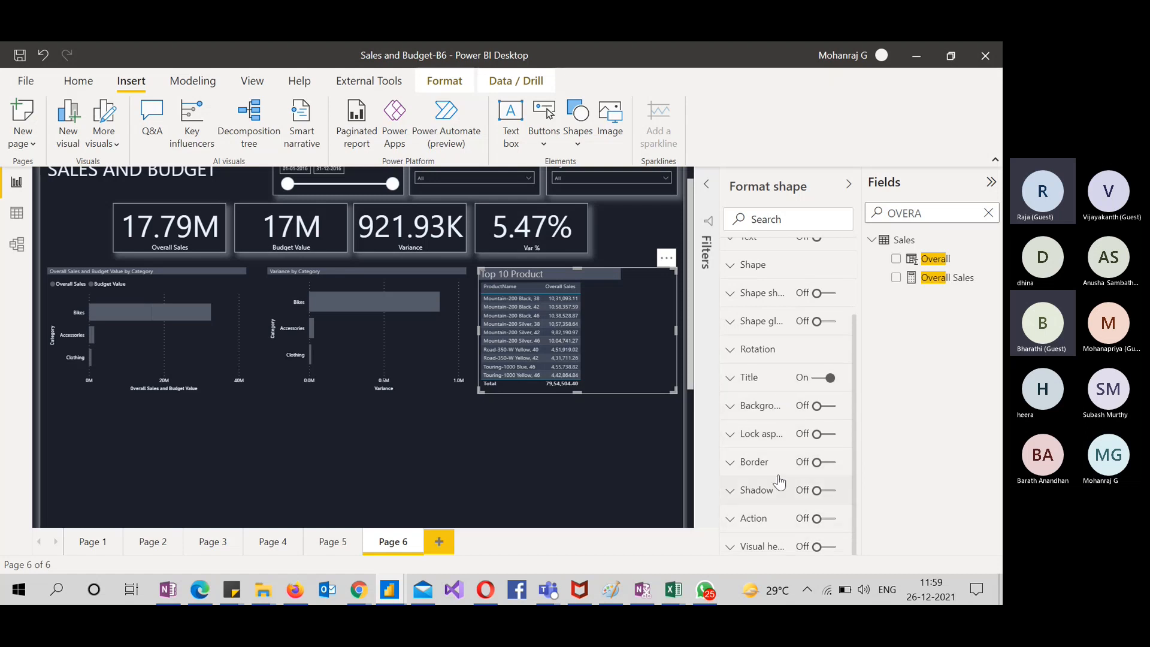
{"action": "scroll", "coordinate": [773, 383], "scroll_direction": "up", "scroll_amount": 3}
{"action": "scroll", "coordinate": [773, 384], "scroll_direction": "down", "scroll_amount": 3}
{"action": "left_click", "coordinate": [816, 462]}
{"action": "scroll", "coordinate": [824, 414], "scroll_direction": "up", "scroll_amount": 2}
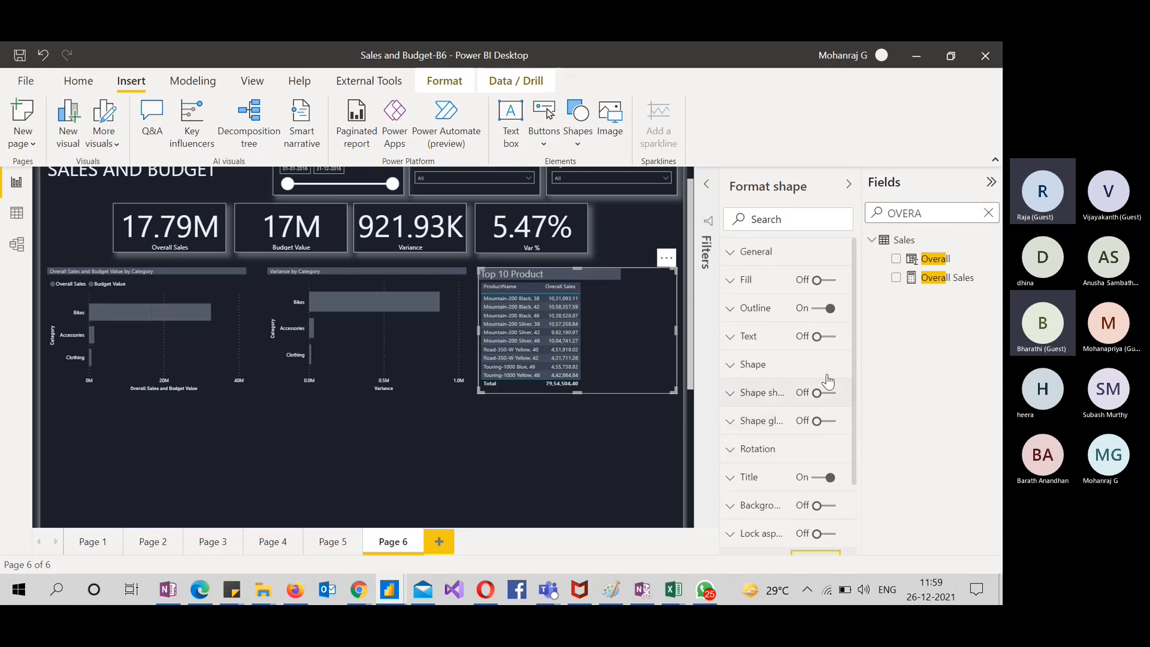
{"action": "scroll", "coordinate": [788, 381], "scroll_direction": "down", "scroll_amount": 2}
{"action": "scroll", "coordinate": [789, 381], "scroll_direction": "up", "scroll_amount": 1}
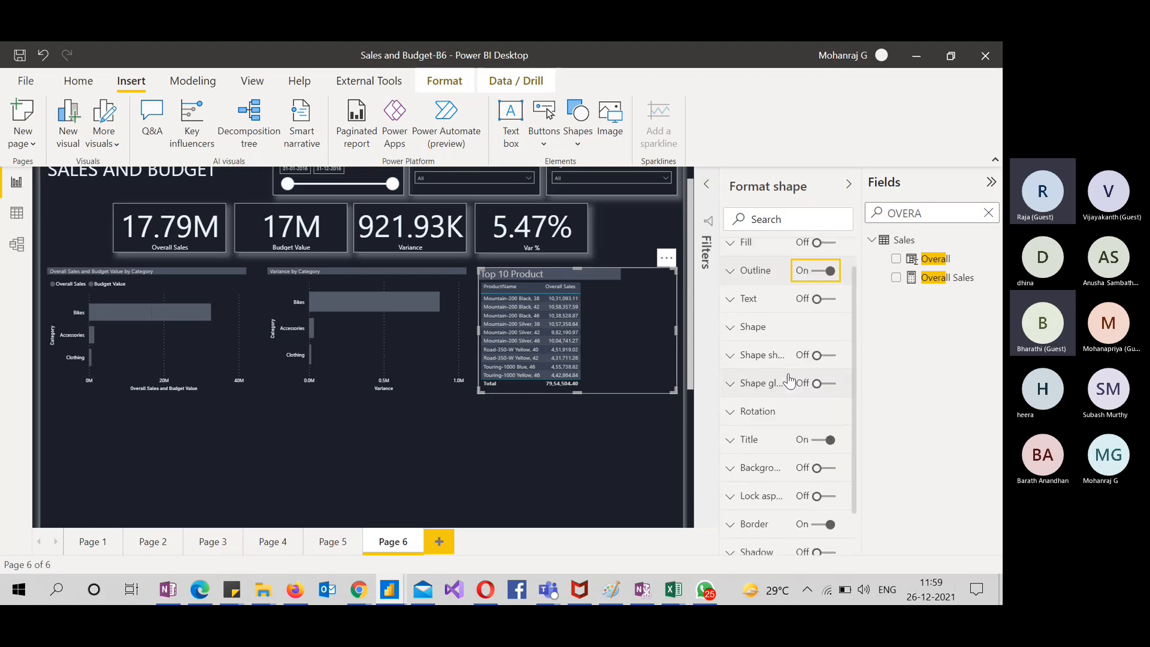
{"action": "left_click", "coordinate": [829, 272]}
{"action": "scroll", "coordinate": [777, 410], "scroll_direction": "down", "scroll_amount": 1}
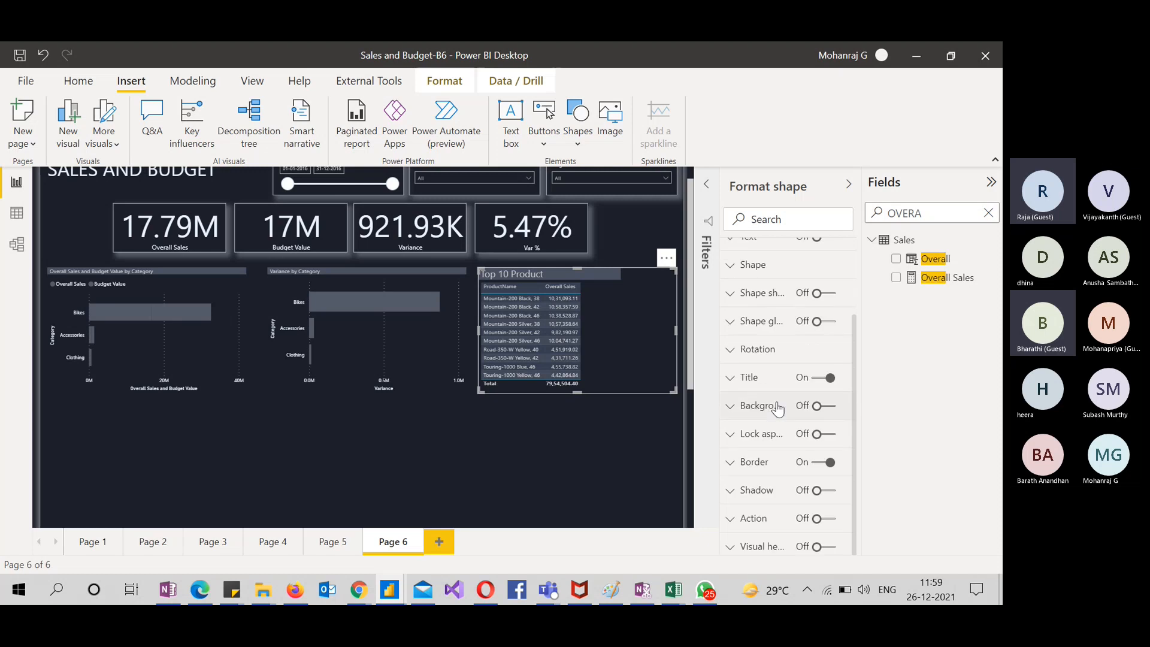
Set the rectangle's border colour to white
{"action": "left_click", "coordinate": [730, 462]}
{"action": "scroll", "coordinate": [753, 462], "scroll_direction": "down", "scroll_amount": 2}
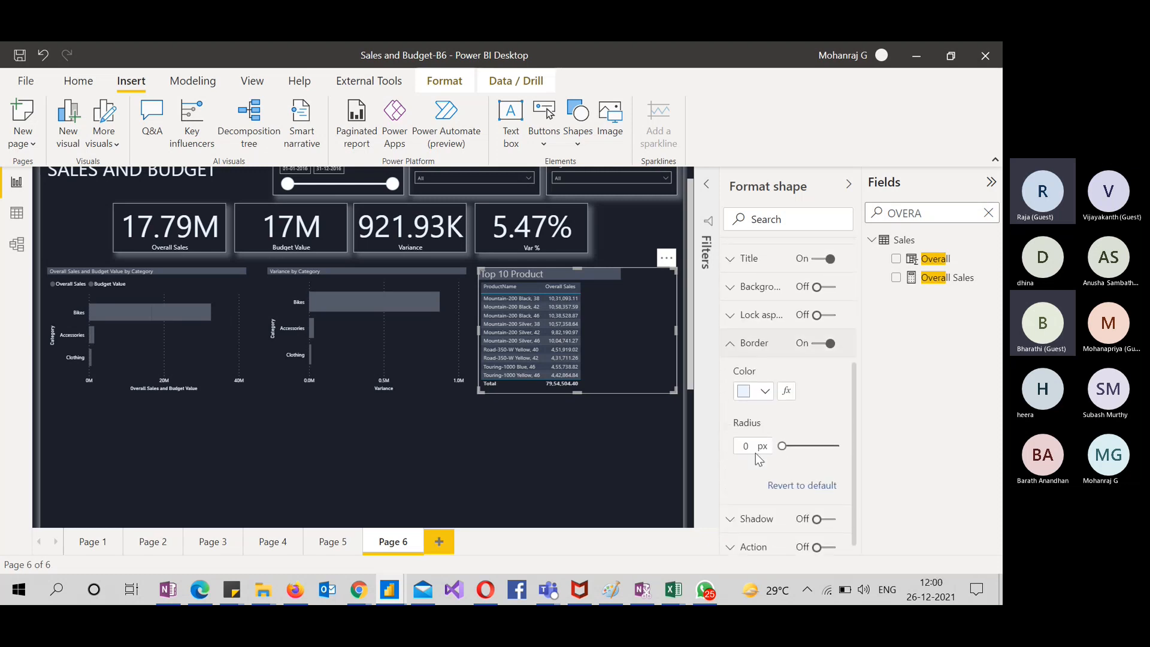
{"action": "left_click", "coordinate": [766, 391]}
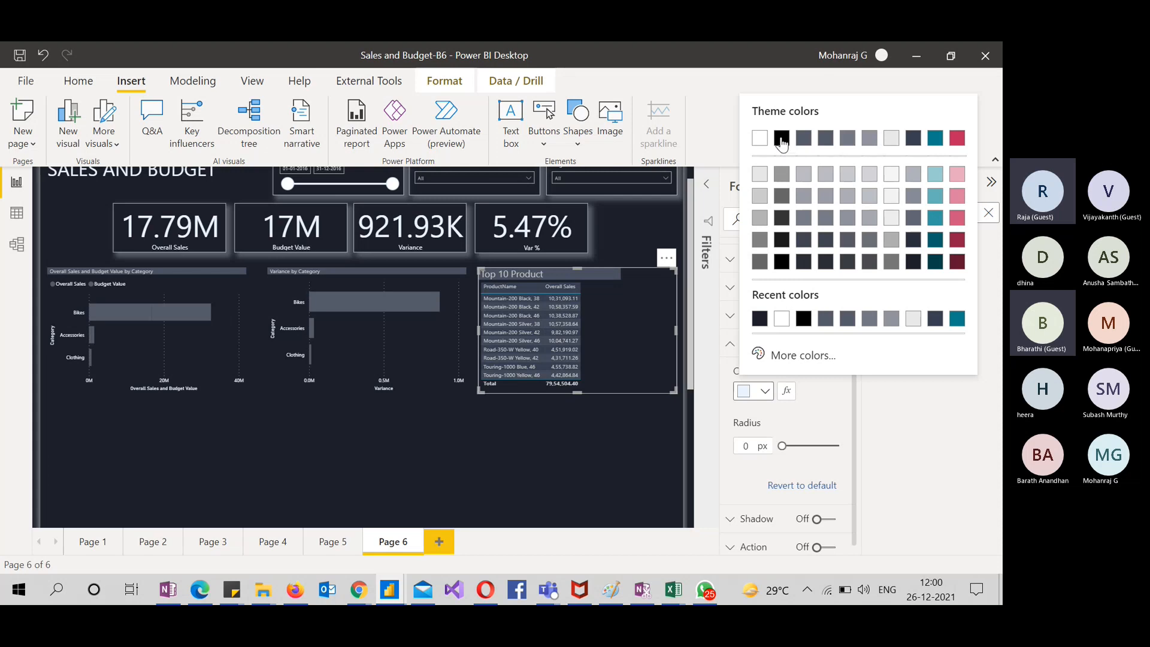
{"action": "left_click", "coordinate": [759, 139]}
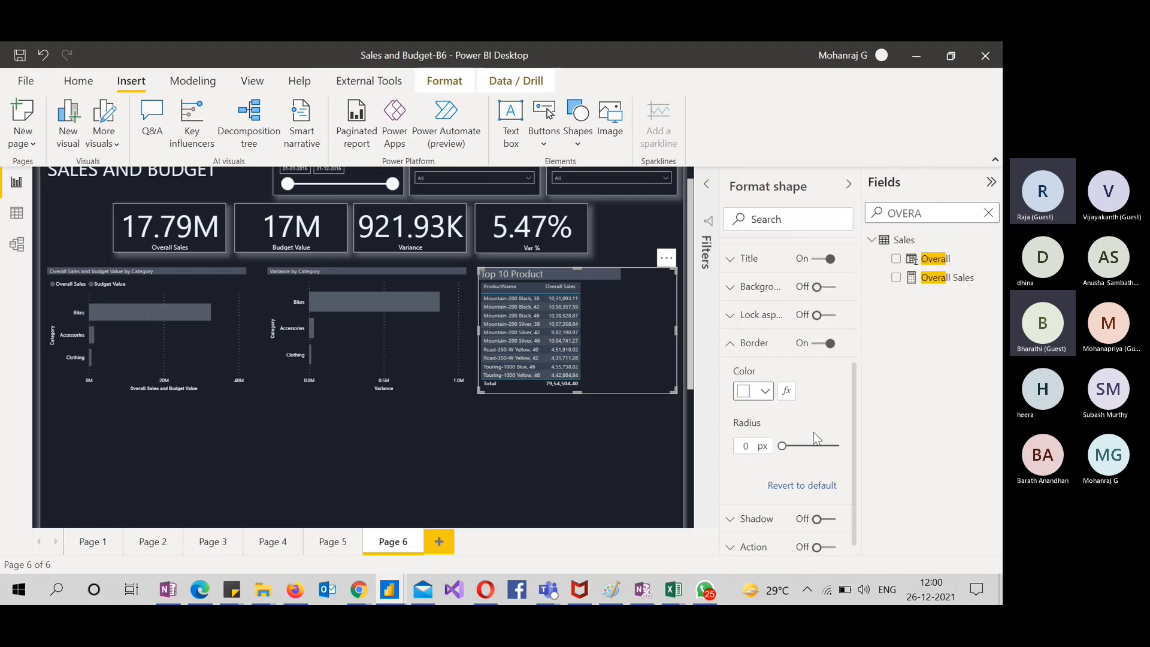
{"action": "left_click", "coordinate": [608, 461]}
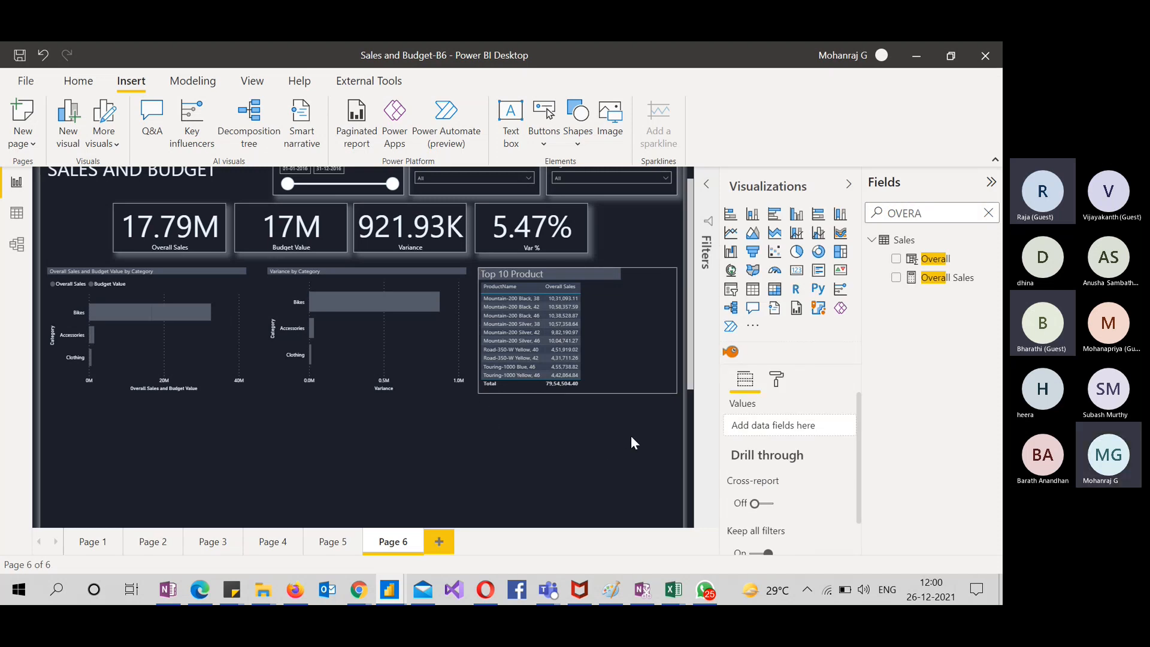
Insert a blank button and place it inside the rectangle, to the right of the Top 10 Product table
{"action": "left_click", "coordinate": [544, 147]}
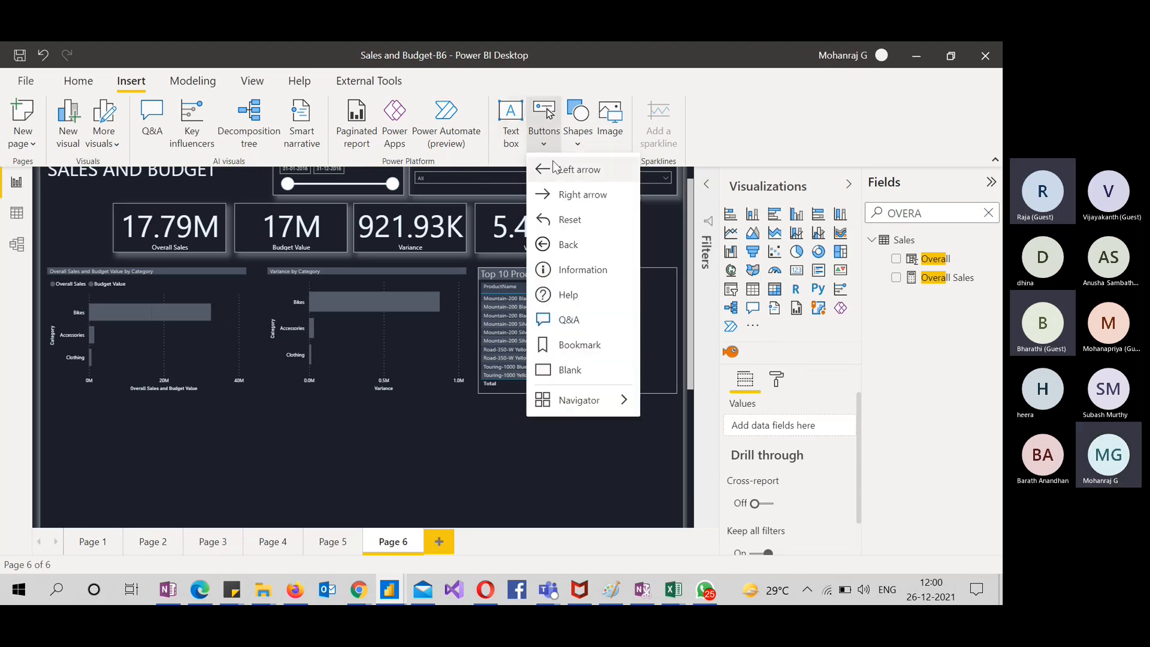
{"action": "left_click", "coordinate": [574, 371]}
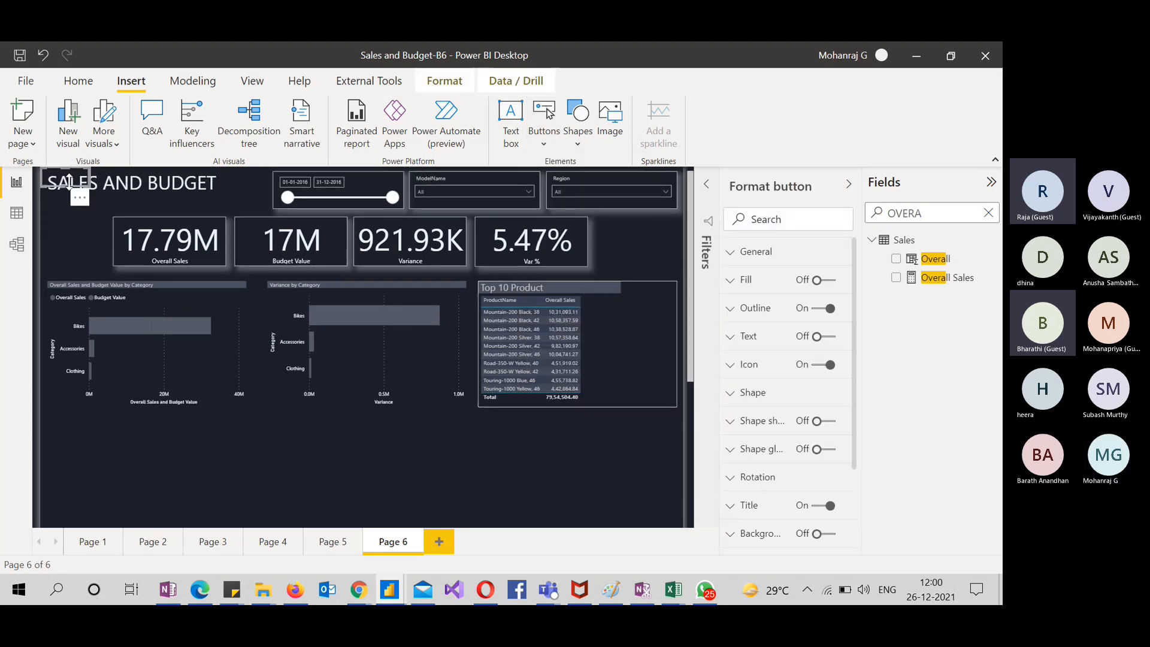
{"action": "left_click_drag", "start_coordinate": [83, 201], "coordinate": [668, 335]}
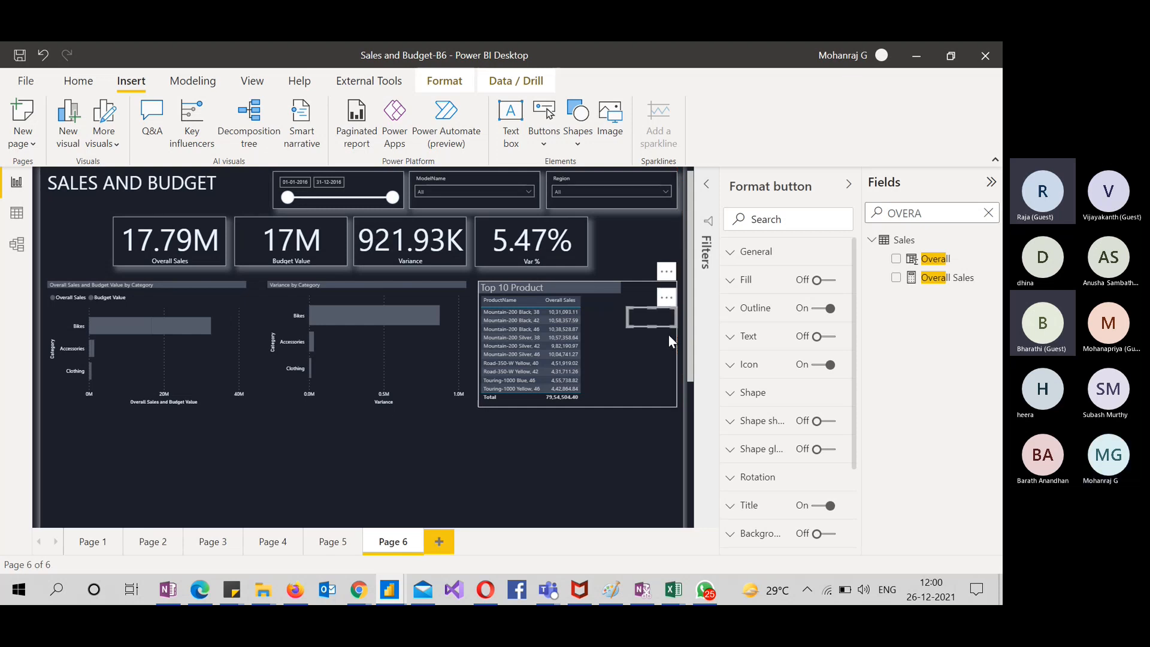
Turn on the button's text, label it "Product" and set the text size to 10 pt
{"action": "left_click", "coordinate": [816, 337]}
{"action": "left_click", "coordinate": [743, 338]}
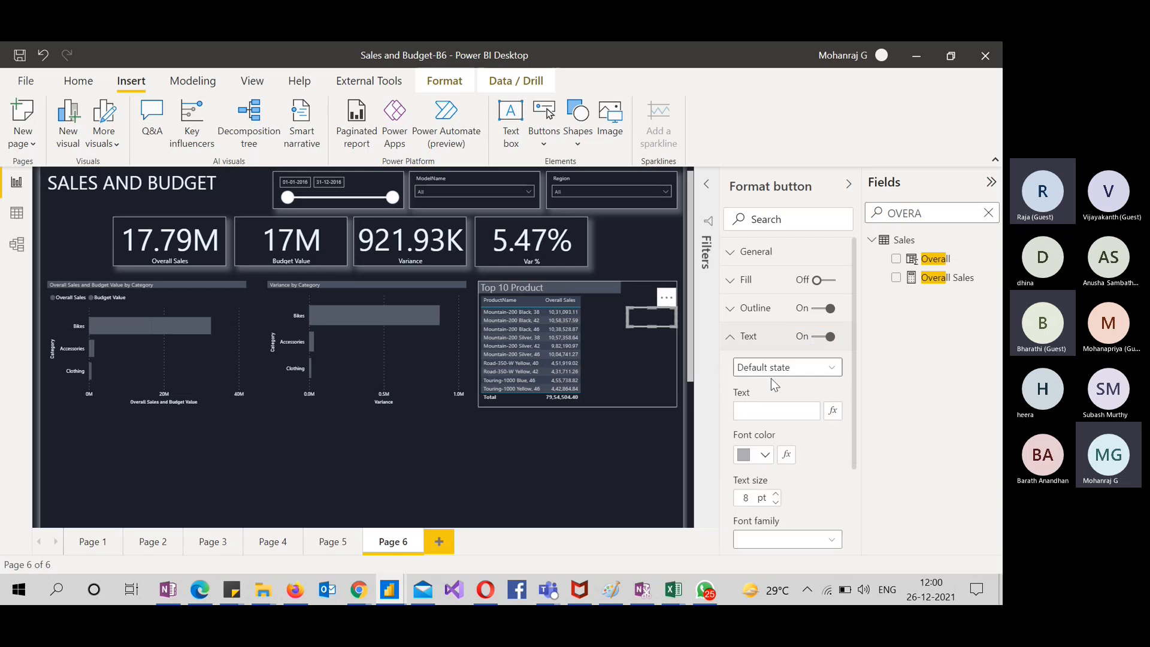
{"action": "left_click", "coordinate": [782, 409]}
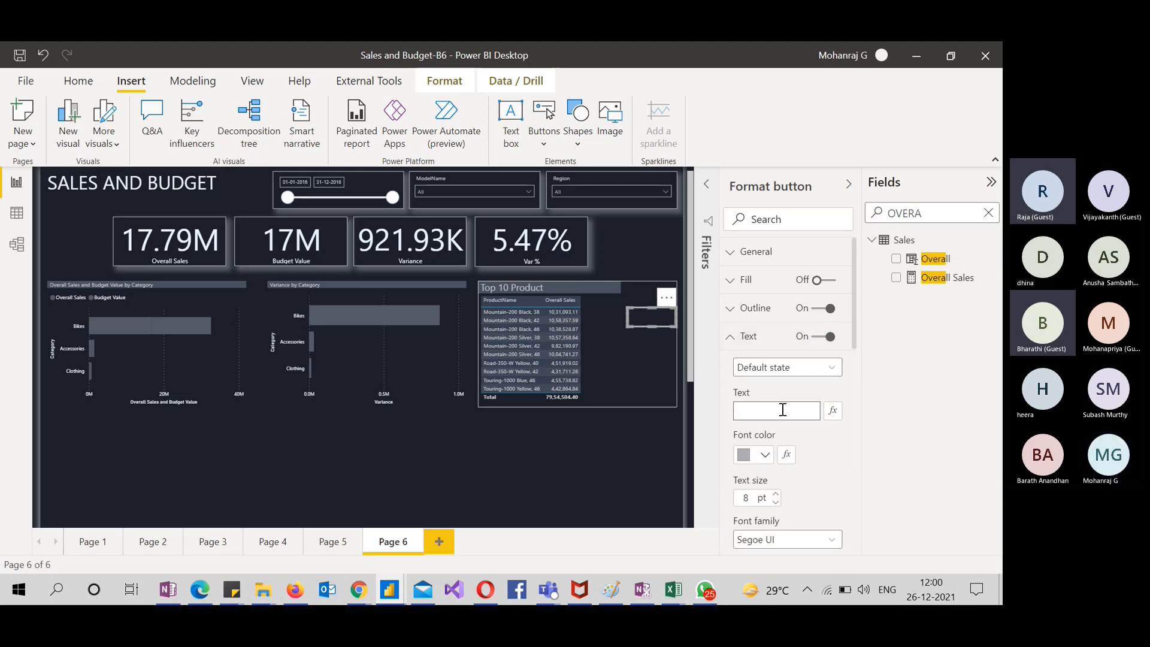
{"action": "type", "text": "Product"}
{"action": "left_click", "coordinate": [755, 498]}
{"action": "type", "text": "10"}
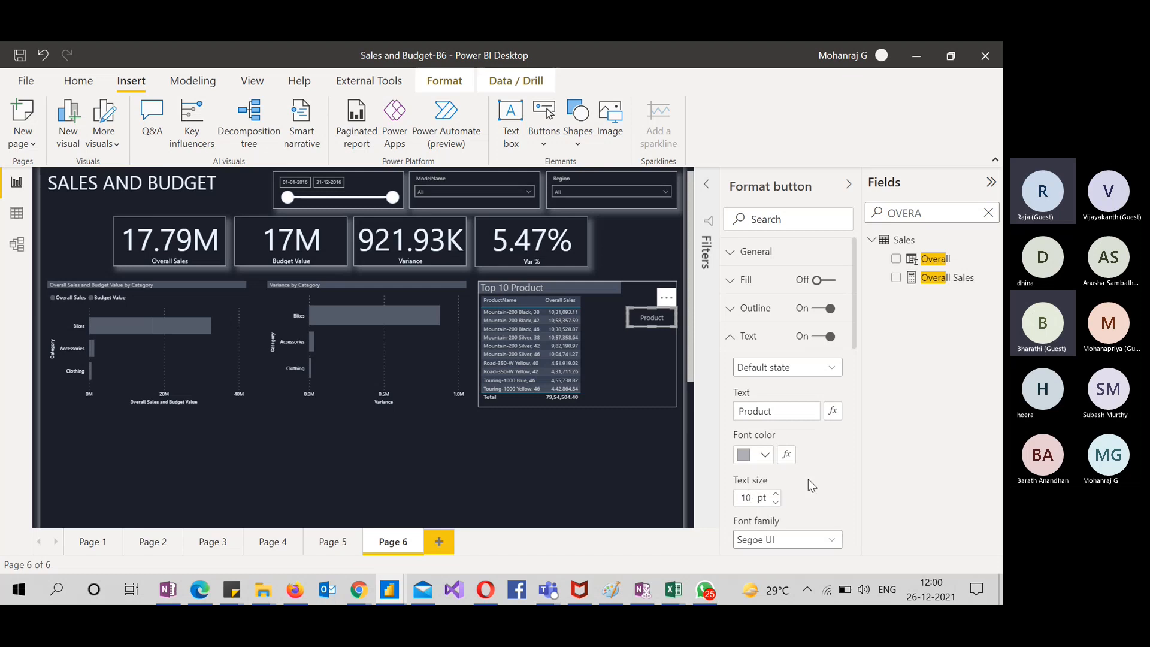
{"action": "left_click", "coordinate": [730, 337]}
{"action": "left_click", "coordinate": [654, 429]}
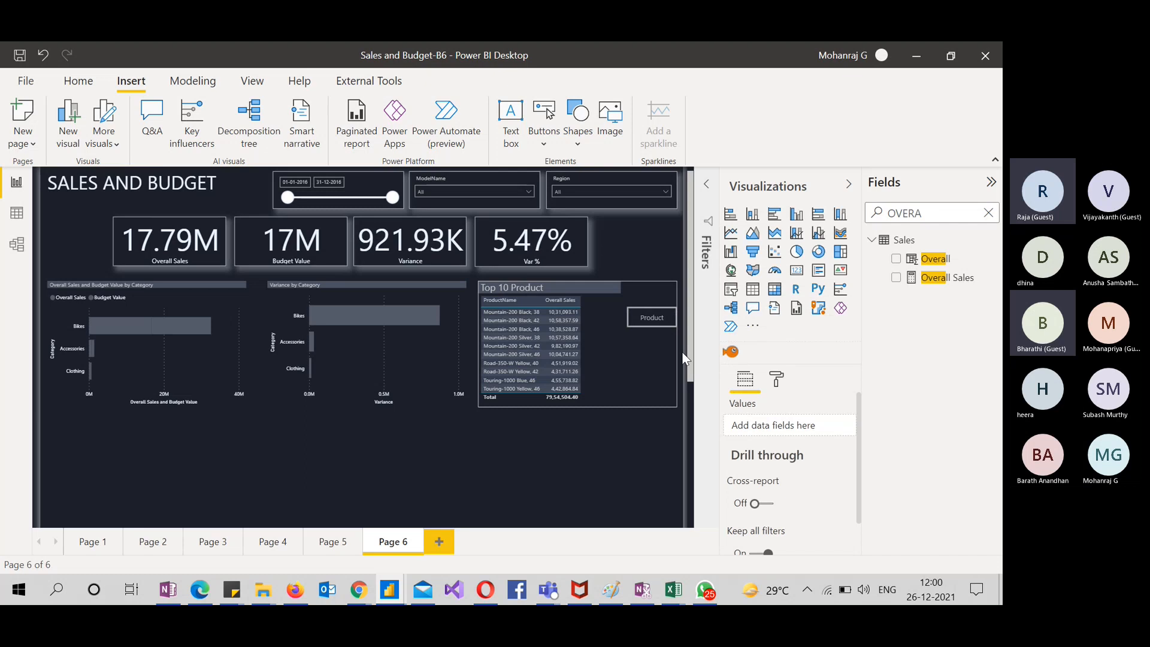
Nudge the Product button slightly left and down, and place a duplicate of it directly below
{"action": "left_click", "coordinate": [656, 317]}
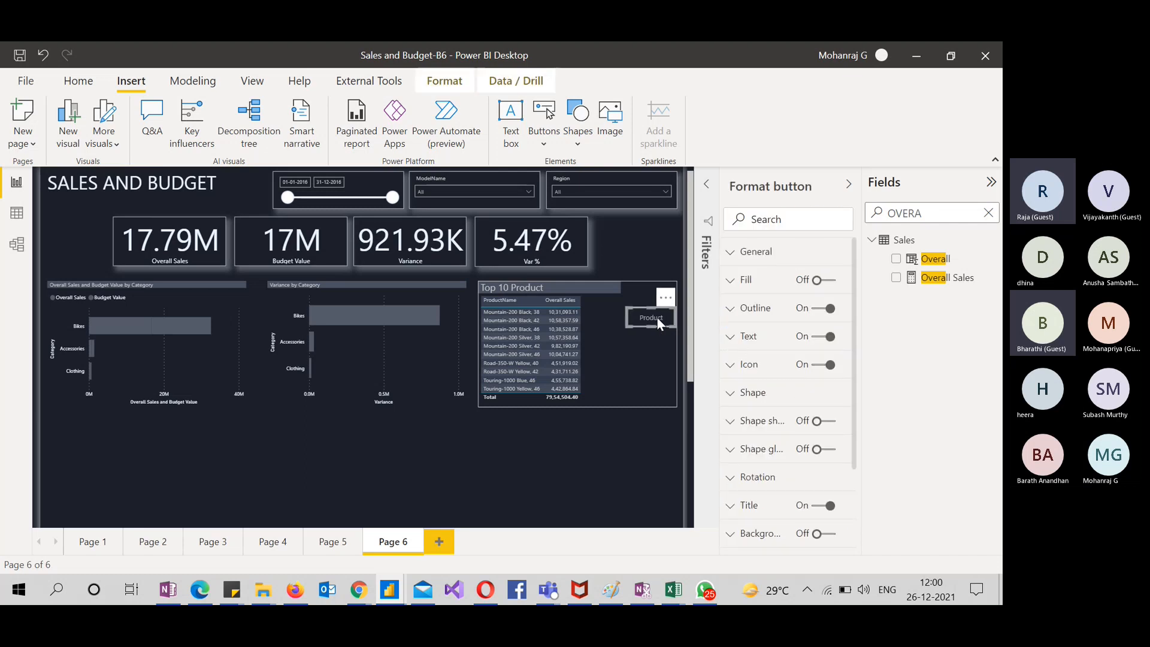
{"action": "key", "text": "Left"}
{"action": "key", "text": "Down"}
{"action": "mouse_move", "coordinate": [657, 317]}
{"action": "left_mouse_down"}
{"action": "mouse_move", "coordinate": [670, 313]}
{"action": "mouse_move", "coordinate": [669, 331]}
{"action": "left_mouse_up"}
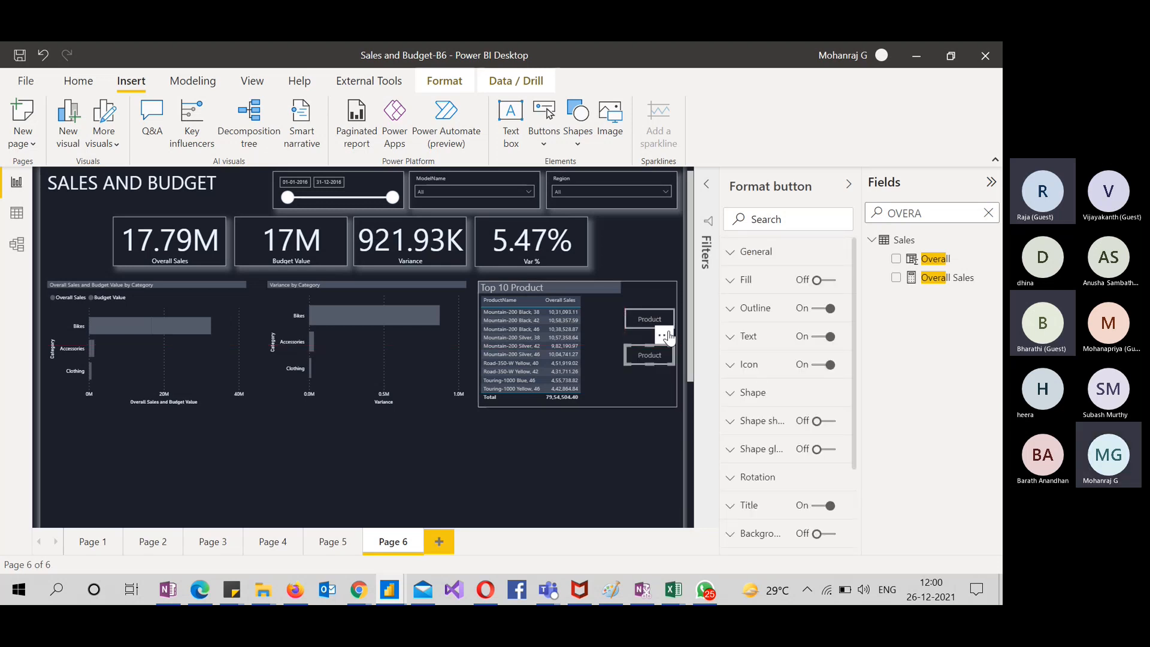
Change the duplicated button's text to "Customer"
{"action": "left_click", "coordinate": [733, 339]}
{"action": "double_click", "coordinate": [778, 409]}
{"action": "type", "text": "Customer"}
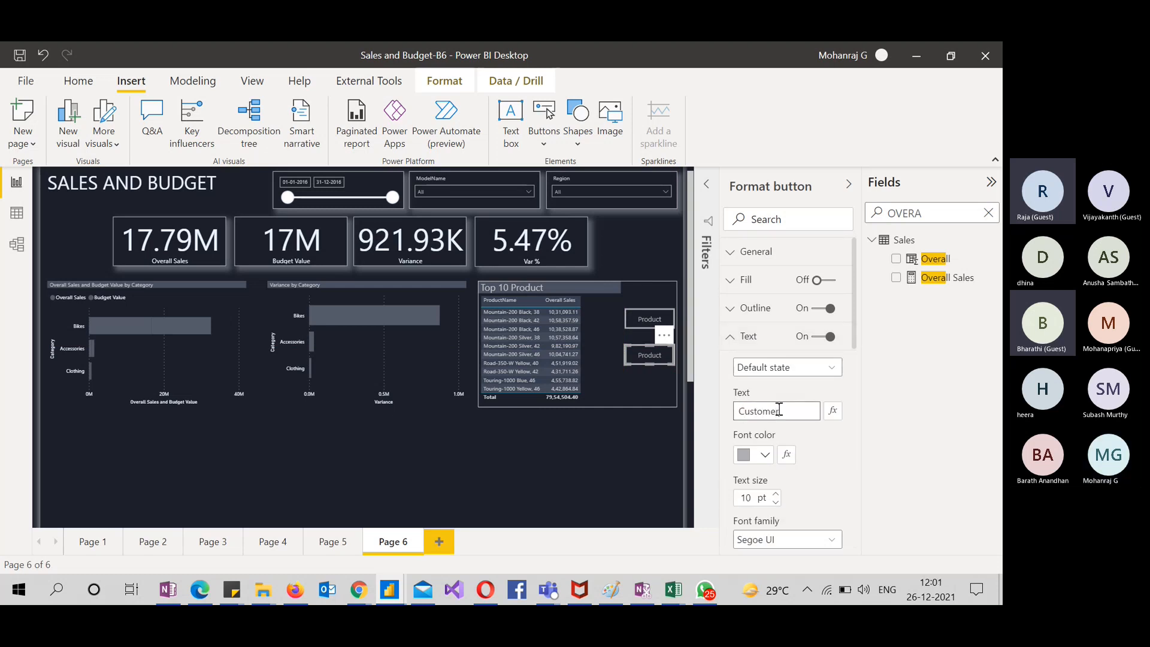
{"action": "left_click", "coordinate": [650, 464]}
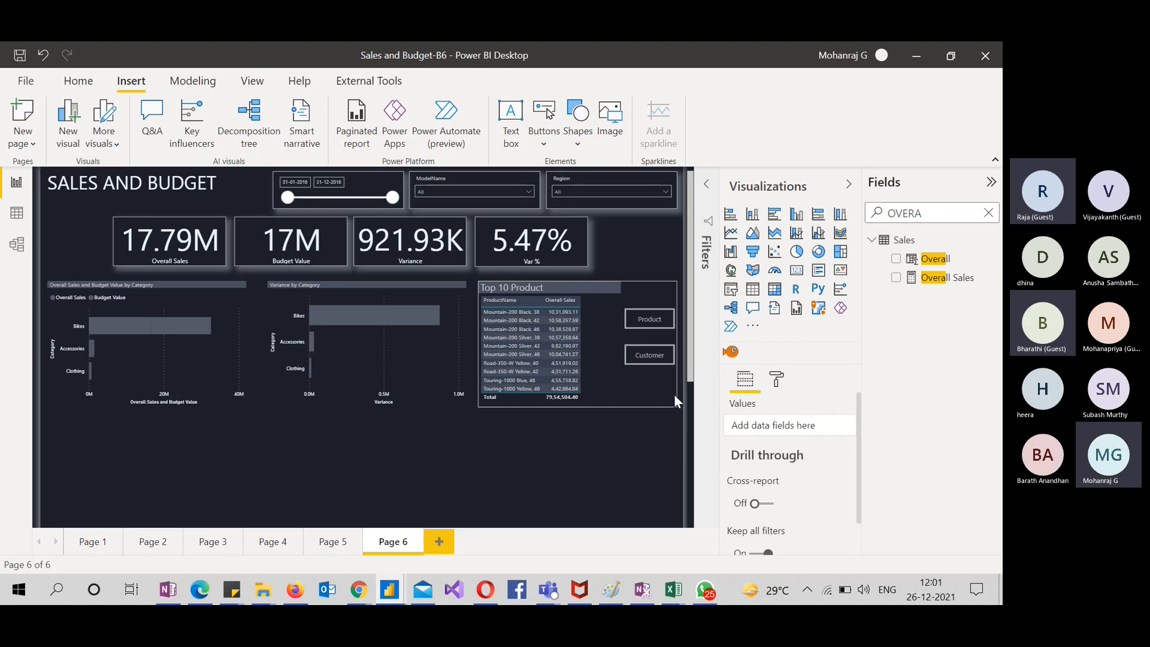
{"action": "left_click", "coordinate": [650, 317]}
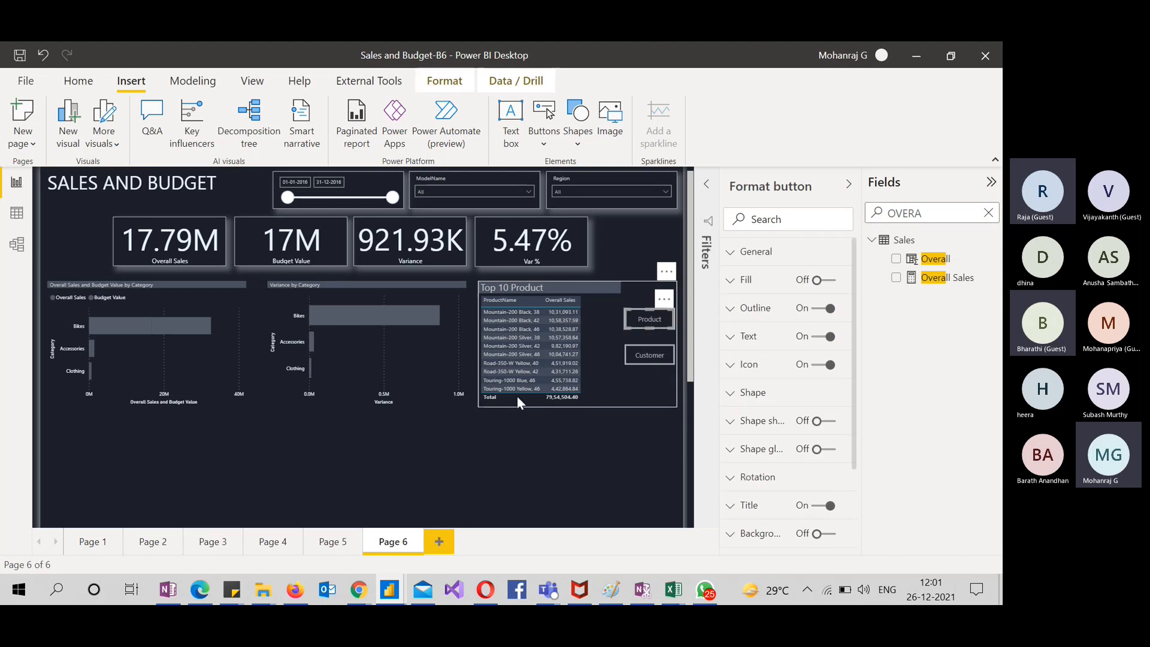
{"action": "left_click", "coordinate": [533, 421]}
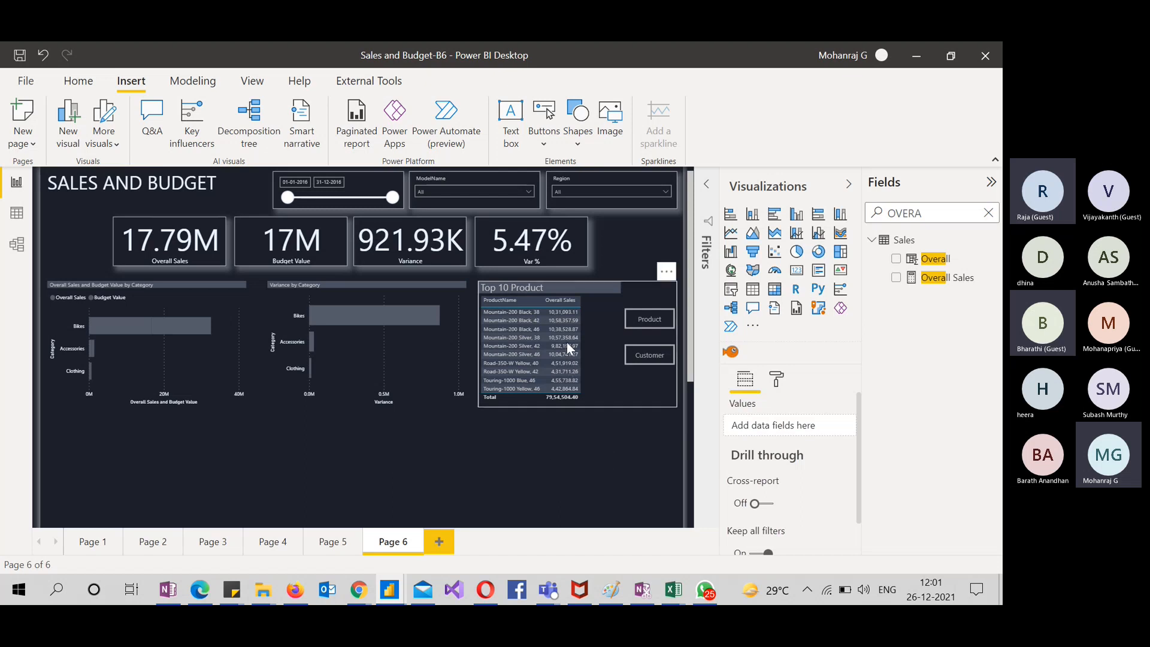
Turn on the border of the Overall Sales and Budget Value by Category chart and colour it white
{"action": "left_click", "coordinate": [239, 399]}
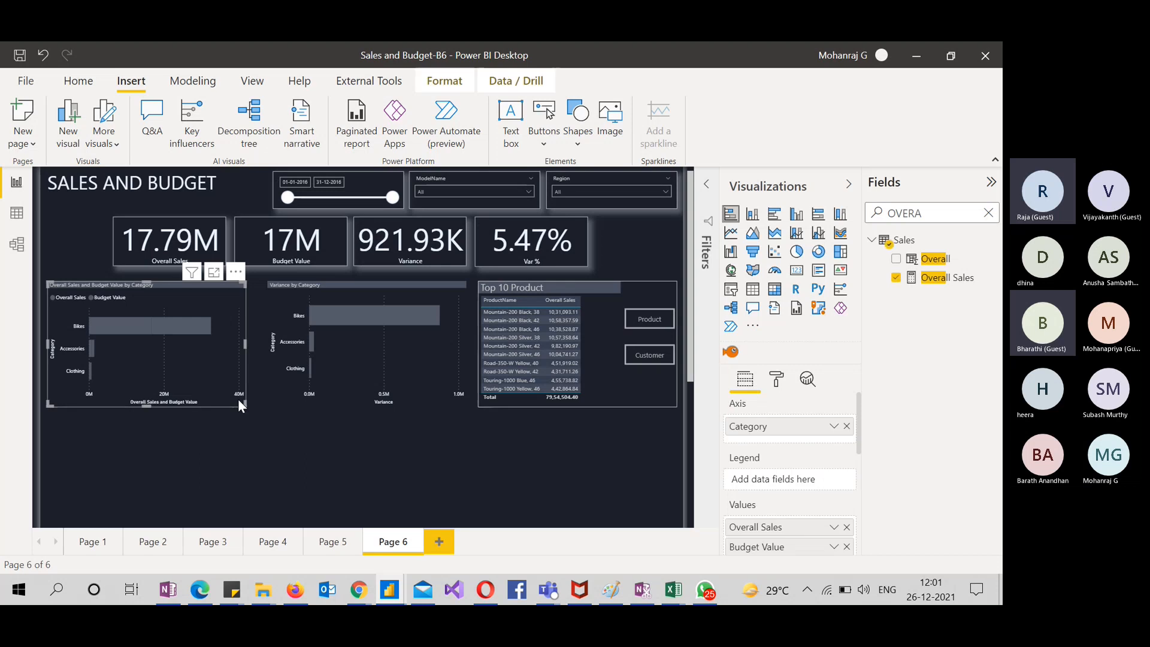
{"action": "left_click", "coordinate": [777, 382]}
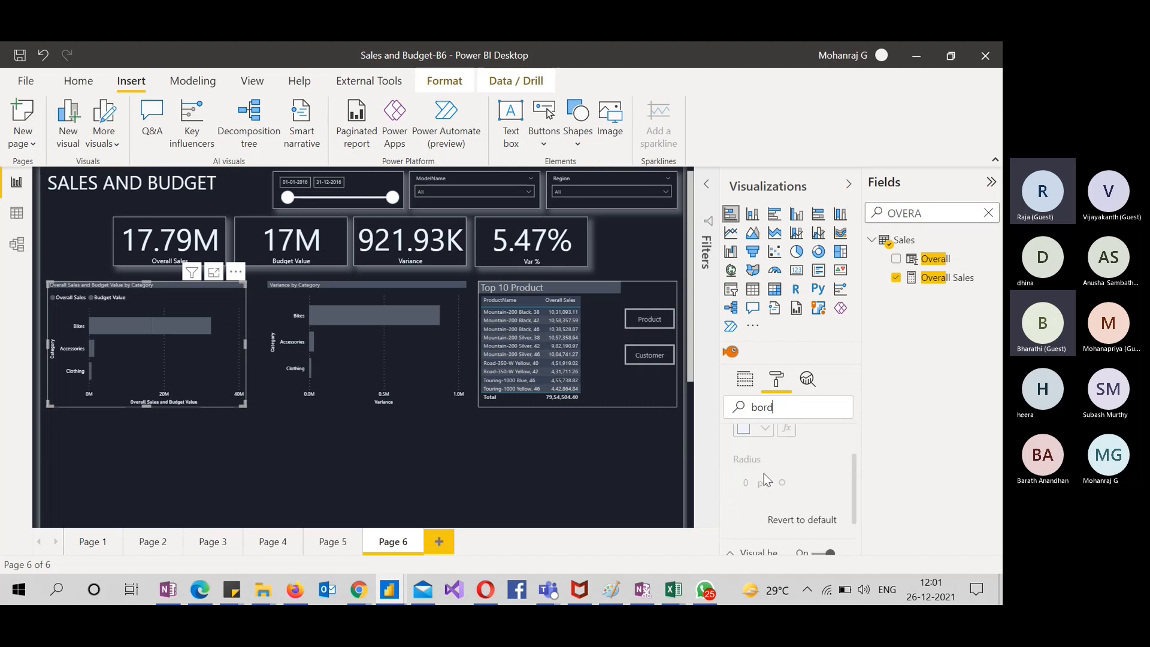
{"action": "left_click", "coordinate": [818, 443]}
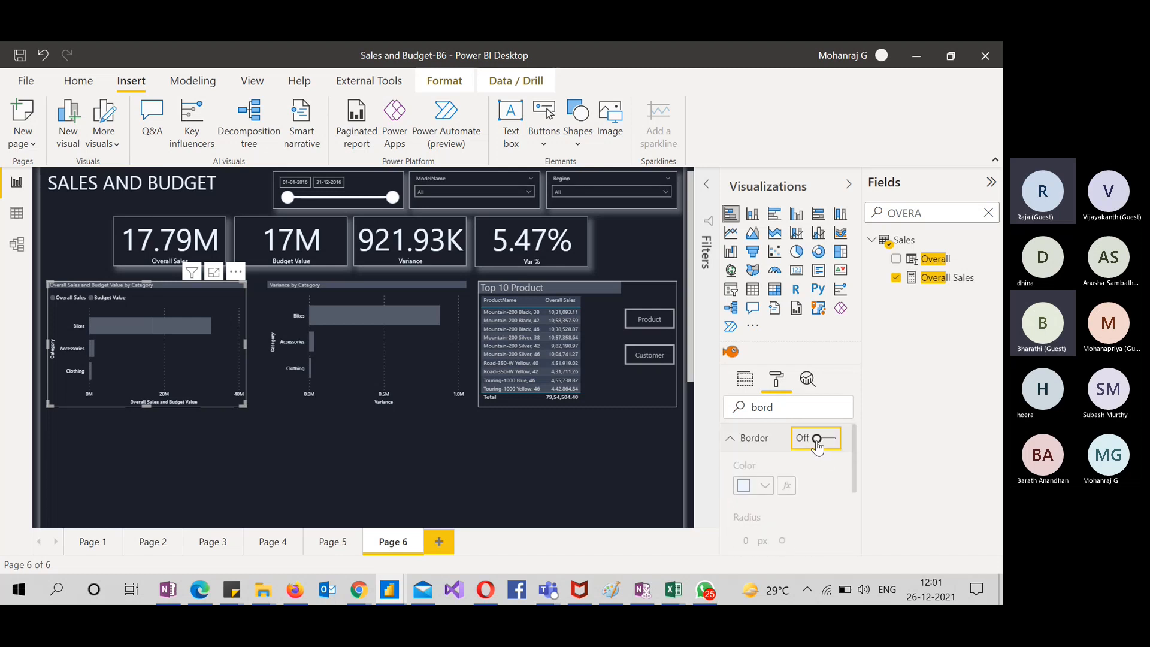
{"action": "left_click", "coordinate": [765, 485]}
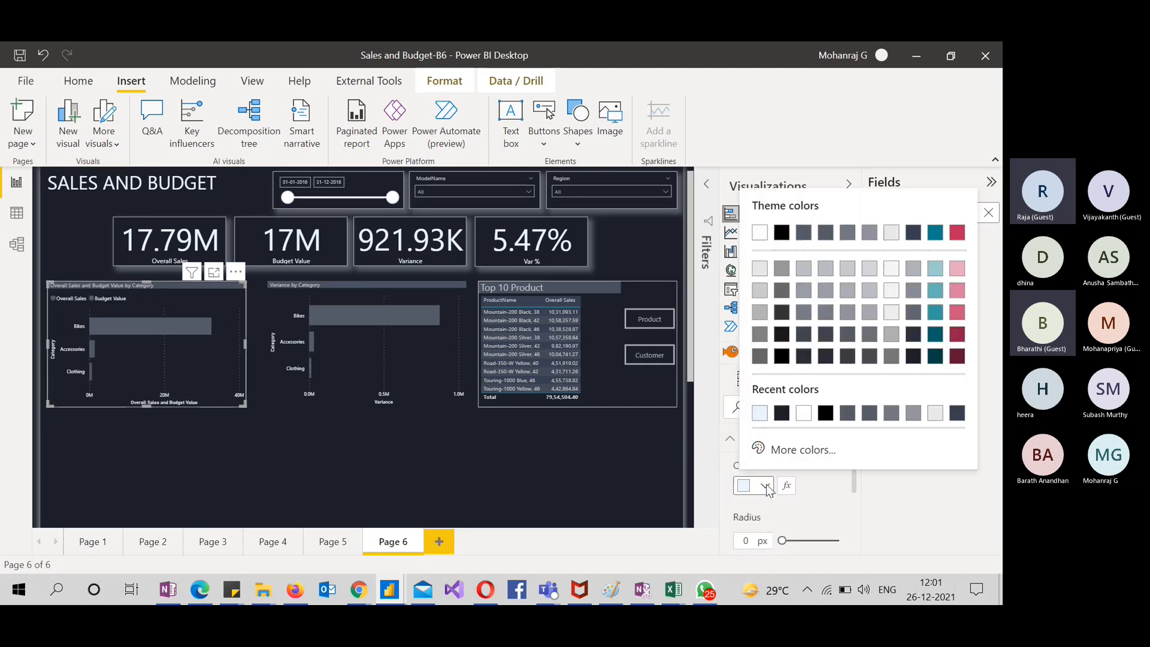
{"action": "left_click", "coordinate": [759, 233]}
{"action": "left_click", "coordinate": [489, 507]}
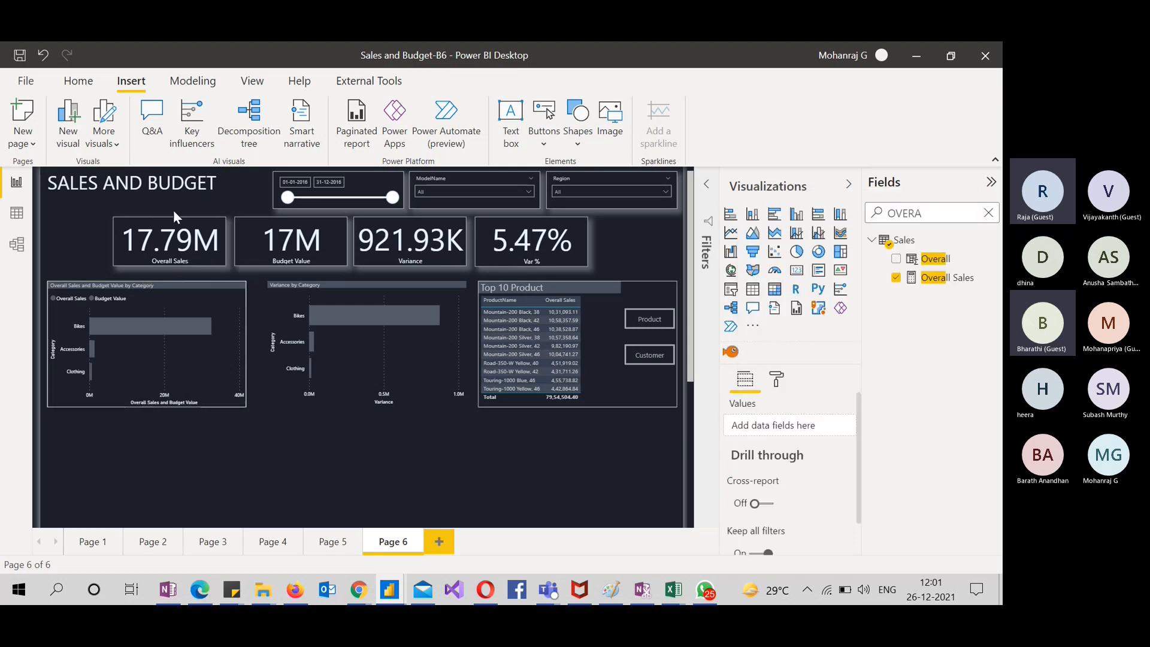
Copy the Overall Sales and Budget Value chart's formatting onto the Variance by Category chart with Format painter
{"action": "left_click", "coordinate": [224, 301]}
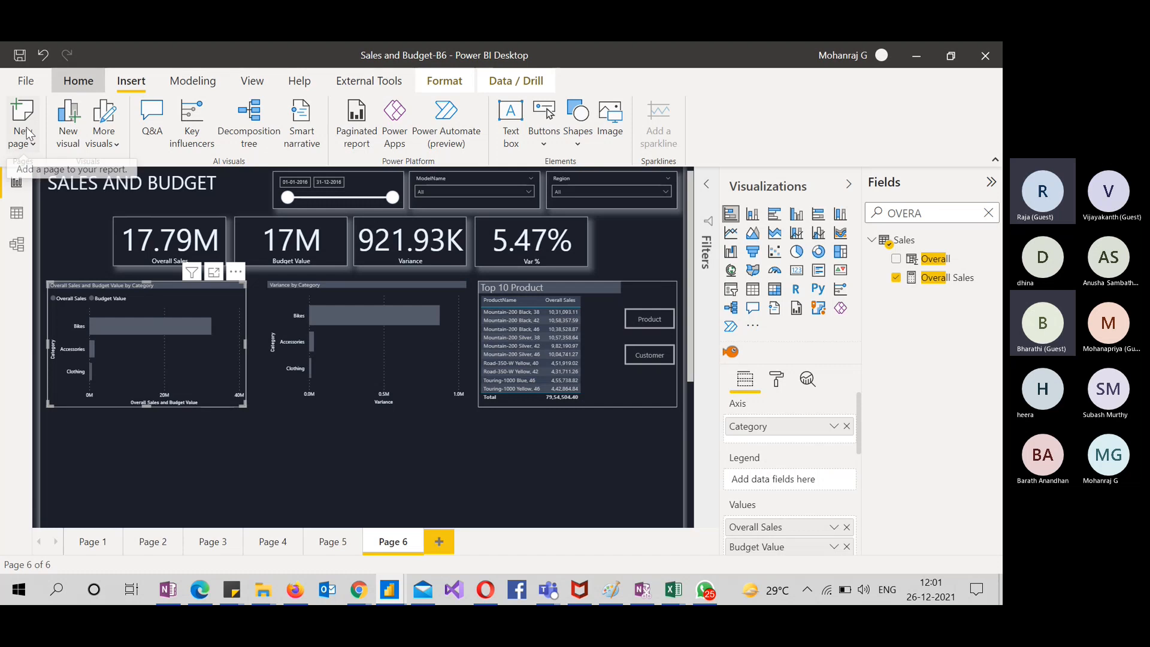
{"action": "left_click", "coordinate": [64, 88]}
{"action": "left_click", "coordinate": [66, 144]}
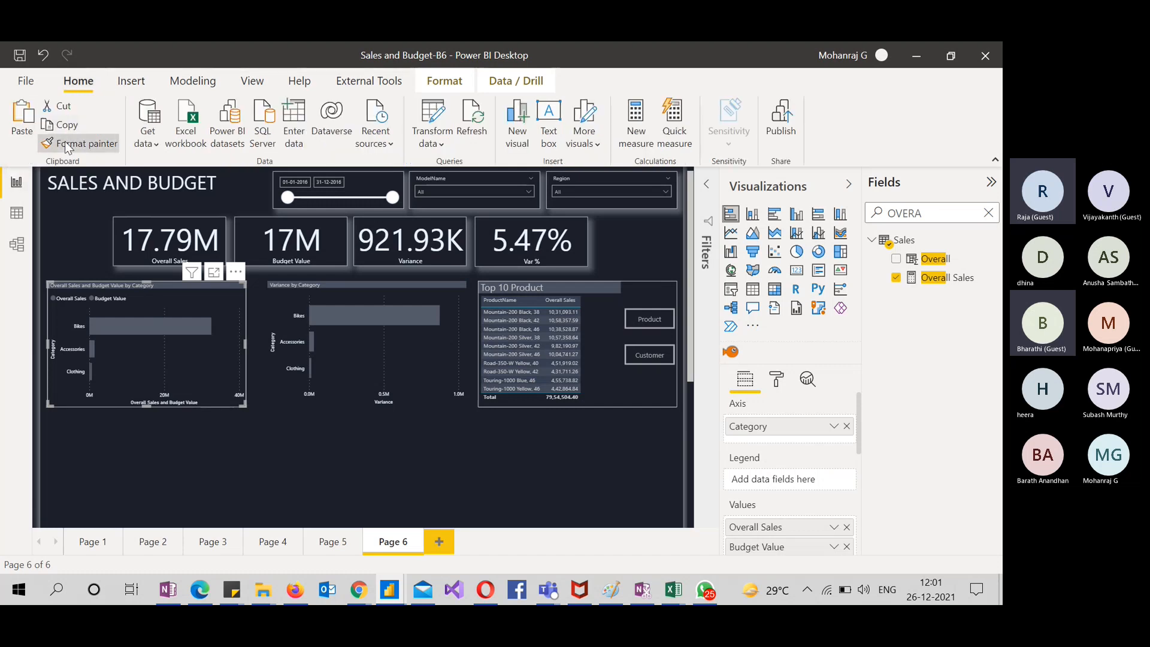
{"action": "left_click", "coordinate": [277, 325]}
Set the data label text size of the Overall Sales card to 30 pt
{"action": "left_click", "coordinate": [205, 235]}
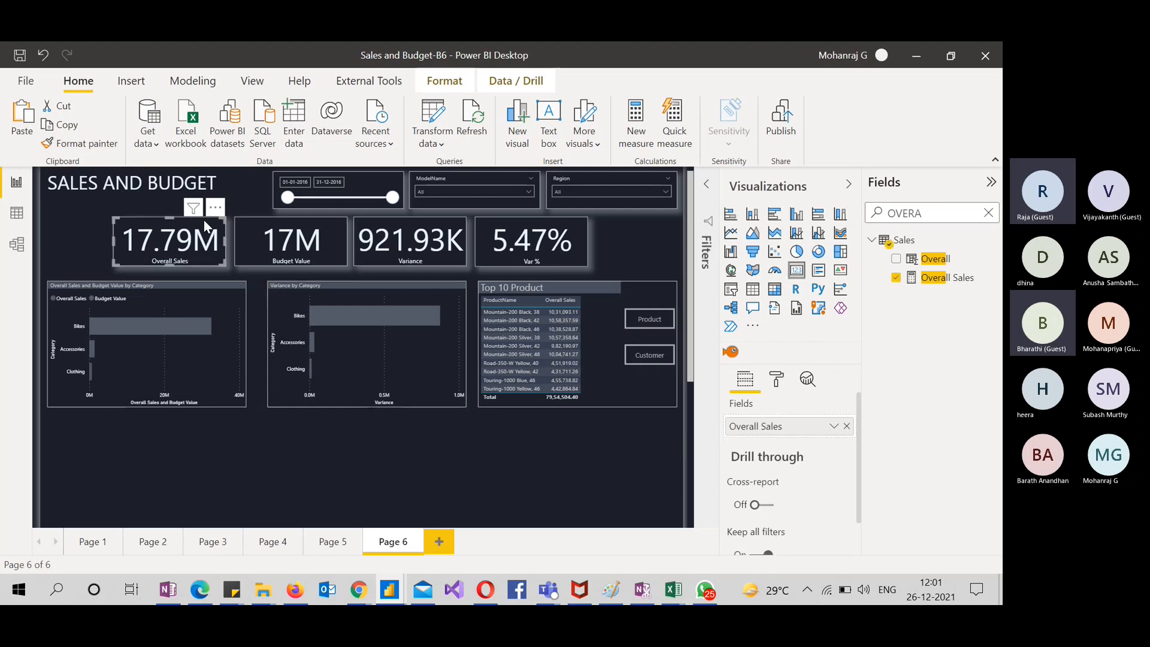
{"action": "left_click", "coordinate": [777, 381]}
{"action": "type", "text": "size"}
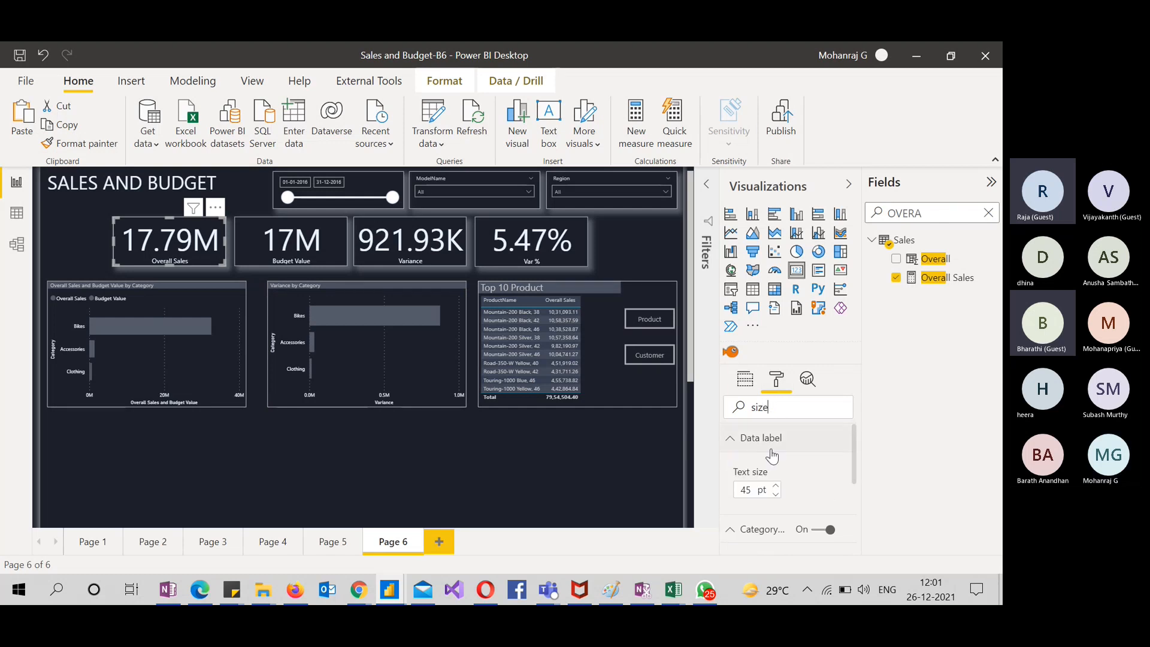
{"action": "double_click", "coordinate": [756, 490]}
{"action": "type", "text": "38"}
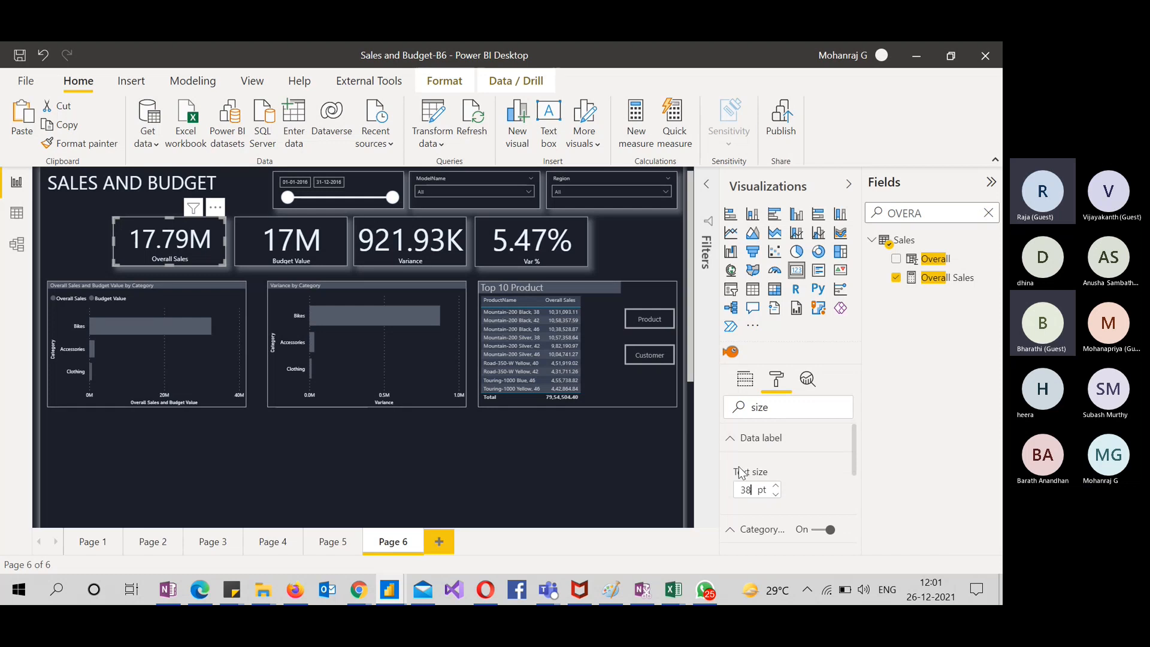
{"action": "key", "text": "BackSpace"}
{"action": "key", "text": "BackSpace"}
{"action": "type", "text": "34"}
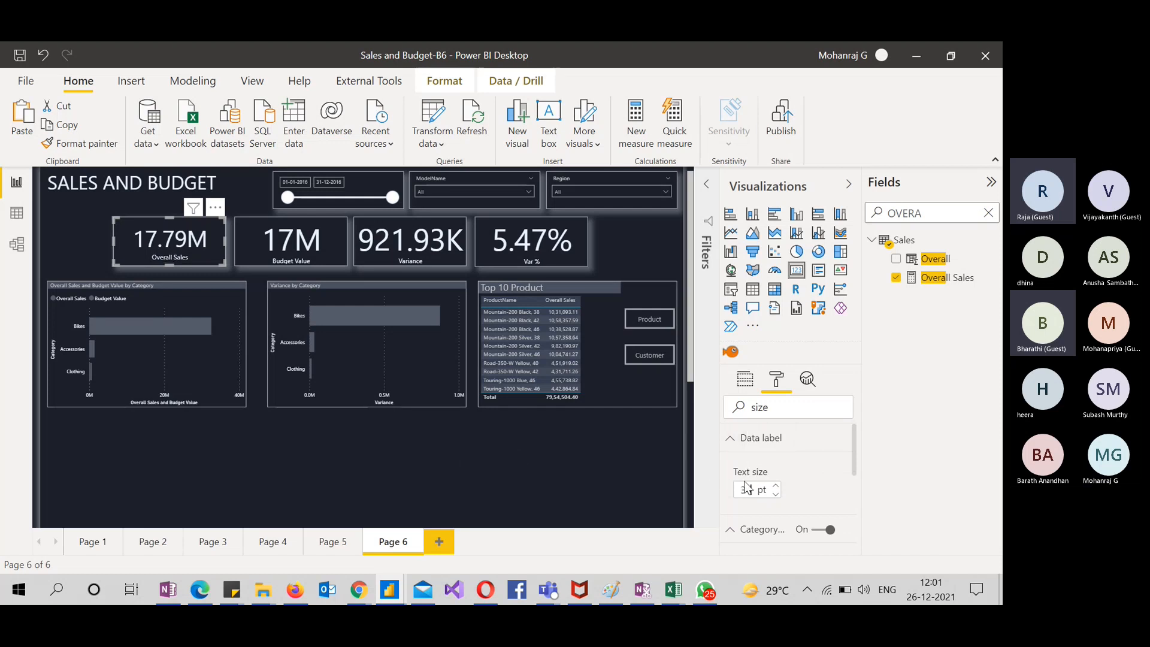
{"action": "key", "text": "BackSpace"}
{"action": "key", "text": "BackSpace"}
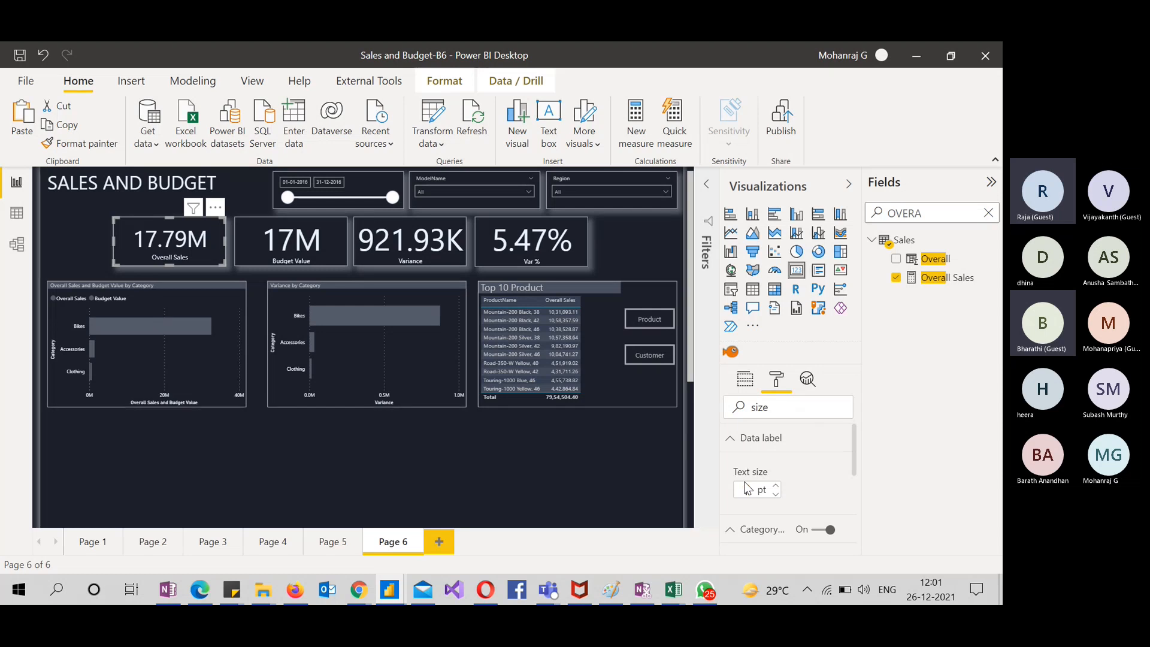
{"action": "type", "text": "30"}
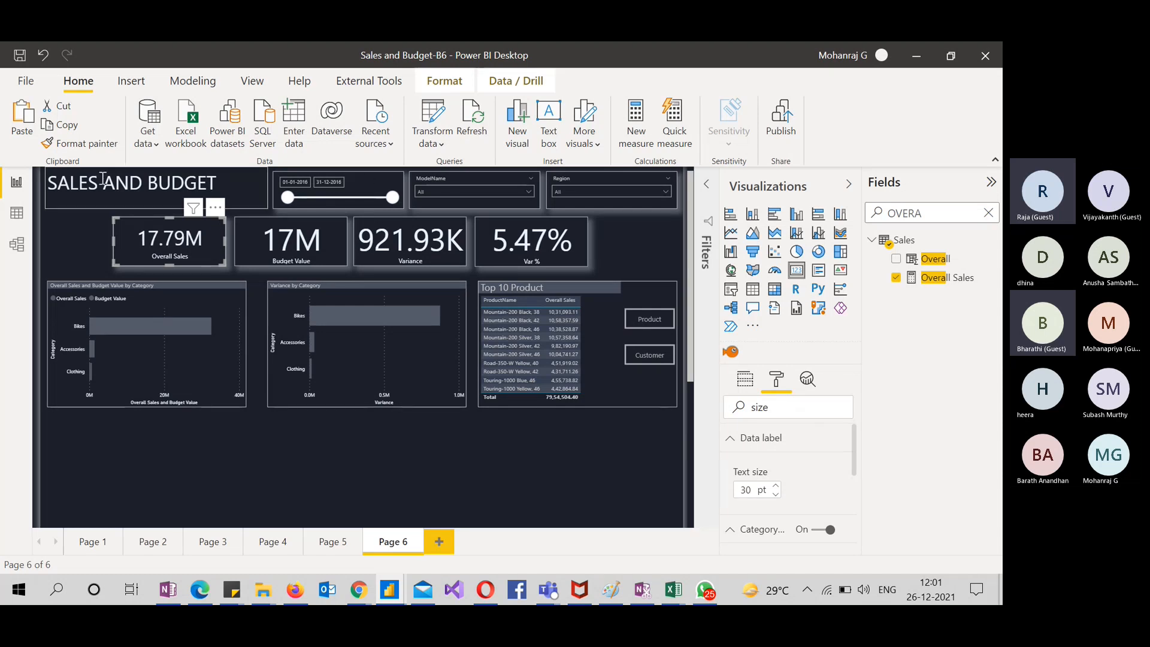
Copy the Overall Sales card's formatting onto the Budget Value, Variance and Var % cards with Format painter
{"action": "left_click", "coordinate": [79, 144]}
{"action": "left_click", "coordinate": [291, 239]}
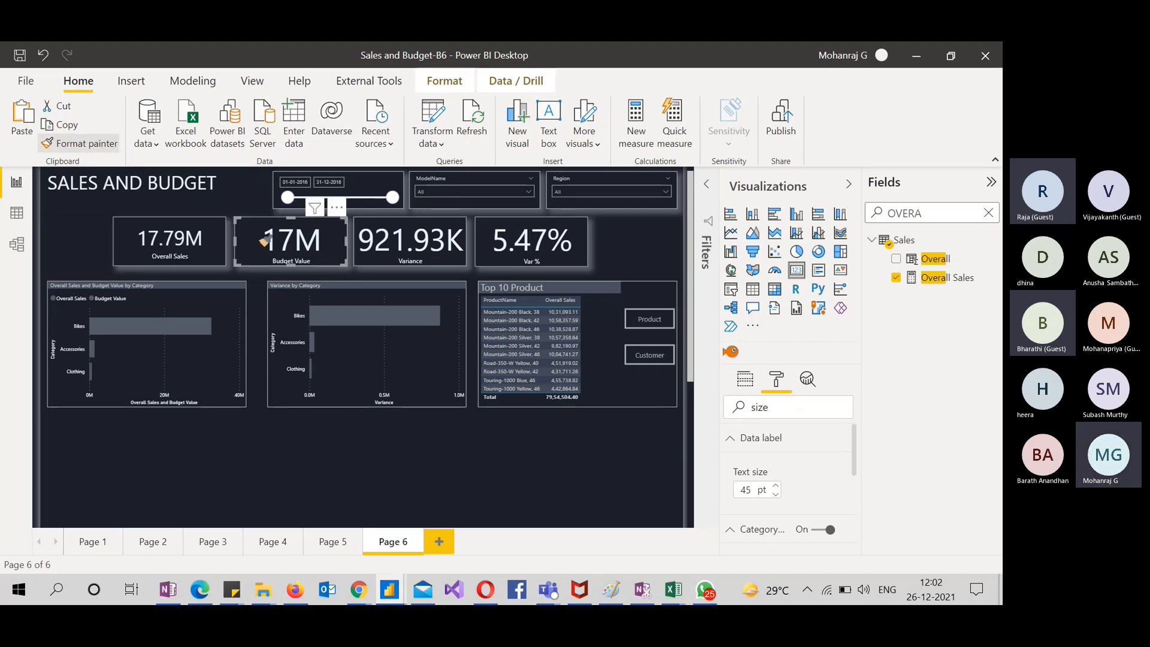
{"action": "left_click", "coordinate": [91, 143]}
{"action": "left_click", "coordinate": [410, 240]}
{"action": "left_click", "coordinate": [83, 143]}
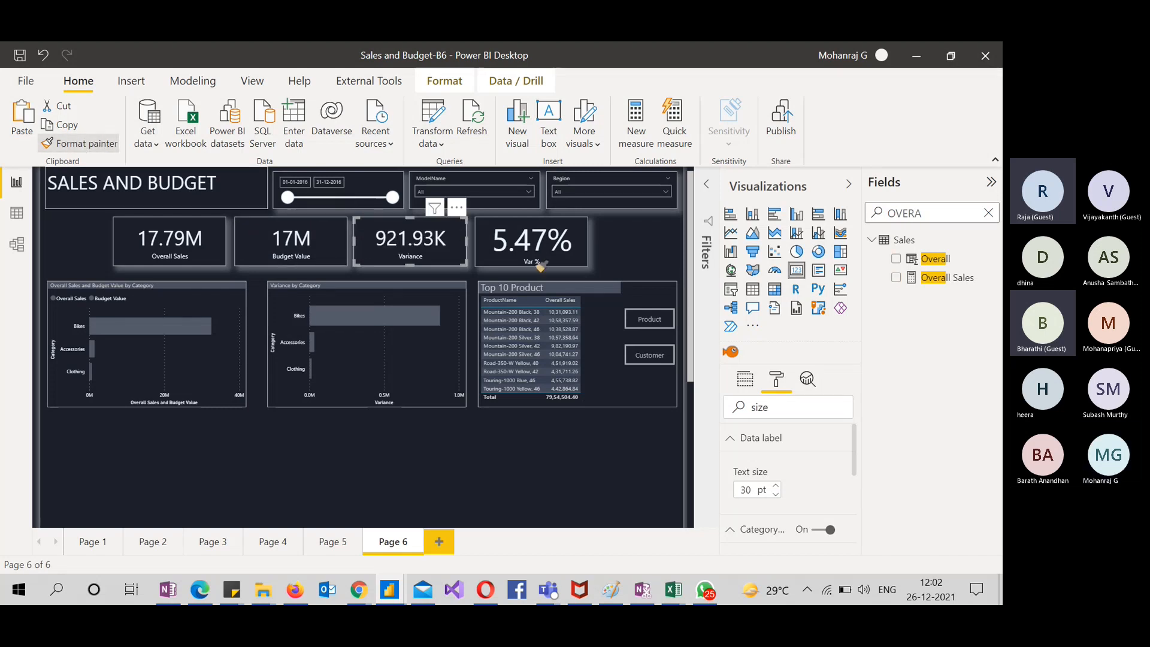
{"action": "left_click", "coordinate": [555, 246]}
{"action": "left_click", "coordinate": [677, 258]}
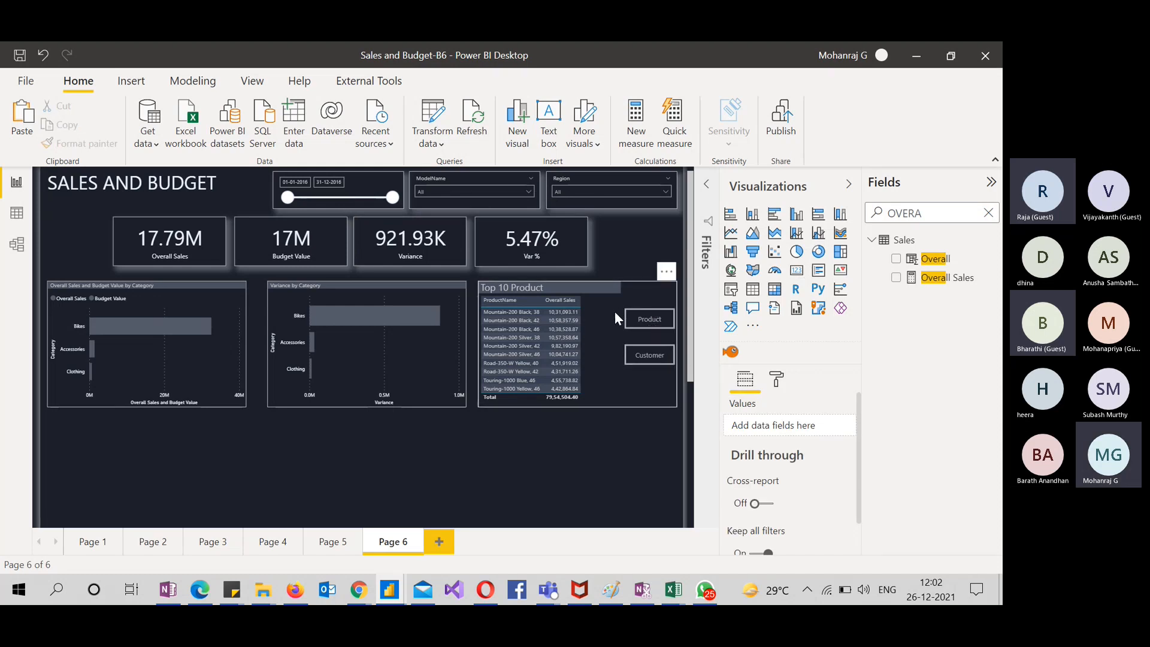
{"action": "left_click", "coordinate": [609, 351]}
{"action": "left_click", "coordinate": [576, 430]}
{"action": "left_click", "coordinate": [585, 349]}
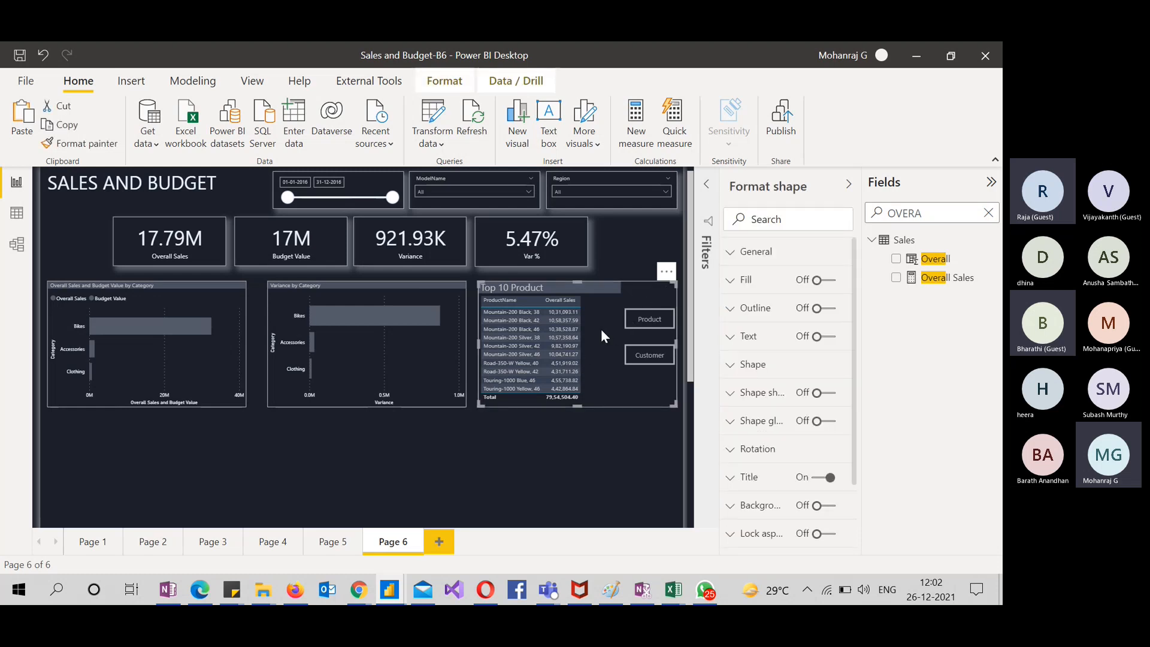
{"action": "left_click_drag", "start_coordinate": [601, 329], "coordinate": [612, 414]}
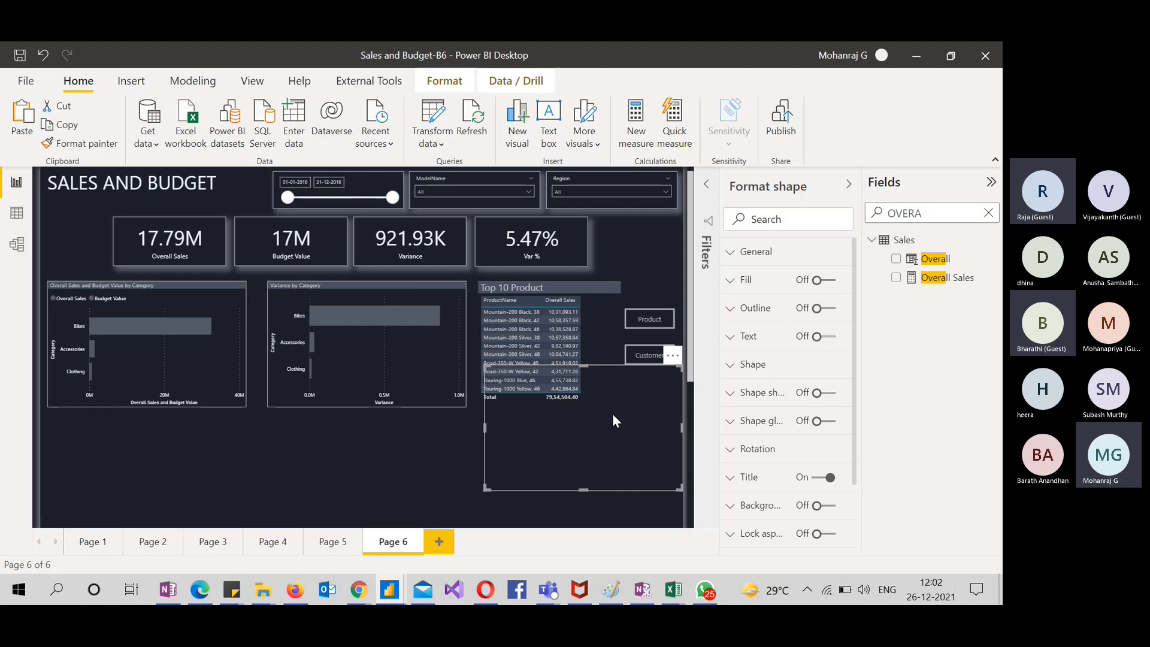
{"action": "key", "text": "ctrl+z"}
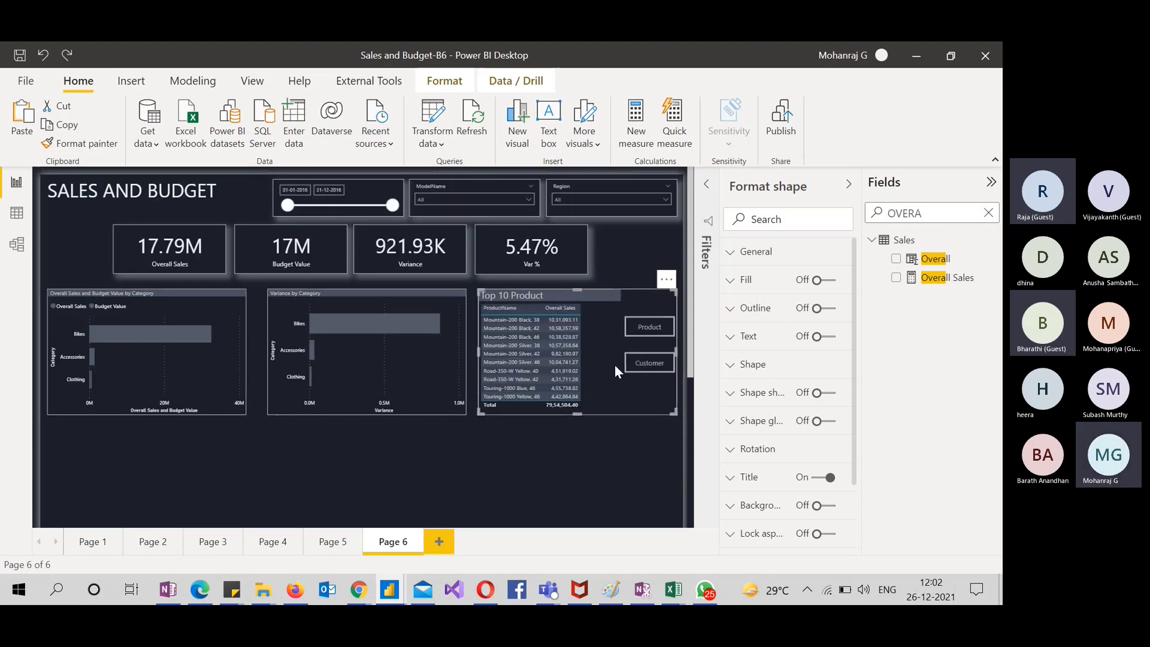
{"action": "left_click", "coordinate": [601, 464]}
{"action": "scroll", "coordinate": [604, 455], "scroll_direction": "down", "scroll_amount": 3}
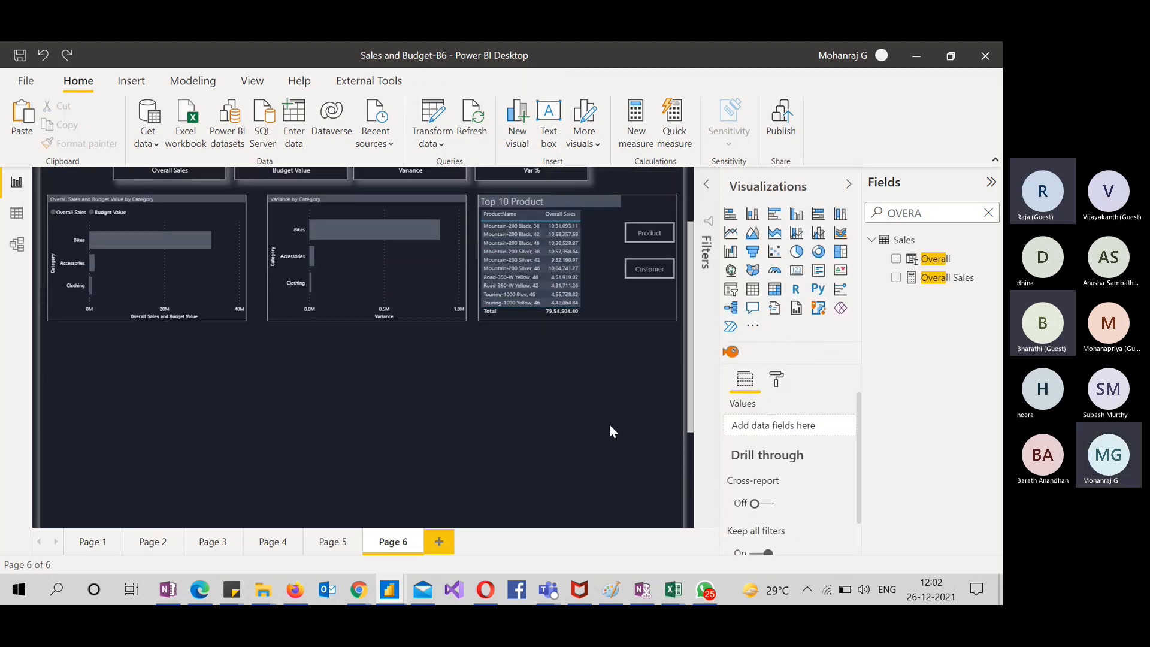
{"action": "scroll", "coordinate": [610, 347], "scroll_direction": "up", "scroll_amount": 1}
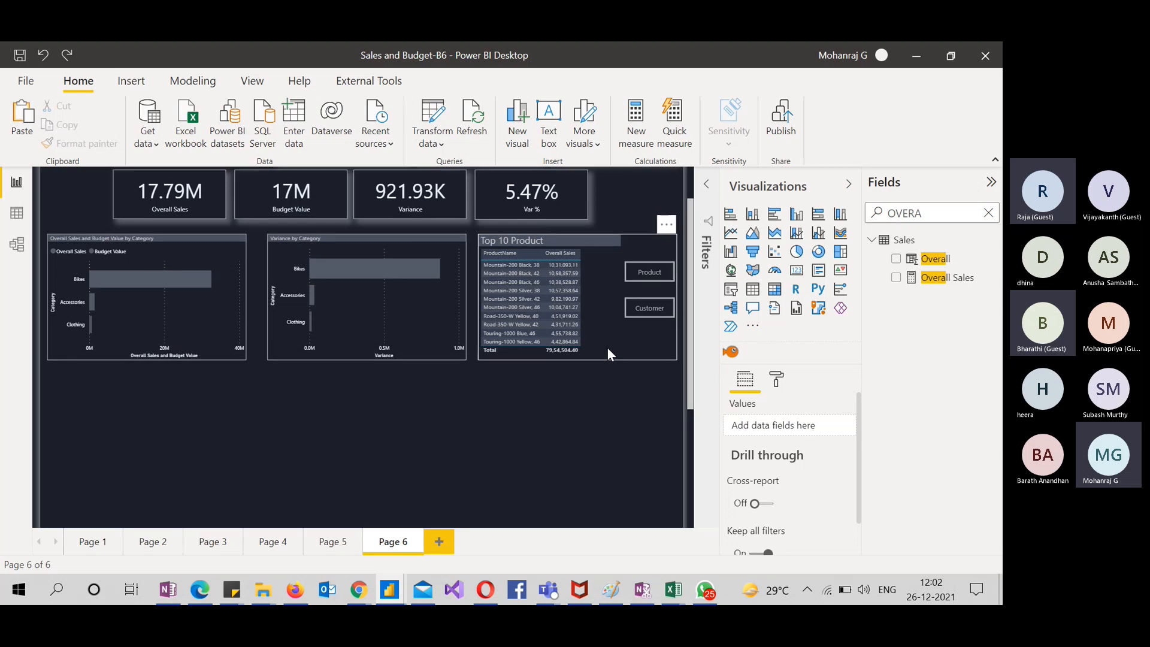
Show the Selection pane and move the Top 10 Product table to the front of the layer order, above the buttons and shape
{"action": "left_click", "coordinate": [252, 81]}
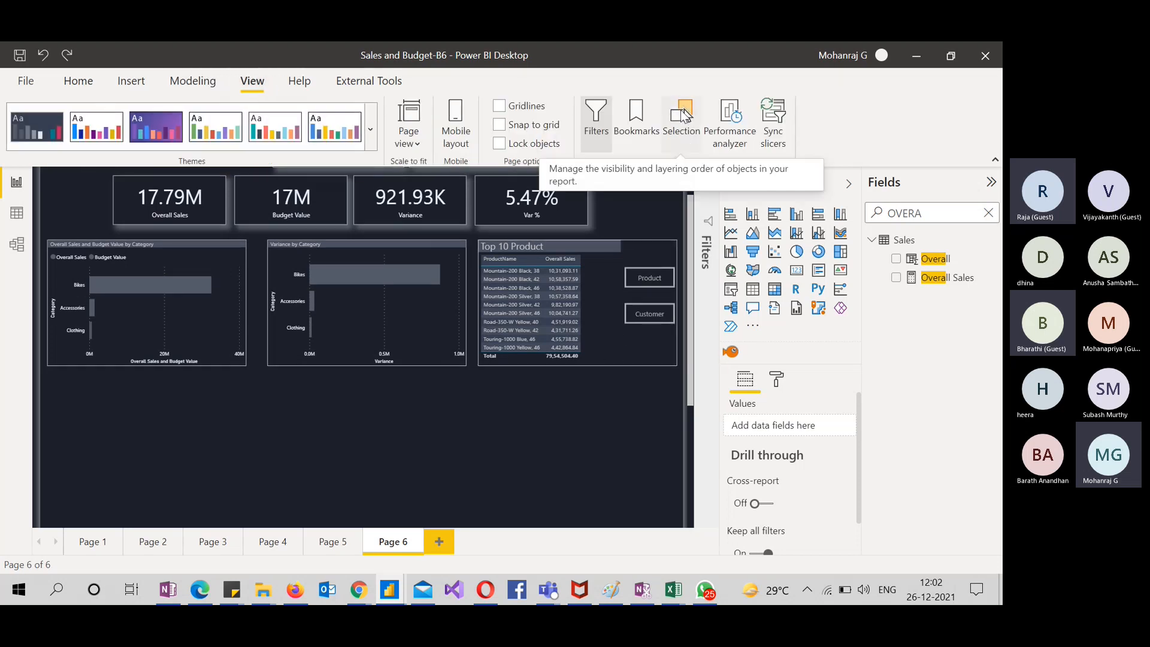
{"action": "left_click", "coordinate": [683, 116]}
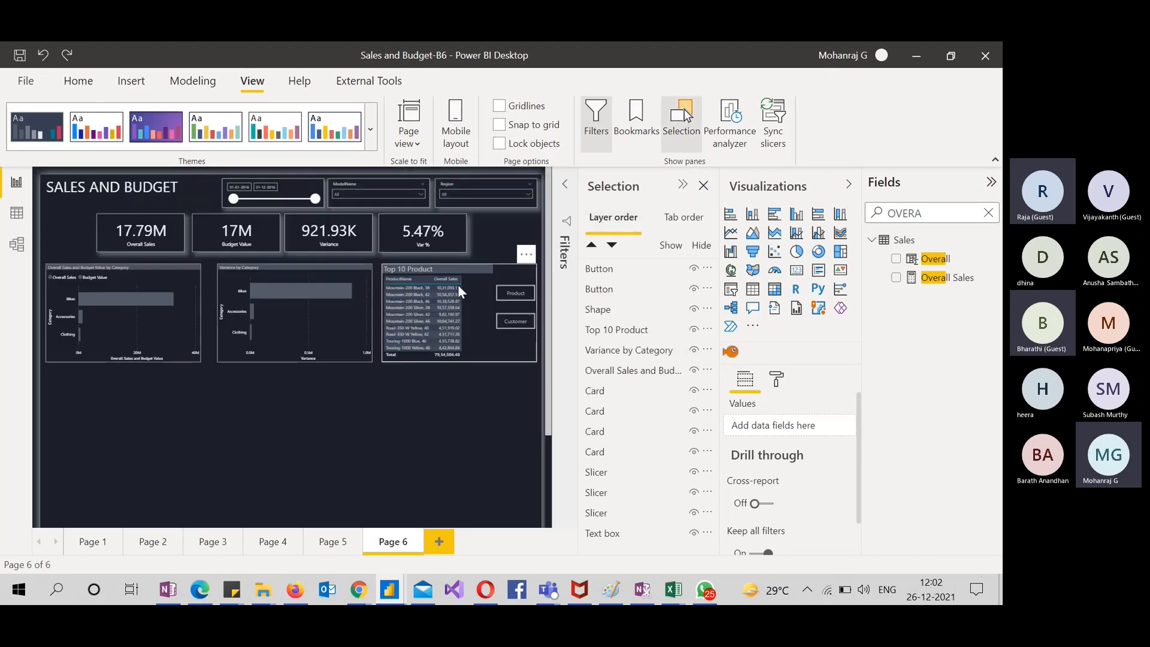
{"action": "left_click", "coordinate": [611, 313]}
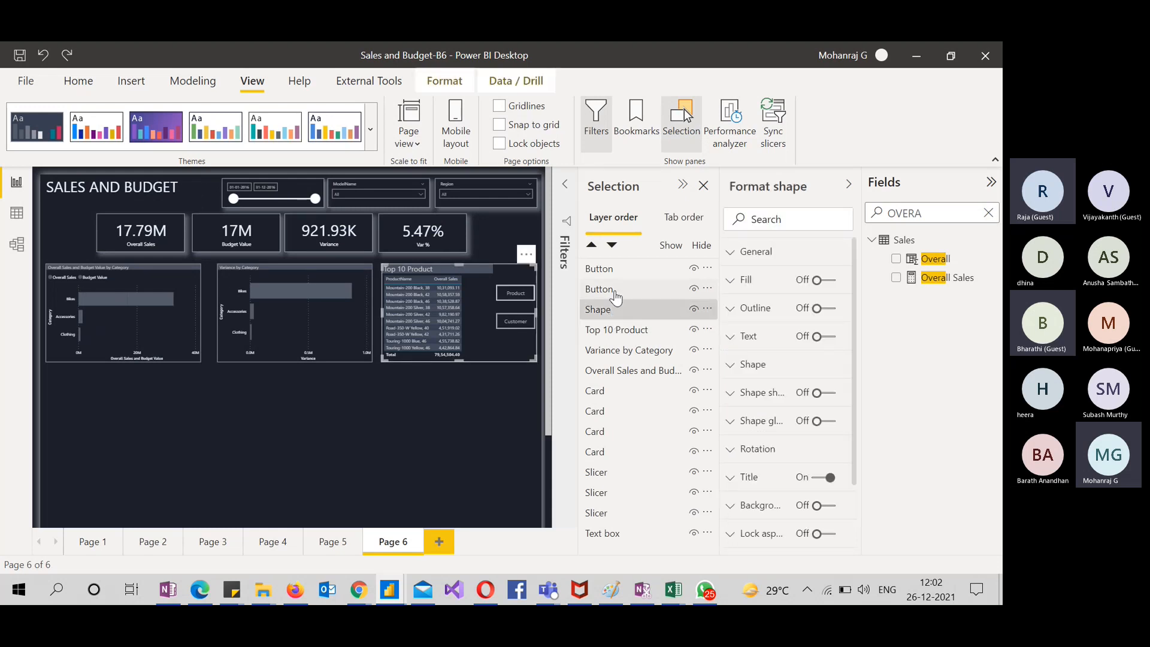
{"action": "left_click", "coordinate": [615, 294]}
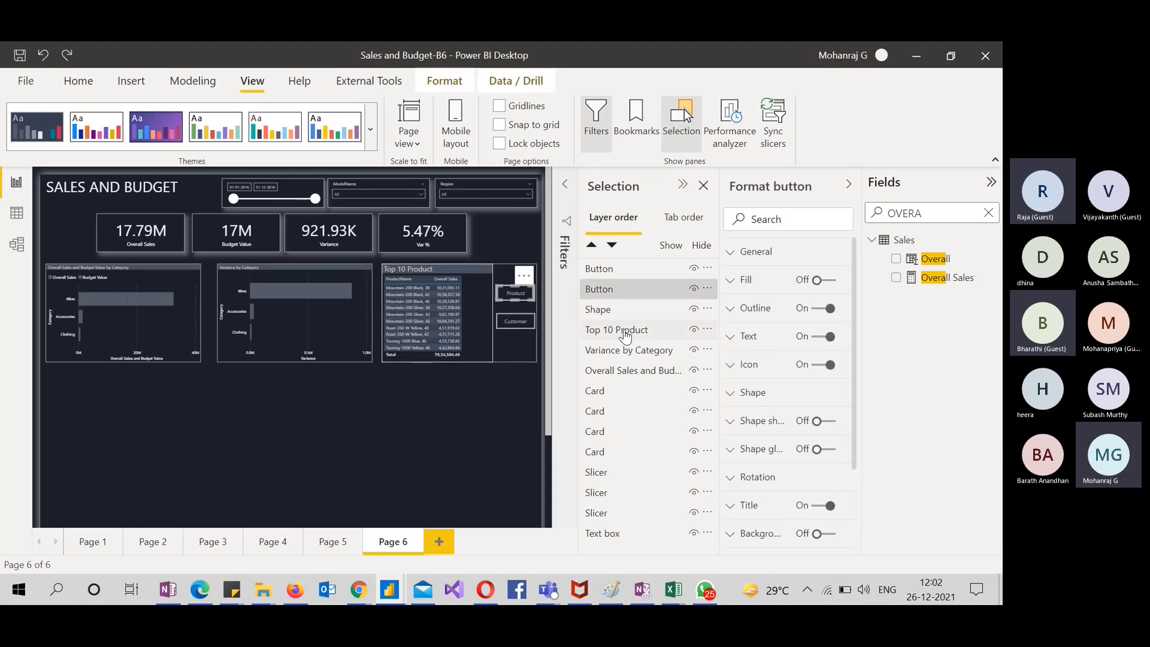
{"action": "left_click", "coordinate": [625, 333]}
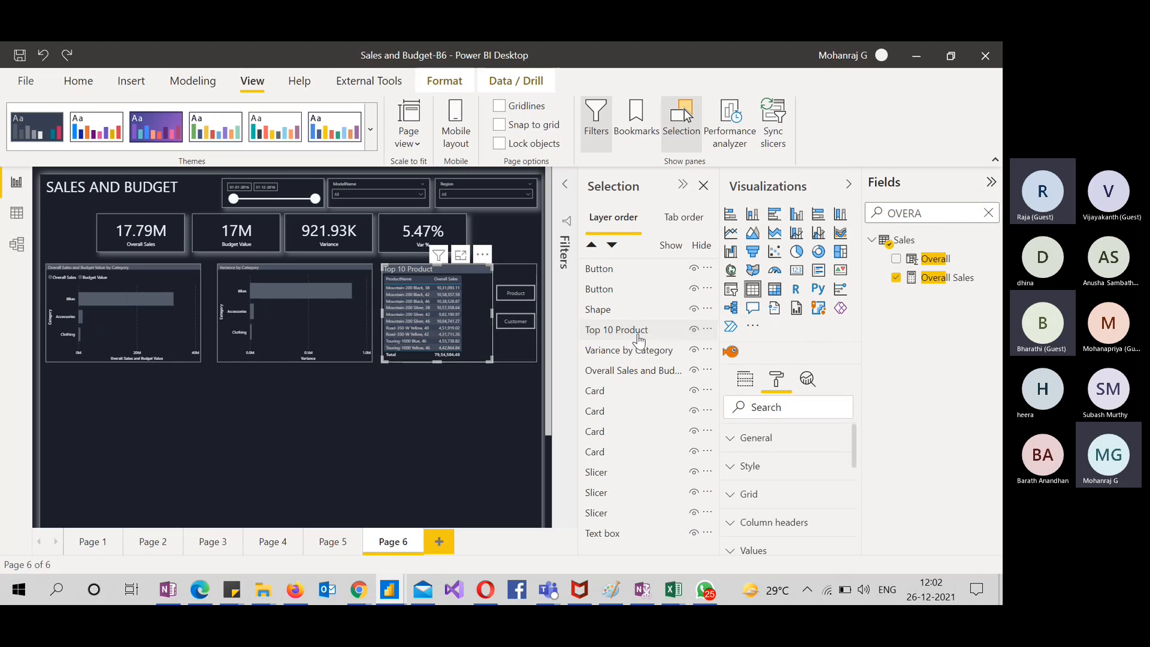
{"action": "left_click_drag", "start_coordinate": [644, 334], "coordinate": [651, 275]}
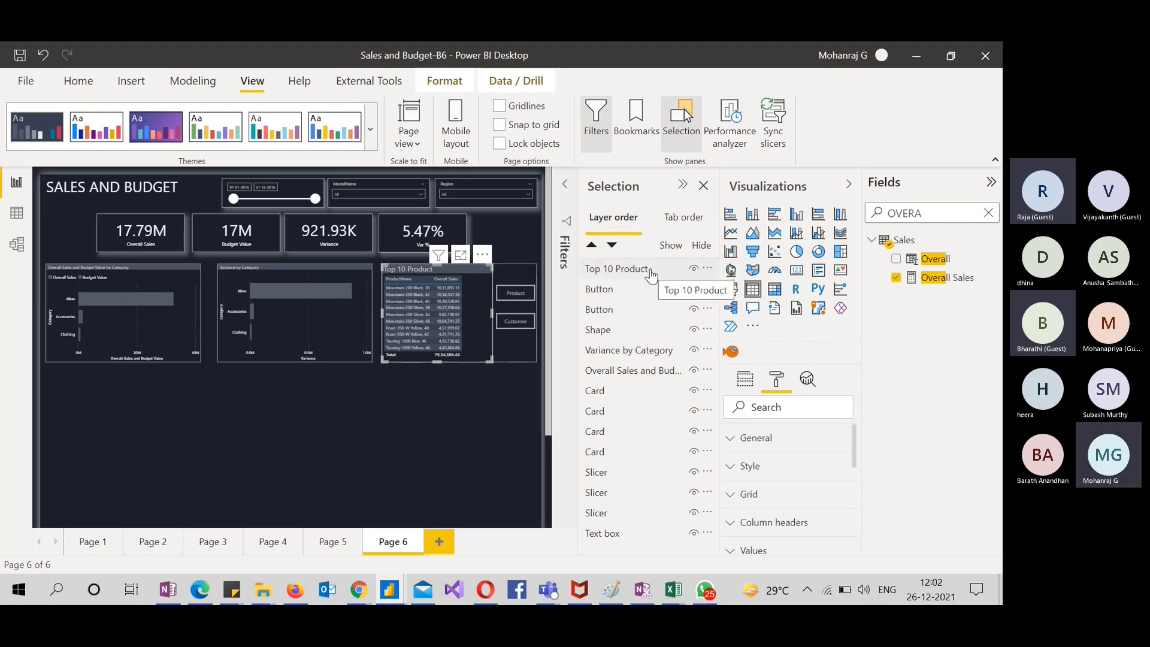
{"action": "left_click", "coordinate": [473, 415]}
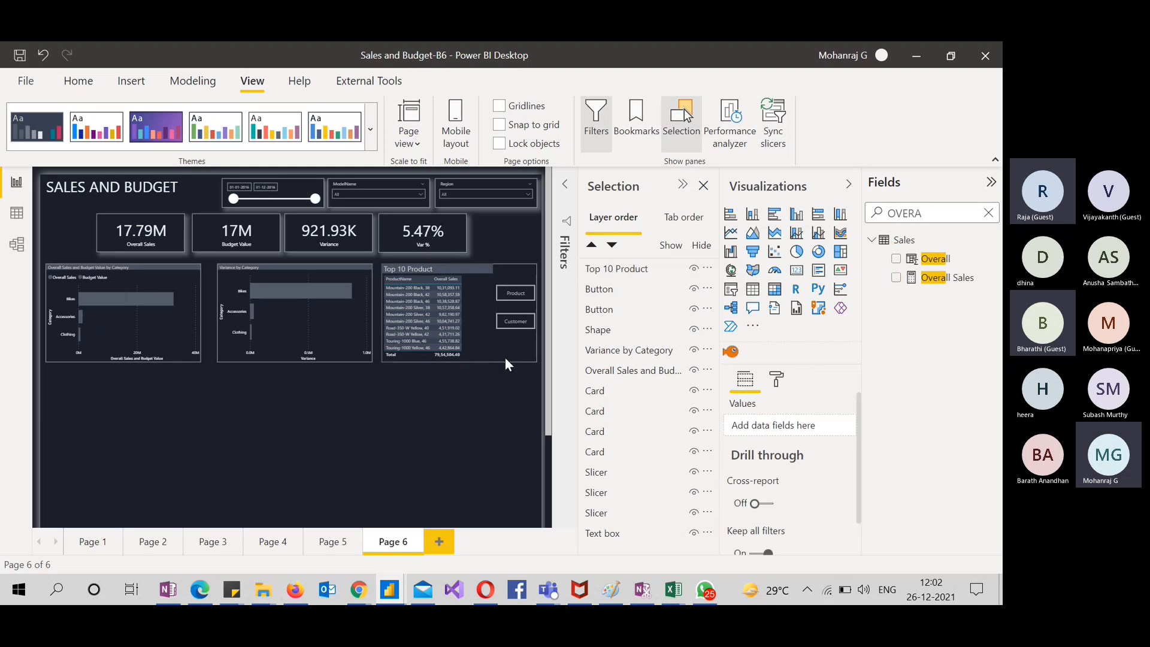
Duplicate the Top 10 Product table and place the copy exactly over the original
{"action": "left_click", "coordinate": [478, 313]}
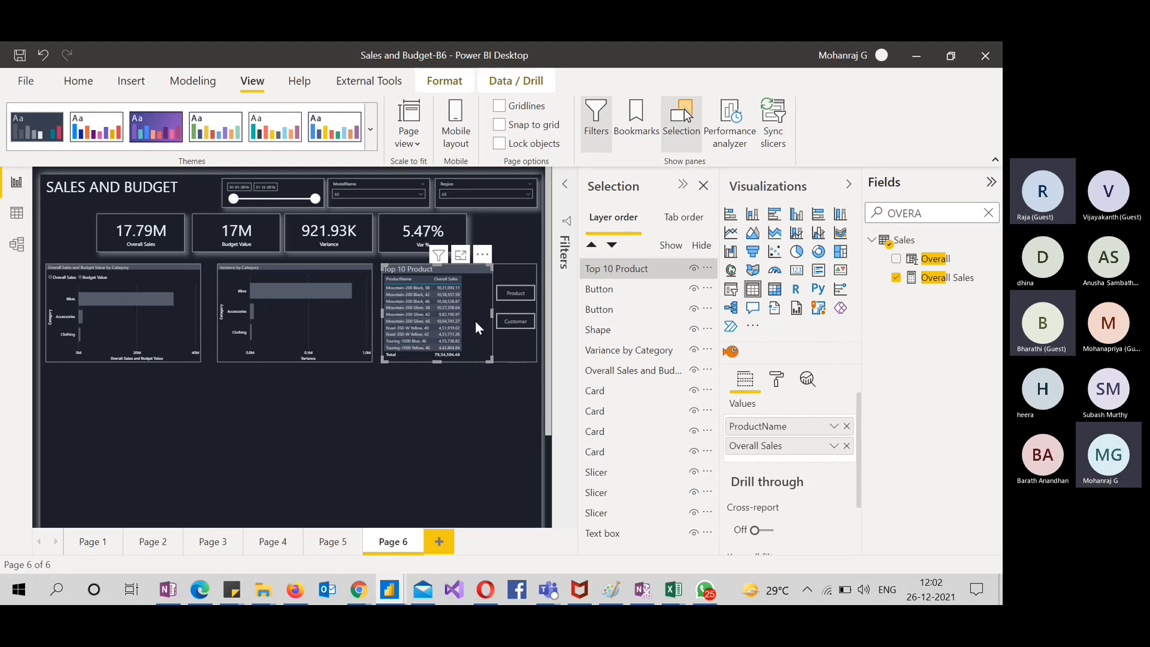
{"action": "key", "text": "ctrl+c"}
{"action": "key", "text": "ctrl+v"}
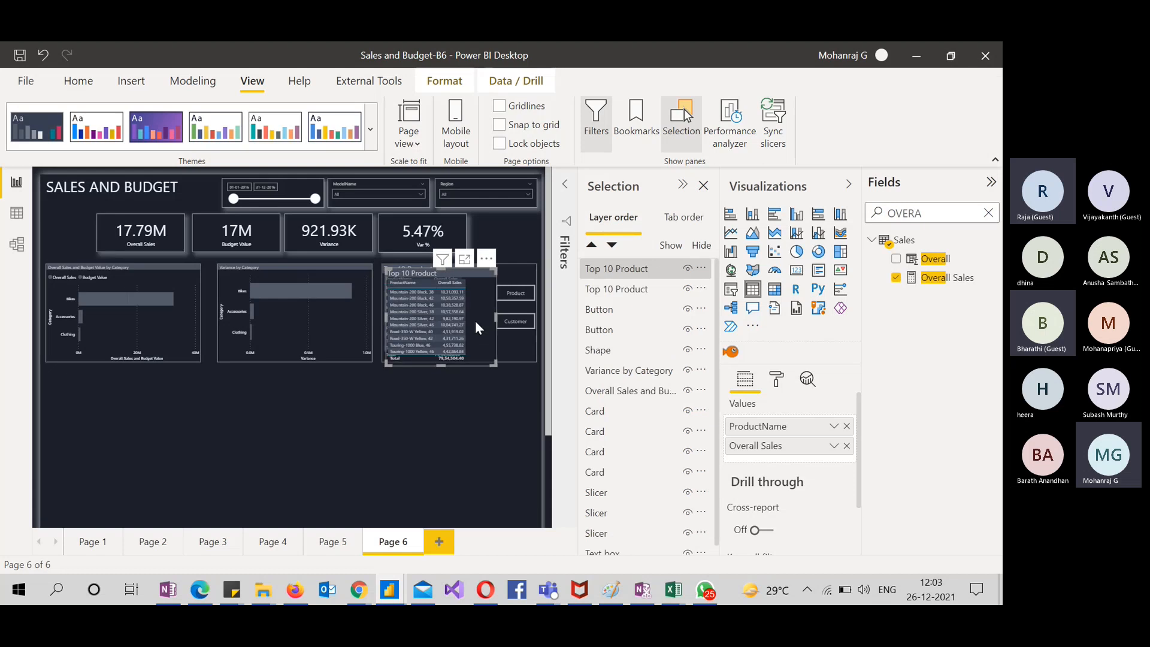
{"action": "left_click_drag", "start_coordinate": [476, 324], "coordinate": [473, 316]}
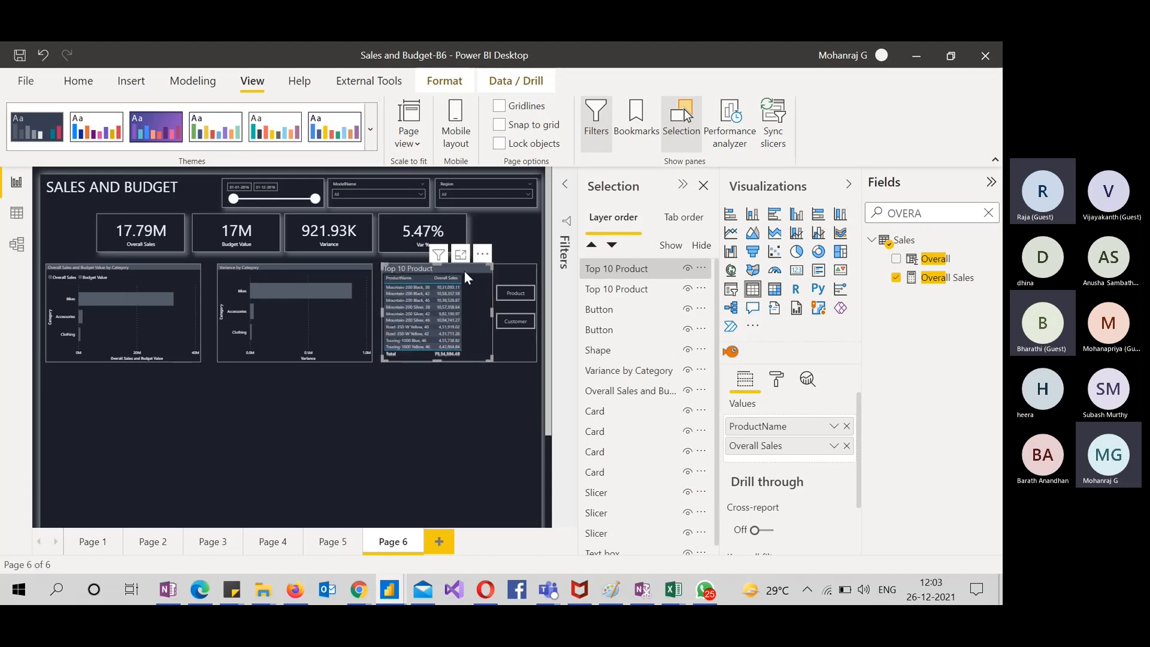
Hide the original Top 10 Product table, the lower of the two in the layer order
{"action": "left_click", "coordinate": [639, 295]}
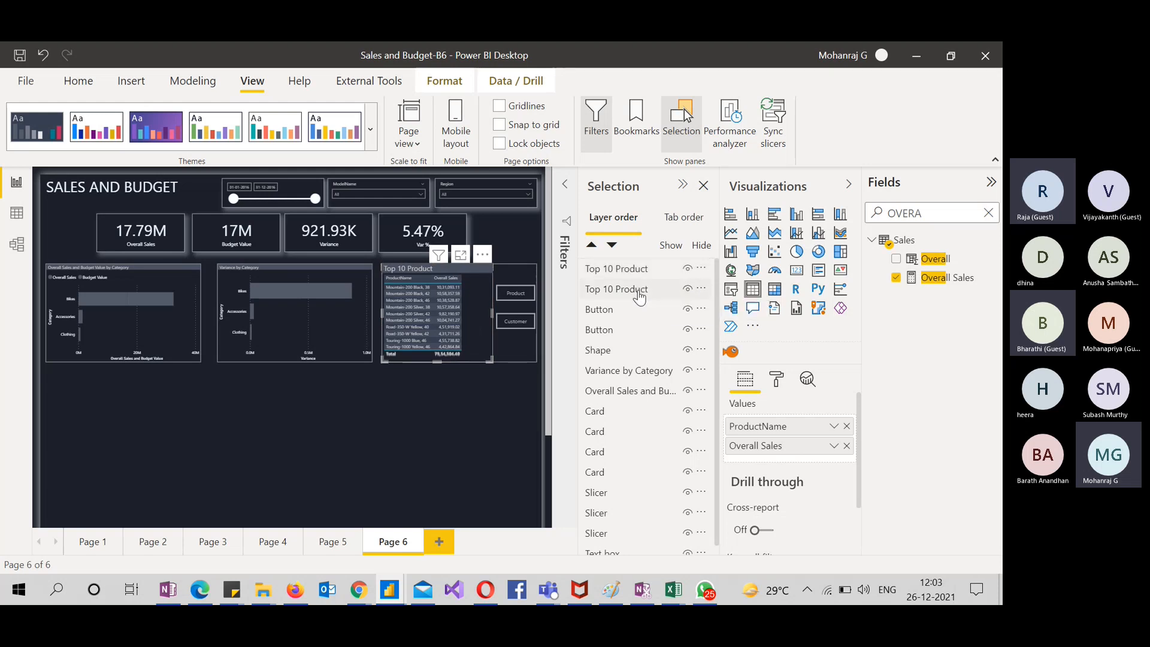
{"action": "left_click", "coordinate": [688, 295]}
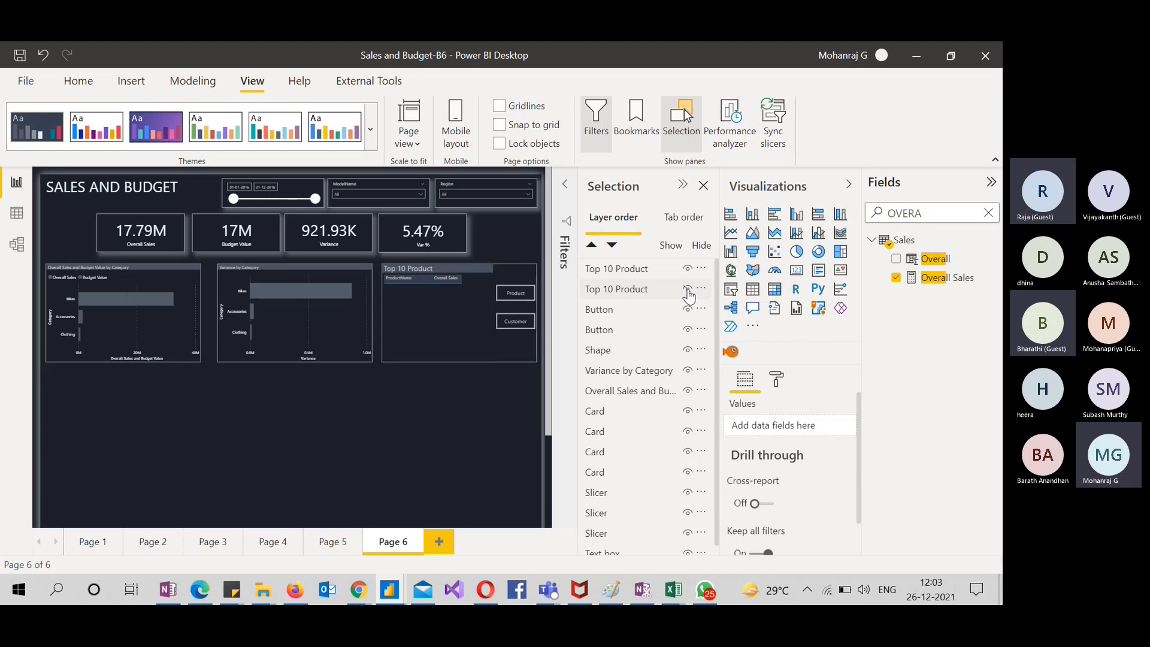
{"action": "left_click", "coordinate": [480, 343]}
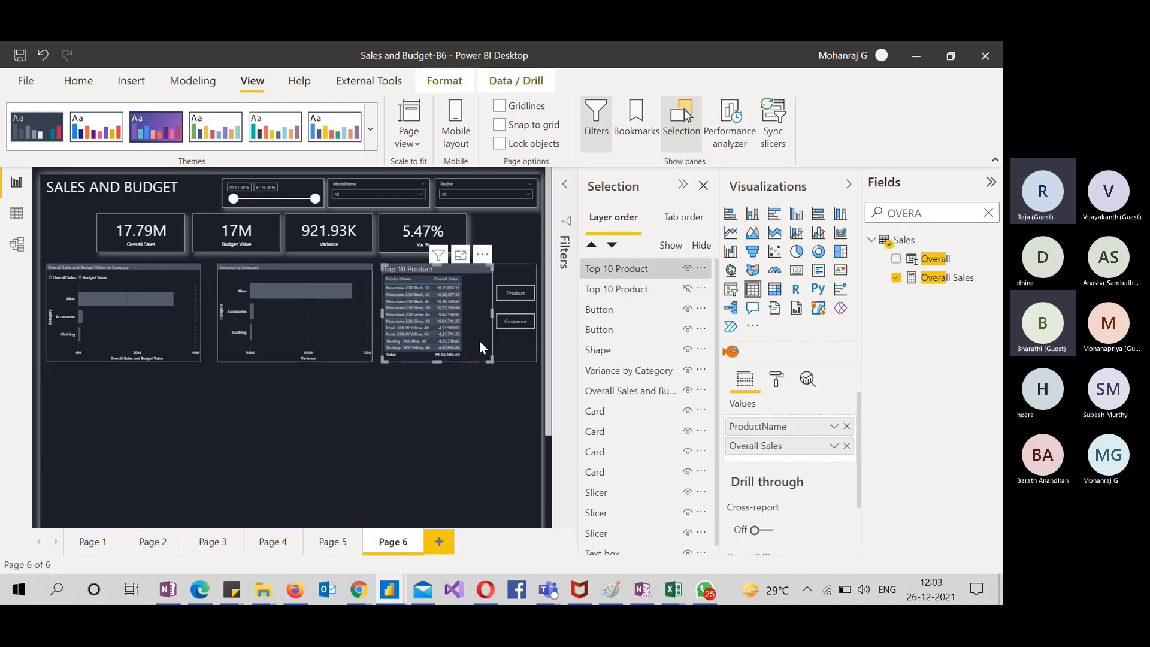
{"action": "left_click", "coordinate": [477, 427]}
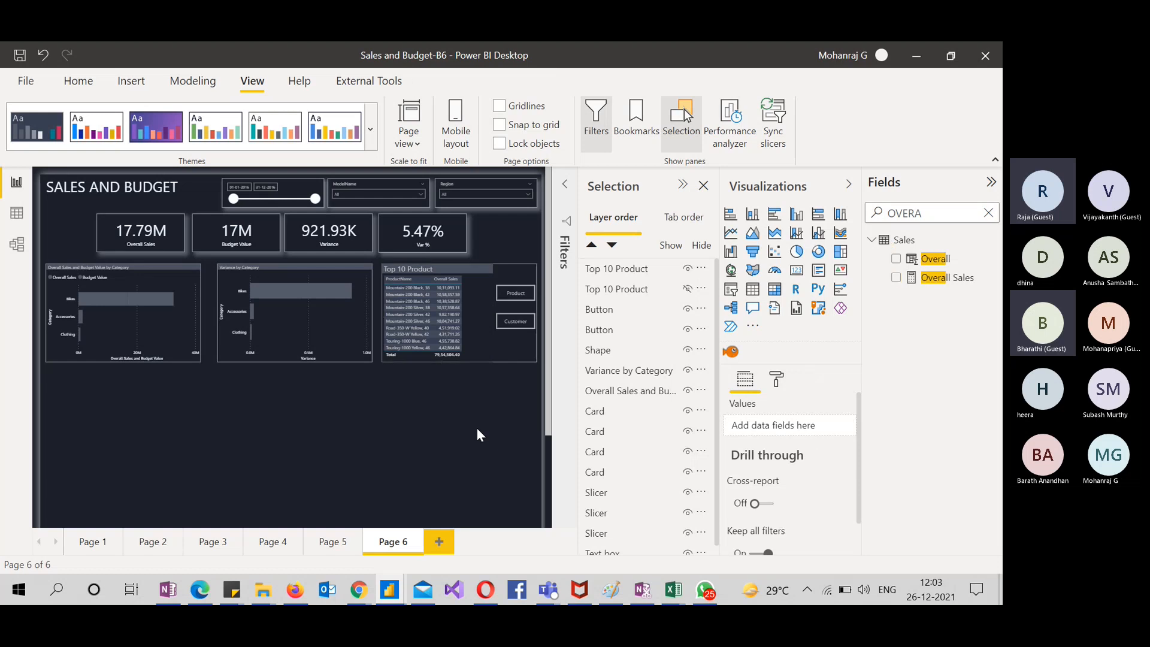
{"action": "left_click", "coordinate": [475, 319]}
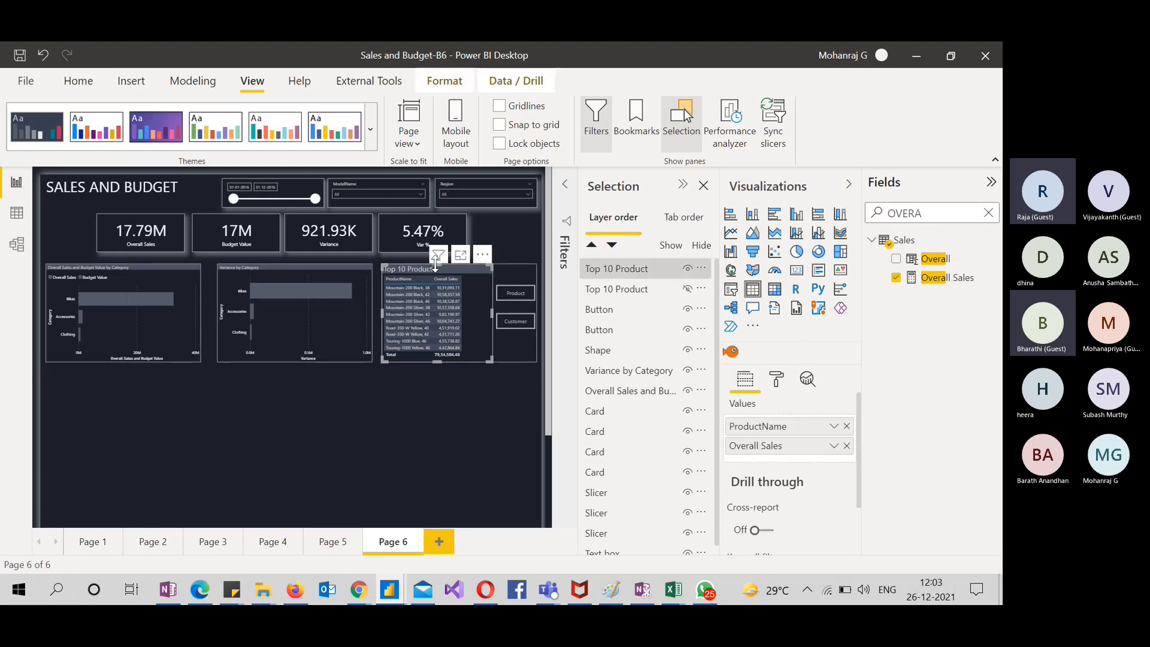
{"action": "left_click_drag", "start_coordinate": [435, 264], "coordinate": [436, 271]}
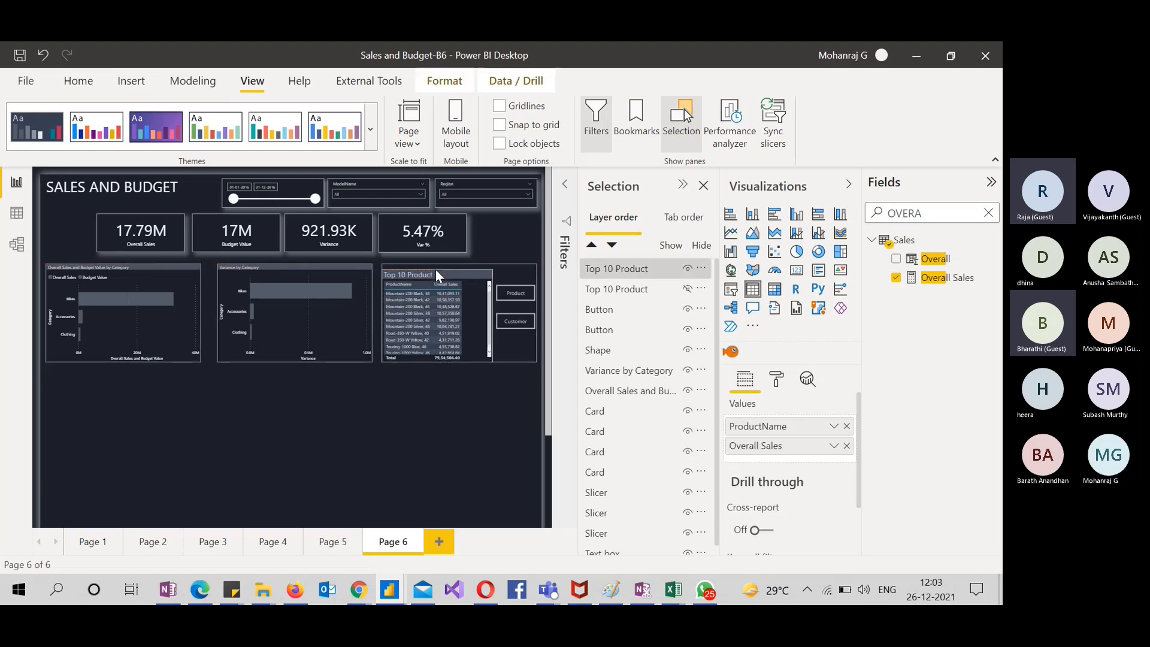
{"action": "key", "text": "ctrl+z"}
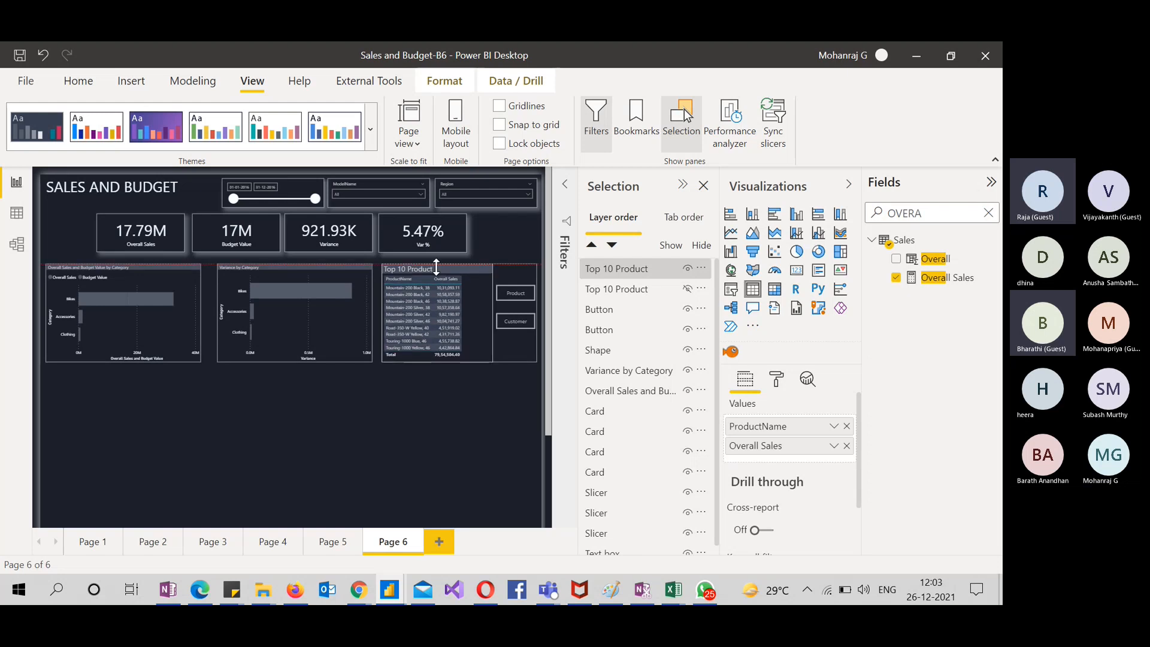
{"action": "double_click", "coordinate": [469, 366]}
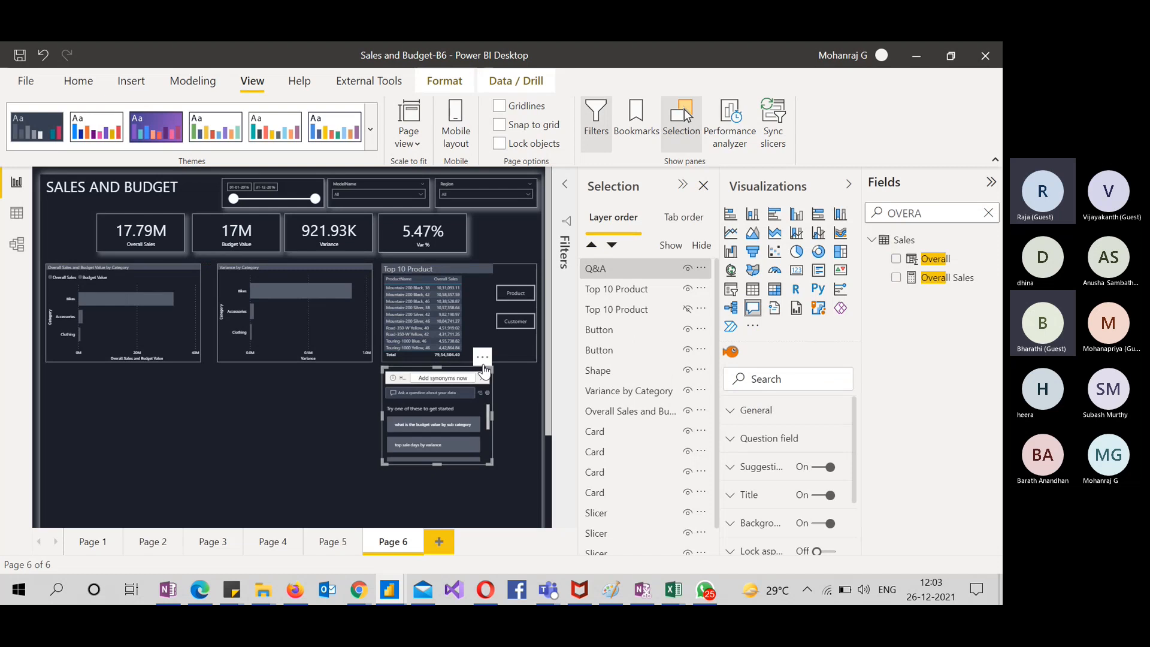
{"action": "left_click", "coordinate": [482, 357]}
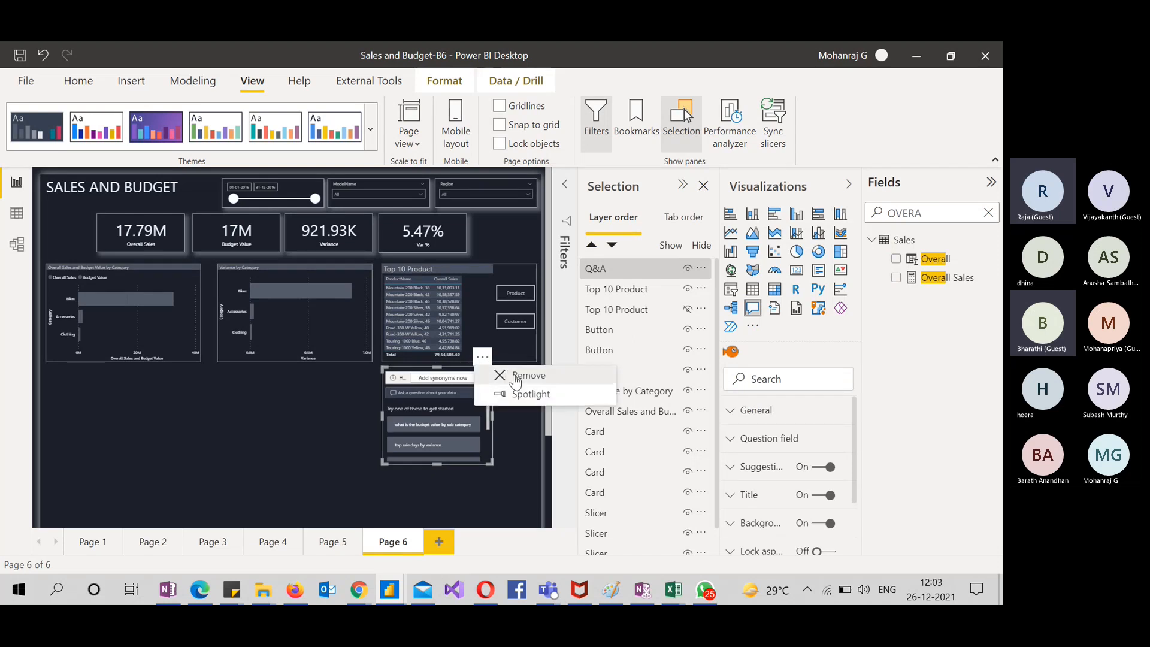
{"action": "left_click", "coordinate": [515, 377]}
Select the visible Top 10 Product table and close the Selection pane
{"action": "left_click", "coordinate": [480, 320]}
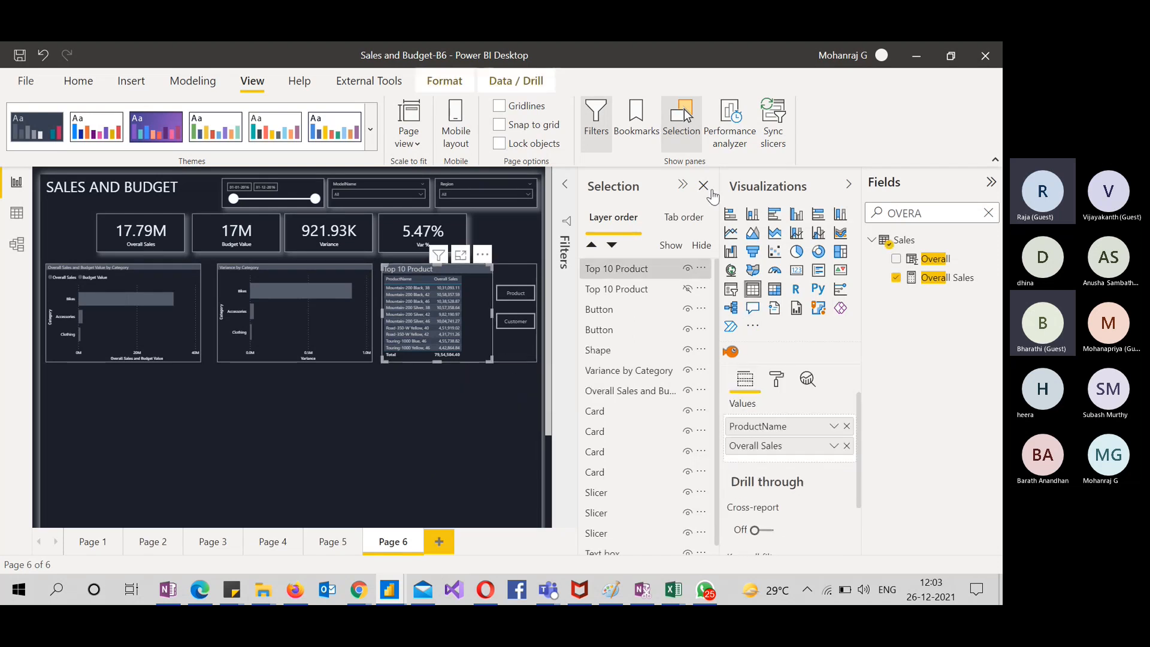
{"action": "left_click", "coordinate": [703, 186]}
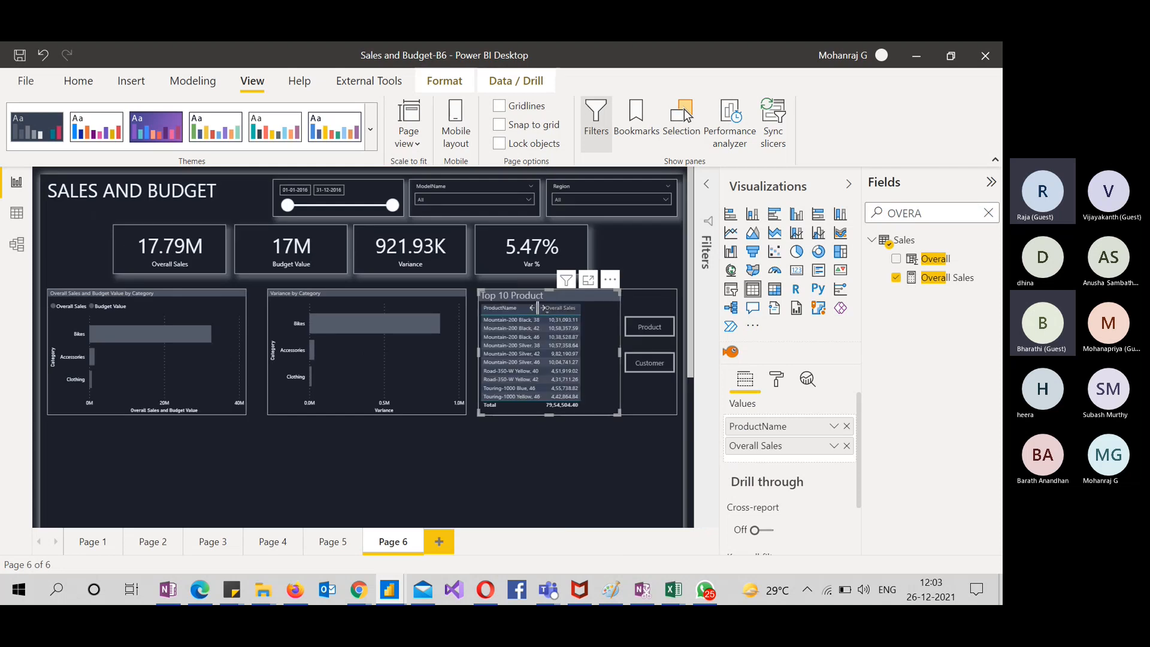
Nudge the visible Top 10 Product table slightly down and inward within its bordered shape
{"action": "left_click", "coordinate": [656, 303]}
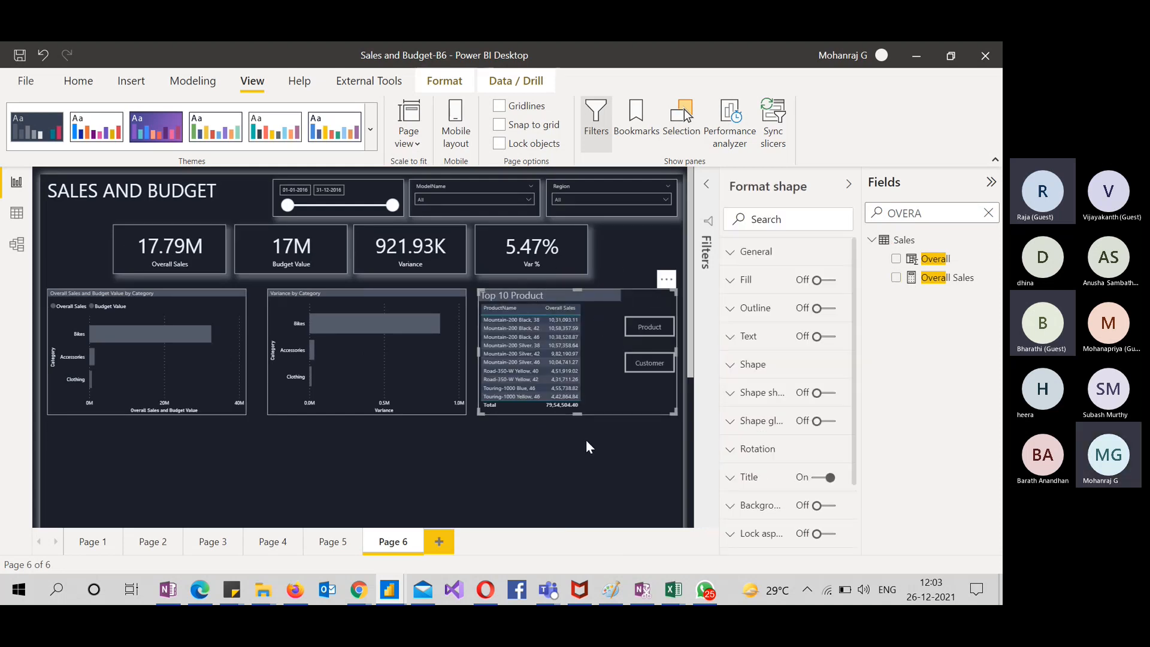
{"action": "left_click", "coordinate": [574, 472]}
{"action": "left_click", "coordinate": [605, 390]}
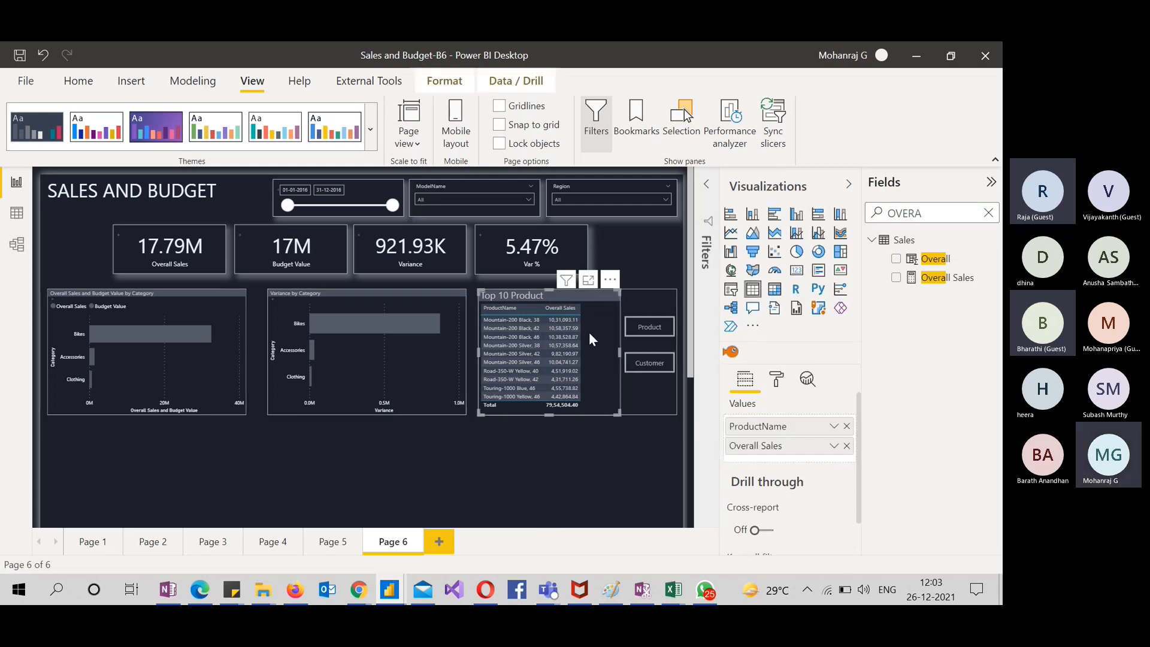
{"action": "left_click_drag", "start_coordinate": [549, 295], "coordinate": [549, 296]}
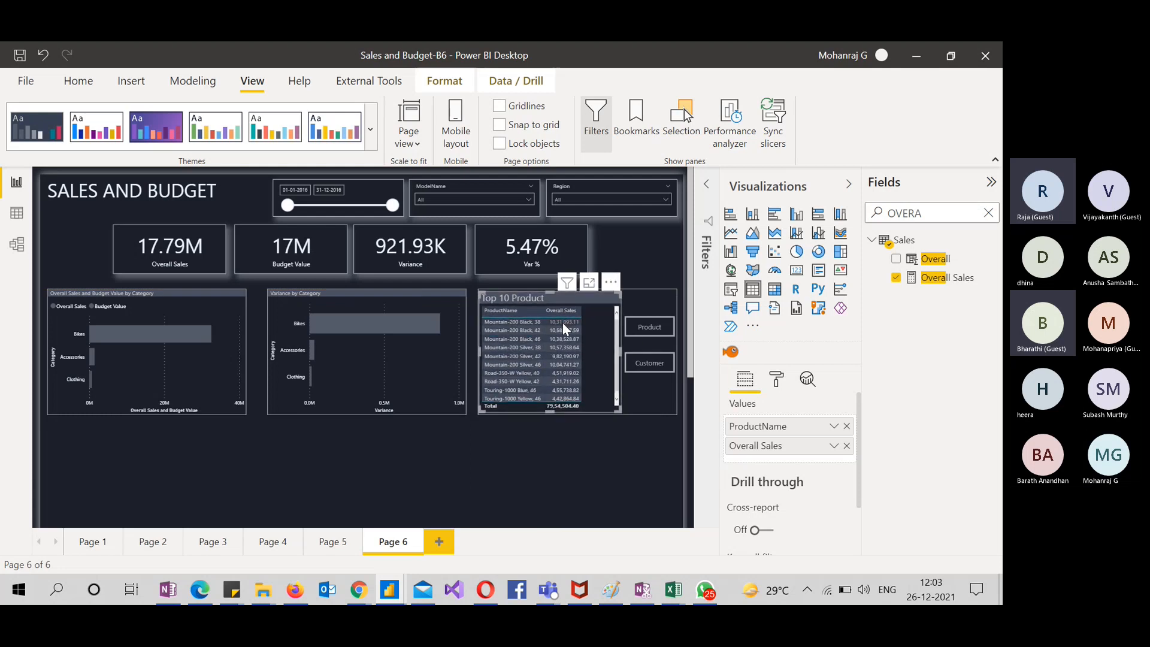
{"action": "left_click", "coordinate": [573, 451]}
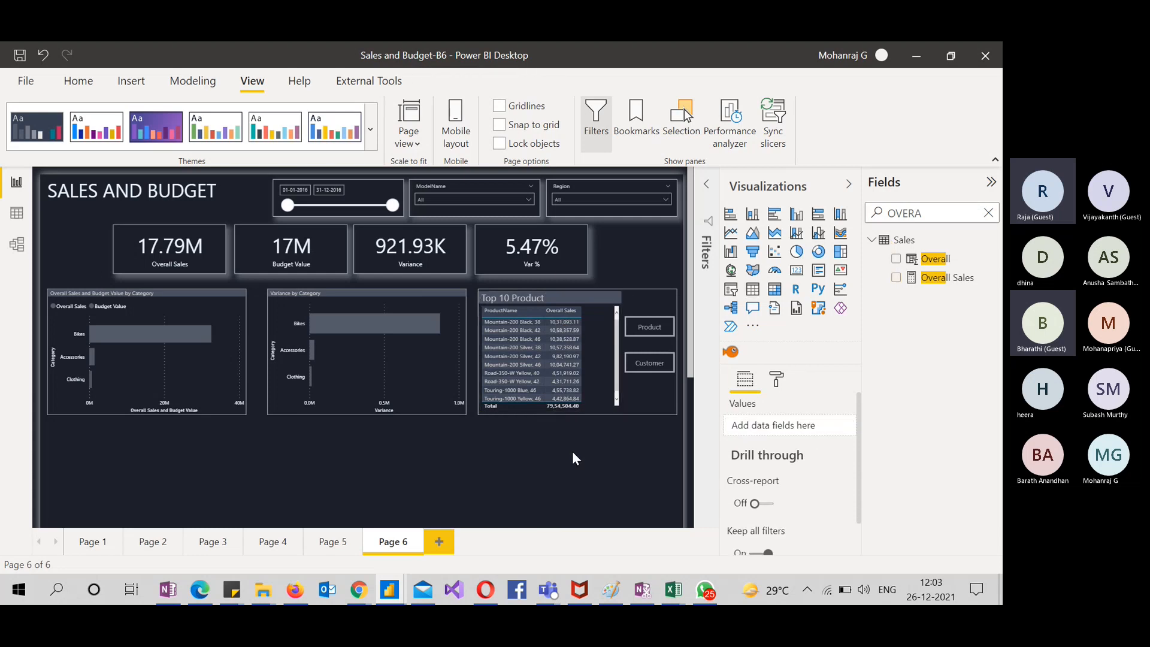
{"action": "left_click", "coordinate": [595, 381]}
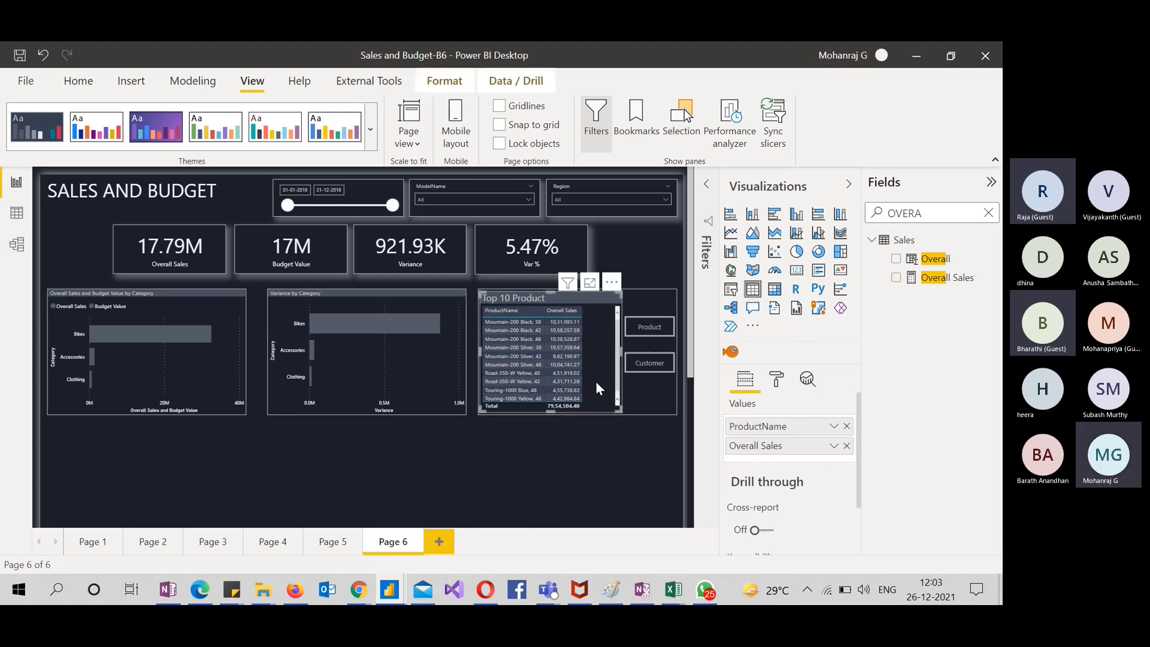
{"action": "left_click", "coordinate": [599, 454]}
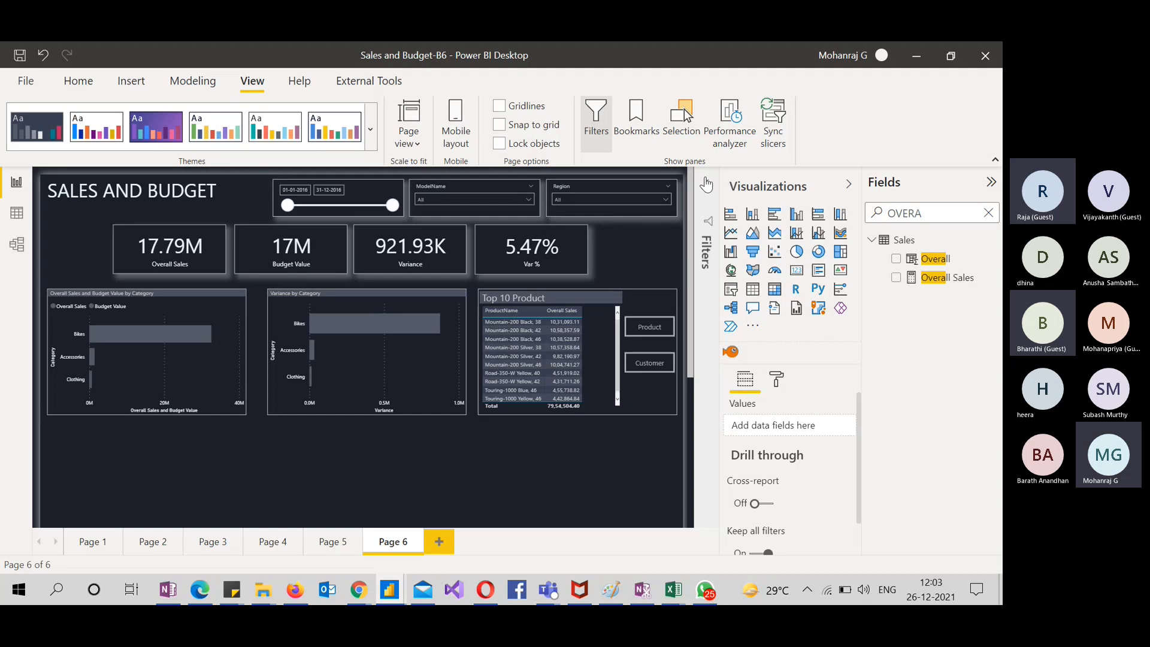
Show the Selection pane and unhide the lower Top 10 Product table in the layer order
{"action": "left_click", "coordinate": [683, 120]}
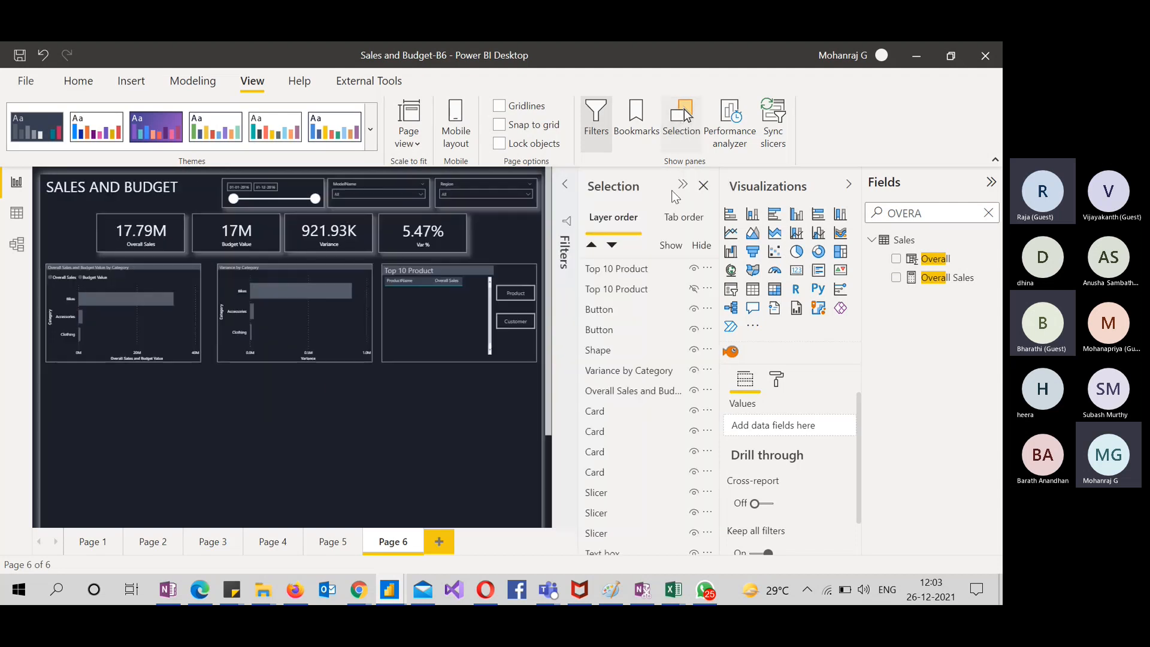
{"action": "left_click", "coordinate": [689, 289]}
{"action": "left_click", "coordinate": [701, 287]}
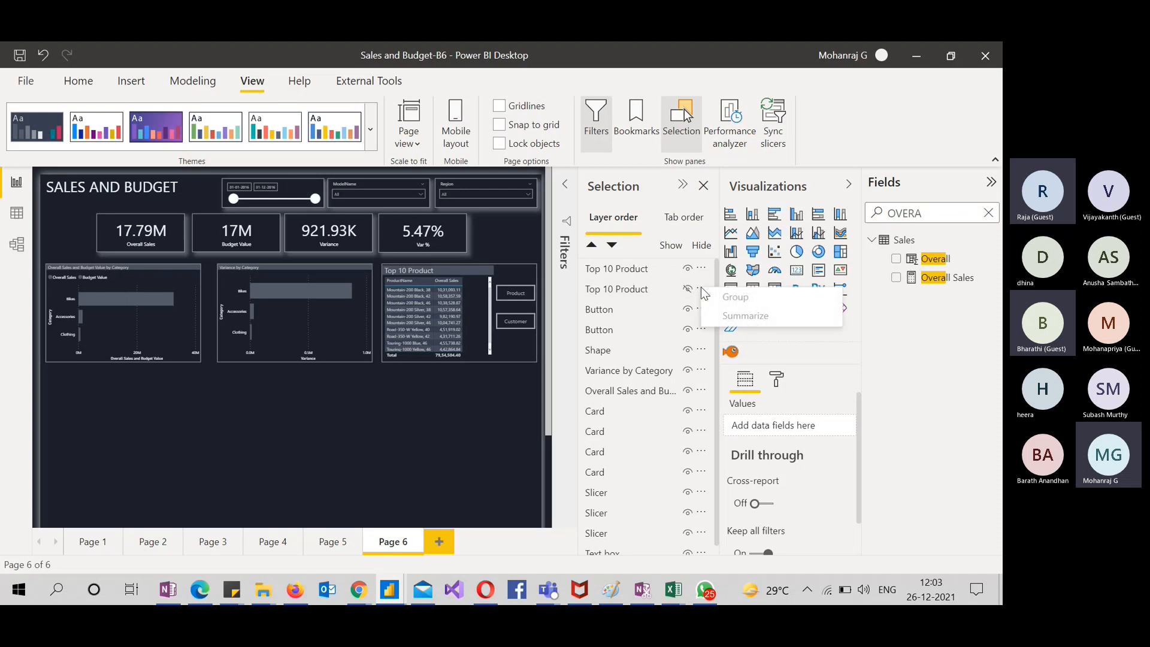
{"action": "left_click", "coordinate": [657, 295]}
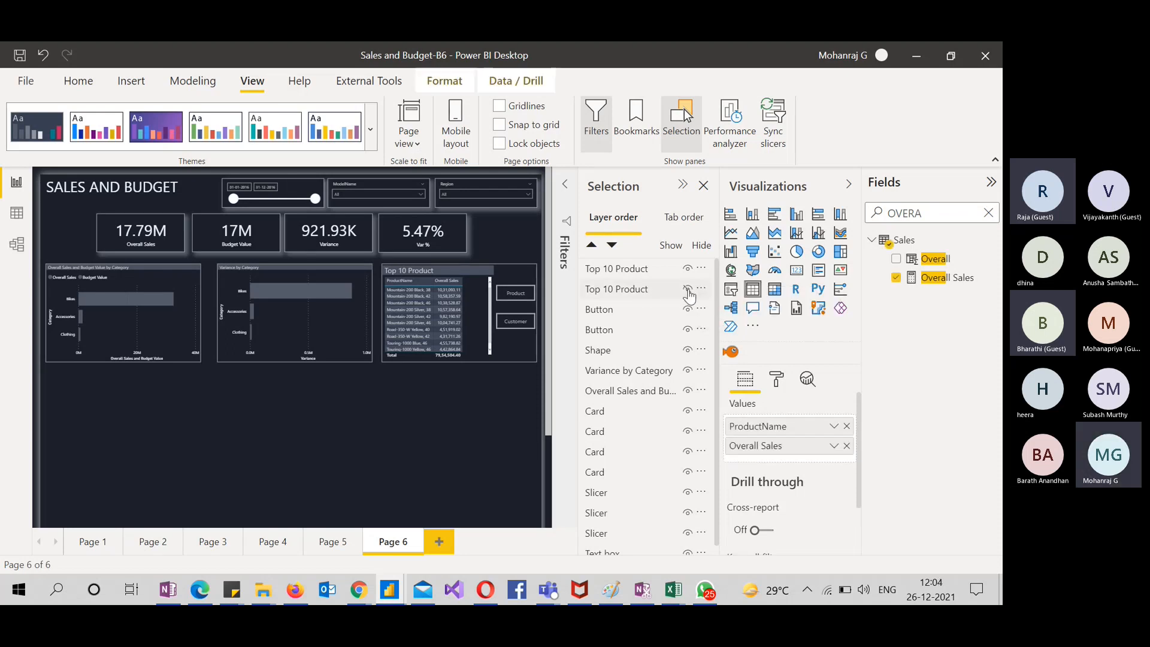
{"action": "left_click", "coordinate": [687, 289]}
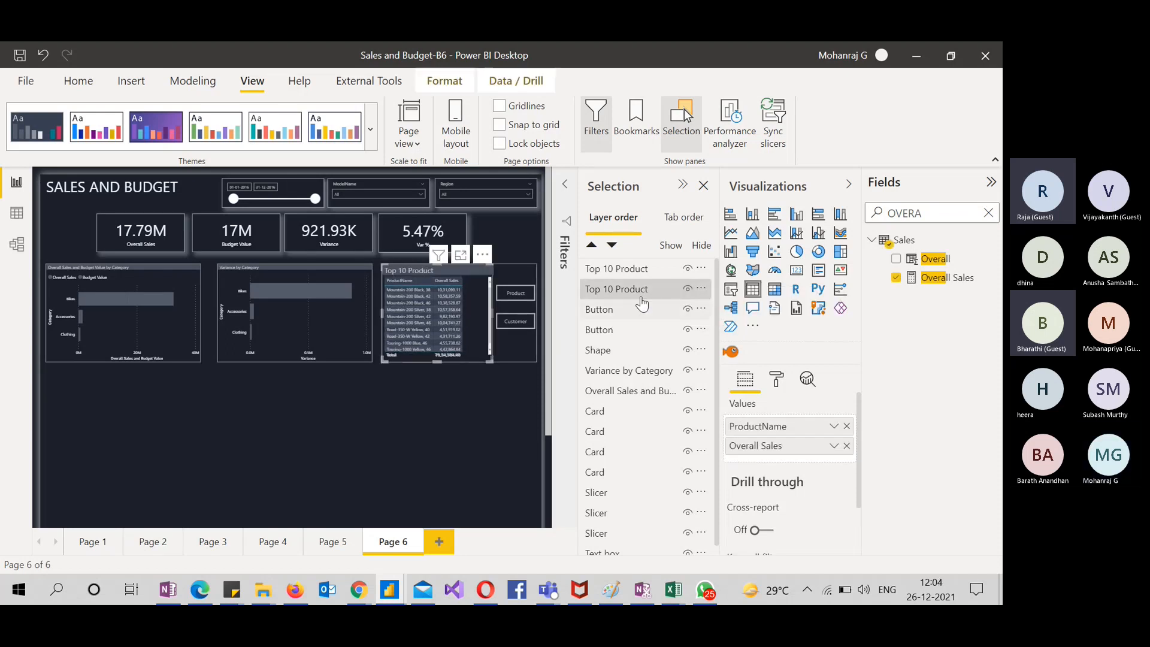
Hide the upper Top 10 Product table, delete the lower one, and make the remaining table visible again
{"action": "left_click", "coordinate": [689, 269]}
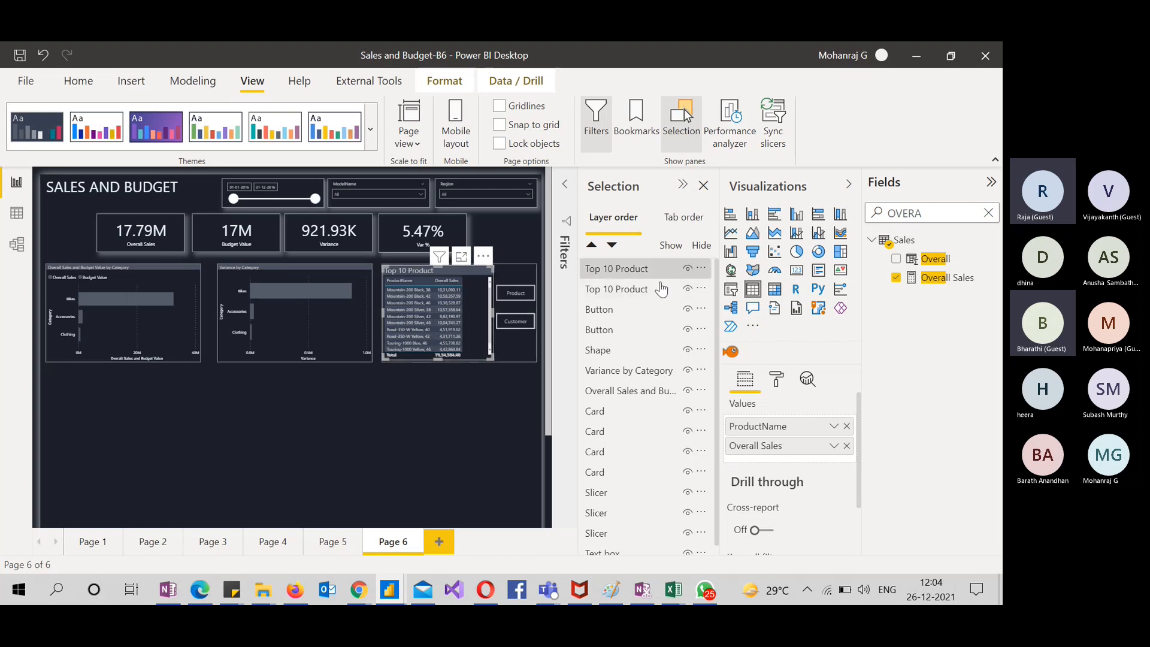
{"action": "left_click", "coordinate": [687, 268]}
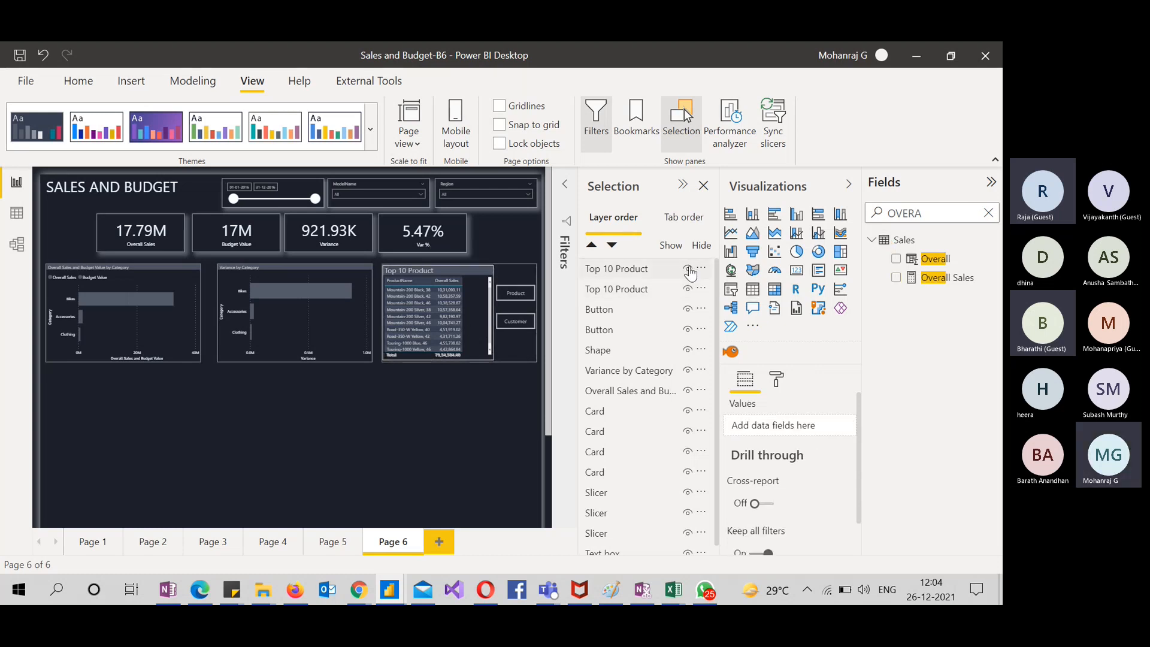
{"action": "left_click", "coordinate": [477, 318]}
{"action": "key", "text": "Delete"}
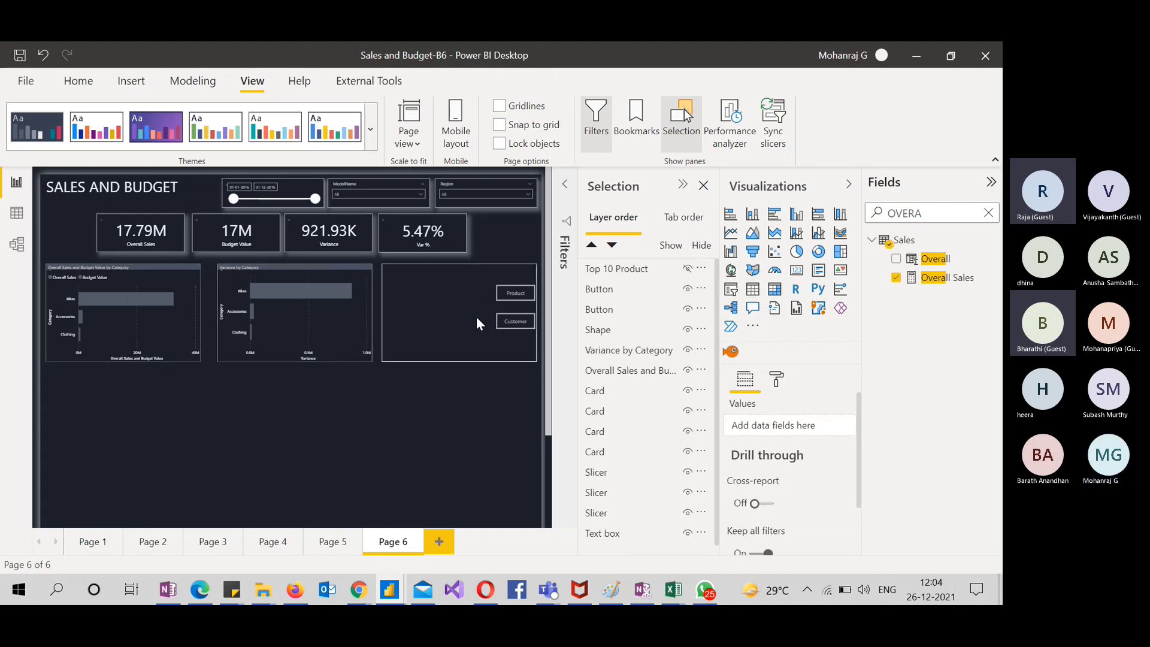
{"action": "left_click", "coordinate": [693, 269]}
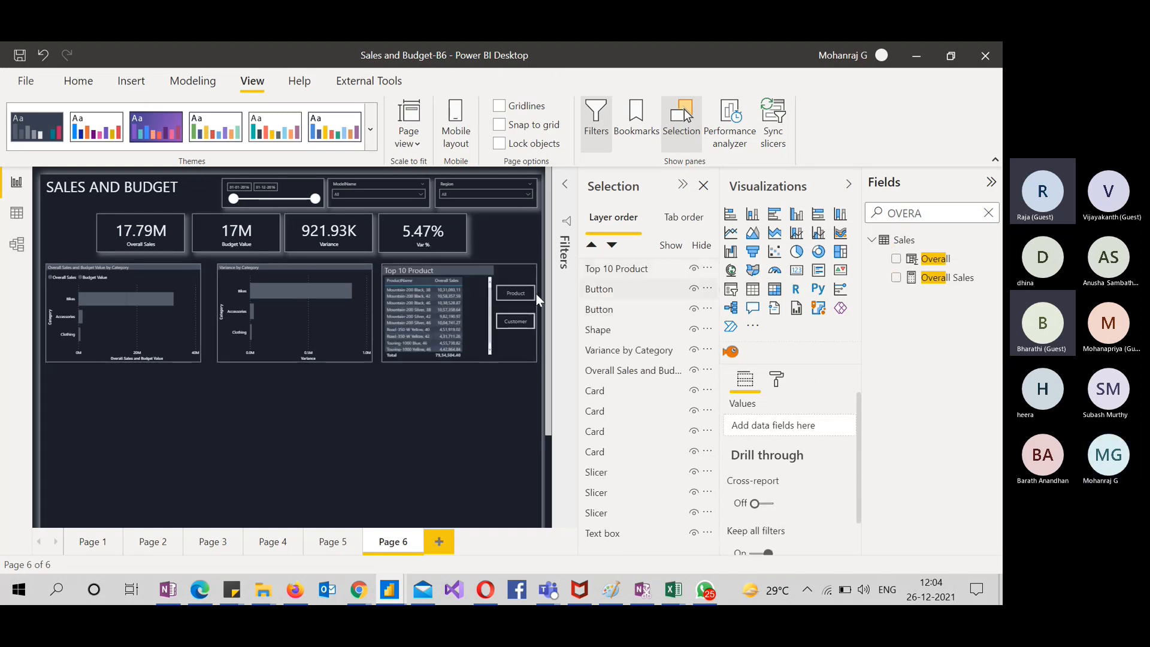
Duplicate the remaining Top 10 Product table and align the copy directly on top of it
{"action": "left_click", "coordinate": [484, 297]}
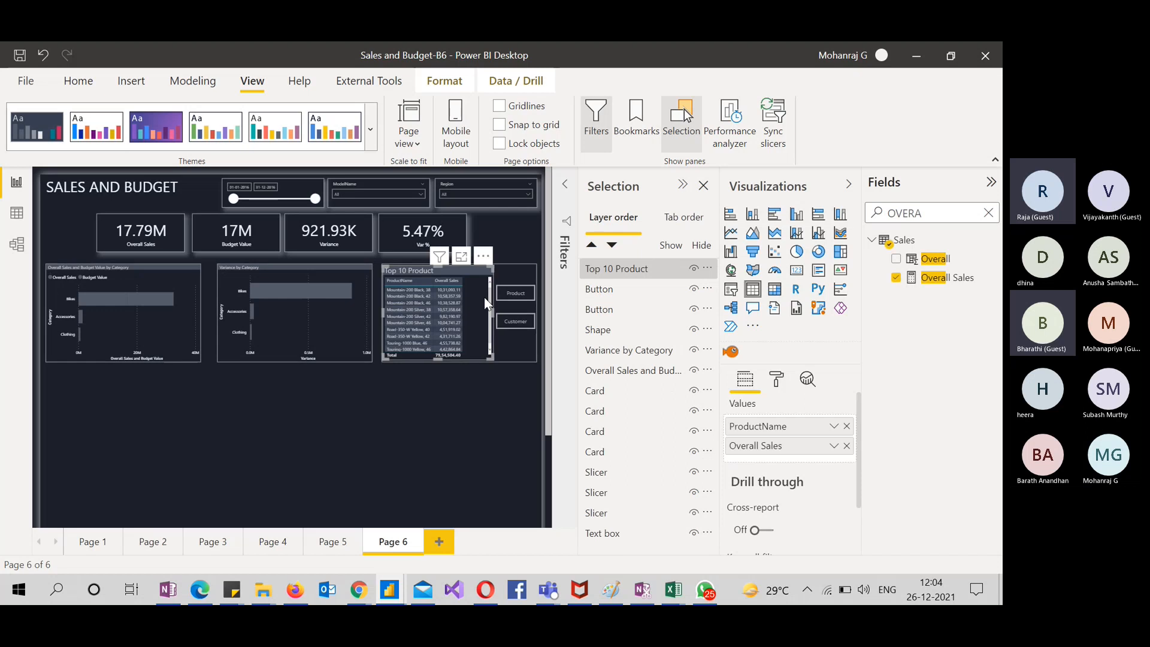
{"action": "key", "text": "ctrl+v"}
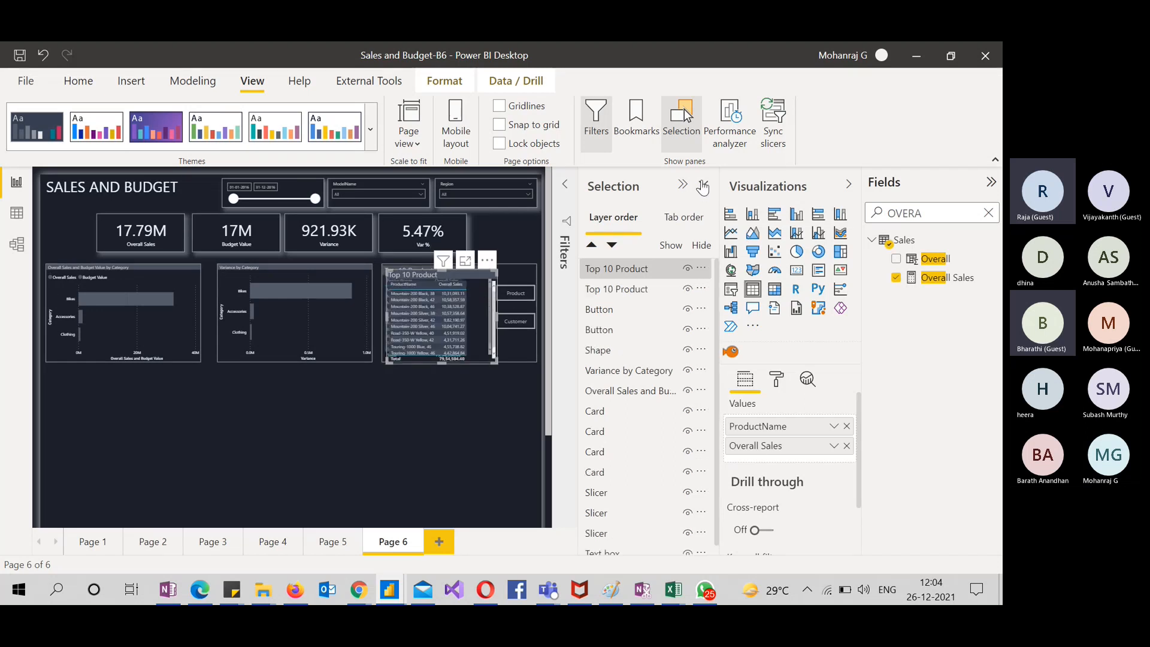
{"action": "left_click", "coordinate": [849, 186]}
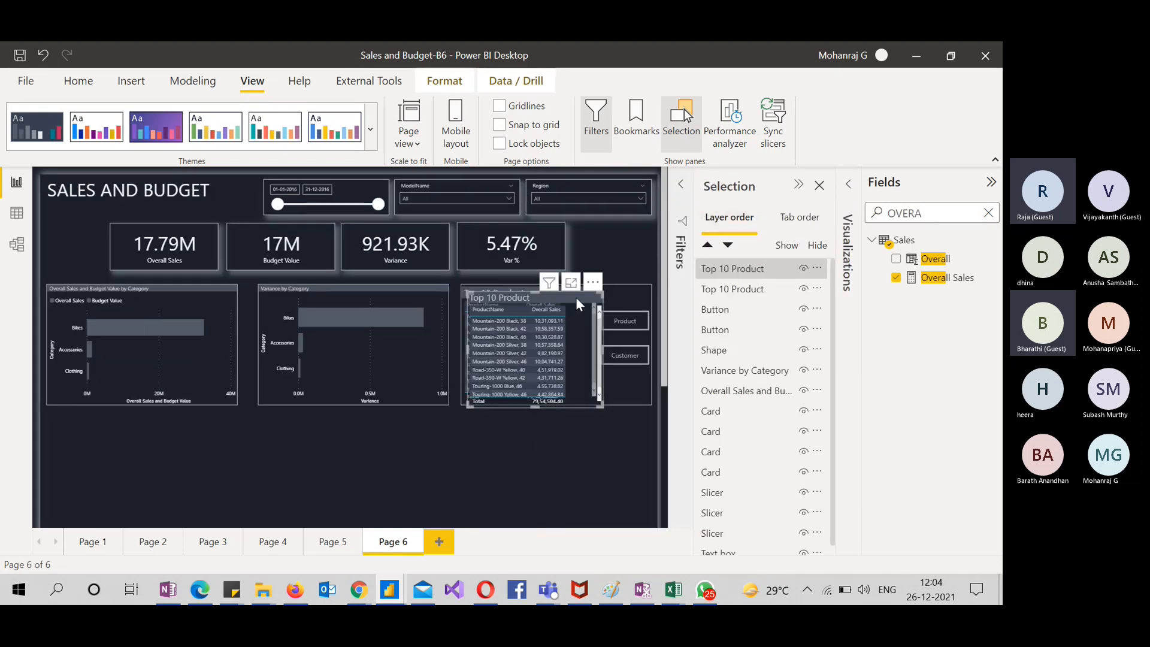
{"action": "left_click_drag", "start_coordinate": [494, 294], "coordinate": [478, 293]}
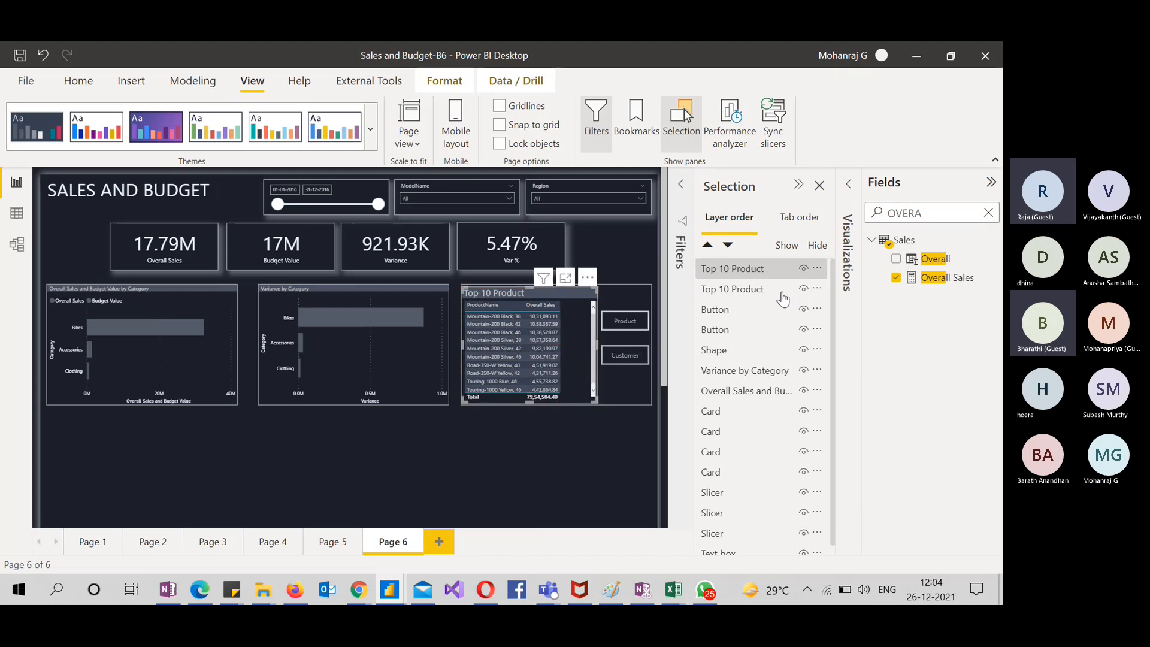
Hide the upper Top 10 Product table and rename the lower one to Top 10 Customer
{"action": "left_click", "coordinate": [803, 269]}
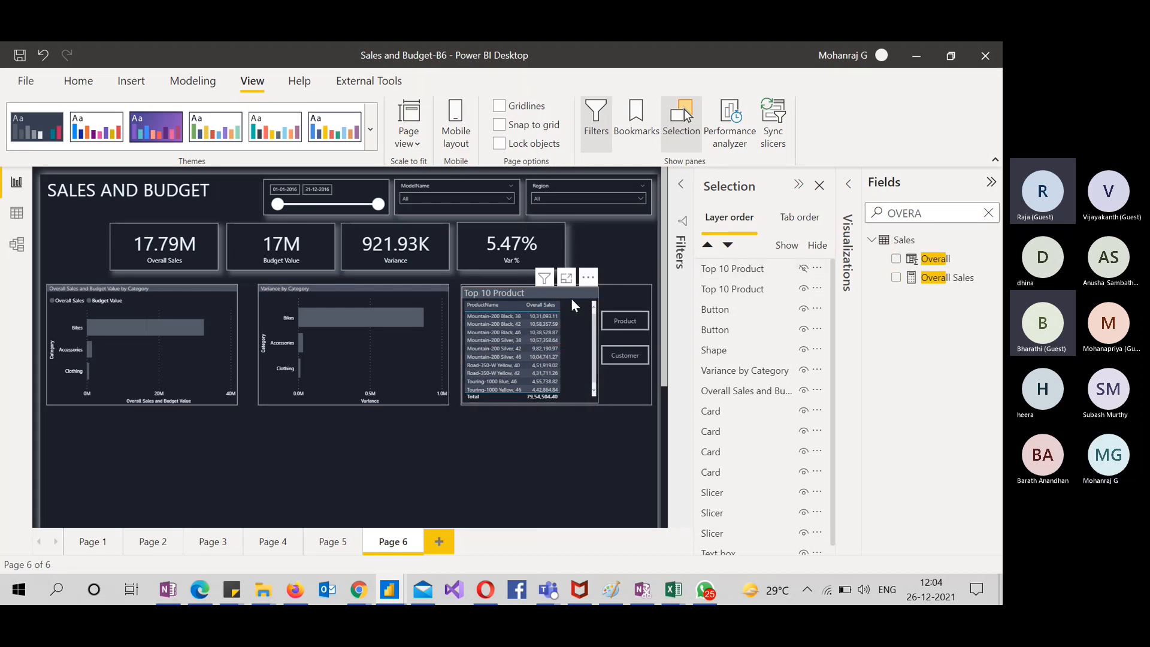
{"action": "left_click", "coordinate": [566, 314]}
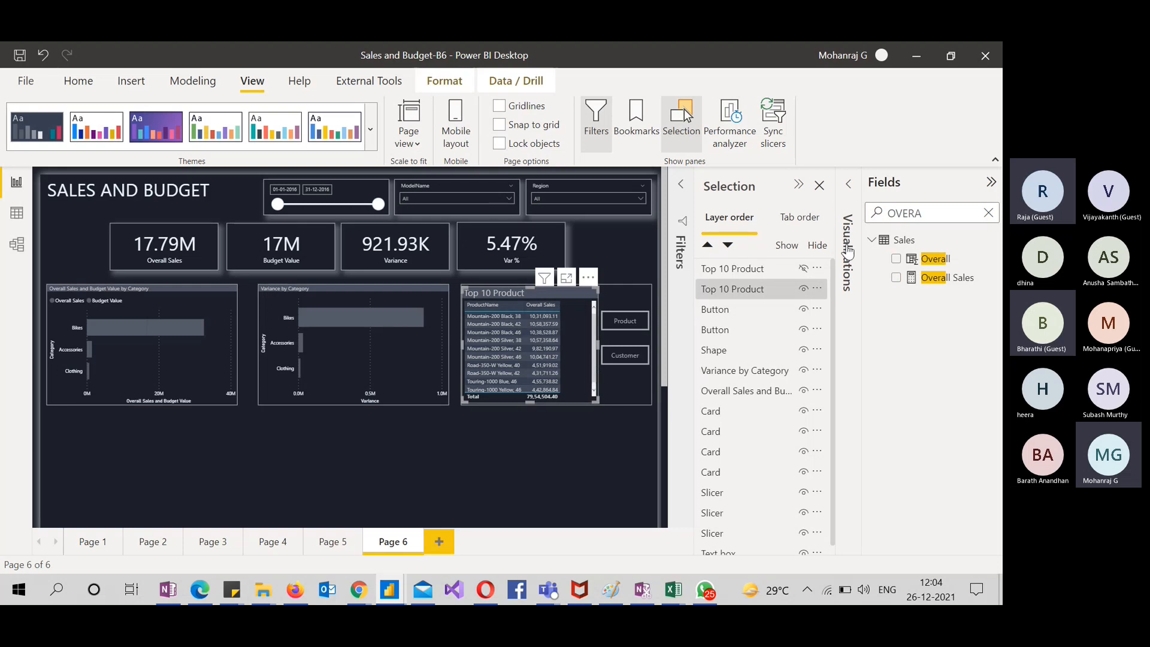
{"action": "left_click", "coordinate": [846, 192]}
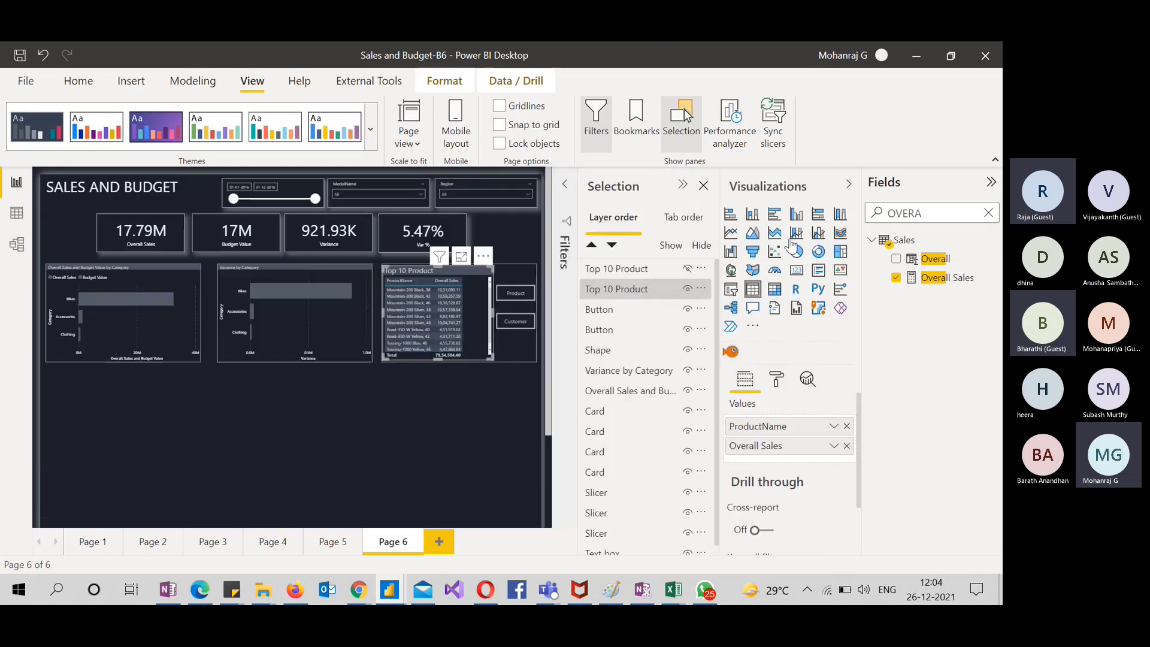
{"action": "double_click", "coordinate": [641, 291]}
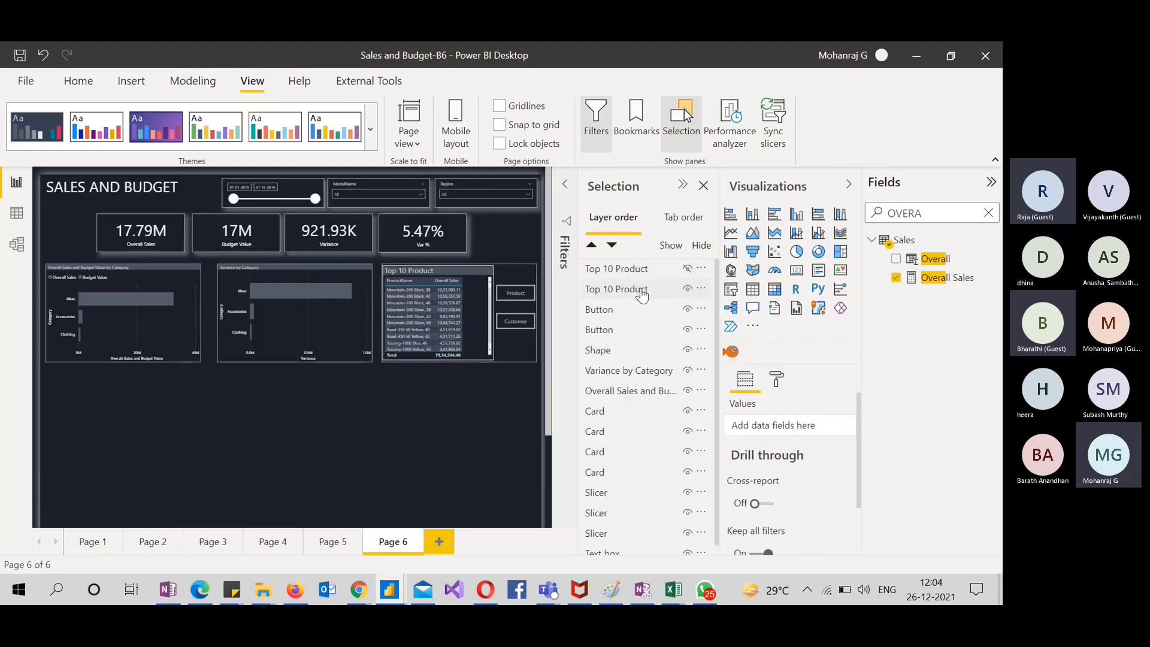
{"action": "left_click", "coordinate": [642, 289]}
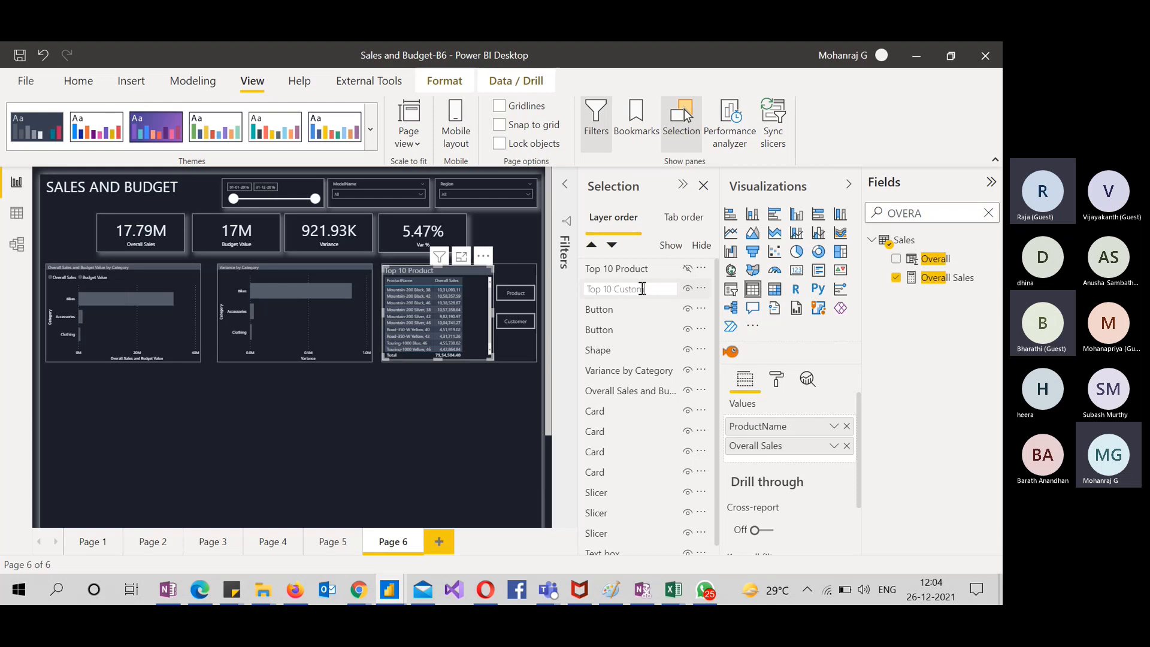
{"action": "type", "text": "Customer"}
{"action": "key", "text": "Return"}
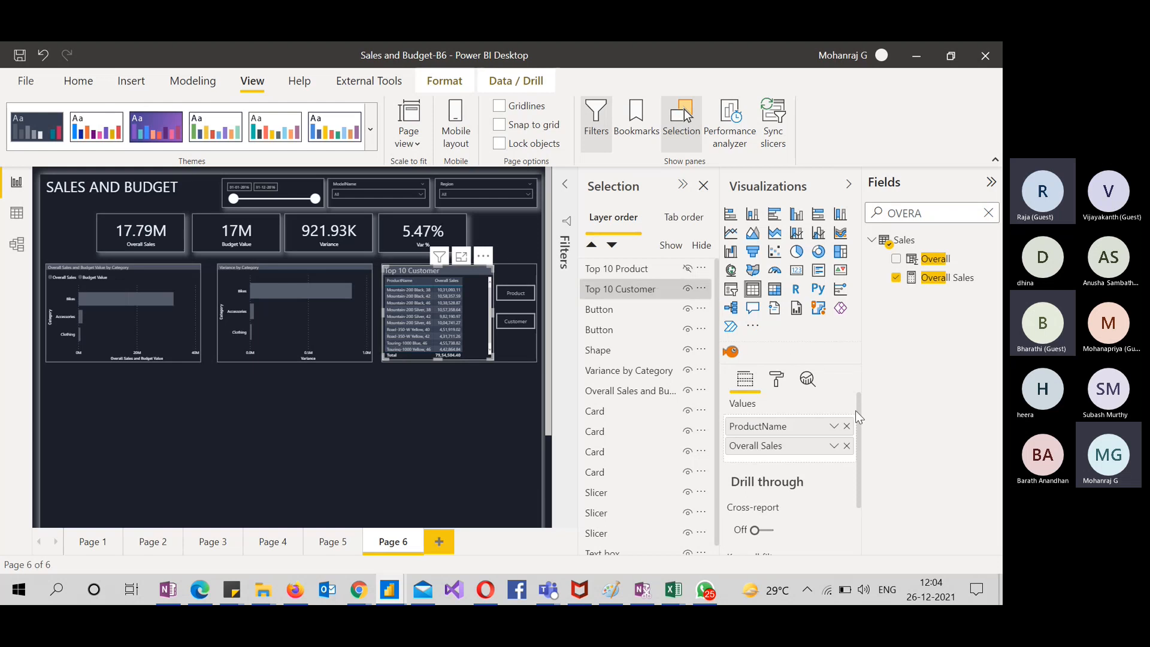
Replace the ProductName column of the Top 10 Customer table with FullName from the Customer table, placed before Overall Sales
{"action": "left_click", "coordinate": [847, 425]}
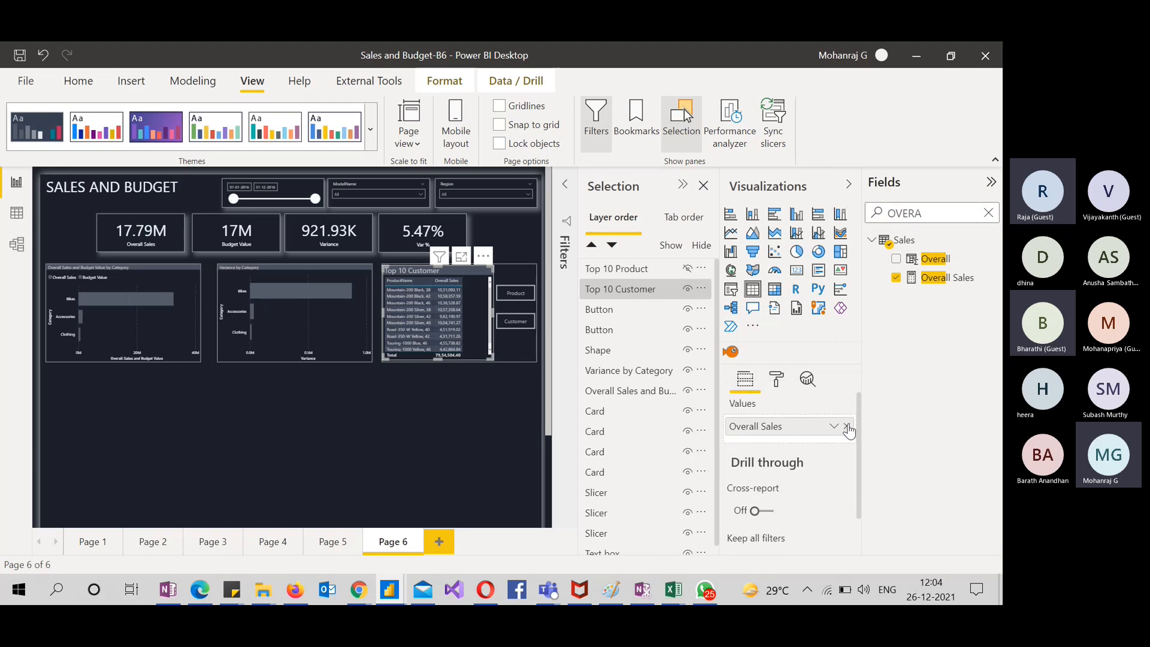
{"action": "double_click", "coordinate": [931, 215]}
{"action": "type", "text": "cust"}
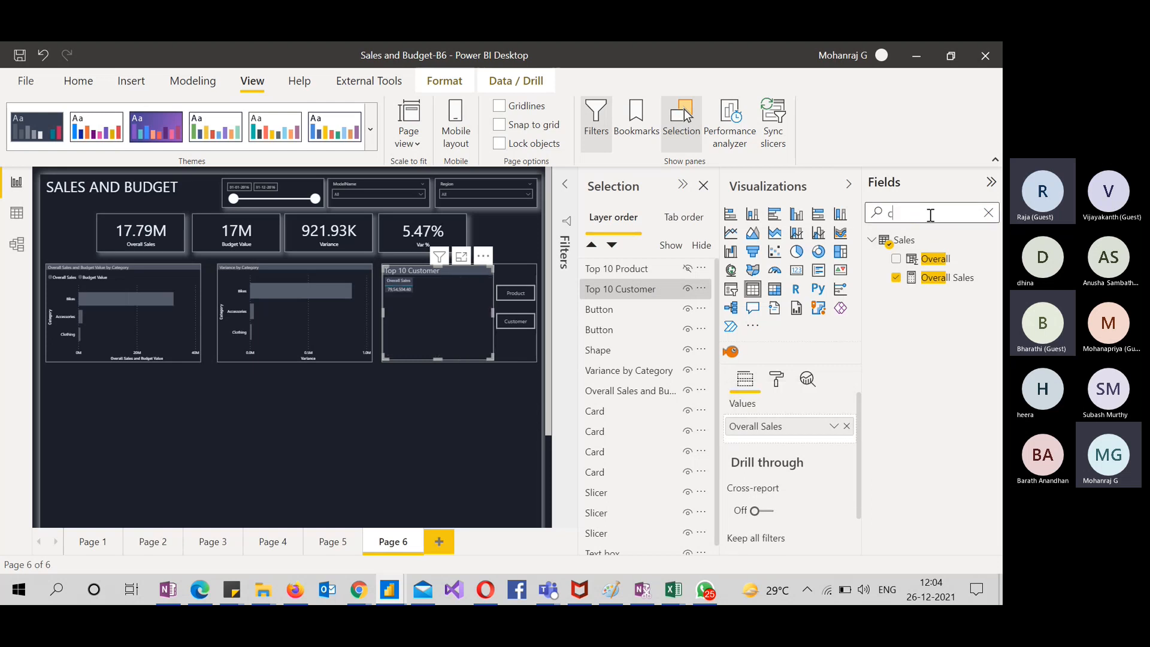
{"action": "double_click", "coordinate": [930, 215]}
{"action": "type", "text": "name"}
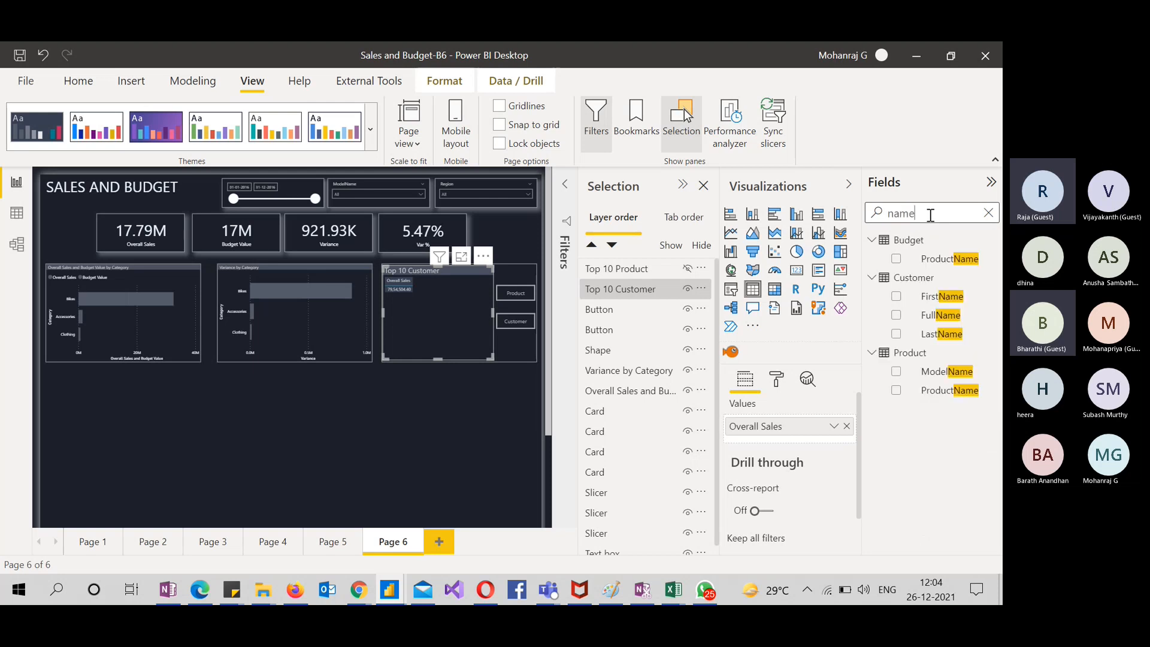
{"action": "left_click_drag", "start_coordinate": [942, 322], "coordinate": [813, 426]}
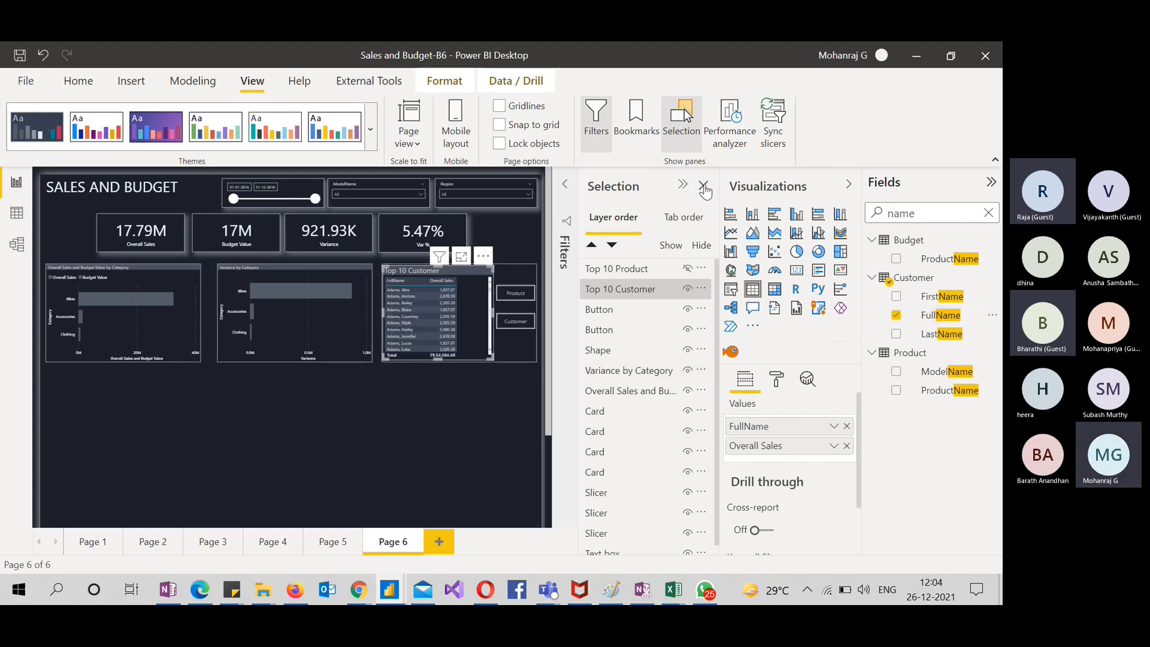
Show the filters and remove the ProductName top 10 filter from the Top 10 Customer table
{"action": "left_click", "coordinate": [565, 188]}
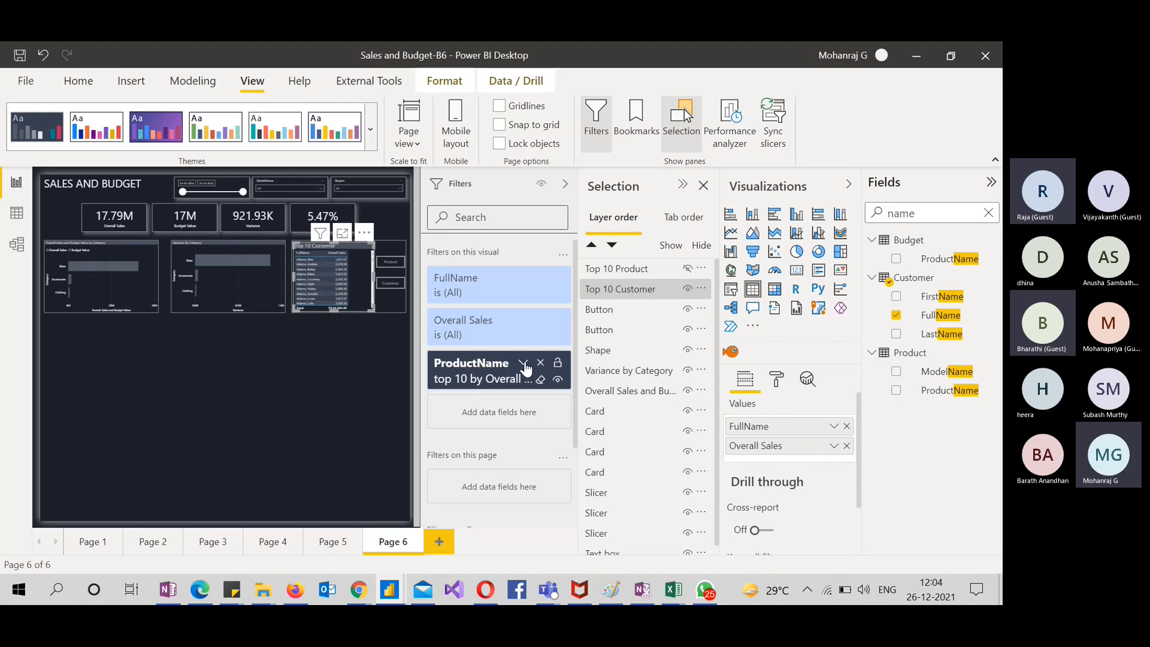
{"action": "left_click", "coordinate": [525, 366]}
{"action": "scroll", "coordinate": [523, 441], "scroll_direction": "down", "scroll_amount": 2}
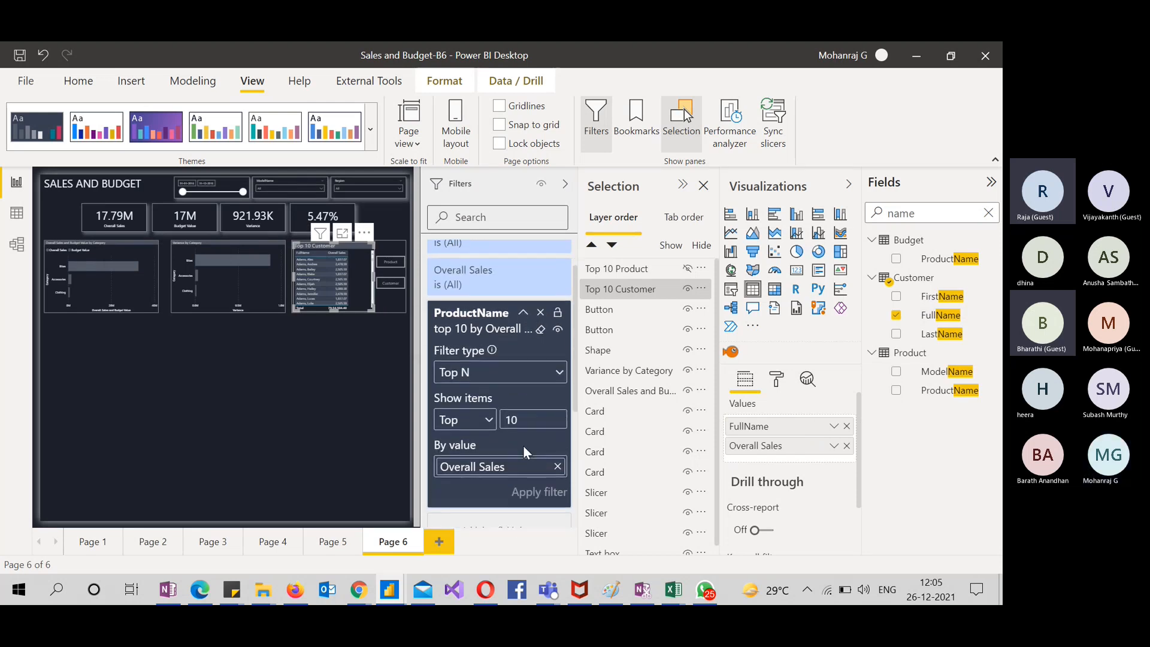
{"action": "left_click", "coordinate": [540, 315]}
{"action": "scroll", "coordinate": [533, 323], "scroll_direction": "up", "scroll_amount": 2}
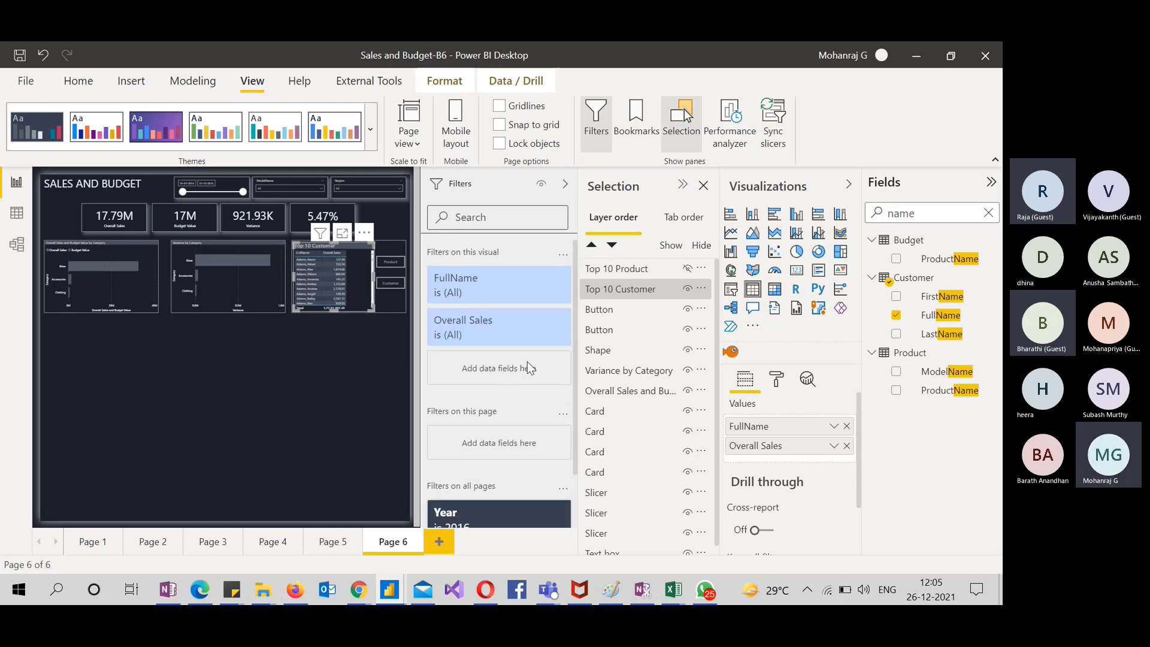
Filter the Top 10 Customer table with a Top N filter on FullName showing the top 10 by Overall Sales
{"action": "left_click_drag", "start_coordinate": [941, 315], "coordinate": [515, 356]}
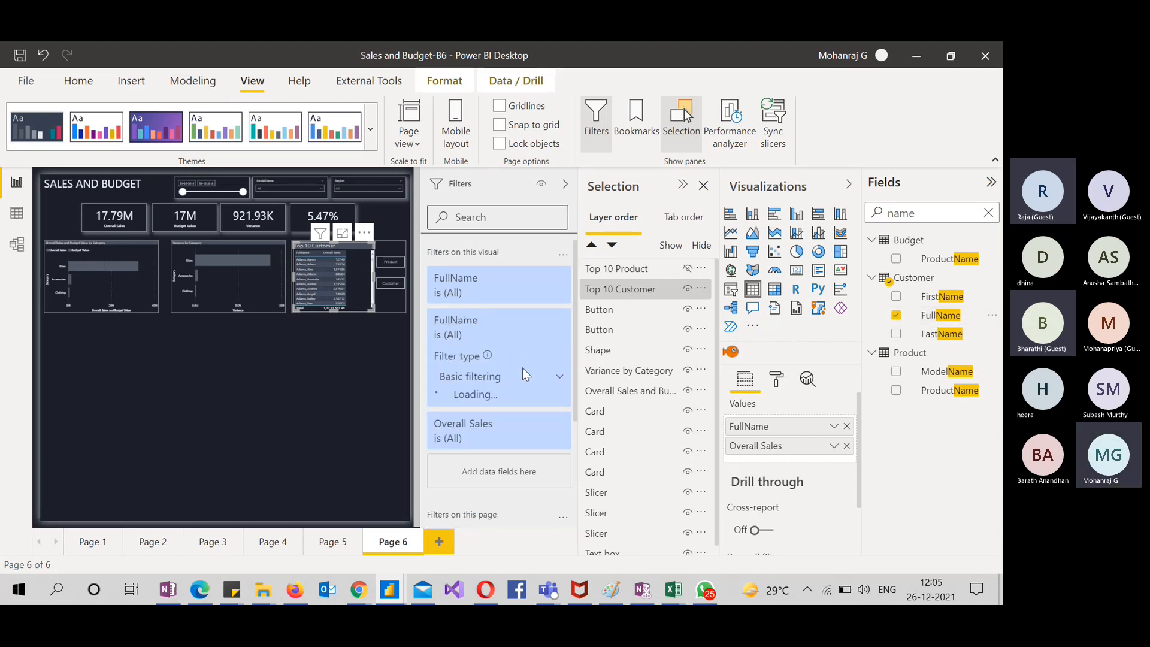
{"action": "left_click", "coordinate": [547, 377]}
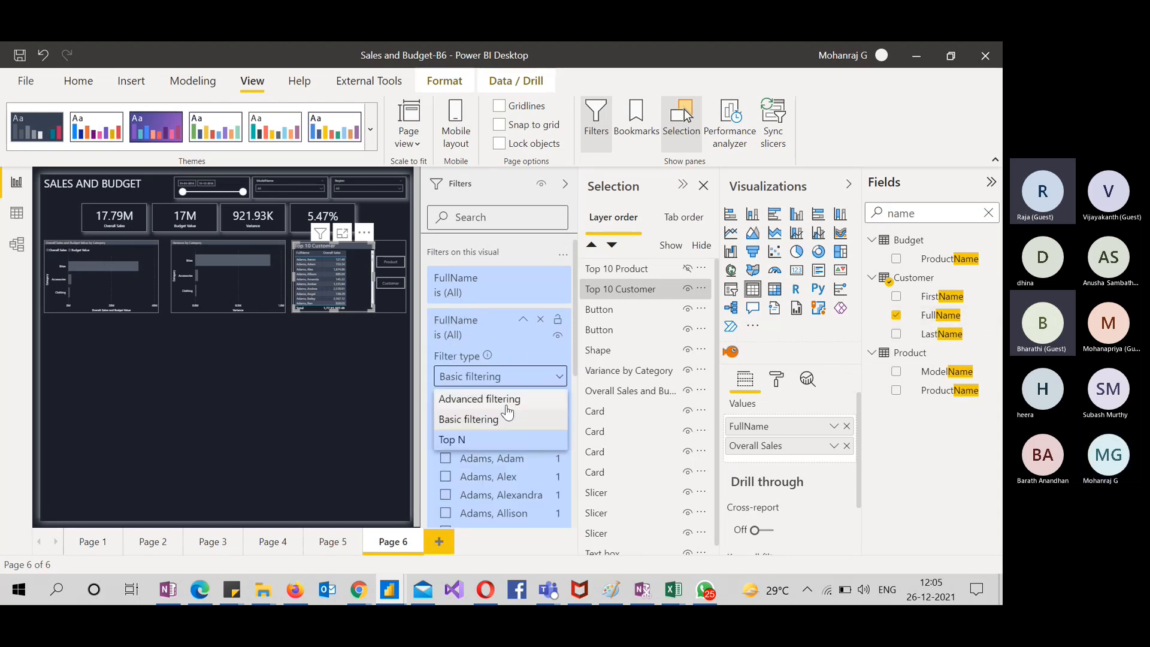
{"action": "left_click", "coordinate": [463, 442]}
{"action": "left_click", "coordinate": [525, 421]}
{"action": "type", "text": "10"}
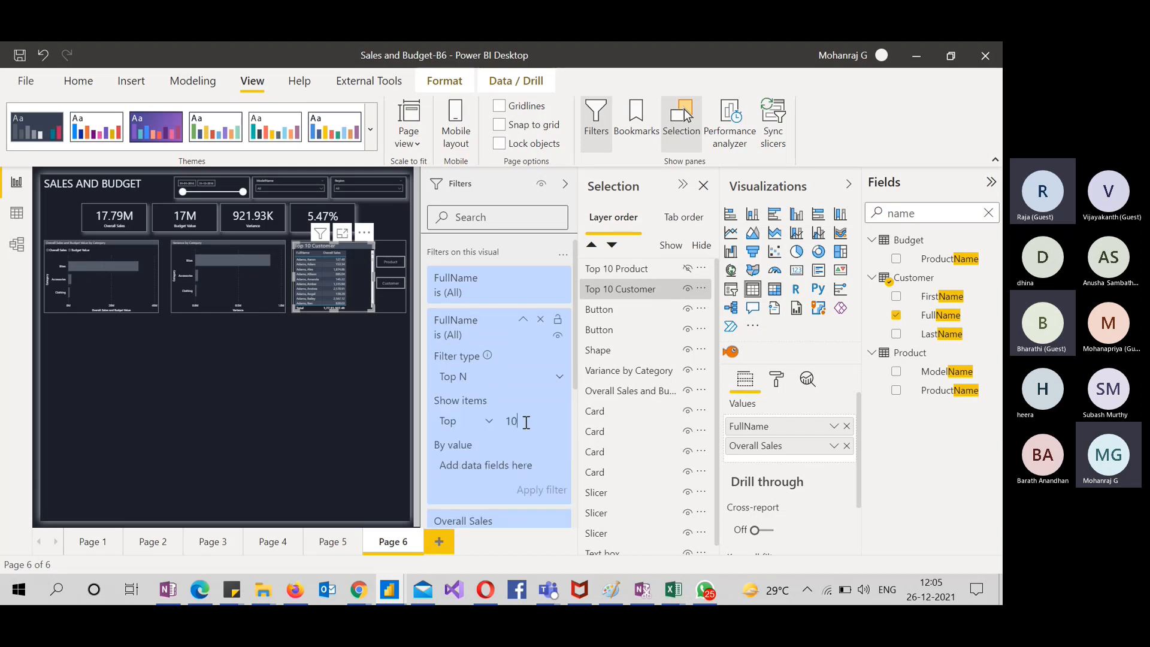
{"action": "double_click", "coordinate": [937, 215]}
{"action": "type", "text": "ove"}
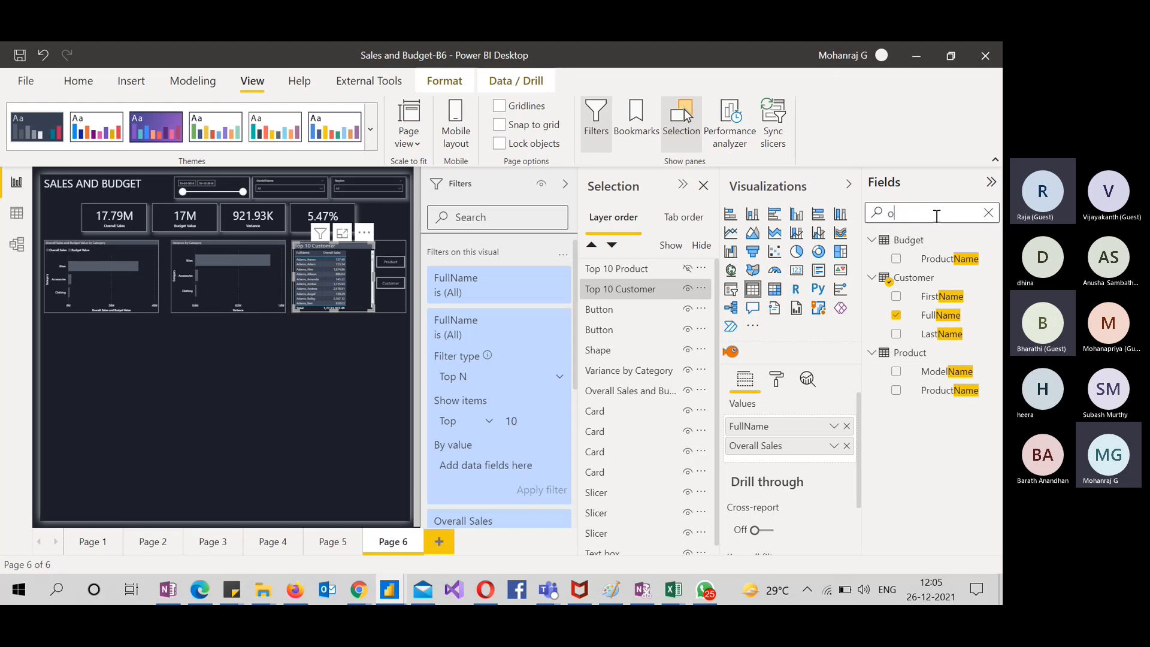
{"action": "left_click_drag", "start_coordinate": [970, 280], "coordinate": [527, 469]}
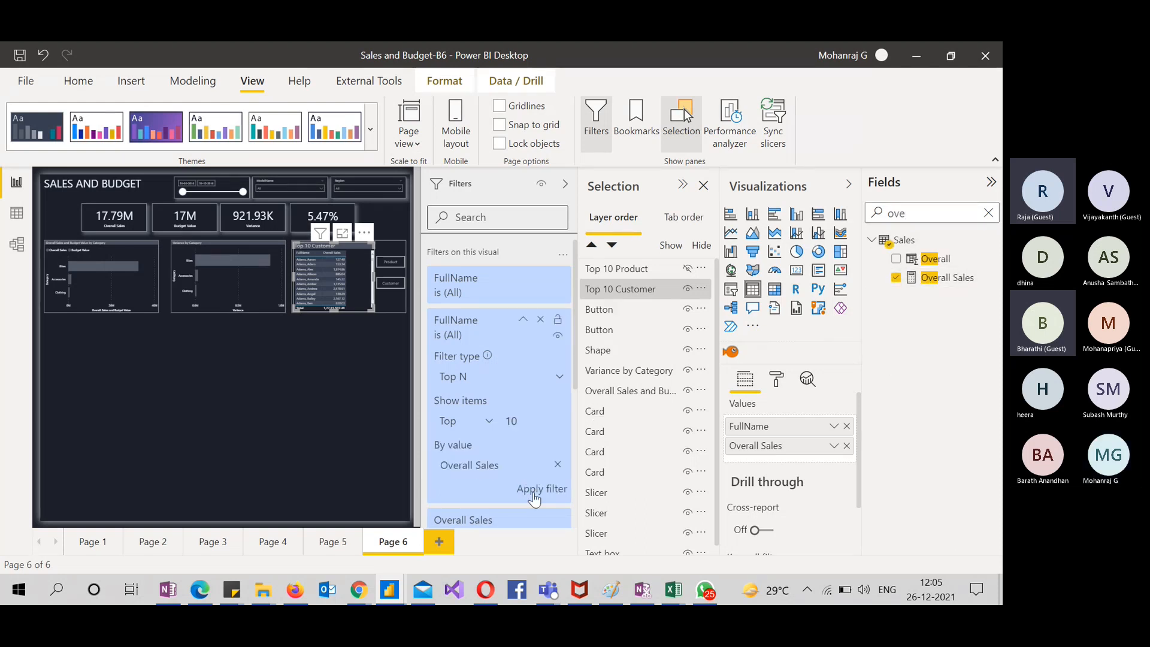
{"action": "left_click", "coordinate": [533, 494]}
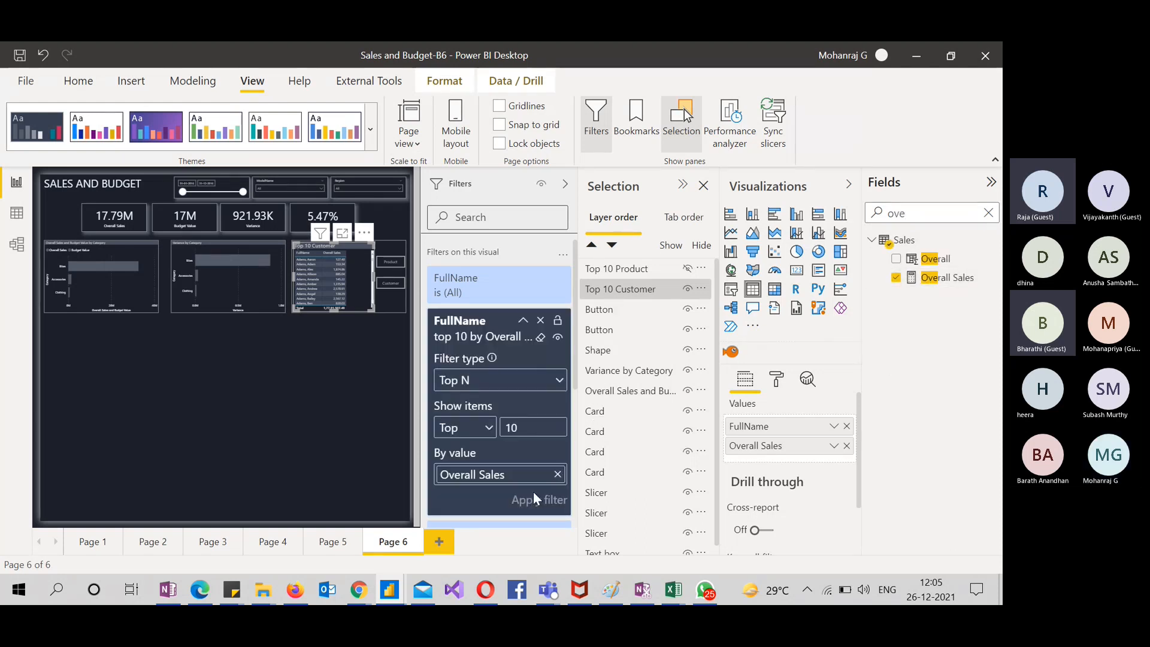
{"action": "left_click", "coordinate": [564, 184]}
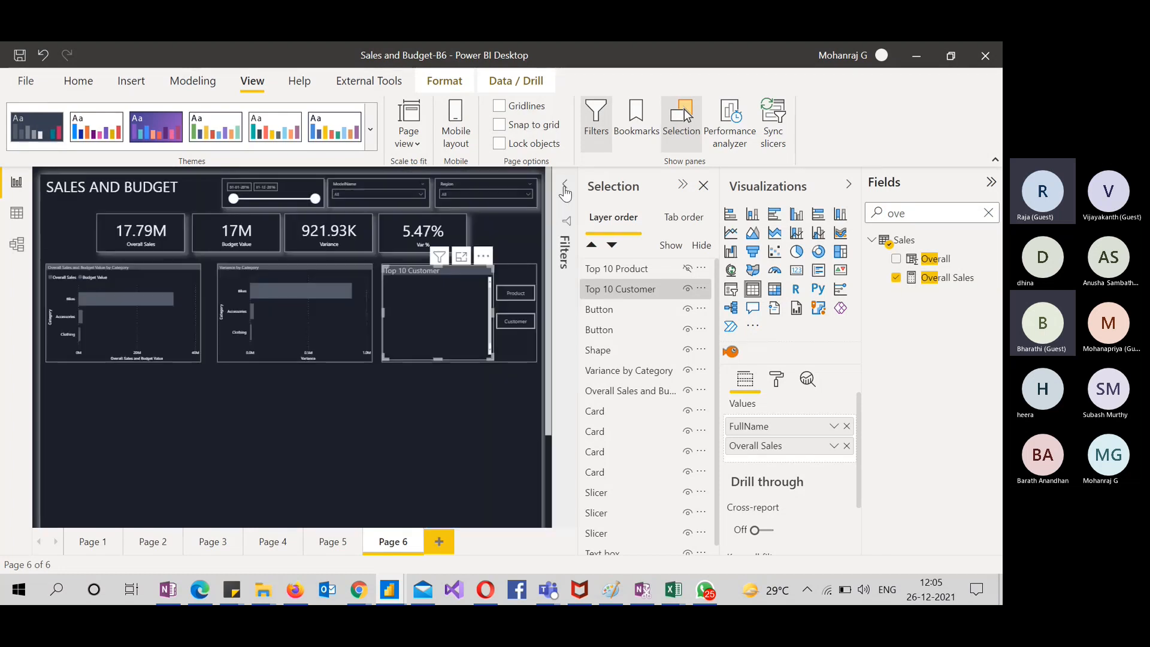
{"action": "left_click", "coordinate": [490, 419]}
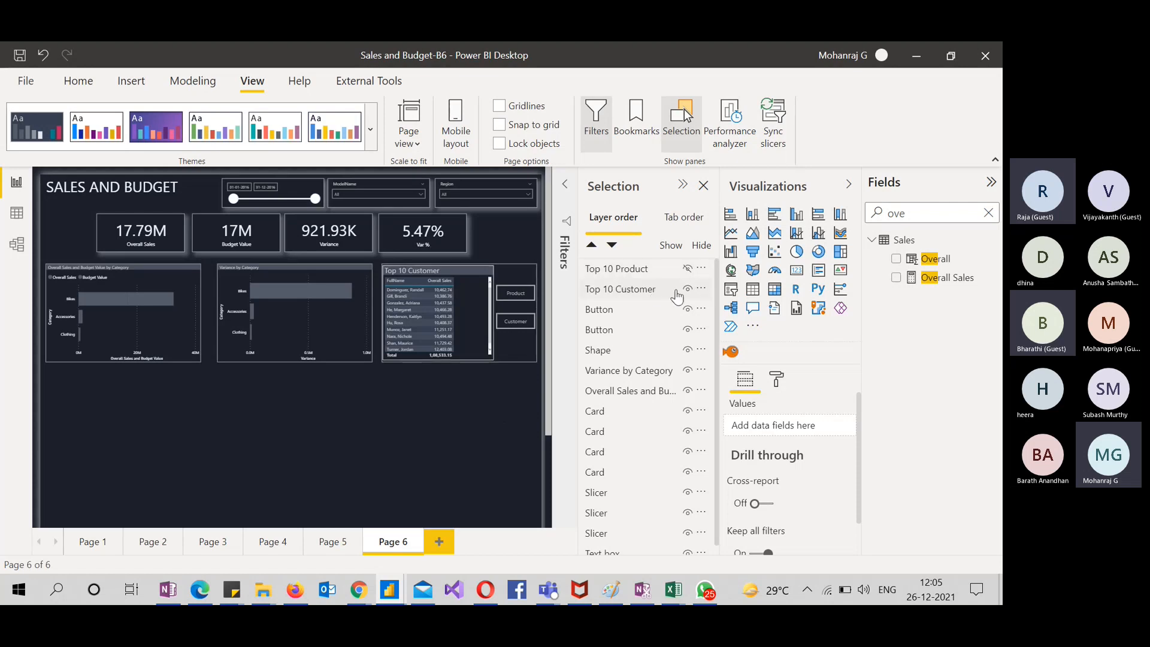
{"action": "left_click", "coordinate": [639, 271]}
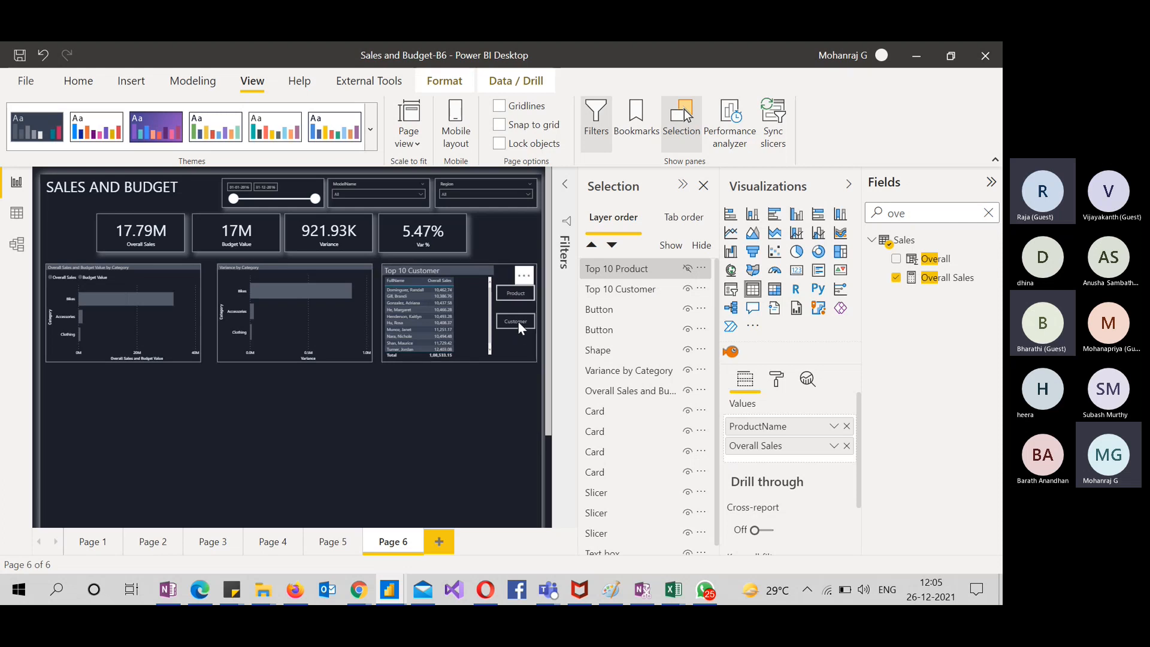
{"action": "left_click", "coordinate": [498, 412]}
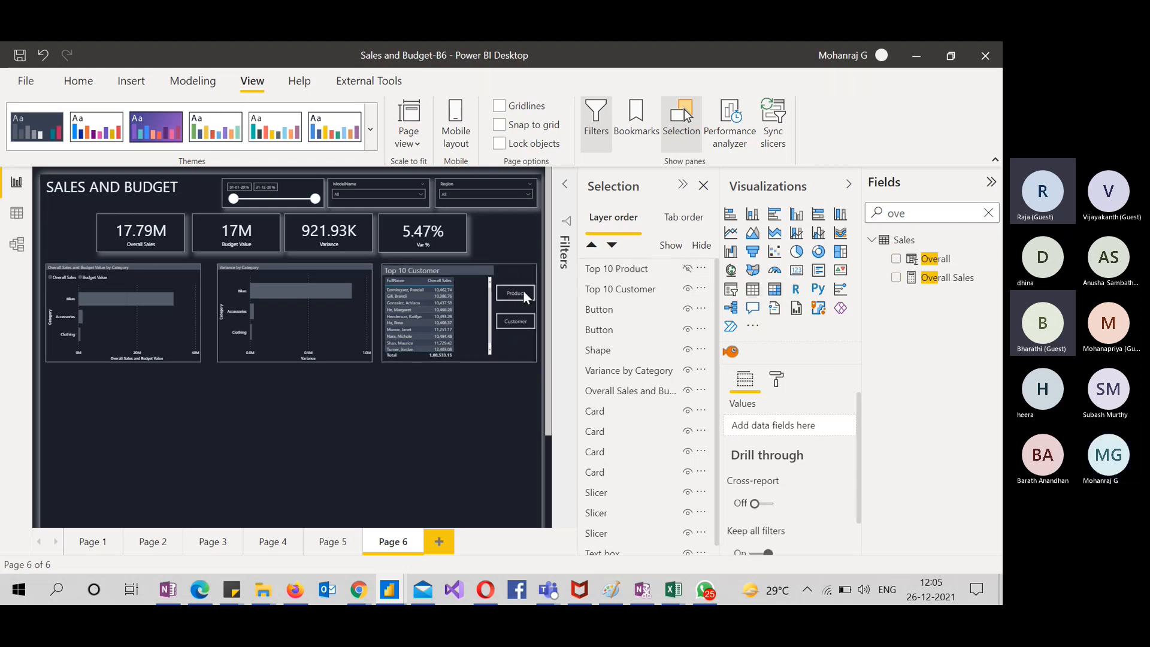
{"action": "left_click", "coordinate": [522, 292]}
{"action": "left_click", "coordinate": [469, 410]}
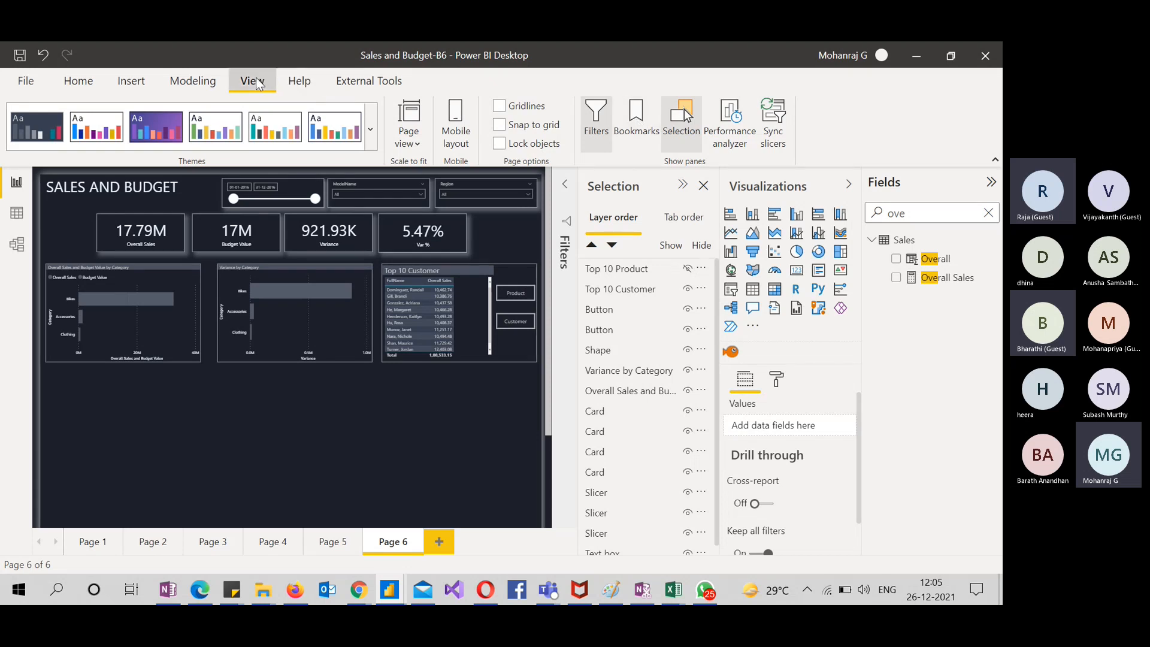
Add a bookmark of the current view with the Top 10 Customer table showing and rename it Top Customer
{"action": "left_click", "coordinate": [635, 123]}
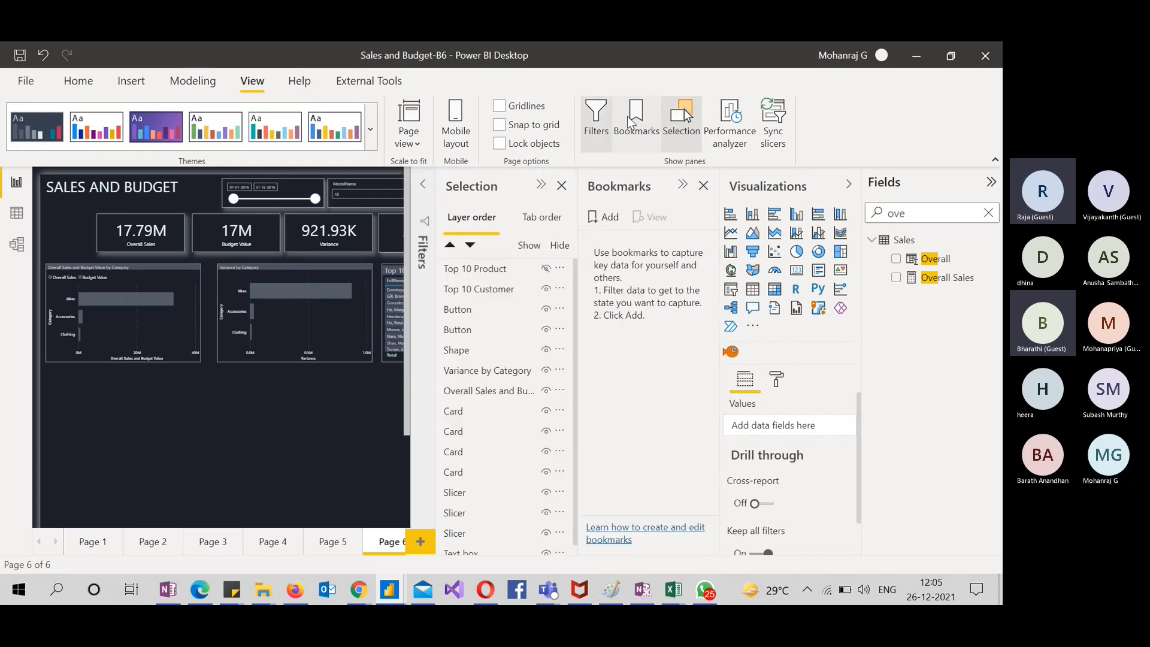
{"action": "left_click", "coordinate": [611, 222]}
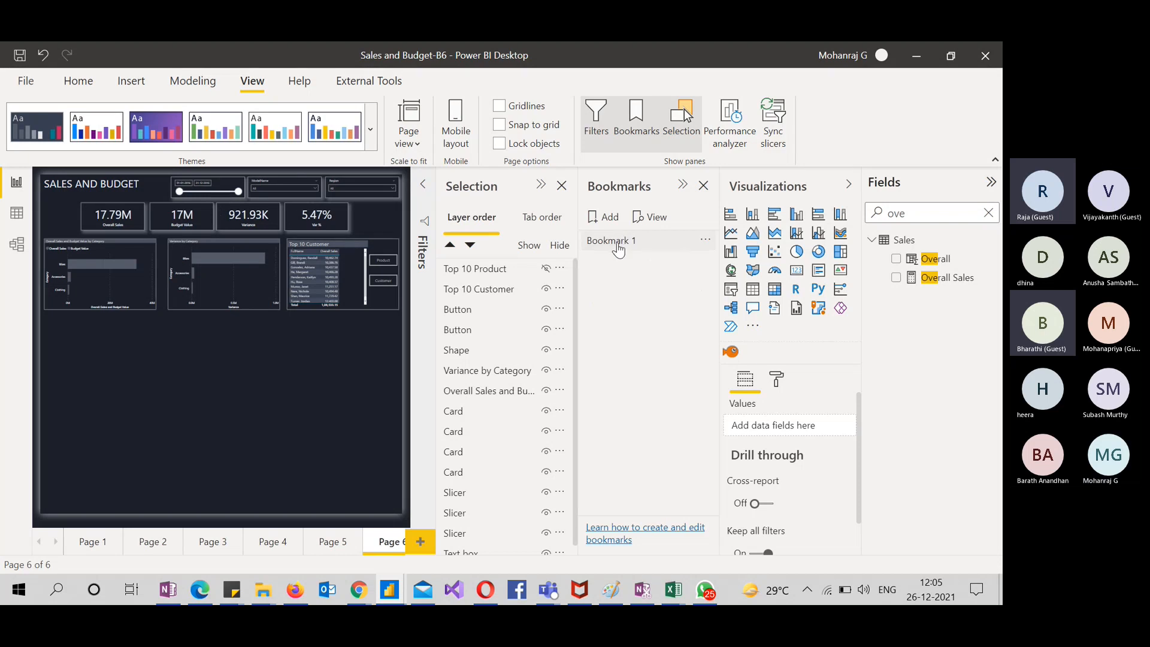
{"action": "double_click", "coordinate": [619, 241]}
{"action": "type", "text": "C"}
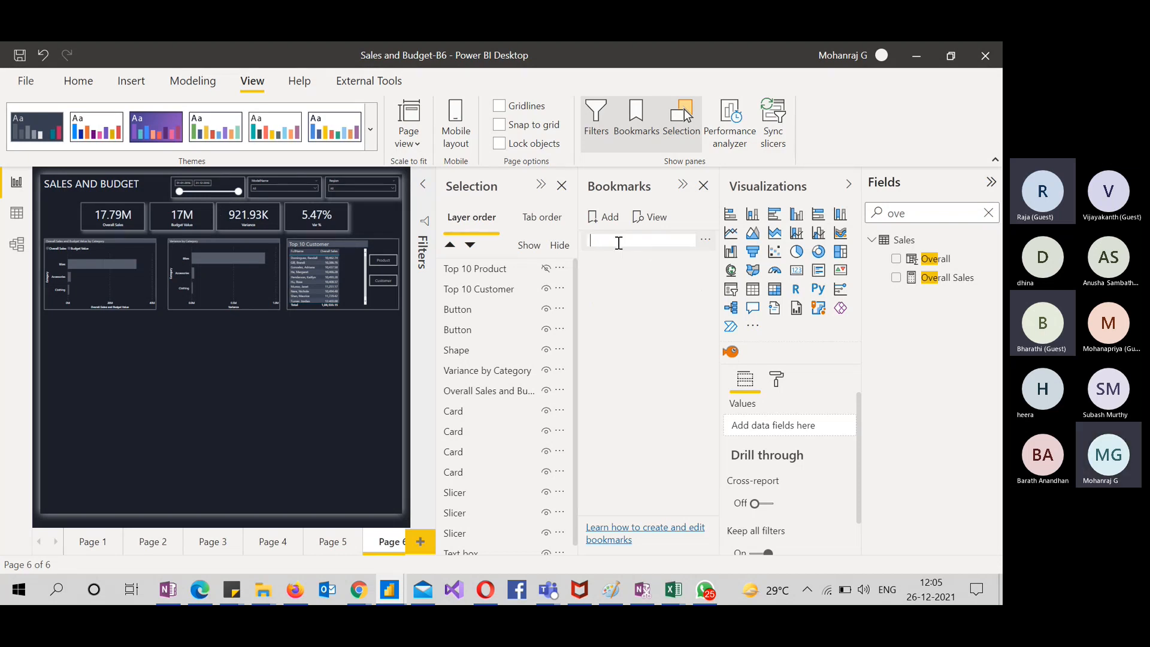
{"action": "type", "text": "Top Customer"}
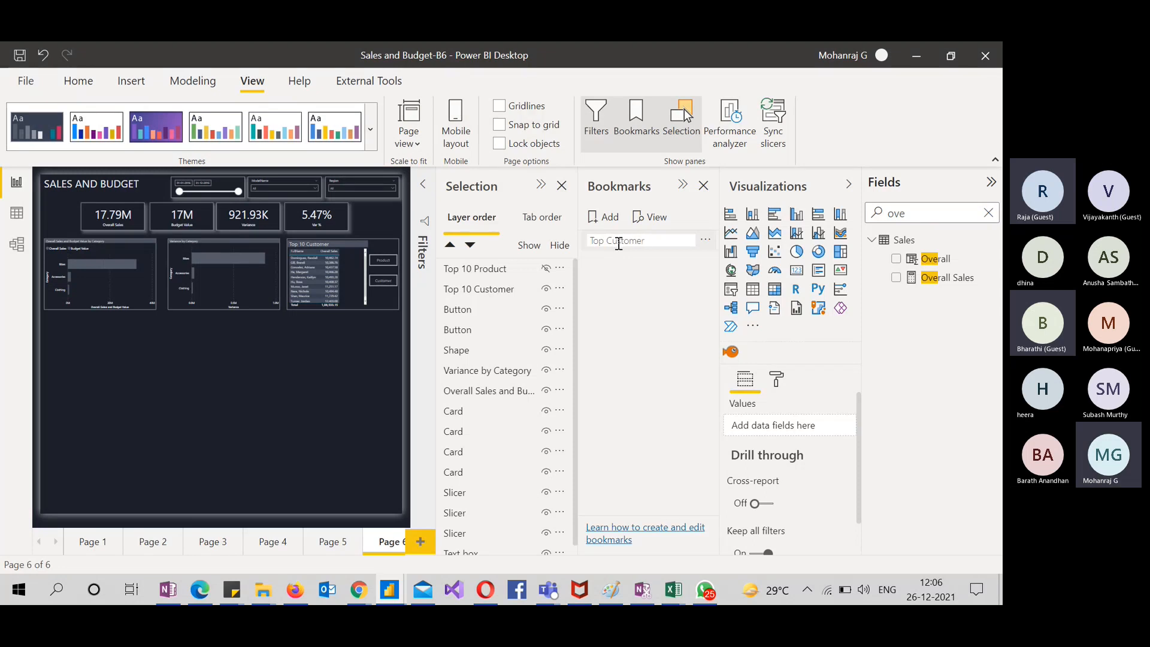
{"action": "key", "text": "Return"}
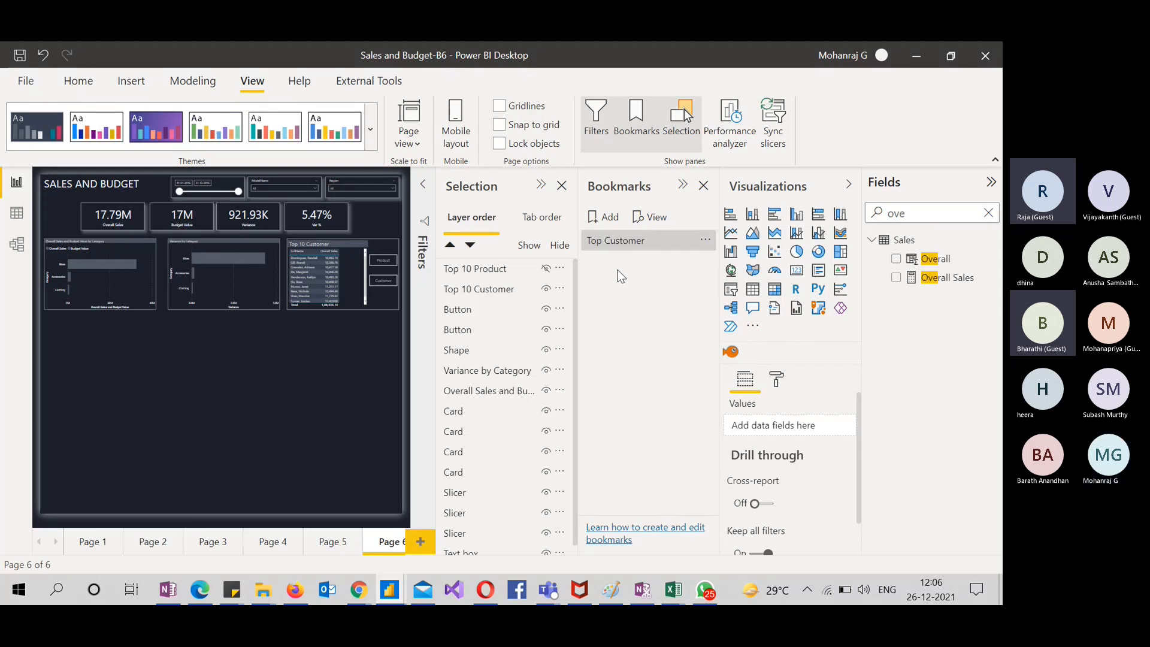
Hide the Top 10 Customer table and show the Top 10 Product table in its place
{"action": "left_click", "coordinate": [546, 289]}
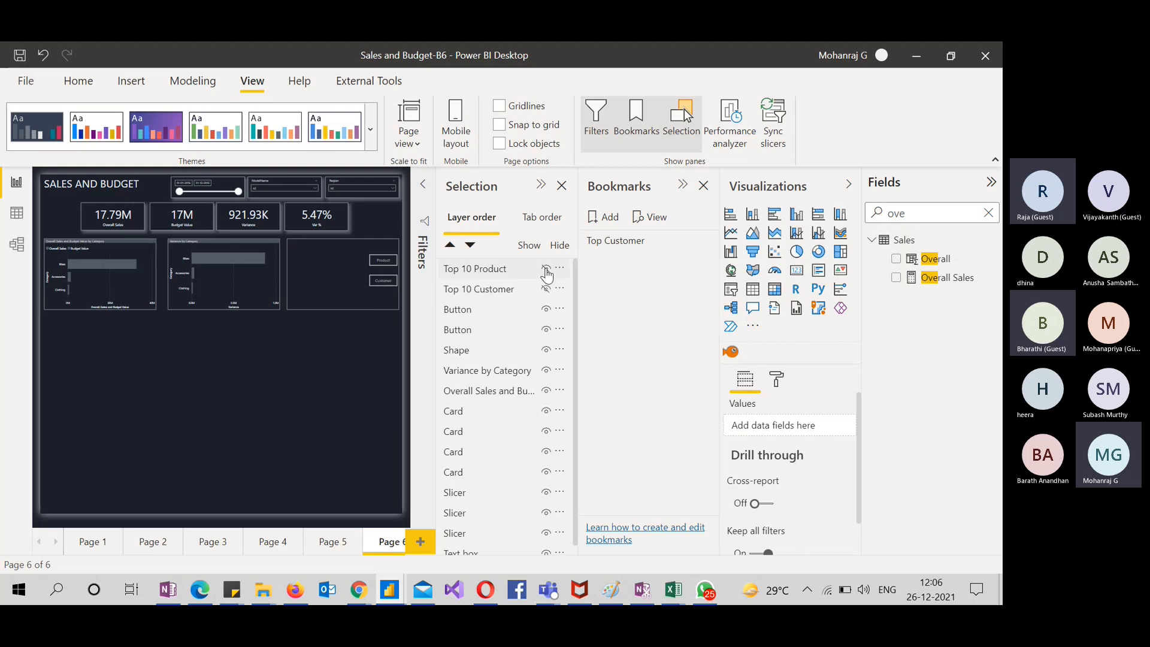
{"action": "left_click", "coordinate": [546, 270]}
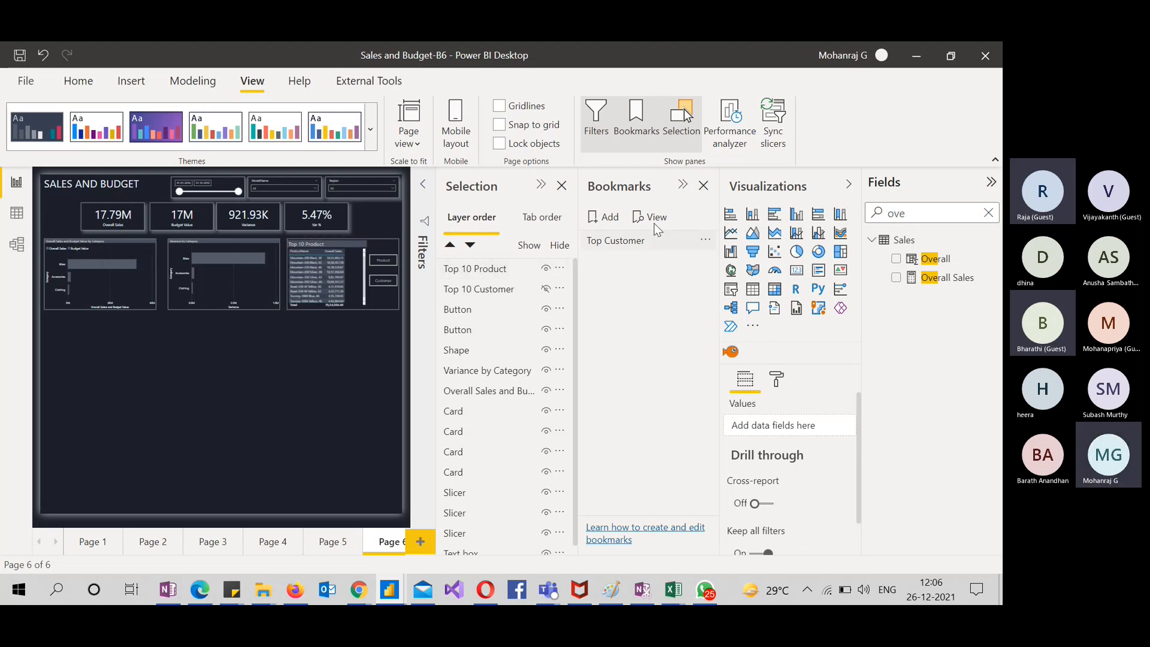
{"action": "left_click", "coordinate": [611, 222]}
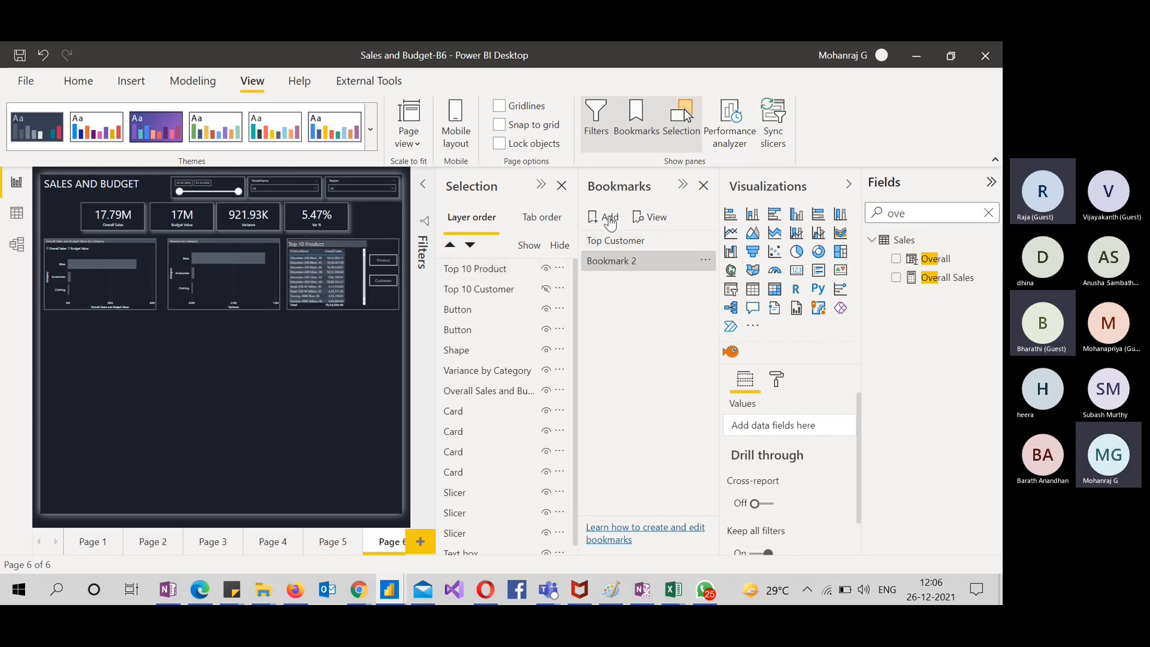
{"action": "left_click", "coordinate": [611, 222]}
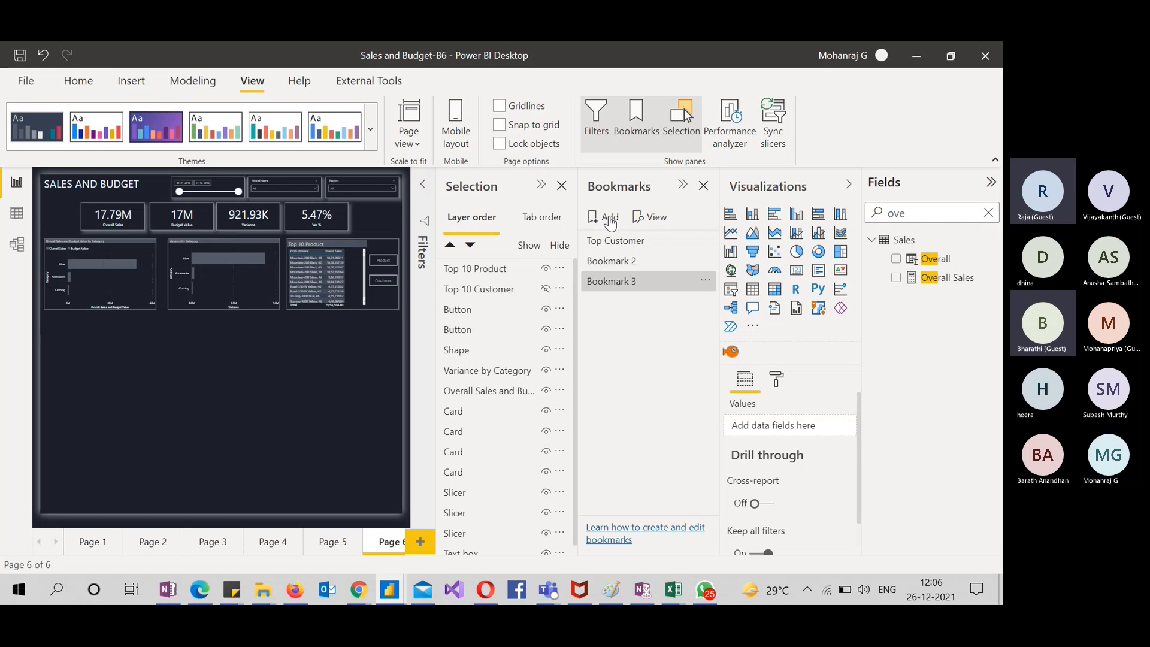
{"action": "left_click", "coordinate": [646, 278]}
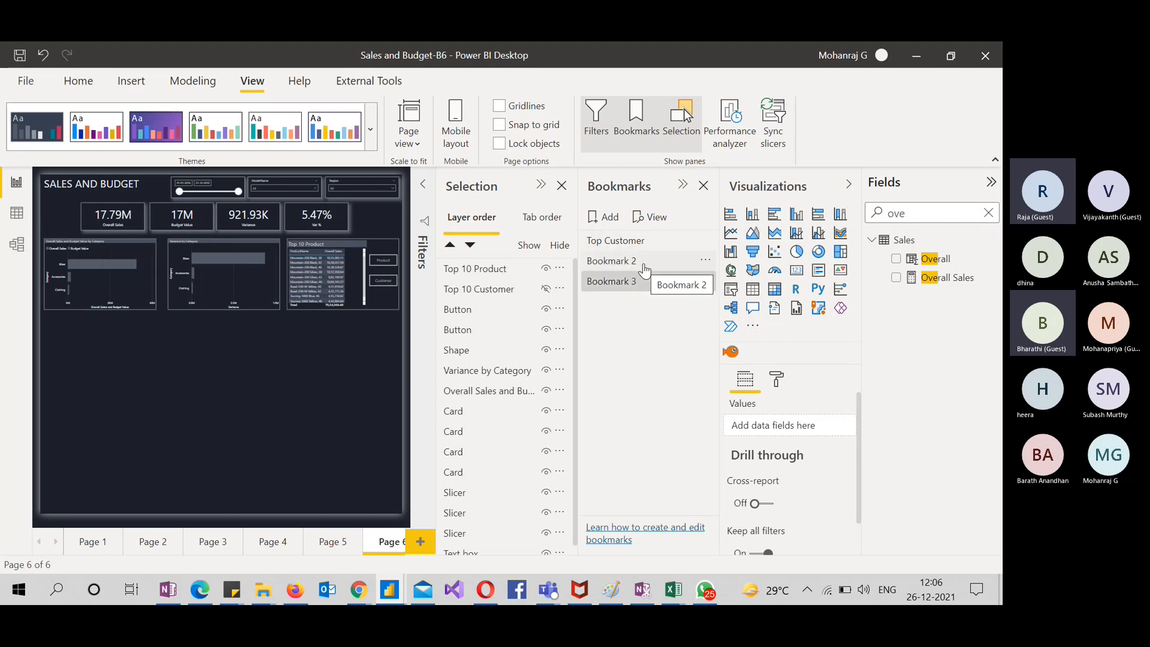
{"action": "left_click", "coordinate": [706, 282]}
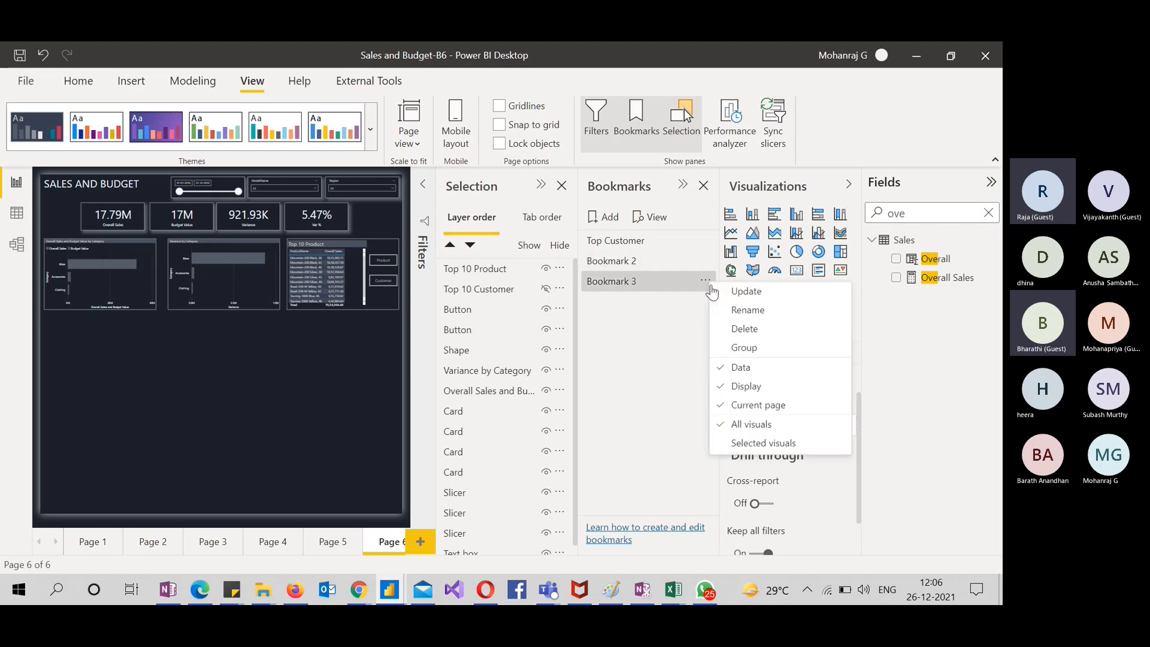
{"action": "left_click", "coordinate": [745, 329]}
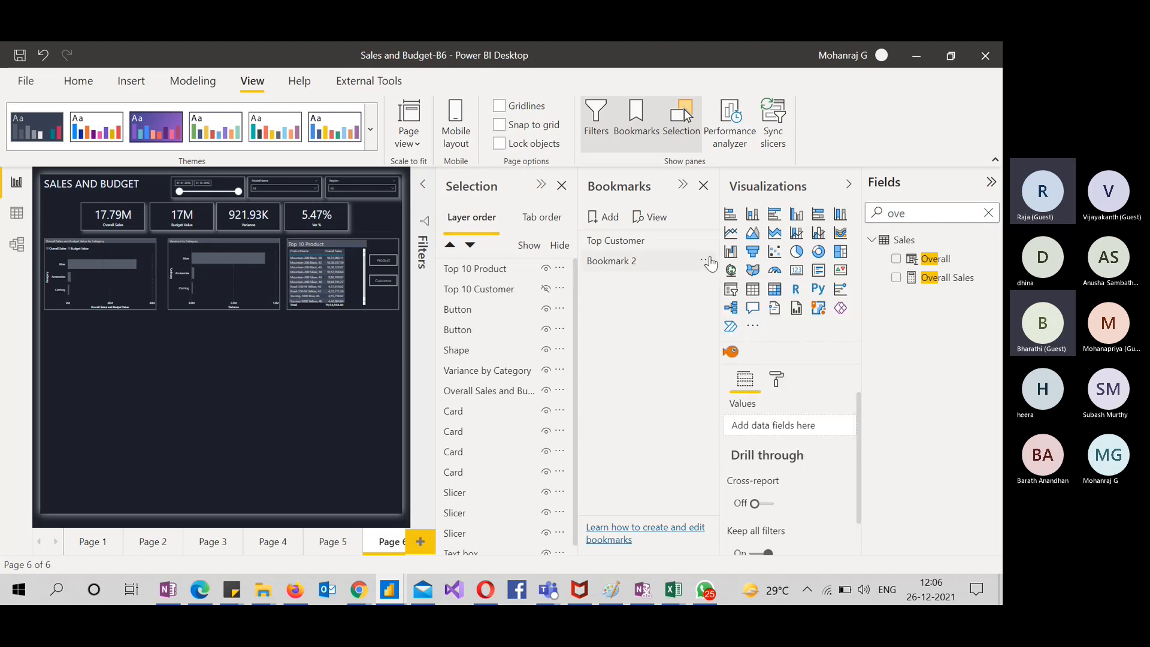
{"action": "left_click", "coordinate": [706, 262]}
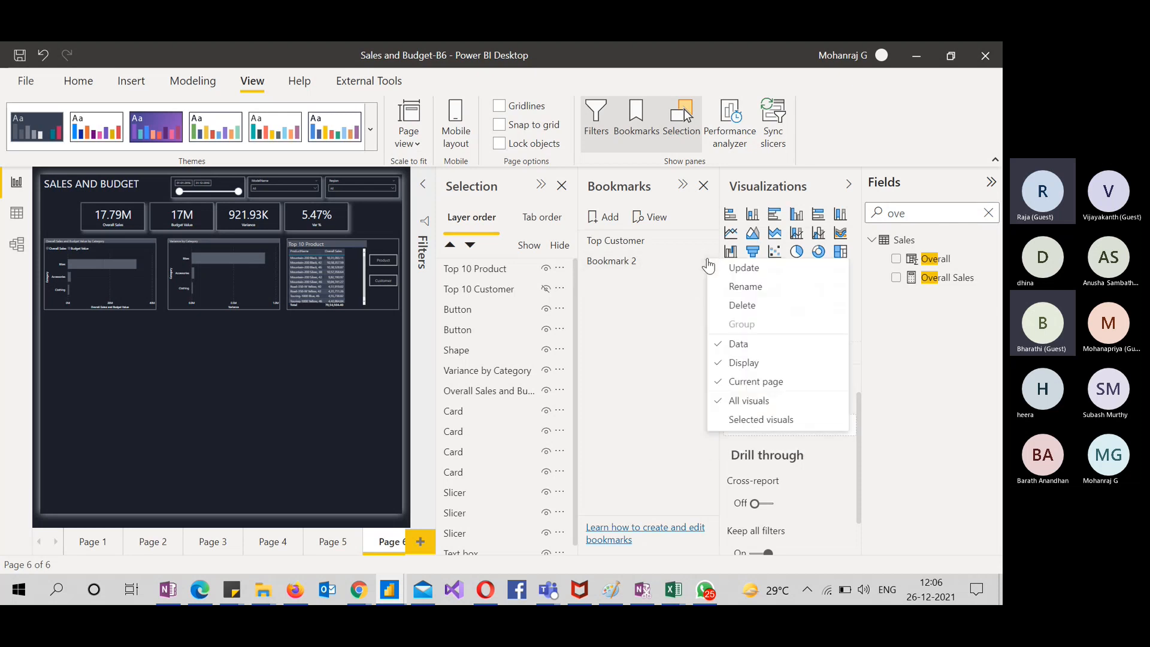
{"action": "left_click", "coordinate": [729, 308]}
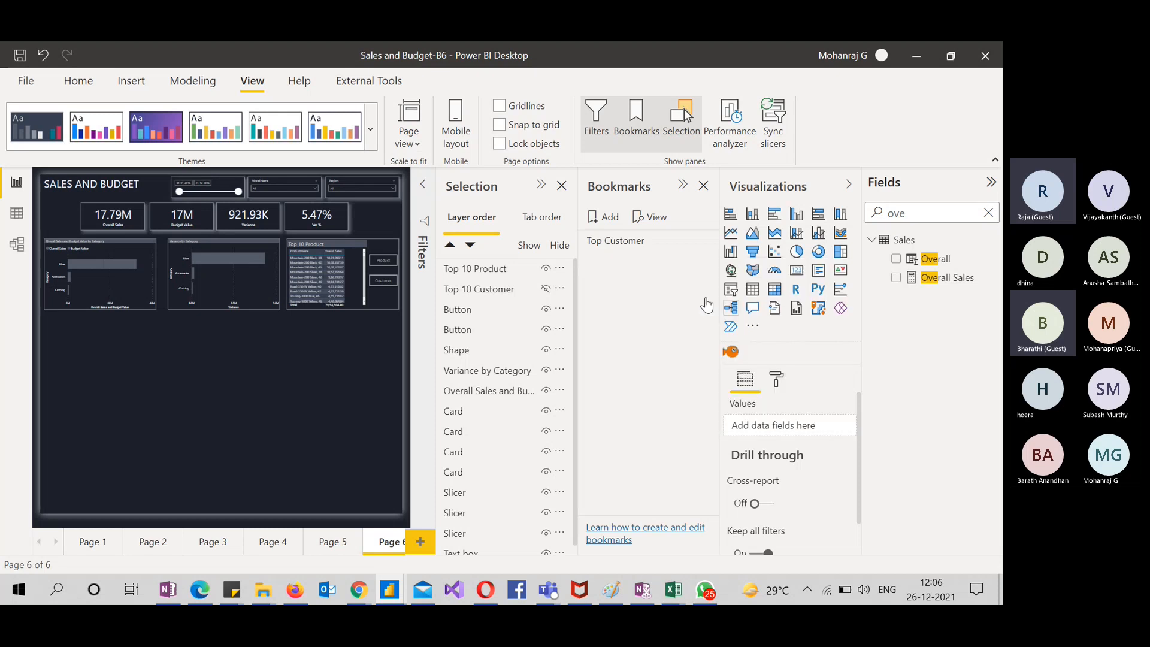
Add a bookmark of the view with the Top 10 Product table showing and rename it Top Product
{"action": "left_click", "coordinate": [602, 222]}
{"action": "double_click", "coordinate": [615, 263]}
{"action": "type", "text": "Top P"}
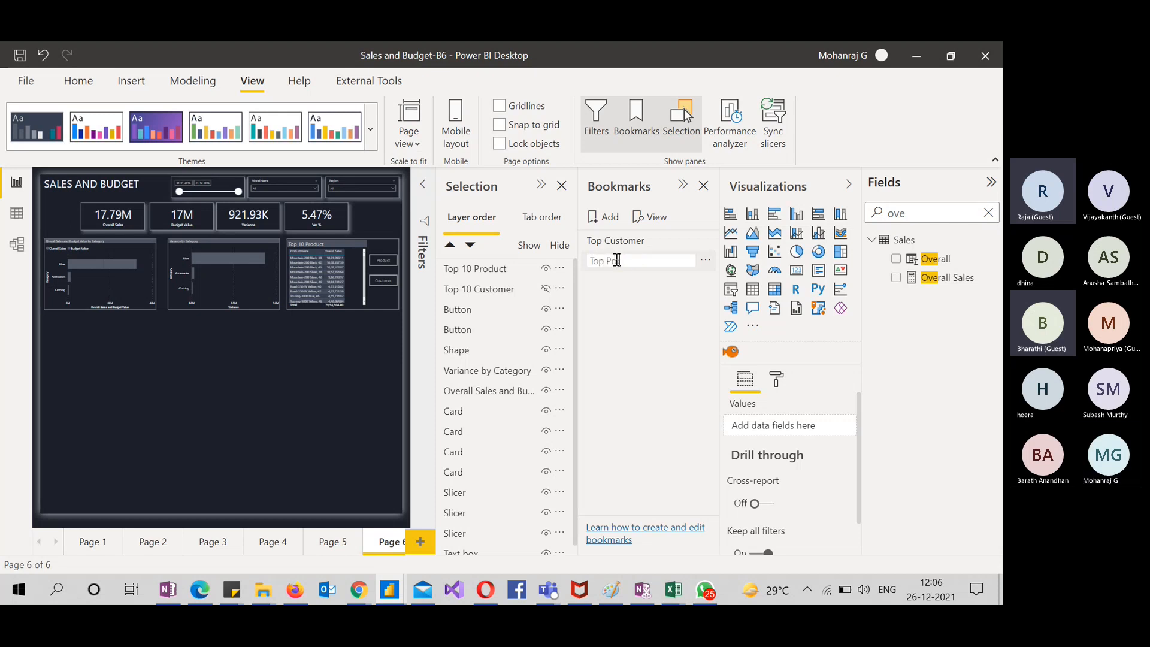
{"action": "type", "text": "roduct"}
{"action": "key", "text": "Return"}
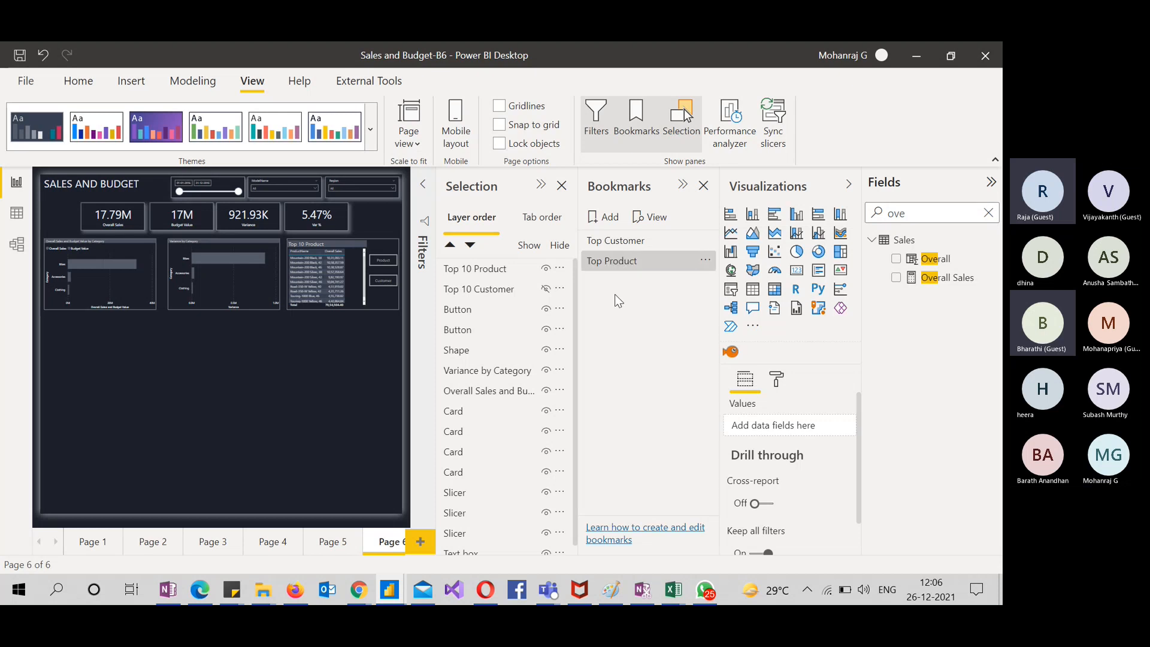
Close the selection and bookmark lists and bring up the Action setting of the Product button
{"action": "left_click", "coordinate": [562, 186]}
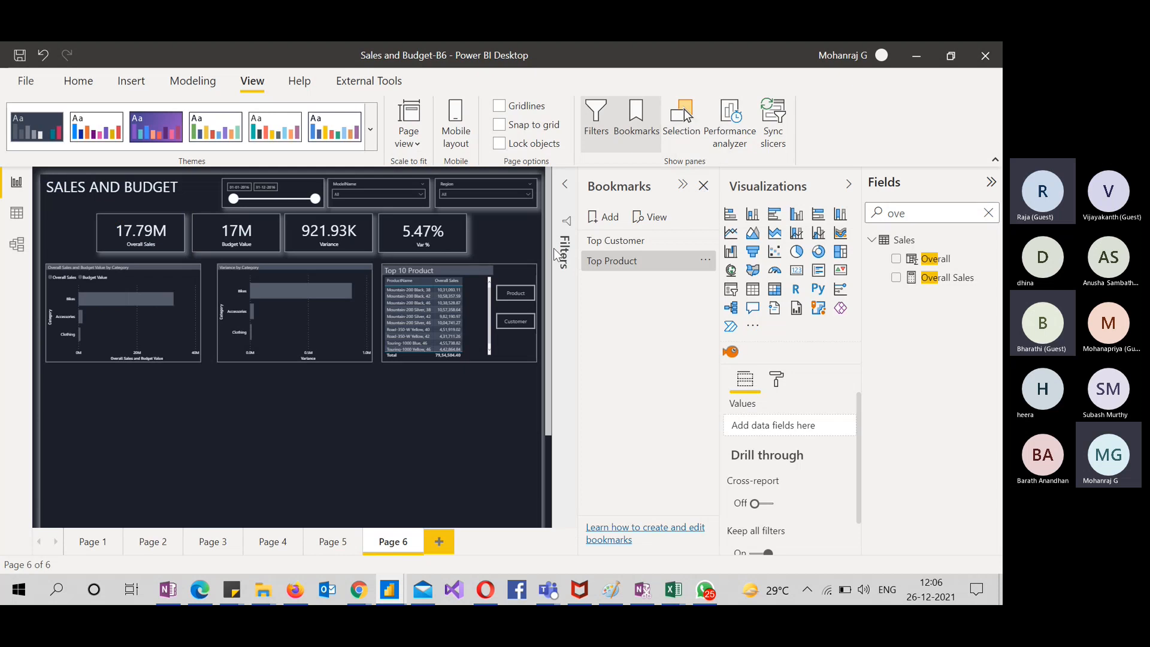
{"action": "left_click", "coordinate": [704, 188]}
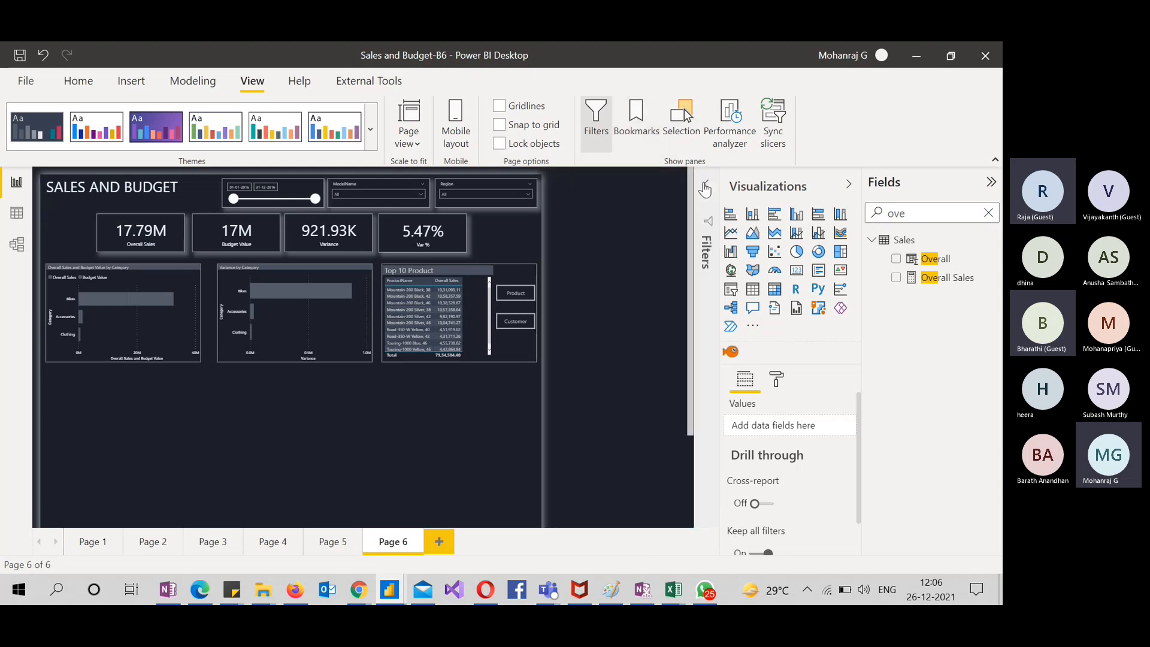
{"action": "left_click", "coordinate": [650, 327]}
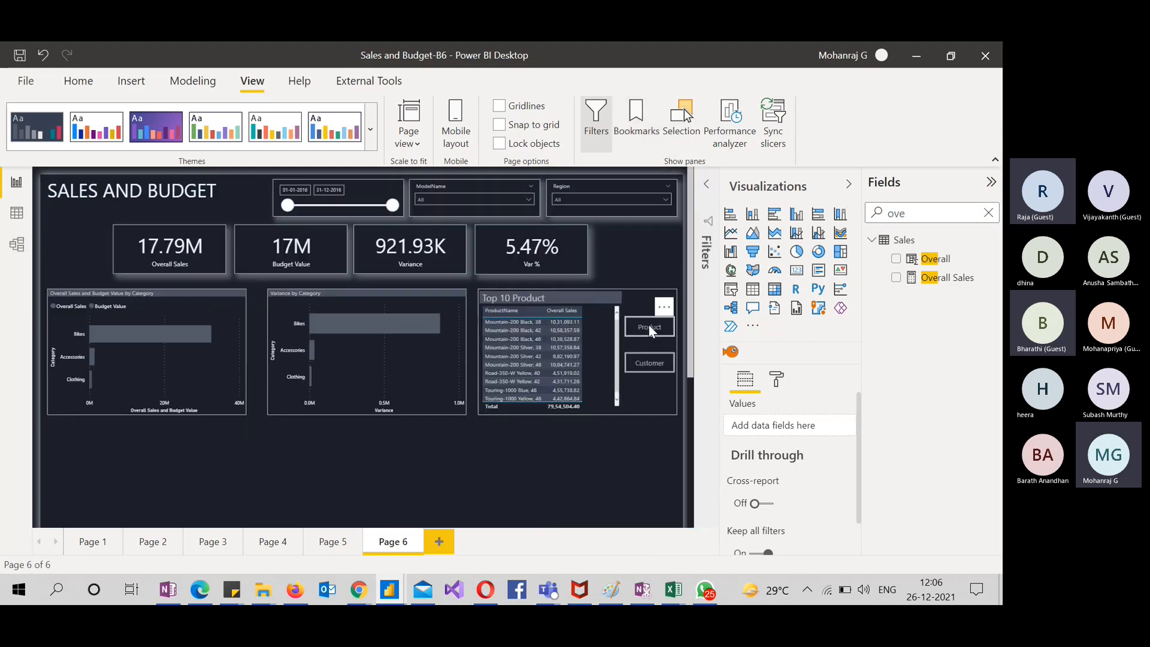
{"action": "scroll", "coordinate": [779, 344], "scroll_direction": "down", "scroll_amount": 4}
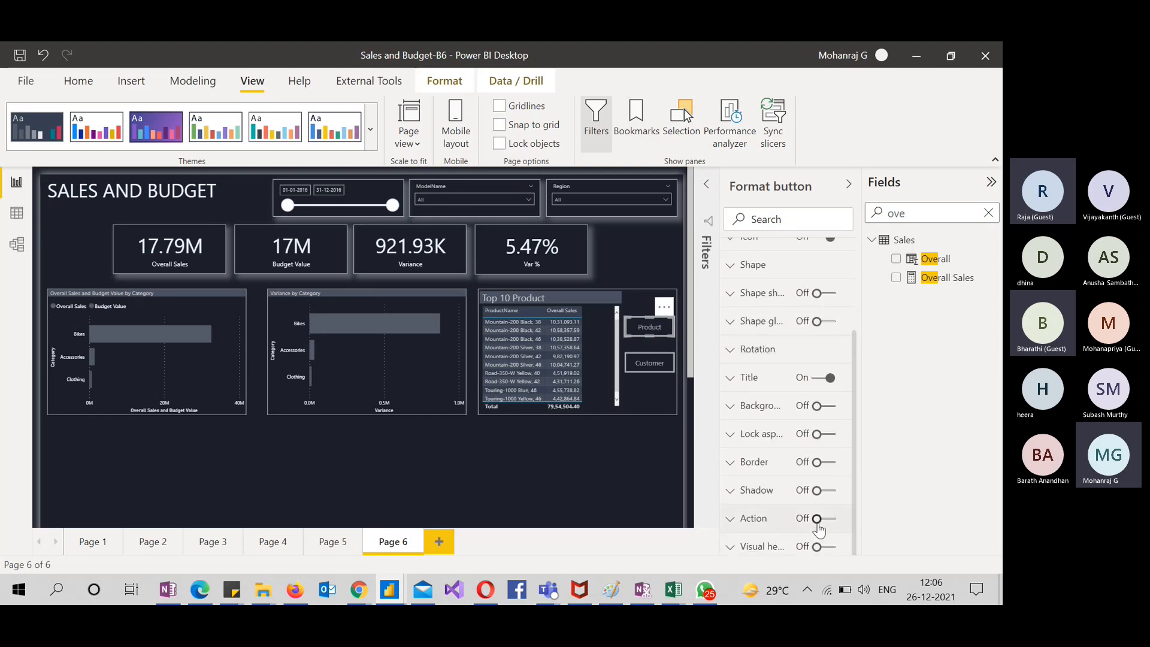
Enable the Product button's action with type Bookmark and link it to the Top Product bookmark
{"action": "left_click", "coordinate": [821, 519]}
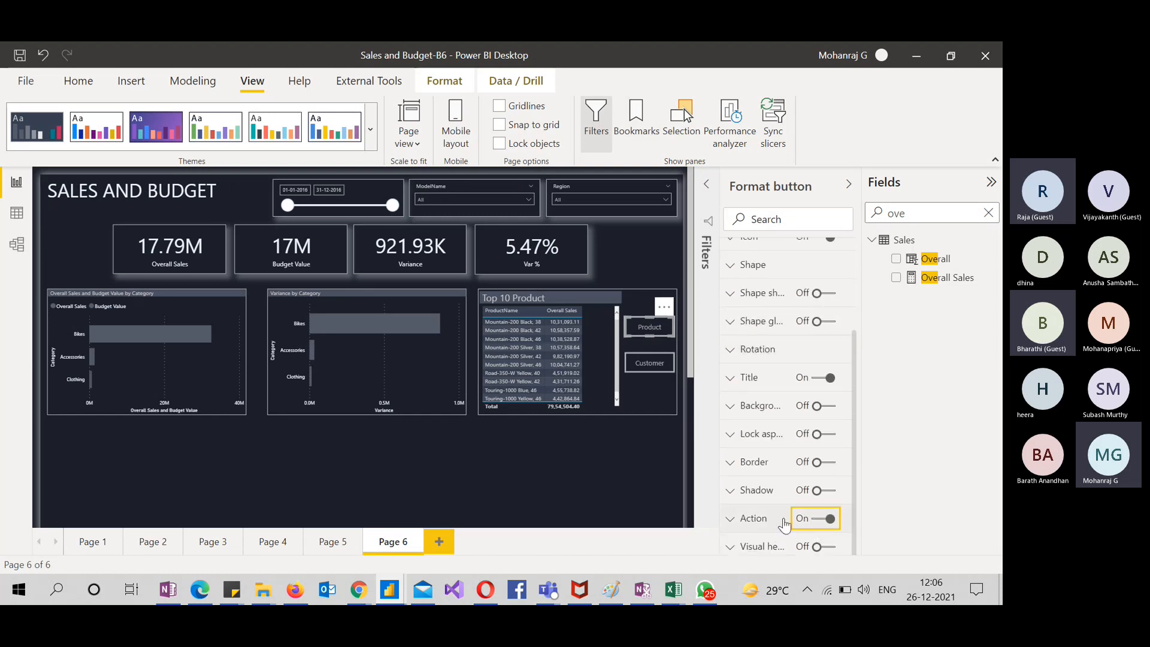
{"action": "left_click", "coordinate": [731, 520]}
{"action": "scroll", "coordinate": [743, 510], "scroll_direction": "down", "scroll_amount": 3}
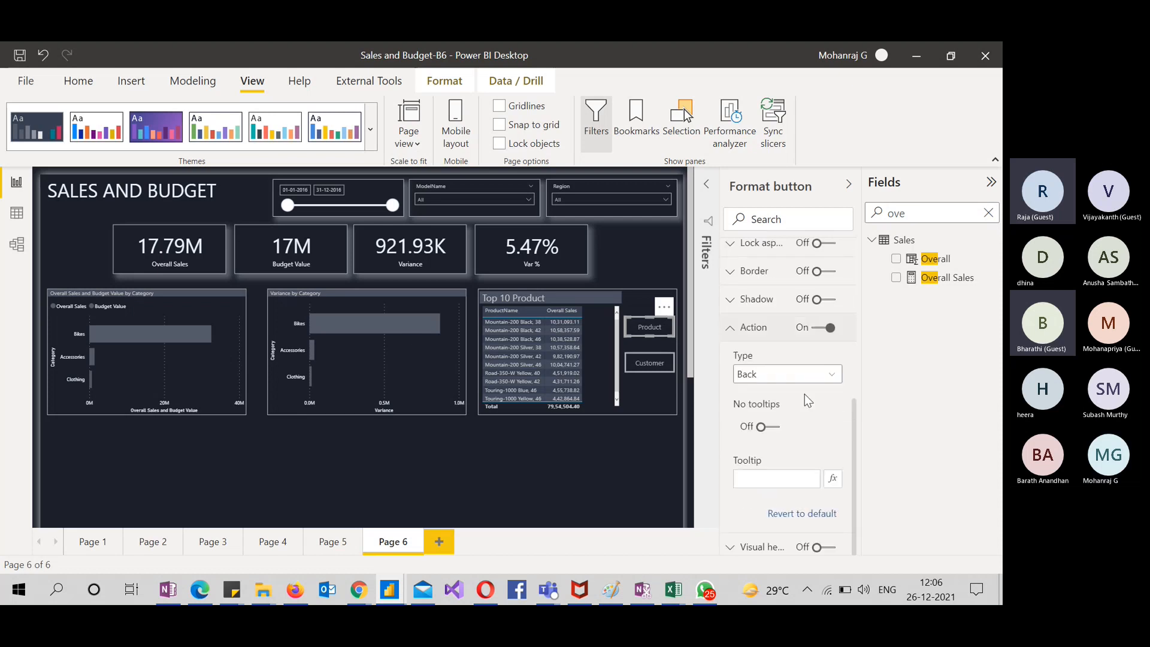
{"action": "left_click", "coordinate": [829, 375]}
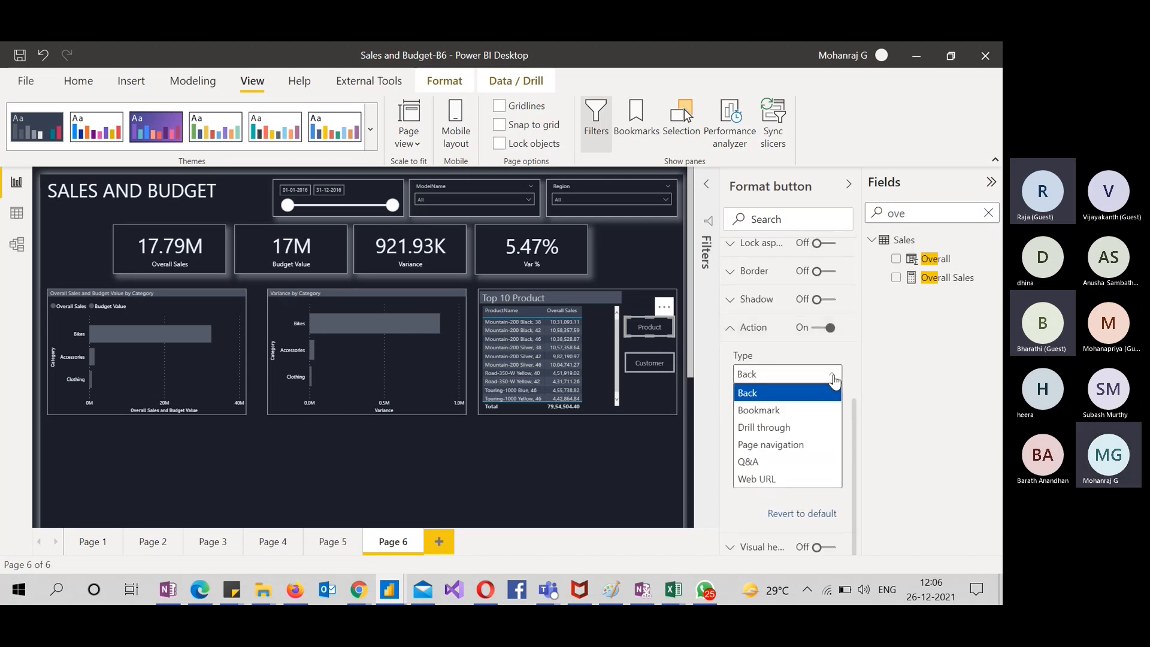
{"action": "left_click", "coordinate": [778, 411]}
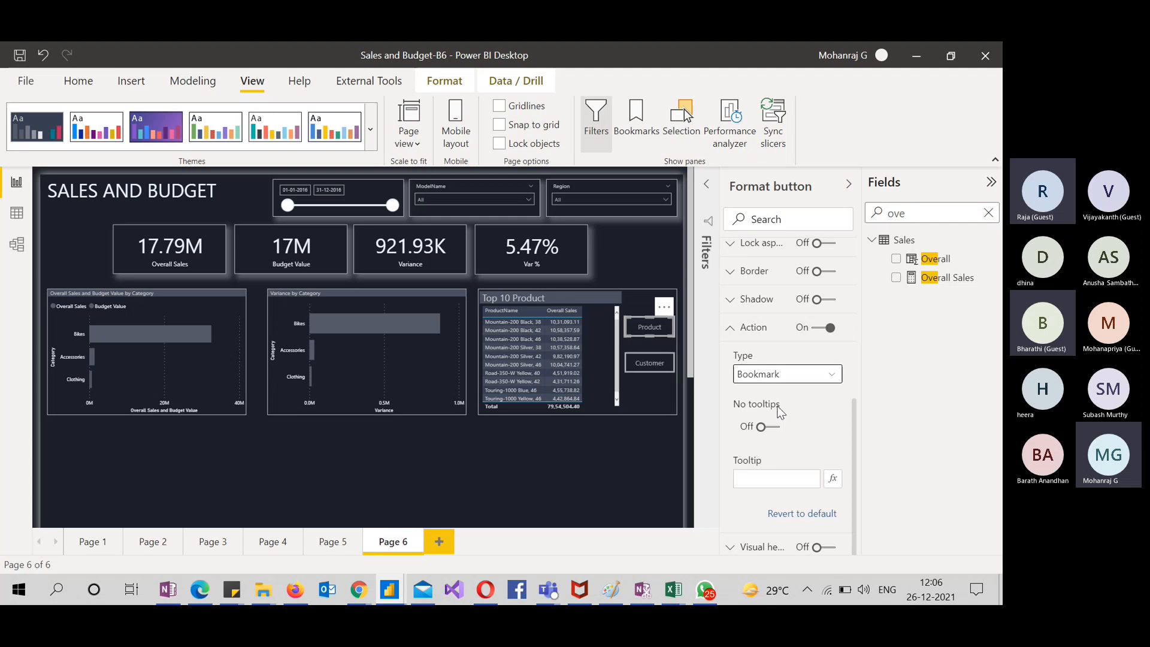
{"action": "left_click", "coordinate": [834, 425]}
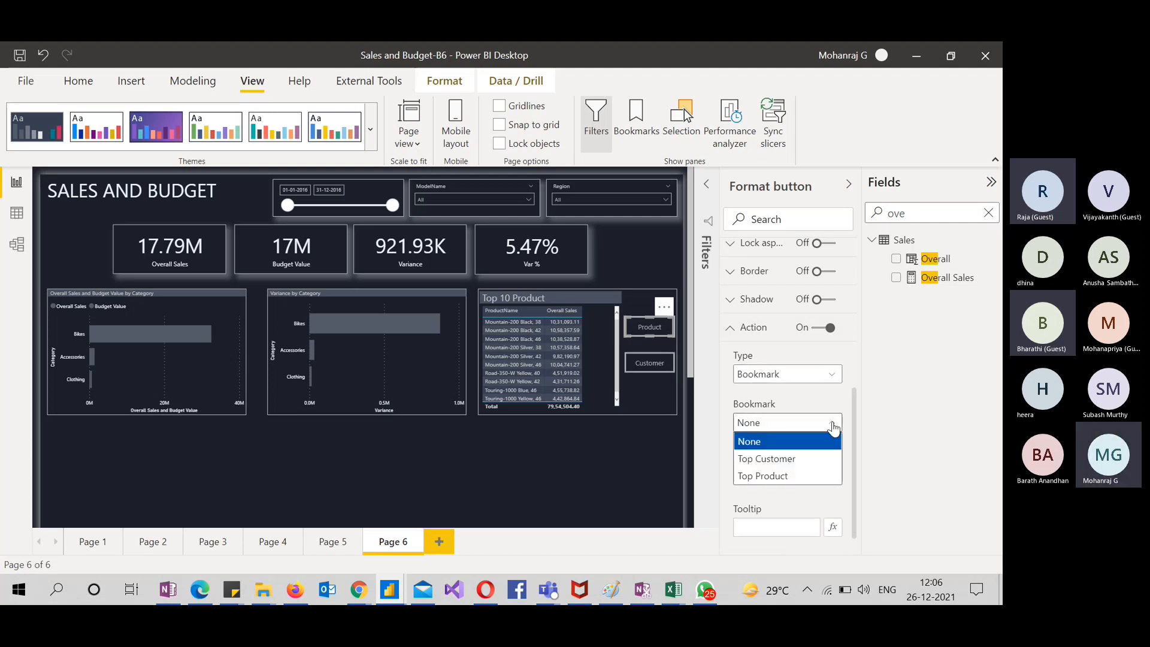
{"action": "left_click", "coordinate": [772, 477]}
{"action": "scroll", "coordinate": [770, 478], "scroll_direction": "down", "scroll_amount": 1}
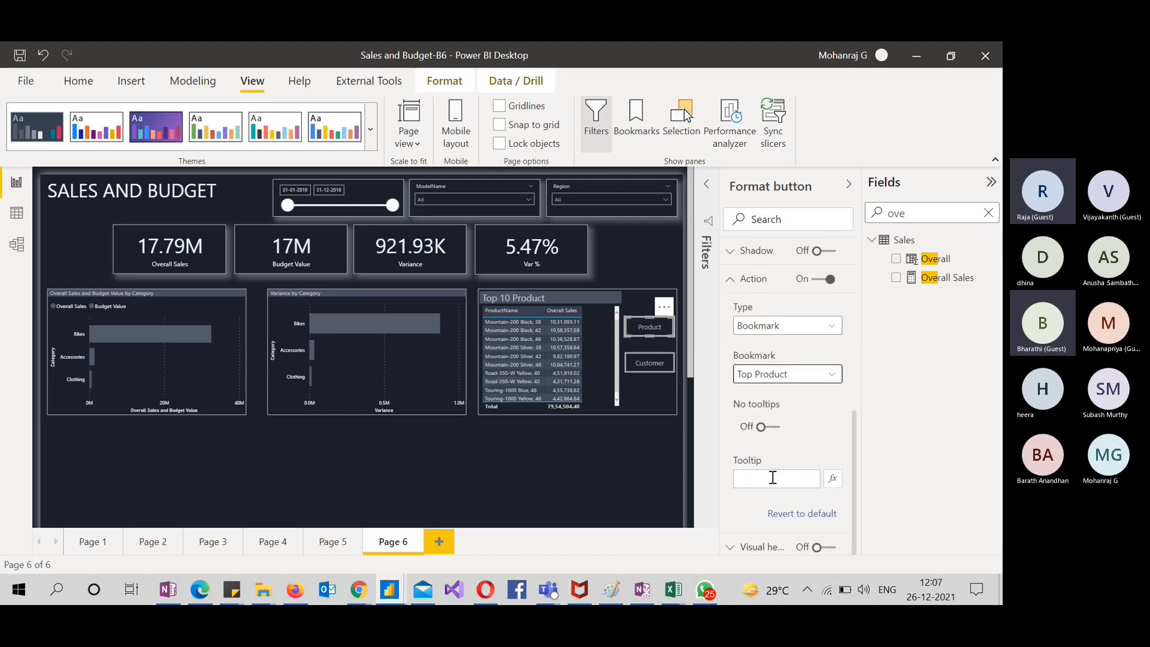
Set the Product button's action tooltip to "Click to Enable Top 10 Product" and select the whole text for reuse
{"action": "left_click", "coordinate": [756, 484]}
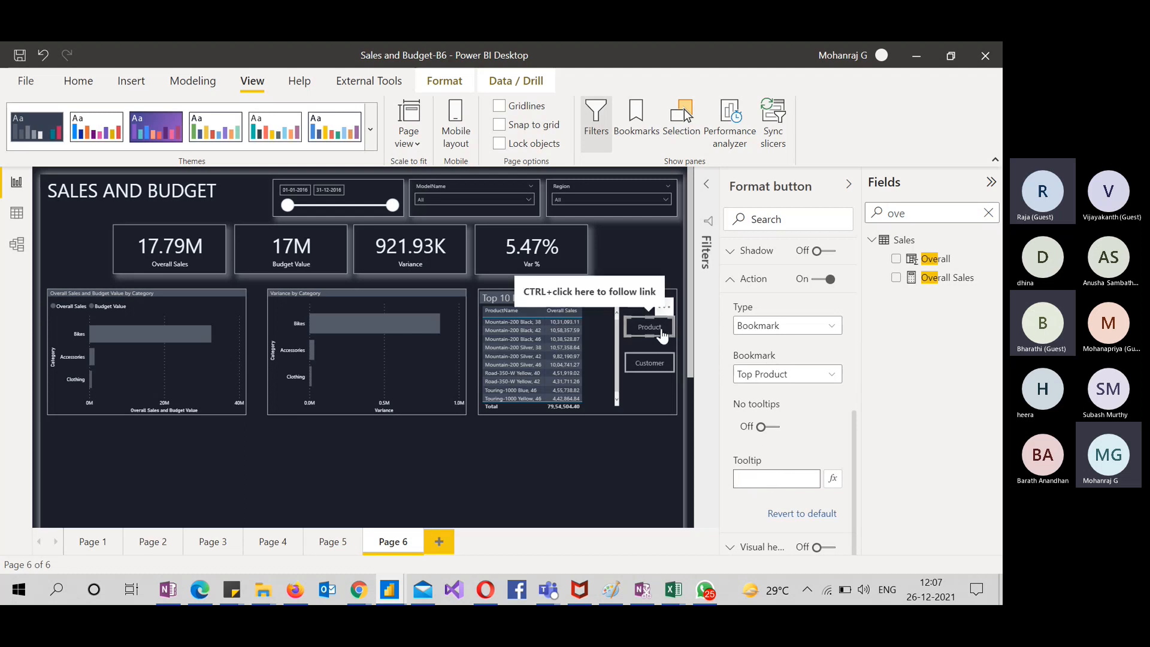
{"action": "type", "text": "Click"}
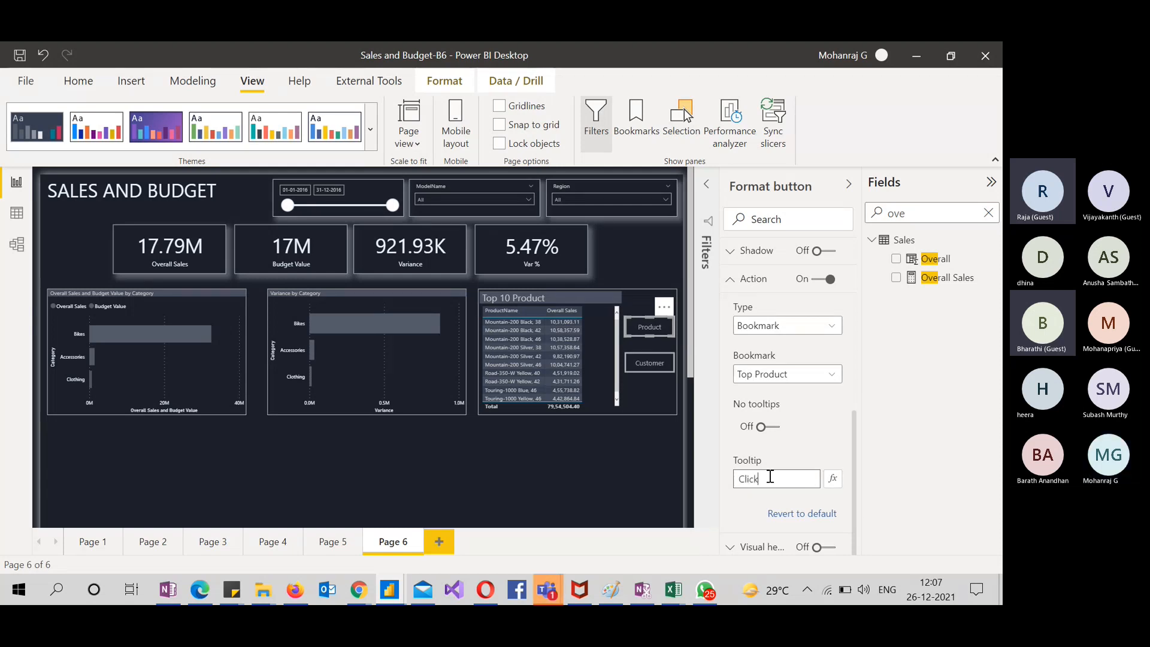
{"action": "type", "text": " to Enab"}
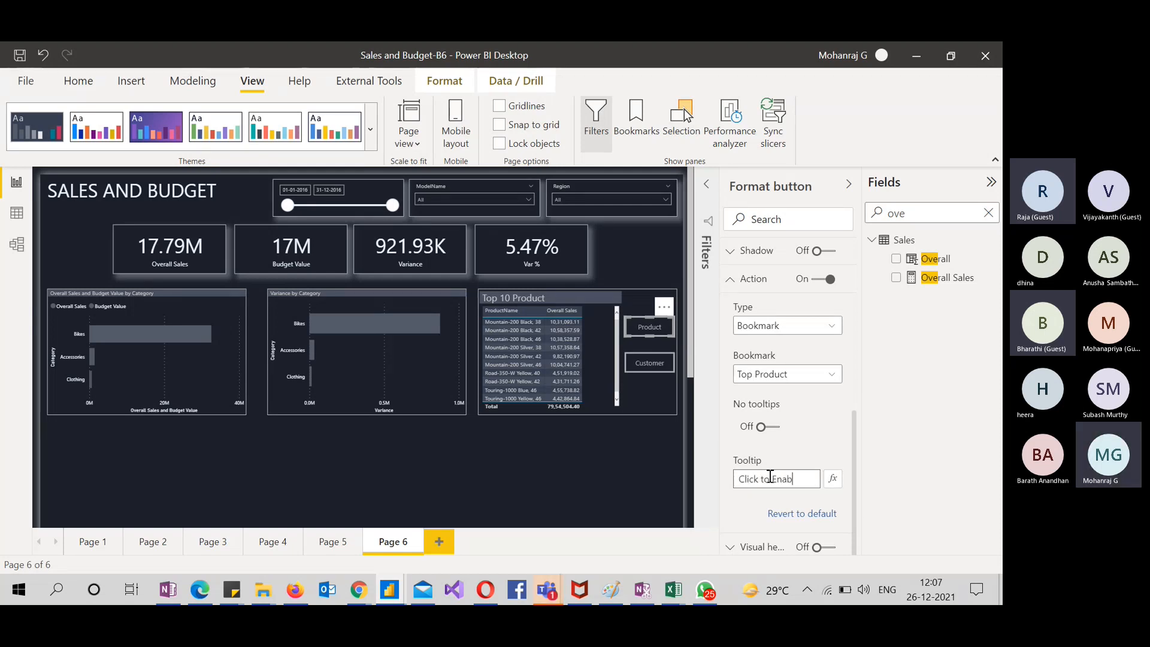
{"action": "type", "text": "le T"}
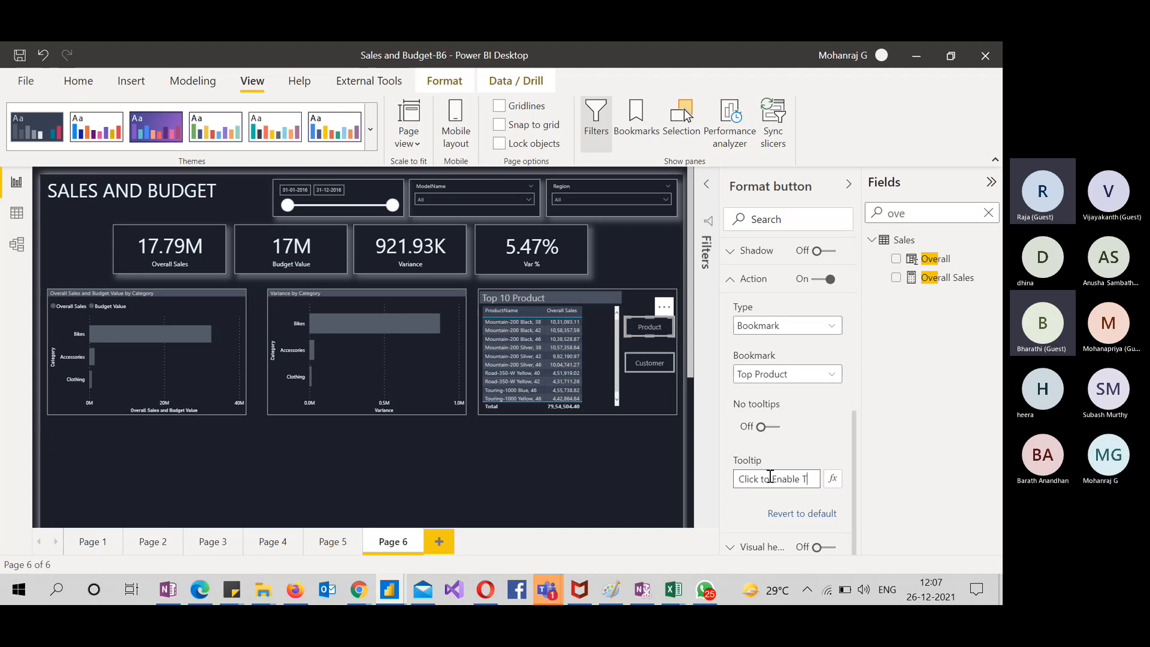
{"action": "type", "text": "op 10 Product"}
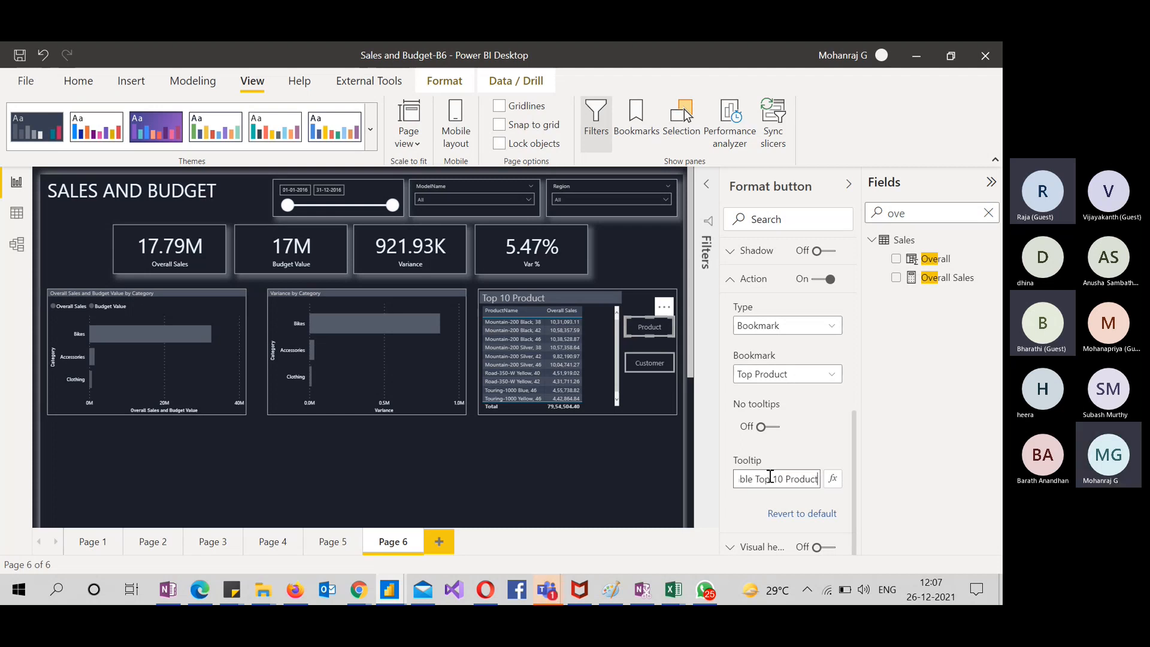
{"action": "key", "text": "ctrl+a"}
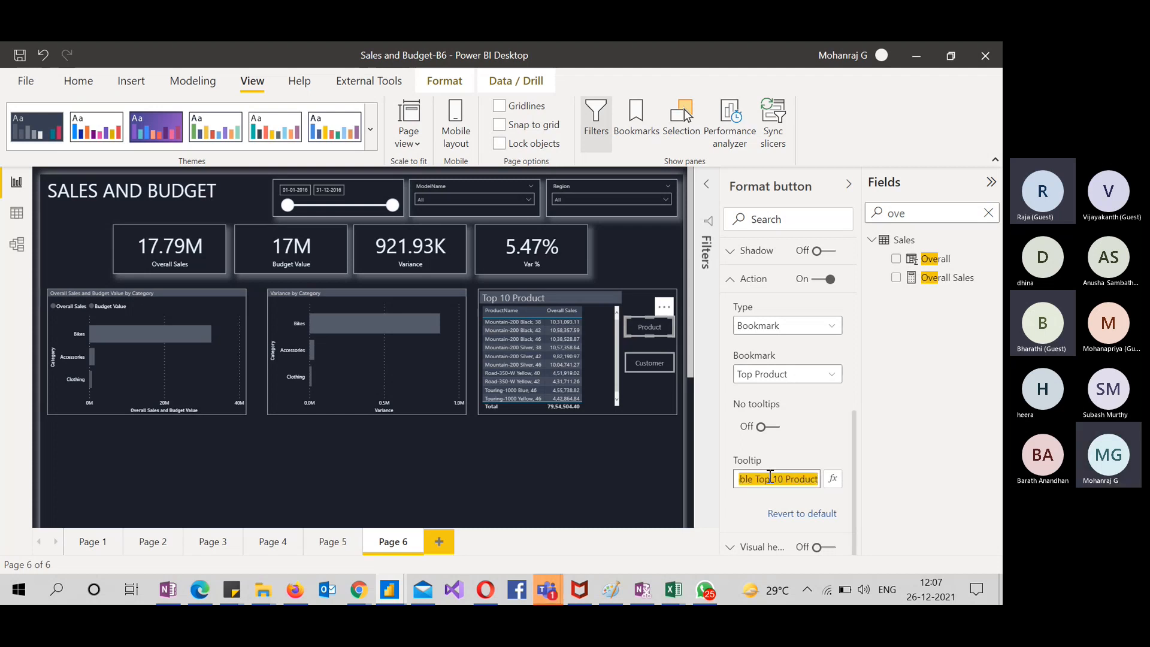
{"action": "left_click", "coordinate": [795, 444]}
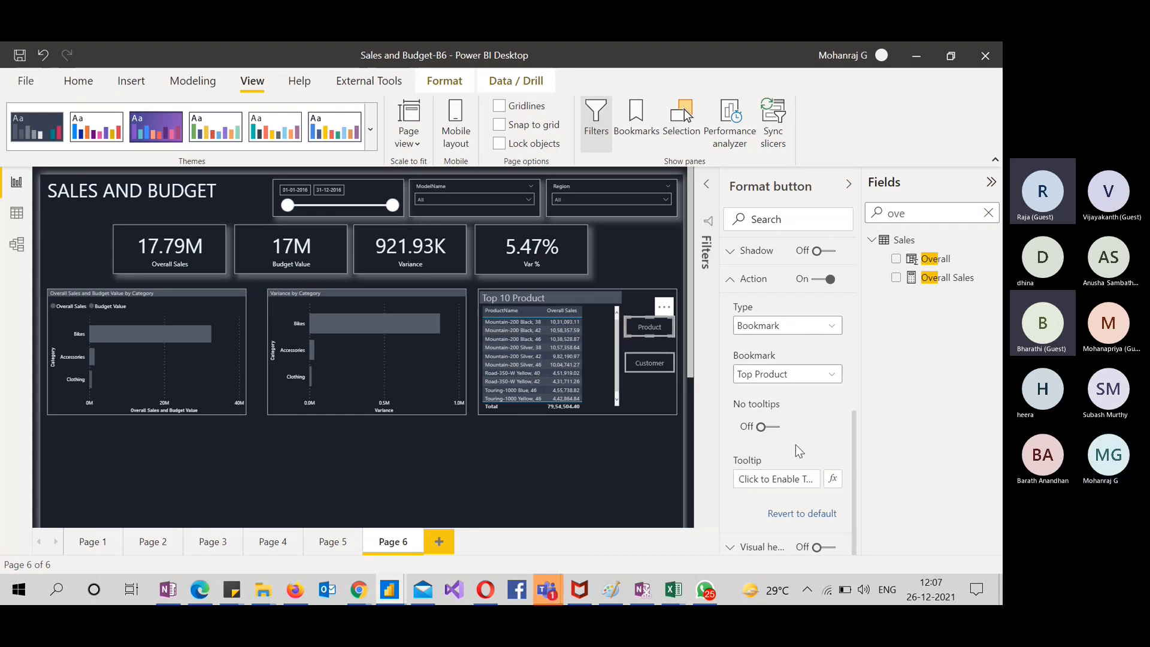
Enable the Customer button's action with type Bookmark and link it to the Top Customer bookmark
{"action": "left_click", "coordinate": [656, 362]}
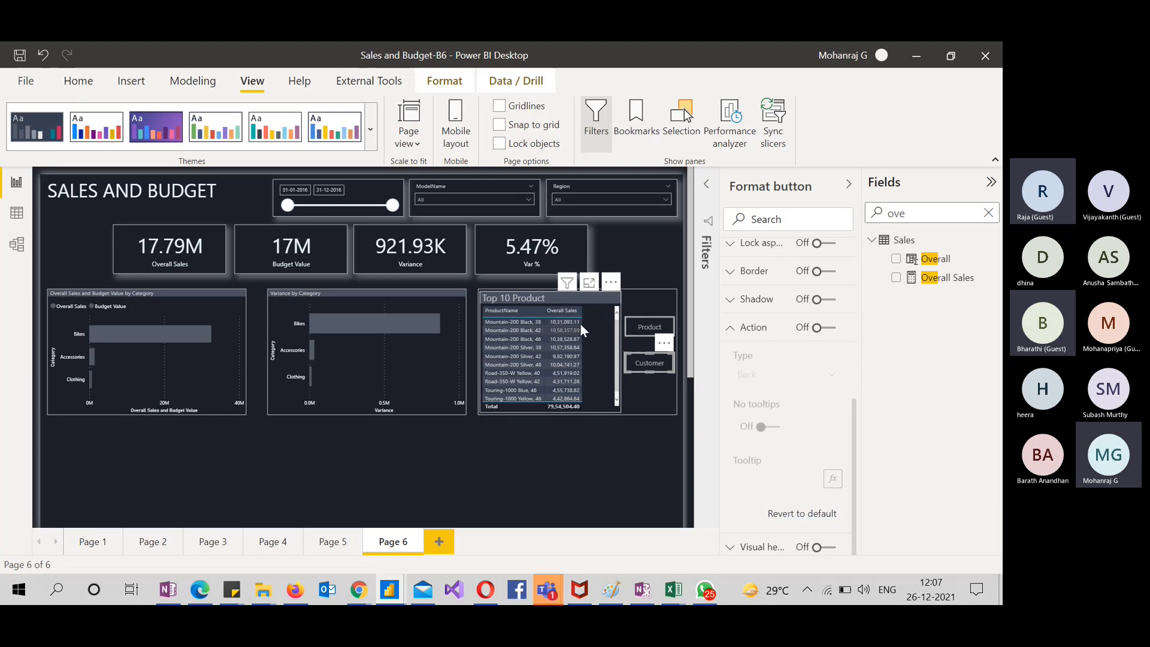
{"action": "left_click", "coordinate": [817, 327]}
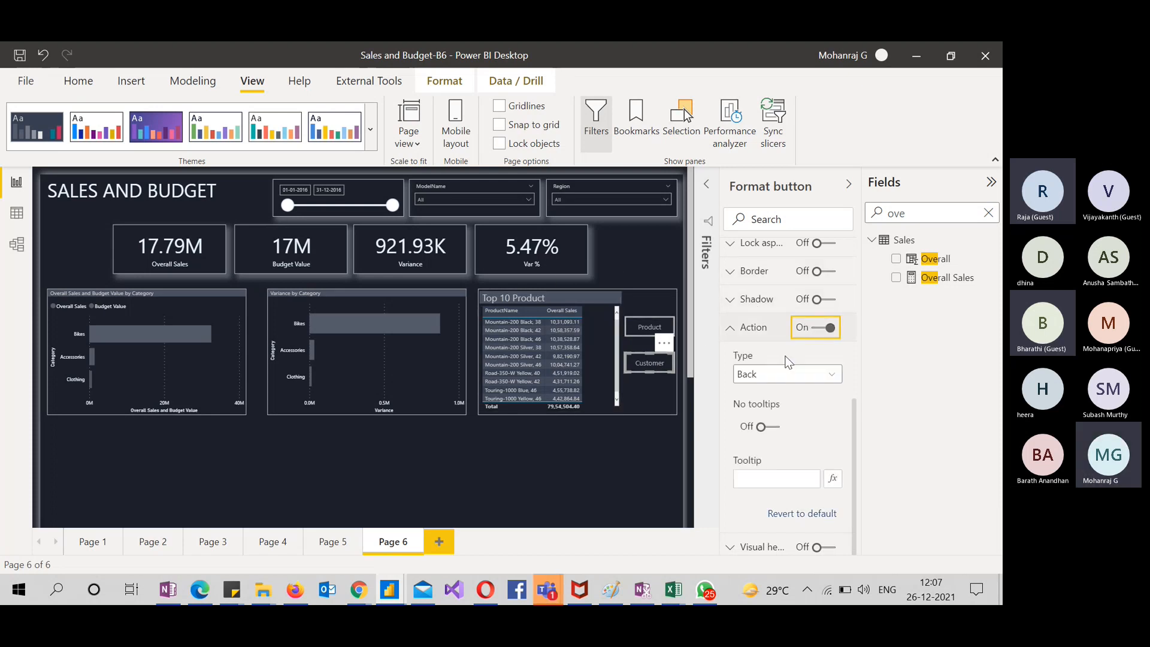
{"action": "left_click", "coordinate": [779, 379]}
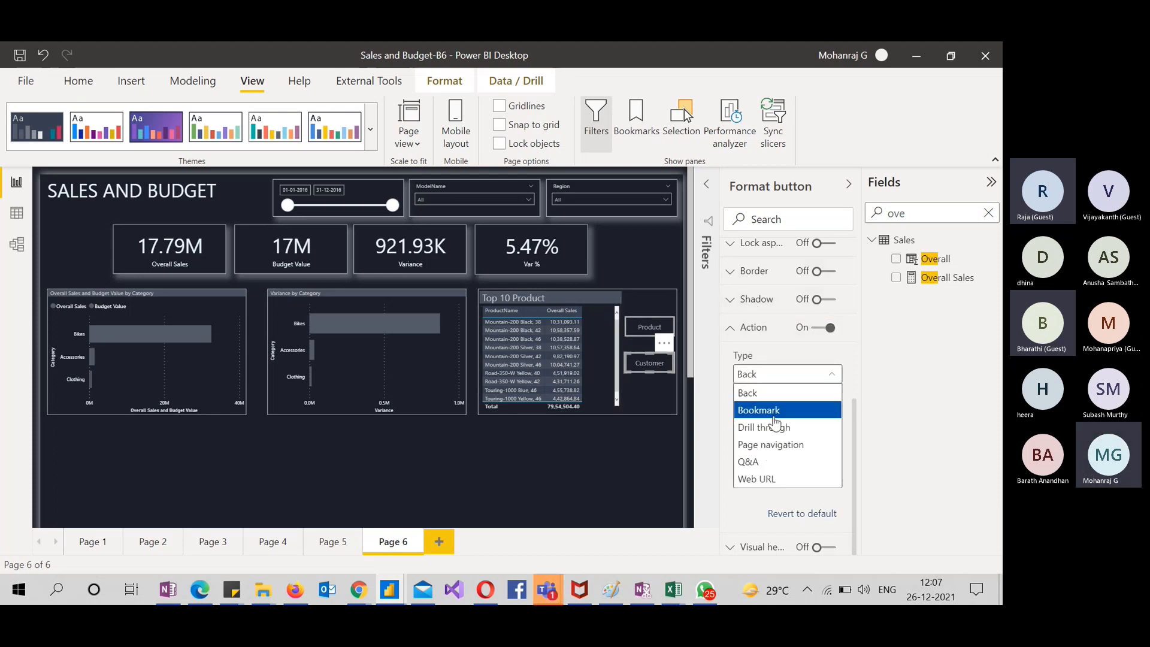
{"action": "left_click", "coordinate": [782, 393]}
{"action": "left_click", "coordinate": [785, 380]}
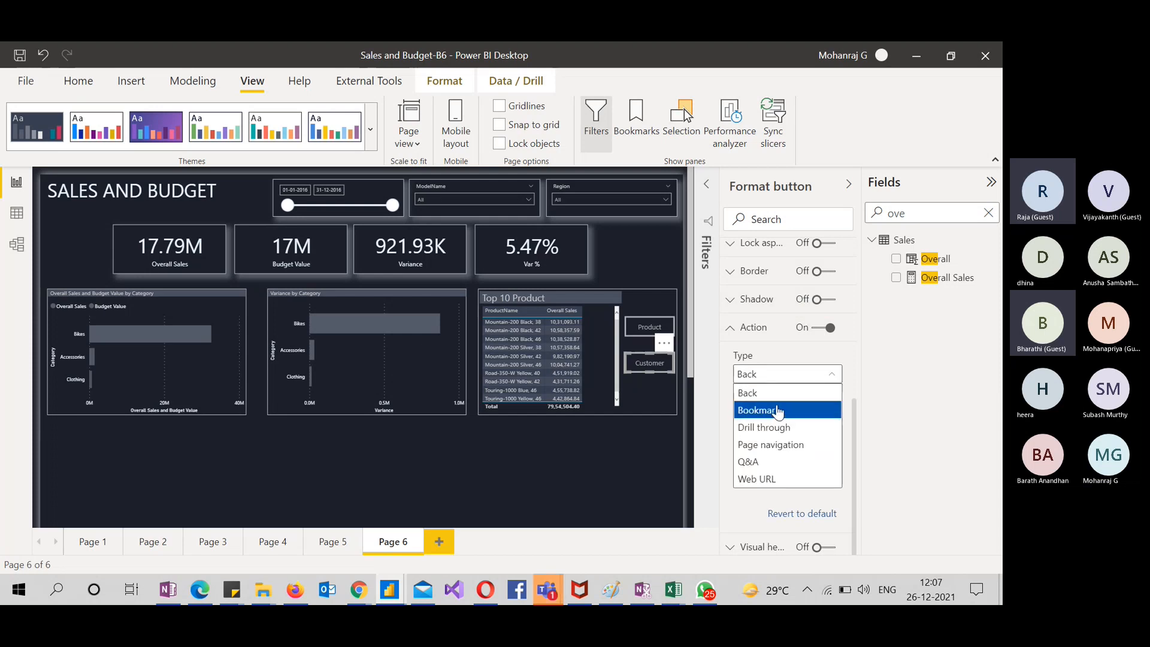
{"action": "left_click", "coordinate": [776, 409]}
{"action": "left_click", "coordinate": [775, 423]}
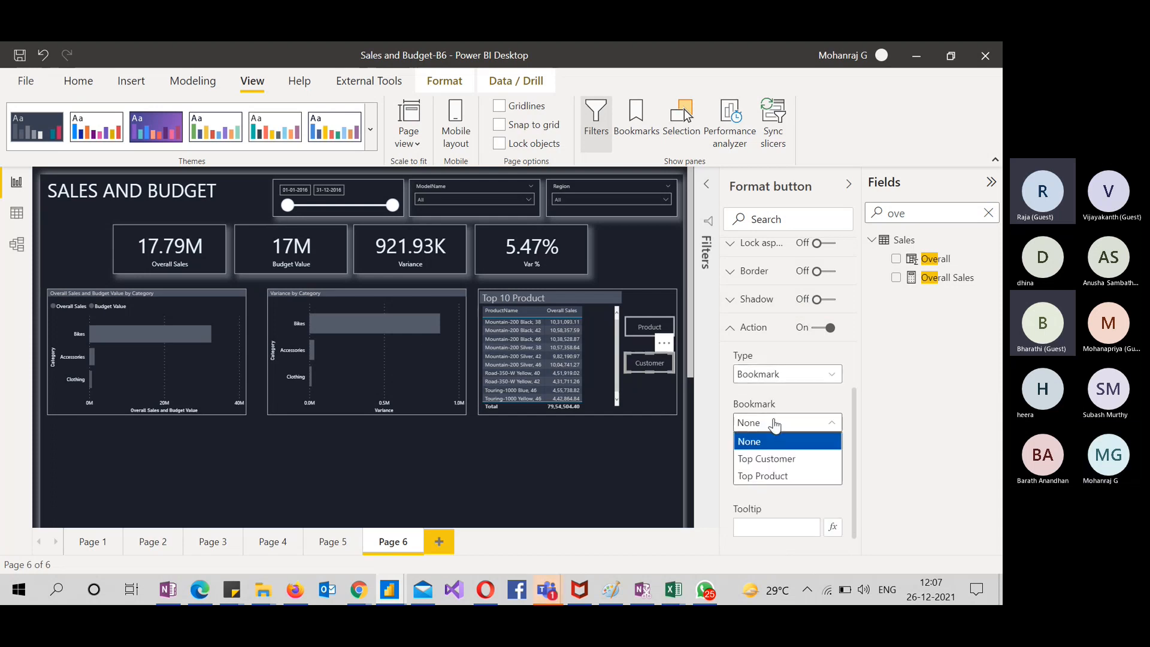
{"action": "left_click", "coordinate": [770, 460]}
Set the Customer button's tooltip to "Click to Enable Top 10 Customer" by adapting the copied text, and collapse the button formatting options
{"action": "left_click", "coordinate": [768, 521]}
{"action": "key", "text": "ctrl+v"}
{"action": "key", "text": "BackSpace"}
{"action": "key", "text": "BackSpace"}
{"action": "key", "text": "BackSpace"}
{"action": "key", "text": "BackSpace"}
{"action": "key", "text": "BackSpace"}
{"action": "key", "text": "BackSpace"}
{"action": "key", "text": "BackSpace"}
{"action": "key", "text": "BackSpace"}
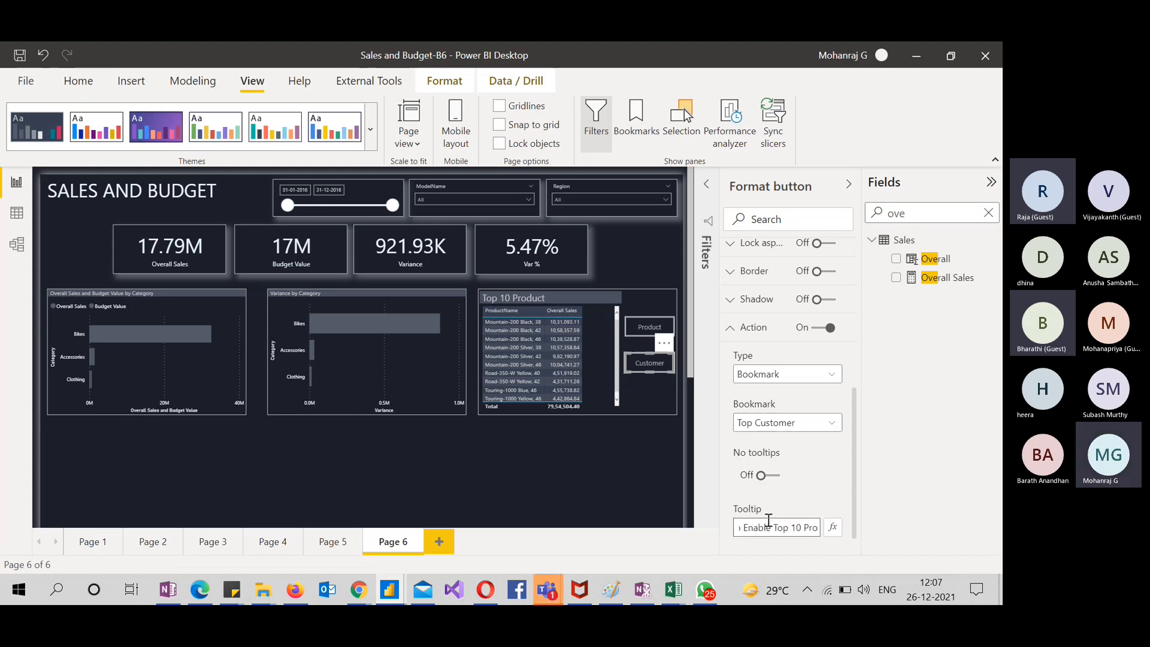
{"action": "type", "text": "Customer"}
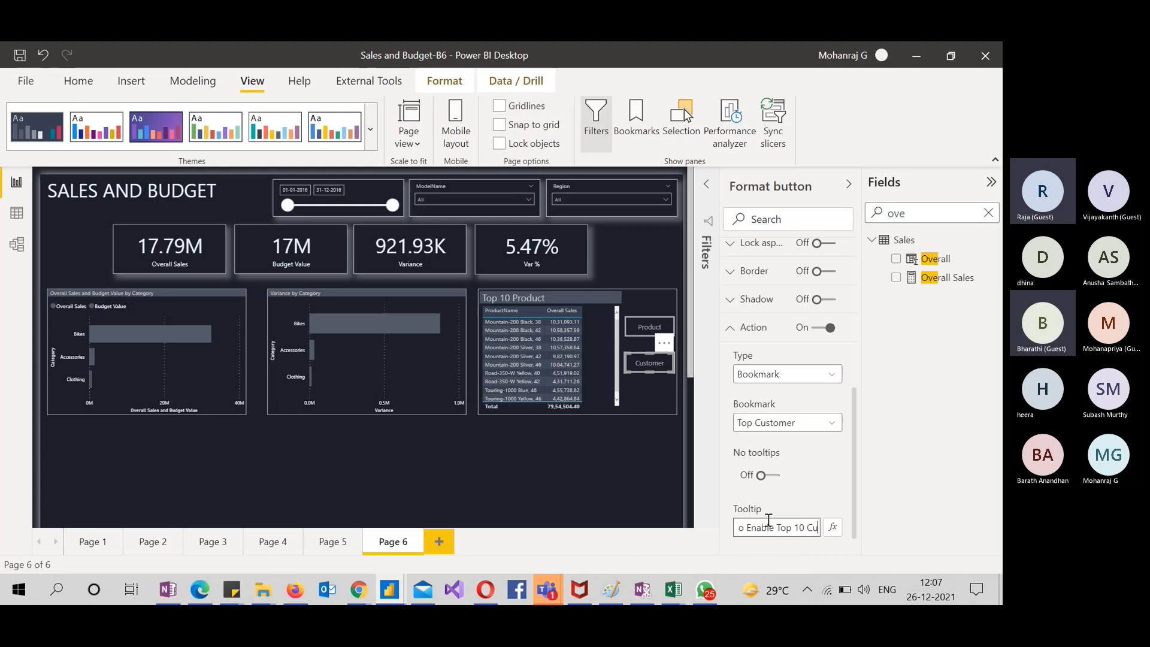
{"action": "left_click", "coordinate": [732, 328]}
{"action": "left_click", "coordinate": [847, 197]}
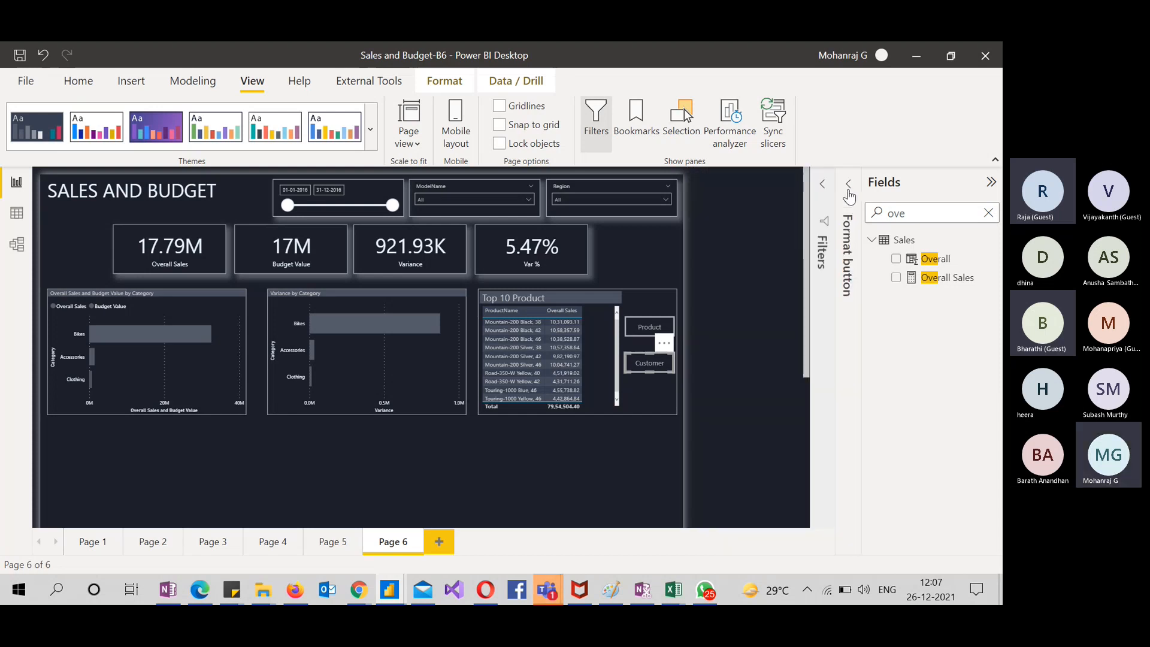
Test the bookmark links by following the Customer button and returning to the product table with the Product button
{"action": "left_click", "coordinate": [727, 479]}
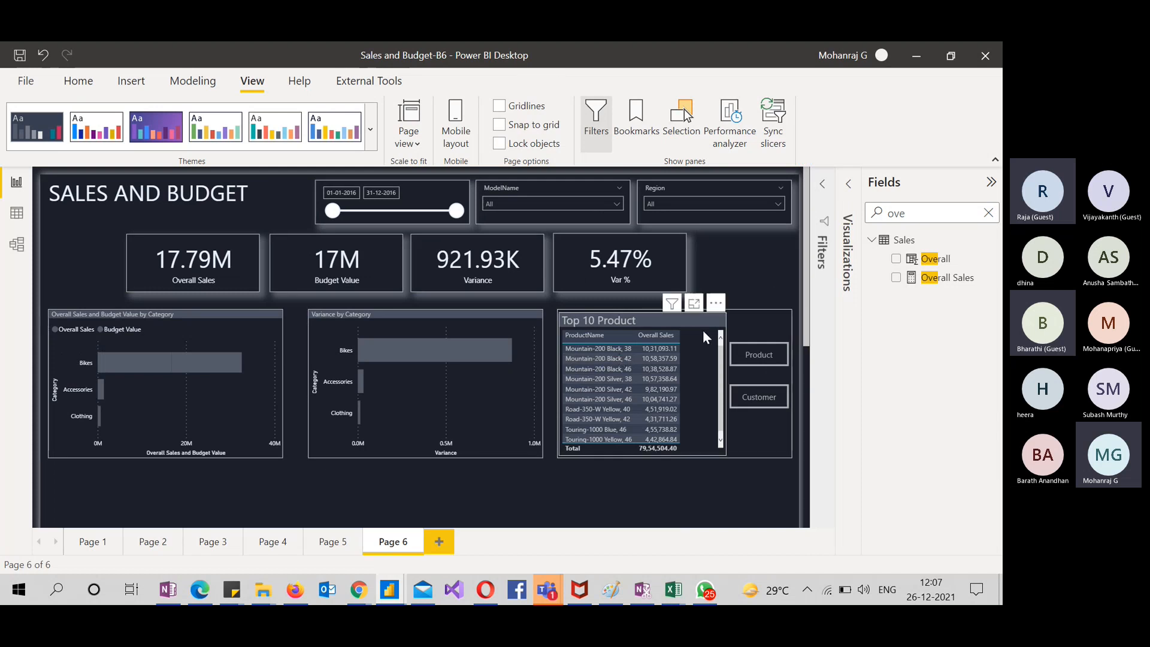
{"action": "left_click", "coordinate": [763, 398], "text": "ctrl"}
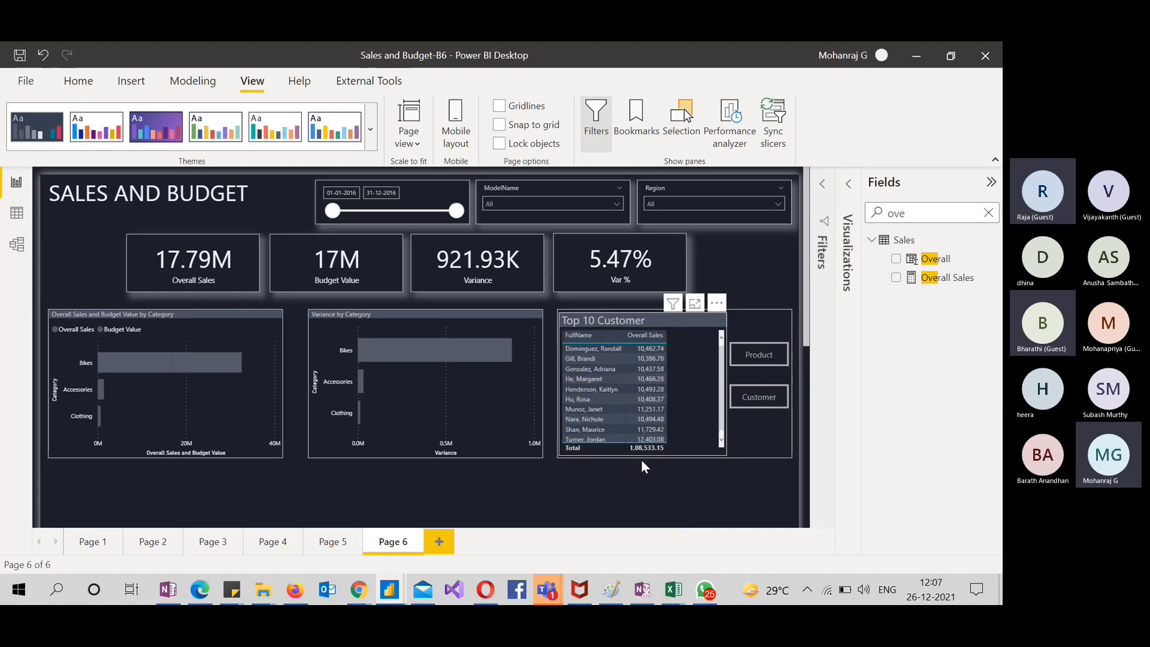
{"action": "left_click", "coordinate": [767, 358], "text": "ctrl"}
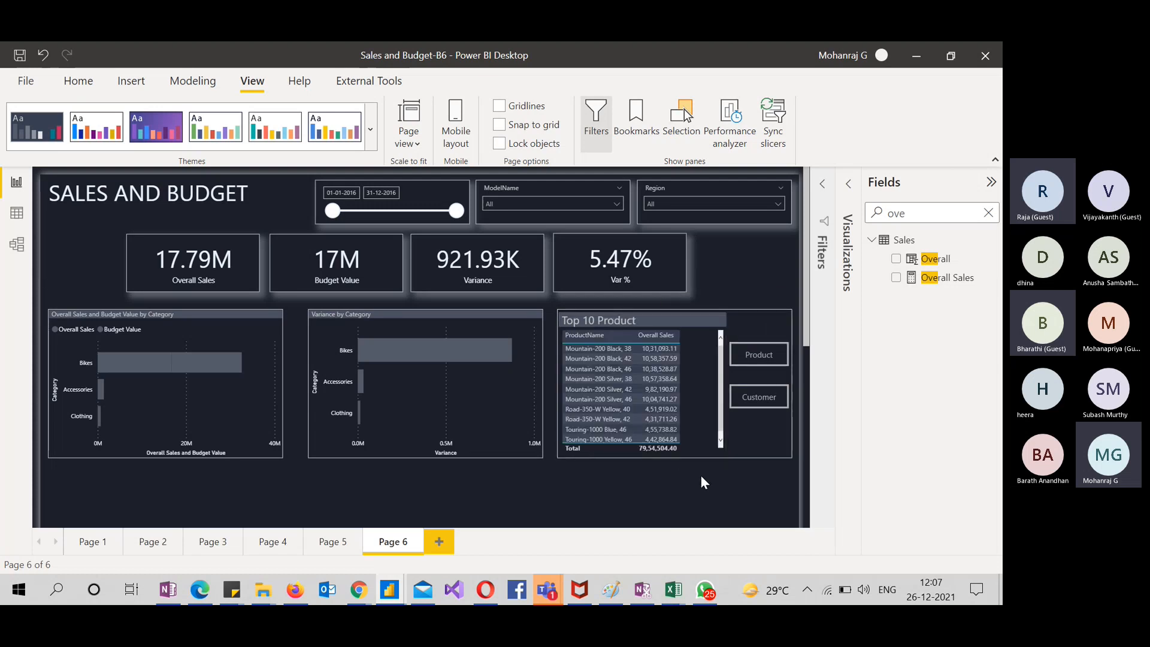
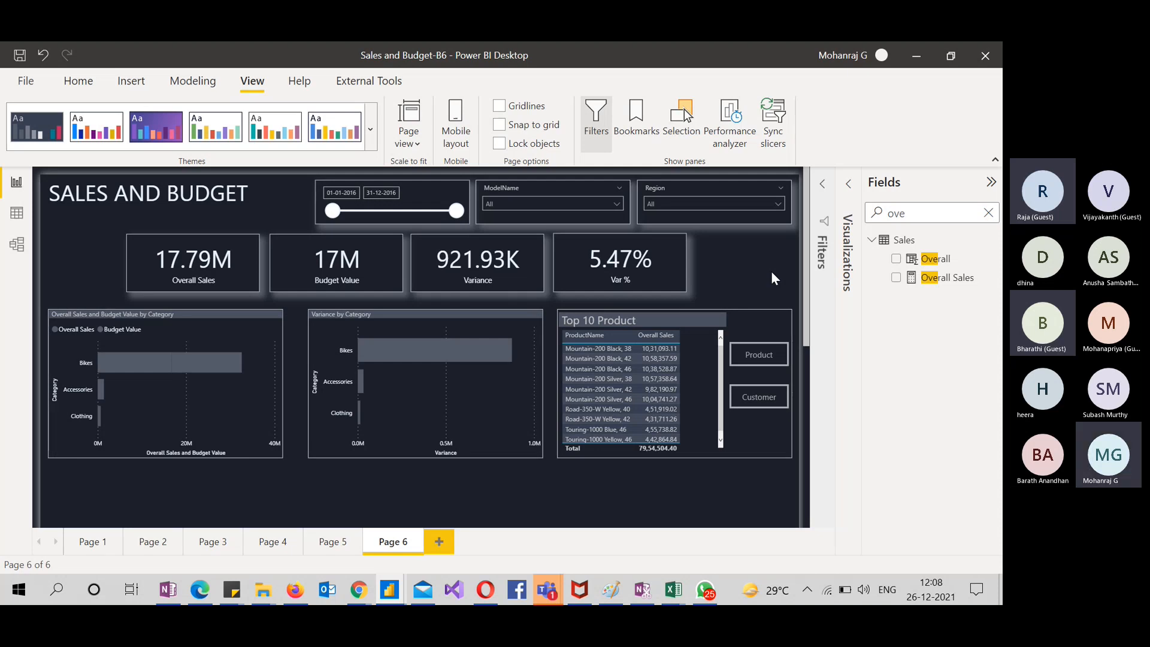
Open the page's object layer list and check which visuals its text box, slicer, card and shape entries refer to
{"action": "left_click", "coordinate": [689, 135]}
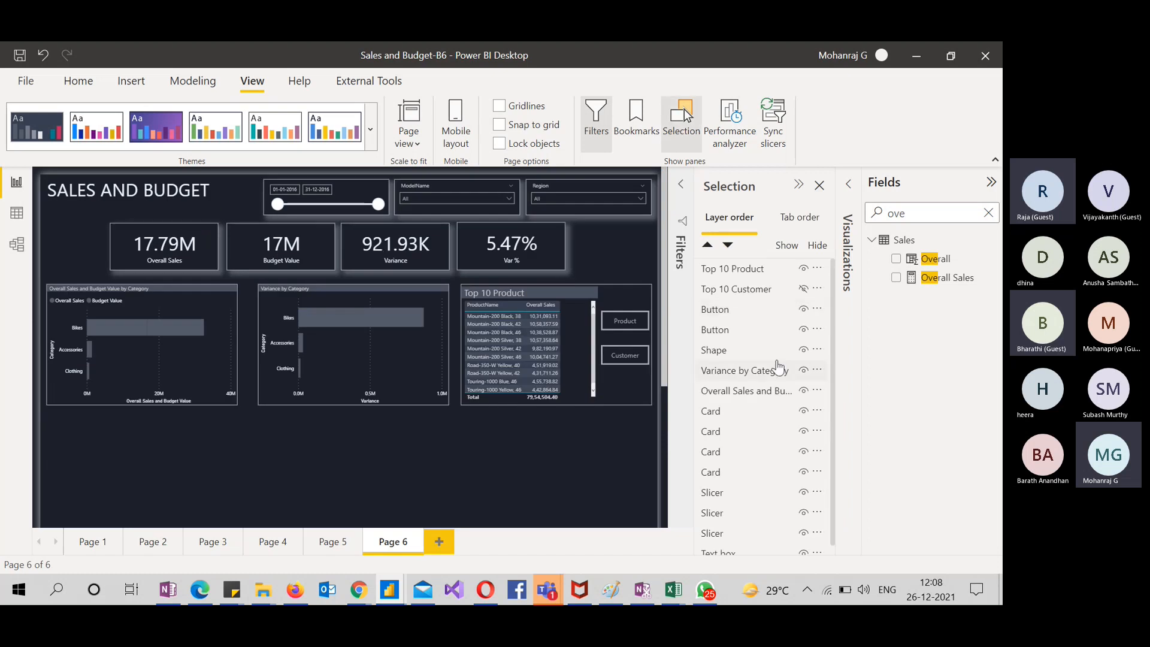
{"action": "scroll", "coordinate": [773, 383], "scroll_direction": "down", "scroll_amount": 1}
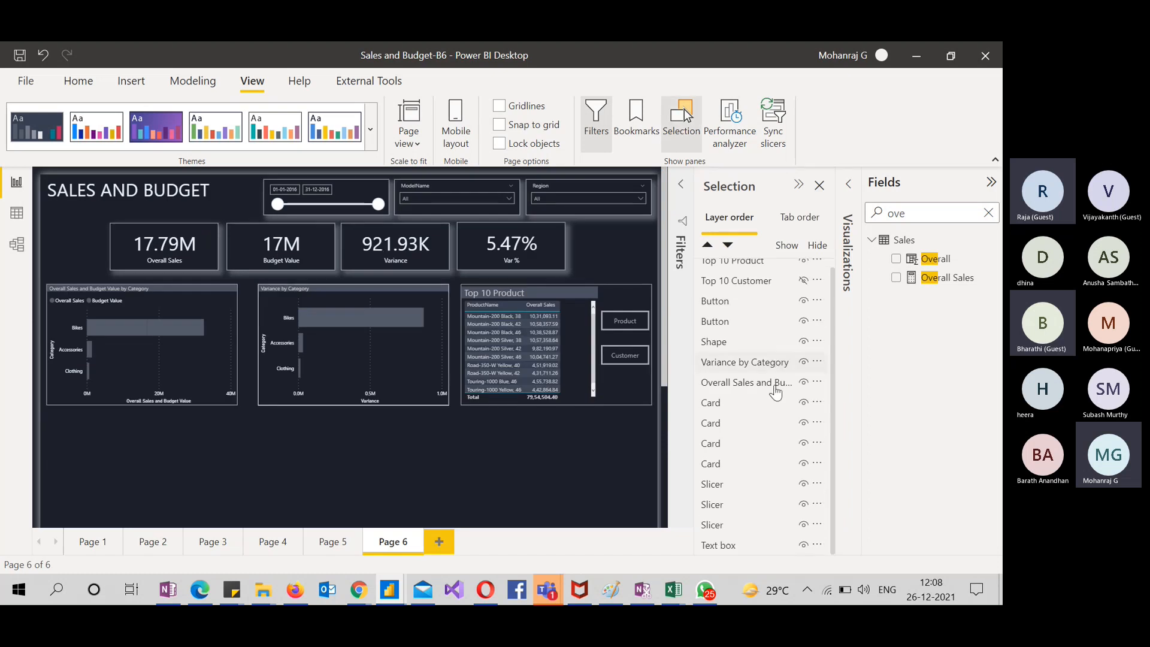
{"action": "left_click", "coordinate": [739, 554]}
{"action": "left_click", "coordinate": [736, 527]}
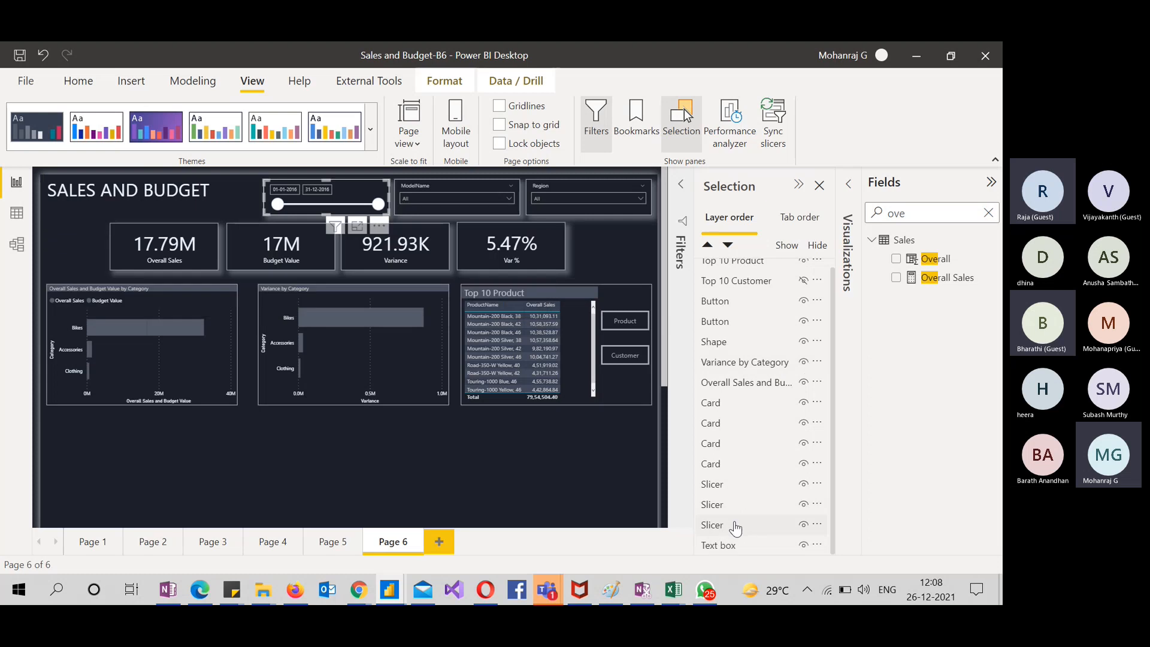
{"action": "left_click", "coordinate": [728, 504]}
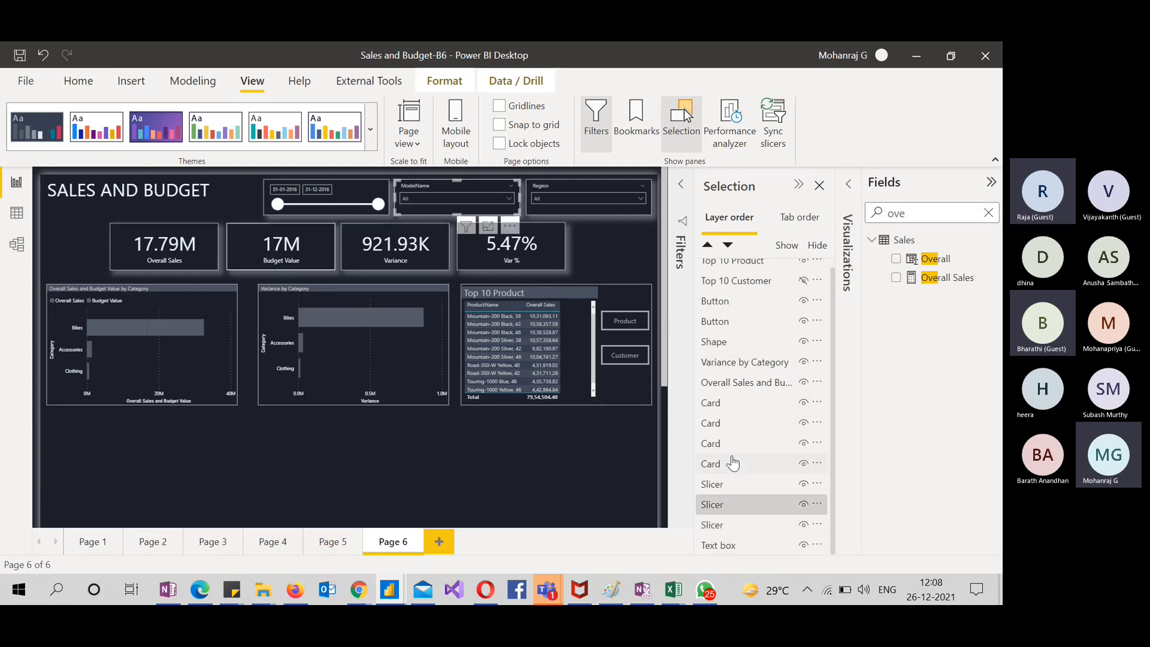
{"action": "left_click", "coordinate": [731, 463]}
{"action": "left_click", "coordinate": [803, 282]}
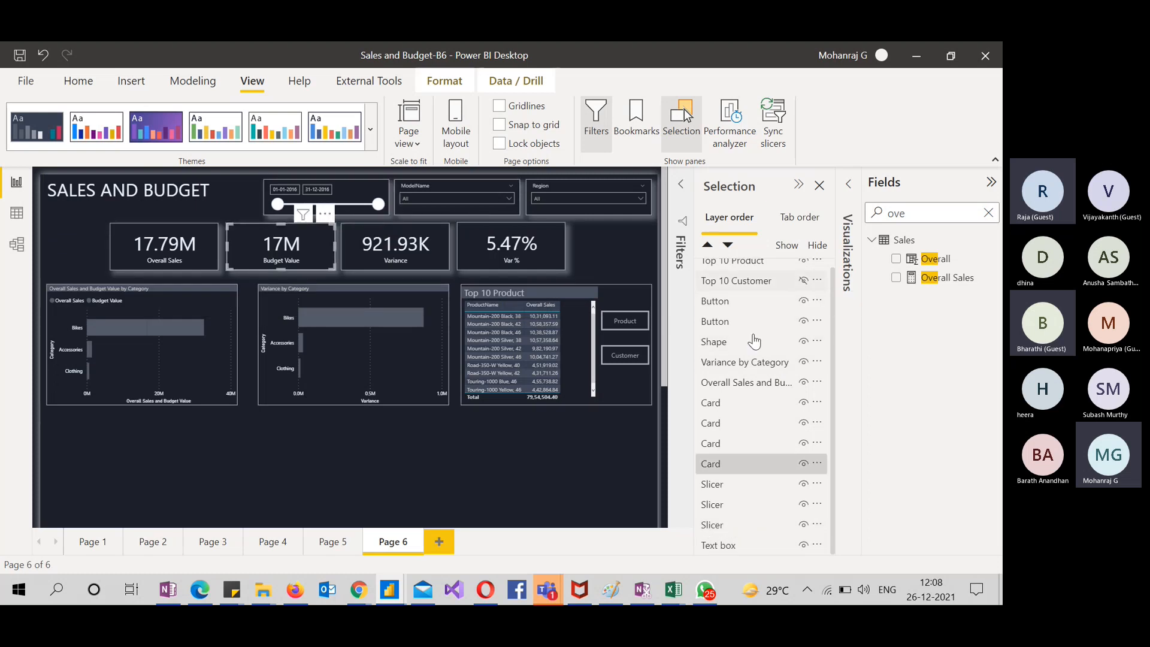
{"action": "left_click", "coordinate": [752, 340]}
{"action": "scroll", "coordinate": [742, 311], "scroll_direction": "up", "scroll_amount": 1}
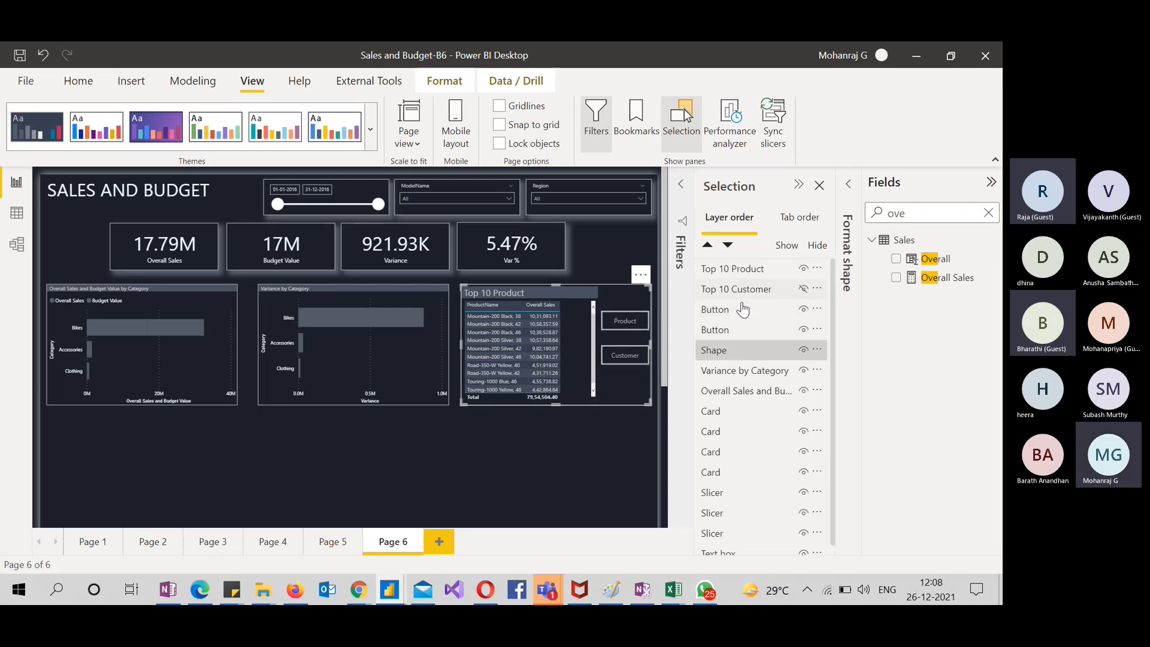
Check the visibility toggle of the Top 10 Customer table, leaving it hidden, and show the bookmarks list beside the layer list
{"action": "left_click", "coordinate": [756, 289]}
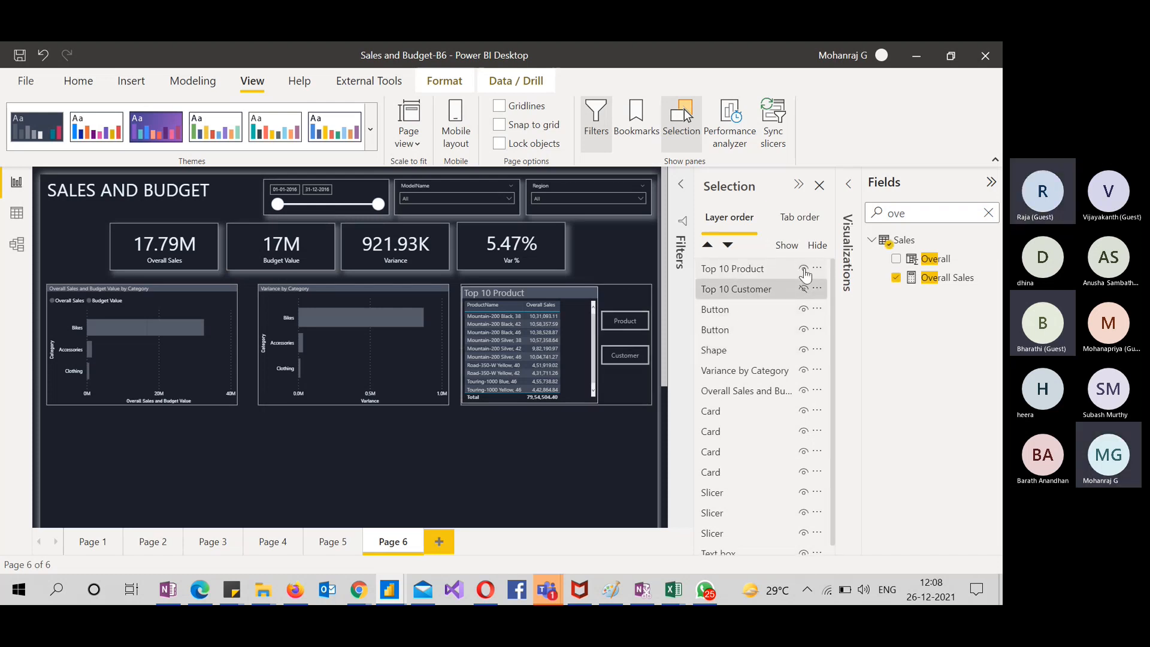
{"action": "left_click", "coordinate": [803, 289]}
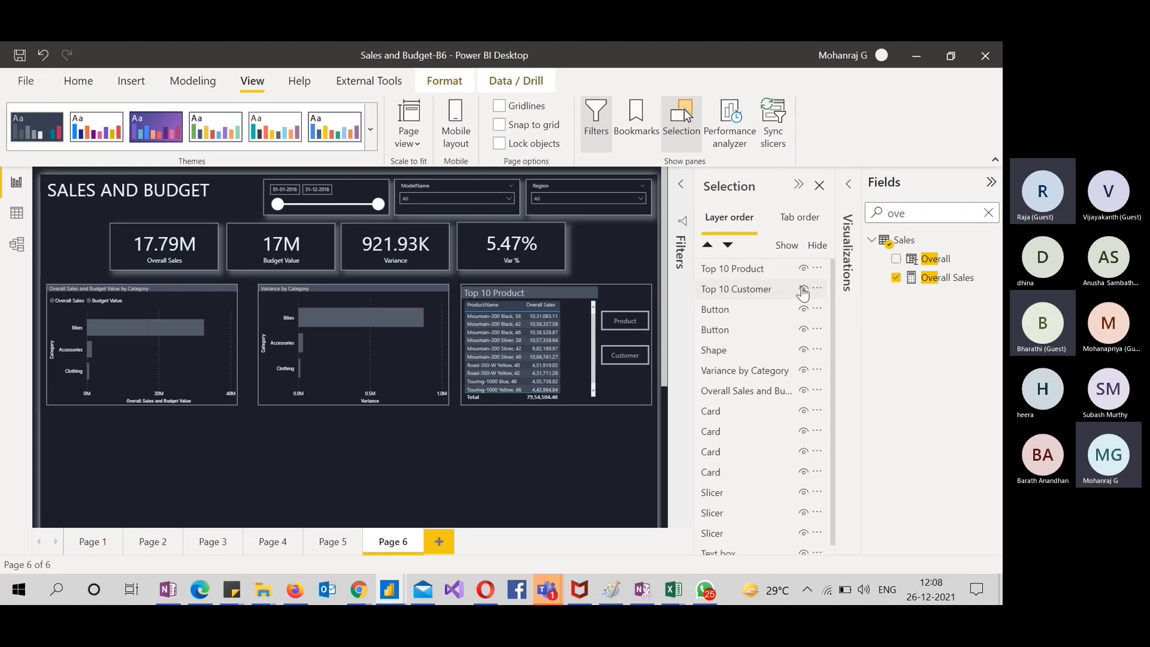
{"action": "left_click", "coordinate": [803, 290]}
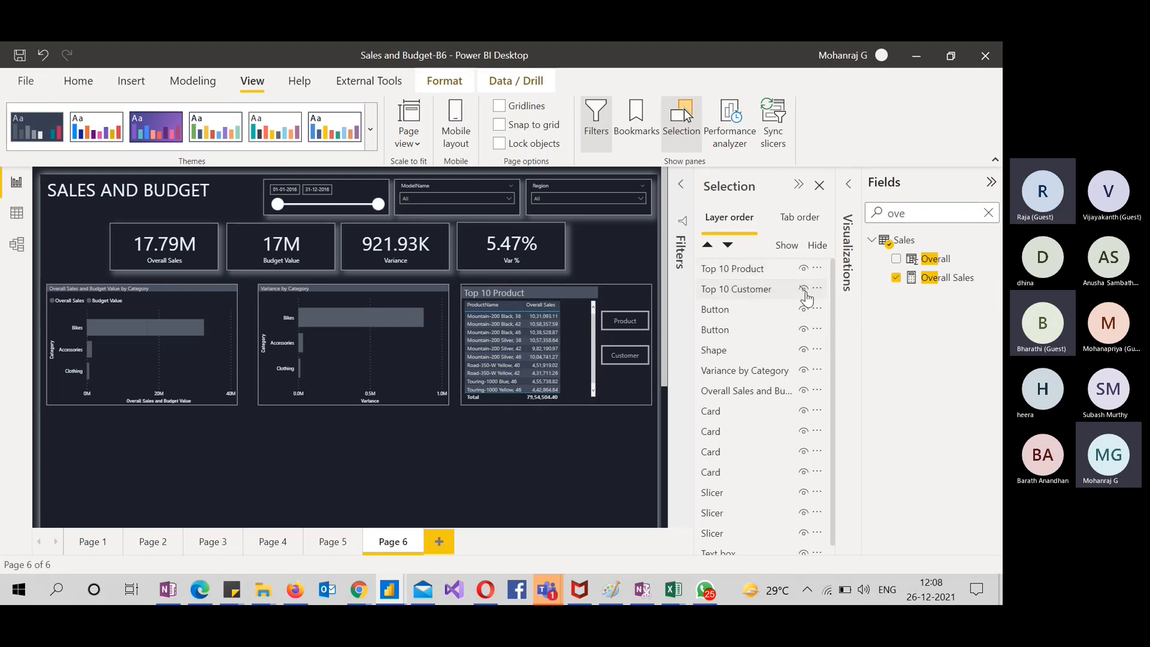
{"action": "left_click", "coordinate": [636, 120]}
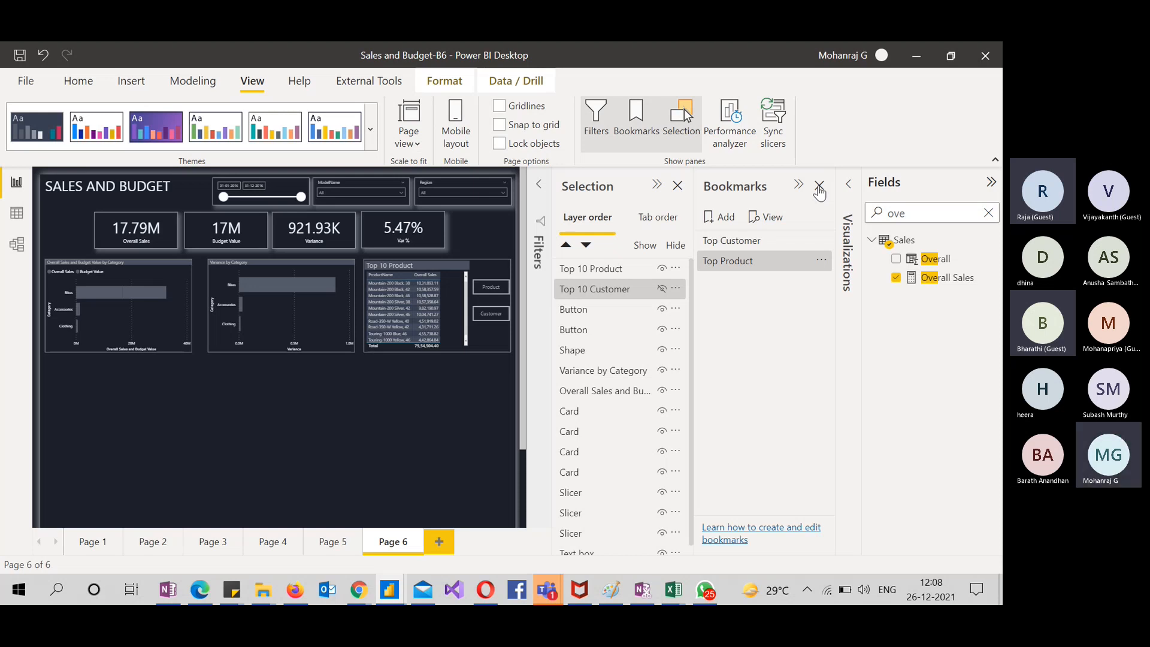
Apply the Top Customer bookmark, then close the bookmarks list and the object layer list
{"action": "left_click", "coordinate": [743, 243]}
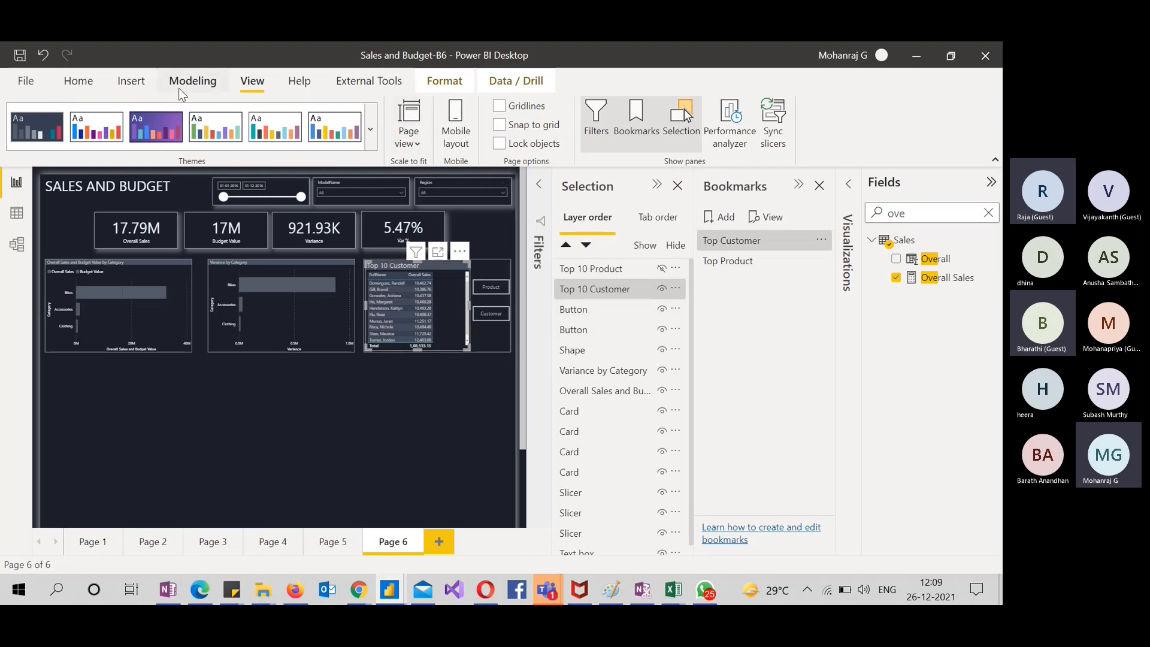
{"action": "left_click", "coordinate": [145, 82]}
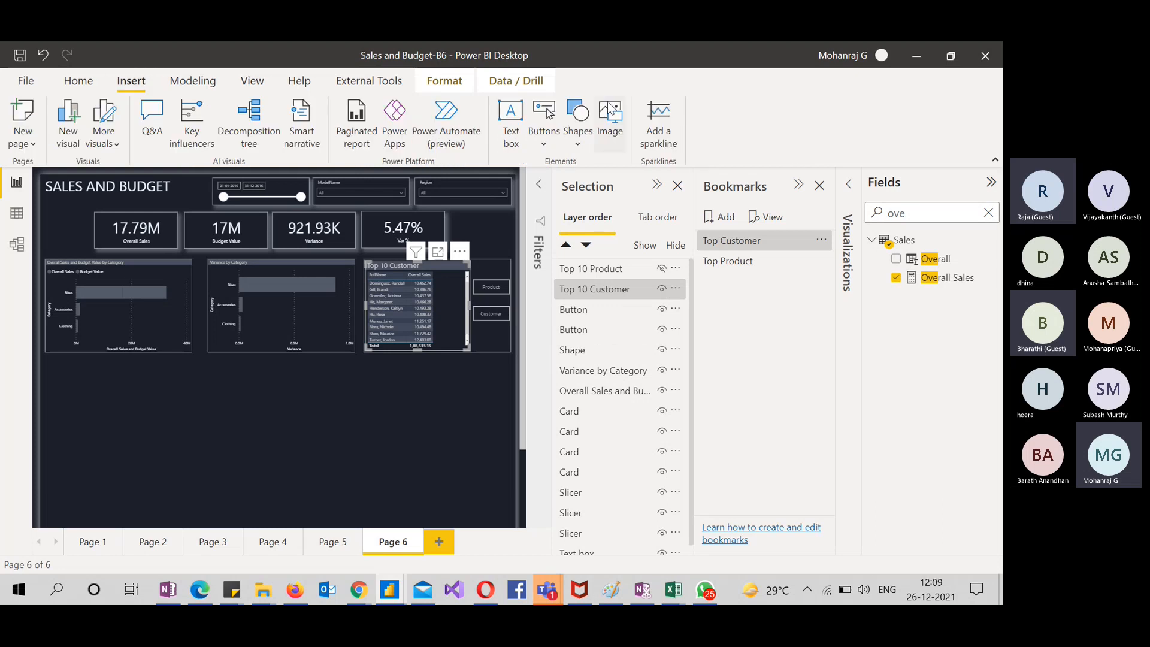
{"action": "left_click", "coordinate": [552, 145]}
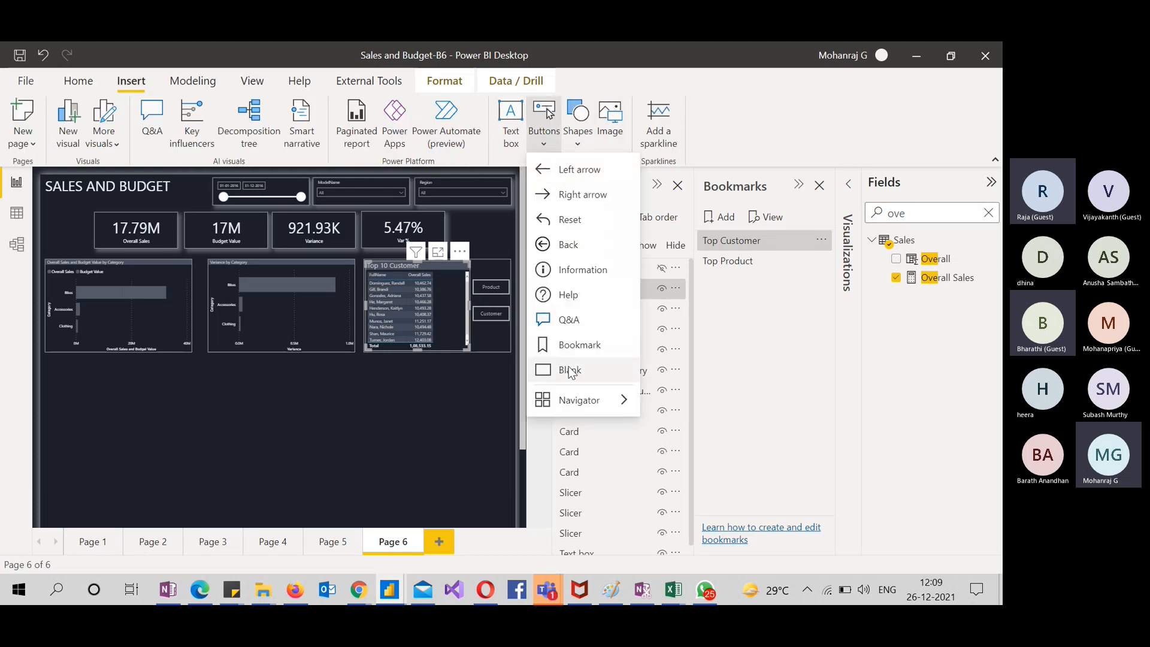
{"action": "left_click", "coordinate": [484, 432]}
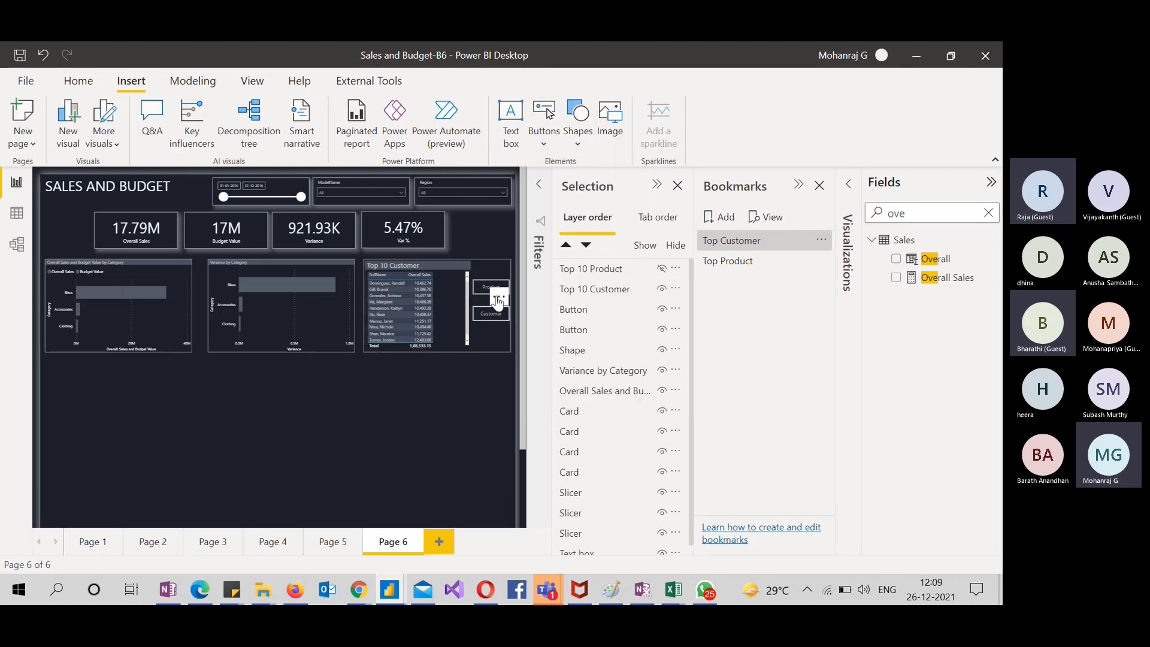
{"action": "left_click", "coordinate": [819, 186]}
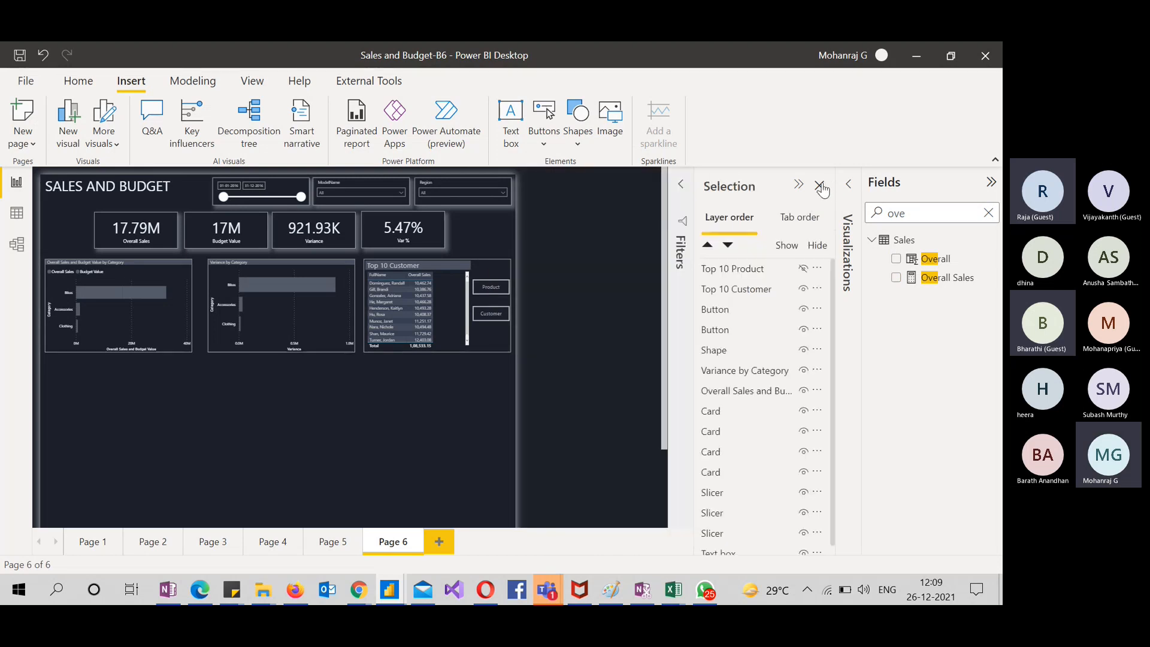
{"action": "left_click", "coordinate": [819, 187]}
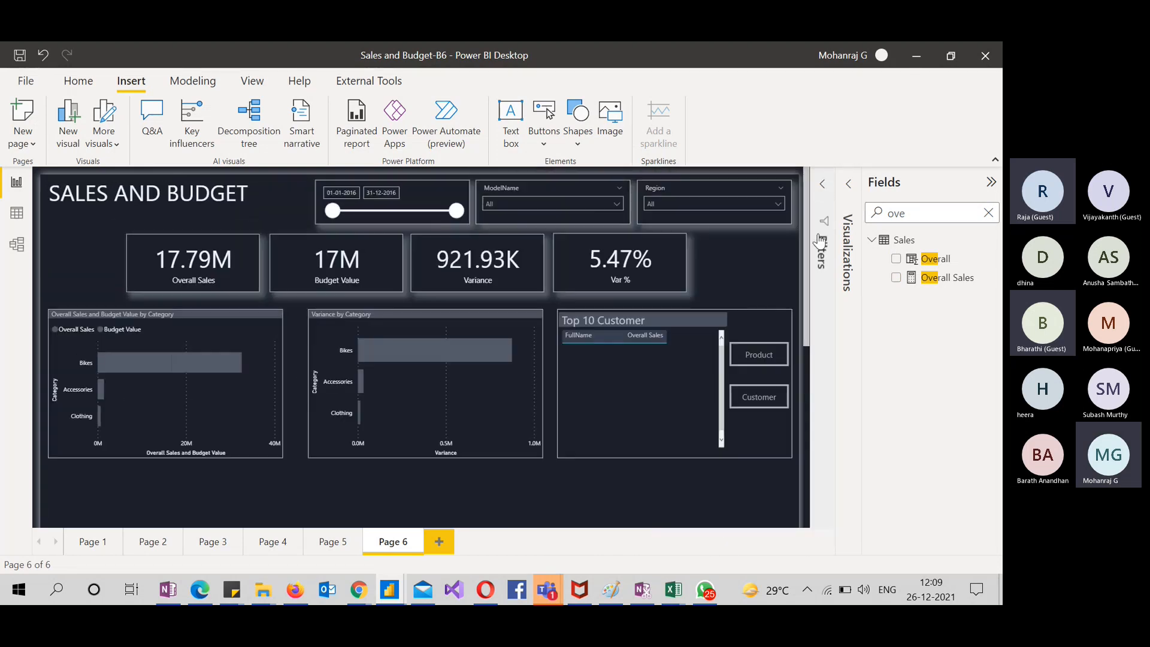
Select the Product and Customer buttons together and shift both slightly downward inside the table's frame
{"action": "left_click", "coordinate": [773, 357]}
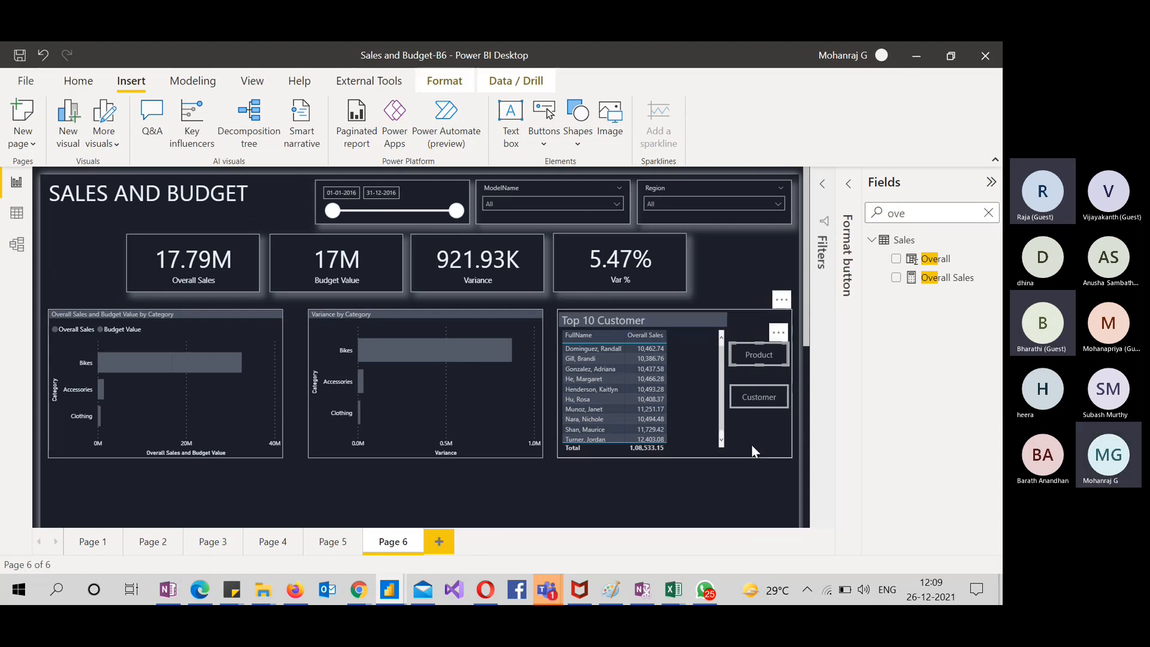
{"action": "left_click", "coordinate": [752, 469]}
{"action": "left_click_drag", "start_coordinate": [789, 473], "coordinate": [698, 318]}
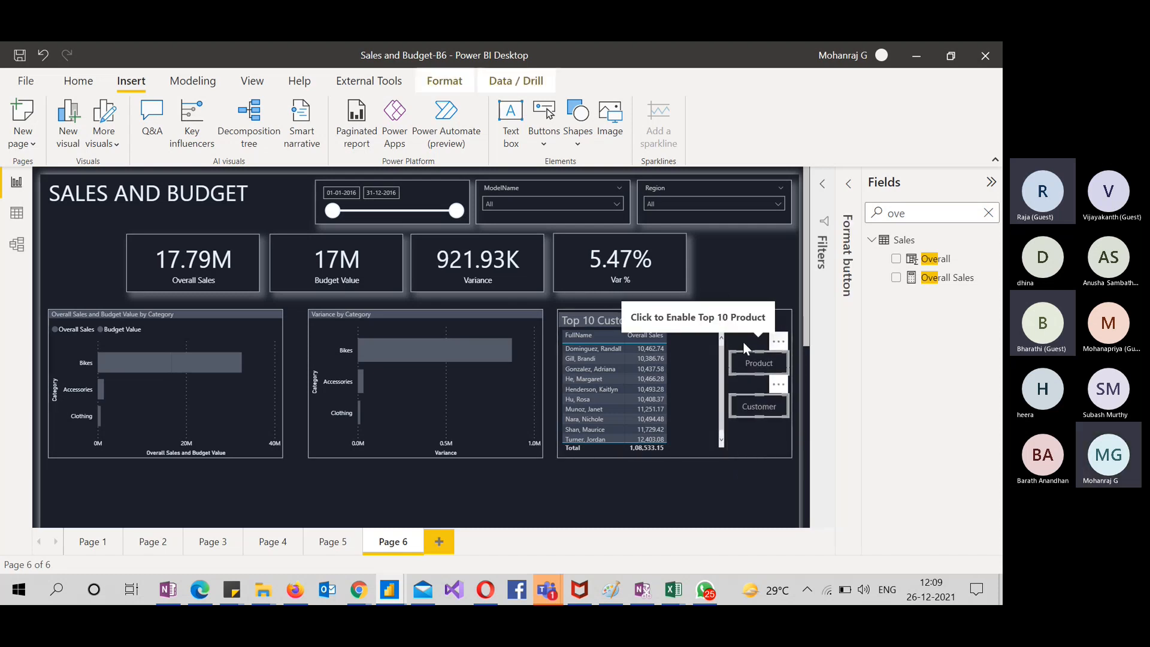
{"action": "left_click", "coordinate": [779, 484]}
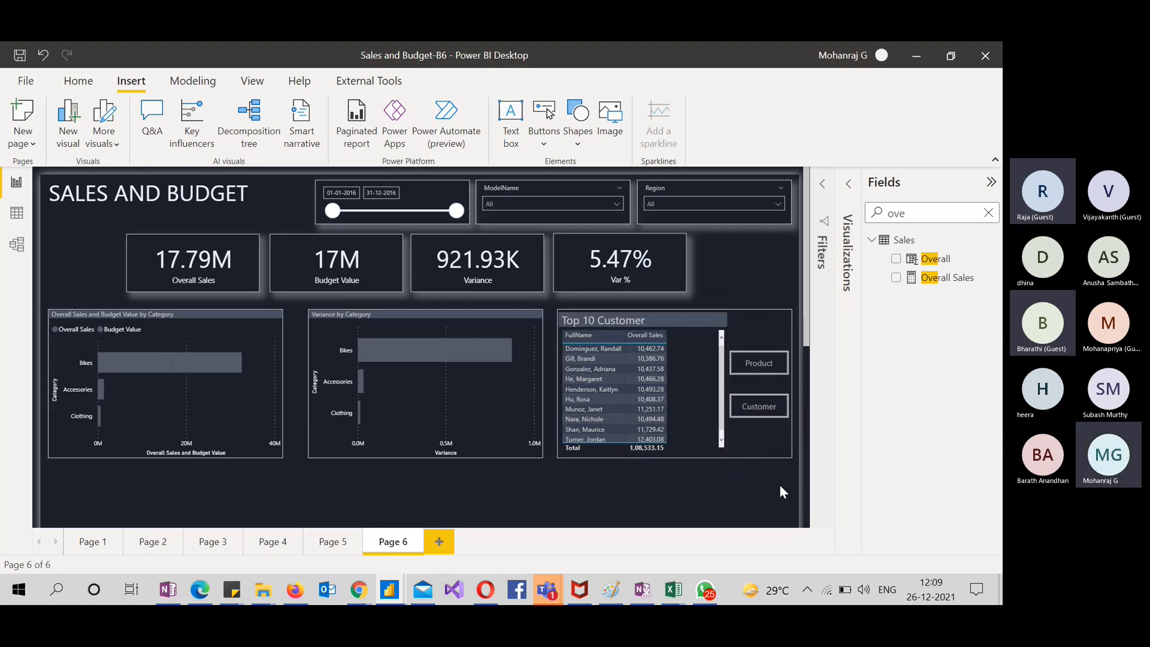
Turn on the Product button's fill and set its On hover color to the light grey theme shade
{"action": "left_click", "coordinate": [759, 363]}
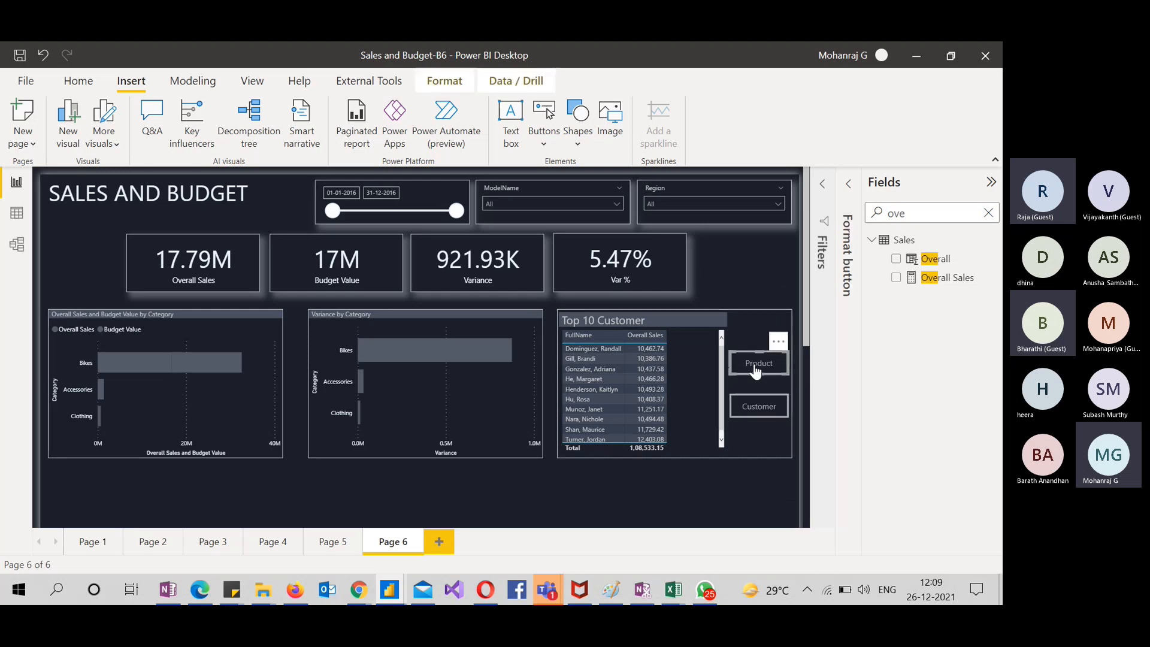
{"action": "left_click", "coordinate": [852, 187]}
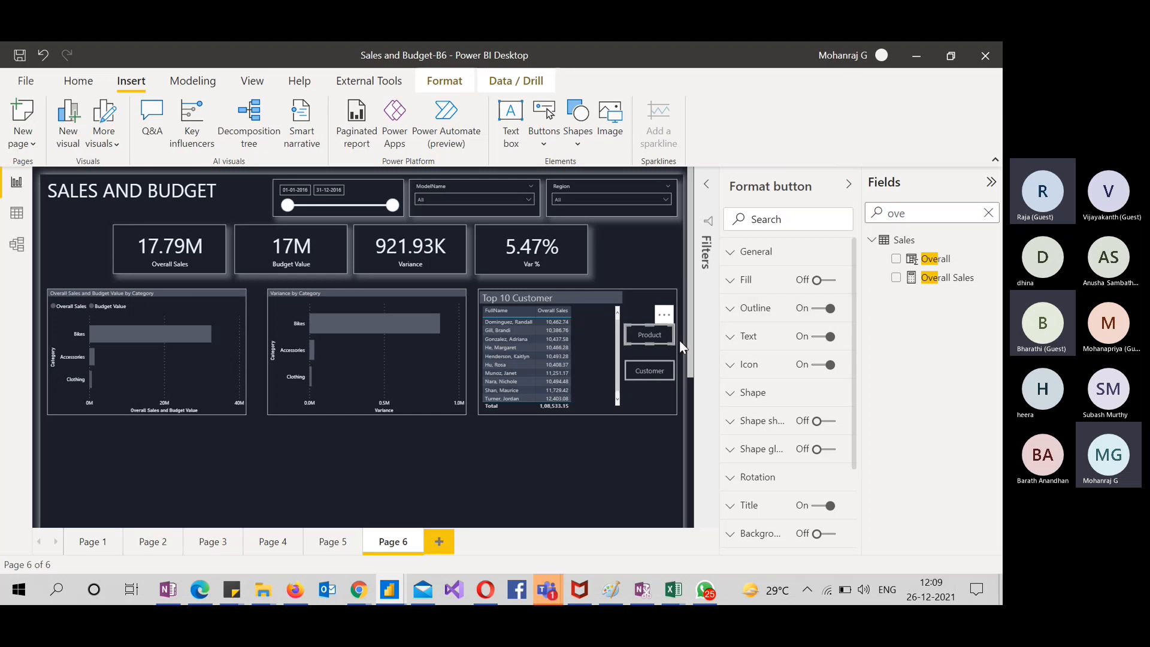
{"action": "scroll", "coordinate": [780, 380], "scroll_direction": "down", "scroll_amount": 2}
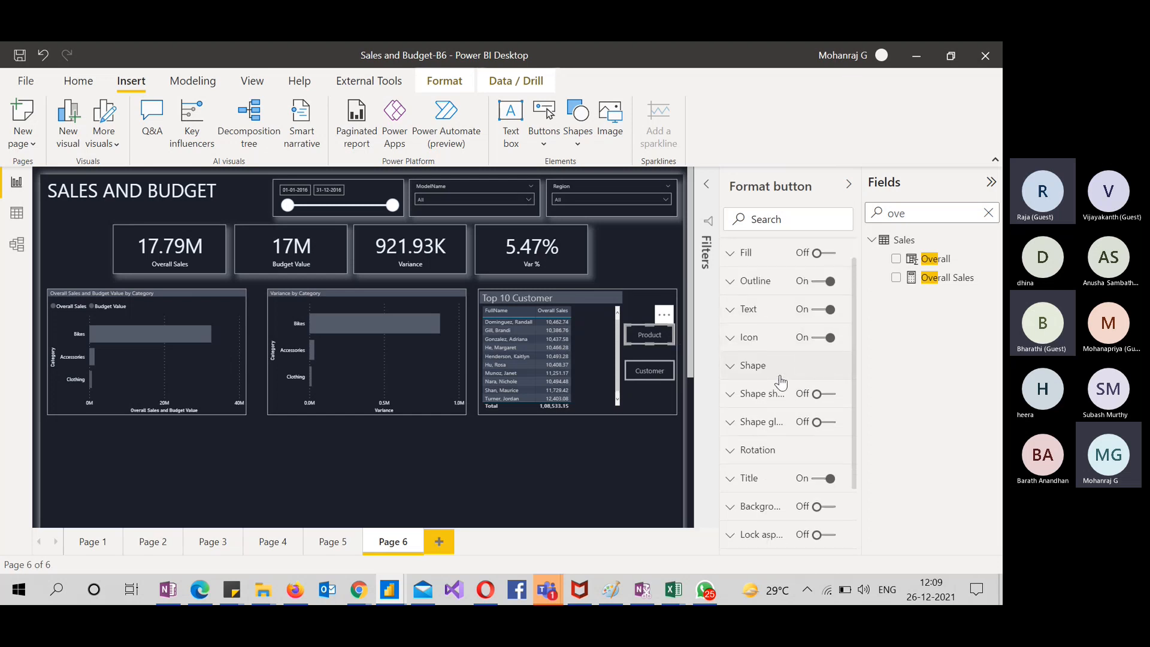
{"action": "scroll", "coordinate": [781, 381], "scroll_direction": "up", "scroll_amount": 2}
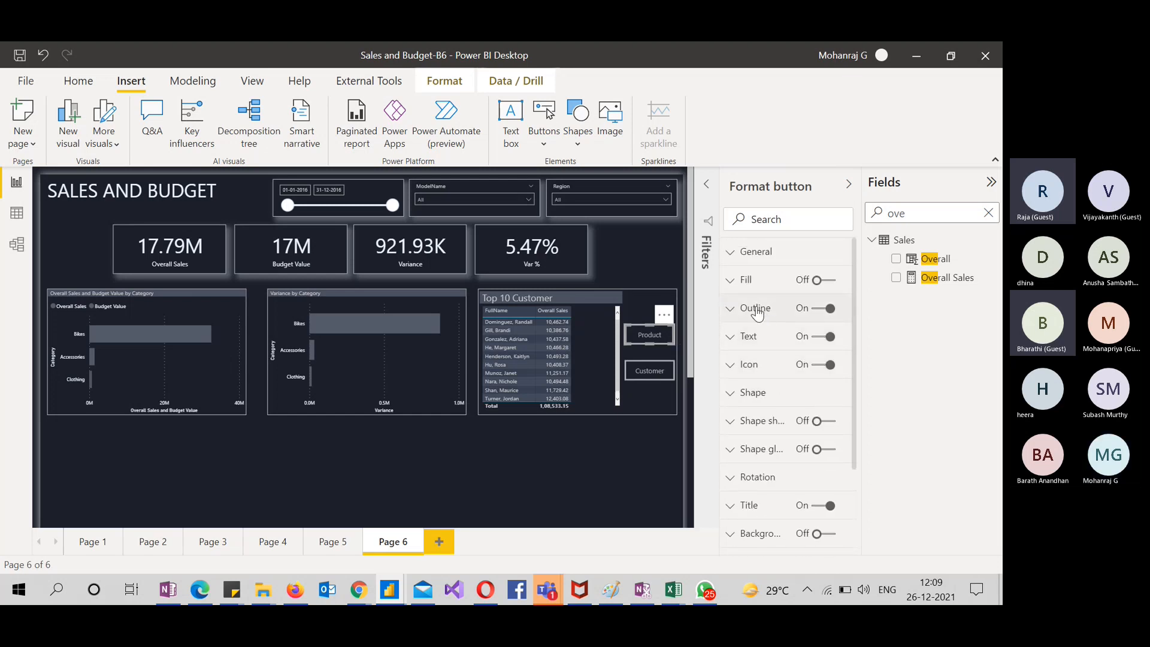
{"action": "left_click", "coordinate": [730, 282]}
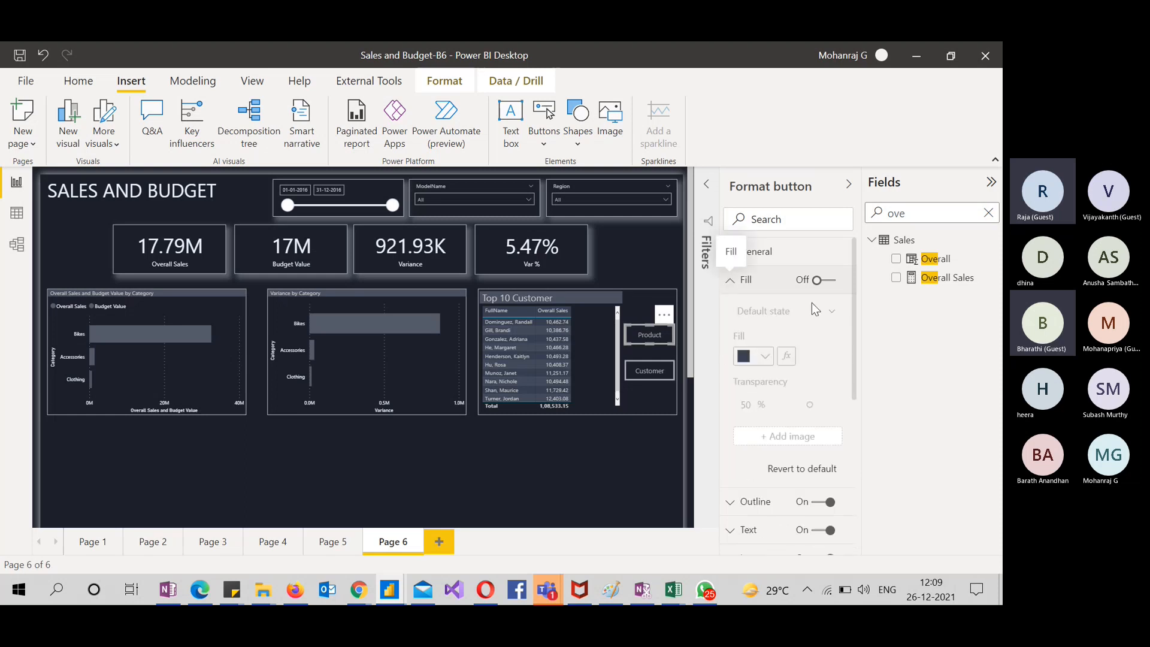
{"action": "left_click", "coordinate": [819, 281]}
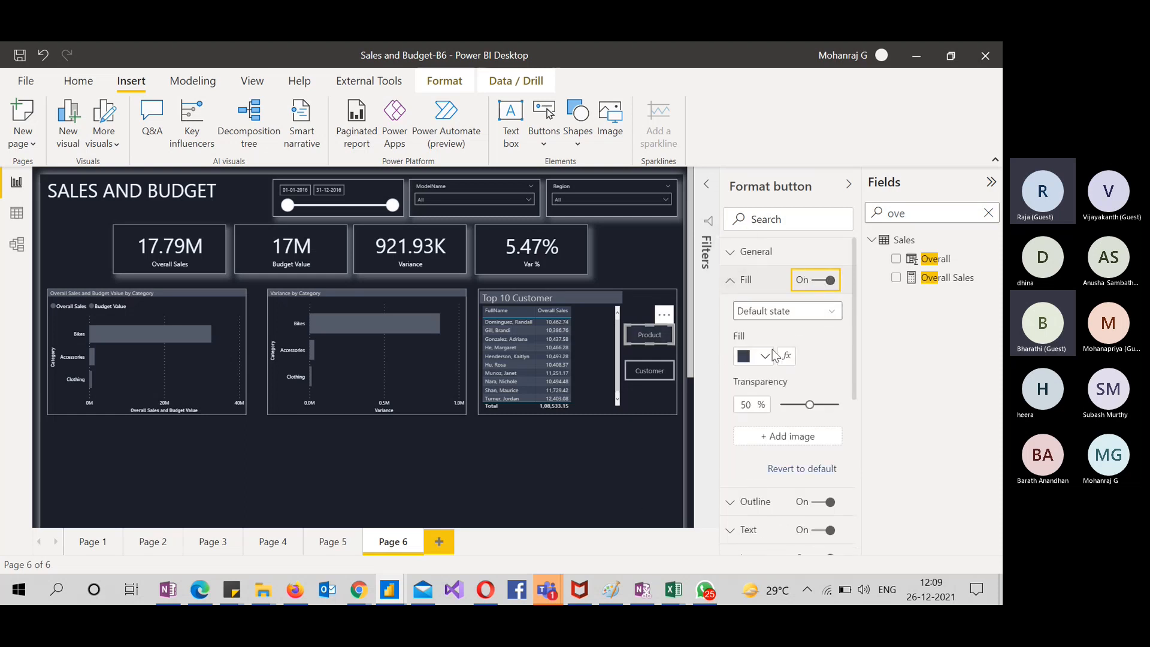
{"action": "left_click", "coordinate": [797, 318]}
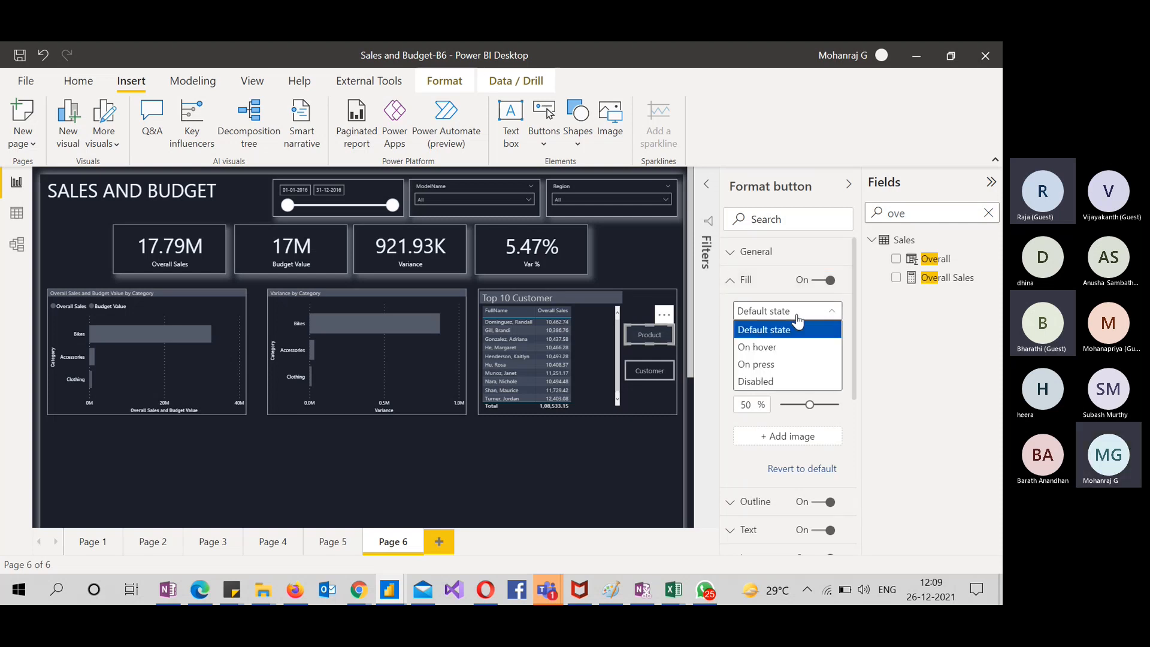
{"action": "left_click", "coordinate": [793, 349]}
{"action": "left_click", "coordinate": [767, 357]}
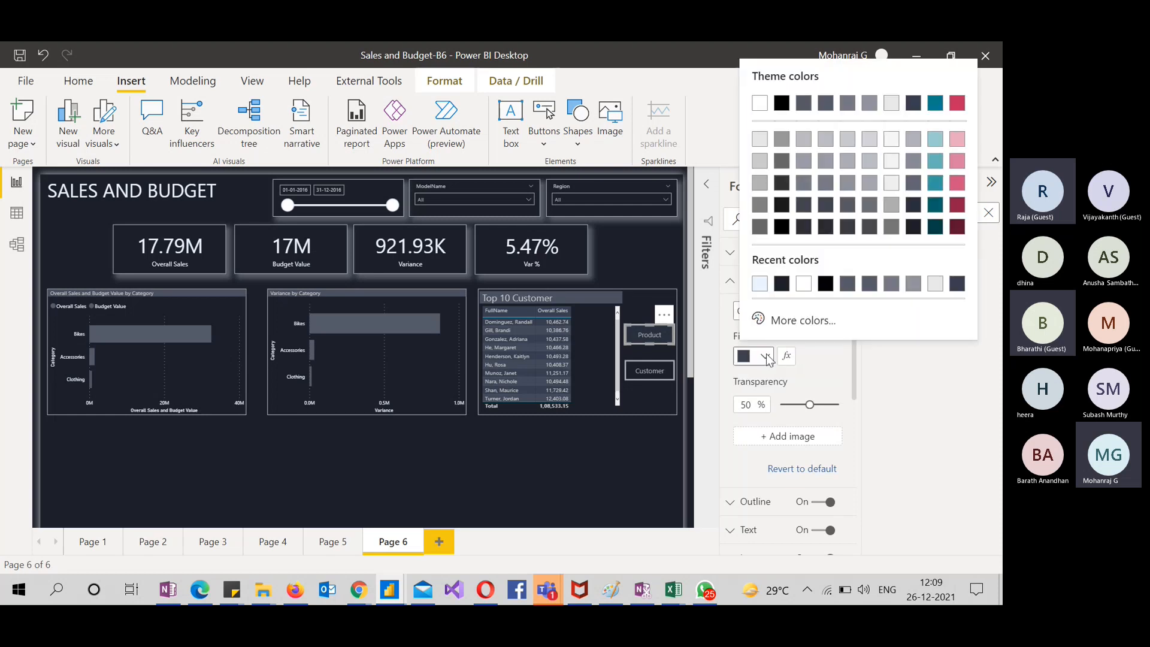
{"action": "left_click", "coordinate": [759, 140]}
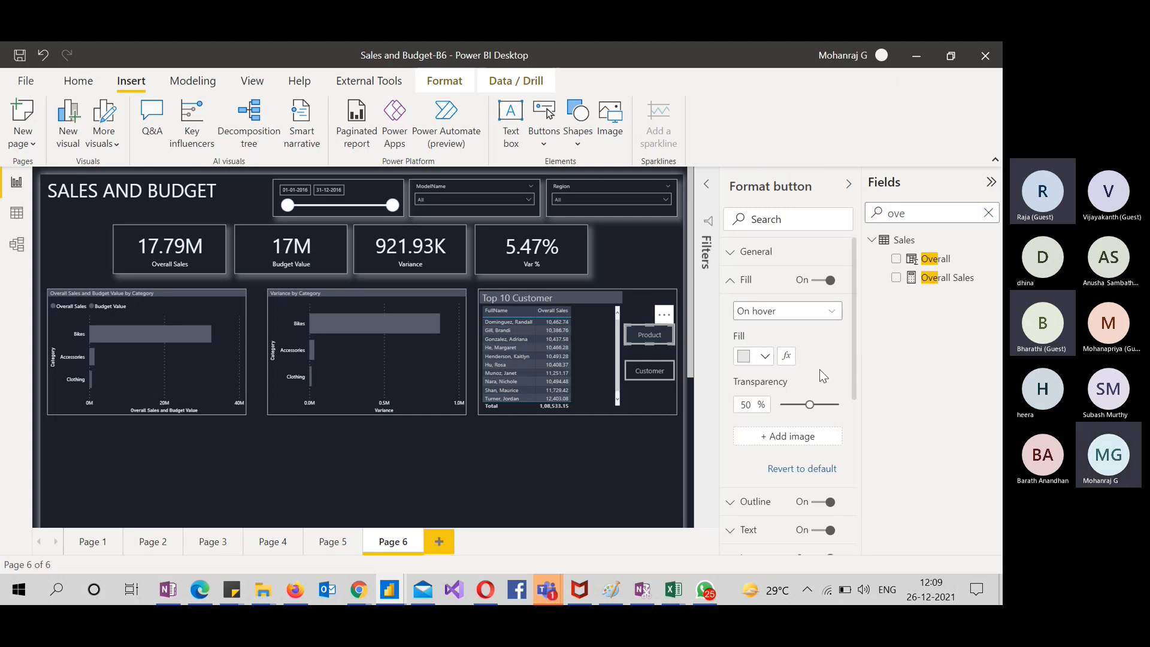
{"action": "left_click", "coordinate": [630, 486]}
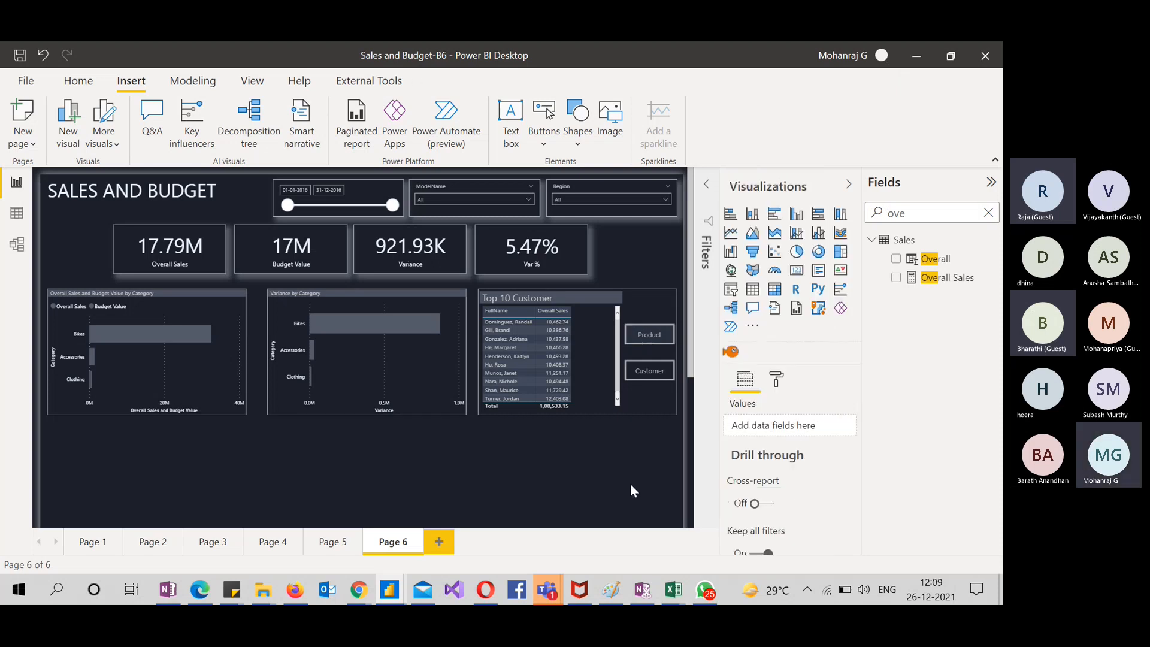
Set the Product button's On press fill to light pink and try it by following the button's bookmark link
{"action": "left_click", "coordinate": [642, 344]}
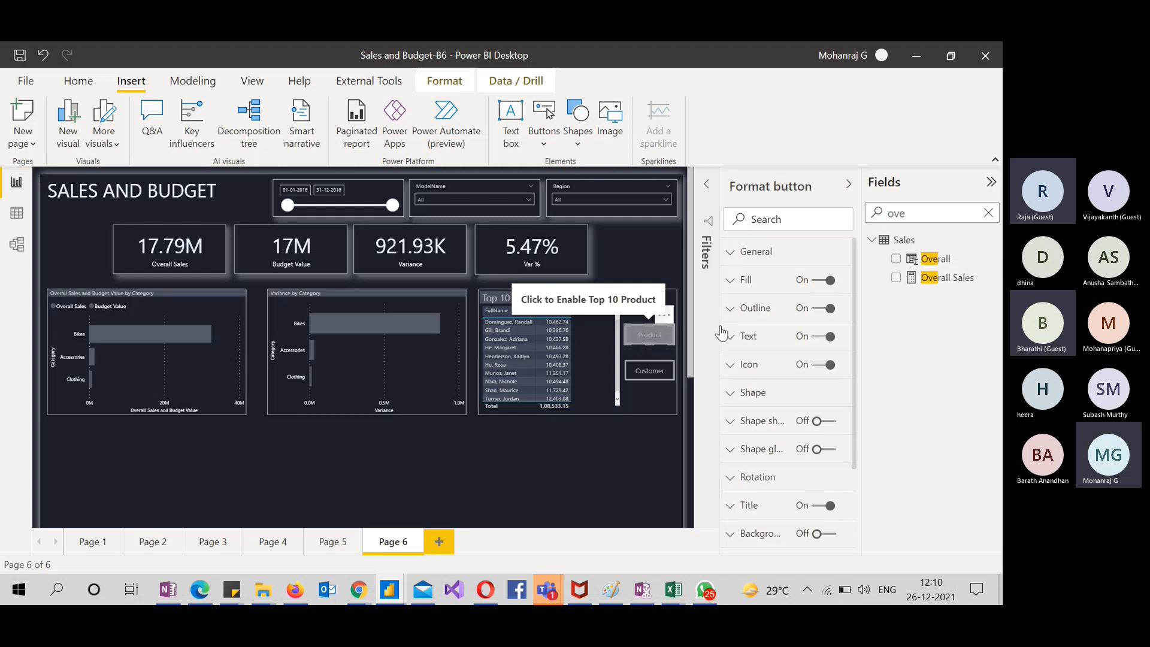
{"action": "left_click", "coordinate": [735, 282]}
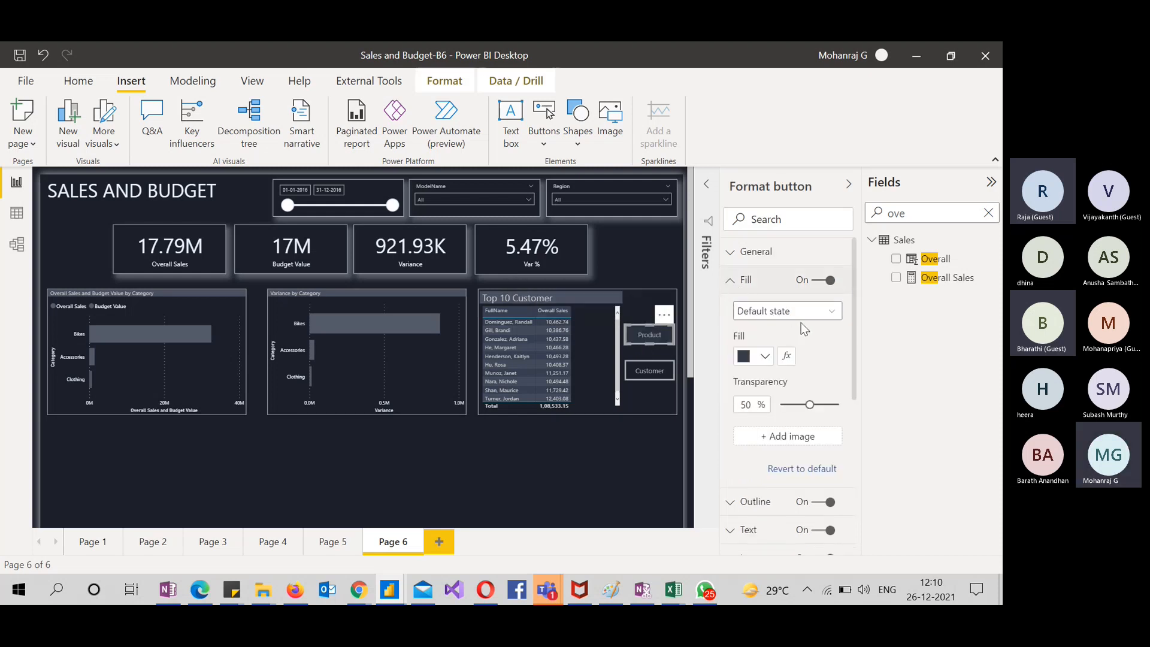
{"action": "left_click", "coordinate": [829, 311]}
{"action": "left_click", "coordinate": [779, 366]}
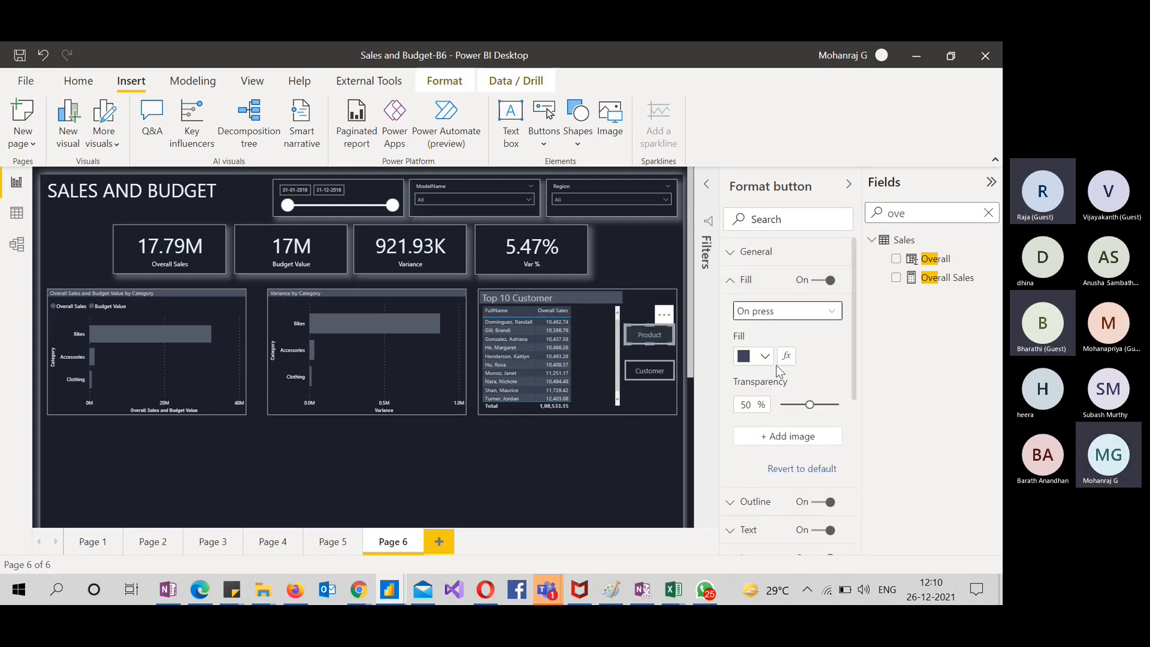
{"action": "left_click", "coordinate": [765, 358]}
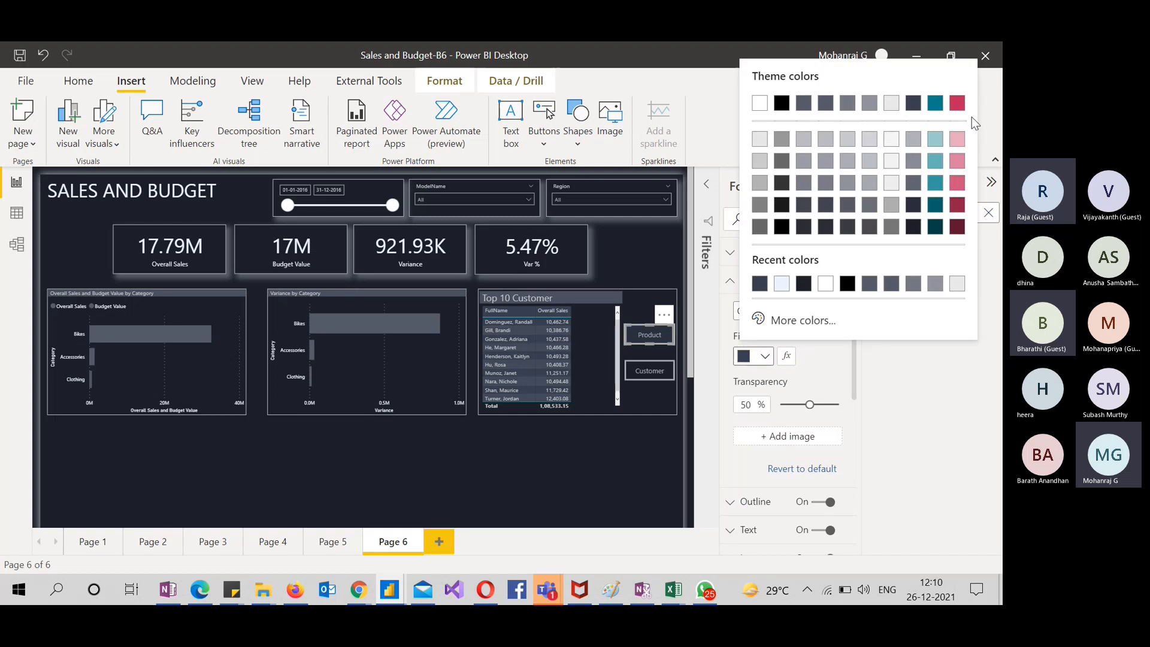
{"action": "left_click", "coordinate": [957, 139]}
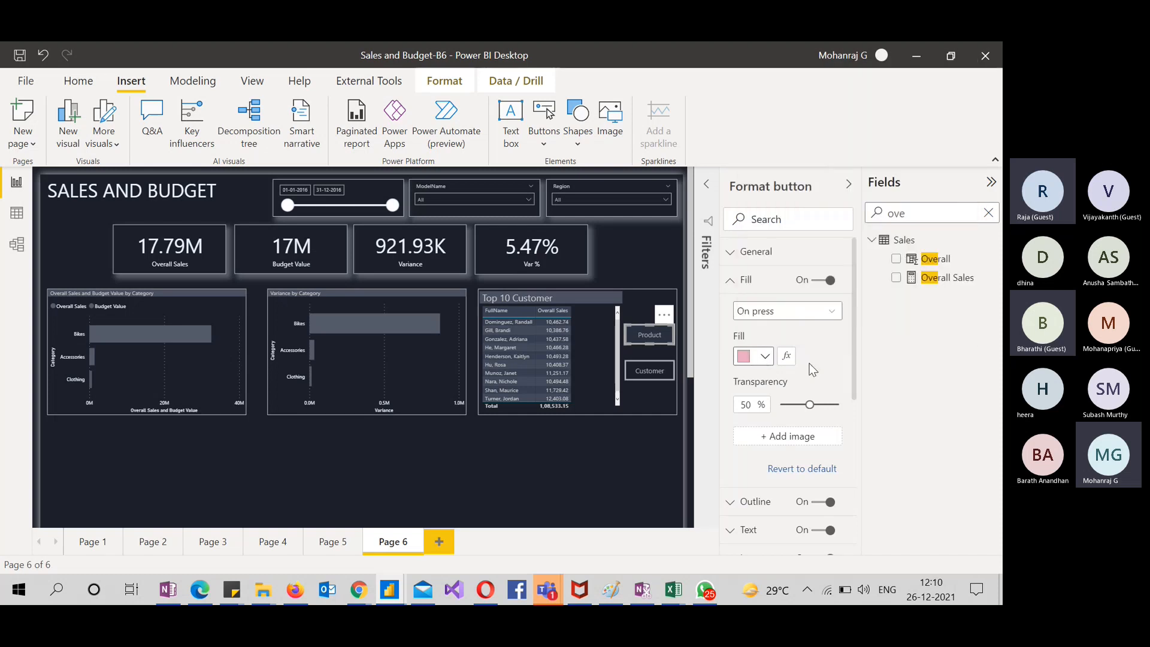
{"action": "scroll", "coordinate": [813, 369], "scroll_direction": "down", "scroll_amount": 1}
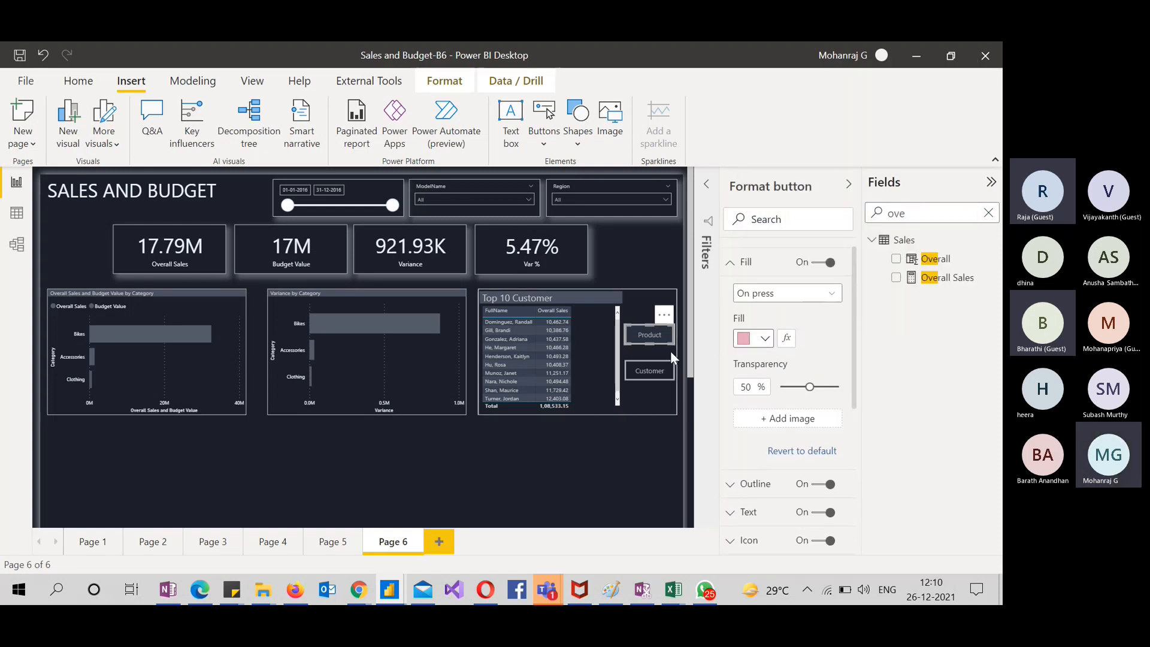
{"action": "left_click", "coordinate": [652, 339]}
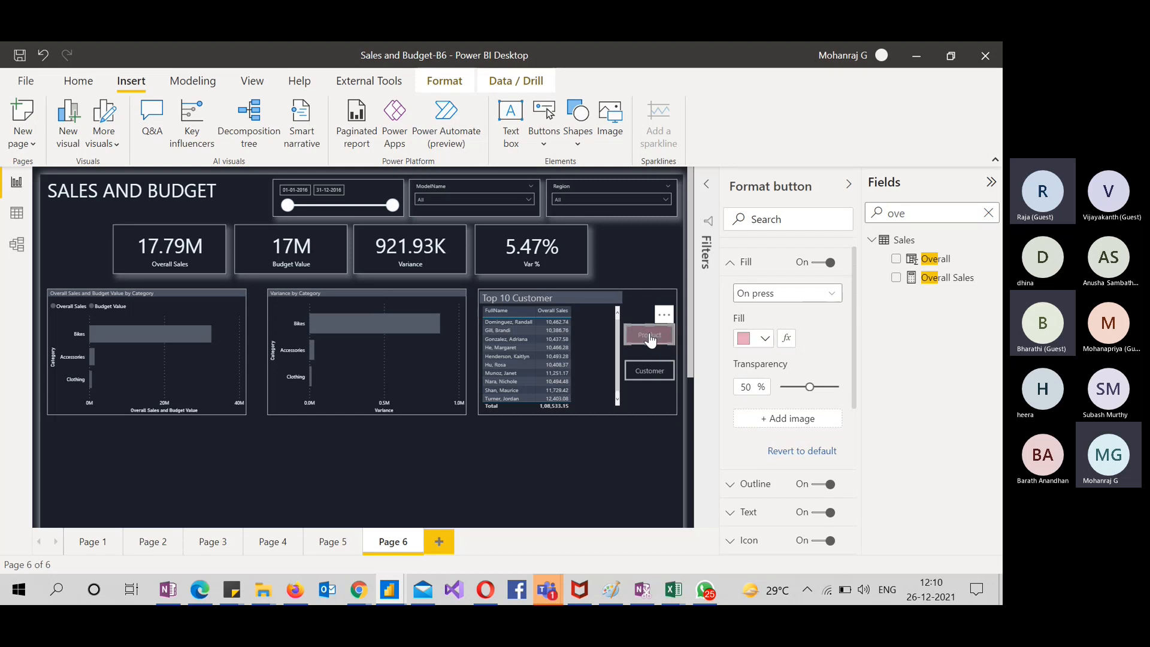
{"action": "left_click", "coordinate": [651, 339], "text": "ctrl"}
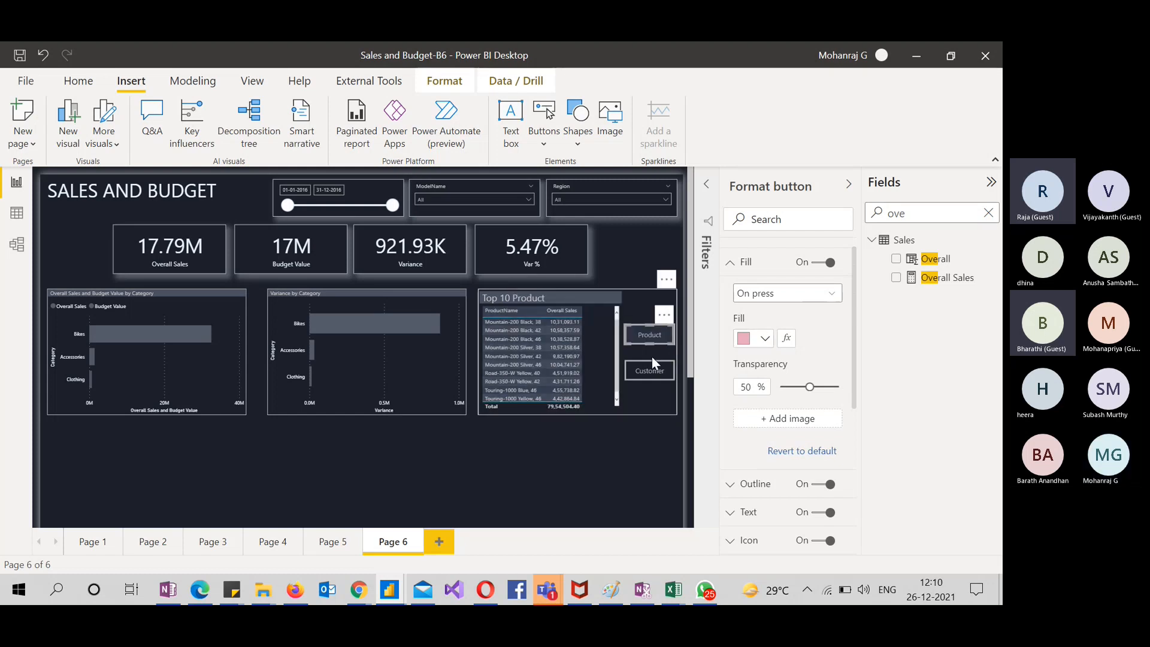
Copy the Product button's formatting onto the Customer button with Format painter and collapse the button formatting options
{"action": "left_click", "coordinate": [653, 367]}
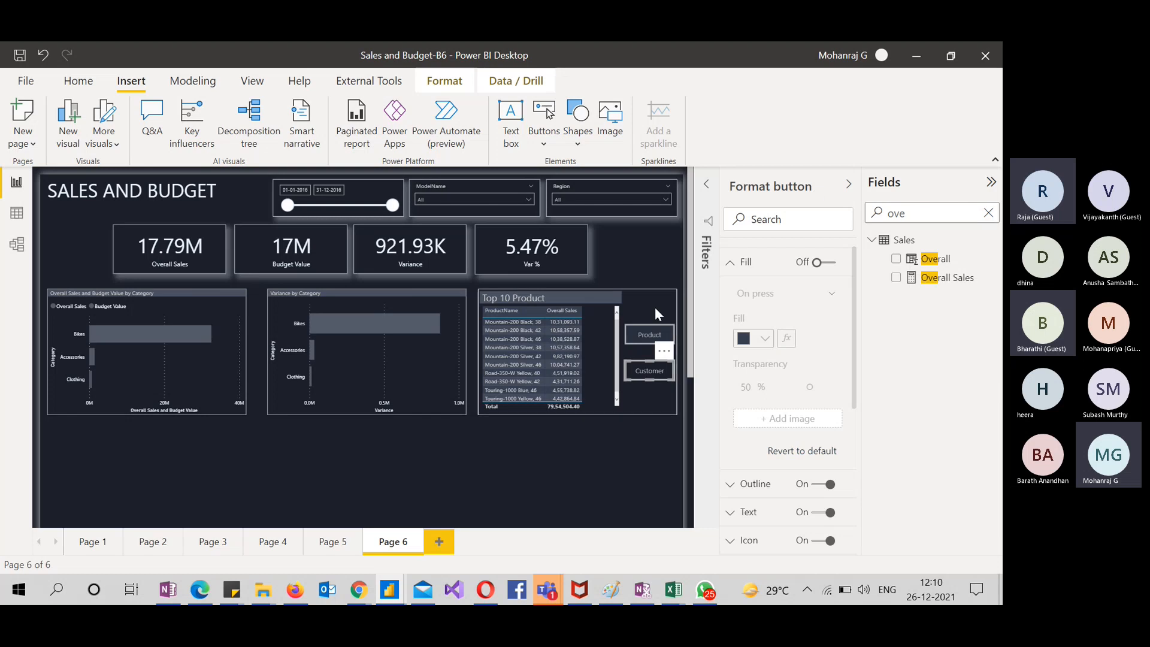
{"action": "left_click", "coordinate": [650, 334]}
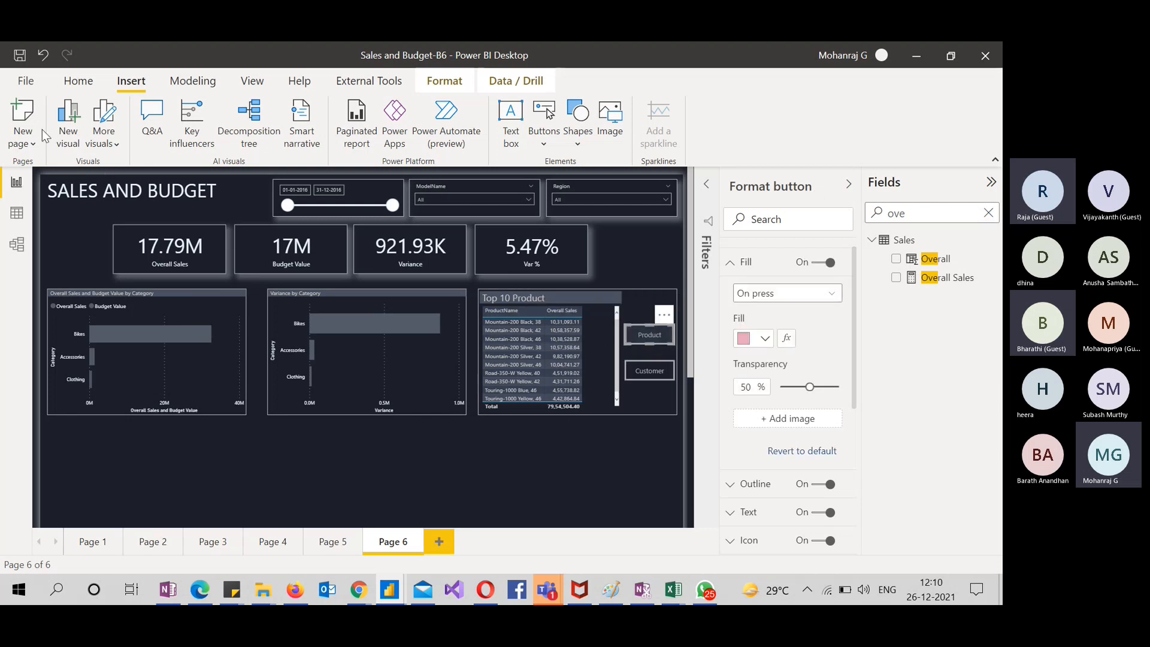
{"action": "left_click", "coordinate": [78, 80]}
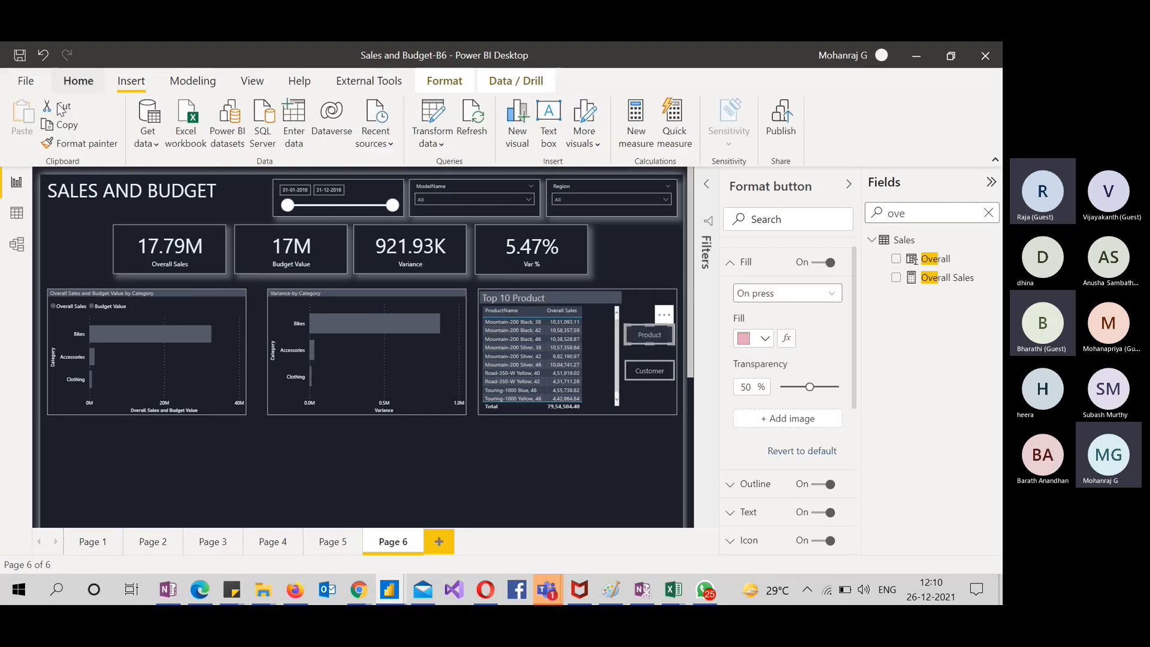
{"action": "left_click", "coordinate": [57, 144]}
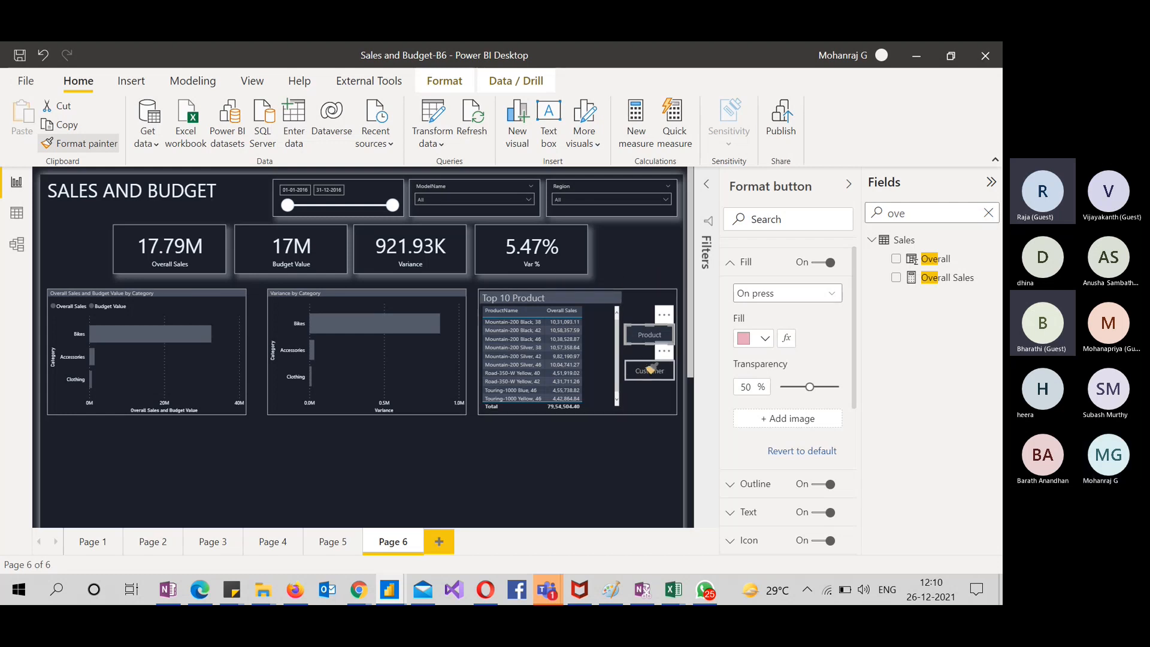
{"action": "left_click", "coordinate": [651, 370]}
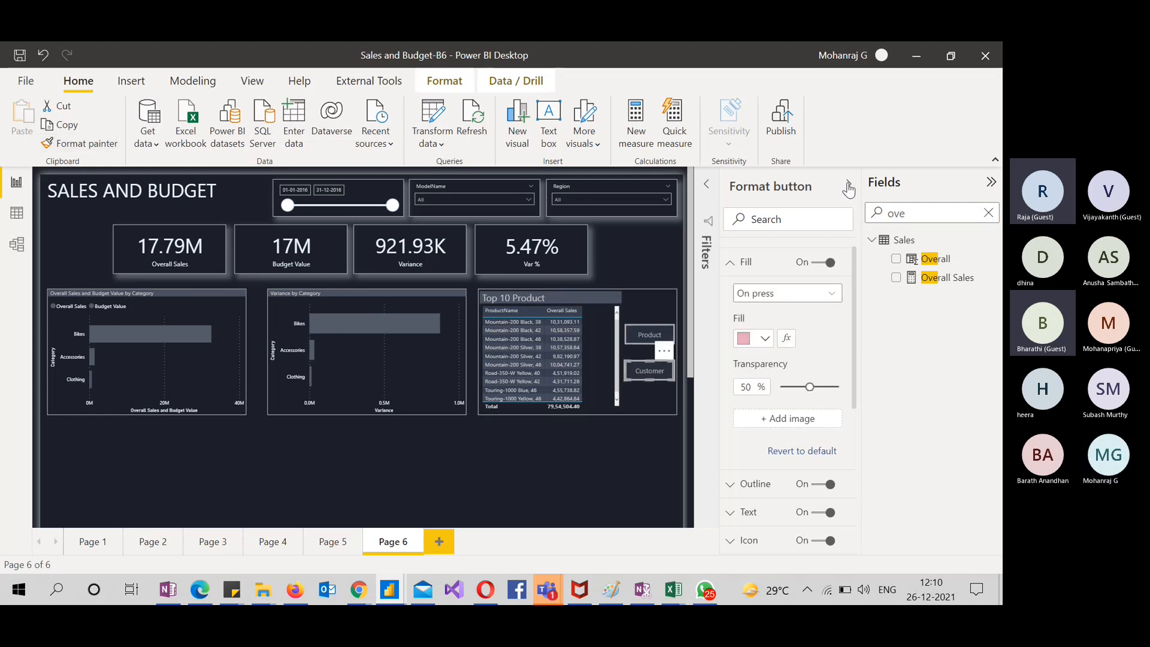
{"action": "left_click", "coordinate": [849, 184]}
Test the fill effects and bookmark links of the Product and Customer buttons, finishing on the Top 10 Customer table
{"action": "left_click", "coordinate": [744, 472]}
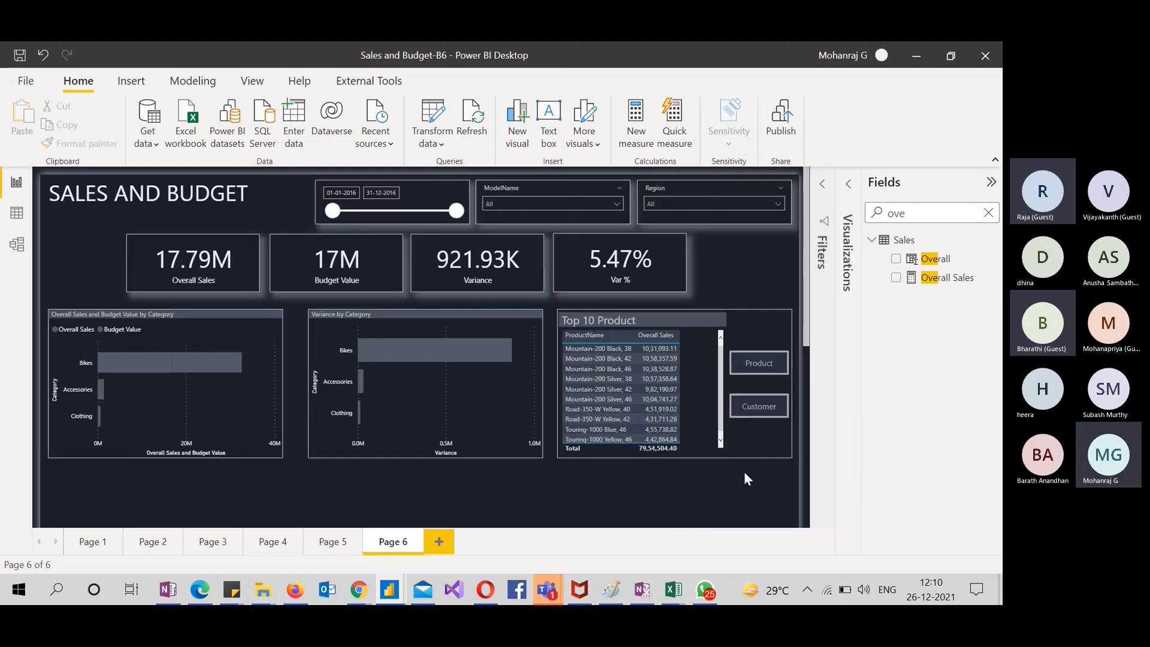
{"action": "left_click", "coordinate": [754, 372], "text": "ctrl"}
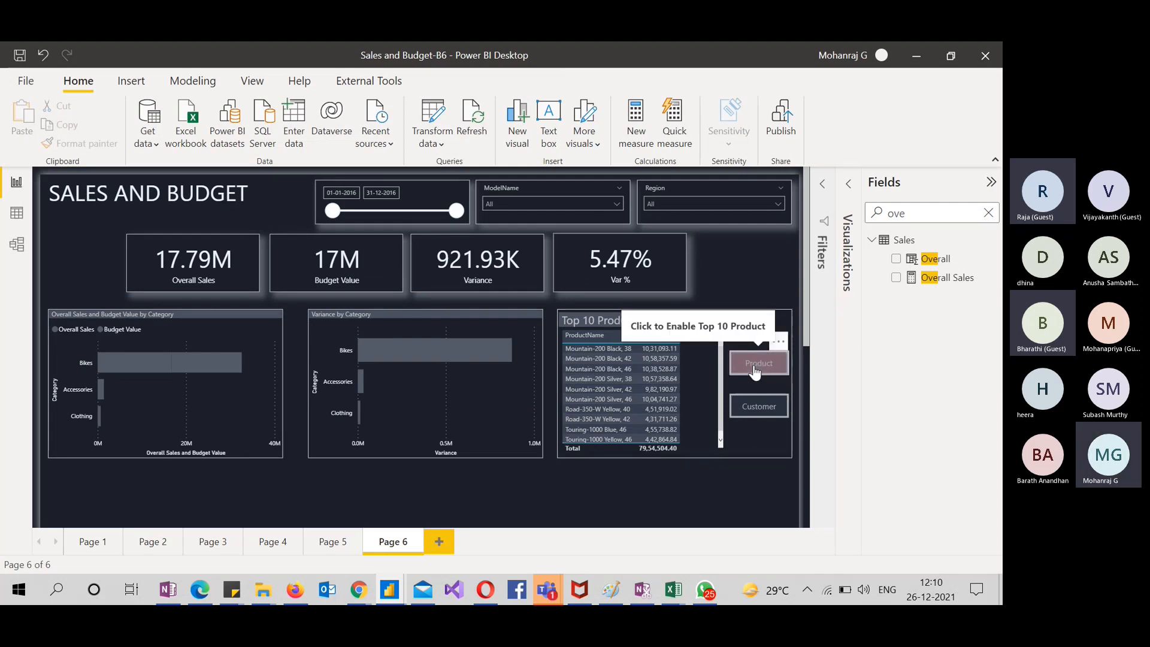
{"action": "left_click", "coordinate": [758, 406], "text": "ctrl"}
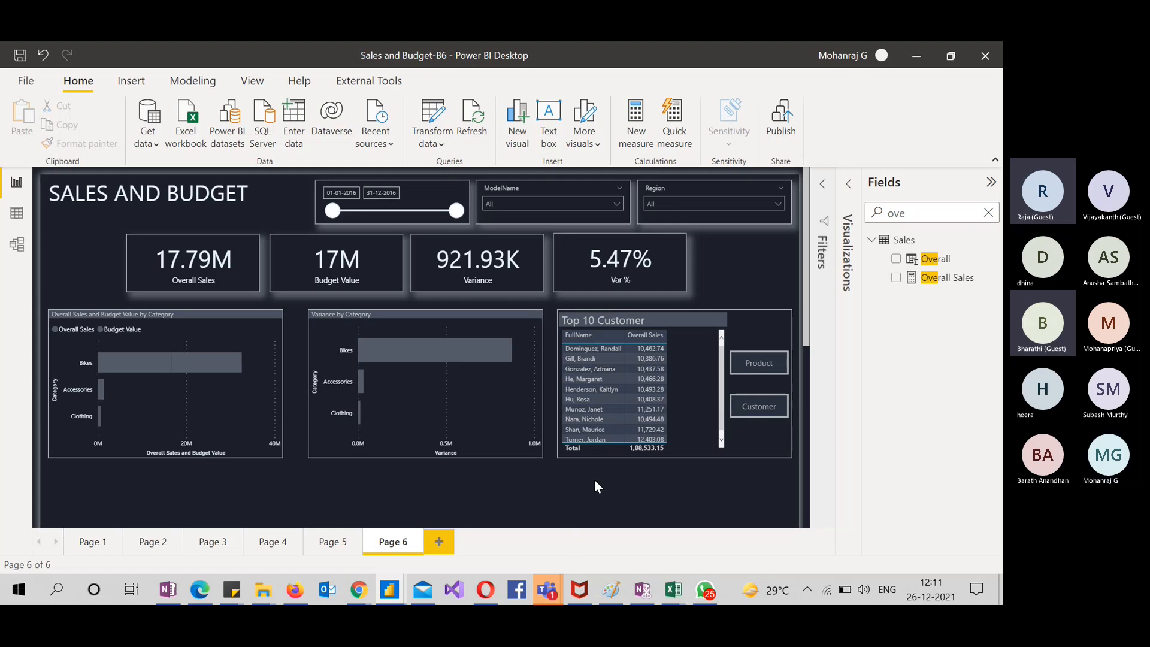
Duplicate the Overall Sales and Budget Value by Category chart and align the copy directly below the original
{"action": "scroll", "coordinate": [596, 486], "scroll_direction": "down", "scroll_amount": 3}
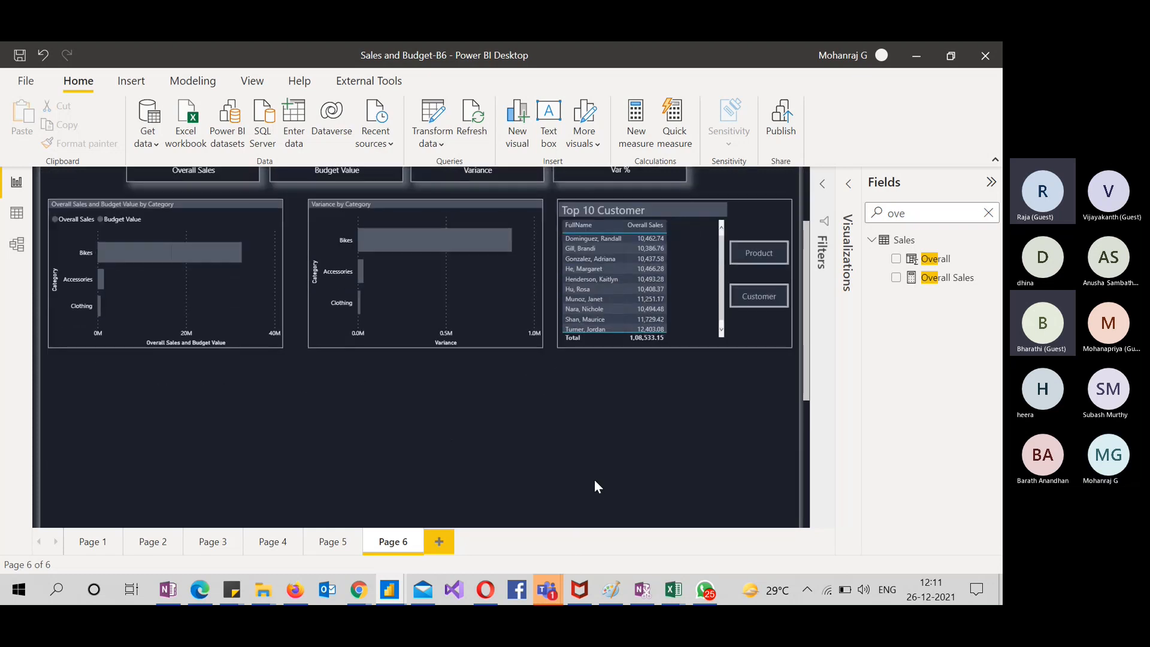
{"action": "left_click", "coordinate": [278, 344]}
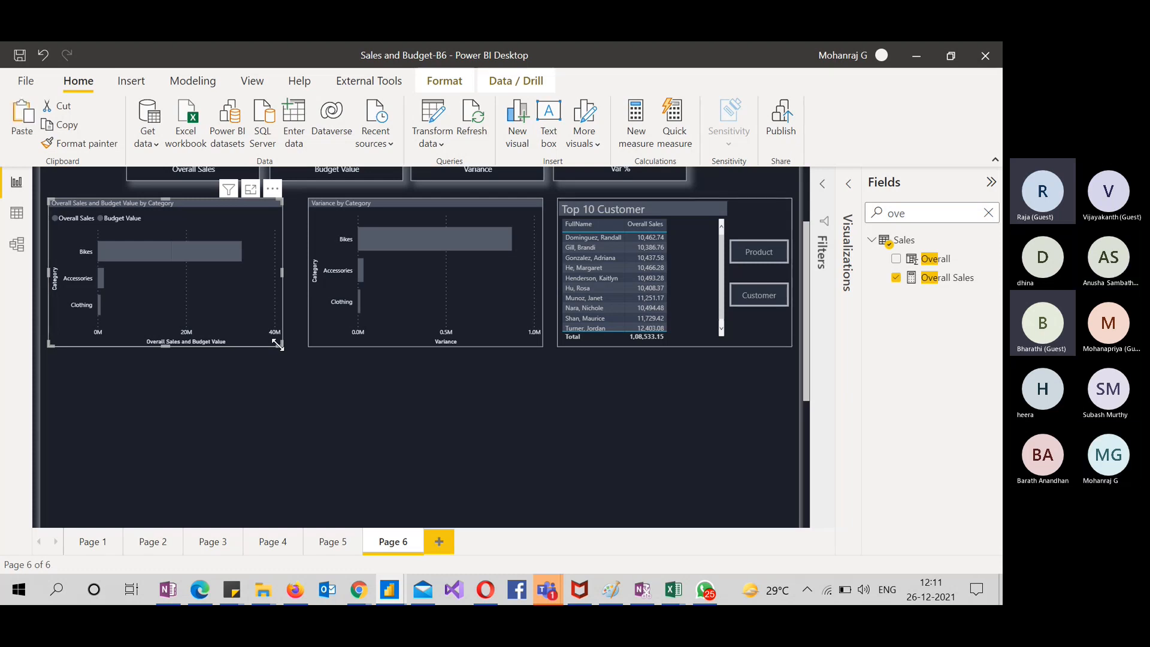
{"action": "key", "text": "ctrl+v"}
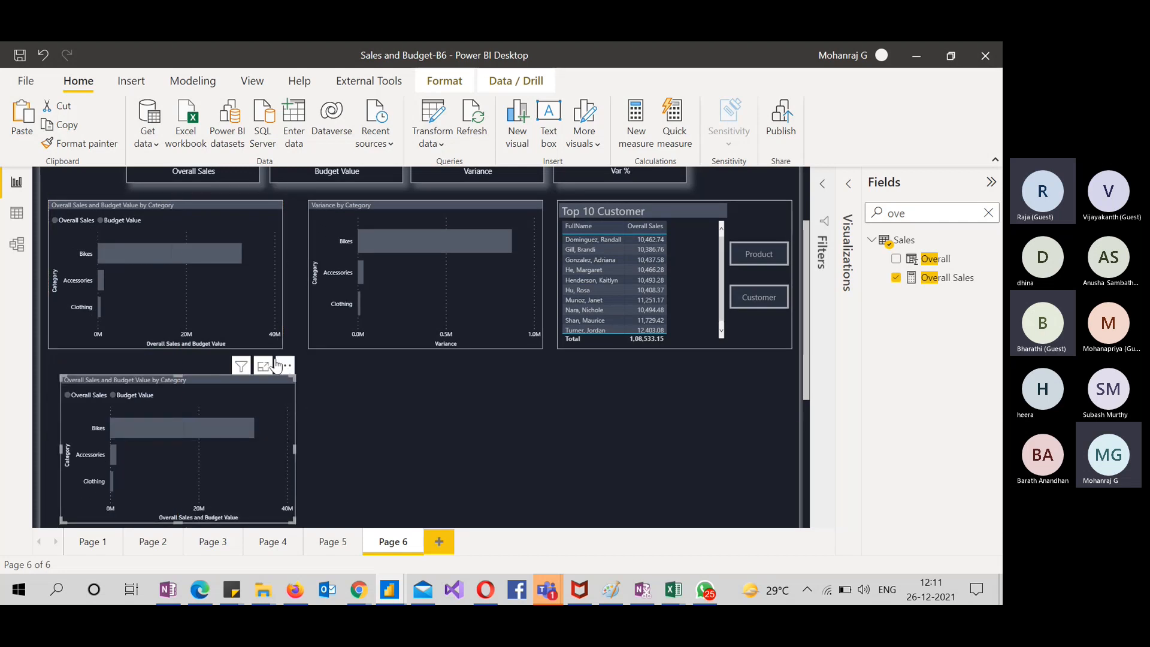
{"action": "left_click_drag", "start_coordinate": [277, 367], "coordinate": [268, 352]}
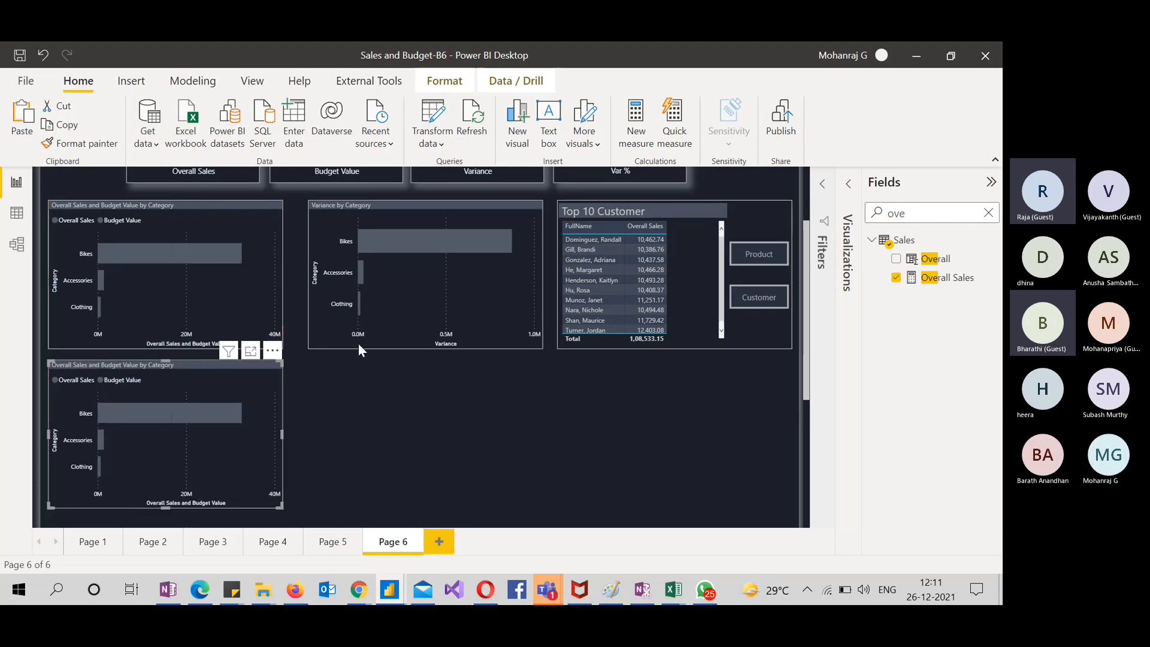
Put the Calendar table's Month field on the copied chart's axis and change it to a line chart
{"action": "left_click", "coordinate": [851, 187]}
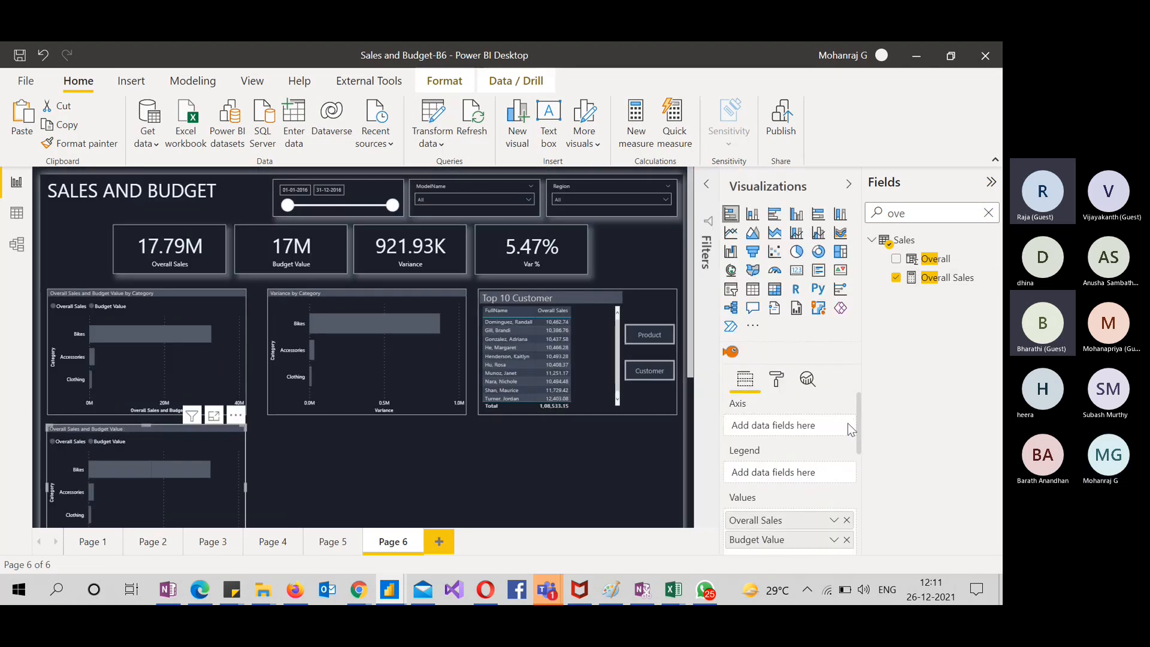
{"action": "double_click", "coordinate": [955, 212]}
{"action": "type", "text": "month"}
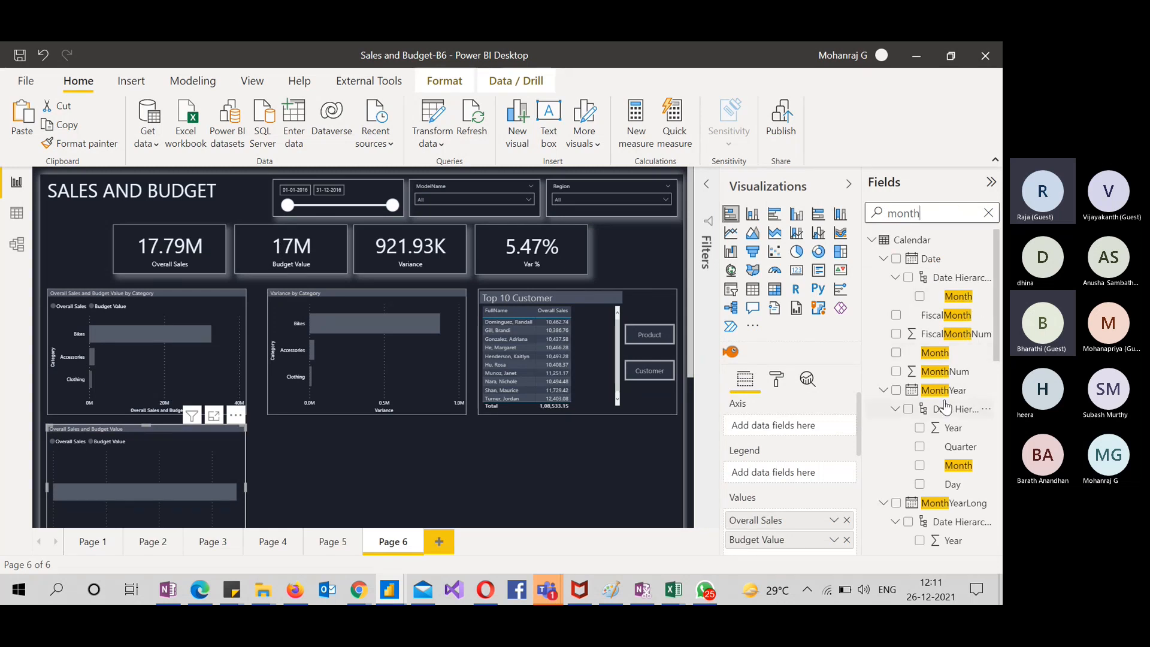
{"action": "scroll", "coordinate": [945, 408], "scroll_direction": "down", "scroll_amount": 1}
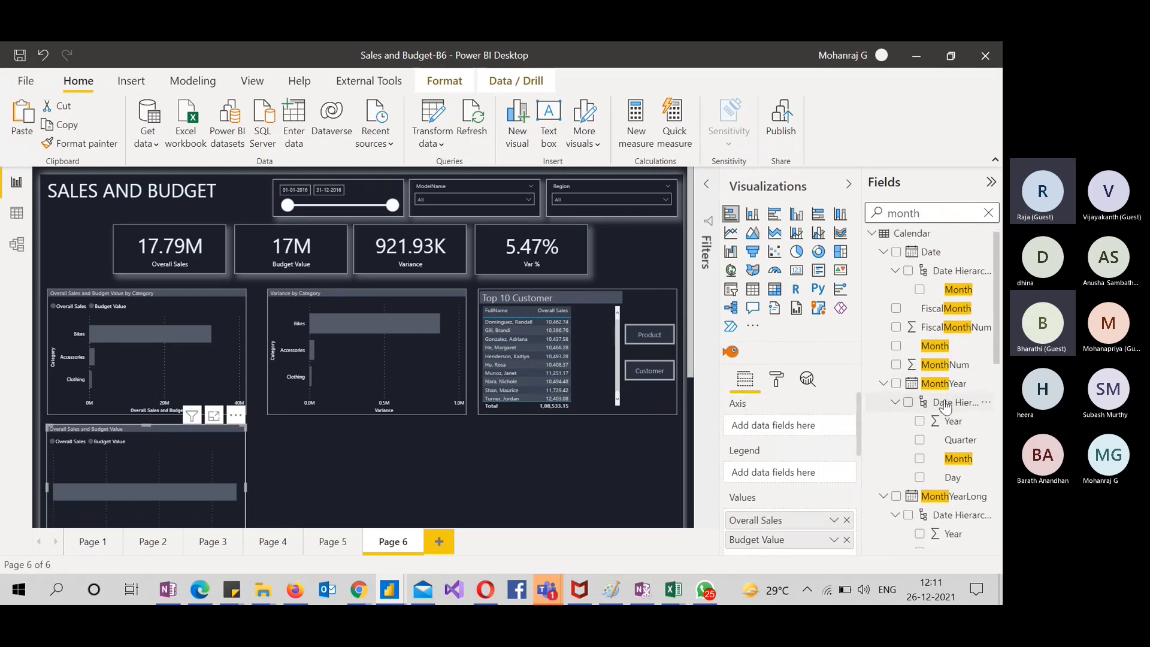
{"action": "left_click_drag", "start_coordinate": [935, 345], "coordinate": [811, 430]}
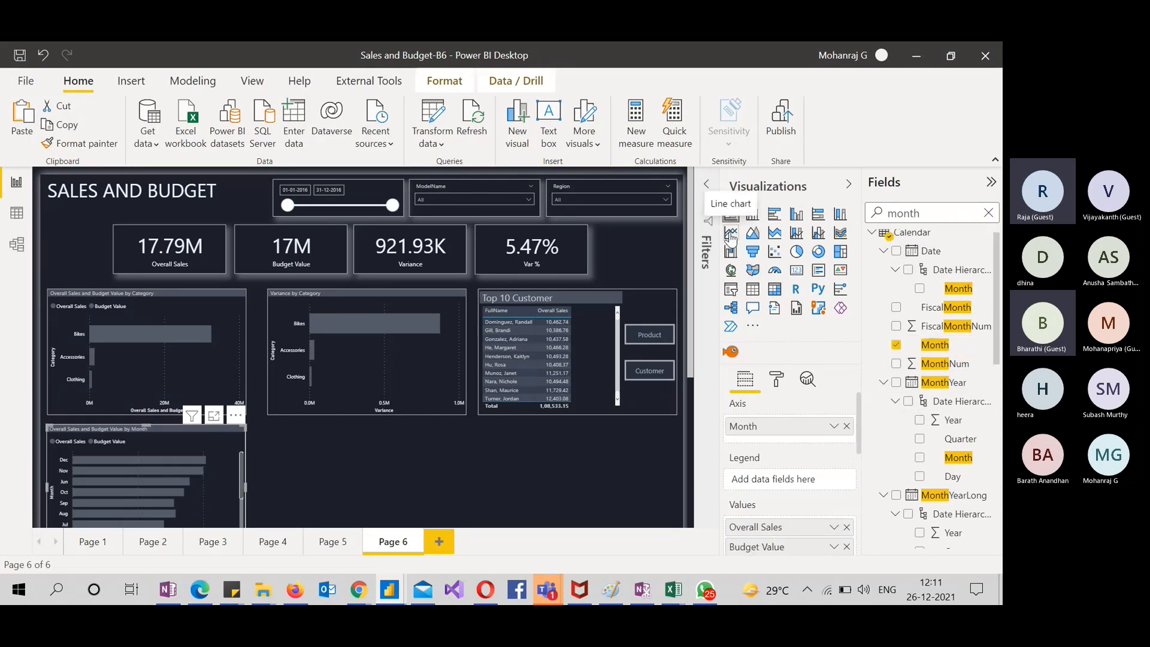
{"action": "left_click", "coordinate": [730, 236]}
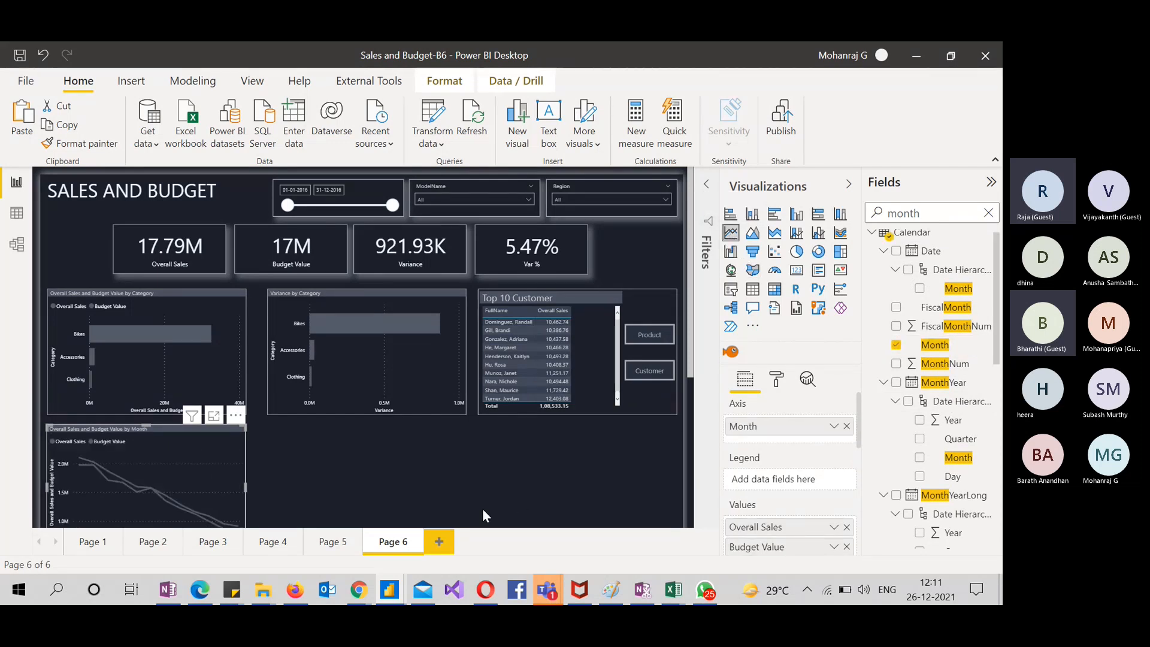
{"action": "scroll", "coordinate": [483, 519], "scroll_direction": "down", "scroll_amount": 2}
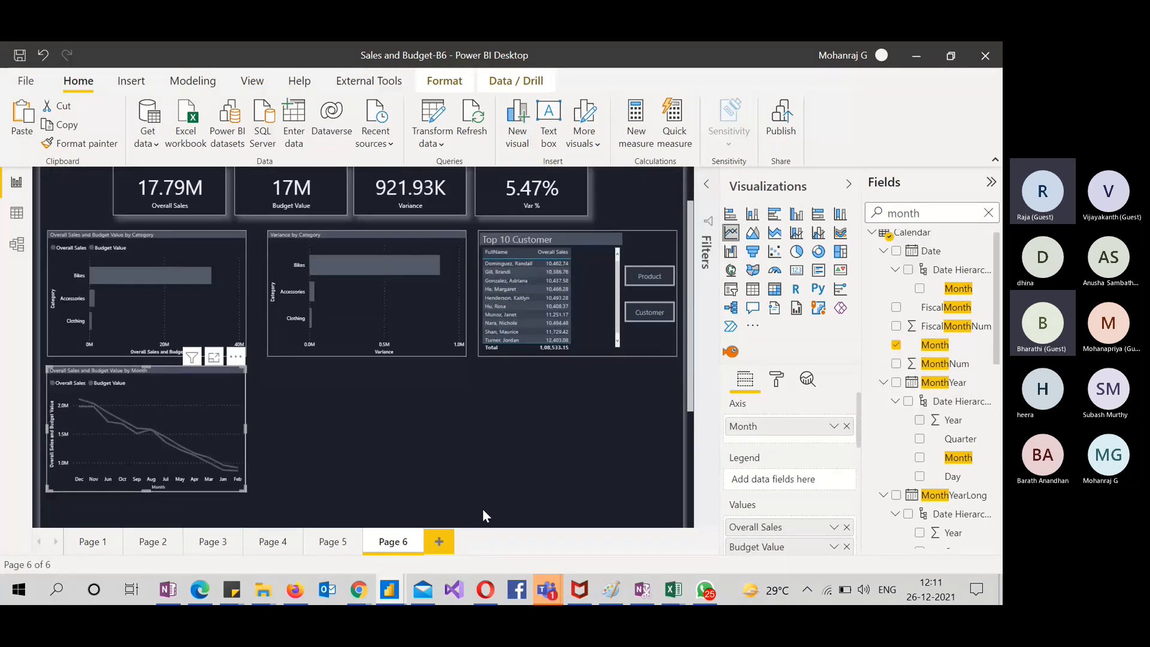
{"action": "left_click", "coordinate": [583, 444]}
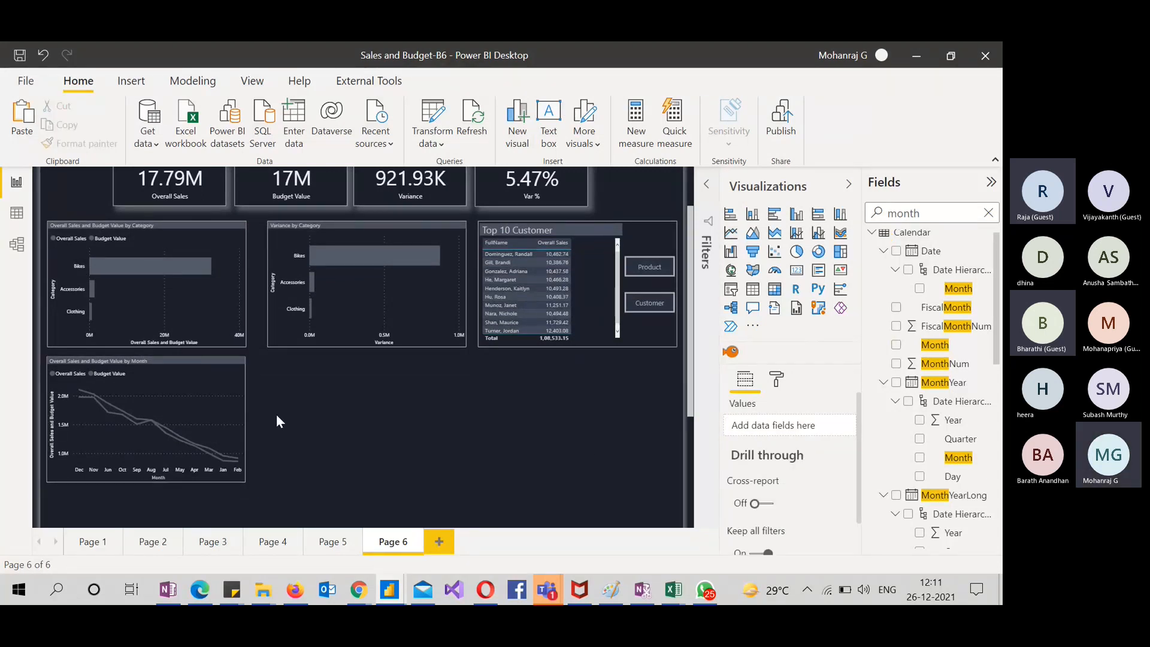
Duplicate the monthly line chart and align the copy below the Variance by Category chart
{"action": "left_click", "coordinate": [246, 375]}
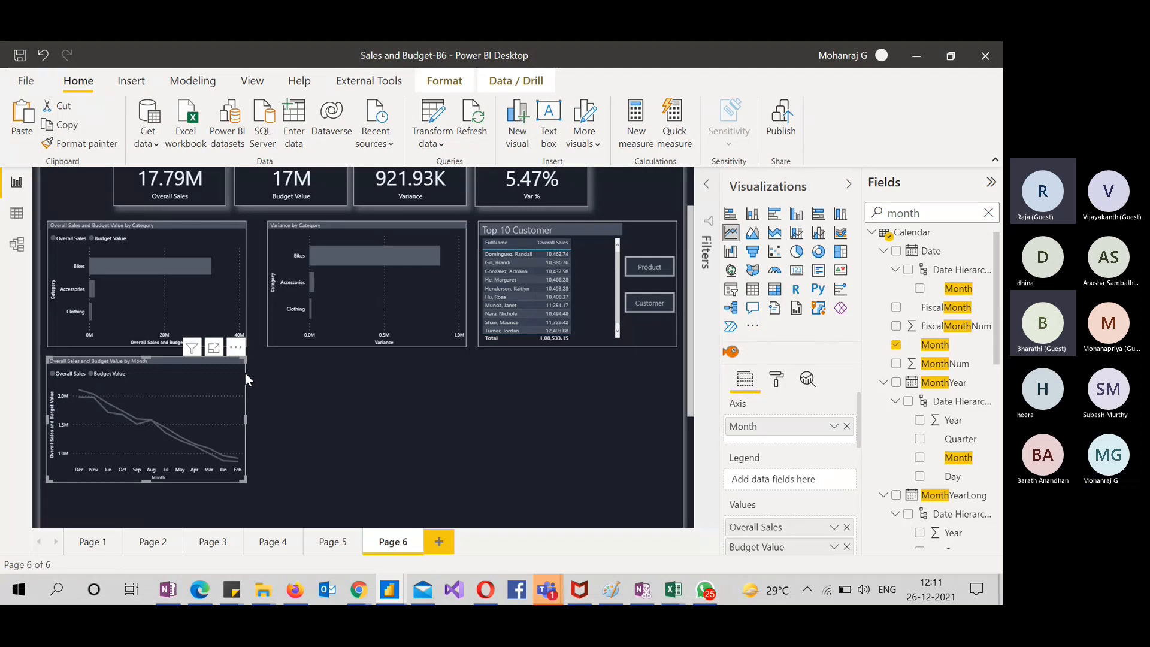
{"action": "key", "text": "ctrl+v"}
{"action": "left_click_drag", "start_coordinate": [246, 360], "coordinate": [466, 368]}
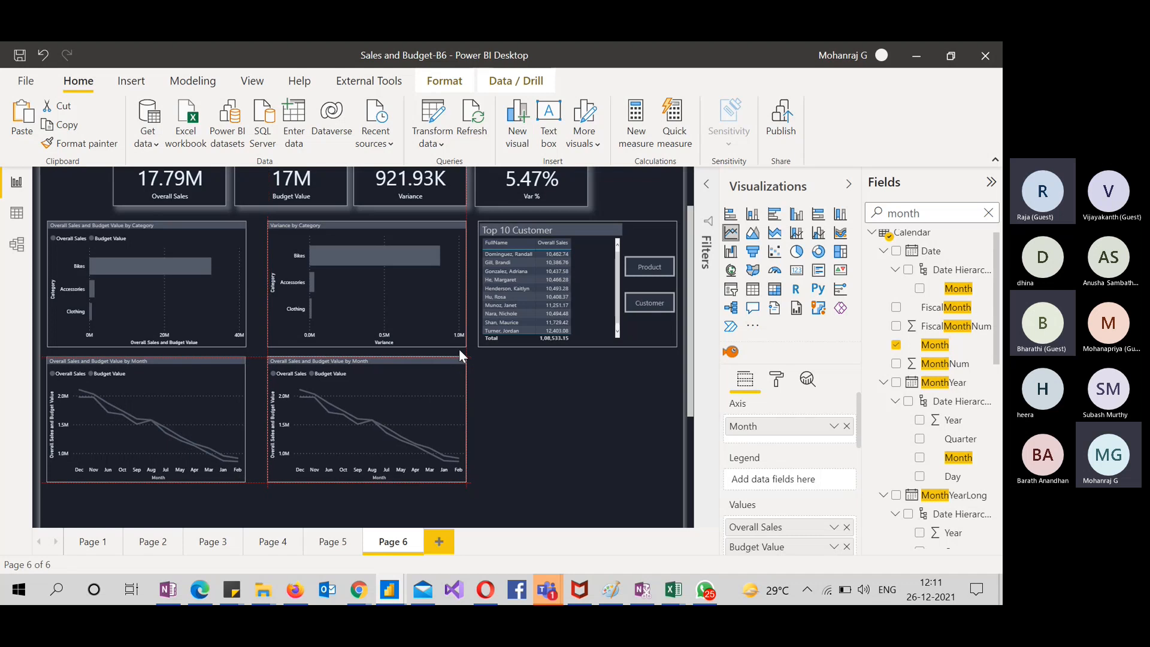
{"action": "left_click_drag", "start_coordinate": [459, 348], "coordinate": [458, 348]}
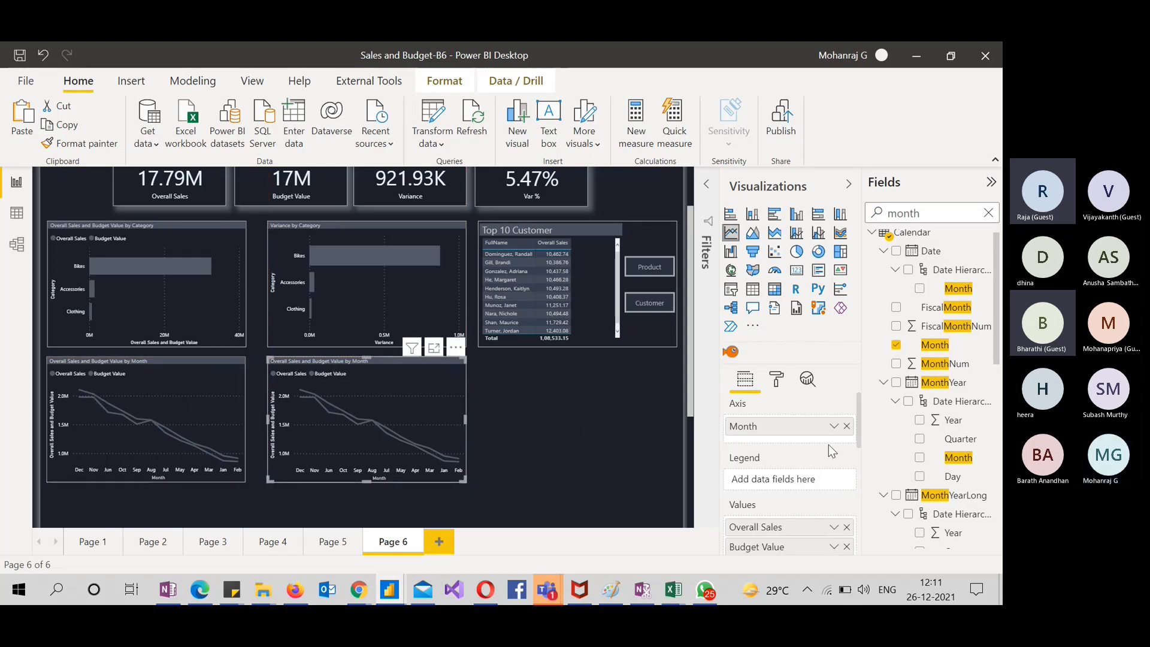
Replace the Overall Sales and Budget Value measures in the second line chart with Var %
{"action": "left_click", "coordinate": [846, 527]}
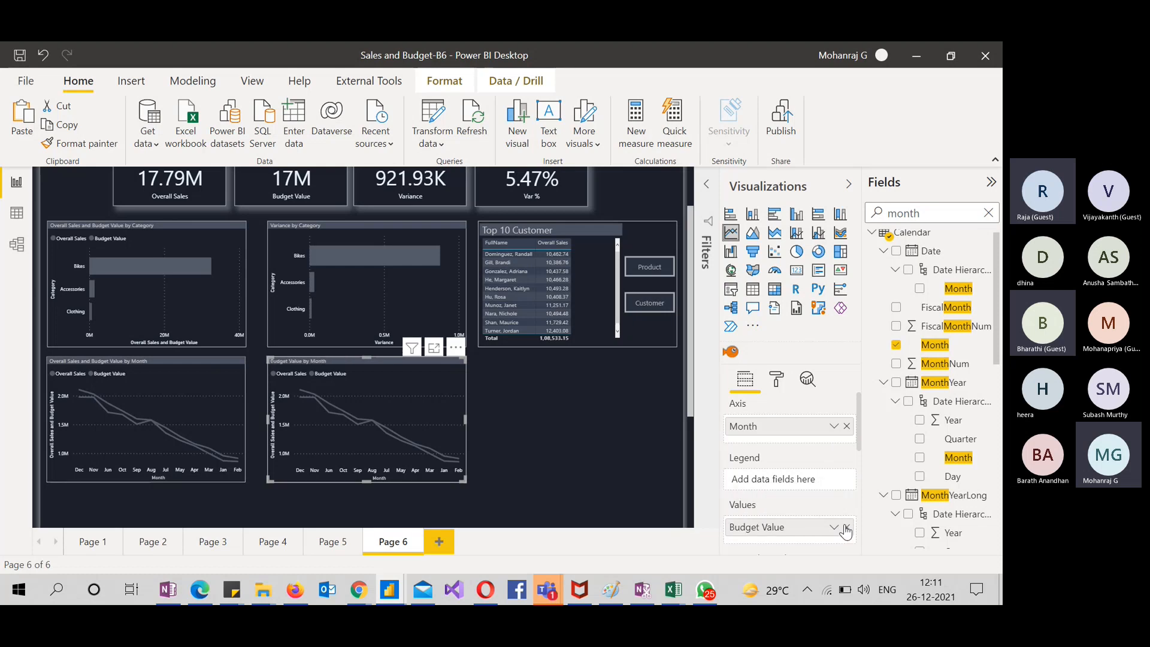
{"action": "left_click", "coordinate": [846, 527]}
{"action": "left_click", "coordinate": [938, 213]}
{"action": "double_click", "coordinate": [938, 214]}
{"action": "type", "text": "var"}
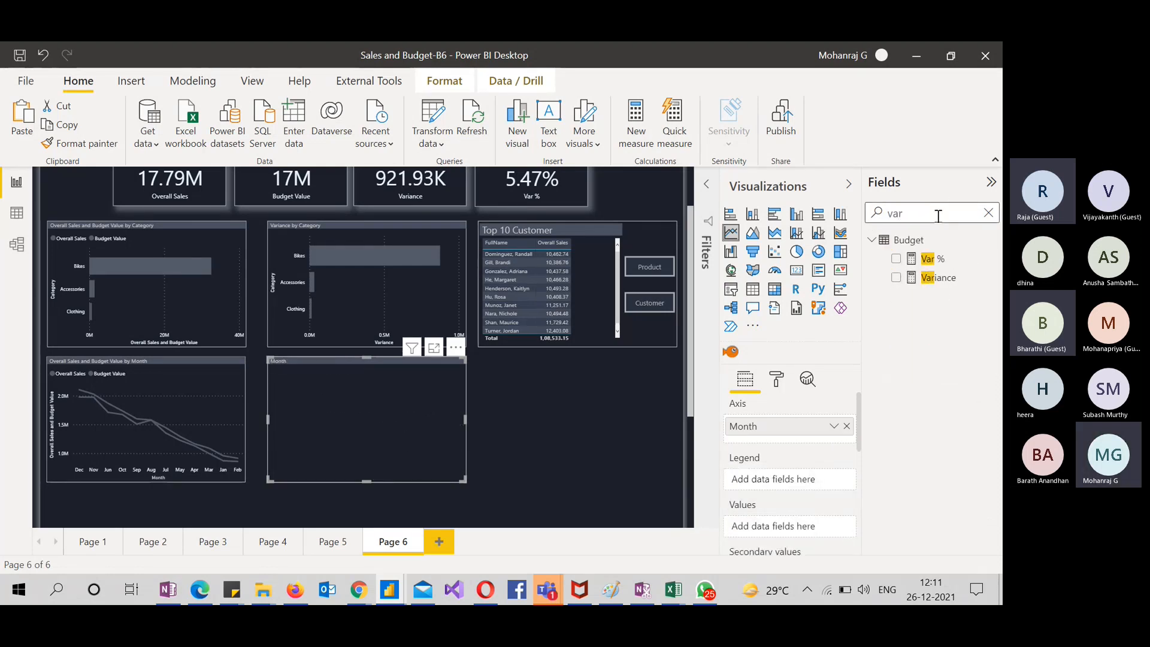
{"action": "left_click", "coordinate": [934, 259]}
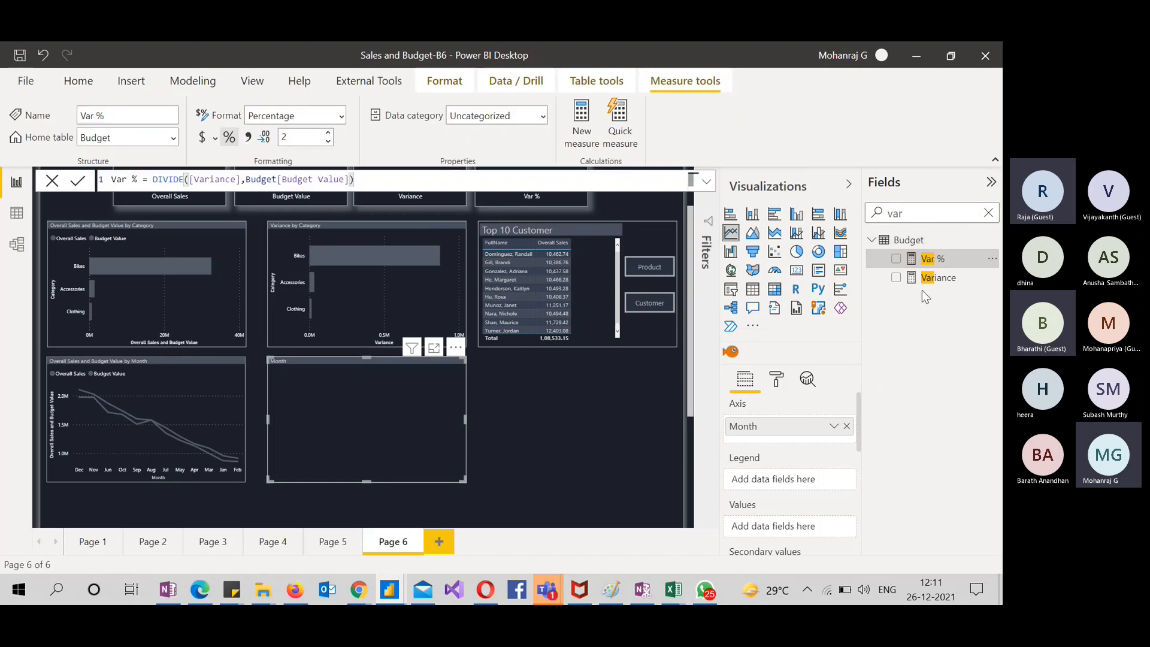
{"action": "left_click", "coordinate": [896, 259]}
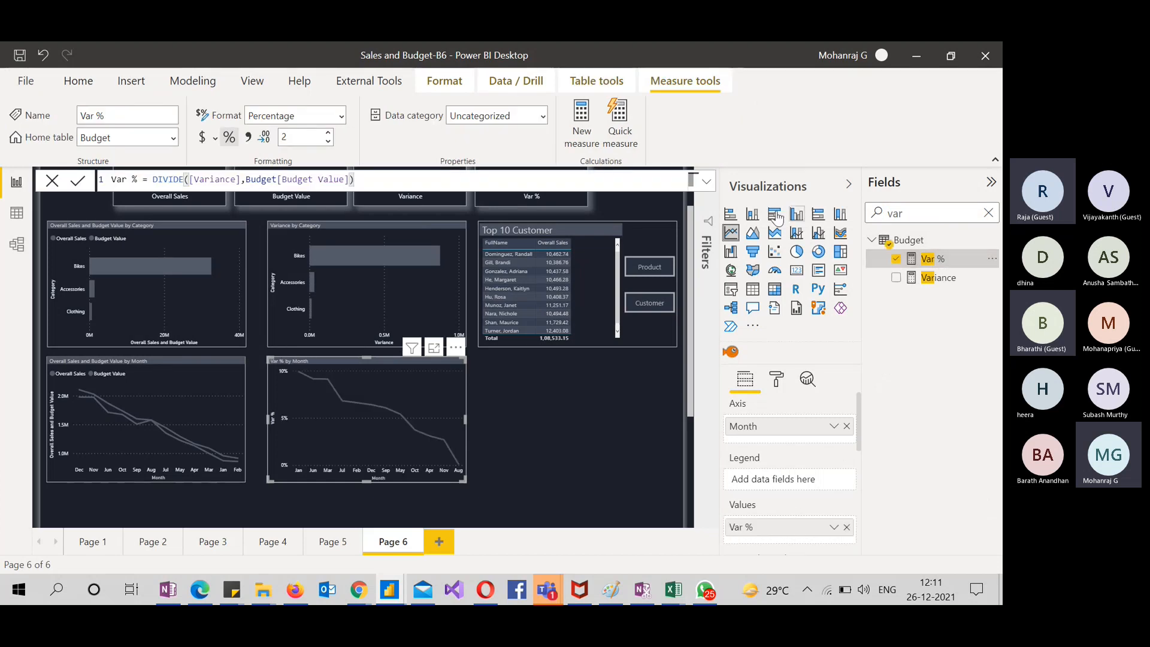
{"action": "left_click", "coordinate": [843, 186]}
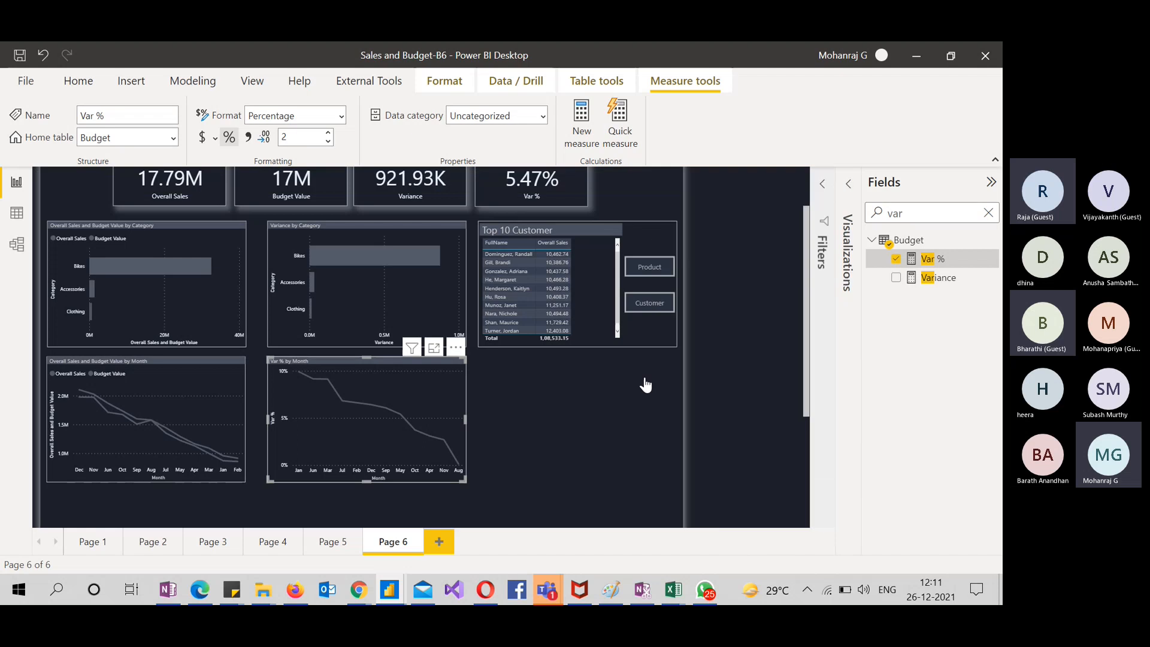
{"action": "left_click", "coordinate": [619, 397]}
{"action": "left_click", "coordinate": [618, 473]}
{"action": "scroll", "coordinate": [617, 473], "scroll_direction": "down", "scroll_amount": 3}
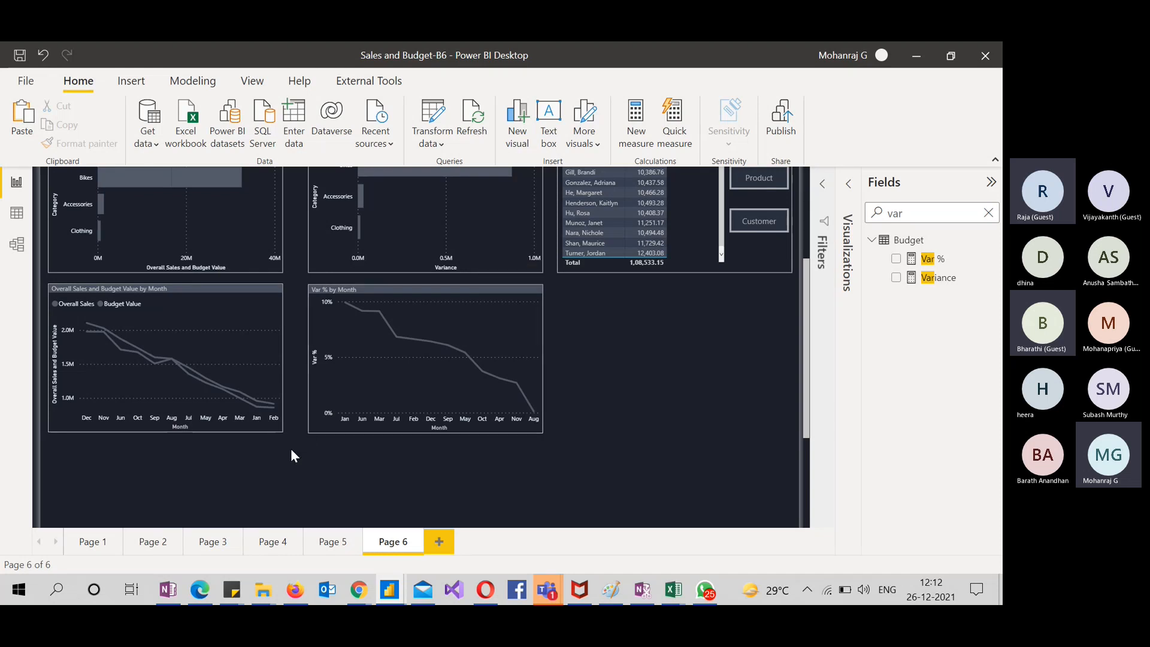
{"action": "scroll", "coordinate": [291, 456], "scroll_direction": "up", "scroll_amount": 3}
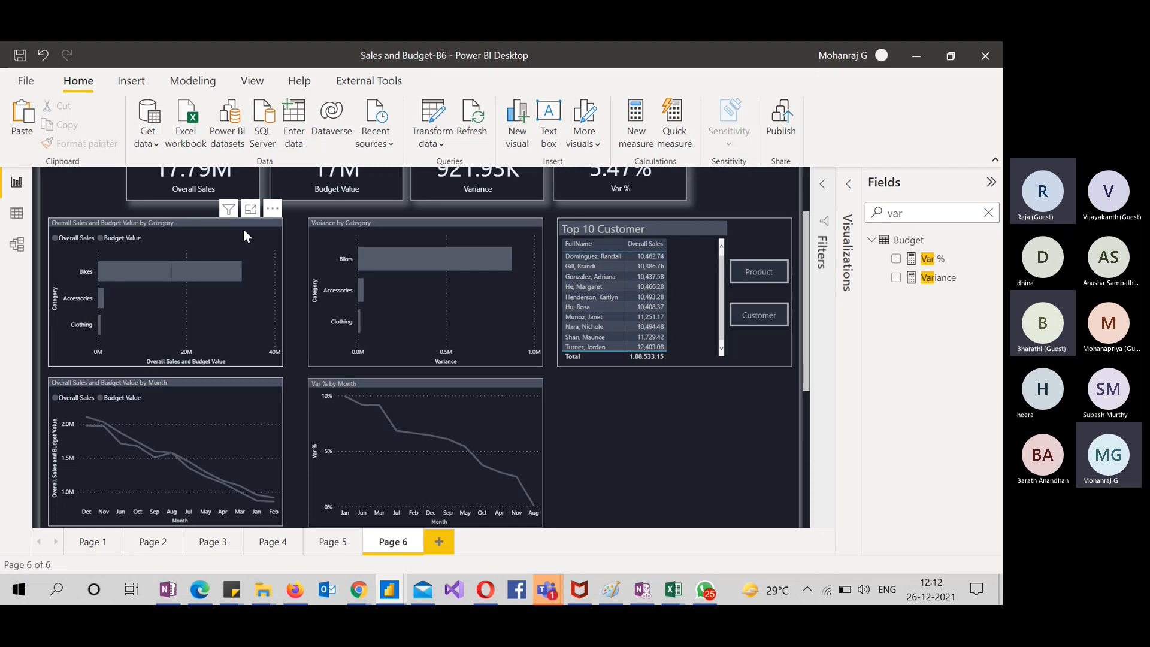
{"action": "left_click_drag", "start_coordinate": [275, 211], "coordinate": [274, 227]}
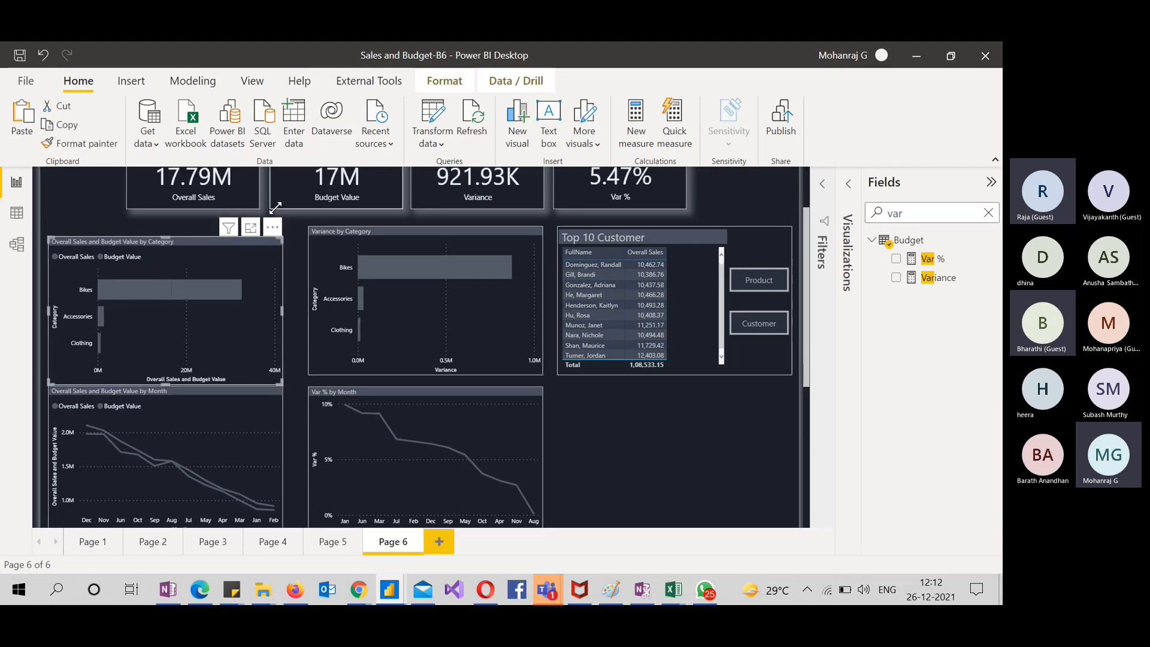
{"action": "key", "text": "ctrl+z"}
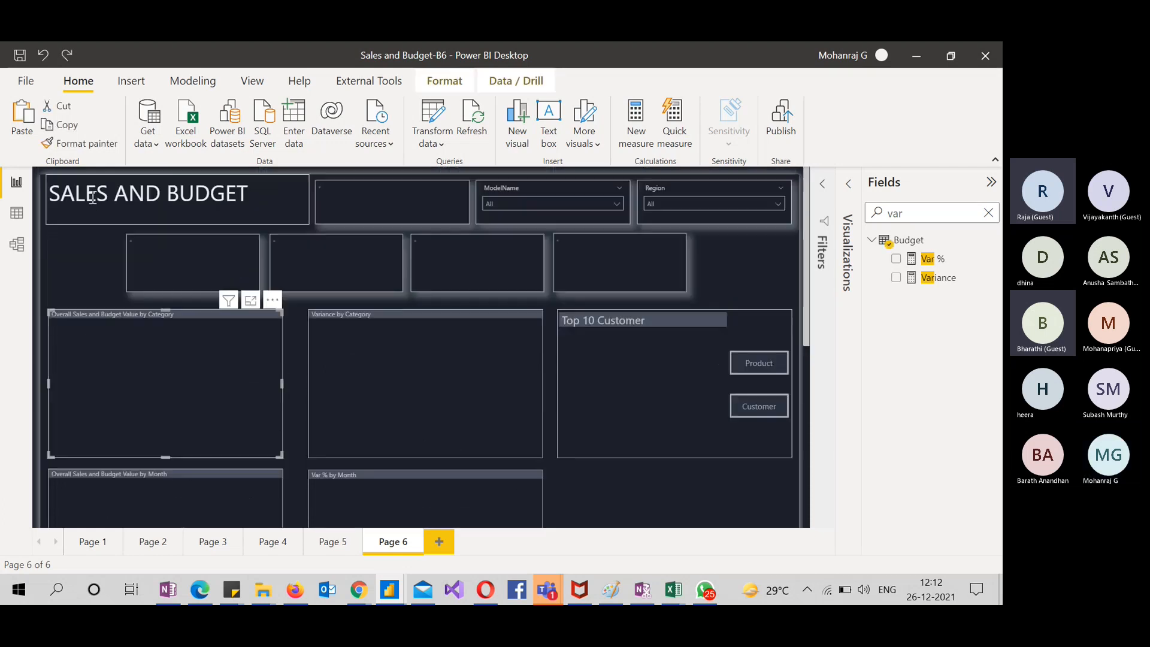
{"action": "left_click", "coordinate": [93, 196]}
{"action": "left_click", "coordinate": [88, 228]}
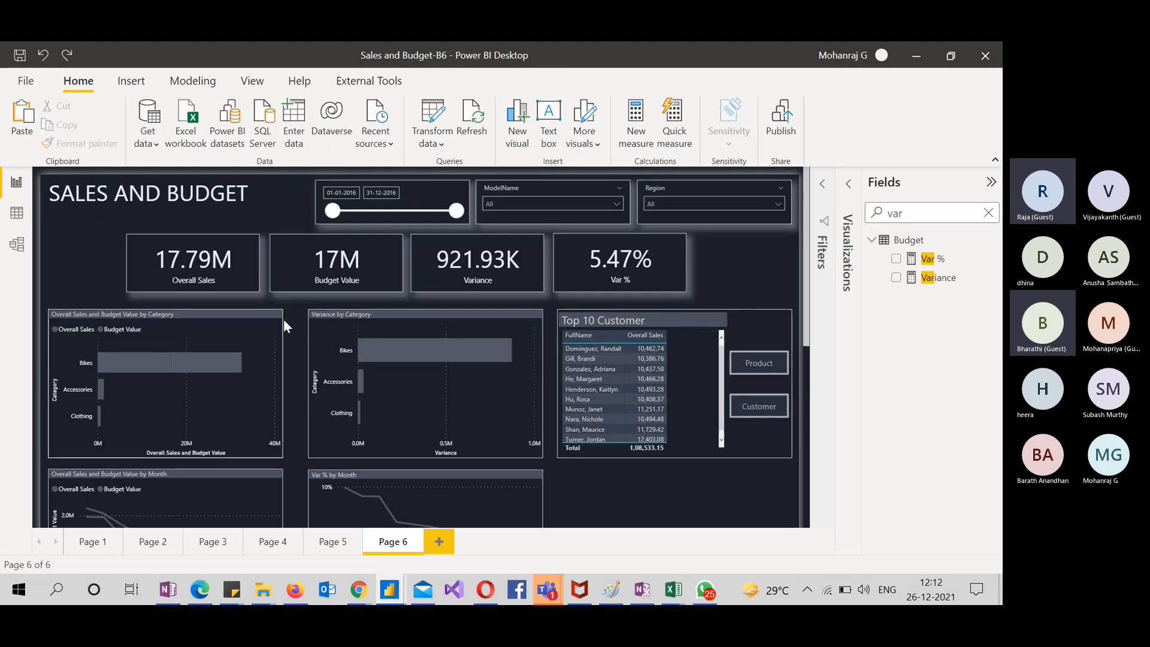
Sort the axis of the Overall Sales and Budget Value by Category chart by Category in ascending order
{"action": "left_click", "coordinate": [276, 321]}
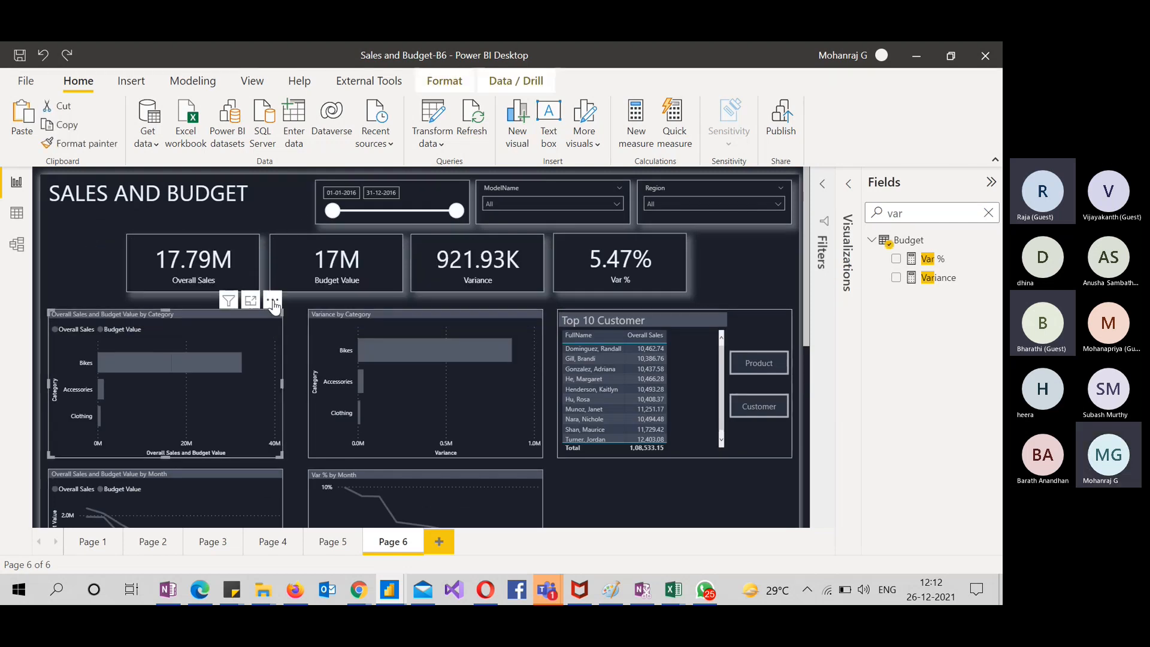
{"action": "left_click", "coordinate": [272, 300]}
{"action": "mouse_move", "coordinate": [339, 395]}
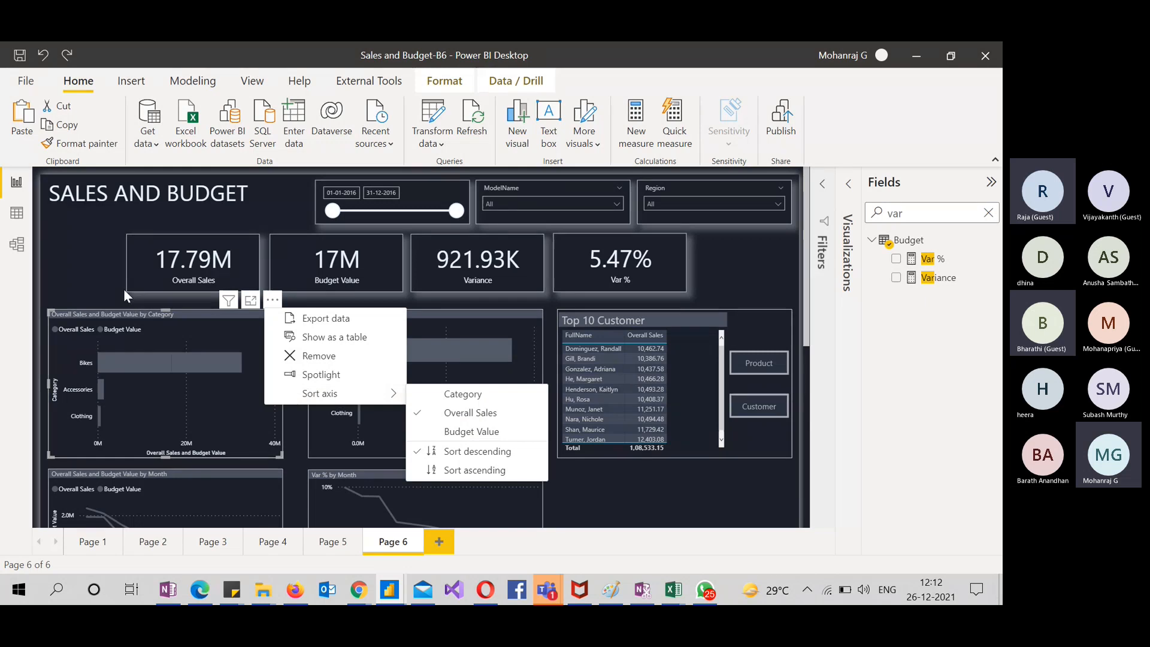
{"action": "scroll", "coordinate": [123, 289], "scroll_direction": "down", "scroll_amount": 1}
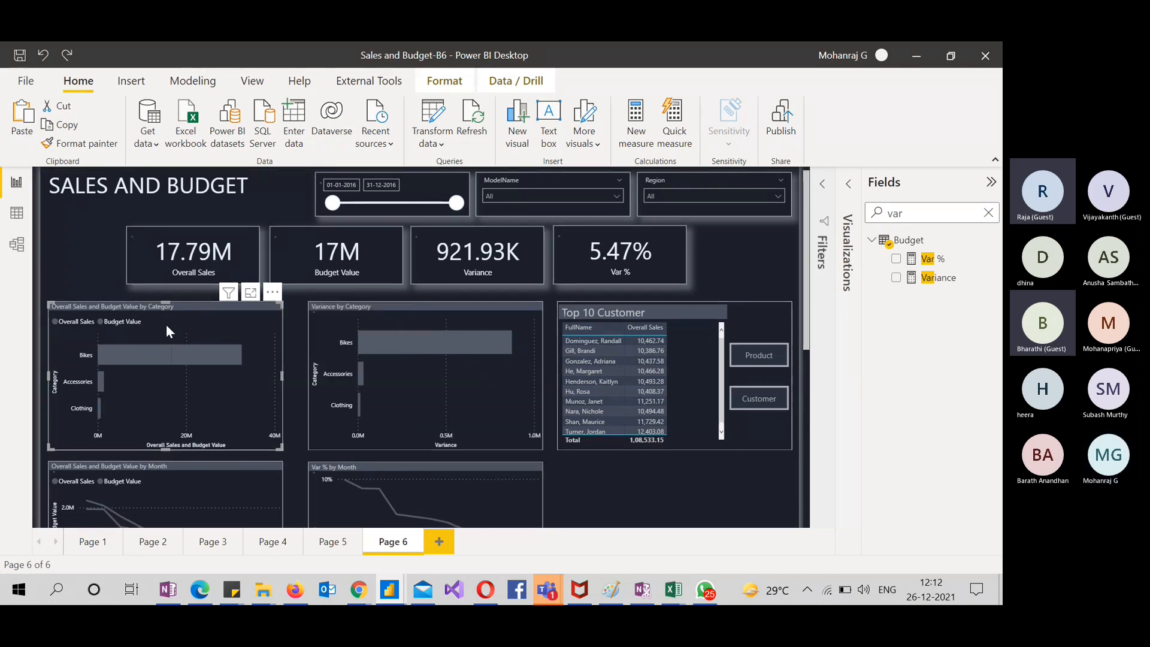
{"action": "left_click", "coordinate": [273, 293]}
{"action": "mouse_move", "coordinate": [317, 388]}
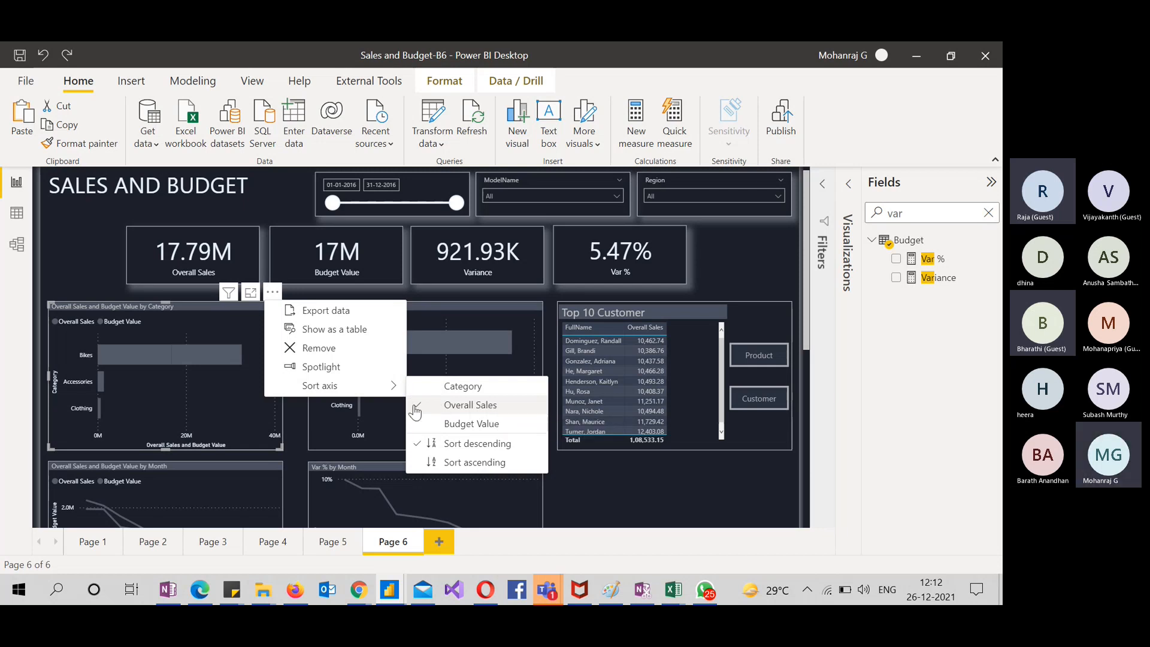
{"action": "left_click", "coordinate": [468, 395]}
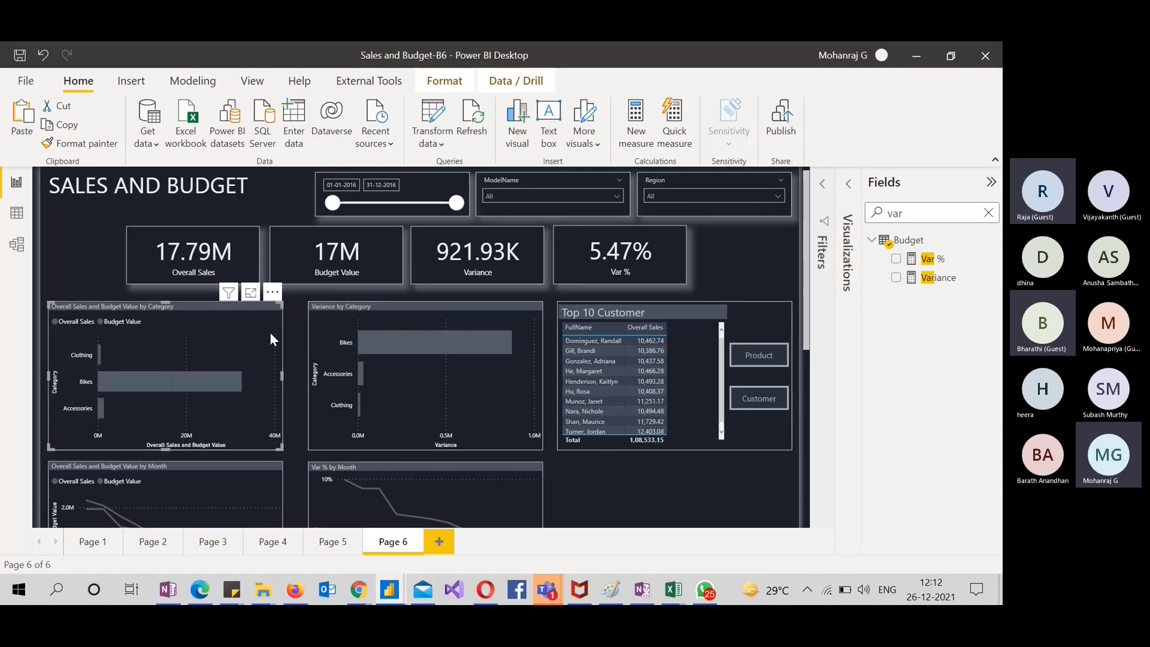
{"action": "left_click", "coordinate": [273, 295]}
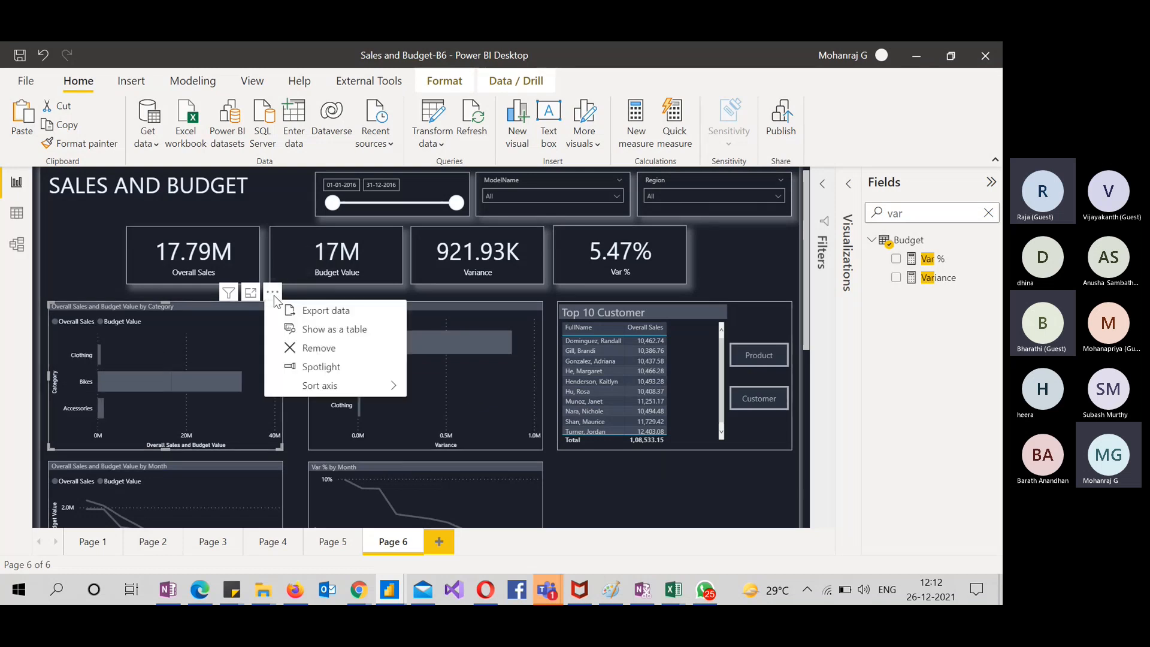
{"action": "mouse_move", "coordinate": [319, 392]}
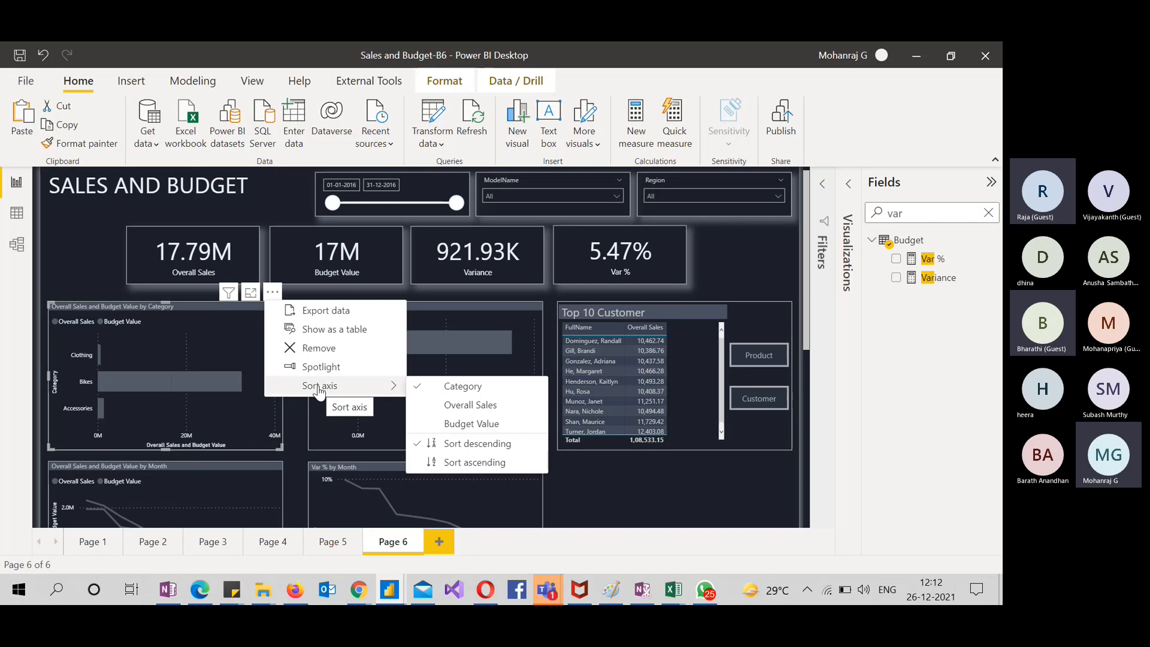
{"action": "left_click", "coordinate": [460, 467]}
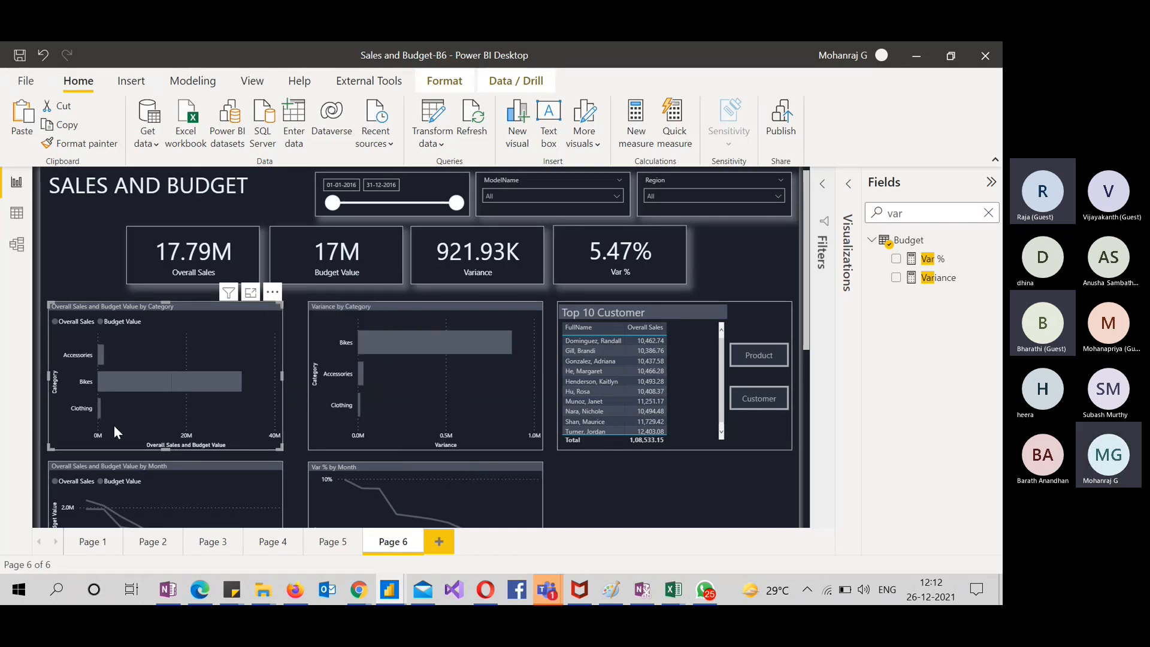
Copy the Overall Sales and Budget Value by Category chart's formatting onto the Variance by Category chart with Format painter
{"action": "left_click", "coordinate": [87, 143]}
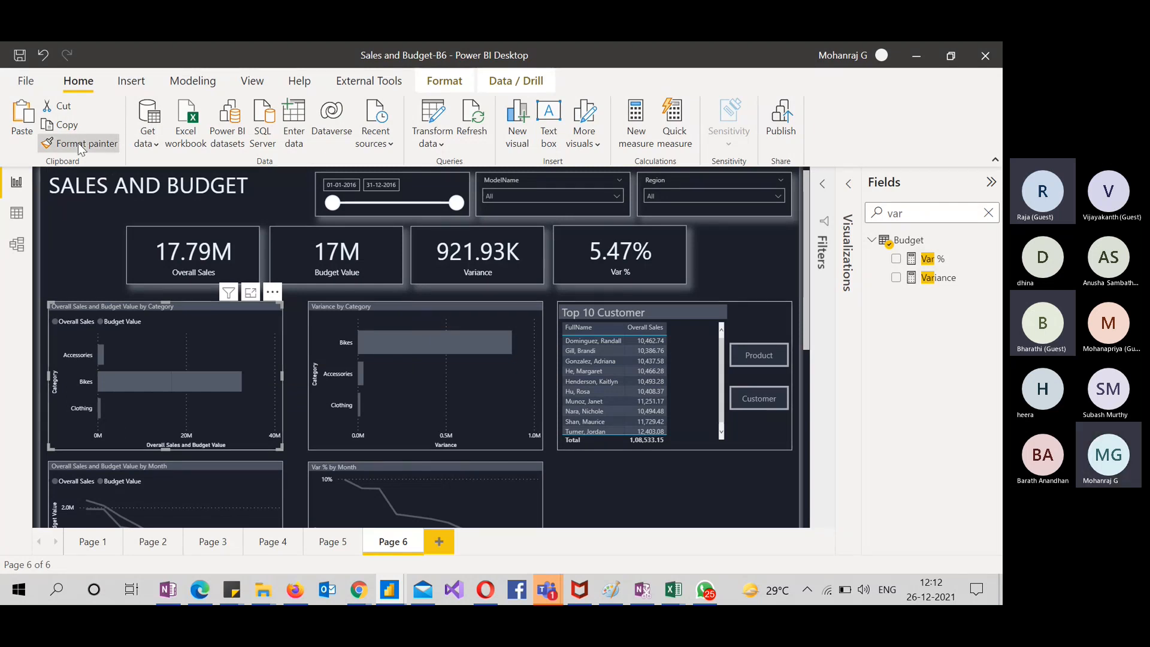
{"action": "left_click", "coordinate": [428, 318]}
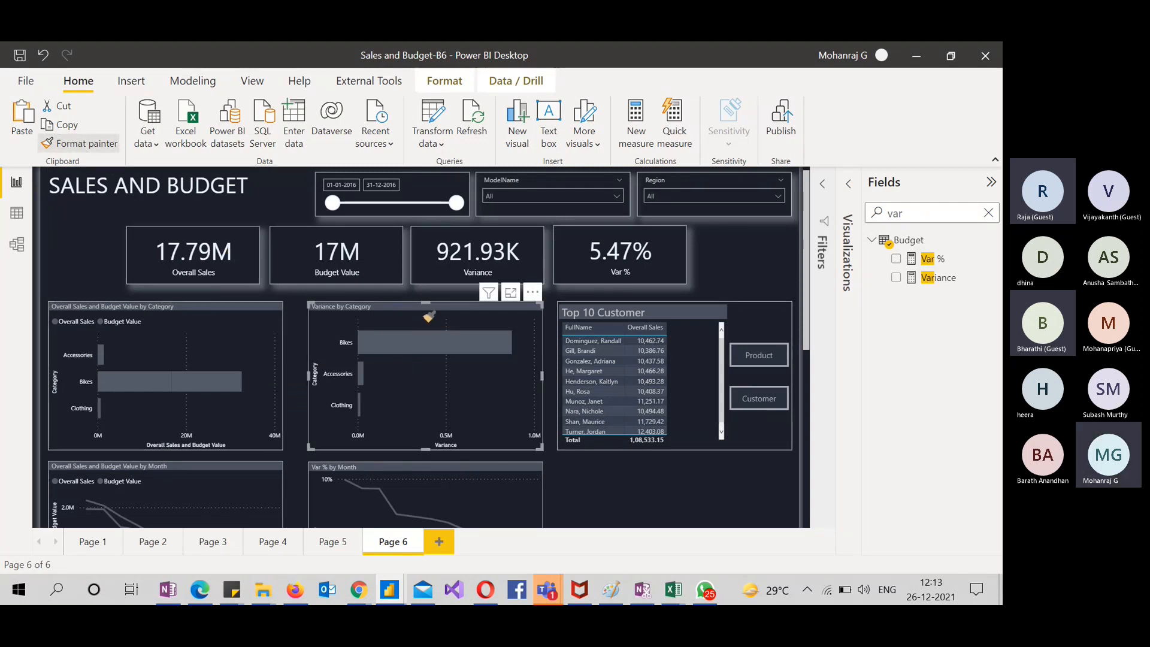
{"action": "scroll", "coordinate": [298, 347], "scroll_direction": "down", "scroll_amount": 2}
{"action": "scroll", "coordinate": [299, 347], "scroll_direction": "down", "scroll_amount": 2}
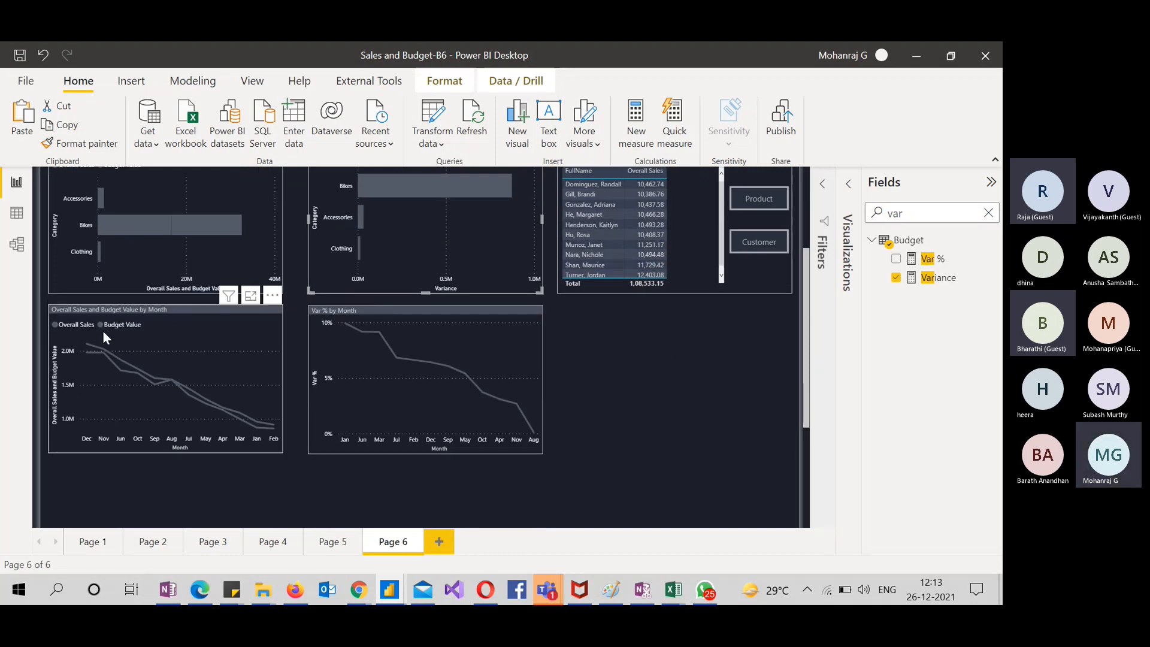
Sort the axis of the Overall Sales and Budget Value by Month line chart by Month in ascending order
{"action": "left_click", "coordinate": [275, 351]}
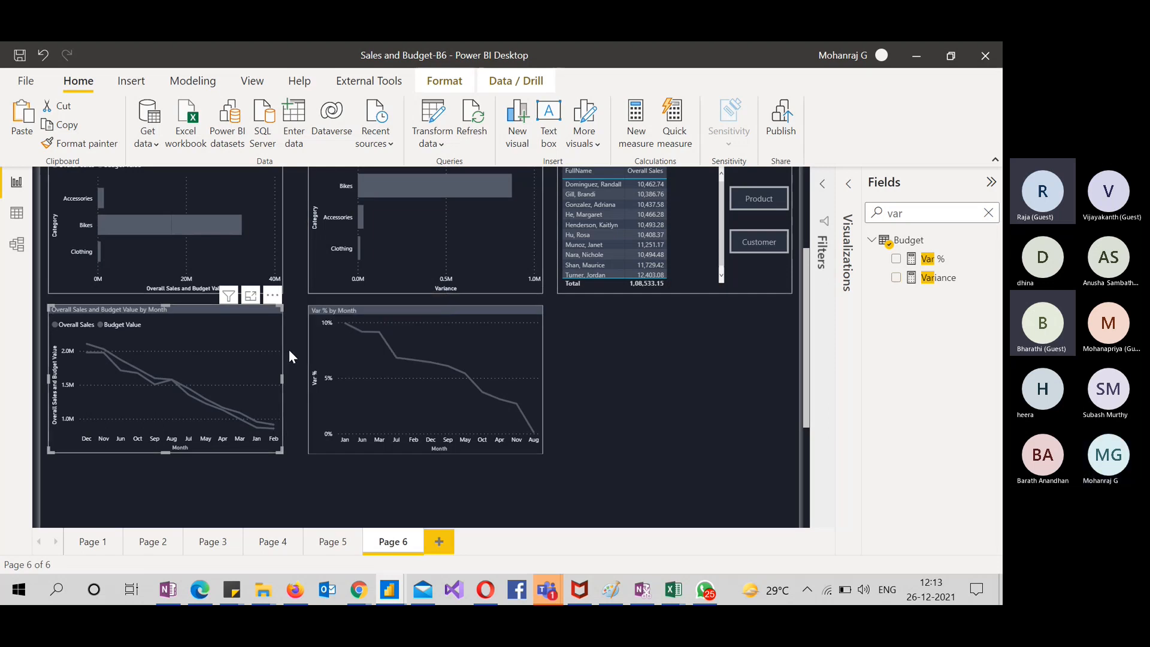
{"action": "left_click", "coordinate": [272, 295]}
{"action": "mouse_move", "coordinate": [328, 388]}
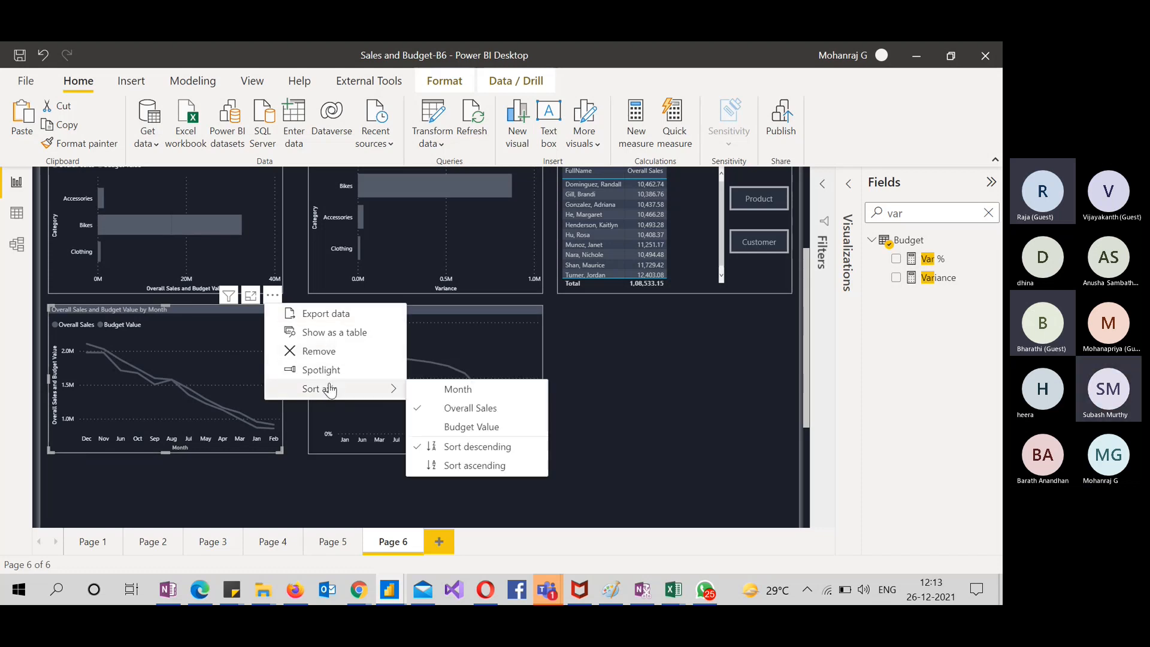
{"action": "left_click", "coordinate": [484, 390]}
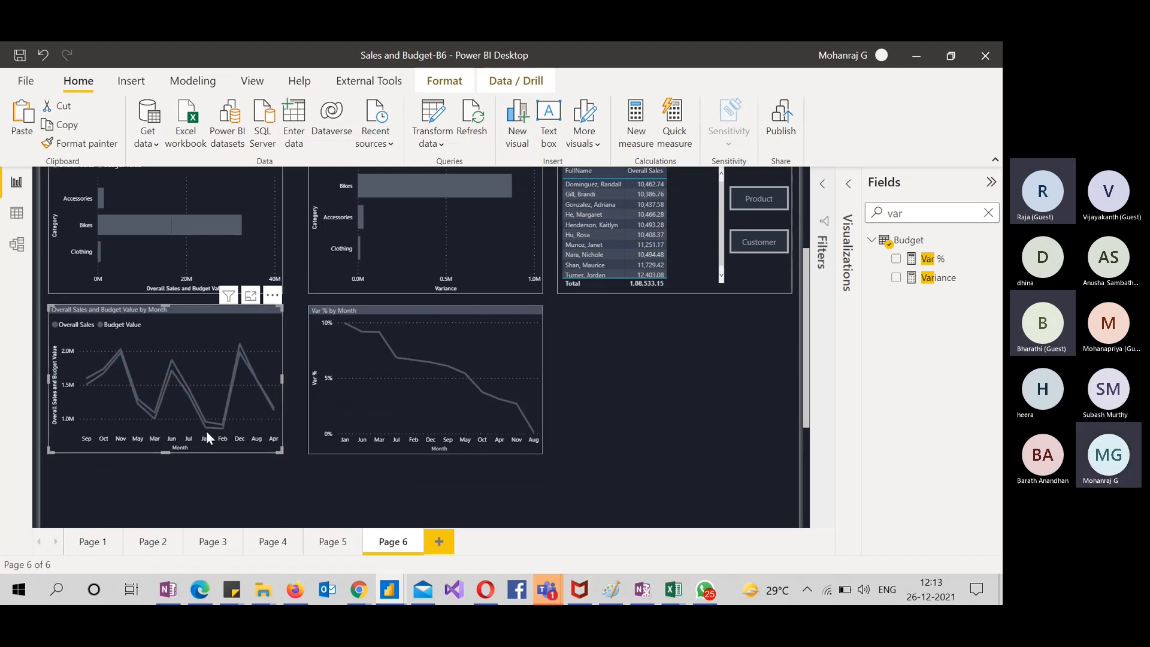
{"action": "left_click", "coordinate": [273, 297]}
{"action": "mouse_move", "coordinate": [335, 389]}
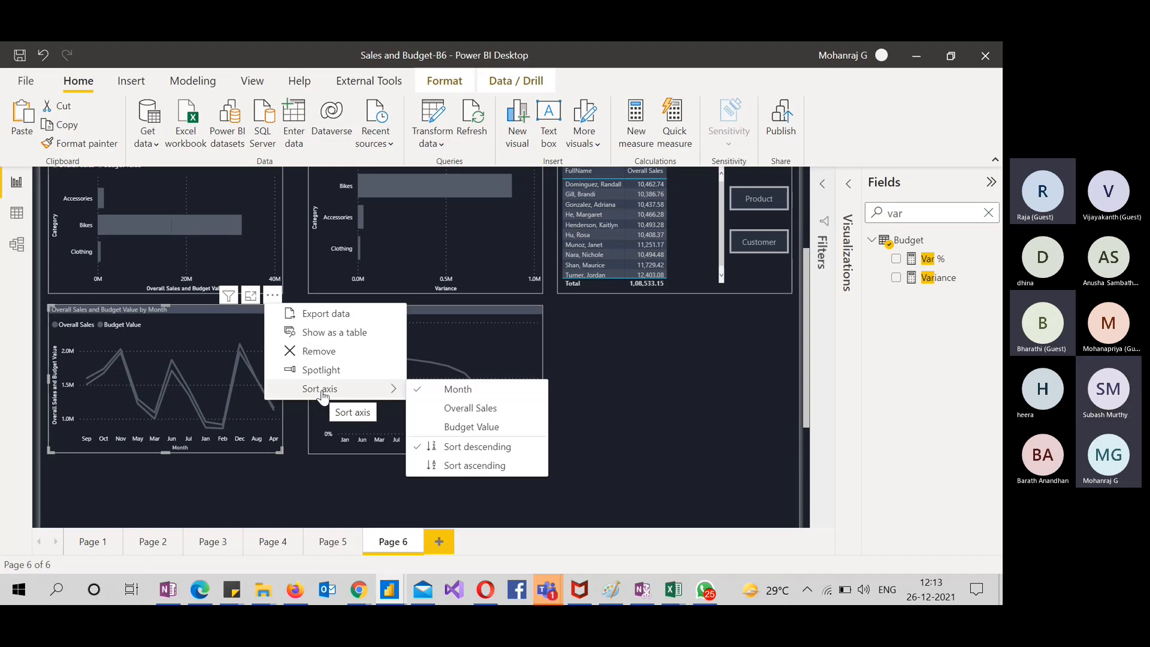
{"action": "left_click", "coordinate": [455, 464]}
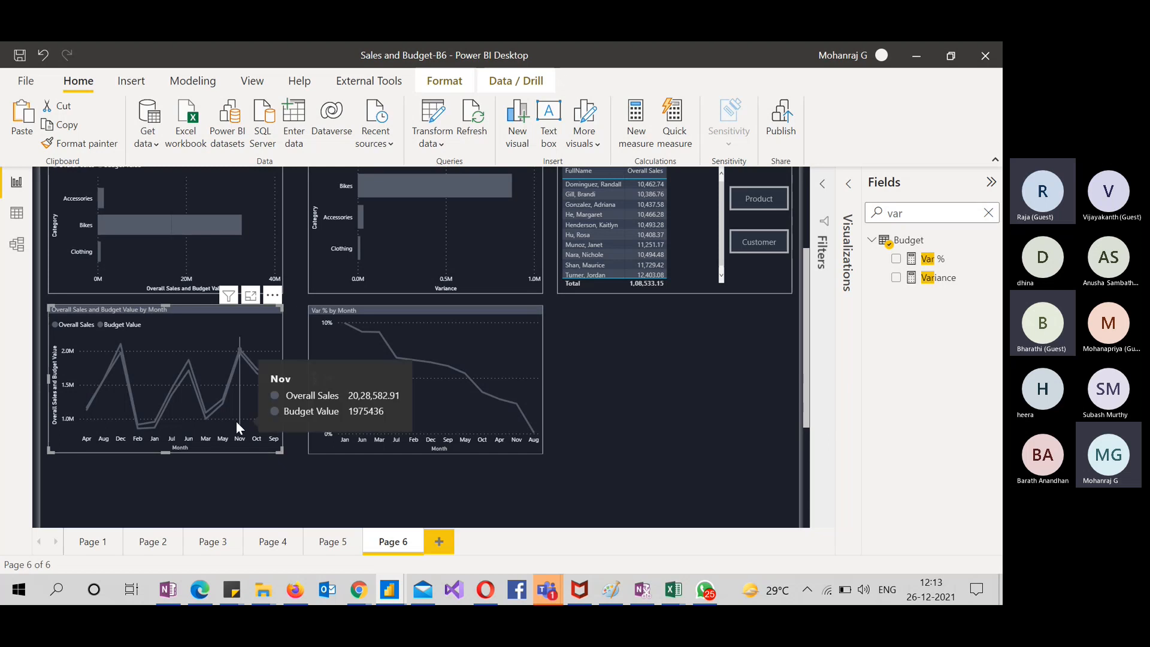
{"action": "left_click", "coordinate": [297, 480]}
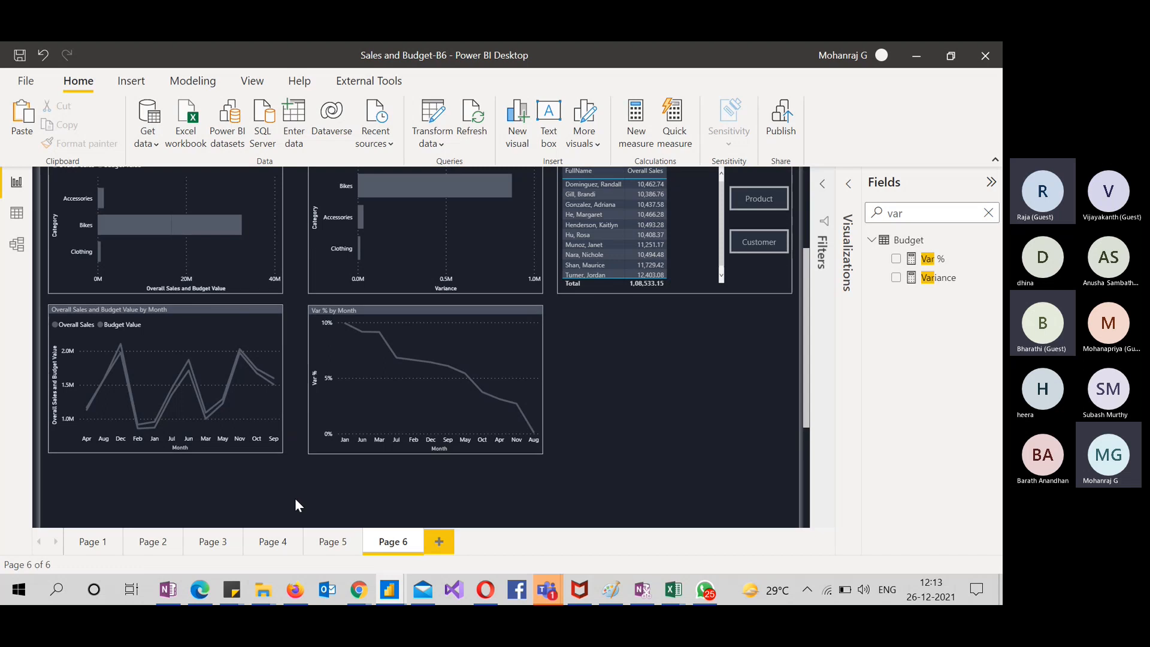
Examine the Month column of the Calendar table in the data view and compare it with the monthly chart's axis
{"action": "left_click", "coordinate": [16, 214]}
{"action": "left_click", "coordinate": [17, 182]}
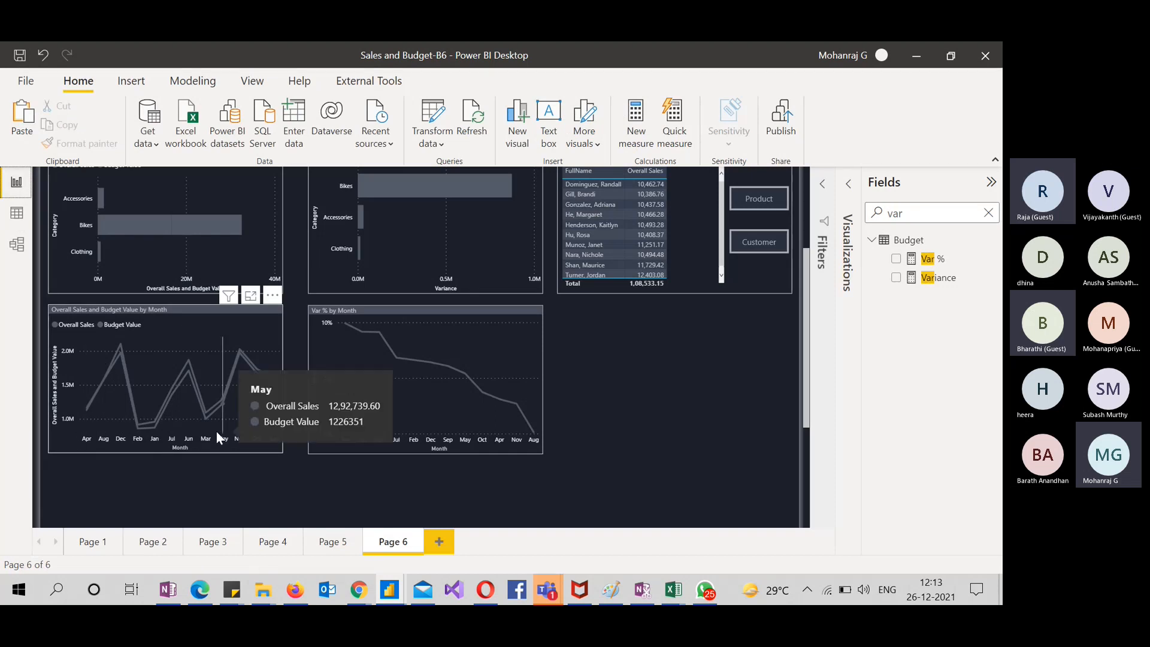
{"action": "left_click", "coordinate": [17, 215]}
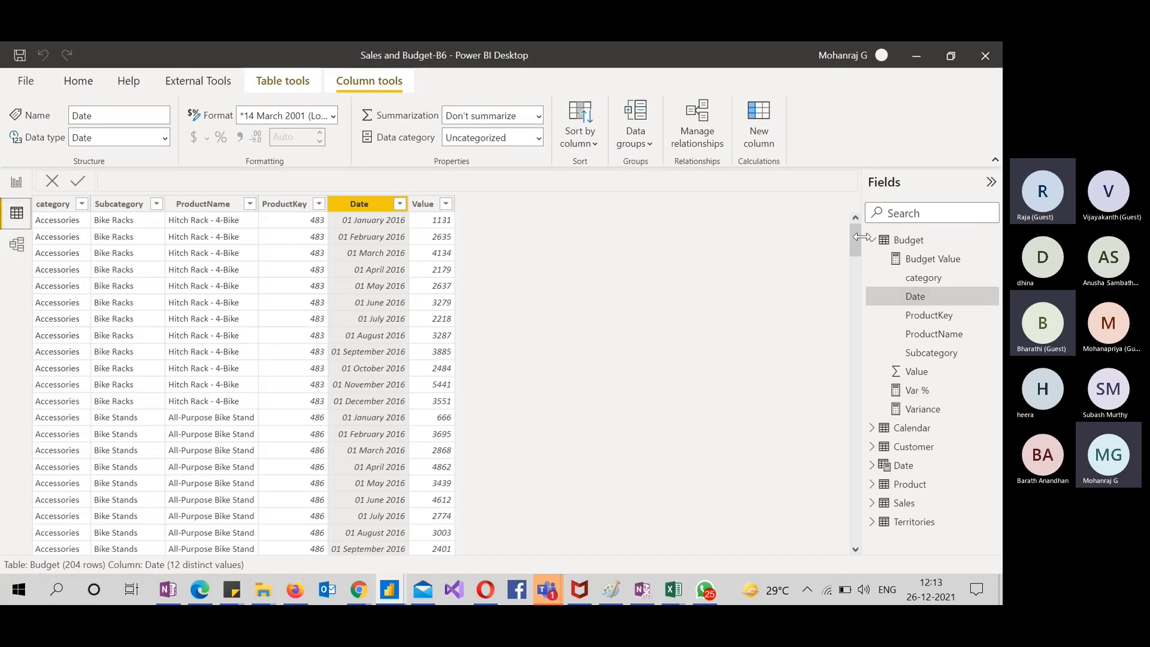
{"action": "left_click", "coordinate": [871, 239]}
{"action": "left_click", "coordinate": [912, 261]}
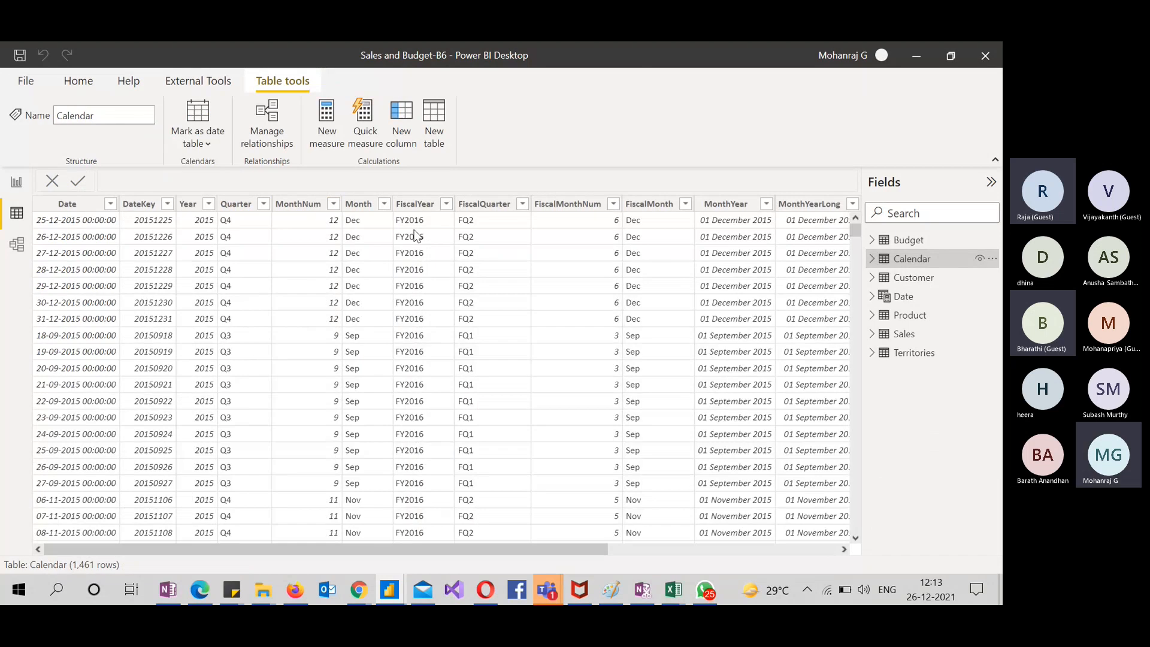
{"action": "left_click", "coordinate": [352, 205]}
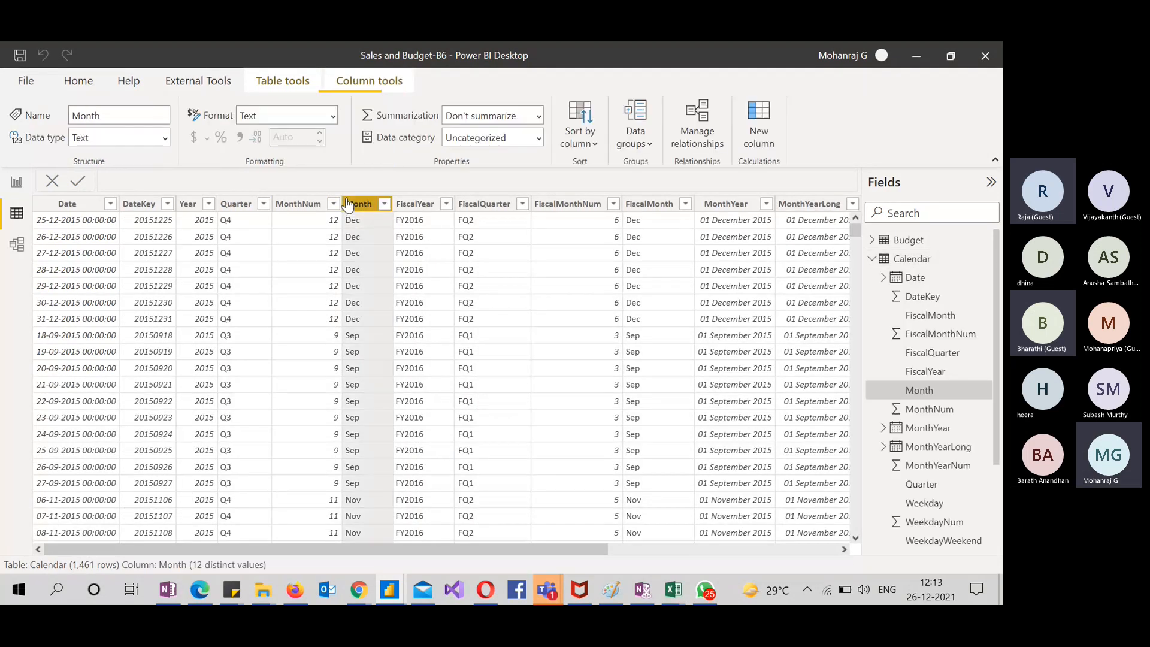
{"action": "left_click", "coordinate": [15, 183]}
{"action": "left_click", "coordinate": [18, 219]}
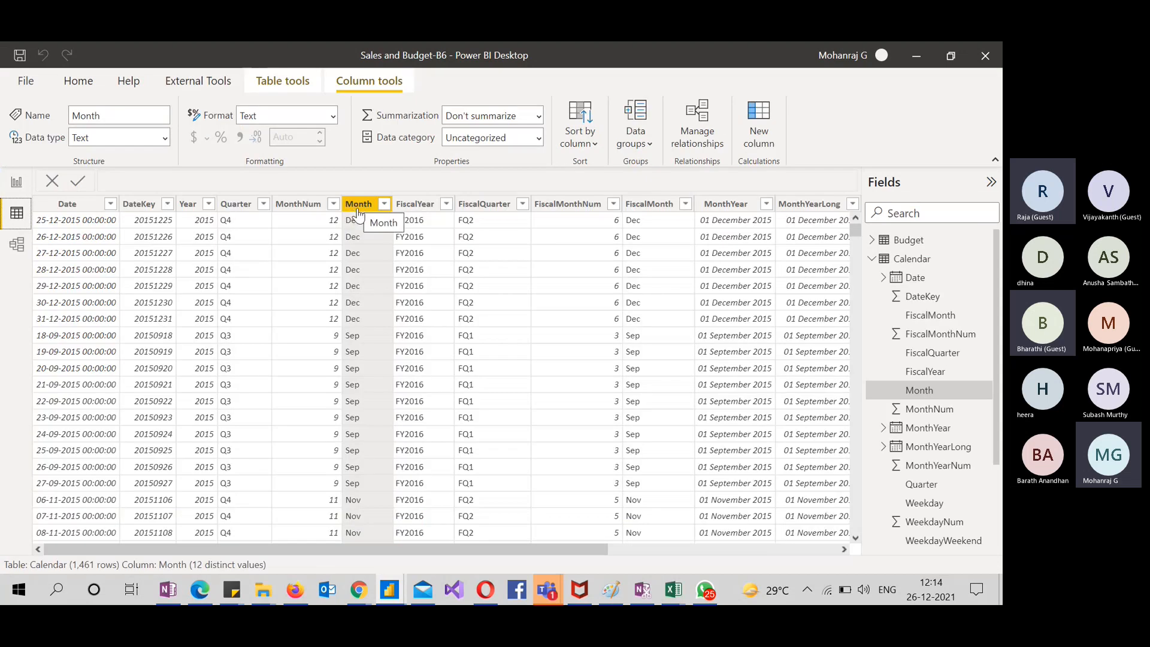
{"action": "left_click", "coordinate": [16, 182]}
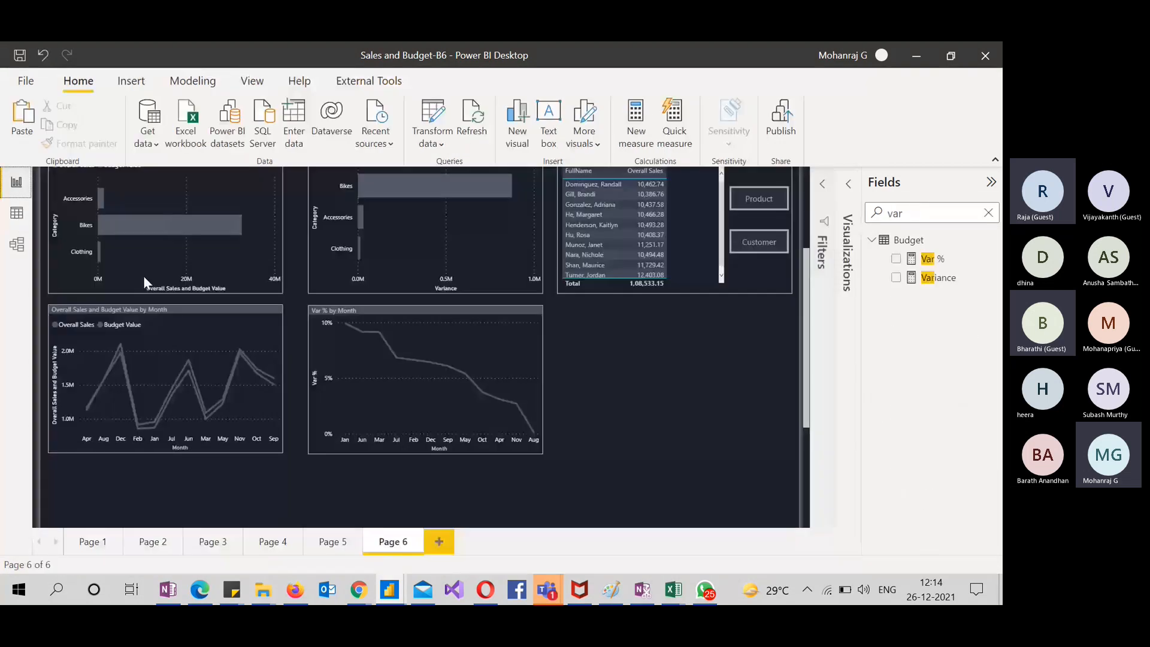
Duplicate the Overall Sales and Budget Value by Month line chart and place the copy below the Top 10 Customer table
{"action": "left_click", "coordinate": [277, 333]}
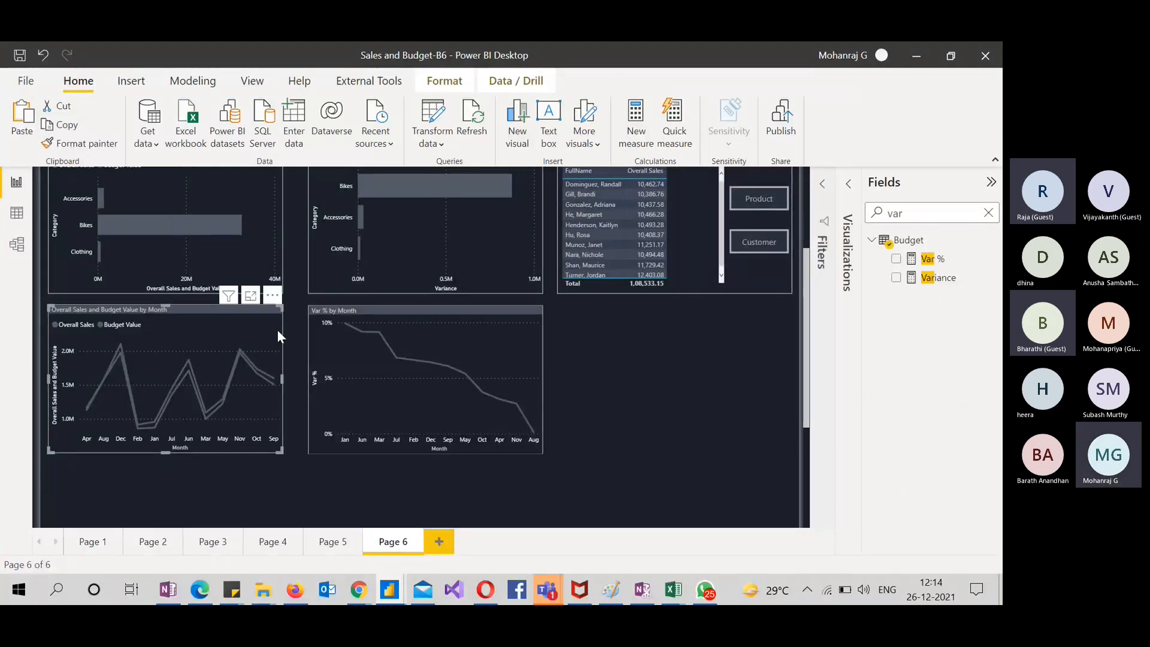
{"action": "key", "text": "ctrl+v"}
{"action": "left_click_drag", "start_coordinate": [280, 315], "coordinate": [784, 291]}
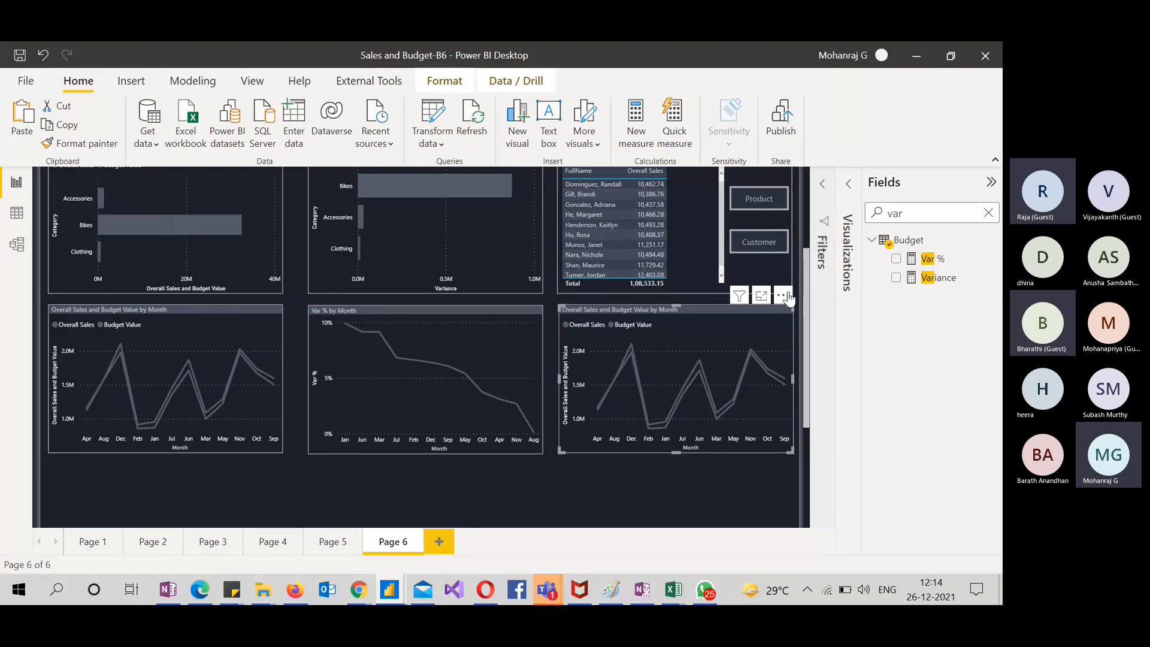
Replace Month with the Calendar table's MonthNum field on the axis of the copied line chart
{"action": "left_click", "coordinate": [848, 186]}
{"action": "left_click", "coordinate": [848, 426]}
{"action": "double_click", "coordinate": [919, 212]}
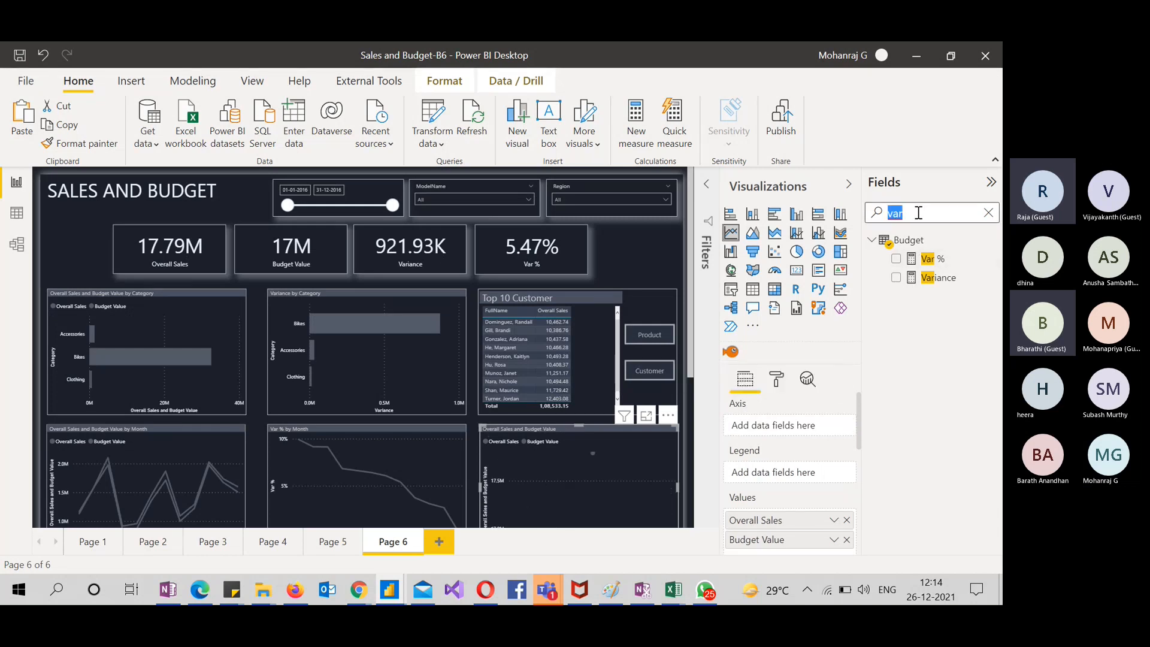
{"action": "type", "text": "month"}
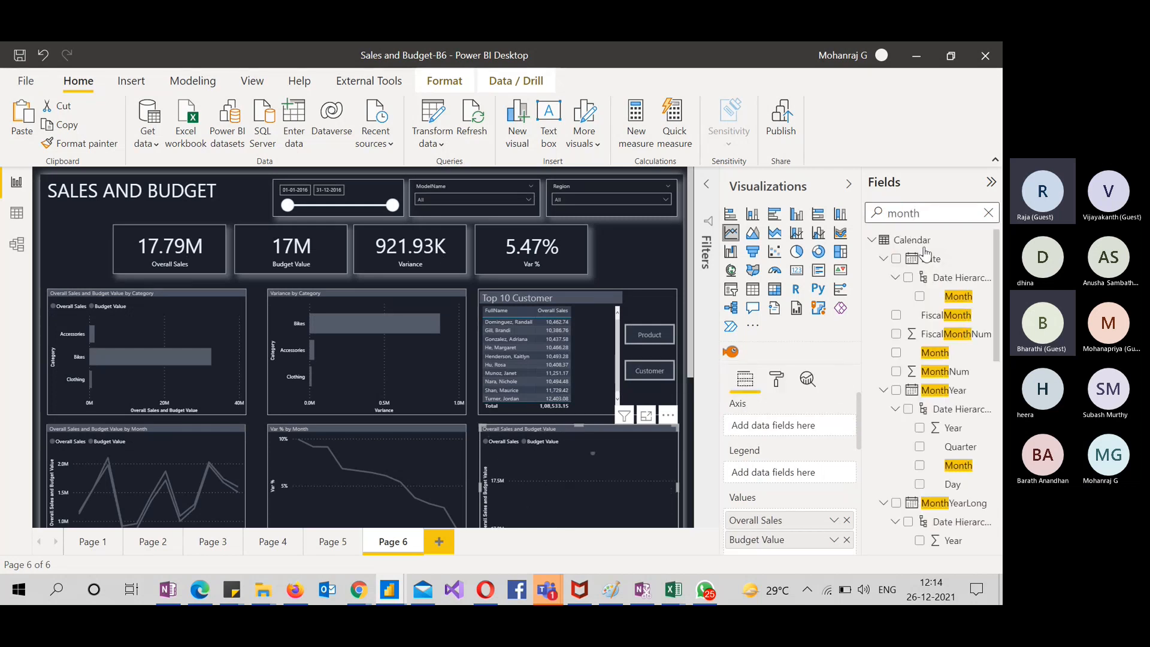
{"action": "left_click_drag", "start_coordinate": [946, 372], "coordinate": [821, 426]}
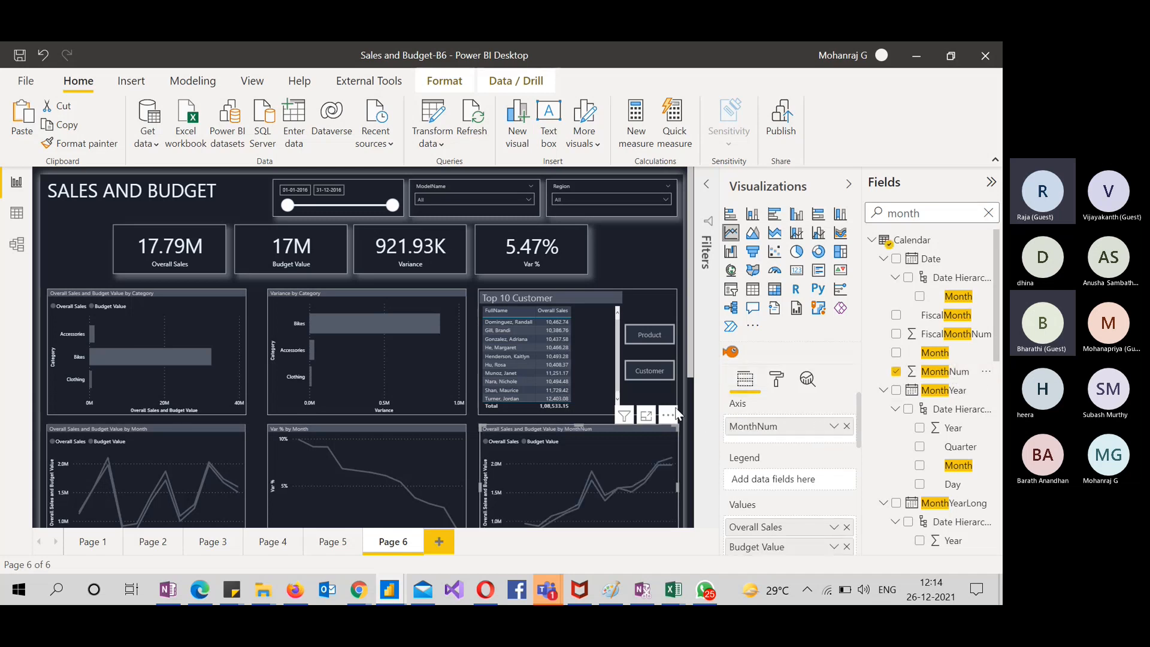
{"action": "scroll", "coordinate": [677, 405], "scroll_direction": "down", "scroll_amount": 3}
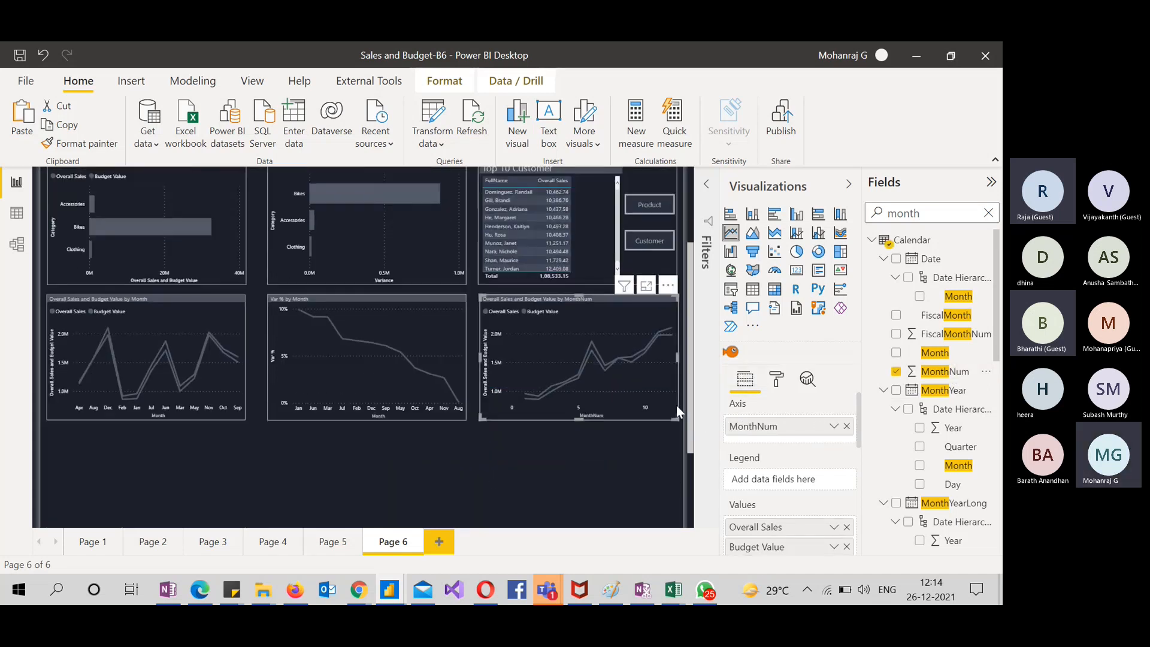
{"action": "left_click", "coordinate": [849, 186]}
{"action": "scroll", "coordinate": [753, 267], "scroll_direction": "down", "scroll_amount": 5}
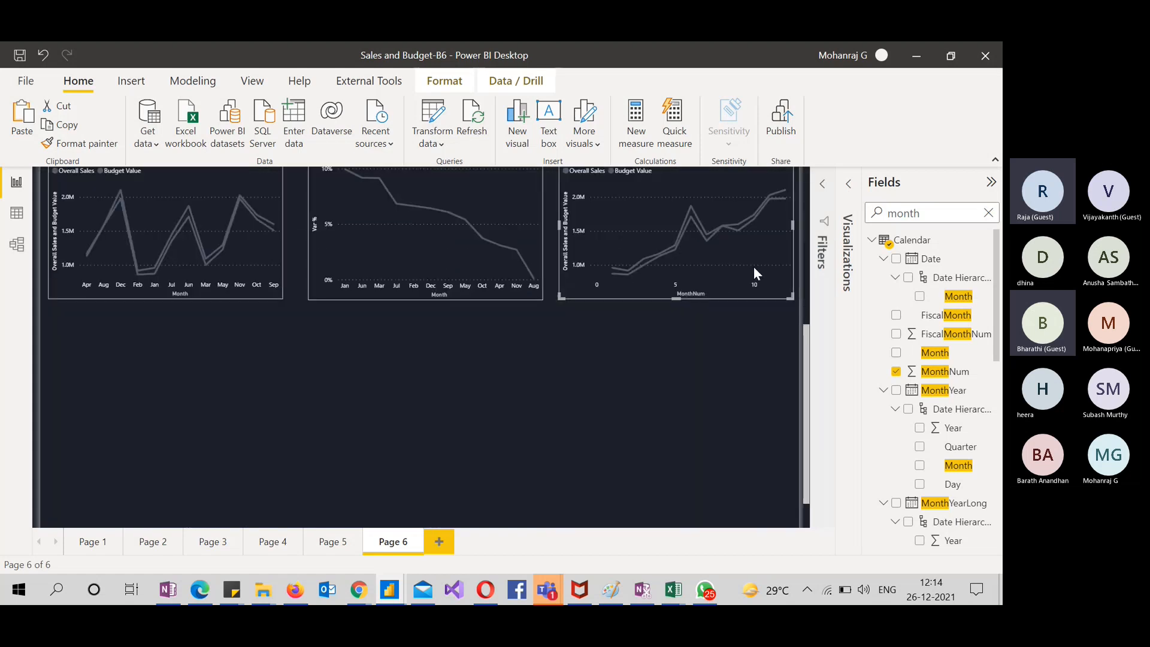
{"action": "scroll", "coordinate": [753, 267], "scroll_direction": "up", "scroll_amount": 3}
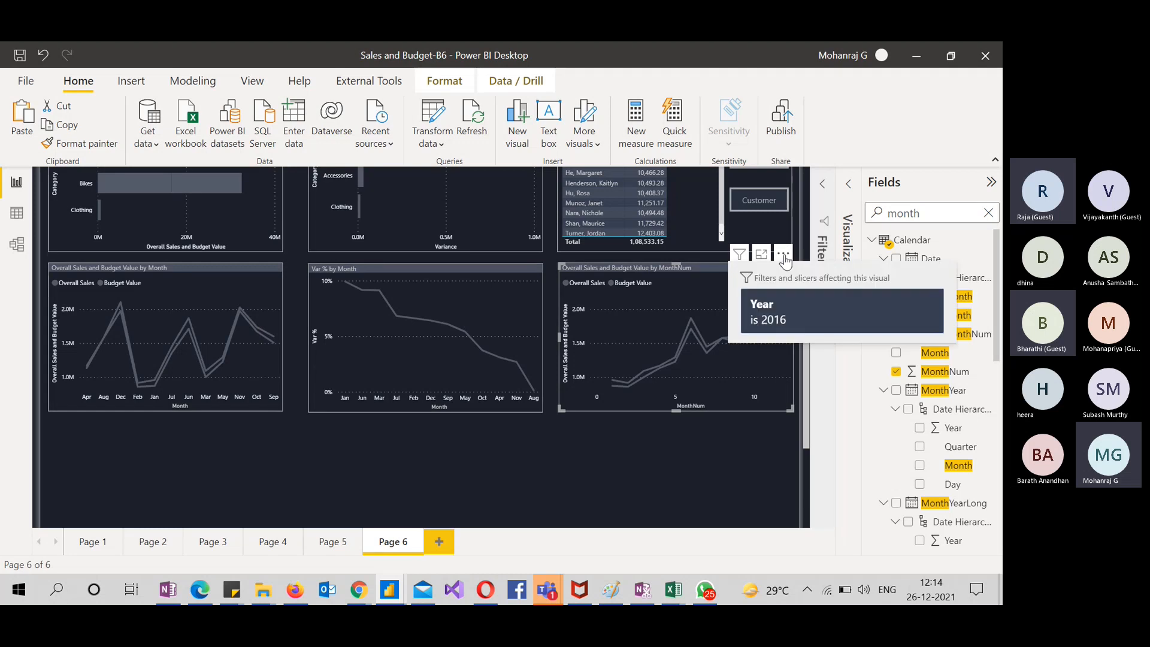
Set the Calendar table's Month column to sort by the MonthNum column
{"action": "left_click", "coordinate": [16, 212]}
{"action": "left_click", "coordinate": [363, 207]}
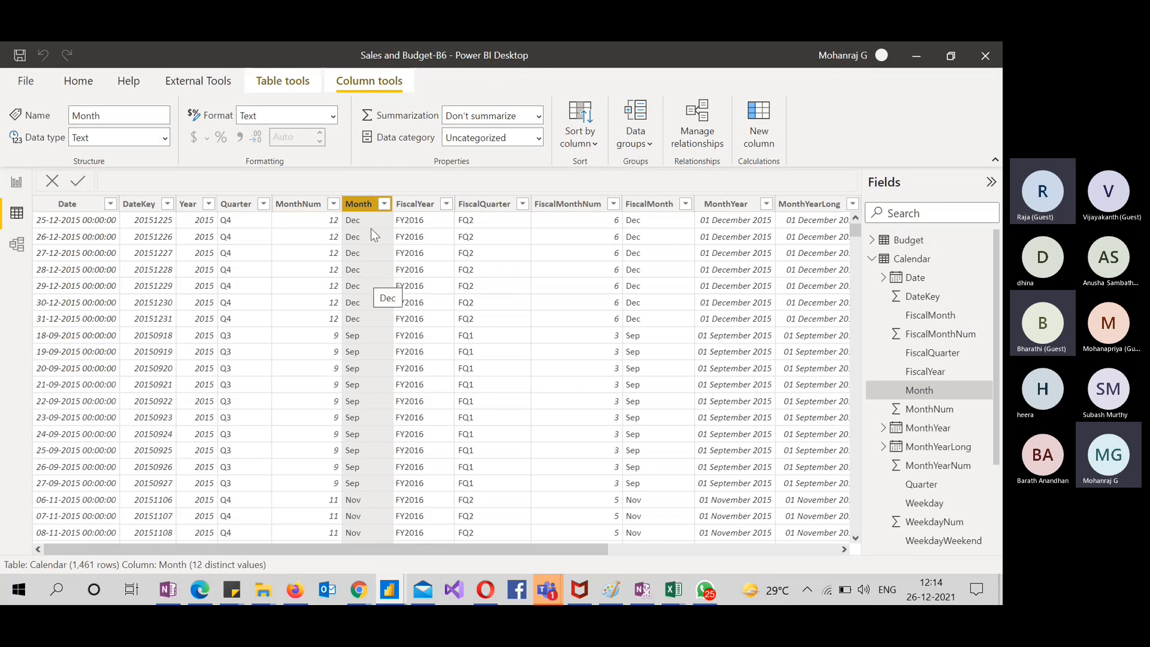
{"action": "left_click", "coordinate": [290, 205]}
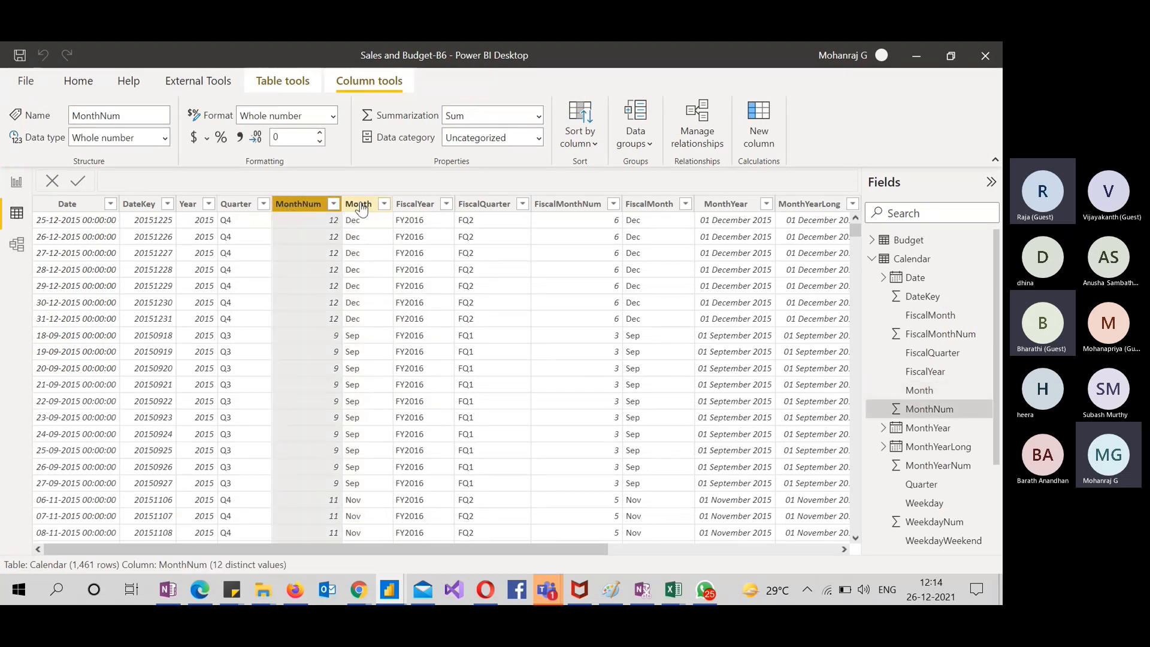
{"action": "left_click", "coordinate": [361, 206]}
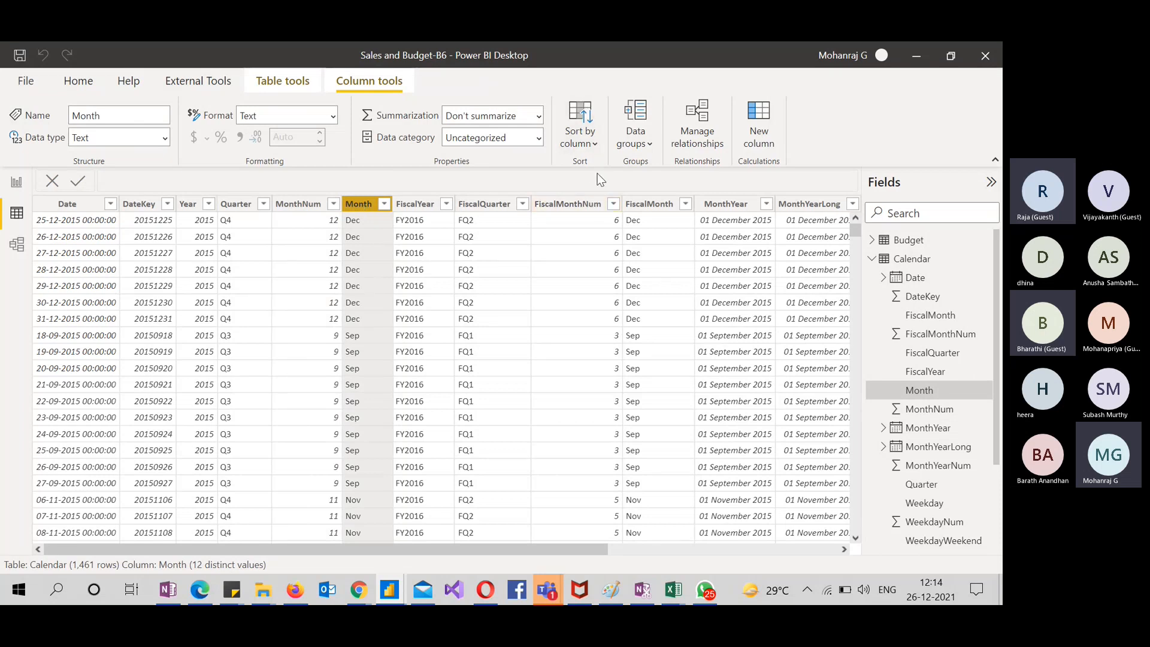
{"action": "left_click", "coordinate": [594, 144]}
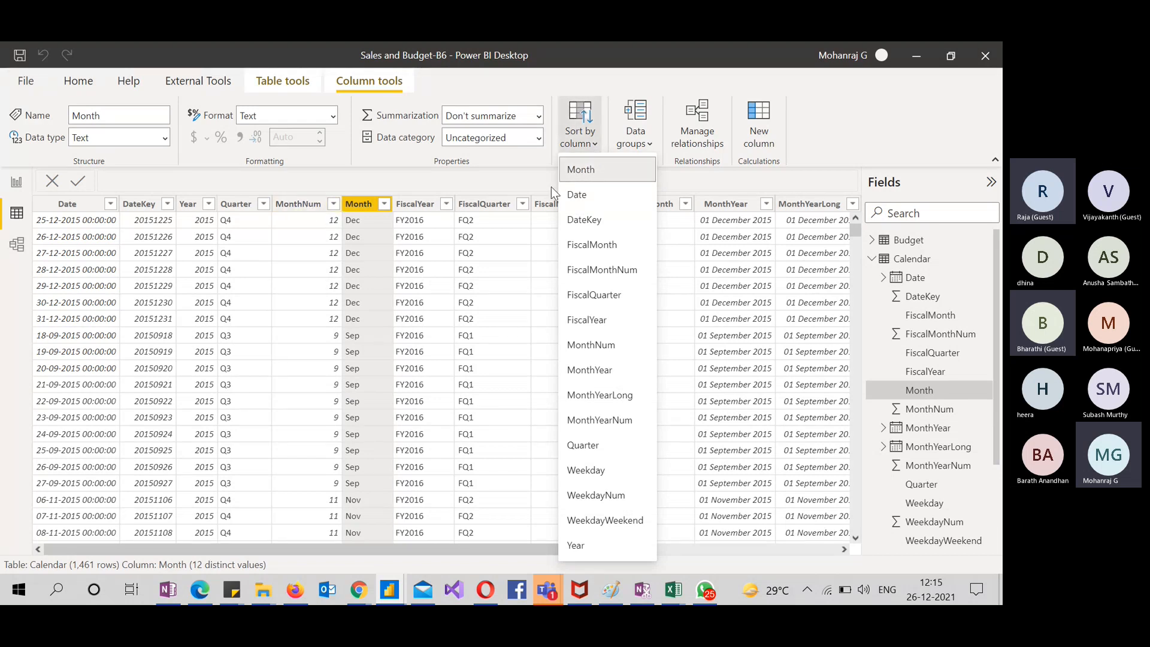
{"action": "left_click", "coordinate": [599, 345]}
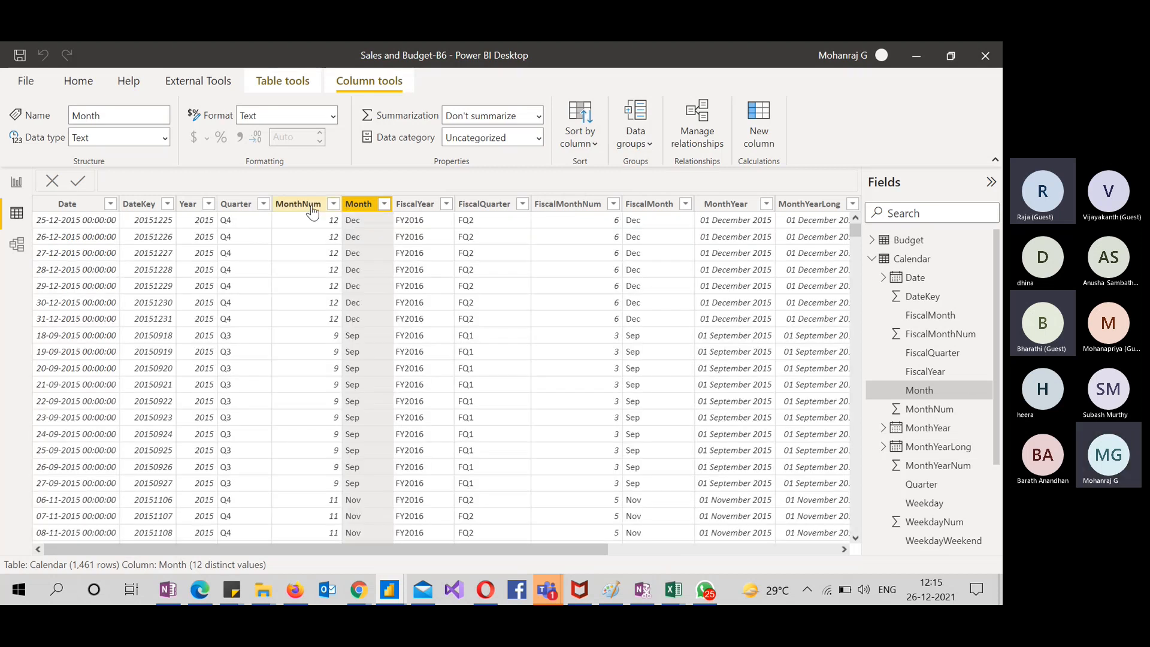
Delete the copied MonthNum line chart below the Top 10 Customer table from the report page
{"action": "left_click", "coordinate": [17, 182]}
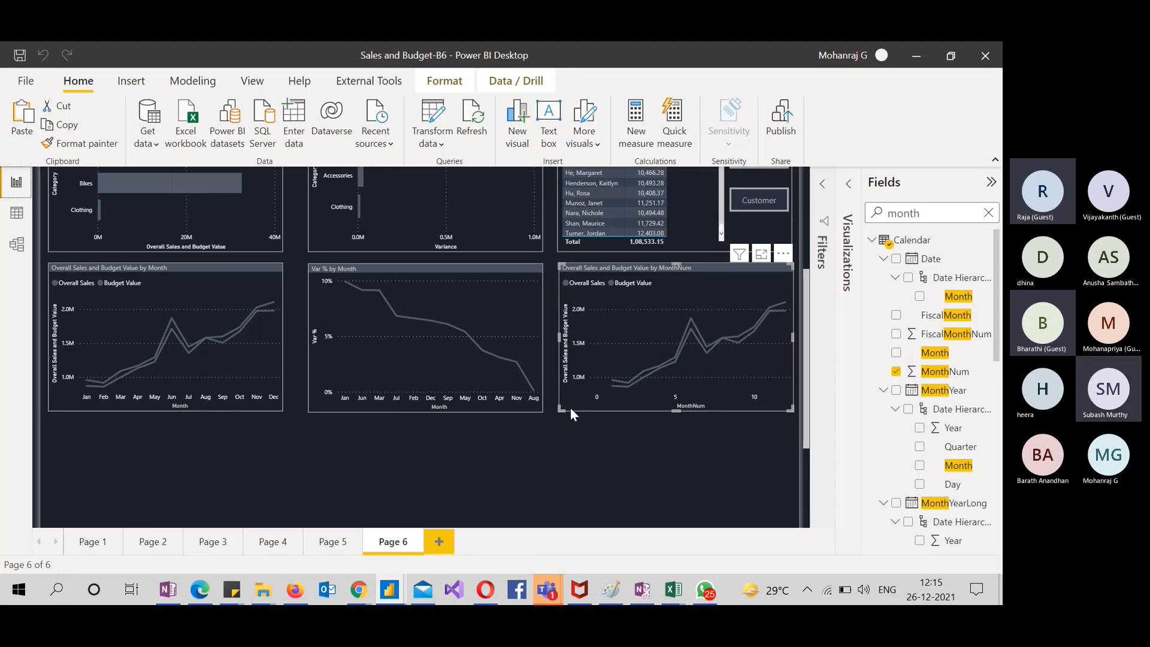
{"action": "key", "text": "Delete"}
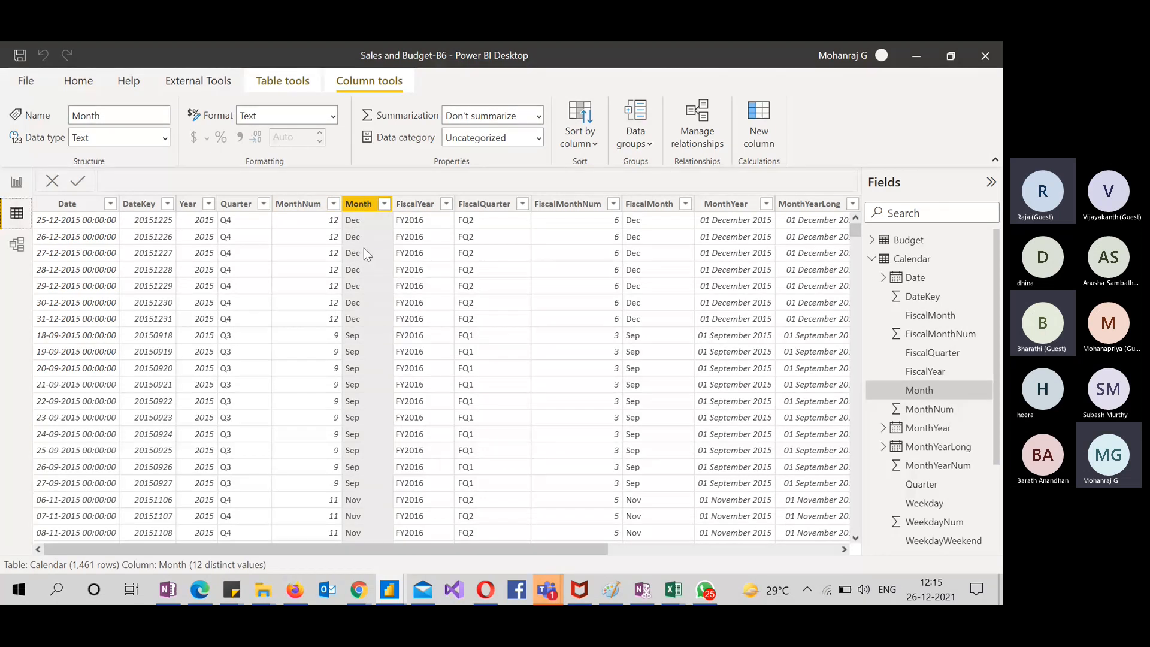
{"action": "left_click", "coordinate": [17, 185]}
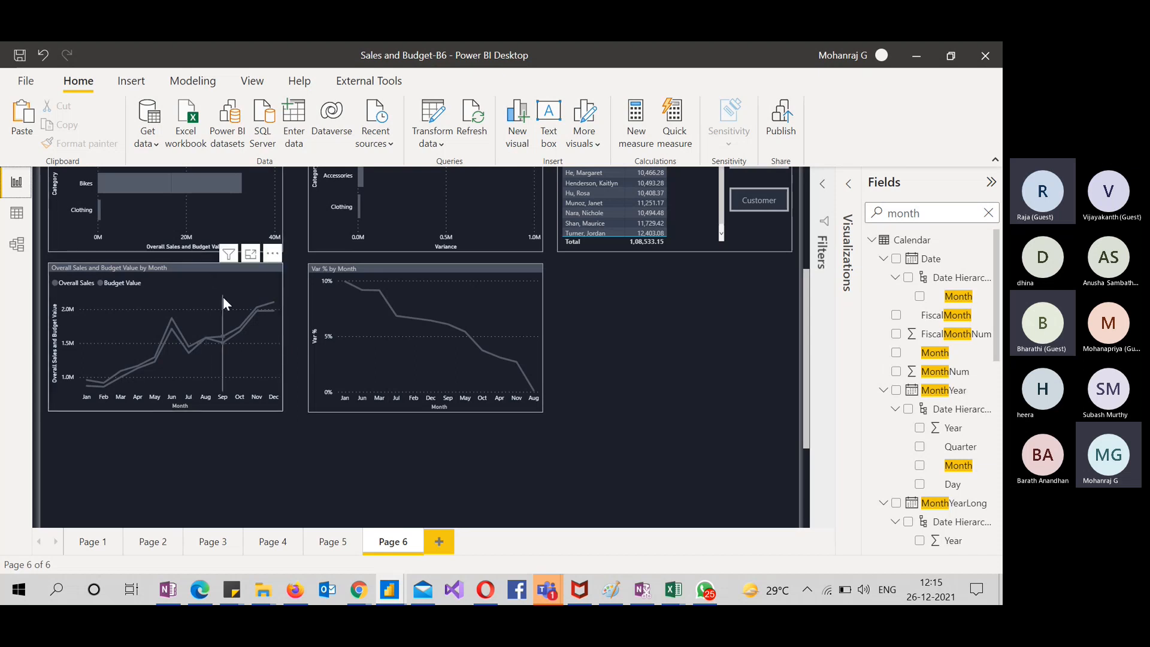
Review the Month column's sort-by-column setting and the MonthNum column in the Calendar table, and check the monthly chart's order
{"action": "left_click", "coordinate": [17, 213]}
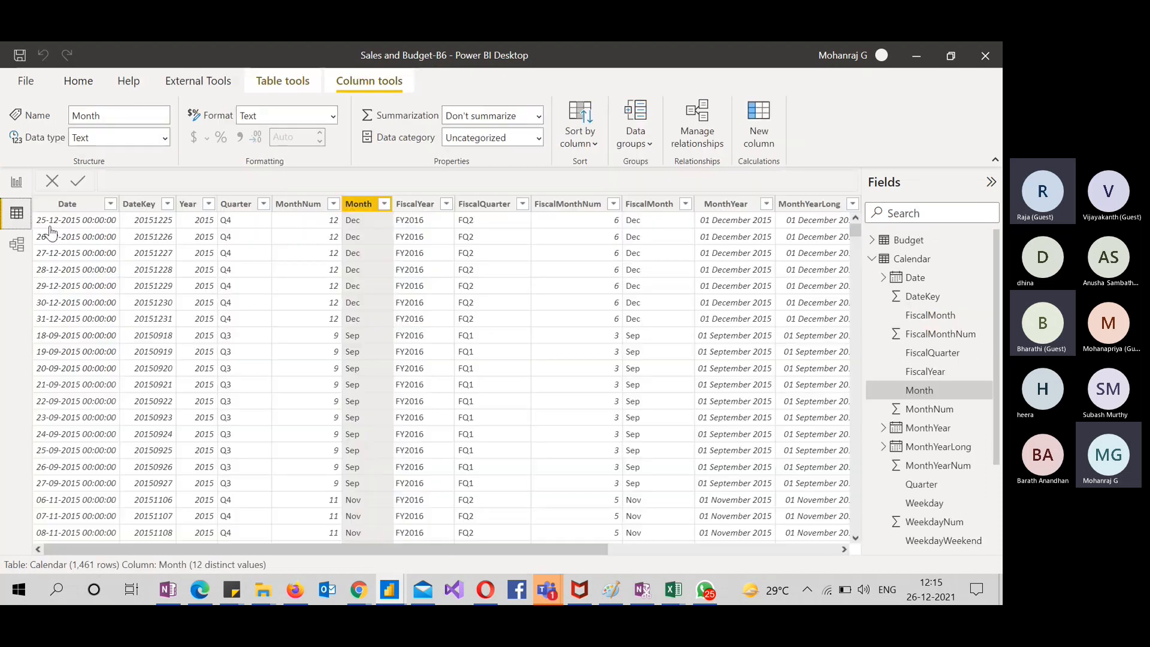
{"action": "left_click", "coordinate": [581, 144]}
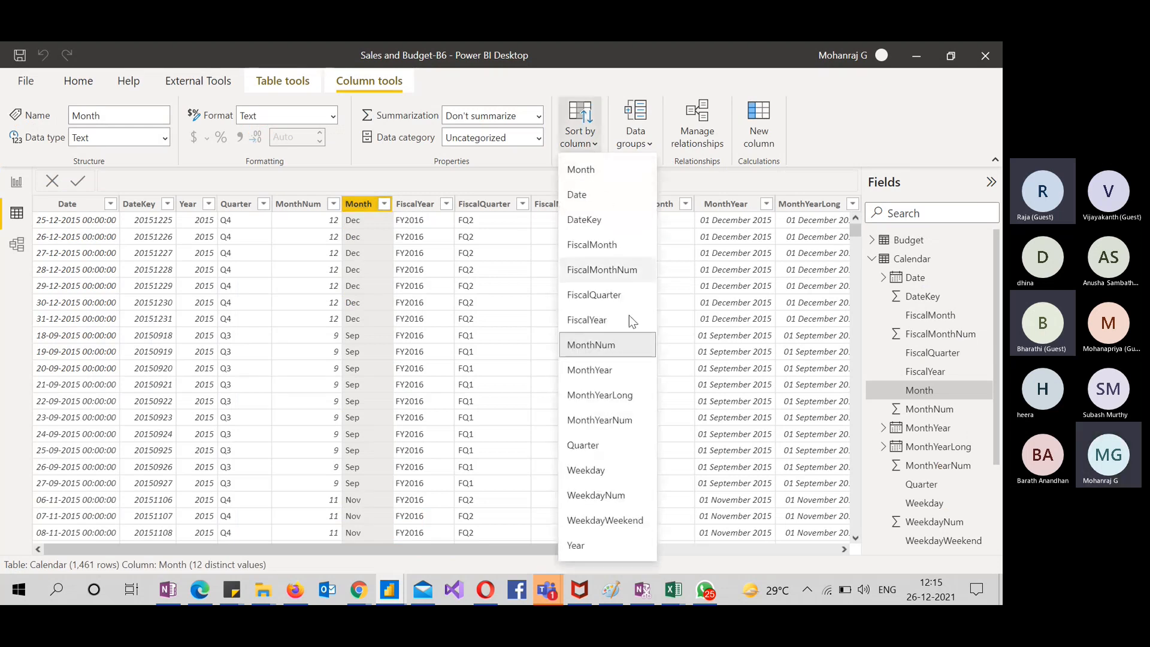
{"action": "left_click", "coordinate": [858, 175]}
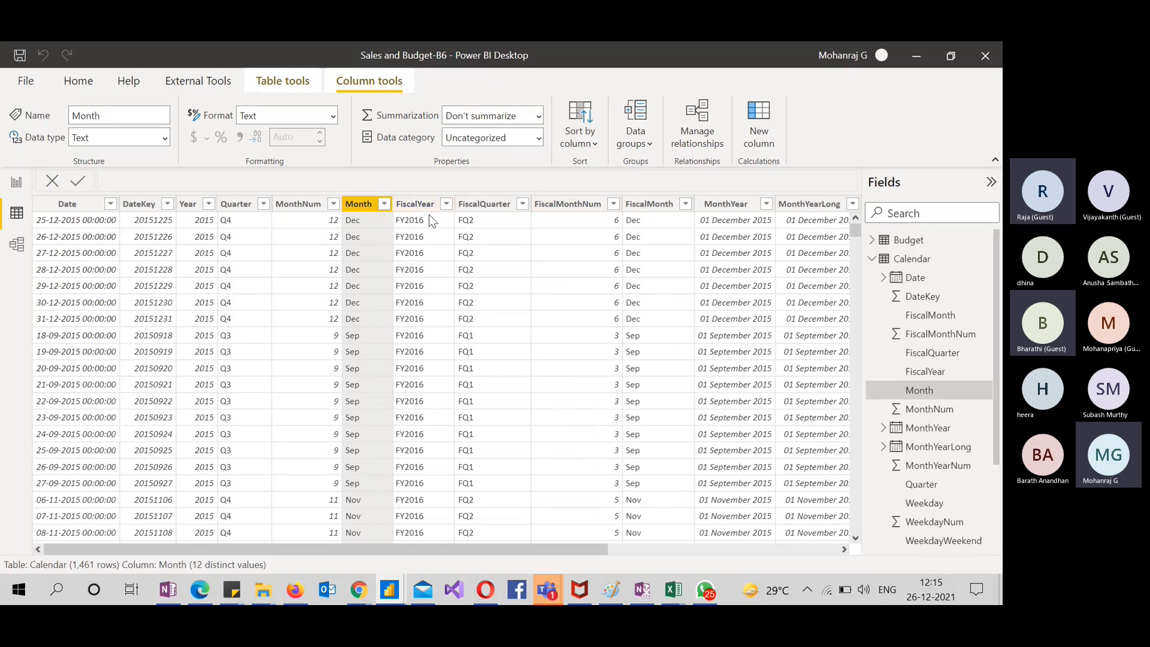
{"action": "left_click", "coordinate": [595, 145]}
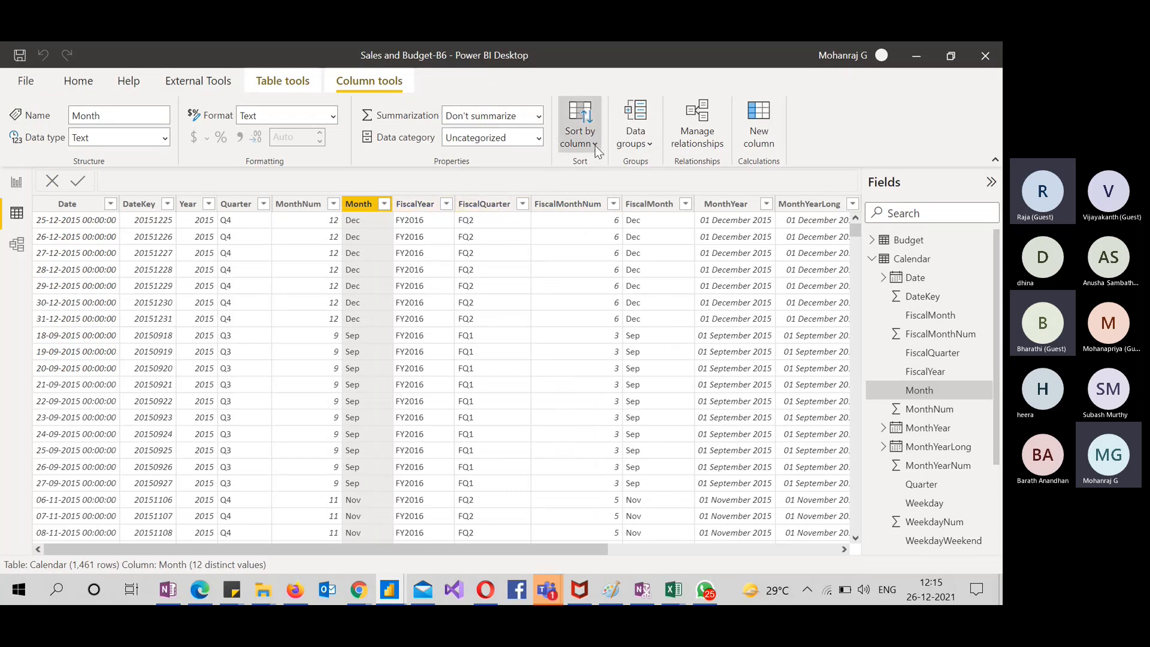
{"action": "left_click", "coordinate": [839, 134]}
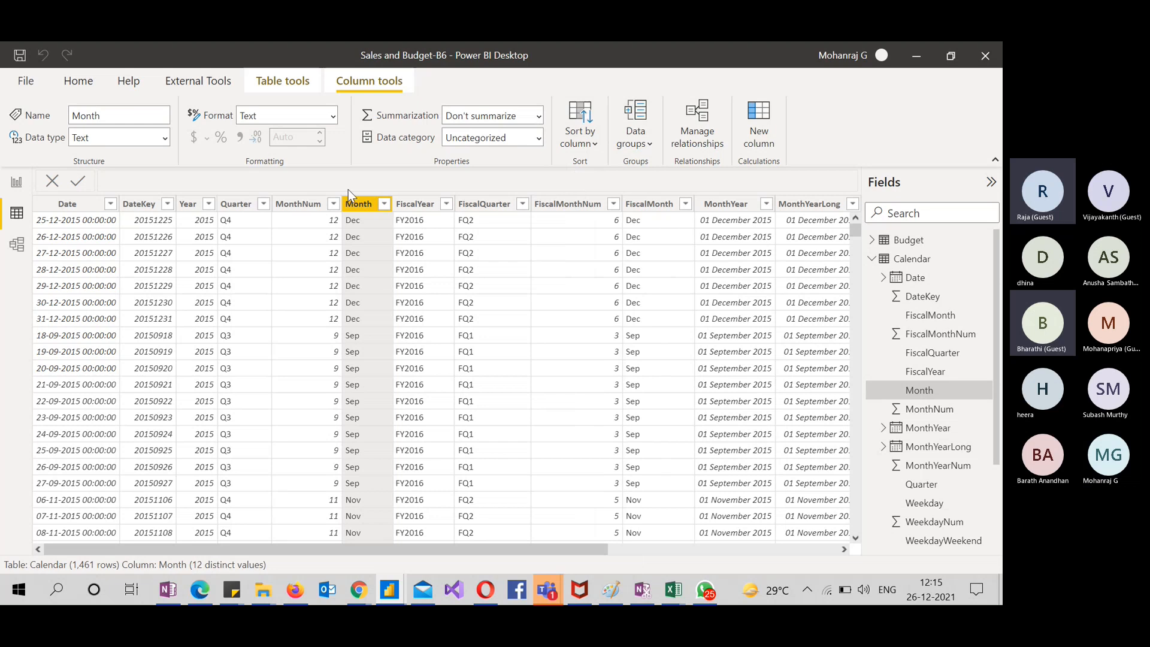
{"action": "left_click", "coordinate": [291, 205]}
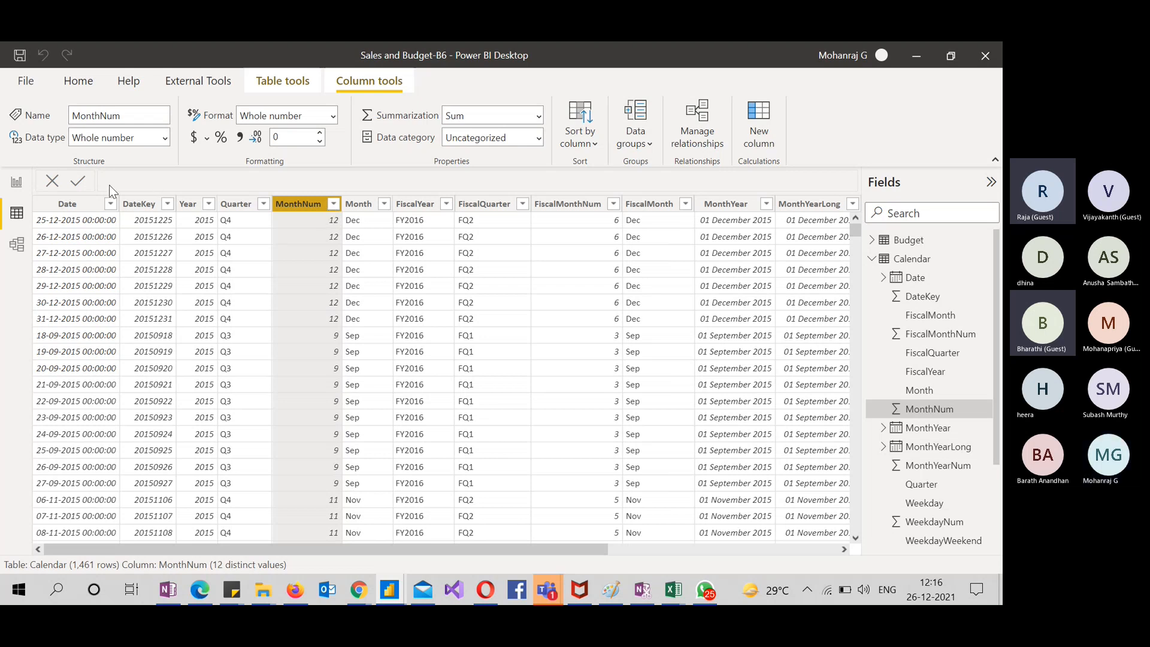
{"action": "left_click", "coordinate": [16, 185]}
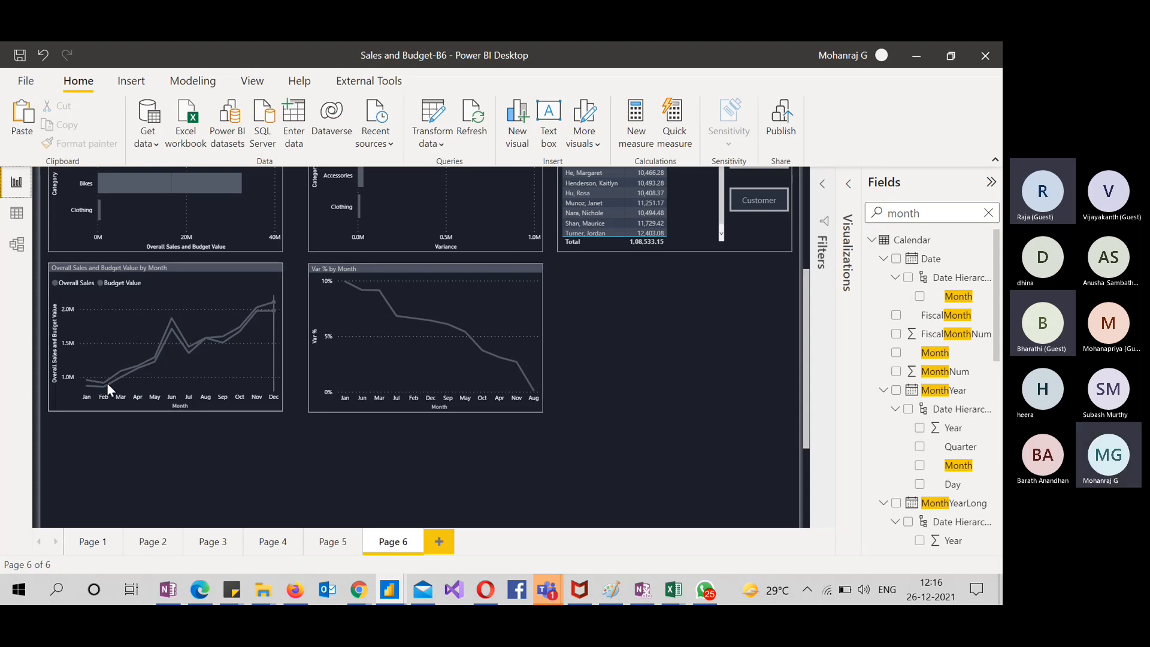
Sort the Var % by Month line chart's axis by Month in ascending order
{"action": "left_click", "coordinate": [346, 405]}
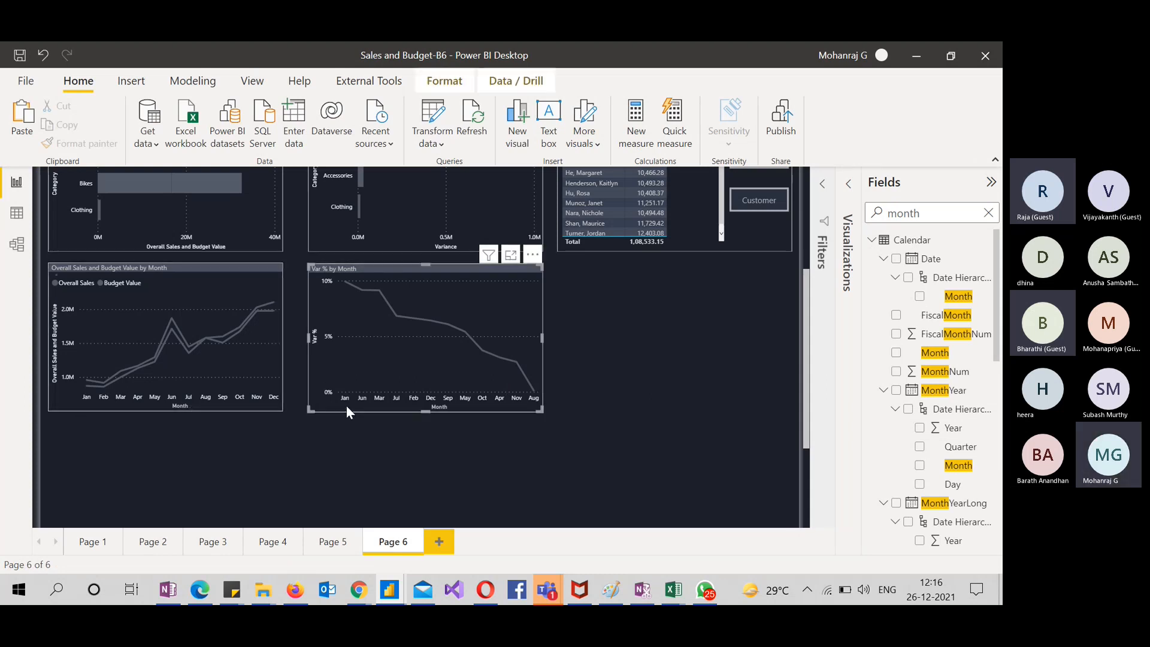
{"action": "left_click", "coordinate": [533, 256]}
{"action": "mouse_move", "coordinate": [577, 346]}
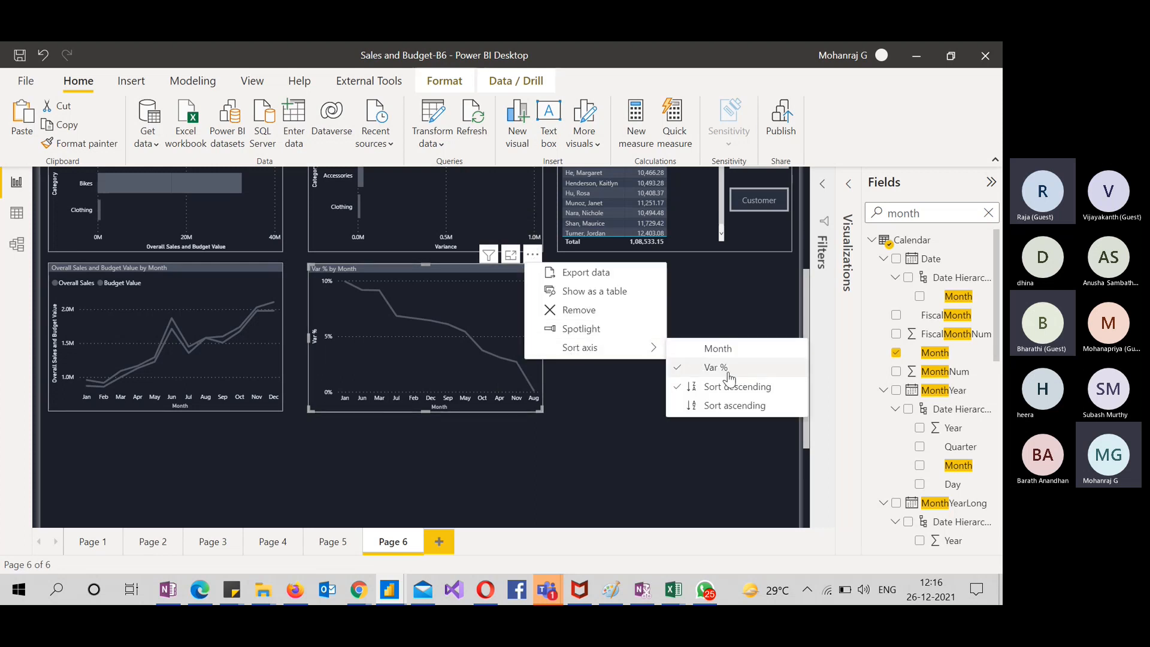
{"action": "left_click", "coordinate": [724, 350]}
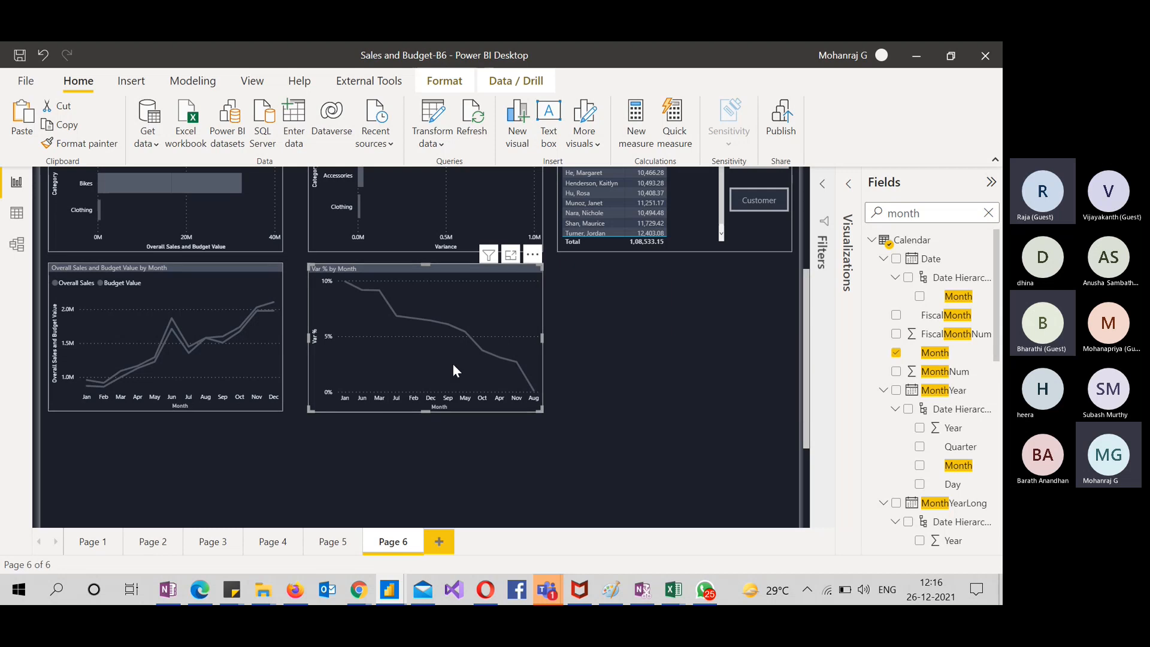
{"action": "left_click", "coordinate": [533, 255]}
{"action": "mouse_move", "coordinate": [578, 349]}
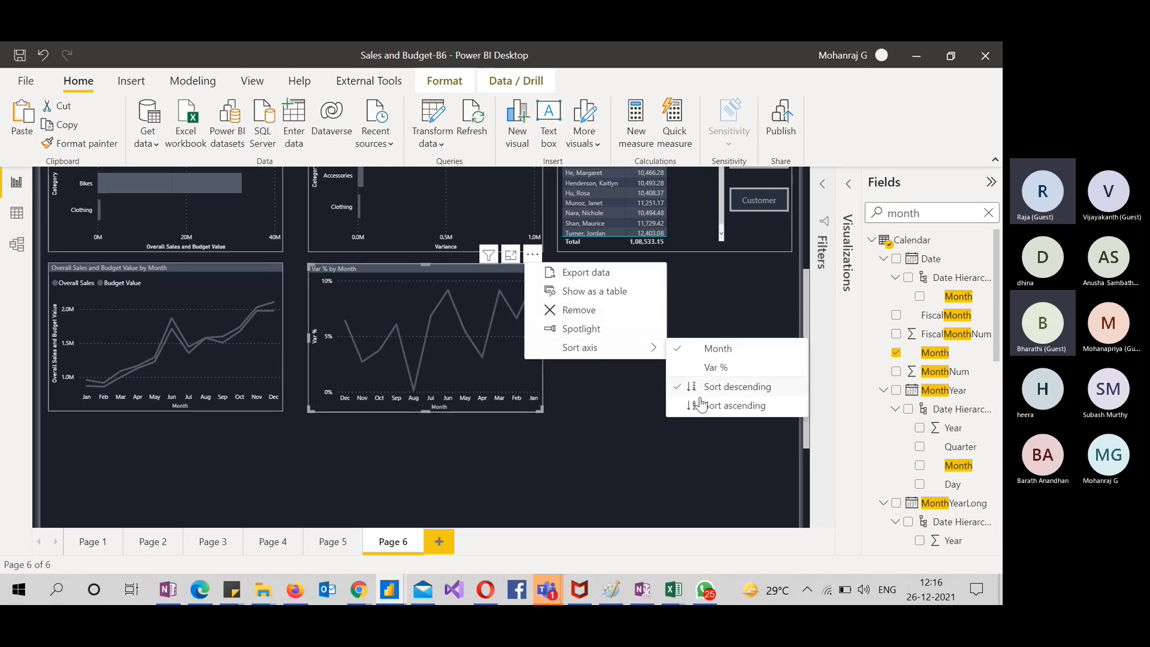
{"action": "left_click", "coordinate": [708, 413]}
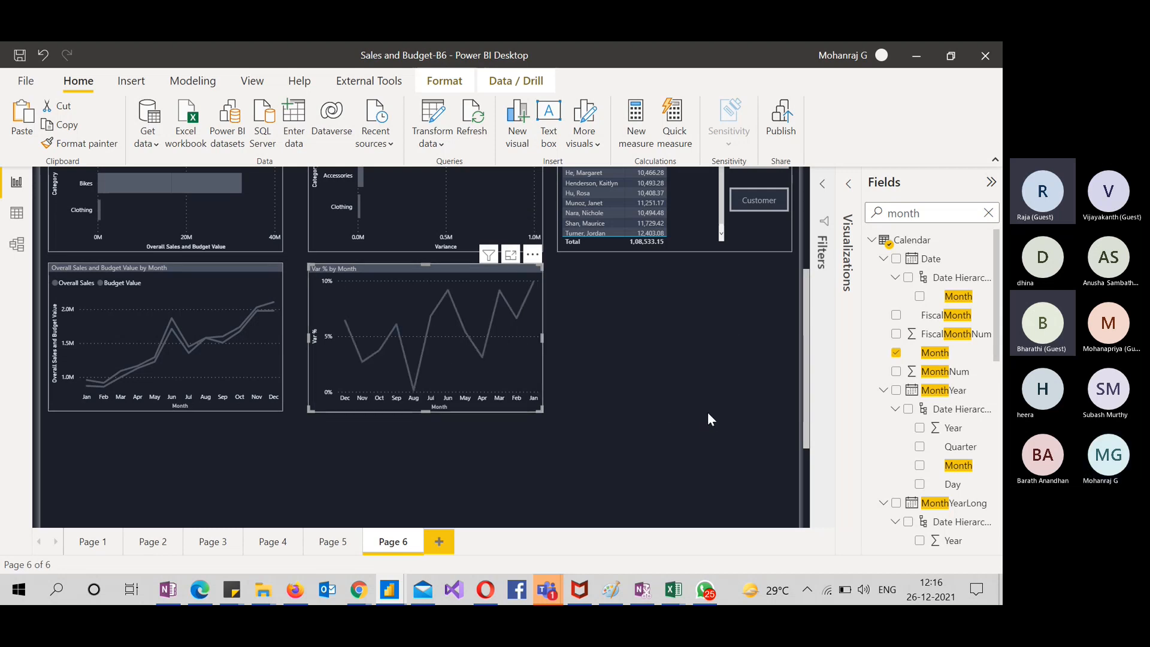
{"action": "left_click", "coordinate": [663, 386]}
{"action": "scroll", "coordinate": [663, 386], "scroll_direction": "up", "scroll_amount": 1}
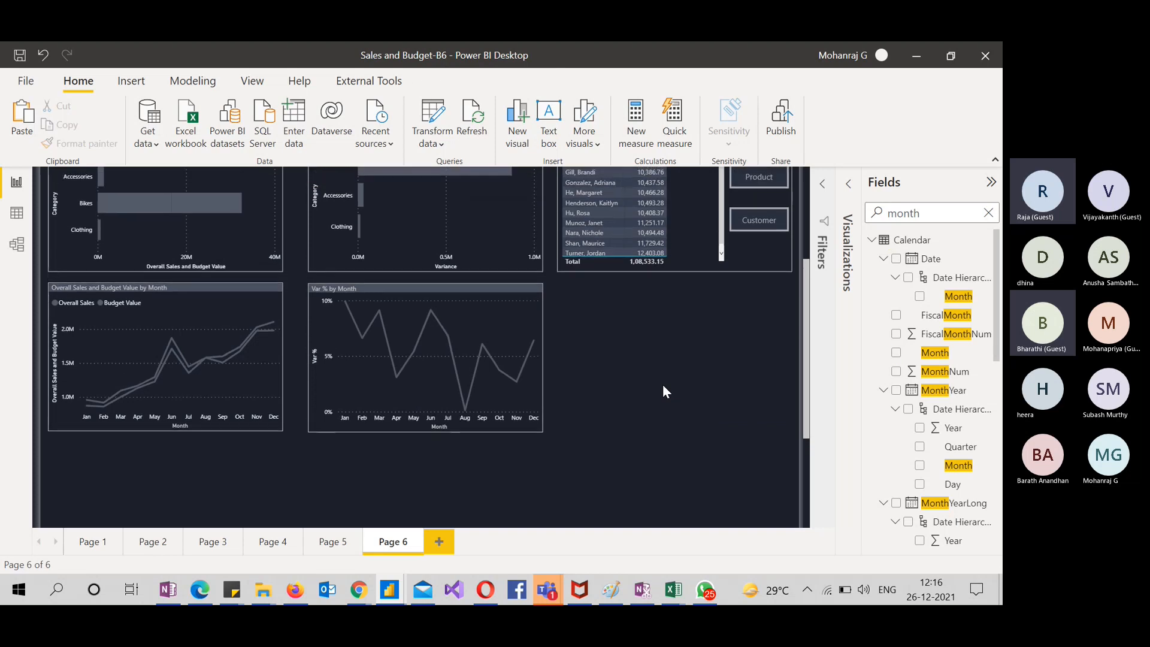
Convert the Var % by Month line chart into a clustered bar chart
{"action": "left_click", "coordinate": [538, 296]}
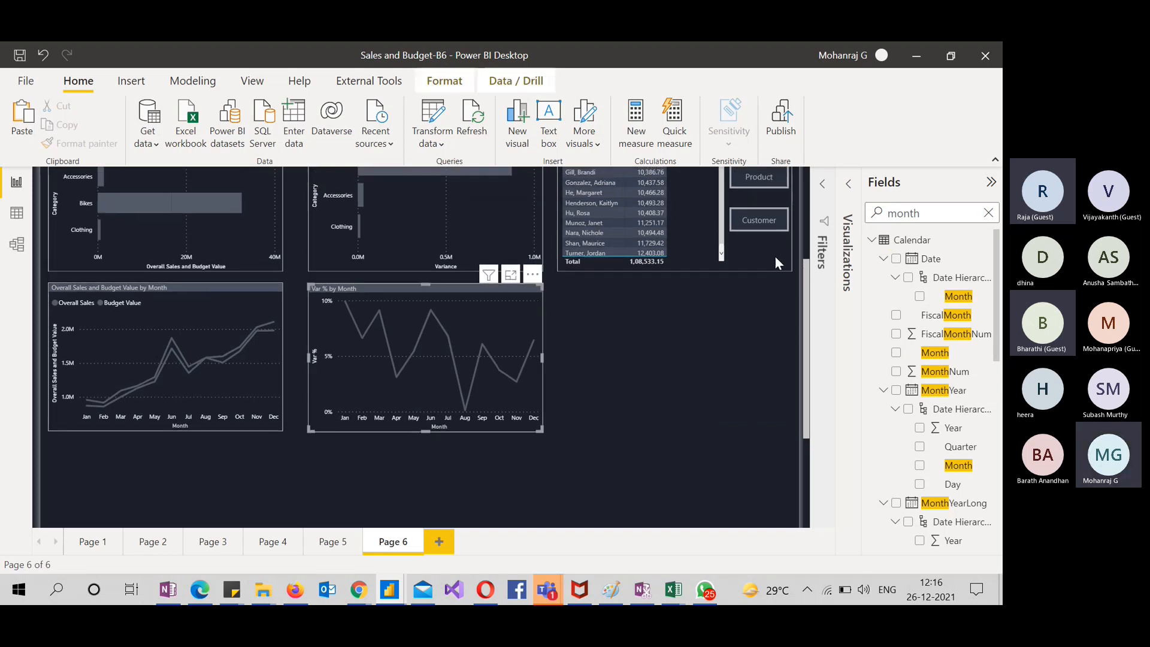
{"action": "left_click", "coordinate": [850, 185]}
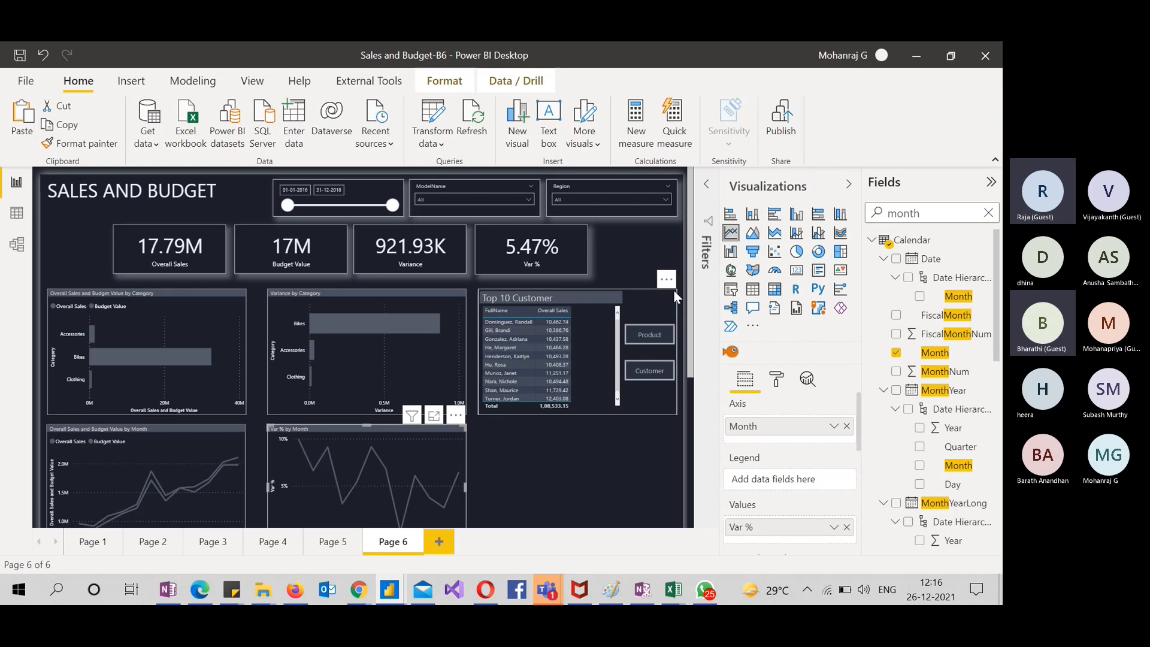
{"action": "scroll", "coordinate": [648, 483], "scroll_direction": "down", "scroll_amount": 3}
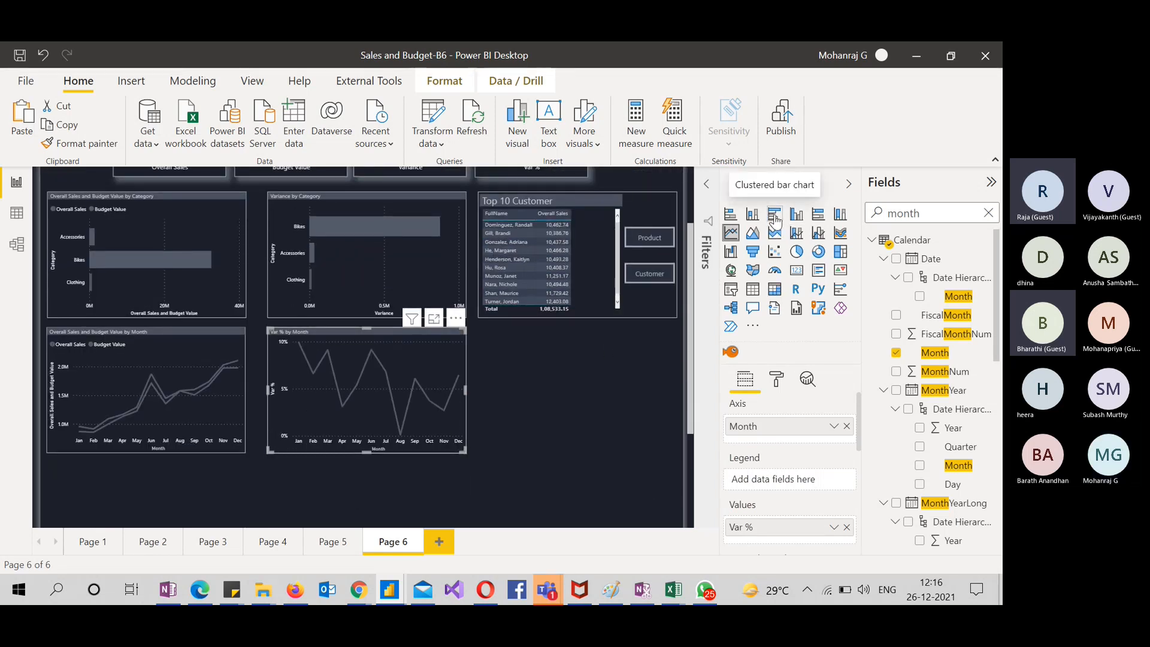
{"action": "left_click", "coordinate": [775, 219]}
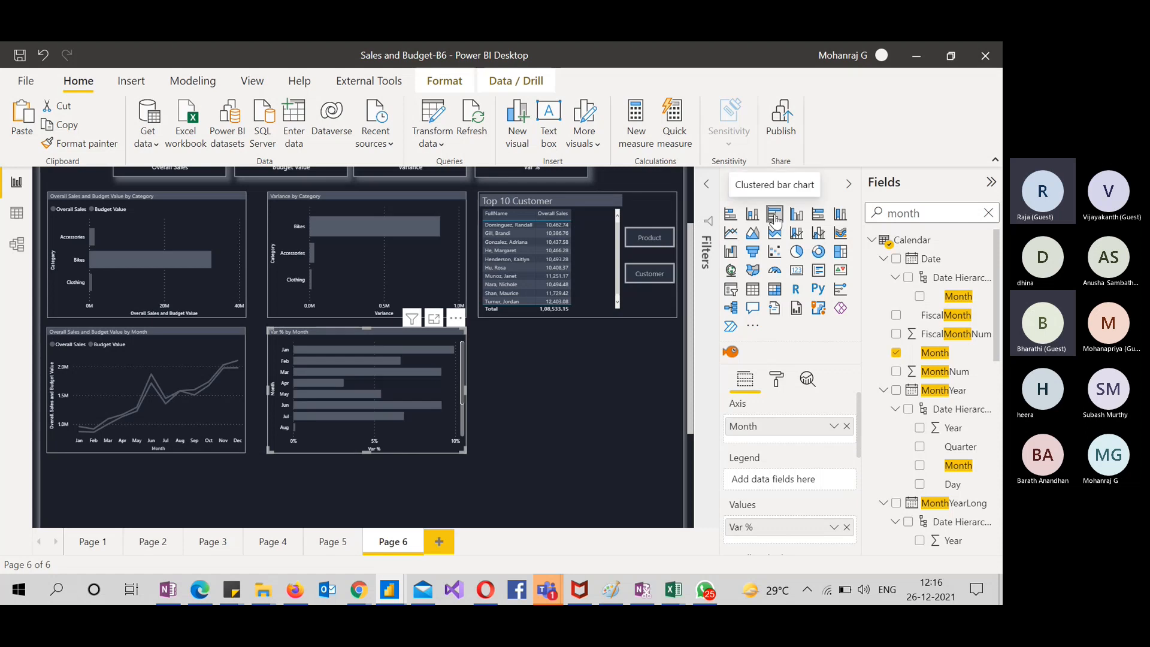
{"action": "left_click", "coordinate": [754, 218]}
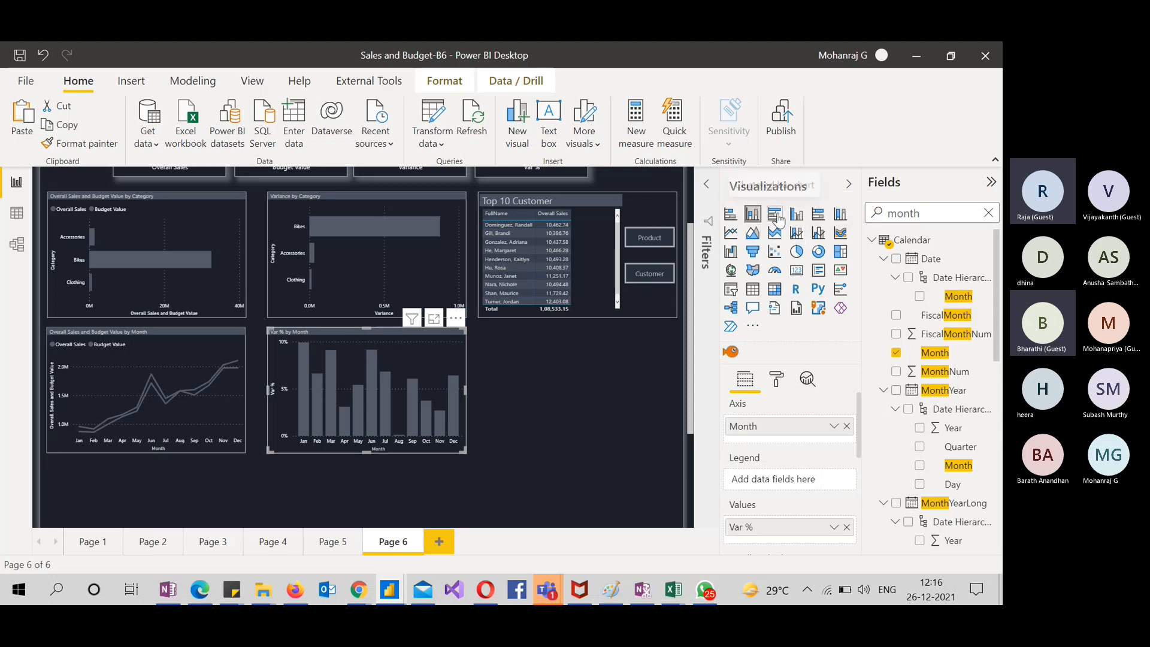
{"action": "left_click", "coordinate": [775, 214]}
{"action": "left_click", "coordinate": [623, 362]}
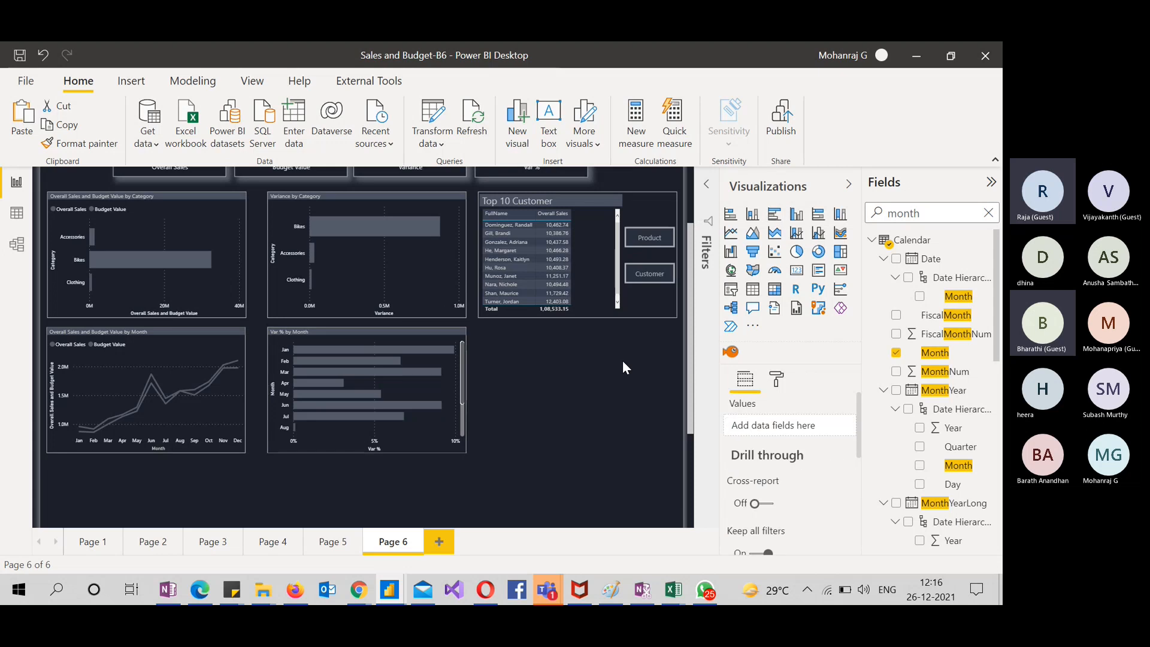
Turn on data labels for the Overall Sales and Budget Value by Category chart
{"action": "scroll", "coordinate": [623, 362], "scroll_direction": "up", "scroll_amount": 3}
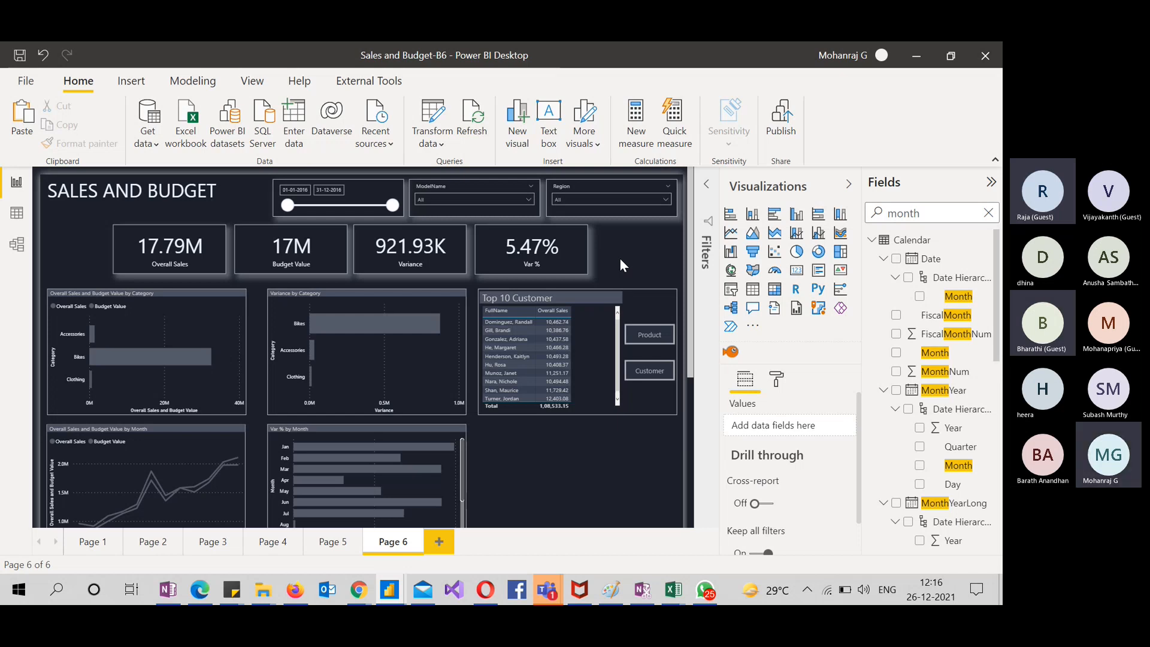
{"action": "left_click", "coordinate": [165, 320]}
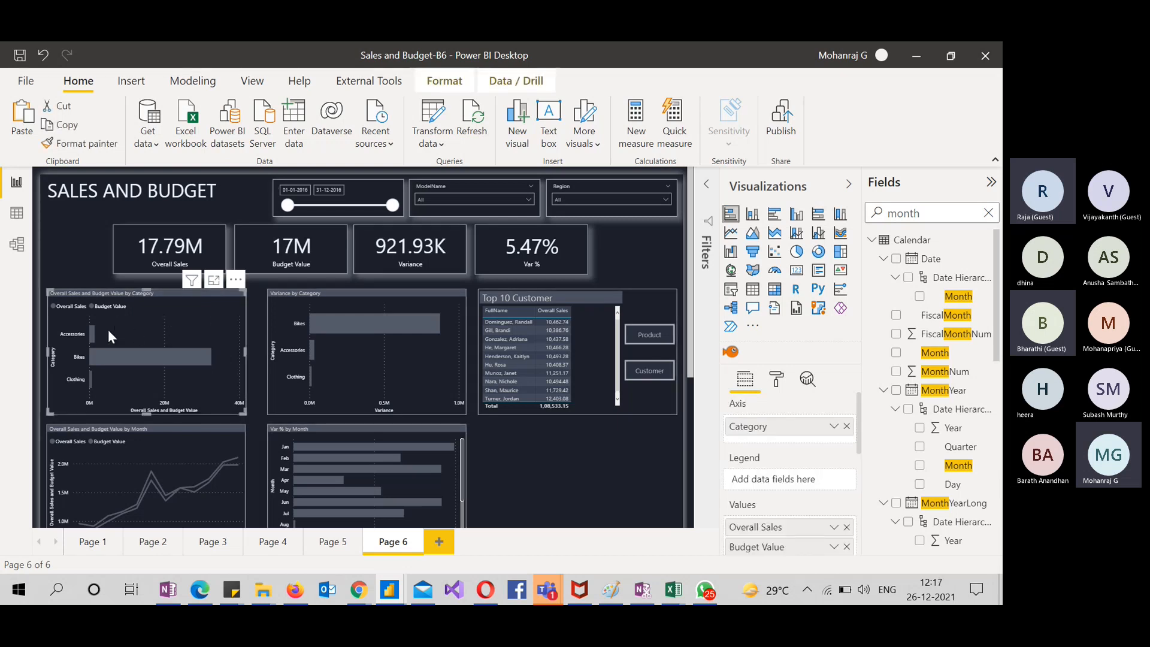
{"action": "scroll", "coordinate": [228, 323], "scroll_direction": "down", "scroll_amount": 3}
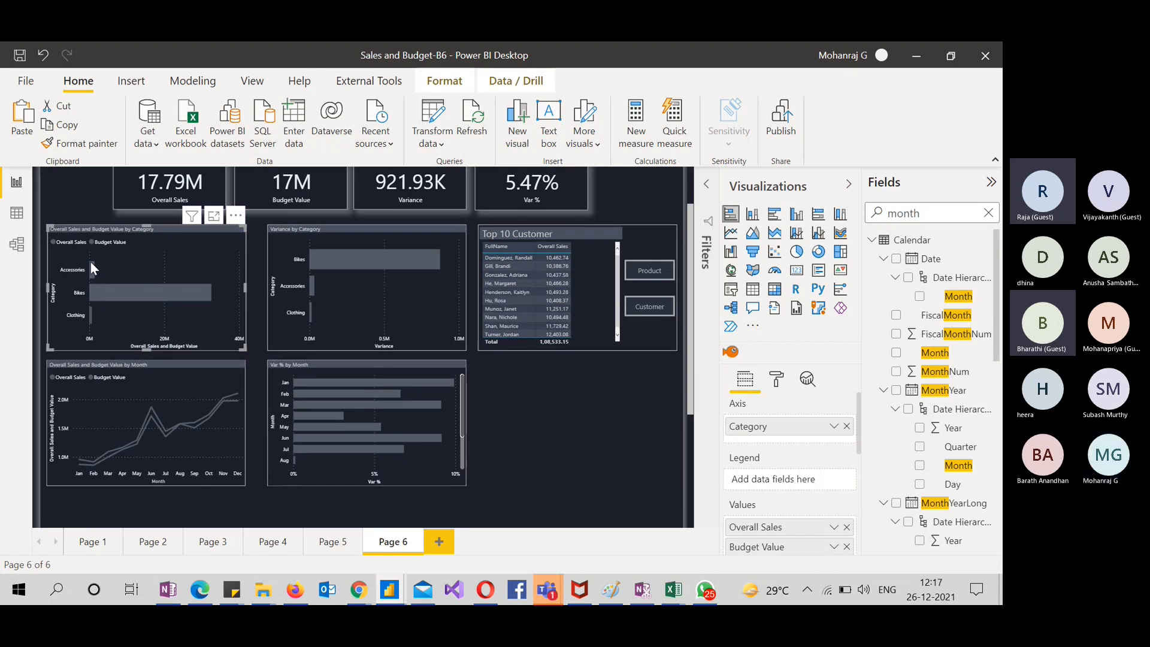
{"action": "mouse_move", "coordinate": [95, 267]}
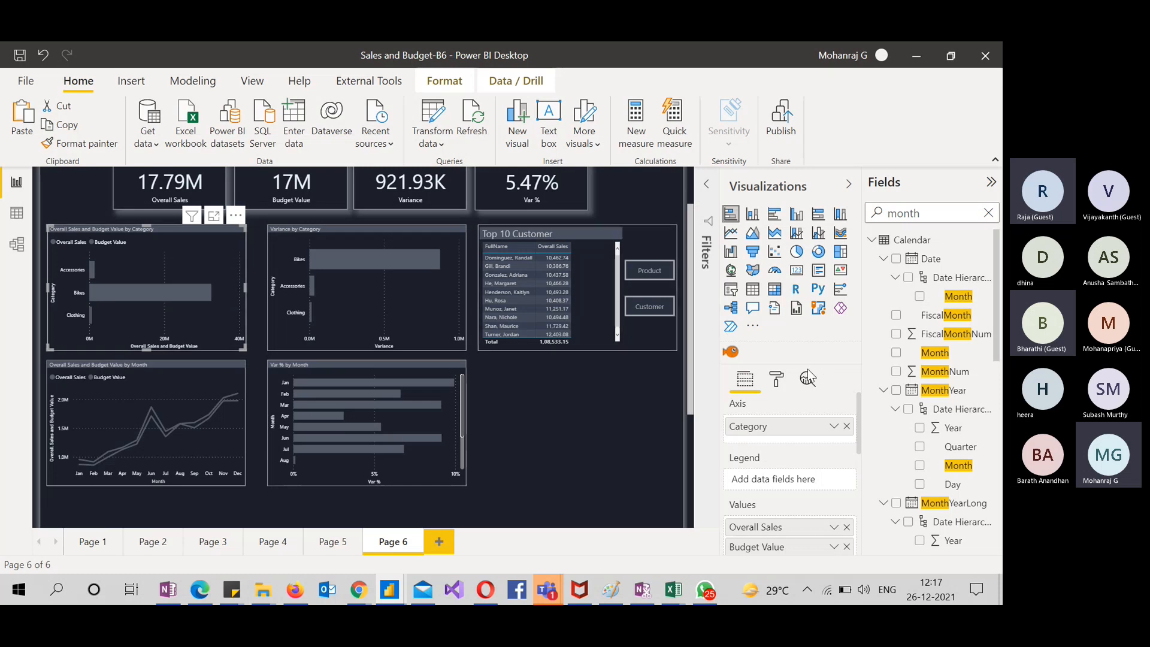
{"action": "left_click", "coordinate": [778, 379]}
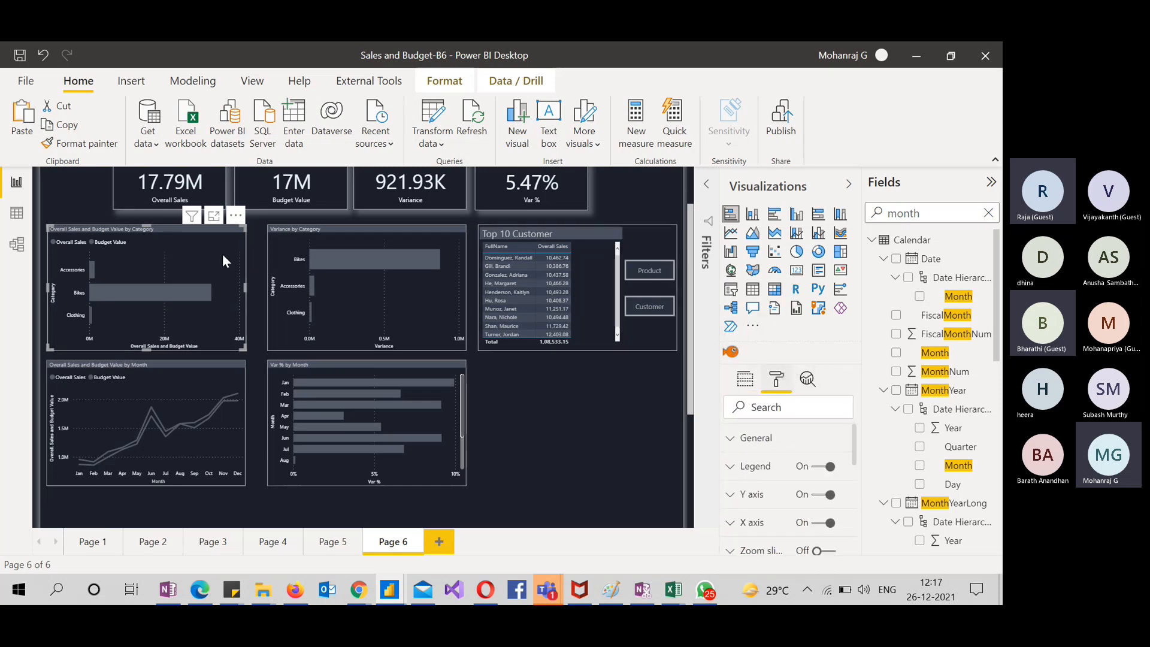
{"action": "scroll", "coordinate": [770, 466], "scroll_direction": "down", "scroll_amount": 1}
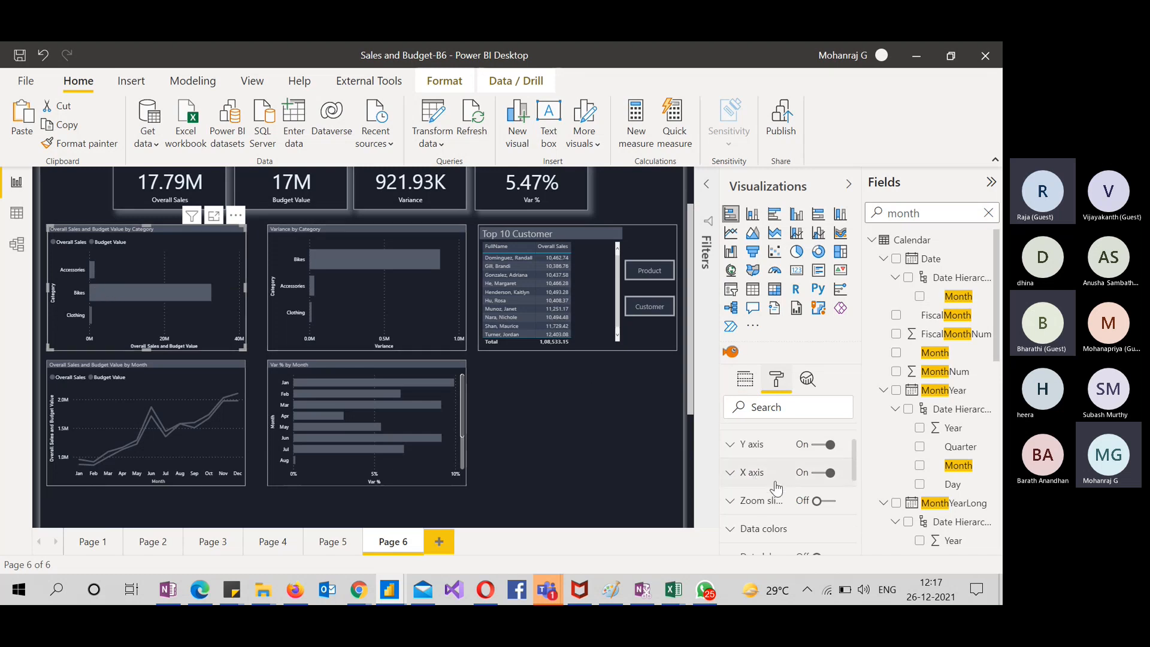
{"action": "scroll", "coordinate": [772, 483], "scroll_direction": "down", "scroll_amount": 2}
{"action": "scroll", "coordinate": [777, 489], "scroll_direction": "down", "scroll_amount": 1}
{"action": "left_click", "coordinate": [822, 457]}
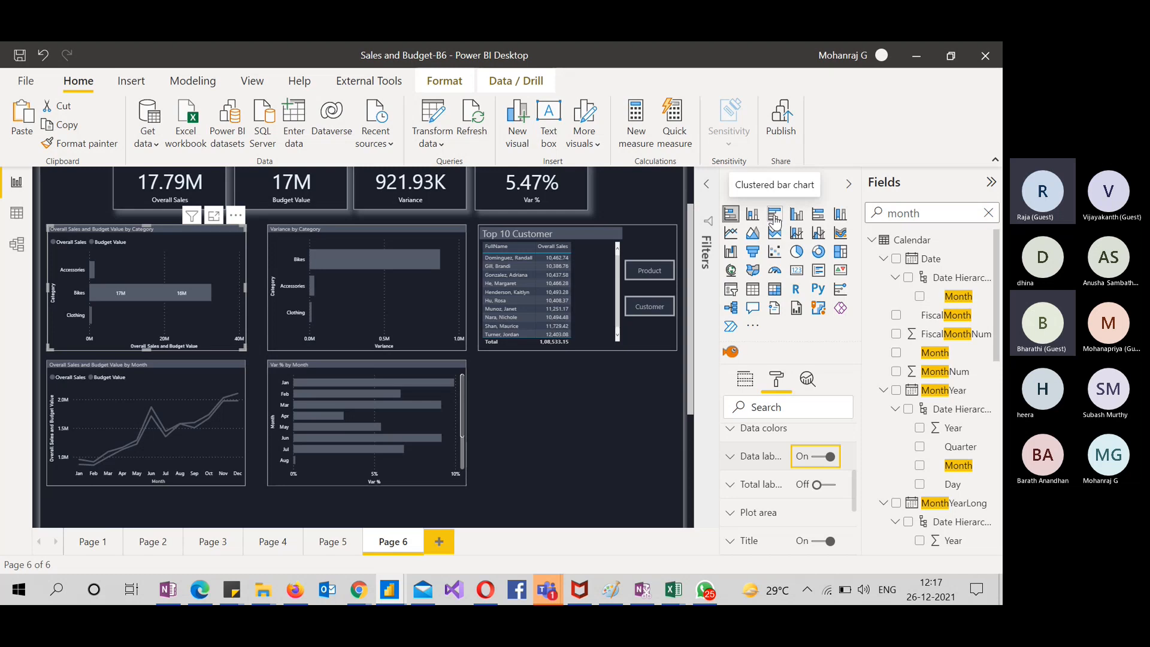
Try the clustered bar type on the Overall Sales and Budget Value by Category chart and restore its stacked bar type
{"action": "left_click", "coordinate": [774, 217]}
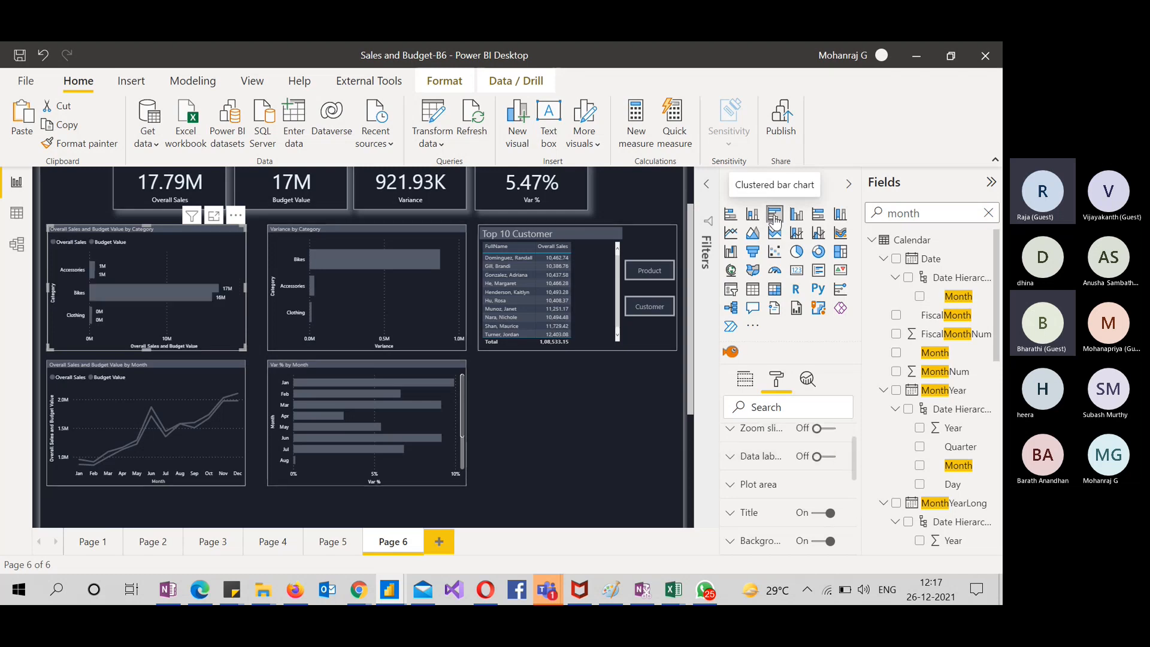
{"action": "left_click", "coordinate": [731, 217]}
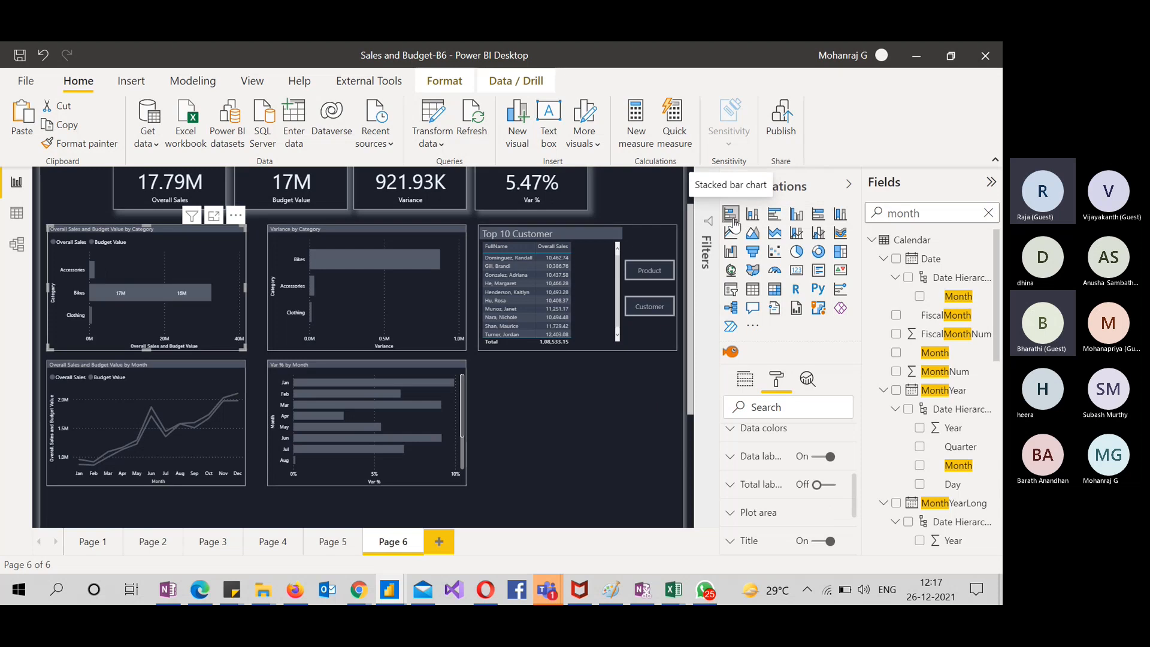
{"action": "left_click", "coordinate": [749, 378]}
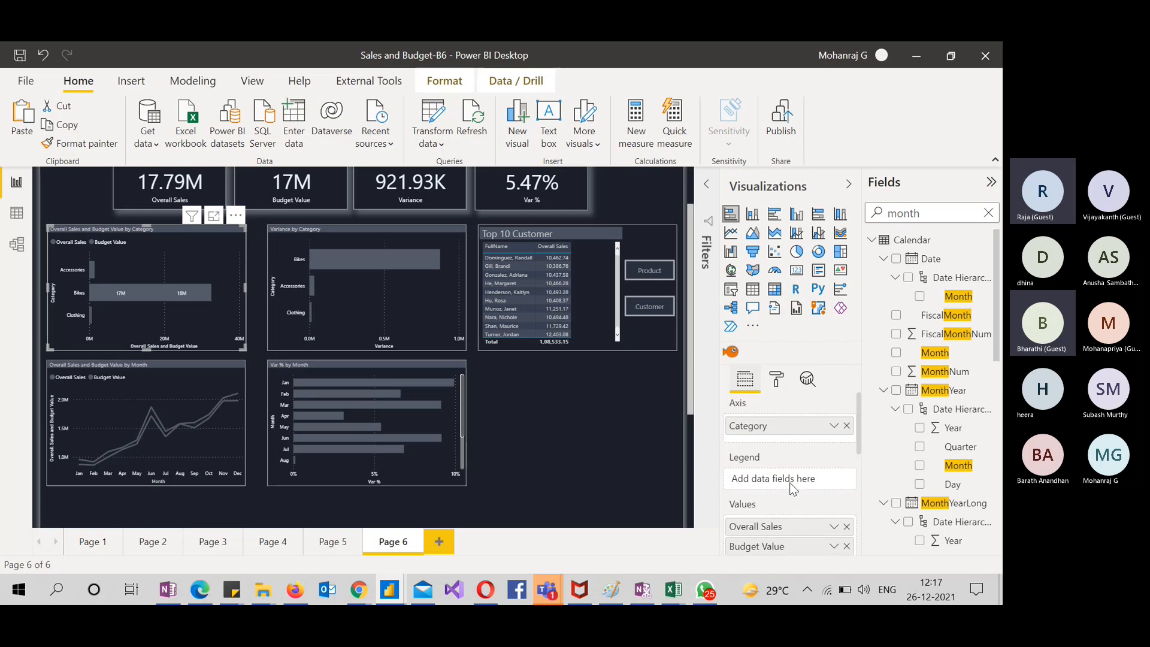
{"action": "scroll", "coordinate": [793, 488], "scroll_direction": "down", "scroll_amount": 1}
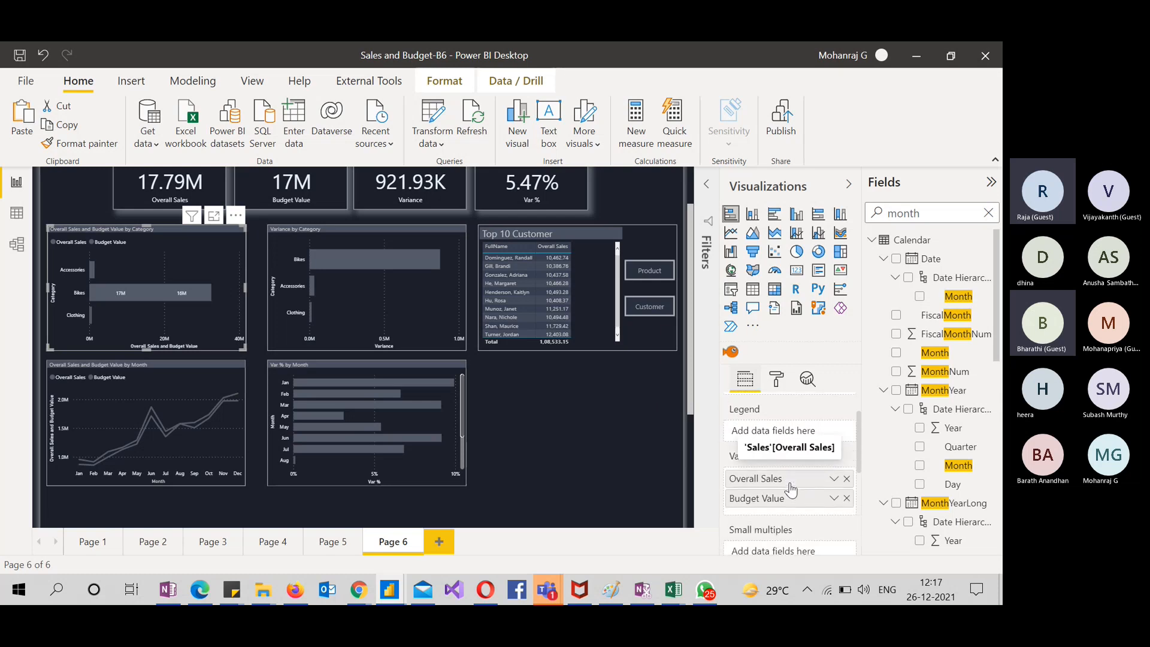
{"action": "scroll", "coordinate": [792, 490], "scroll_direction": "down", "scroll_amount": 1}
{"action": "scroll", "coordinate": [791, 490], "scroll_direction": "up", "scroll_amount": 1}
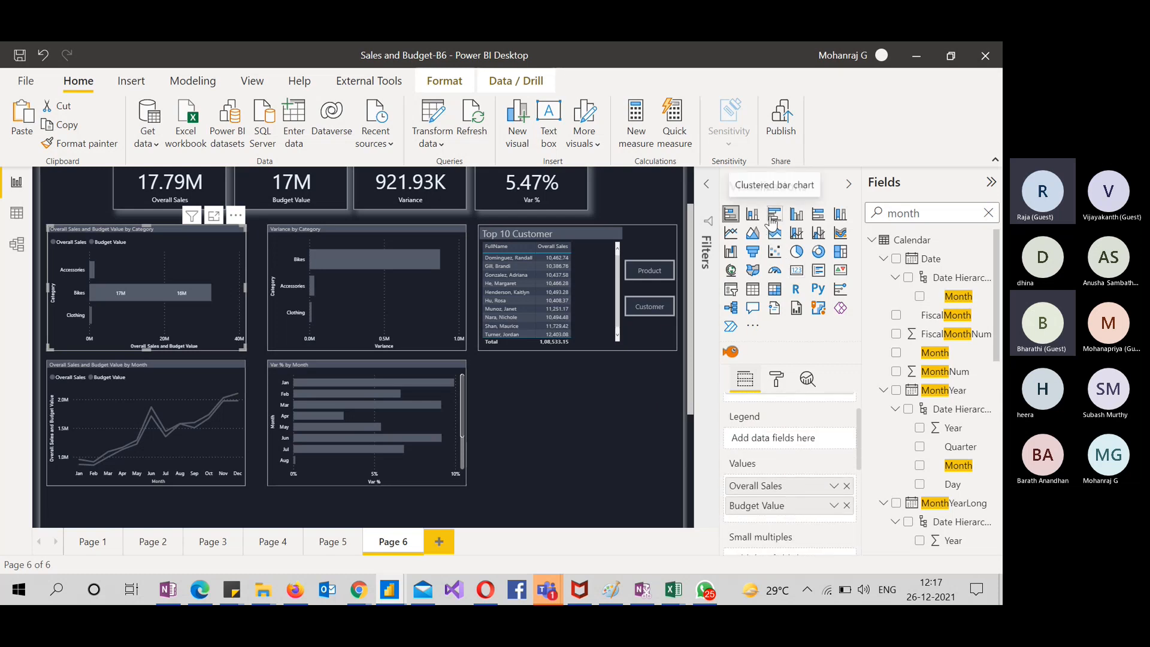
{"action": "left_click", "coordinate": [772, 217]}
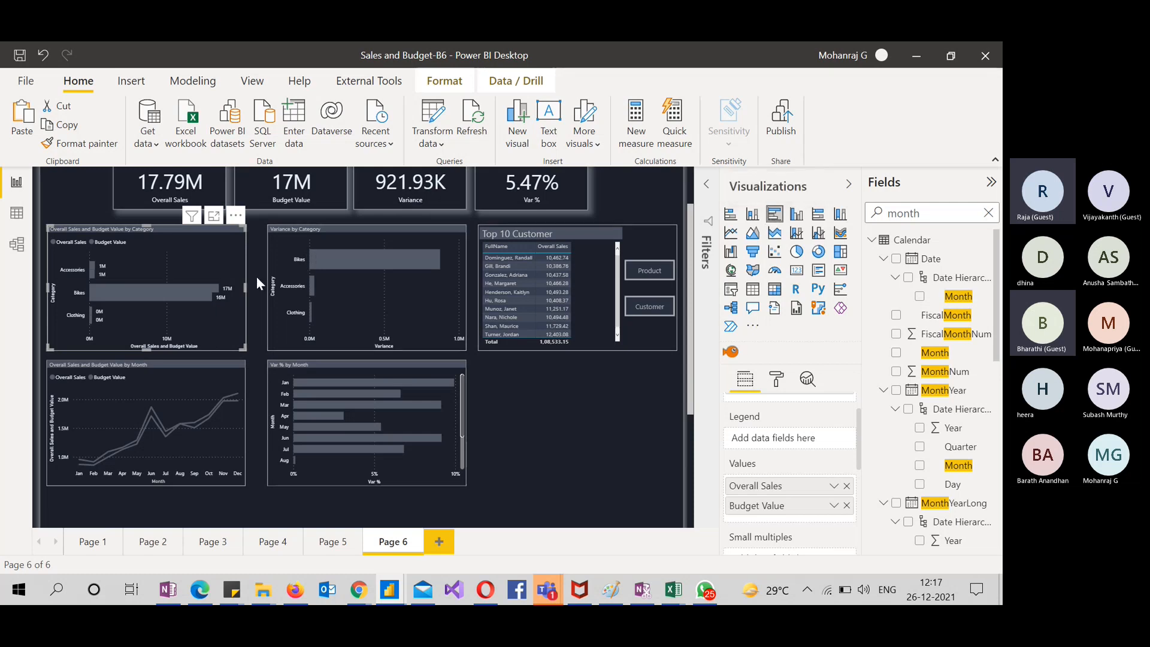
{"action": "scroll", "coordinate": [793, 491], "scroll_direction": "up", "scroll_amount": 1}
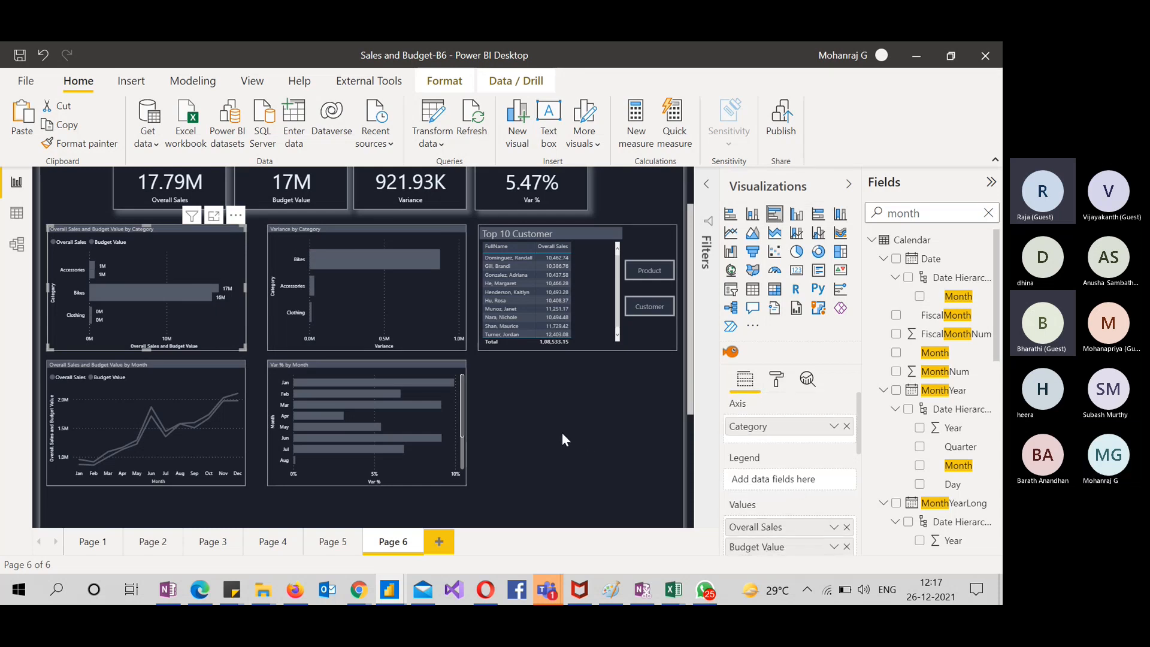
{"action": "left_click", "coordinate": [731, 214]}
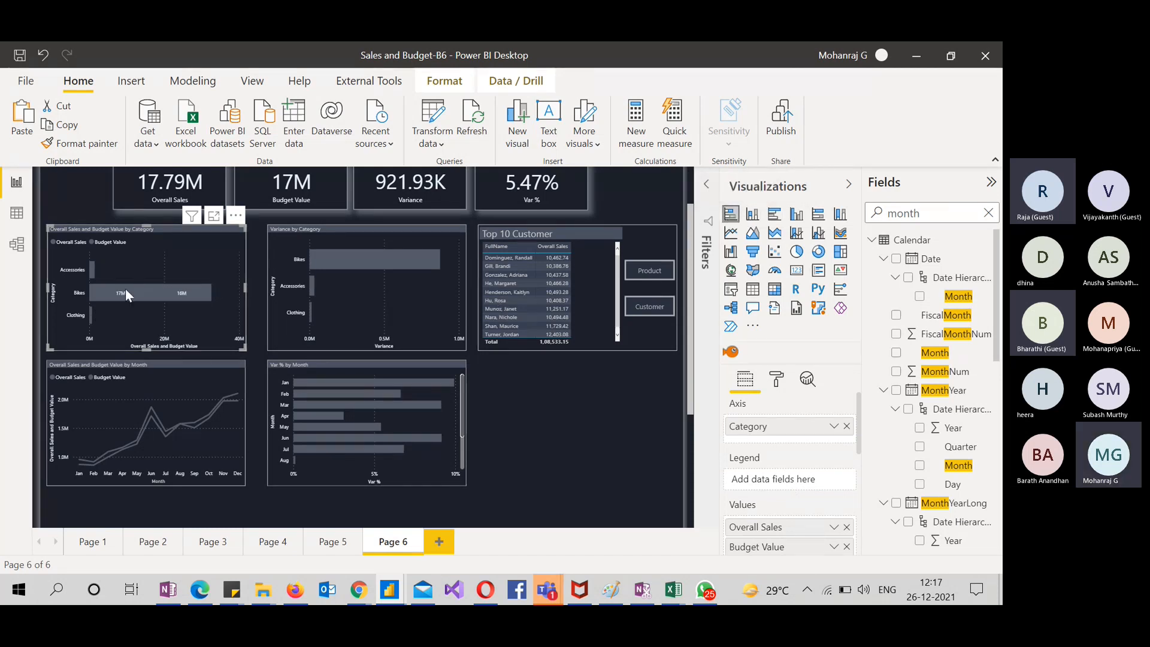
Set the Overall Sales data color to light pink in the Overall Sales and Budget Value by Category chart
{"action": "left_click", "coordinate": [777, 387]}
{"action": "scroll", "coordinate": [756, 479], "scroll_direction": "down", "scroll_amount": 1}
{"action": "scroll", "coordinate": [754, 487], "scroll_direction": "down", "scroll_amount": 3}
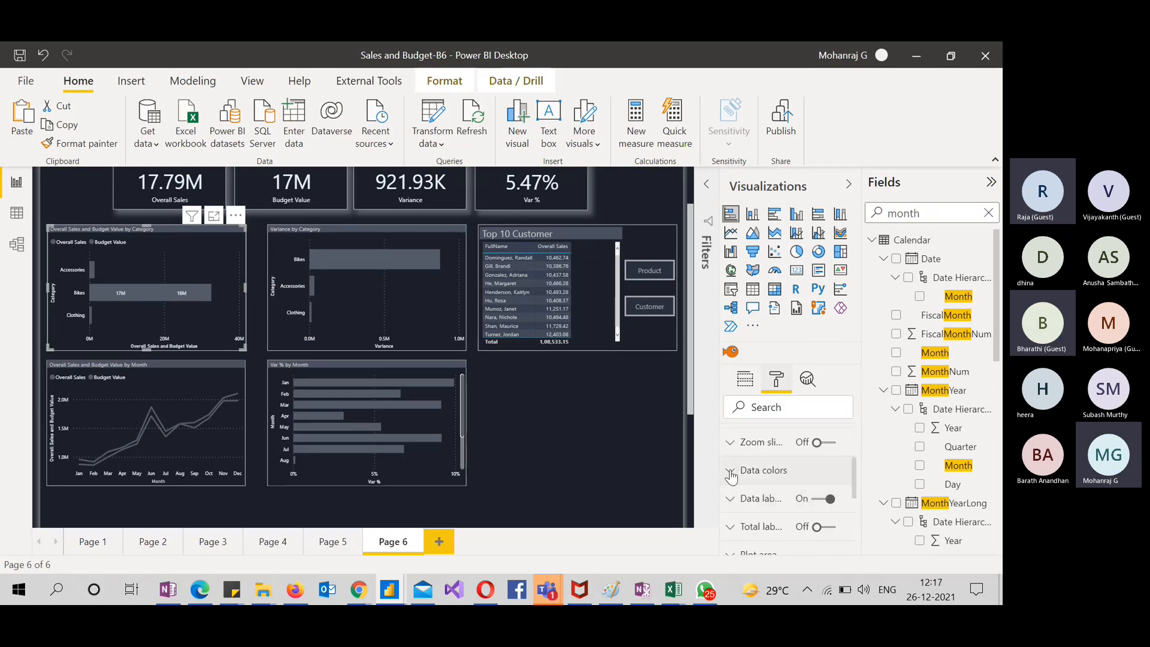
{"action": "left_click", "coordinate": [739, 472]}
{"action": "scroll", "coordinate": [772, 498], "scroll_direction": "down", "scroll_amount": 1}
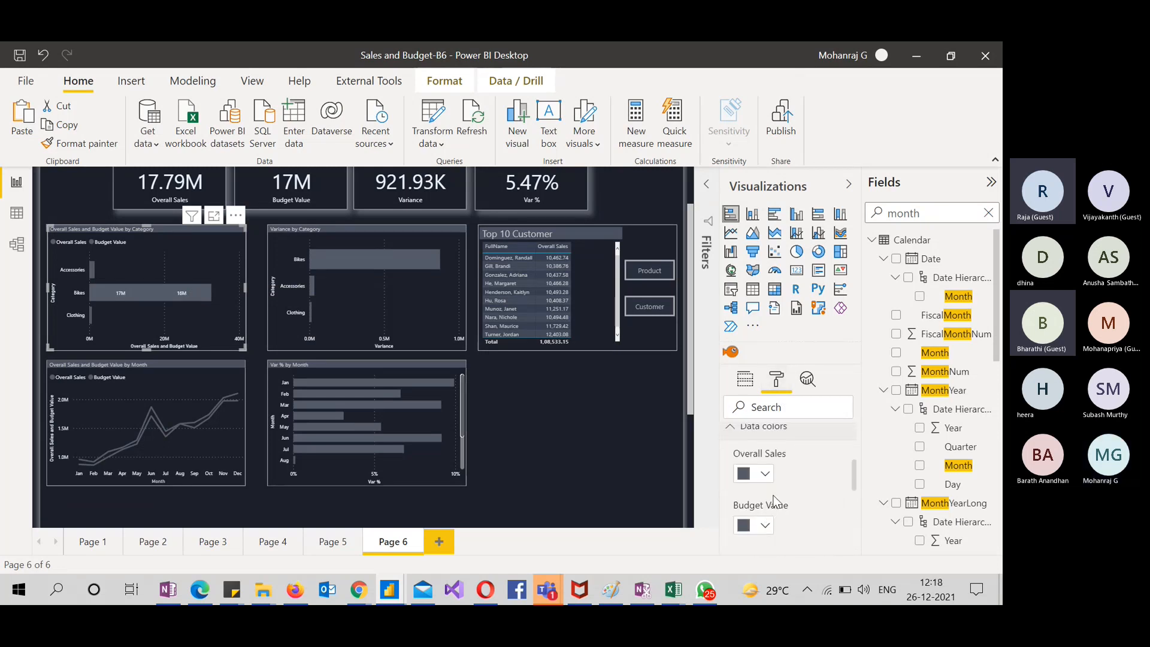
{"action": "left_click", "coordinate": [765, 474]}
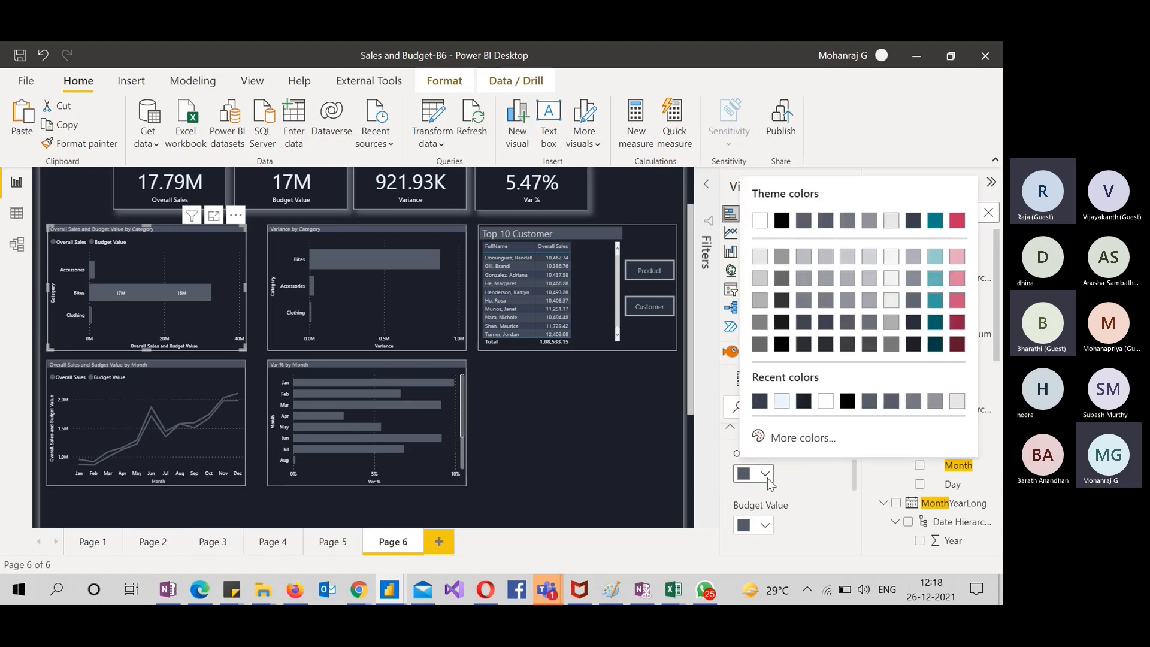
{"action": "left_click", "coordinate": [957, 258]}
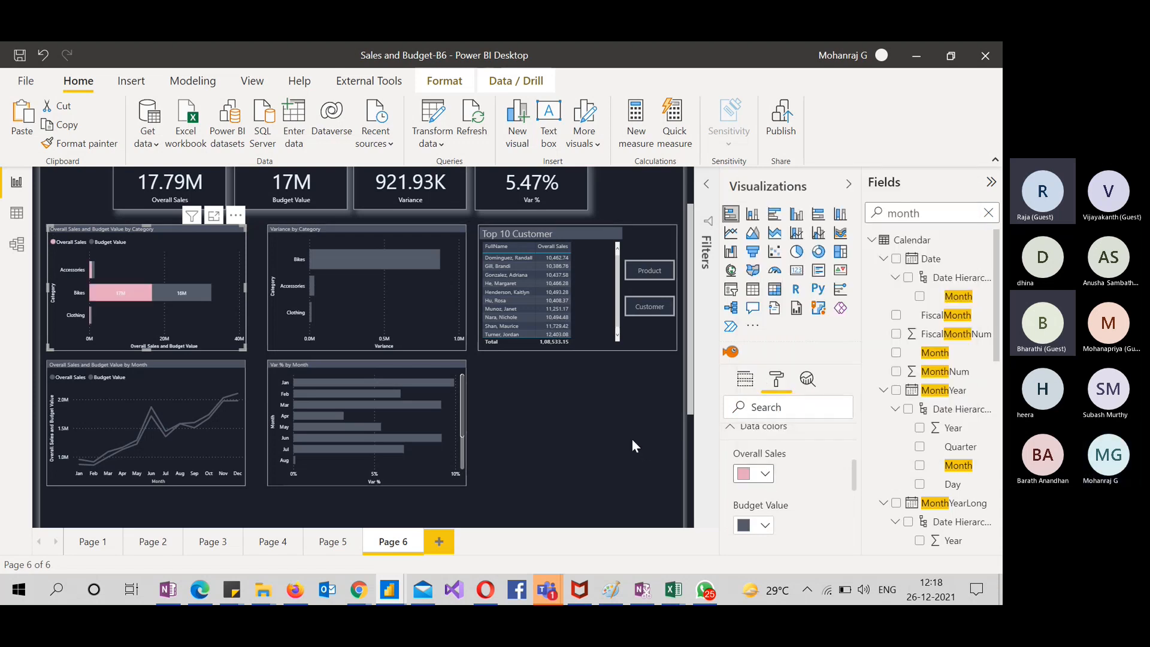
Copy the formatting of the Overall Sales and Budget Value by Category chart to the Variance by Category chart with Format Painter
{"action": "left_click", "coordinate": [60, 146]}
{"action": "left_click", "coordinate": [348, 269]}
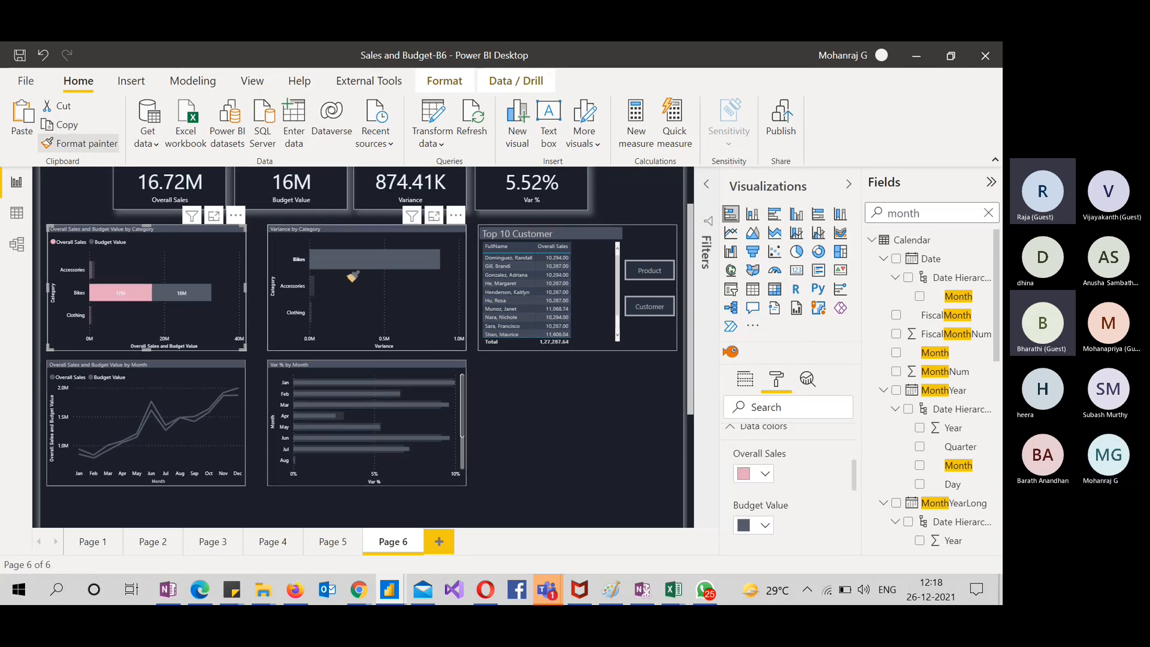
{"action": "left_click", "coordinate": [376, 297]}
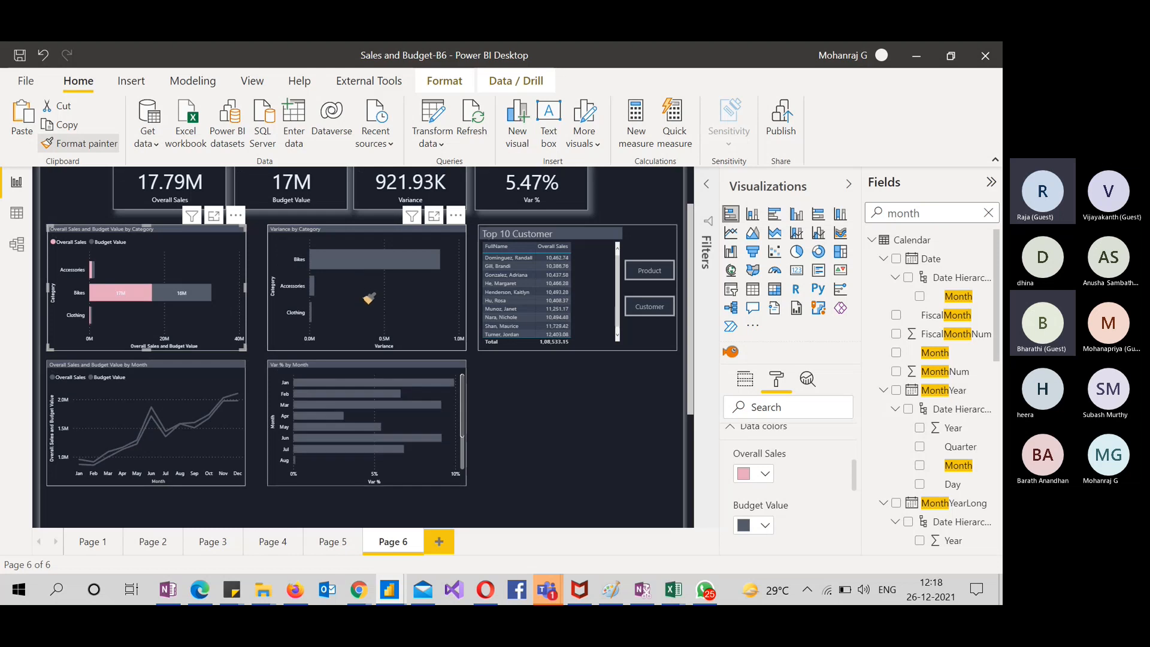
{"action": "left_click", "coordinate": [338, 312]}
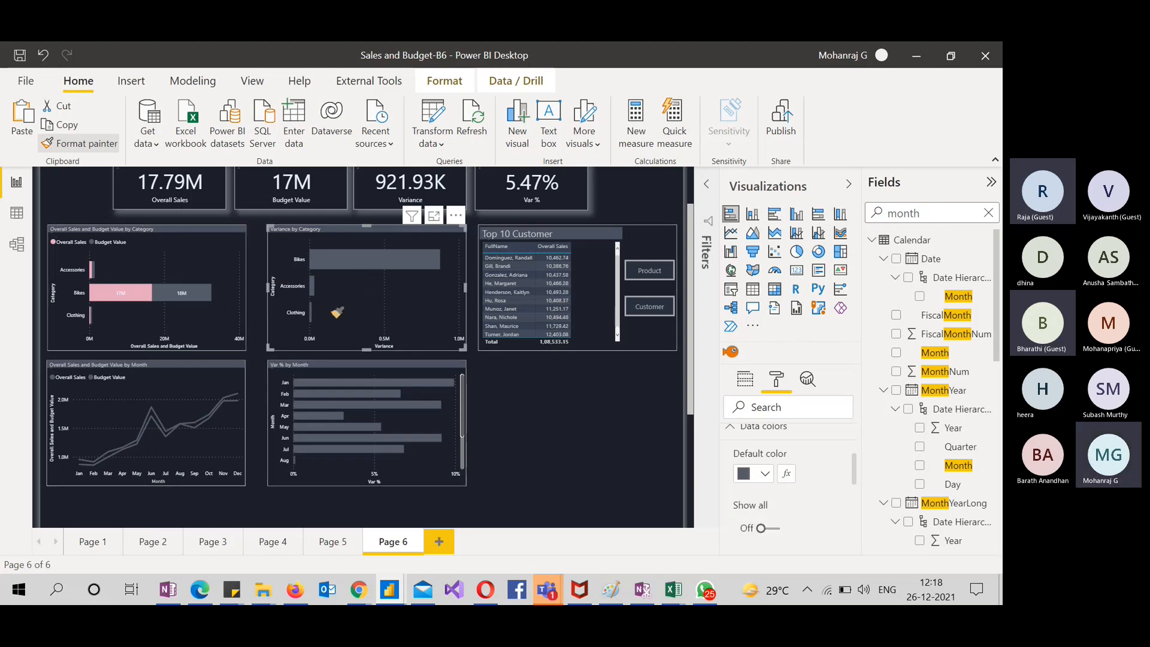
{"action": "left_click", "coordinate": [379, 301]}
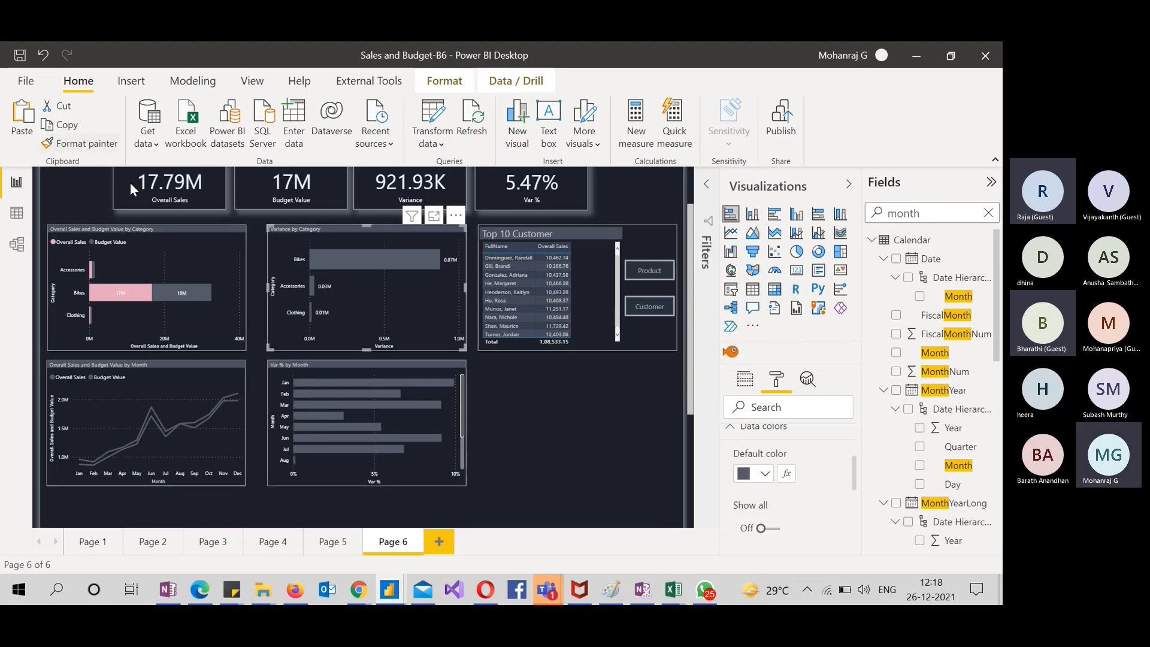
Try copying the Overall Sales and Budget Value by Category chart's formatting to the Overall Sales and Budget Value by Month chart, and undo it
{"action": "left_click", "coordinate": [179, 256]}
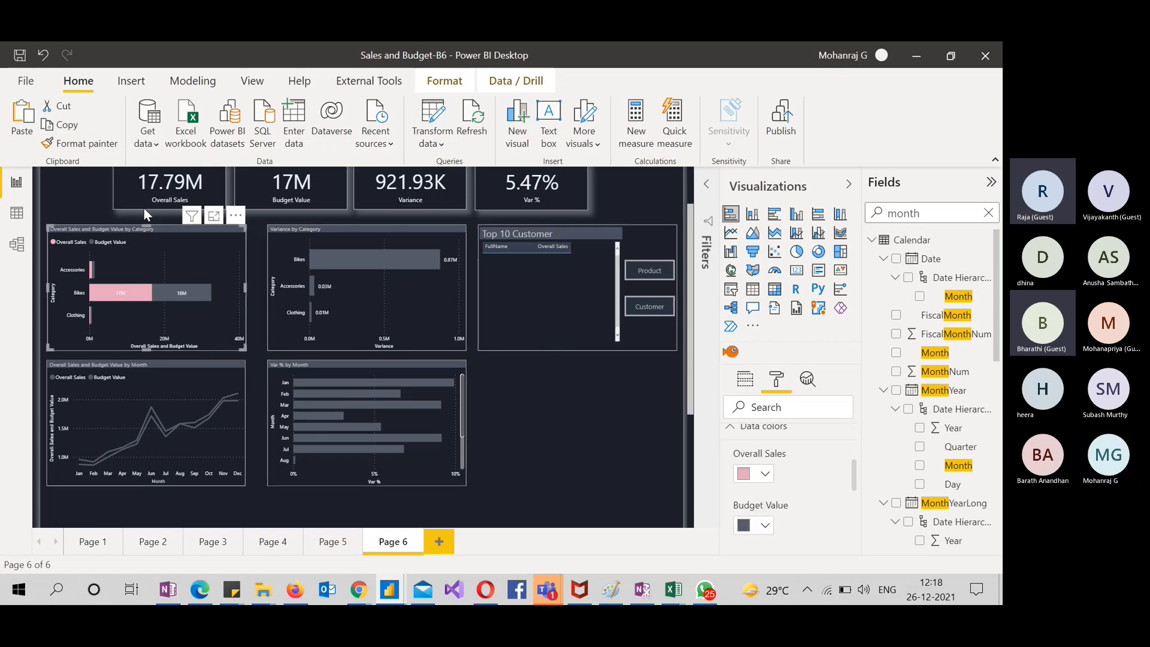
{"action": "left_click", "coordinate": [96, 144]}
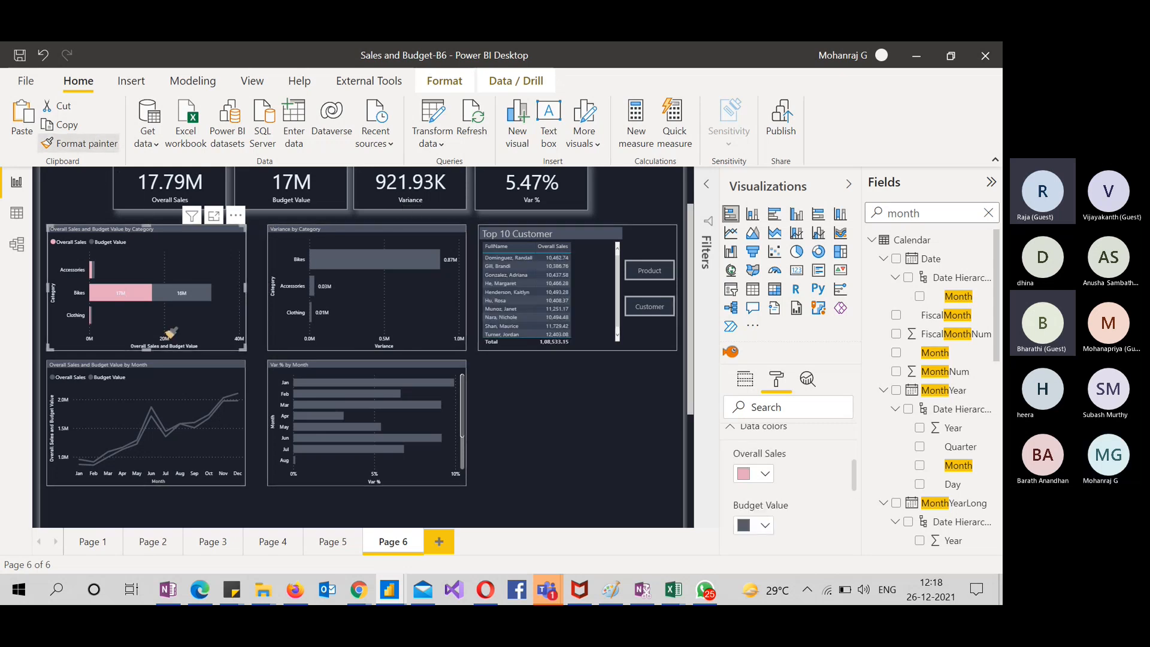
{"action": "left_click", "coordinate": [173, 381]}
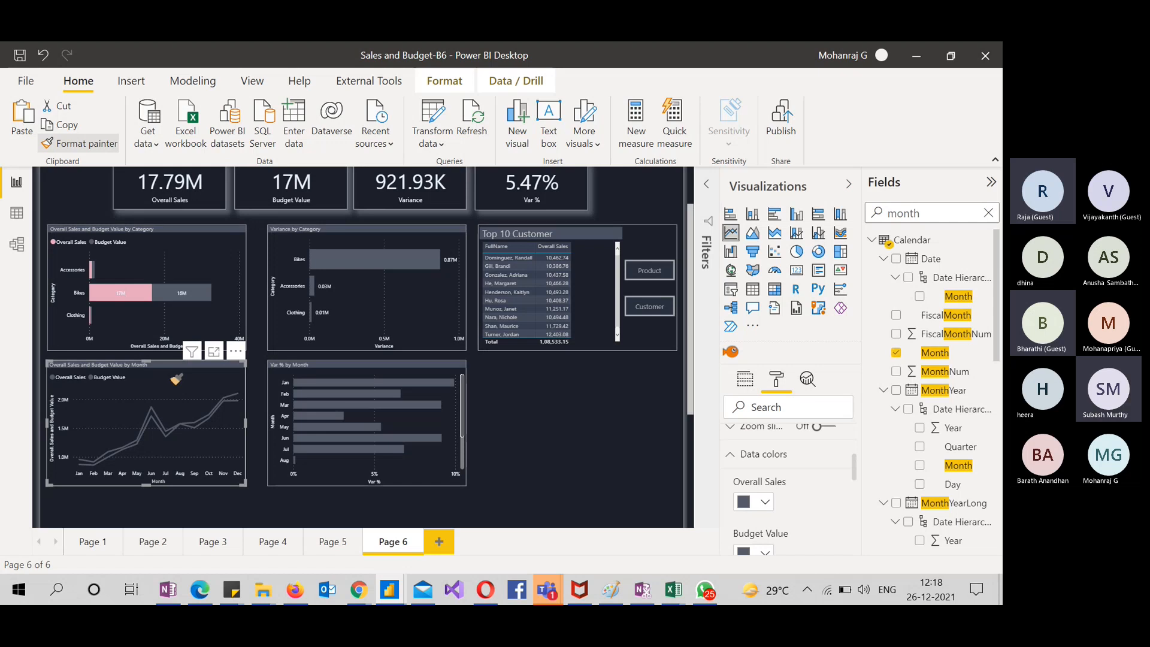
{"action": "key", "text": "ctrl+z"}
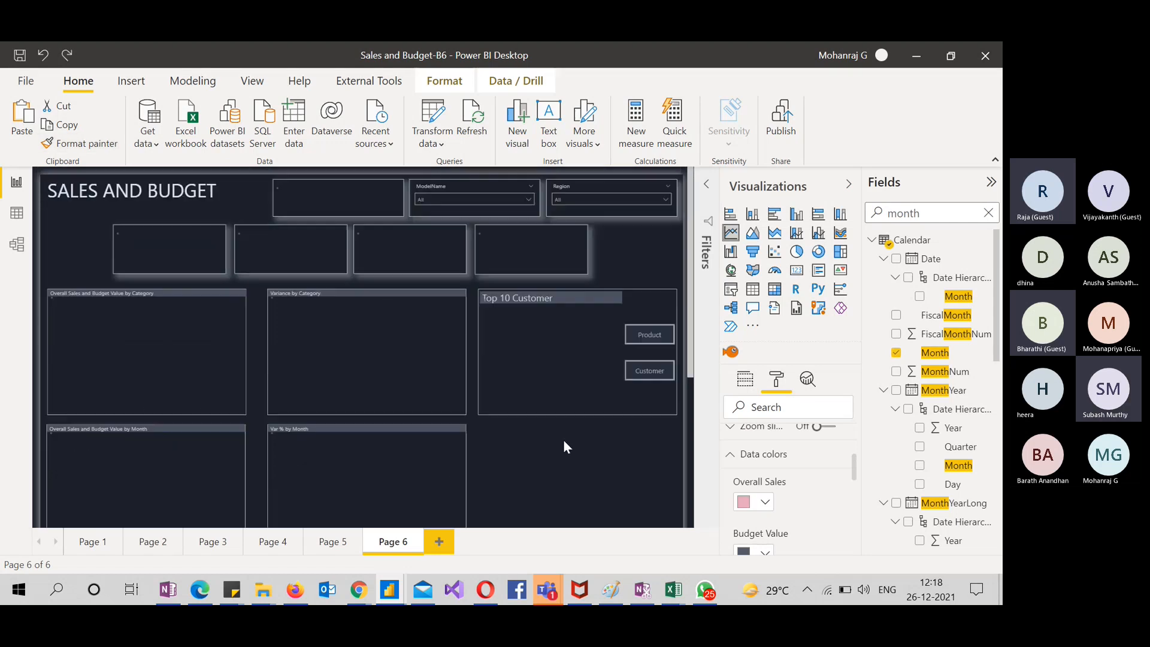
{"action": "scroll", "coordinate": [537, 468], "scroll_direction": "down", "scroll_amount": 3}
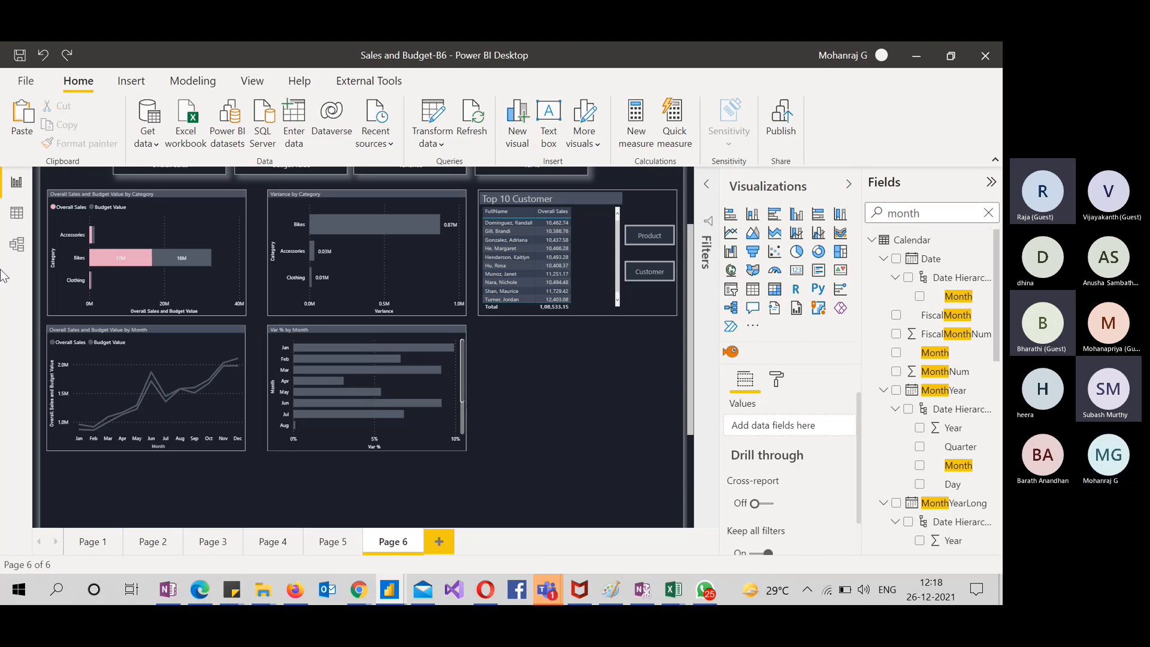
Start a calculated month-number column in the Calendar table with the MONTH function, discard it, and return to the report
{"action": "left_click", "coordinate": [15, 214]}
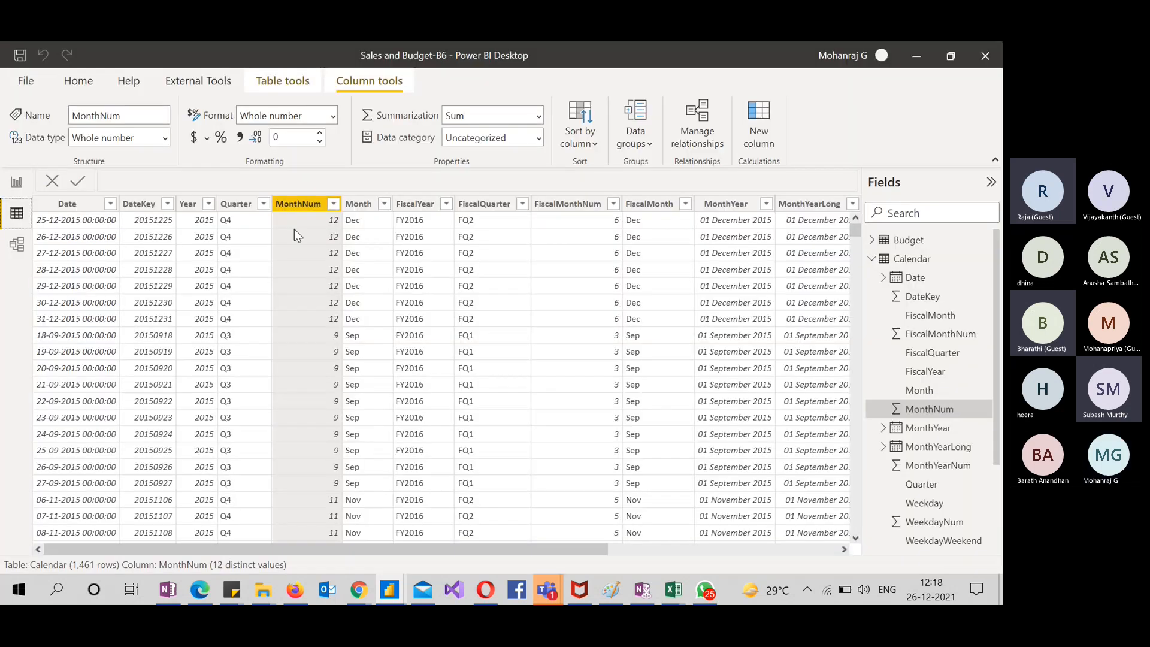
{"action": "left_click", "coordinate": [367, 205]}
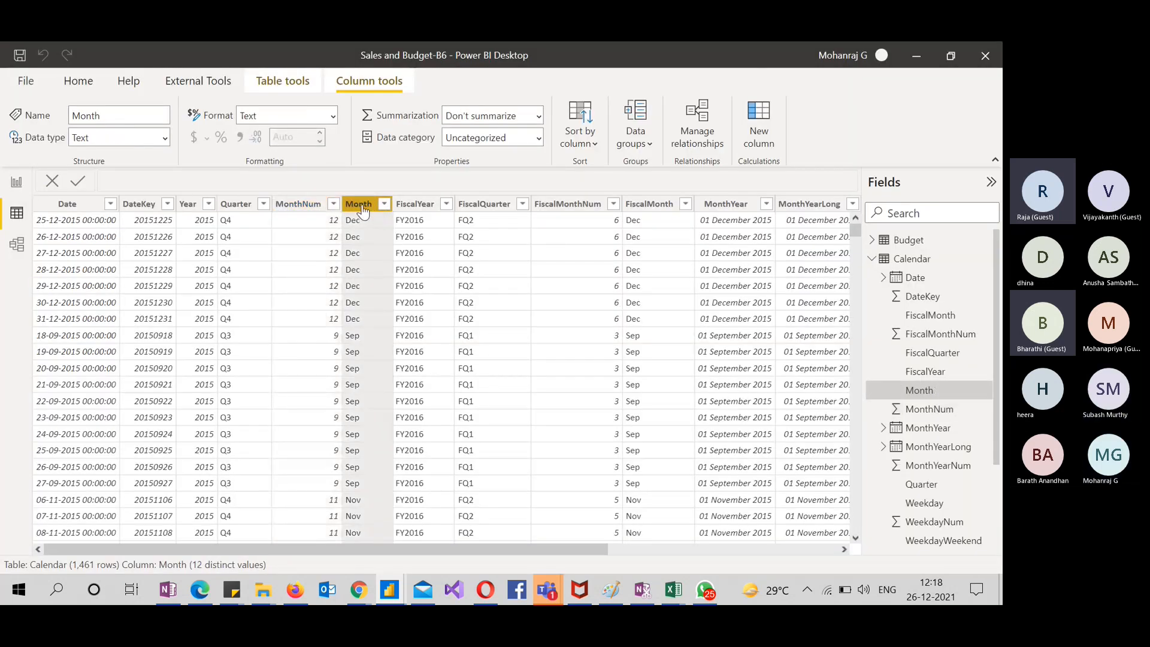
{"action": "left_click", "coordinate": [314, 205]}
{"action": "left_click", "coordinate": [372, 217]}
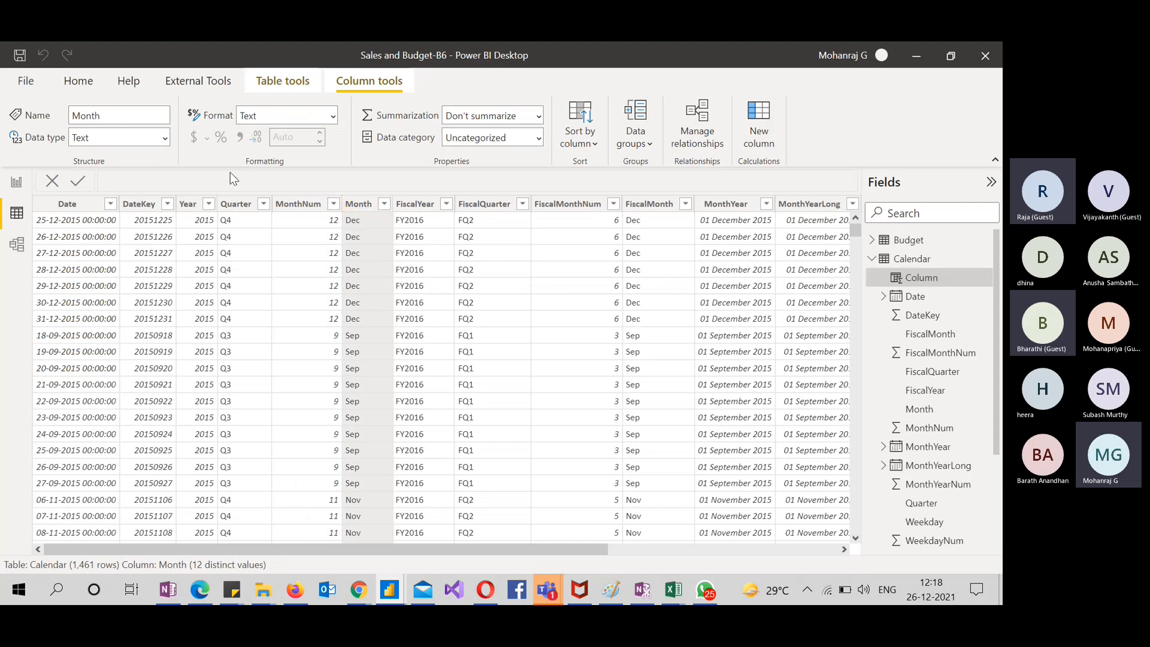
{"action": "type", "text": "Month nhum = month"}
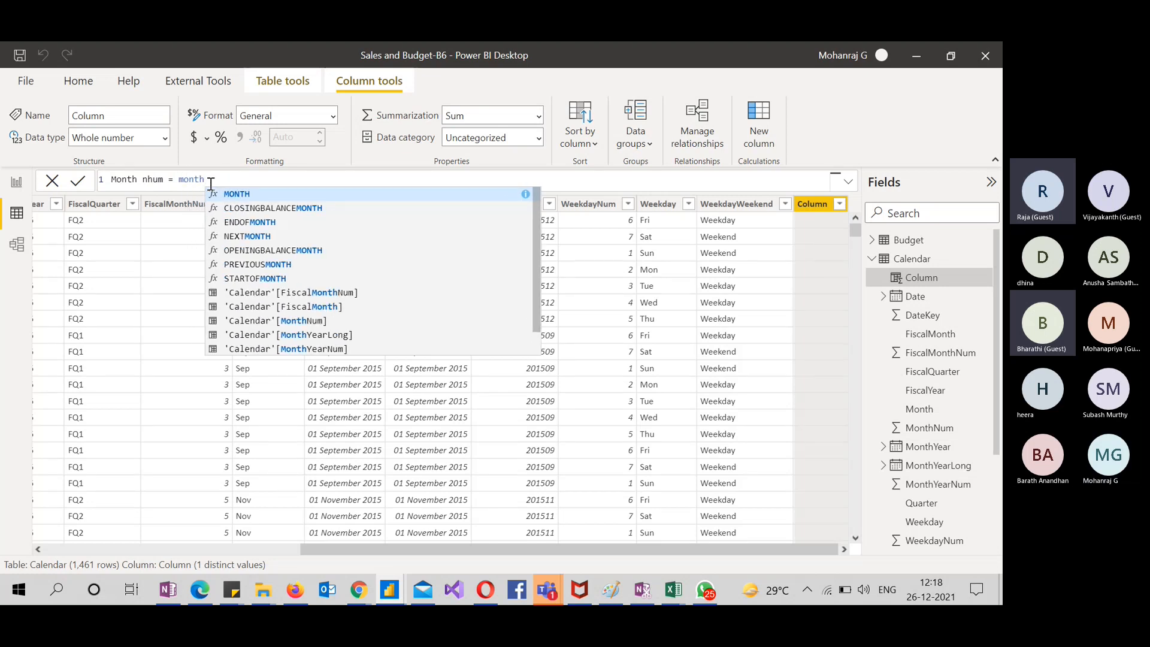
{"action": "key", "text": "Tab"}
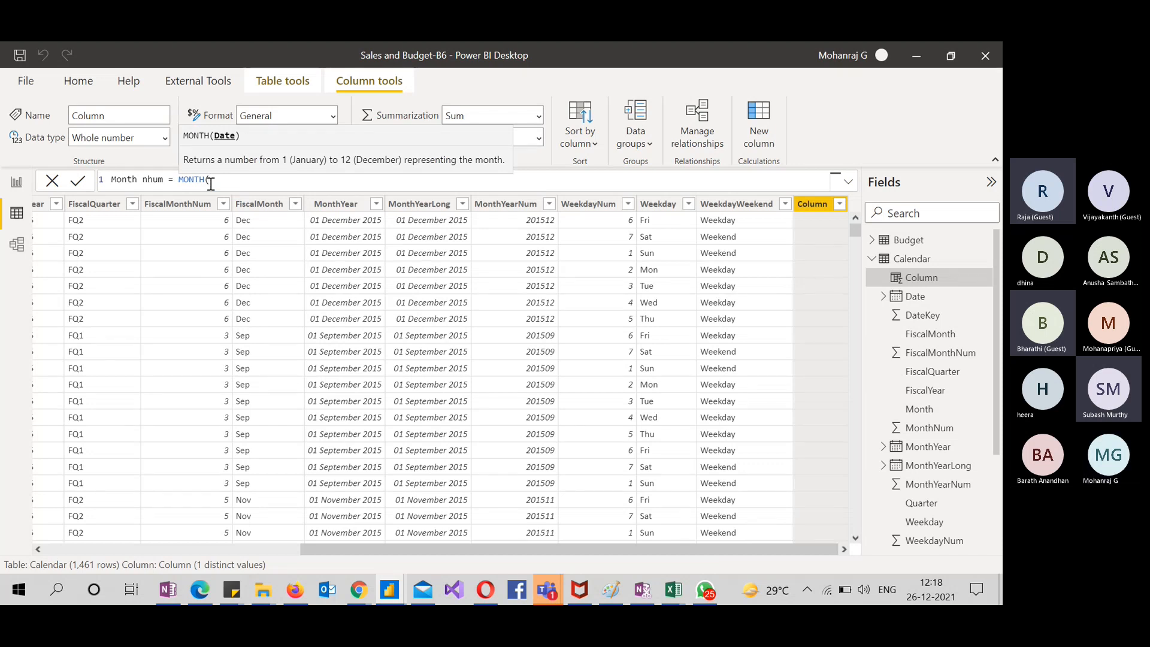
{"action": "key", "text": "ctrl+a"}
{"action": "key", "text": "BackSpace"}
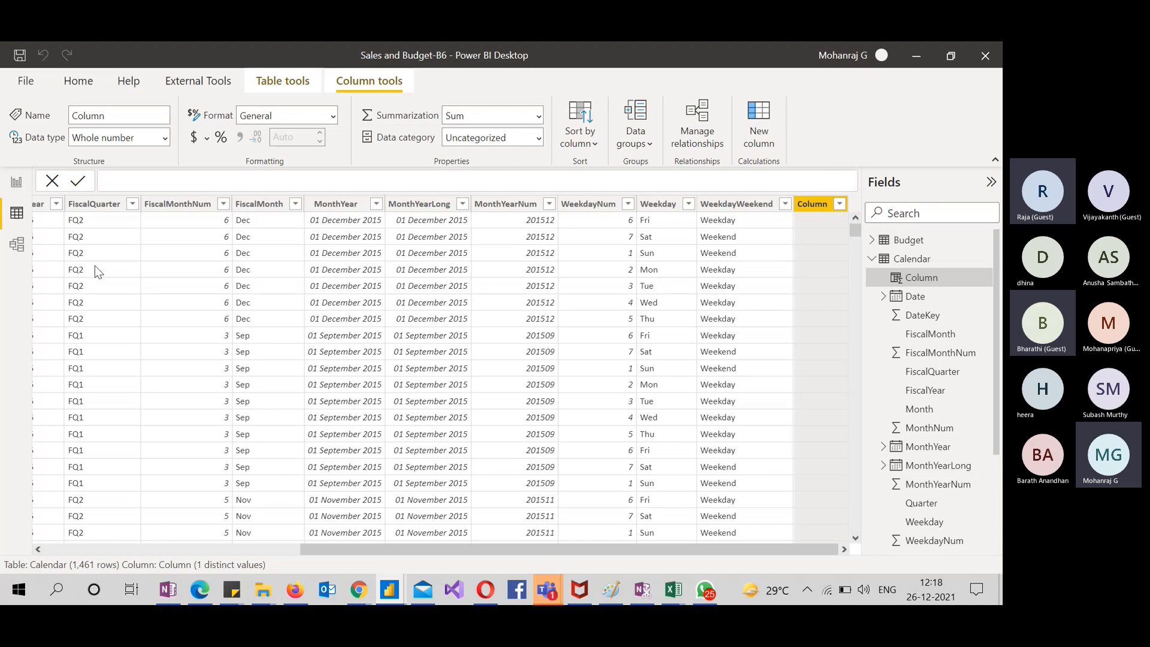
{"action": "key", "text": "Escape"}
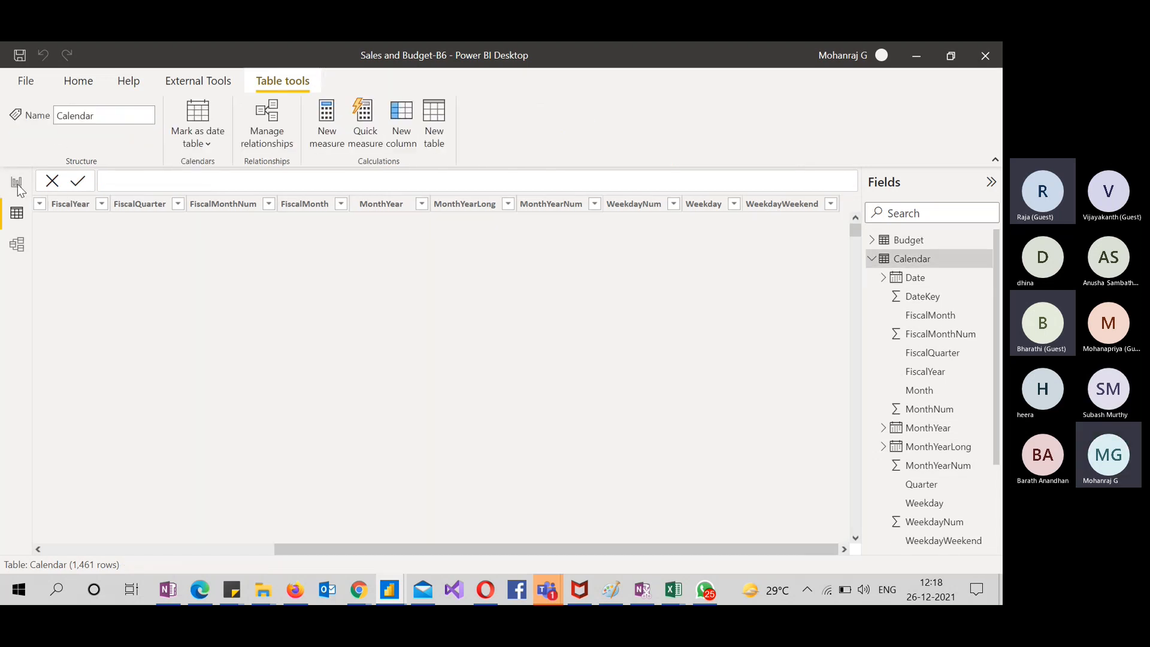
{"action": "left_click", "coordinate": [17, 184]}
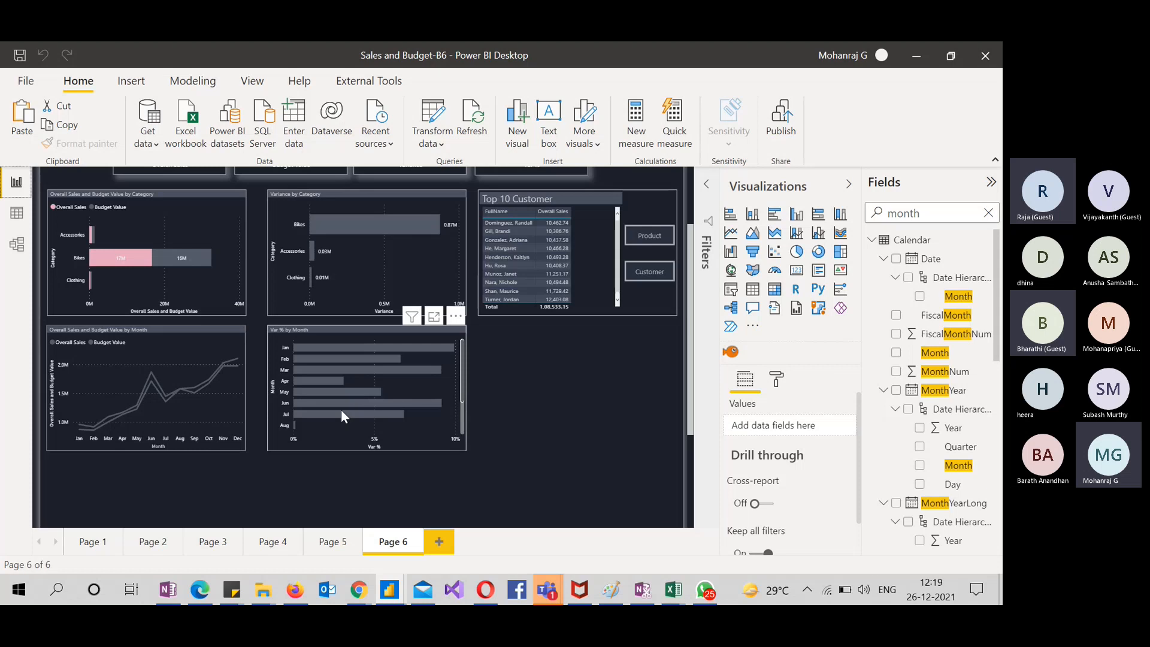
Examine the Calendar table's data and review the cards and charts on the Sales and Budget page
{"action": "left_click", "coordinate": [240, 447]}
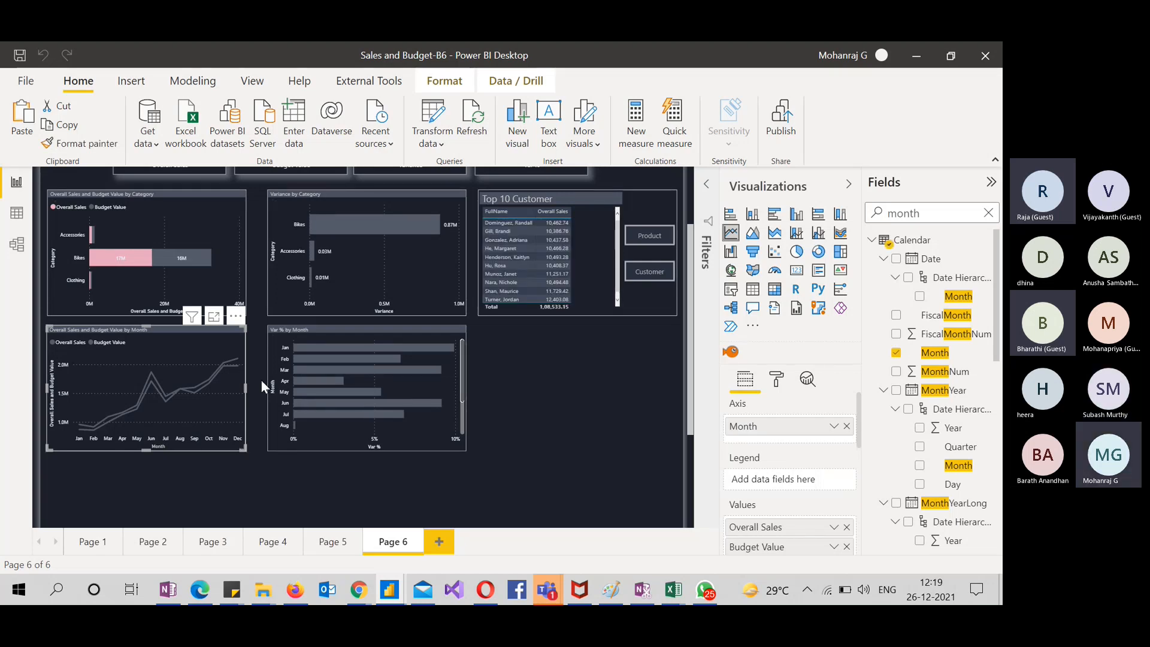
{"action": "left_click", "coordinate": [16, 213]}
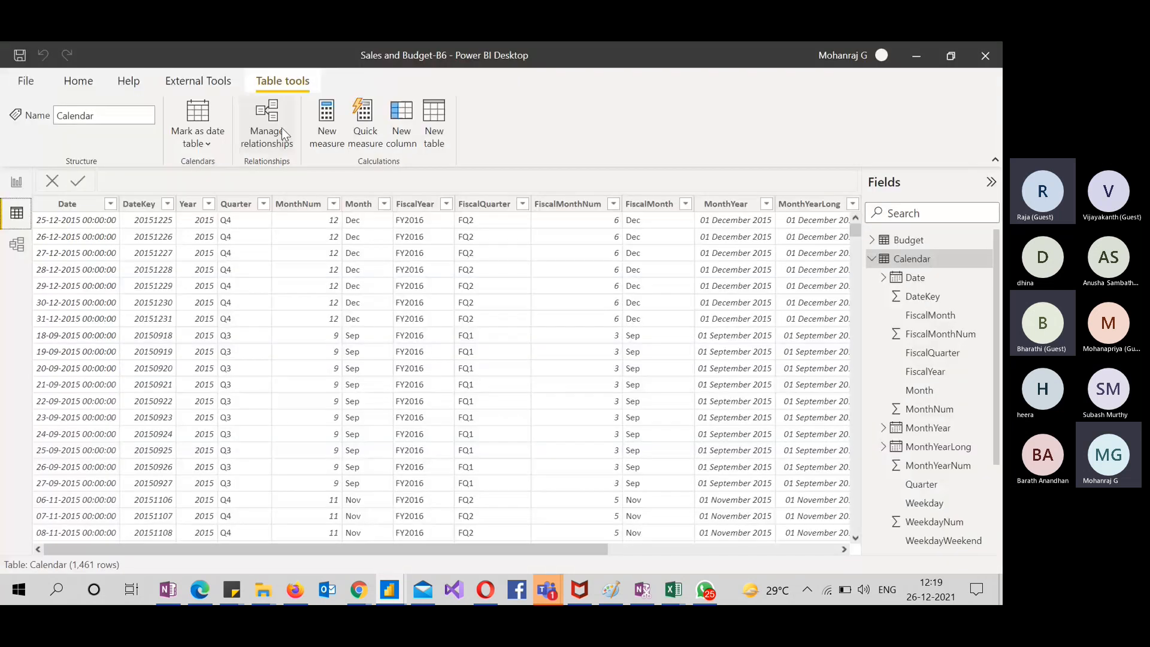
{"action": "left_click", "coordinate": [15, 183]}
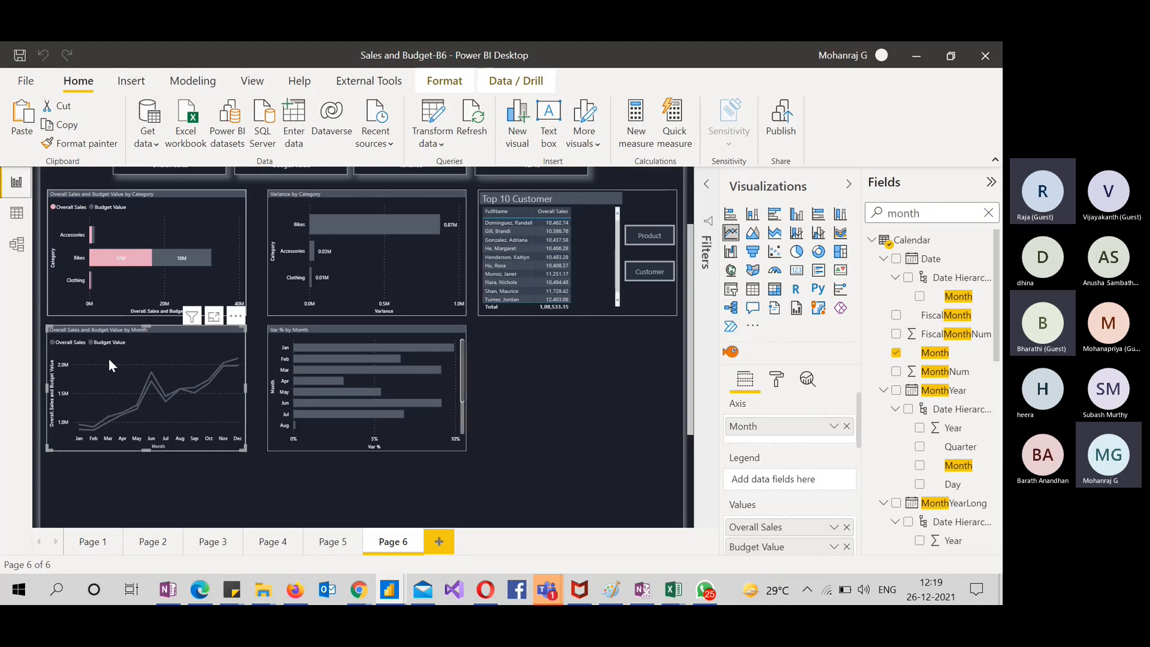
{"action": "left_click", "coordinate": [256, 430]}
{"action": "scroll", "coordinate": [257, 430], "scroll_direction": "up", "scroll_amount": 2}
{"action": "scroll", "coordinate": [257, 438], "scroll_direction": "down", "scroll_amount": 1}
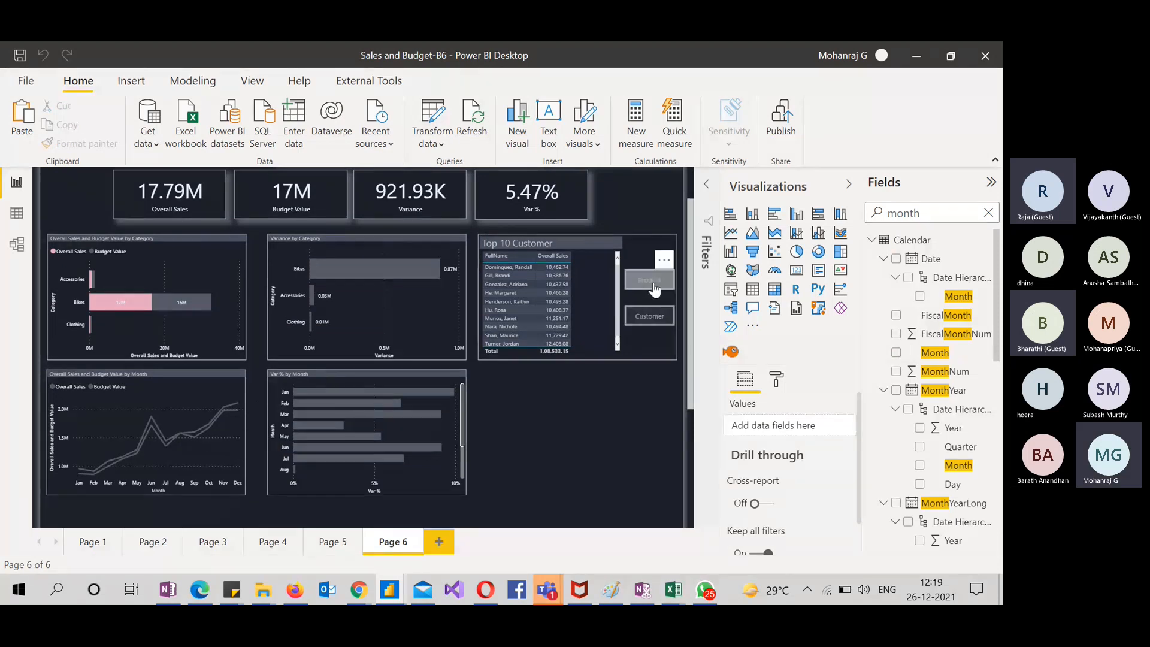
{"action": "scroll", "coordinate": [599, 432], "scroll_direction": "up", "scroll_amount": 1}
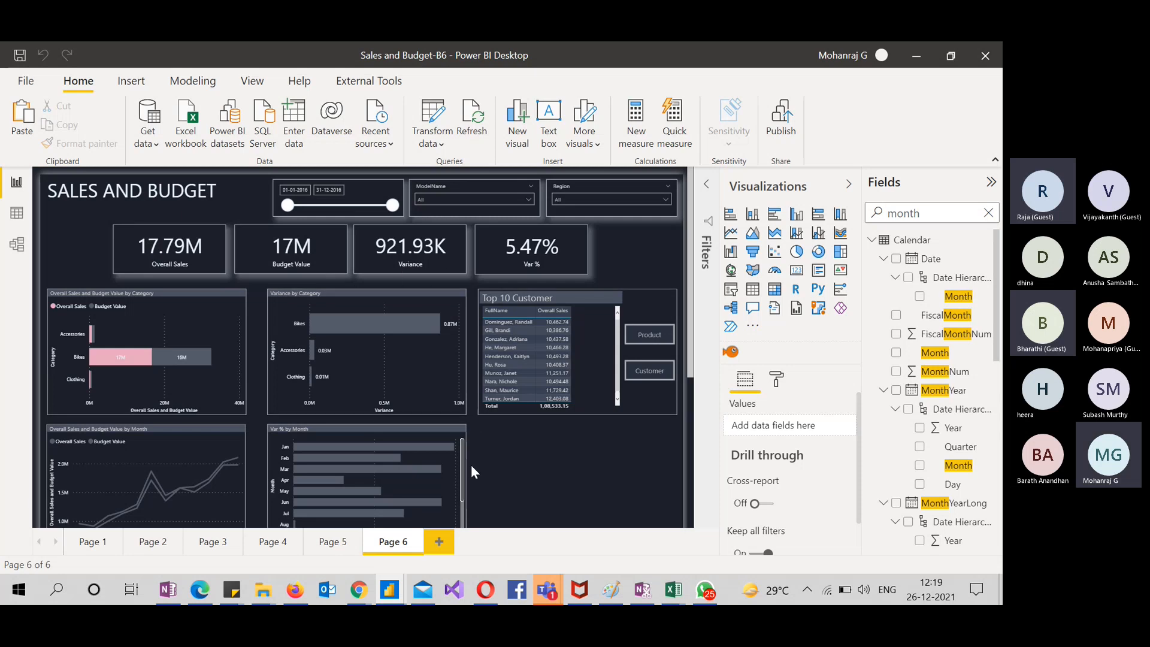
{"action": "scroll", "coordinate": [543, 486], "scroll_direction": "down", "scroll_amount": 2}
{"action": "scroll", "coordinate": [543, 486], "scroll_direction": "up", "scroll_amount": 2}
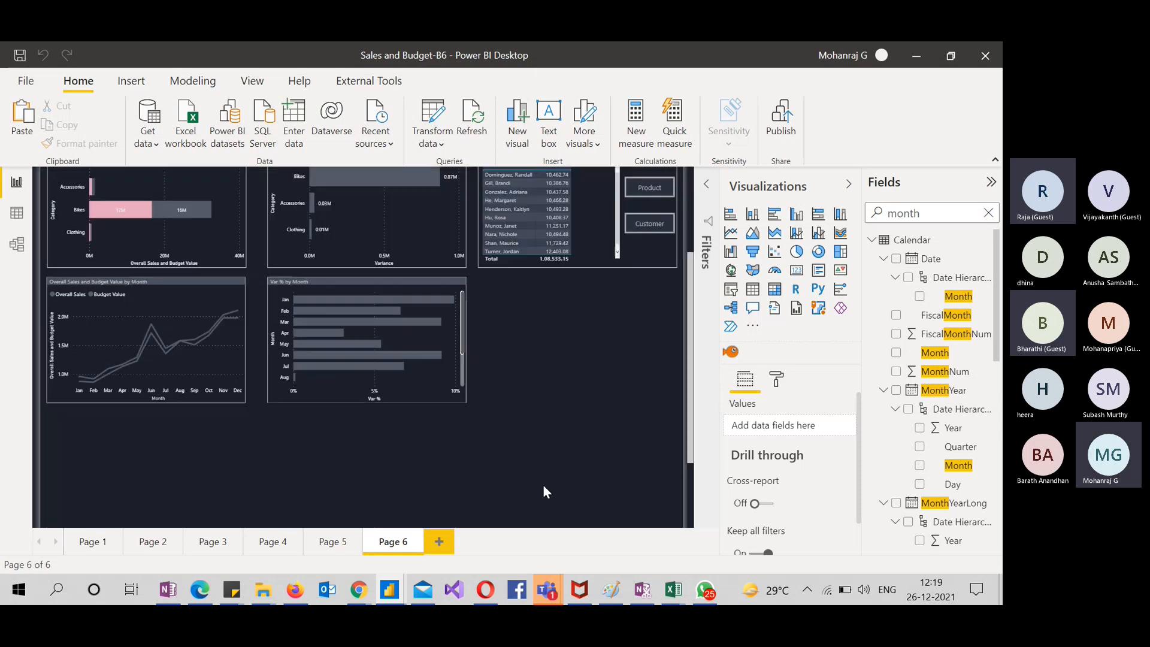
{"action": "scroll", "coordinate": [544, 486], "scroll_direction": "down", "scroll_amount": 1}
{"action": "scroll", "coordinate": [543, 485], "scroll_direction": "down", "scroll_amount": 1}
{"action": "scroll", "coordinate": [543, 486], "scroll_direction": "up", "scroll_amount": 2}
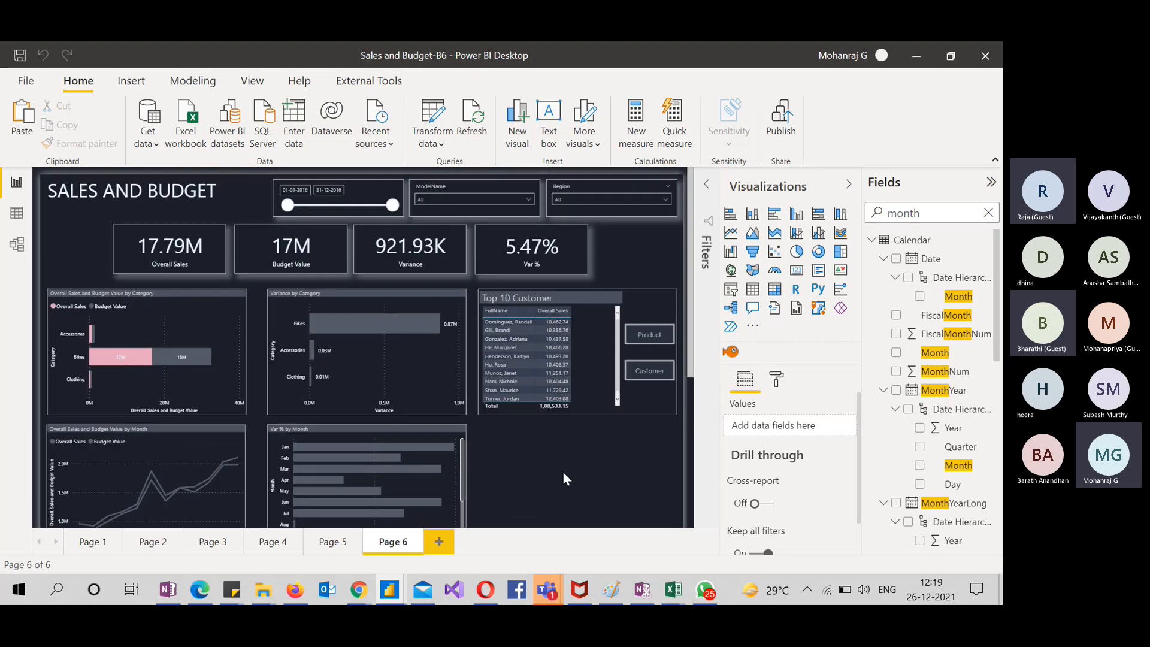
Change the title text on Page 5 to "Product Details"
{"action": "left_click", "coordinate": [321, 543]}
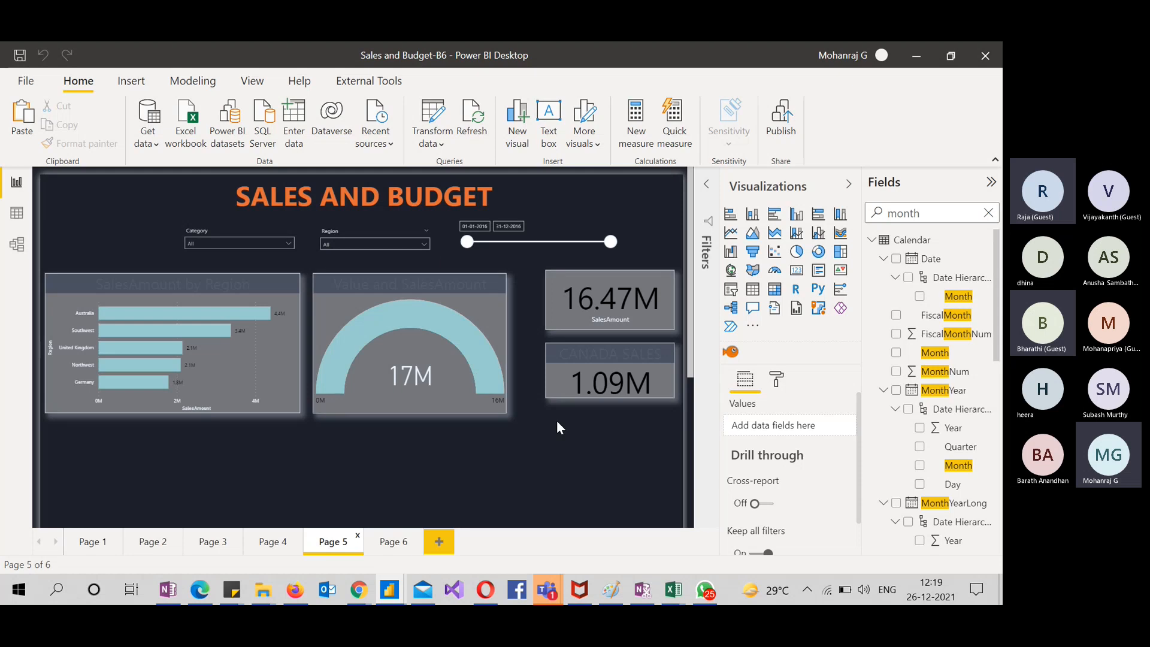
{"action": "double_click", "coordinate": [510, 202]}
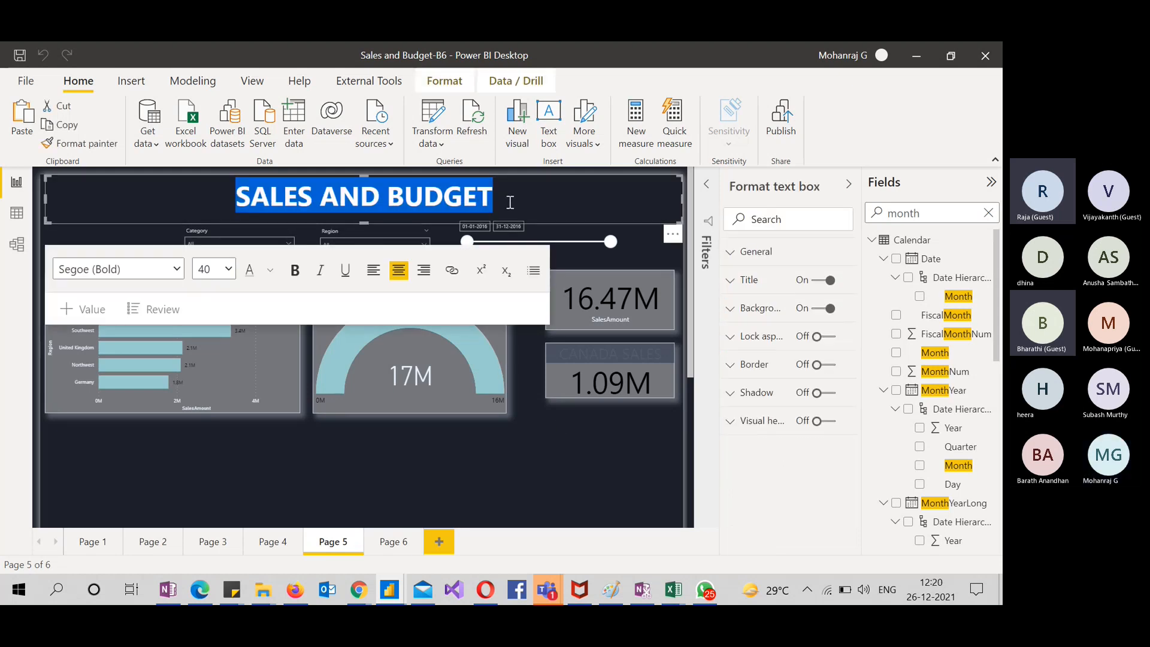
{"action": "left_click", "coordinate": [509, 201]}
{"action": "key", "text": "ctrl+a"}
{"action": "type", "text": "P"}
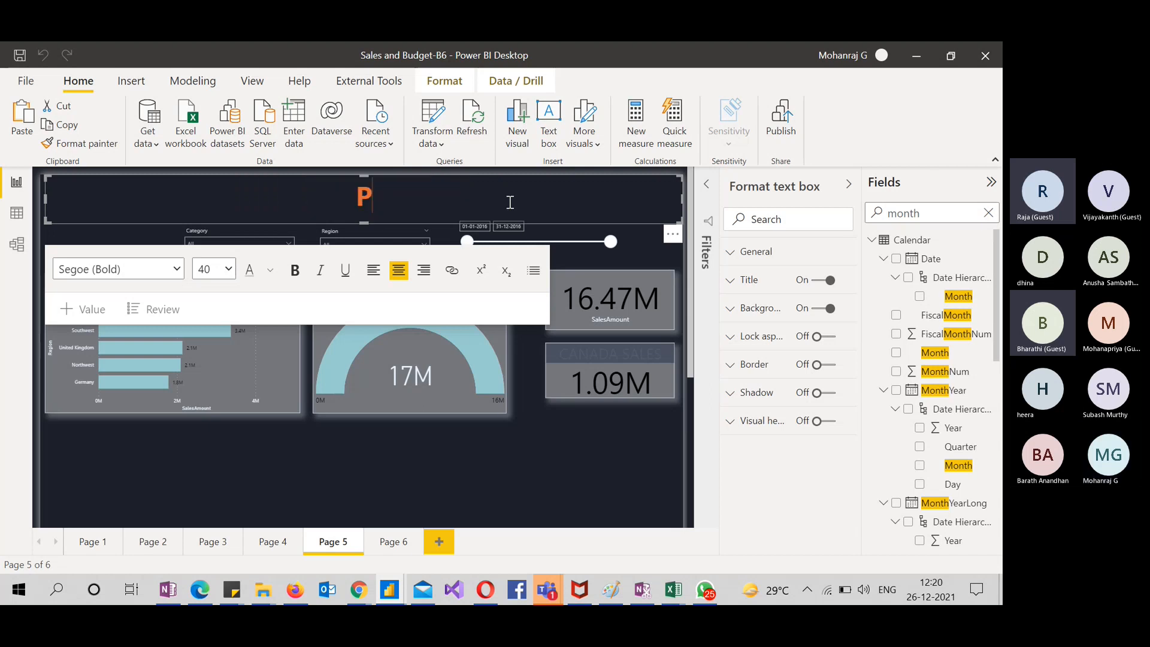
{"action": "type", "text": "roduct D"}
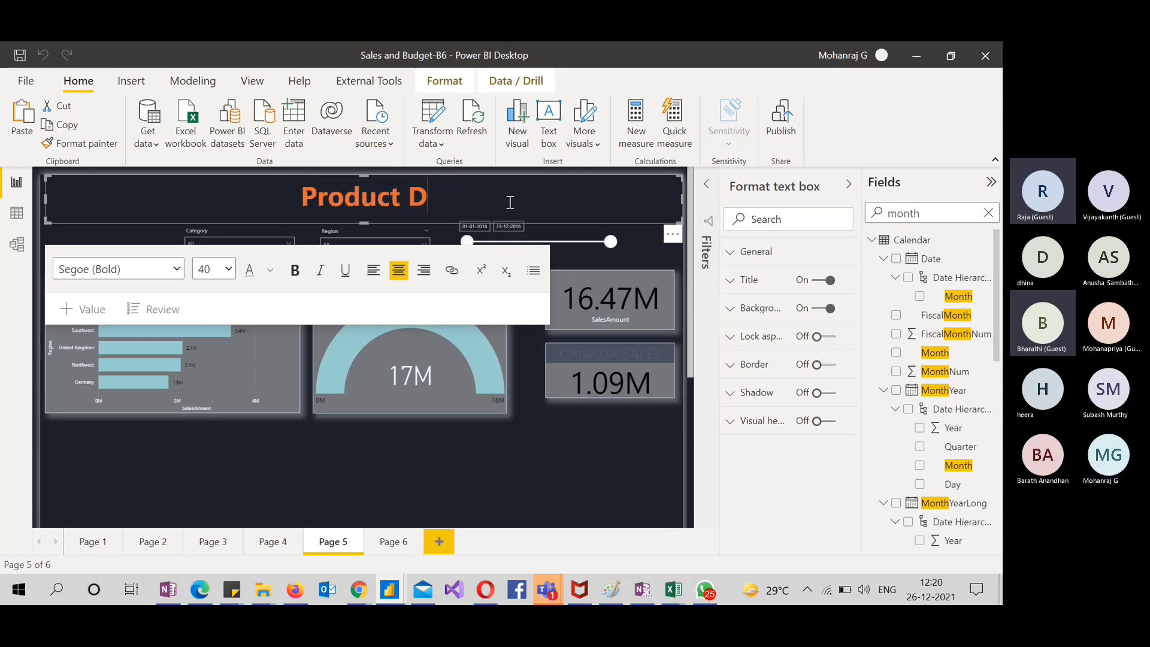
{"action": "type", "text": "etails"}
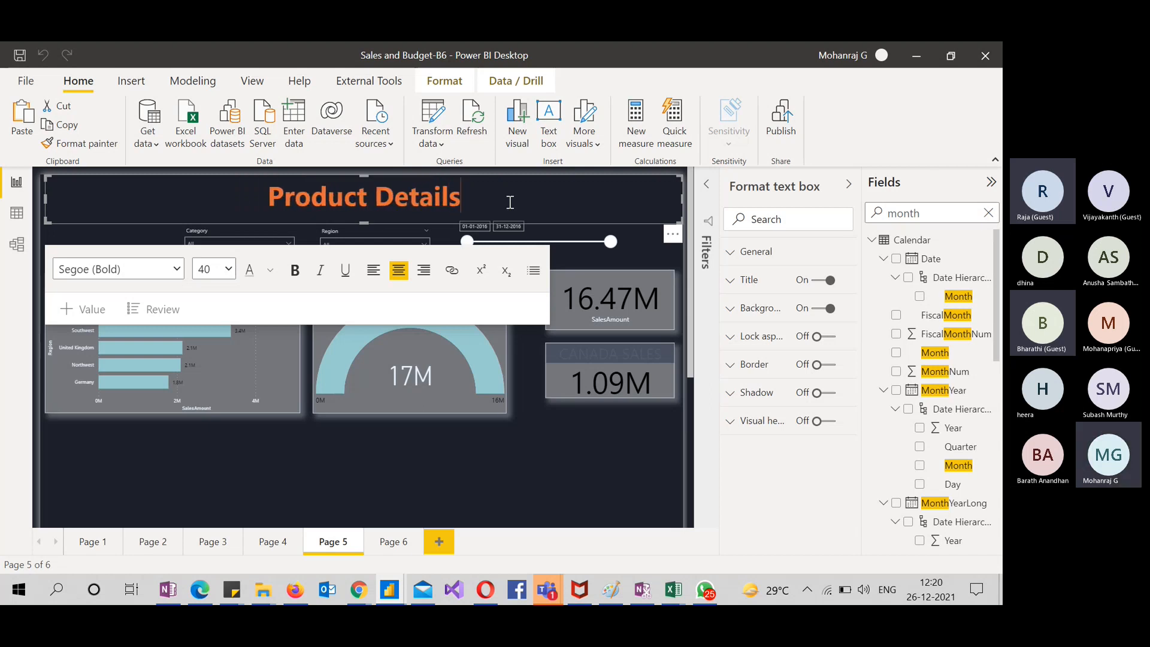
{"action": "left_click", "coordinate": [541, 450]}
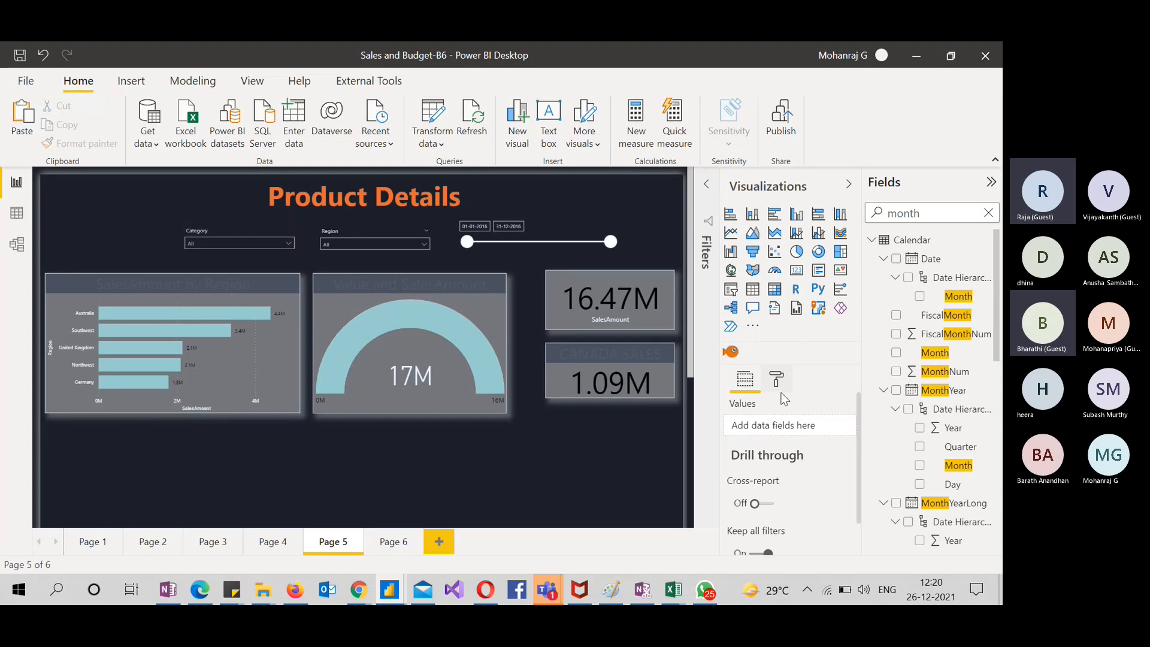
Set the page size type of the Product Details page to 16:9
{"action": "left_click", "coordinate": [779, 383]}
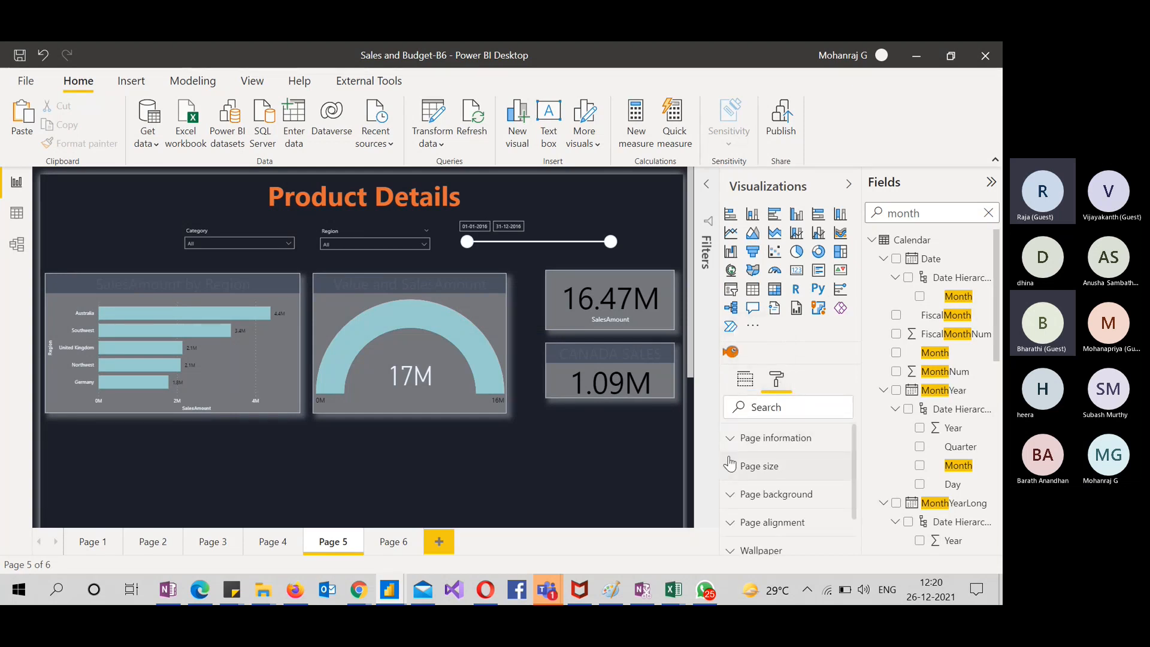
{"action": "left_click", "coordinate": [730, 464]}
{"action": "left_click", "coordinate": [768, 512]}
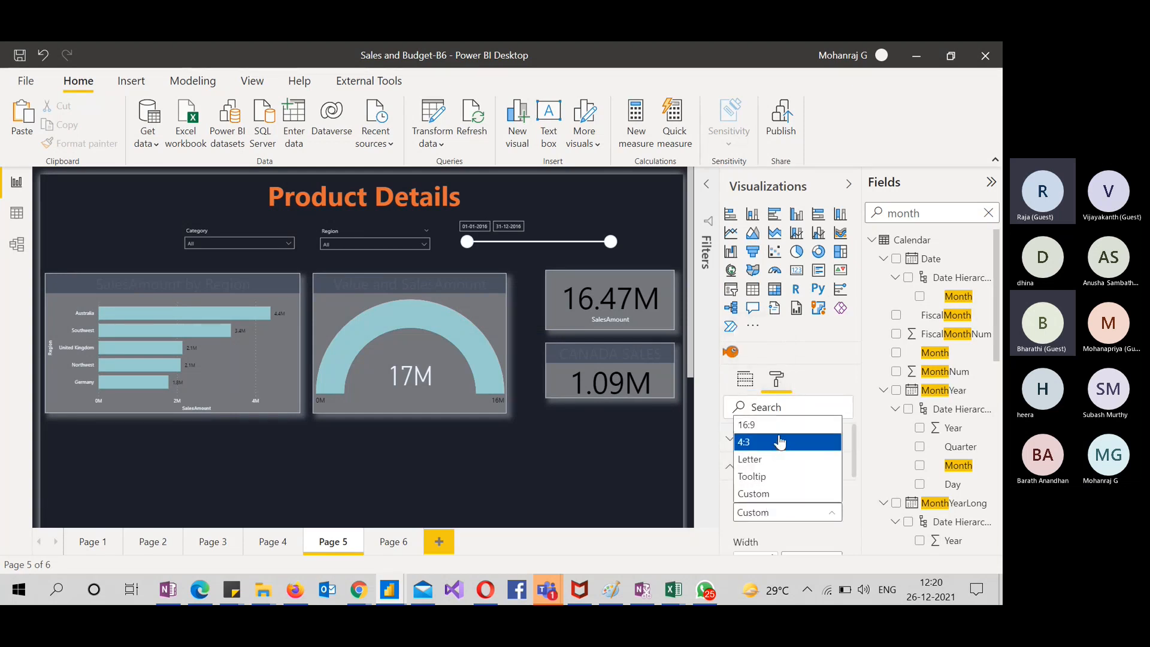
{"action": "left_click", "coordinate": [779, 425]}
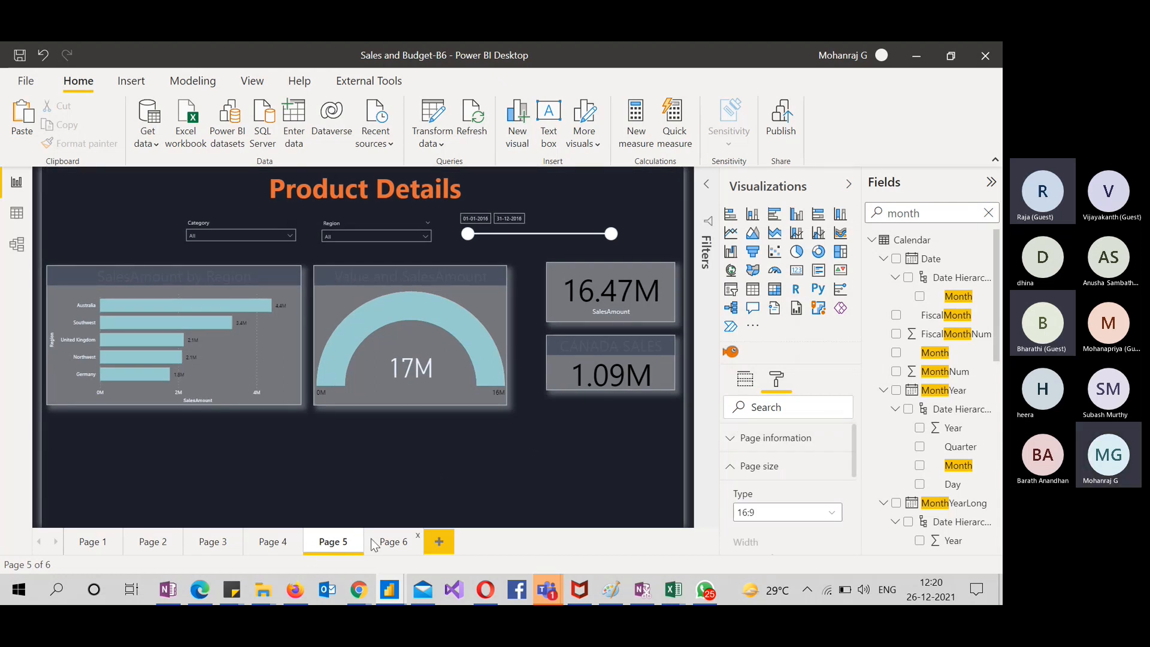
Delete Page 4, Page 3 and Page 2 from the report
{"action": "left_click", "coordinate": [273, 546]}
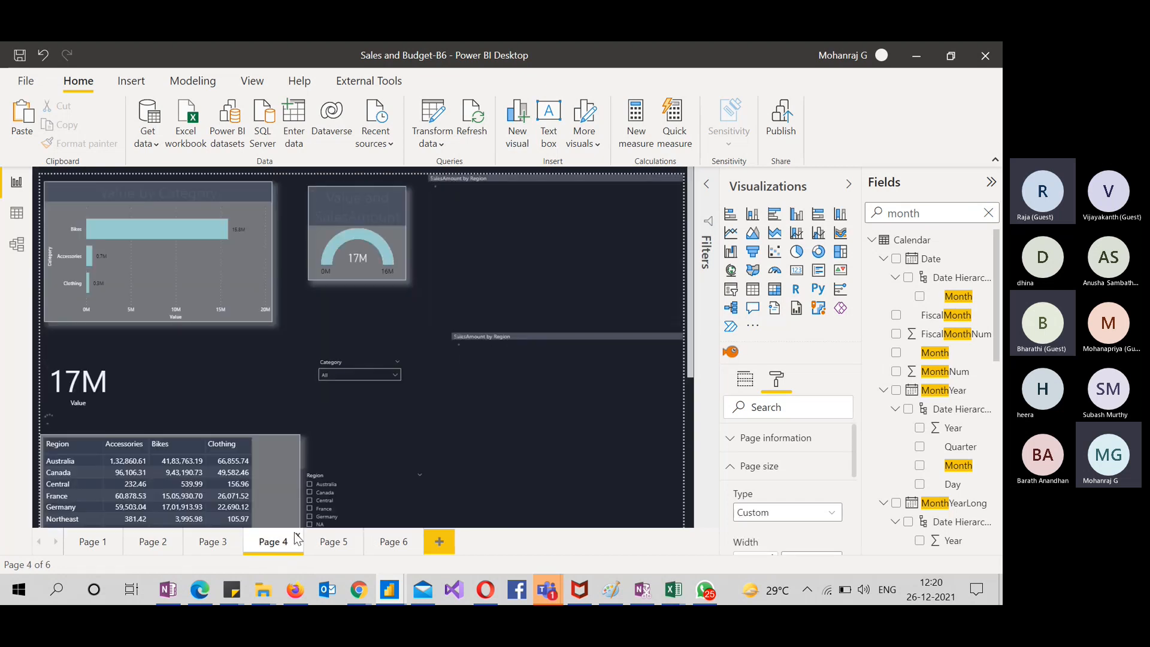
{"action": "left_click", "coordinate": [298, 537]}
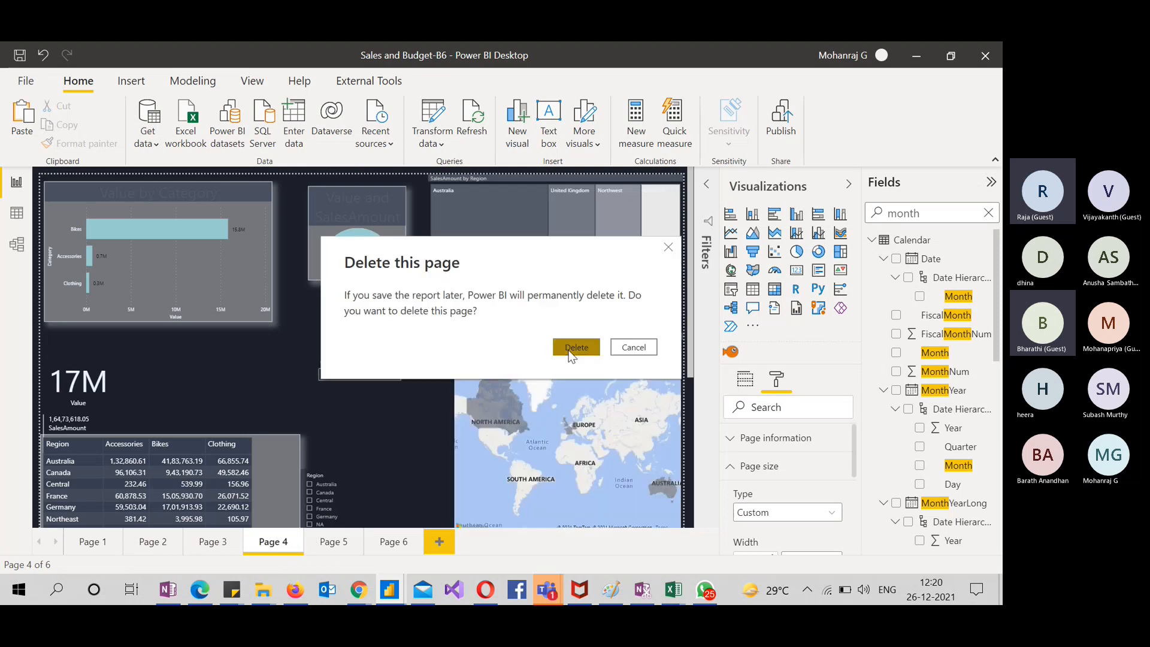
{"action": "left_click", "coordinate": [572, 352]}
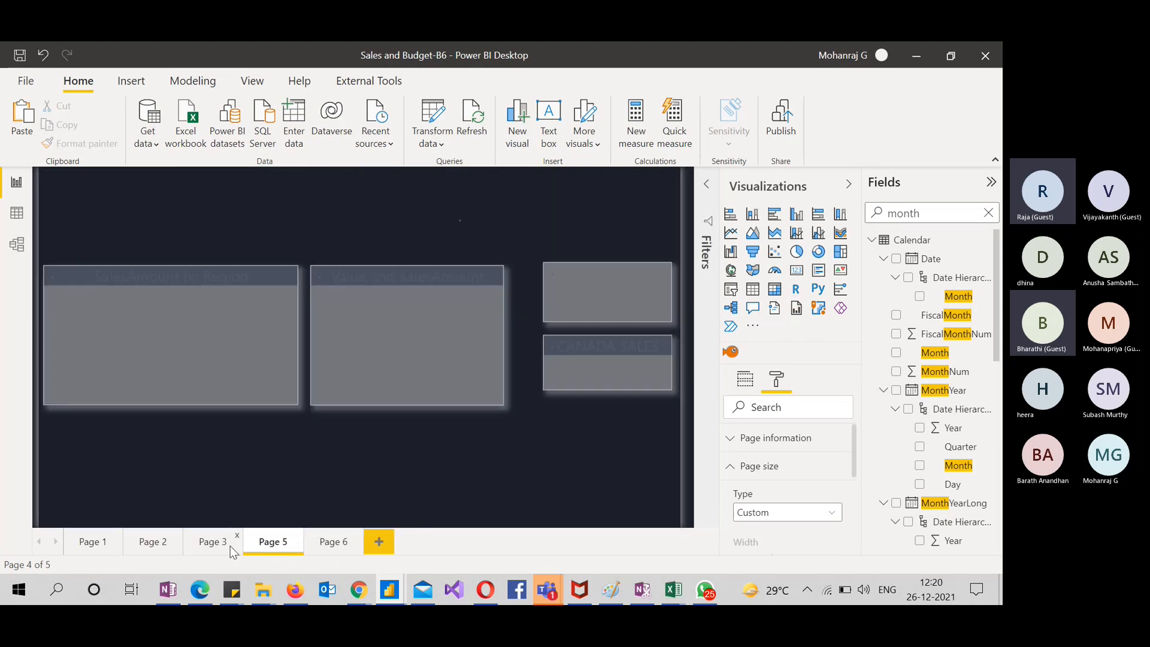
{"action": "left_click", "coordinate": [229, 544]}
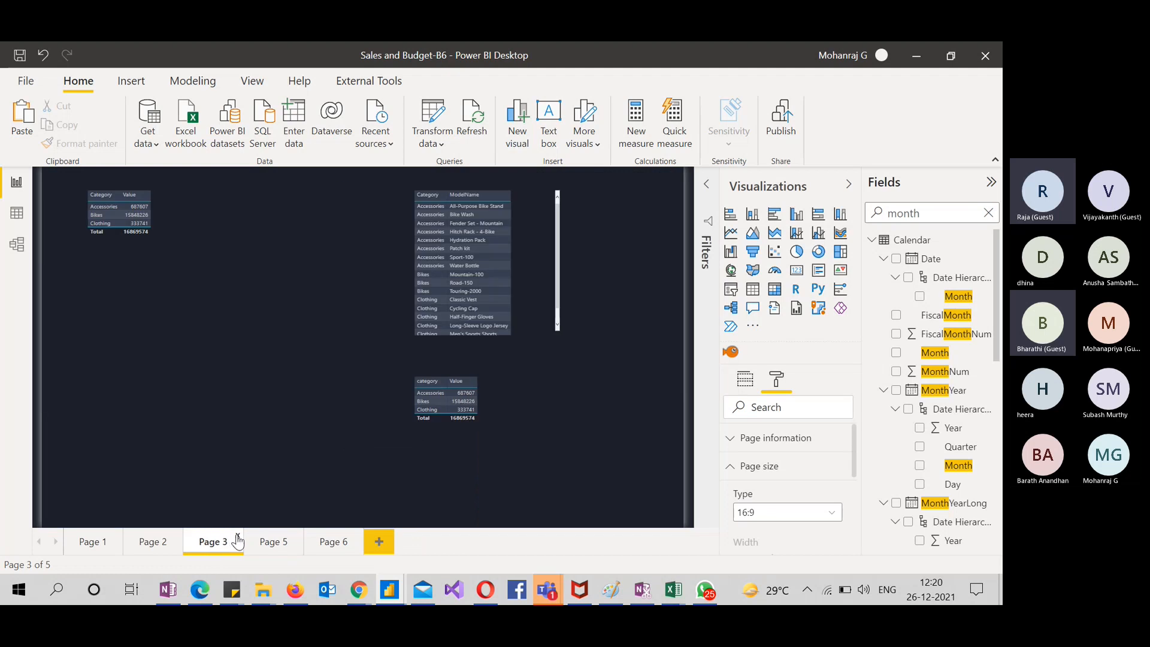
{"action": "left_click", "coordinate": [239, 539]}
{"action": "left_click", "coordinate": [559, 347]}
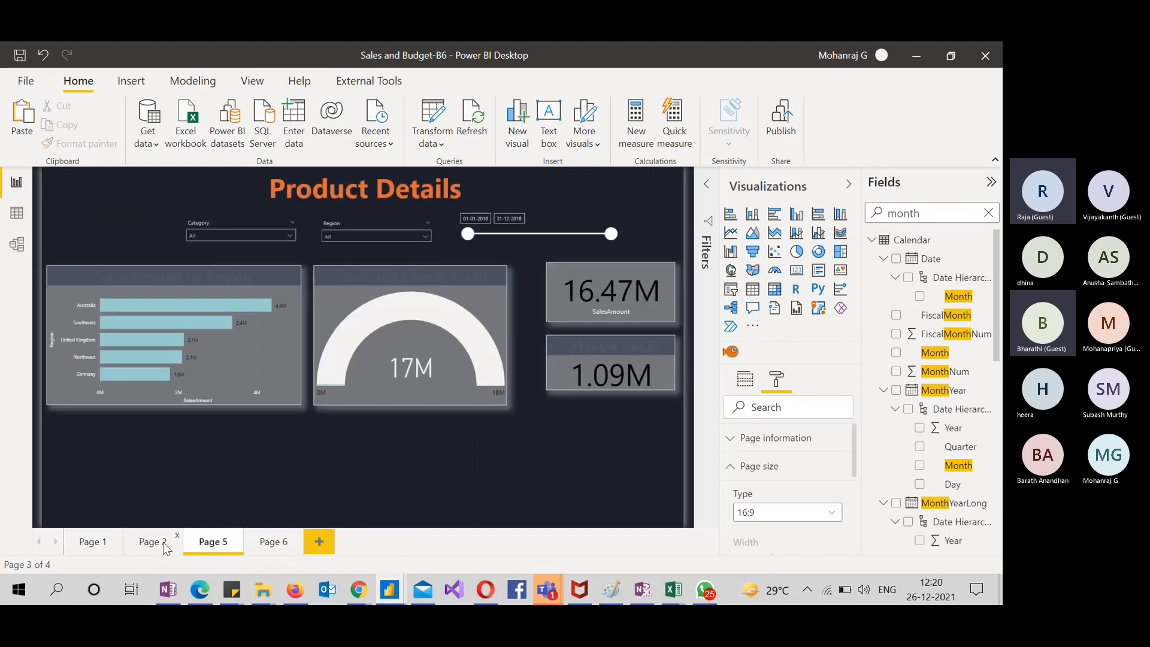
{"action": "left_click", "coordinate": [175, 539]}
{"action": "left_click", "coordinate": [178, 536]}
{"action": "left_click", "coordinate": [569, 348]}
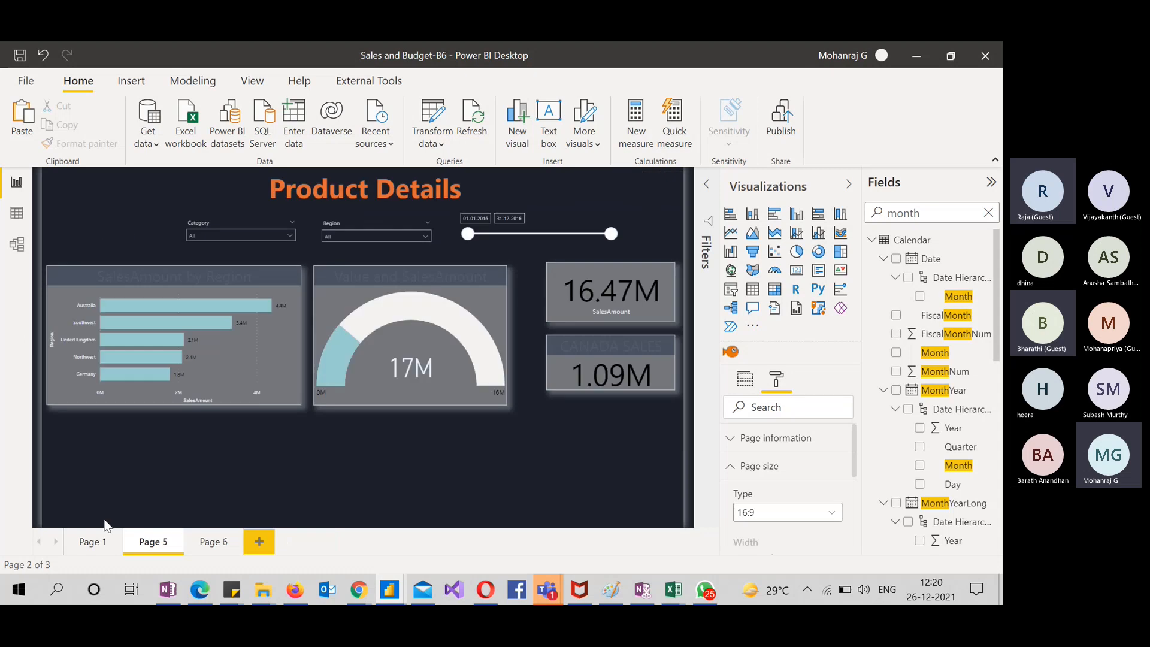
Hide Page 1 of the report
{"action": "left_click", "coordinate": [92, 542]}
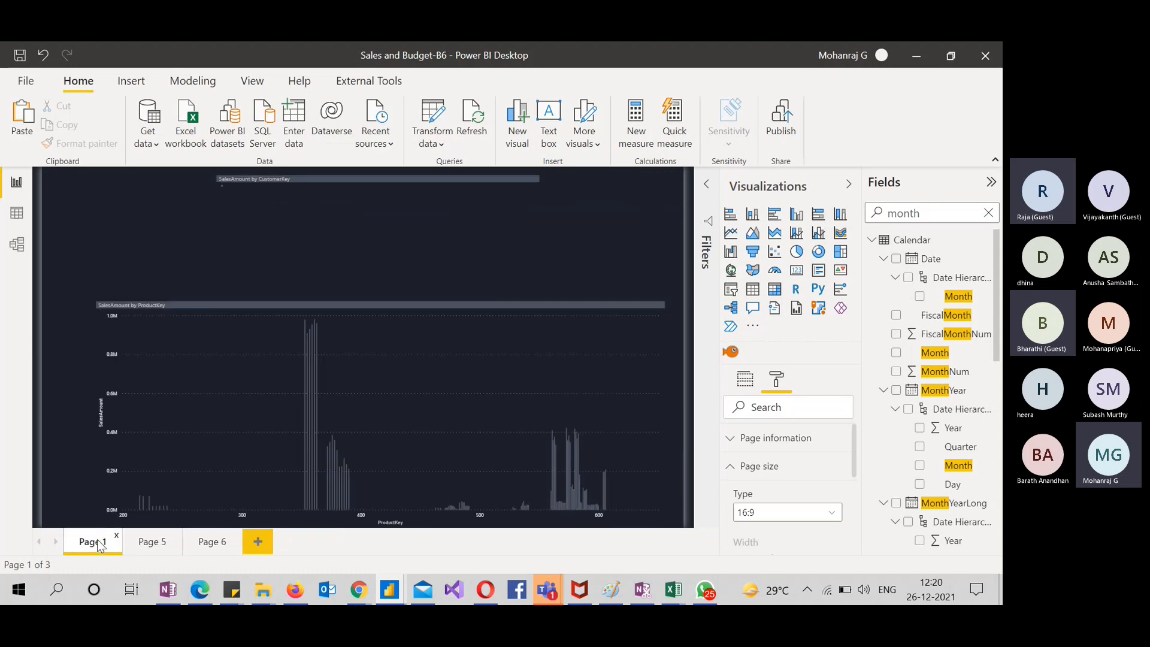
{"action": "right_click", "coordinate": [95, 543]}
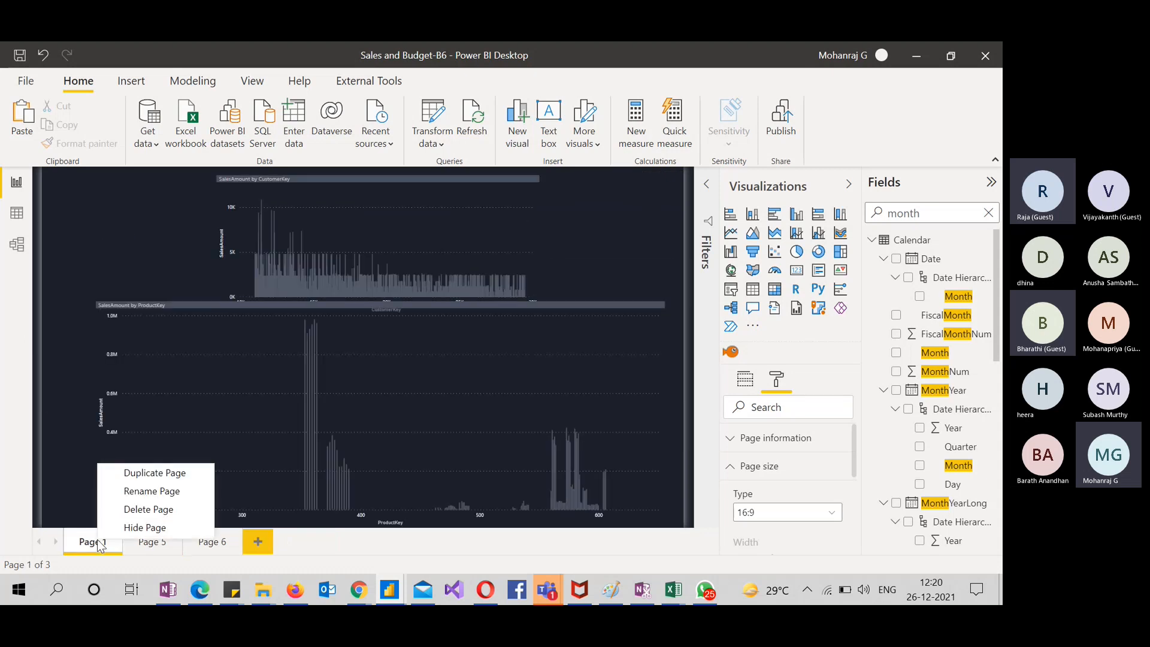
{"action": "left_click", "coordinate": [135, 526]}
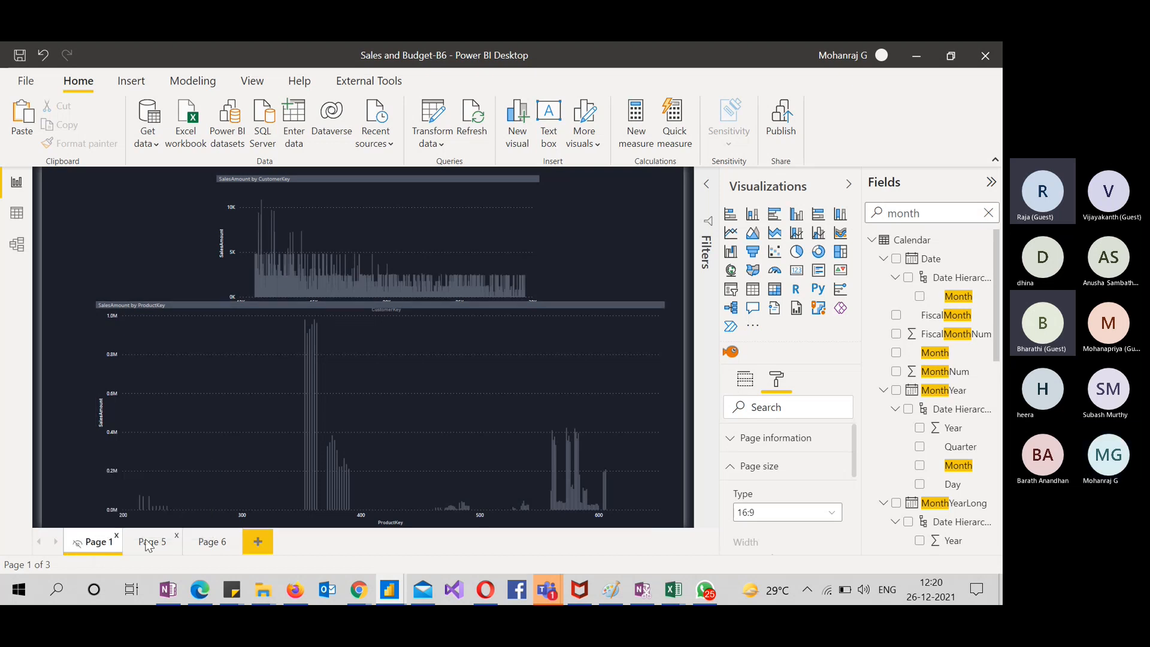
Reduce the custom page height of Page 6 to 900 pixels, and finally to 800 pixels
{"action": "left_click", "coordinate": [190, 547]}
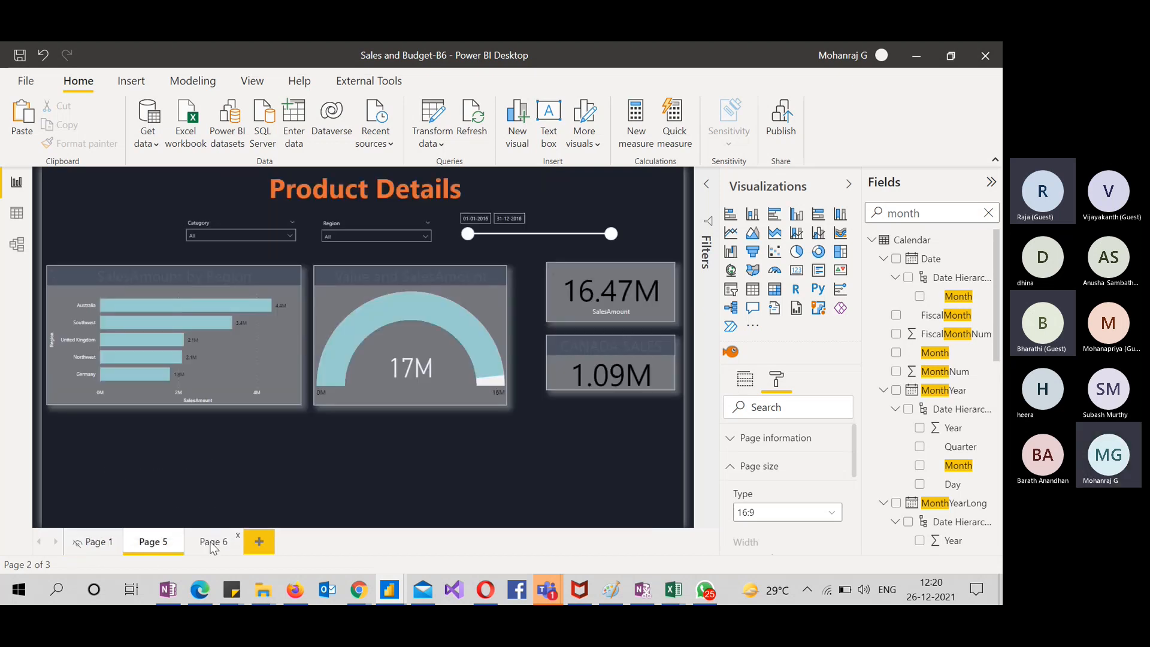
{"action": "left_click", "coordinate": [212, 546]}
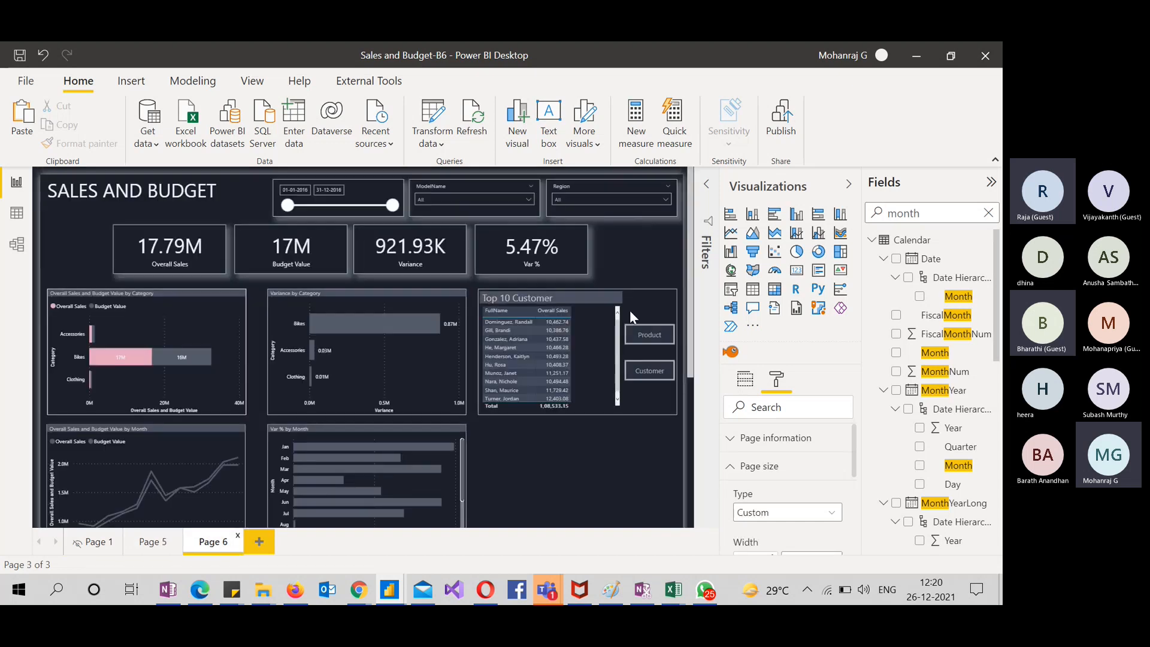
{"action": "scroll", "coordinate": [556, 484], "scroll_direction": "down", "scroll_amount": 3}
{"action": "scroll", "coordinate": [556, 484], "scroll_direction": "up", "scroll_amount": 3}
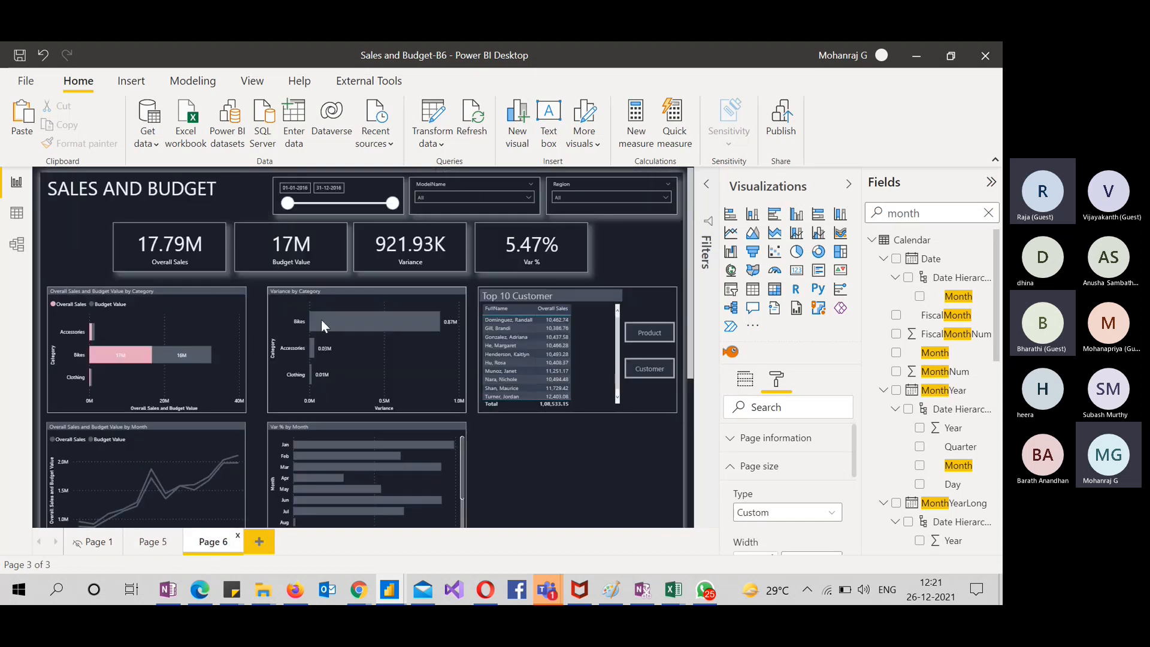
{"action": "scroll", "coordinate": [540, 449], "scroll_direction": "down", "scroll_amount": 3}
{"action": "scroll", "coordinate": [541, 449], "scroll_direction": "up", "scroll_amount": 3}
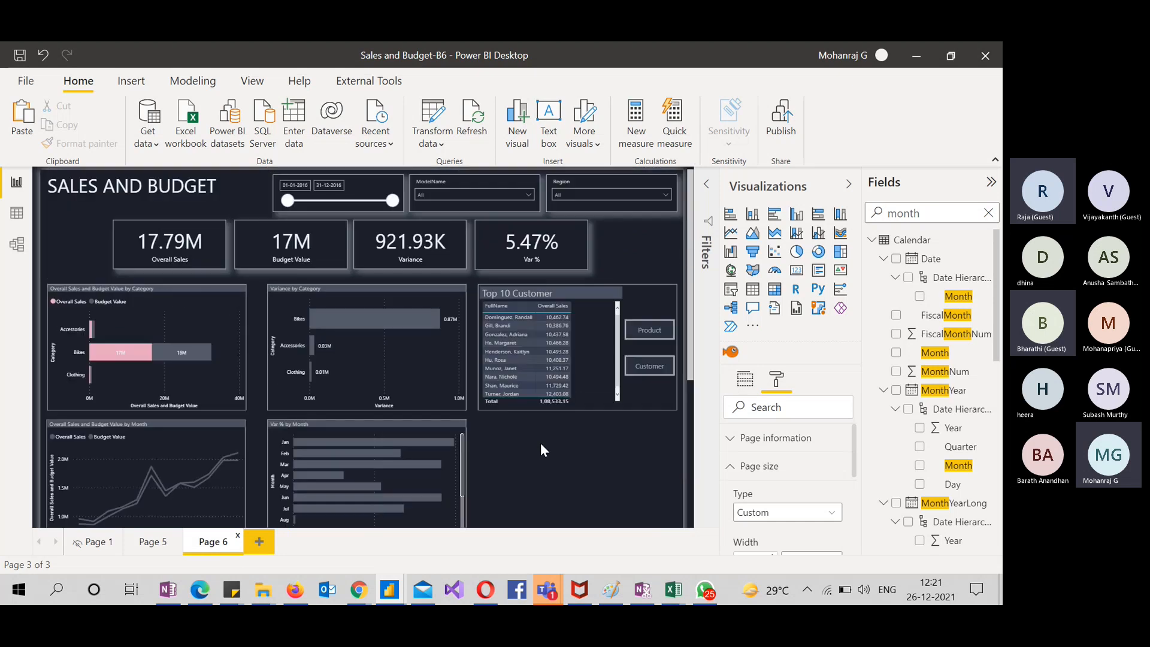
{"action": "scroll", "coordinate": [540, 449], "scroll_direction": "down", "scroll_amount": 2}
{"action": "scroll", "coordinate": [532, 478], "scroll_direction": "down", "scroll_amount": 3}
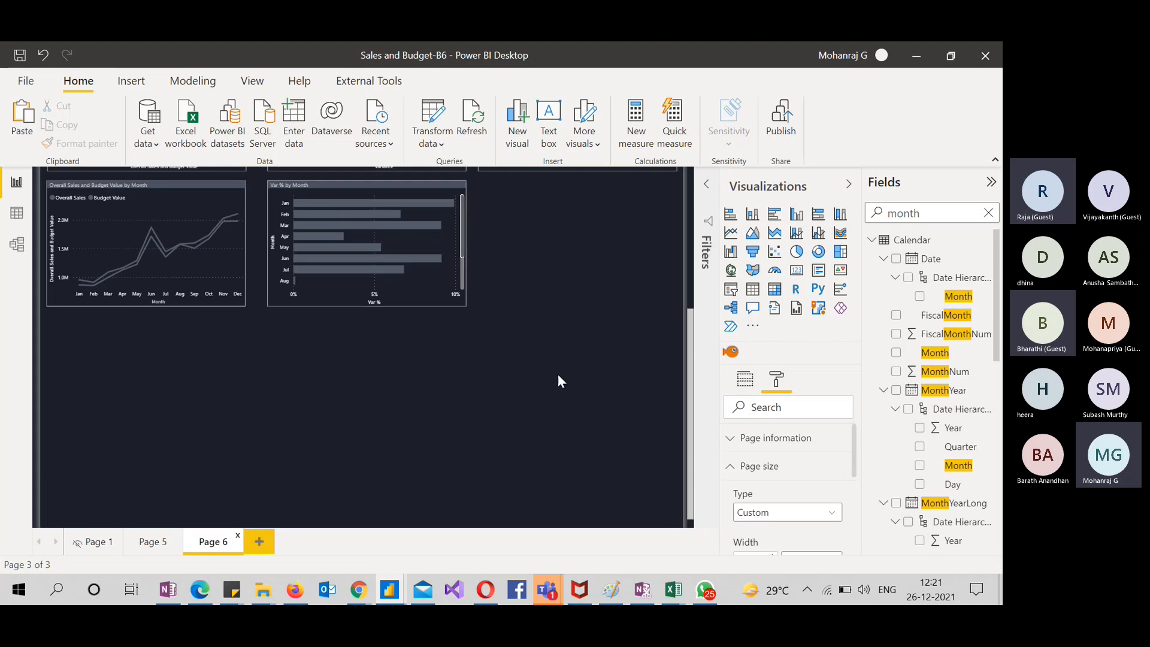
{"action": "scroll", "coordinate": [558, 381], "scroll_direction": "down", "scroll_amount": 1}
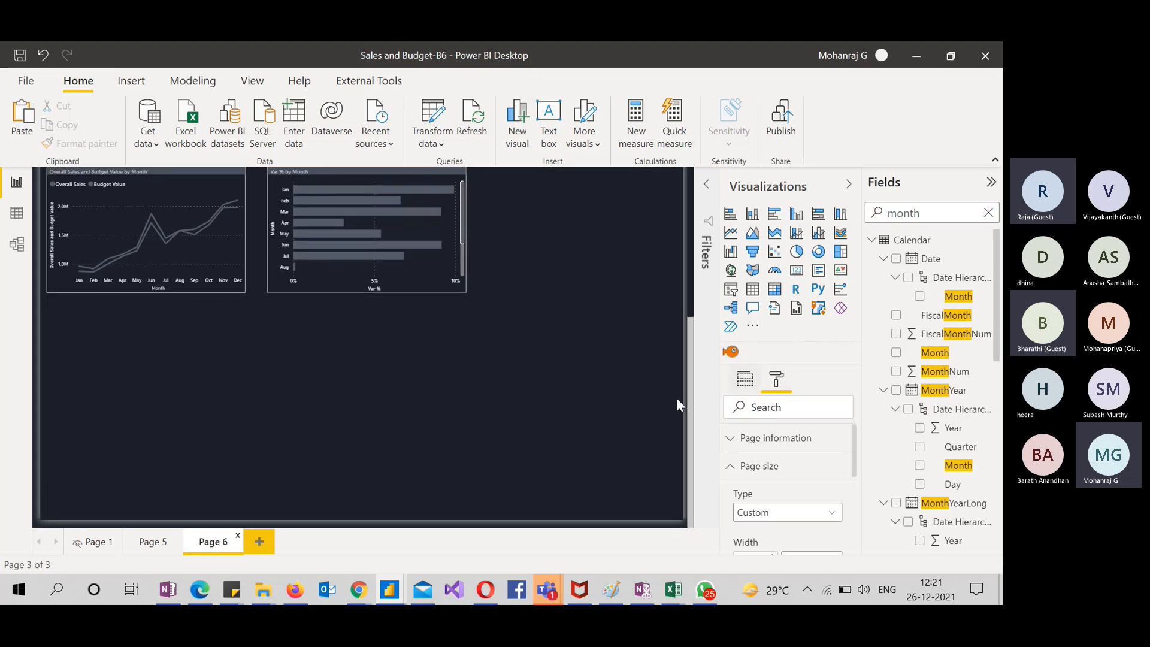
{"action": "scroll", "coordinate": [763, 501], "scroll_direction": "down", "scroll_amount": 4}
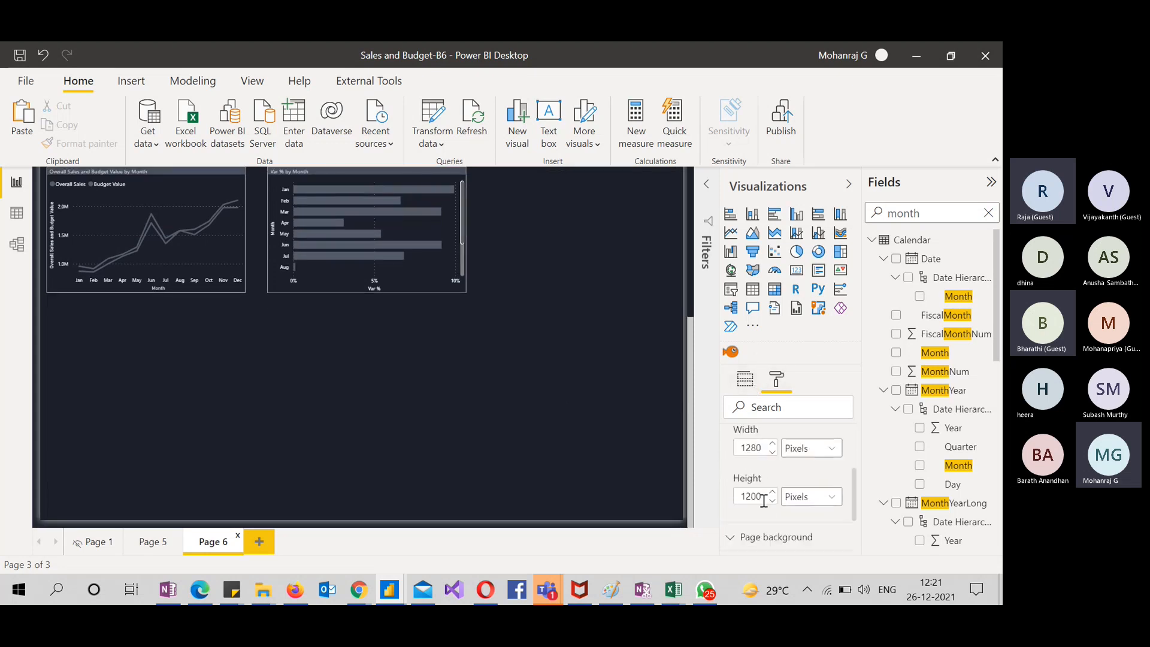
{"action": "double_click", "coordinate": [763, 498]}
{"action": "type", "text": "900"}
{"action": "scroll", "coordinate": [626, 448], "scroll_direction": "down", "scroll_amount": 3}
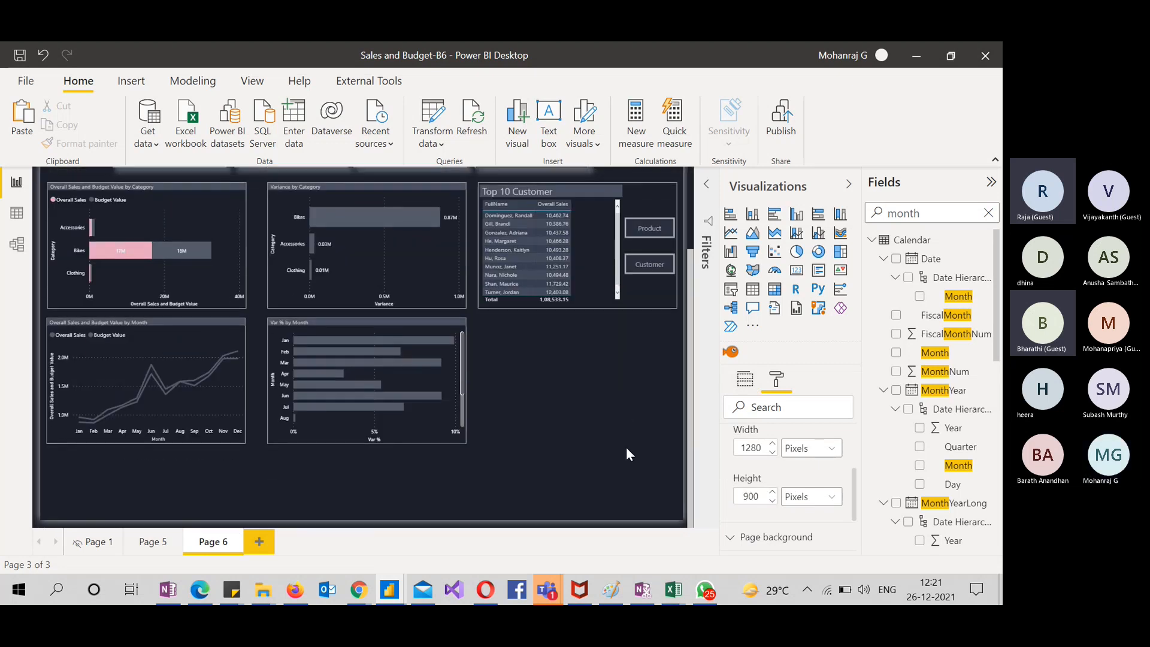
{"action": "type", "text": "800"}
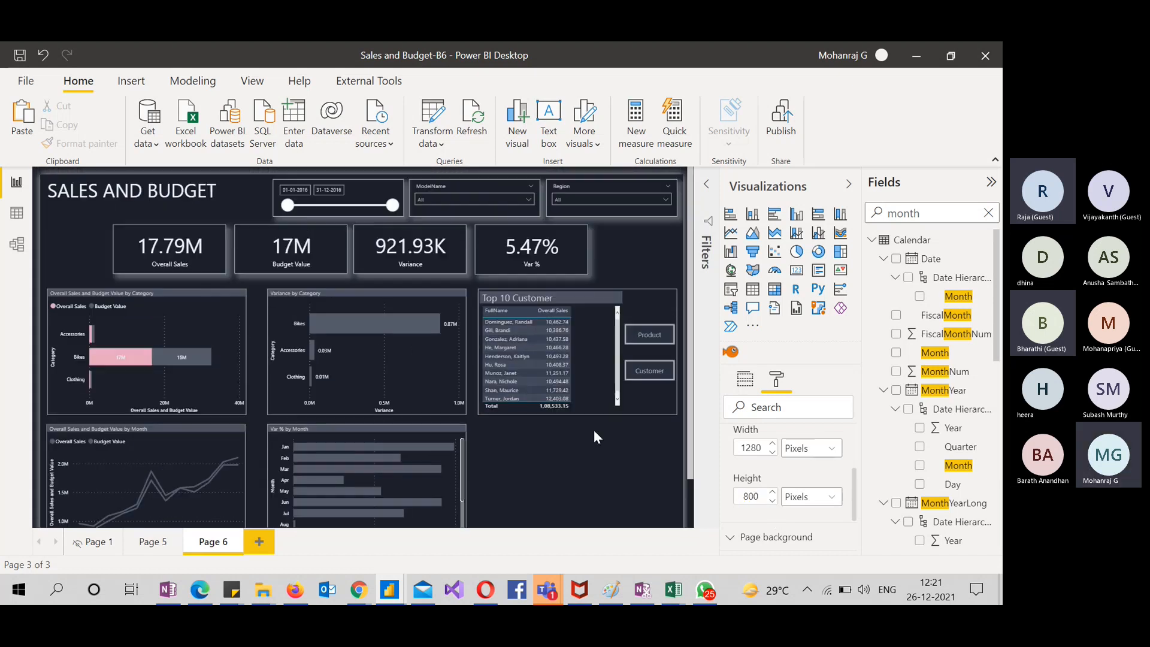
{"action": "scroll", "coordinate": [594, 430], "scroll_direction": "up", "scroll_amount": 2}
Convert the Value and SalesAmount gauge on Page 5 to a table, and replace its Value field with ModelName
{"action": "left_click", "coordinate": [154, 542]}
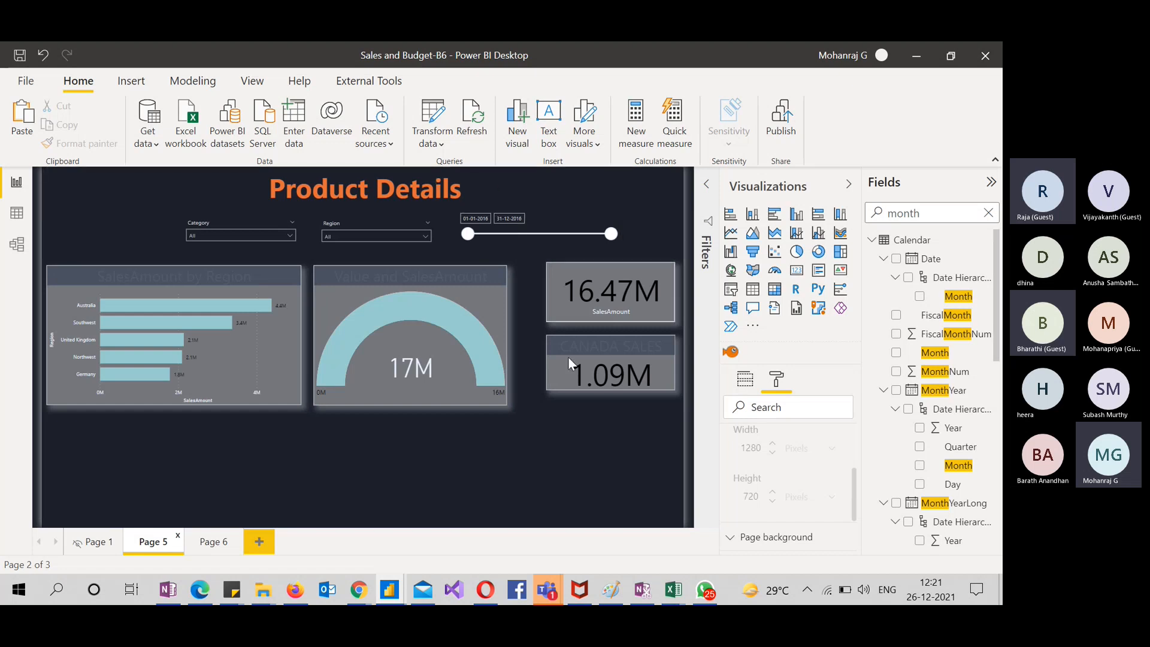
{"action": "left_click", "coordinate": [267, 340]}
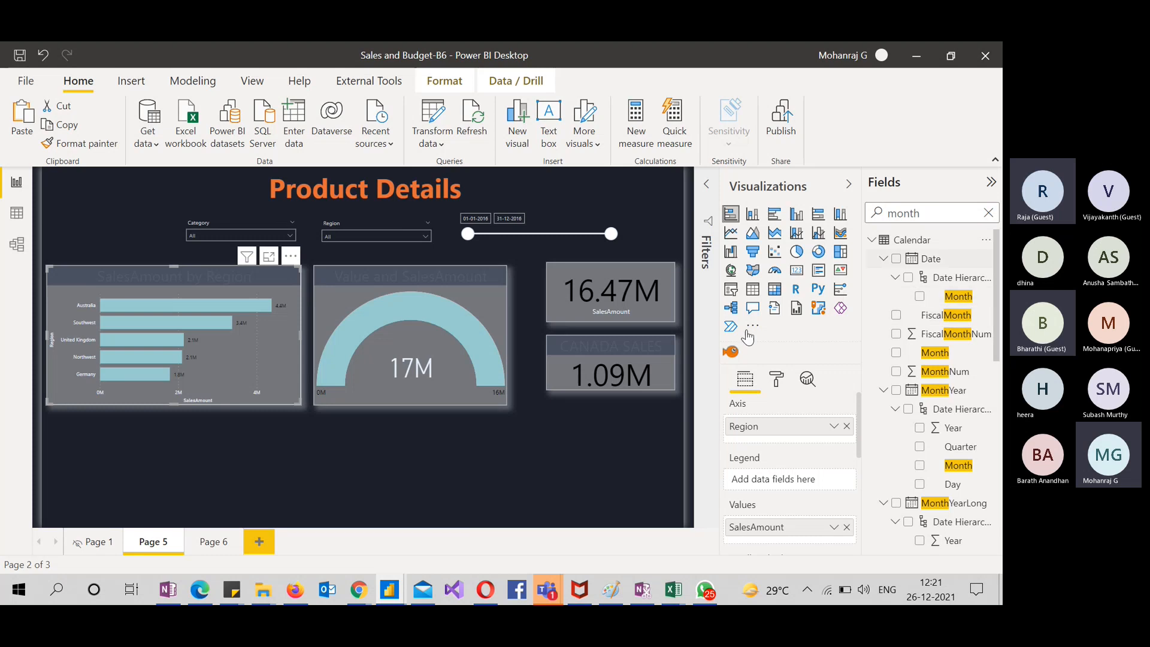
{"action": "left_click", "coordinate": [501, 373]}
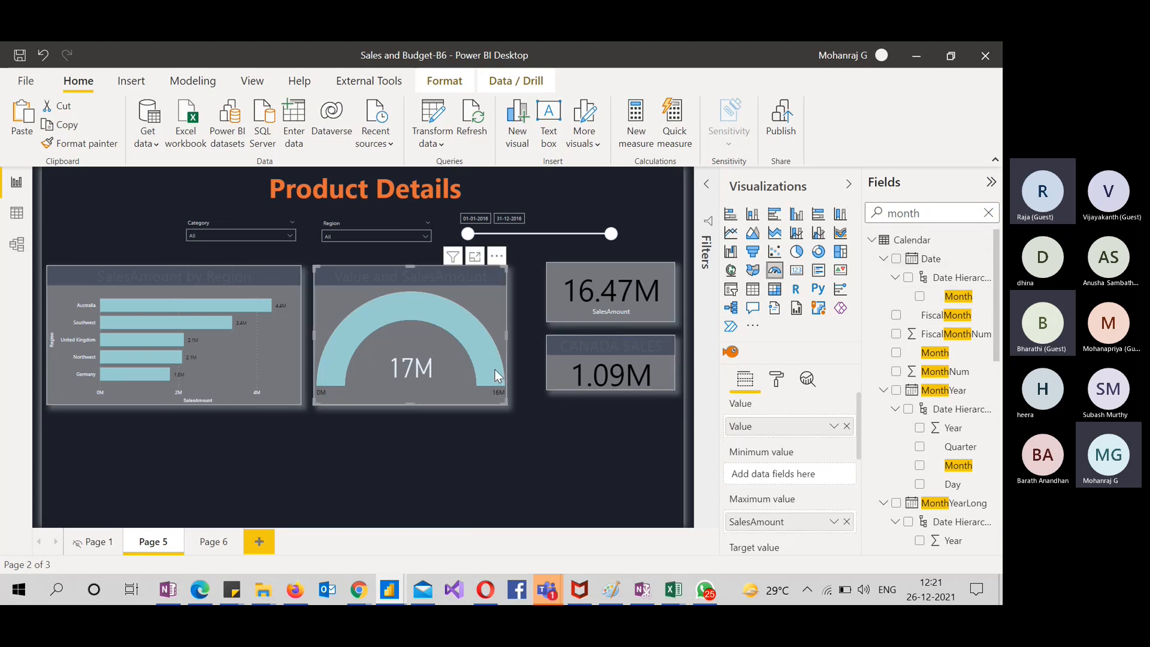
{"action": "left_click", "coordinate": [752, 289]}
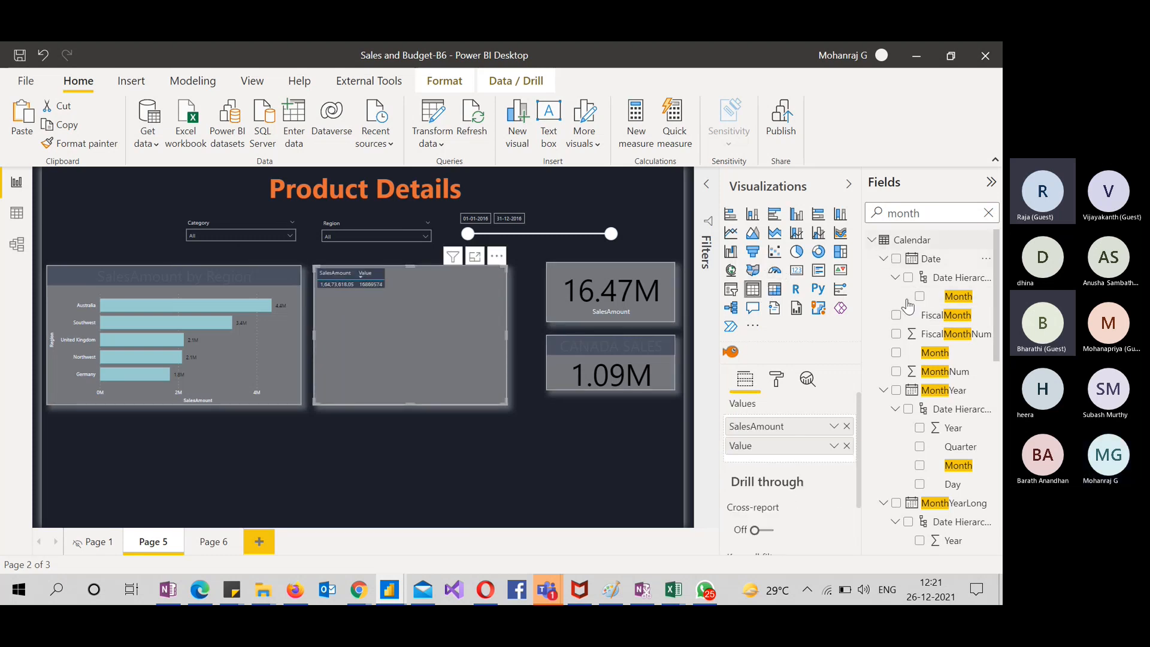
{"action": "left_click", "coordinate": [847, 447]}
{"action": "key", "text": "BackSpace"}
{"action": "key", "text": "BackSpace"}
{"action": "key", "text": "BackSpace"}
{"action": "type", "text": "del"}
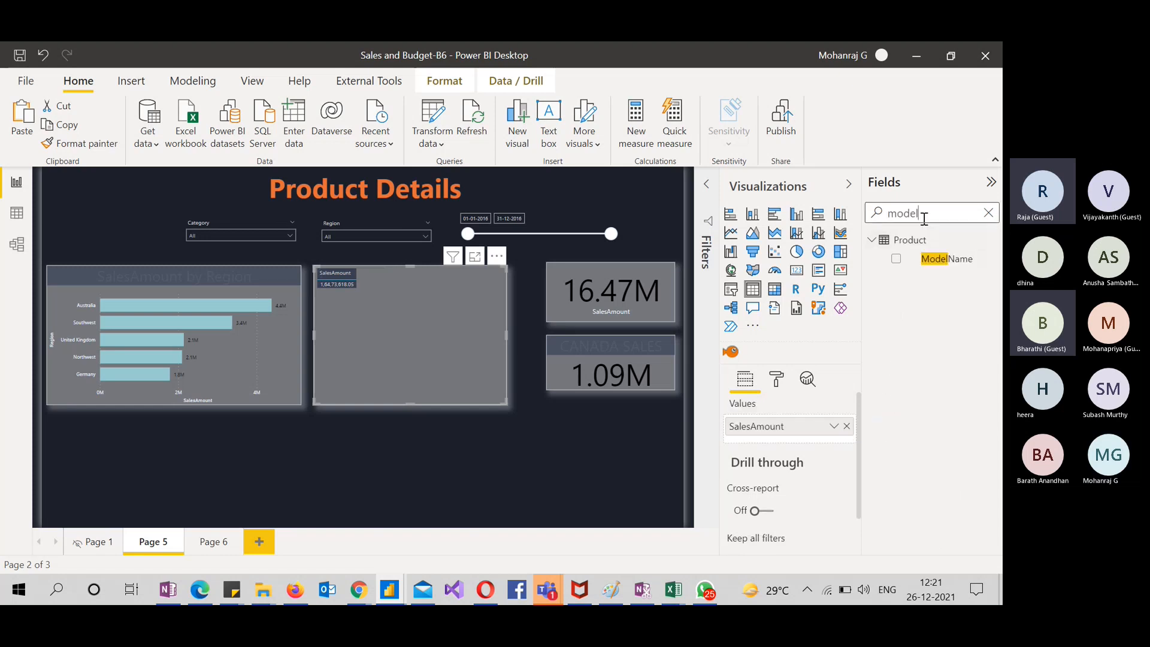
{"action": "left_click", "coordinate": [896, 259]}
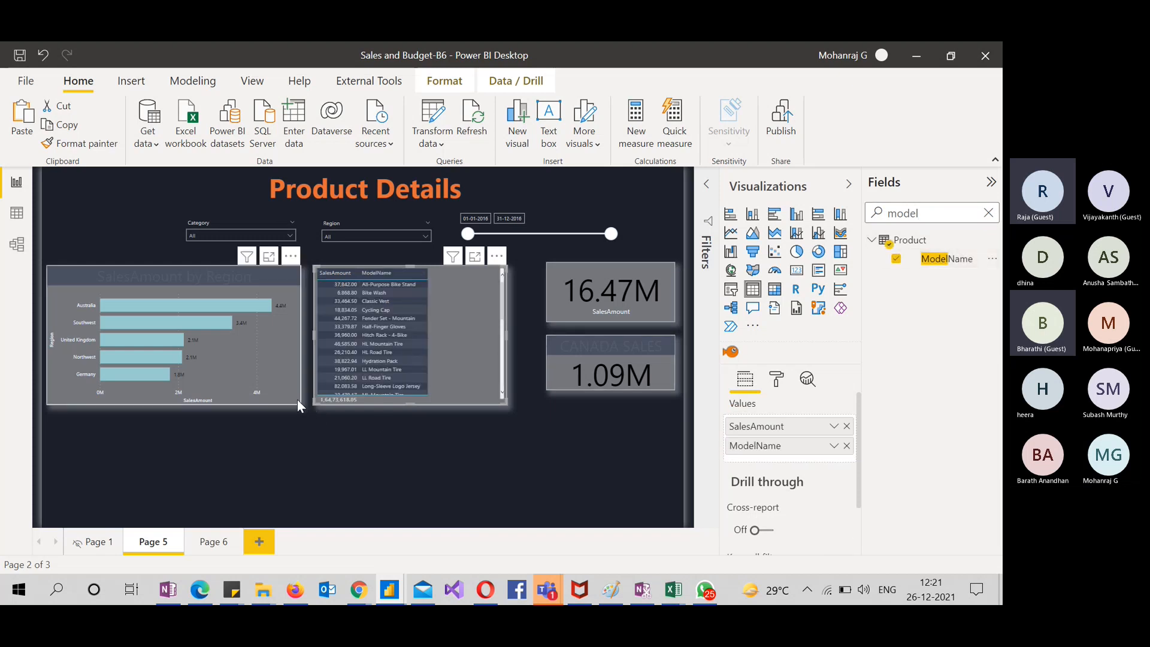
Move the SalesAmount by Region bar chart to the bottom of the page, stretch it across the full page width and reduce its height
{"action": "left_click_drag", "start_coordinate": [297, 398], "coordinate": [275, 512]}
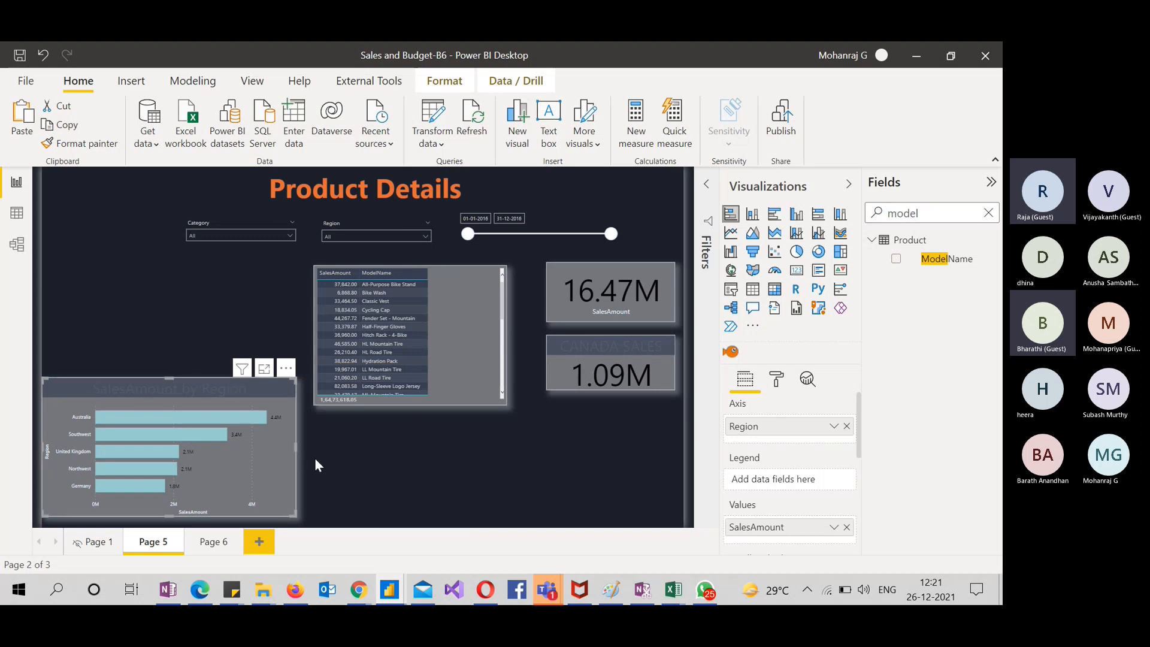
{"action": "left_click_drag", "start_coordinate": [296, 448], "coordinate": [677, 456]}
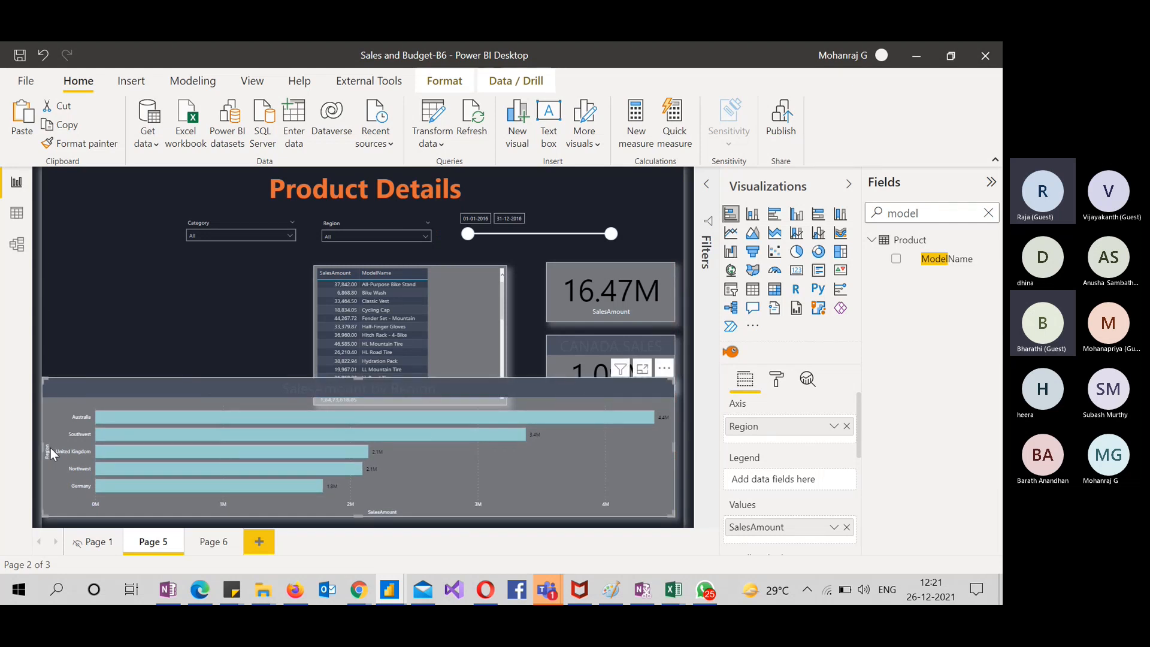
{"action": "left_click_drag", "start_coordinate": [52, 448], "coordinate": [56, 450]}
{"action": "left_click_drag", "start_coordinate": [358, 378], "coordinate": [359, 405]}
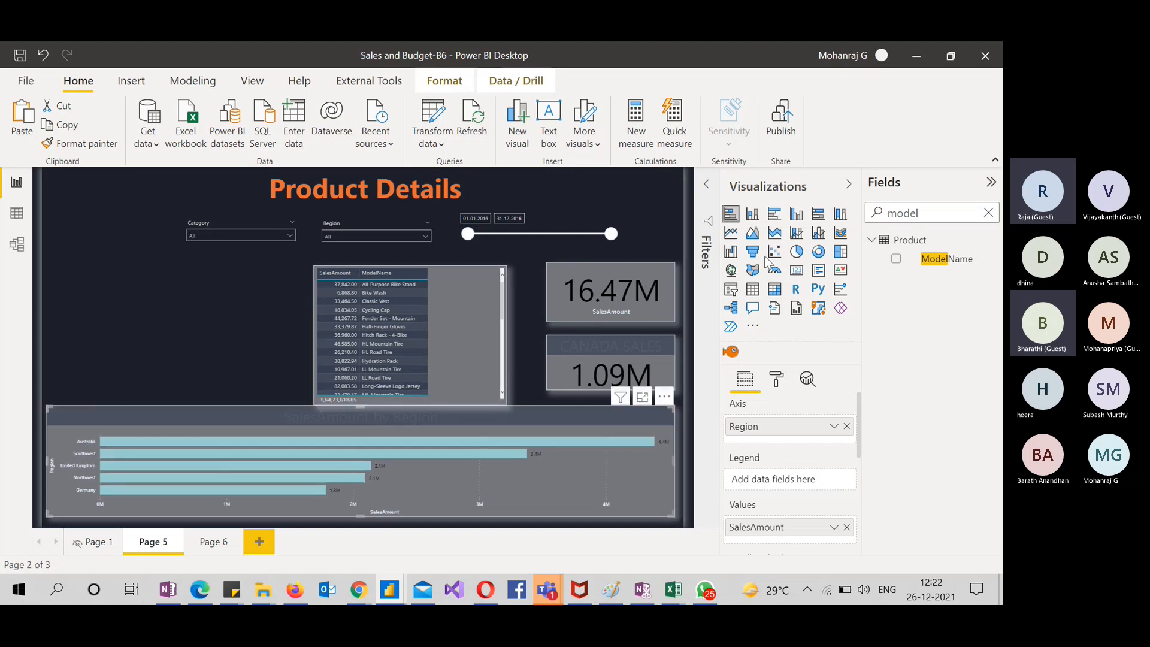
Convert the wide SalesAmount by Region chart to a table and add ModelName, Category, ListPrice, ProductDescription and ProductKey from the Product table
{"action": "left_click", "coordinate": [753, 290]}
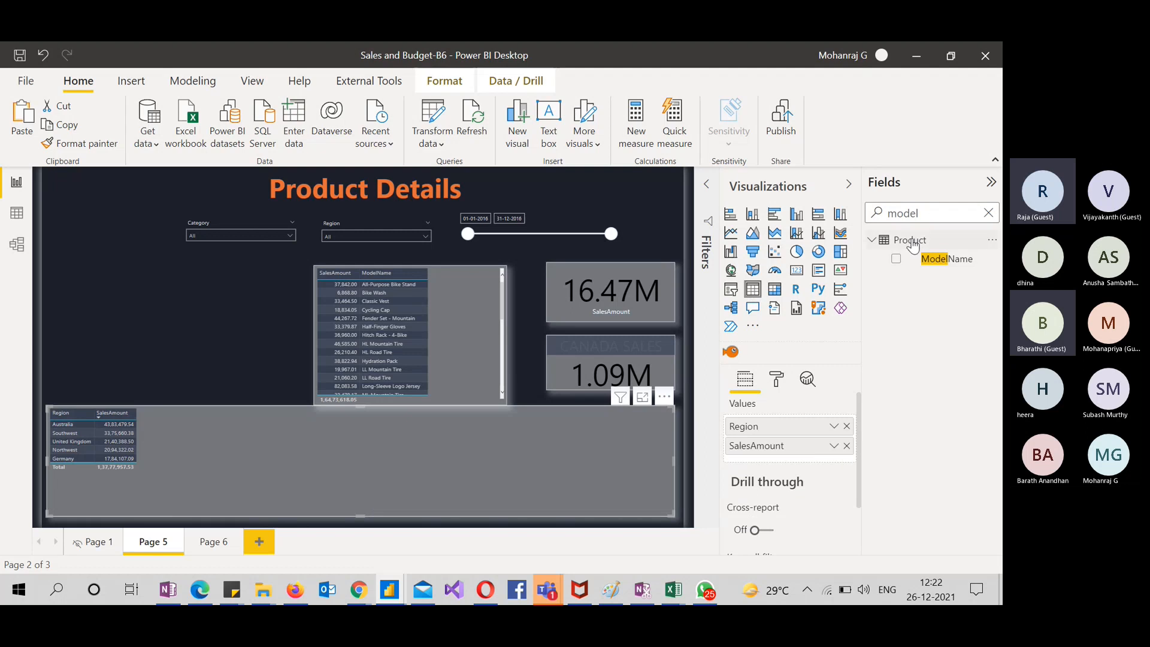
{"action": "left_click", "coordinate": [896, 259]}
{"action": "double_click", "coordinate": [937, 212]}
{"action": "type", "text": "product"}
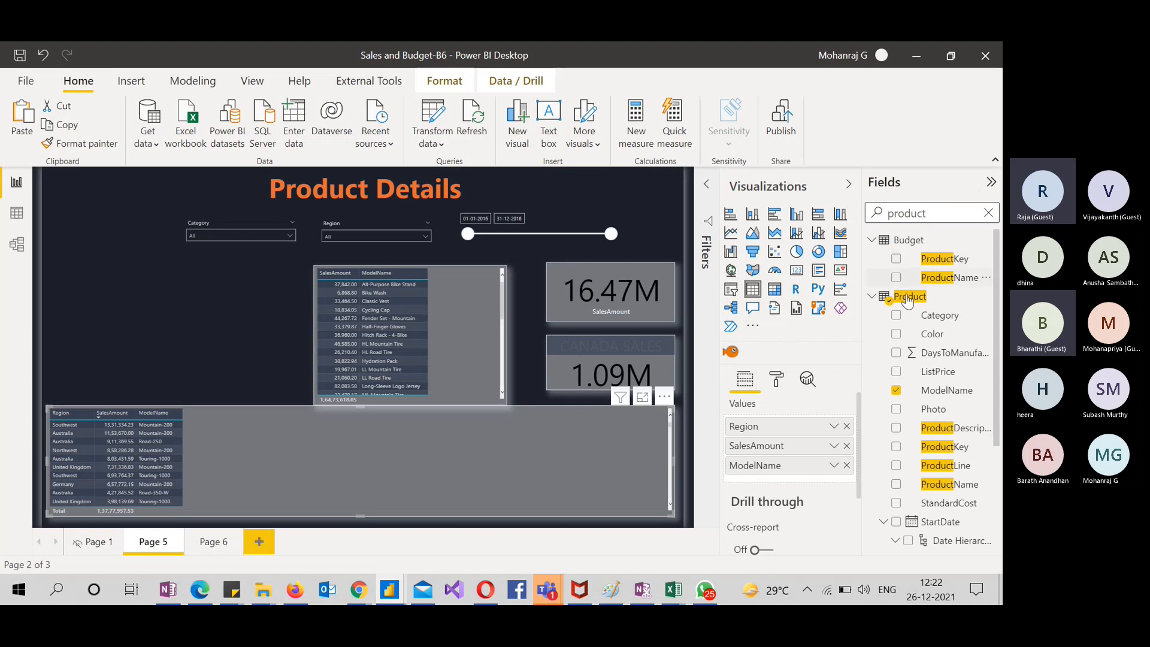
{"action": "left_click", "coordinate": [896, 315]}
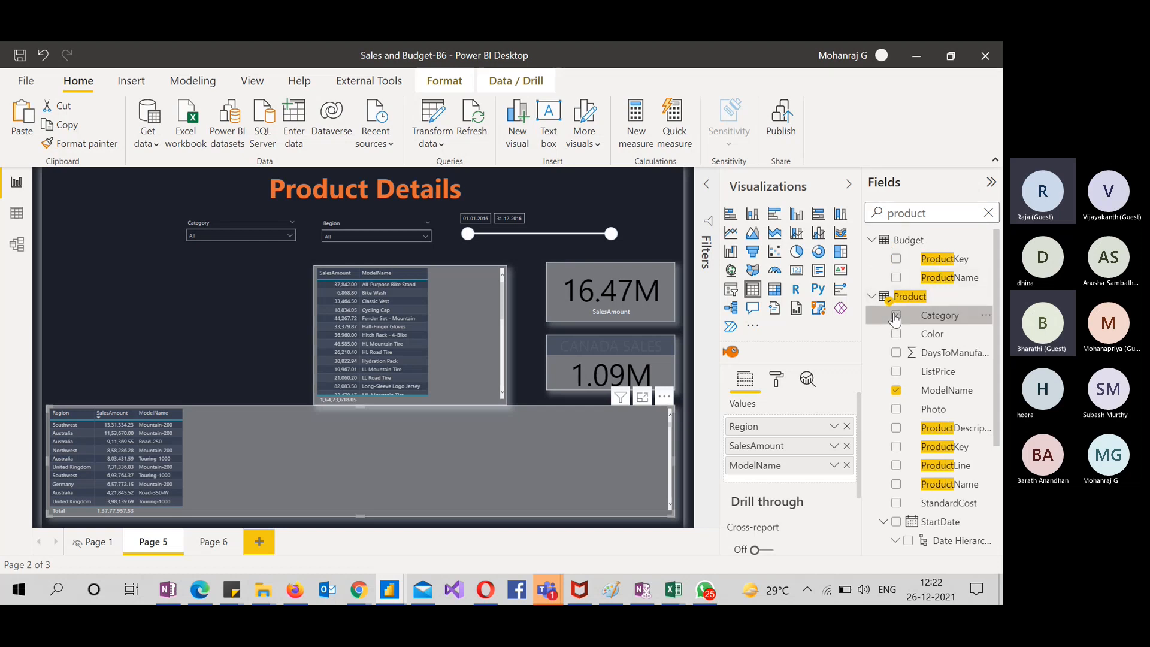
{"action": "left_click", "coordinate": [896, 373]}
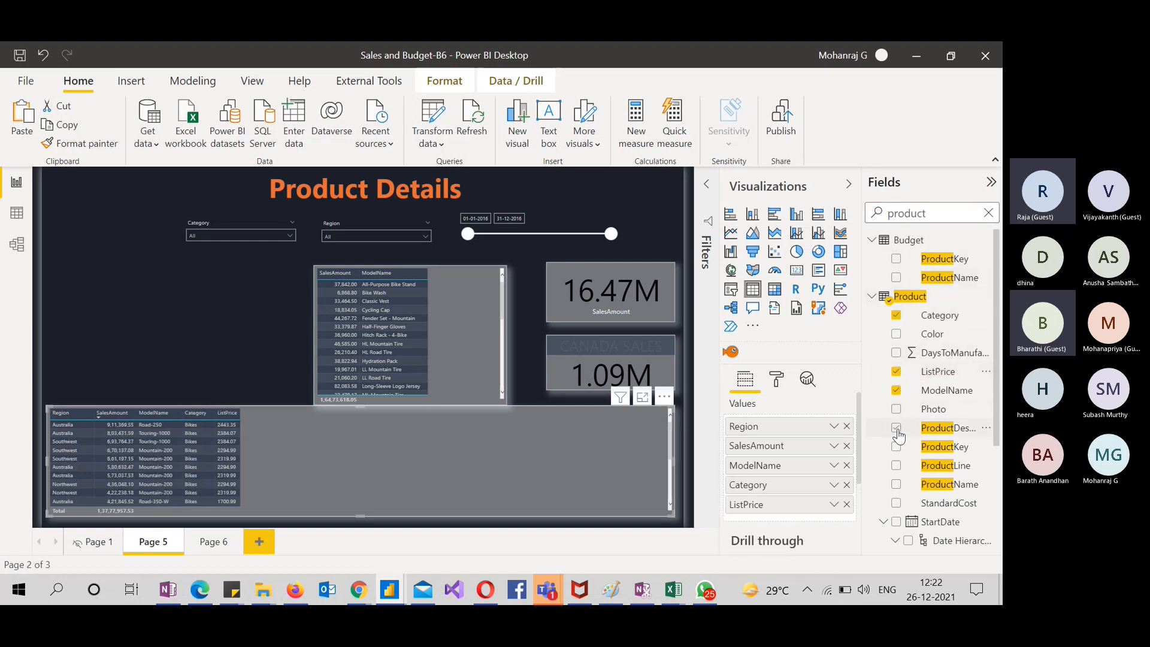
{"action": "left_click", "coordinate": [896, 428]}
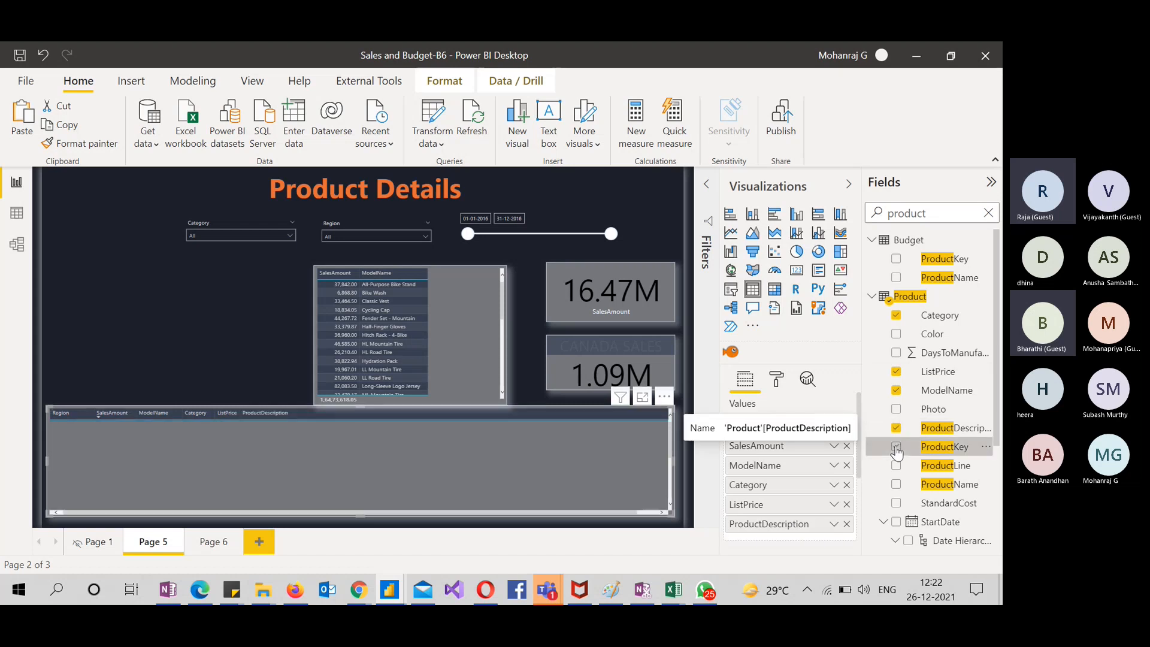
{"action": "left_click", "coordinate": [896, 447]}
Shrink the SalesAmount and ModelName table, place it below the Region slicer, and convert it to a stacked bar chart
{"action": "left_click_drag", "start_coordinate": [491, 309], "coordinate": [225, 306]}
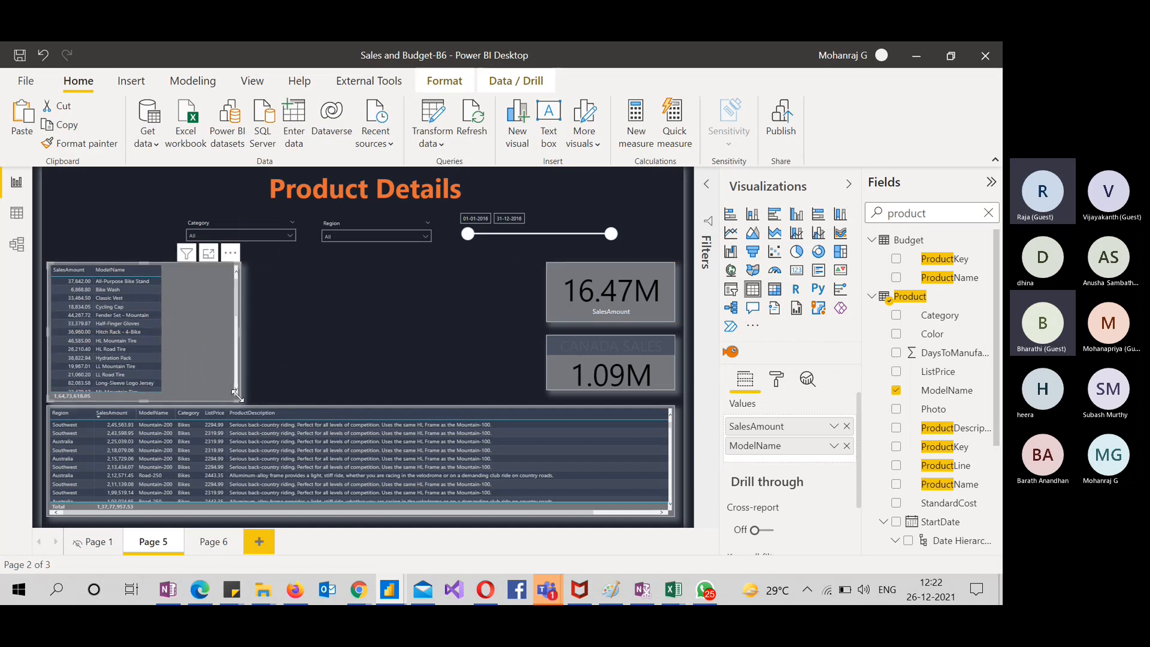
{"action": "left_click_drag", "start_coordinate": [248, 388], "coordinate": [195, 386]}
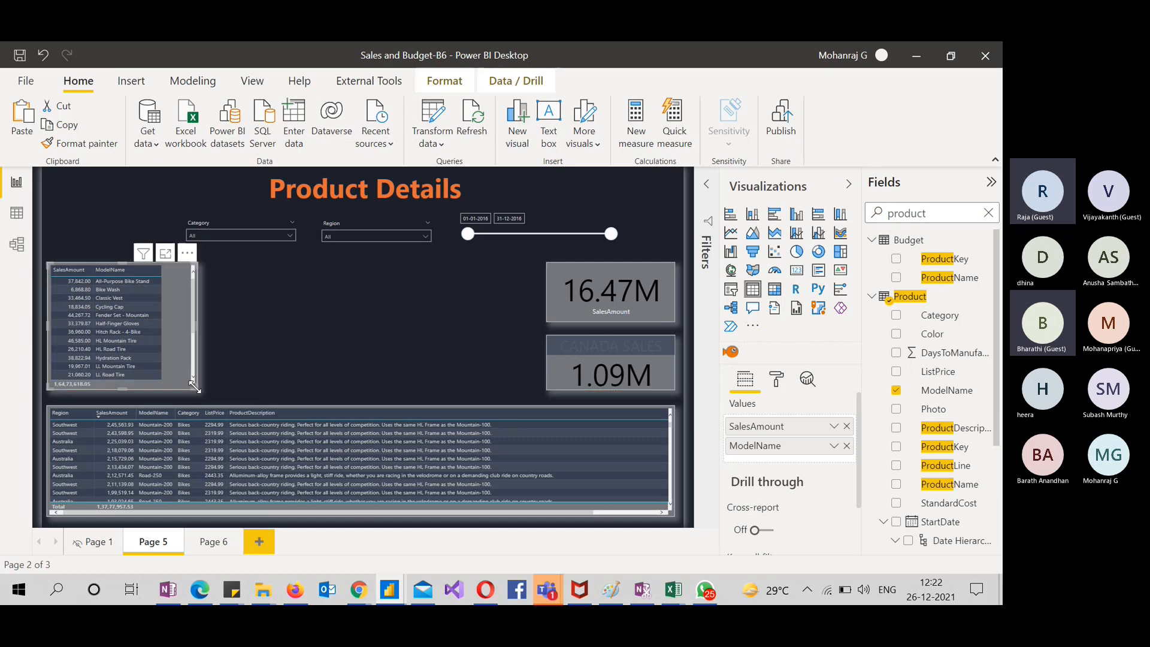
{"action": "left_click", "coordinate": [303, 343]}
{"action": "left_click_drag", "start_coordinate": [193, 342], "coordinate": [418, 334]}
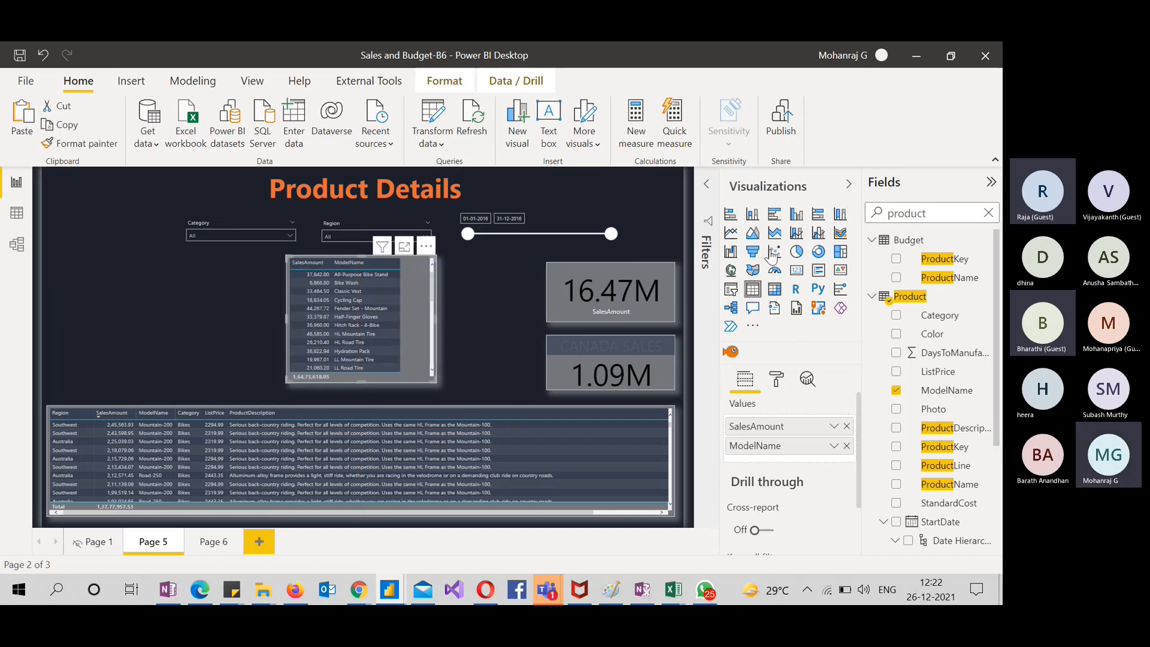
{"action": "left_click", "coordinate": [730, 214]}
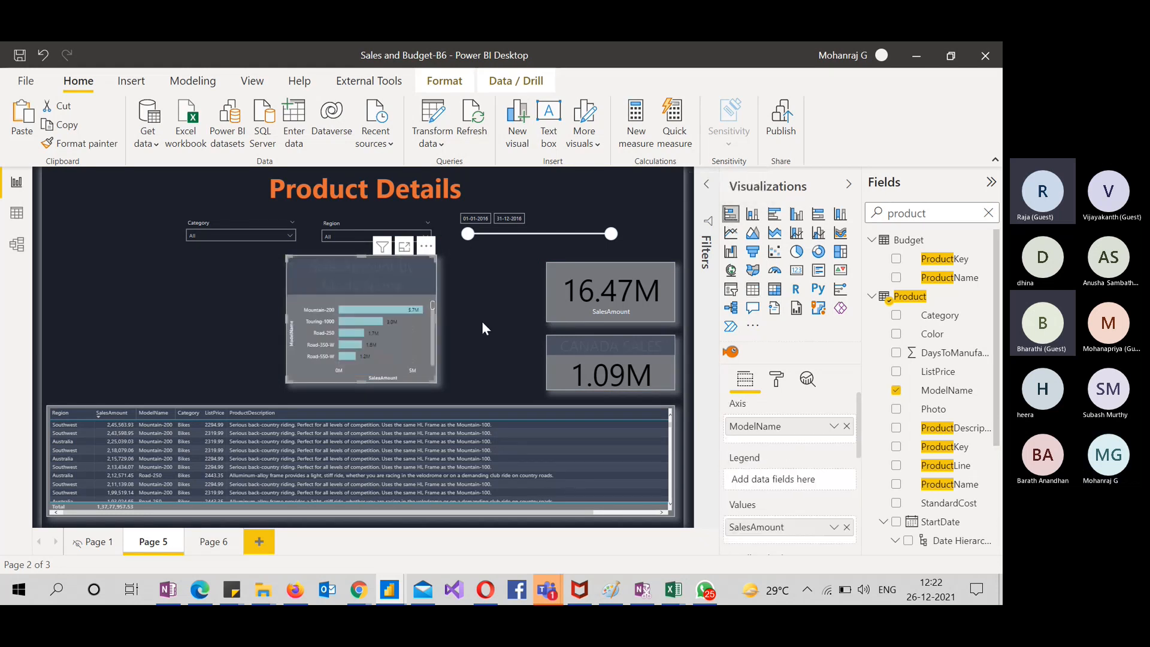
Replace the bar chart's ModelName axis with Region, and stretch the chart from the page's left edge to the cards
{"action": "left_click", "coordinate": [482, 321]}
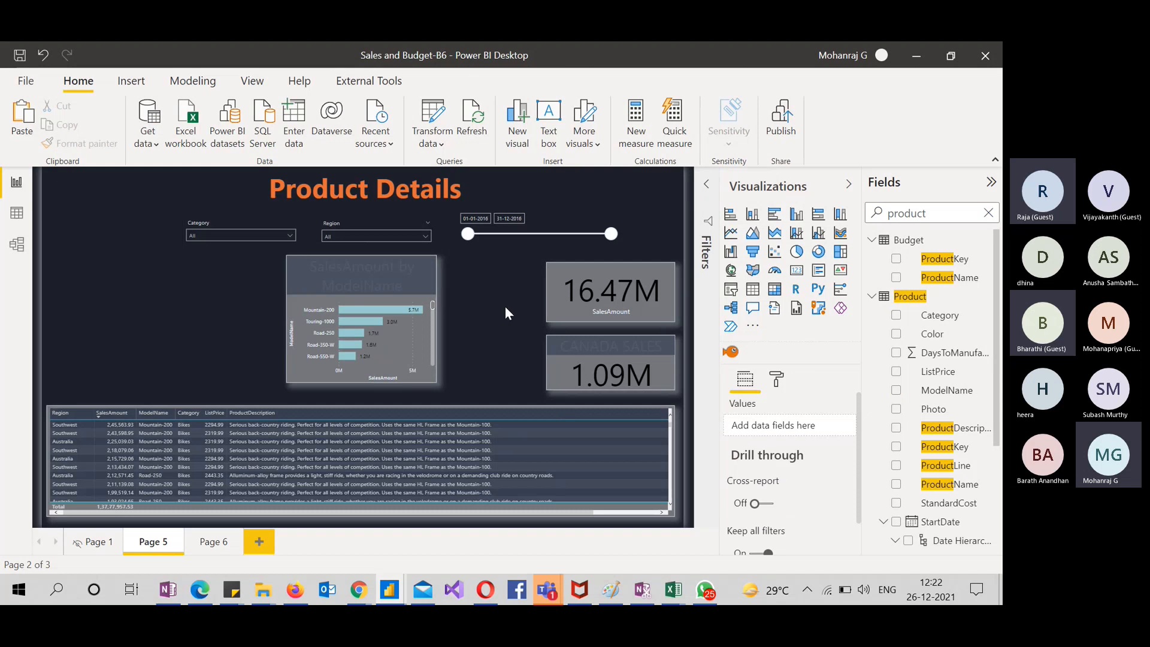
{"action": "left_click", "coordinate": [432, 346]}
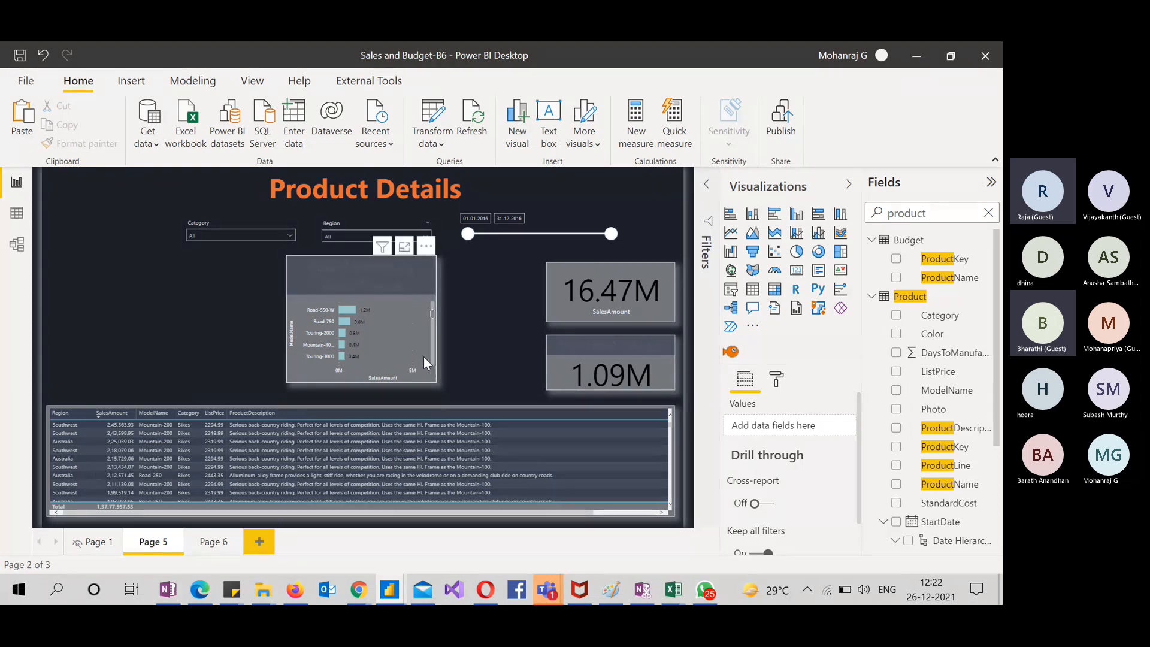
{"action": "left_click", "coordinate": [423, 357]}
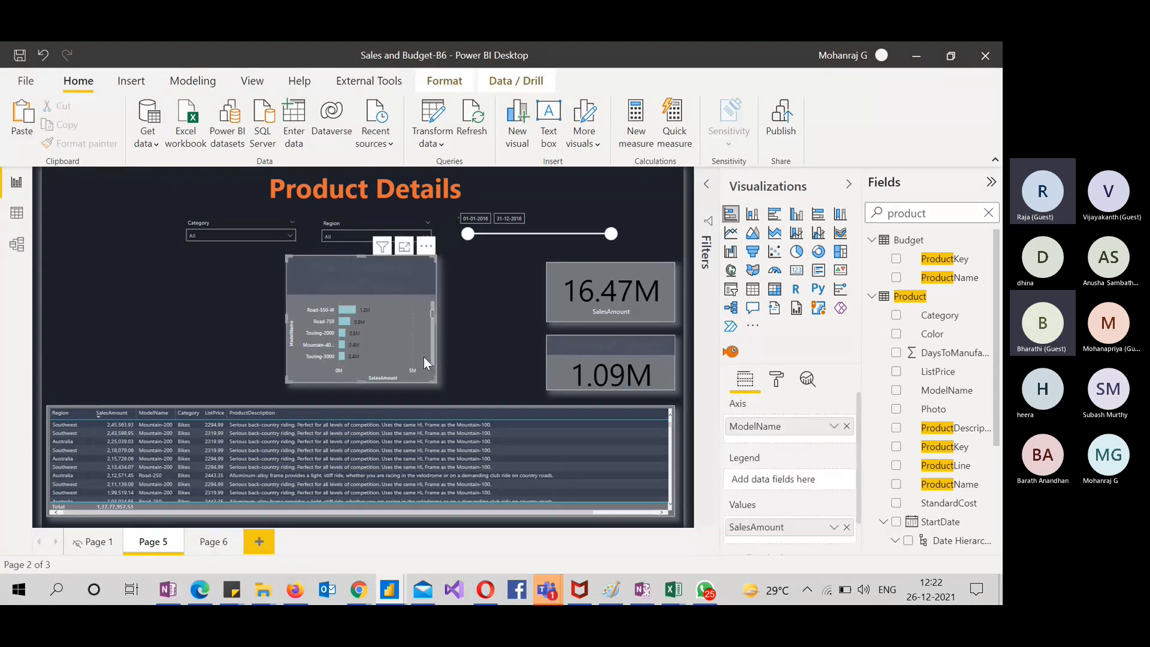
{"action": "left_click", "coordinate": [846, 426]}
{"action": "double_click", "coordinate": [941, 210]}
{"action": "key", "text": "BackSpace"}
{"action": "type", "text": "reg"}
{"action": "left_click_drag", "start_coordinate": [930, 255], "coordinate": [791, 426]}
{"action": "left_click_drag", "start_coordinate": [423, 366], "coordinate": [185, 381]}
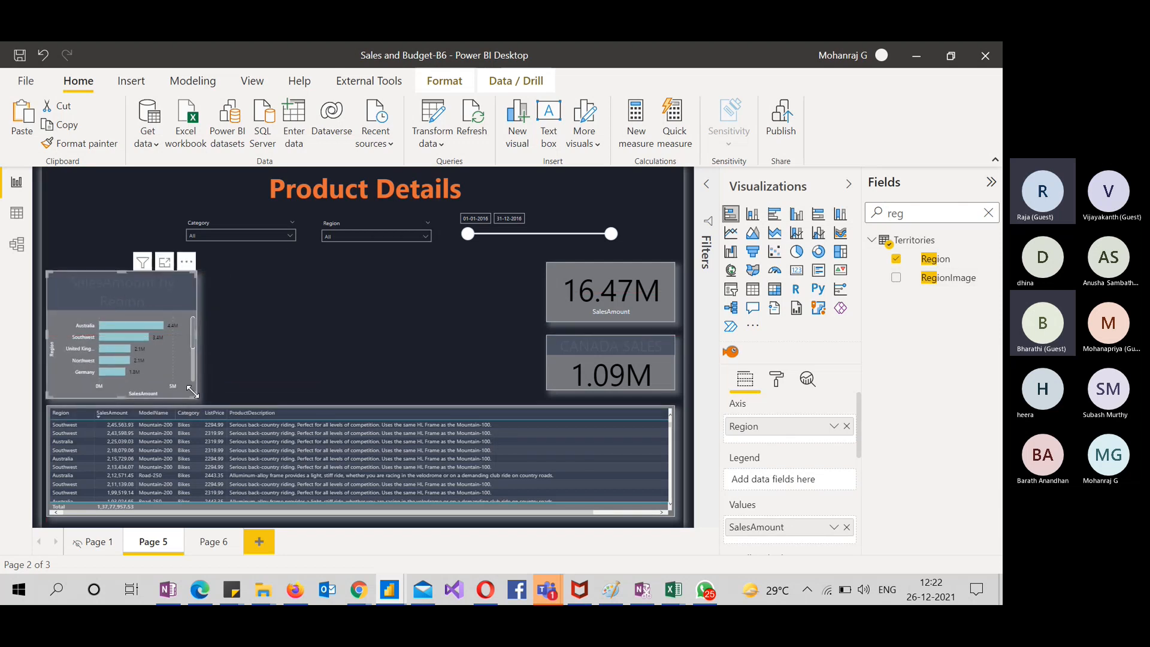
{"action": "left_click_drag", "start_coordinate": [256, 394], "coordinate": [533, 385]}
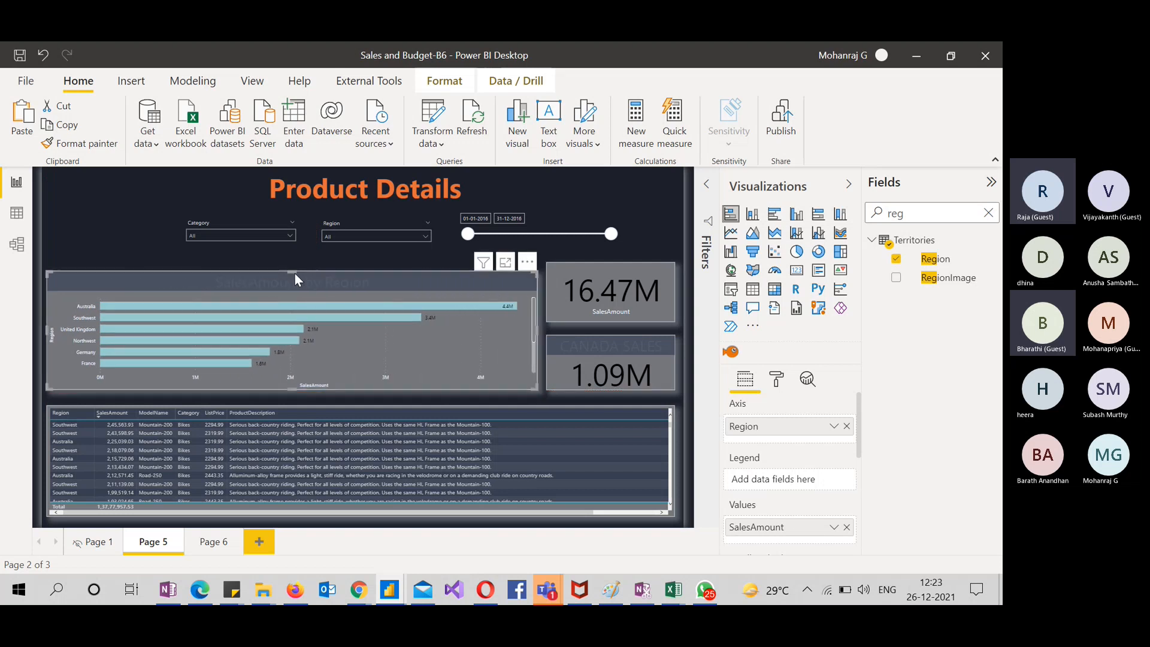
Extend the SalesAmount by Region bar chart upward to align with the top edge of the SalesAmount card
{"action": "left_click_drag", "start_coordinate": [293, 268], "coordinate": [293, 259]}
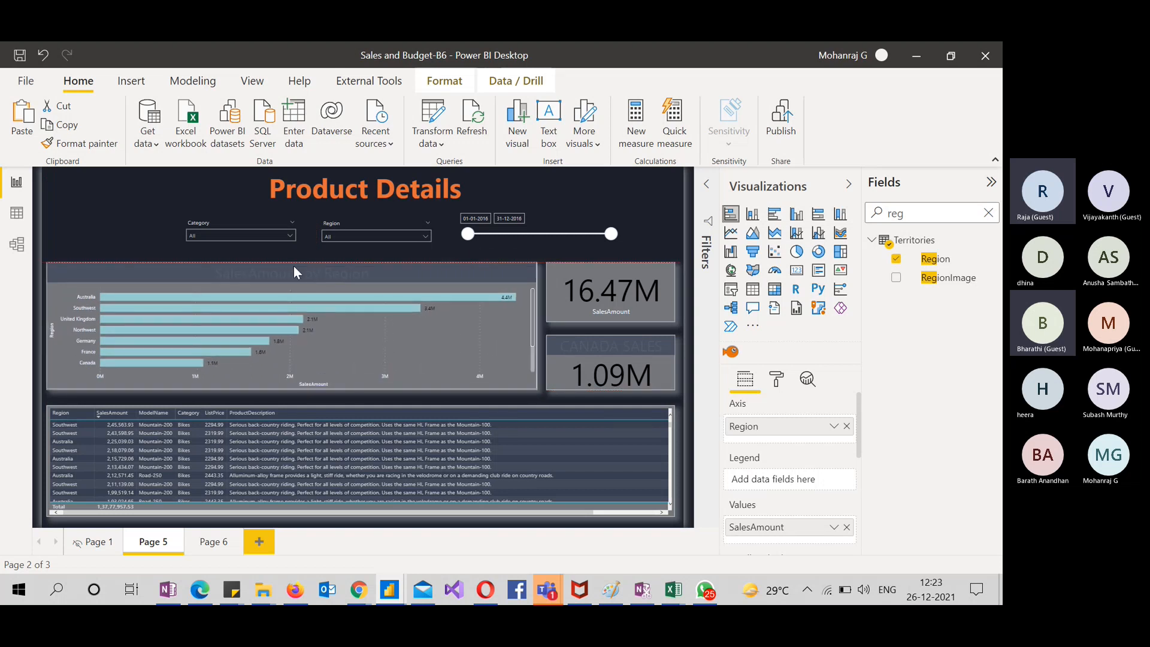
{"action": "left_click", "coordinate": [648, 227]}
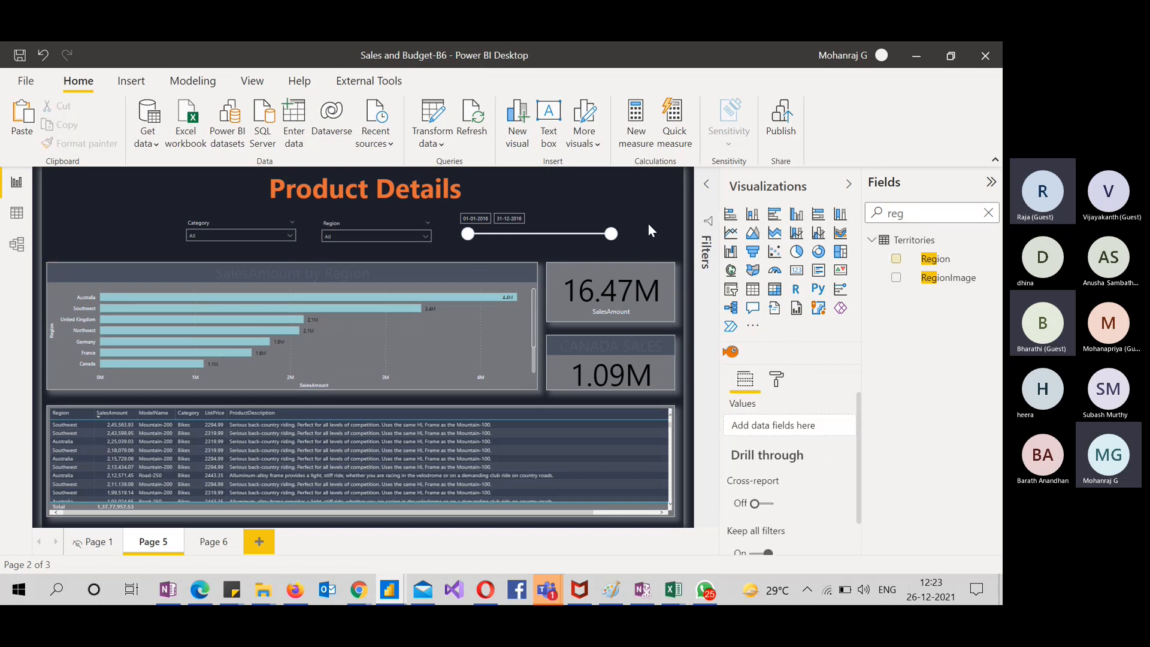
On Page 6, extend the SALES AND BUDGET title text box slightly to the page's left edge
{"action": "left_click", "coordinate": [215, 545]}
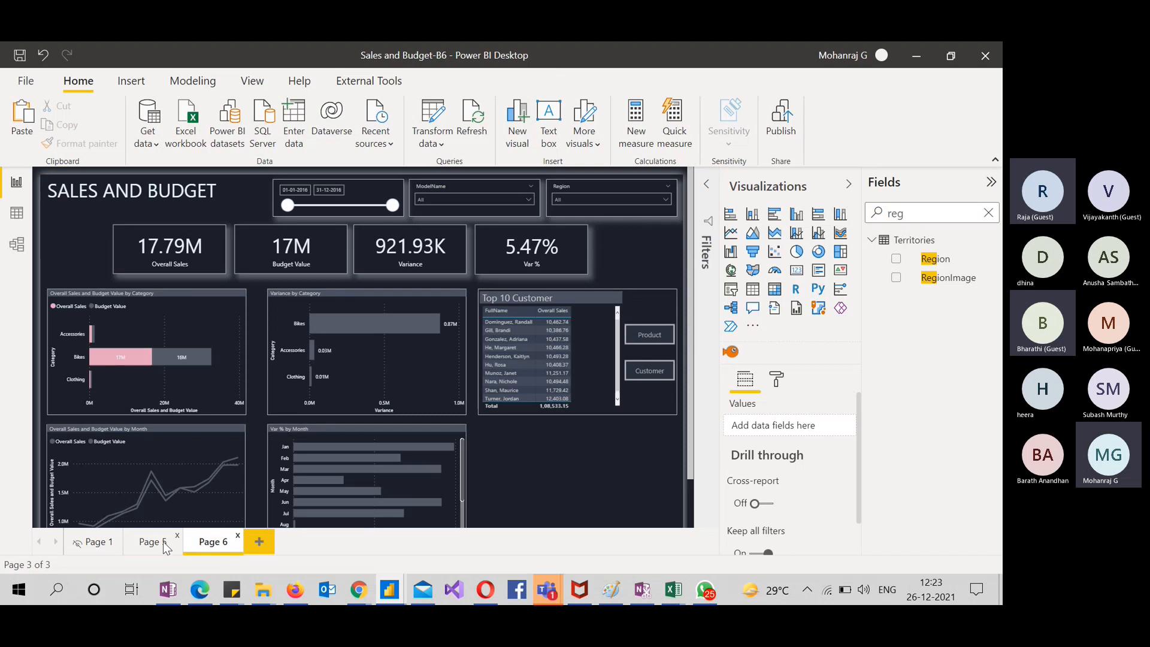
{"action": "left_click", "coordinate": [55, 212]}
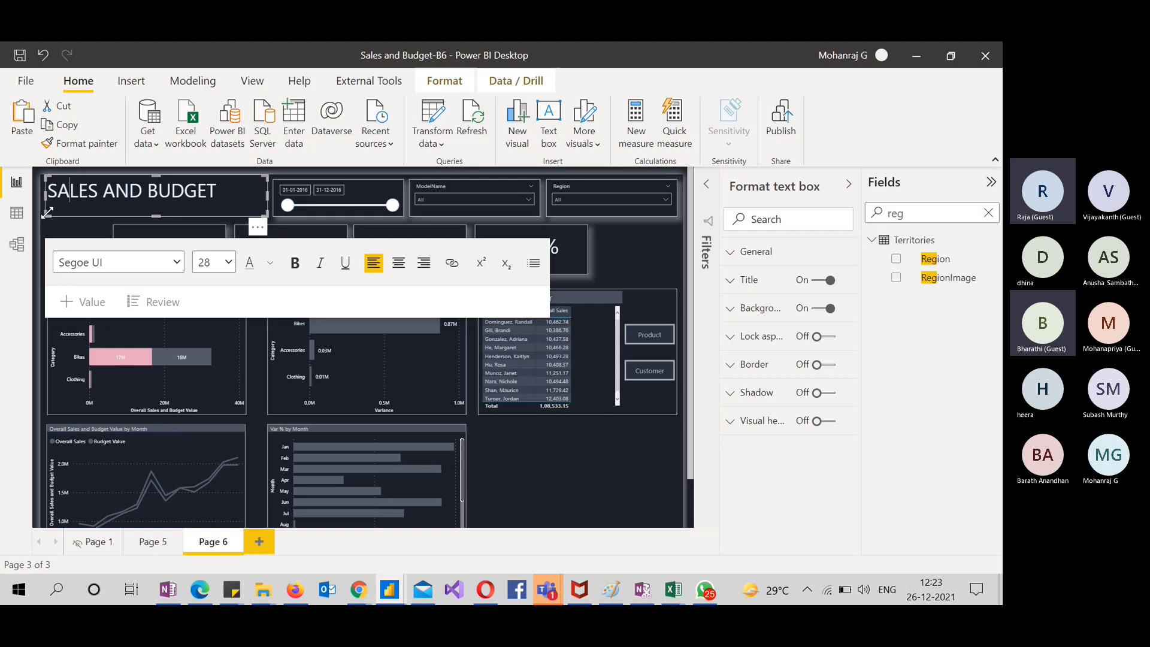
{"action": "left_click_drag", "start_coordinate": [49, 212], "coordinate": [42, 214]}
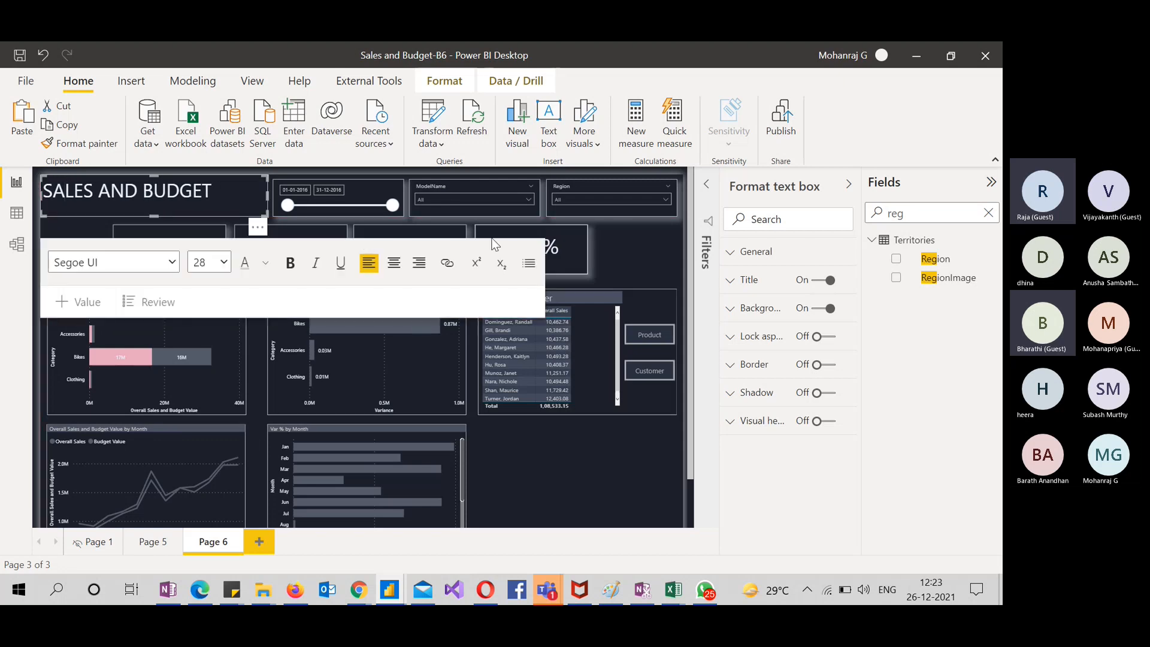
{"action": "left_click", "coordinate": [646, 242]}
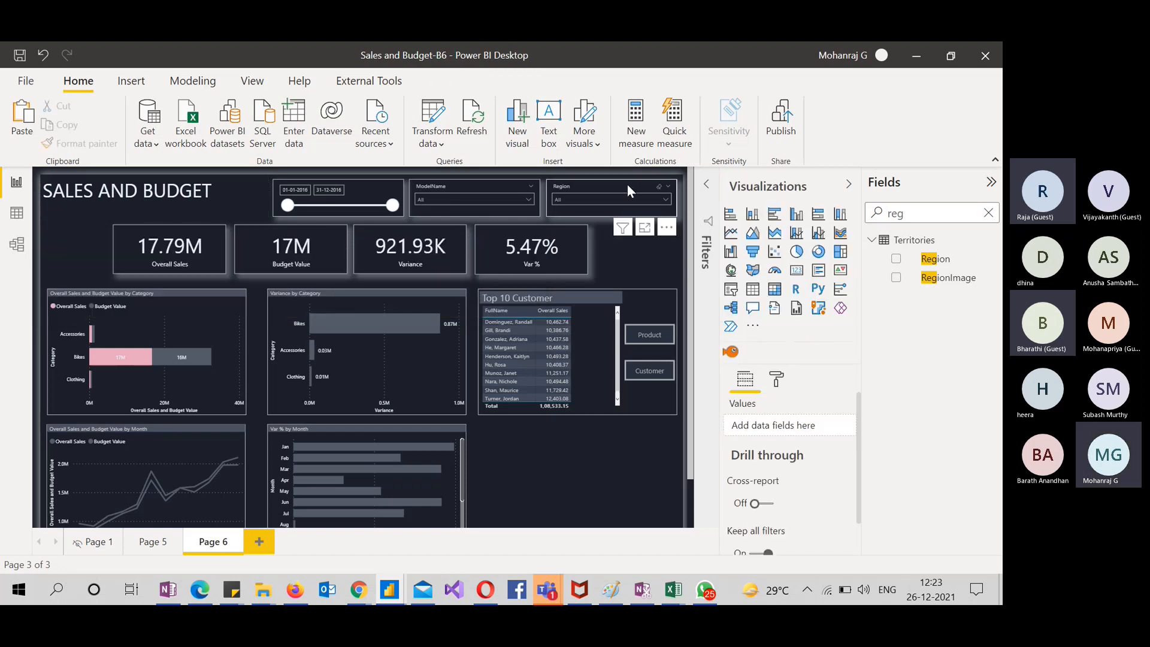
Shift the date, ModelName and Region slicers together to the left to free space at the page's right edge
{"action": "left_click", "coordinate": [628, 184]}
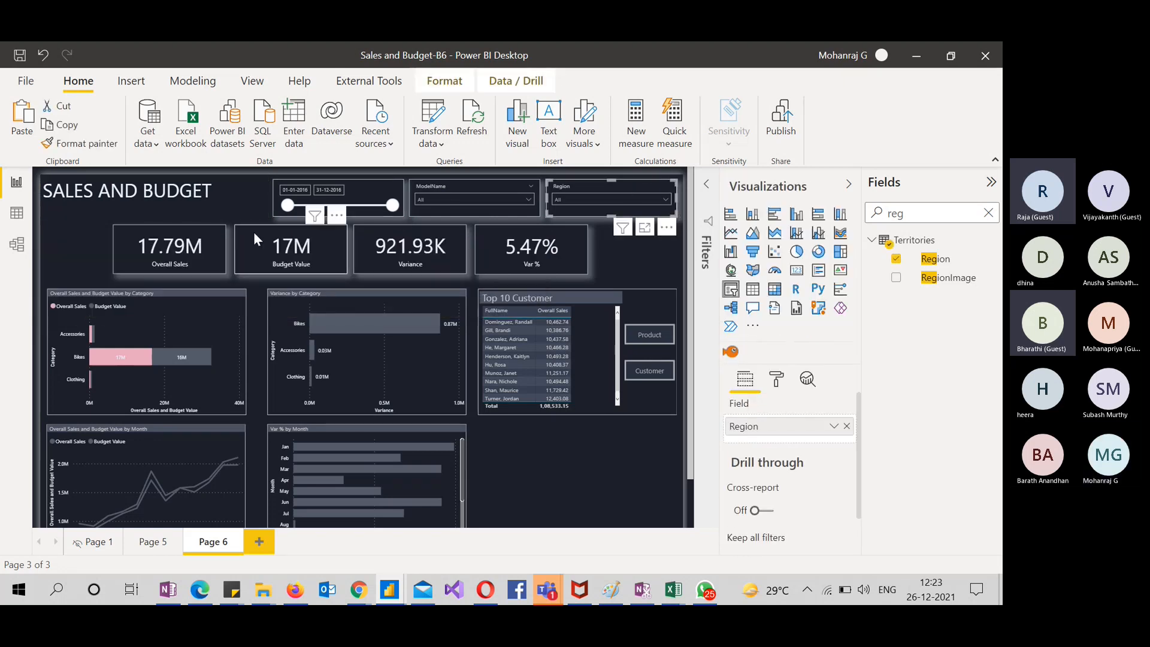
{"action": "left_click_drag", "start_coordinate": [76, 250], "coordinate": [684, 163]}
{"action": "key", "text": "Left"}
{"action": "key", "text": "Left"}
{"action": "key", "text": "Left"}
{"action": "key", "text": "Left"}
{"action": "key", "text": "Left"}
{"action": "key", "text": "Left"}
{"action": "key", "text": "Left"}
{"action": "key", "text": "Left"}
{"action": "key", "text": "Left"}
{"action": "left_click", "coordinate": [656, 225]}
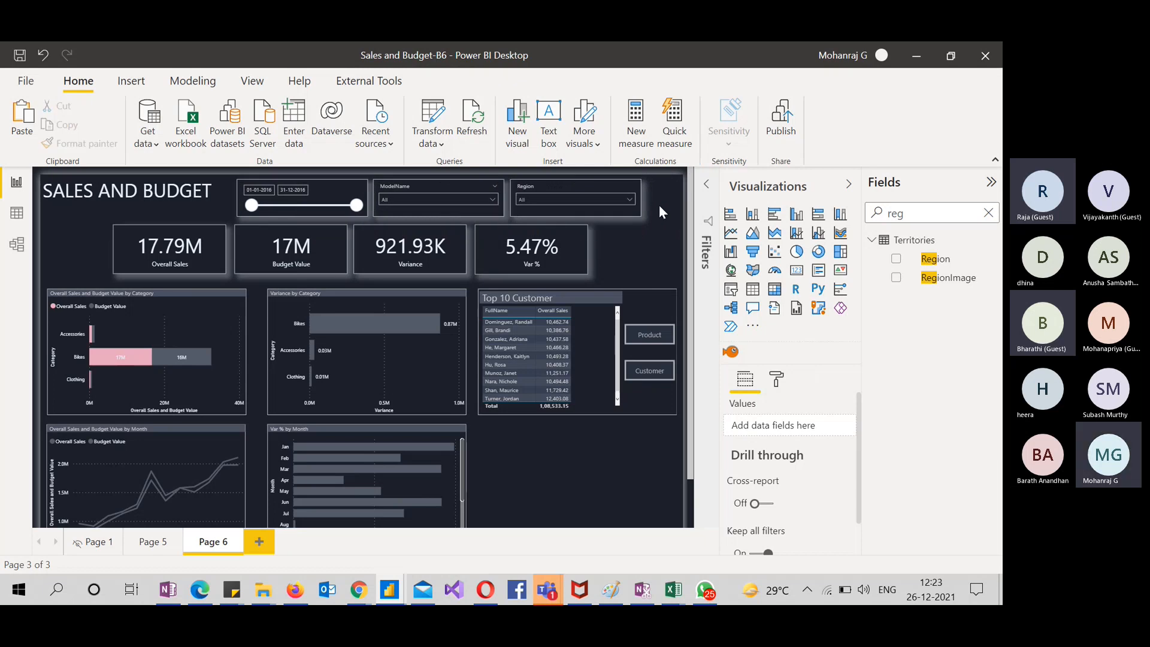
Insert a right arrow button and fit it into the free space to the right of the Region slicer
{"action": "left_click", "coordinate": [132, 81]}
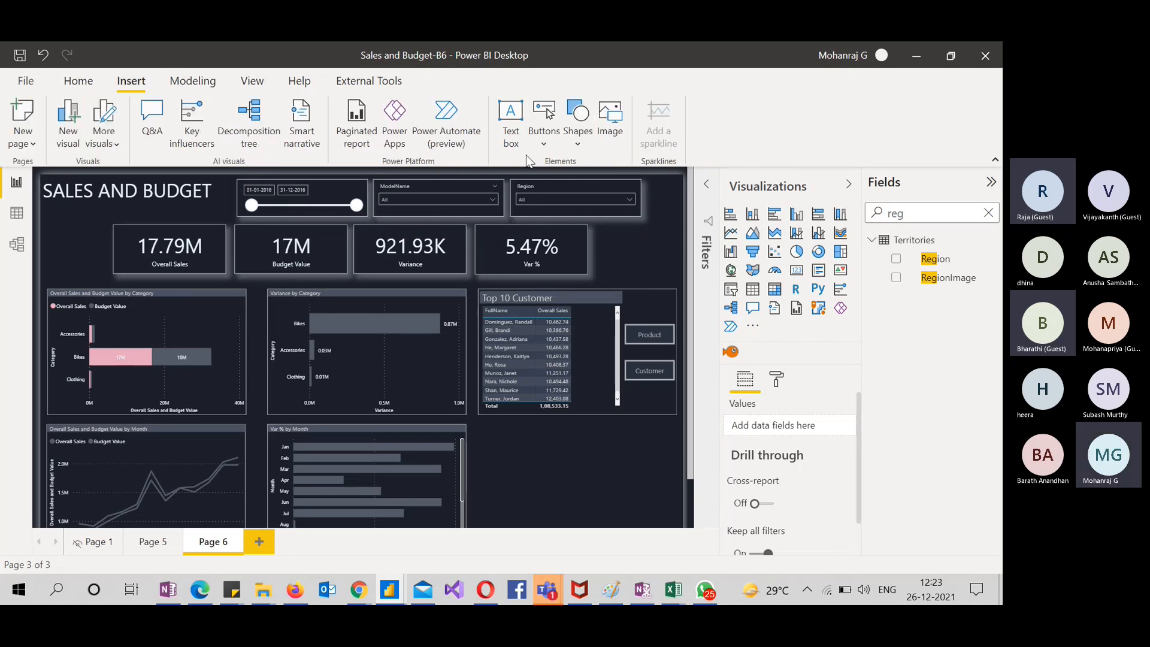
{"action": "left_click", "coordinate": [545, 120]}
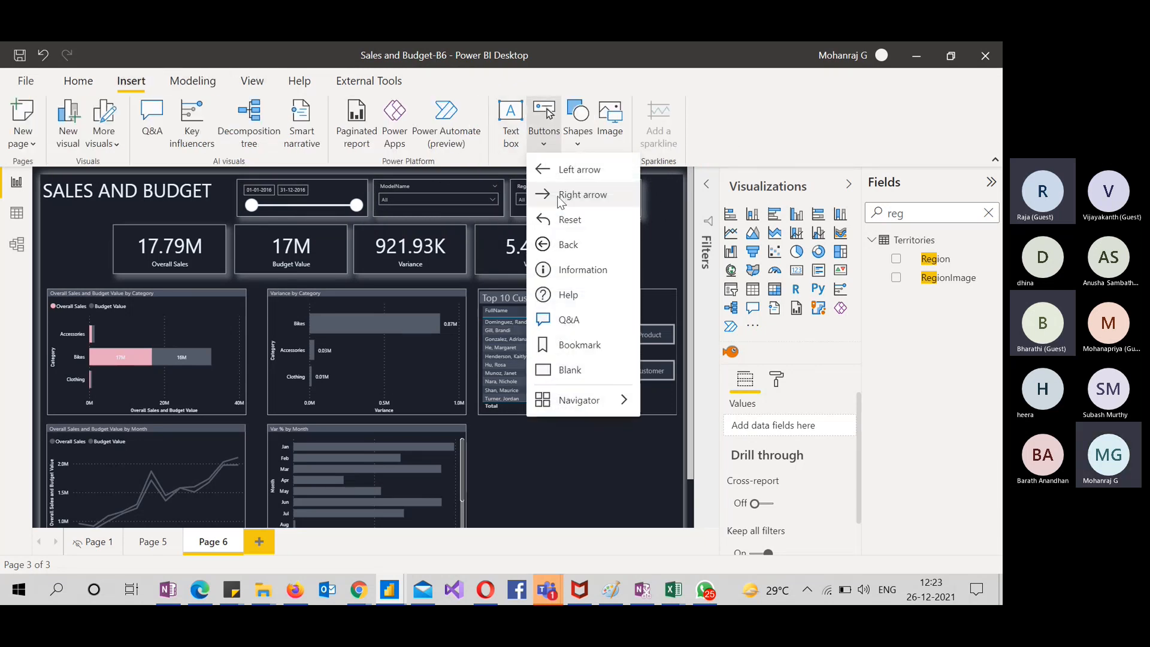
{"action": "left_click", "coordinate": [563, 204]}
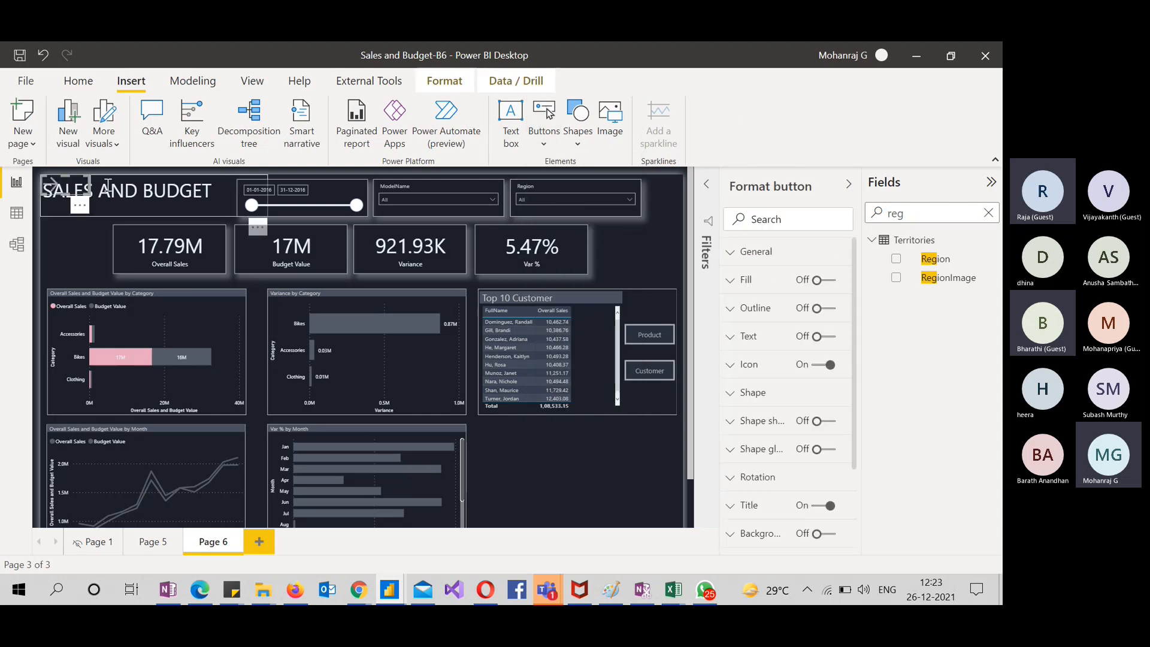
{"action": "left_click_drag", "start_coordinate": [75, 199], "coordinate": [709, 216]}
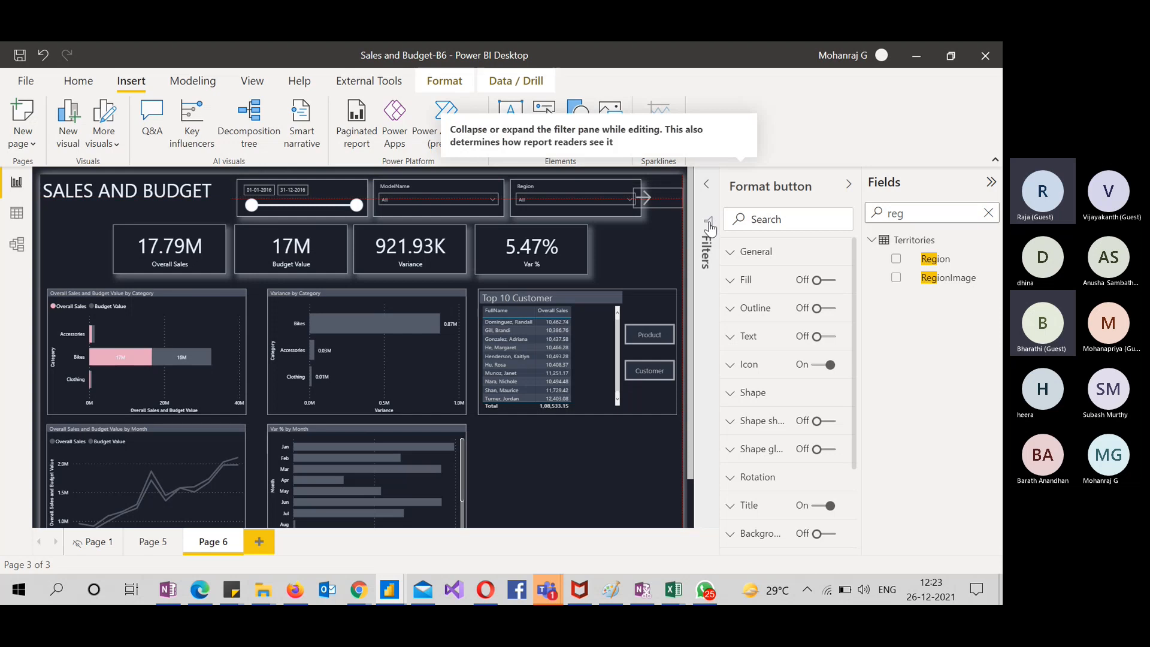
{"action": "left_click", "coordinate": [645, 236]}
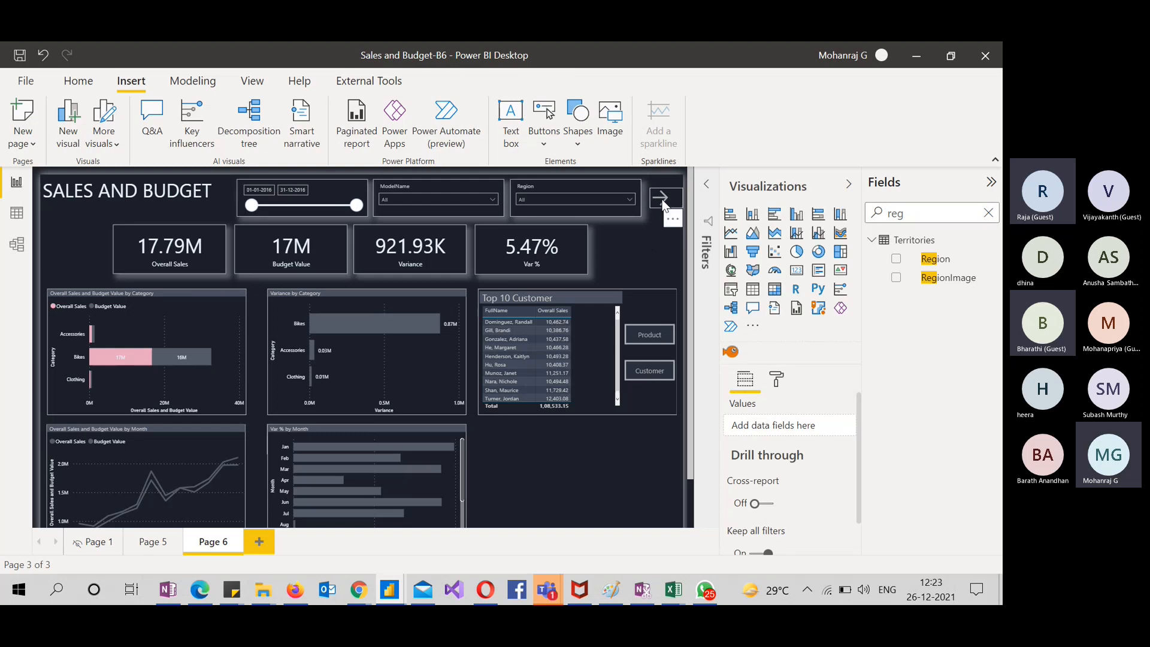
{"action": "left_click", "coordinate": [662, 198]}
{"action": "left_click", "coordinate": [641, 226]}
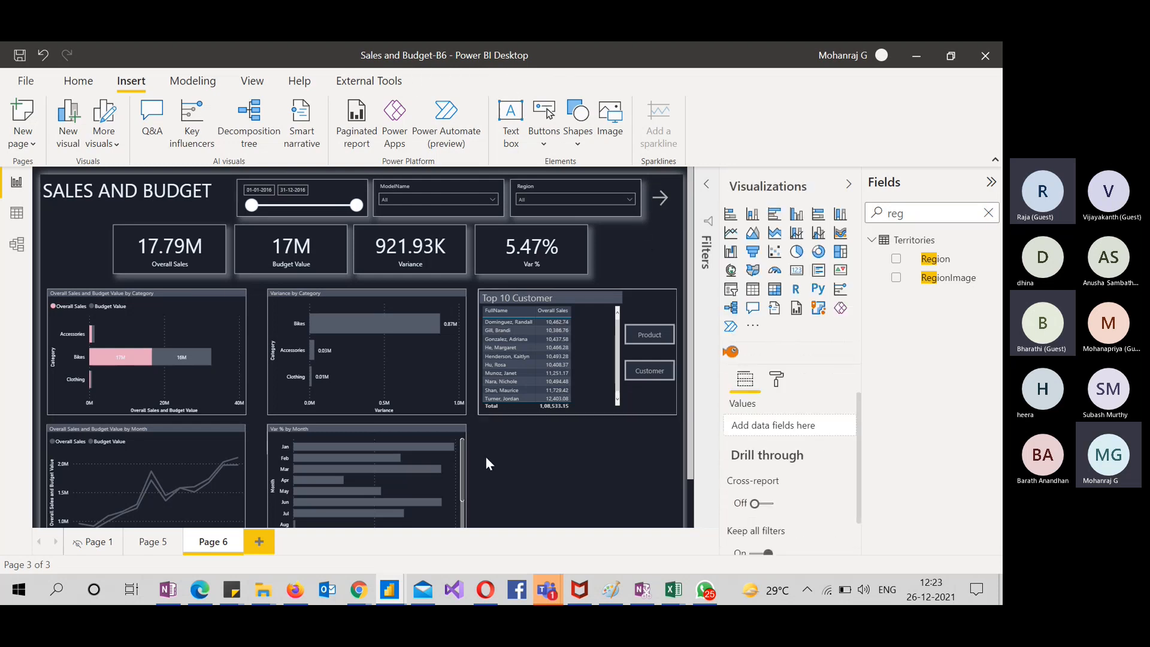
Set the line color of the arrow button's icon to the lightest pink theme color
{"action": "left_click", "coordinate": [659, 206]}
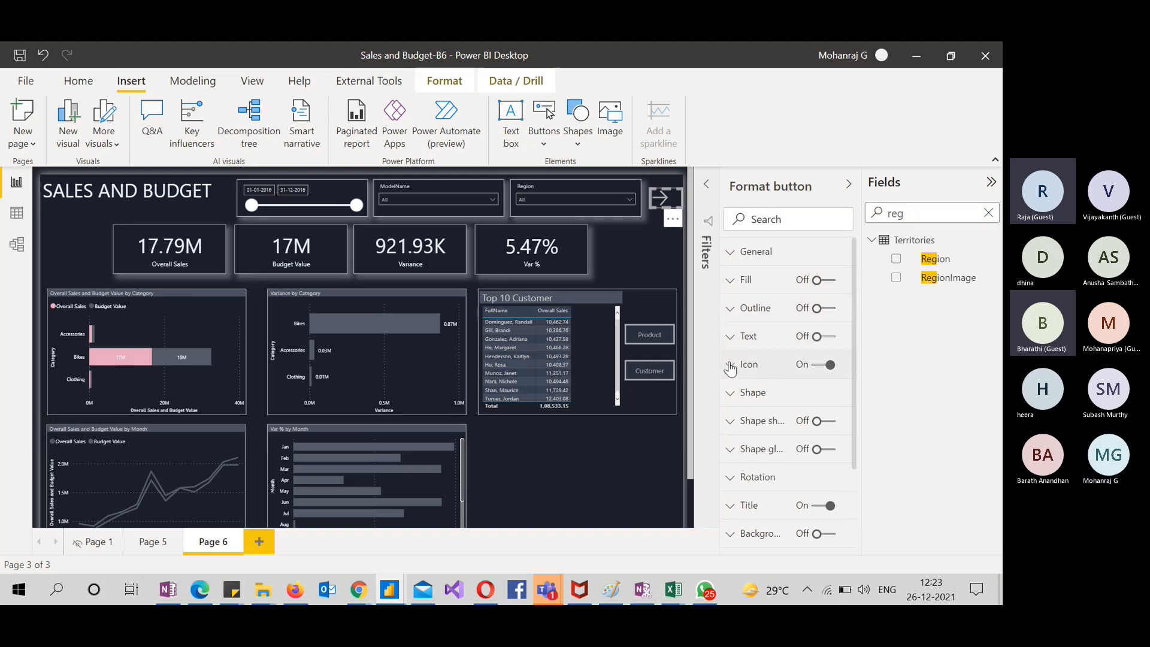
{"action": "scroll", "coordinate": [735, 395], "scroll_direction": "down", "scroll_amount": 1}
{"action": "scroll", "coordinate": [740, 426], "scroll_direction": "up", "scroll_amount": 1}
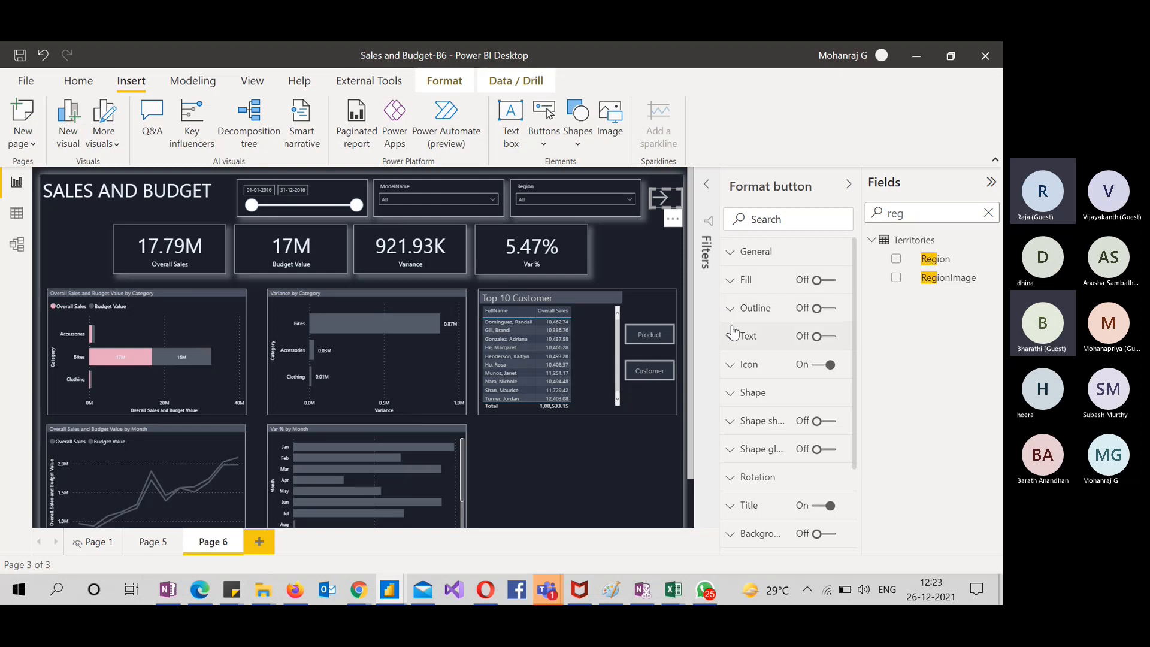
{"action": "left_click", "coordinate": [734, 282]}
{"action": "left_click", "coordinate": [734, 282]}
{"action": "scroll", "coordinate": [751, 383], "scroll_direction": "down", "scroll_amount": 2}
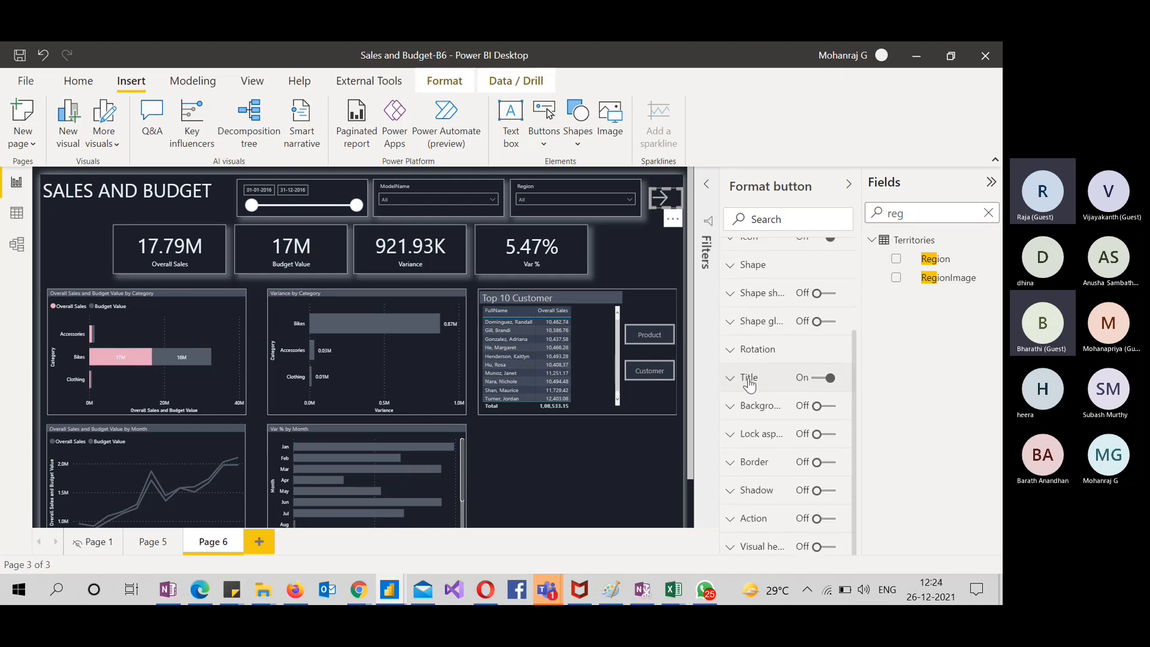
{"action": "scroll", "coordinate": [749, 384], "scroll_direction": "up", "scroll_amount": 2}
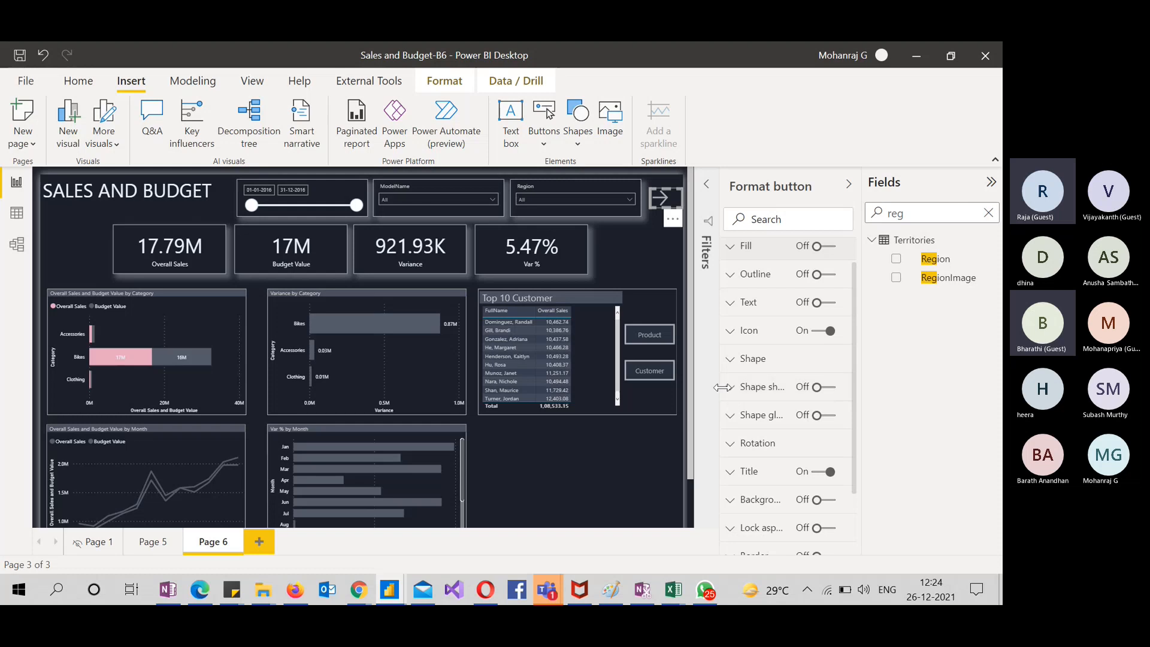
{"action": "left_click", "coordinate": [735, 331]}
{"action": "left_click", "coordinate": [765, 452]}
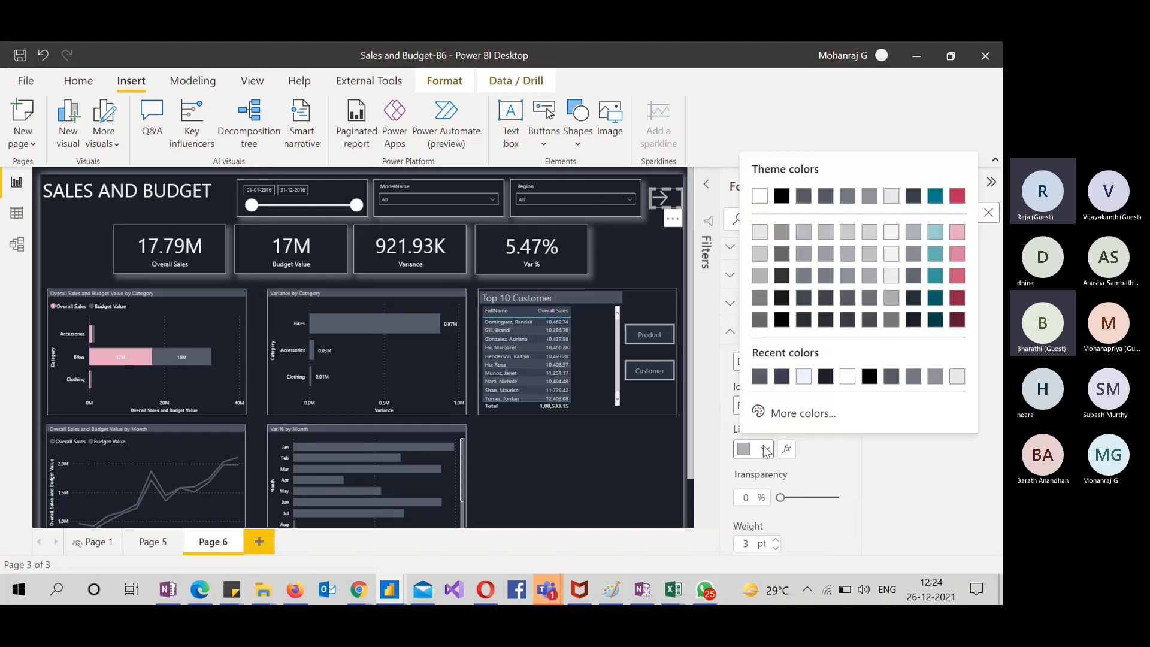
{"action": "left_click", "coordinate": [958, 320]}
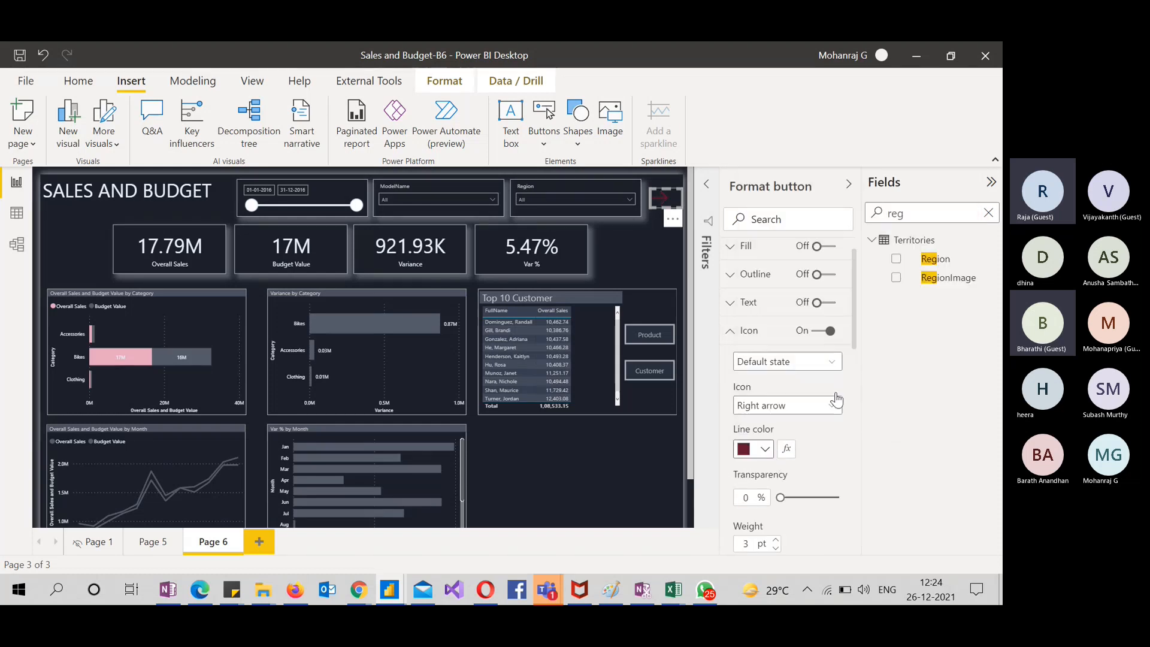
{"action": "left_click", "coordinate": [770, 449]}
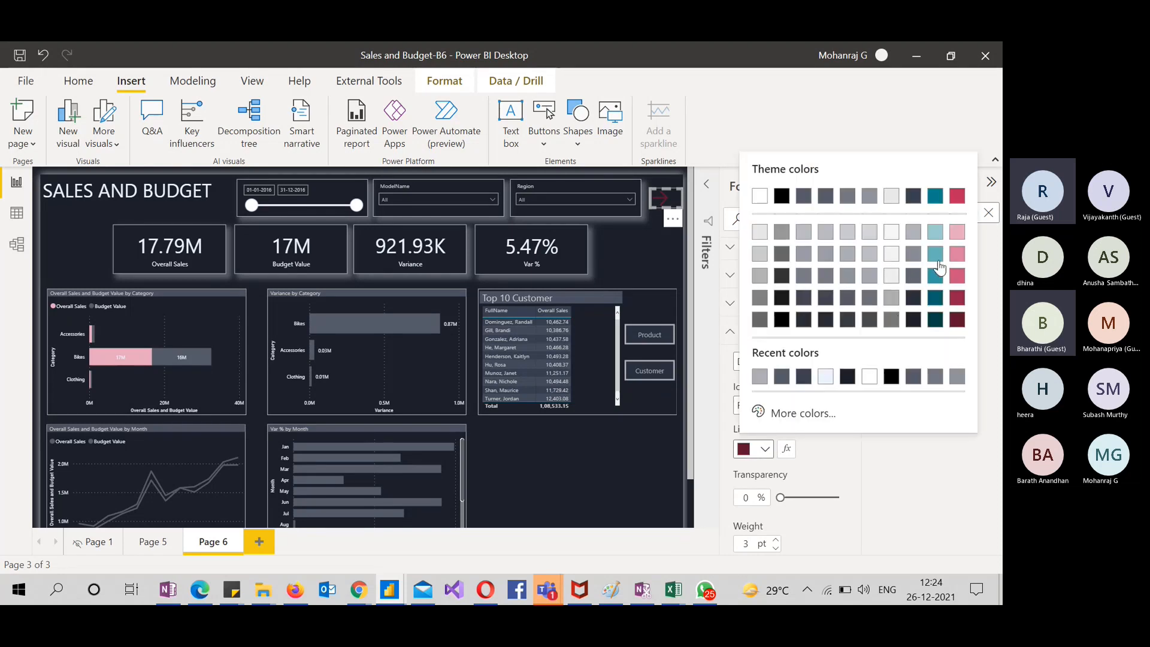
{"action": "left_click", "coordinate": [957, 233]}
{"action": "left_click", "coordinate": [642, 458]}
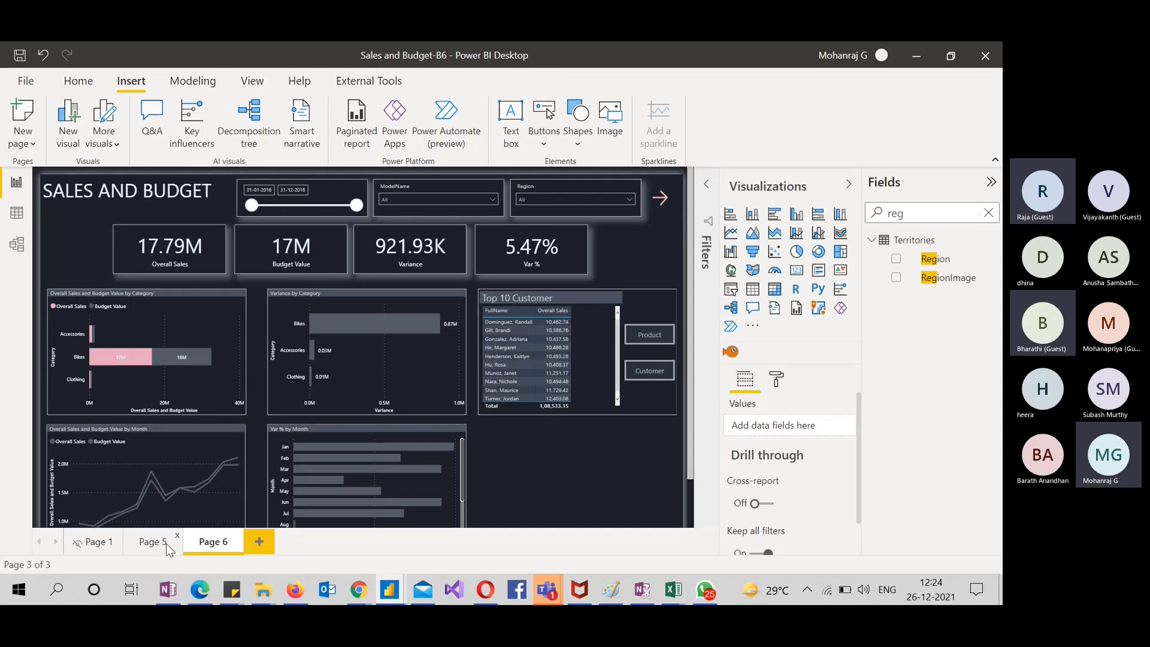
Copy the pink arrow button from Page 6 to the top-right corner of the Product Details page, Page 5
{"action": "left_click", "coordinate": [150, 542]}
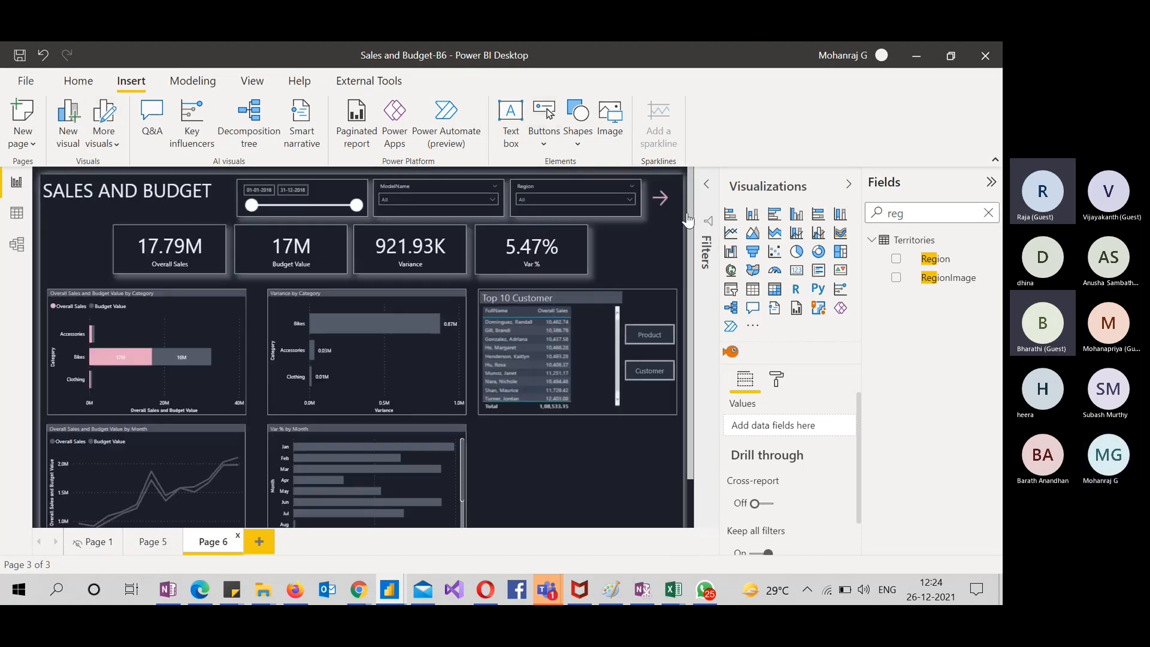
{"action": "left_click", "coordinate": [662, 203]}
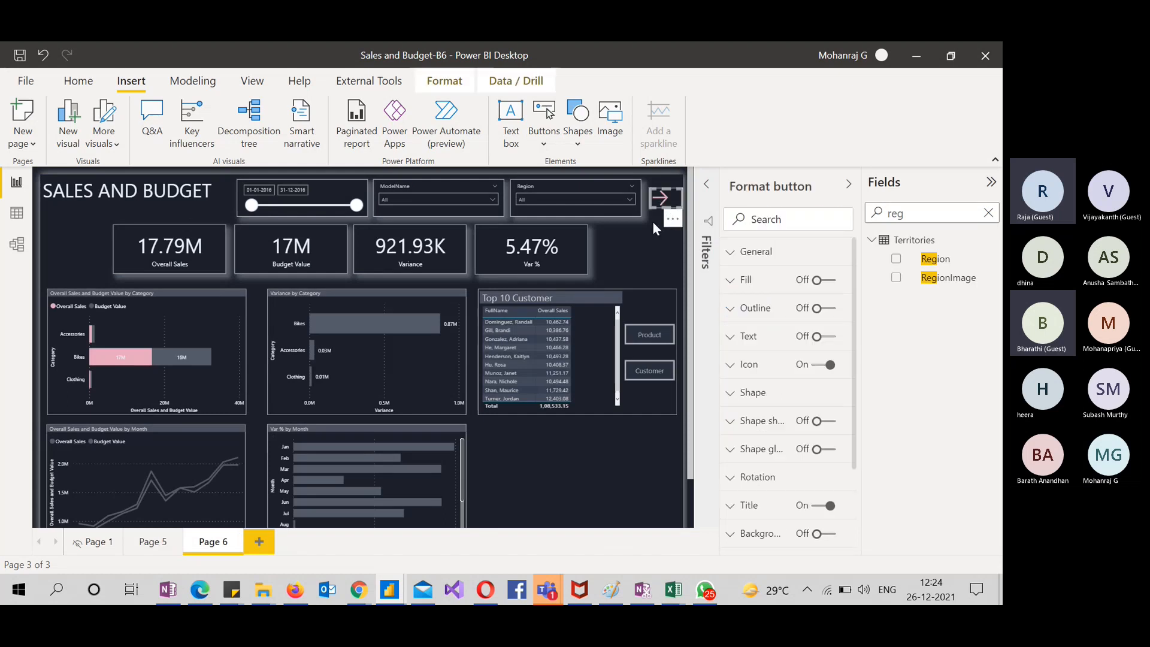
{"action": "left_click", "coordinate": [150, 545]}
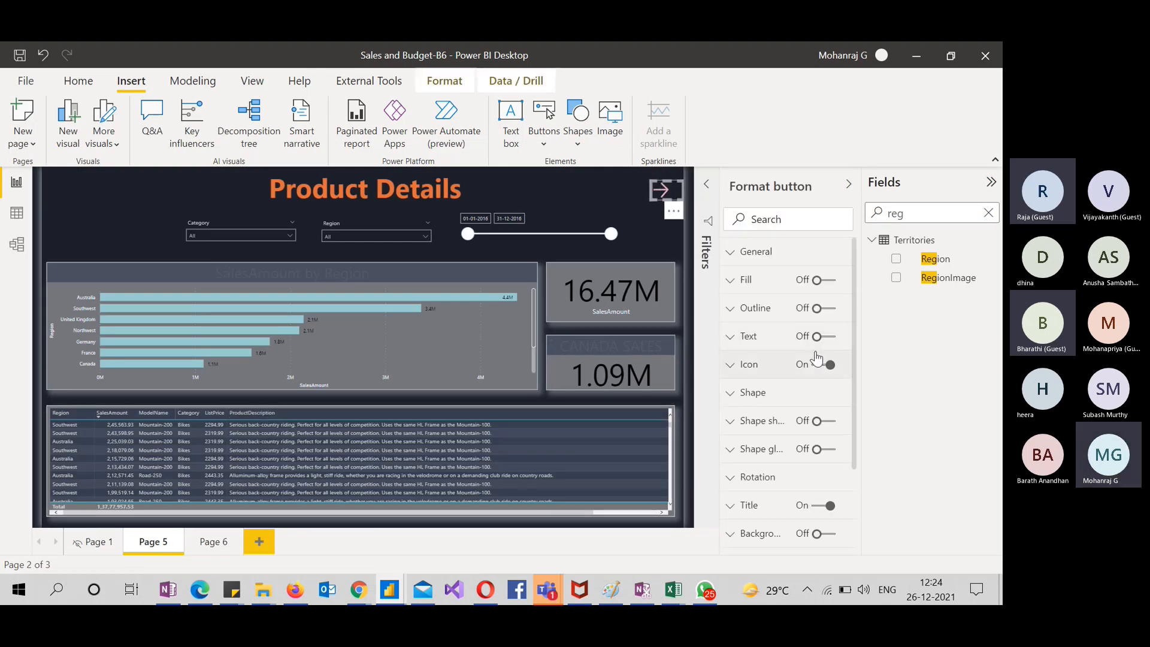
Change the icon of the arrow button on the Product Details page to Left arrow
{"action": "left_click", "coordinate": [733, 366]}
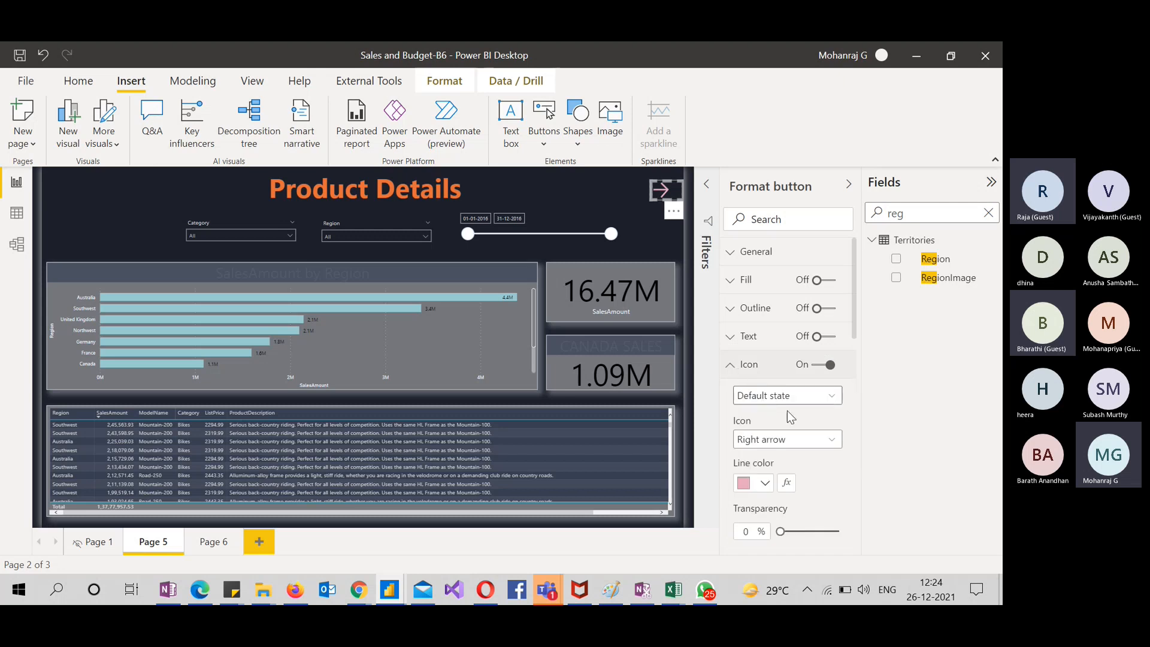
{"action": "left_click", "coordinate": [789, 442]}
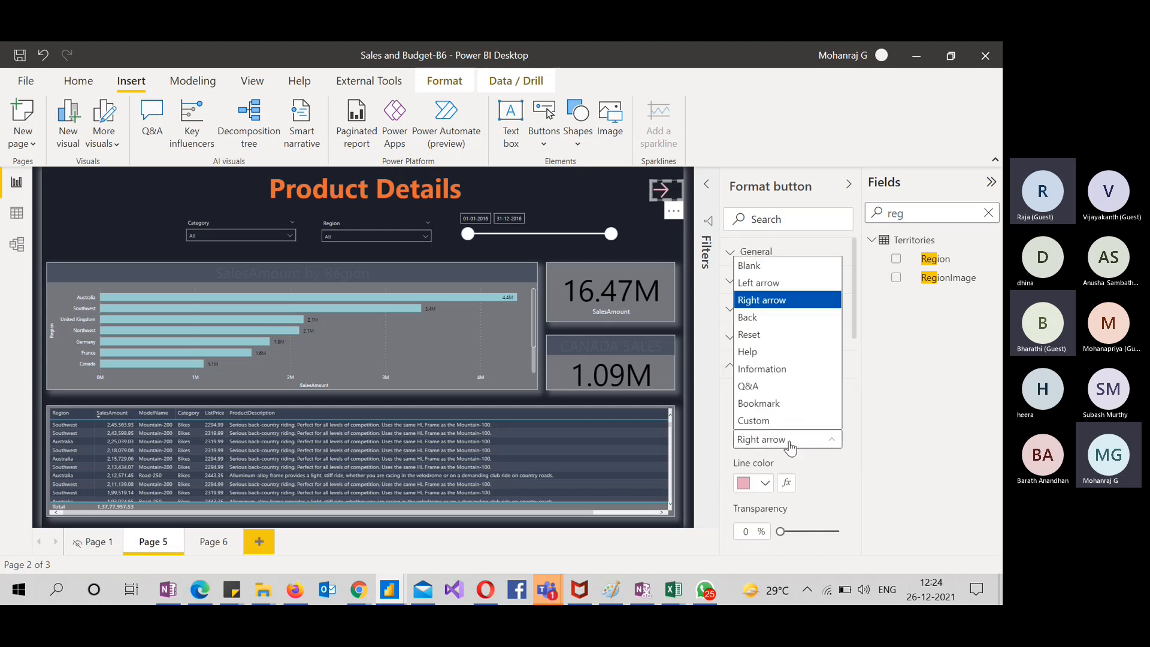
{"action": "left_click", "coordinate": [794, 285]}
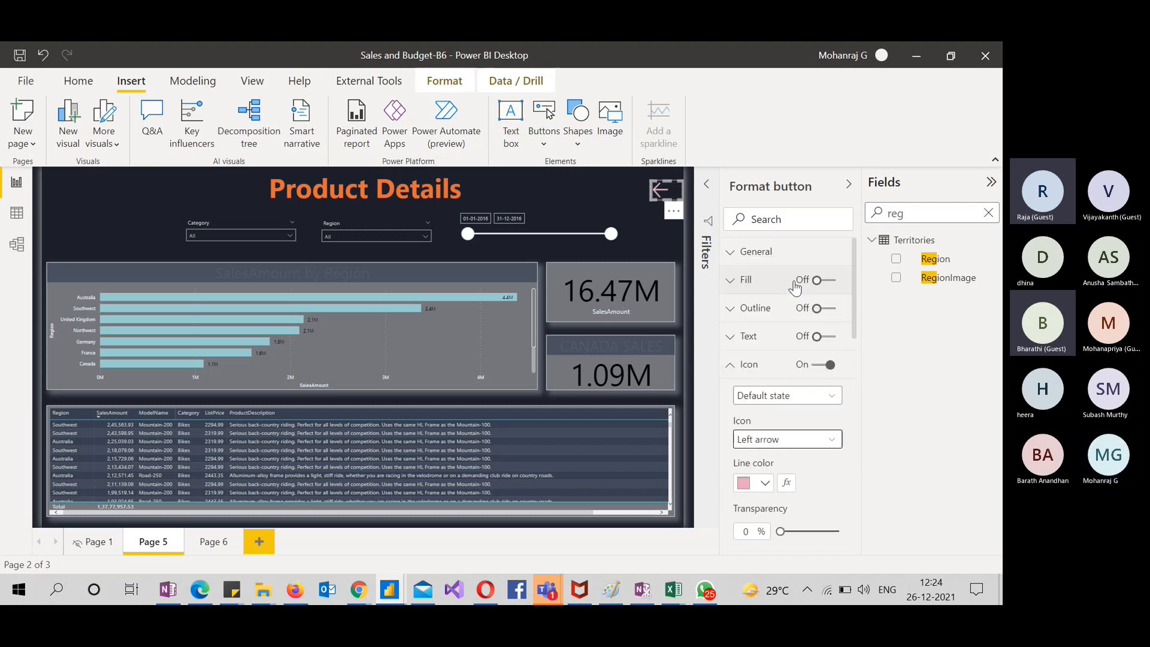
{"action": "left_click", "coordinate": [672, 236]}
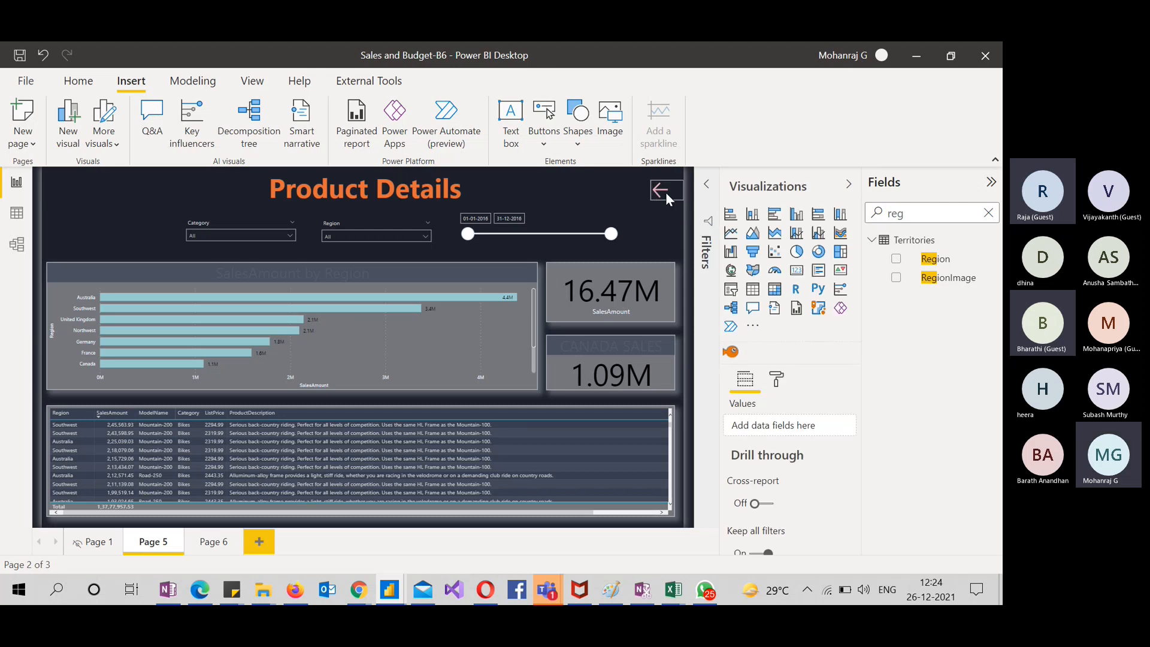
Turn on the action of Page 6's right arrow button and set it to Page navigation with destination Page 5
{"action": "left_click", "coordinate": [198, 544]}
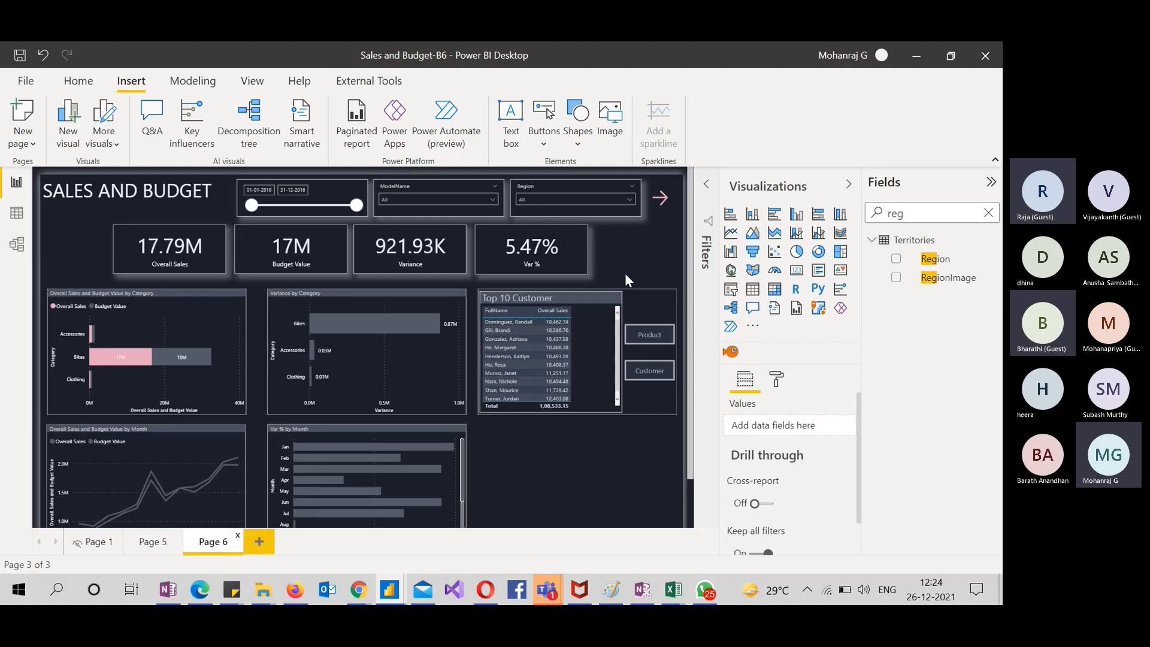
{"action": "left_click", "coordinate": [663, 201]}
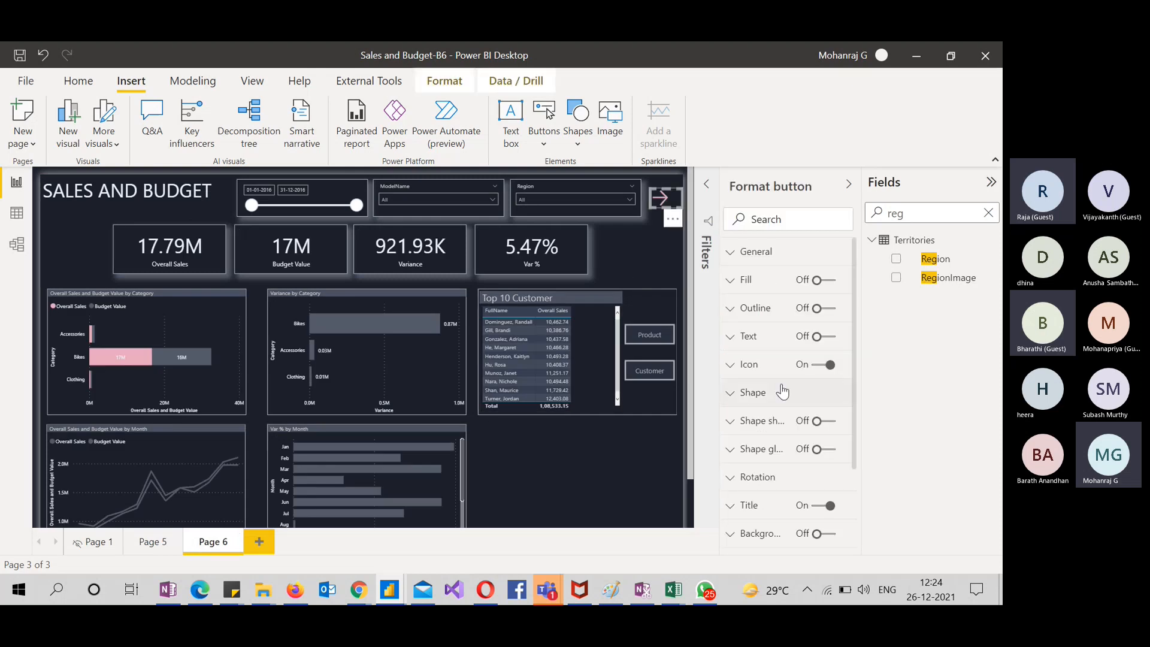
{"action": "scroll", "coordinate": [782, 394], "scroll_direction": "down", "scroll_amount": 5}
{"action": "left_click", "coordinate": [749, 521]}
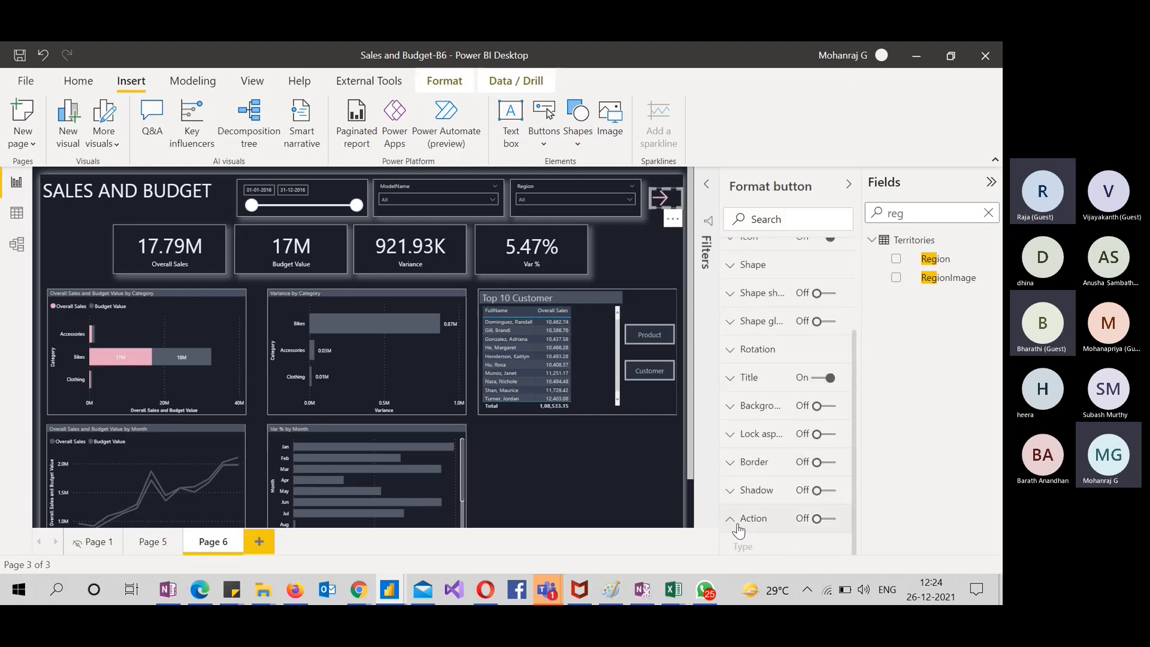
{"action": "scroll", "coordinate": [773, 456], "scroll_direction": "down", "scroll_amount": 2}
{"action": "left_click", "coordinate": [816, 358]}
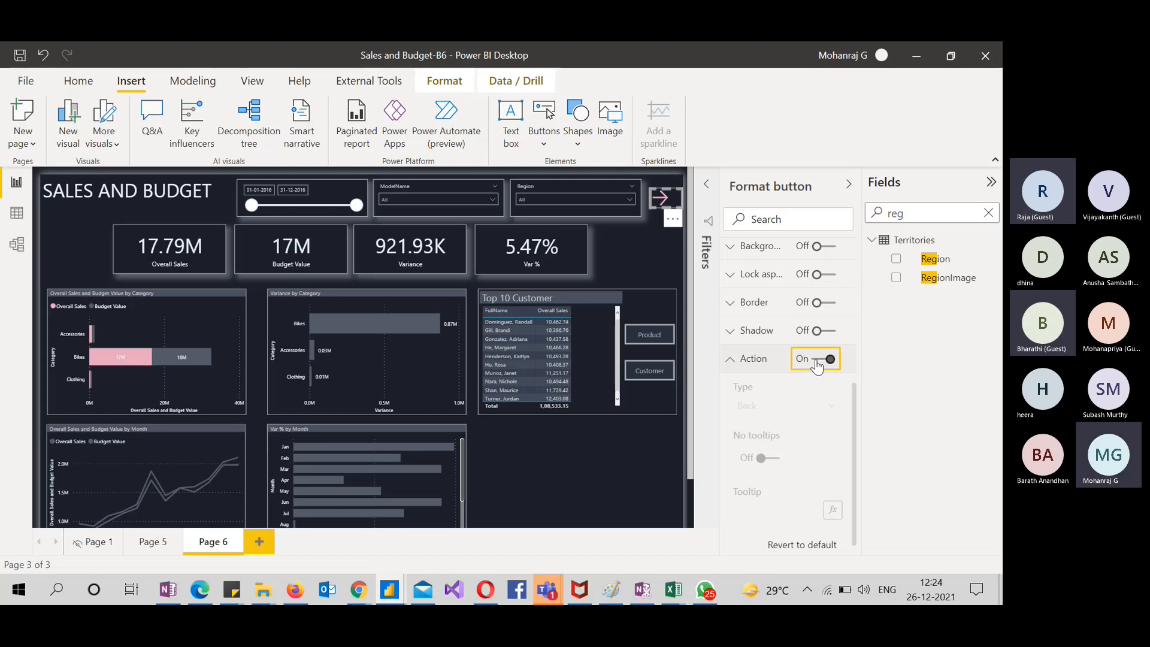
{"action": "left_click", "coordinate": [776, 406]}
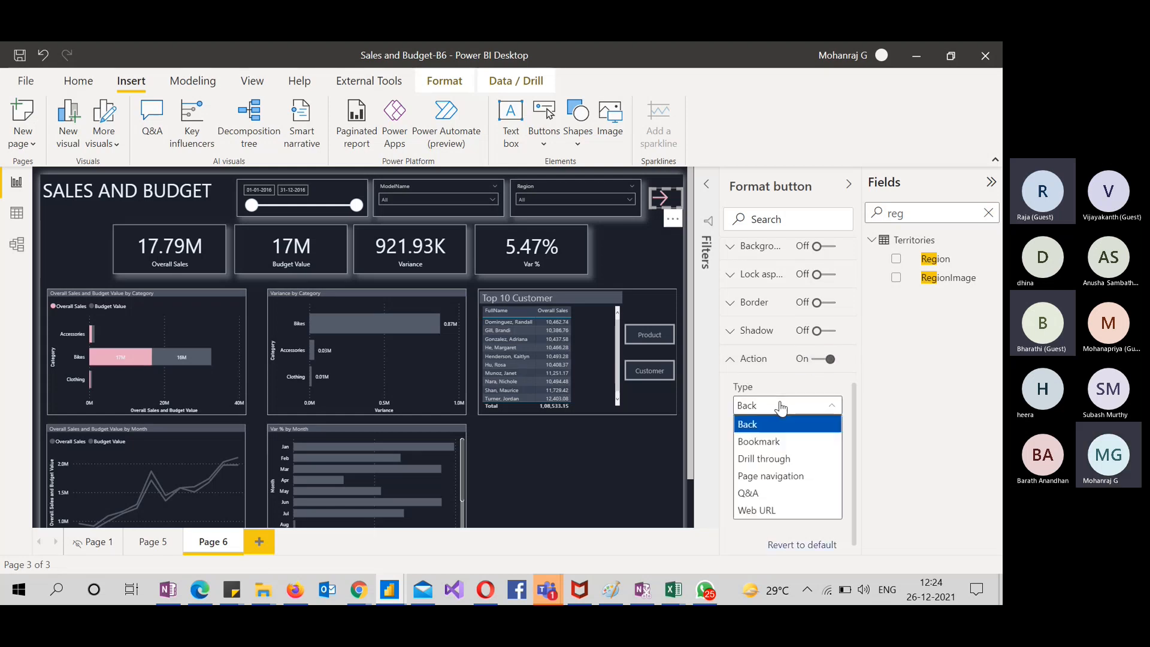
{"action": "left_click", "coordinate": [759, 476]}
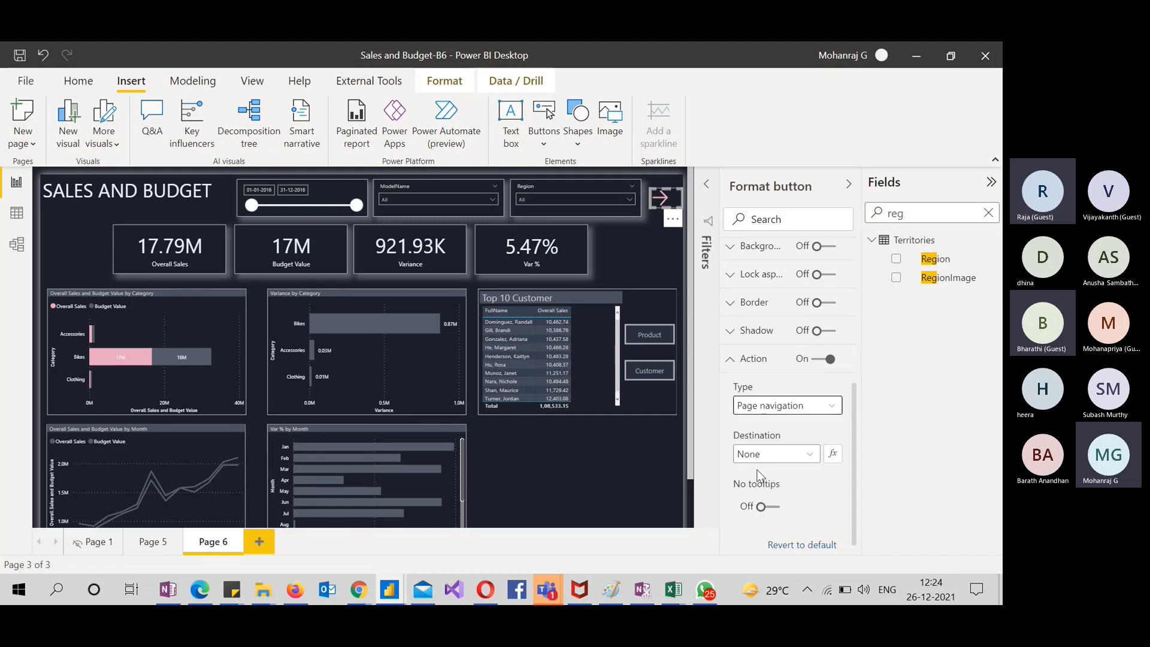
{"action": "left_click", "coordinate": [788, 456]}
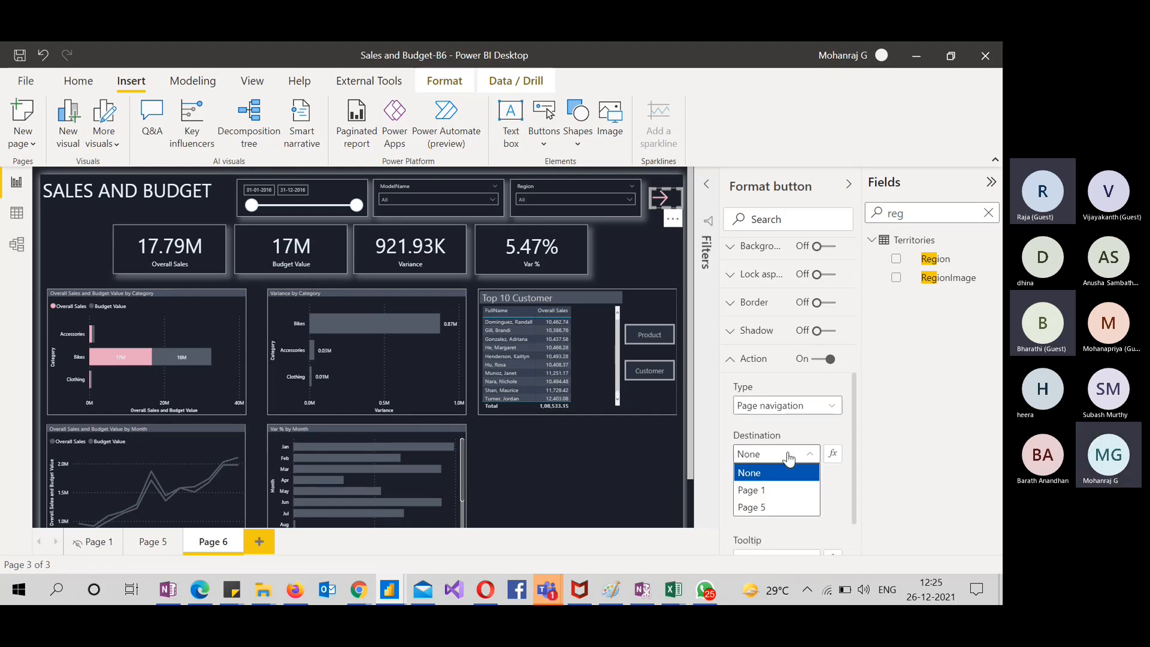
{"action": "left_click", "coordinate": [758, 508]}
Give the right arrow button the tooltip "Click to see product Details"
{"action": "scroll", "coordinate": [762, 497], "scroll_direction": "down", "scroll_amount": 2}
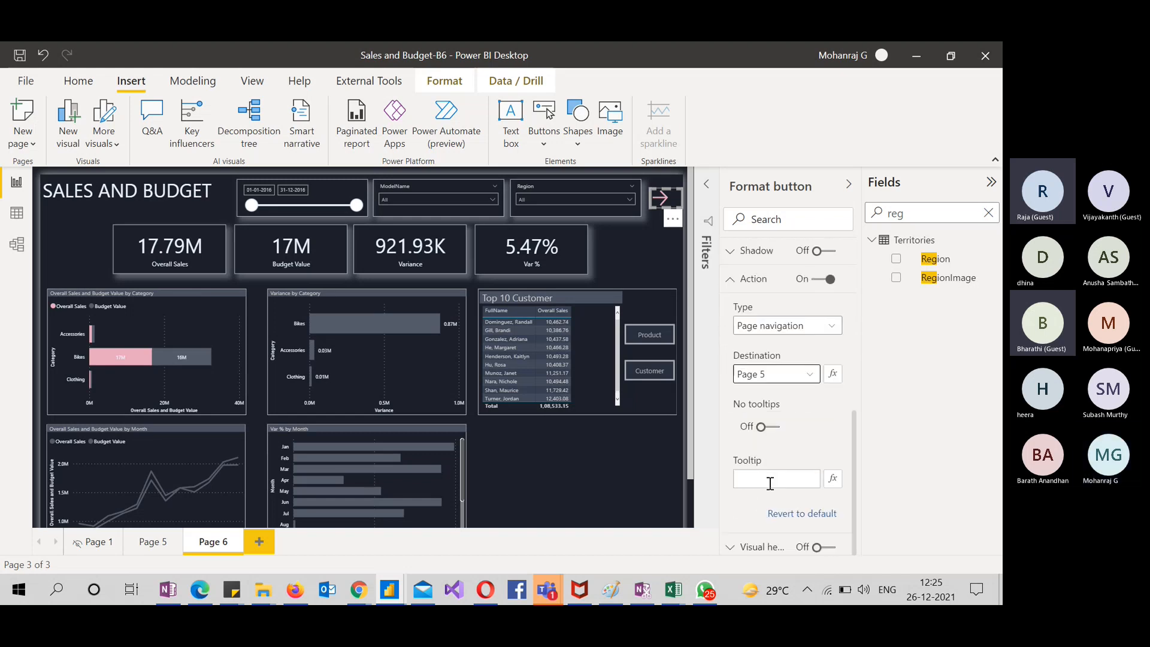
{"action": "left_click", "coordinate": [770, 482]}
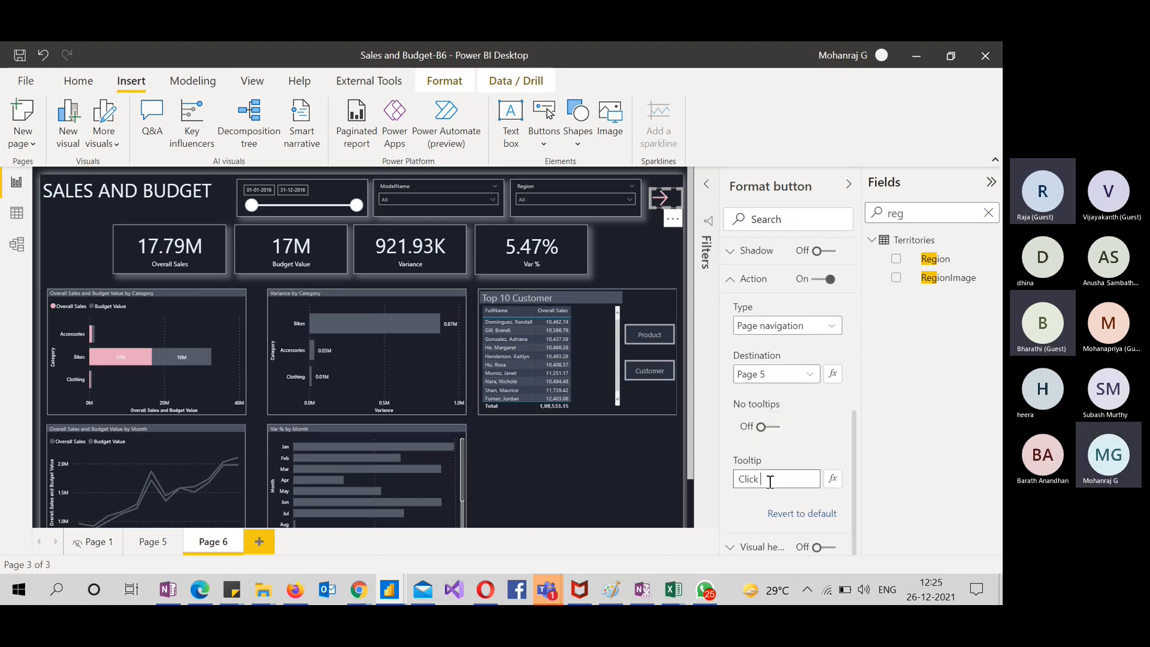
{"action": "type", "text": "Click to see pr"}
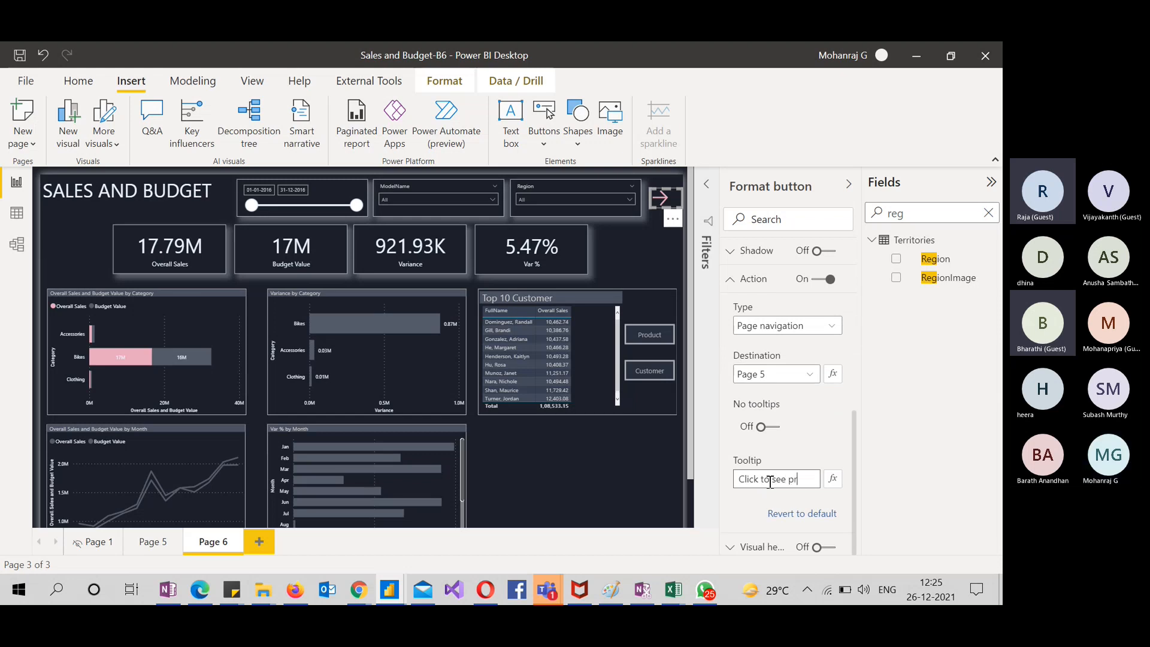
{"action": "type", "text": "oduct Details"}
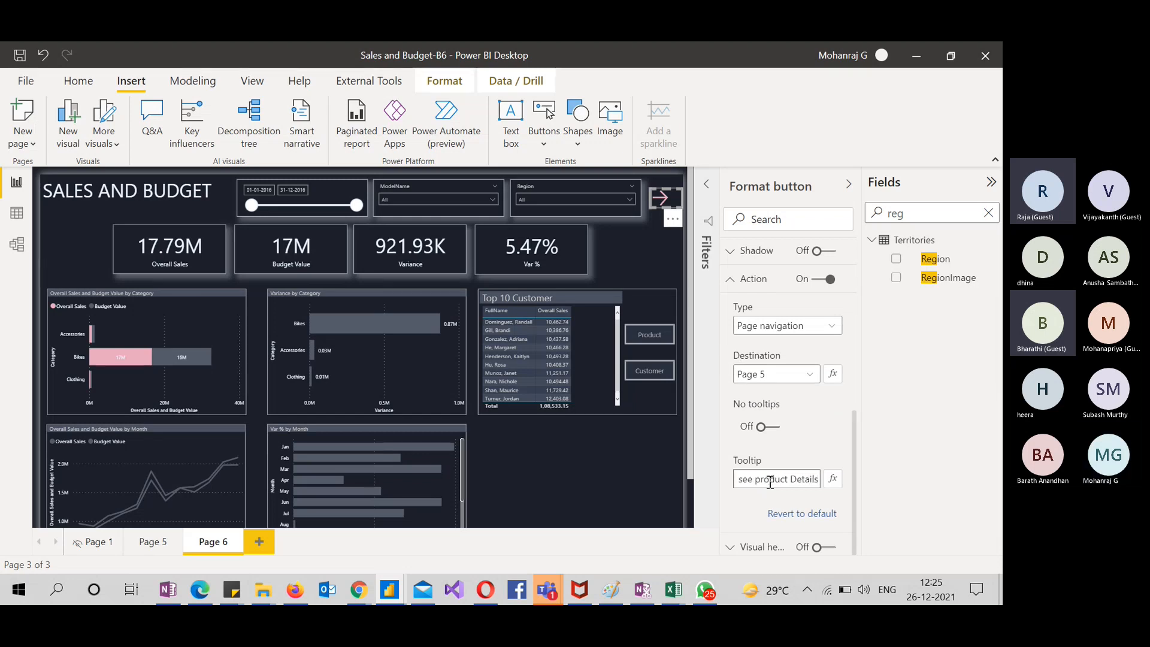
{"action": "key", "text": "ctrl+a"}
{"action": "left_click", "coordinate": [614, 490]}
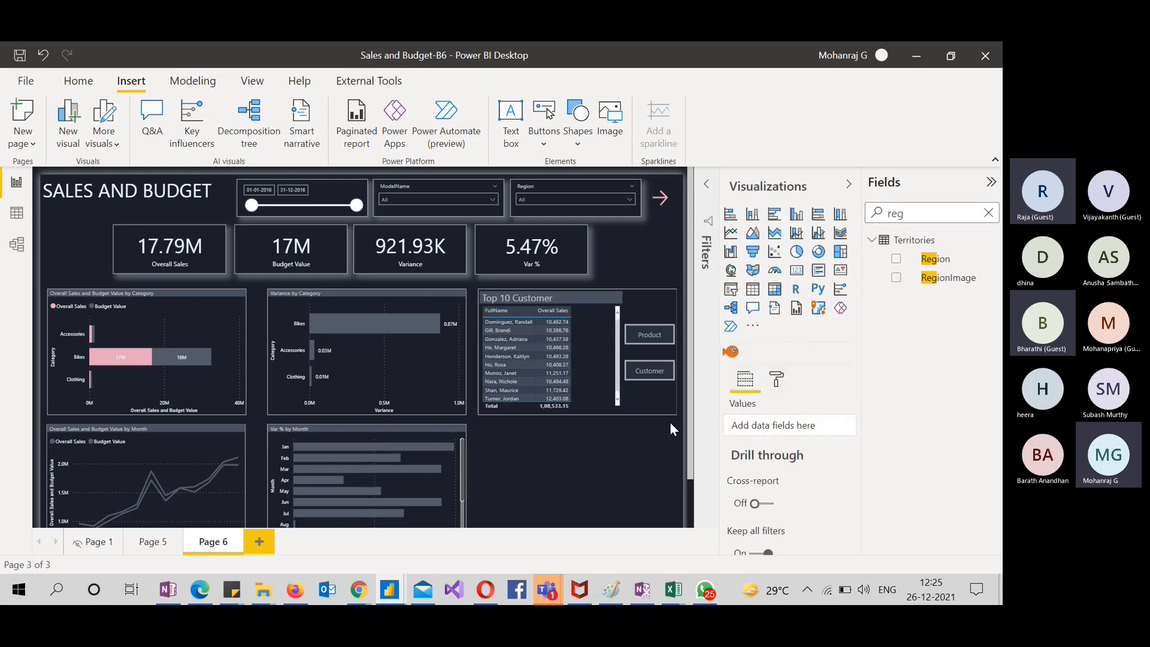
Test the Product button beside the Top 10 table and follow the right arrow button to the Product Details page
{"action": "mouse_move", "coordinate": [671, 201]}
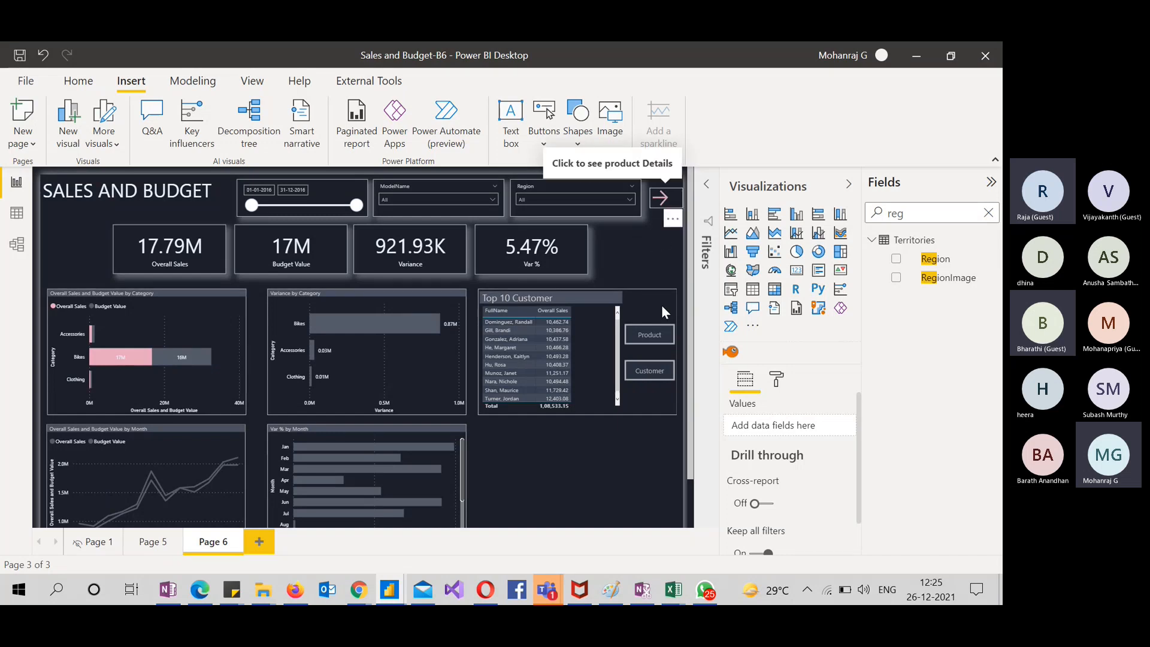
{"action": "left_click", "coordinate": [649, 334]}
{"action": "left_click", "coordinate": [663, 371], "text": "ctrl"}
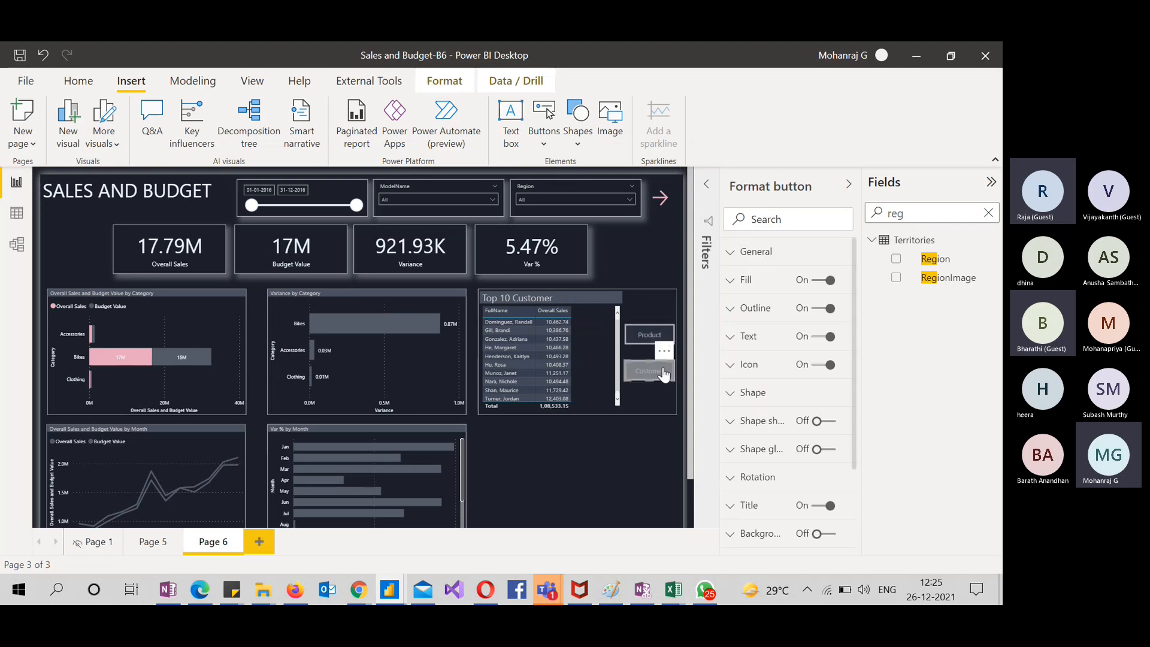
{"action": "left_click", "coordinate": [652, 422]}
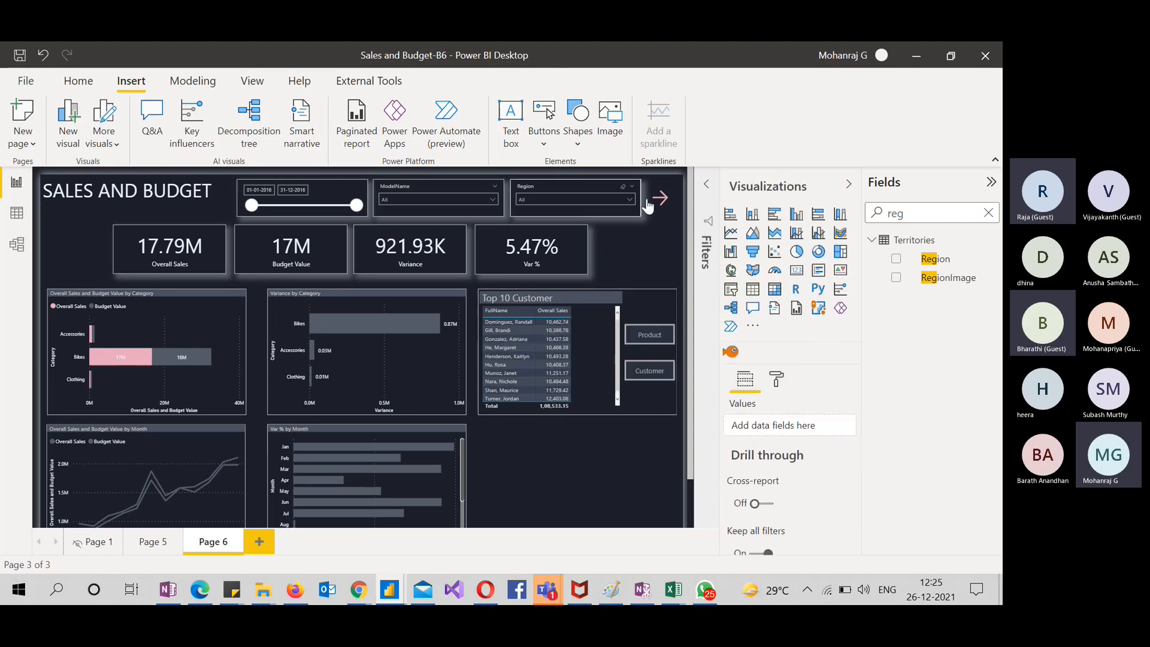
{"action": "left_click", "coordinate": [647, 331]}
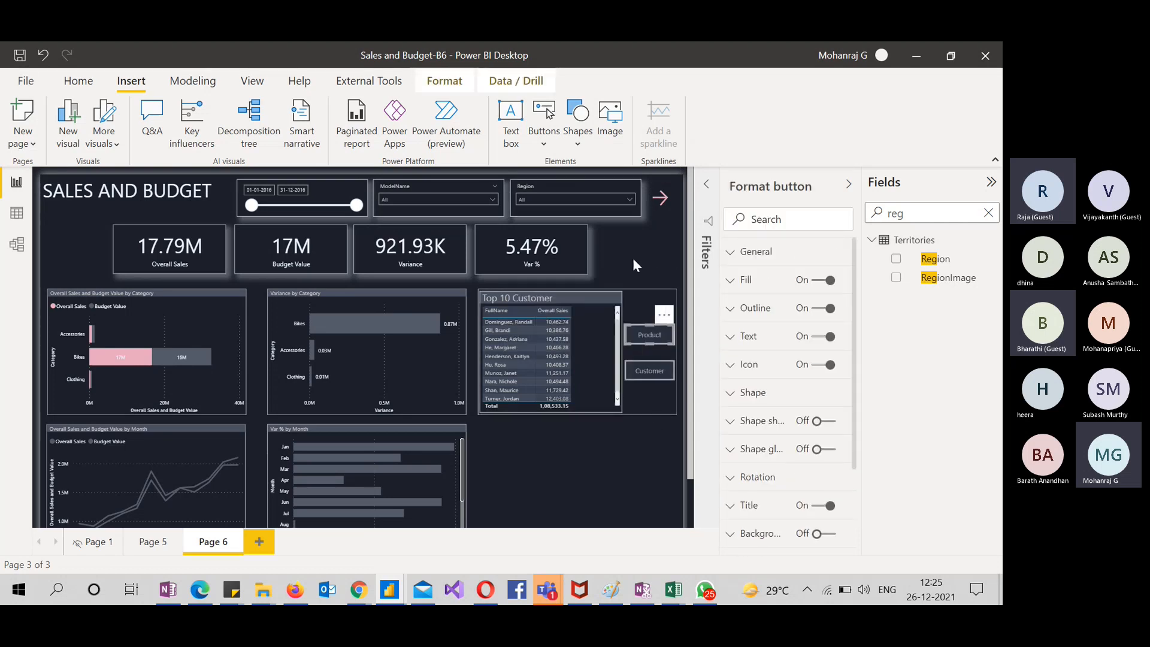
{"action": "left_click", "coordinate": [650, 264]}
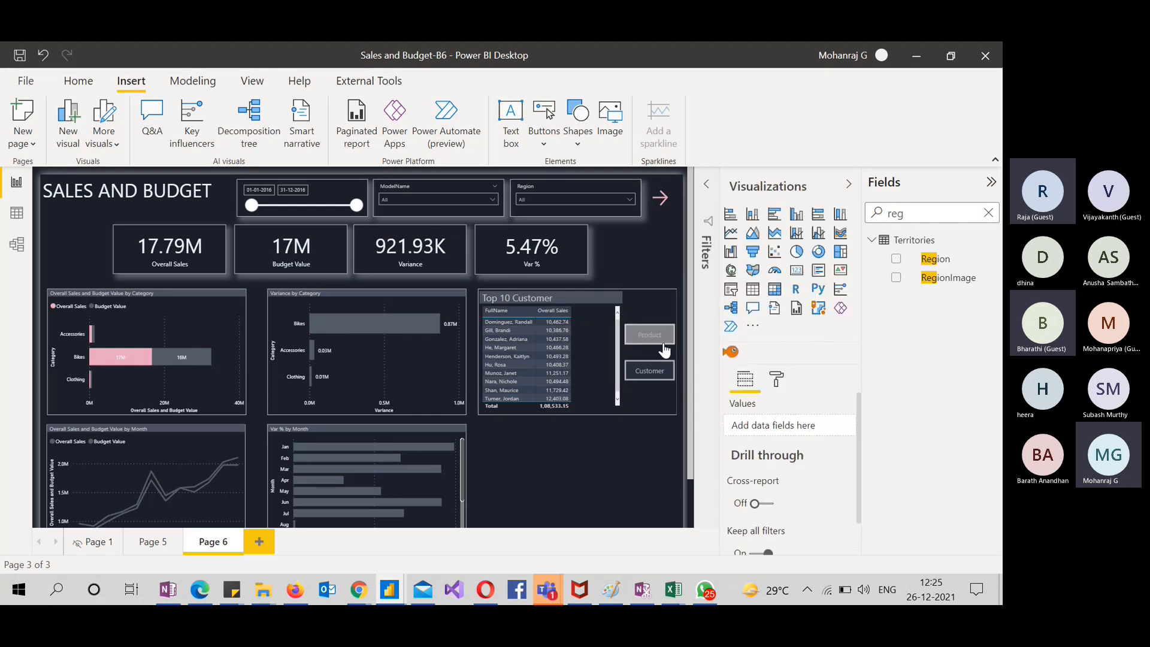
{"action": "left_click", "coordinate": [663, 359]}
{"action": "left_click", "coordinate": [663, 359]}
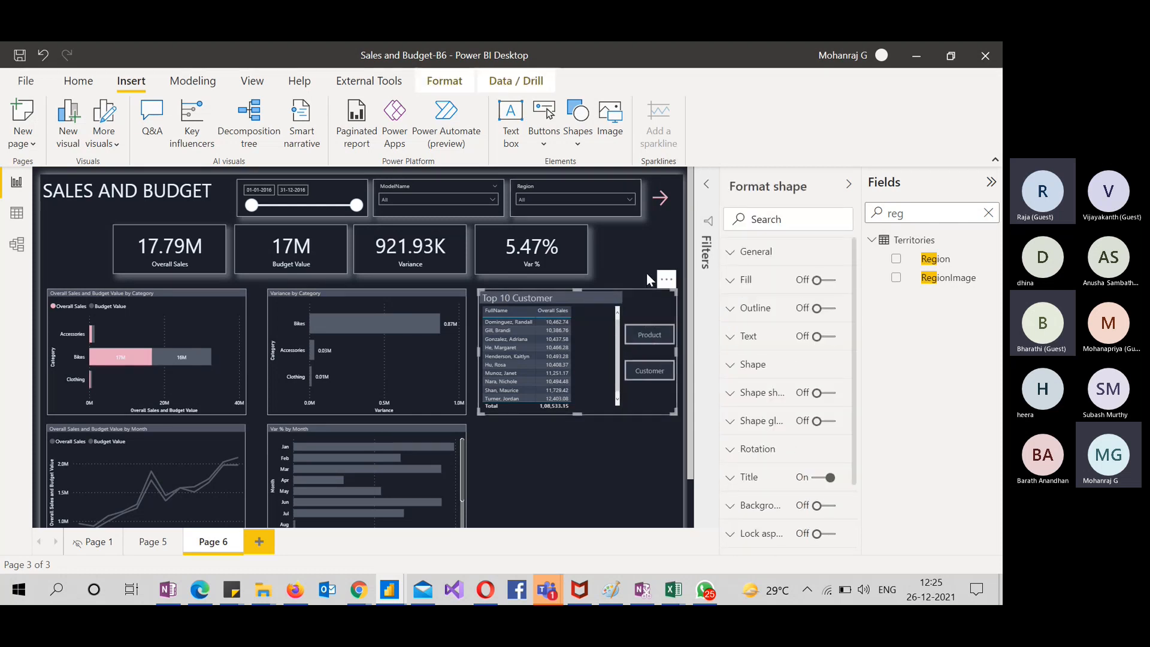
{"action": "left_click", "coordinate": [646, 272]}
{"action": "left_click", "coordinate": [658, 339], "text": "ctrl"}
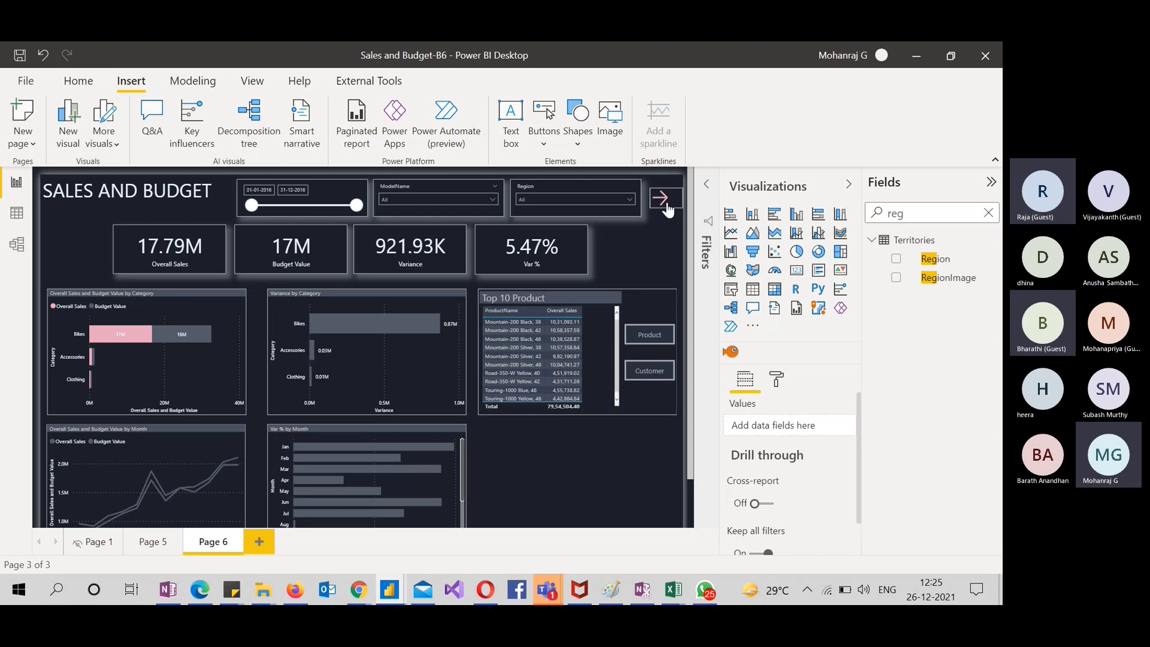
{"action": "left_click", "coordinate": [670, 201], "text": "ctrl"}
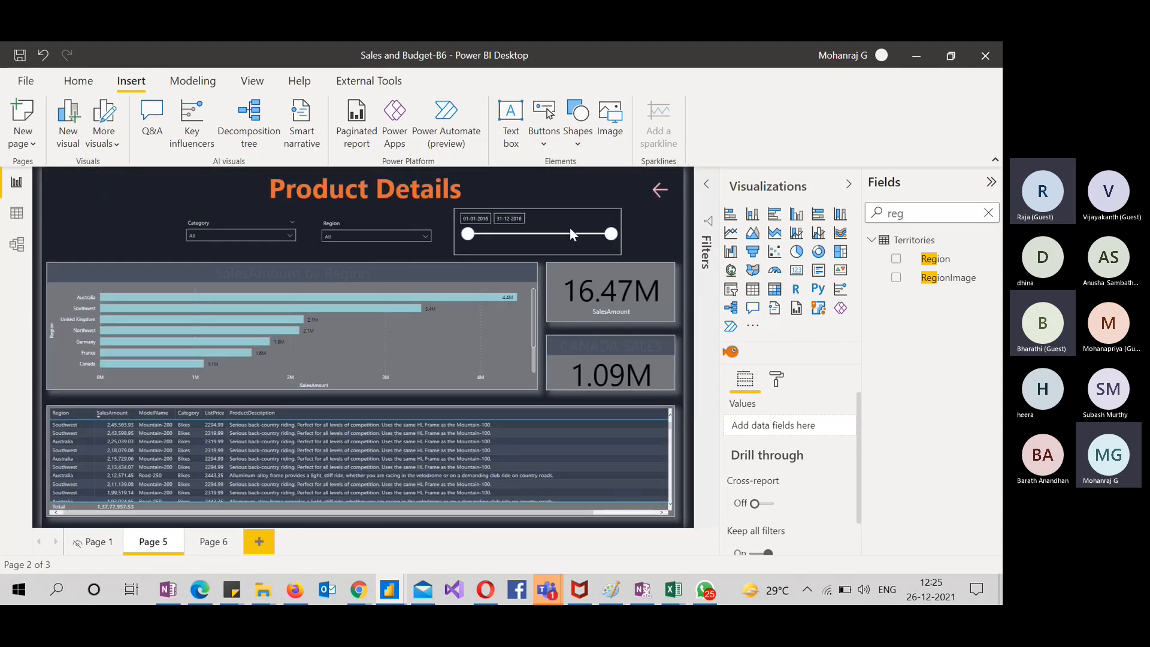
Turn on the action of the left arrow button on Product Details and set it to Page navigation with destination Page 6
{"action": "left_click", "coordinate": [661, 203]}
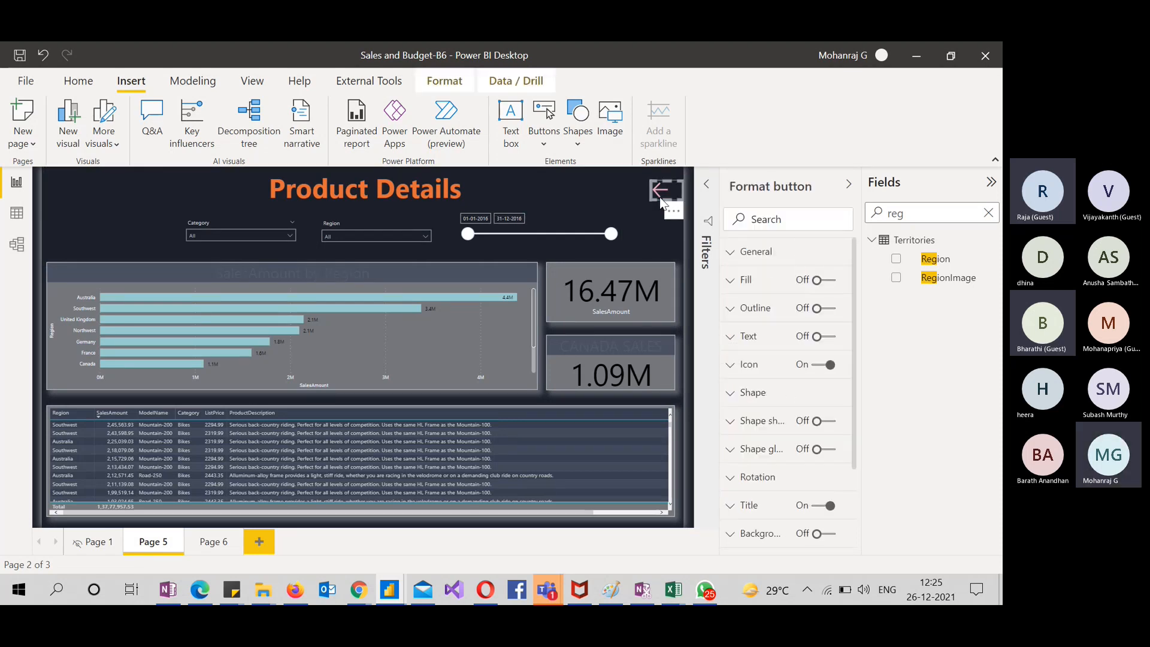
{"action": "scroll", "coordinate": [765, 392], "scroll_direction": "down", "scroll_amount": 3}
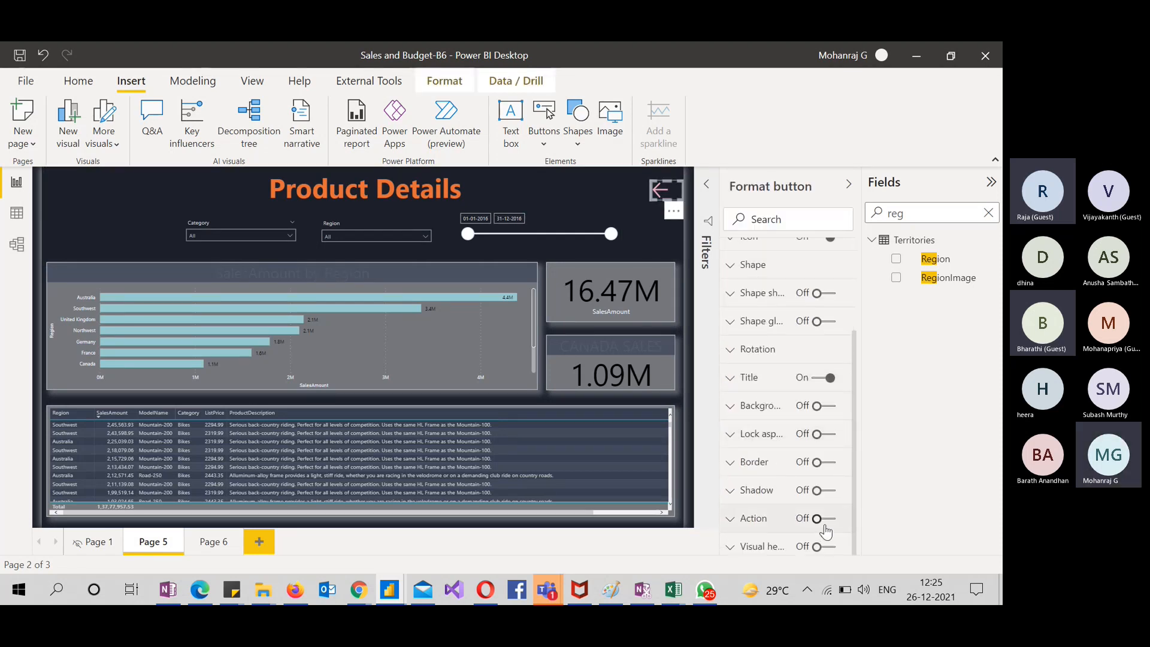
{"action": "left_click", "coordinate": [730, 519]}
{"action": "scroll", "coordinate": [758, 510], "scroll_direction": "down", "scroll_amount": 3}
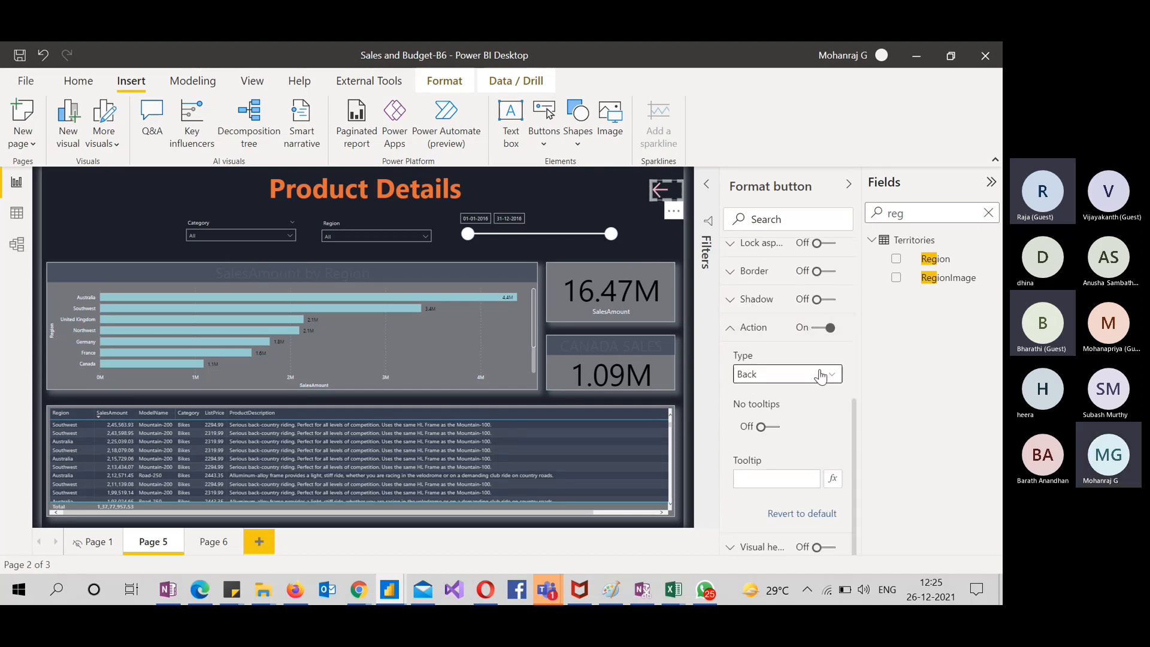
{"action": "left_click", "coordinate": [821, 375]}
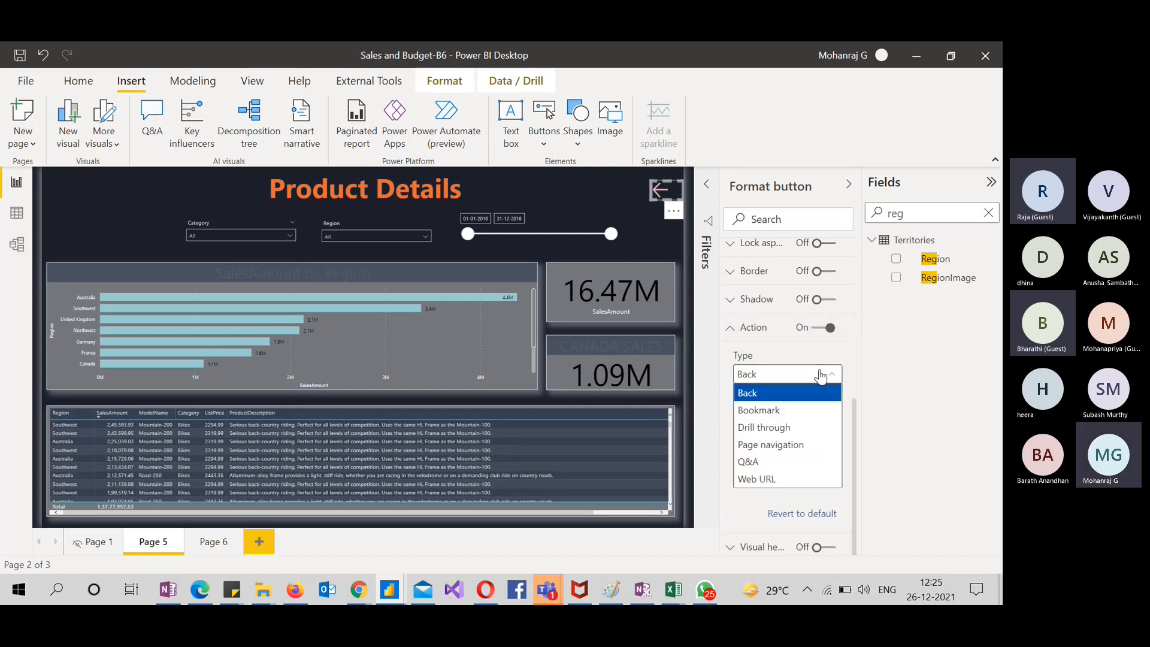
{"action": "left_click", "coordinate": [778, 448]}
{"action": "left_click", "coordinate": [784, 426]}
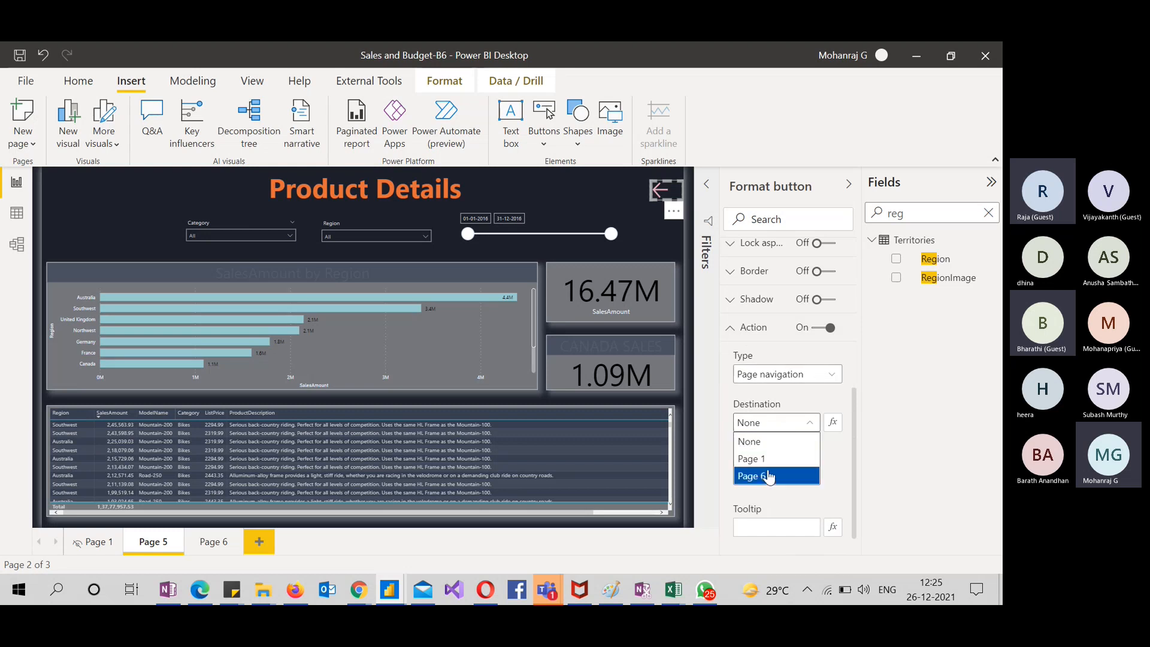
{"action": "left_click", "coordinate": [766, 476]}
{"action": "left_click", "coordinate": [763, 528]}
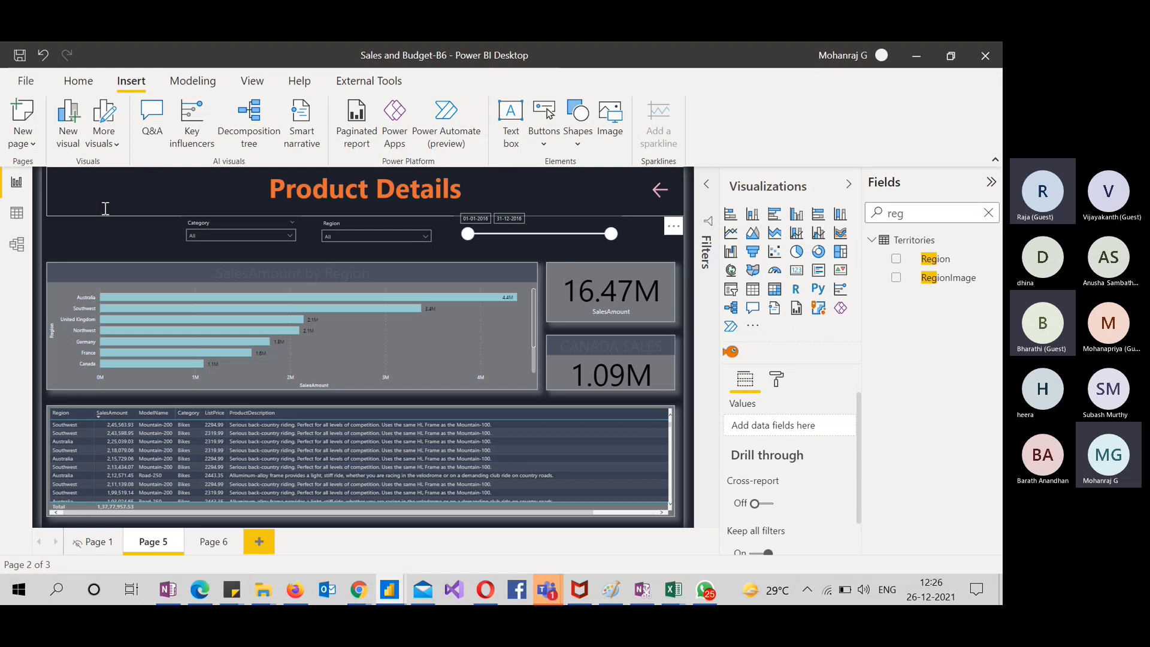
Hide the Product Details page, Page 5, and rename it Product
{"action": "right_click", "coordinate": [141, 542]}
{"action": "left_click", "coordinate": [171, 524]}
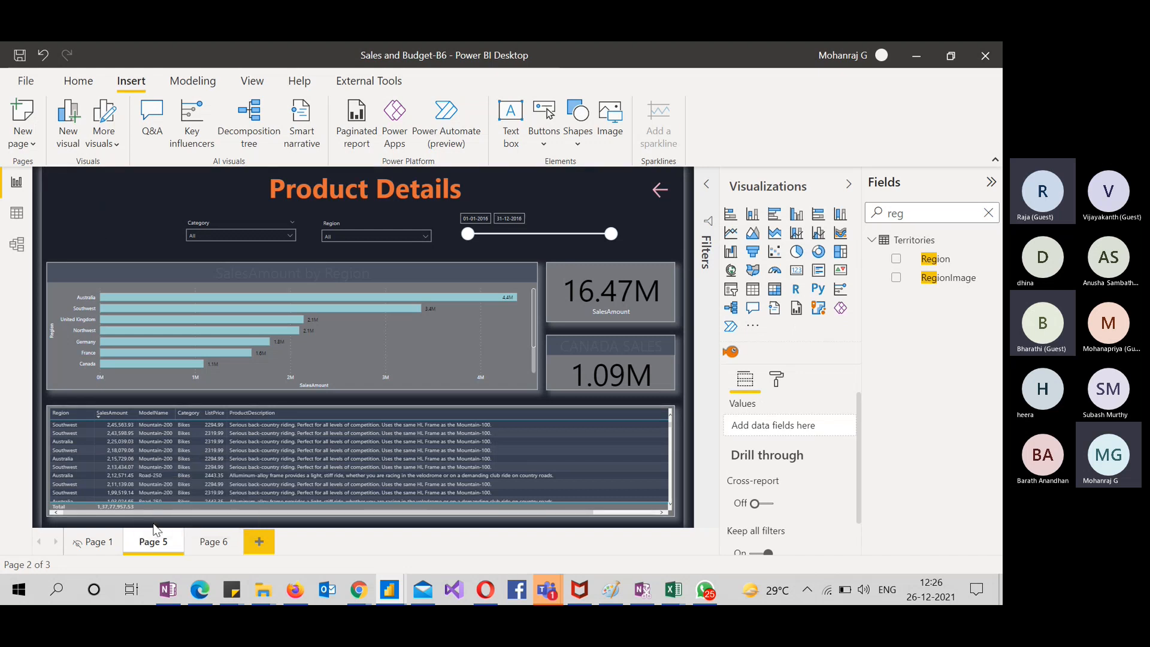
{"action": "double_click", "coordinate": [151, 545]}
{"action": "type", "text": "Product"}
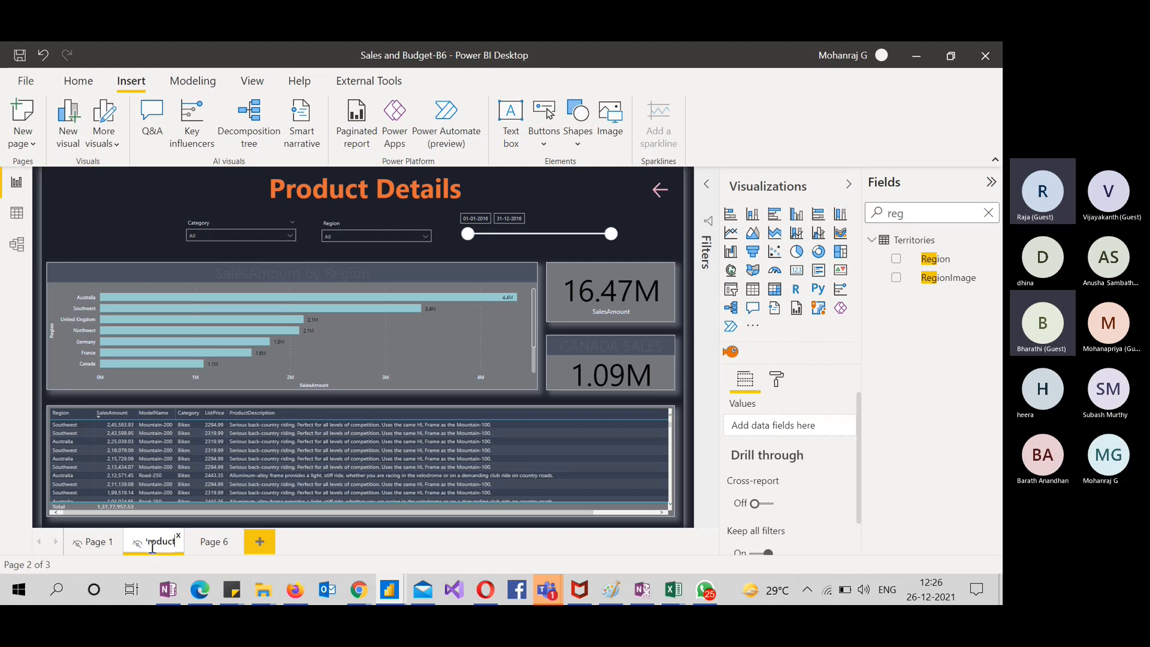
{"action": "key", "text": "Return"}
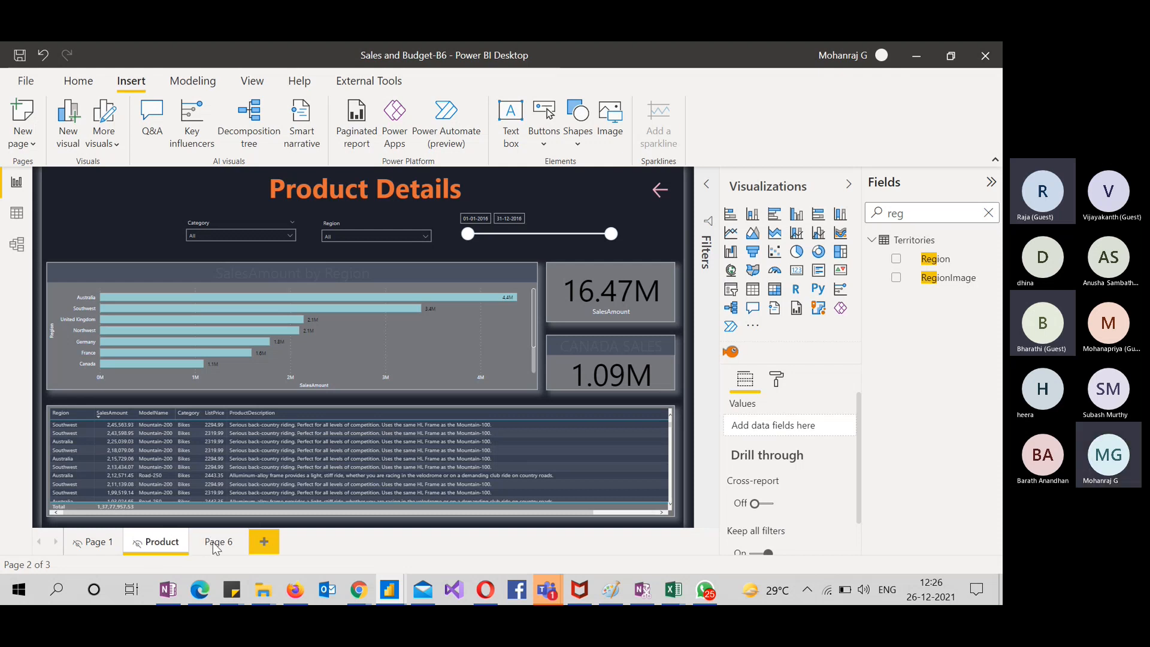
Rename the Sales and Budget page, Page 6, as Home
{"action": "left_click", "coordinate": [217, 543]}
{"action": "double_click", "coordinate": [214, 542]}
{"action": "type", "text": "Home"}
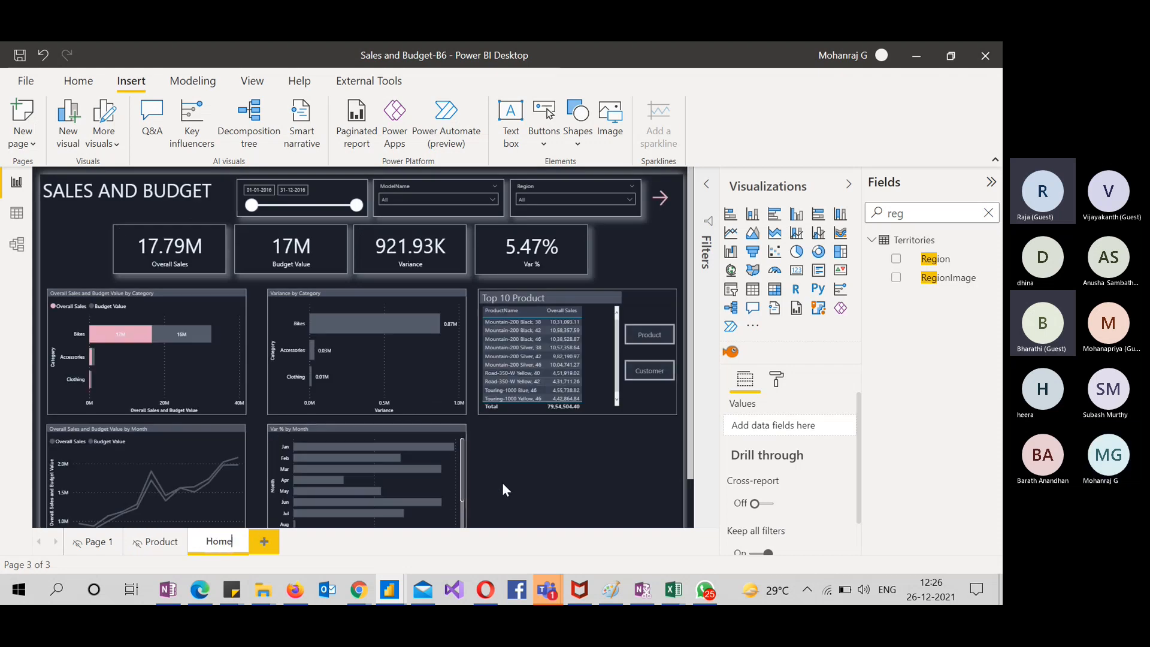
{"action": "key", "text": "Return"}
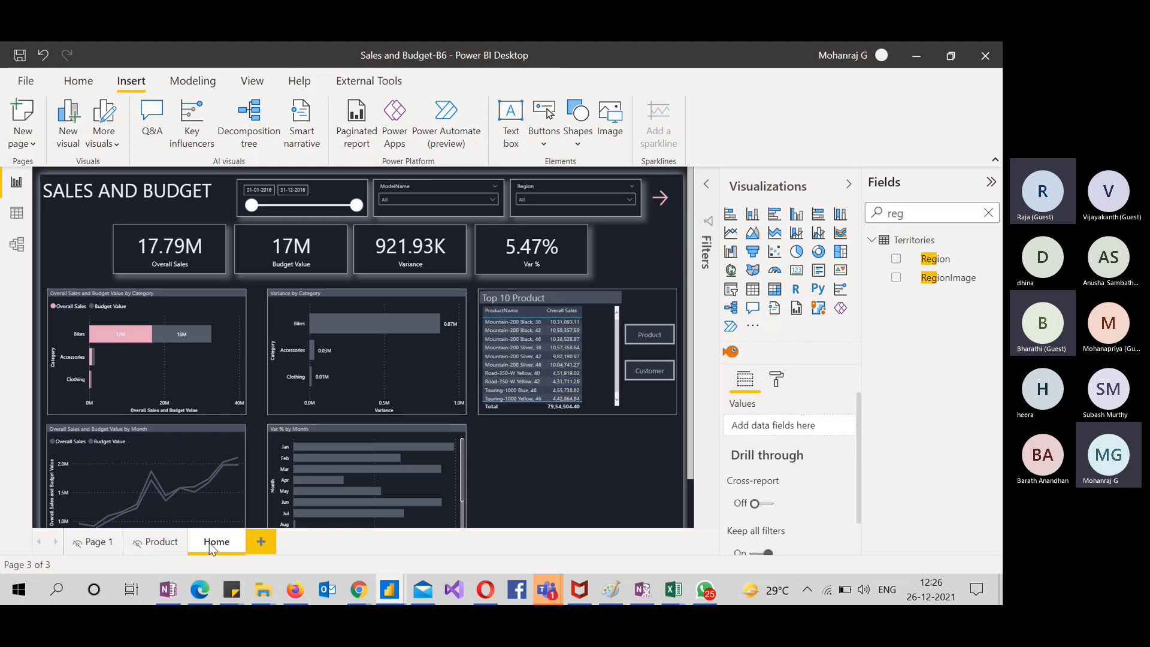
Test the arrow buttons by navigating from the Home page to the Product page and back
{"action": "scroll", "coordinate": [588, 476], "scroll_direction": "down", "scroll_amount": 1}
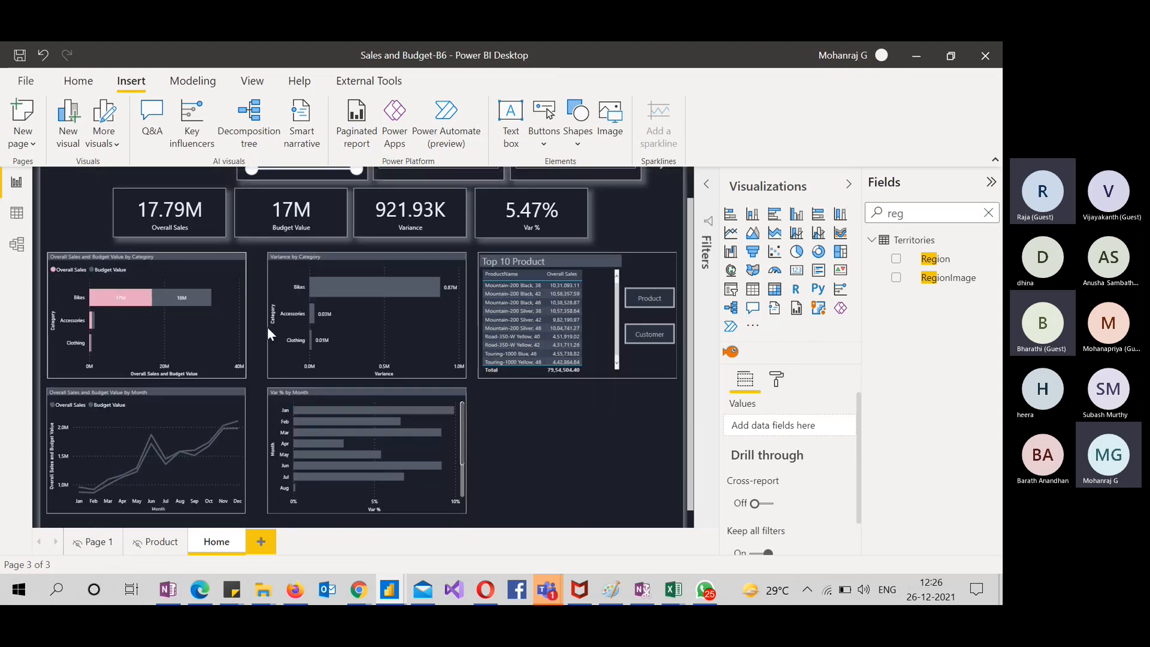
{"action": "scroll", "coordinate": [532, 362], "scroll_direction": "up", "scroll_amount": 1}
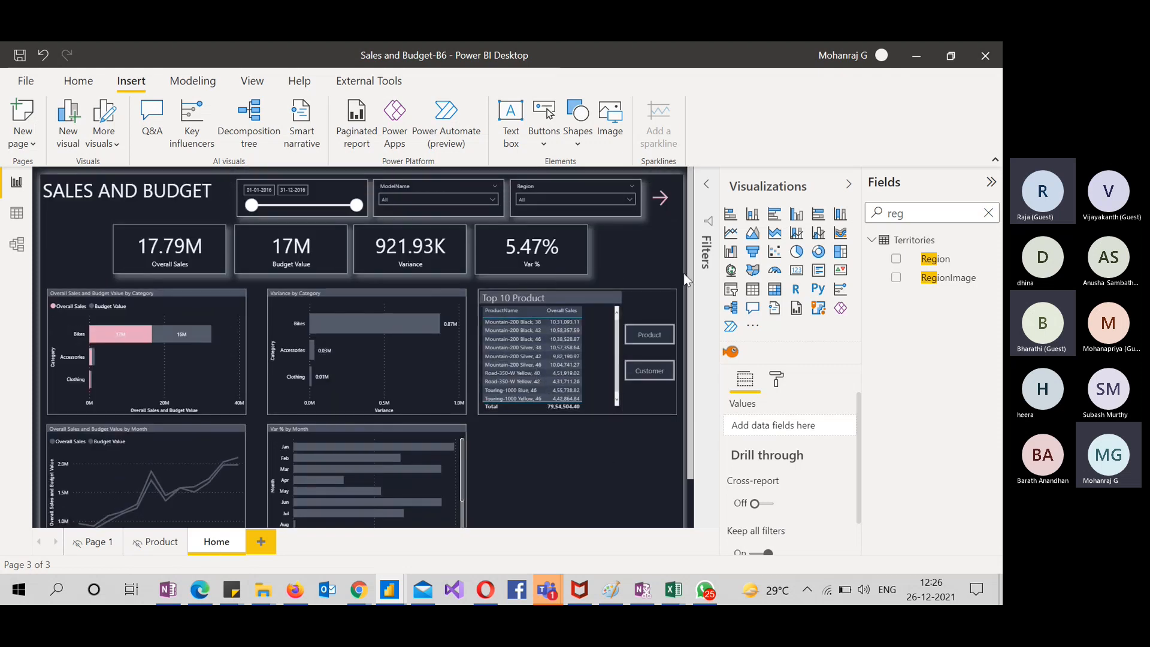
{"action": "left_click", "coordinate": [661, 205], "text": "ctrl"}
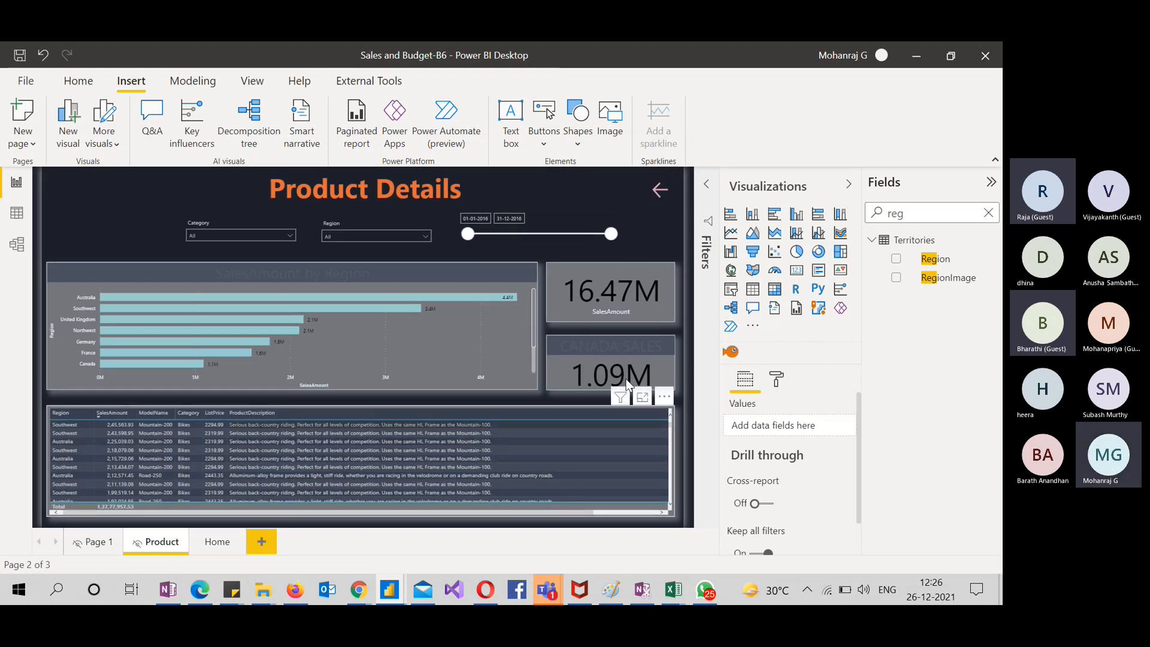
{"action": "left_click", "coordinate": [659, 198]}
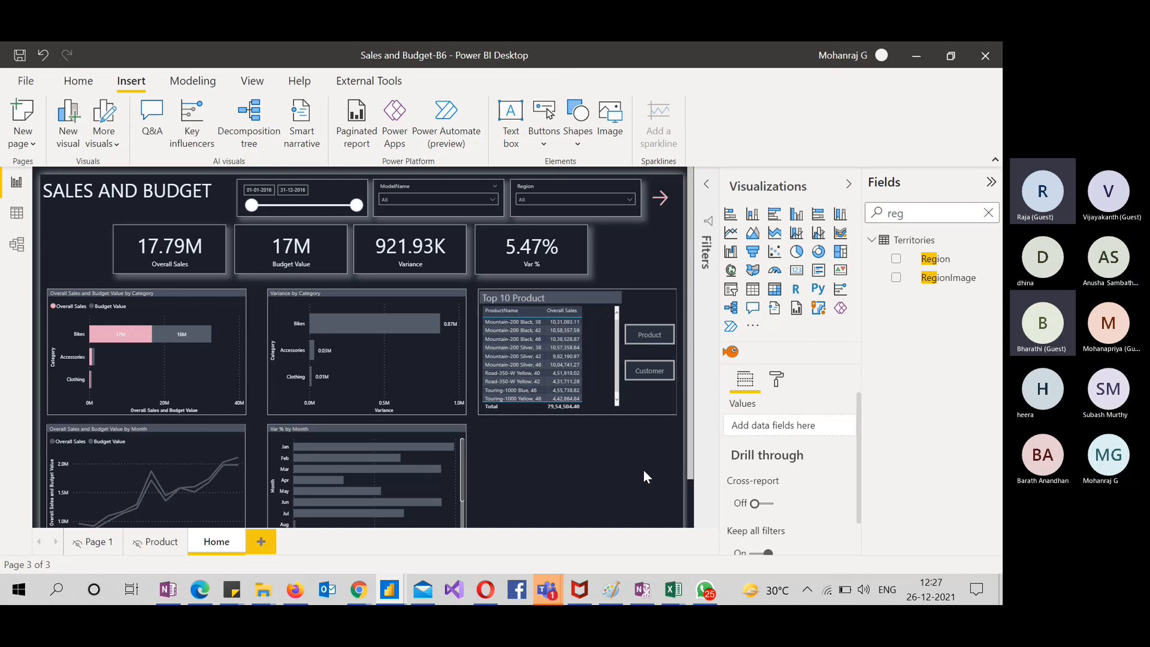
Switch to the Microsoft Teams meeting to check its participants and chat, and return to Power BI Desktop
{"action": "mouse_move", "coordinate": [559, 591]}
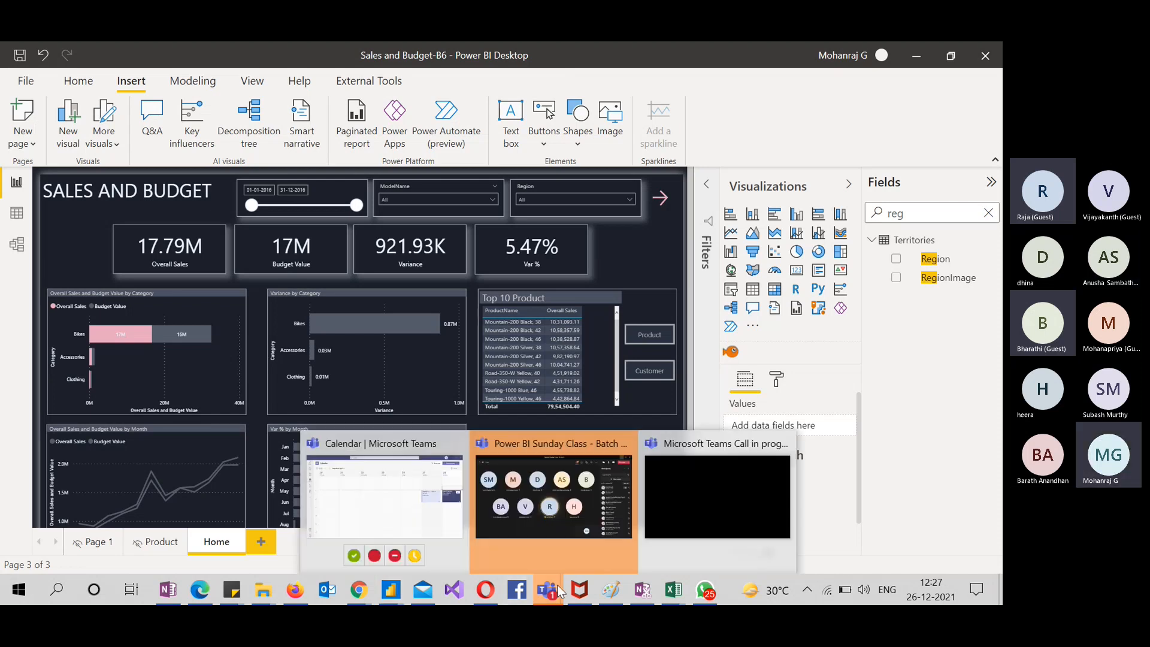
{"action": "left_click", "coordinate": [584, 524]}
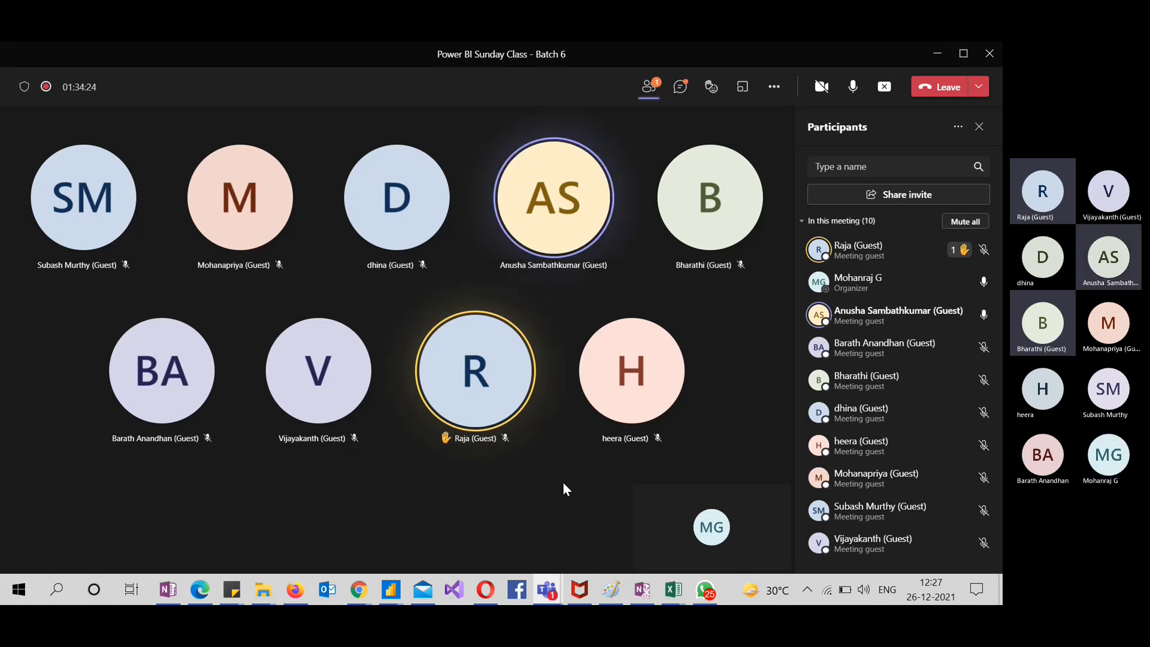
{"action": "mouse_move", "coordinate": [807, 424]}
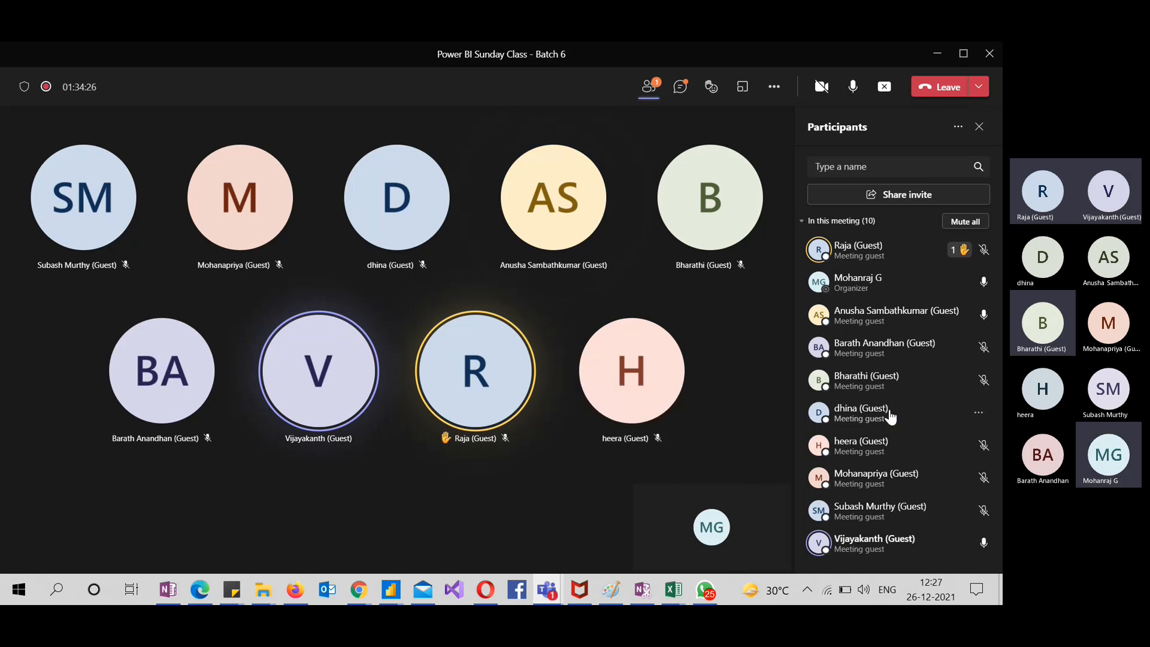
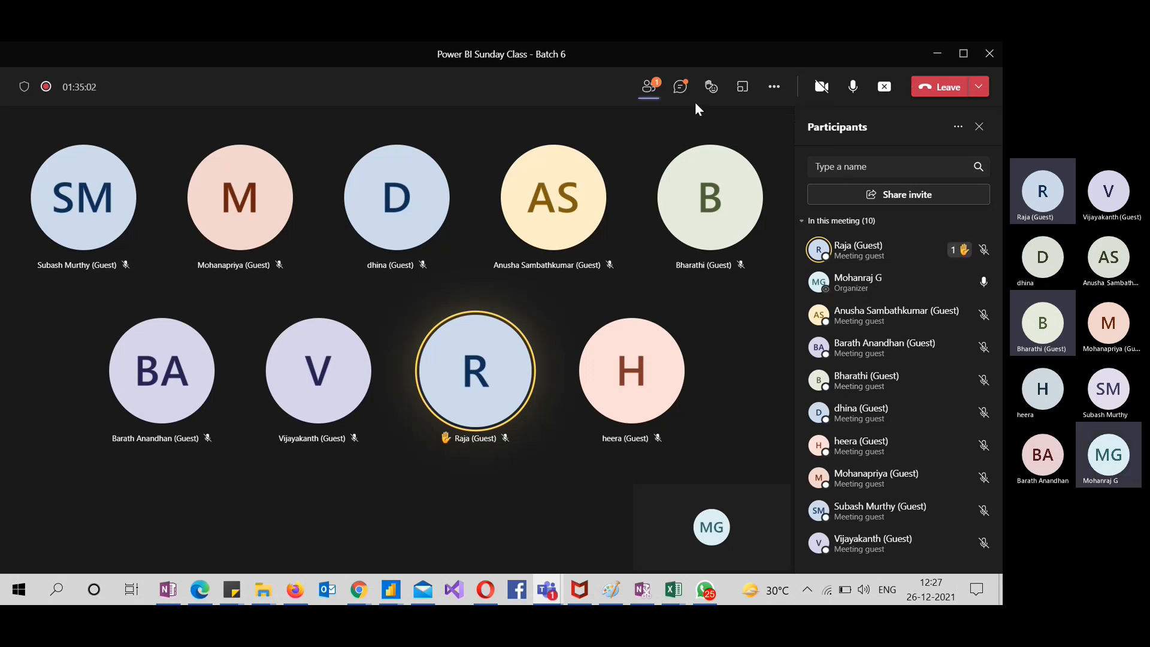
{"action": "left_click", "coordinate": [677, 93]}
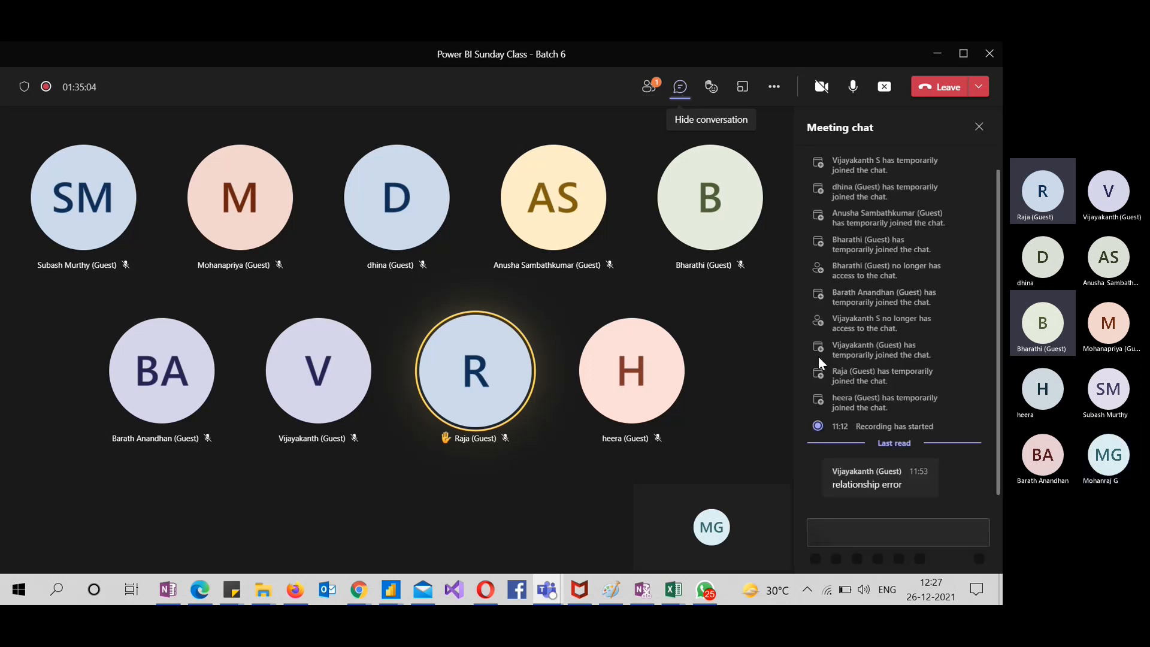
{"action": "left_click", "coordinate": [646, 92]}
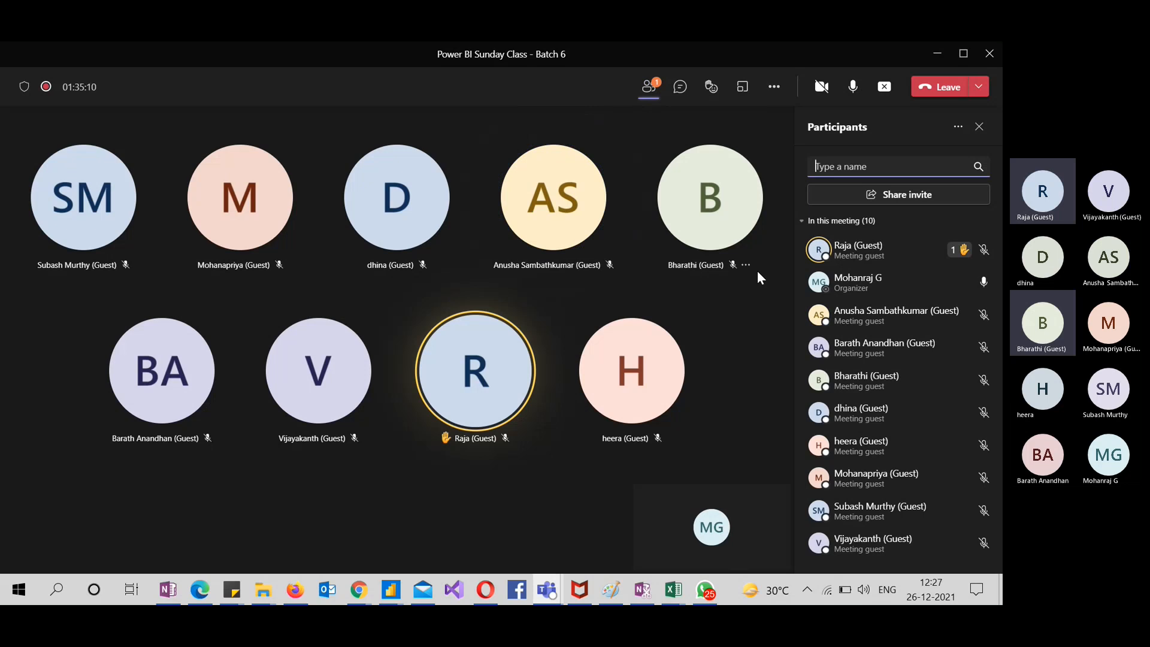
{"action": "left_click", "coordinate": [947, 62]}
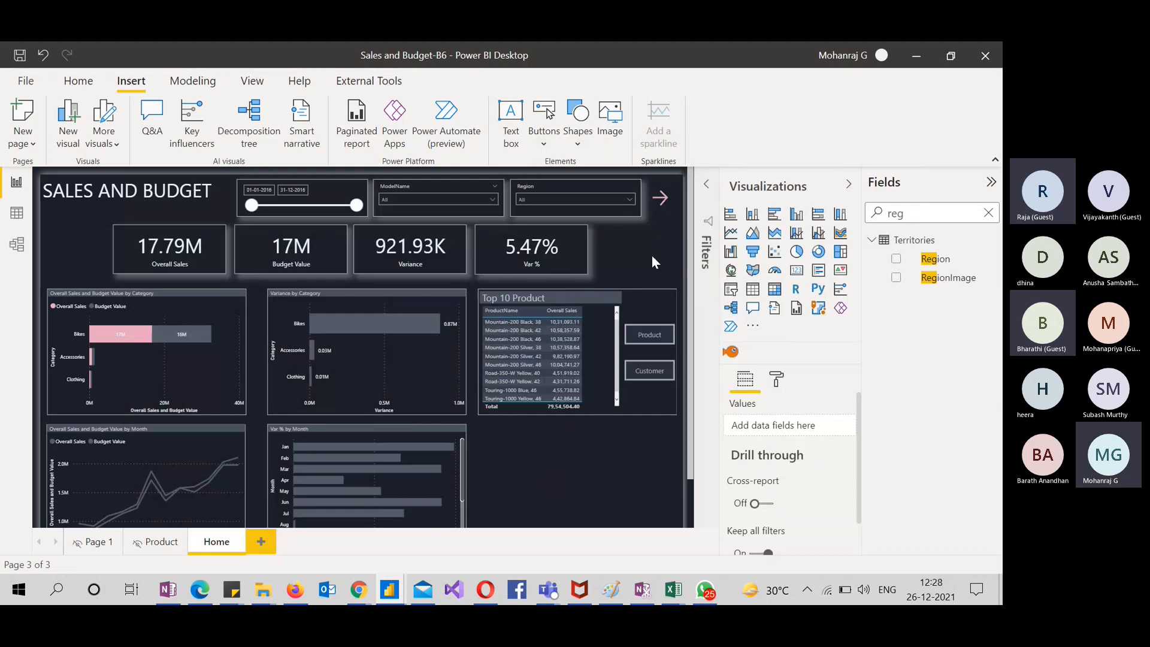
{"action": "scroll", "coordinate": [553, 467], "scroll_direction": "down", "scroll_amount": 2}
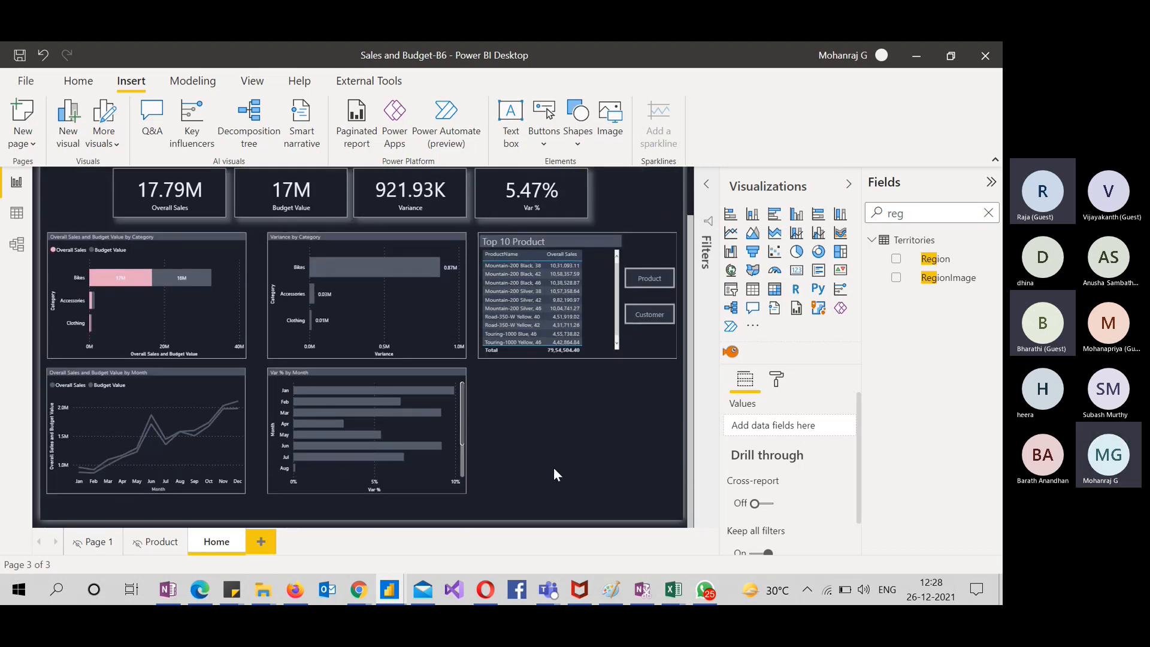
{"action": "scroll", "coordinate": [553, 475], "scroll_direction": "up", "scroll_amount": 2}
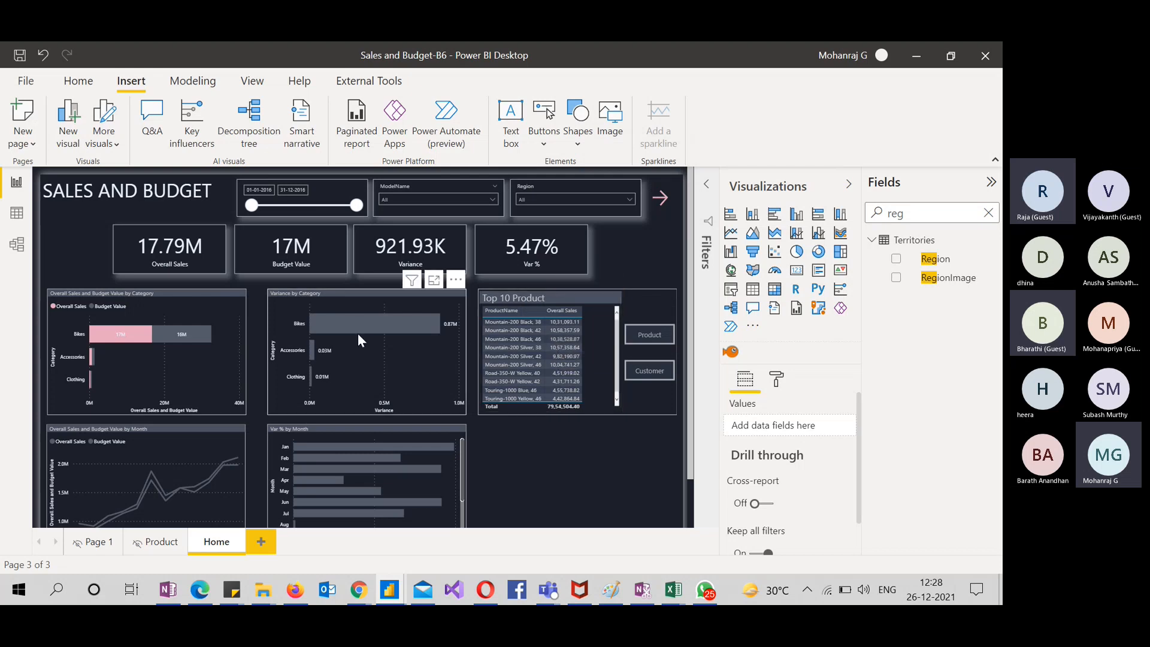
{"action": "mouse_move", "coordinate": [360, 328]}
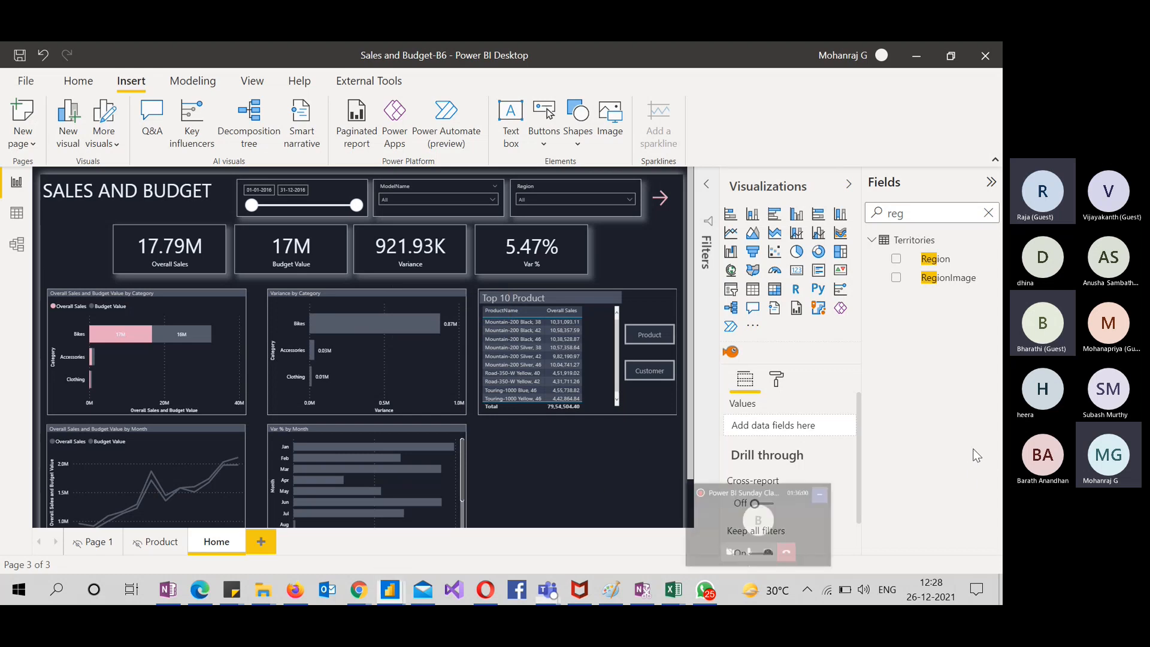
{"action": "scroll", "coordinate": [514, 469], "scroll_direction": "down", "scroll_amount": 2}
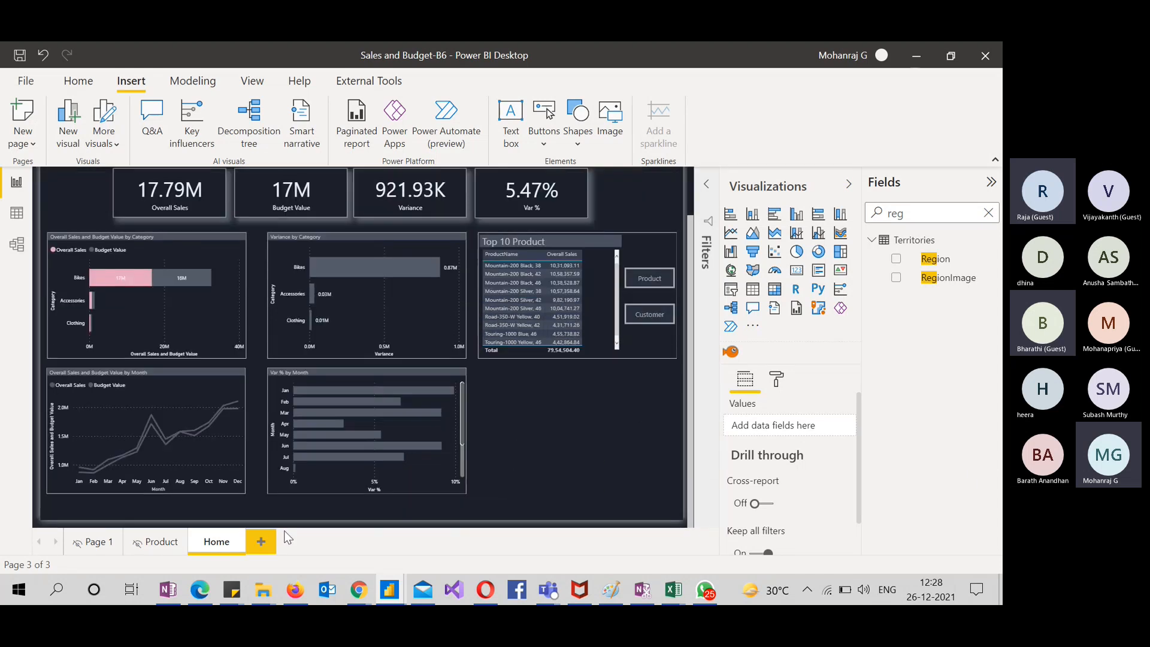
Add a new report page and set its page size type to Tooltip
{"action": "left_click", "coordinate": [262, 541]}
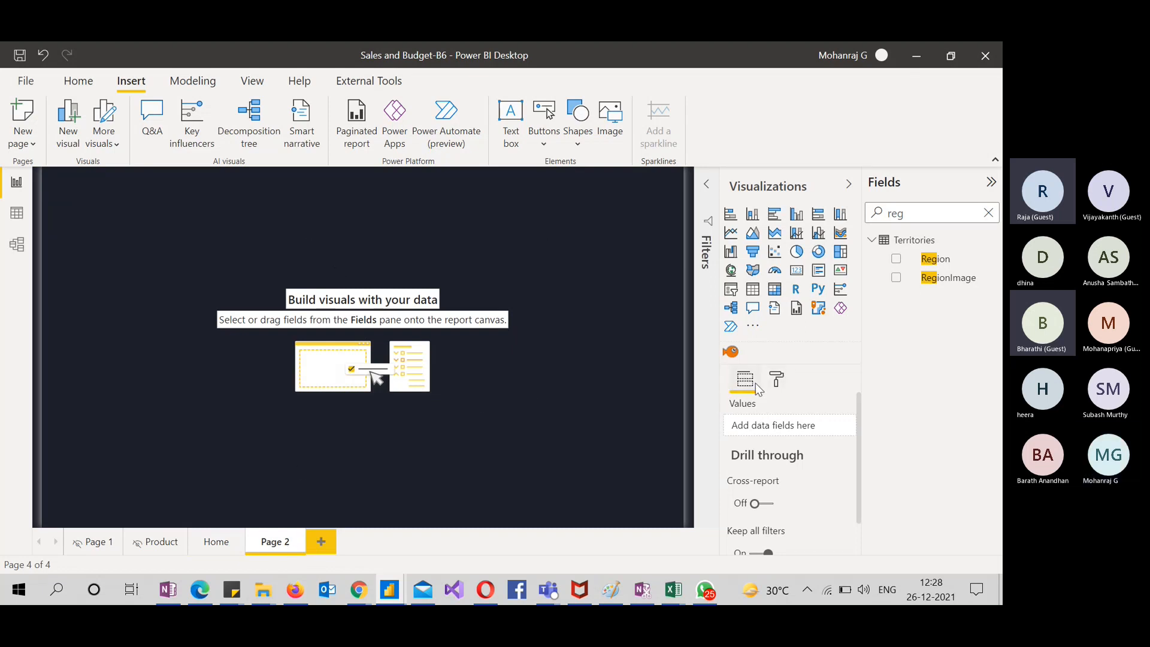
{"action": "left_click", "coordinate": [776, 379]}
{"action": "left_click", "coordinate": [755, 467]}
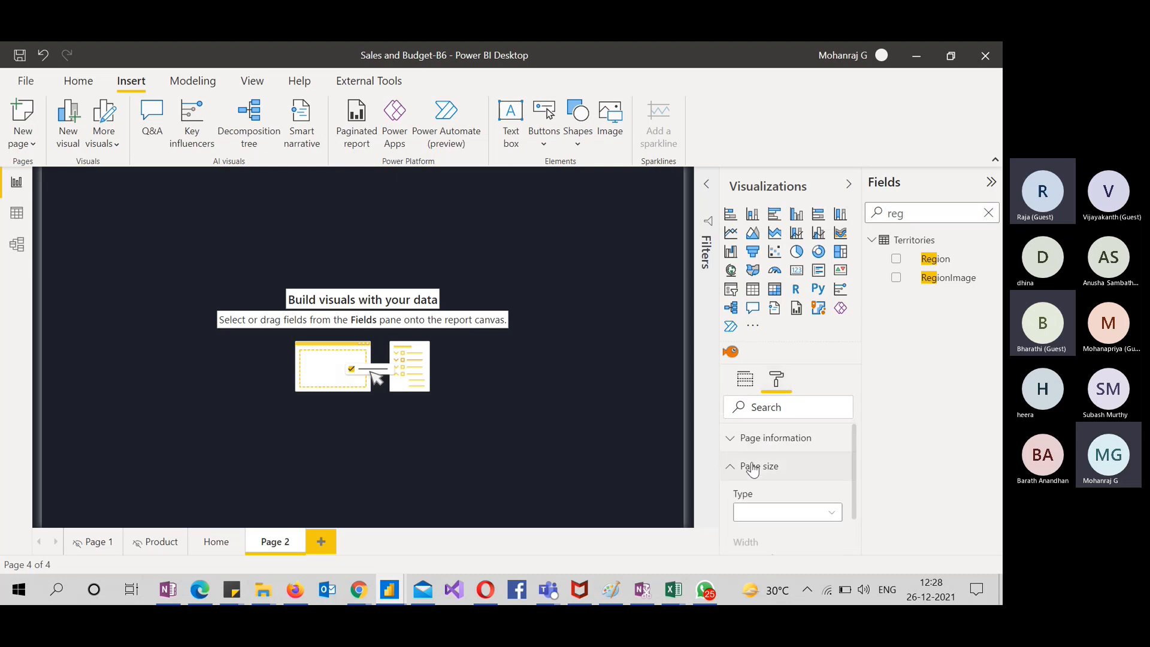
{"action": "left_click", "coordinate": [772, 512]}
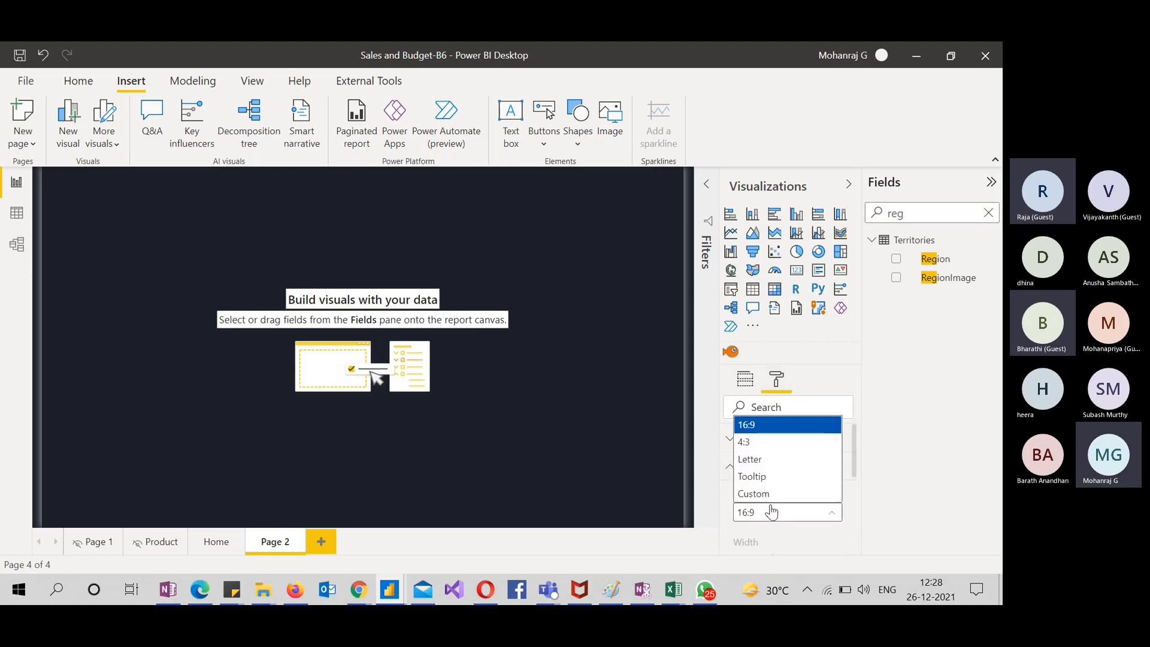
{"action": "left_click", "coordinate": [779, 477]}
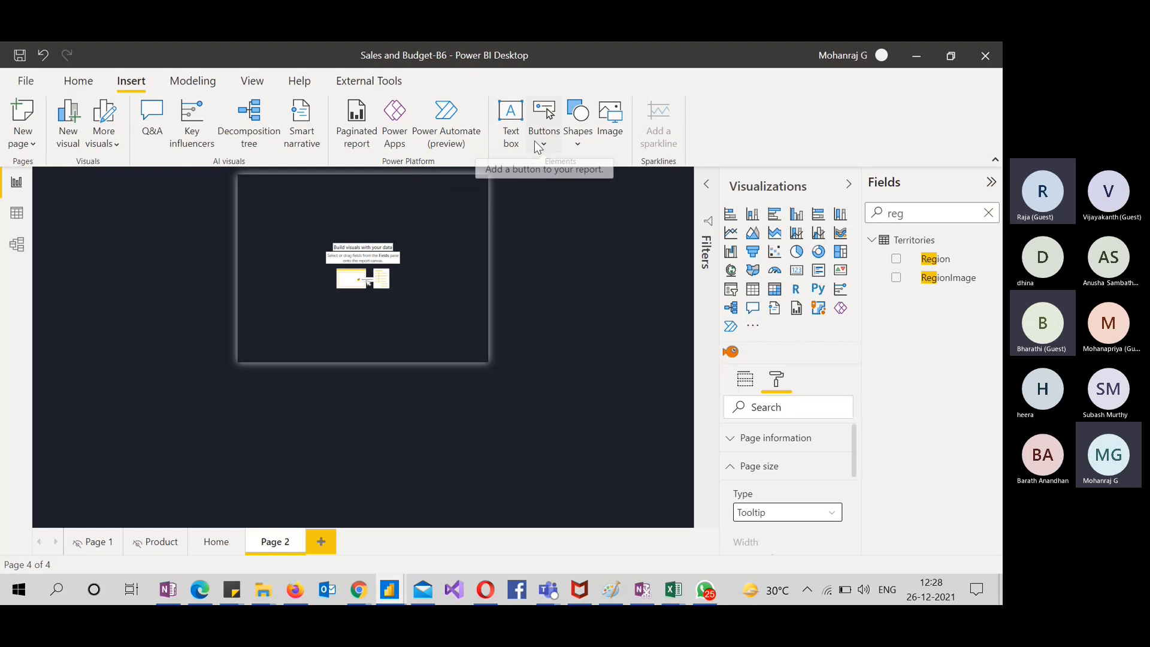
Insert a rectangle shape on Page 2, size it to about 191 by 240, and centre it on the page
{"action": "left_click", "coordinate": [576, 146]}
{"action": "left_click", "coordinate": [579, 197]}
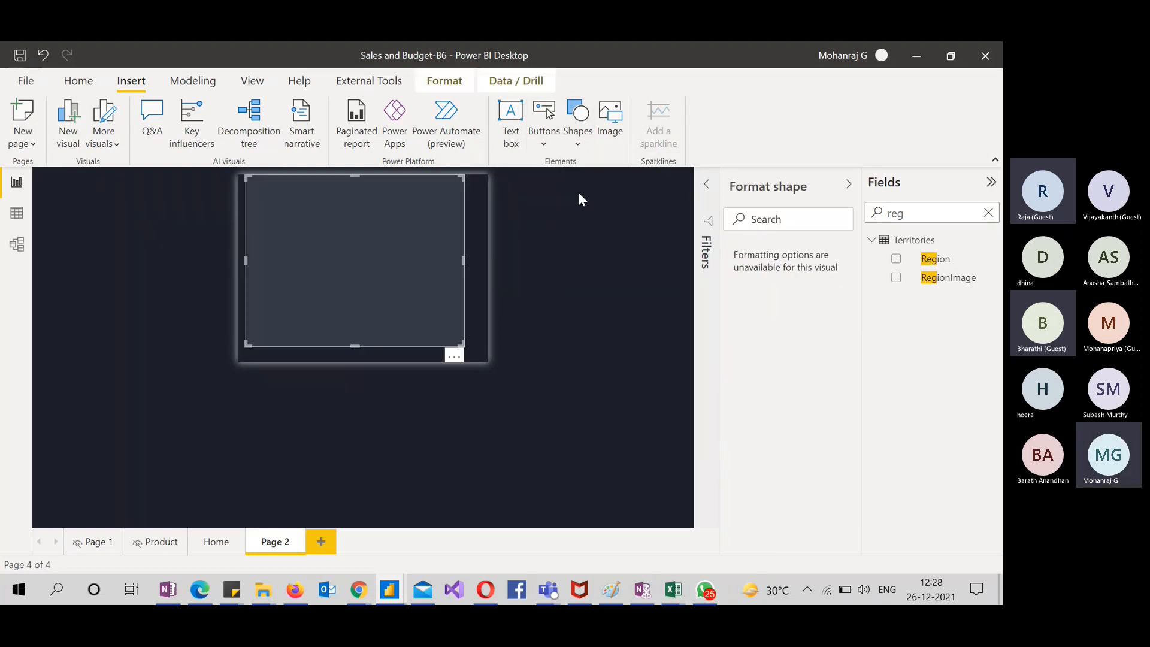
{"action": "left_click_drag", "start_coordinate": [397, 257], "coordinate": [408, 257]}
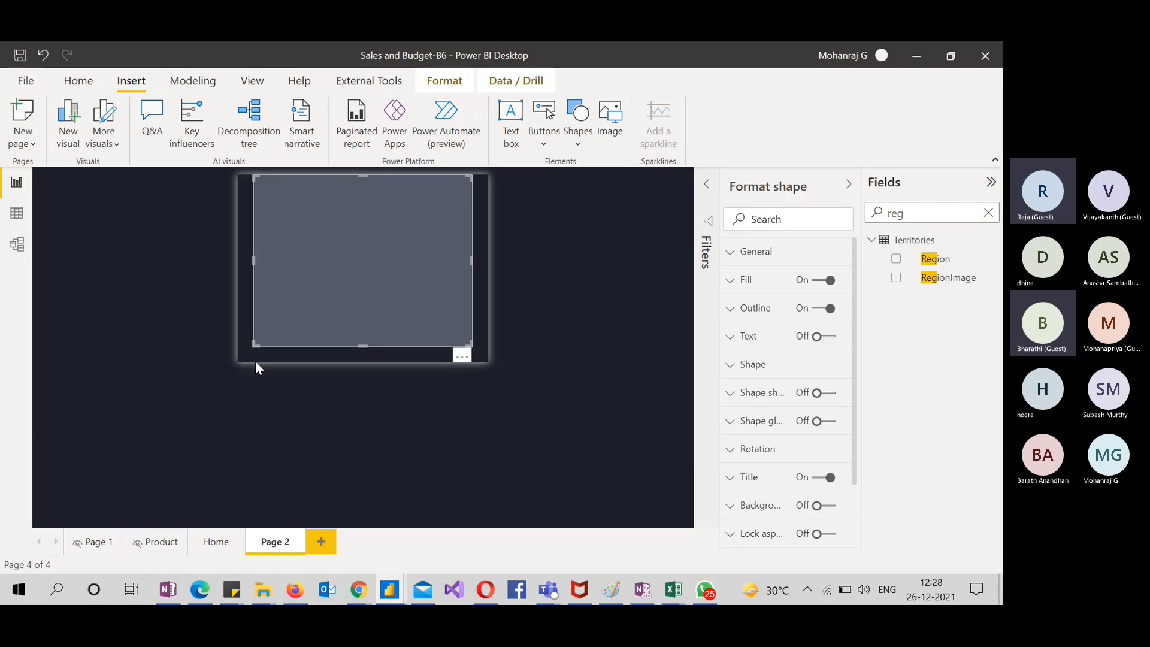
{"action": "left_click_drag", "start_coordinate": [255, 340], "coordinate": [277, 361]}
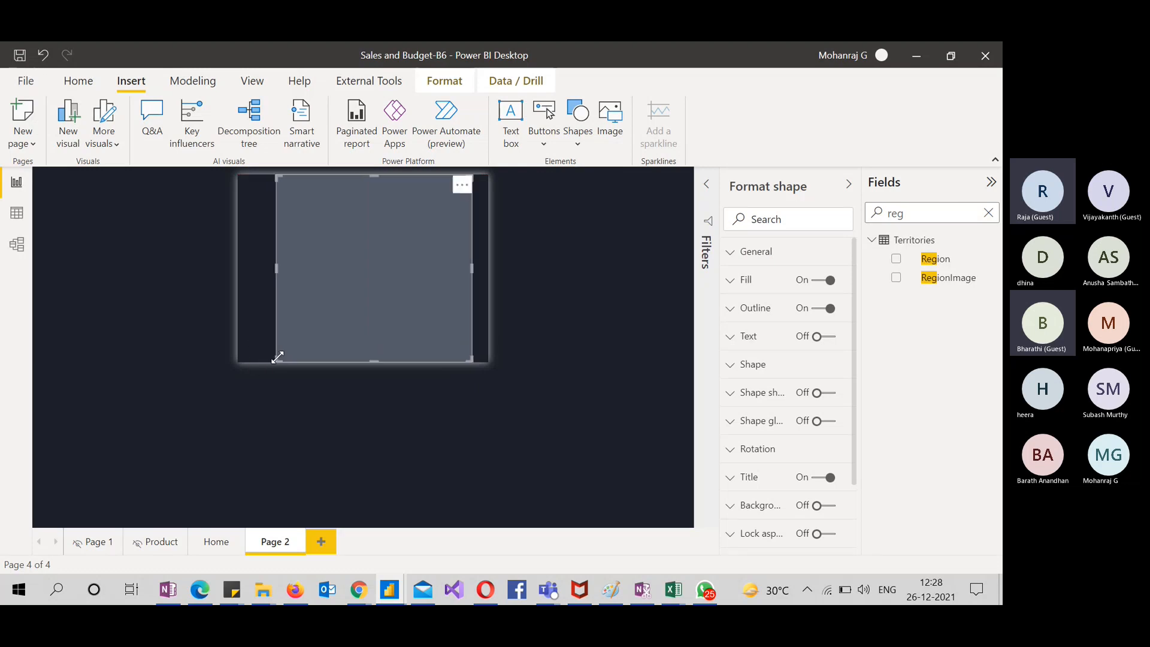
{"action": "left_click_drag", "start_coordinate": [471, 359], "coordinate": [423, 358]}
{"action": "left_click_drag", "start_coordinate": [386, 305], "coordinate": [401, 306]}
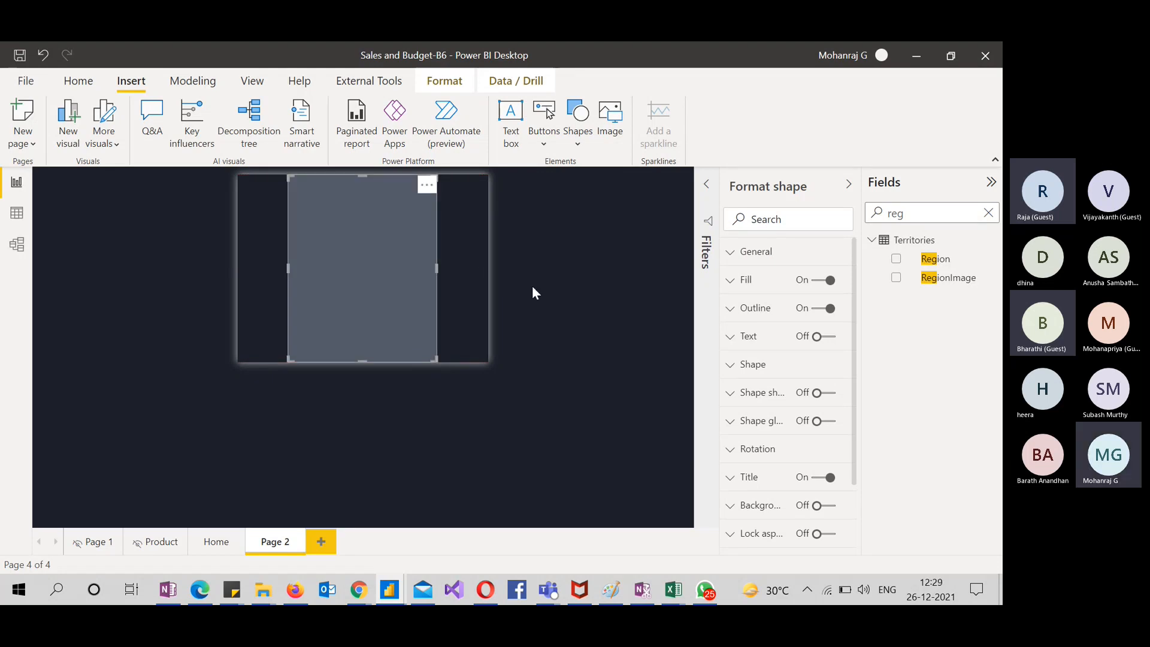
Check the rectangle's width and height in its general format settings
{"action": "left_click", "coordinate": [478, 305]}
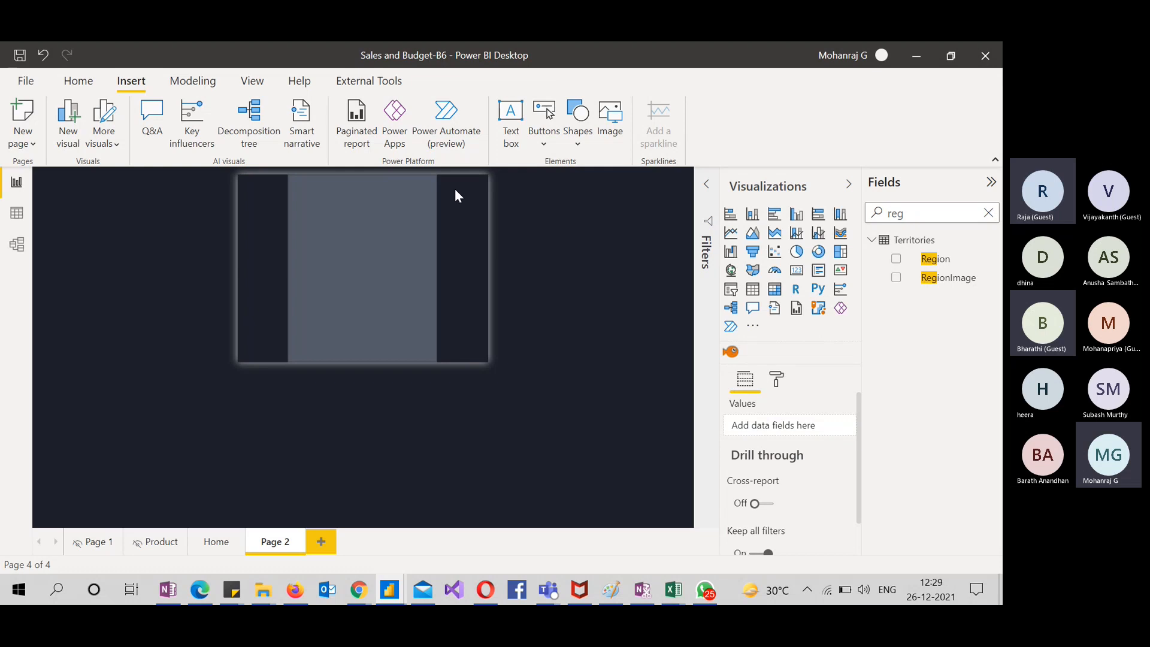
{"action": "left_click", "coordinate": [409, 275]}
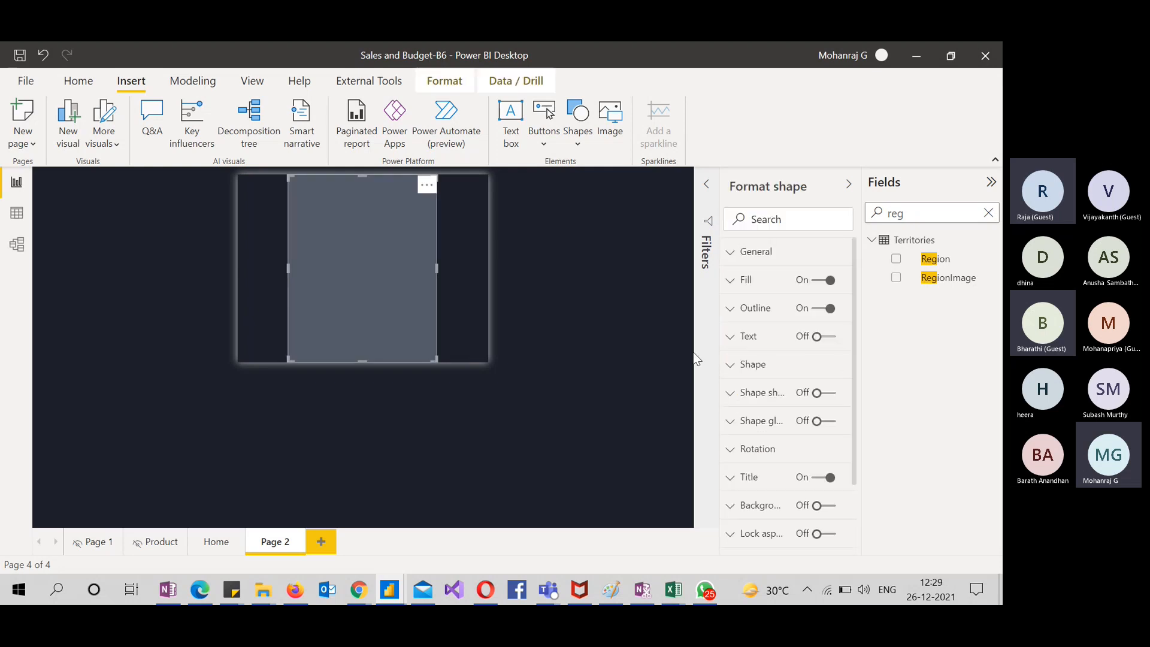
{"action": "left_click", "coordinate": [730, 284]}
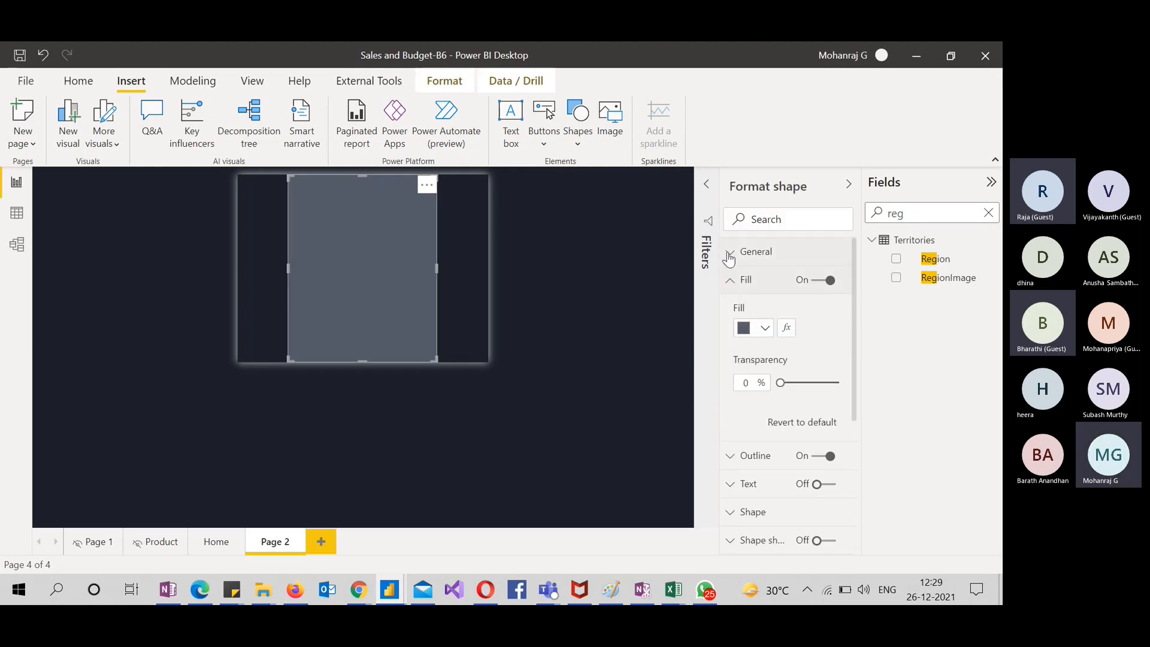
{"action": "left_click", "coordinate": [729, 257]}
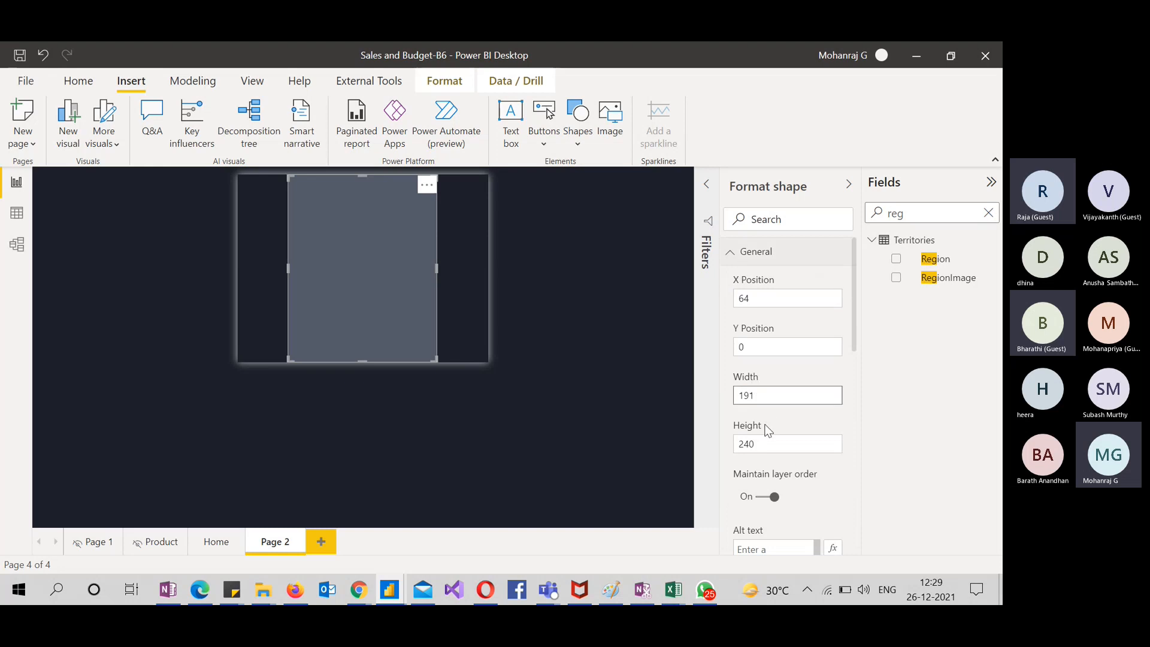
{"action": "left_click", "coordinate": [606, 339]}
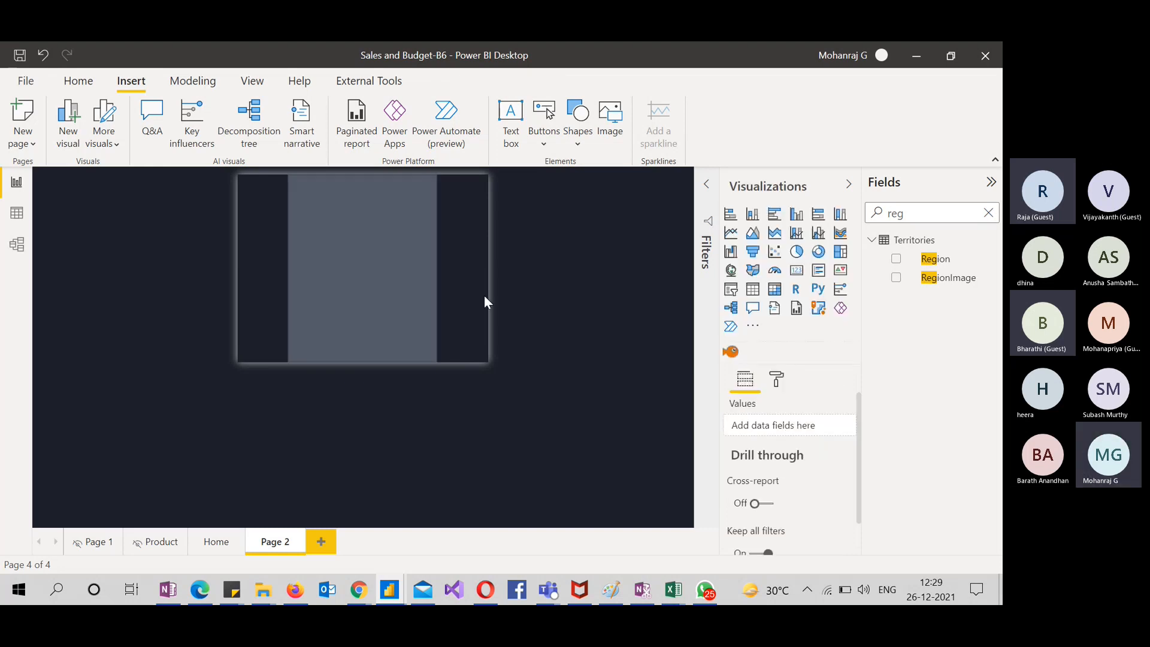
Change Page 2 to a Custom page size 191 pixels wide and move the rectangle to cover the whole page
{"action": "left_click", "coordinate": [780, 378]}
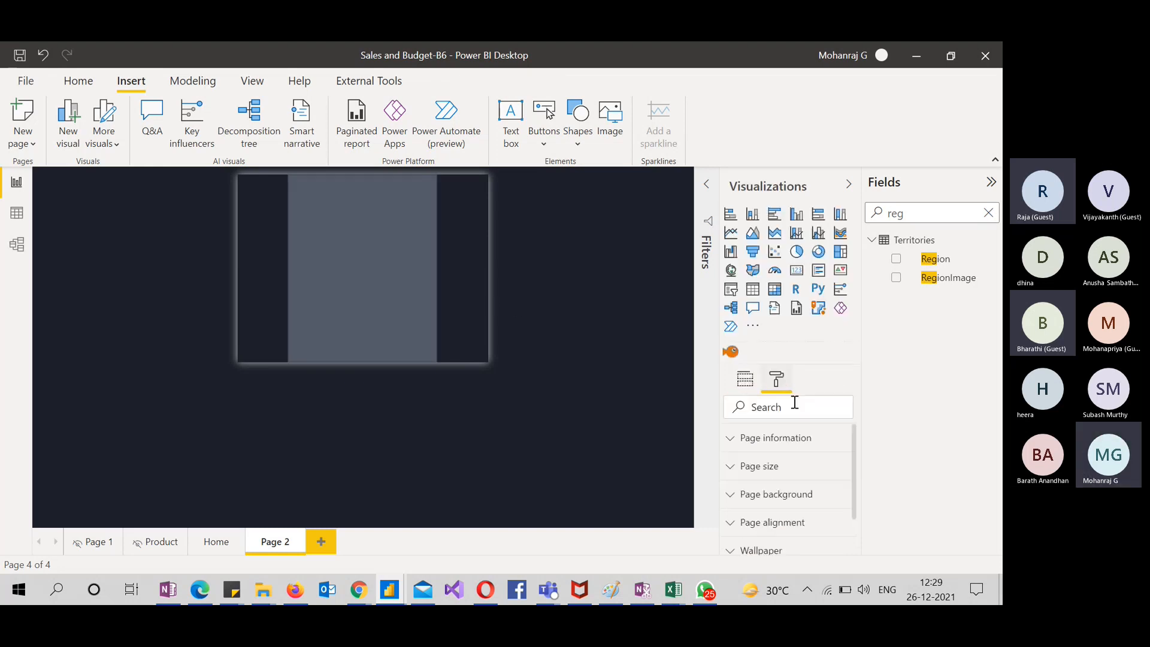
{"action": "left_click", "coordinate": [763, 442]}
{"action": "left_click", "coordinate": [763, 446]}
{"action": "left_click", "coordinate": [760, 466]}
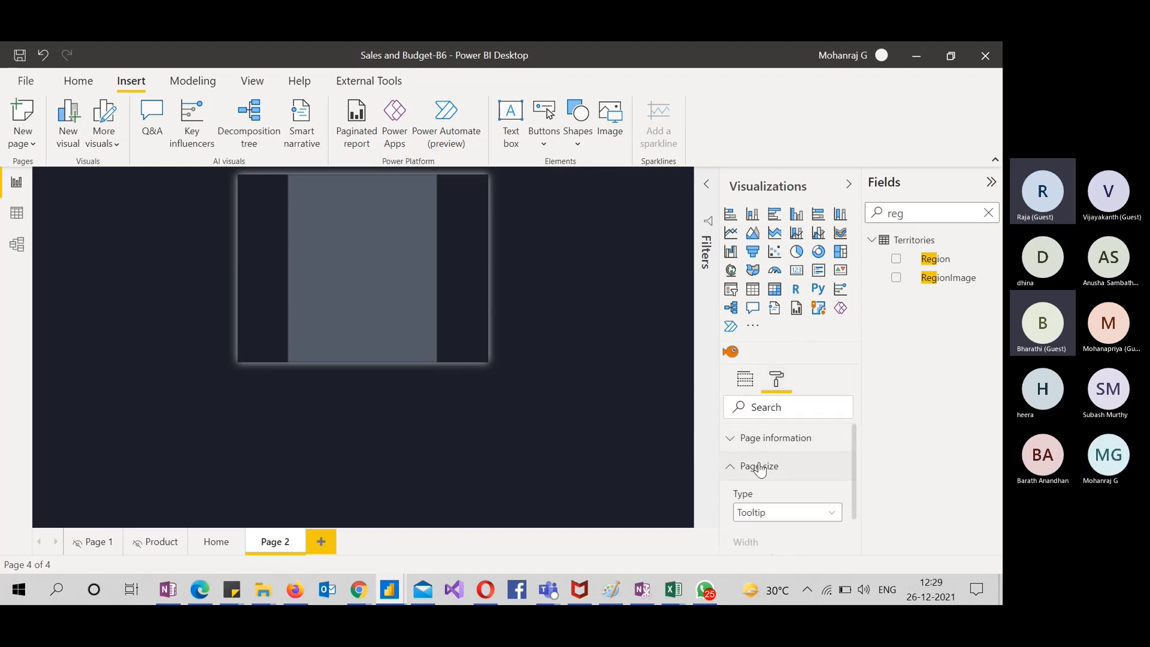
{"action": "left_click", "coordinate": [769, 511]}
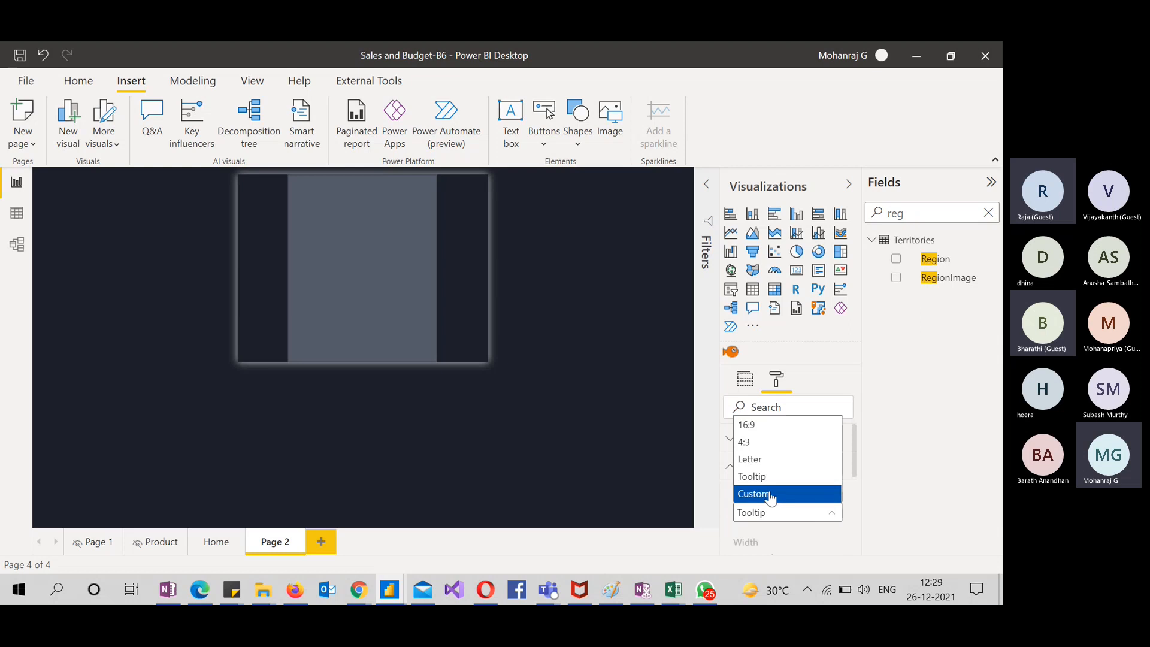
{"action": "left_click", "coordinate": [771, 495]}
{"action": "scroll", "coordinate": [769, 490], "scroll_direction": "down", "scroll_amount": 3}
{"action": "double_click", "coordinate": [757, 471]}
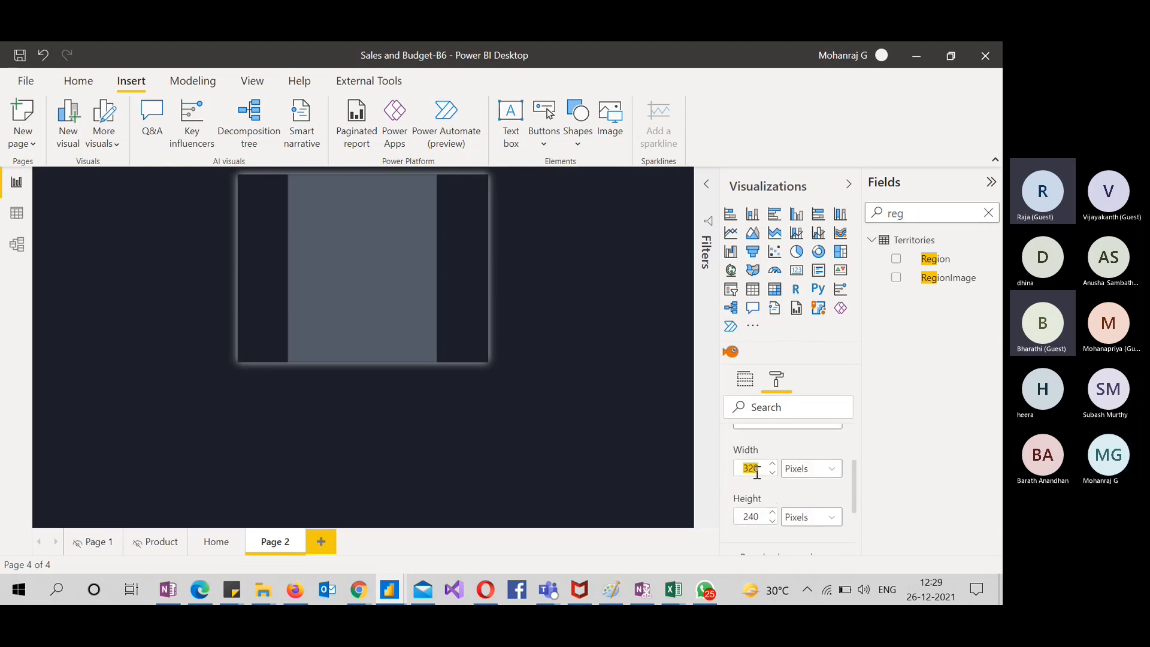
{"action": "type", "text": "191"}
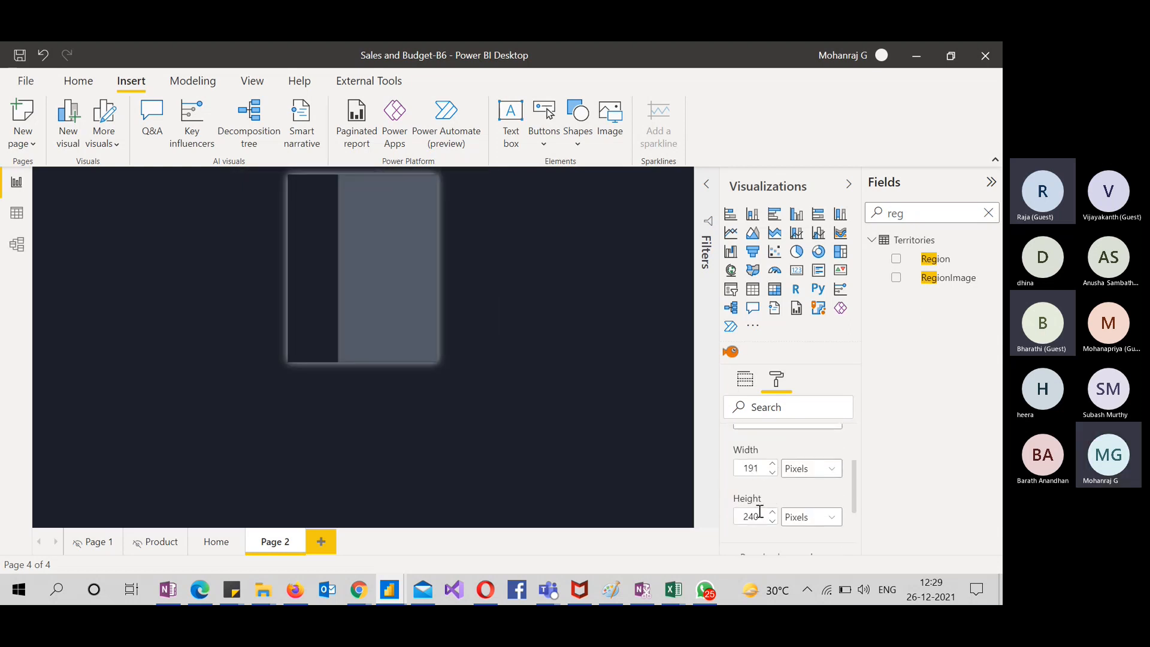
{"action": "left_click", "coordinate": [322, 264]}
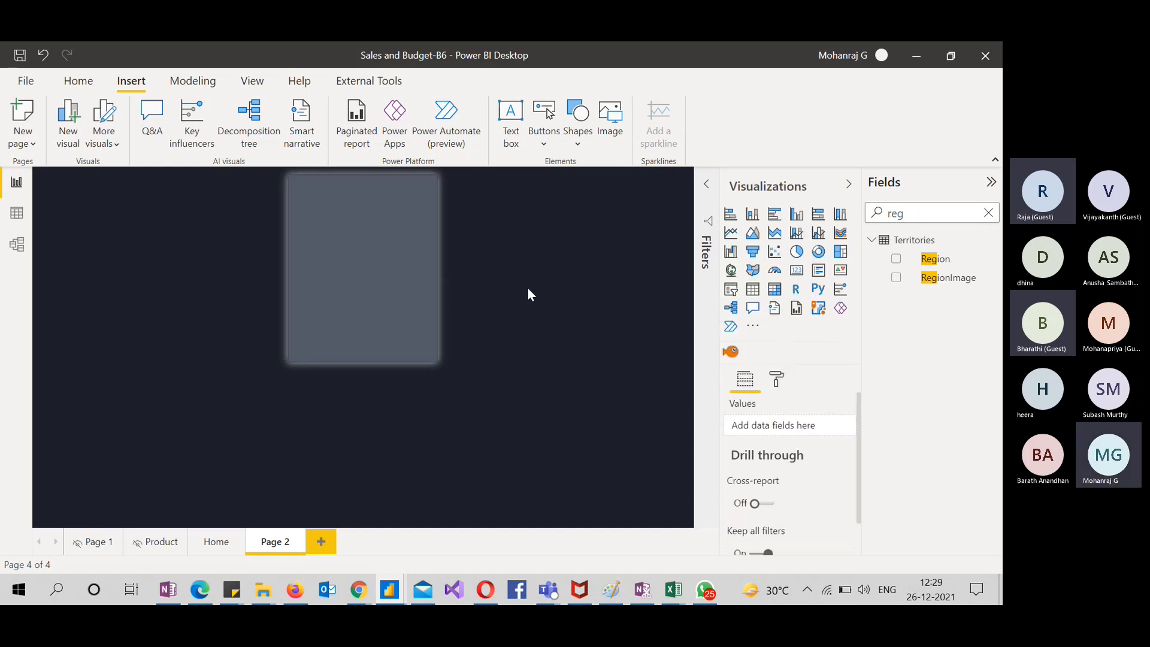
Add a card showing Overall Sales from the Sales table and shrink it into the upper-left corner of the rectangle
{"action": "left_click", "coordinate": [920, 215]}
{"action": "key", "text": "ctrl+a"}
{"action": "type", "text": "sale"}
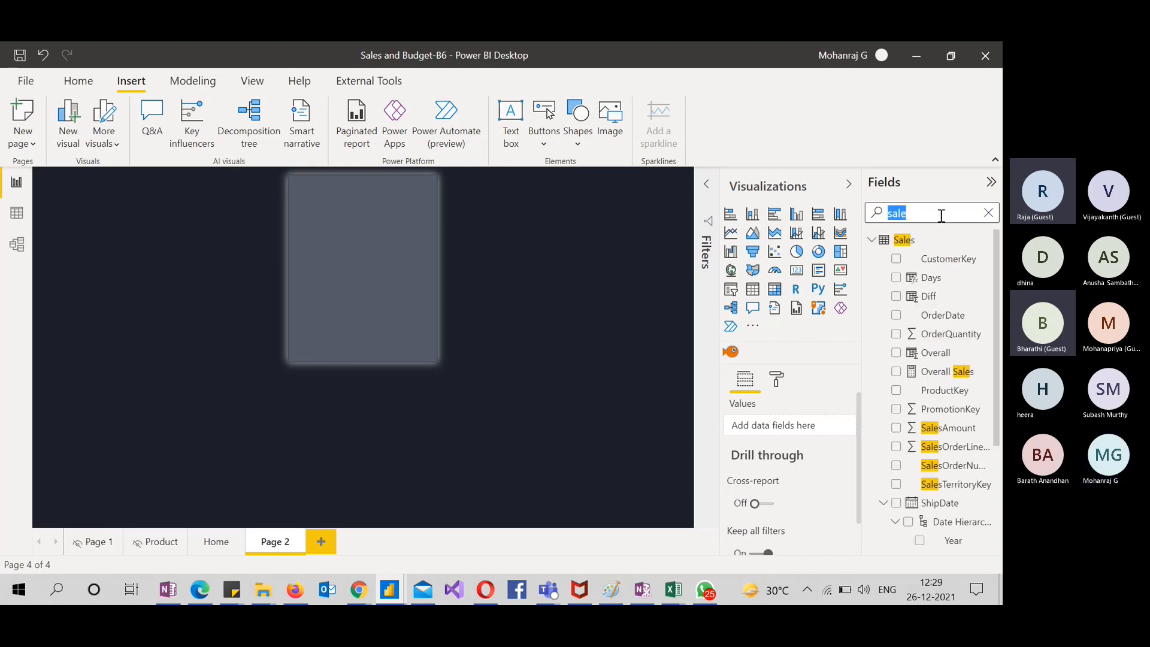
{"action": "left_click_drag", "start_coordinate": [953, 373], "coordinate": [408, 225]}
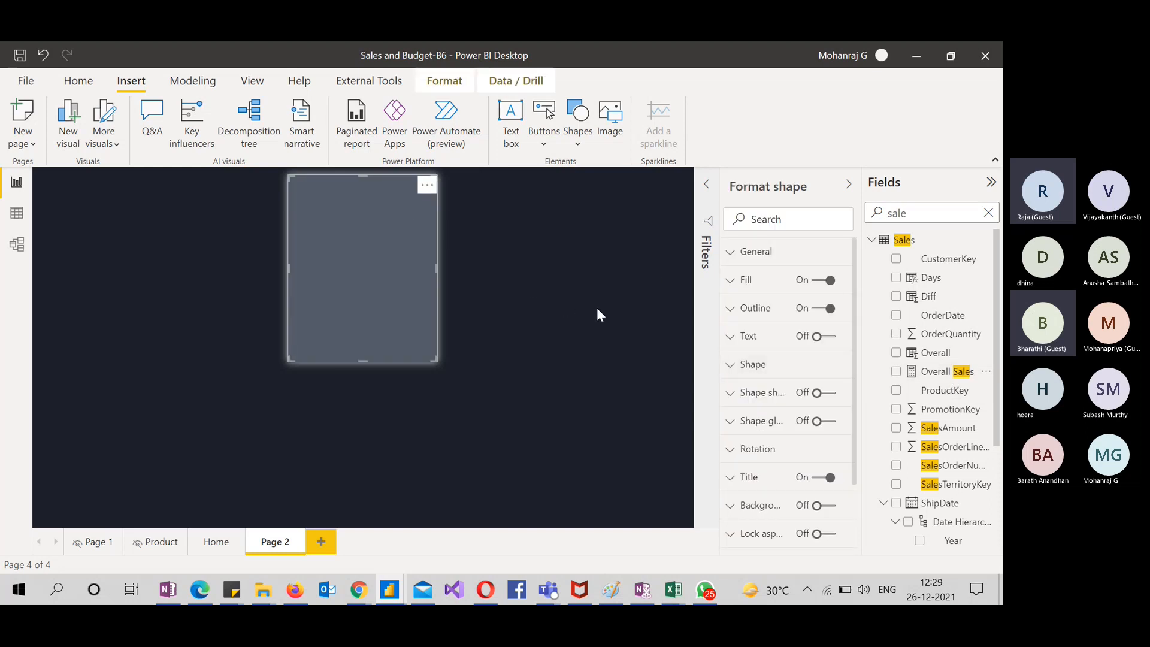
{"action": "left_click", "coordinate": [897, 372]}
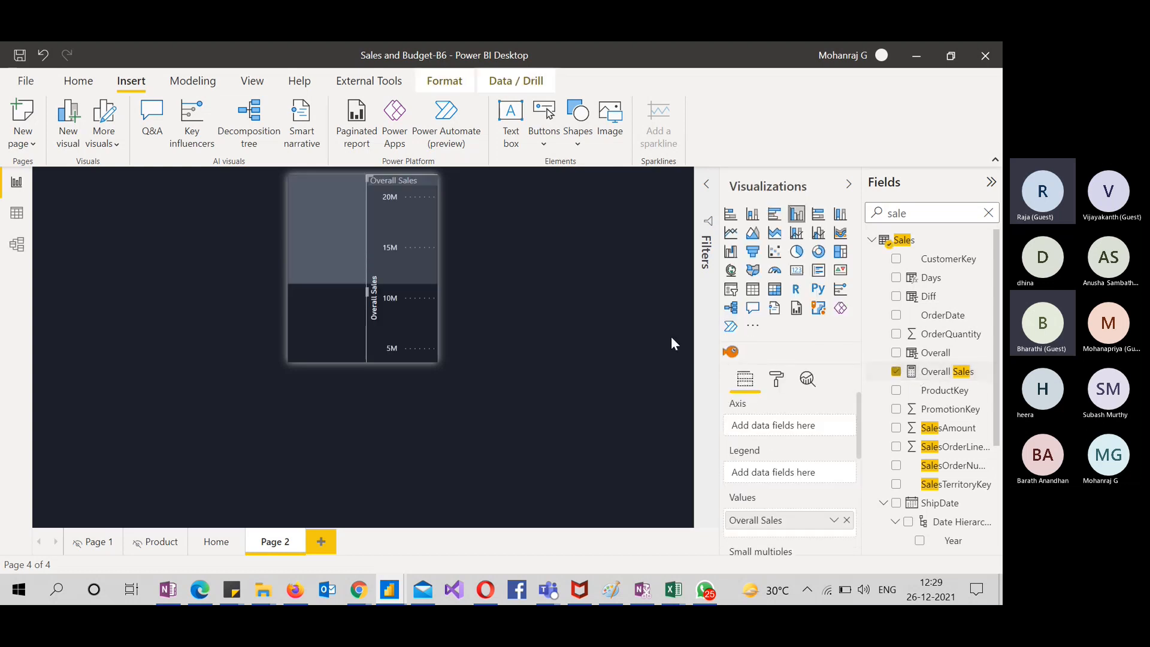
{"action": "left_click", "coordinate": [798, 271]}
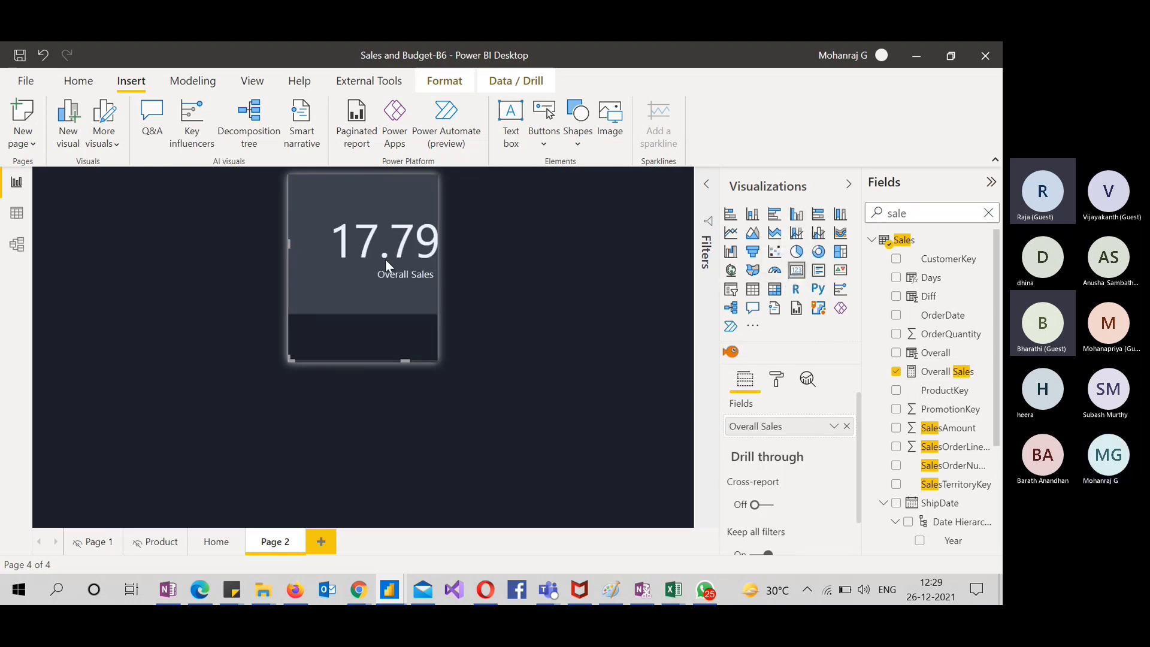
{"action": "left_click_drag", "start_coordinate": [289, 357], "coordinate": [309, 228]}
{"action": "left_click_drag", "start_coordinate": [430, 290], "coordinate": [362, 204]}
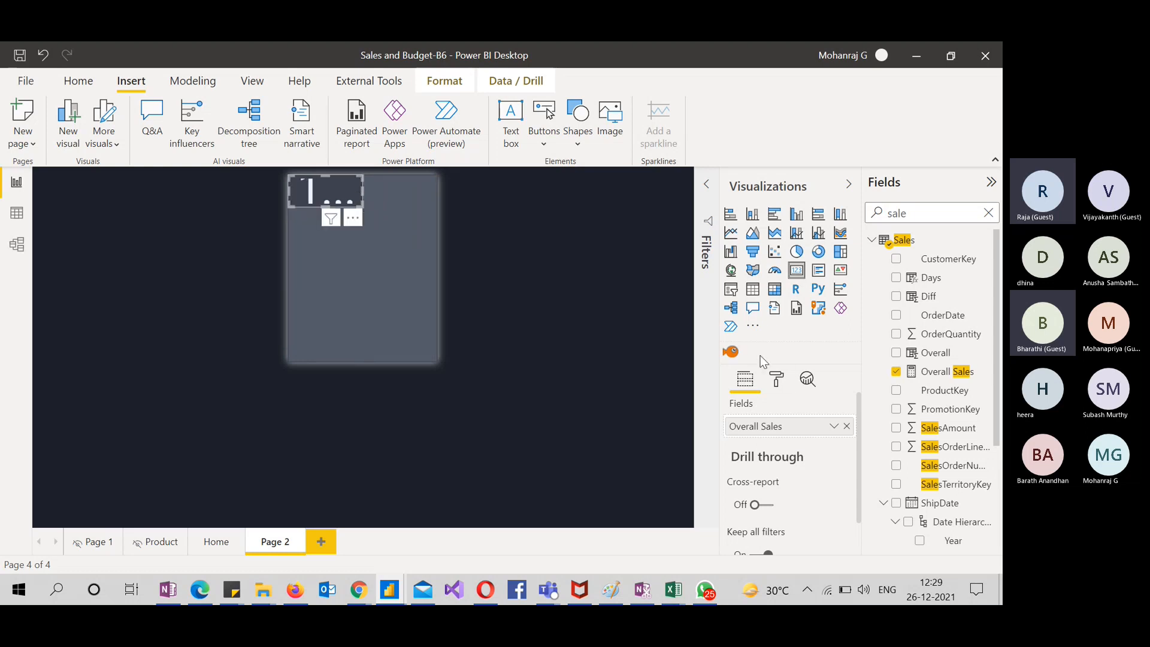
Set the data label text size of the Overall Sales card to 8 pt
{"action": "left_click", "coordinate": [776, 379]}
{"action": "type", "text": "size"}
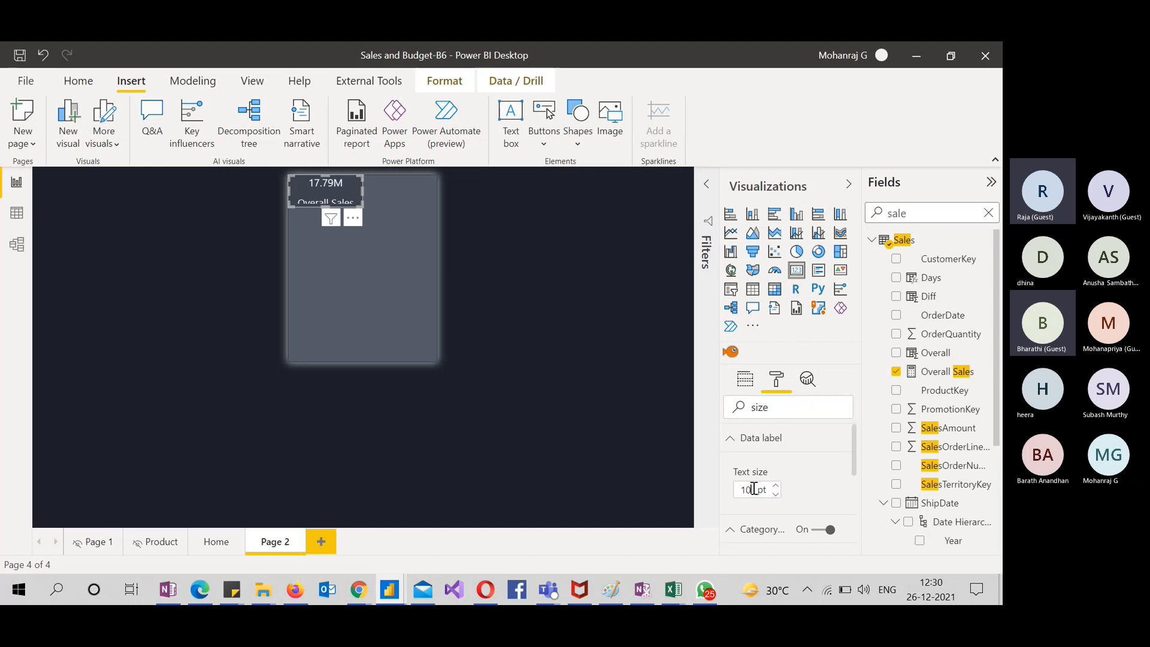
{"action": "double_click", "coordinate": [761, 494]}
{"action": "type", "text": "12"}
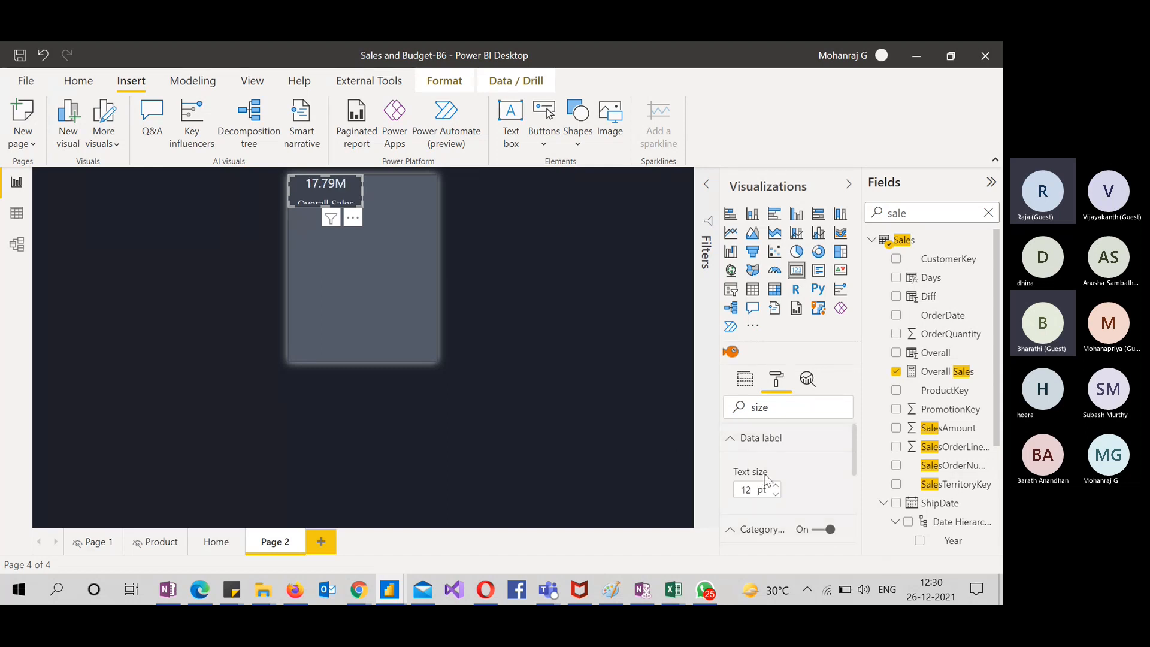
{"action": "key", "text": "BackSpace"}
{"action": "key", "text": "BackSpace"}
{"action": "type", "text": "8"}
{"action": "left_click_drag", "start_coordinate": [593, 324], "coordinate": [376, 181]}
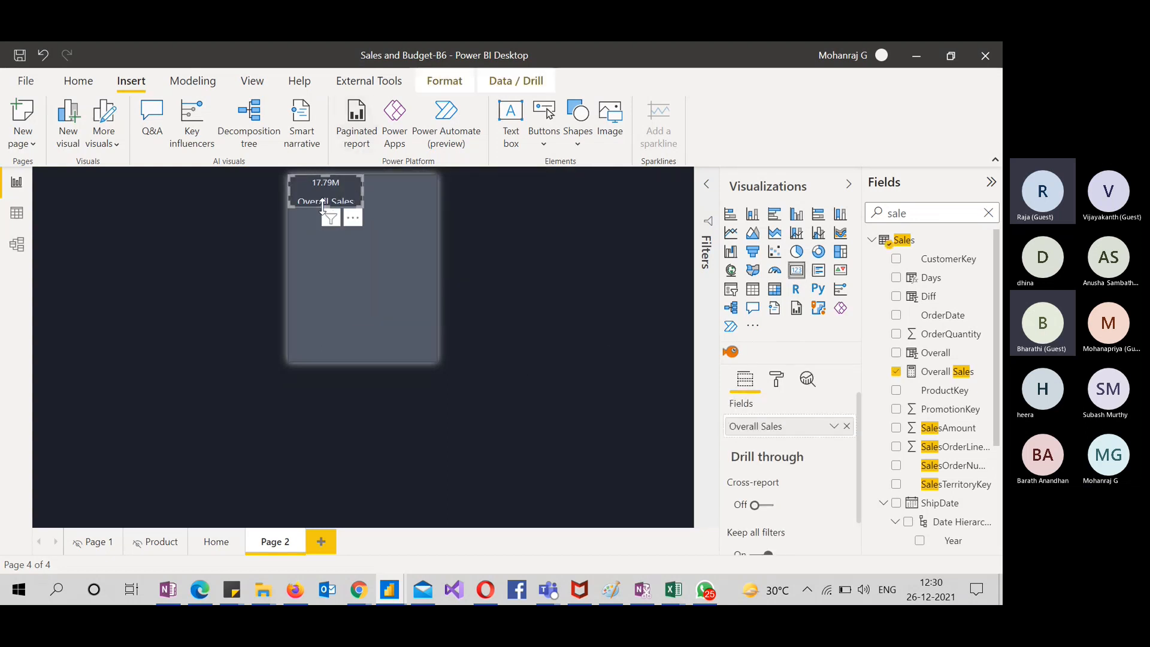
Set the Overall Sales card's category label text size to 8 pt and make the card slightly taller so the label fits
{"action": "left_click", "coordinate": [777, 378]}
{"action": "type", "text": "size"}
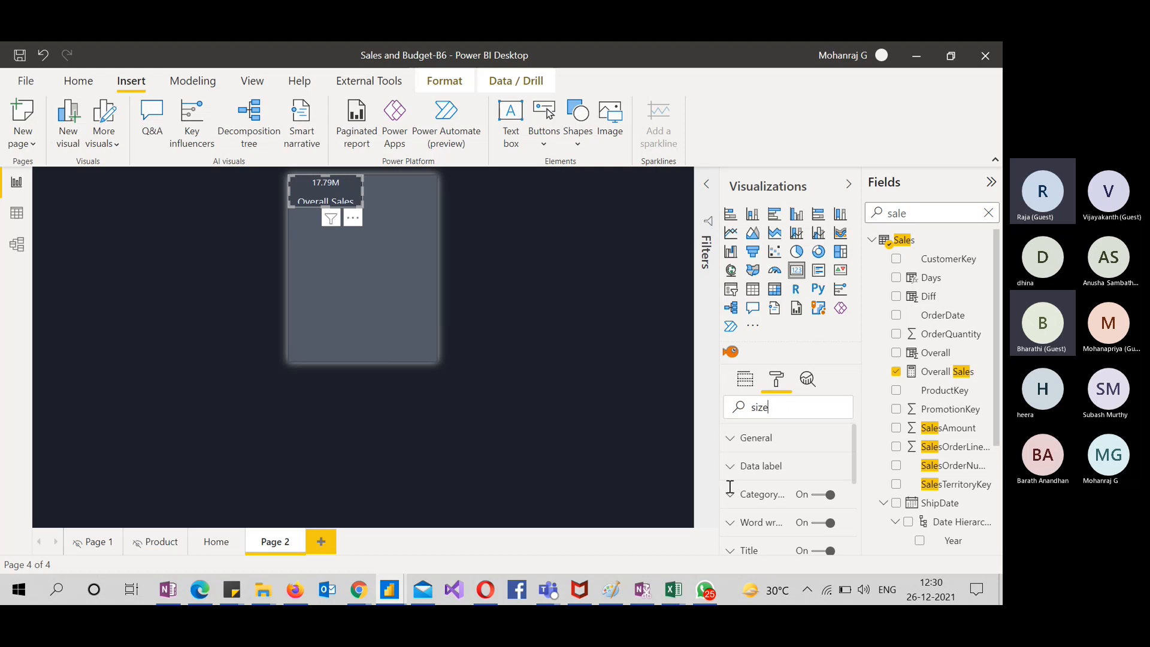
{"action": "scroll", "coordinate": [757, 503], "scroll_direction": "down", "scroll_amount": 1}
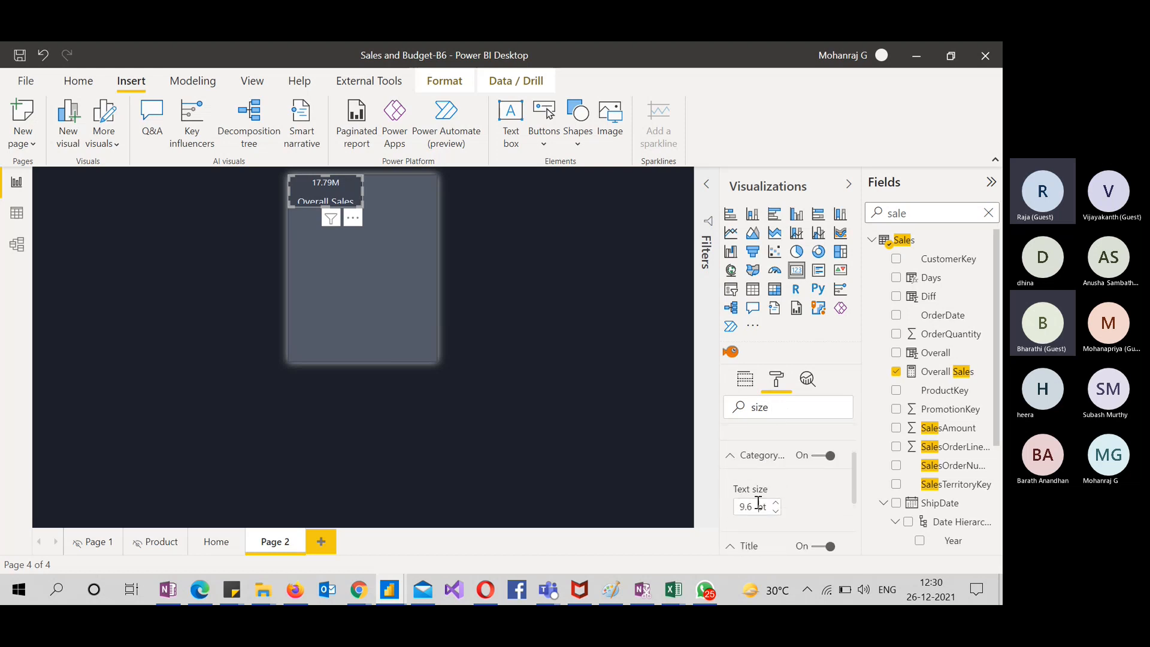
{"action": "double_click", "coordinate": [757, 505]}
{"action": "key", "text": "BackSpace"}
{"action": "type", "text": "8"}
{"action": "scroll", "coordinate": [787, 507], "scroll_direction": "up", "scroll_amount": 1}
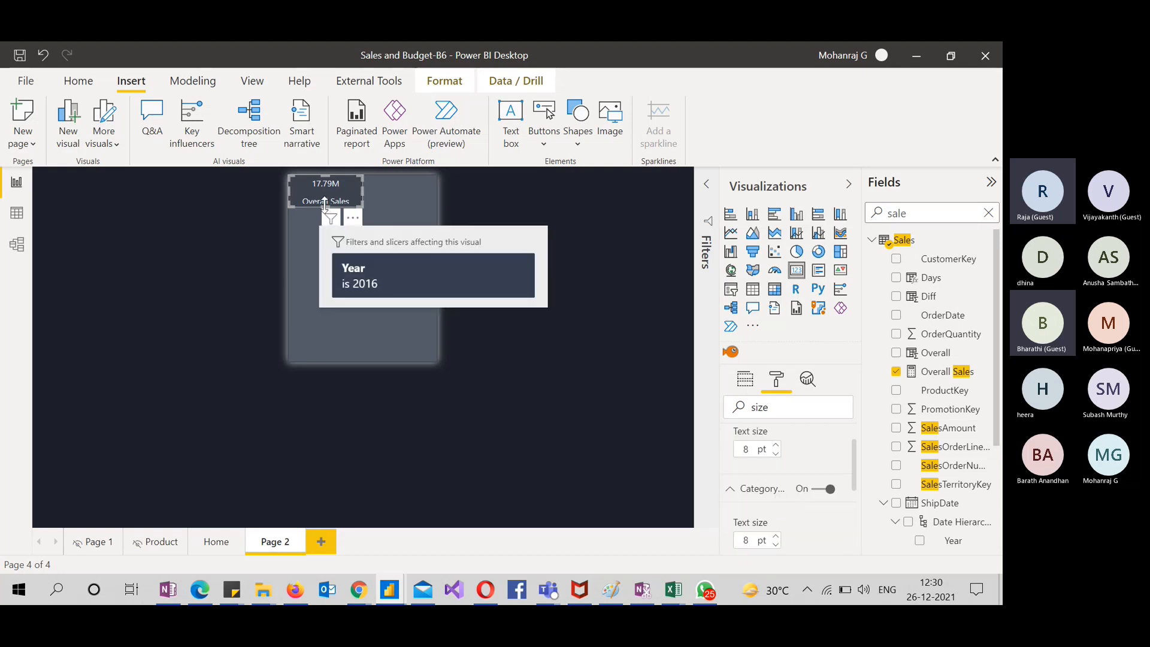
{"action": "left_click_drag", "start_coordinate": [322, 208], "coordinate": [323, 213]}
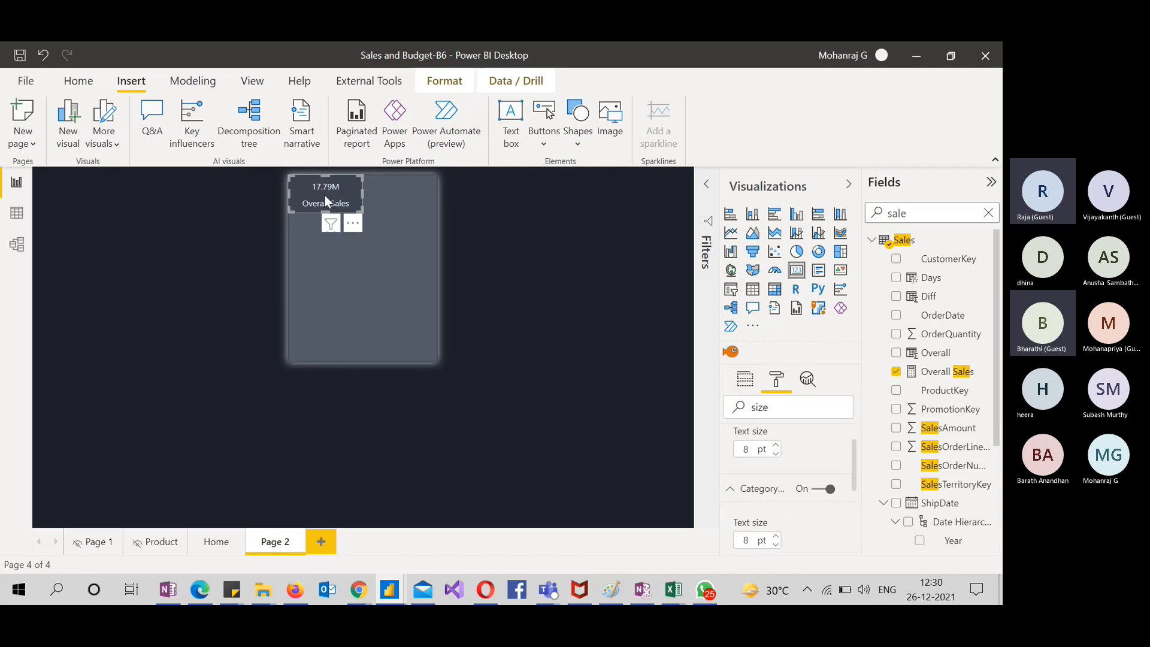
{"action": "left_click", "coordinate": [473, 218]}
Duplicate the Overall Sales card and place the copy beside it in the rectangle's upper-right corner
{"action": "left_click", "coordinate": [344, 197]}
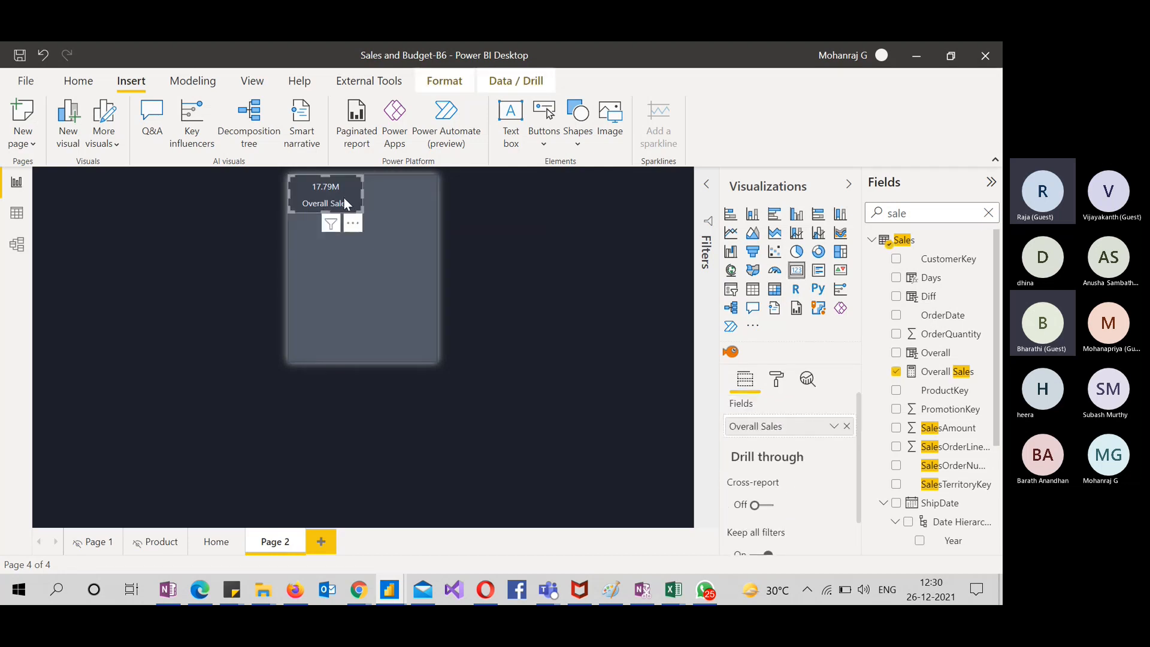
{"action": "key", "text": "ctrl+v"}
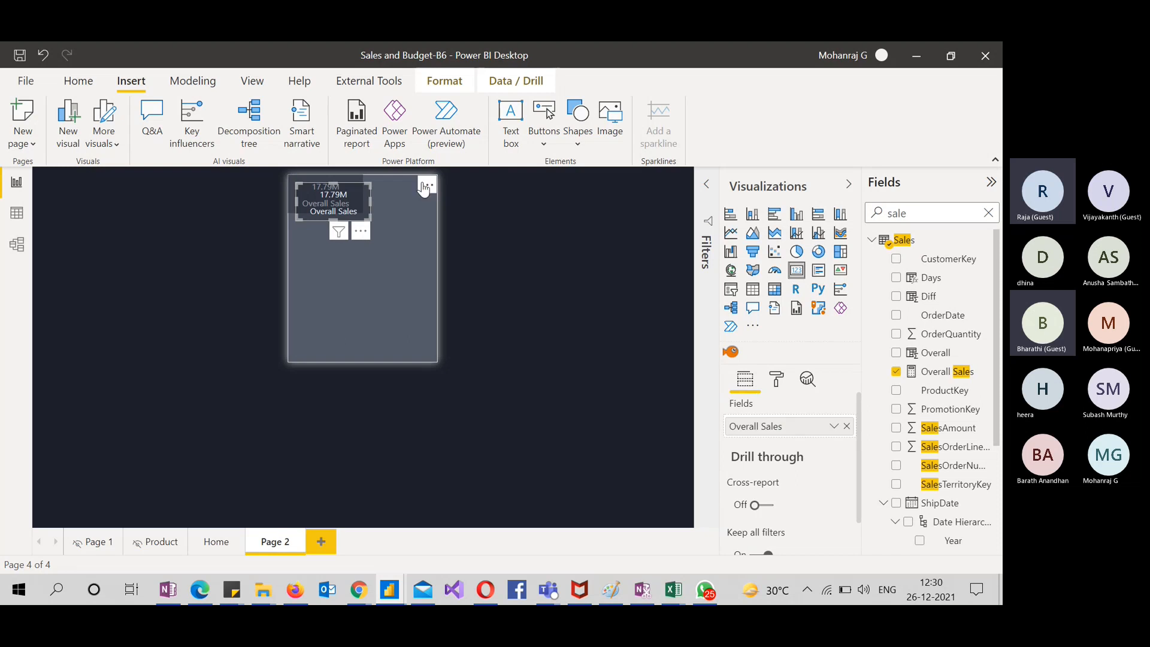
{"action": "left_click_drag", "start_coordinate": [342, 195], "coordinate": [415, 187]}
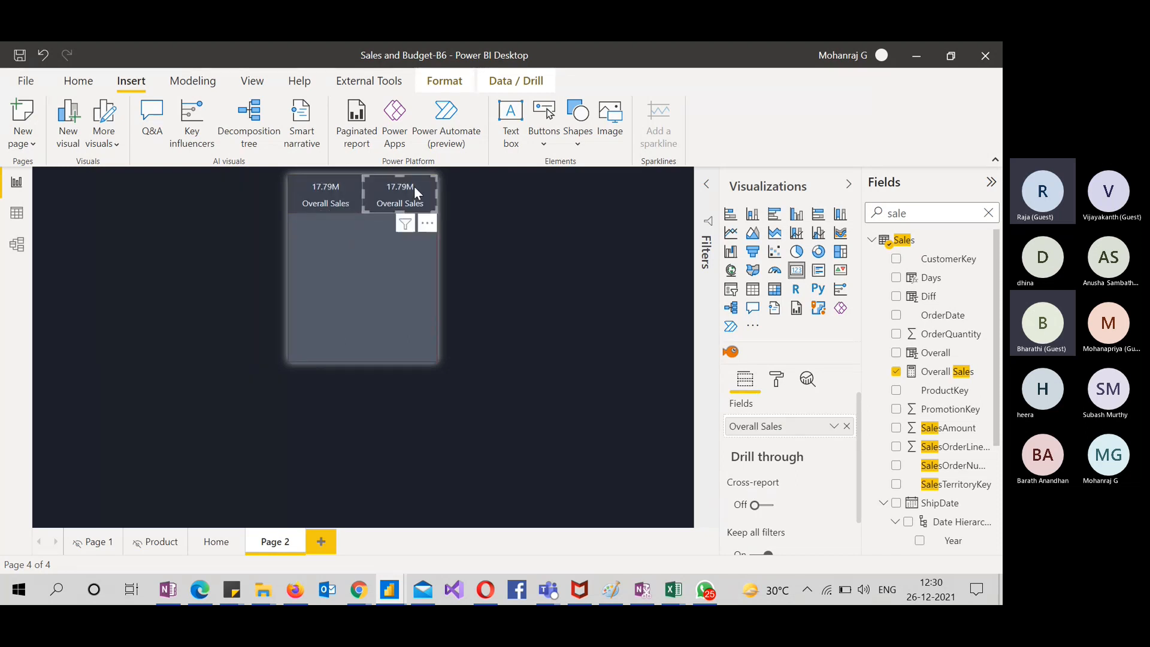
Replace Overall Sales in the copied card with Budget Value from the Budget table
{"action": "left_click", "coordinate": [846, 426]}
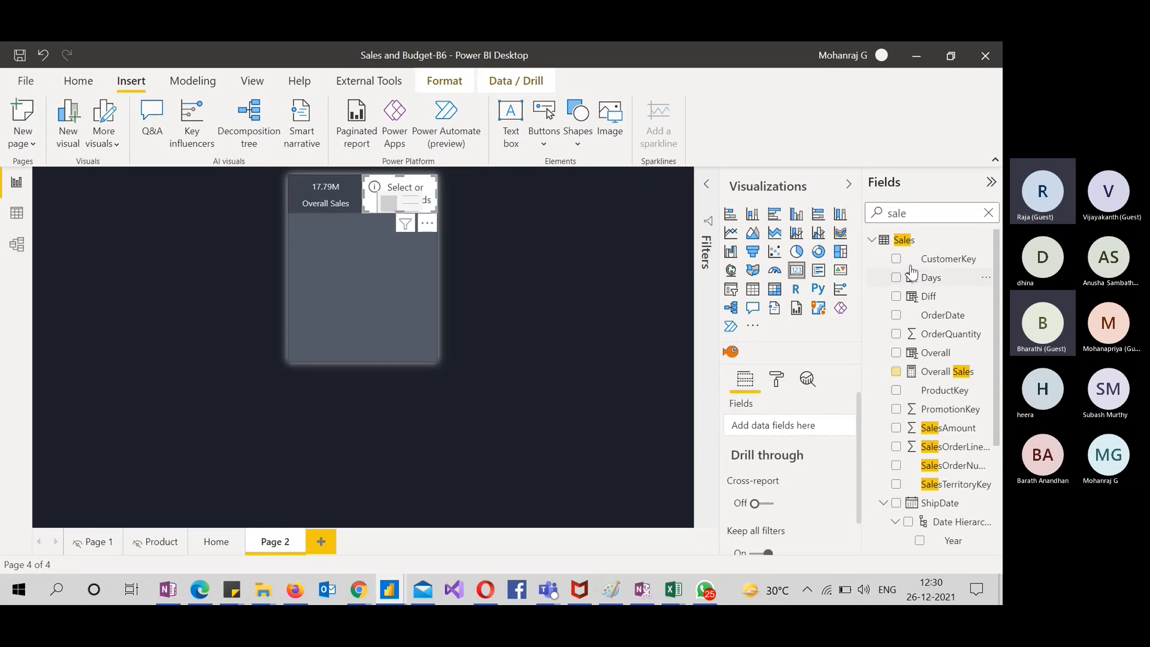
{"action": "double_click", "coordinate": [917, 214]}
{"action": "type", "text": "budge"}
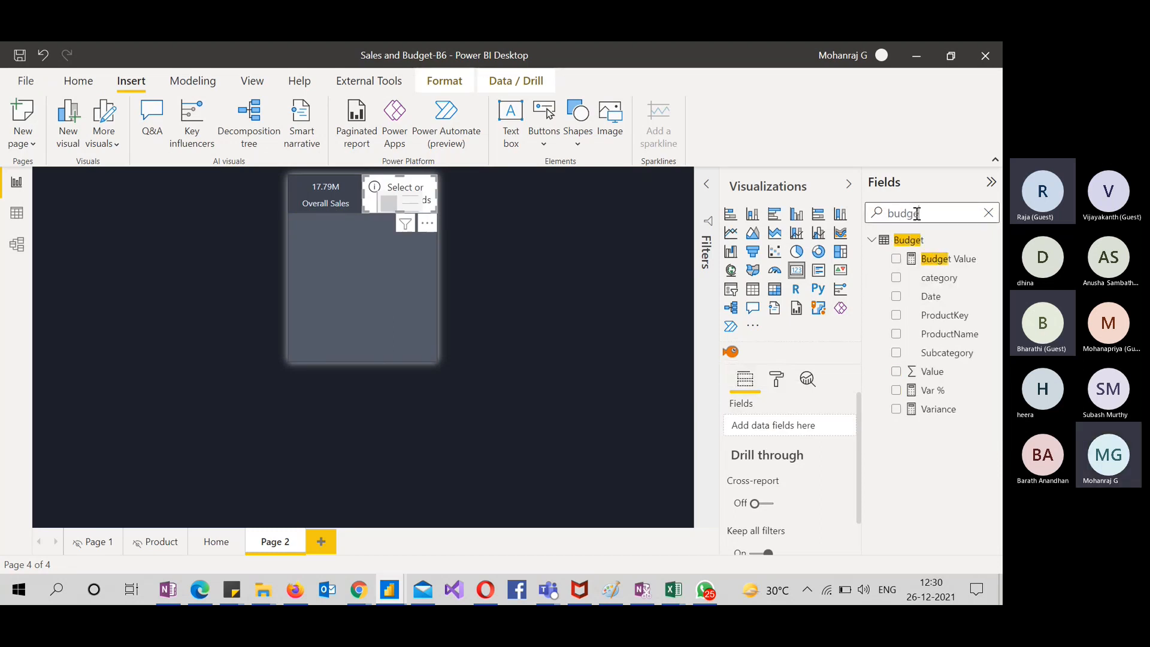
{"action": "left_click", "coordinate": [896, 259]}
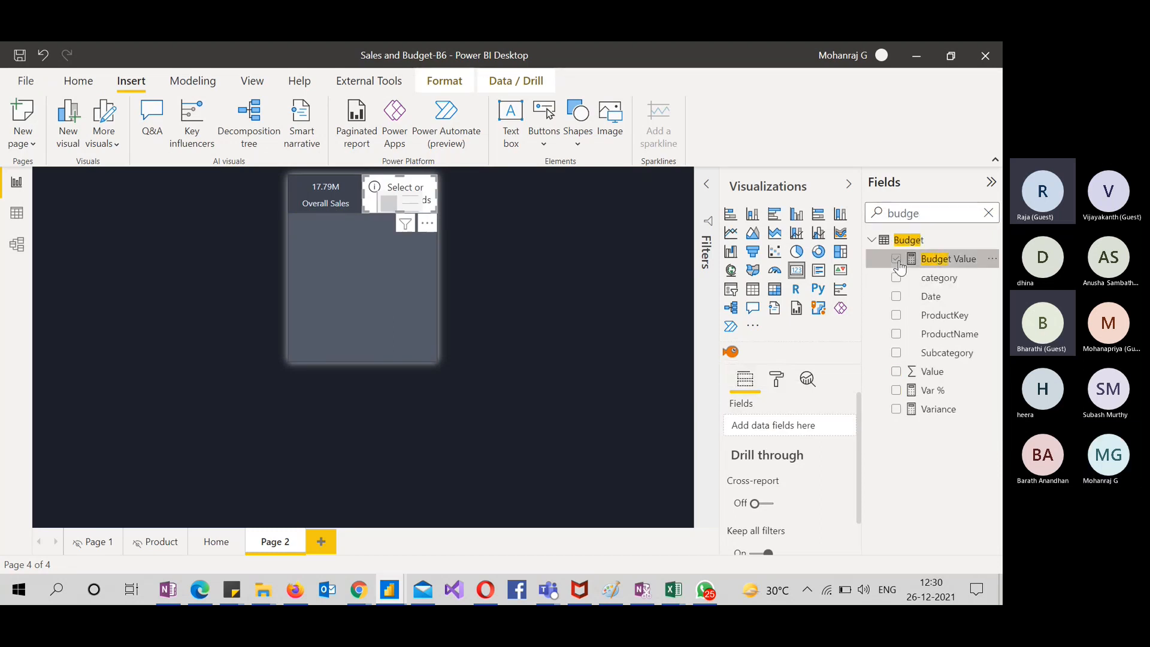
{"action": "left_click", "coordinate": [532, 278]}
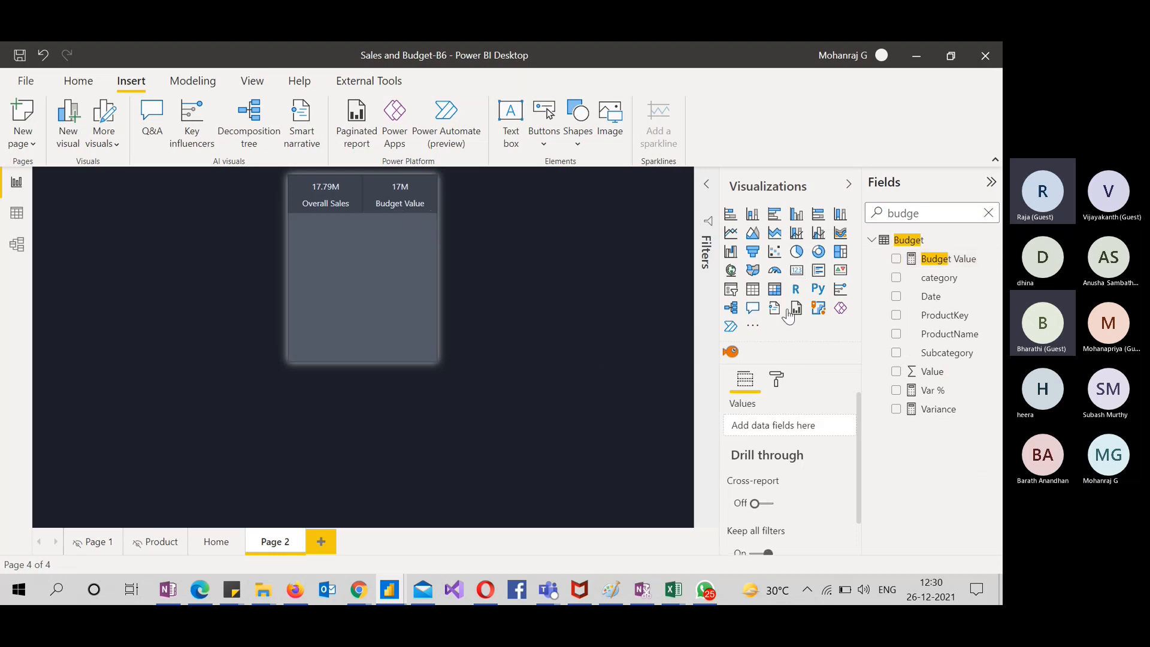
Duplicate the Budget Value card, move the copy to the rectangle's bottom edge and widen it to the full page width
{"action": "left_click", "coordinate": [414, 201]}
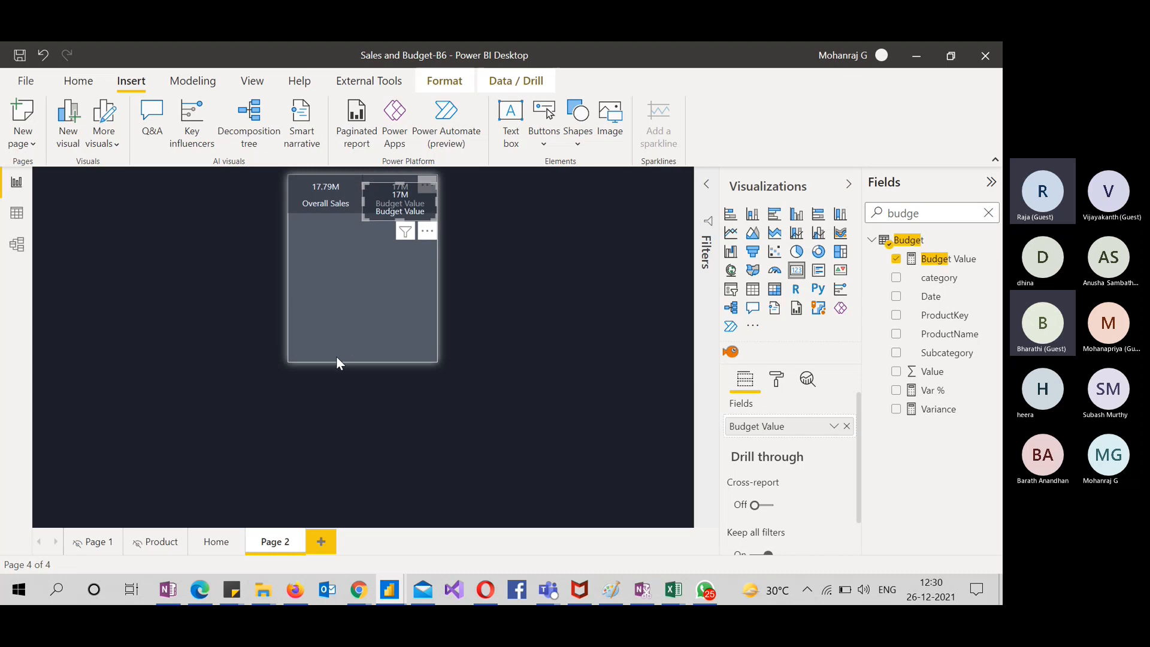
{"action": "left_click_drag", "start_coordinate": [419, 234], "coordinate": [473, 340]}
{"action": "mouse_move", "coordinate": [368, 327]}
{"action": "left_mouse_down"}
{"action": "mouse_move", "coordinate": [363, 340]}
{"action": "mouse_move", "coordinate": [366, 326]}
{"action": "left_mouse_up"}
Replace Budget Value in the full-width bottom card with Variance from the Budget table
{"action": "left_click", "coordinate": [847, 426]}
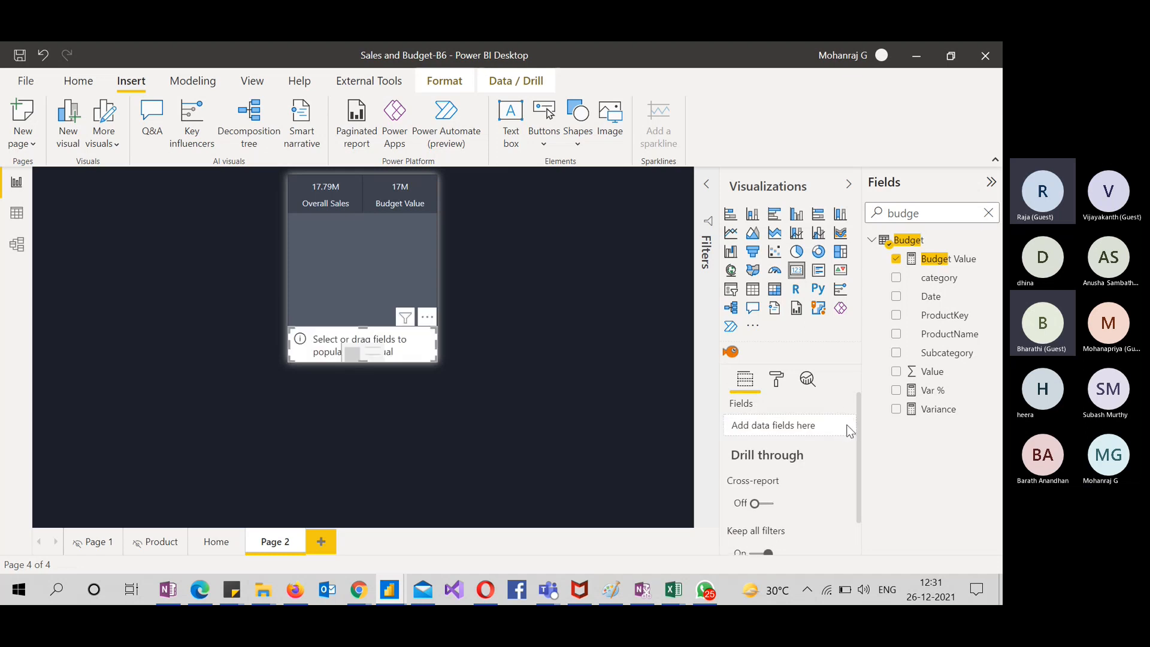
{"action": "double_click", "coordinate": [961, 214]}
{"action": "type", "text": "var"}
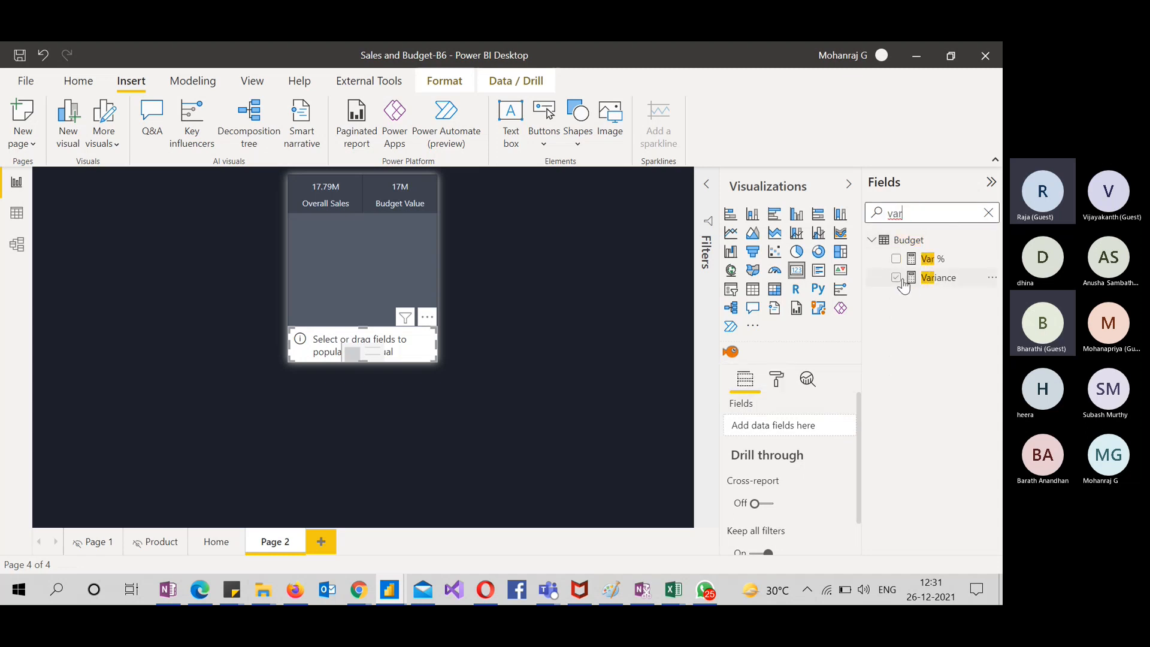
{"action": "left_click", "coordinate": [896, 278]}
{"action": "left_click", "coordinate": [642, 299]}
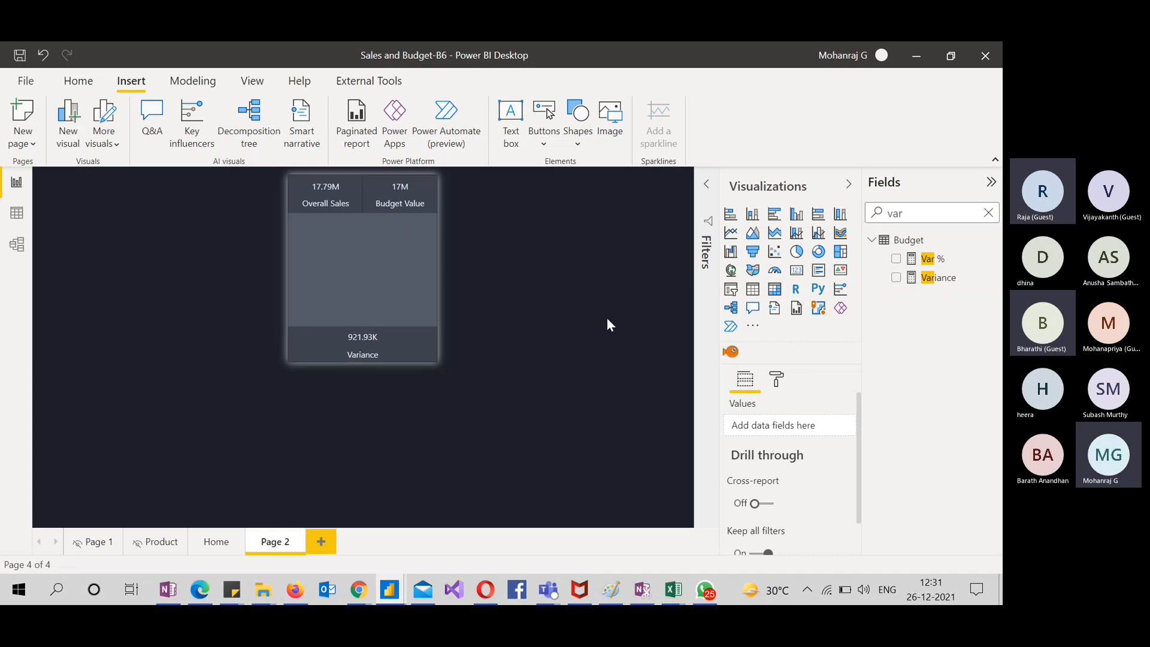
Open the online gallery of Power BI visuals to get more custom visuals
{"action": "left_click", "coordinate": [754, 327]}
{"action": "left_click", "coordinate": [813, 362]}
{"action": "left_click", "coordinate": [753, 333]}
{"action": "left_click", "coordinate": [779, 339]}
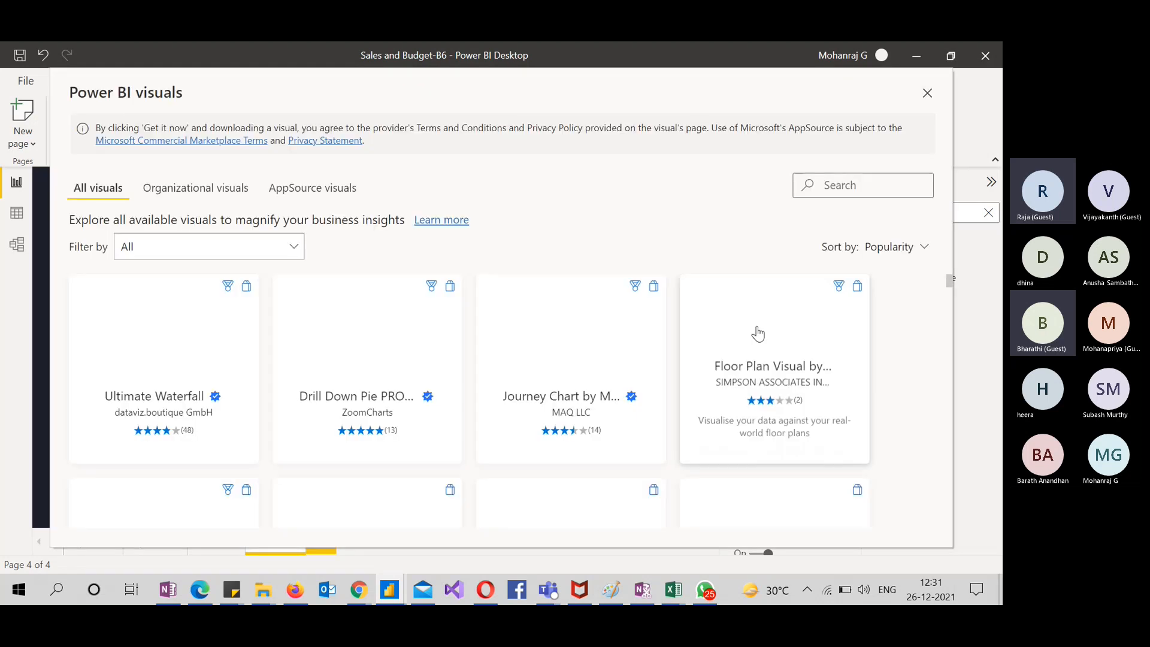
Search the Power BI visuals for "simple" and import the Simple Image visual into the report
{"action": "left_click", "coordinate": [860, 185]}
{"action": "type", "text": "simple"}
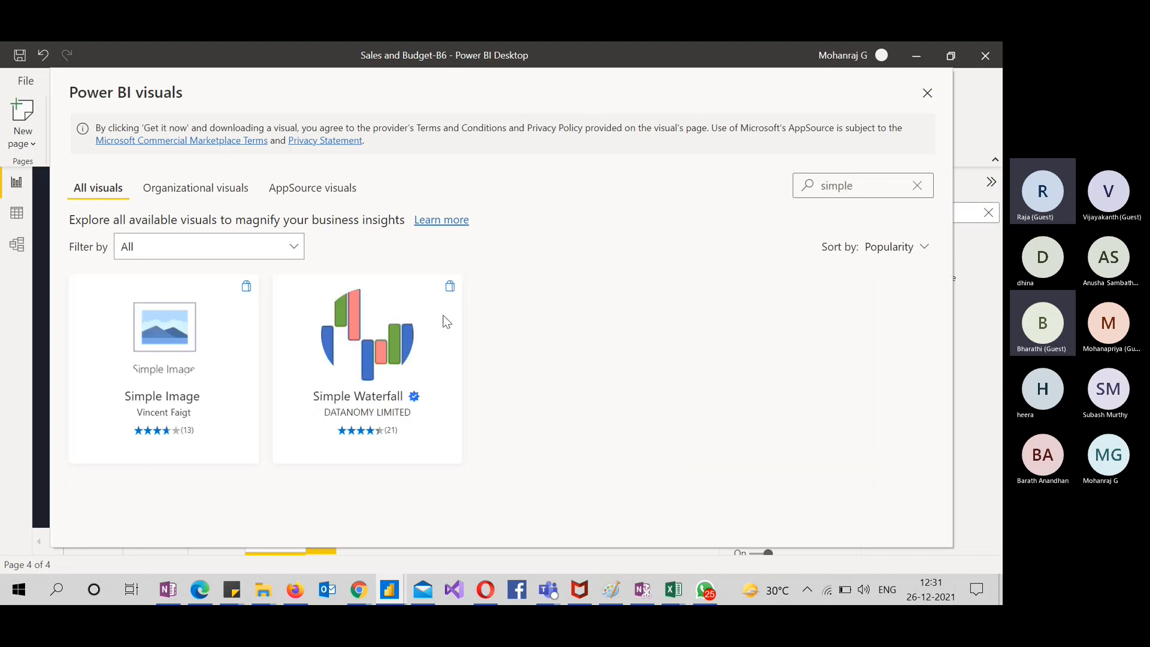
{"action": "left_click", "coordinate": [131, 337]}
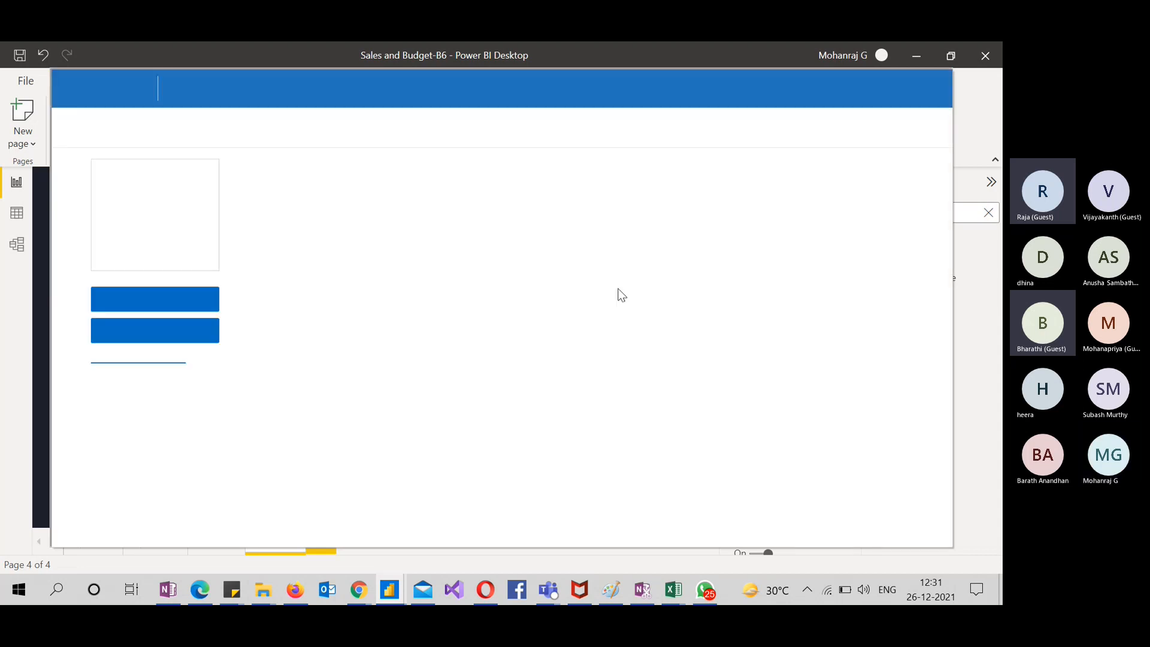
{"action": "left_click", "coordinate": [176, 326]}
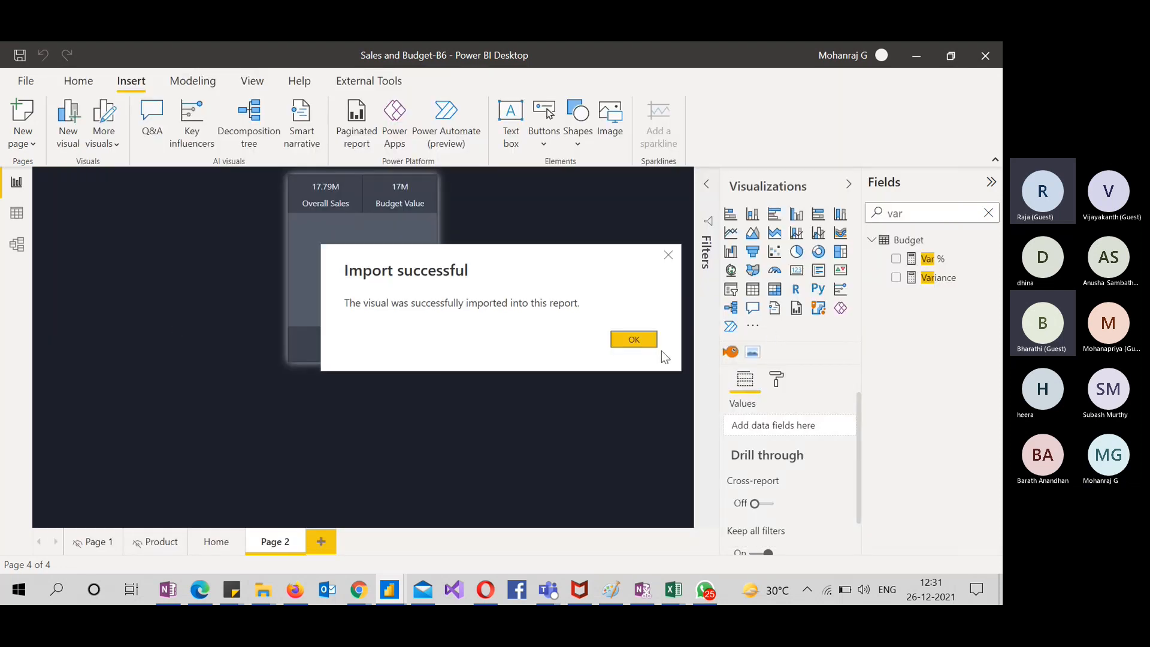
{"action": "left_click", "coordinate": [648, 340]}
Add the Simple Image visual to Page 2 and fit it into the gap between the sales and budget values and the Variance value
{"action": "left_click", "coordinate": [753, 352]}
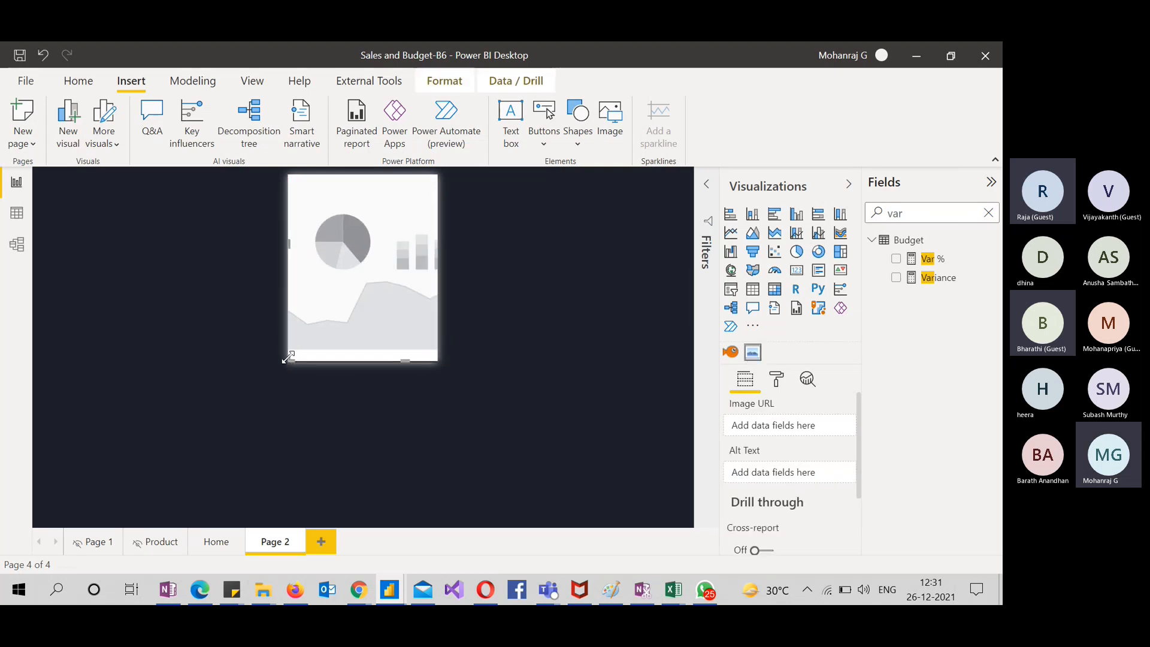
{"action": "left_click_drag", "start_coordinate": [288, 357], "coordinate": [414, 257]}
{"action": "left_click_drag", "start_coordinate": [424, 216], "coordinate": [299, 250]}
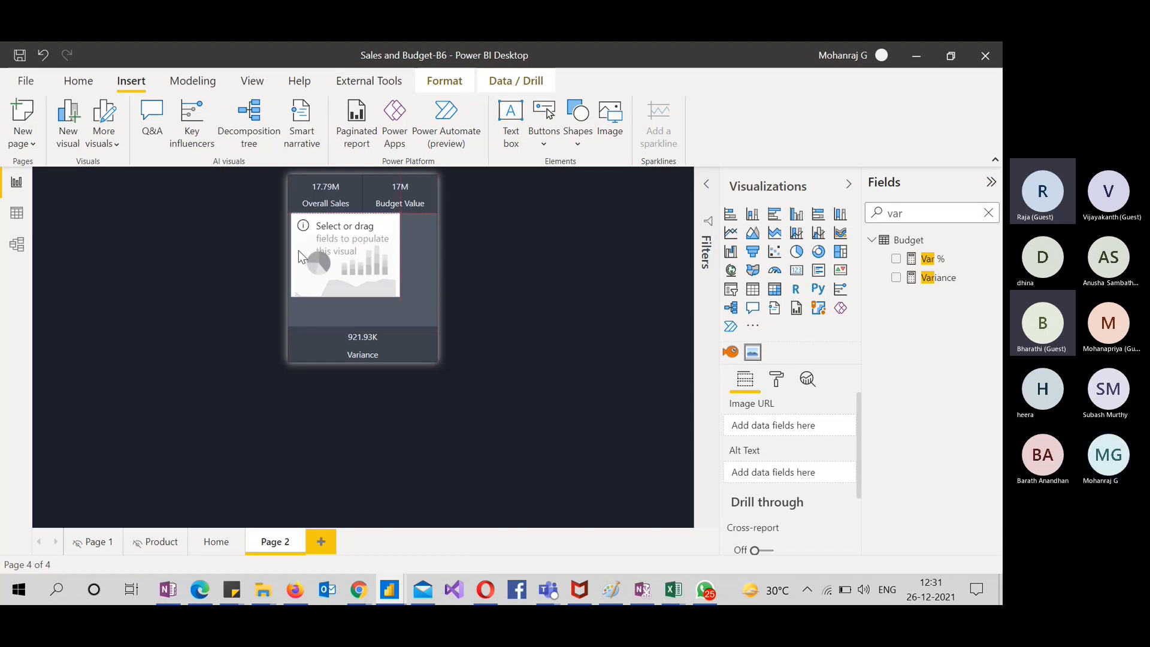
{"action": "left_click_drag", "start_coordinate": [393, 294], "coordinate": [436, 325]}
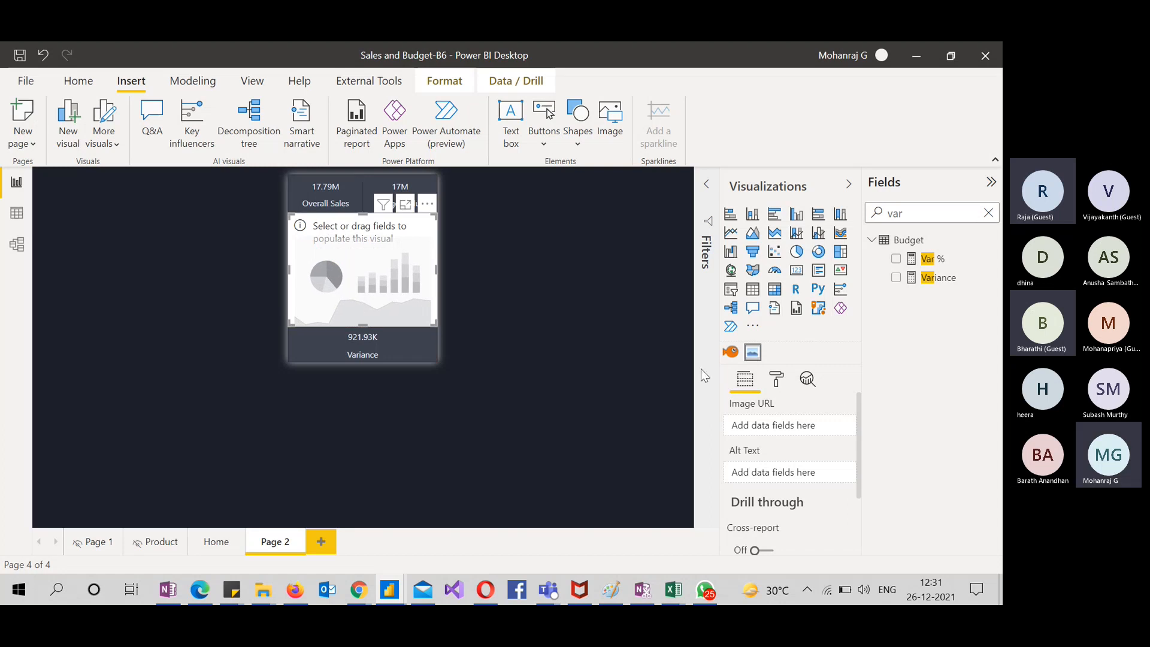
Find the Product table's Photo field and assign it as the Simple Image visual's Image URL
{"action": "double_click", "coordinate": [932, 212]}
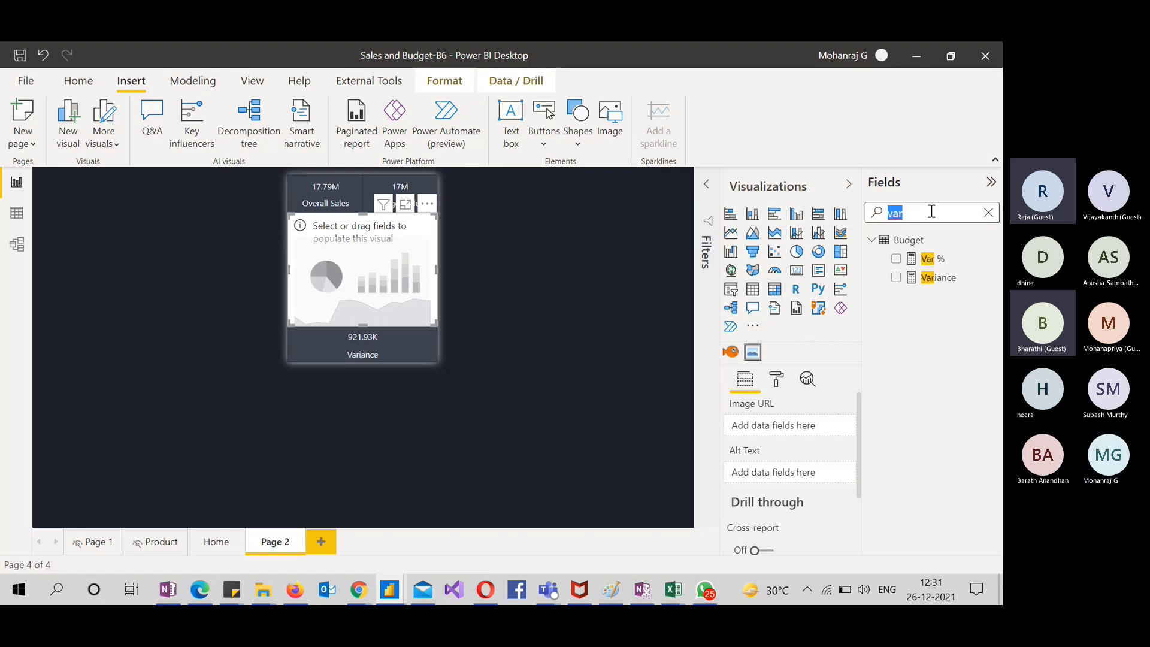
{"action": "type", "text": "plhot"}
{"action": "double_click", "coordinate": [932, 212]}
{"action": "type", "text": "photo"}
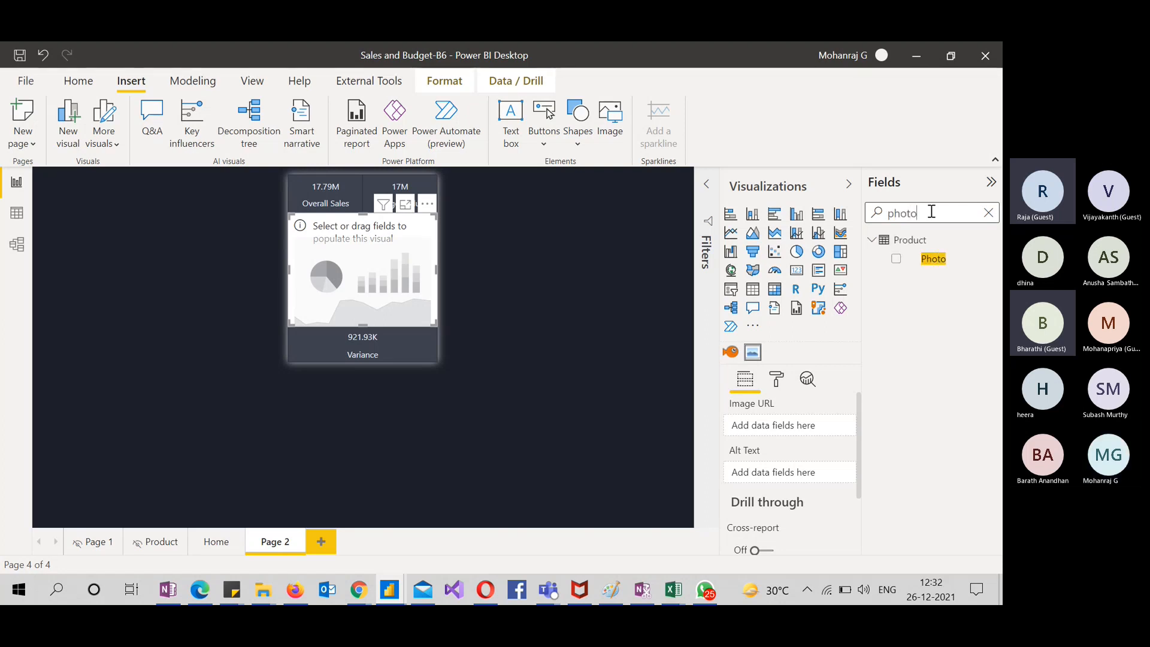
{"action": "left_click_drag", "start_coordinate": [933, 258], "coordinate": [801, 430]}
{"action": "left_click", "coordinate": [467, 356]}
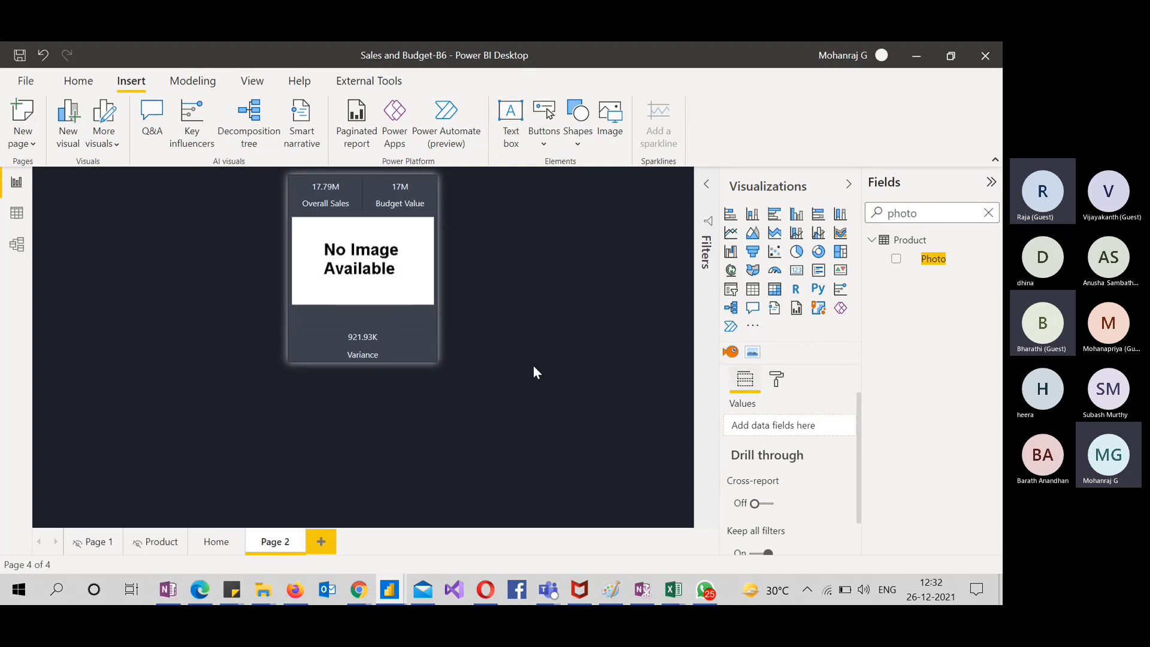
Rename Page 2 as Tooltip and switch on the Tooltip option in its page information
{"action": "left_click", "coordinate": [780, 387]}
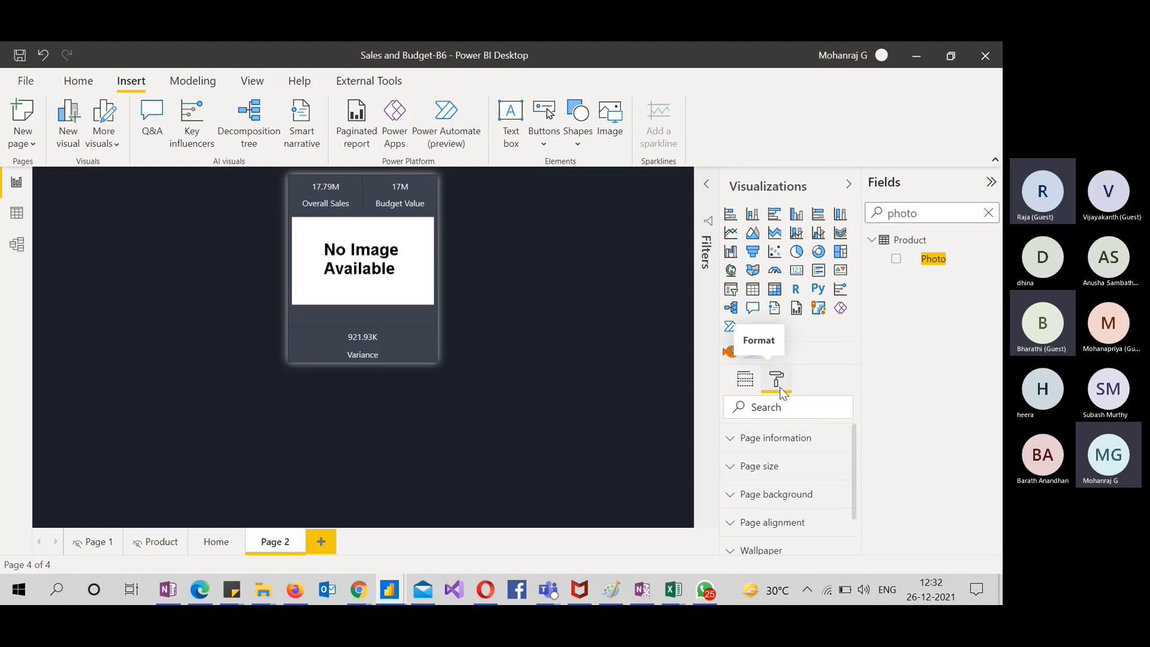
{"action": "left_click", "coordinate": [737, 449]}
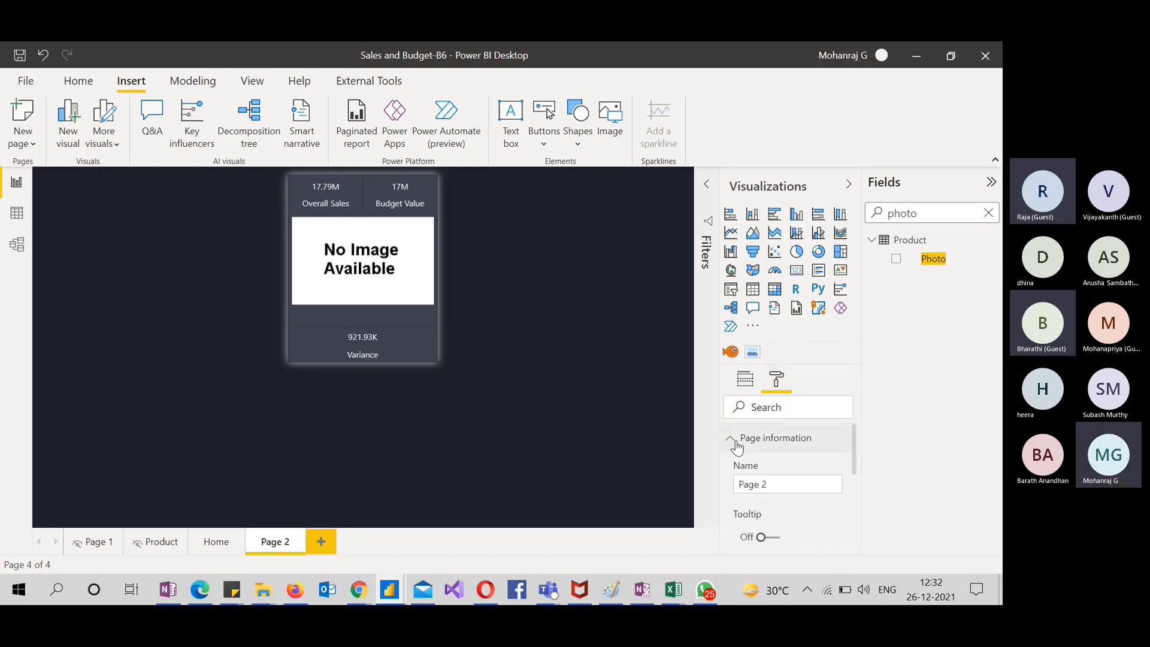
{"action": "left_click", "coordinate": [770, 484]}
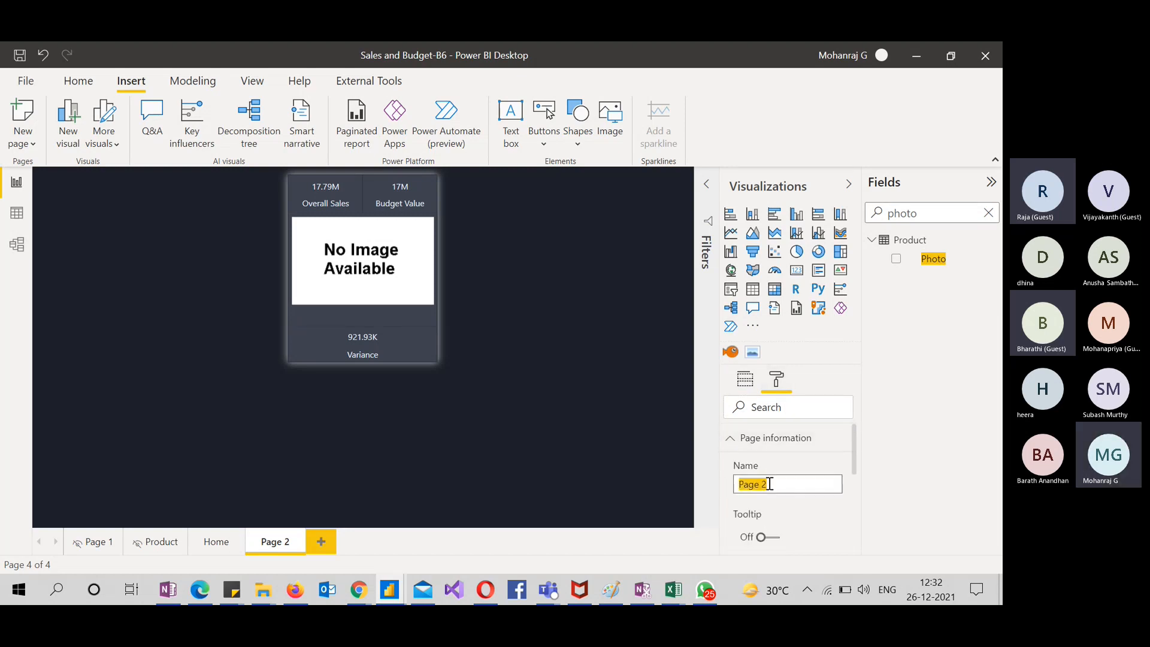
{"action": "type", "text": "Tooltip"}
{"action": "scroll", "coordinate": [795, 519], "scroll_direction": "down", "scroll_amount": 2}
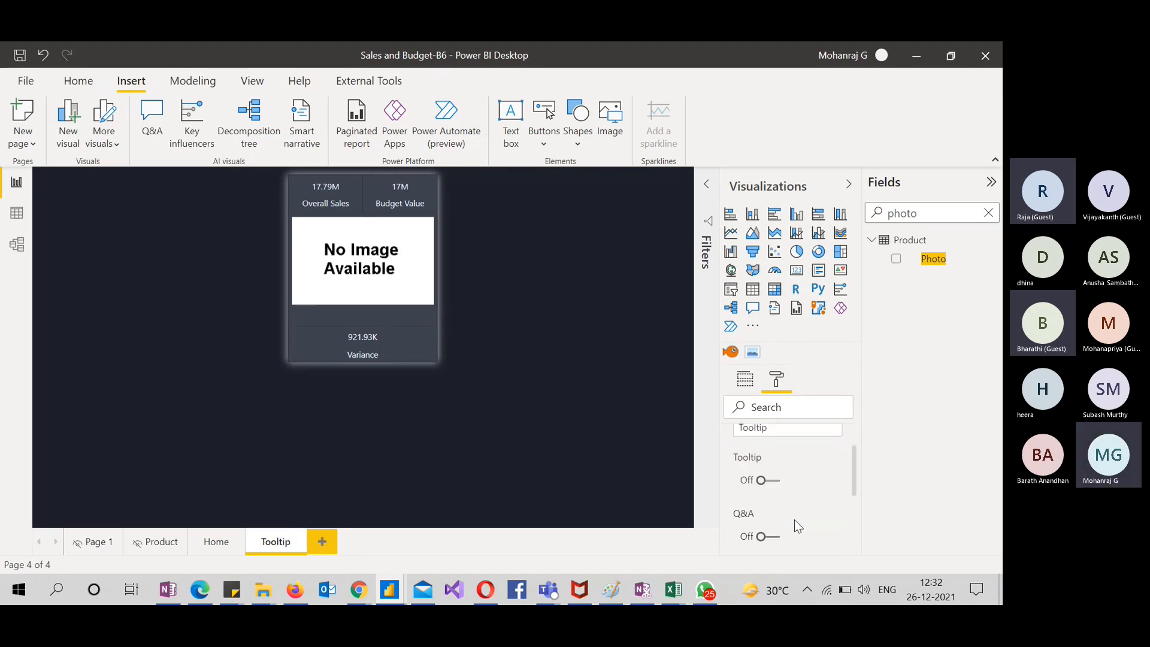
{"action": "left_click", "coordinate": [760, 469]}
{"action": "left_click", "coordinate": [761, 470]}
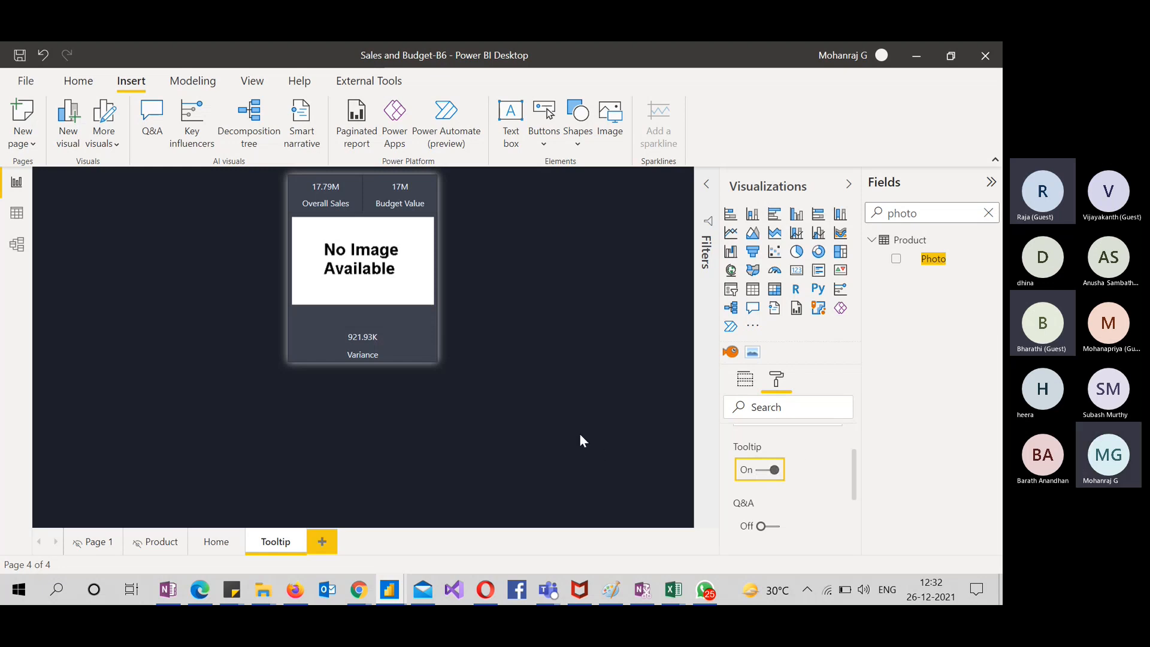
On the Home page, turn on the tooltip for the Top 10 Product table and expand its tooltip settings
{"action": "left_click", "coordinate": [213, 543]}
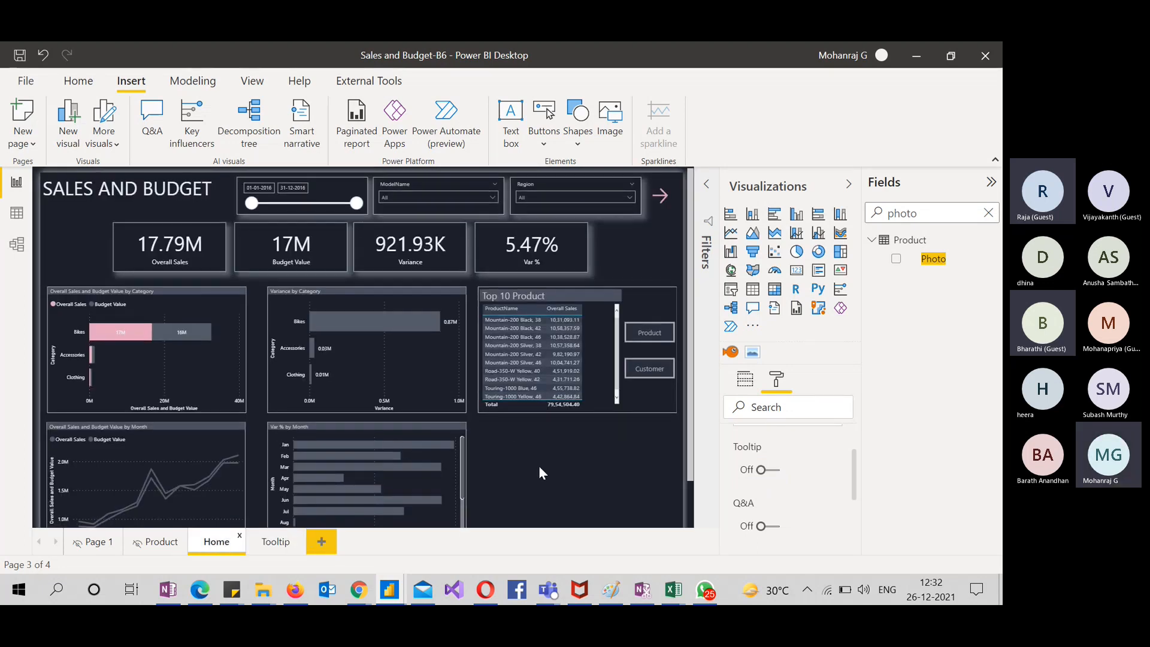
{"action": "scroll", "coordinate": [540, 472], "scroll_direction": "down", "scroll_amount": 2}
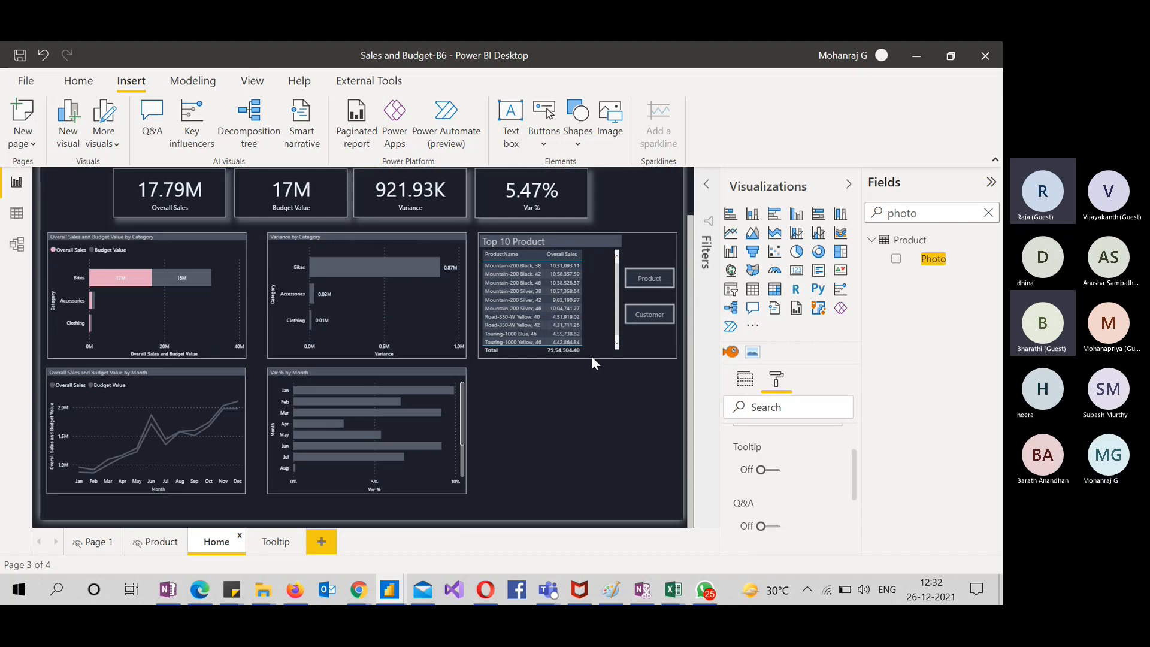
{"action": "left_click", "coordinate": [538, 264]}
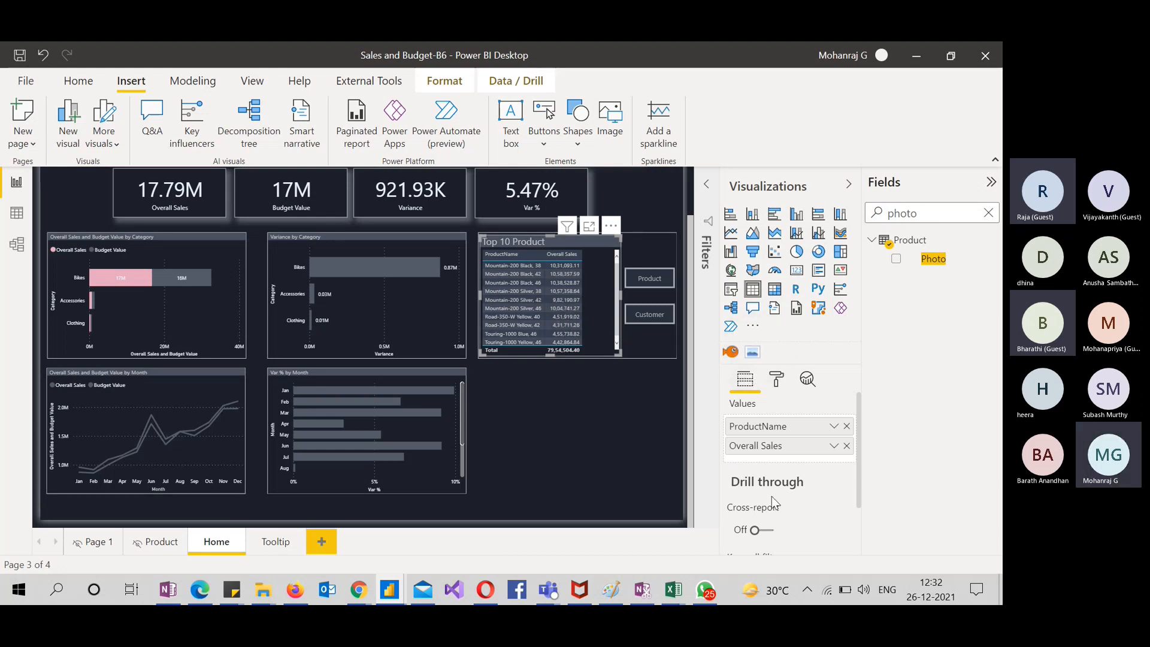
{"action": "scroll", "coordinate": [772, 496], "scroll_direction": "down", "scroll_amount": 1}
{"action": "left_click", "coordinate": [777, 380]}
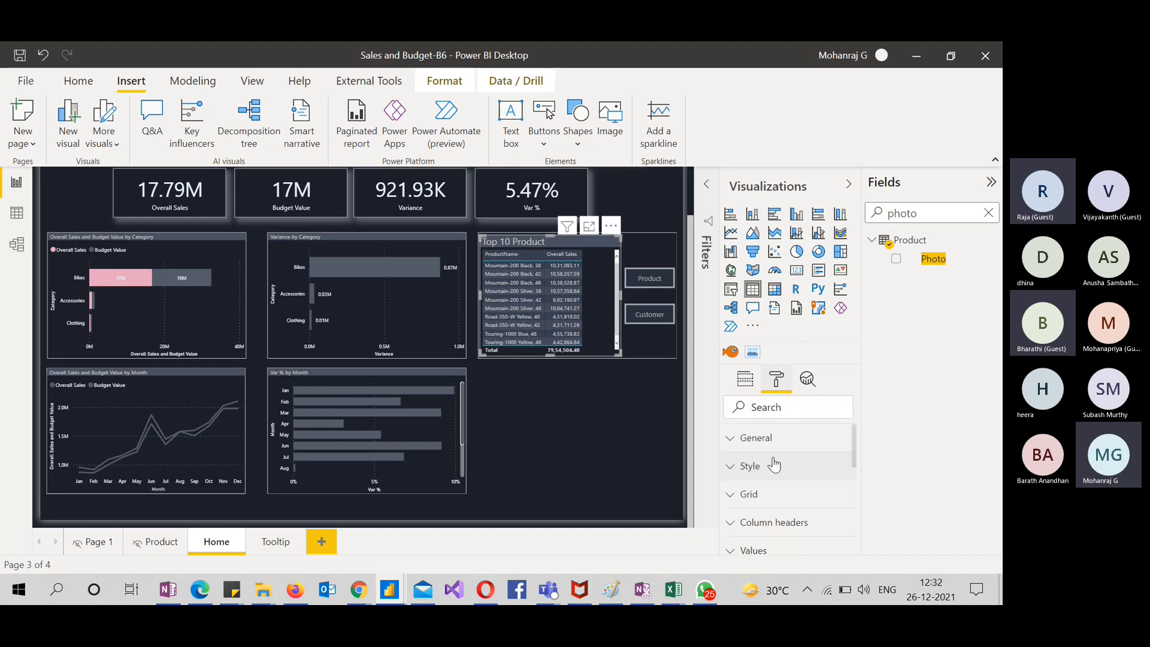
{"action": "scroll", "coordinate": [803, 491], "scroll_direction": "down", "scroll_amount": 5}
{"action": "left_click", "coordinate": [818, 522]}
{"action": "left_click", "coordinate": [731, 518]}
Keep the table's tooltip type as Report page and set its page to Tooltip
{"action": "scroll", "coordinate": [748, 491], "scroll_direction": "down", "scroll_amount": 3}
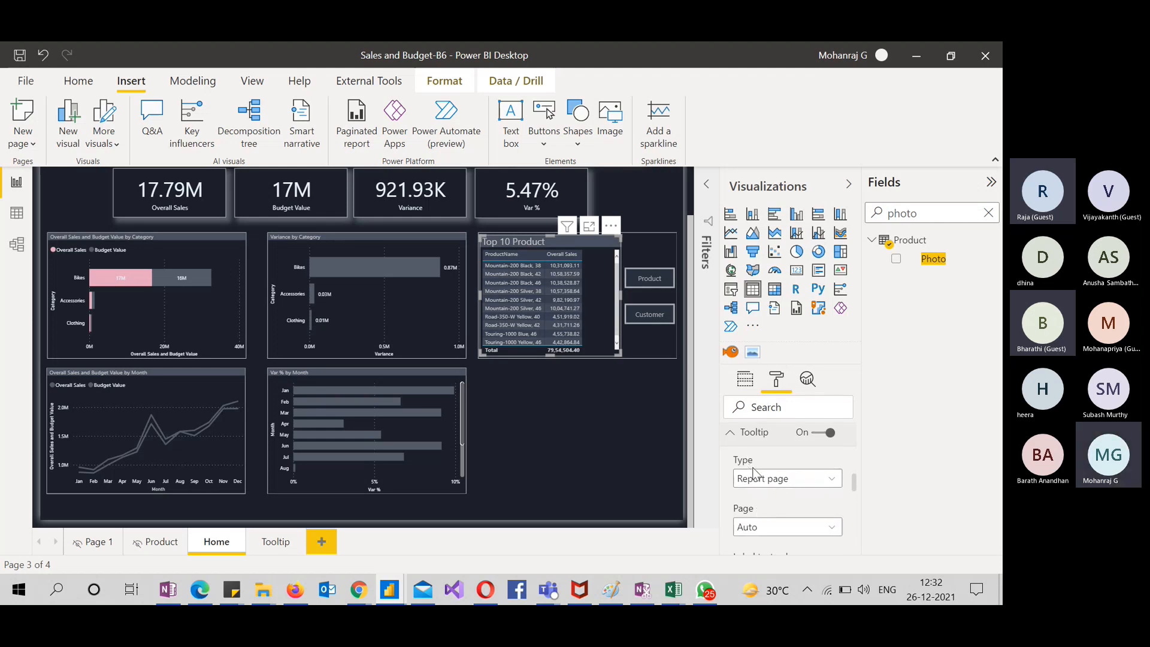
{"action": "left_click", "coordinate": [770, 478]}
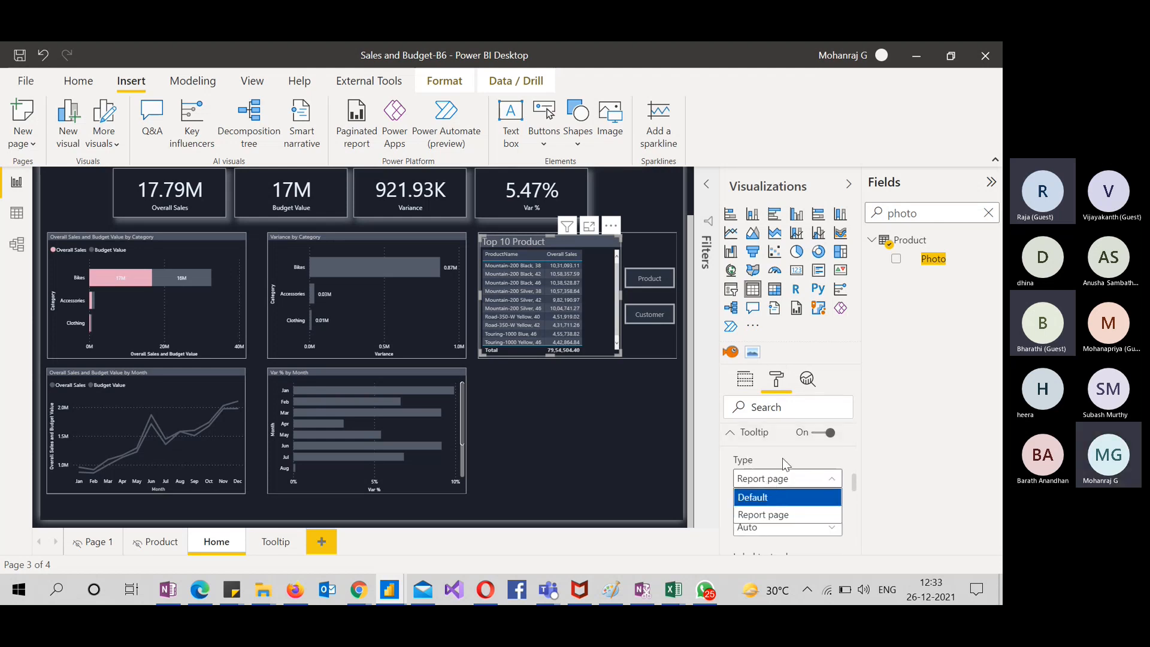
{"action": "scroll", "coordinate": [784, 466], "scroll_direction": "down", "scroll_amount": 3}
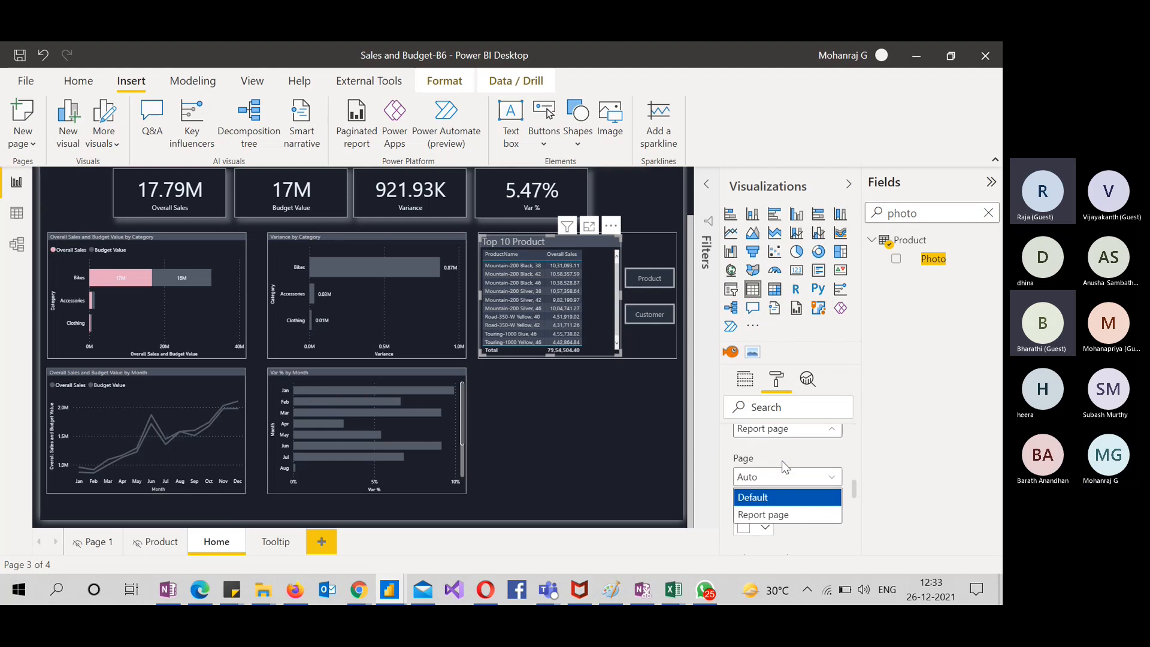
{"action": "scroll", "coordinate": [783, 466], "scroll_direction": "down", "scroll_amount": 1}
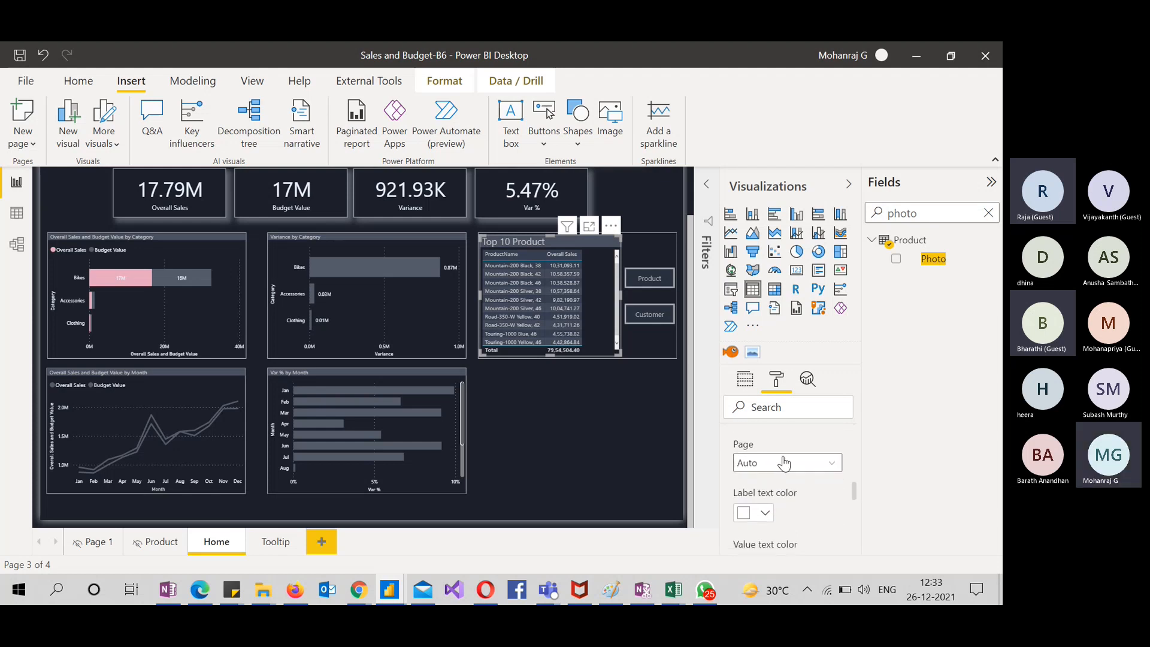
{"action": "left_click", "coordinate": [785, 462]}
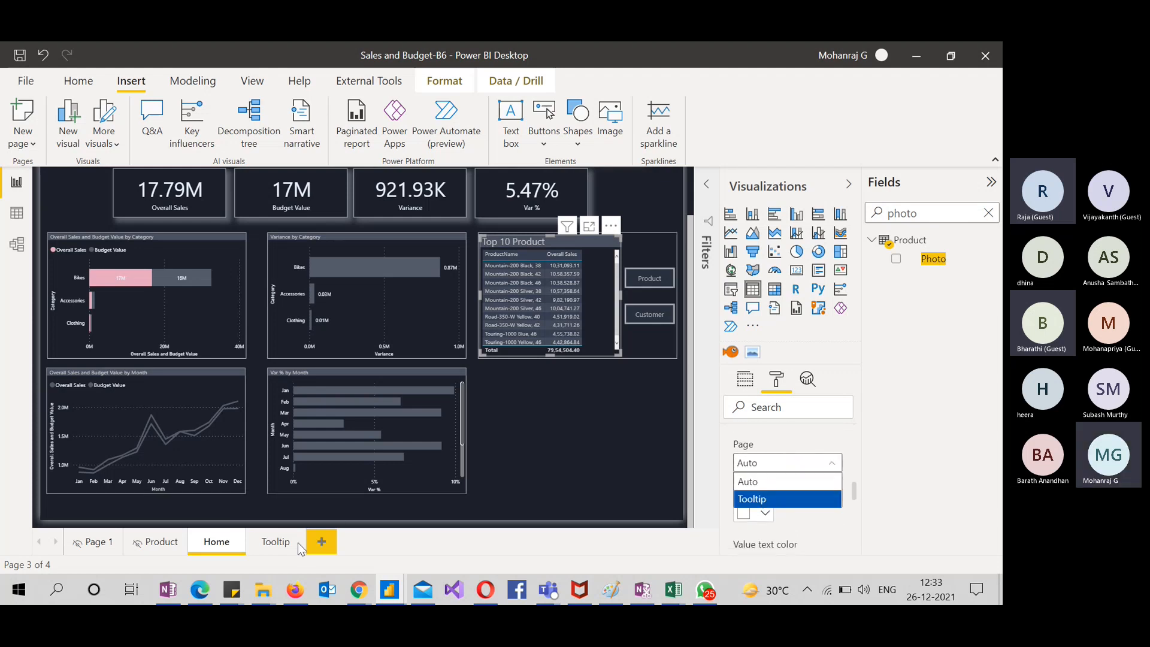
{"action": "left_click", "coordinate": [753, 503]}
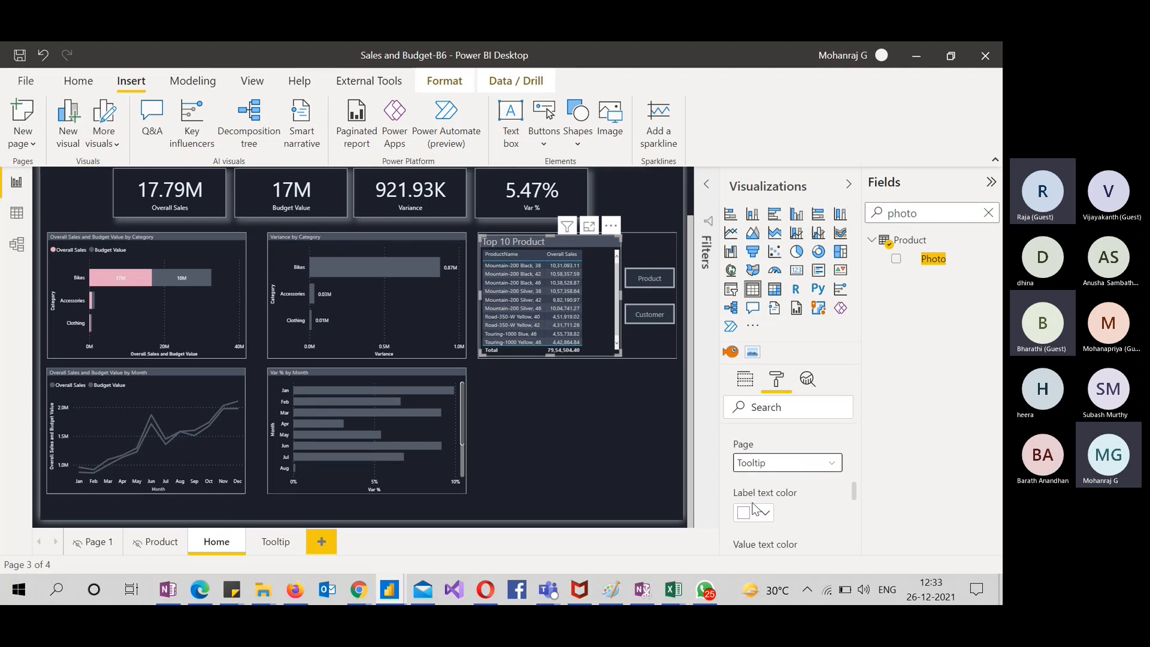
{"action": "scroll", "coordinate": [782, 495], "scroll_direction": "down", "scroll_amount": 1}
Preview the custom tooltip on several product rows of the Top 10 Product table
{"action": "left_click", "coordinate": [592, 472]}
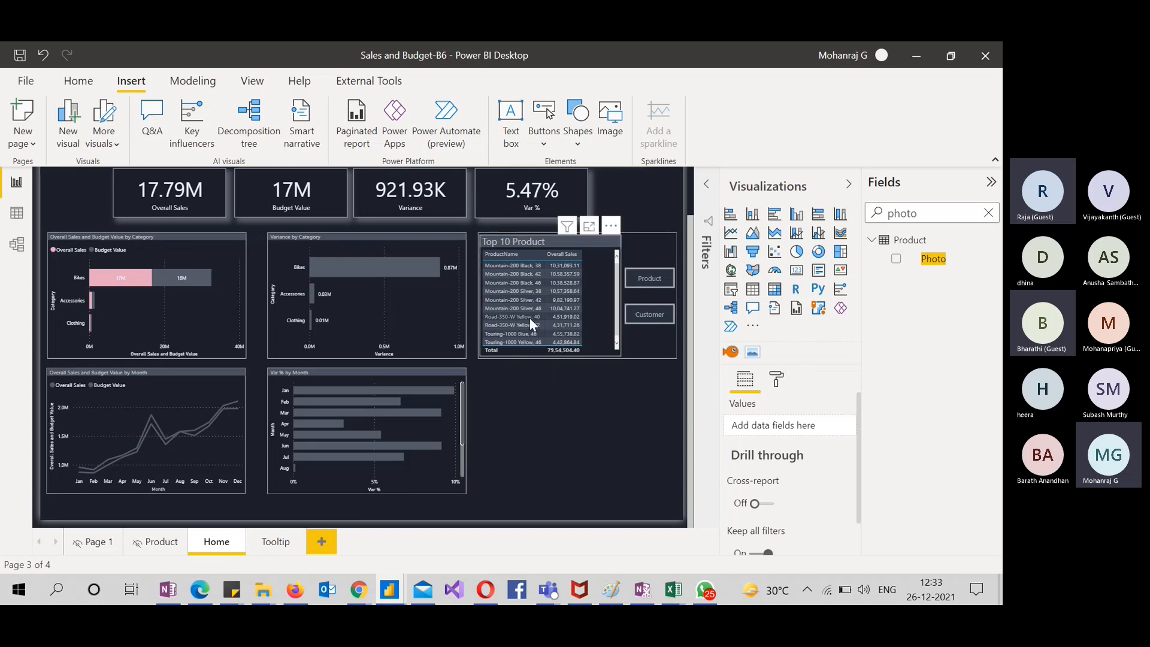
{"action": "mouse_move", "coordinate": [530, 318]}
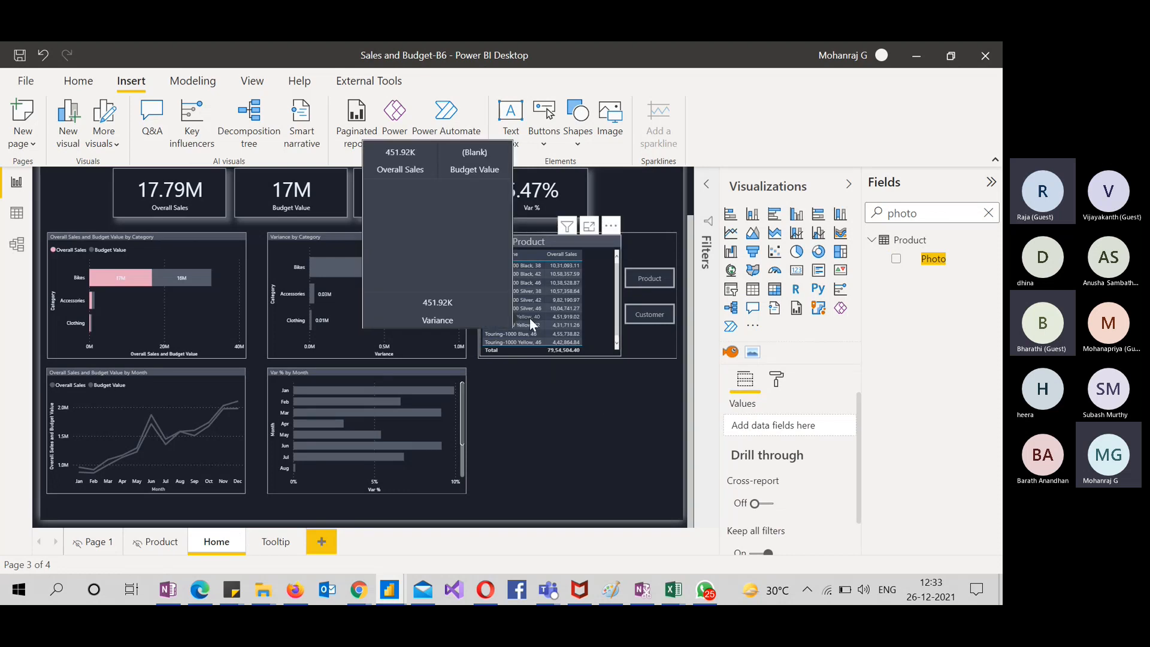
{"action": "mouse_move", "coordinate": [533, 299]}
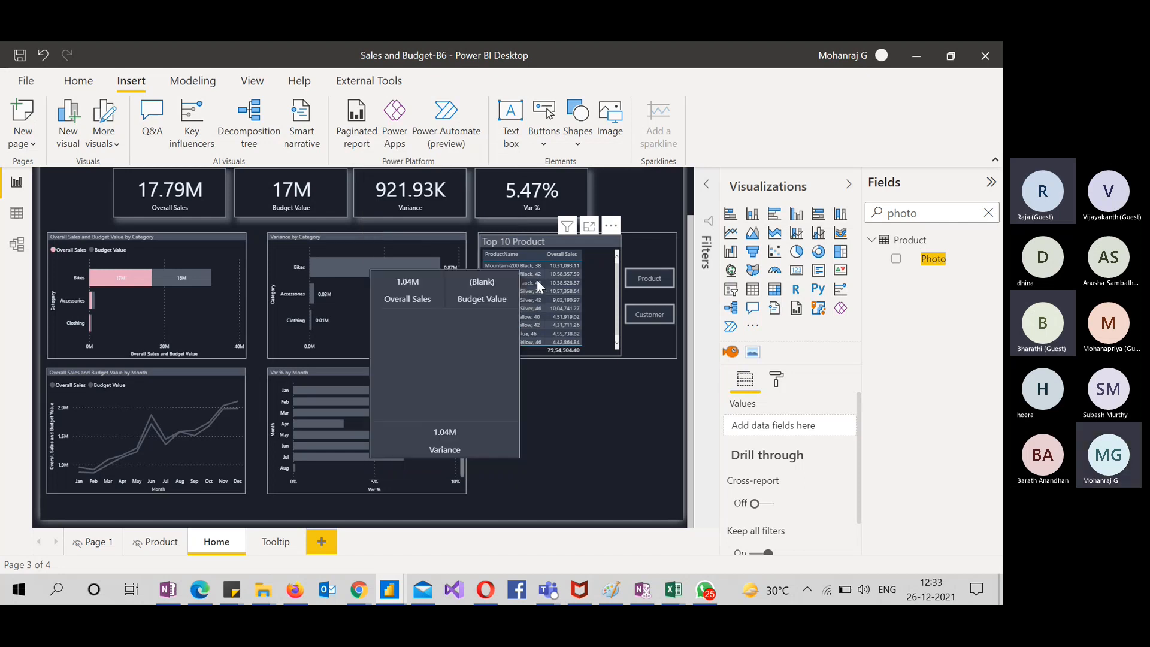
Duplicate the Top 10 Product table, place the copy directly below the original and widen it to the frame's right edge
{"action": "left_click", "coordinate": [605, 319]}
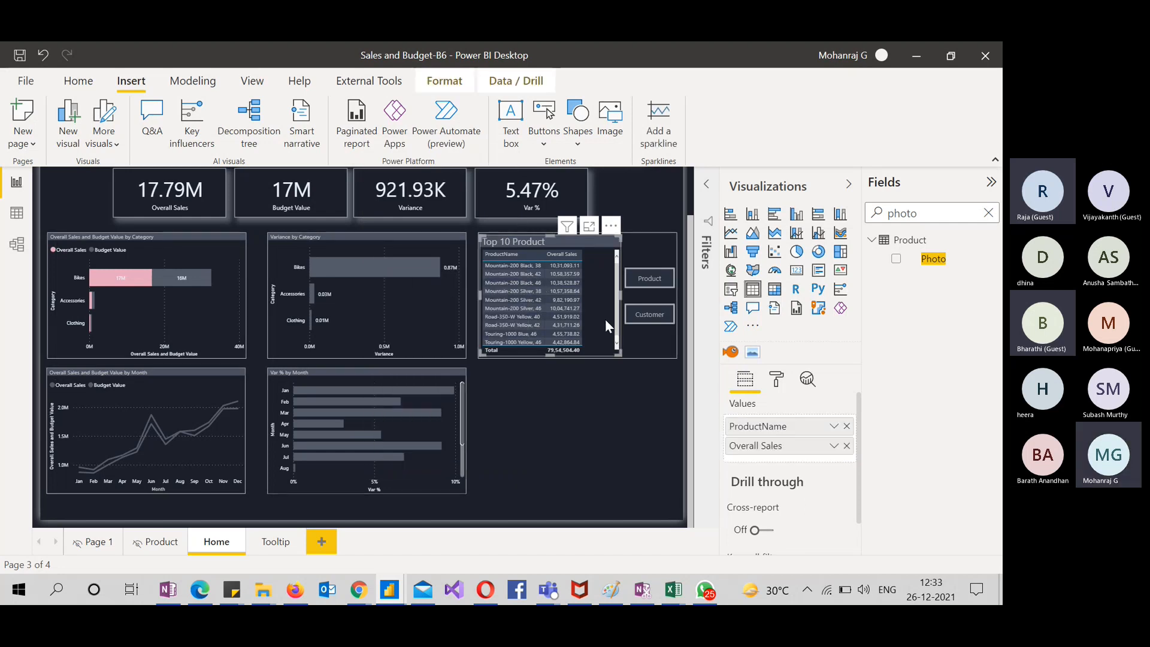
{"action": "key", "text": "ctrl+v"}
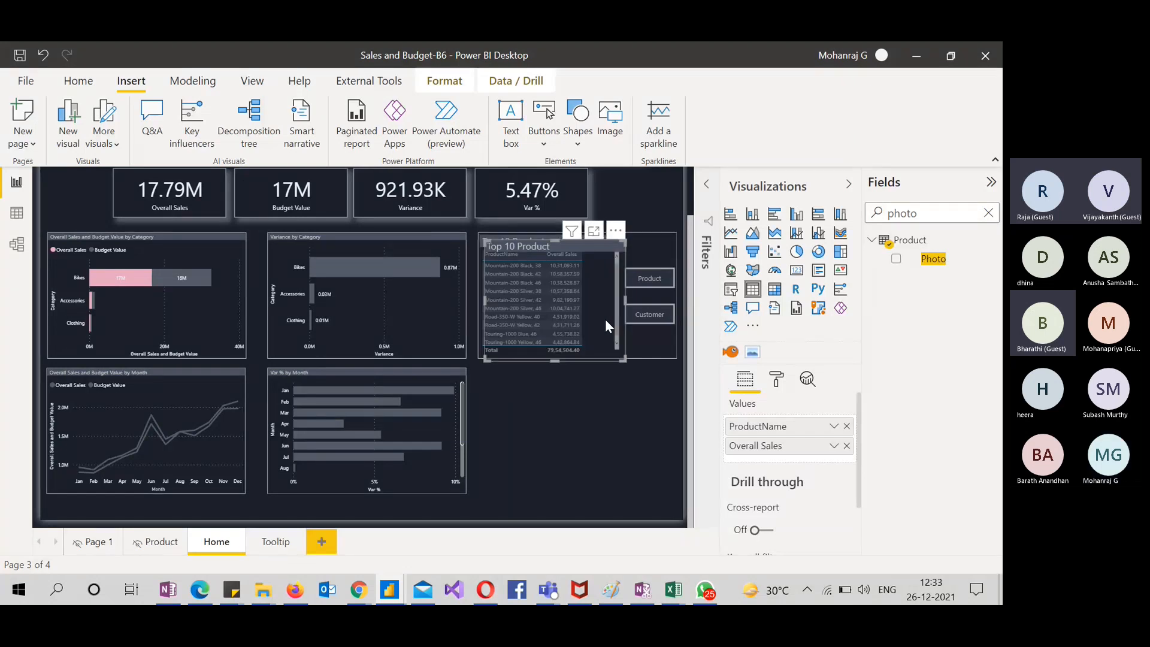
{"action": "left_click_drag", "start_coordinate": [605, 319], "coordinate": [600, 447]}
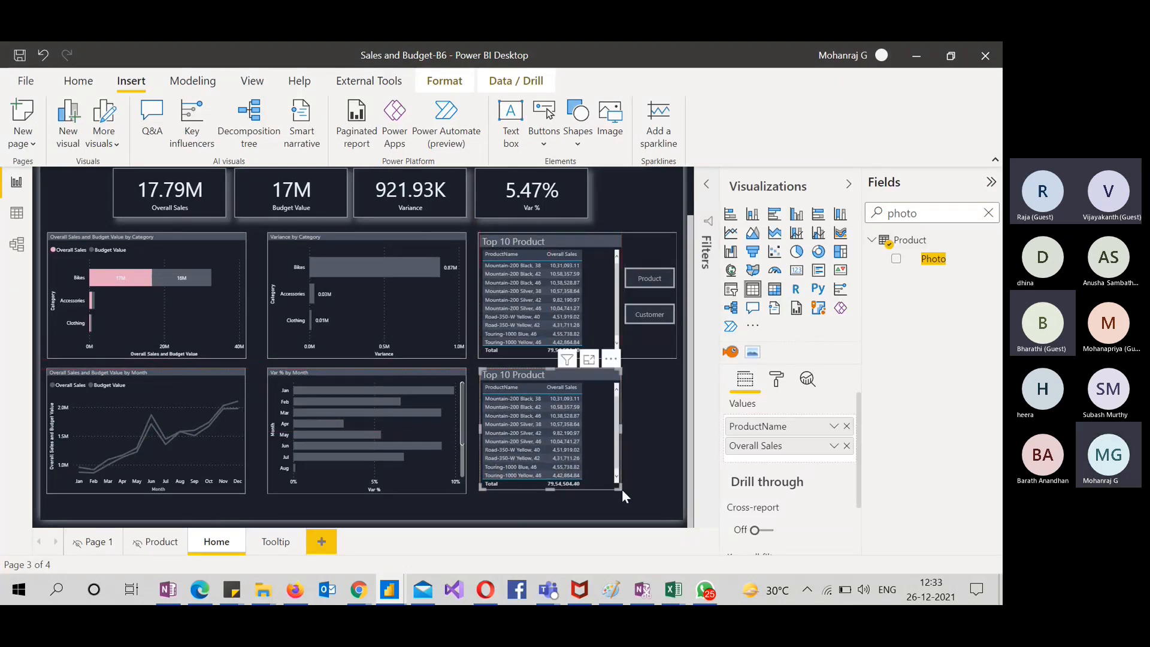
{"action": "left_click_drag", "start_coordinate": [619, 490], "coordinate": [676, 487]}
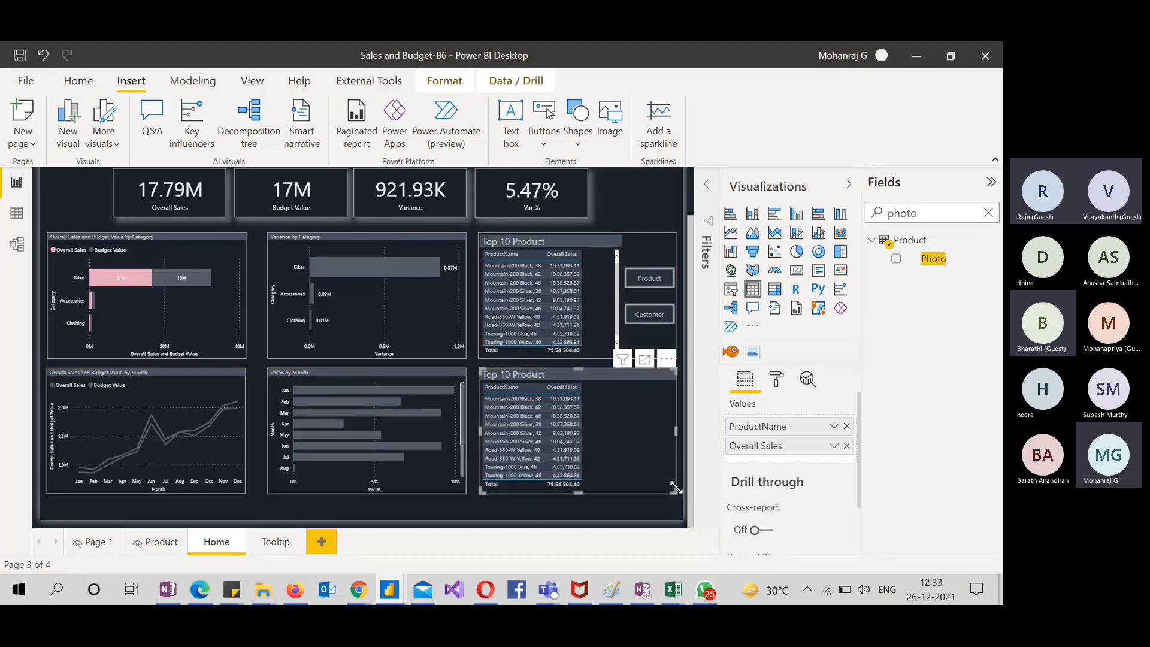
Examine the Product table's Photo column against the product names in the data view, and return to the report
{"action": "double_click", "coordinate": [949, 216]}
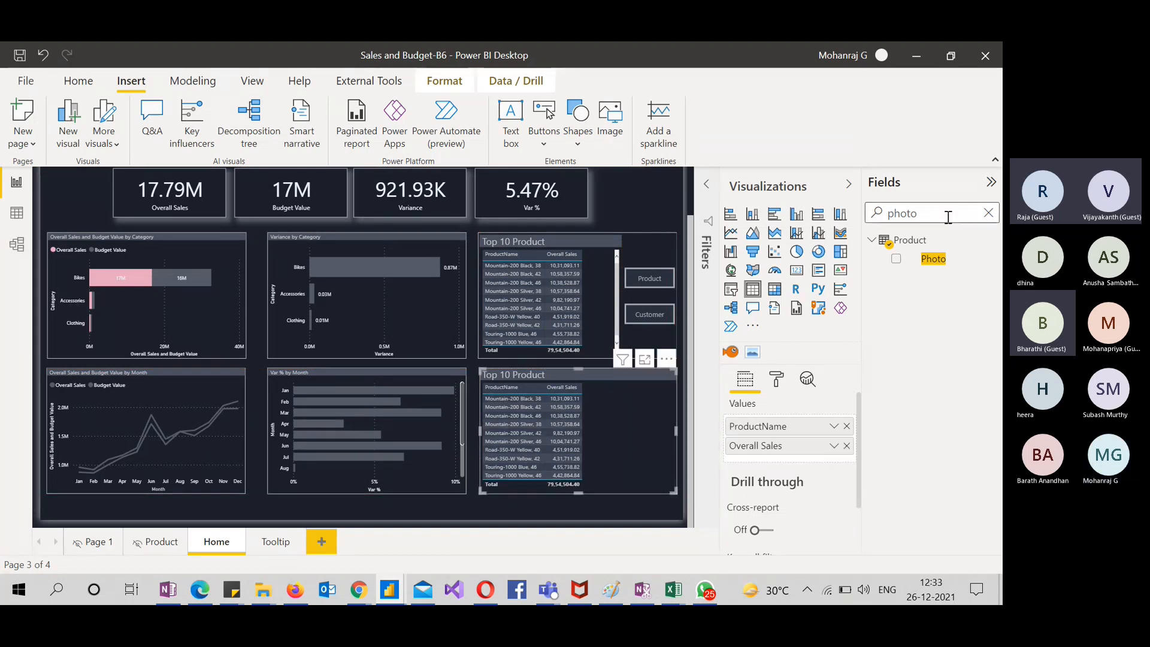
{"action": "key", "text": "BackSpace"}
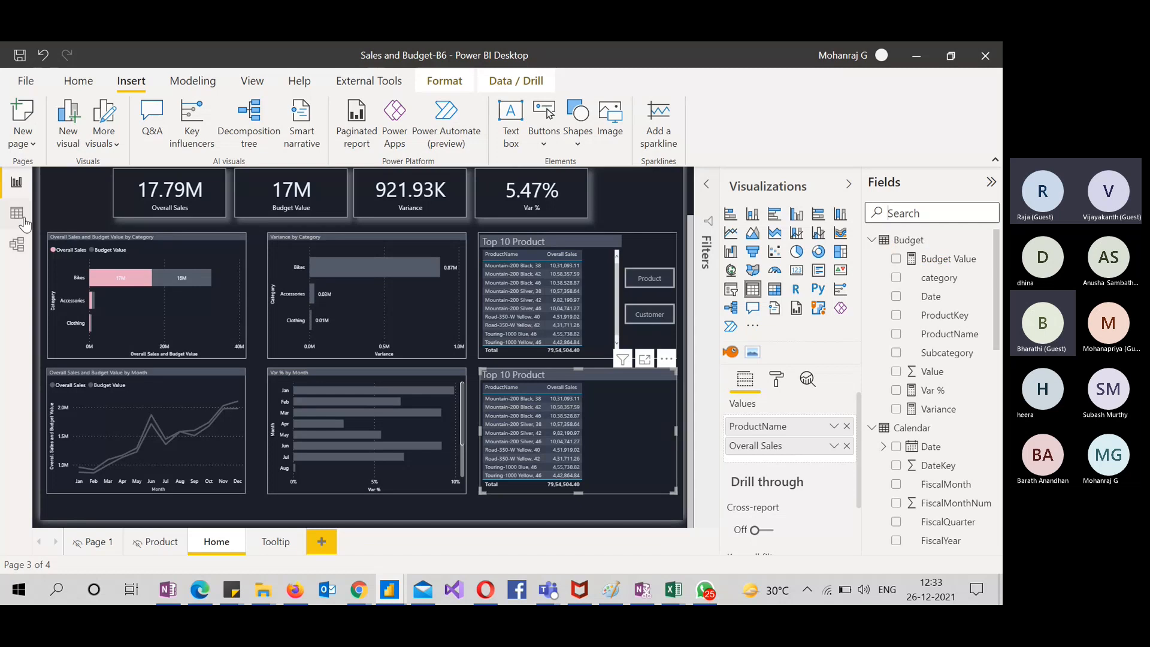
{"action": "left_click", "coordinate": [18, 215]}
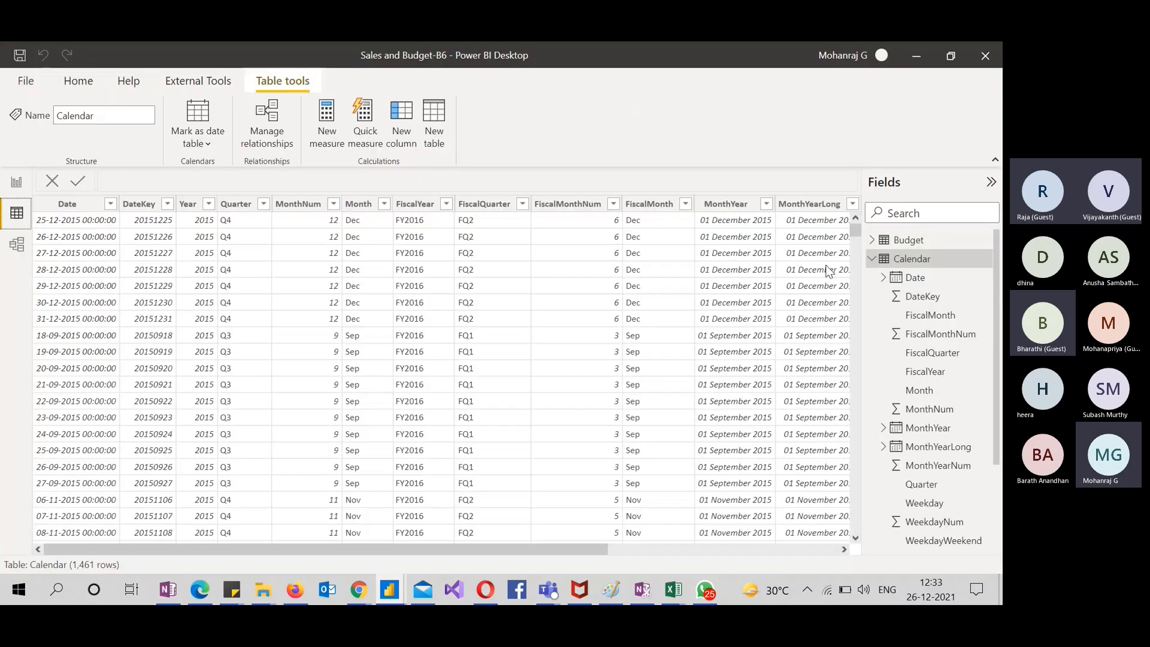
{"action": "left_click", "coordinate": [899, 214]}
{"action": "type", "text": "photo"}
{"action": "left_click", "coordinate": [932, 268]}
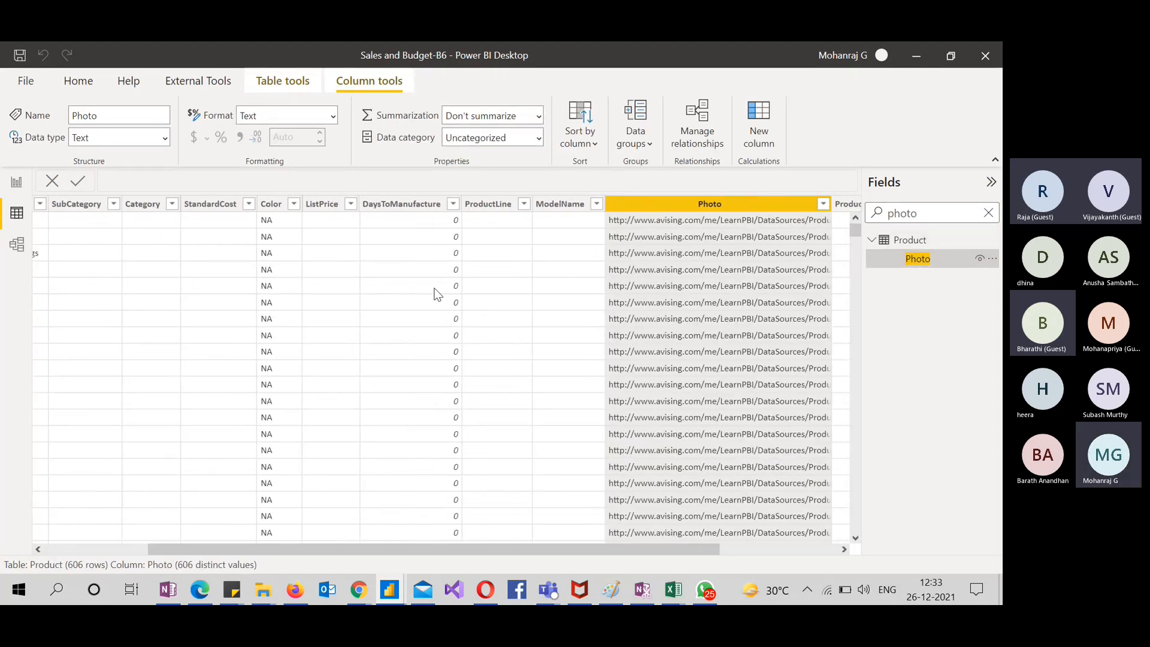
{"action": "scroll", "coordinate": [431, 296], "scroll_direction": "left", "scroll_amount": 5}
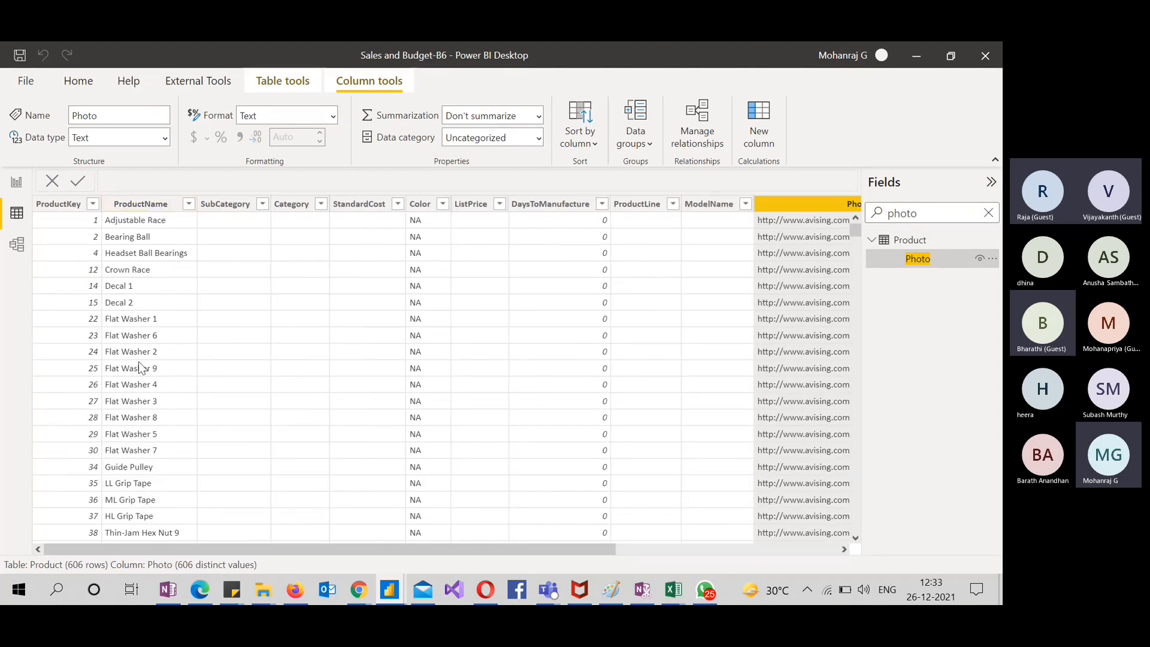
{"action": "scroll", "coordinate": [507, 343], "scroll_direction": "right", "scroll_amount": 4}
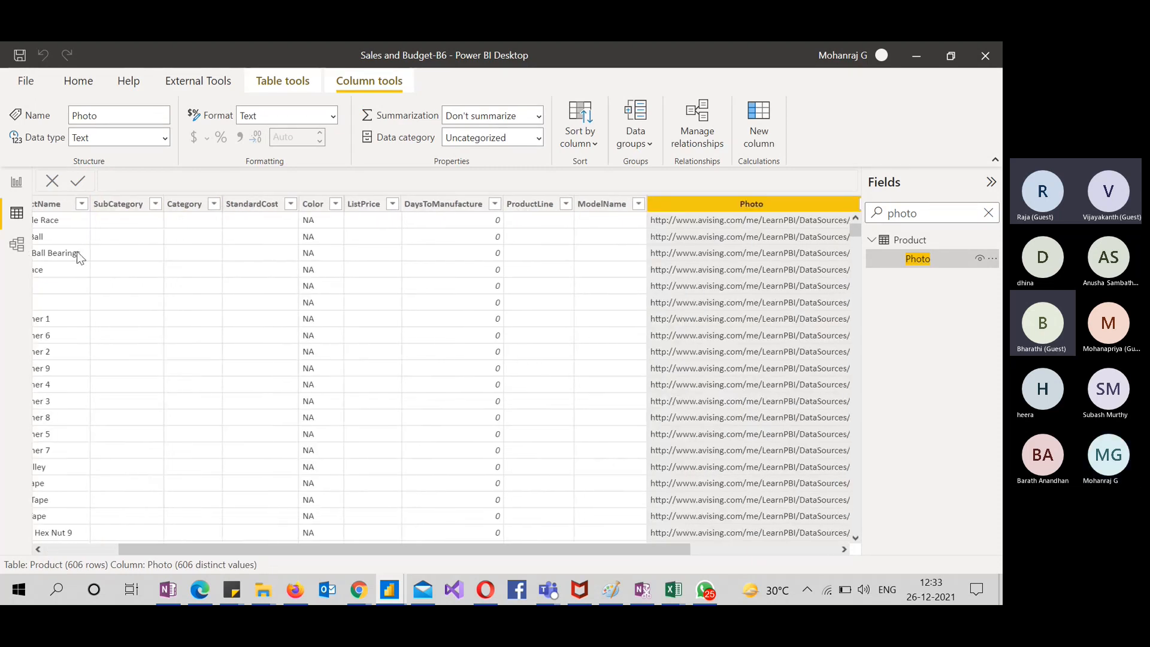
{"action": "left_click", "coordinate": [17, 182]}
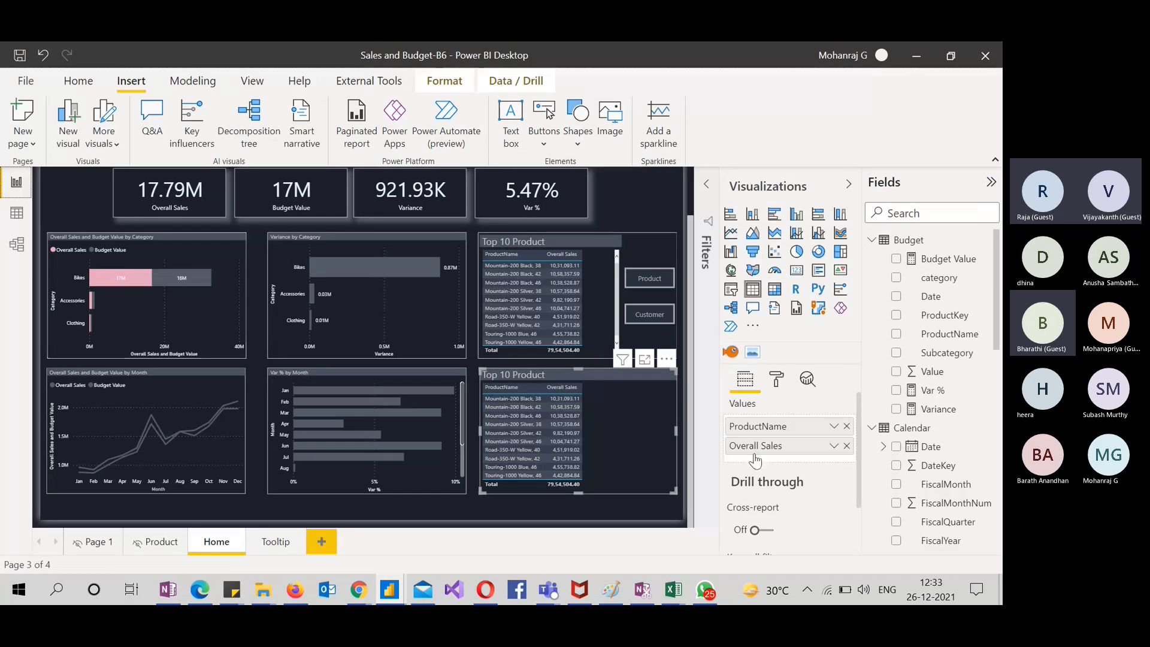
{"action": "left_click", "coordinate": [922, 215]}
{"action": "type", "text": "pro"}
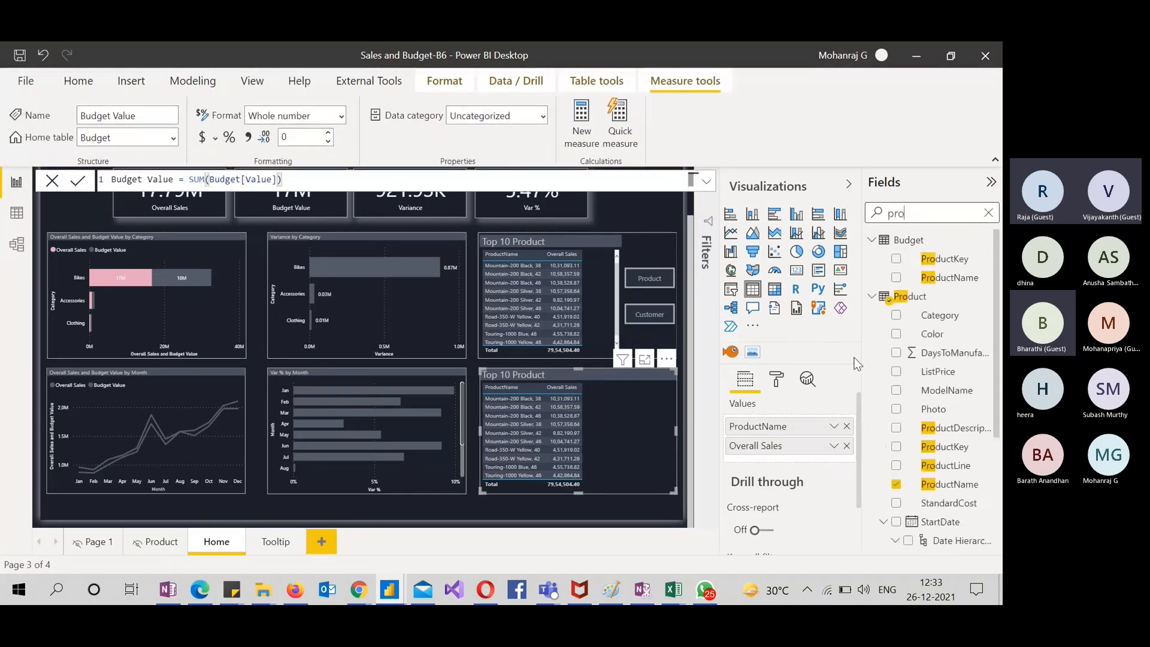
{"action": "type", "text": "duc"}
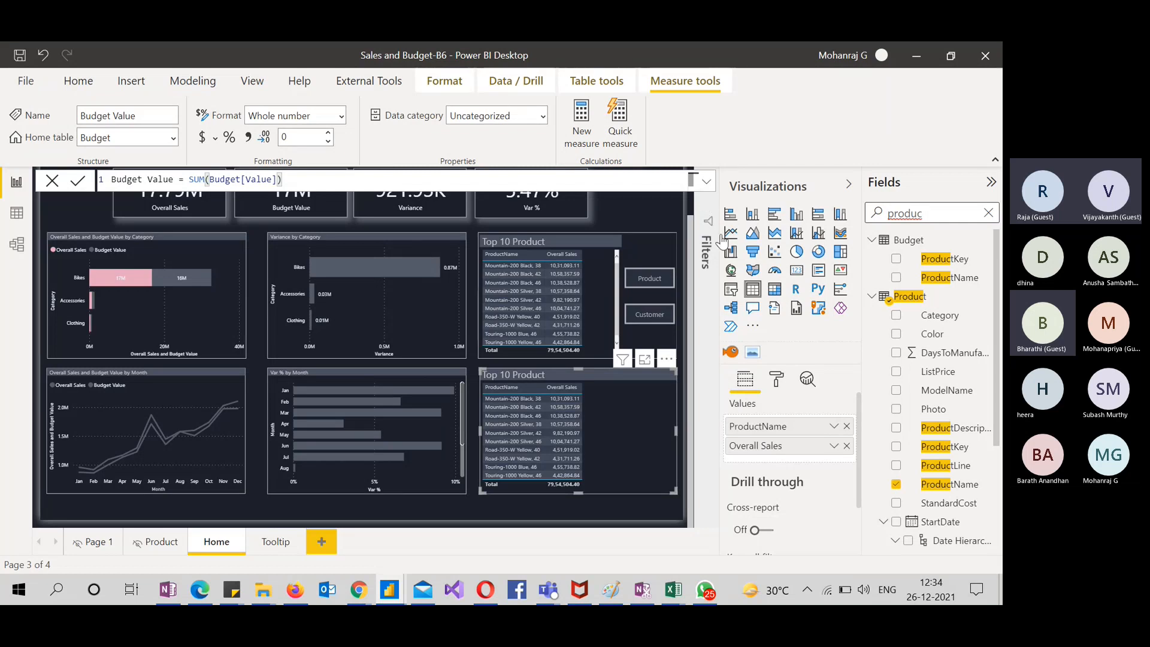
{"action": "key", "text": "BackSpace"}
{"action": "key", "text": "BackSpace"}
{"action": "key", "text": "BackSpace"}
{"action": "key", "text": "BackSpace"}
{"action": "key", "text": "BackSpace"}
{"action": "key", "text": "BackSpace"}
Clear the top 10 ProductName filter from the lower copy of the Top 10 Product table
{"action": "left_click", "coordinate": [667, 502]}
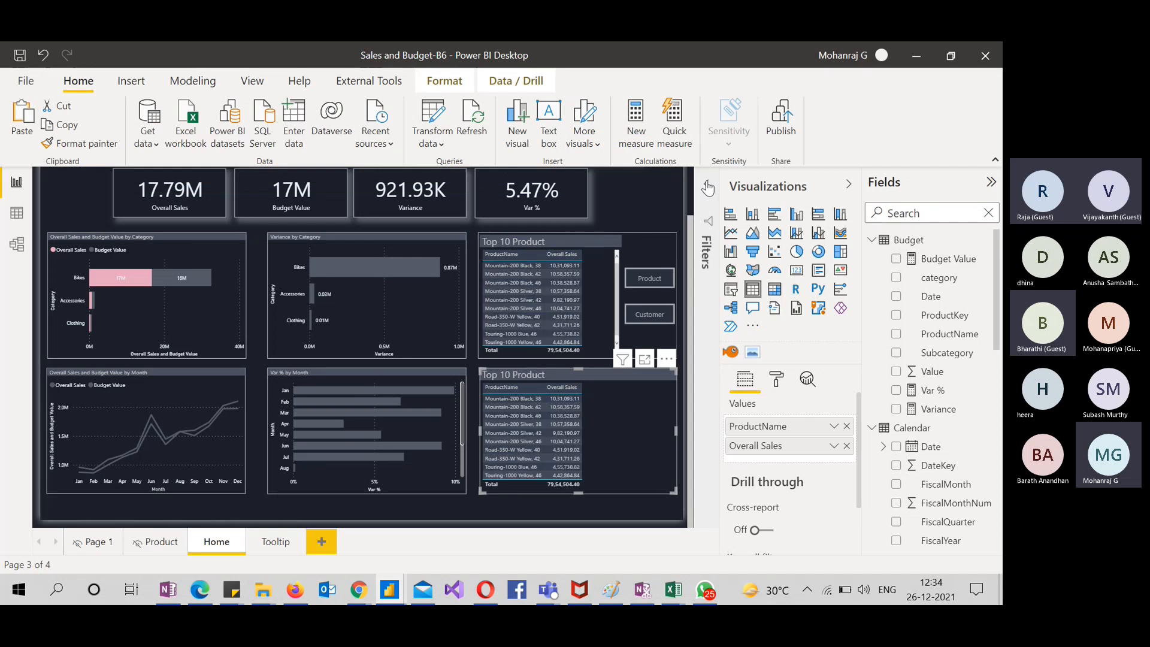
{"action": "left_click", "coordinate": [700, 242]}
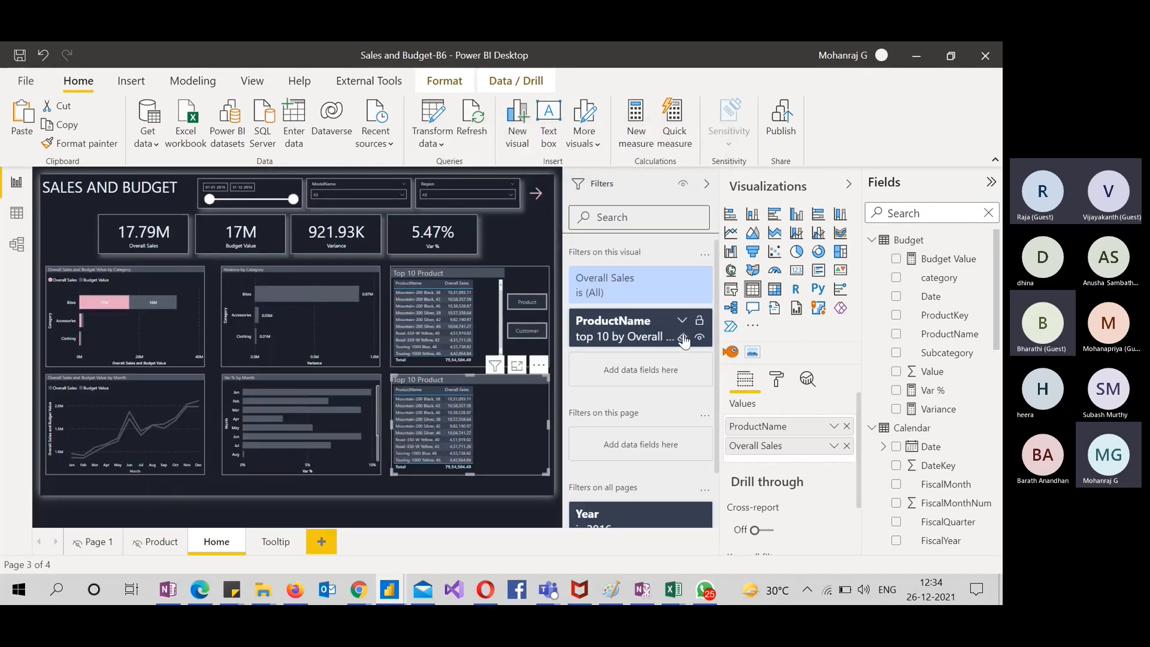
{"action": "left_click", "coordinate": [685, 336]}
{"action": "left_click", "coordinate": [706, 187]}
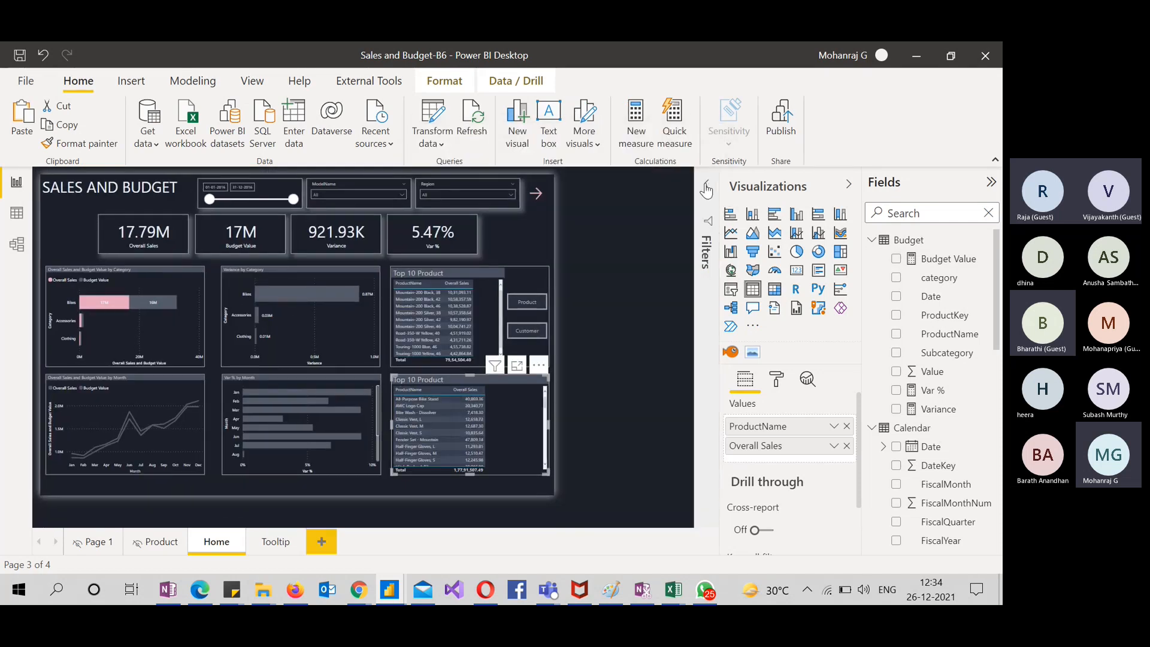
Preview the custom tooltip on product rows throughout the lower table to check which images it displays
{"action": "scroll", "coordinate": [680, 424], "scroll_direction": "down", "scroll_amount": 1}
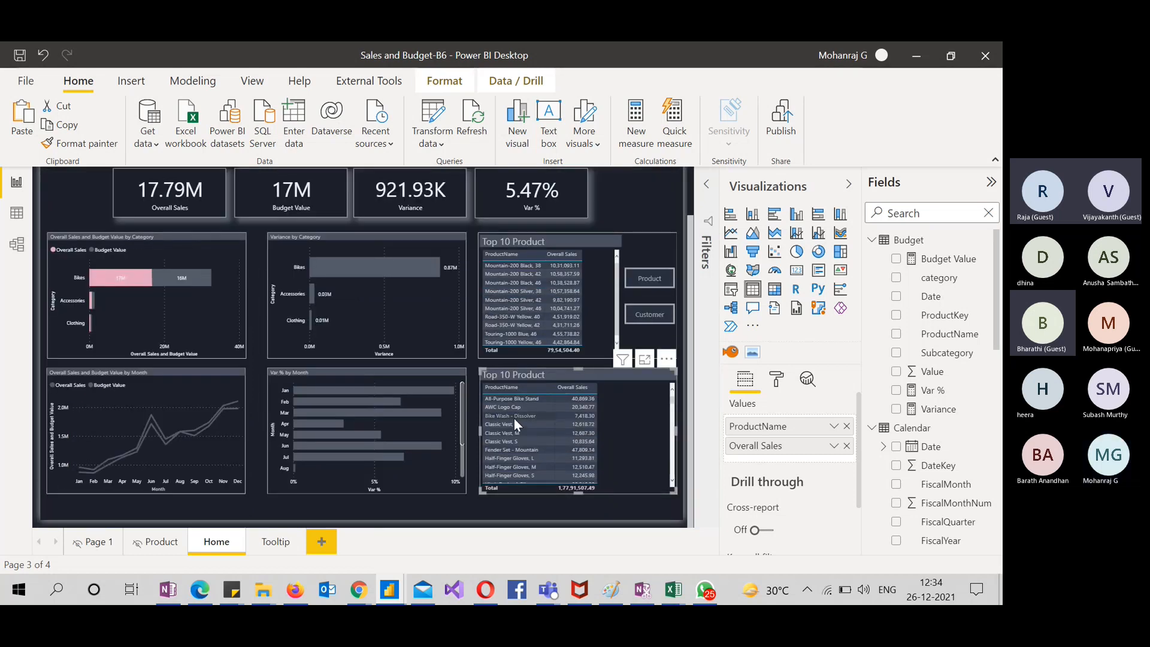
{"action": "mouse_move", "coordinate": [514, 418]}
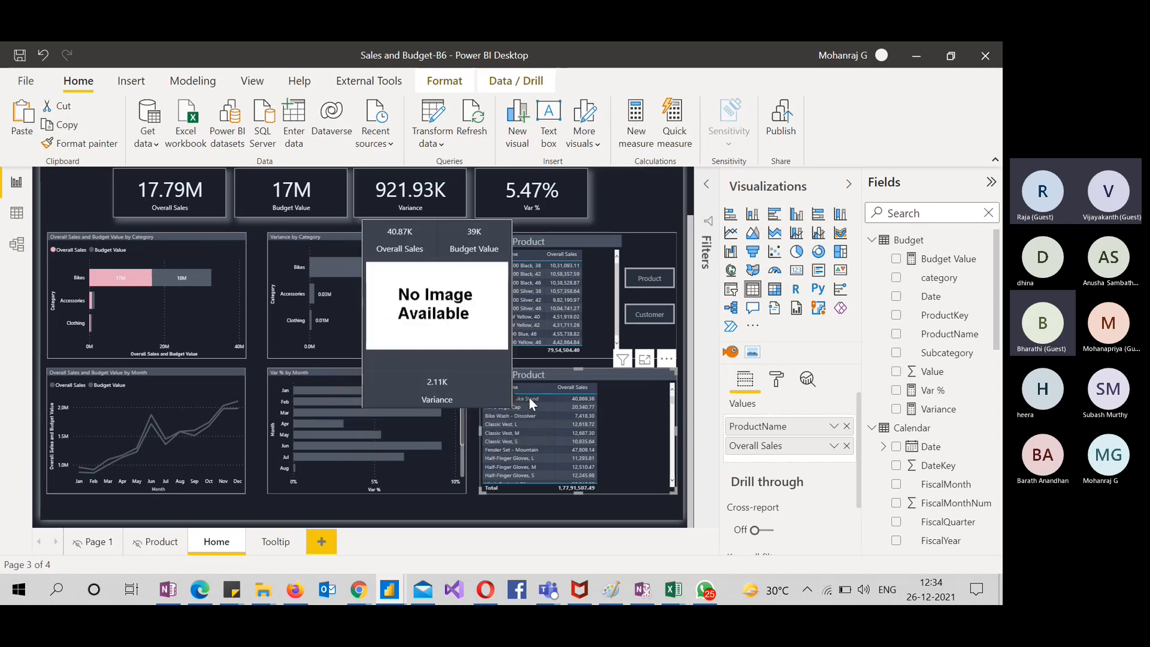
{"action": "scroll", "coordinate": [531, 447], "scroll_direction": "down", "scroll_amount": 2}
{"action": "scroll", "coordinate": [531, 453], "scroll_direction": "down", "scroll_amount": 3}
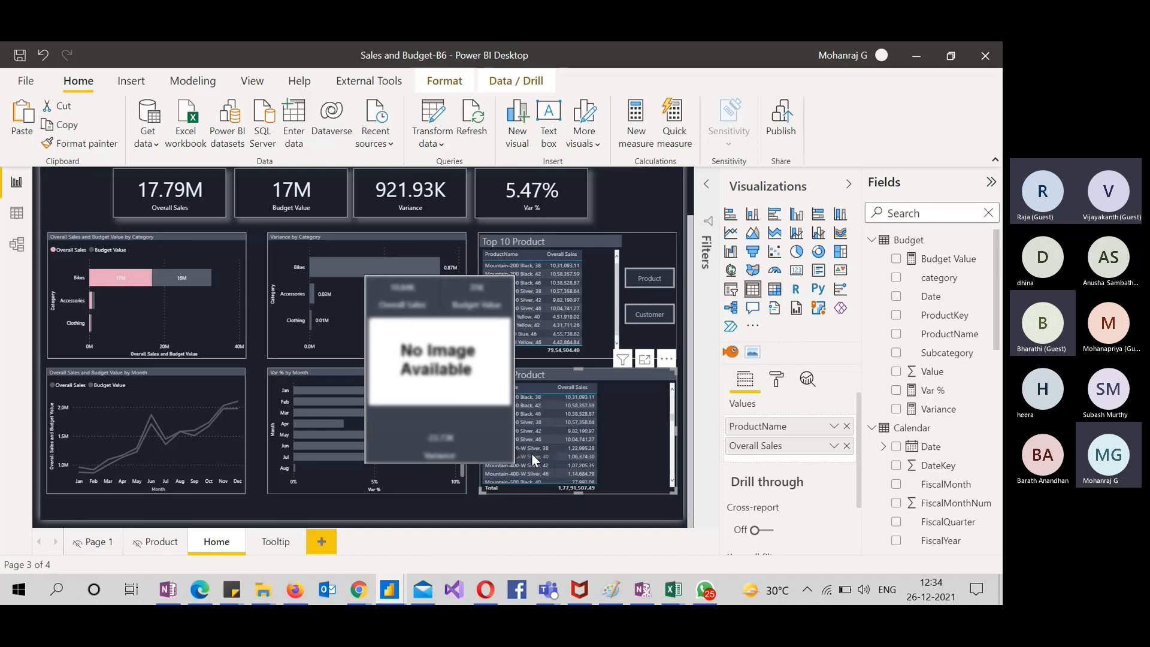
{"action": "scroll", "coordinate": [531, 449], "scroll_direction": "down", "scroll_amount": 4}
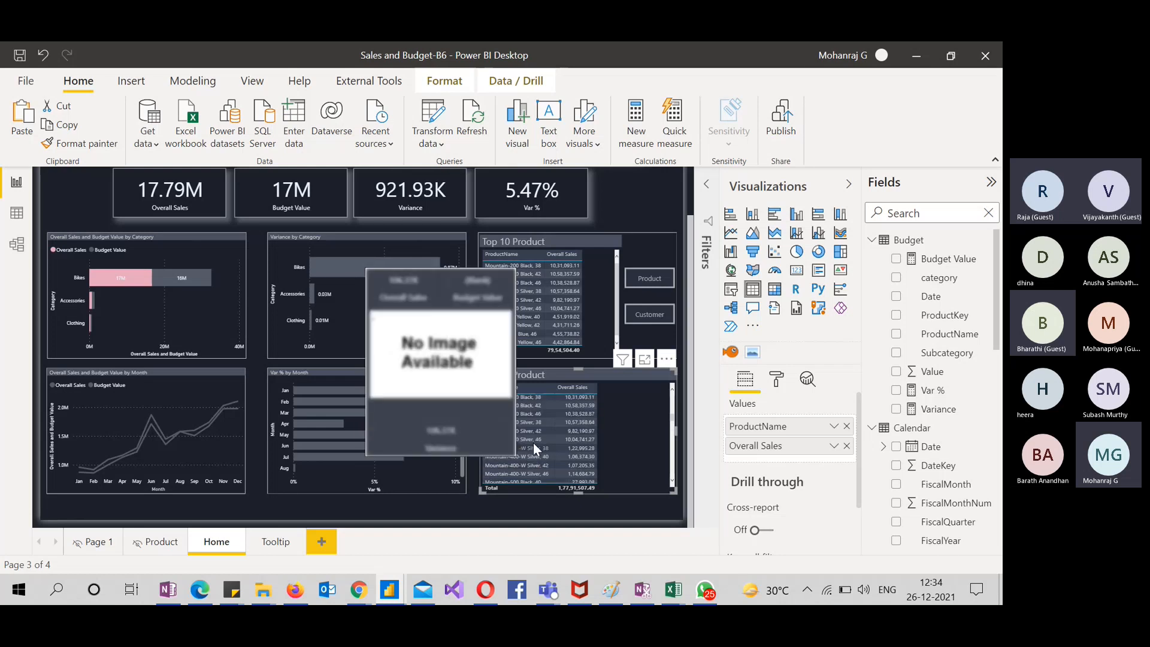
{"action": "scroll", "coordinate": [530, 442], "scroll_direction": "down", "scroll_amount": 1}
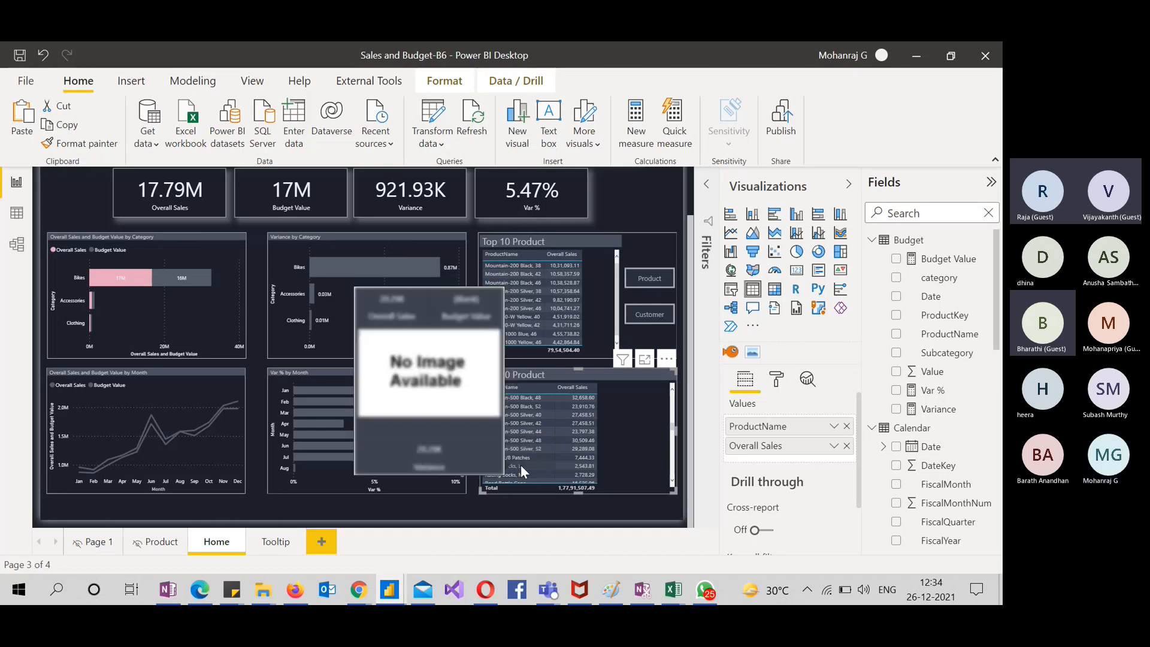
{"action": "scroll", "coordinate": [520, 465], "scroll_direction": "down", "scroll_amount": 5}
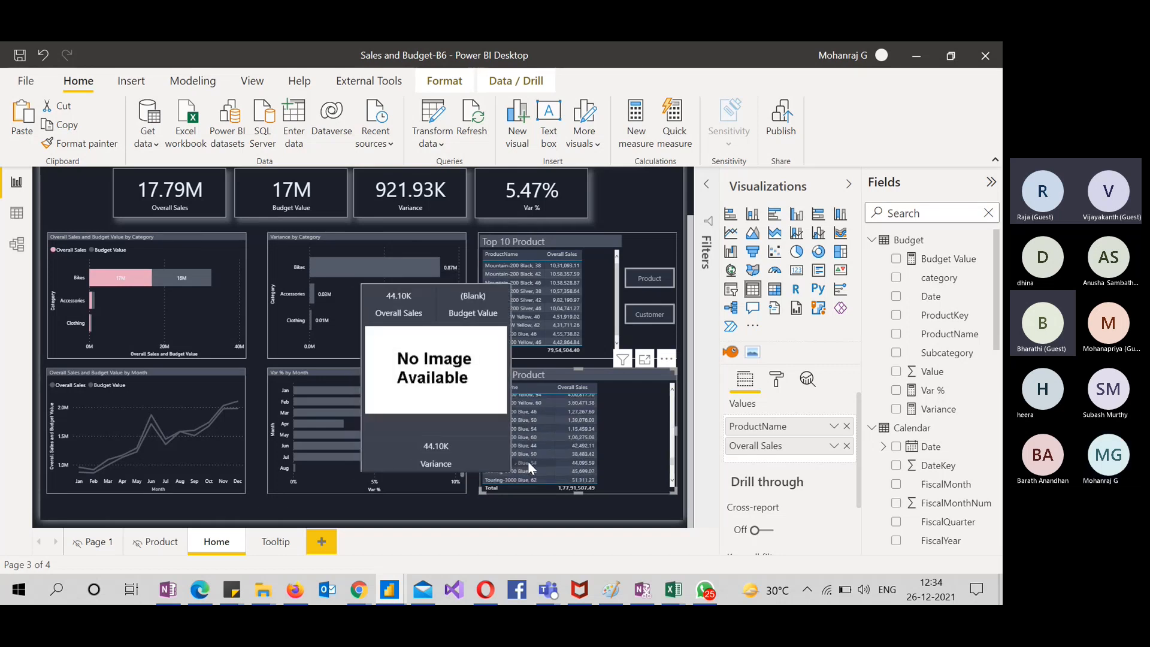
{"action": "scroll", "coordinate": [527, 461], "scroll_direction": "down", "scroll_amount": 3}
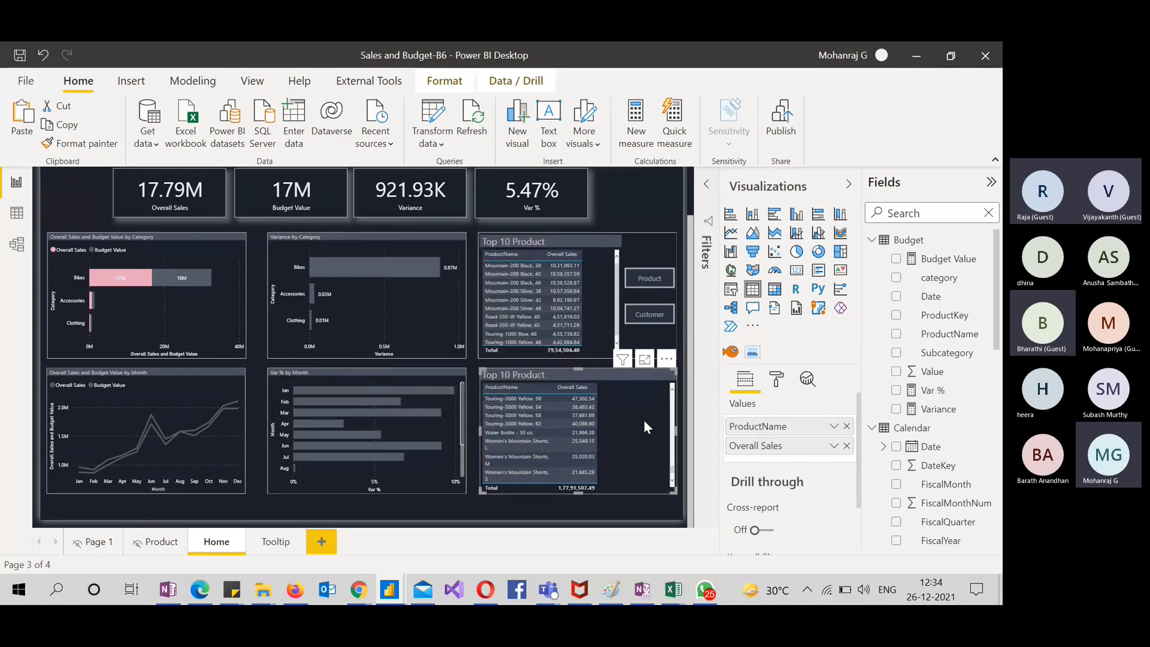
Replace ProductName with ModelName in the lower table and preview the tooltip on several model rows
{"action": "left_click", "coordinate": [847, 426]}
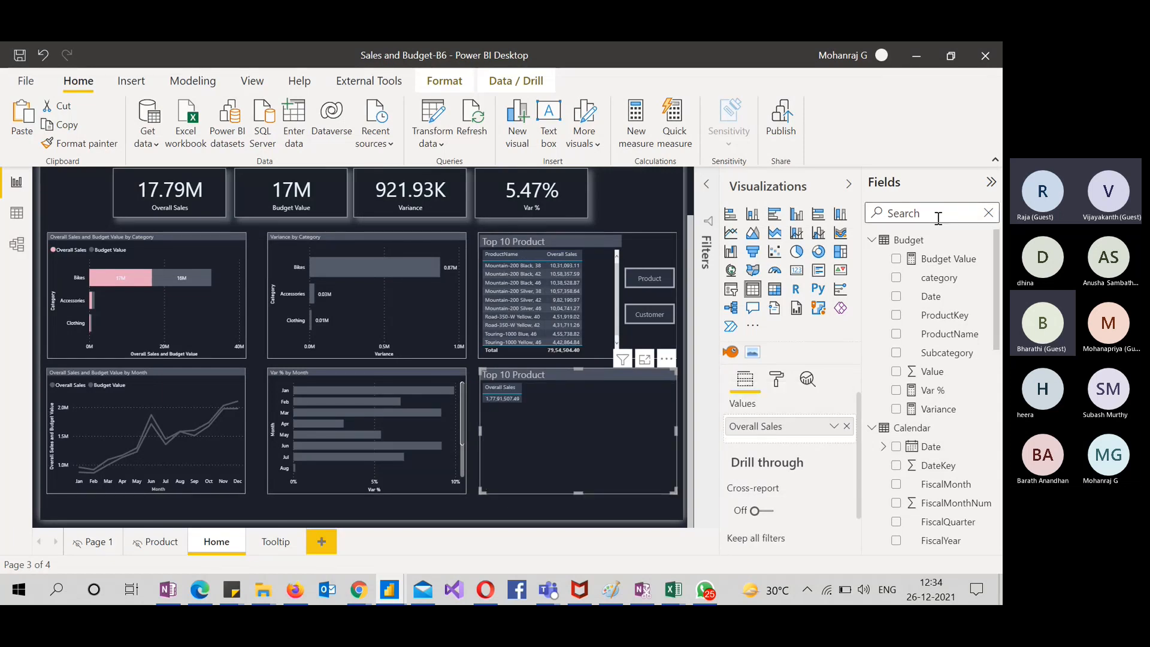
{"action": "type", "text": "product"}
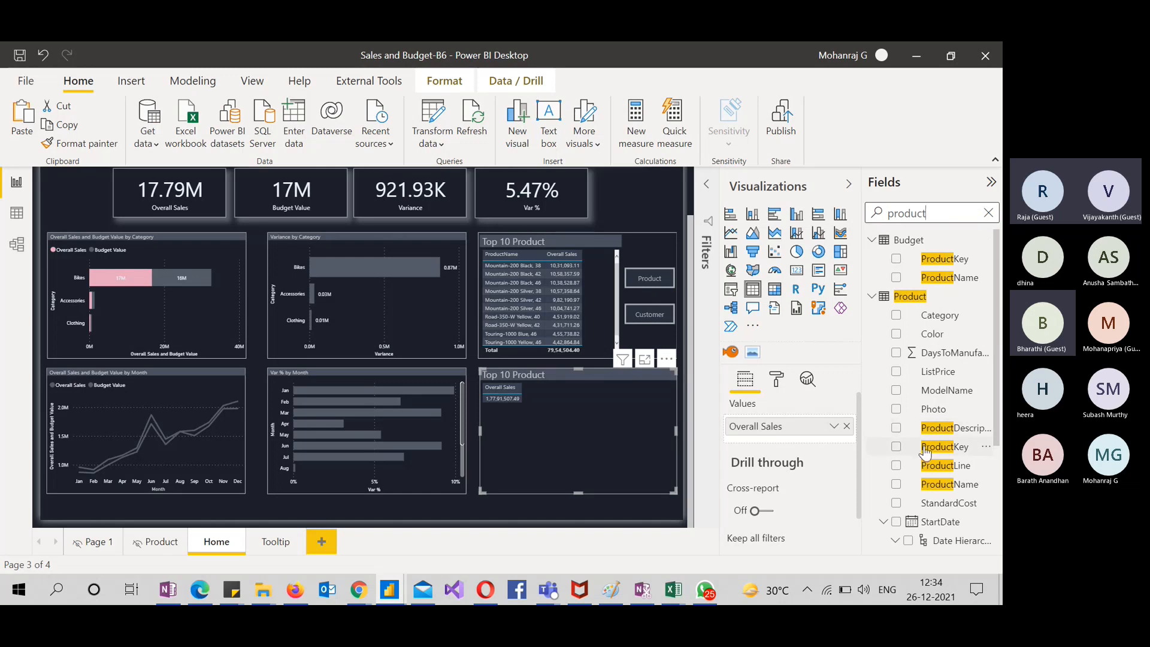
{"action": "scroll", "coordinate": [926, 453], "scroll_direction": "down", "scroll_amount": 1}
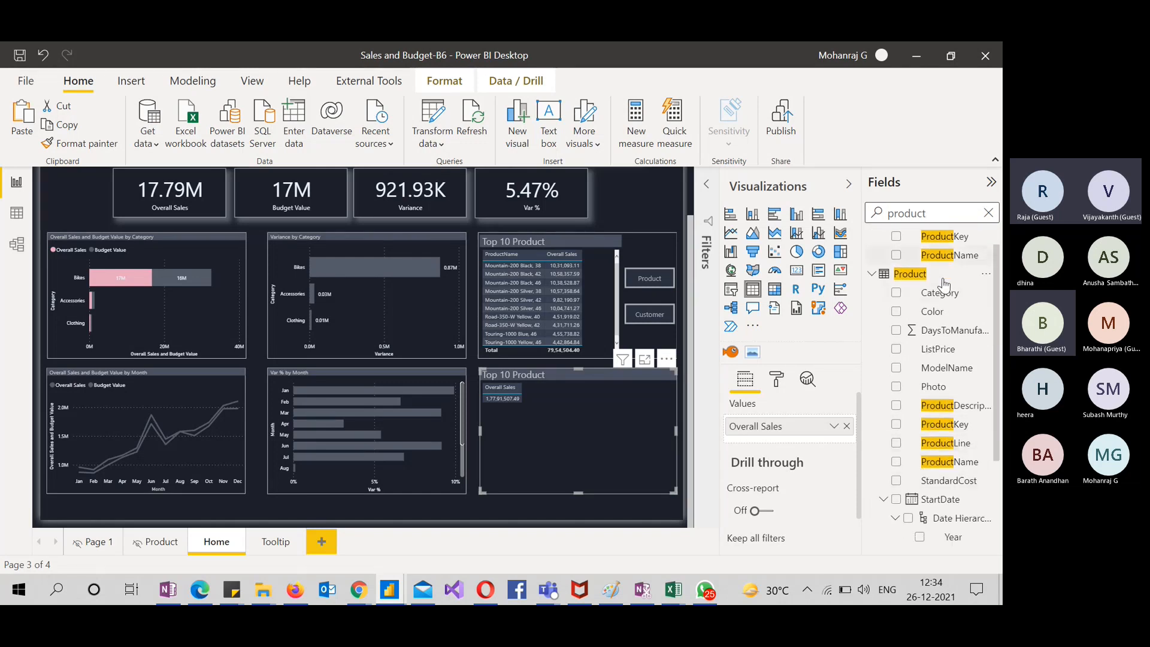
{"action": "left_click_drag", "start_coordinate": [932, 376], "coordinate": [810, 427]}
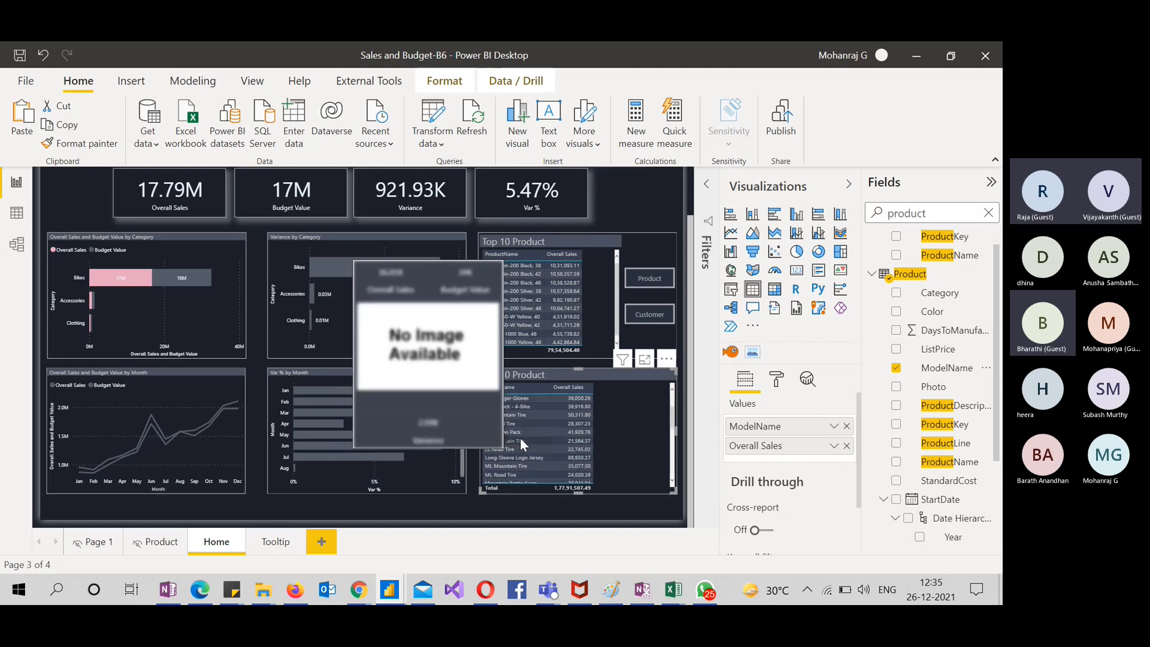
{"action": "scroll", "coordinate": [520, 446], "scroll_direction": "down", "scroll_amount": 2}
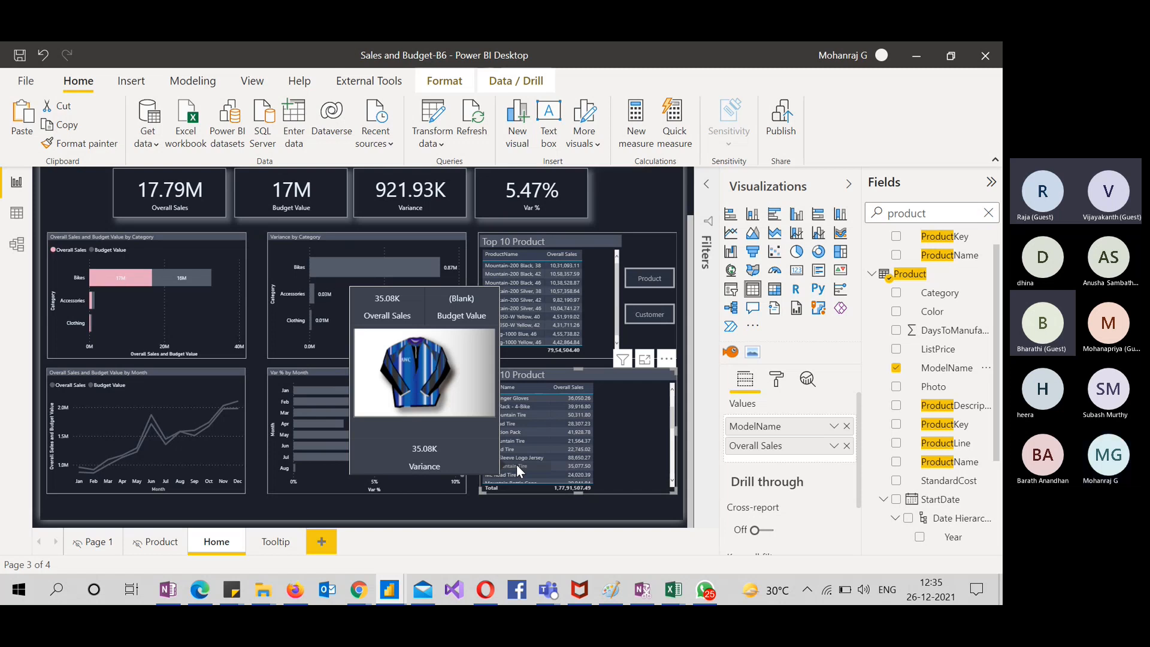
{"action": "scroll", "coordinate": [517, 465], "scroll_direction": "down", "scroll_amount": 2}
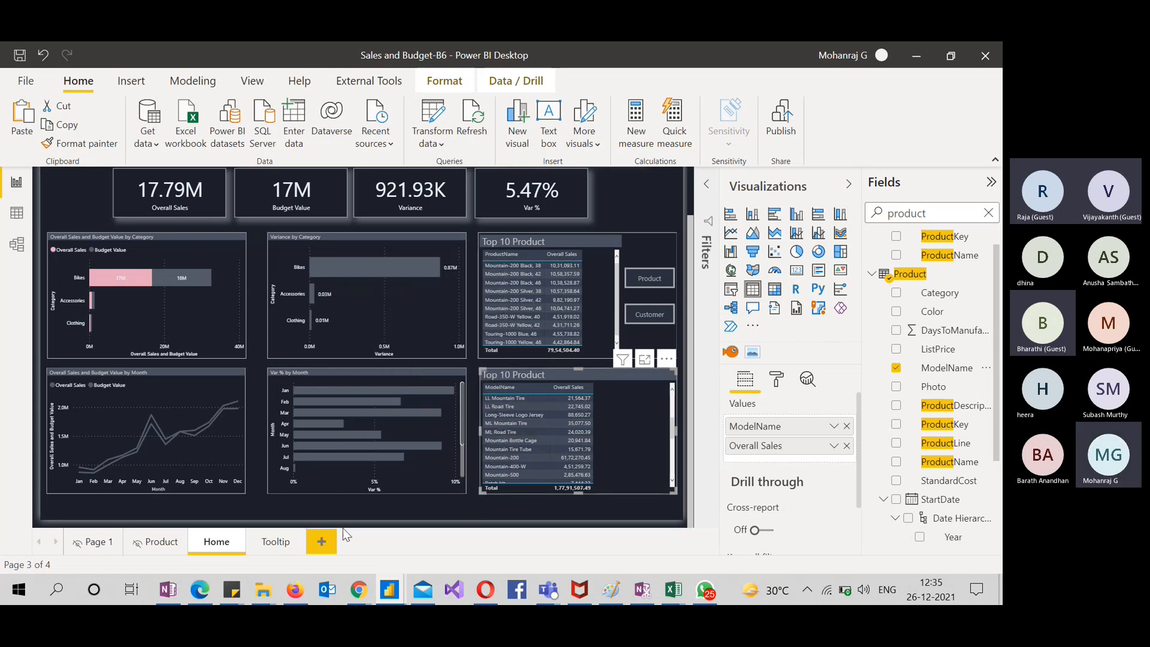
Hide the Tooltip page and return to the Home page
{"action": "left_click", "coordinate": [262, 543]}
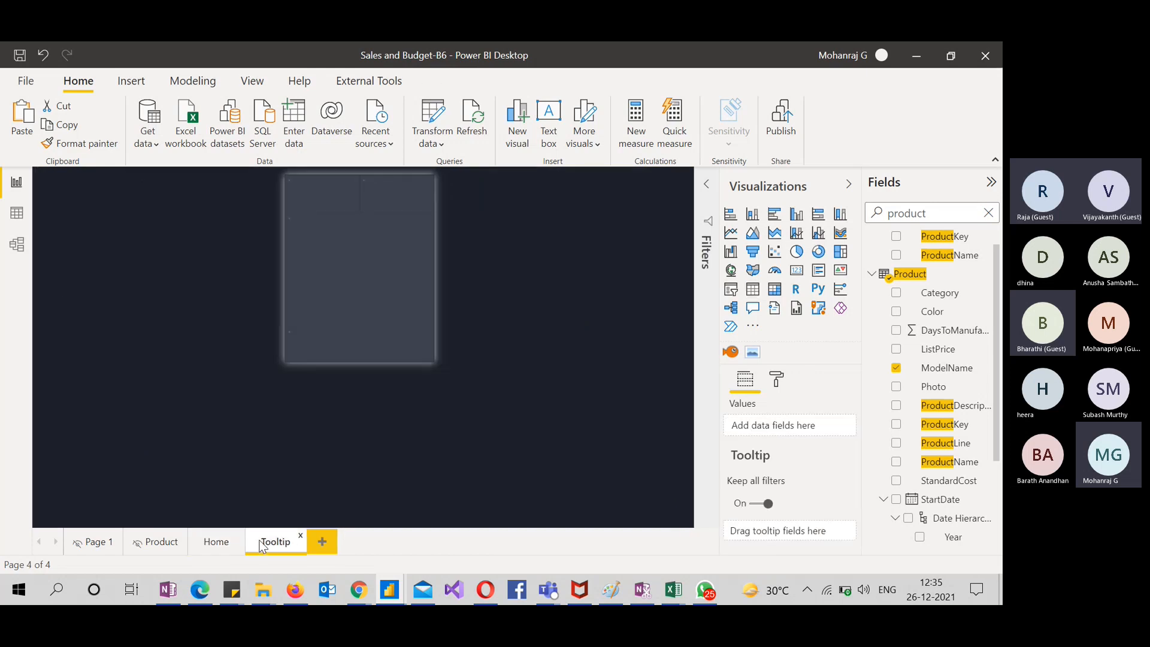
{"action": "right_click", "coordinate": [269, 539]}
{"action": "key", "text": "Escape"}
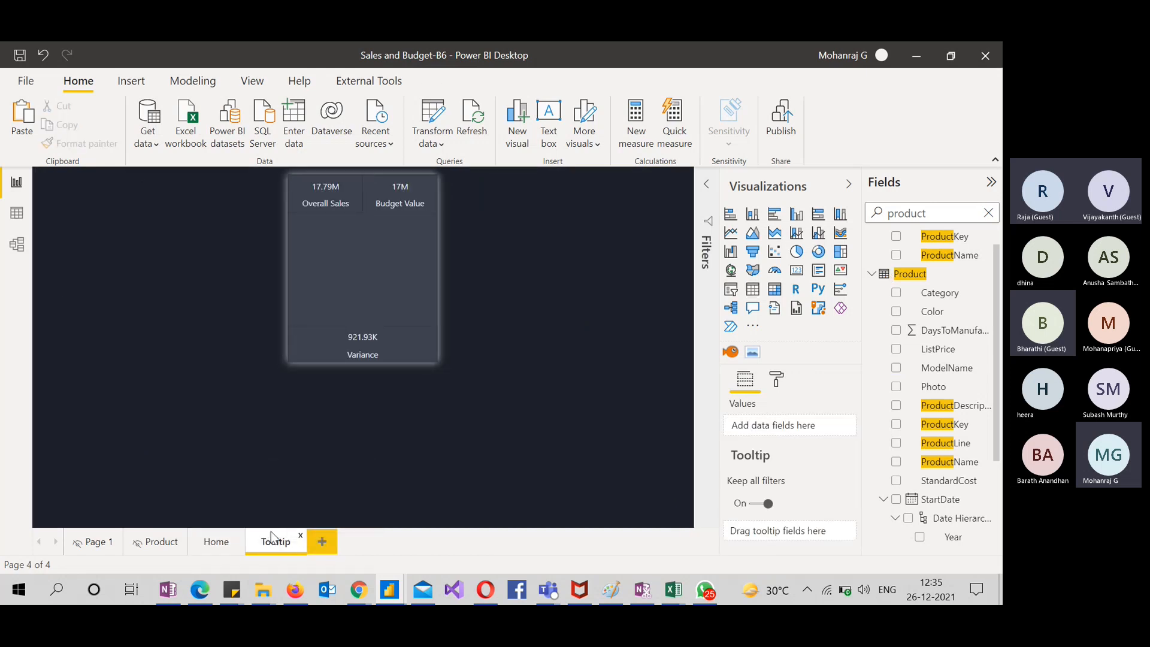
{"action": "left_click", "coordinate": [216, 547]}
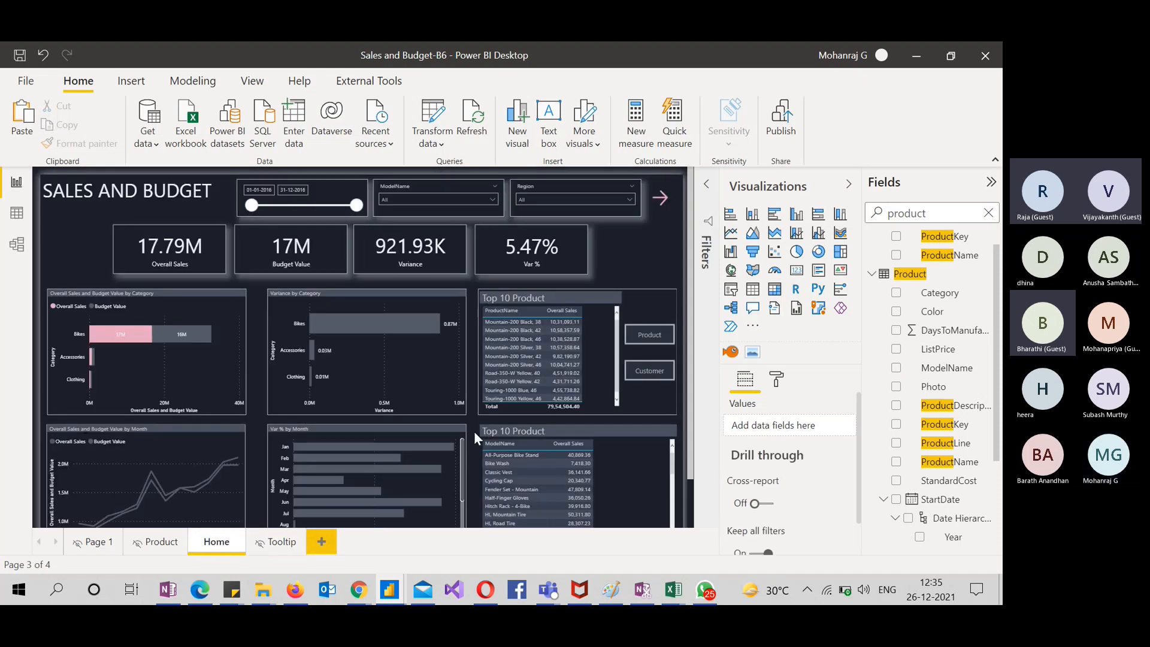
Preview the custom tooltip on model rows down to the end of the lower ModelName table
{"action": "scroll", "coordinate": [473, 431], "scroll_direction": "down", "scroll_amount": 1}
{"action": "mouse_move", "coordinate": [410, 273]}
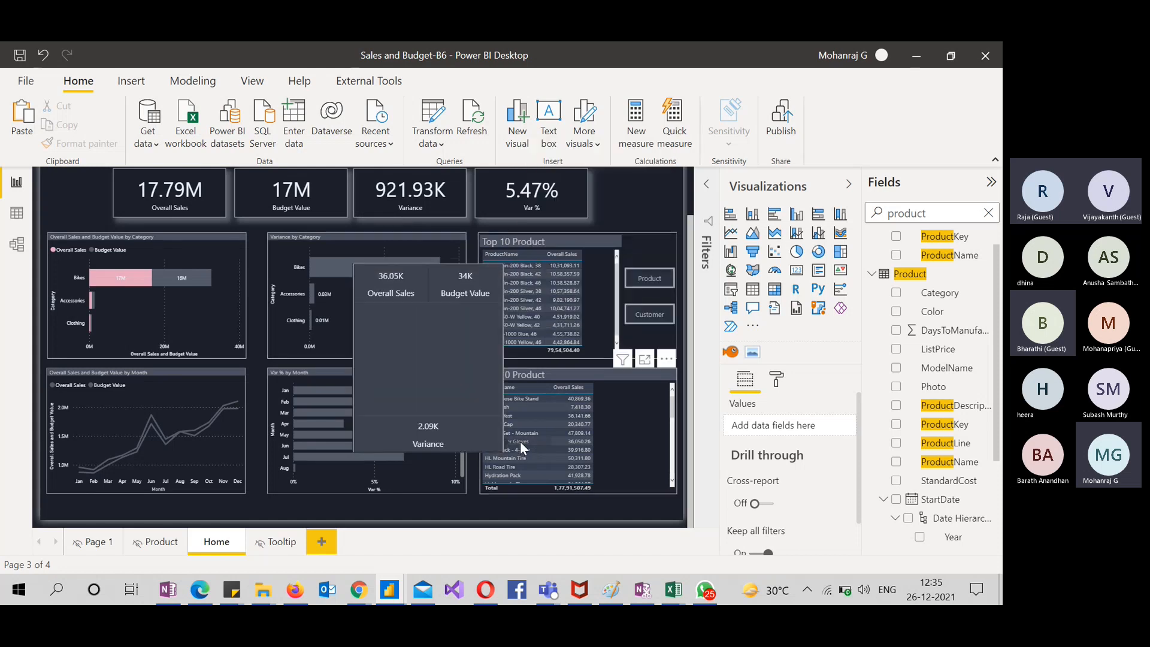
{"action": "scroll", "coordinate": [520, 440], "scroll_direction": "down", "scroll_amount": 3}
{"action": "scroll", "coordinate": [520, 441], "scroll_direction": "down", "scroll_amount": 2}
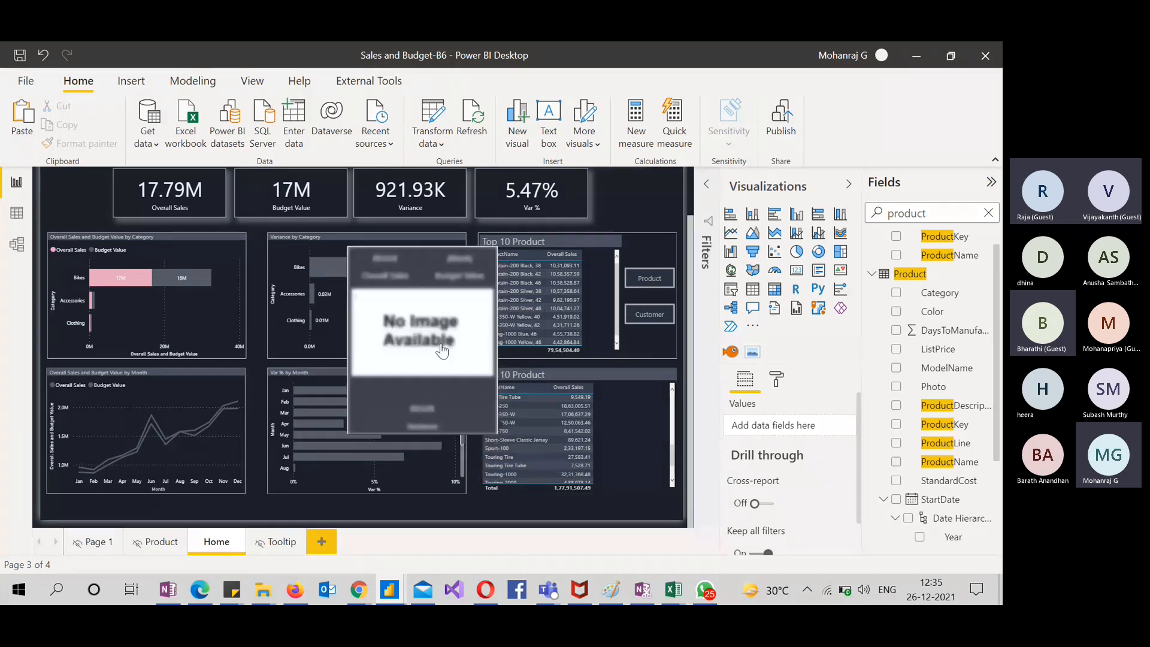
{"action": "scroll", "coordinate": [508, 461], "scroll_direction": "down", "scroll_amount": 1}
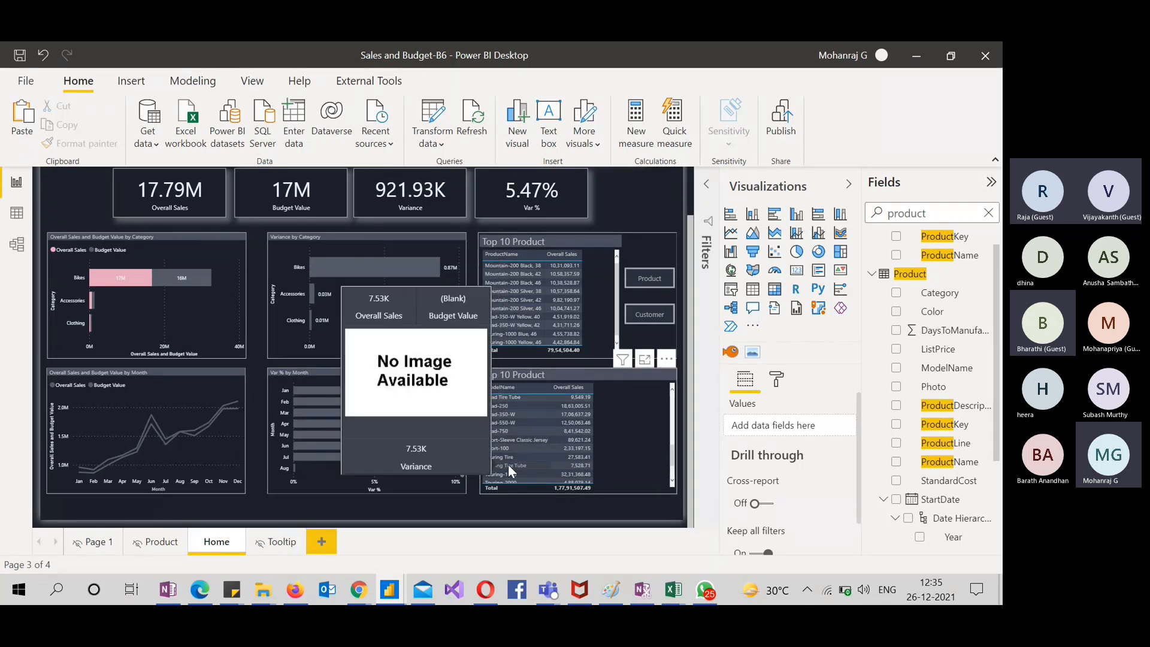
{"action": "scroll", "coordinate": [508, 465], "scroll_direction": "down", "scroll_amount": 1}
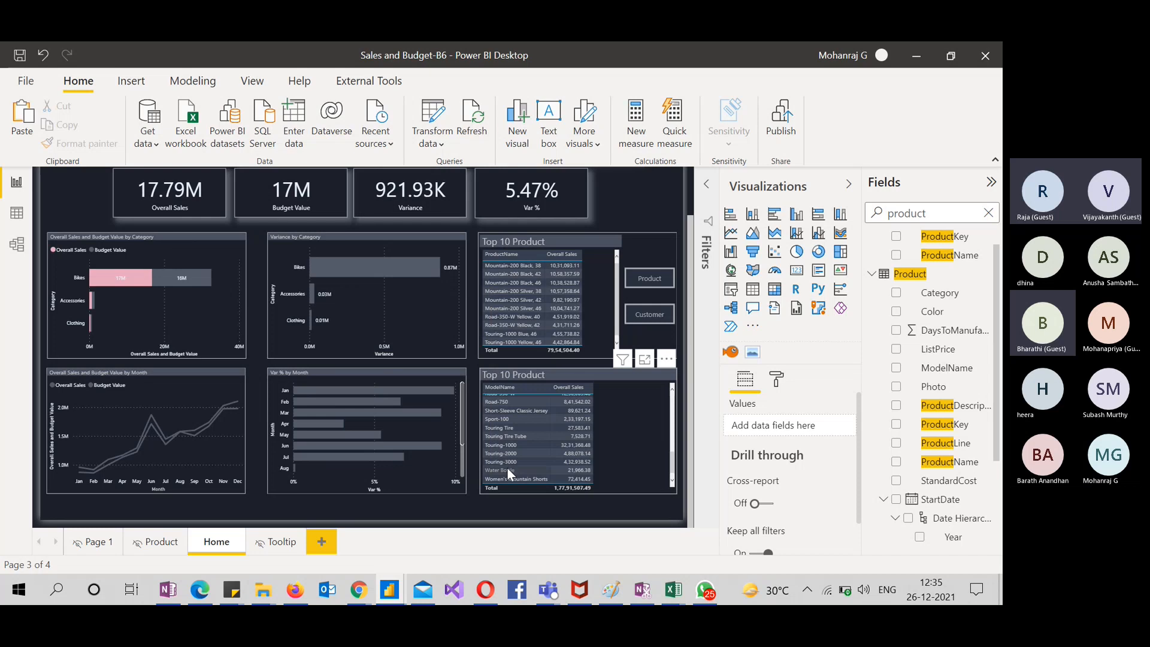
{"action": "mouse_move", "coordinate": [507, 467]}
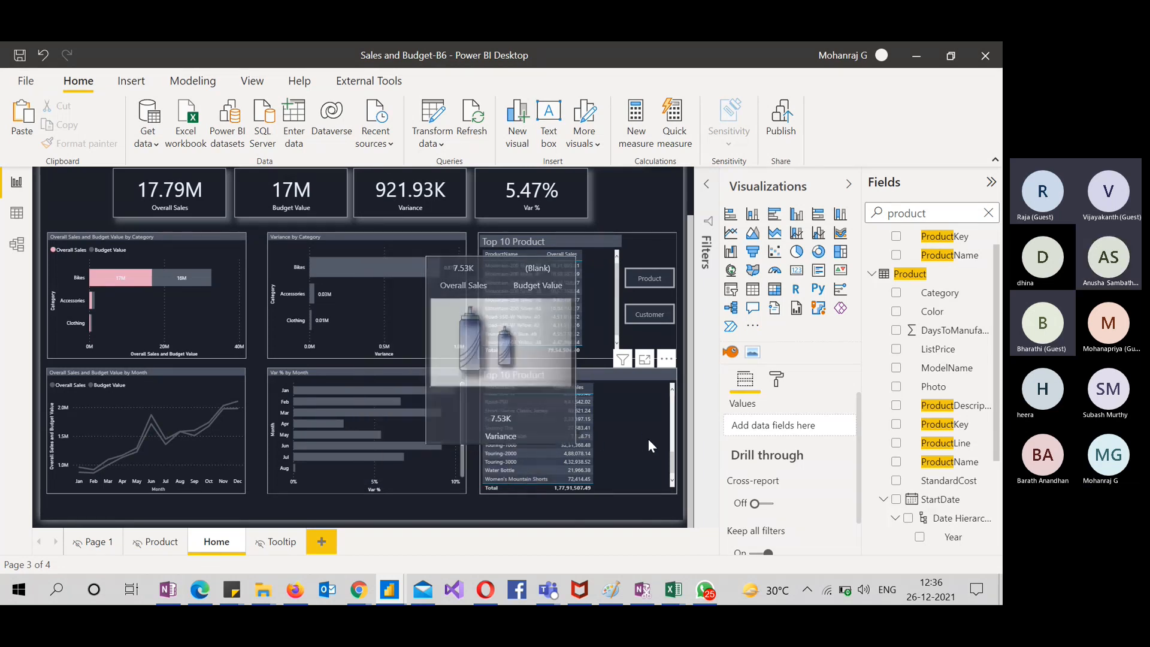
{"action": "mouse_move", "coordinate": [513, 430]}
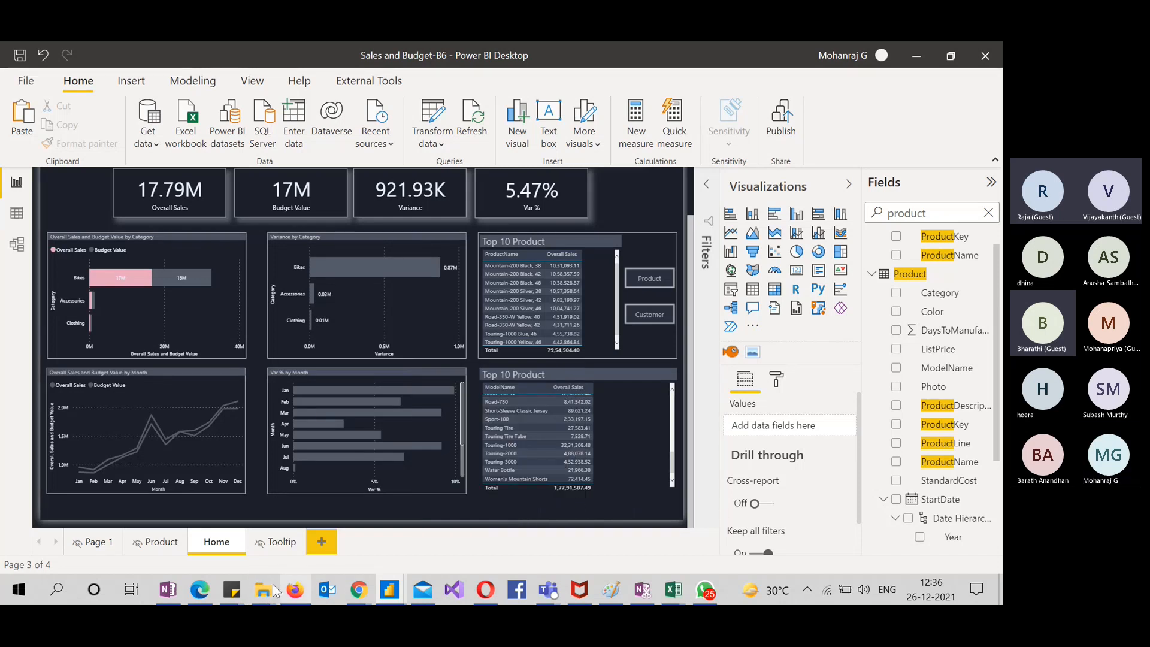
Switch to the OneNote class notes and add list item 3 "Advance Visual" with the sub-item "Bookmark"
{"action": "left_click", "coordinate": [166, 590]}
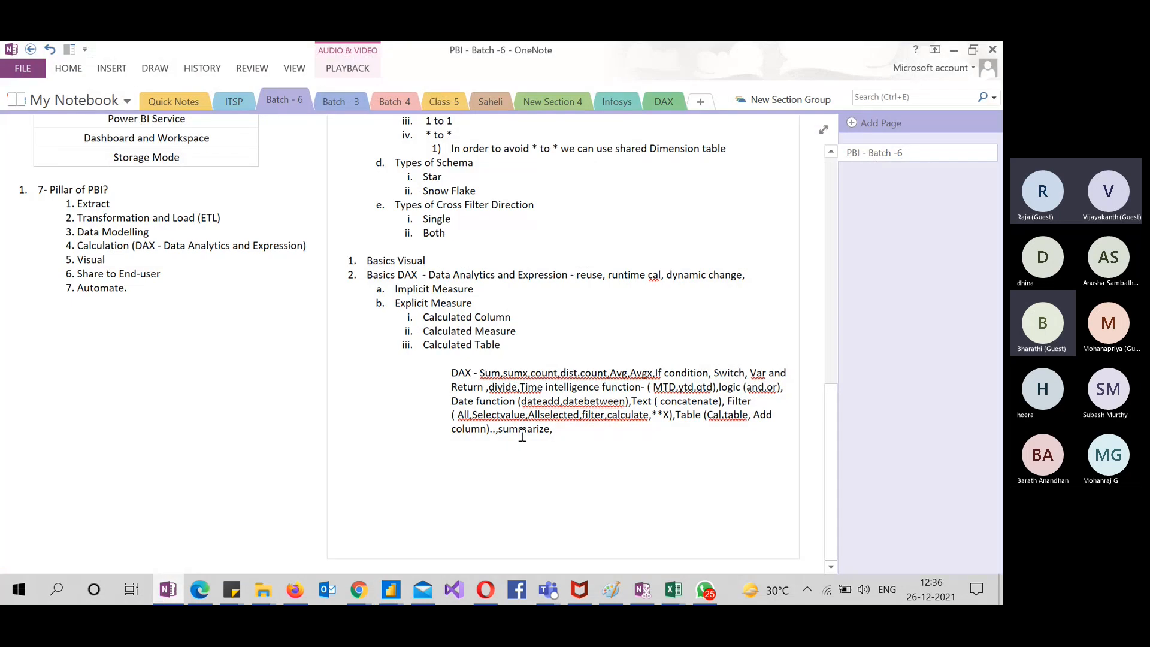
{"action": "left_click", "coordinate": [388, 465]}
{"action": "type", "text": "Advance Visual"}
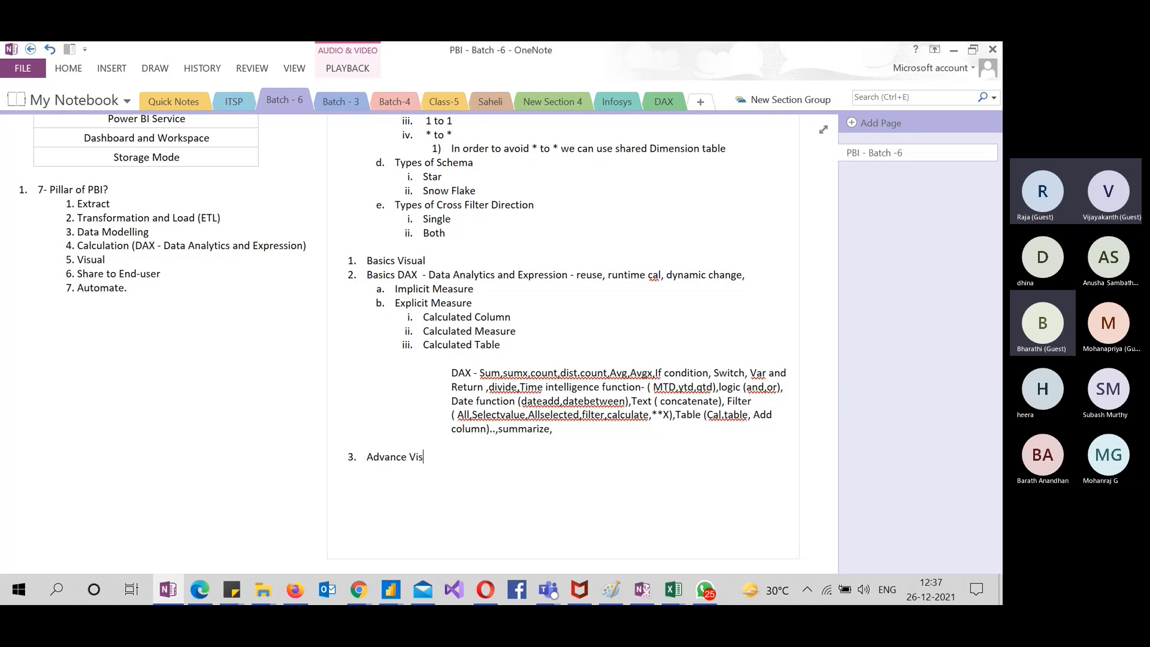
{"action": "key", "text": "Return"}
{"action": "key", "text": "Tab"}
{"action": "type", "text": "Bookmark"}
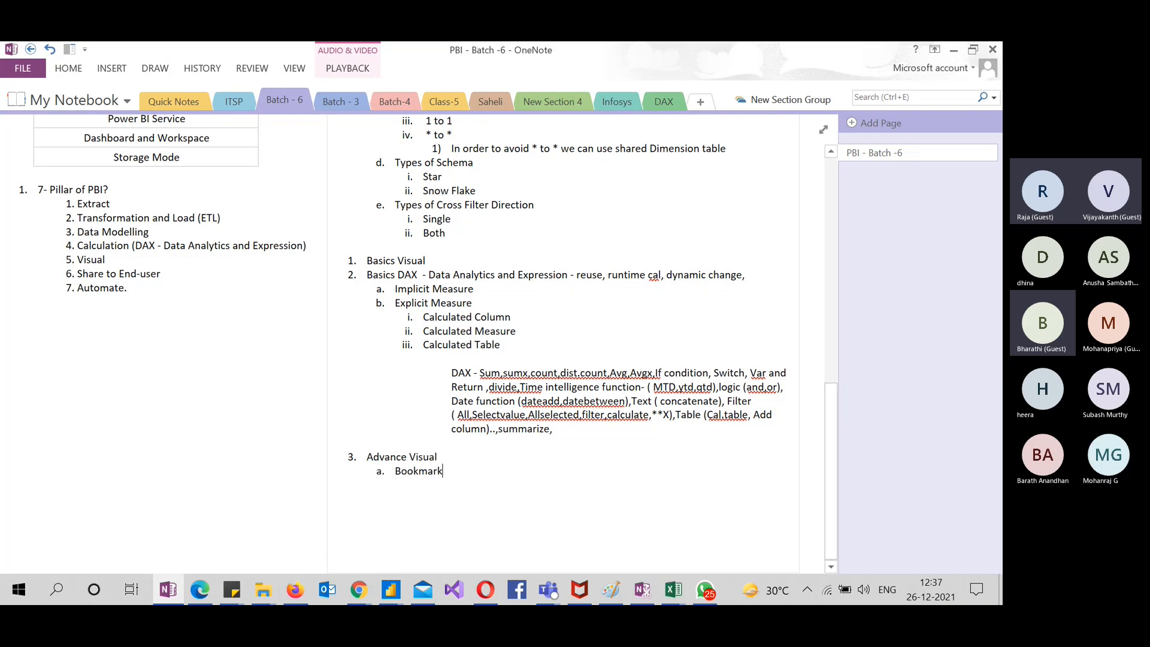
Add the sub-items "Page Navigation", "Tooltip" and "Drill through" beneath Bookmark in the Advance Visual list
{"action": "key", "text": "Return"}
{"action": "key", "text": "Return"}
{"action": "key", "text": "Return"}
{"action": "key", "text": "Return"}
{"action": "key", "text": "Tab"}
{"action": "key", "text": "BackSpace"}
{"action": "key", "text": "Return"}
{"action": "type", "text": "Page Navigat"}
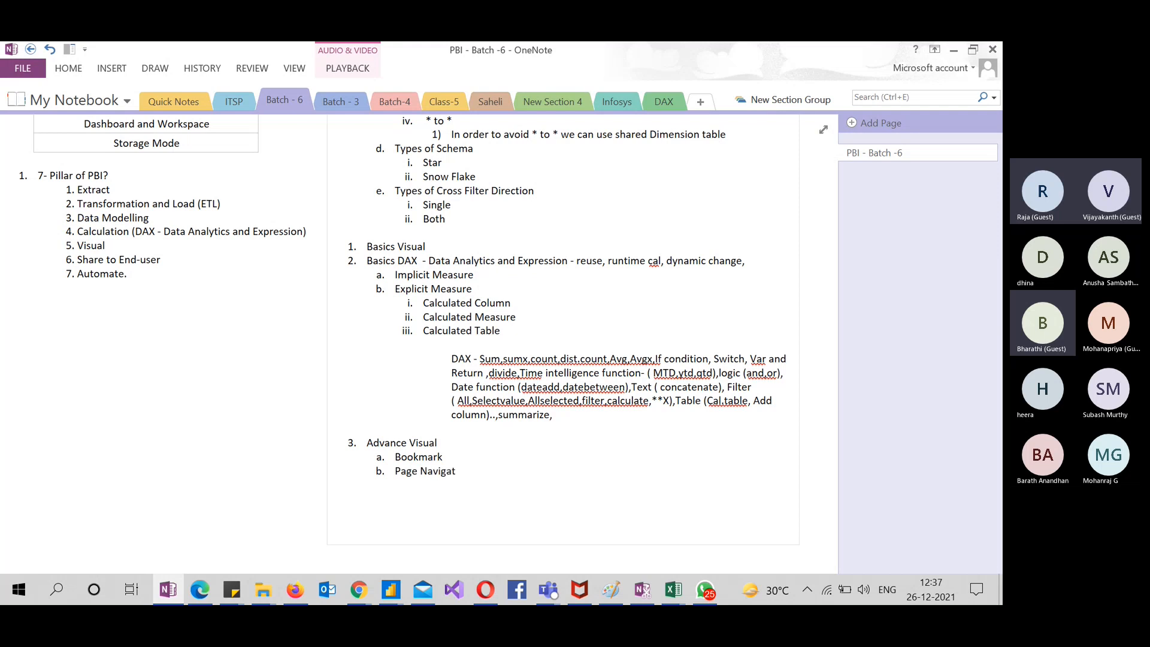
{"action": "type", "text": "ion T"}
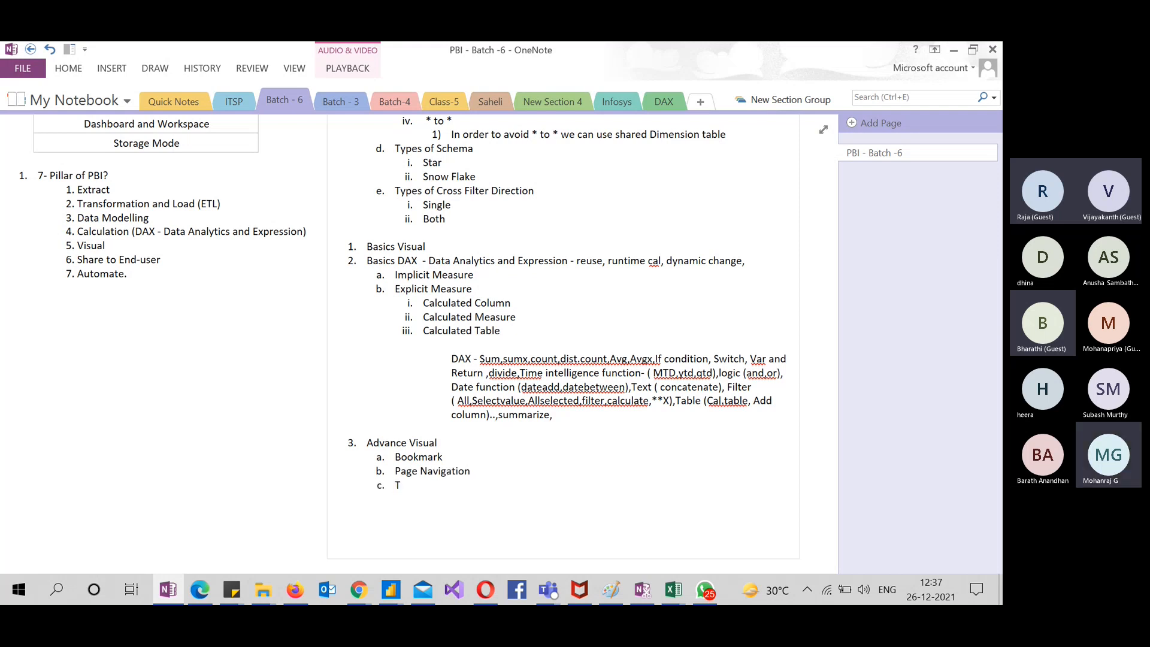
{"action": "type", "text": "ooltip"}
{"action": "key", "text": "Return"}
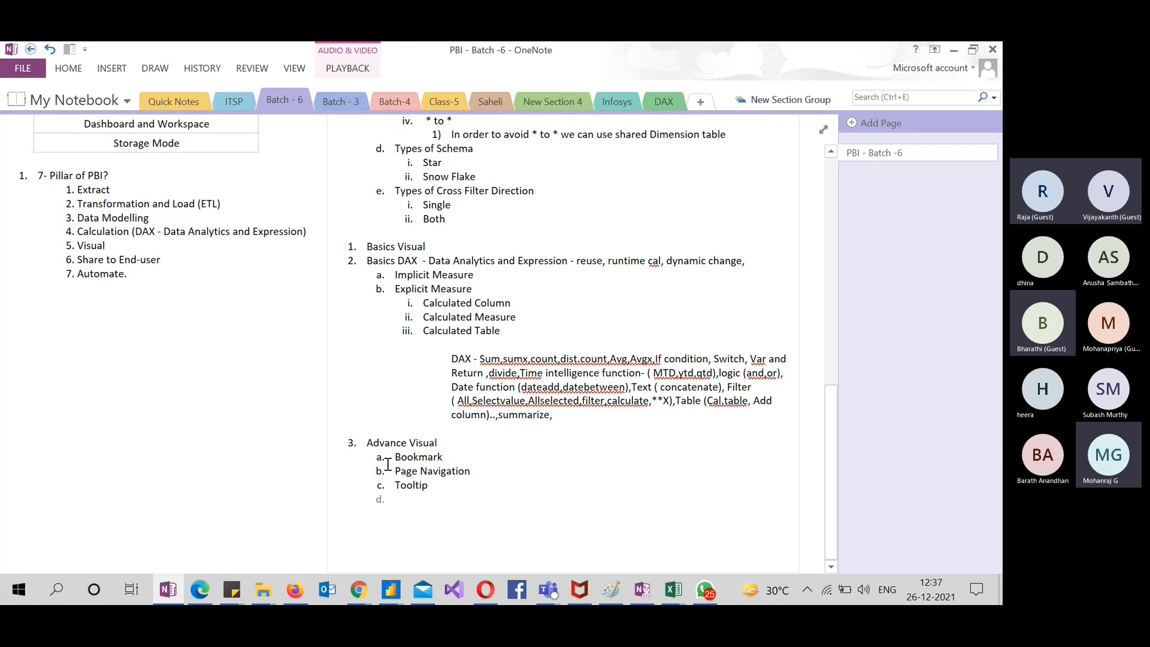
{"action": "type", "text": "Drill "}
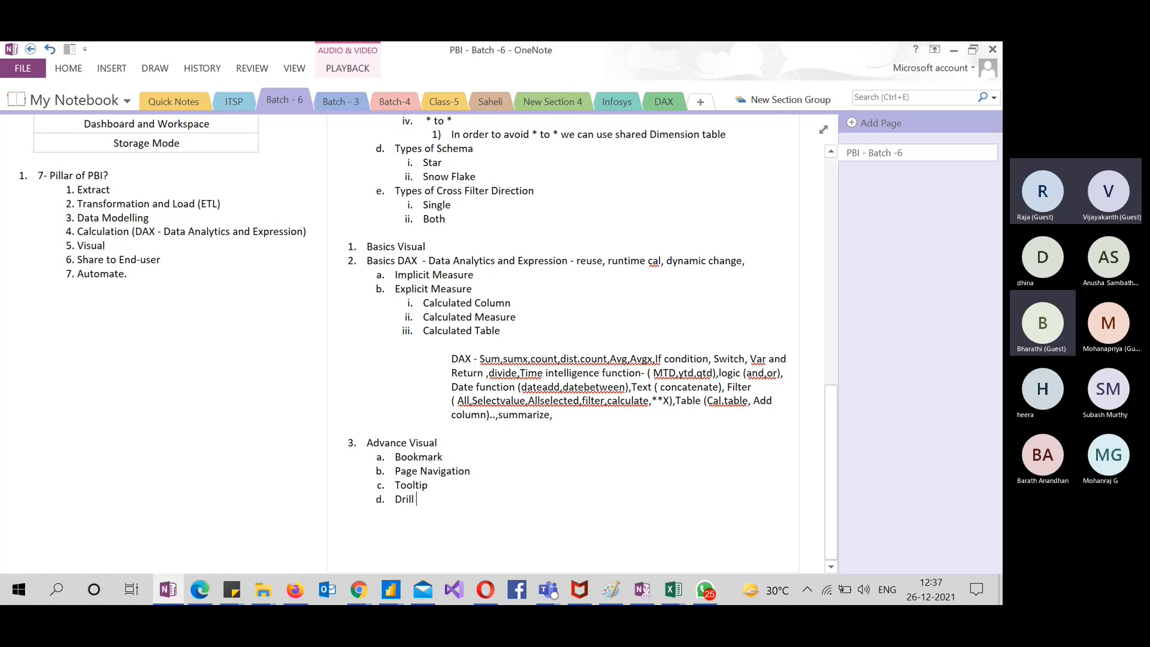
{"action": "type", "text": "throug"}
{"action": "left_click_drag", "start_coordinate": [457, 500], "coordinate": [395, 502]}
Switch back to Power BI Desktop and add the Product table's SubCategory below Category on the axis of the sales and budget by category chart
{"action": "key", "text": "alt+Tab"}
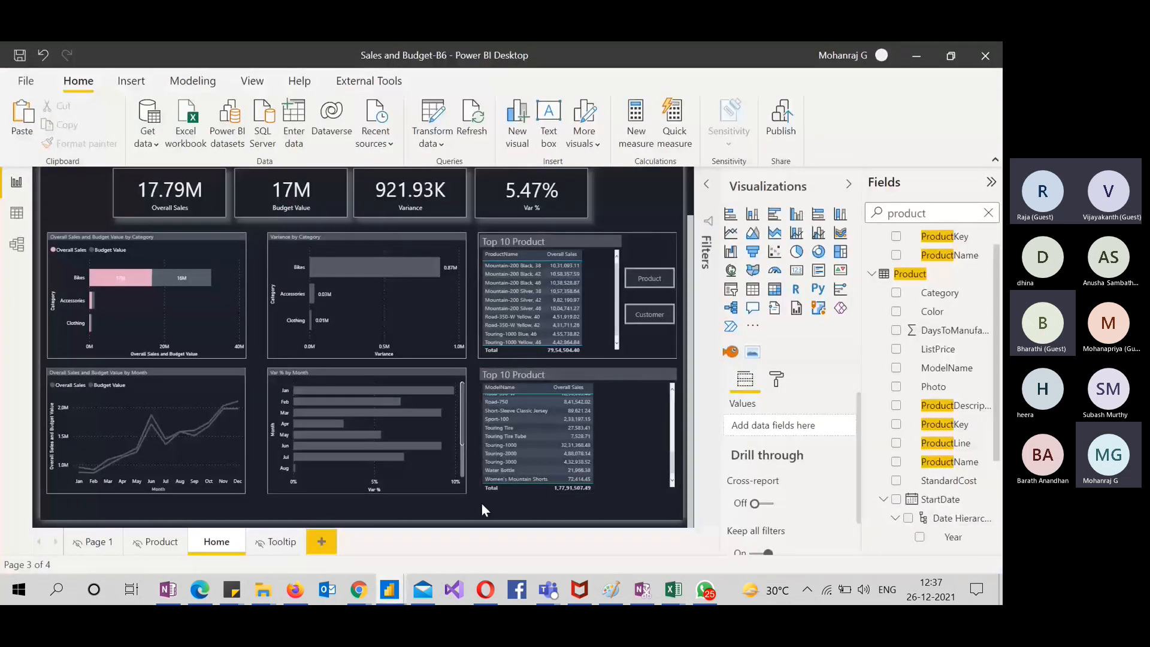
{"action": "scroll", "coordinate": [526, 444], "scroll_direction": "up", "scroll_amount": 5}
{"action": "scroll", "coordinate": [563, 384], "scroll_direction": "up", "scroll_amount": 2}
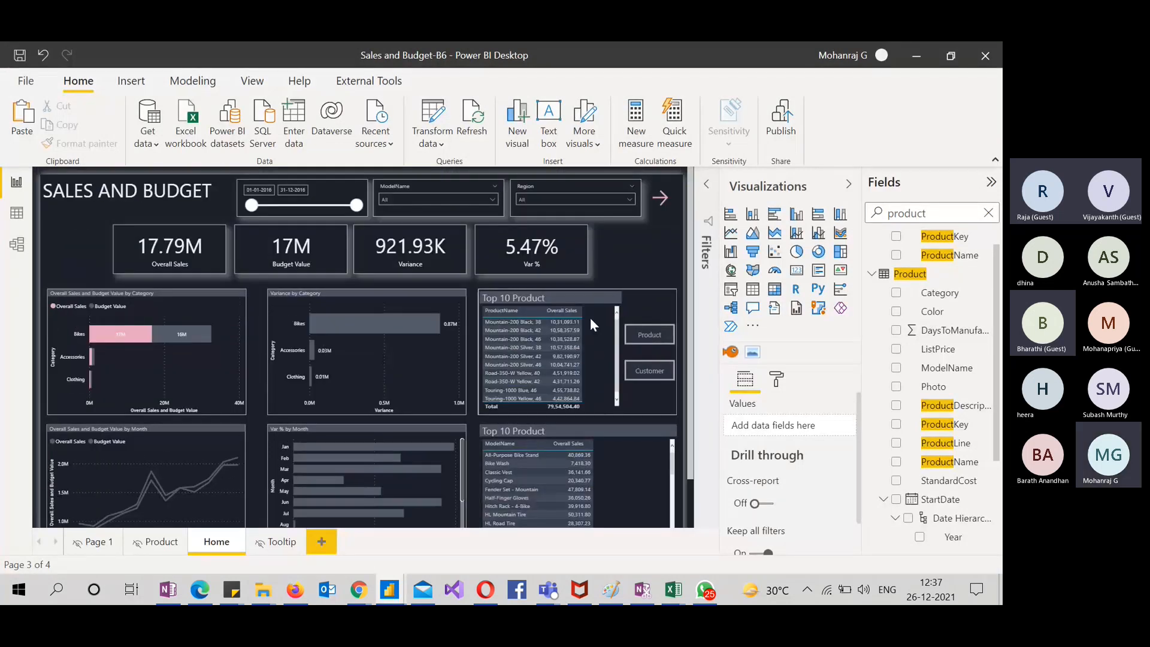
{"action": "scroll", "coordinate": [591, 320], "scroll_direction": "down", "scroll_amount": 2}
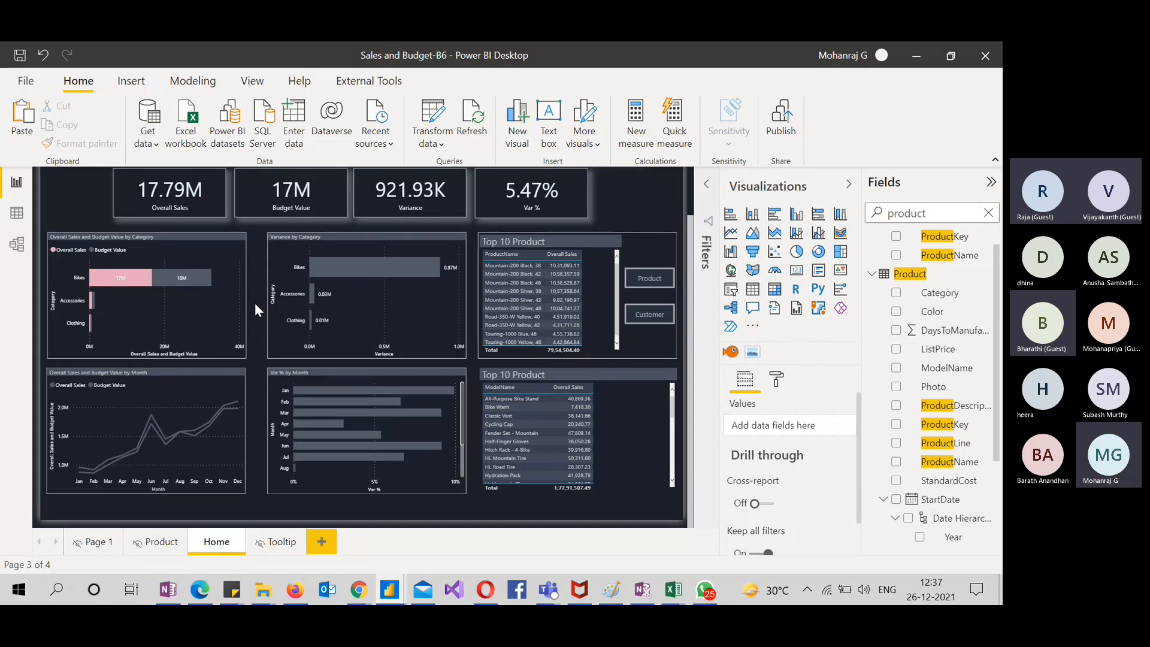
{"action": "left_click", "coordinate": [235, 253]}
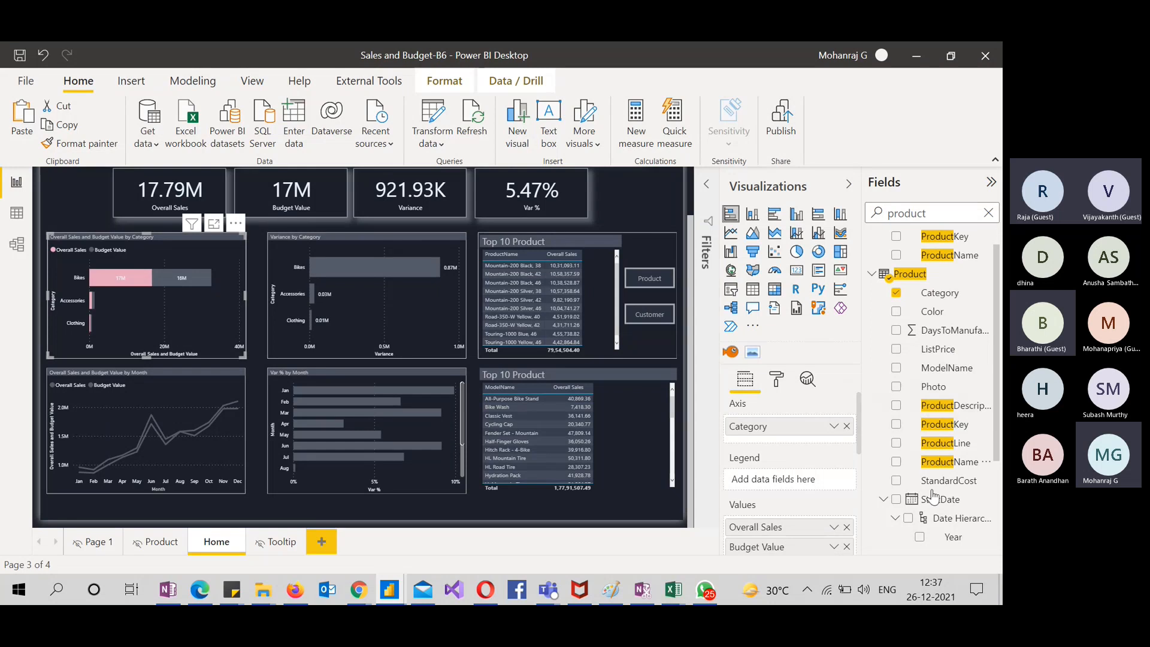
{"action": "scroll", "coordinate": [941, 401], "scroll_direction": "down", "scroll_amount": 1}
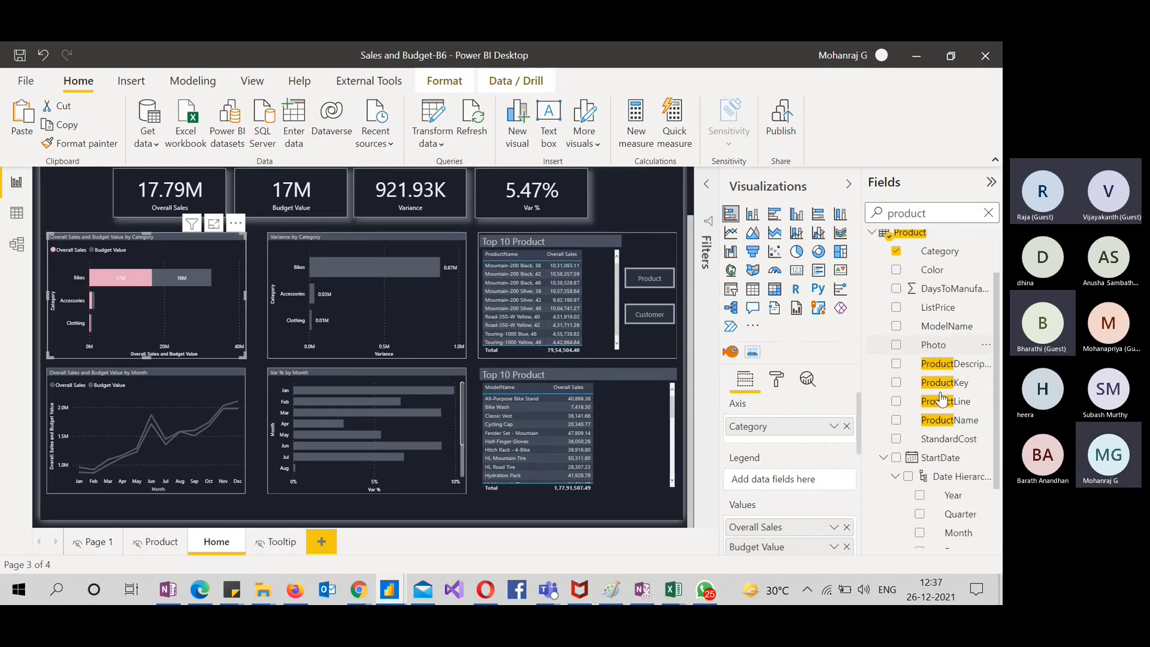
{"action": "double_click", "coordinate": [931, 211]}
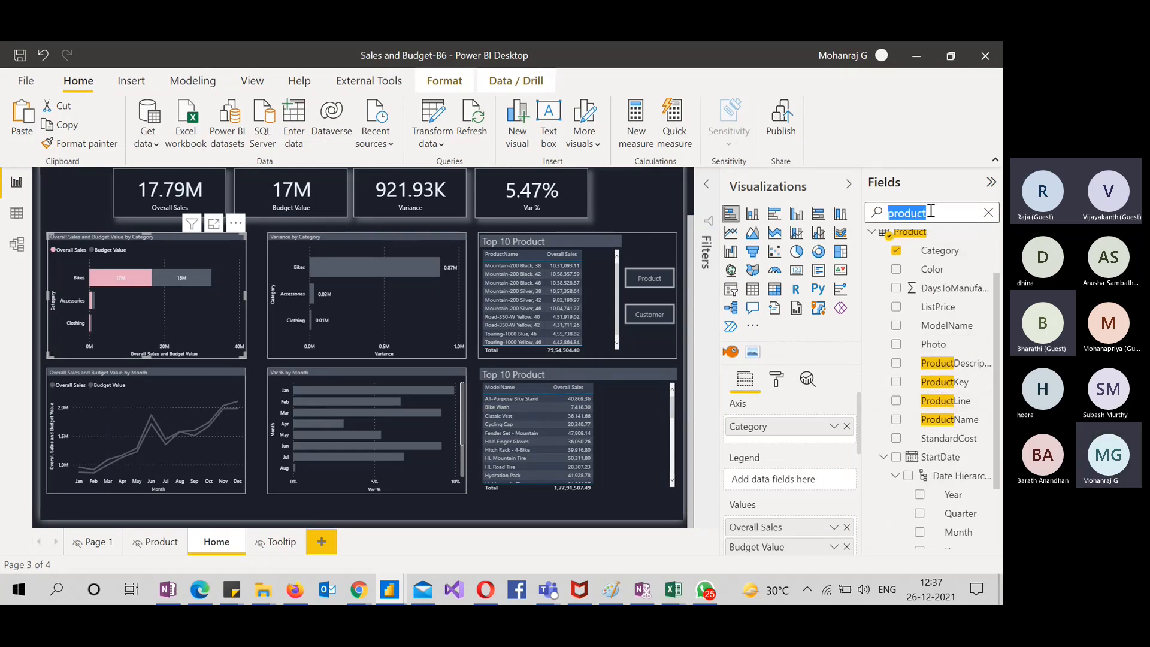
{"action": "type", "text": "sub"}
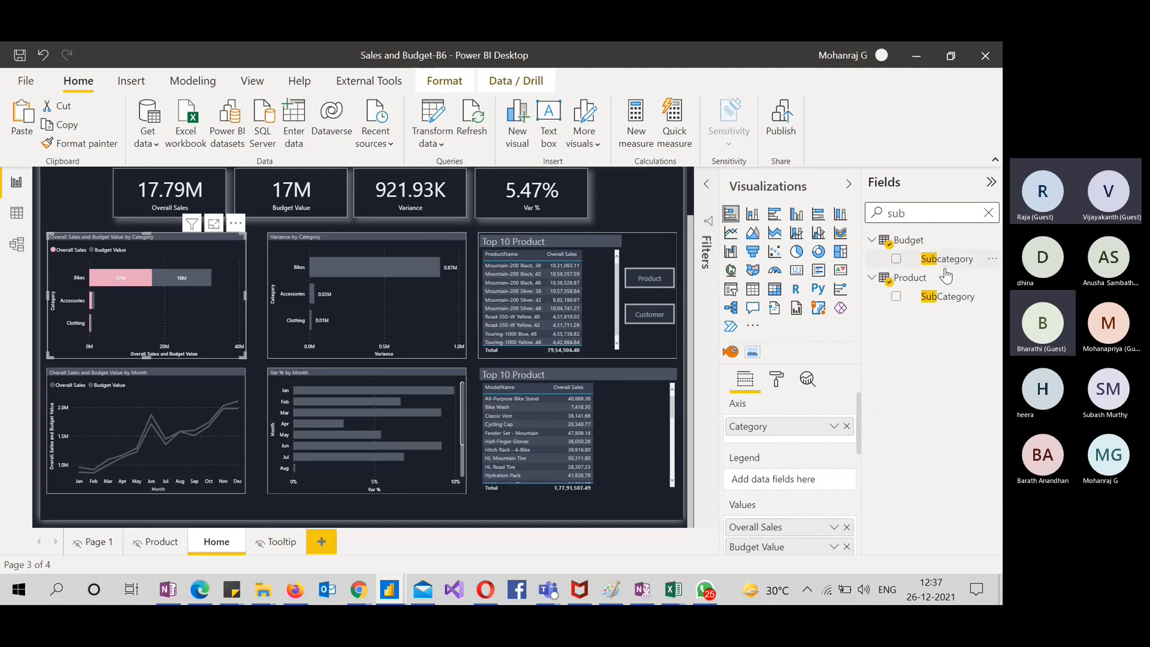
{"action": "left_click_drag", "start_coordinate": [951, 296], "coordinate": [797, 431]}
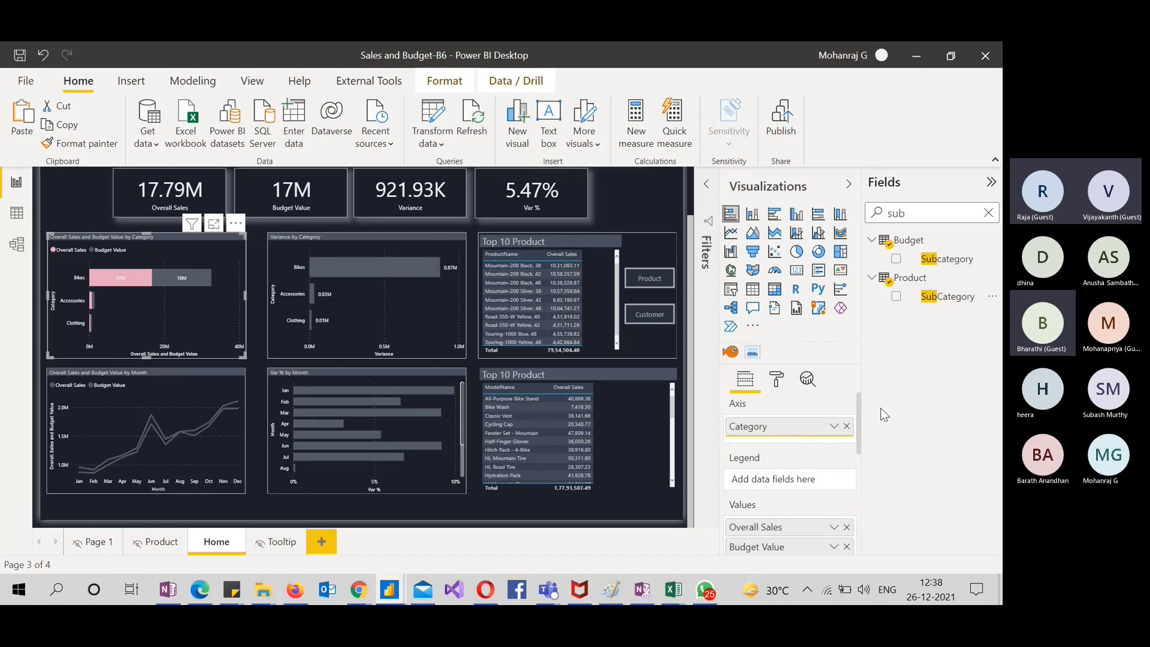
{"action": "left_click_drag", "start_coordinate": [814, 411], "coordinate": [814, 414]}
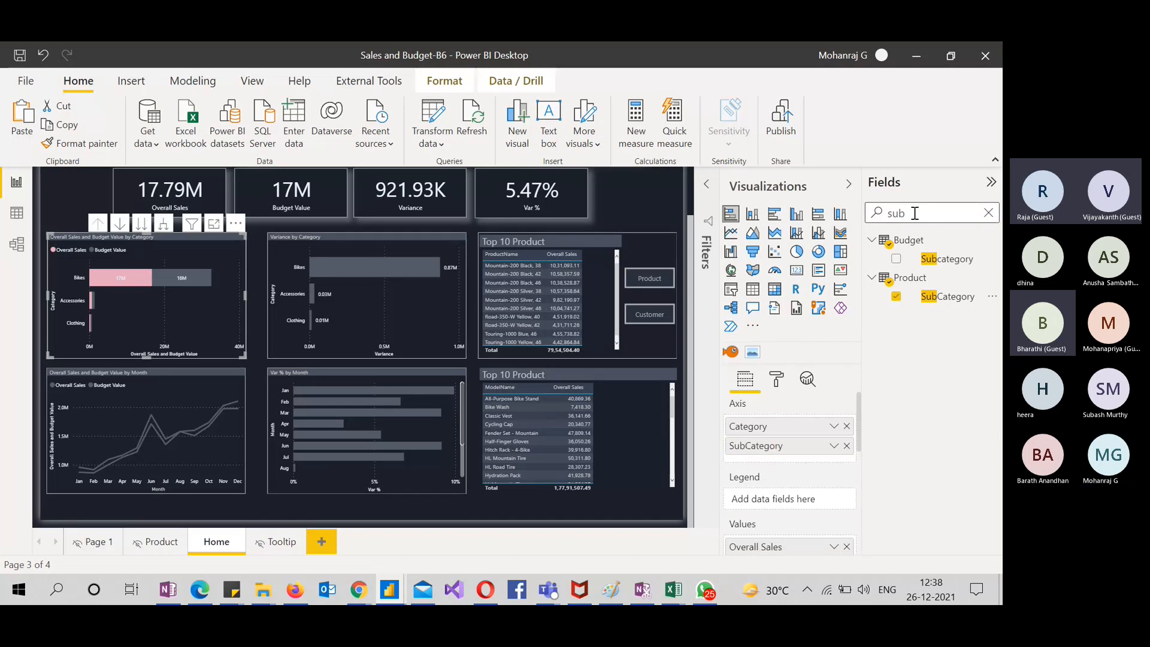
Find the ModelName field and add it below SubCategory on the chart's axis, completing the three-level hierarchy
{"action": "double_click", "coordinate": [916, 214]}
{"action": "type", "text": "model"}
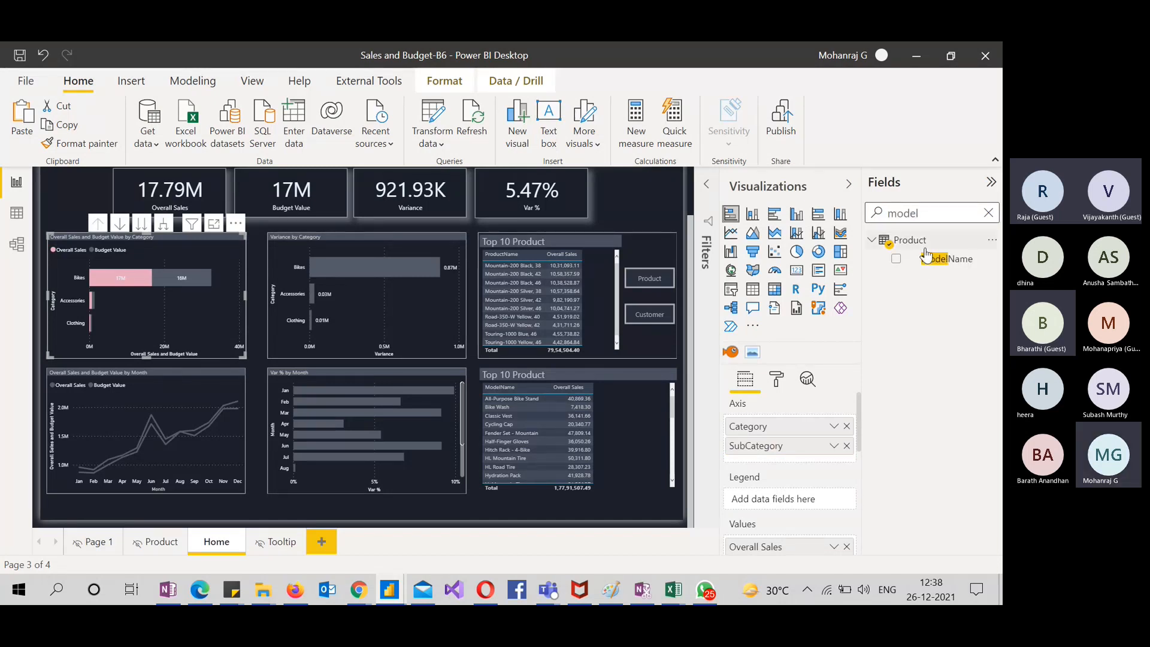
{"action": "left_click_drag", "start_coordinate": [927, 255], "coordinate": [786, 463]}
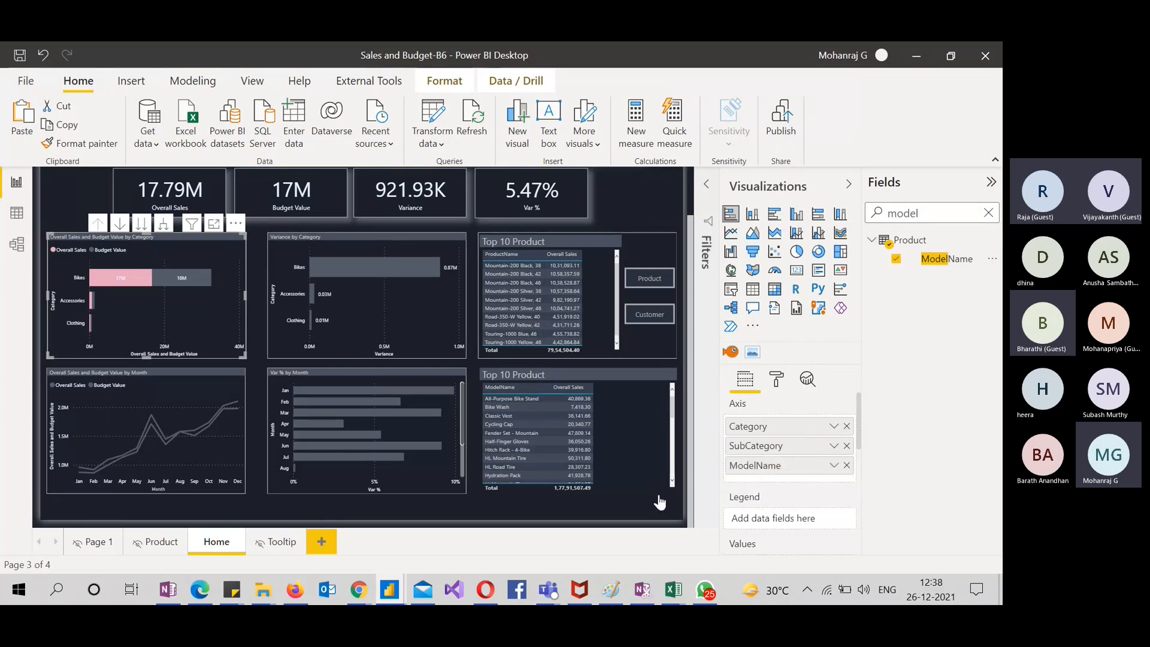
{"action": "left_click", "coordinate": [354, 519]}
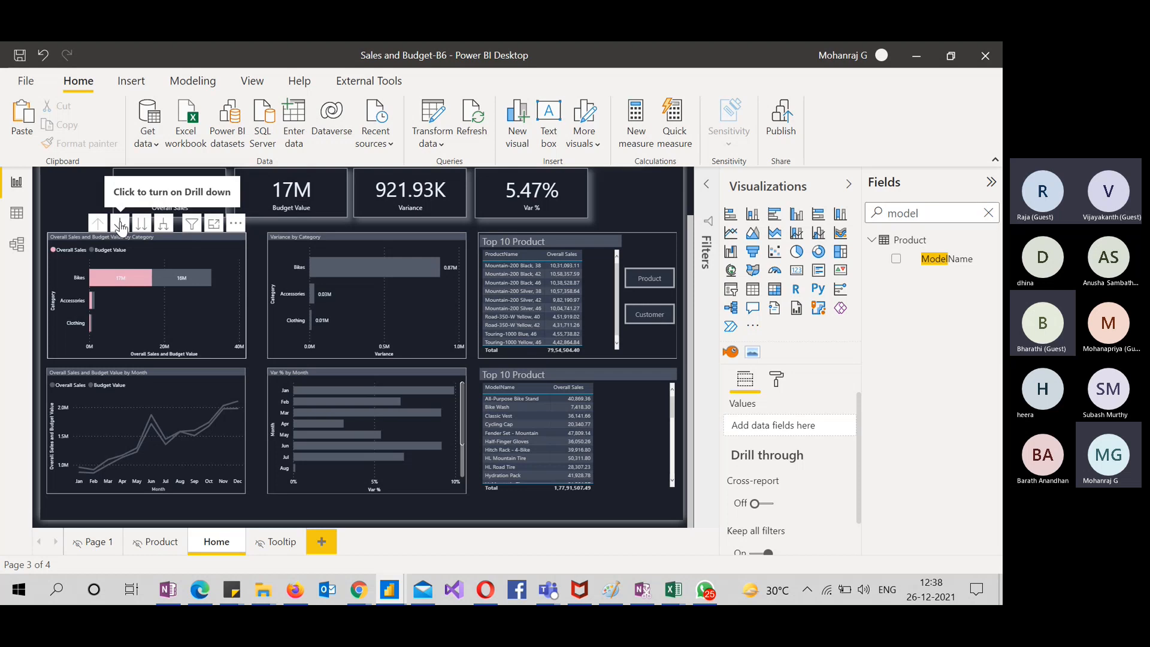
Take the sales and budget by category chart down the hierarchy to SubCategory and ModelName, and drill back up to Category
{"action": "left_click", "coordinate": [120, 225]}
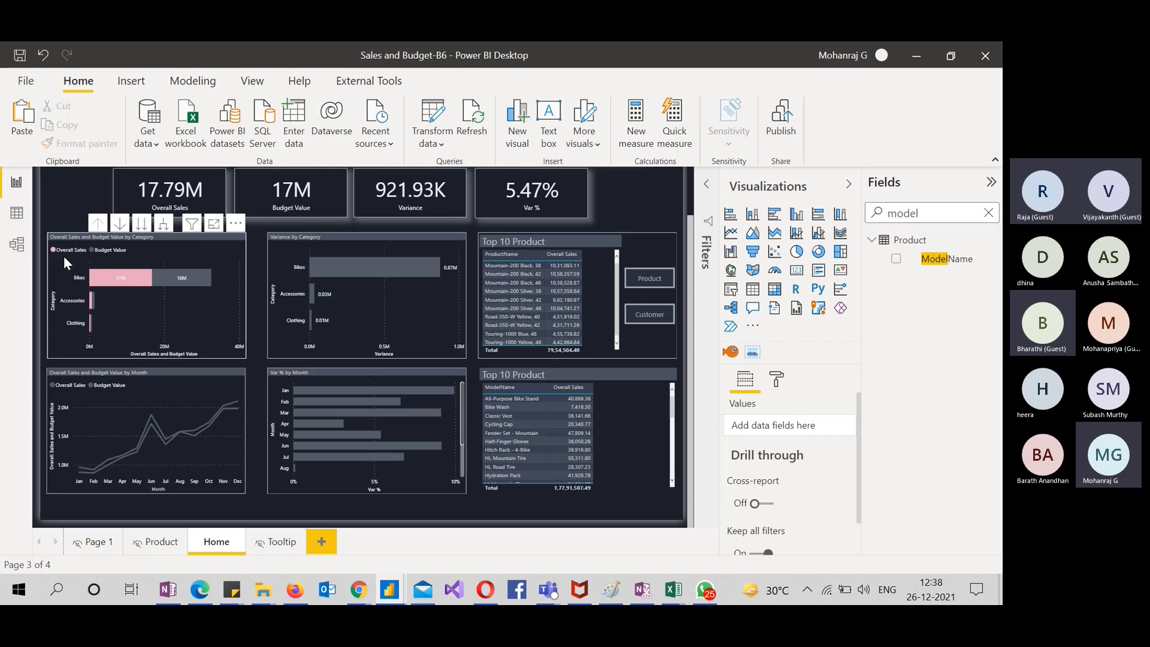
{"action": "left_click", "coordinate": [142, 226]}
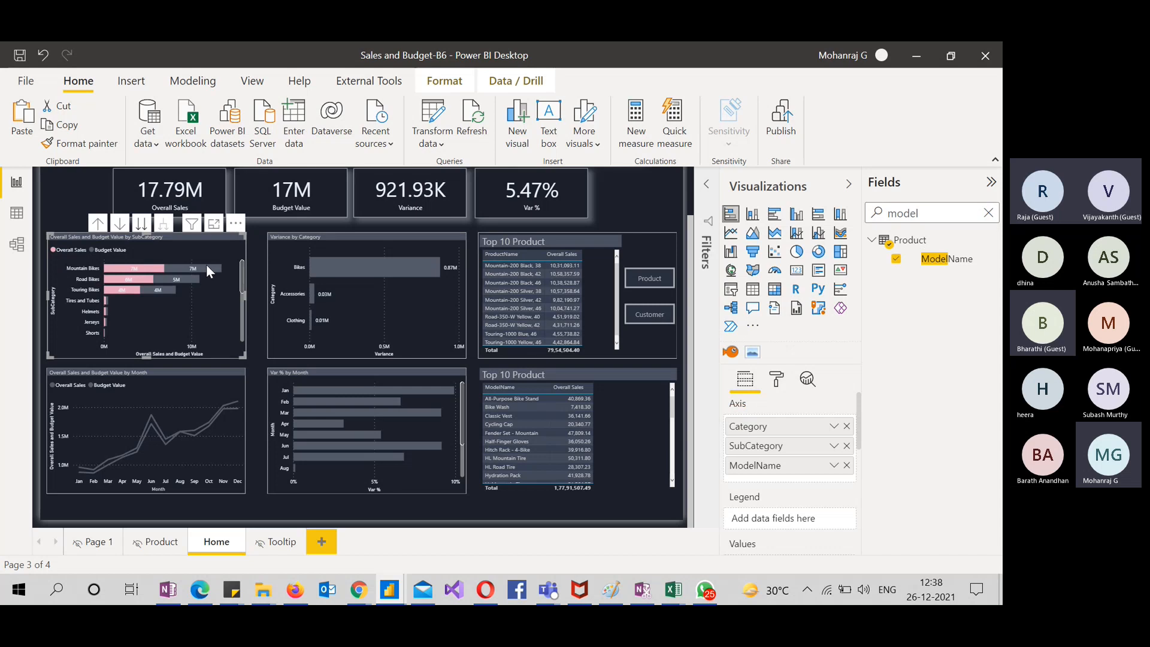
{"action": "left_click", "coordinate": [142, 224]}
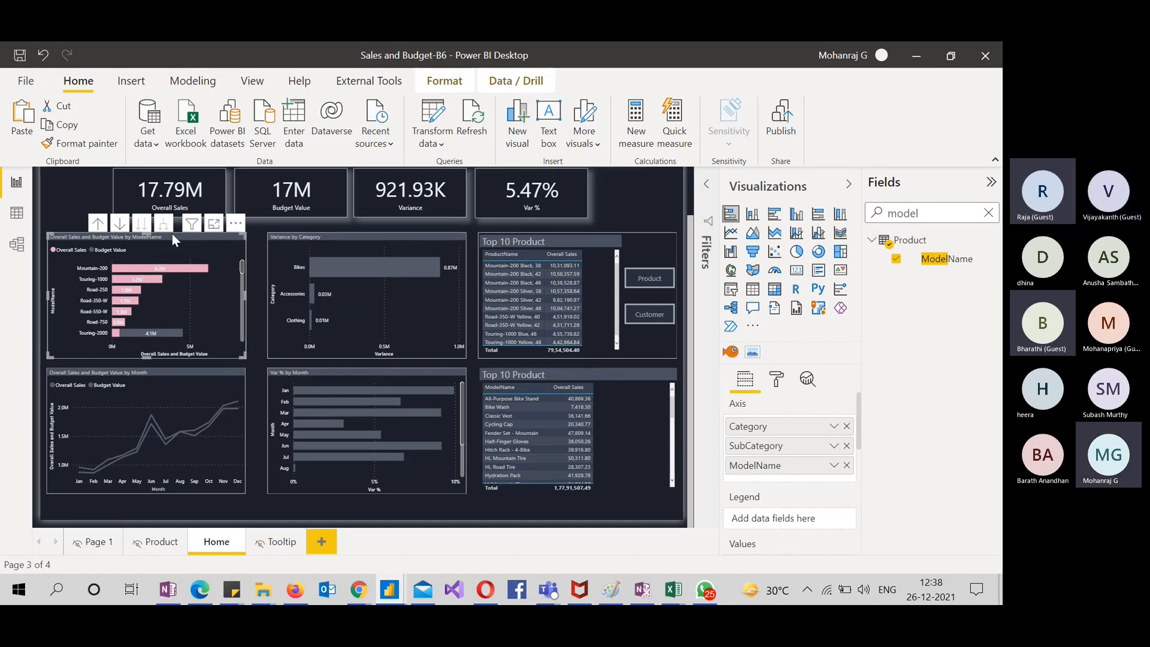
{"action": "left_click", "coordinate": [98, 224]}
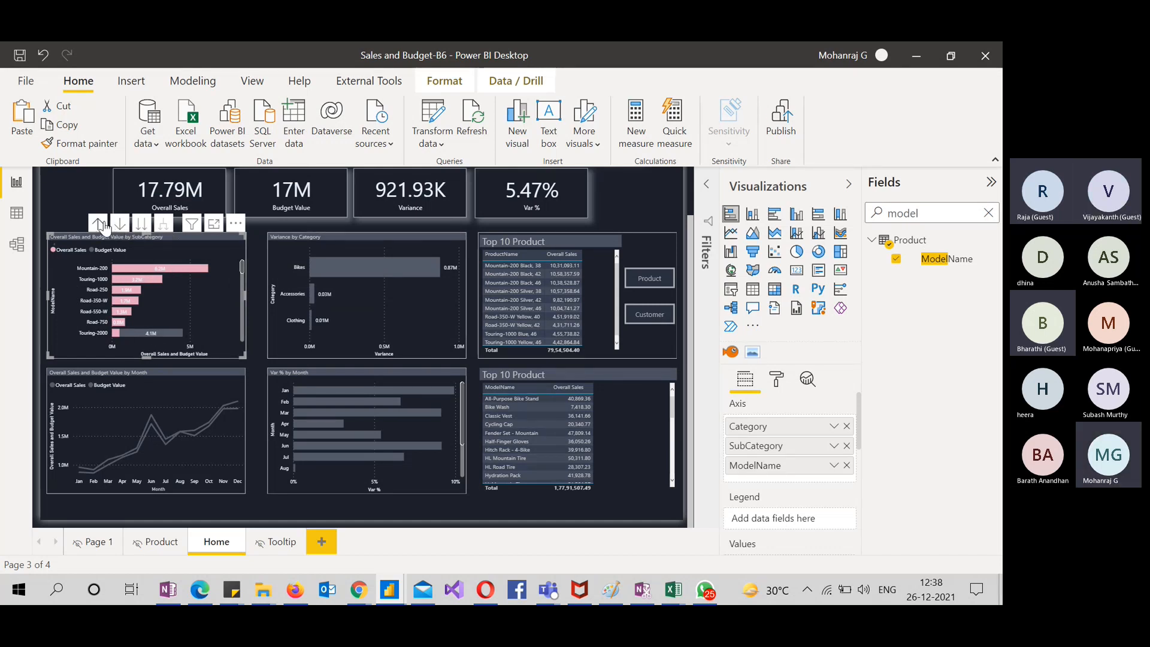
{"action": "left_click", "coordinate": [98, 224]}
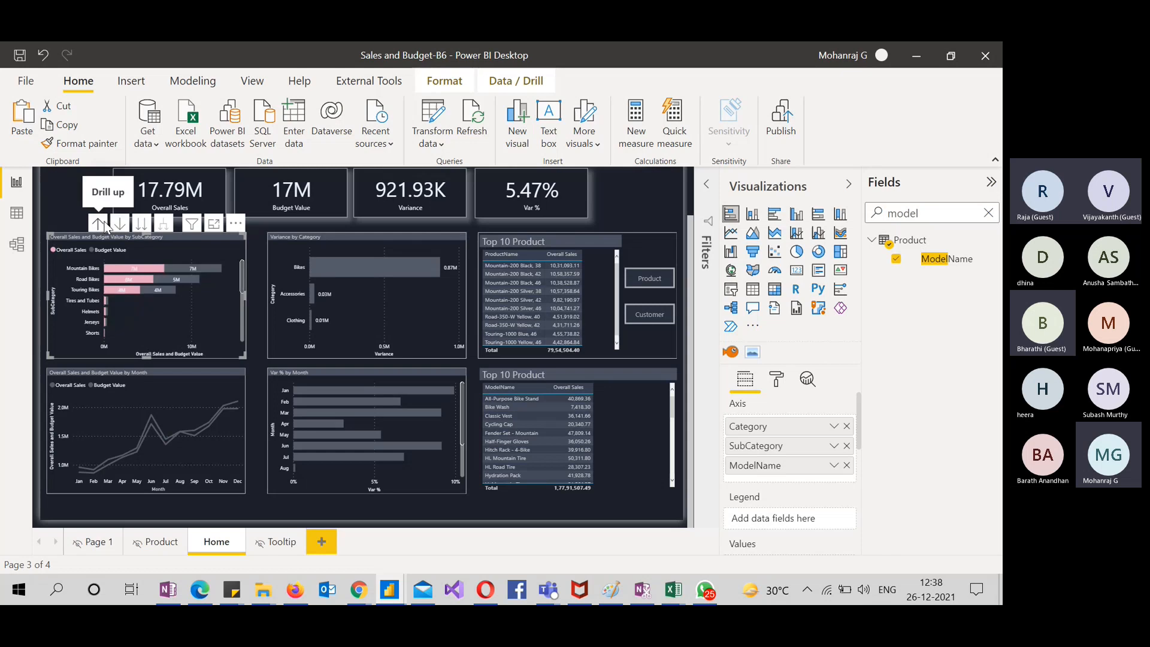
Expand the chart one level to show Category and SubCategory together, drill back up to Category and deselect the chart
{"action": "left_click", "coordinate": [163, 225]}
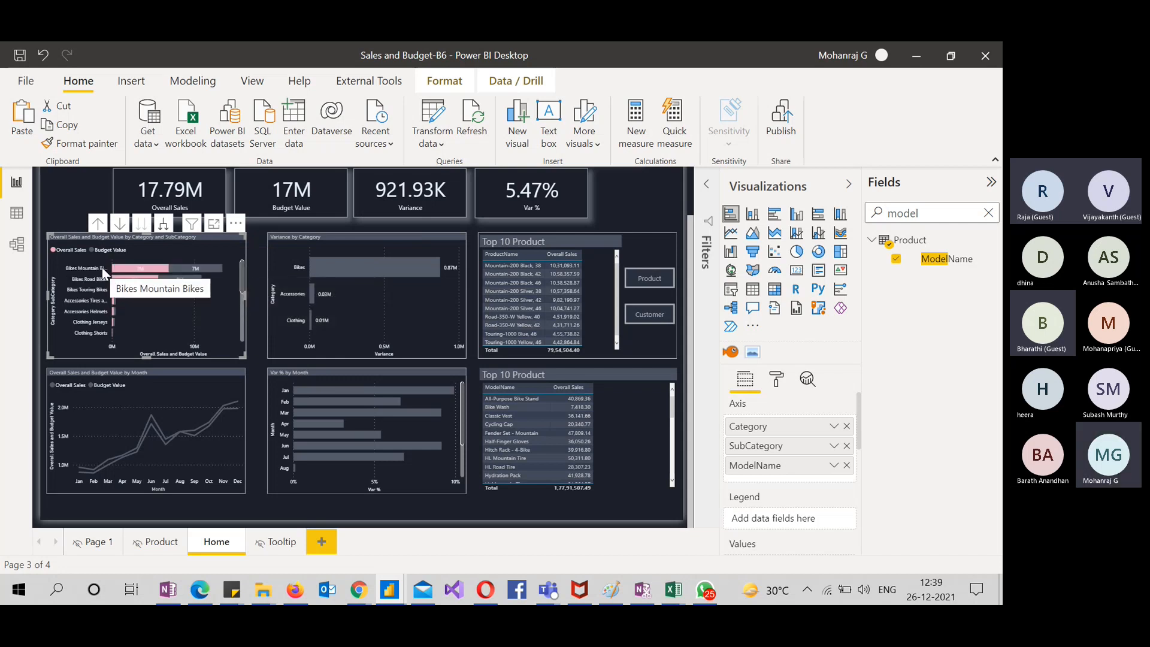
{"action": "left_click", "coordinate": [99, 225]}
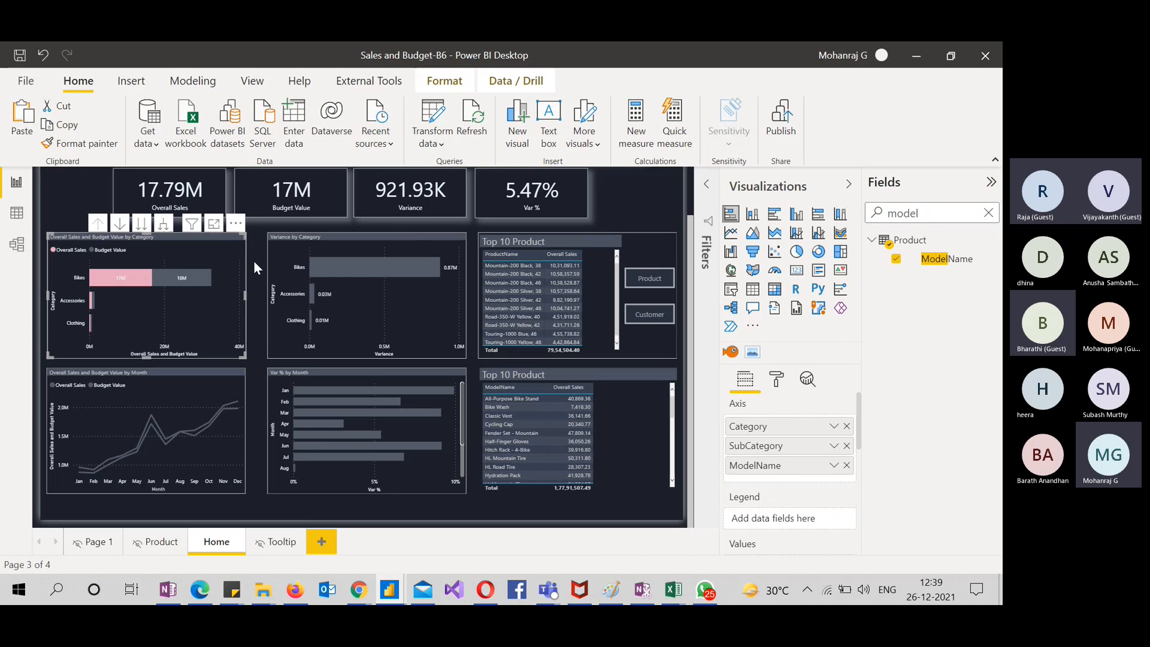
{"action": "left_click", "coordinate": [119, 225]}
{"action": "left_click", "coordinate": [59, 215]}
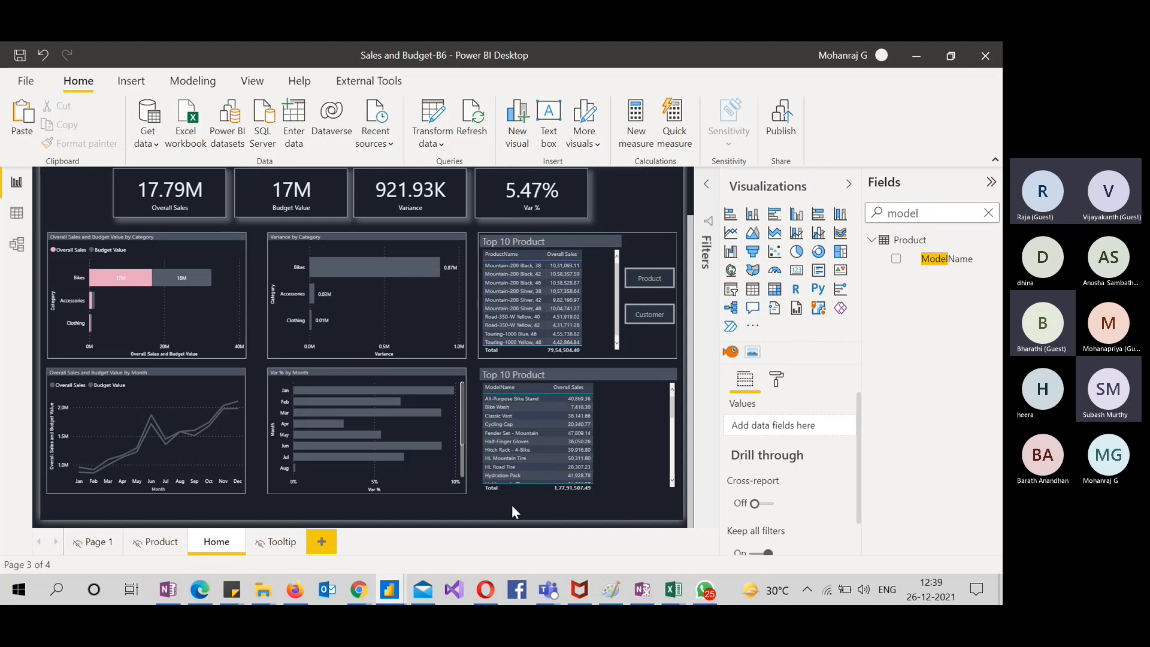
Add a new blank report page, review the visuals on the Home page and return to the new page
{"action": "left_click", "coordinate": [324, 542]}
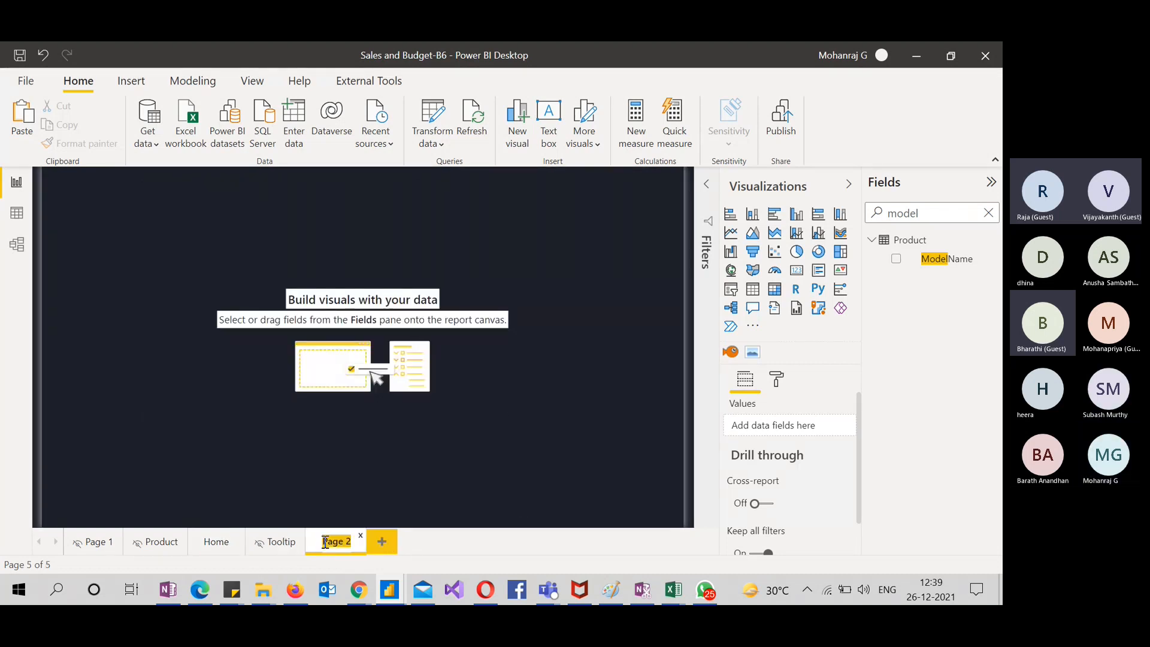
{"action": "left_click", "coordinate": [217, 542]}
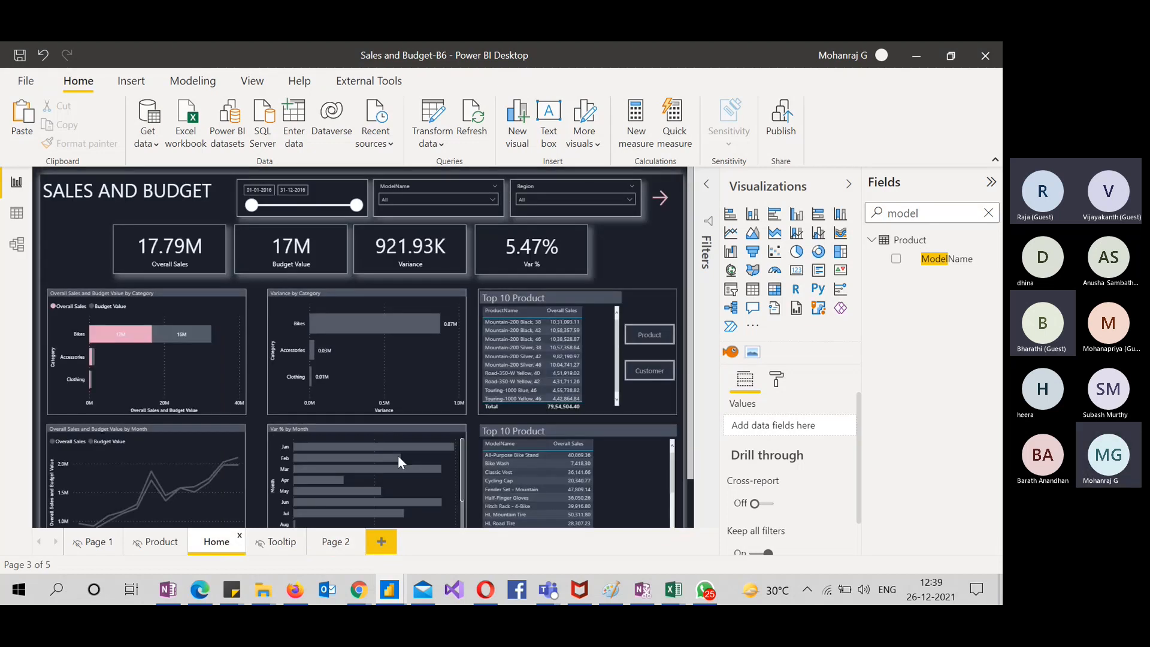
{"action": "scroll", "coordinate": [476, 429], "scroll_direction": "down", "scroll_amount": 2}
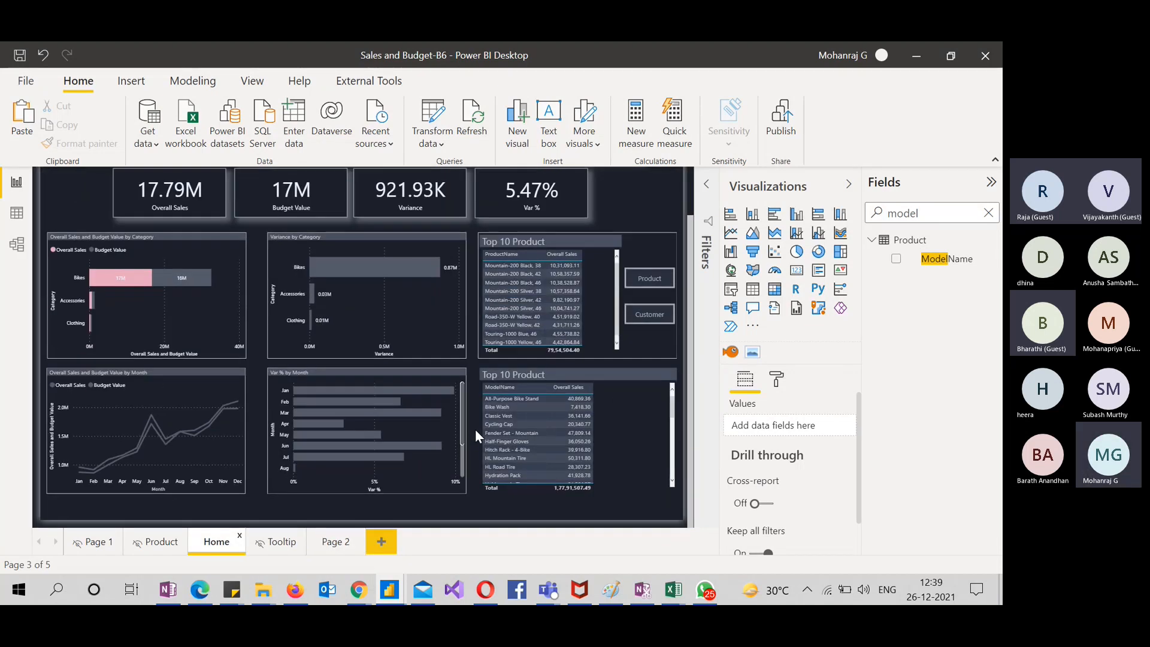
{"action": "left_click", "coordinate": [347, 541]}
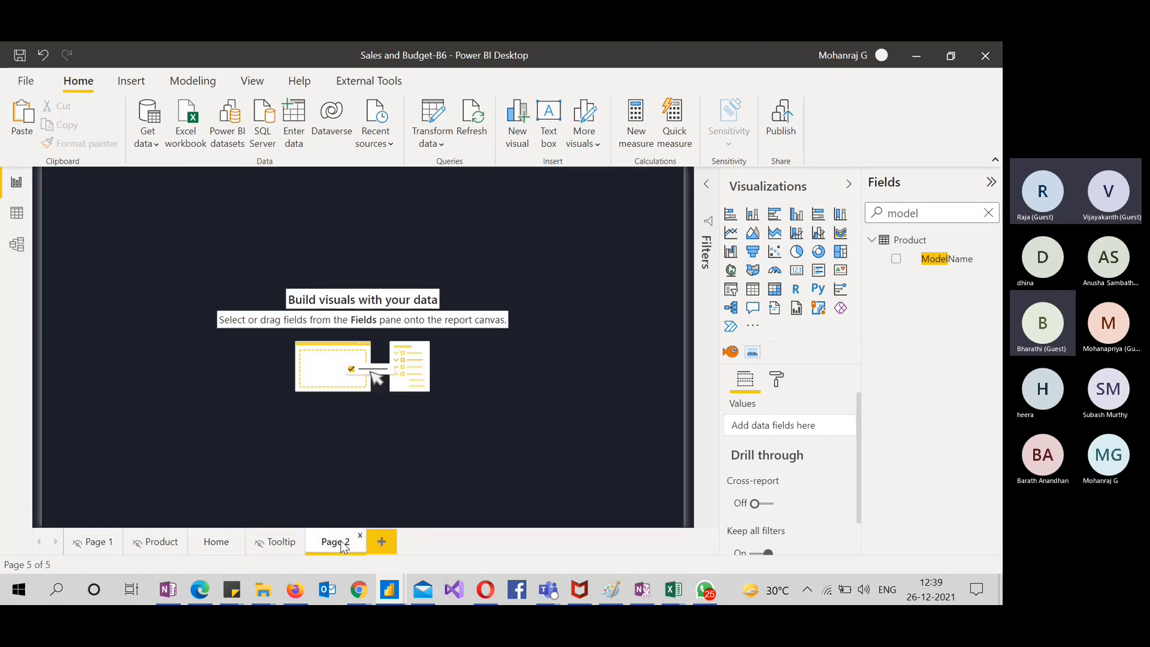
Clear the field search and insert an empty table visual on Page 2, enlarged to nearly the page's full width below a header gap
{"action": "left_click", "coordinate": [987, 215]}
{"action": "left_click", "coordinate": [753, 289]}
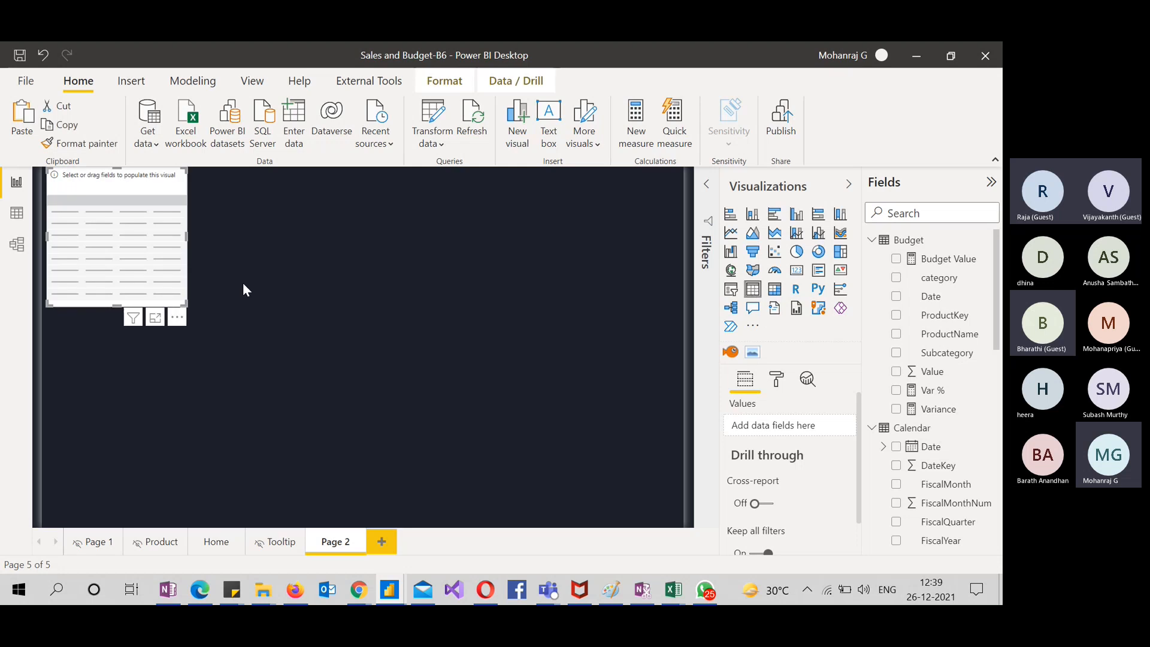
{"action": "left_click_drag", "start_coordinate": [145, 249], "coordinate": [131, 306]}
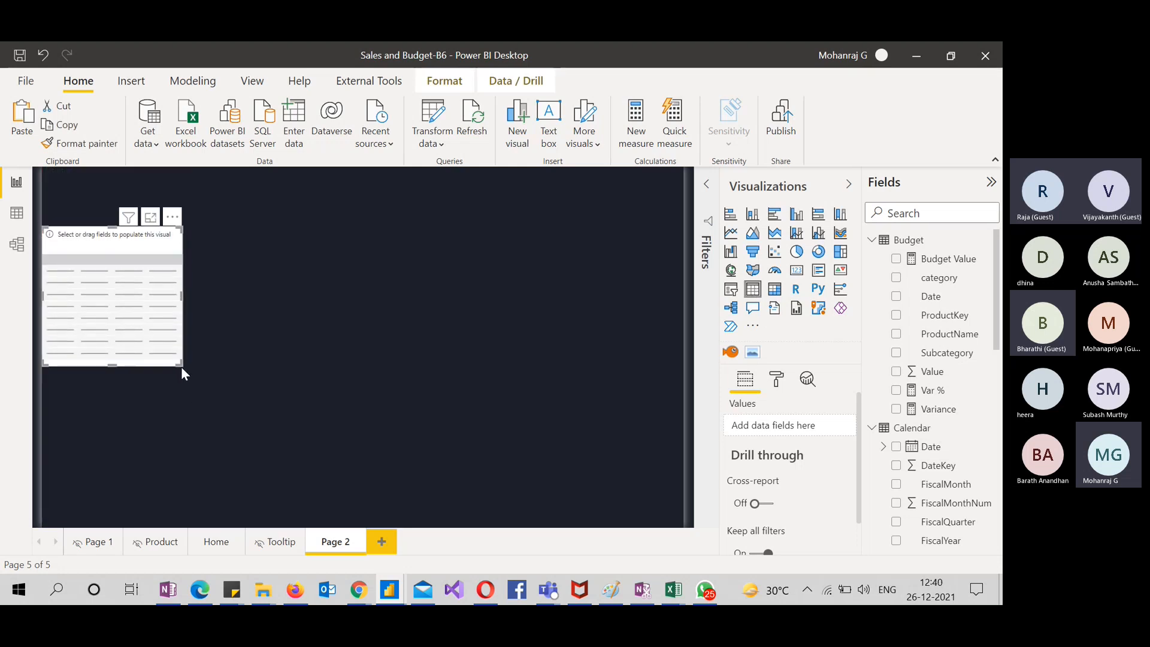
{"action": "left_click_drag", "start_coordinate": [181, 366], "coordinate": [677, 514]}
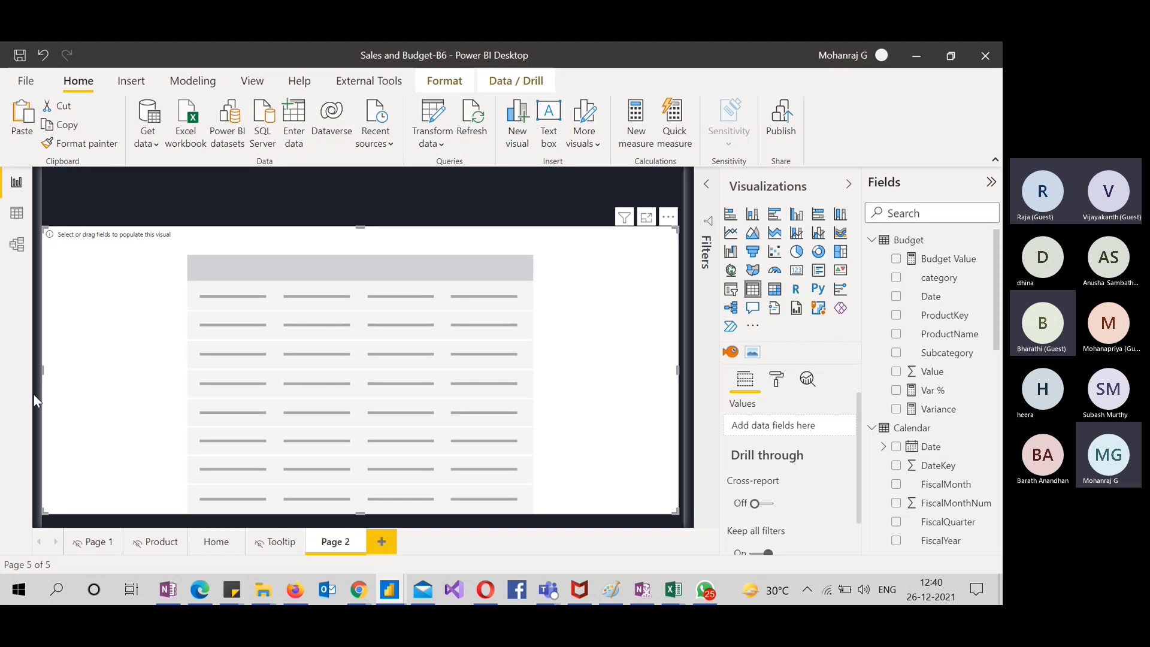
{"action": "left_click_drag", "start_coordinate": [45, 513], "coordinate": [48, 513]}
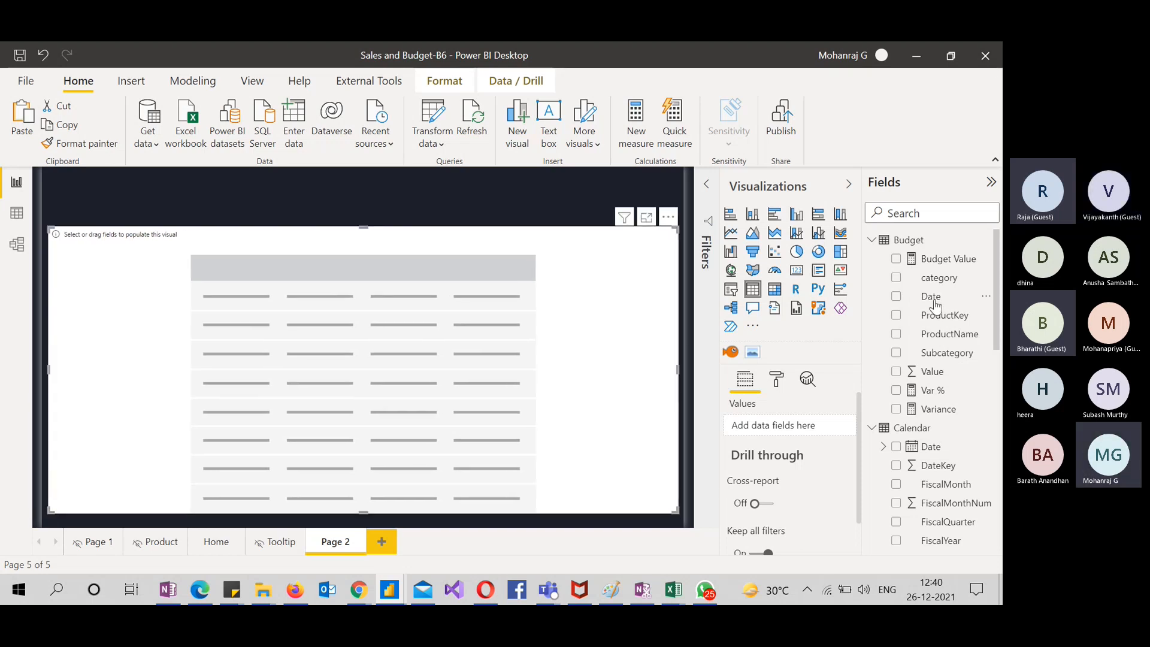
Add the Category and SubCategory fields from the Product table to the table visual on Page 2
{"action": "scroll", "coordinate": [886, 413], "scroll_direction": "down", "scroll_amount": 3}
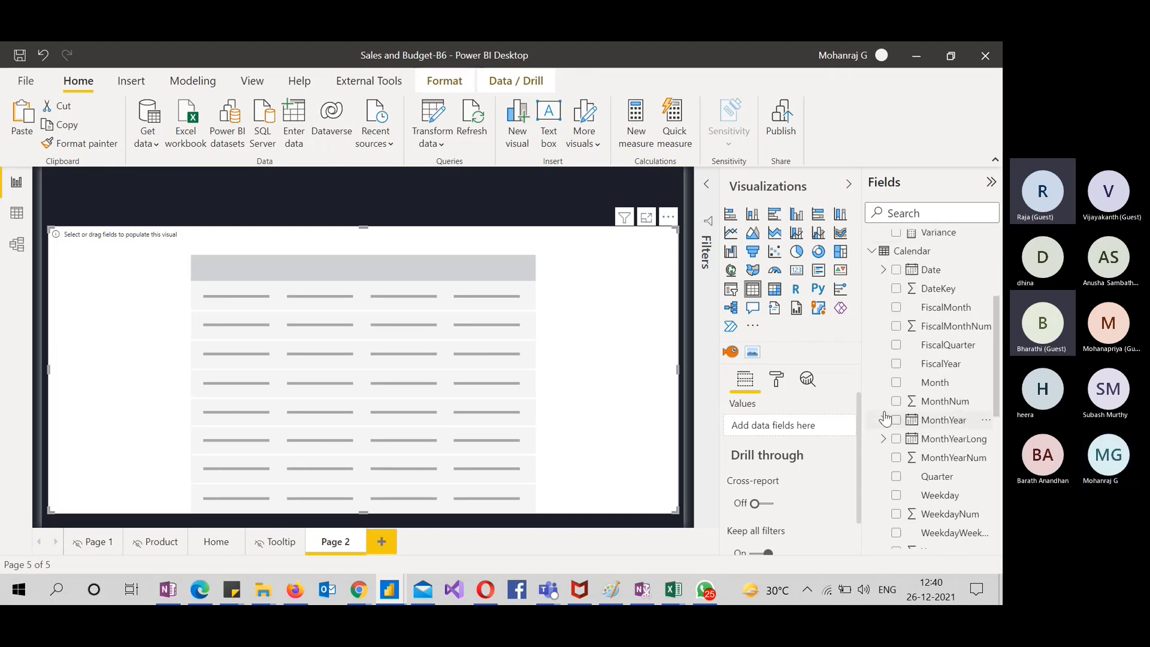
{"action": "scroll", "coordinate": [886, 417], "scroll_direction": "down", "scroll_amount": 4}
{"action": "left_click", "coordinate": [897, 397]}
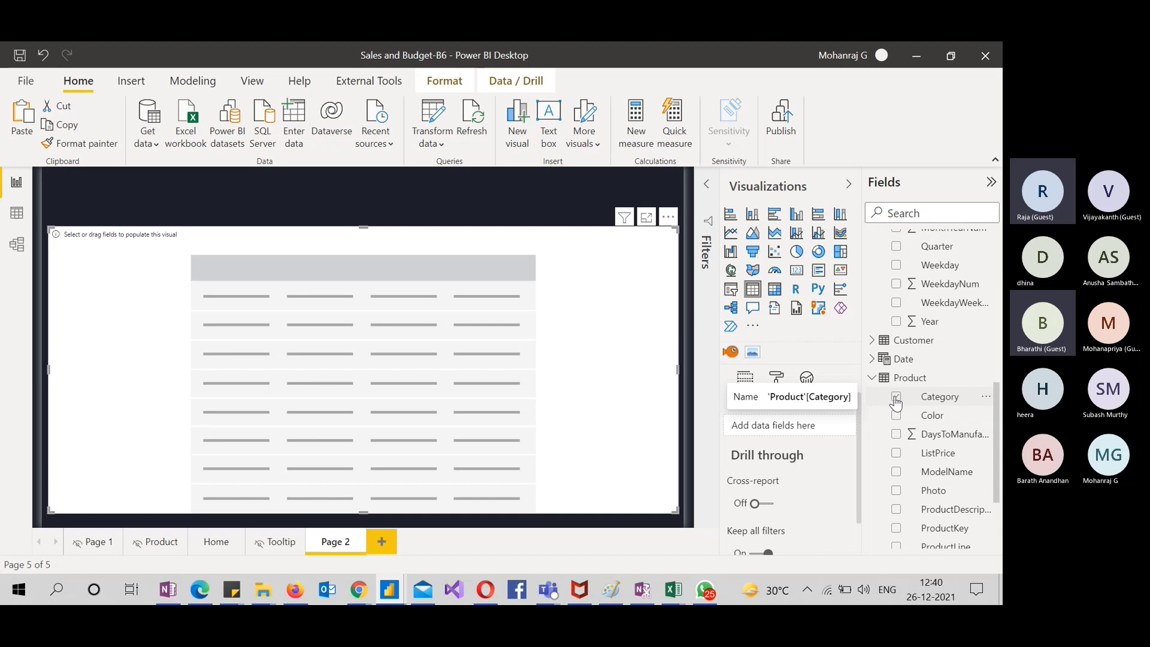
{"action": "left_click", "coordinate": [895, 398]}
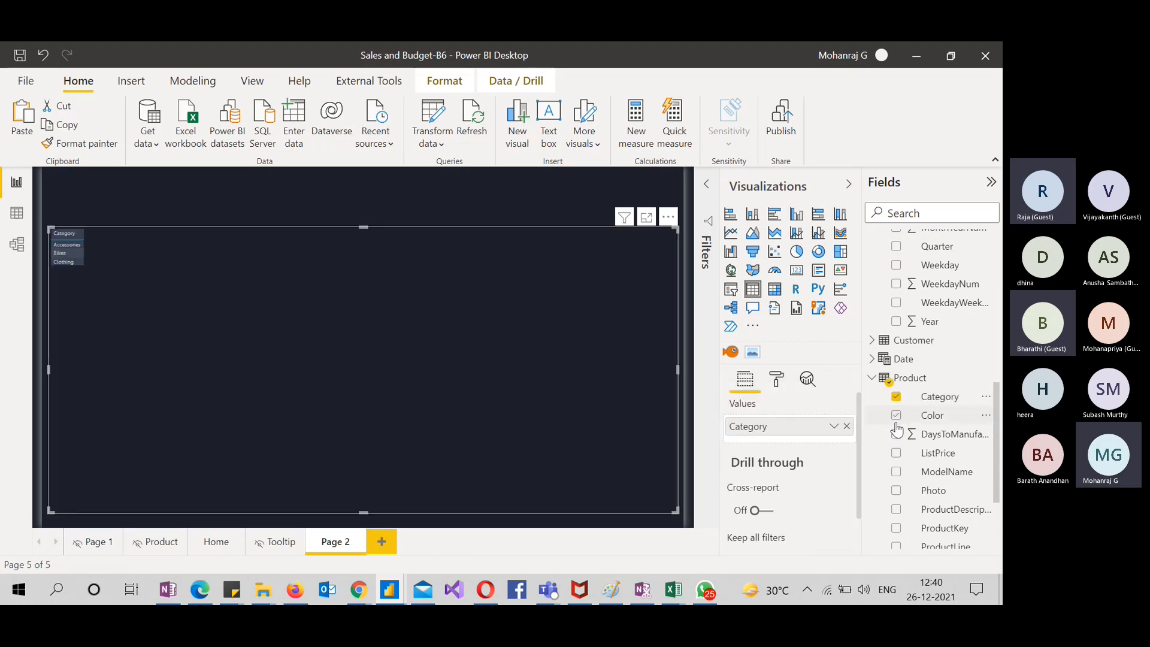
{"action": "left_click", "coordinate": [896, 471]}
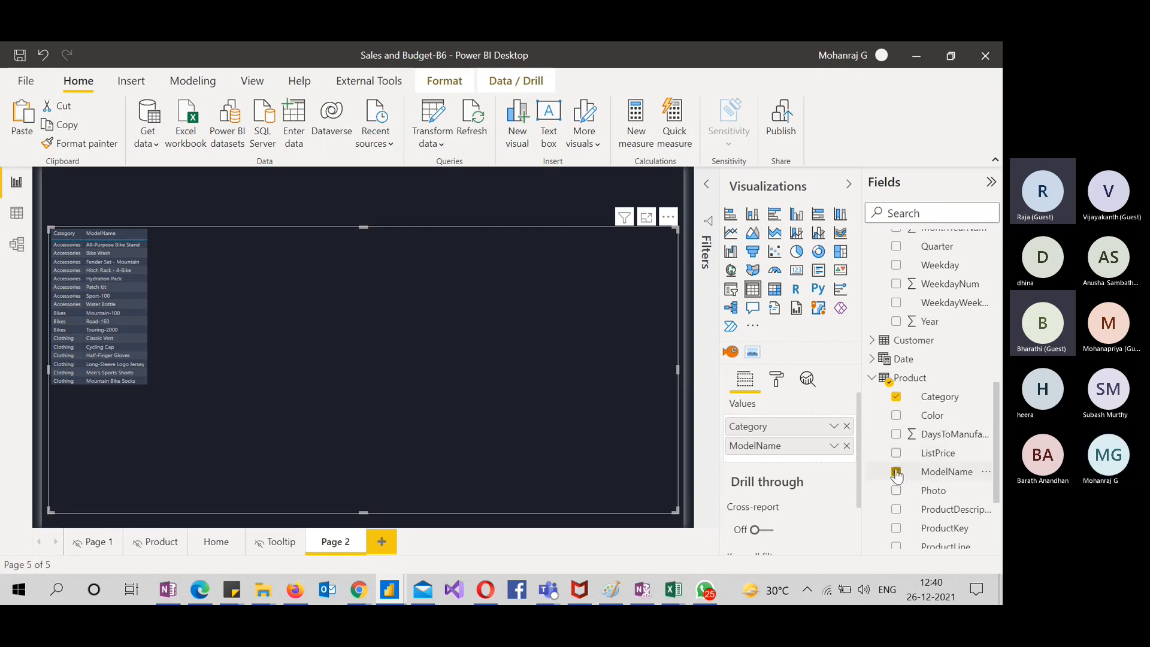
{"action": "left_click", "coordinate": [896, 472]}
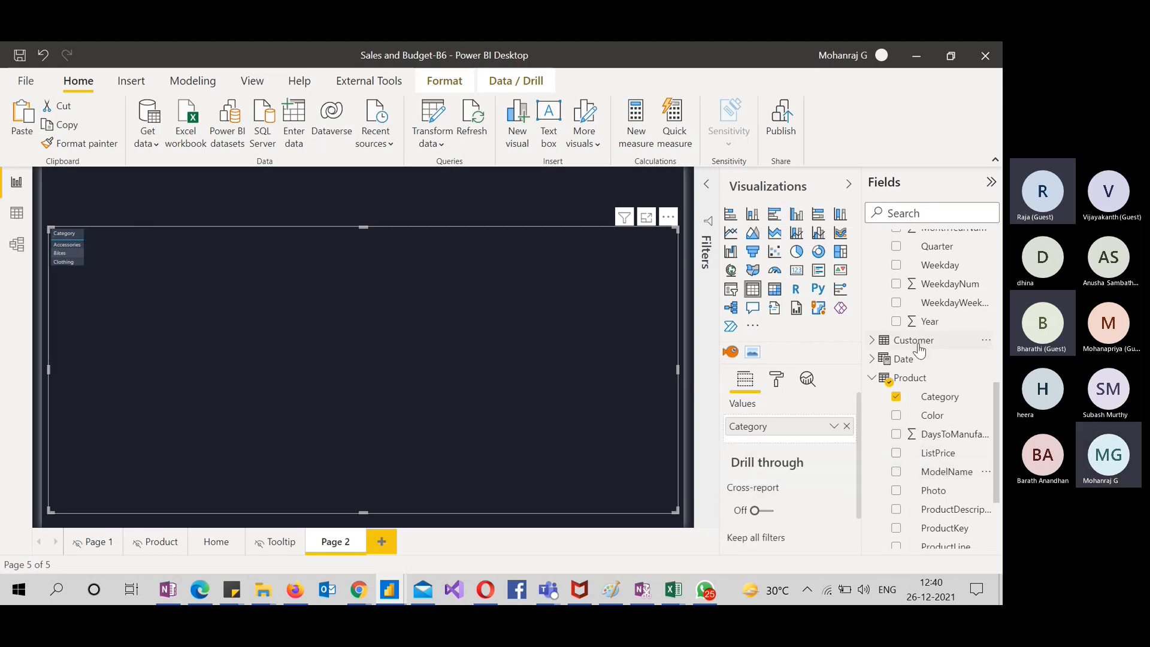
{"action": "scroll", "coordinate": [896, 474], "scroll_direction": "down", "scroll_amount": 3}
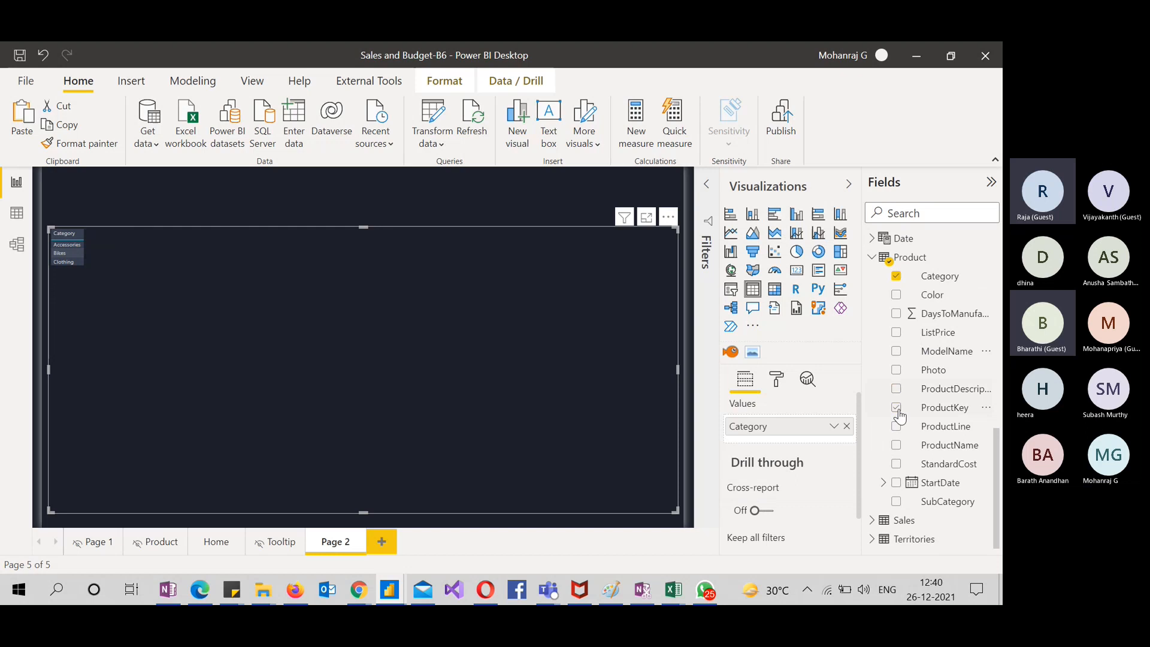
{"action": "left_click", "coordinate": [896, 501]}
Add the Region field from the Territories table to the table visual
{"action": "scroll", "coordinate": [945, 370], "scroll_direction": "up", "scroll_amount": 6}
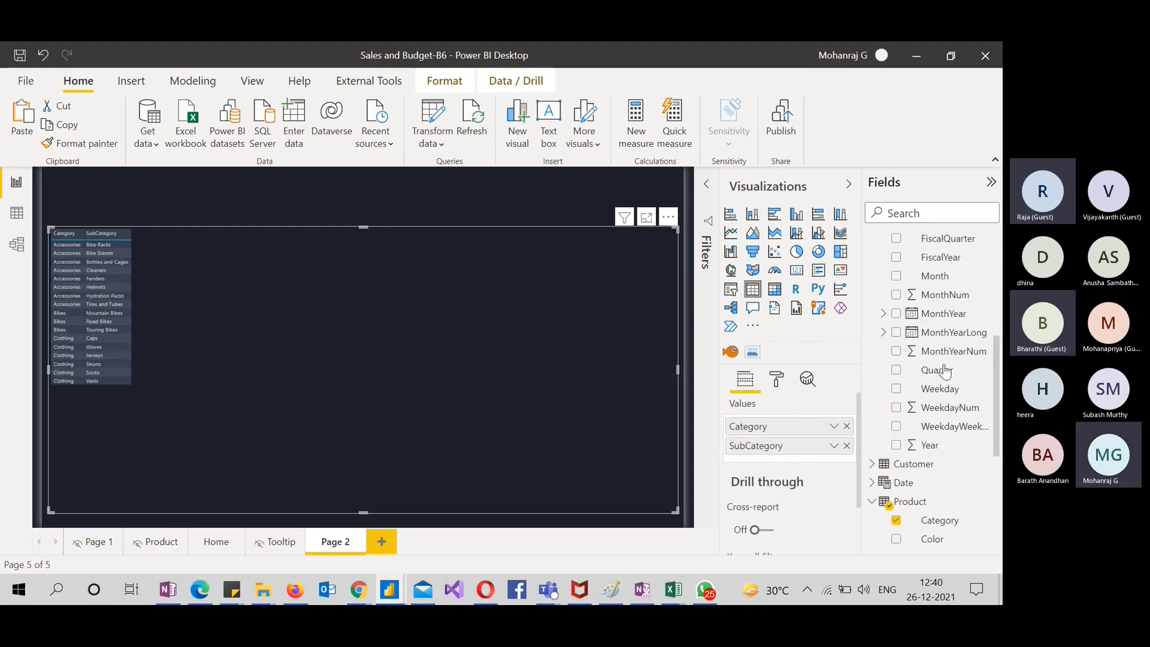
{"action": "scroll", "coordinate": [939, 403], "scroll_direction": "down", "scroll_amount": 6}
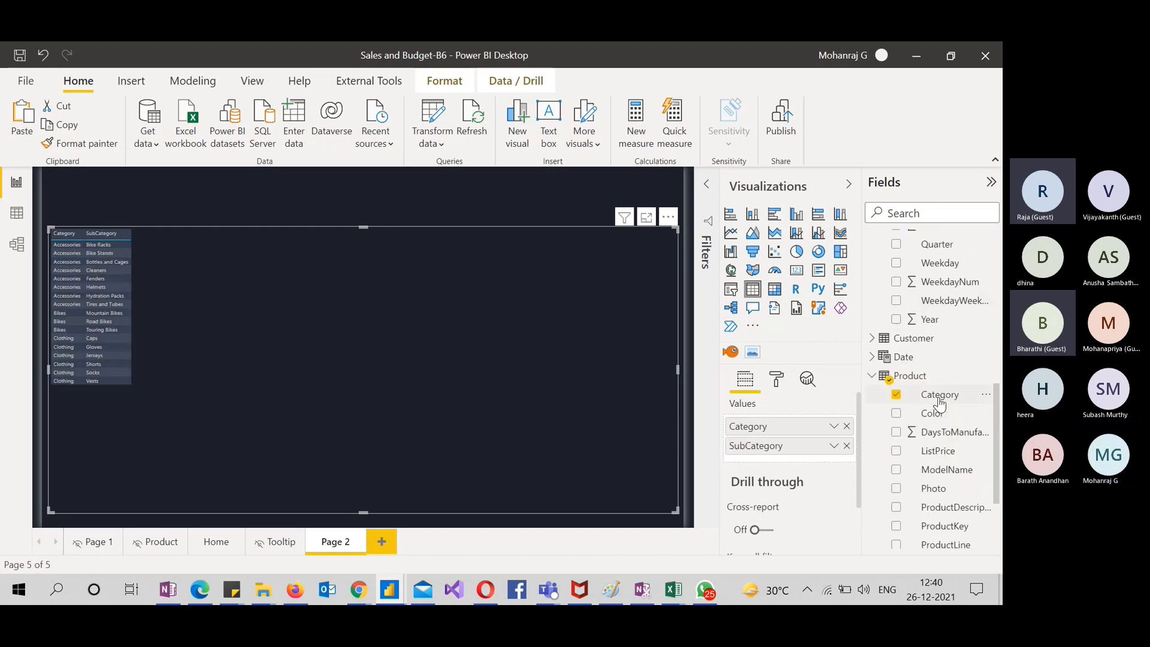
{"action": "left_click", "coordinate": [872, 538]}
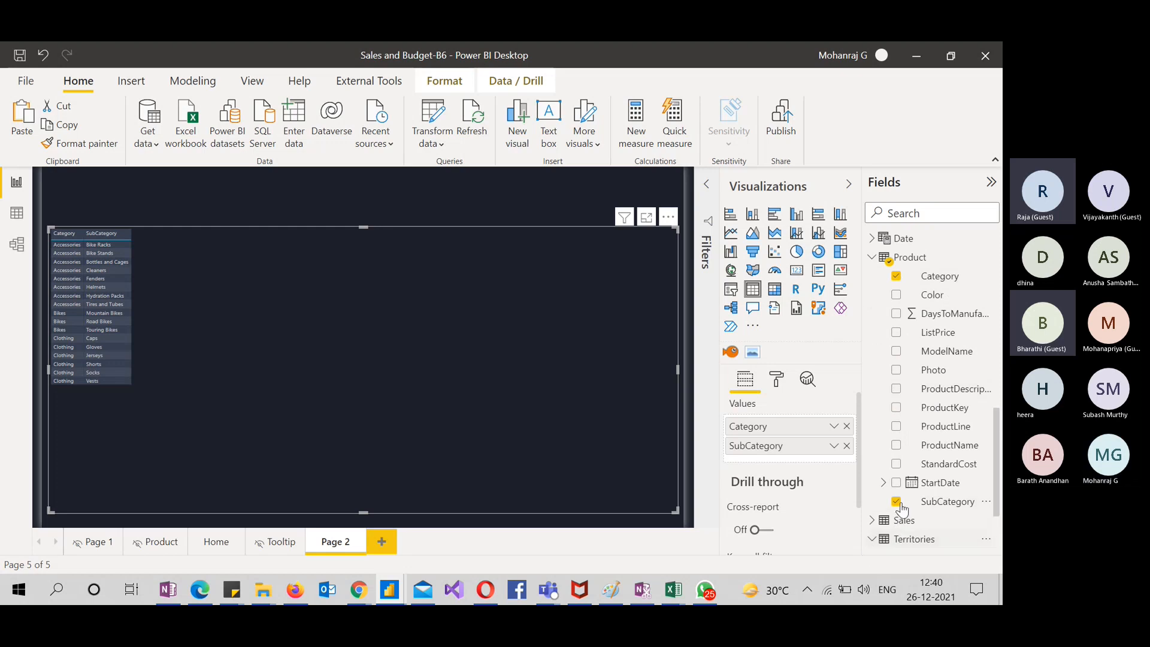
{"action": "scroll", "coordinate": [904, 506], "scroll_direction": "down", "scroll_amount": 3}
{"action": "left_click", "coordinate": [897, 503]}
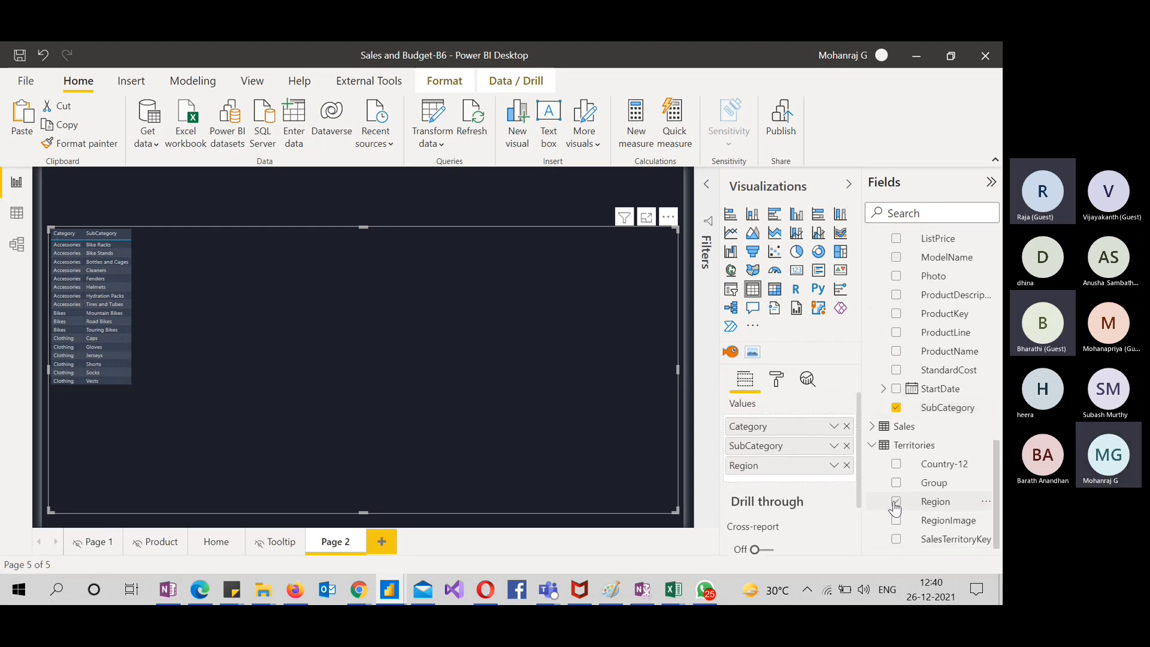
Add the FullName and Gender fields from the Customer table to the table visual
{"action": "scroll", "coordinate": [935, 480], "scroll_direction": "up", "scroll_amount": 10}
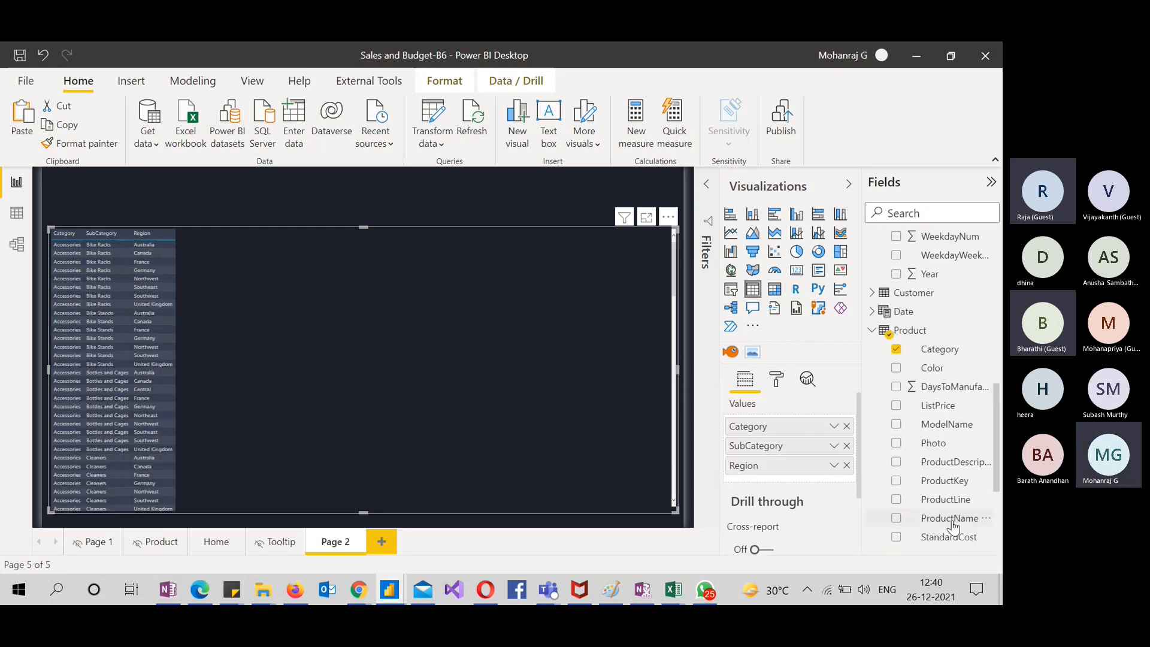
{"action": "scroll", "coordinate": [928, 379], "scroll_direction": "up", "scroll_amount": 5}
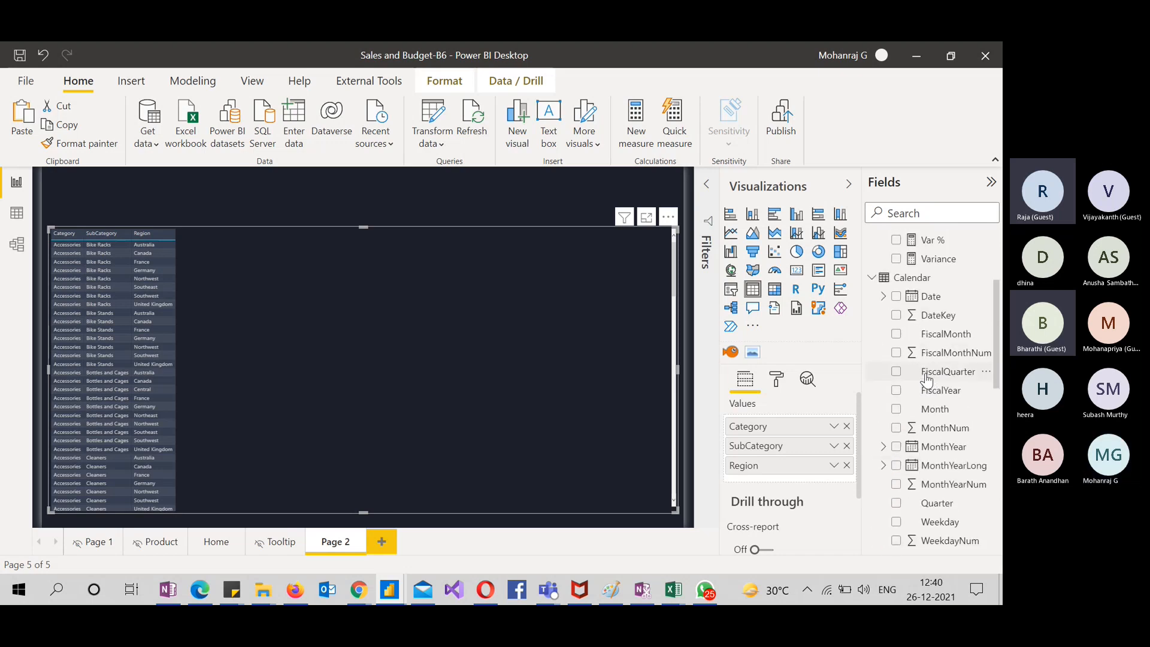
{"action": "scroll", "coordinate": [927, 379], "scroll_direction": "down", "scroll_amount": 5}
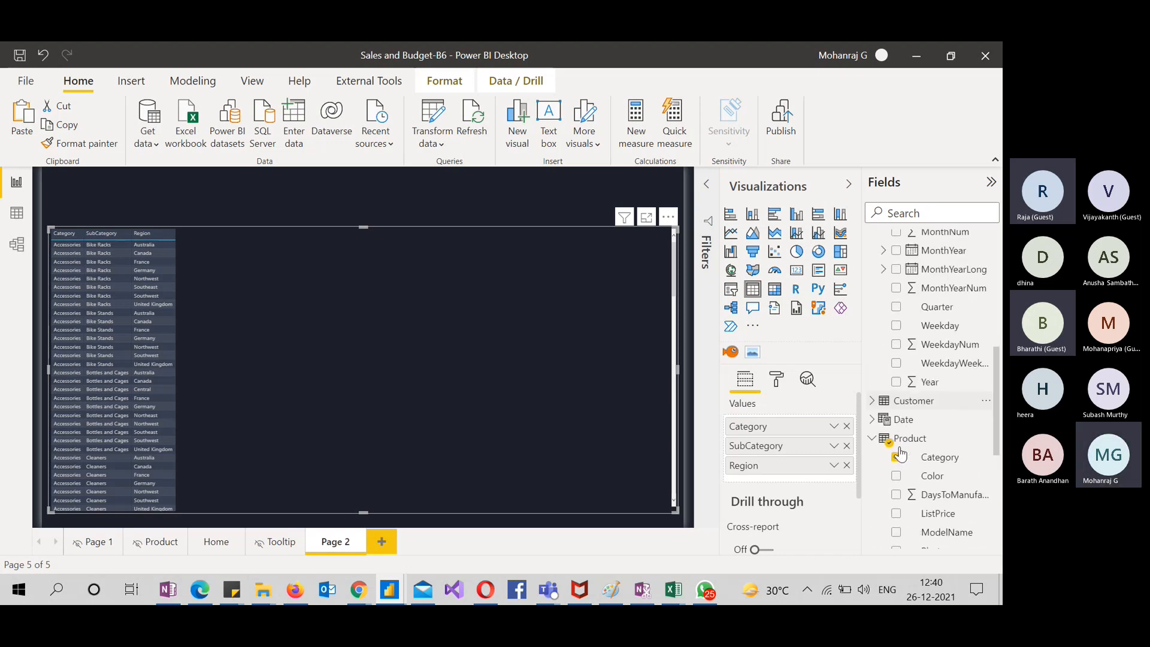
{"action": "left_click", "coordinate": [872, 362]}
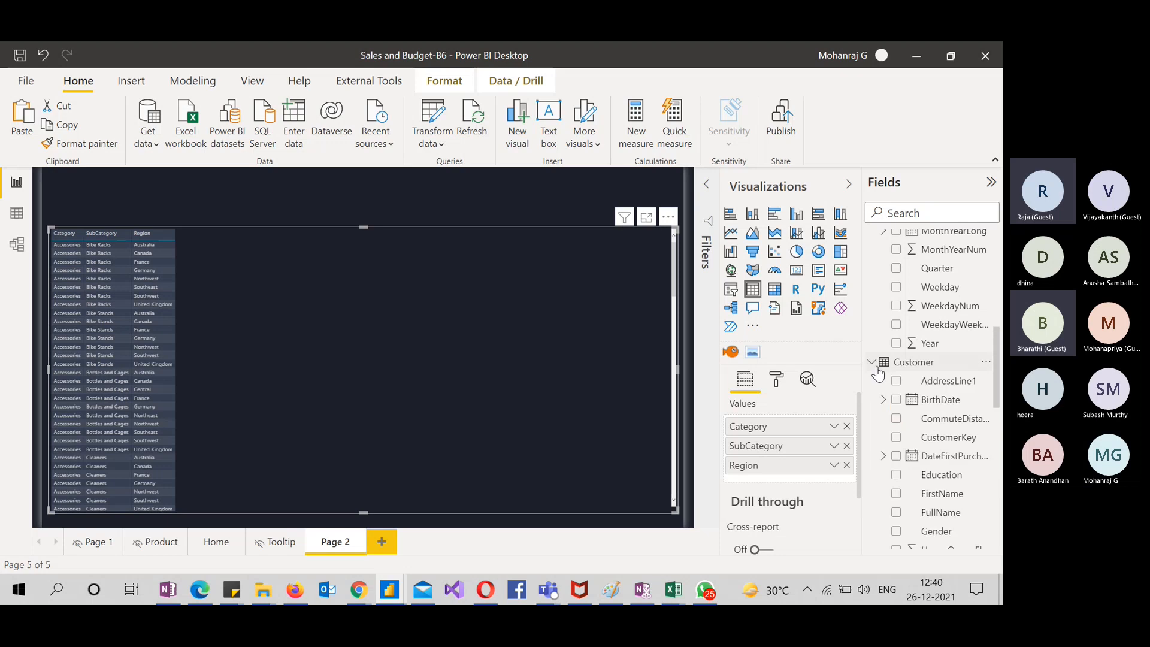
{"action": "scroll", "coordinate": [912, 447], "scroll_direction": "down", "scroll_amount": 3}
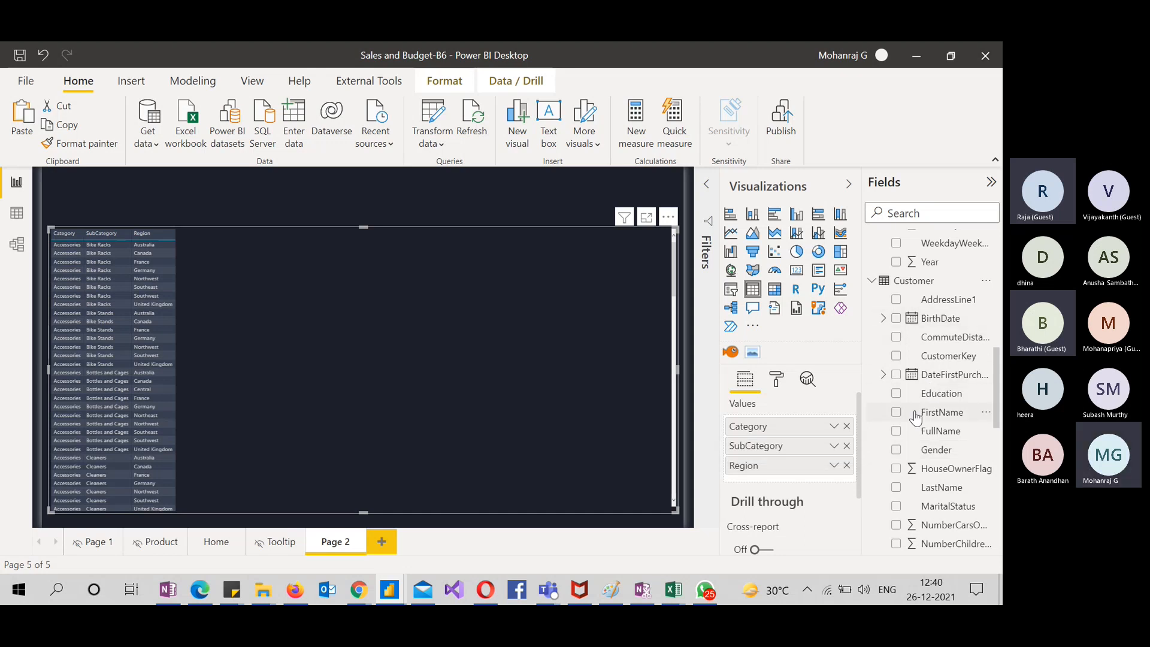
{"action": "left_click", "coordinate": [897, 432]}
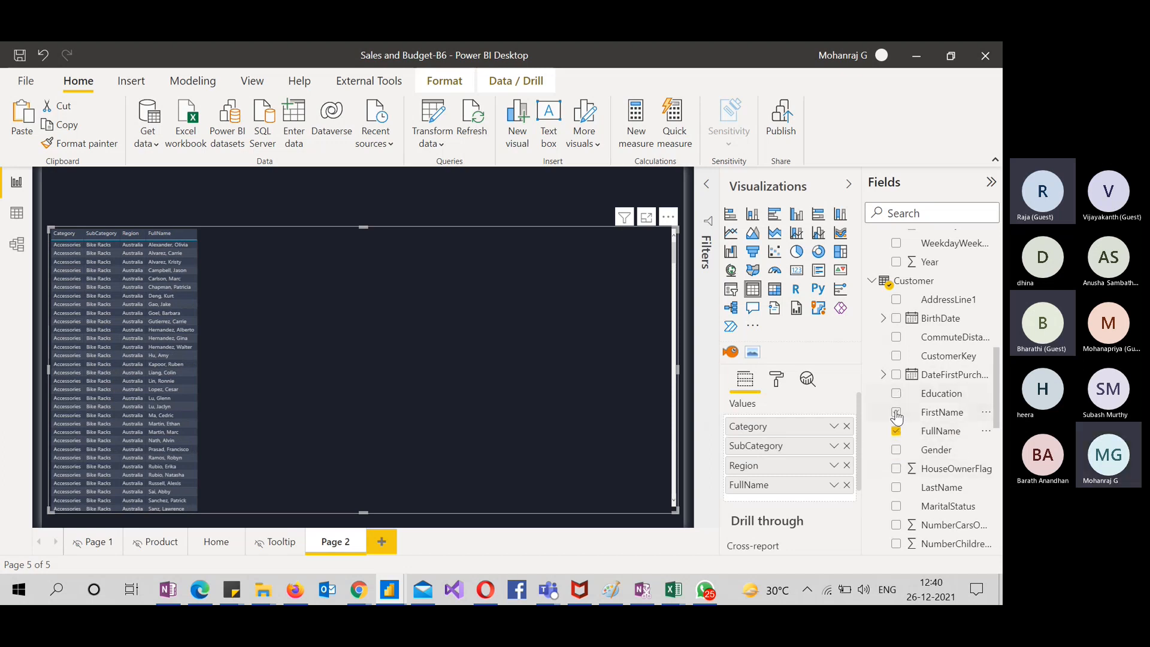
{"action": "left_click", "coordinate": [897, 451]}
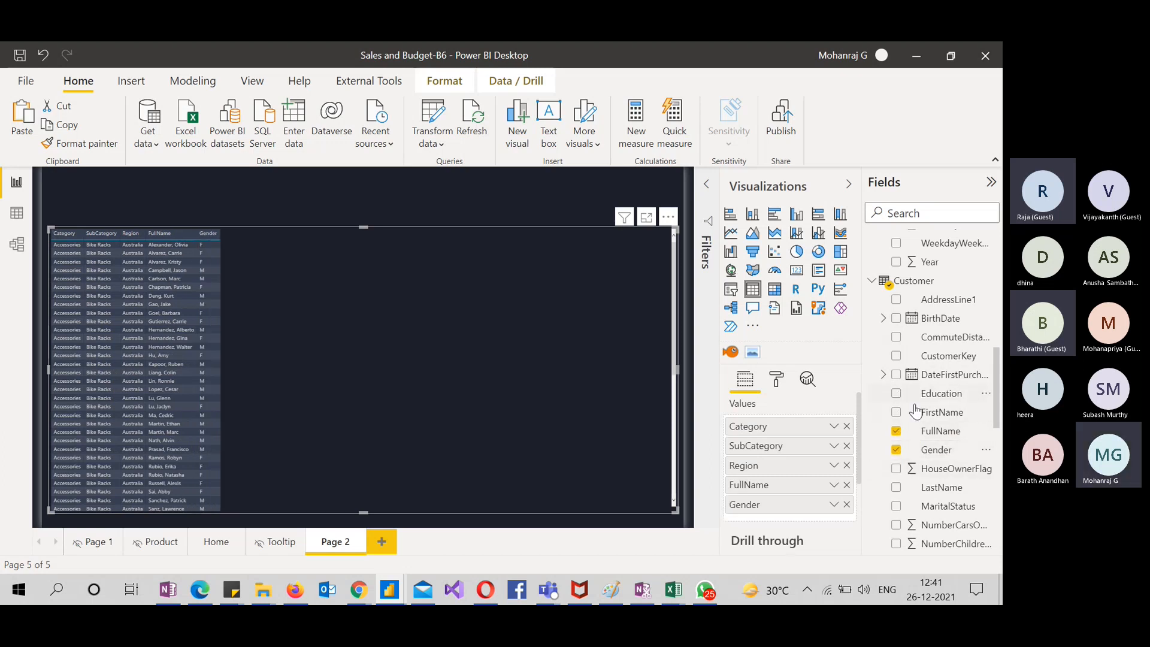
Add the Overall column from the Sales table to the table visual
{"action": "scroll", "coordinate": [946, 414], "scroll_direction": "down", "scroll_amount": 10}
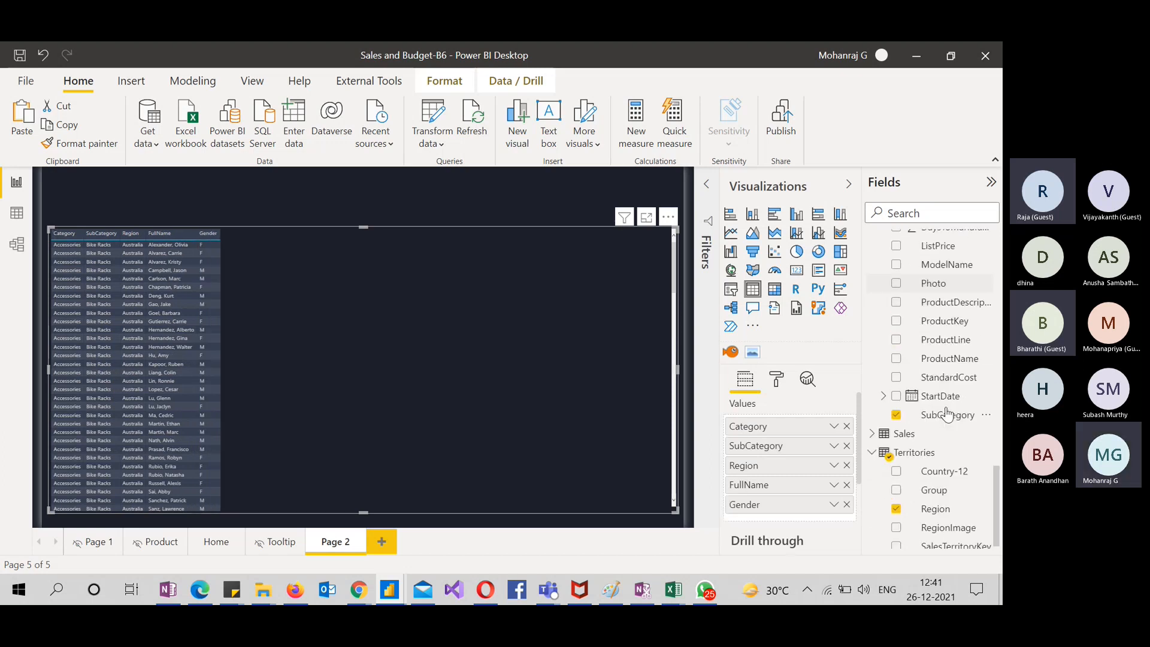
{"action": "left_click", "coordinate": [870, 428]}
{"action": "scroll", "coordinate": [897, 516], "scroll_direction": "down", "scroll_amount": 3}
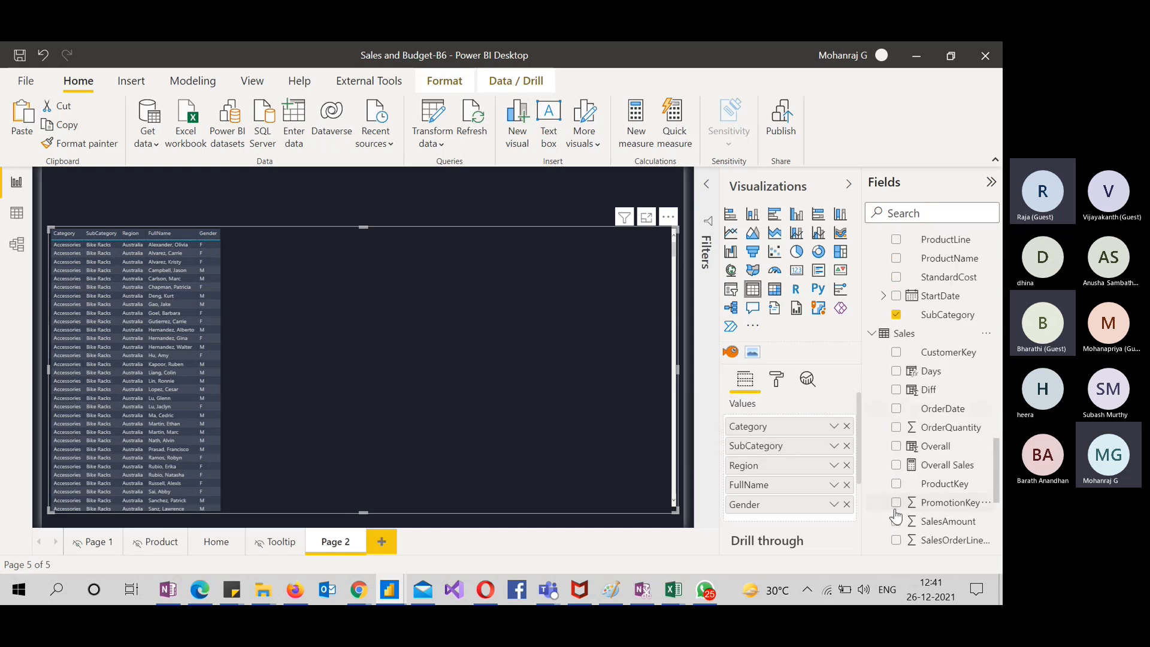
{"action": "left_click", "coordinate": [896, 447]}
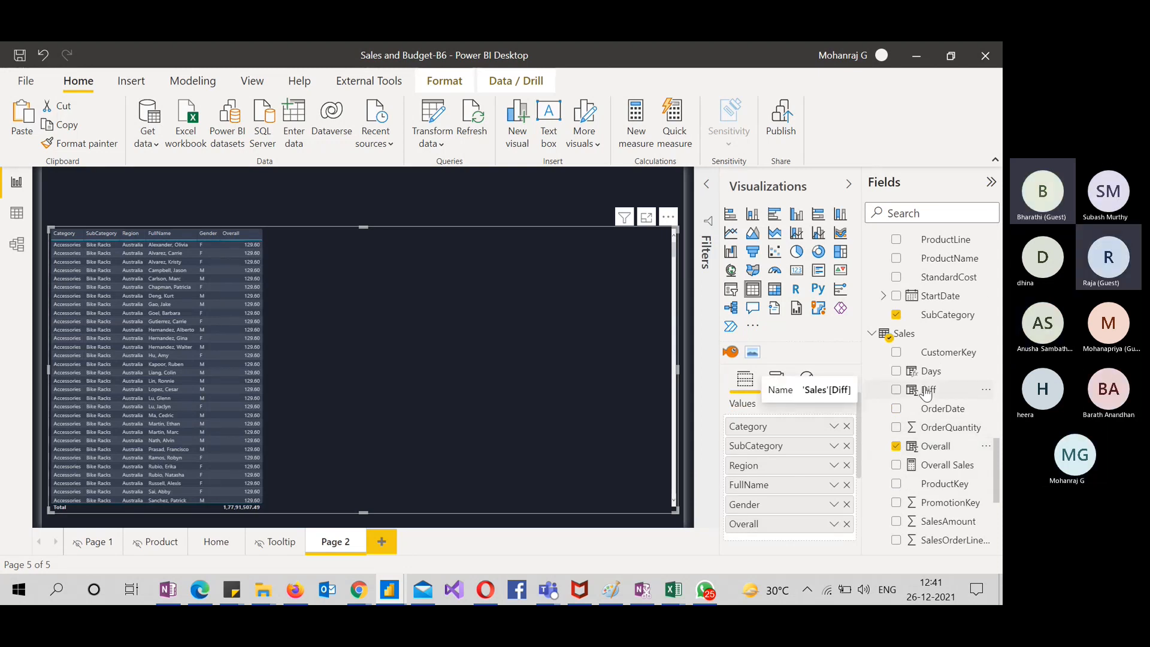
Format the Sales table's Overall column as dollar Currency with automatic decimal places
{"action": "scroll", "coordinate": [250, 386], "scroll_direction": "down", "scroll_amount": 15}
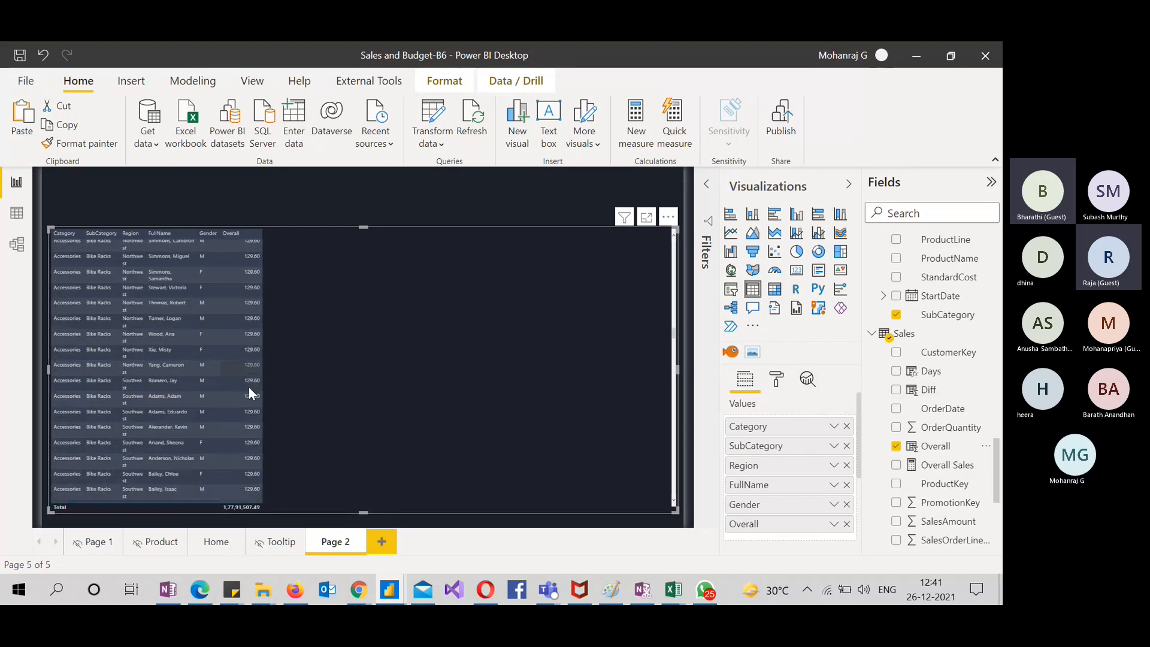
{"action": "scroll", "coordinate": [249, 387], "scroll_direction": "down", "scroll_amount": 10}
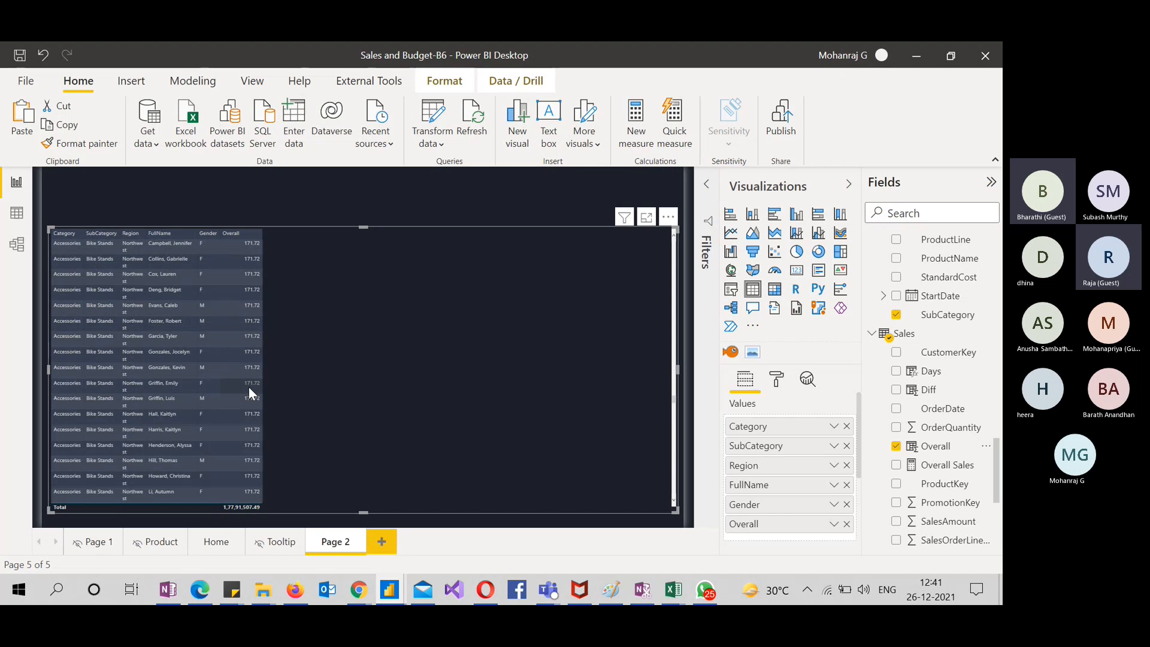
{"action": "left_click", "coordinate": [943, 449]}
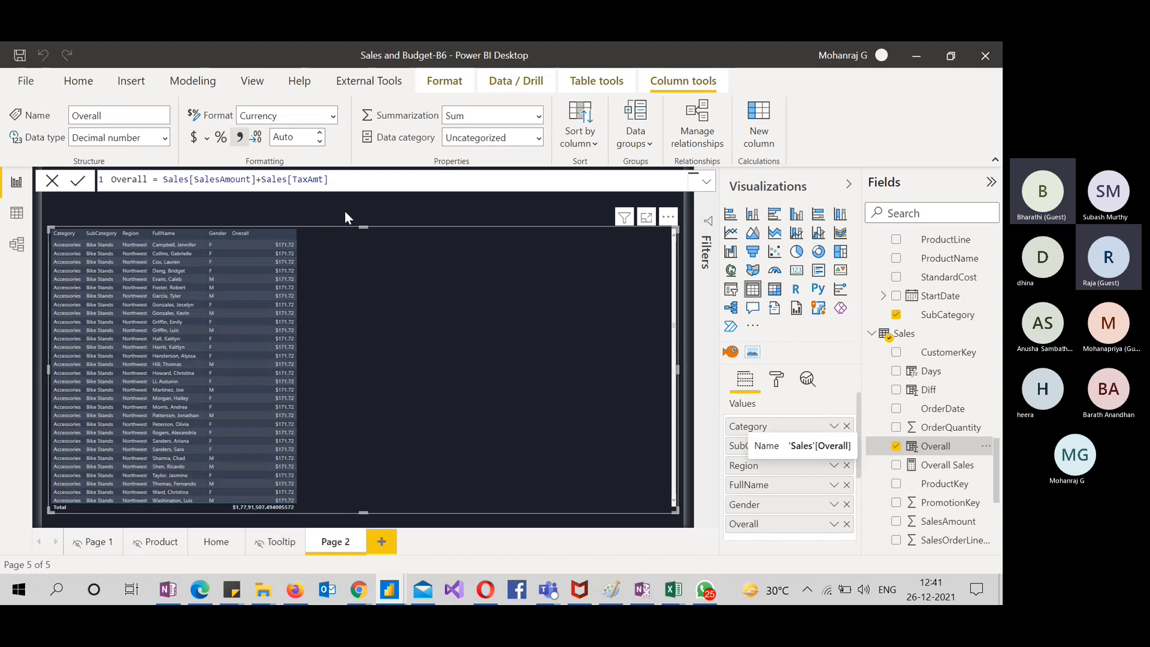
{"action": "left_click", "coordinate": [345, 216]}
Narrow the table visual to roughly the width of its columns, move it to the middle of the page and deselect it
{"action": "left_click", "coordinate": [670, 493]}
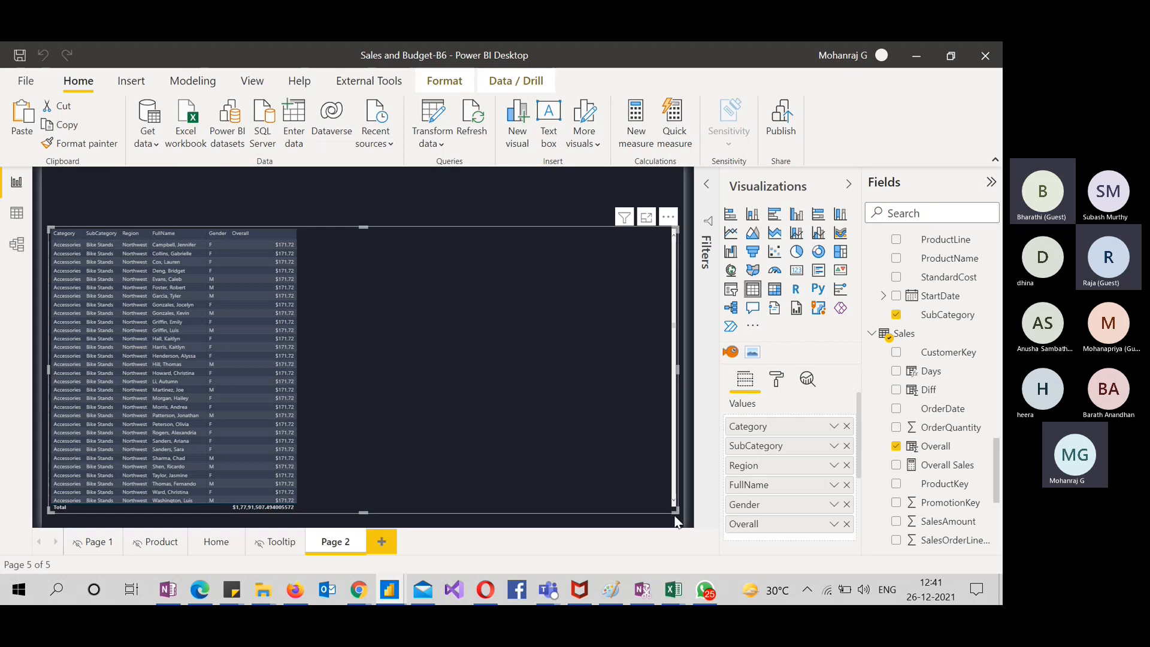
{"action": "left_click", "coordinate": [681, 513]}
{"action": "left_click", "coordinate": [664, 505]}
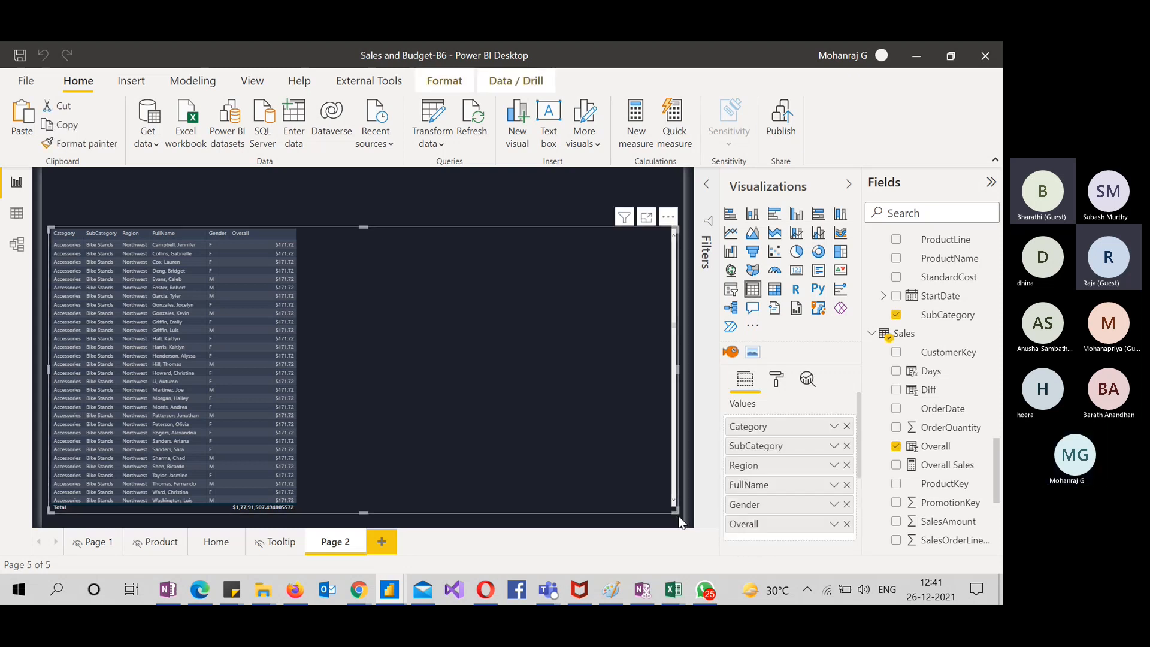
{"action": "left_click_drag", "start_coordinate": [485, 514], "coordinate": [326, 500]}
{"action": "left_click_drag", "start_coordinate": [313, 457], "coordinate": [478, 465]}
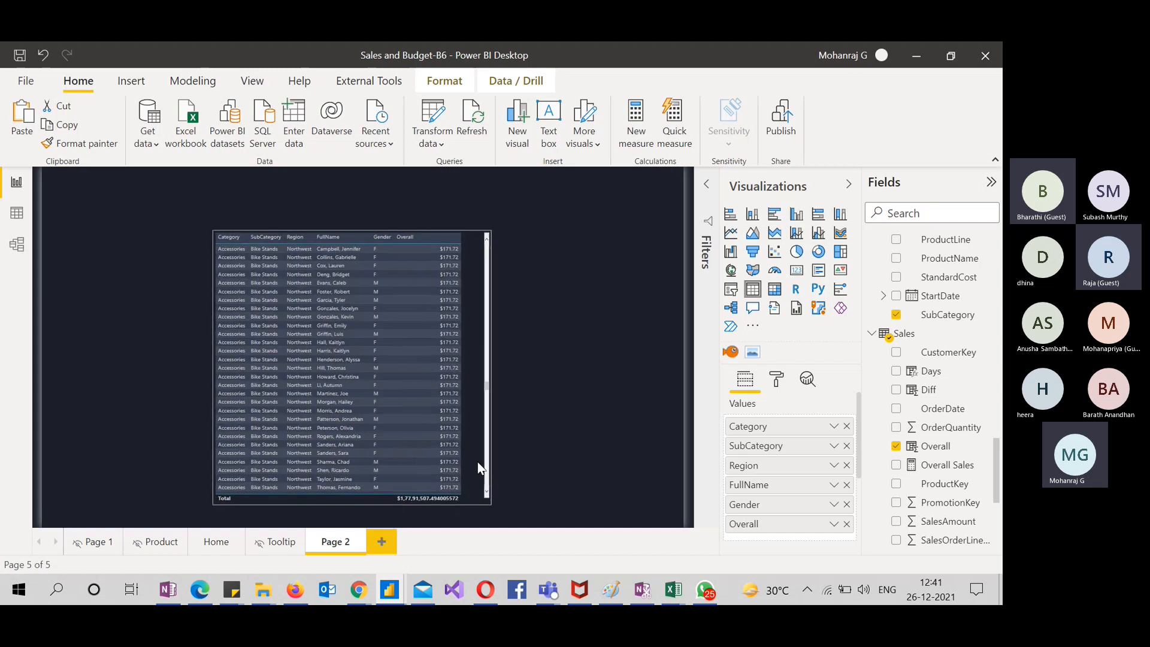
{"action": "left_click", "coordinate": [602, 473]}
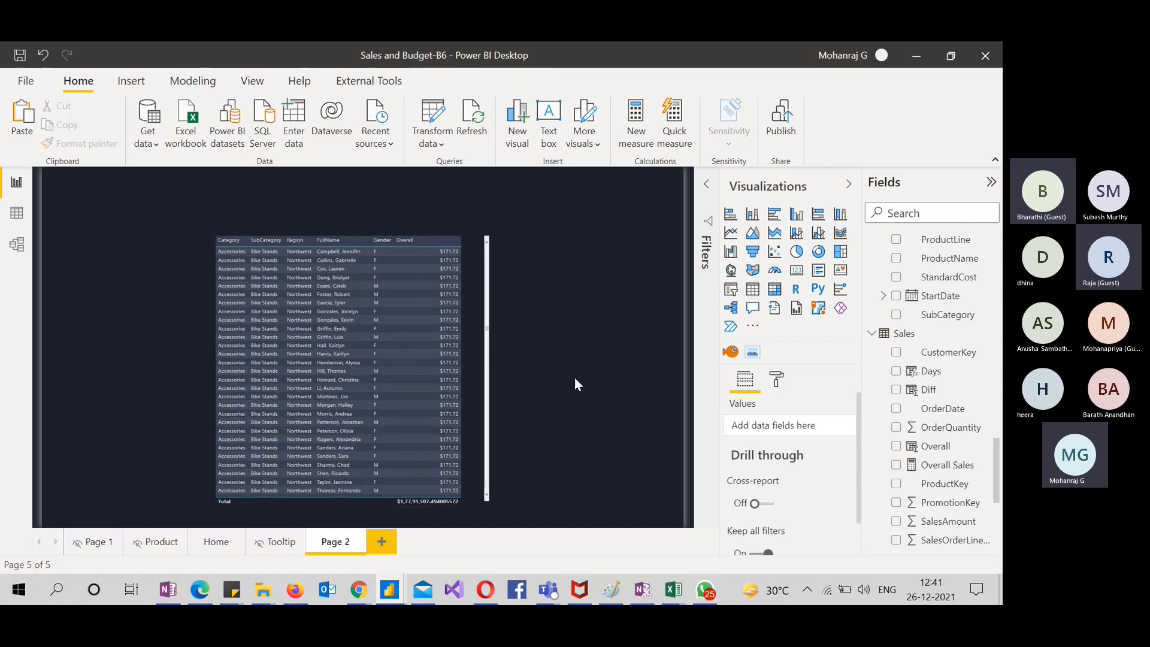
Examine the rows of the detail table and the visuals on the Home page, and return to Page 2
{"action": "scroll", "coordinate": [449, 333], "scroll_direction": "down", "scroll_amount": 10}
{"action": "scroll", "coordinate": [448, 332], "scroll_direction": "up", "scroll_amount": 5}
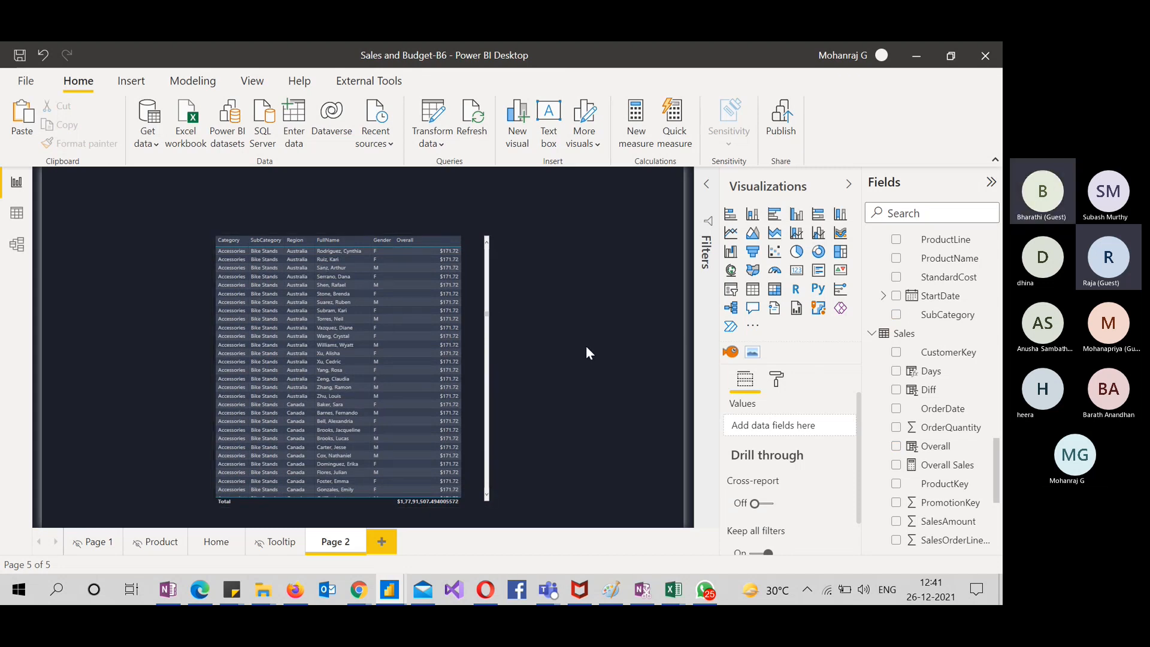
{"action": "left_click", "coordinate": [482, 348]}
{"action": "left_click", "coordinate": [534, 367]}
{"action": "left_click", "coordinate": [226, 542]}
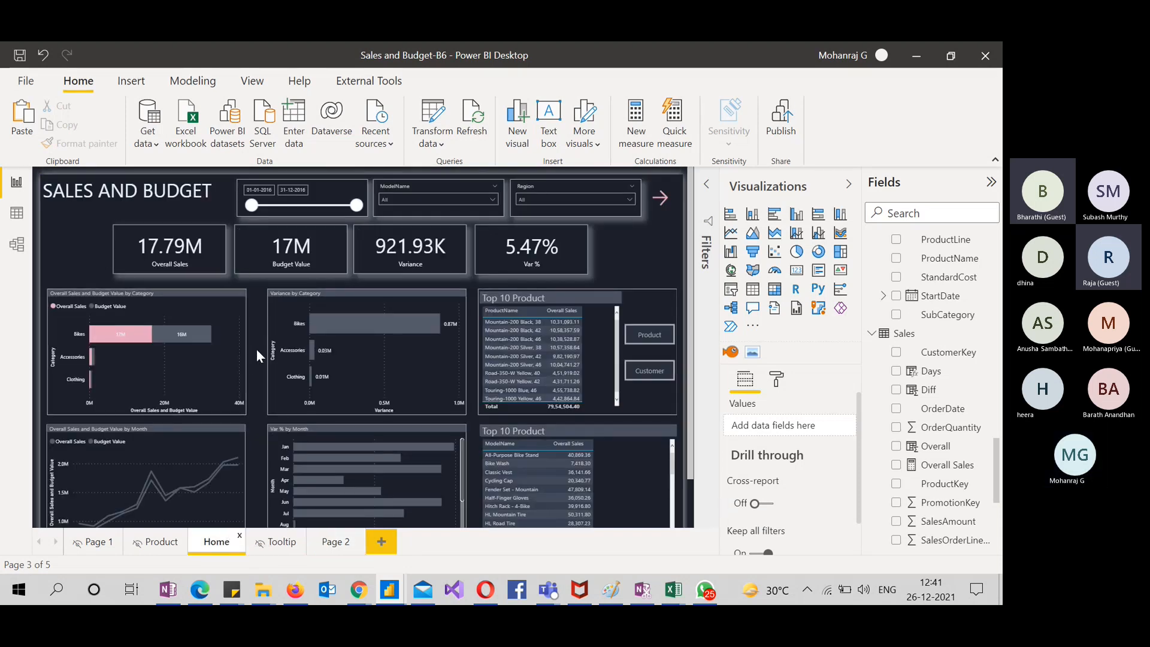
{"action": "scroll", "coordinate": [256, 359], "scroll_direction": "down", "scroll_amount": 1}
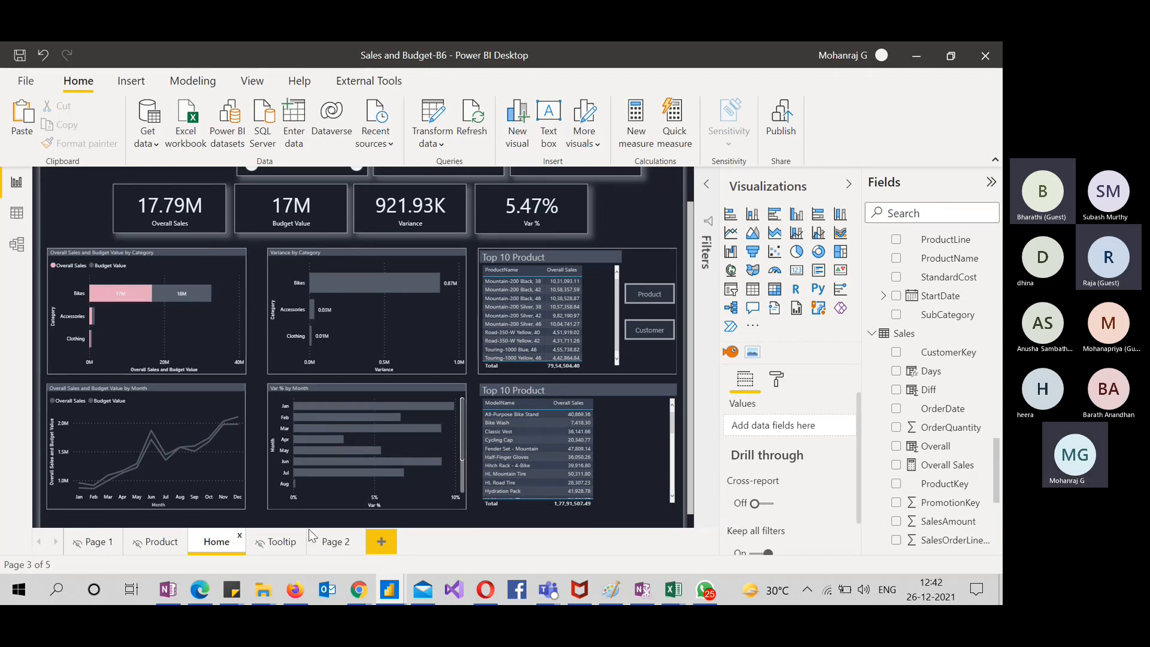
{"action": "left_click", "coordinate": [334, 542]}
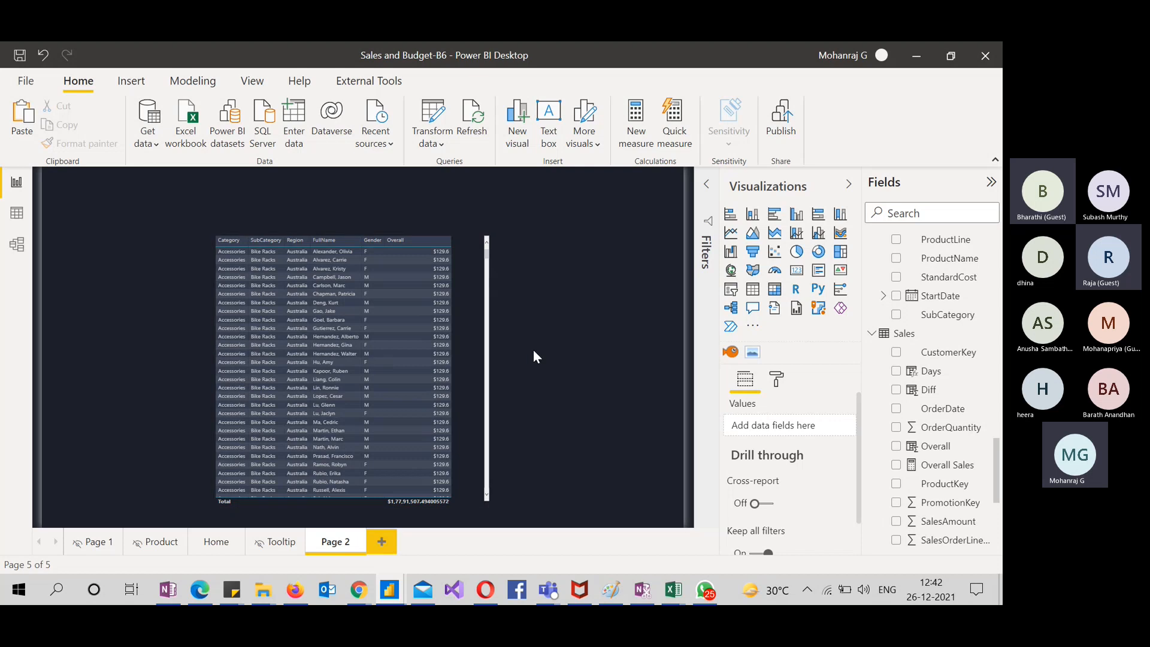
Select the detail table and look through its formatting categories and the drill-through settings
{"action": "left_click", "coordinate": [486, 353]}
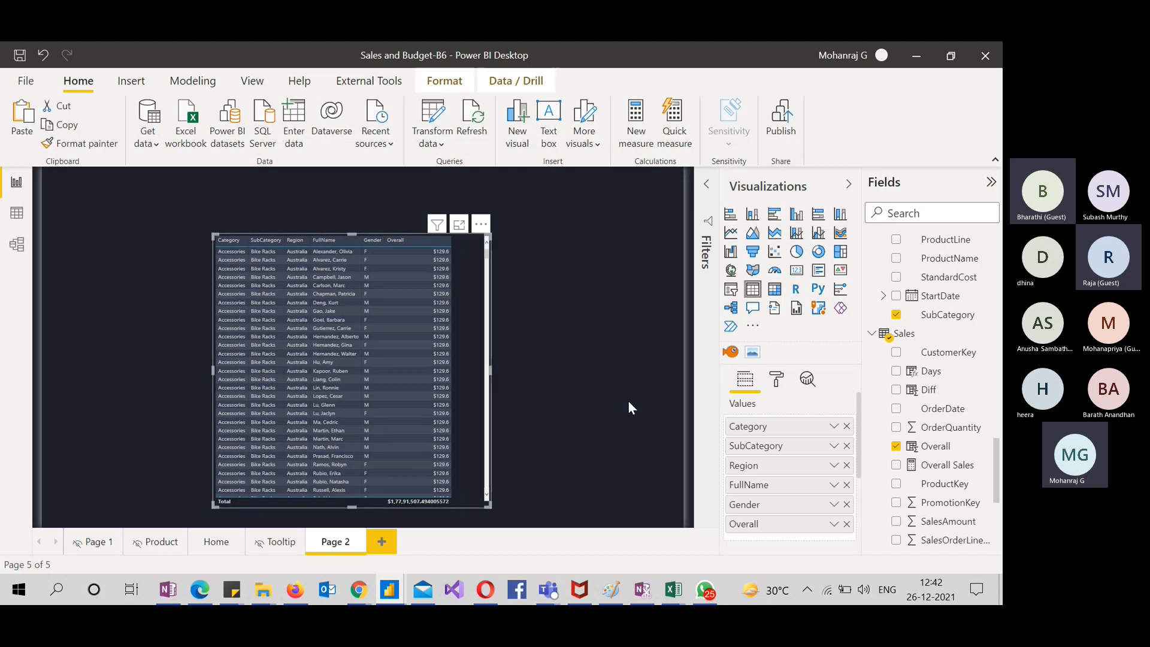
{"action": "left_click", "coordinate": [778, 380]}
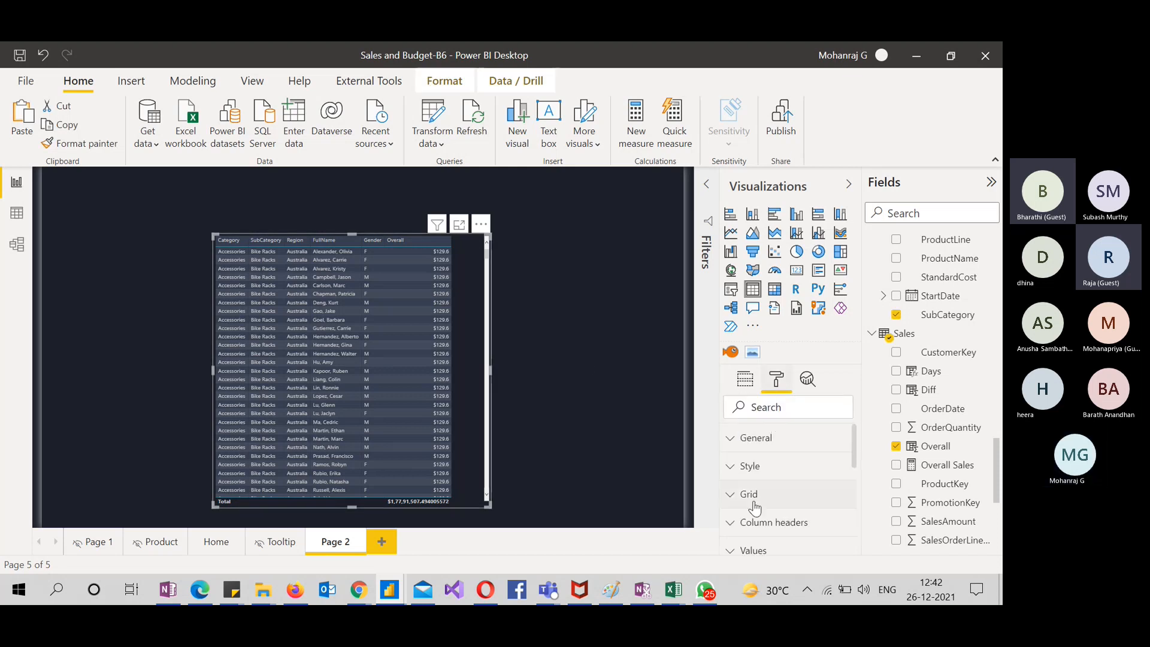
{"action": "left_click", "coordinate": [743, 384]}
{"action": "scroll", "coordinate": [751, 478], "scroll_direction": "down", "scroll_amount": 5}
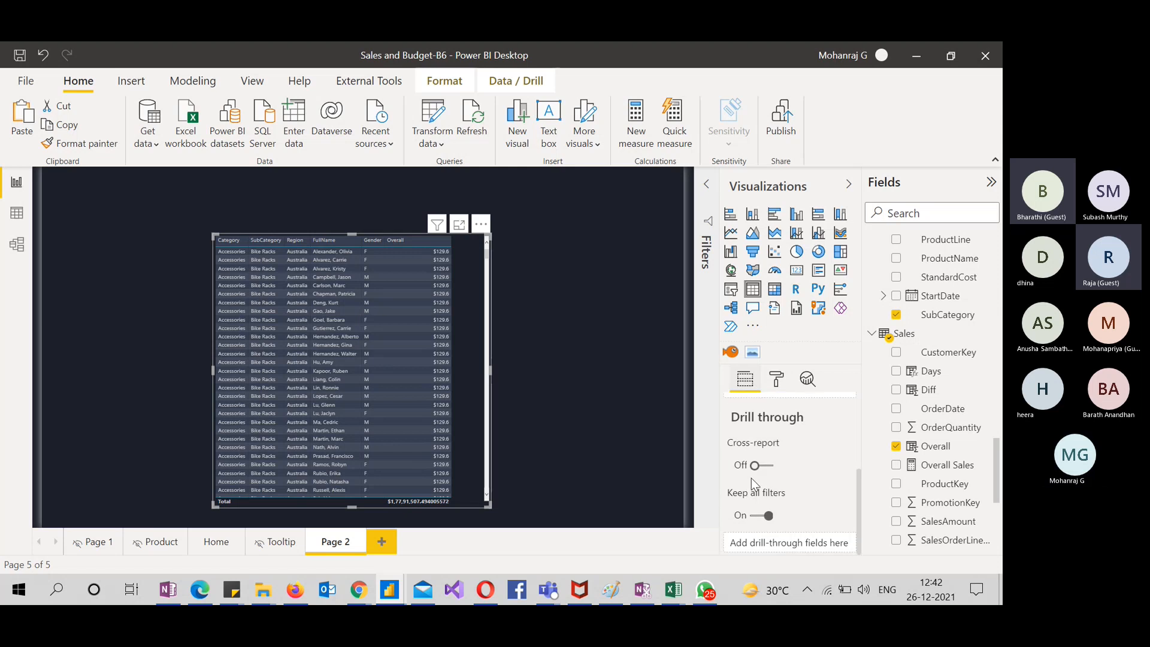
{"action": "left_click", "coordinate": [778, 382]}
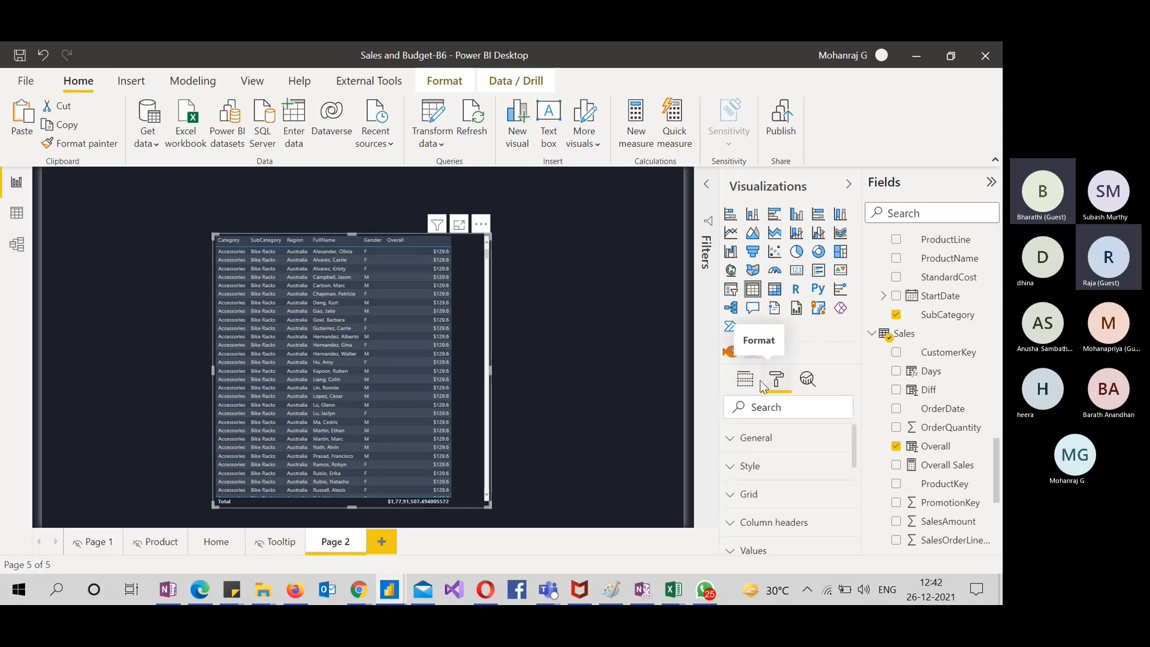
Look through the detail table's remaining formatting categories and the drill-through settings below its value fields
{"action": "scroll", "coordinate": [753, 529], "scroll_direction": "down", "scroll_amount": 10}
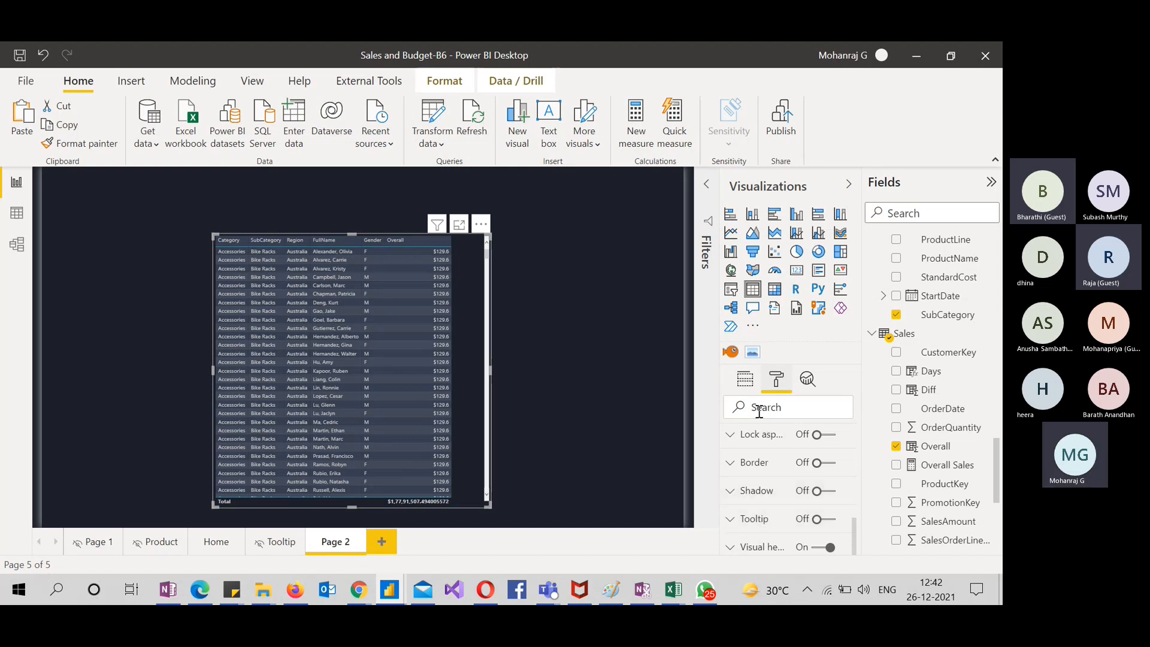
{"action": "left_click", "coordinate": [745, 379]}
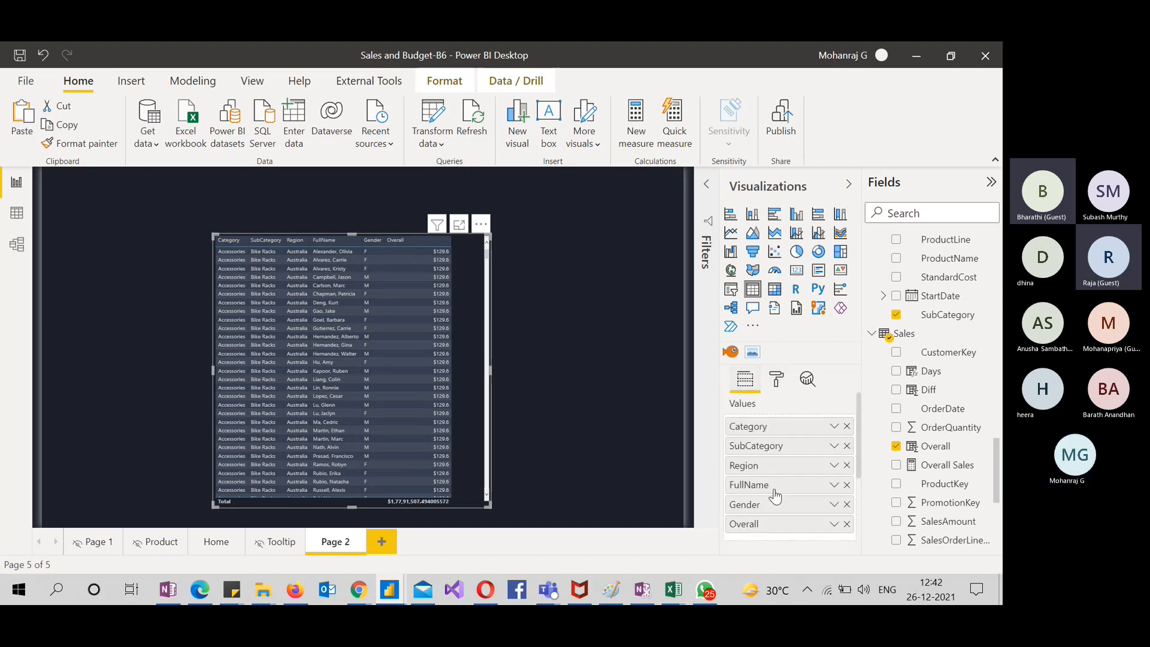
{"action": "scroll", "coordinate": [774, 493], "scroll_direction": "down", "scroll_amount": 5}
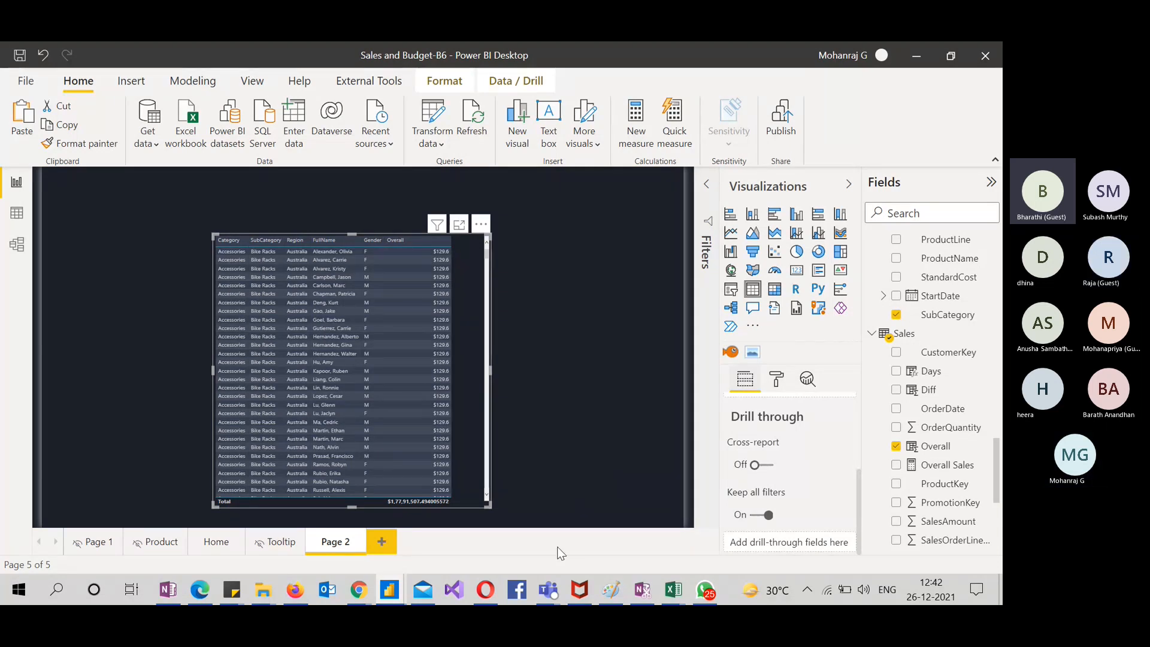
Switch to the Teams meeting window, check the participants list and minimize the window again
{"action": "mouse_move", "coordinate": [546, 599]}
{"action": "left_click", "coordinate": [575, 527]}
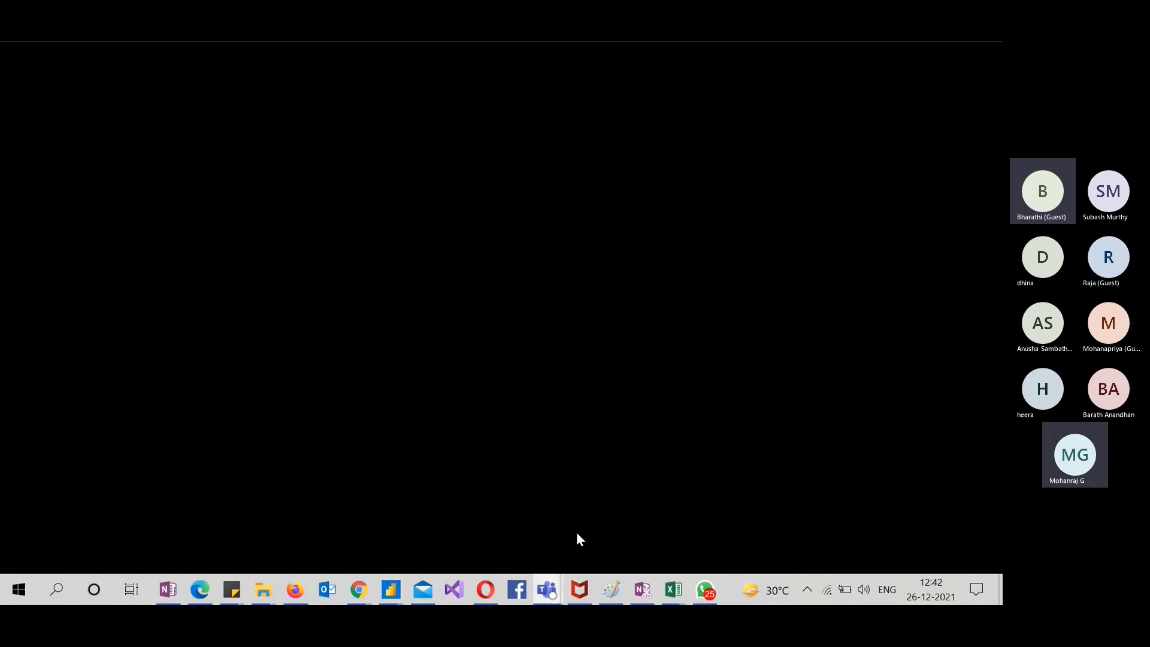
{"action": "left_click", "coordinate": [463, 384]}
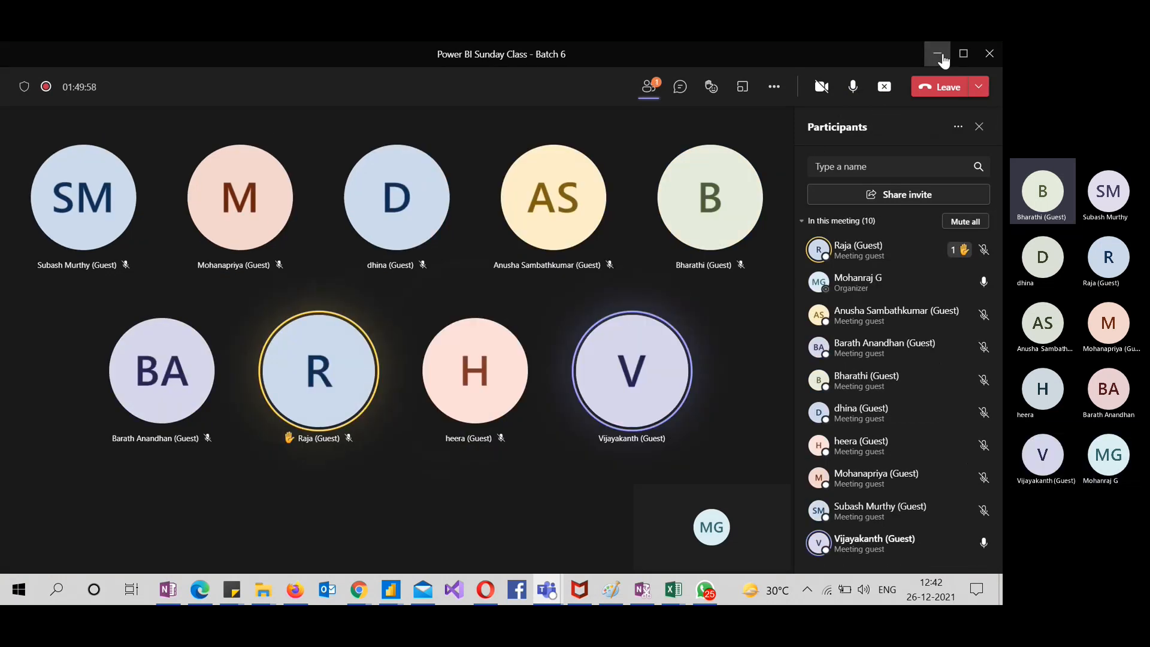
{"action": "left_click", "coordinate": [938, 57]}
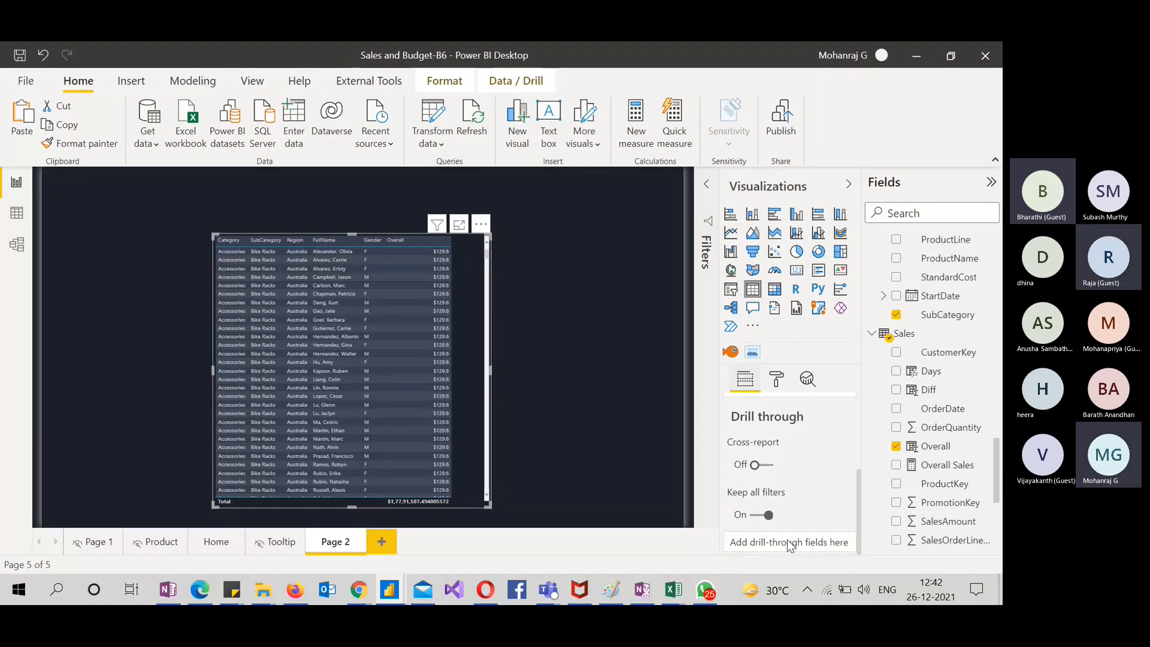
Find the Product table's Category field with the search "categ", add it as a drill-through field and collapse its filter card
{"action": "left_click", "coordinate": [938, 213]}
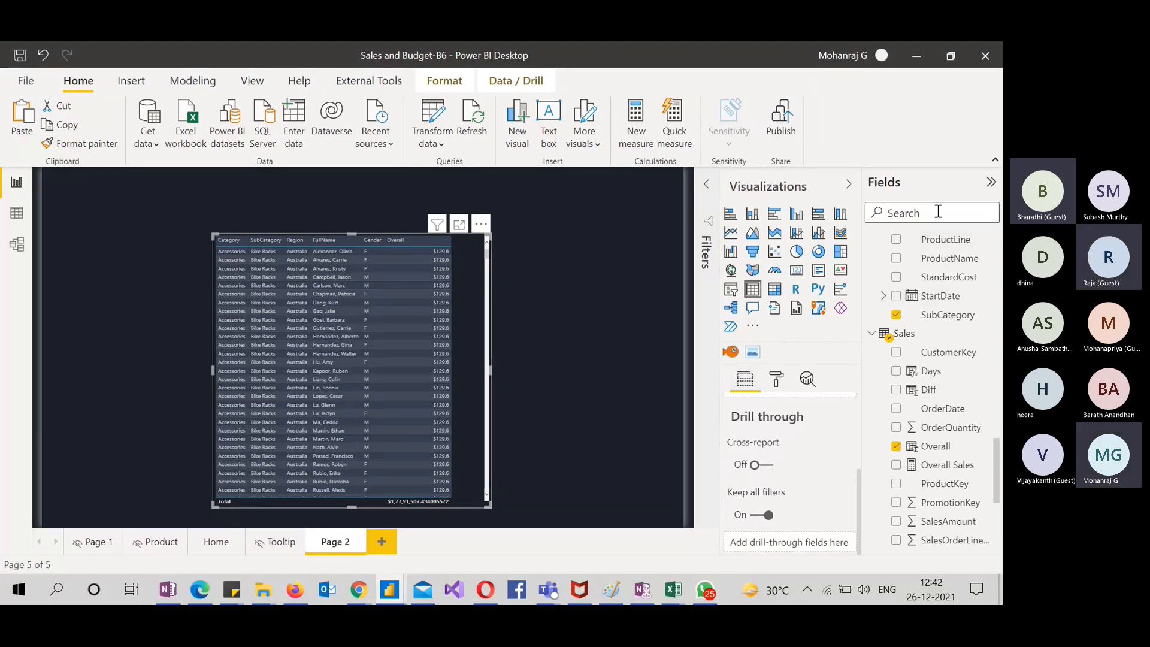
{"action": "type", "text": "categ"}
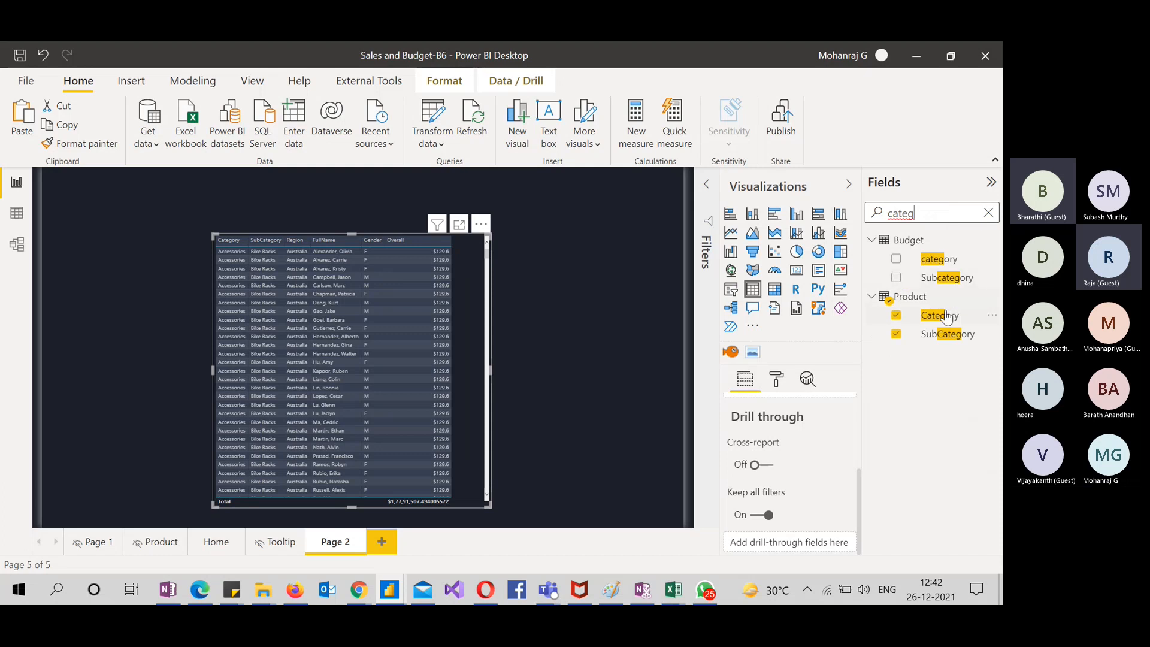
{"action": "left_click_drag", "start_coordinate": [941, 321], "coordinate": [815, 544]}
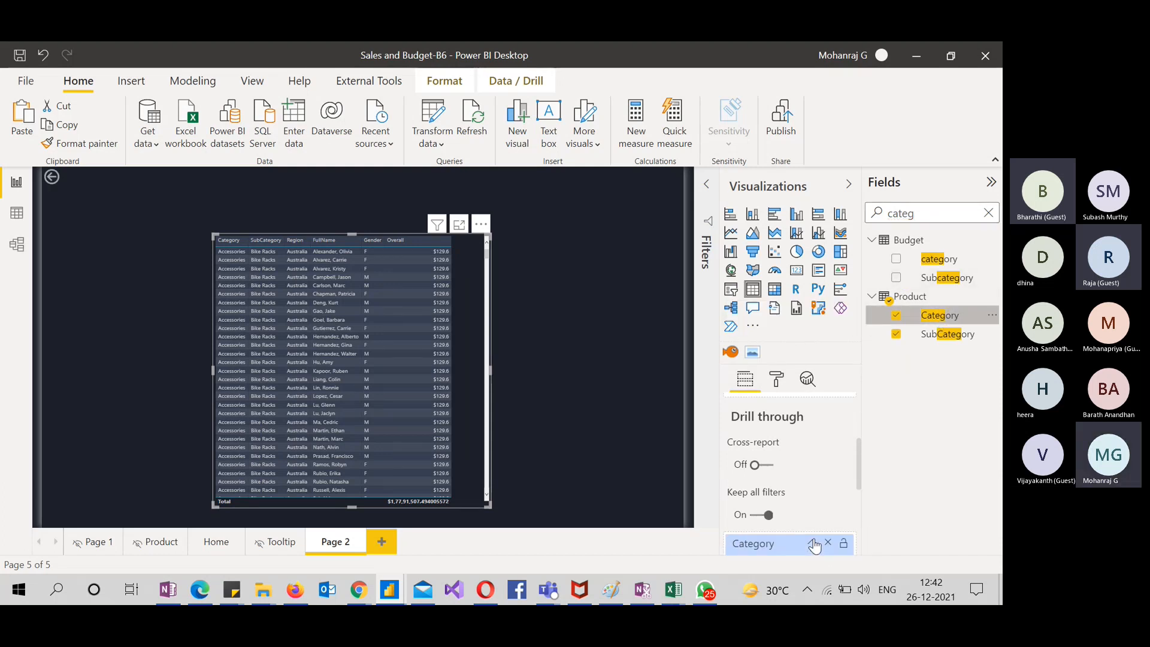
{"action": "left_click", "coordinate": [555, 429]}
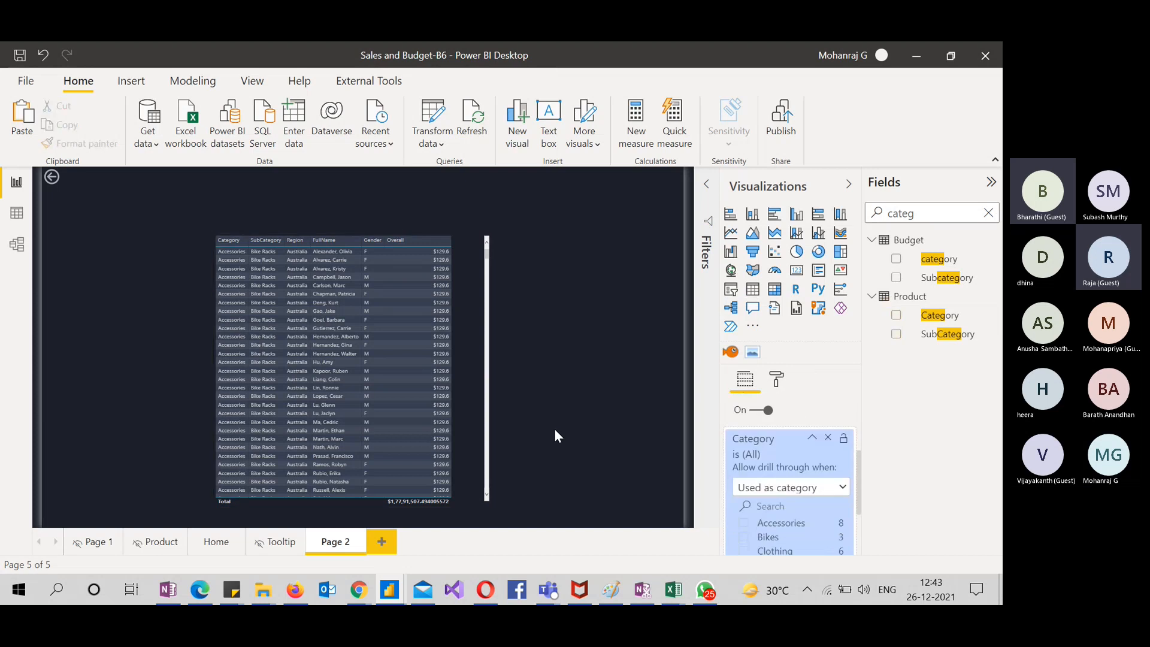
{"action": "left_click", "coordinate": [812, 438]}
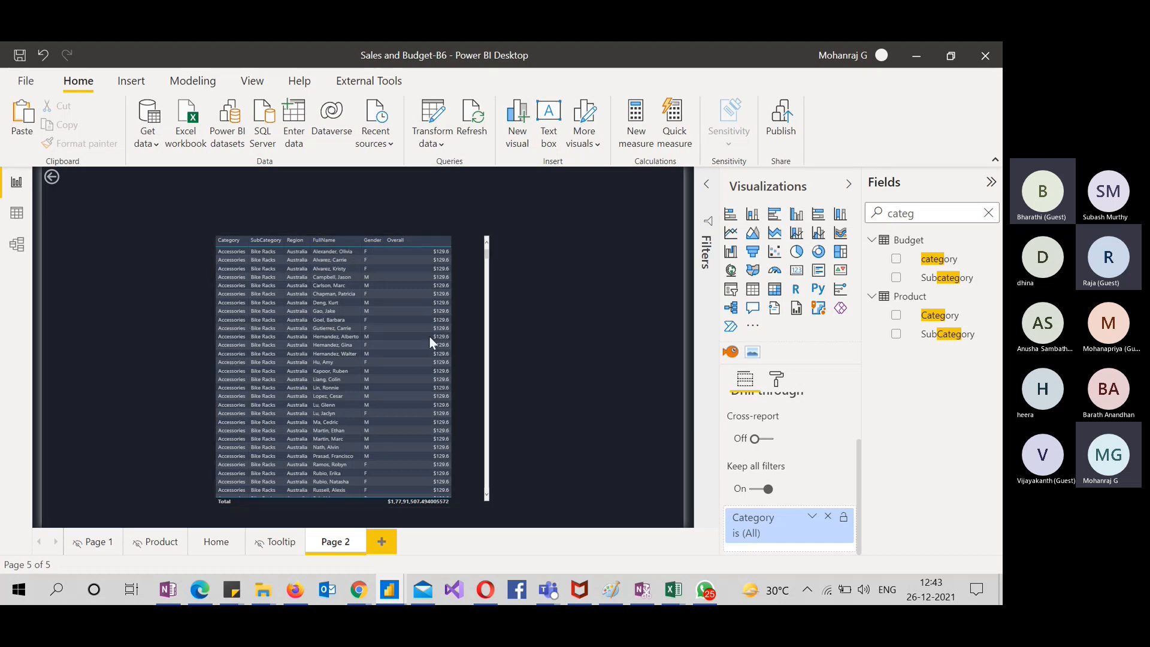
Remove Category from the drill-through fields and add the Product table's Category there again
{"action": "scroll", "coordinate": [775, 457], "scroll_direction": "up", "scroll_amount": 1}
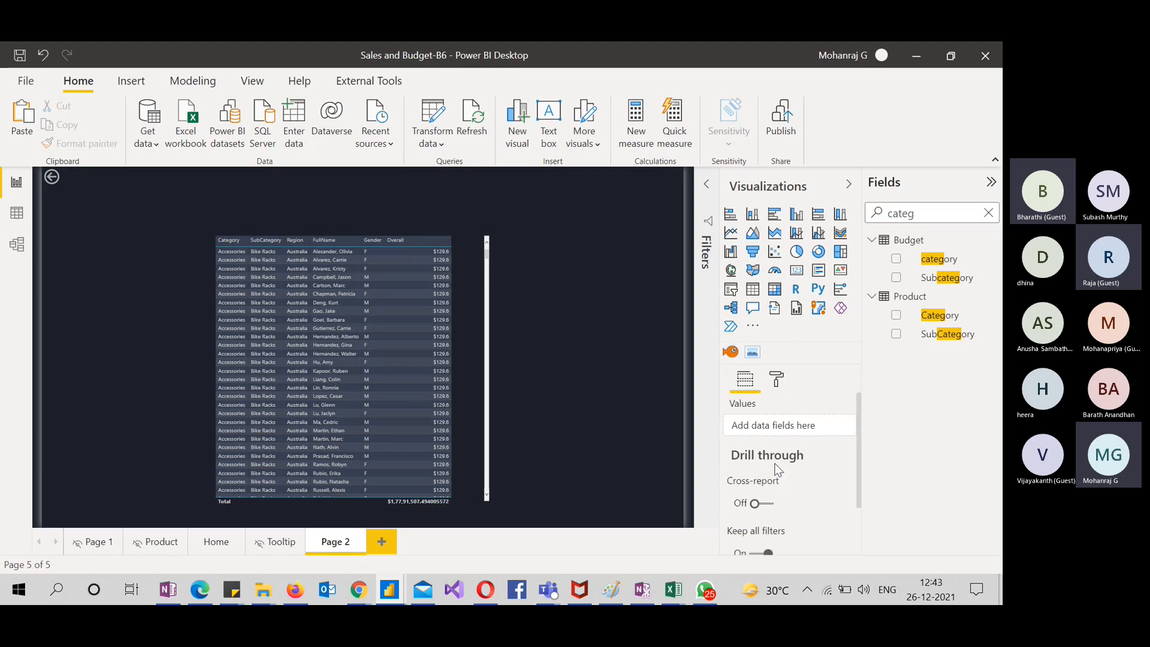
{"action": "scroll", "coordinate": [771, 480], "scroll_direction": "down", "scroll_amount": 1}
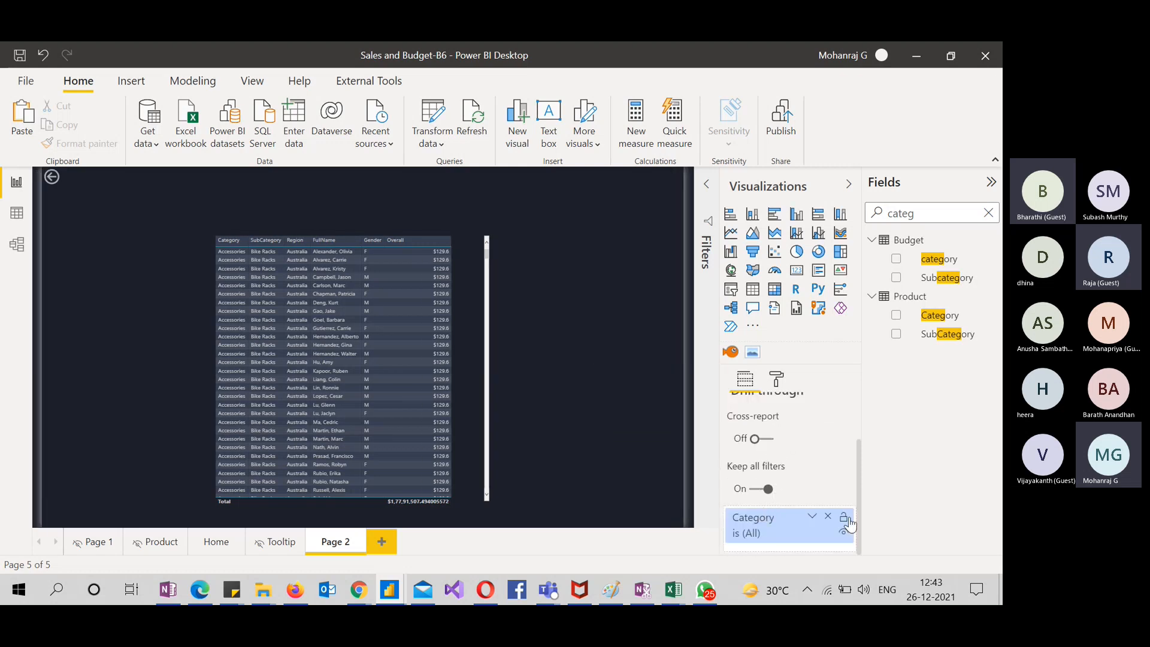
{"action": "left_click", "coordinate": [828, 517]}
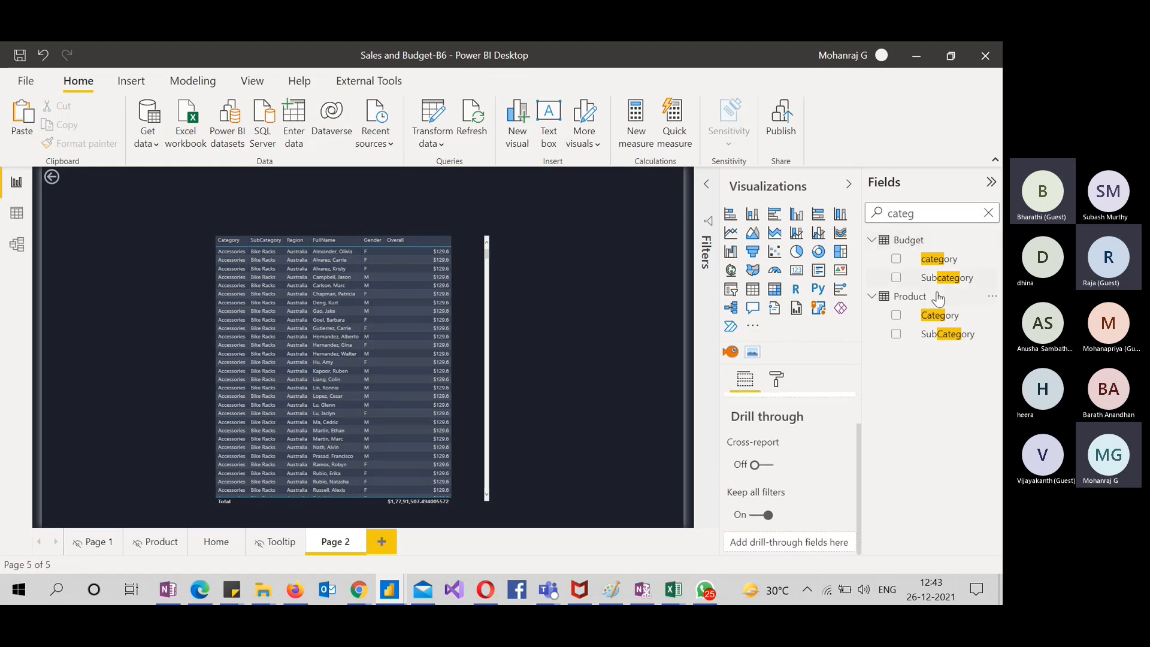
{"action": "left_click_drag", "start_coordinate": [939, 315], "coordinate": [802, 556]}
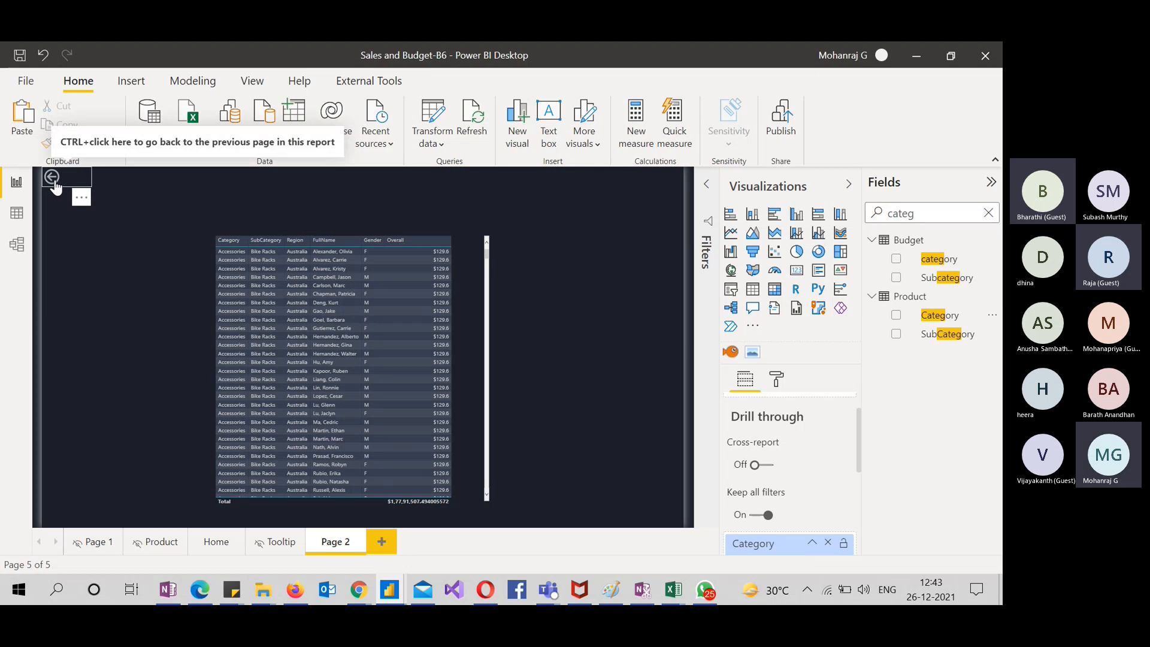
Look over the visuals on the Home page and return to Page 2
{"action": "left_click", "coordinate": [218, 544]}
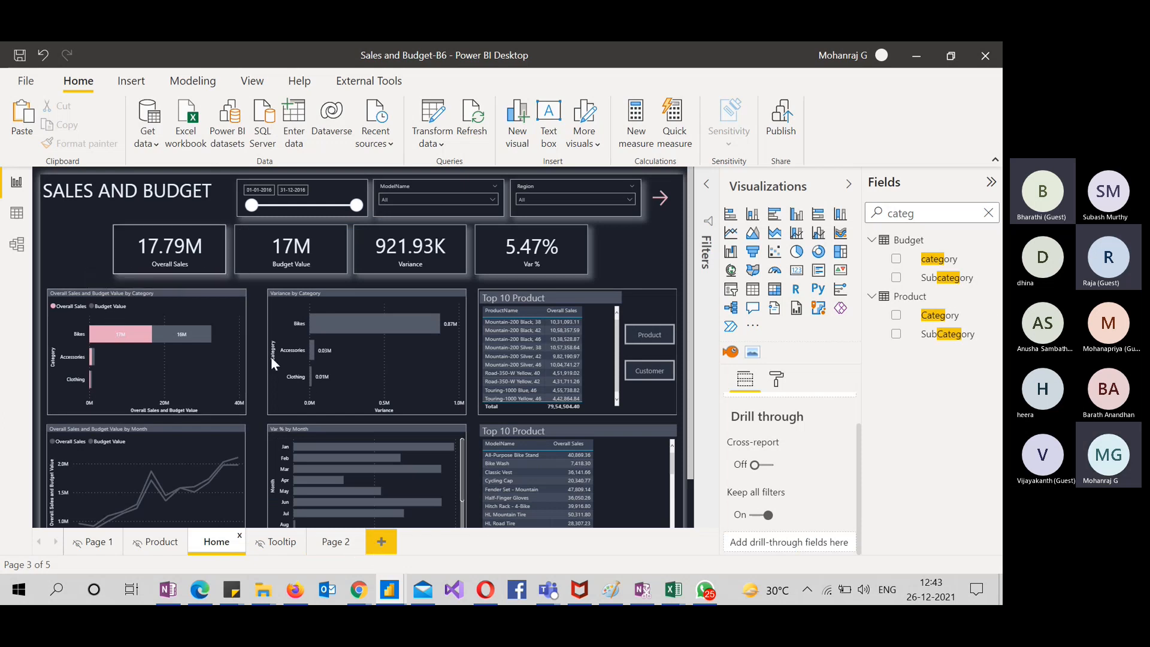
{"action": "scroll", "coordinate": [257, 376], "scroll_direction": "down", "scroll_amount": 3}
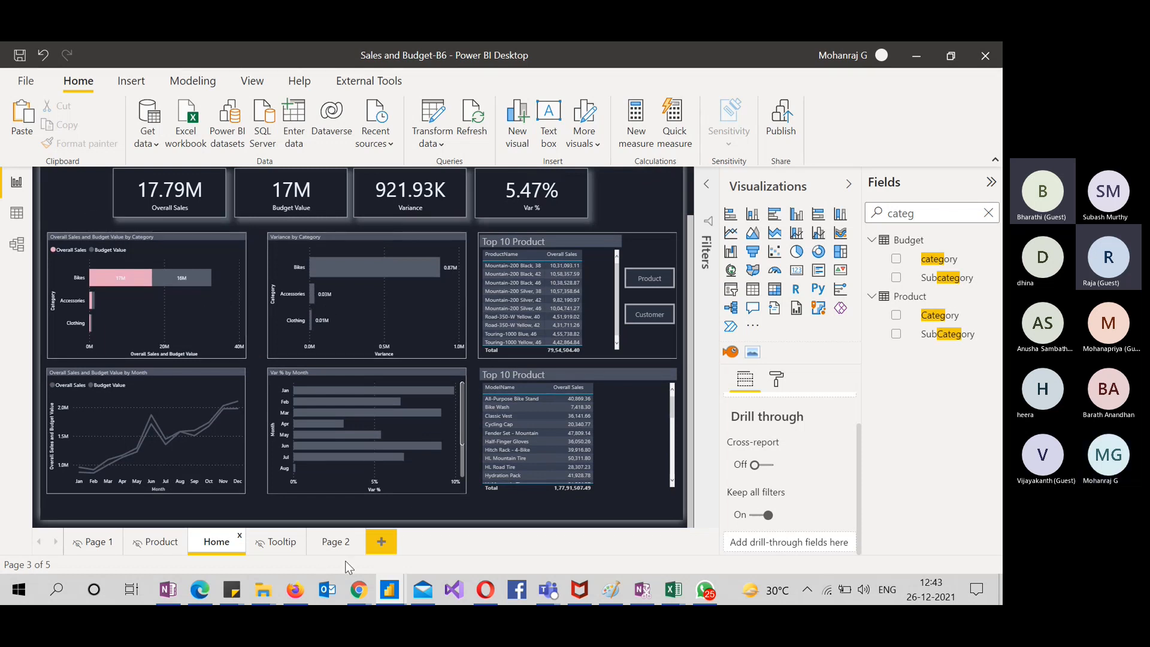
{"action": "left_click", "coordinate": [337, 541]}
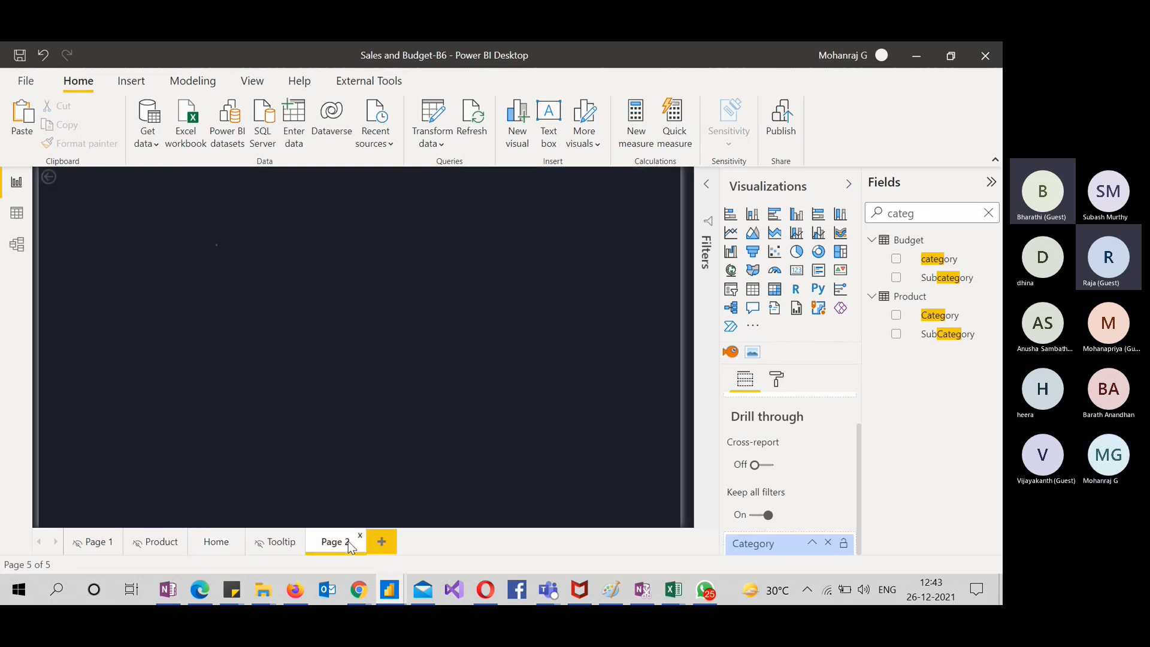
Select the detail table, search the fields for "var" and clear the search
{"action": "left_click", "coordinate": [472, 308]}
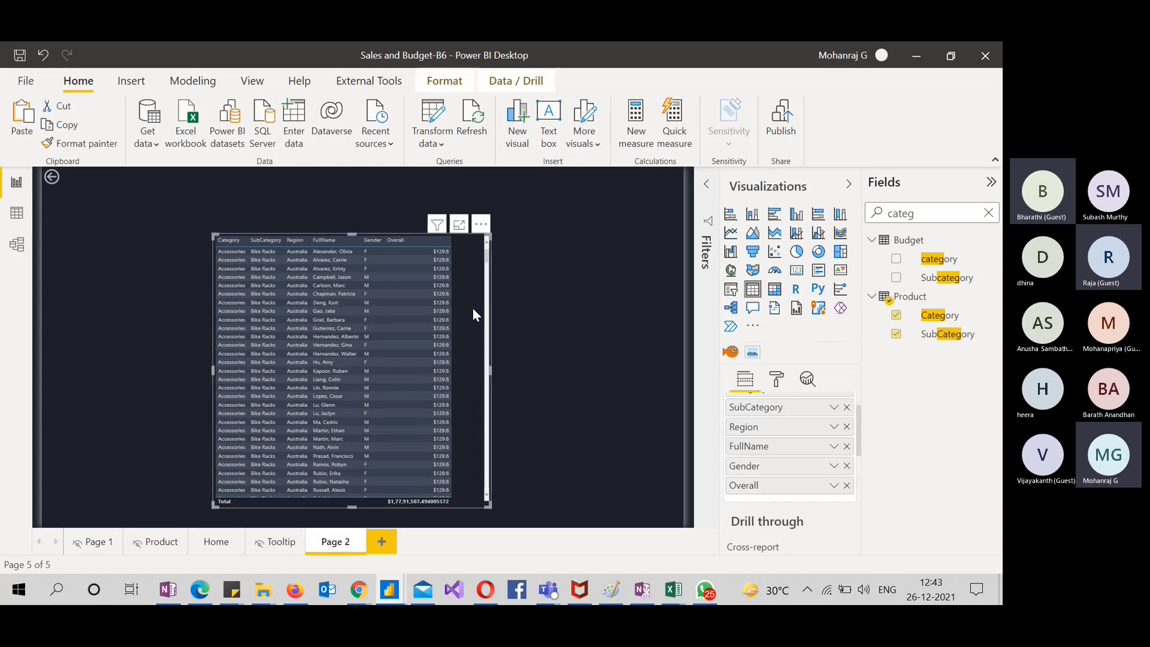
{"action": "double_click", "coordinate": [963, 211]}
{"action": "type", "text": "var"}
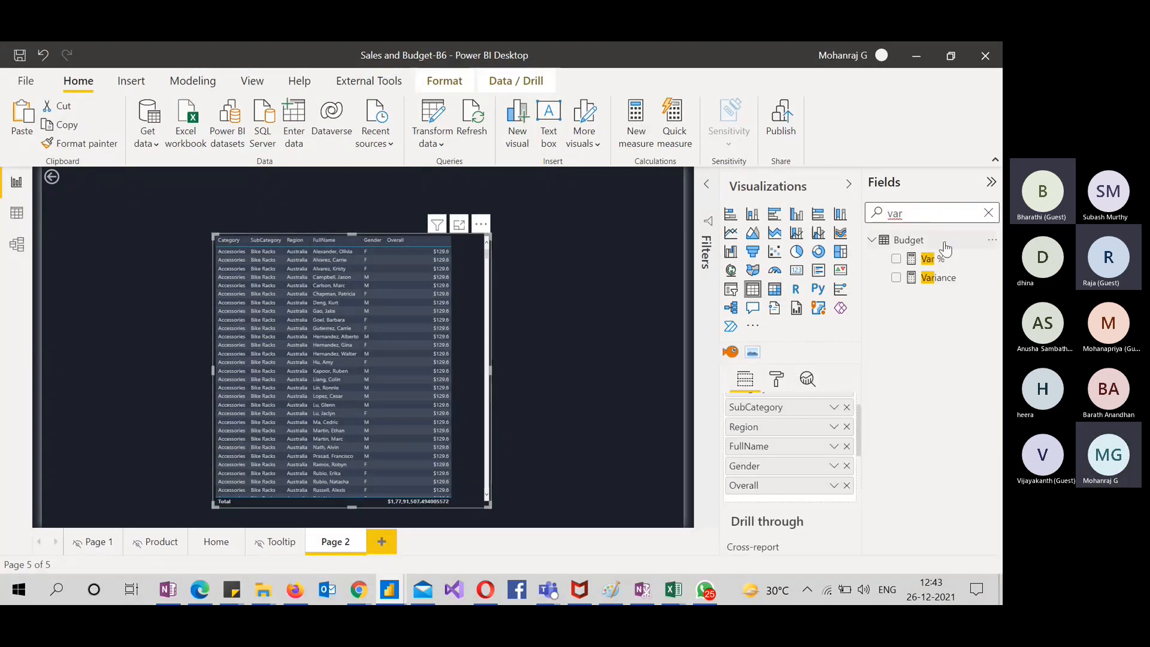
{"action": "left_click", "coordinate": [989, 213]}
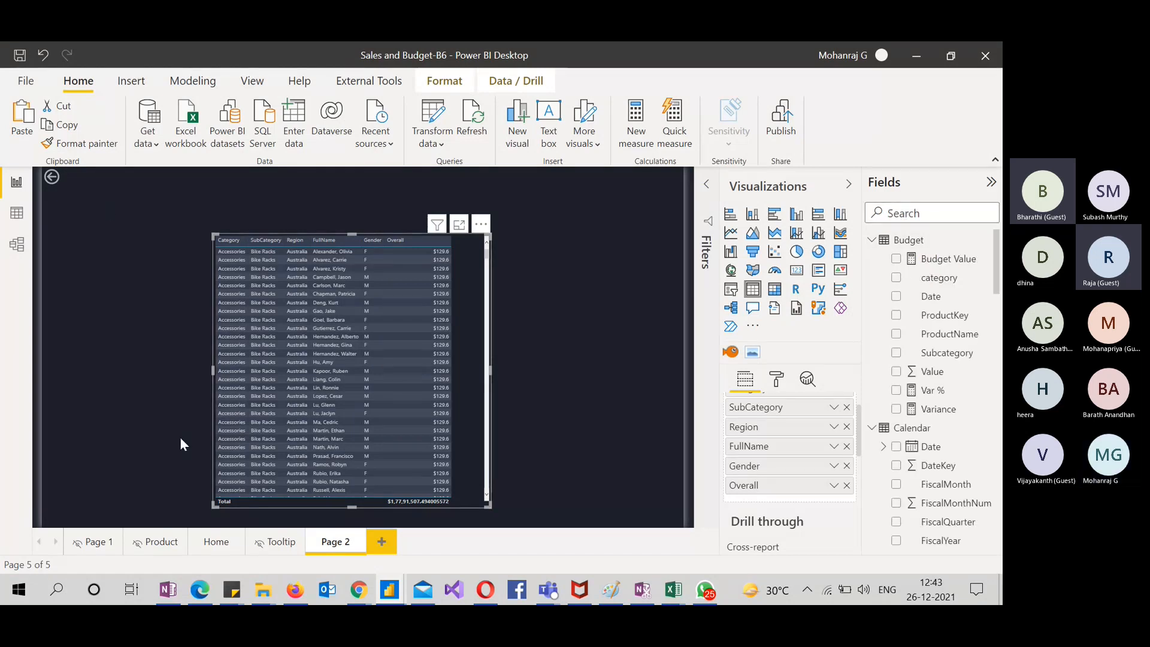
On the Home page, drill through to Page 2 from the Bikes sales bar in the Overall Sales and Budget Value by Category chart
{"action": "left_click", "coordinate": [222, 542]}
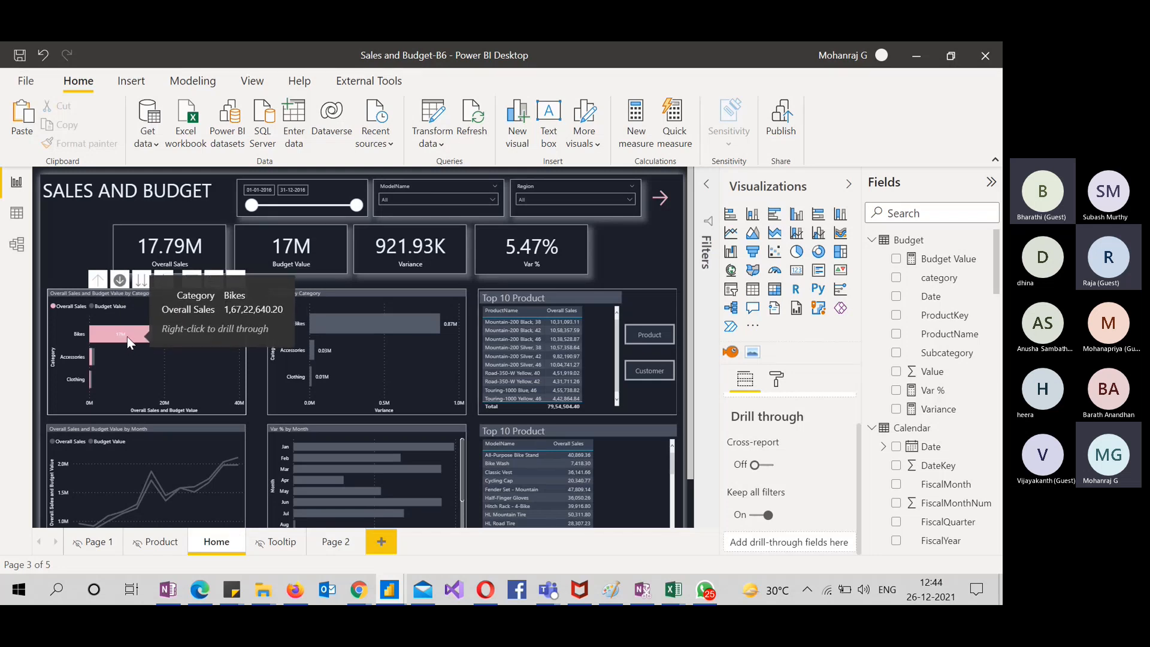
{"action": "right_click", "coordinate": [129, 341]}
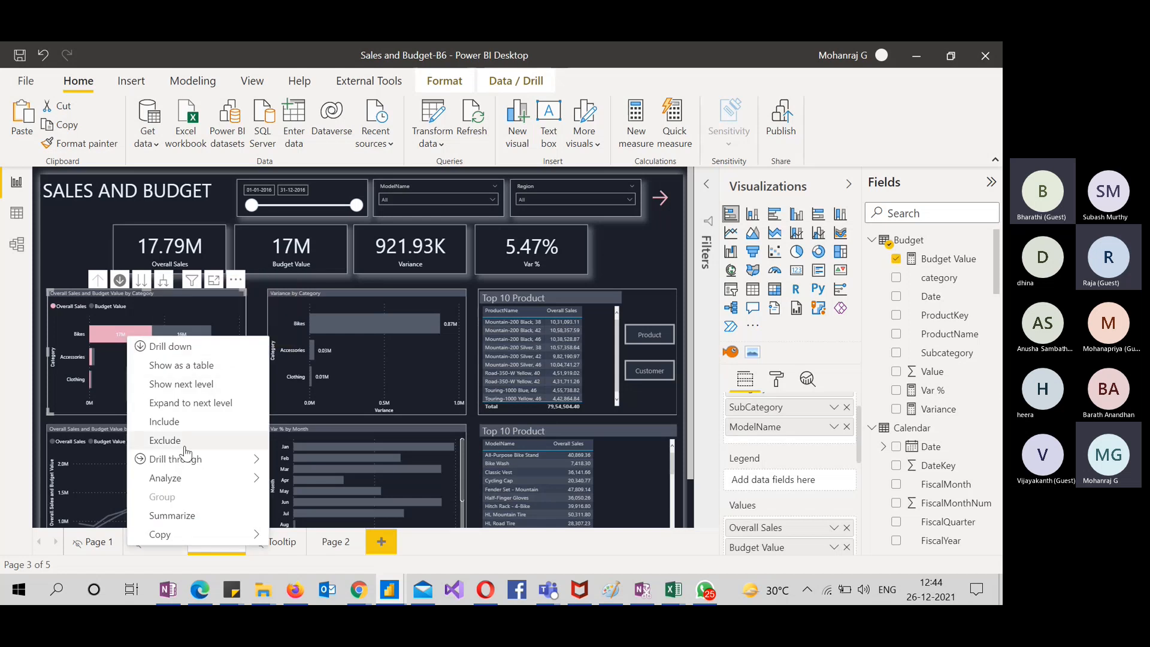
{"action": "mouse_move", "coordinate": [181, 461]}
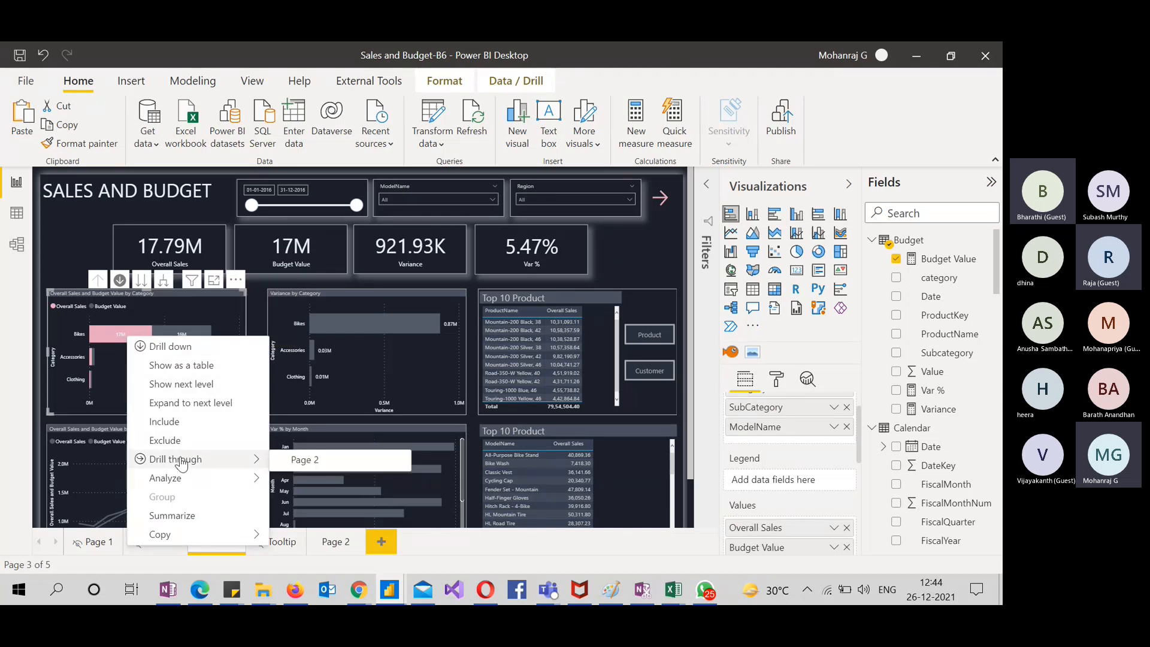
{"action": "left_click", "coordinate": [304, 465]}
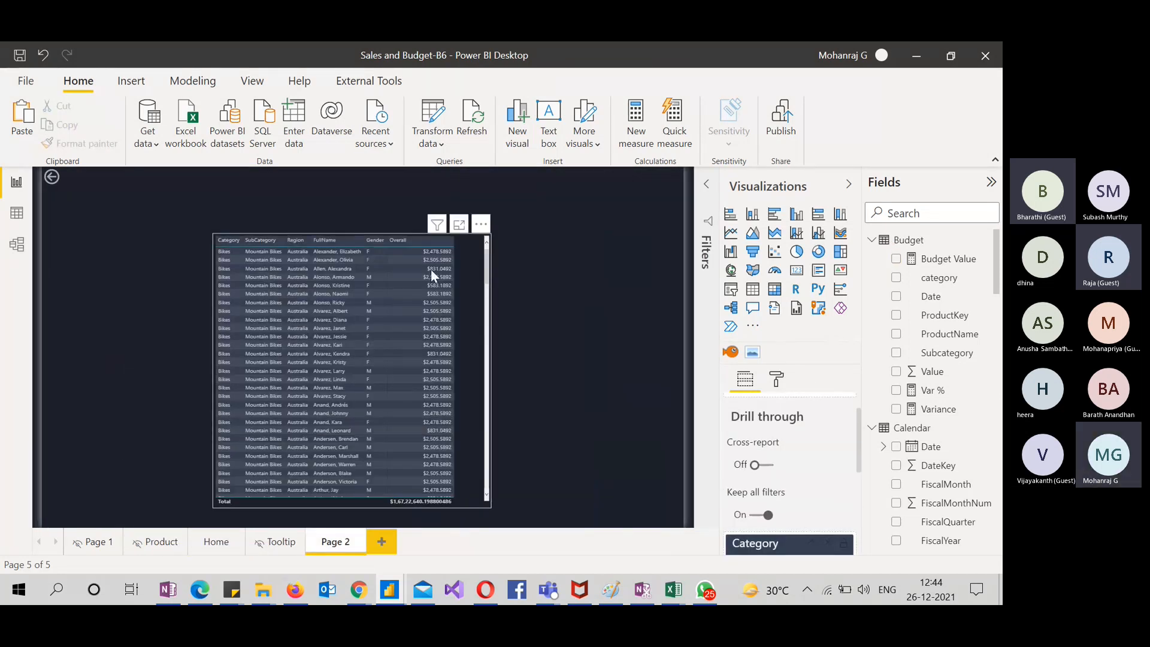
Examine the Bikes rows in the detail table and go back to the Home page
{"action": "scroll", "coordinate": [423, 408], "scroll_direction": "down", "scroll_amount": 10}
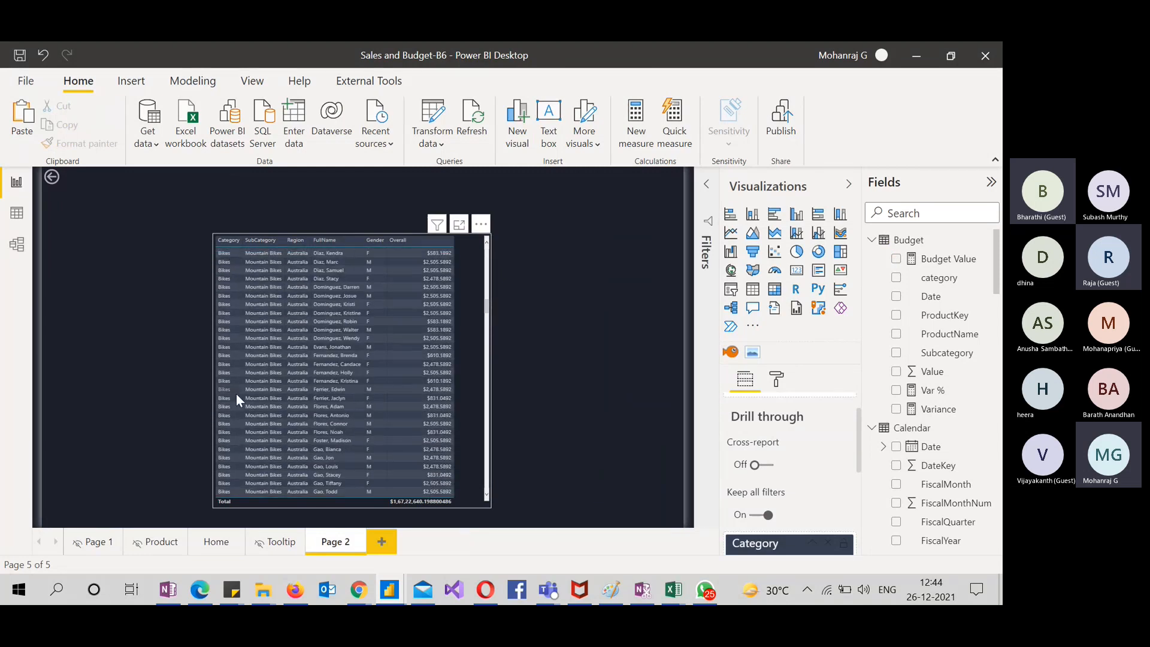
{"action": "scroll", "coordinate": [236, 396], "scroll_direction": "down", "scroll_amount": 15}
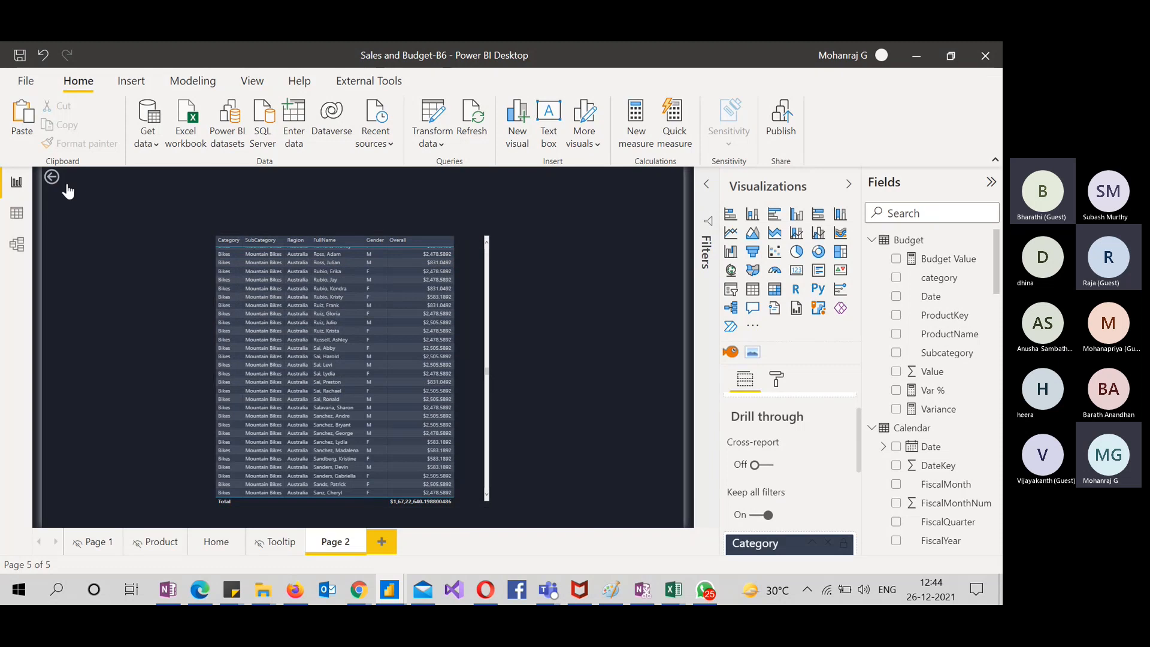
{"action": "left_click", "coordinate": [52, 176], "text": "ctrl"}
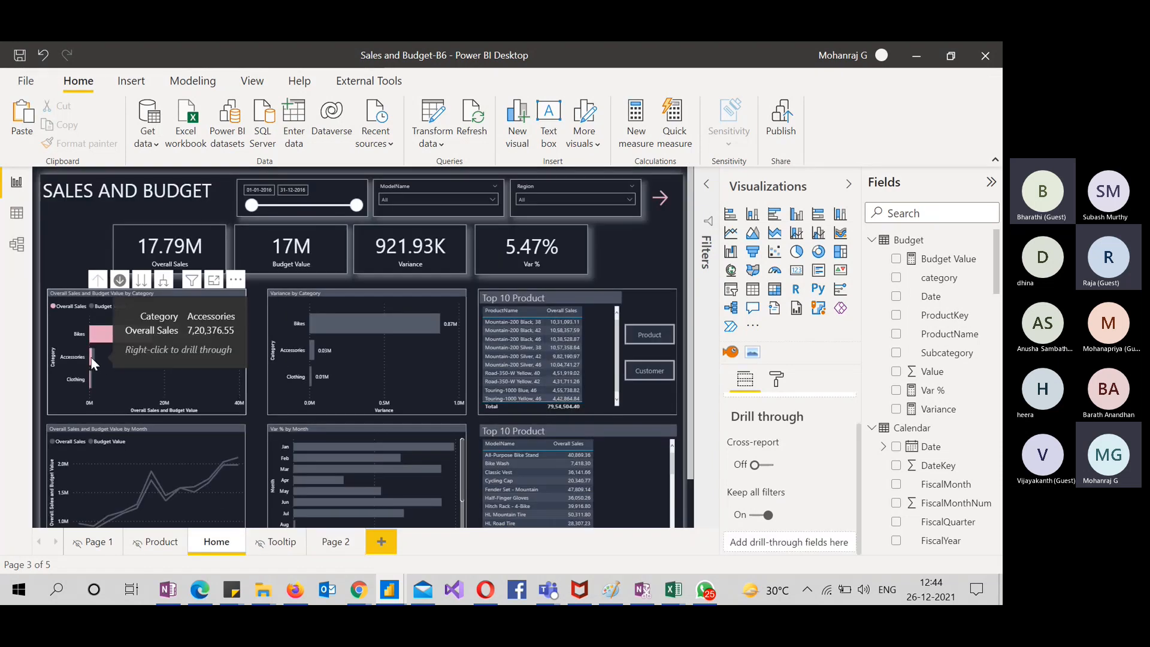
Try to drill through from the Accessories bar in the Overall Sales and Budget Value by Category chart, deselect the chart and open Page 2
{"action": "right_click", "coordinate": [92, 362]}
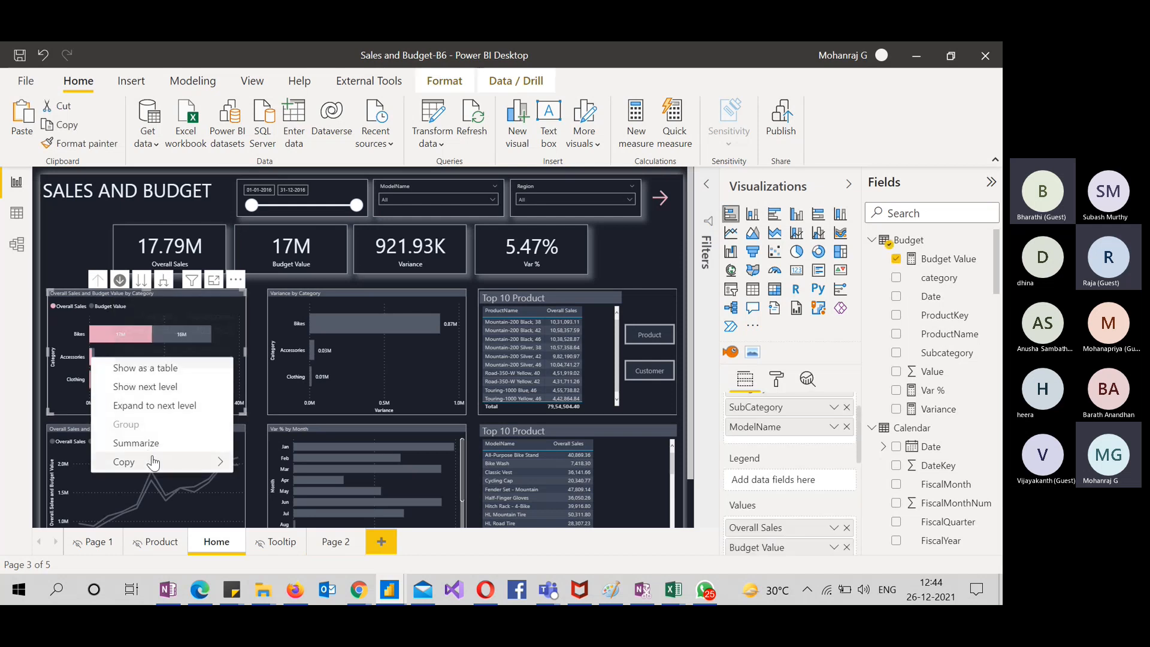
{"action": "left_click", "coordinate": [33, 366]}
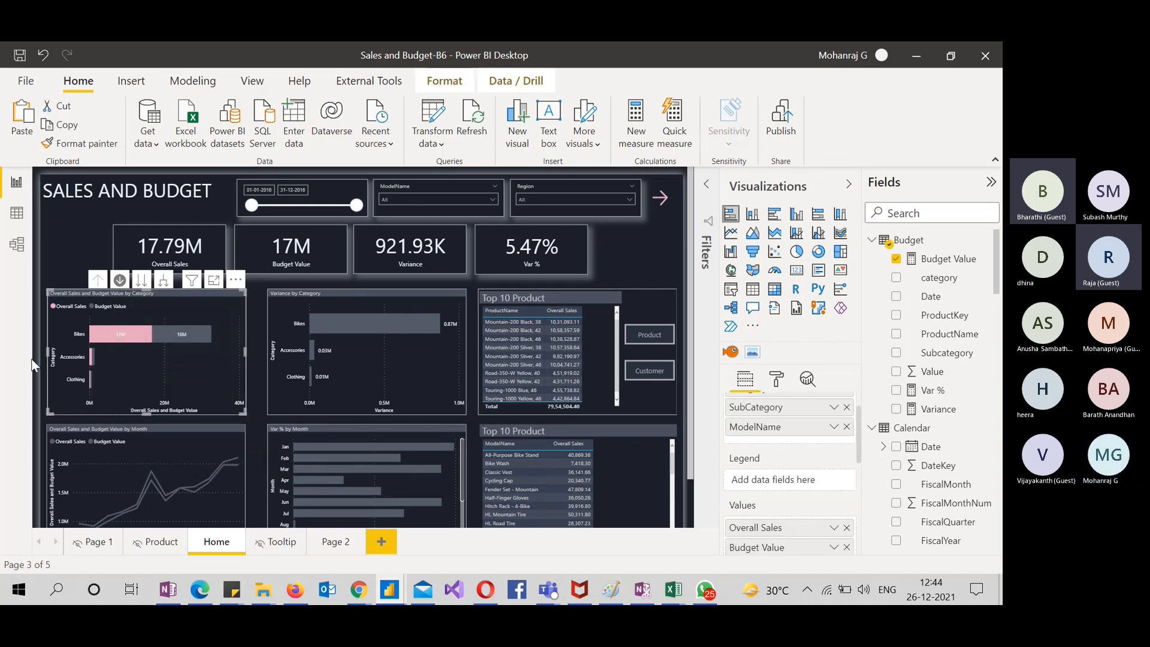
{"action": "left_click", "coordinate": [34, 356]}
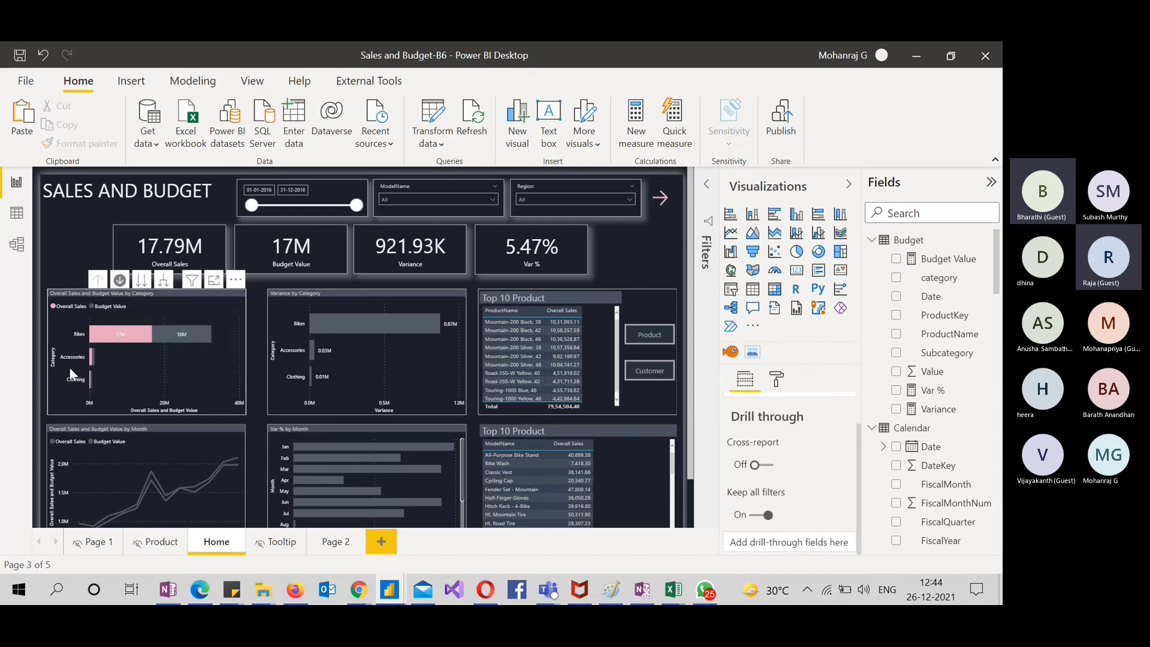
{"action": "mouse_move", "coordinate": [89, 354]}
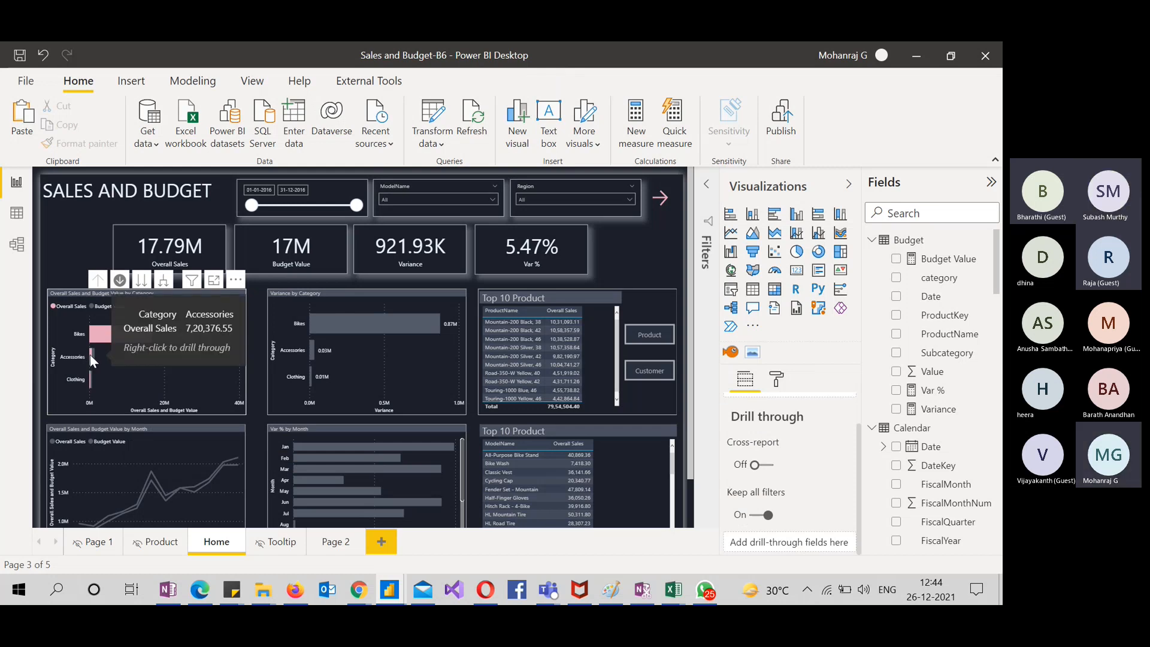
{"action": "right_click", "coordinate": [90, 355]}
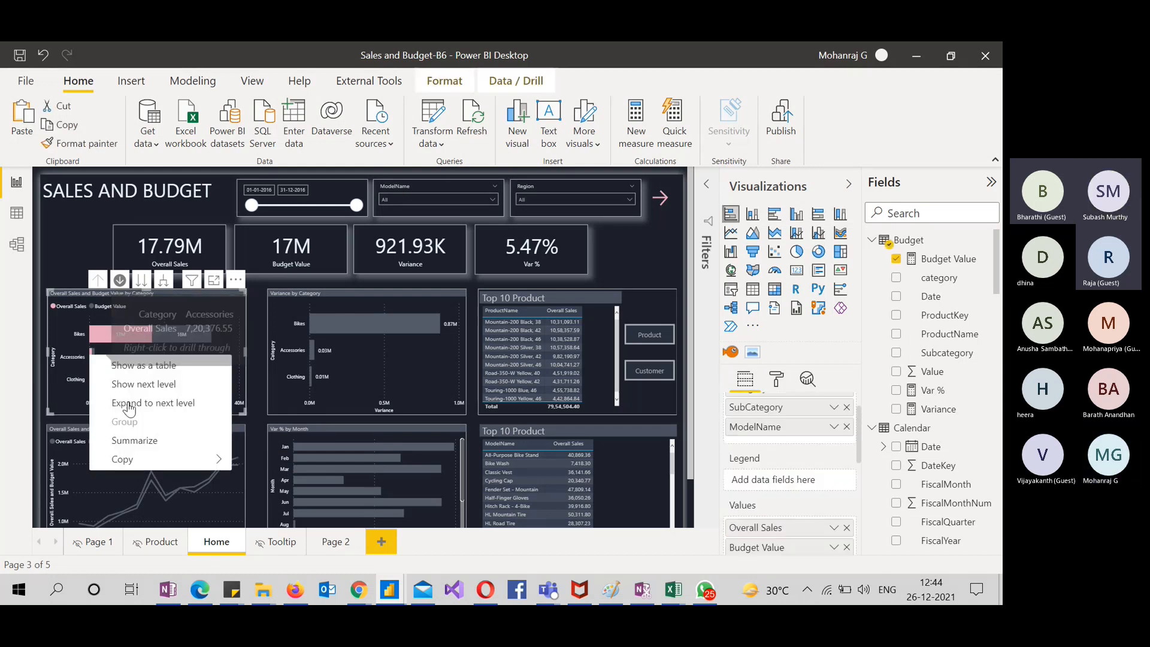
{"action": "left_click", "coordinate": [37, 364]}
{"action": "left_click", "coordinate": [37, 364]}
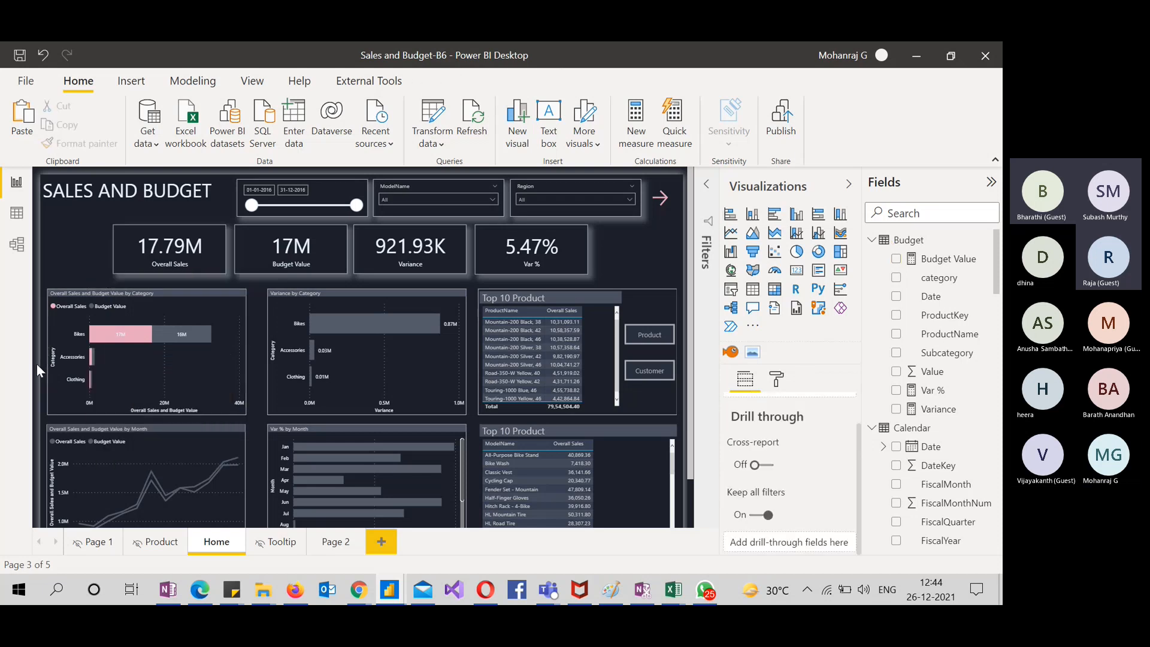
{"action": "left_click", "coordinate": [331, 542]}
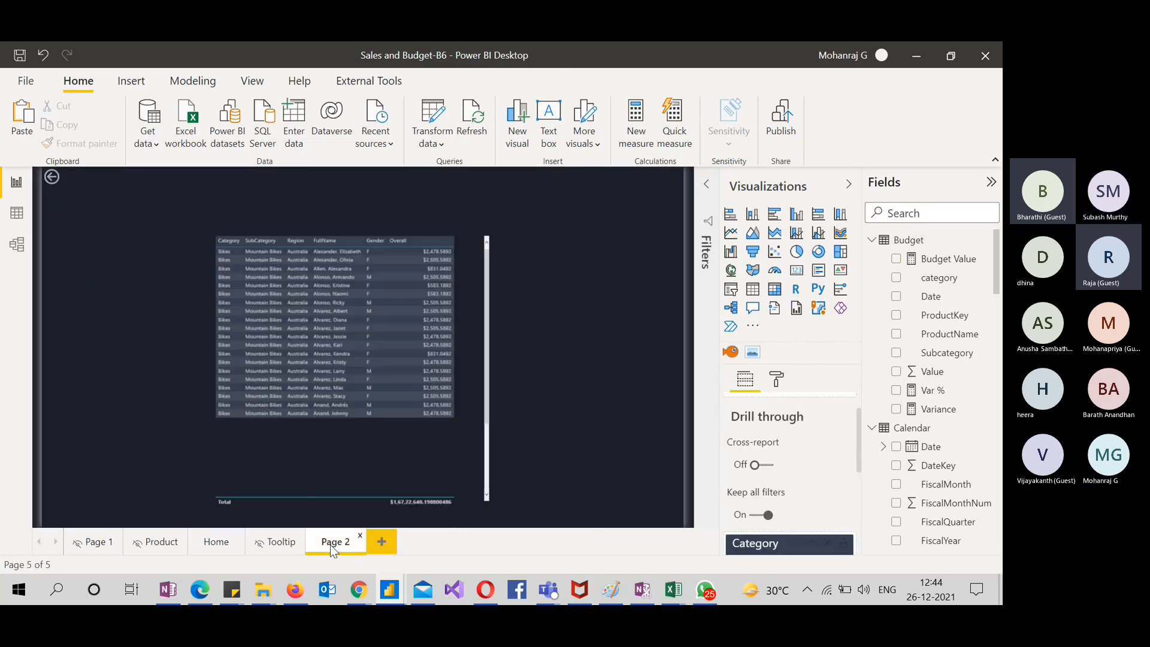
Clear the Bikes selection from the Category drill-through filter on Page 2
{"action": "left_click", "coordinate": [487, 298]}
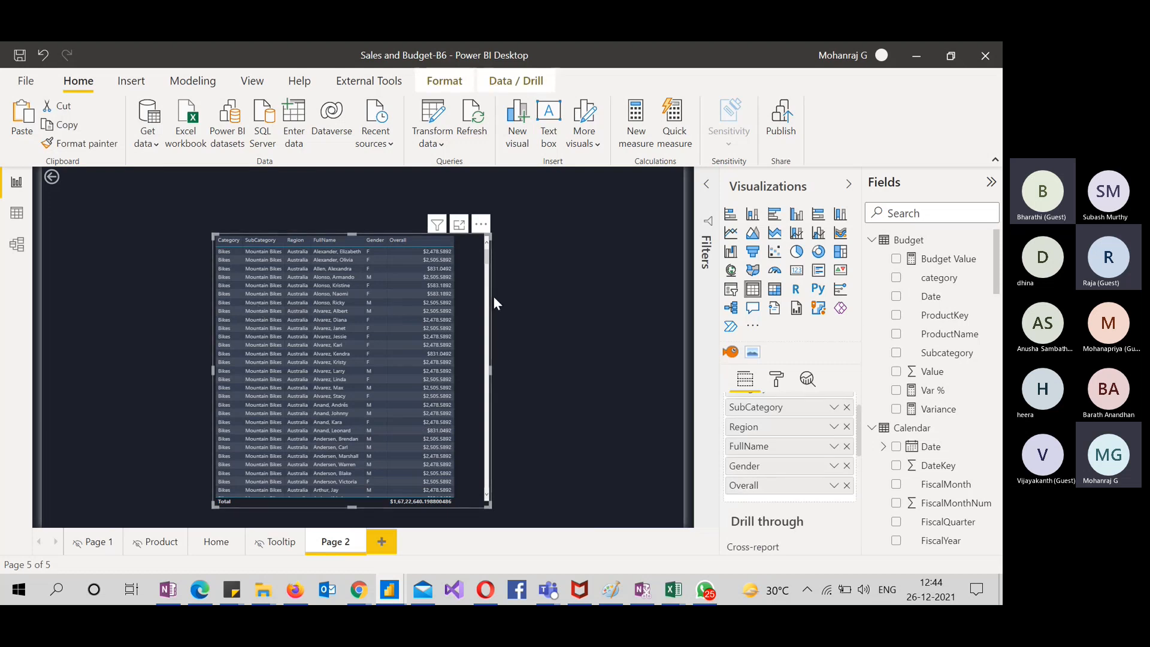
{"action": "scroll", "coordinate": [788, 480], "scroll_direction": "down", "scroll_amount": 3}
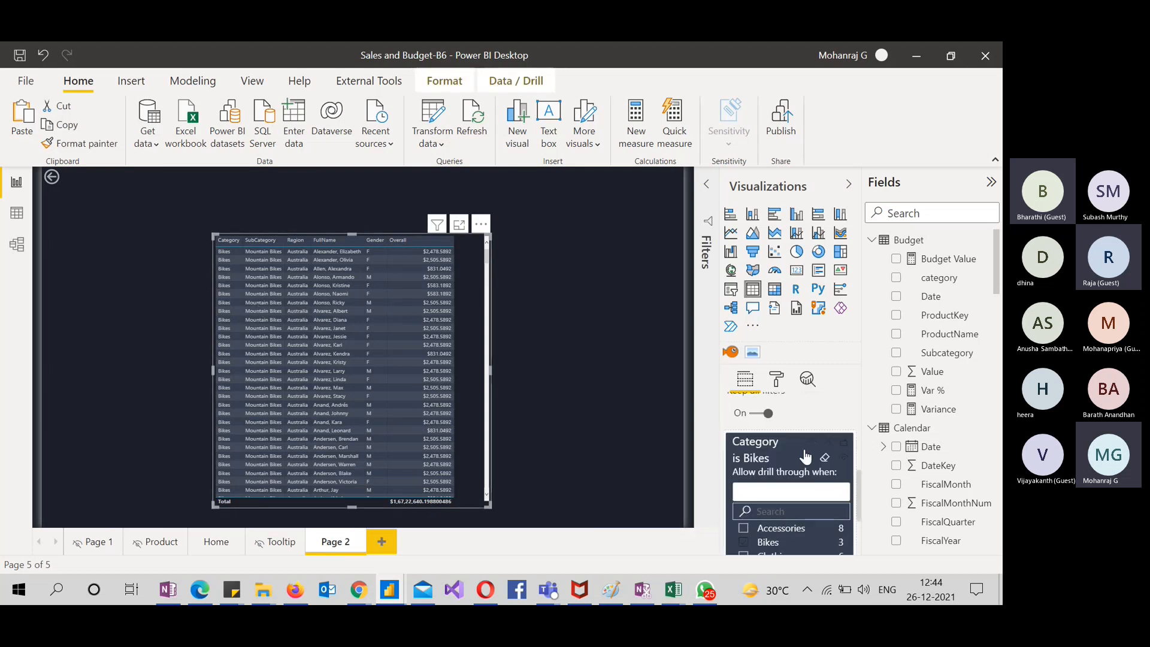
{"action": "left_click", "coordinate": [824, 456]}
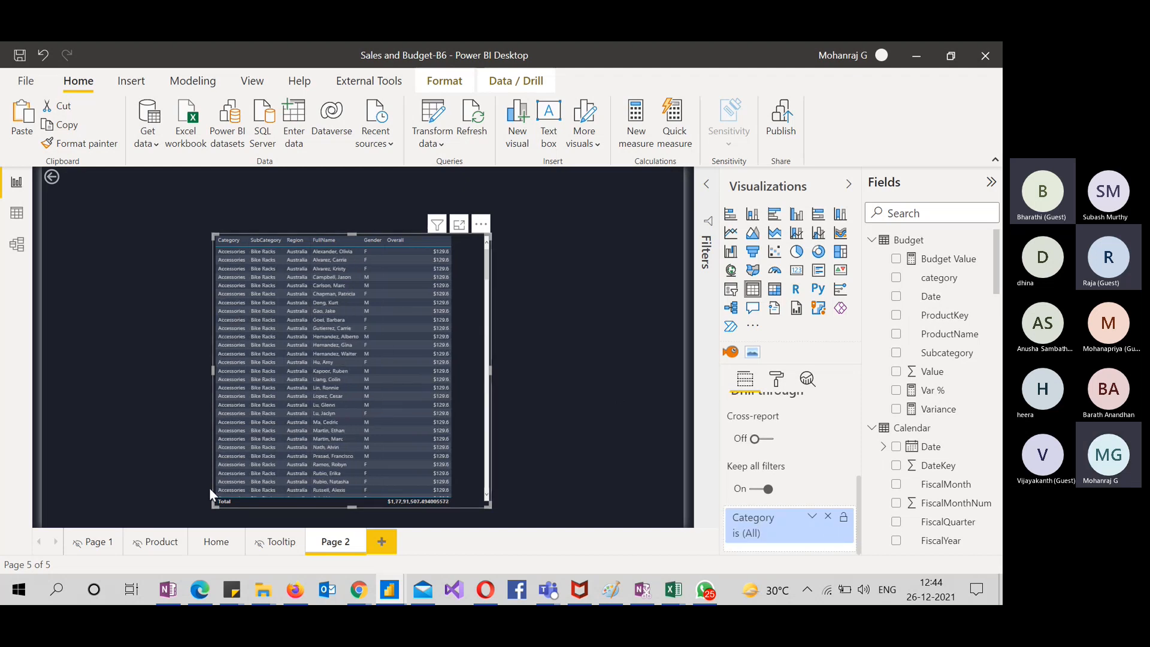
Delete the Var % by Month chart from the Home page
{"action": "left_click", "coordinate": [226, 542]}
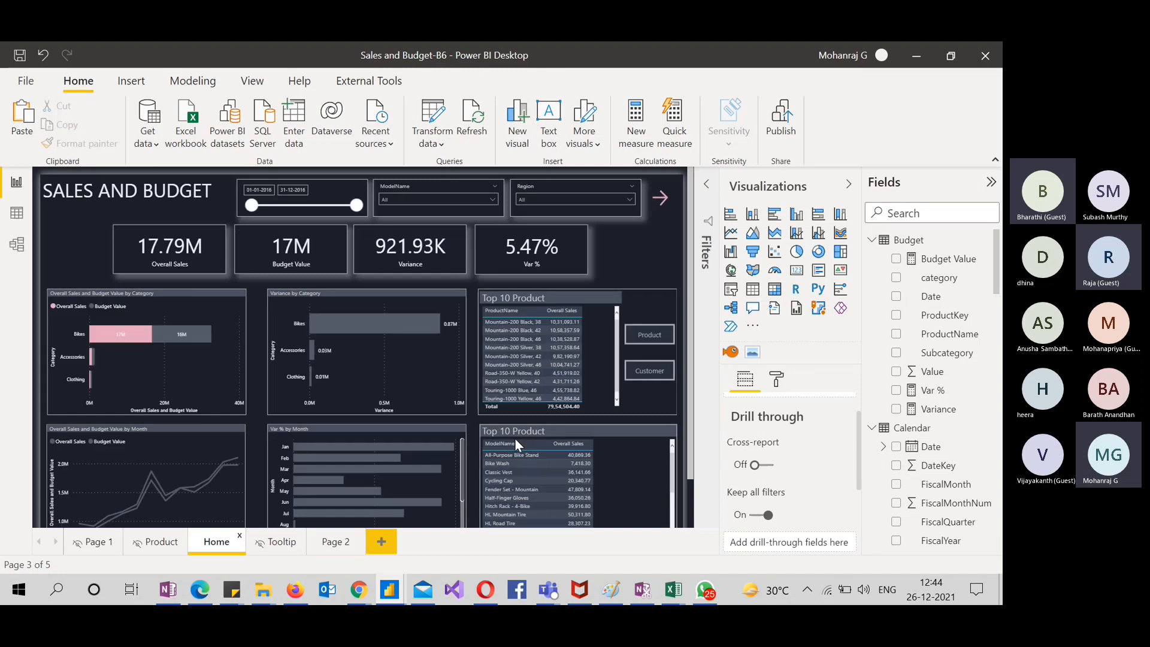
{"action": "scroll", "coordinate": [473, 448], "scroll_direction": "down", "scroll_amount": 1}
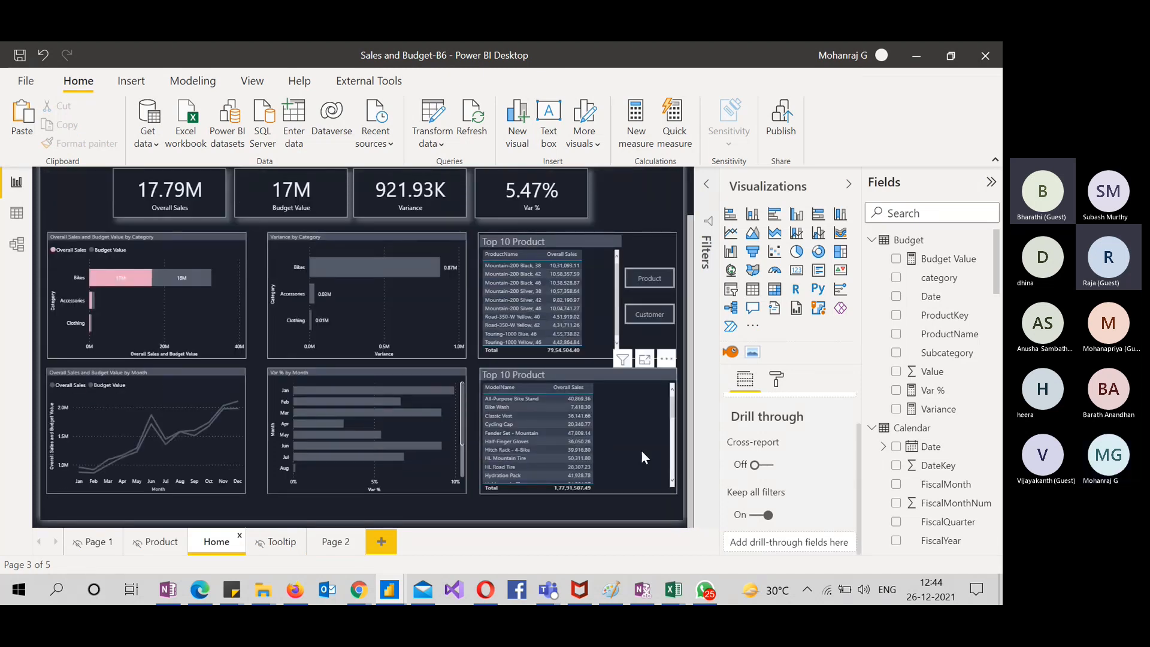
{"action": "left_click", "coordinate": [451, 487]}
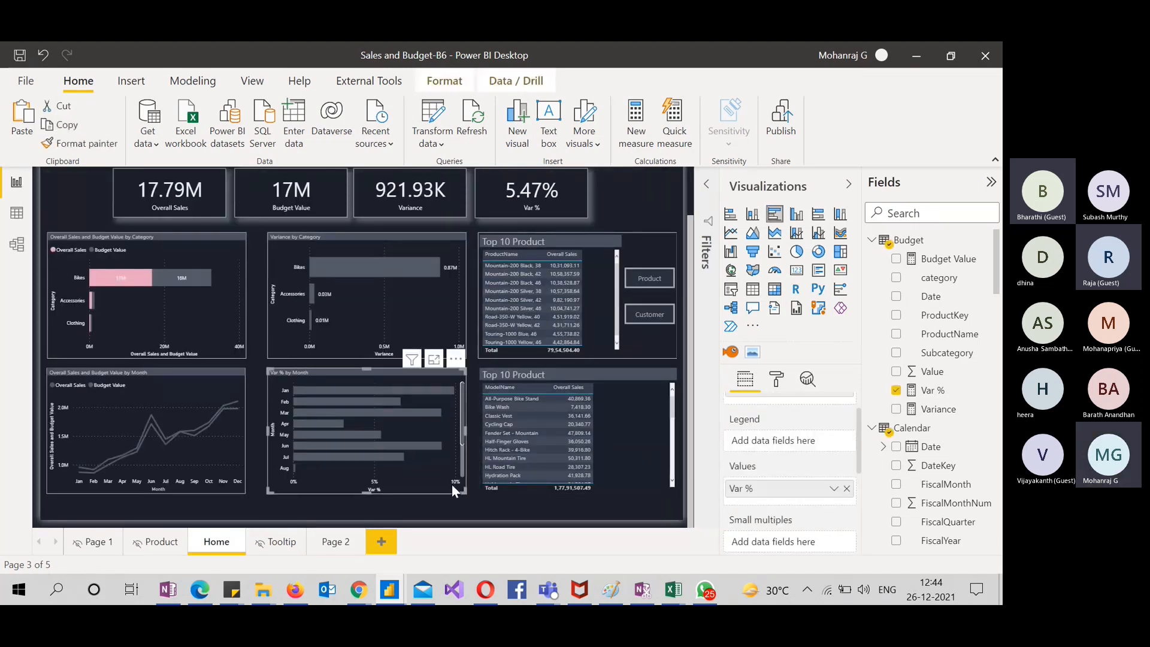
{"action": "key", "text": "Delete"}
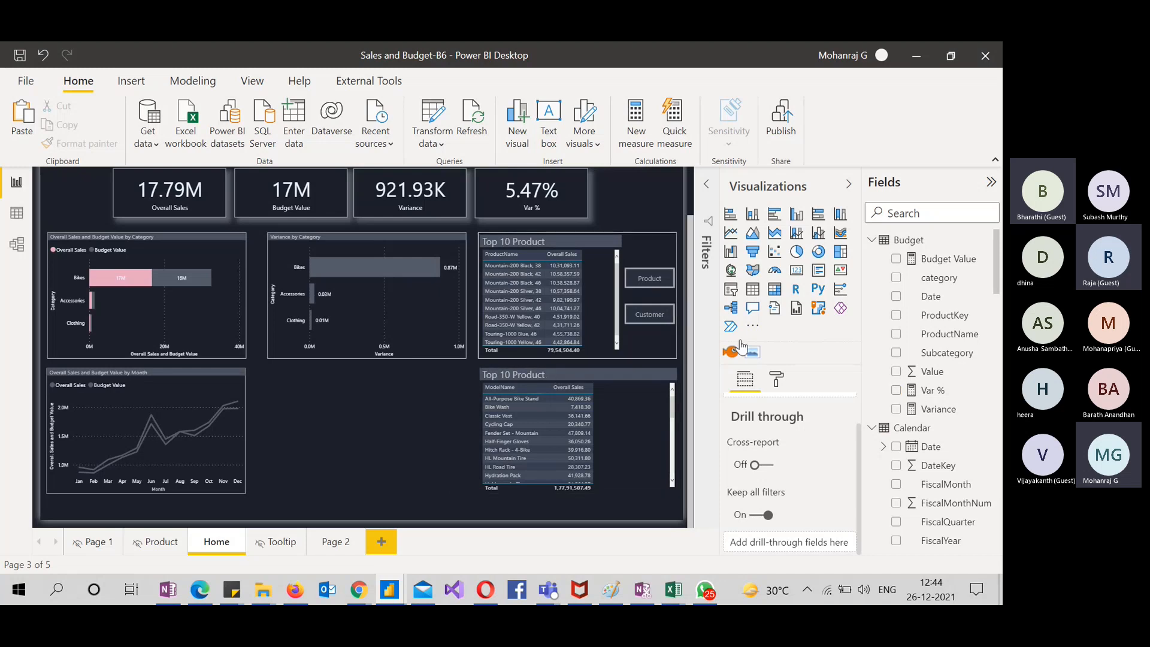
Duplicate the Overall Sales and Budget Value by Category chart and place the copy in the empty space below Variance by Category
{"action": "left_click", "coordinate": [242, 348]}
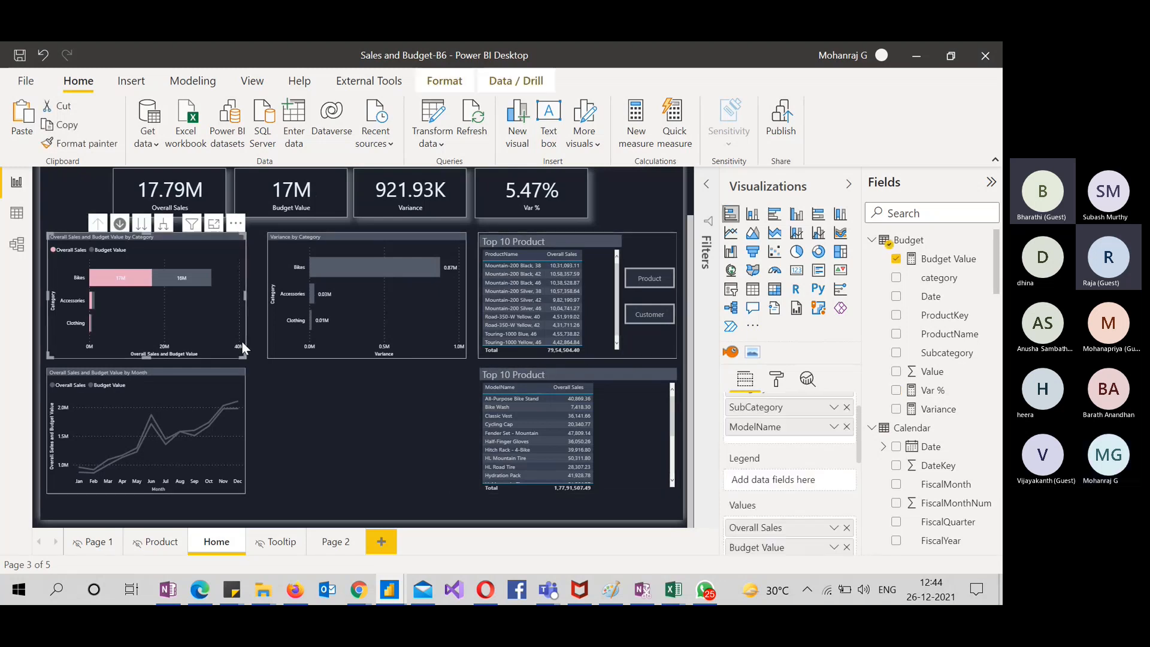
{"action": "key", "text": "ctrl+c"}
{"action": "key", "text": "ctrl+v"}
{"action": "left_click_drag", "start_coordinate": [242, 340], "coordinate": [458, 473]}
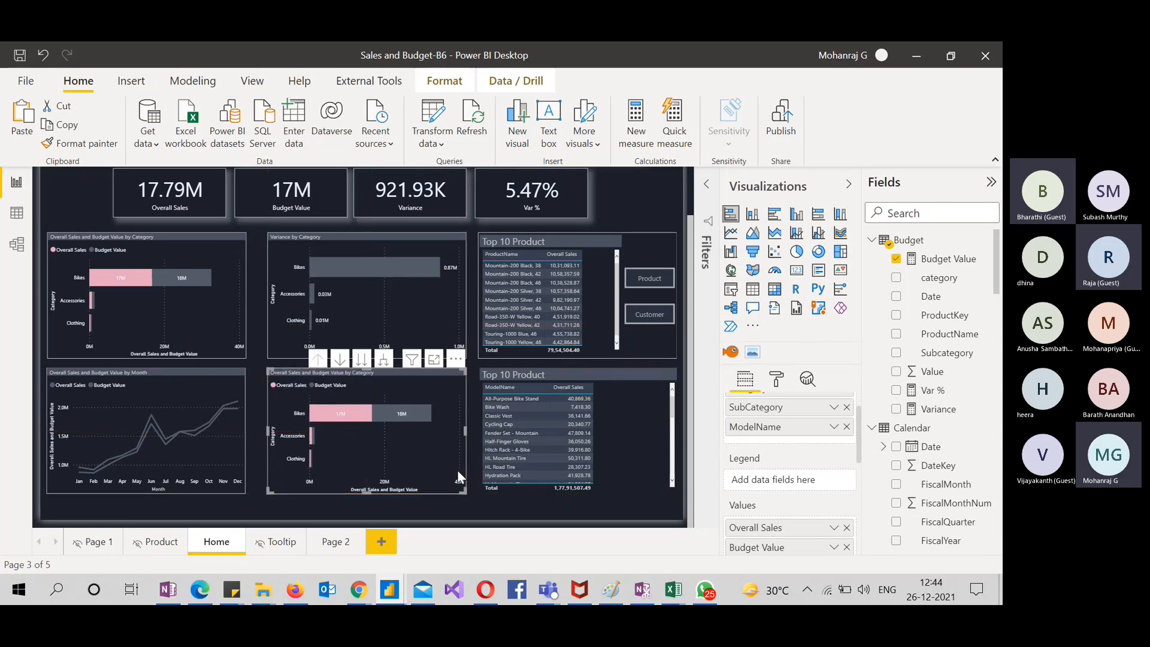
Remove SubCategory, ModelName and Budget Value from the copied chart and convert it to a table of Category and Overall Sales
{"action": "left_click", "coordinate": [847, 428]}
{"action": "left_click", "coordinate": [847, 446]}
{"action": "scroll", "coordinate": [827, 500], "scroll_direction": "down", "scroll_amount": 2}
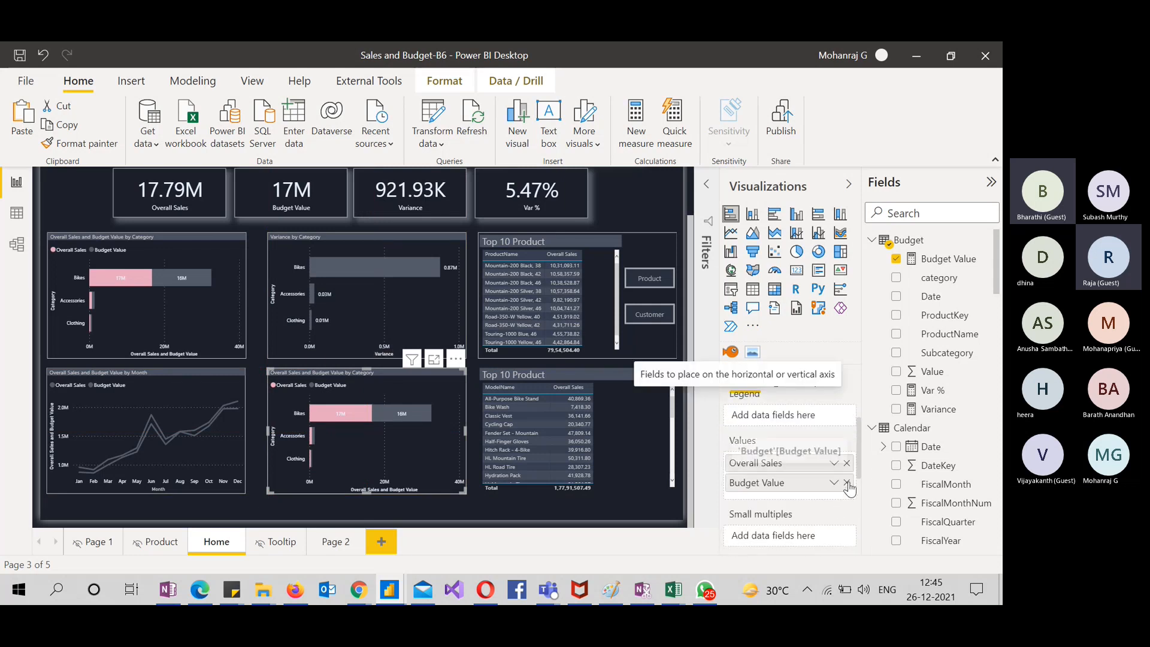
{"action": "left_click", "coordinate": [847, 483]}
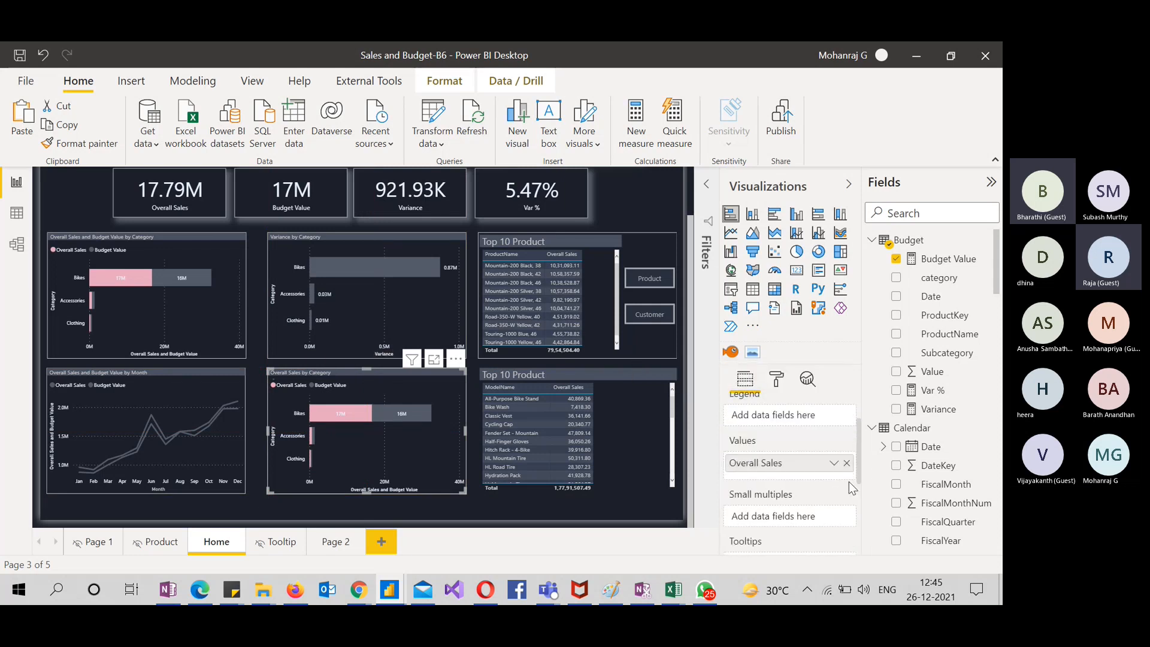
{"action": "left_click", "coordinate": [756, 218]}
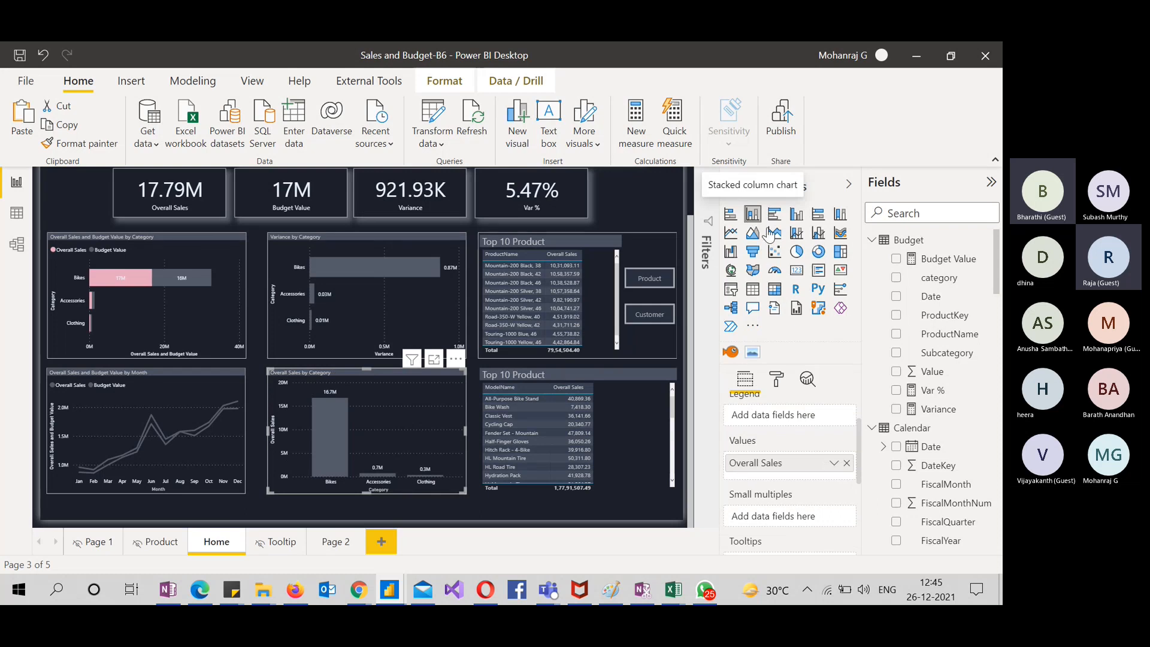
{"action": "left_click", "coordinate": [756, 290]}
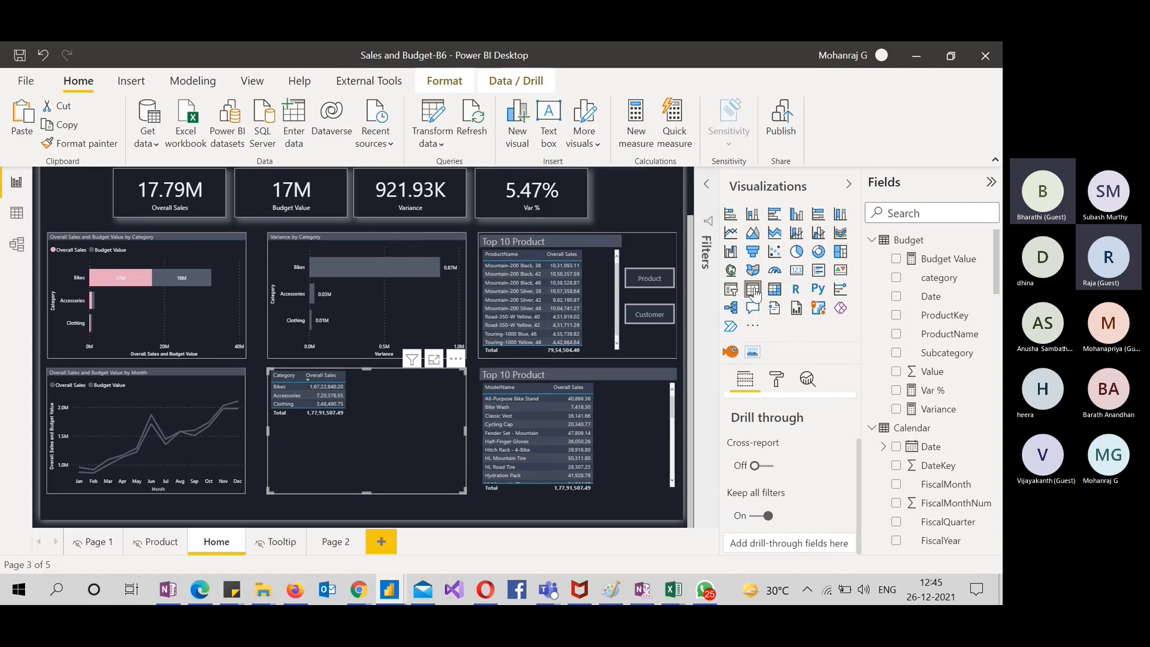
Drill through to Page 2 from the Accessories row of the new Category table
{"action": "left_click", "coordinate": [258, 422]}
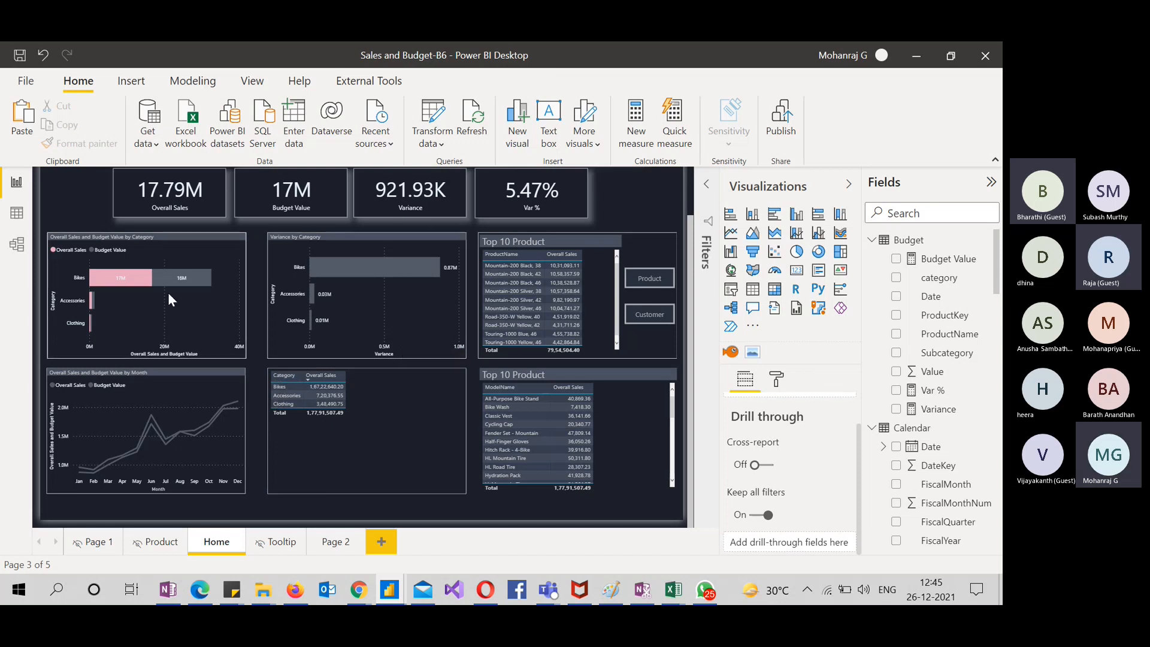
{"action": "right_click", "coordinate": [292, 396]}
{"action": "mouse_move", "coordinate": [330, 466]}
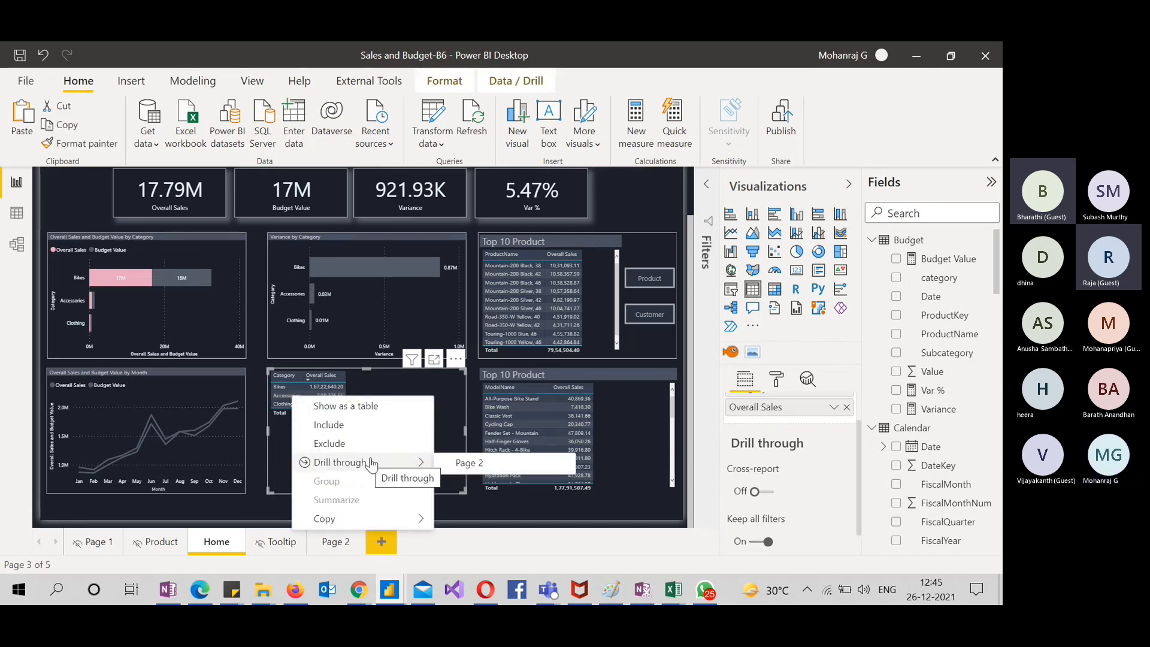
{"action": "left_click", "coordinate": [450, 464]}
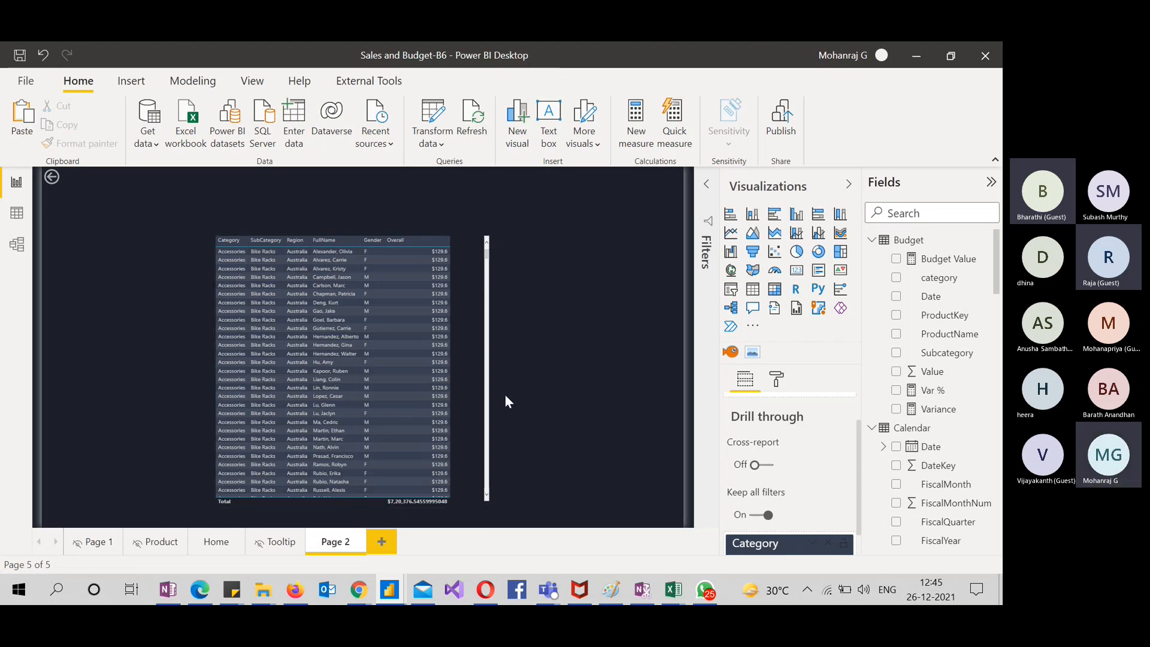
Create a measure in the Budget table named Drill through whose formula starts with the text "Drill through of "
{"action": "left_click", "coordinate": [133, 84]}
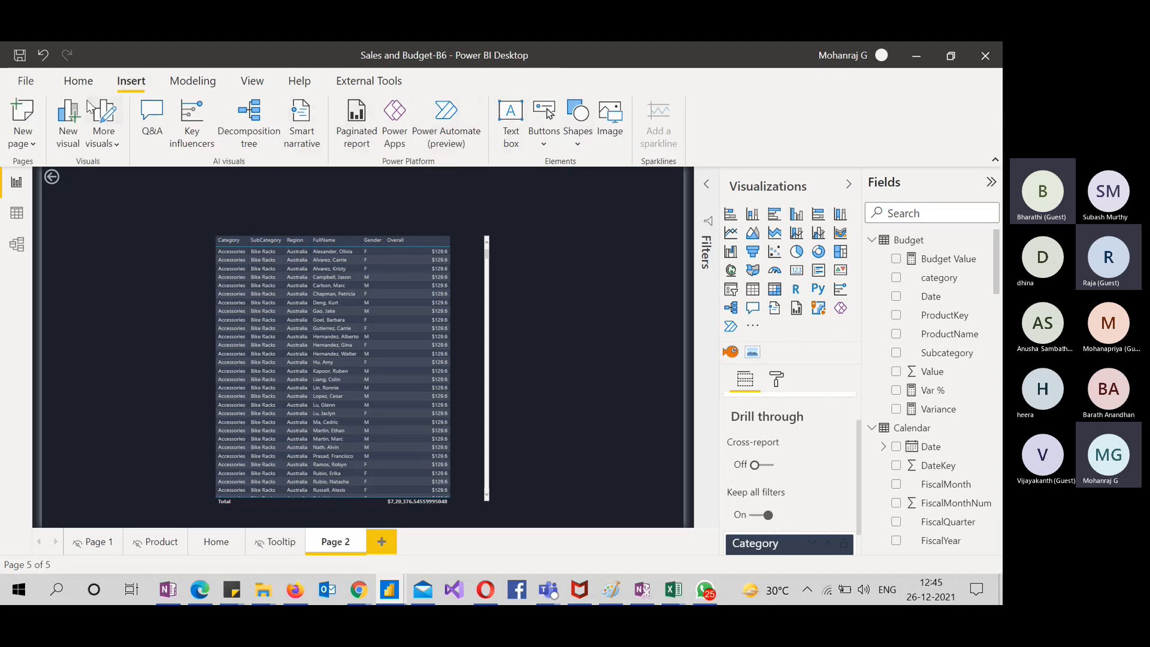
{"action": "left_click", "coordinate": [46, 85]}
{"action": "left_click", "coordinate": [91, 78]}
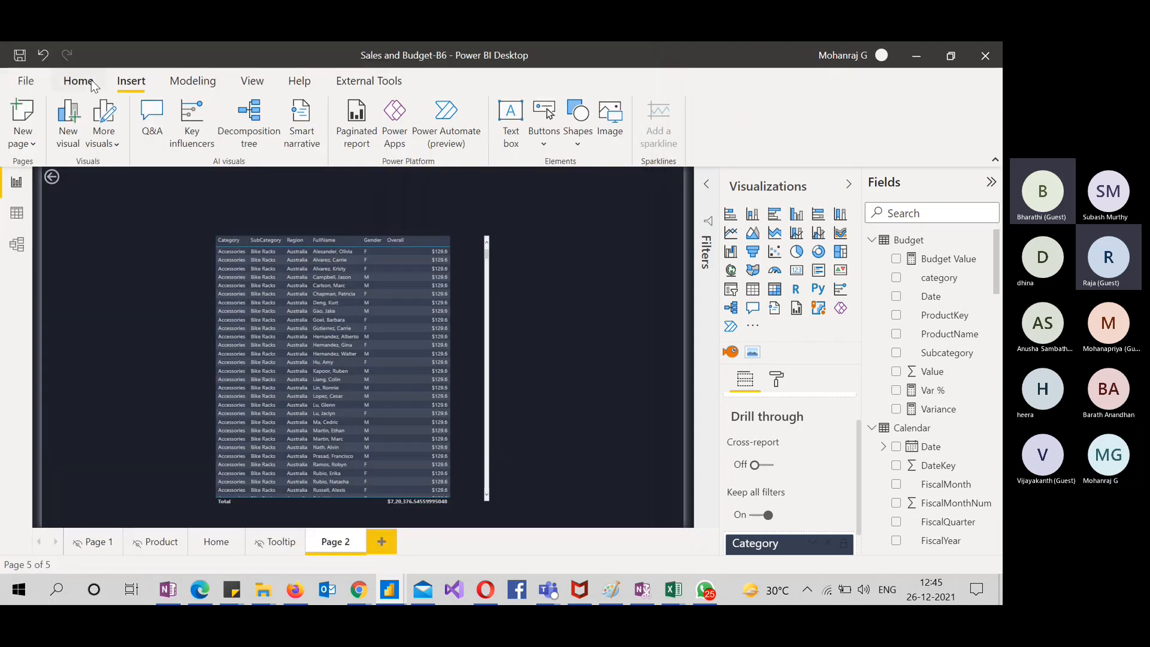
{"action": "left_click", "coordinate": [85, 88]}
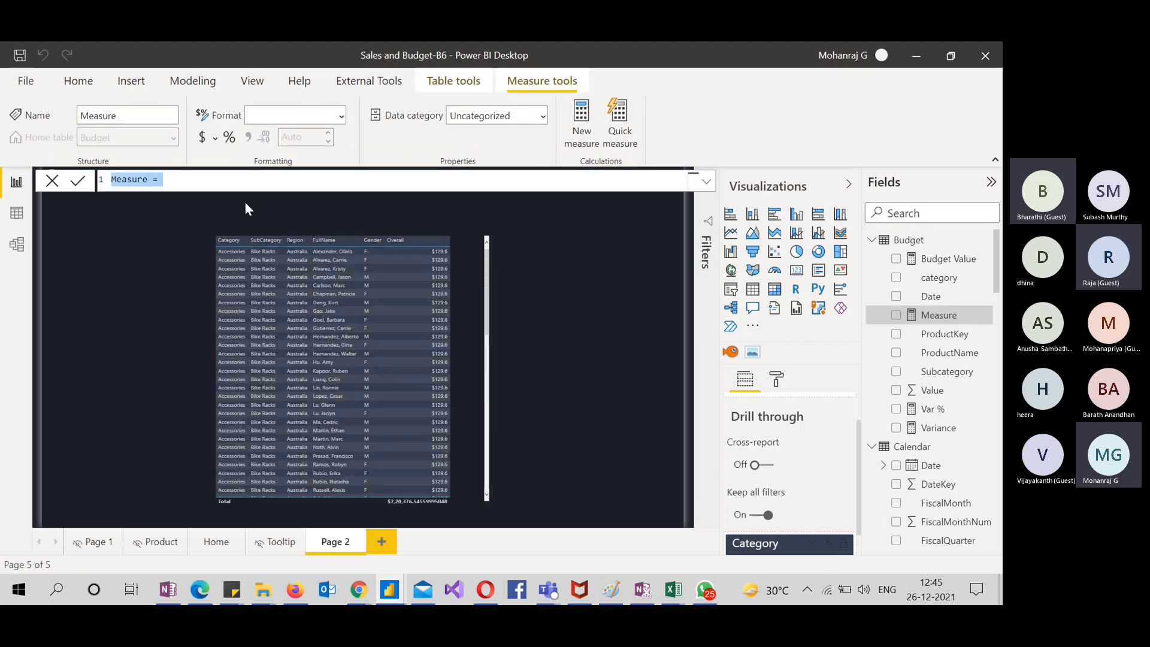
{"action": "type", "text": "D"}
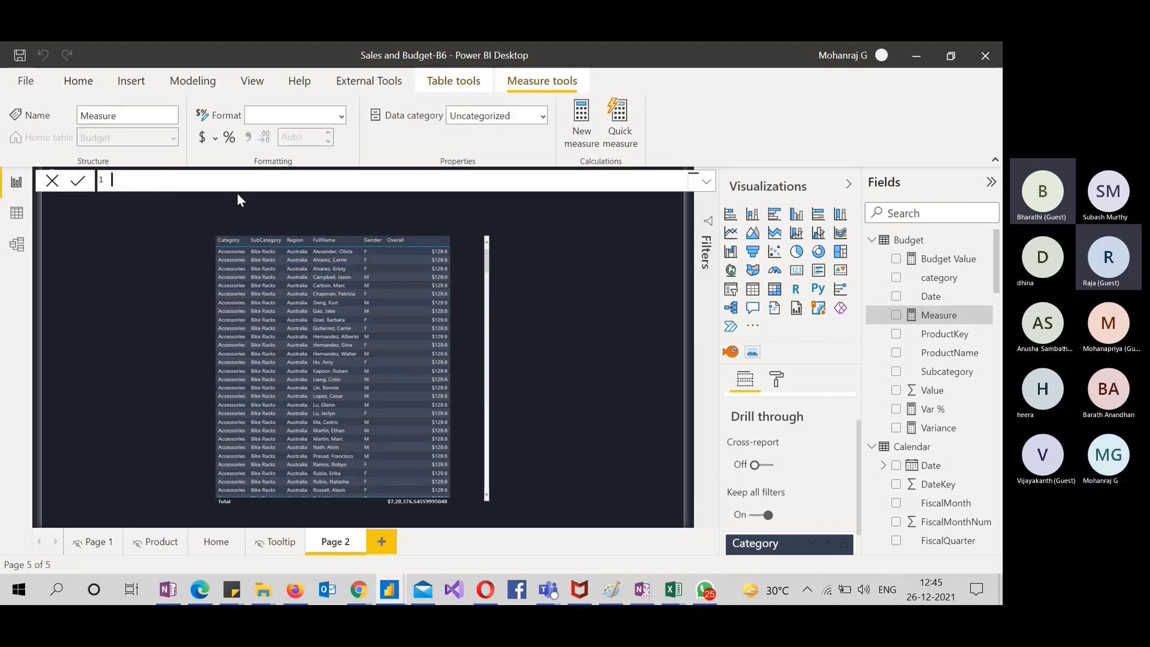
{"action": "type", "text": "rill through = \"Selected Categ"}
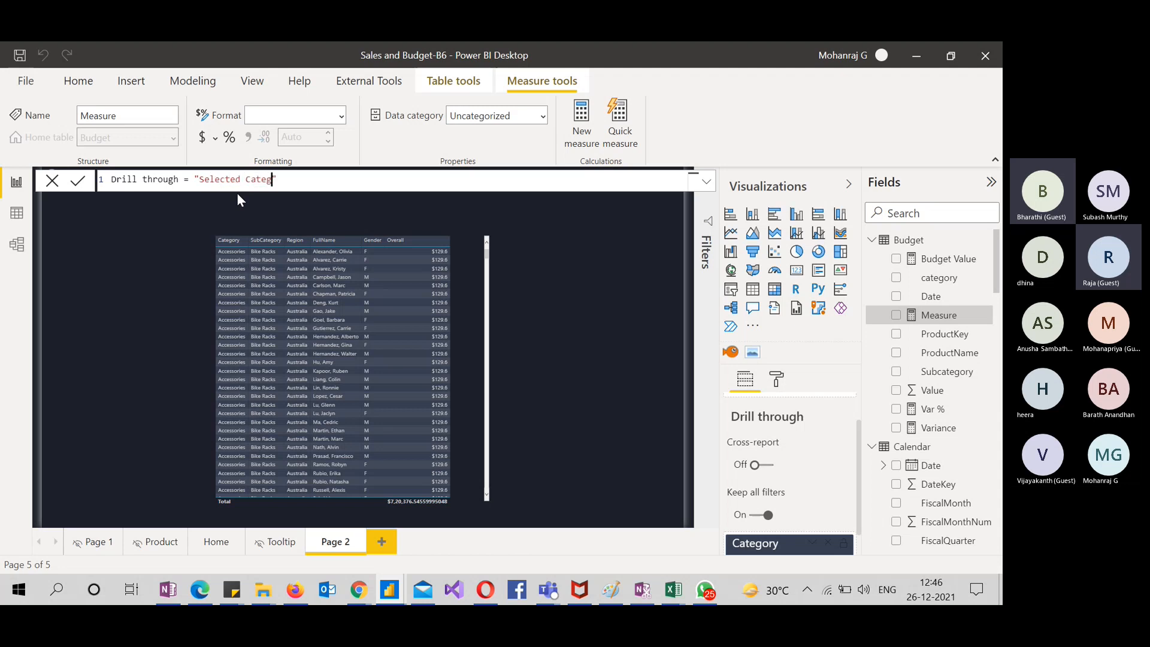
{"action": "key", "text": "BackSpace"}
{"action": "key", "text": "BackSpace"}
{"action": "key", "text": "BackSpace"}
{"action": "key", "text": "BackSpace"}
{"action": "key", "text": "BackSpace"}
{"action": "key", "text": "BackSpace"}
{"action": "key", "text": "BackSpace"}
{"action": "key", "text": "BackSpace"}
{"action": "key", "text": "BackSpace"}
{"action": "key", "text": "BackSpace"}
{"action": "key", "text": "BackSpace"}
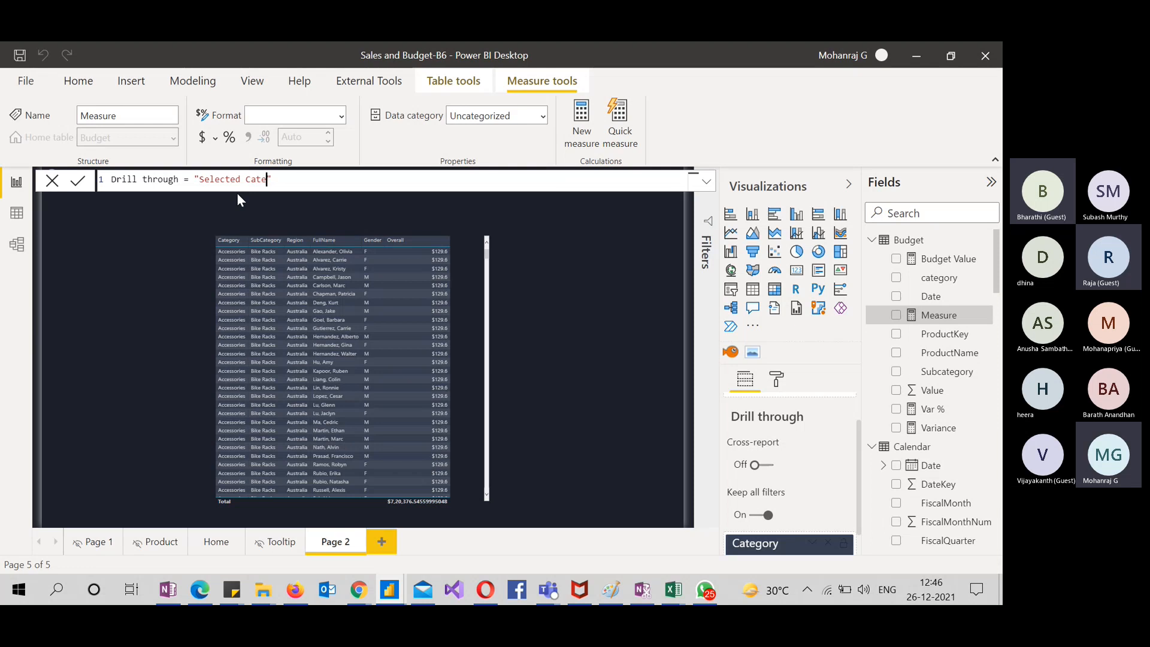
{"action": "type", "text": "Drill through"}
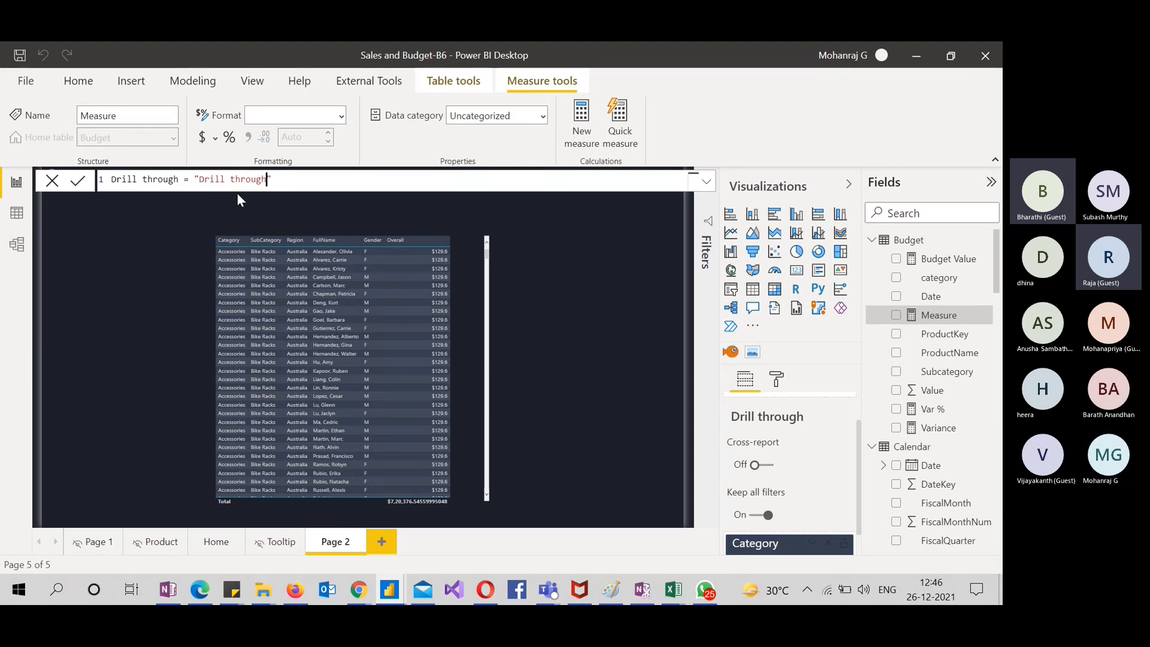
{"action": "type", "text": " of  &elect"}
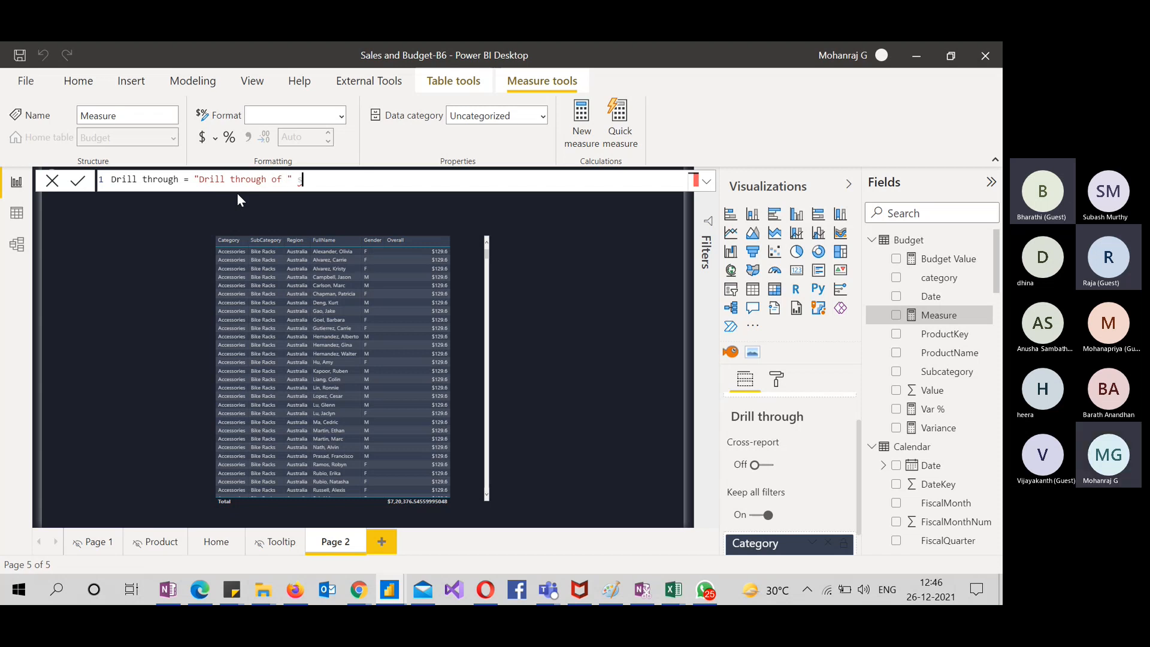
Complete the Drill through formula by appending & SELECTEDVALUE('Product'[Category]) after the text, and commit the measure
{"action": "key", "text": "BackSpace"}
{"action": "key", "text": "BackSpace"}
{"action": "key", "text": "BackSpace"}
{"action": "key", "text": "BackSpace"}
{"action": "key", "text": "BackSpace"}
{"action": "key", "text": "BackSpace"}
{"action": "type", "text": "&"}
{"action": "key", "text": "Left"}
{"action": "key", "text": "Left"}
{"action": "key", "text": "shift+Left"}
{"action": "key", "text": "shift+Left"}
{"action": "key", "text": "shift+Left"}
{"action": "key", "text": "Right"}
{"action": "key", "text": "Right"}
{"action": "key", "text": "Right"}
{"action": "key", "text": "Right"}
{"action": "type", "text": "sele"}
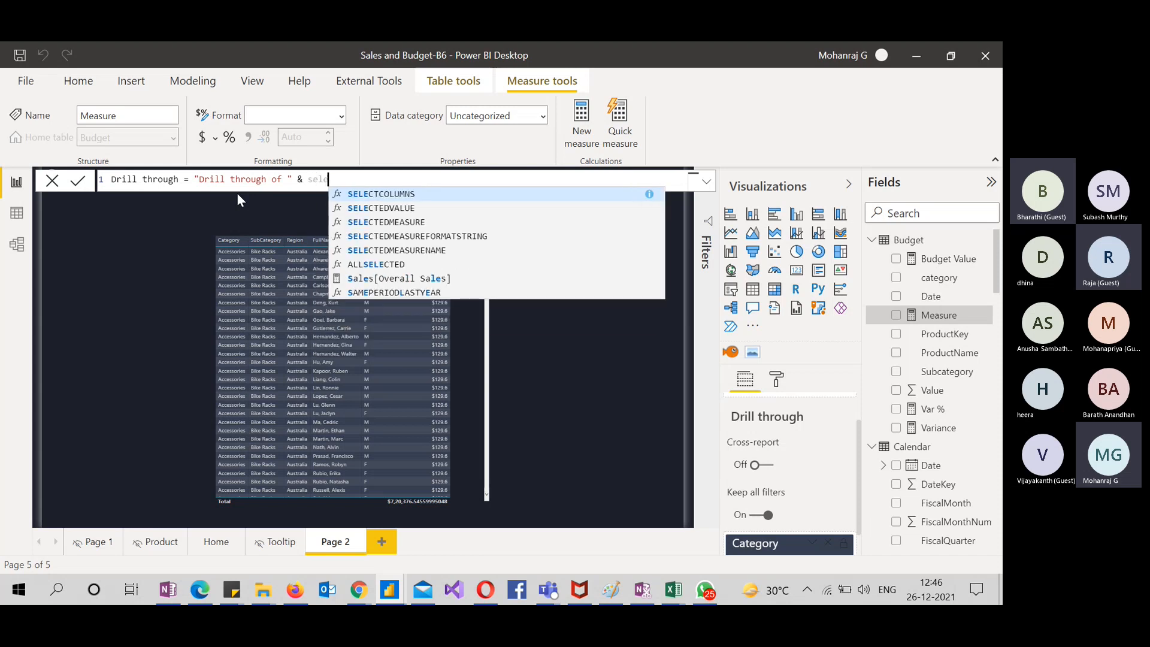
{"action": "key", "text": "Down"}
{"action": "key", "text": "Tab"}
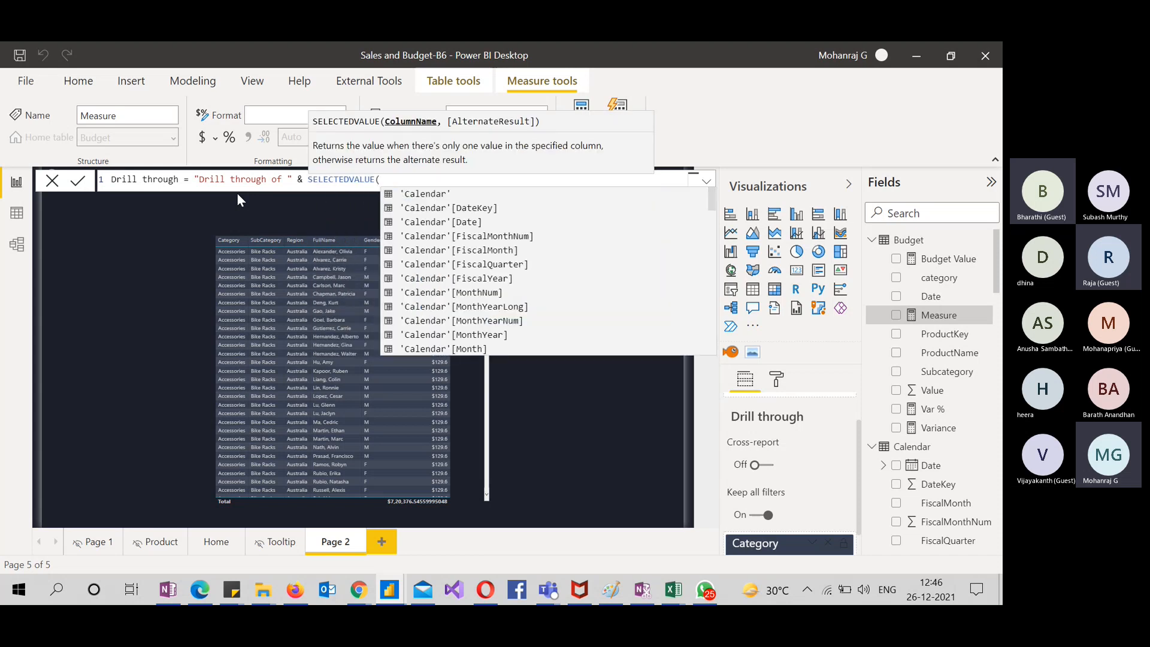
{"action": "type", "text": "cate"}
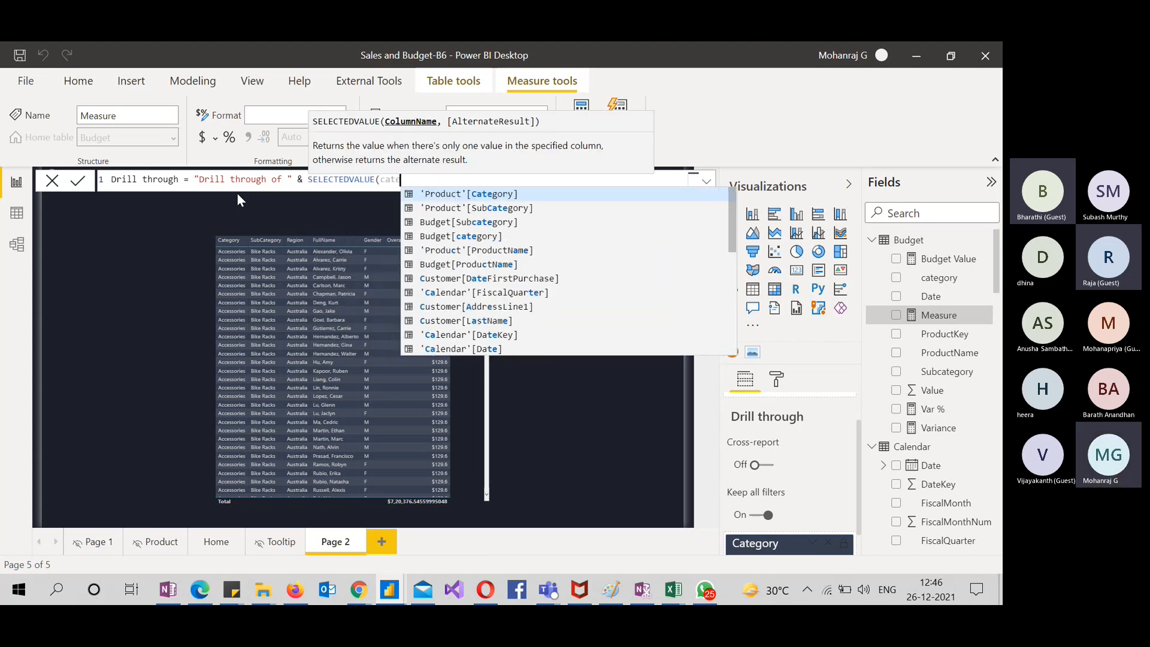
{"action": "key", "text": "Tab"}
{"action": "type", "text": ")"}
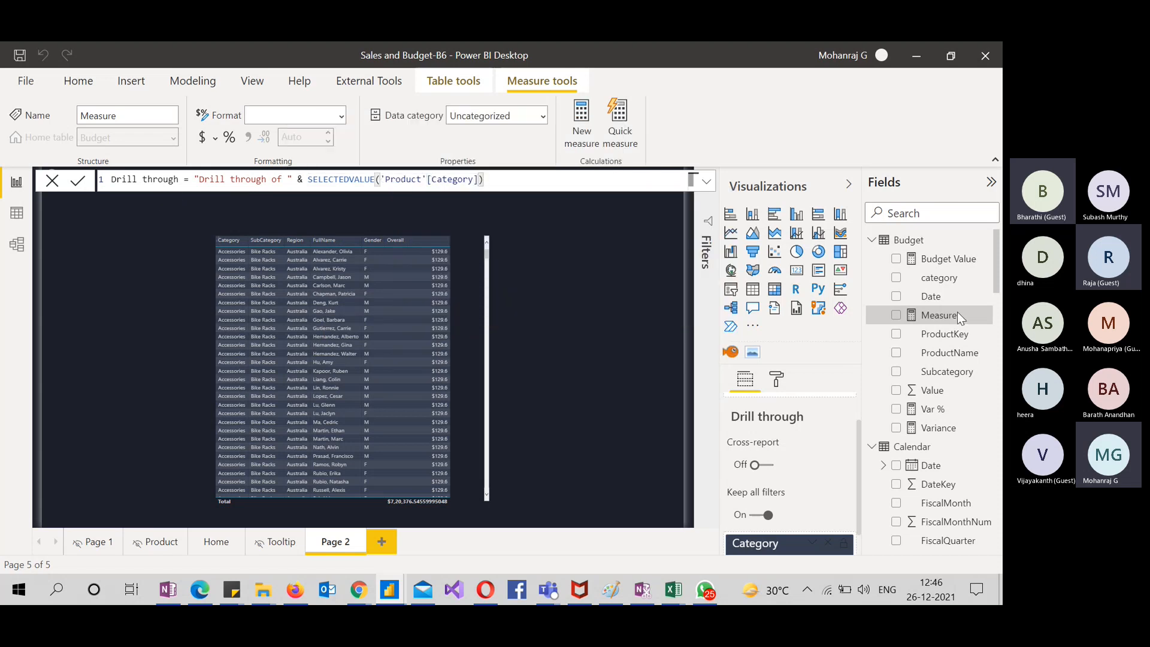
{"action": "key", "text": "Return"}
Add the Drill through measure above the detail table as a card, sized wide enough to show its full text
{"action": "left_click_drag", "start_coordinate": [959, 318], "coordinate": [348, 208]}
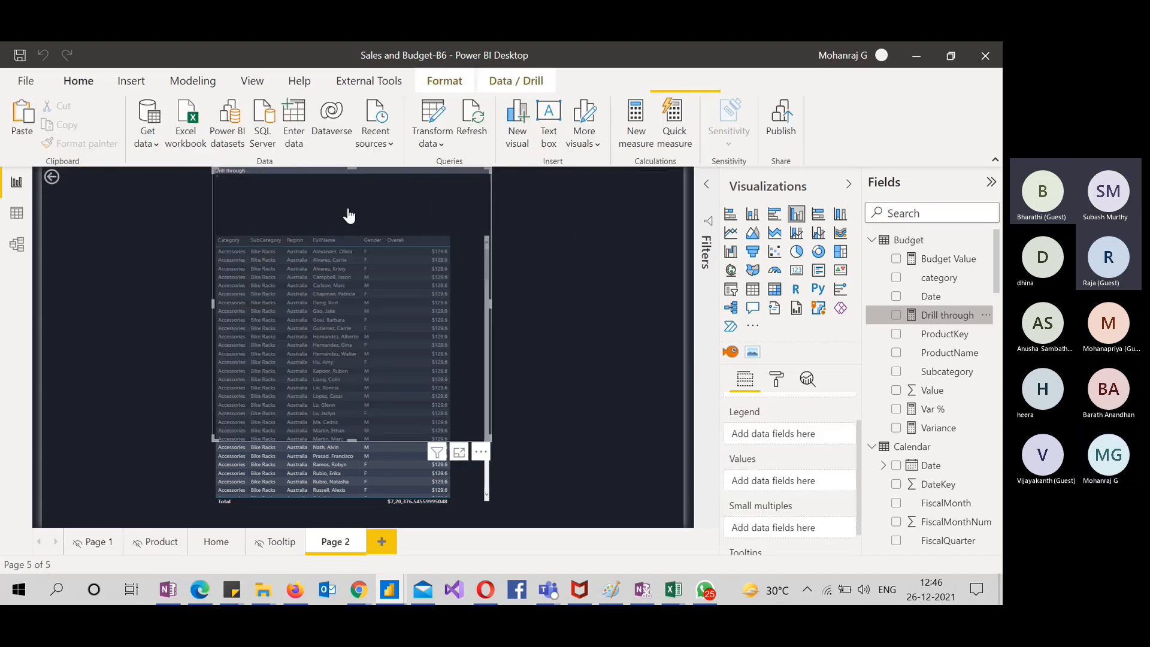
{"action": "left_click_drag", "start_coordinate": [484, 440], "coordinate": [441, 205]}
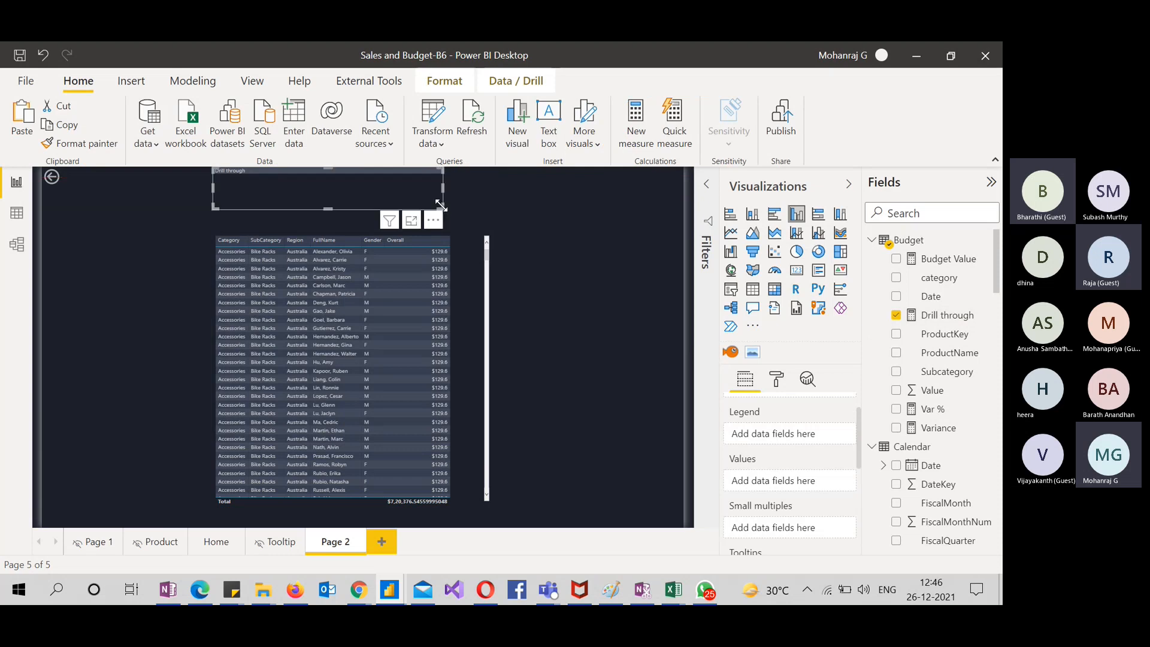
{"action": "left_click", "coordinate": [796, 271]}
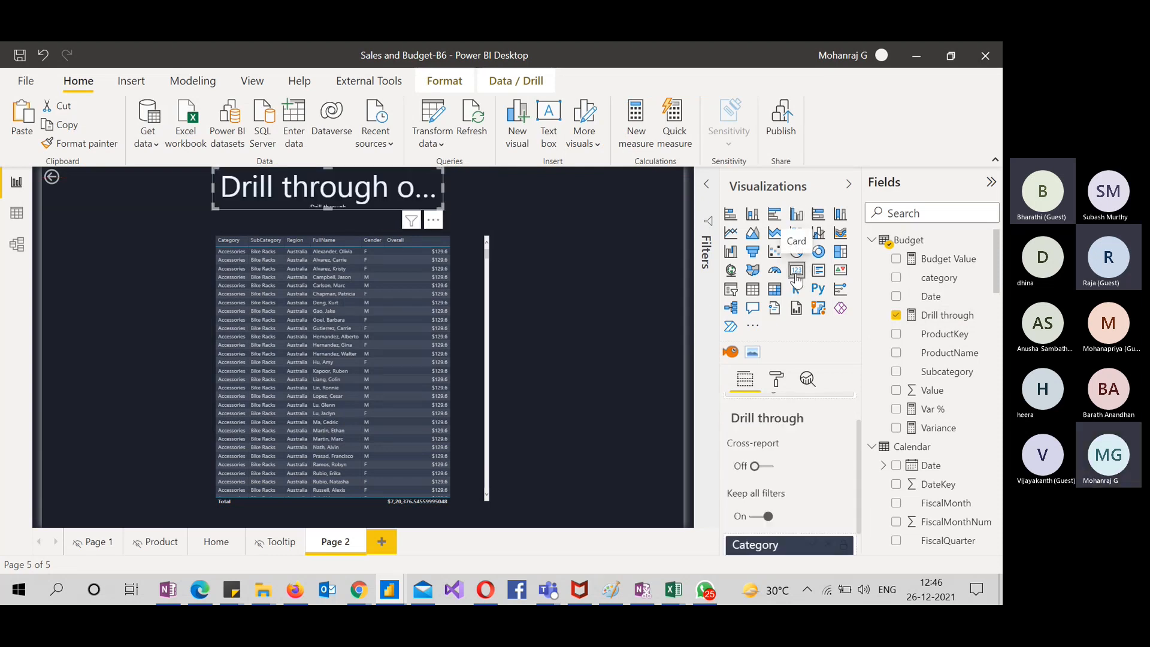
{"action": "left_click_drag", "start_coordinate": [441, 208], "coordinate": [598, 216]}
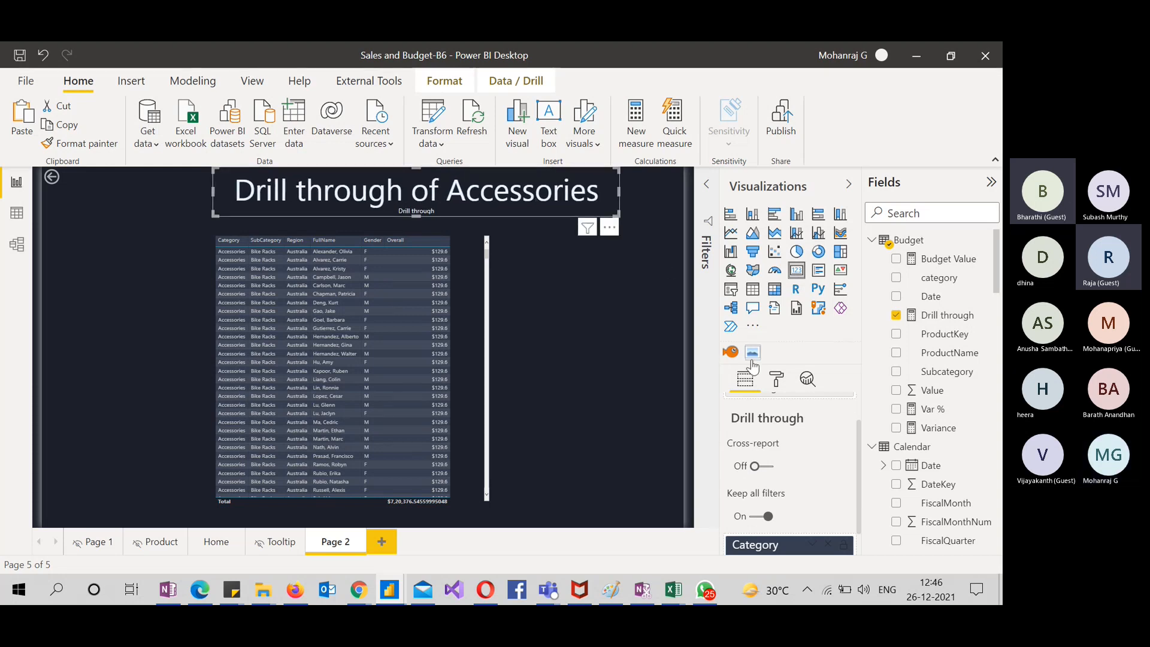
Turn off the visual header in the formatting of the Drill through card
{"action": "left_click", "coordinate": [776, 381]}
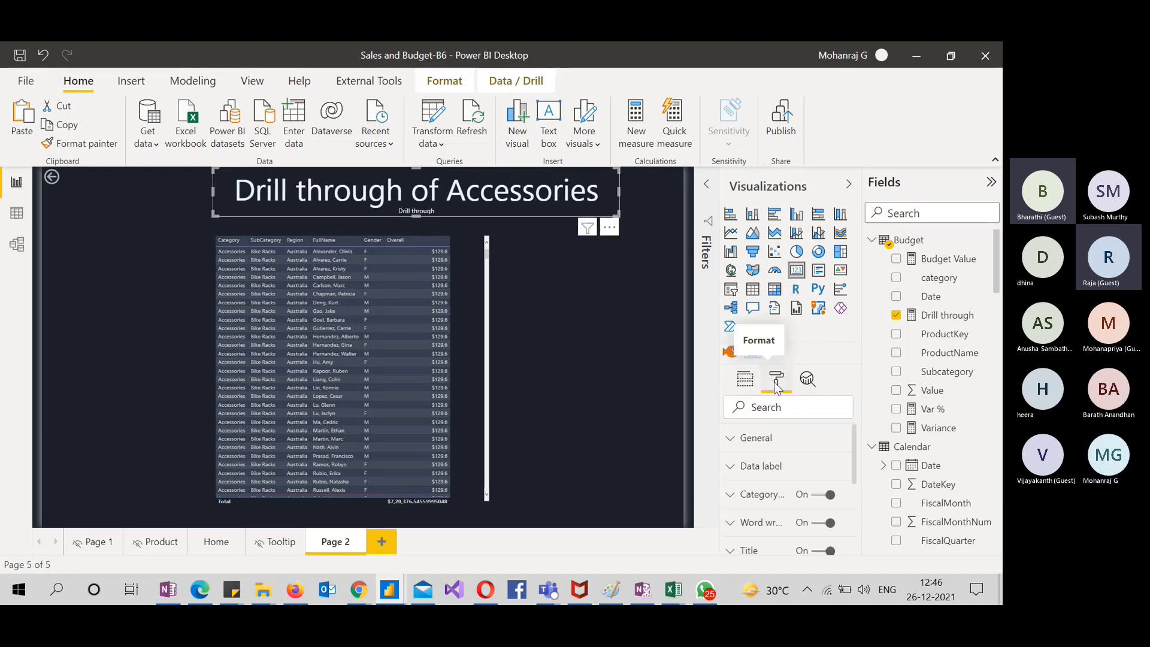
{"action": "scroll", "coordinate": [769, 455], "scroll_direction": "down", "scroll_amount": 3}
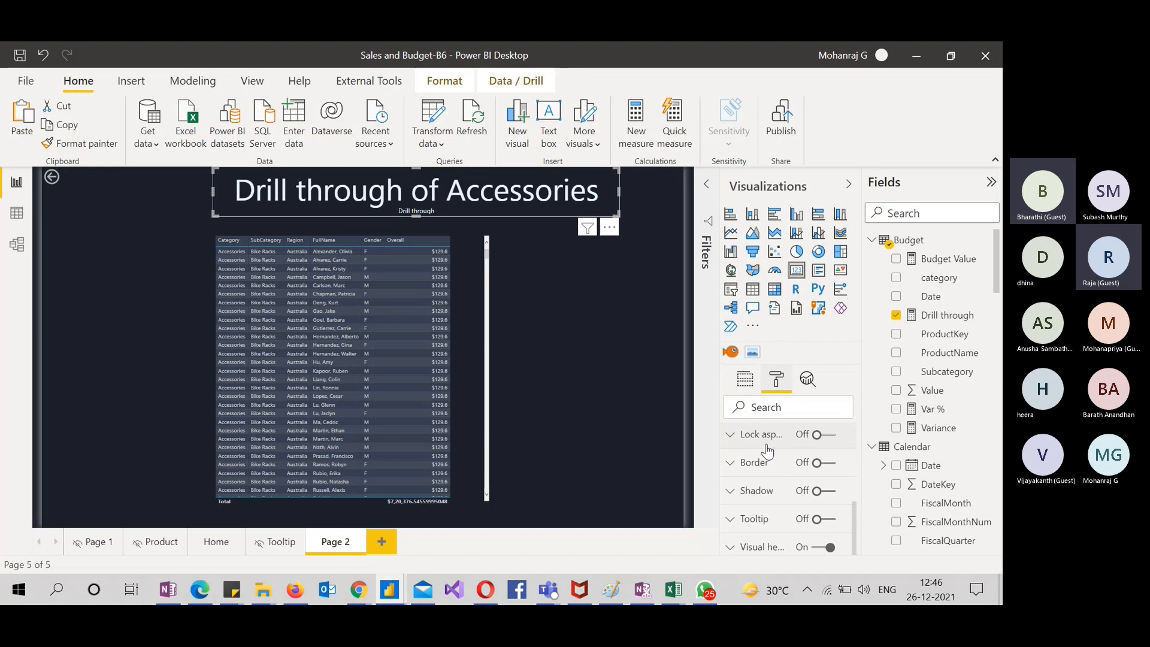
{"action": "left_click", "coordinate": [828, 547]}
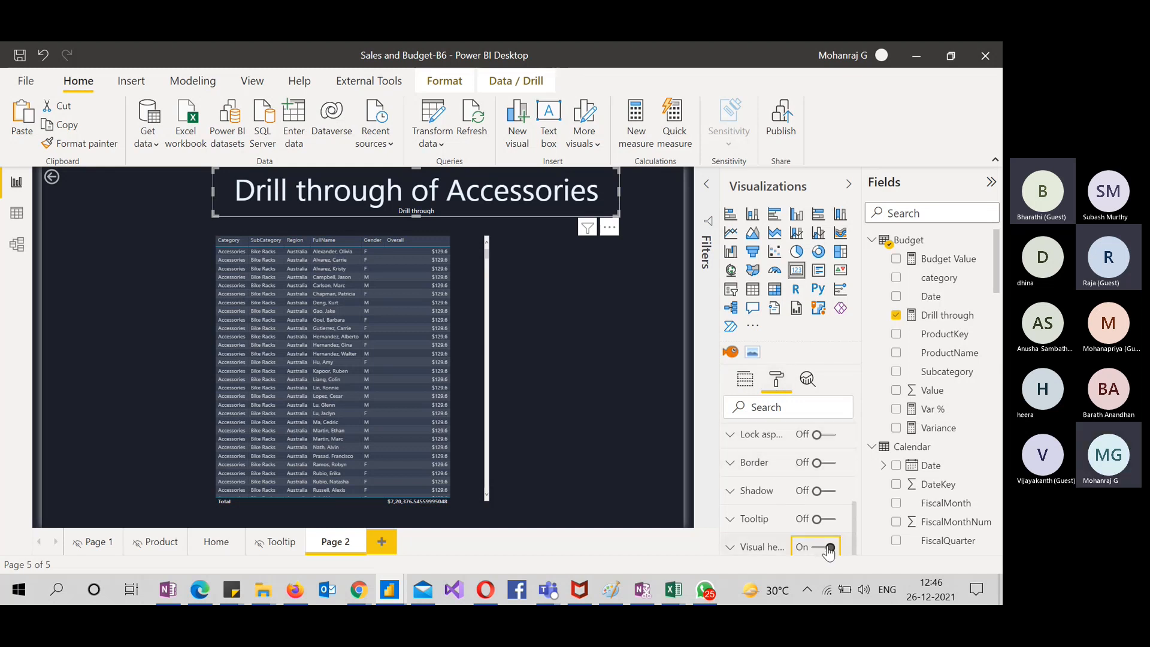
Turn off the category label of the Drill through card and widen the card toward the page's left edge
{"action": "scroll", "coordinate": [818, 490], "scroll_direction": "up", "scroll_amount": 3}
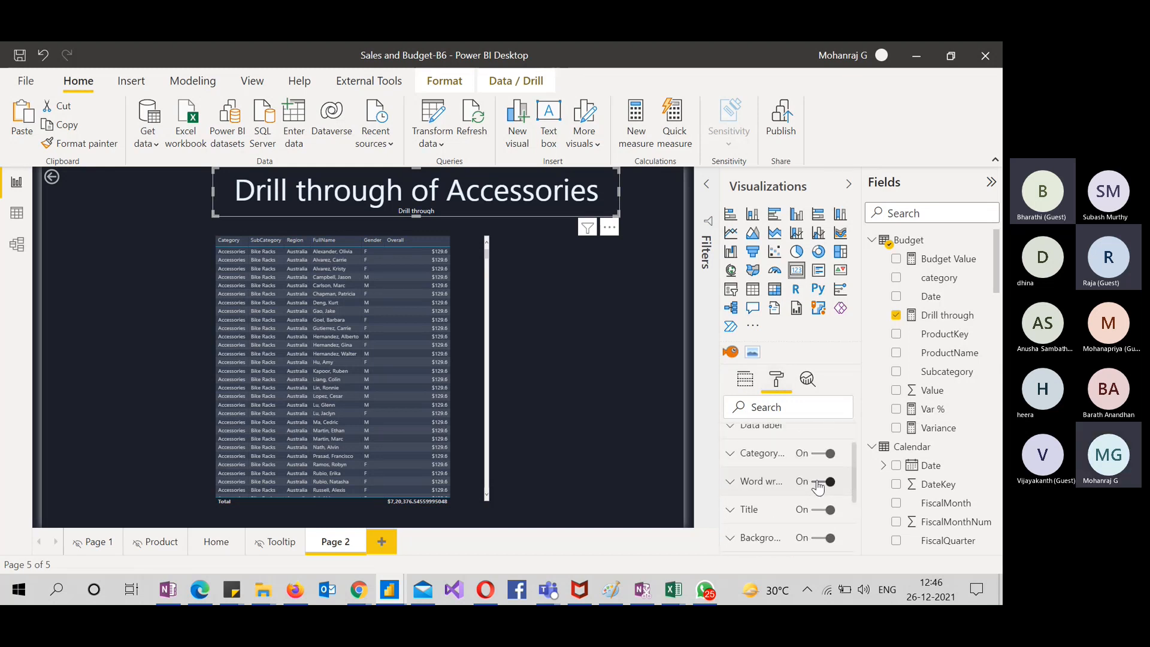
{"action": "left_click", "coordinate": [830, 453]}
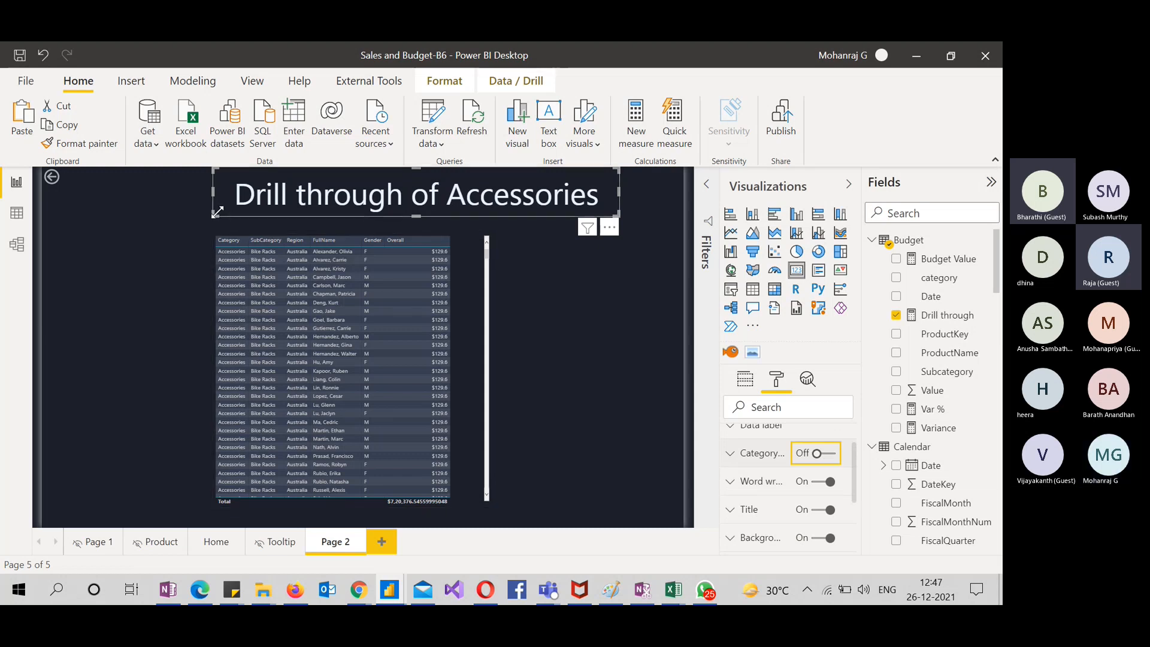
{"action": "left_click_drag", "start_coordinate": [216, 214], "coordinate": [95, 212]}
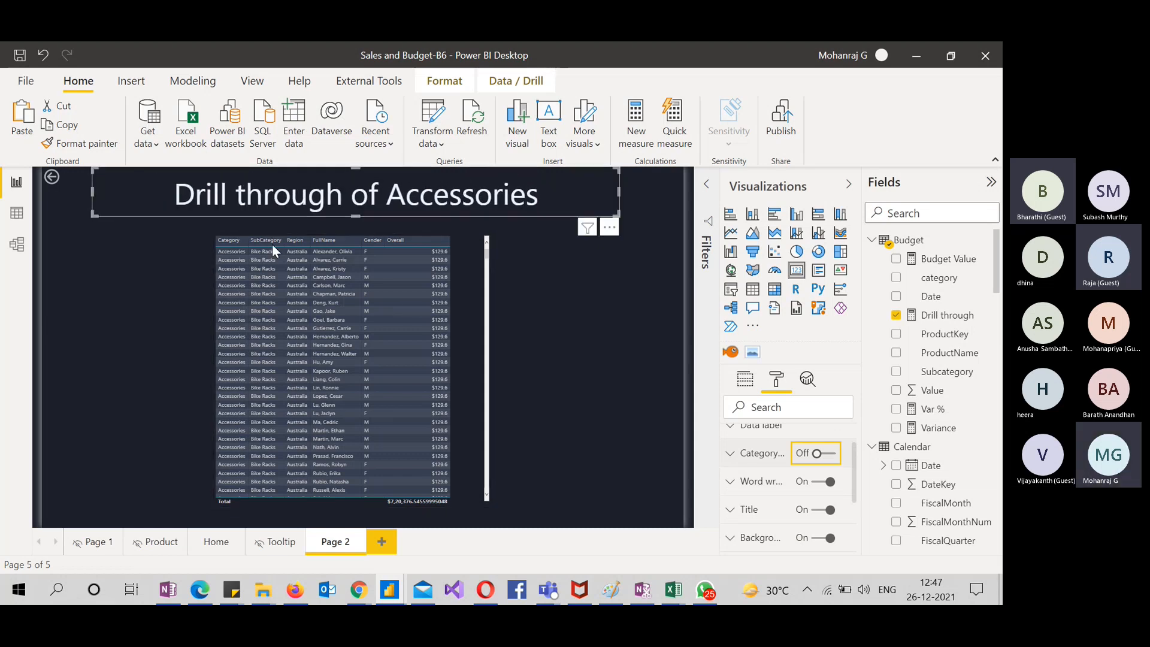
{"action": "left_click_drag", "start_coordinate": [584, 314], "coordinate": [450, 179]}
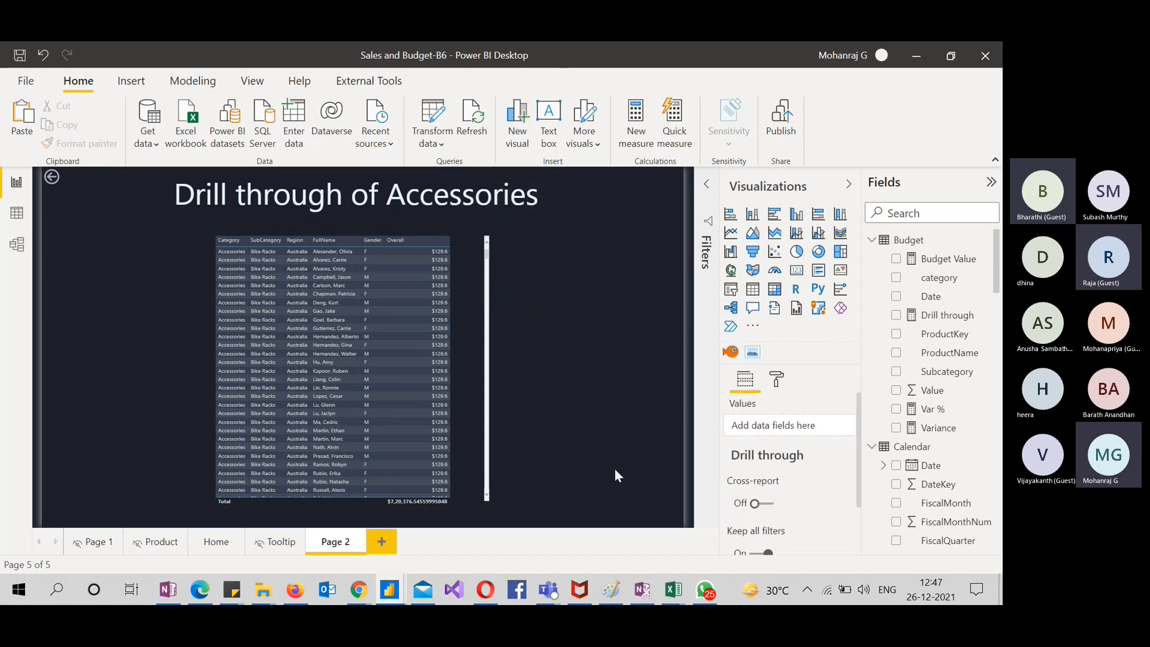
Hide Page 2 and switch to the Home page
{"action": "right_click", "coordinate": [335, 549]}
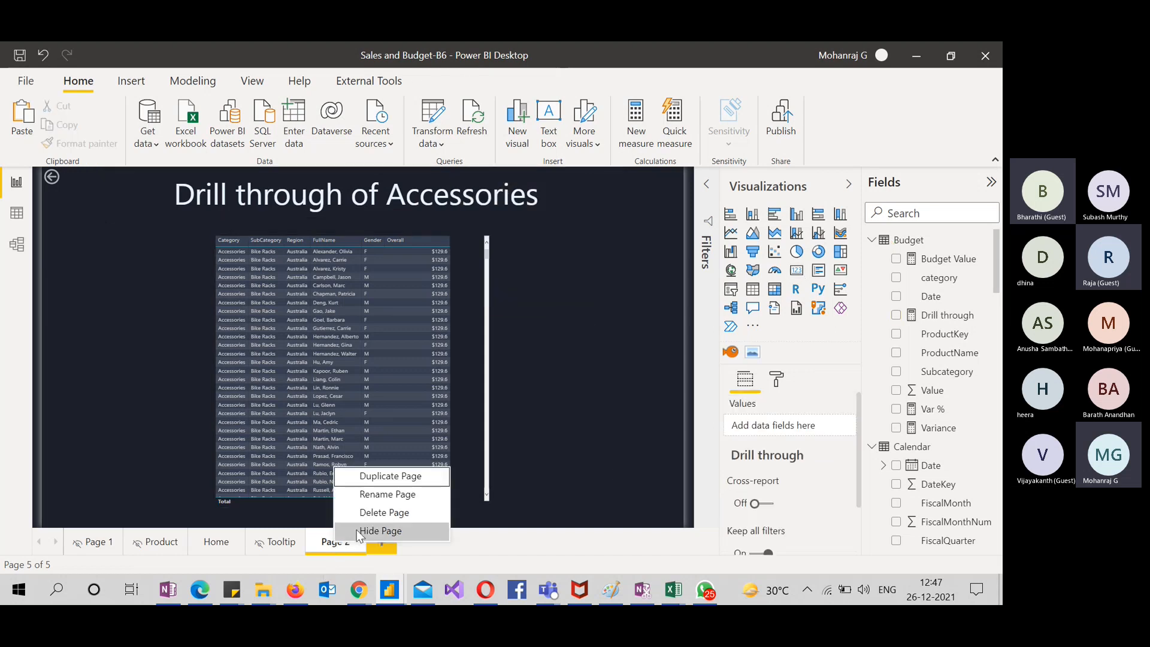
{"action": "left_click", "coordinate": [359, 534]}
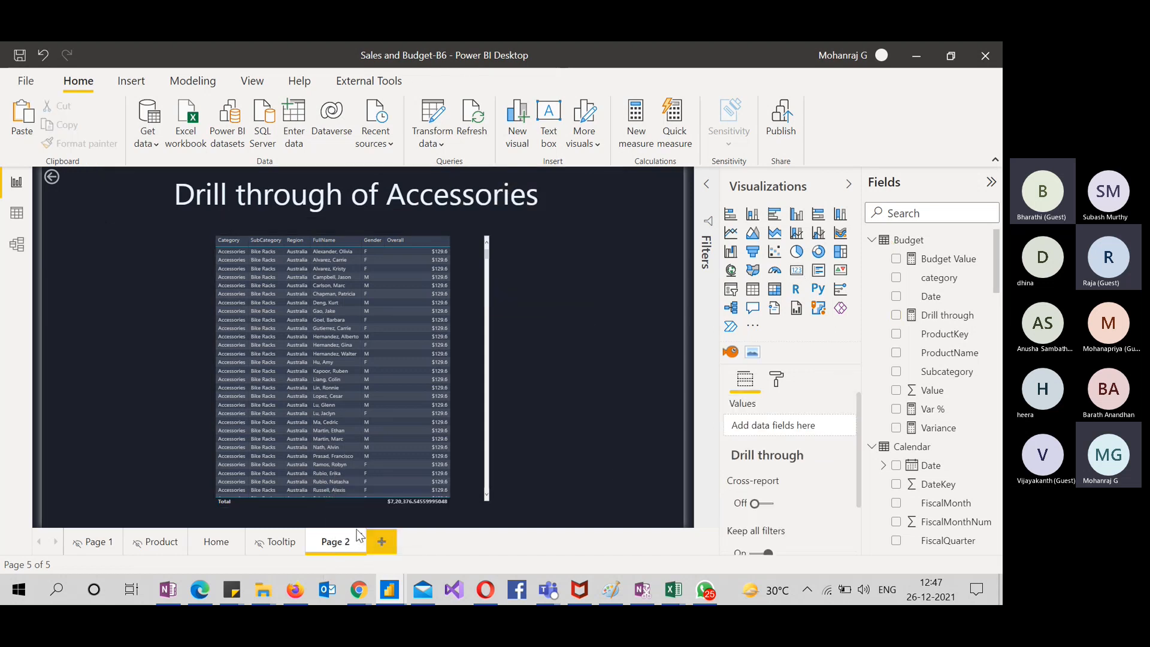
{"action": "left_click", "coordinate": [208, 547]}
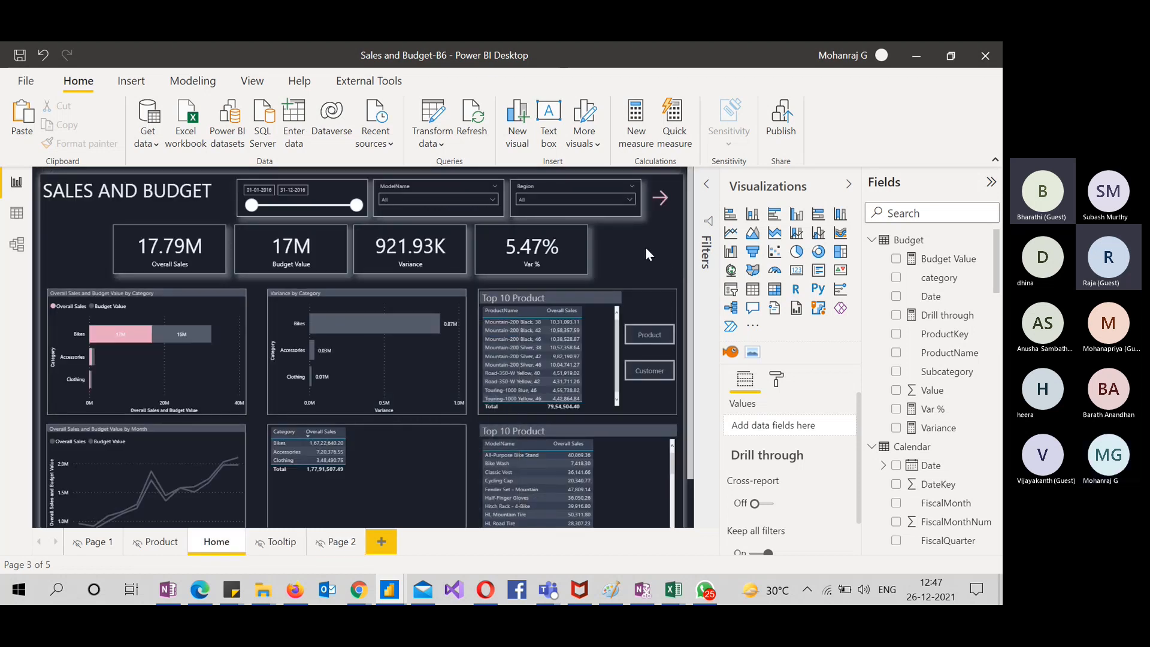
Drill through from the Bikes row of the category table to Page 2, and return with the page's back button
{"action": "scroll", "coordinate": [639, 245], "scroll_direction": "down", "scroll_amount": 2}
{"action": "scroll", "coordinate": [640, 245], "scroll_direction": "up", "scroll_amount": 2}
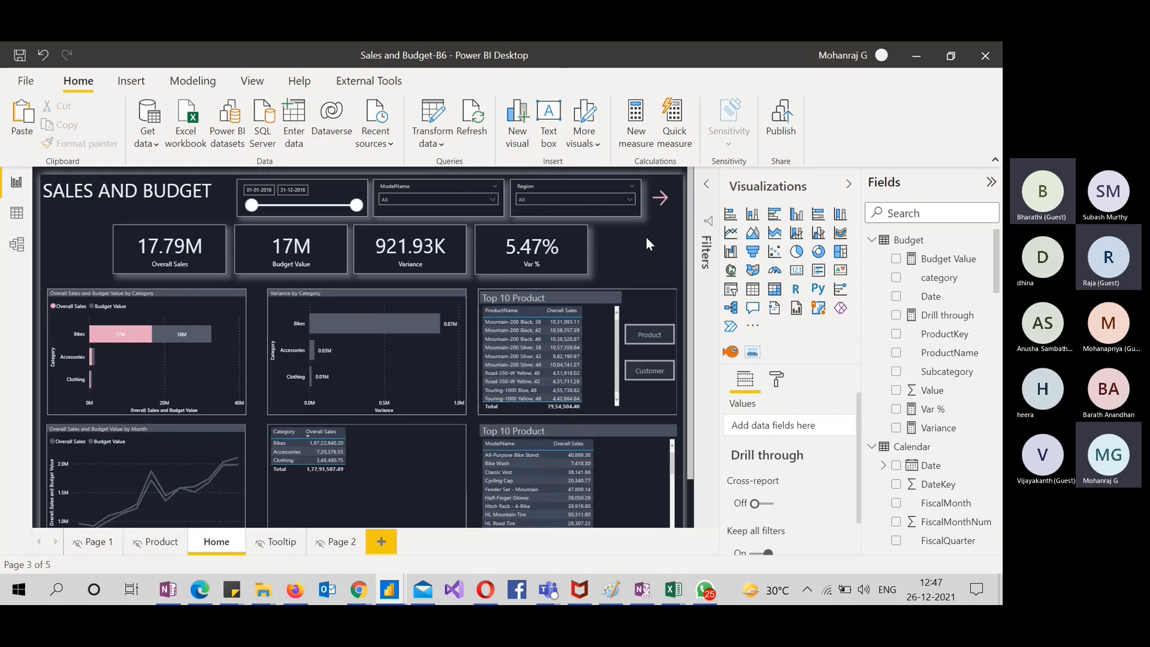
{"action": "right_click", "coordinate": [286, 443]}
{"action": "mouse_move", "coordinate": [366, 382]}
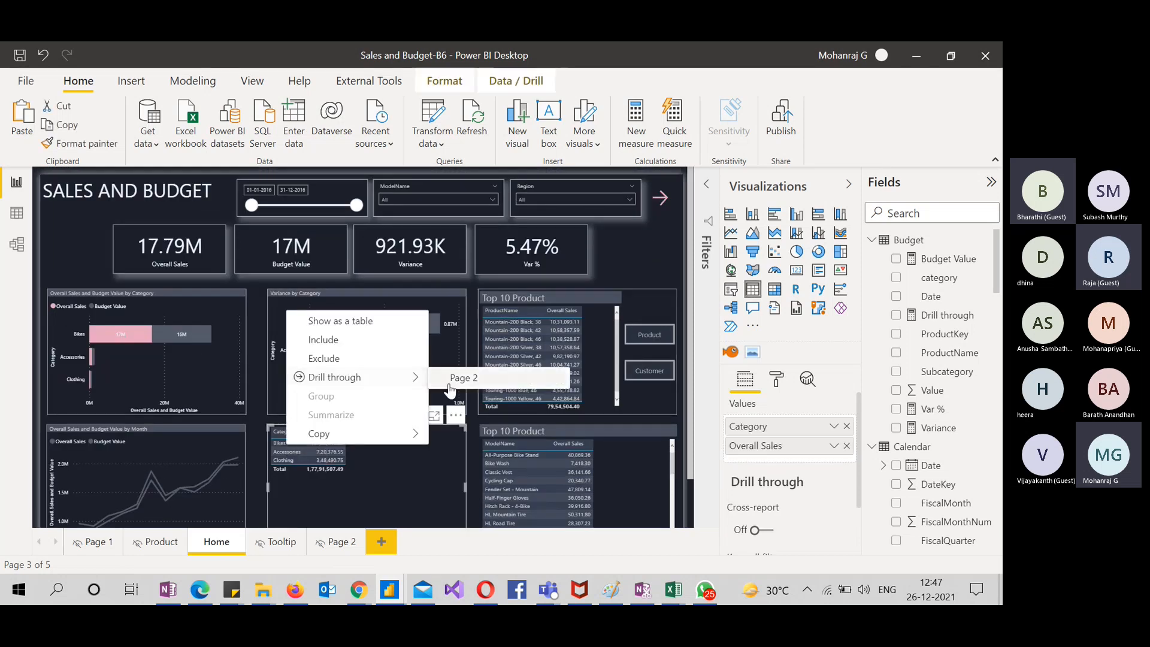
{"action": "left_click", "coordinate": [469, 378]}
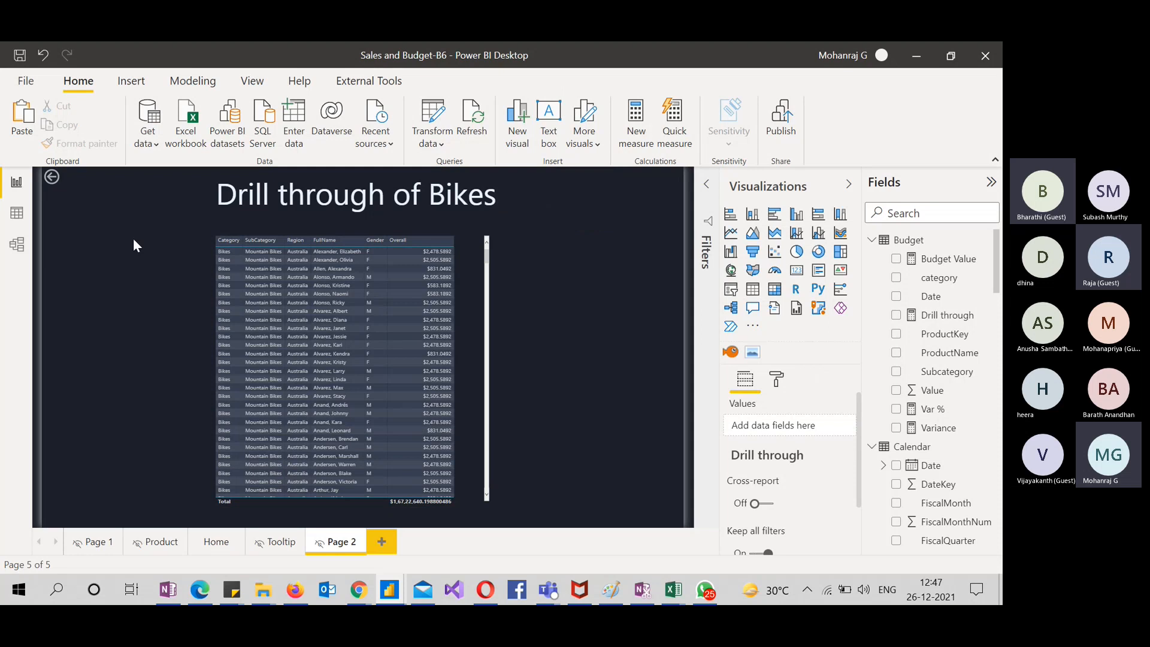
{"action": "left_click", "coordinate": [53, 178]}
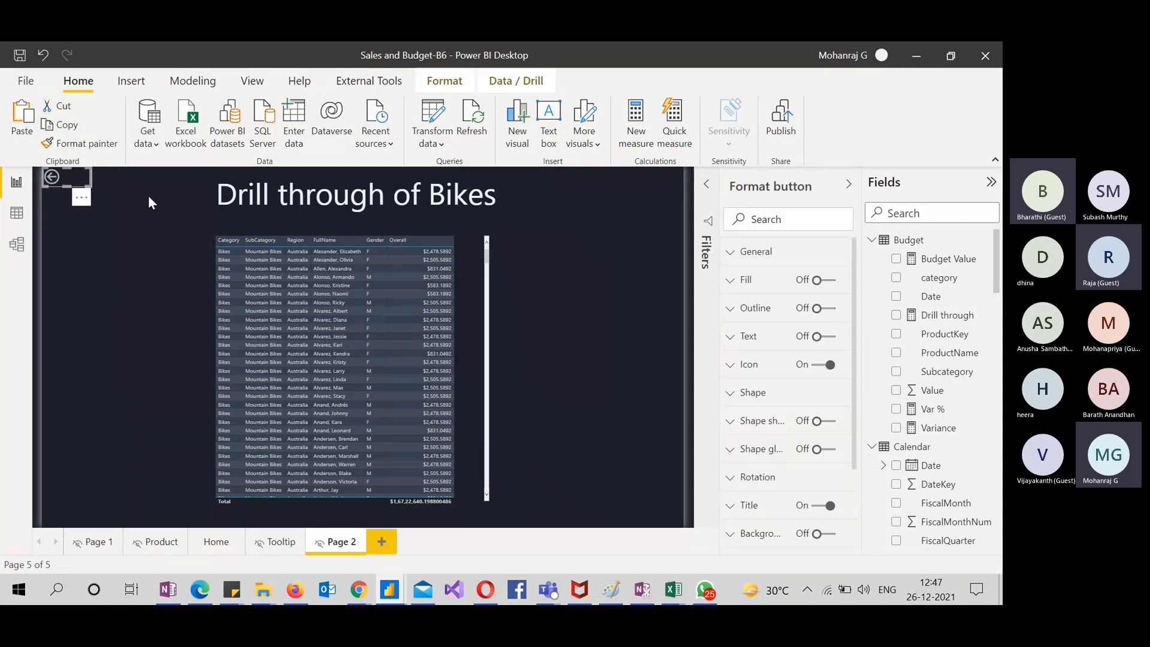
{"action": "left_click", "coordinate": [74, 187], "text": "ctrl"}
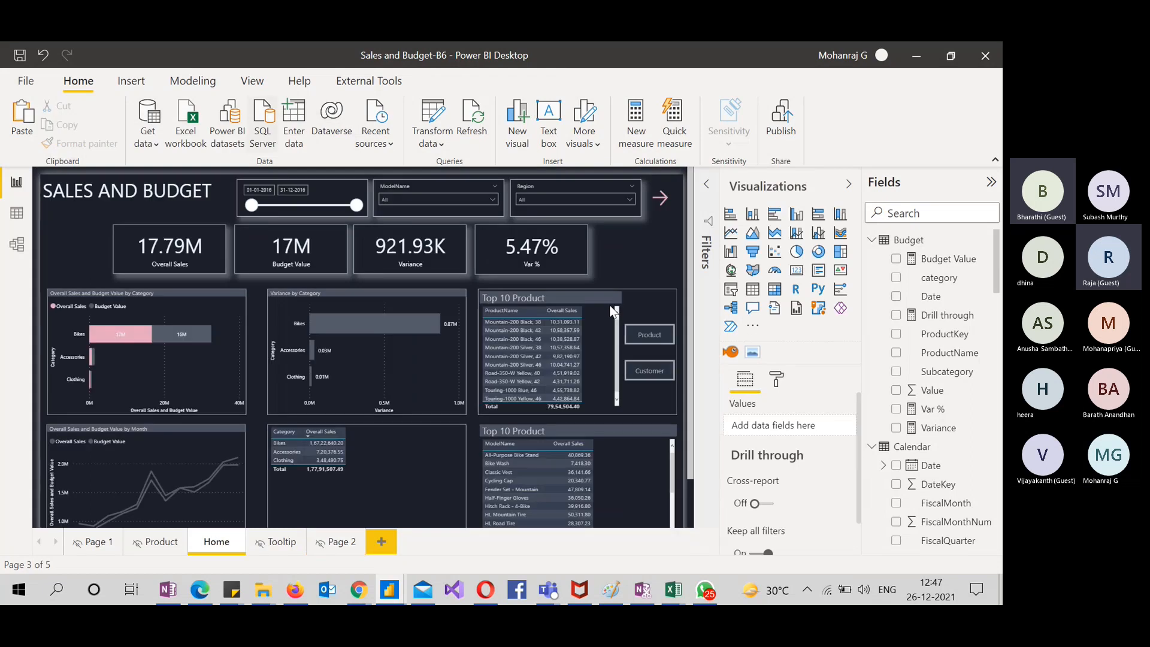
{"action": "scroll", "coordinate": [674, 260], "scroll_direction": "down", "scroll_amount": 1}
{"action": "scroll", "coordinate": [675, 260], "scroll_direction": "up", "scroll_amount": 1}
{"action": "scroll", "coordinate": [674, 260], "scroll_direction": "down", "scroll_amount": 1}
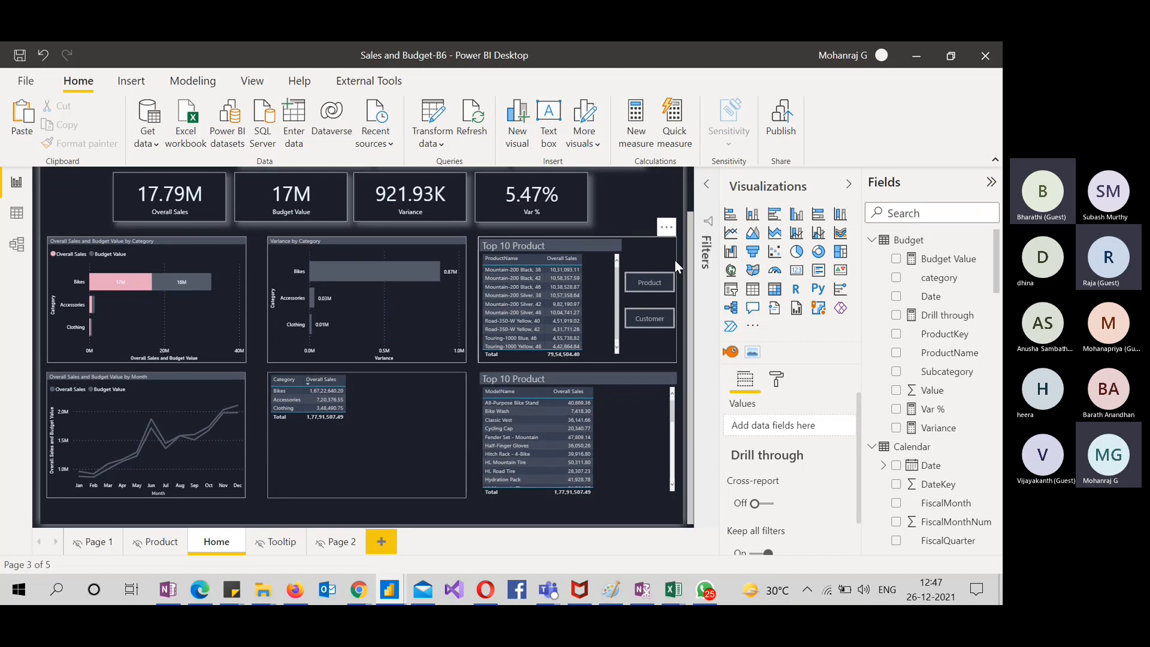
{"action": "scroll", "coordinate": [655, 200], "scroll_direction": "up", "scroll_amount": 1}
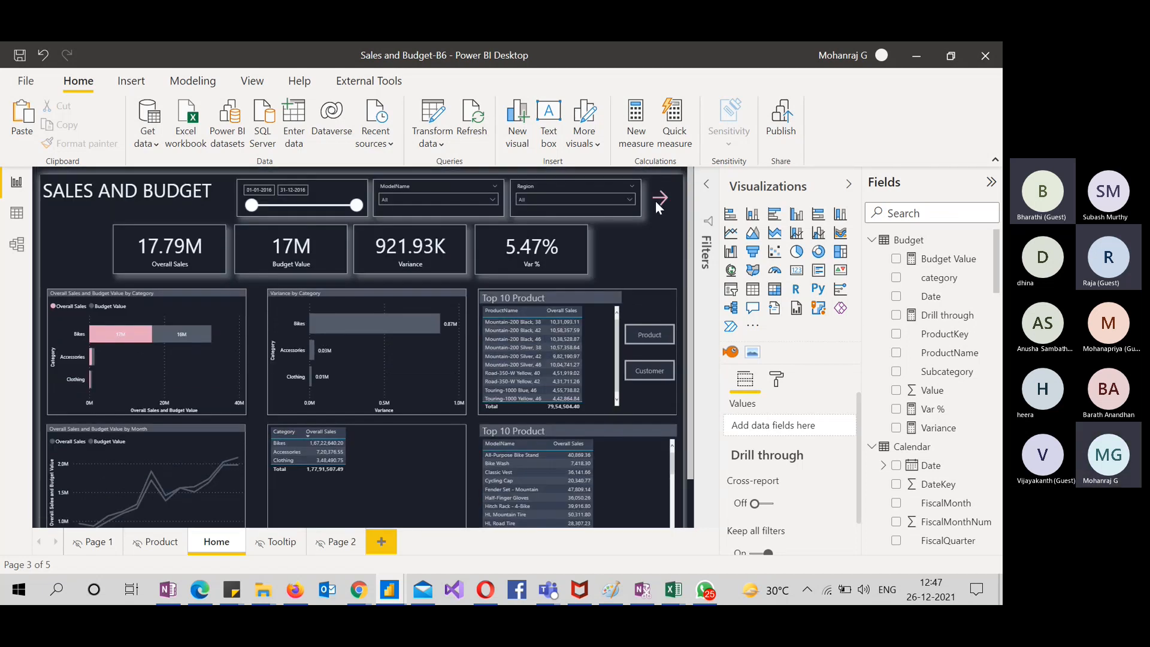
{"action": "left_click", "coordinate": [857, 60]}
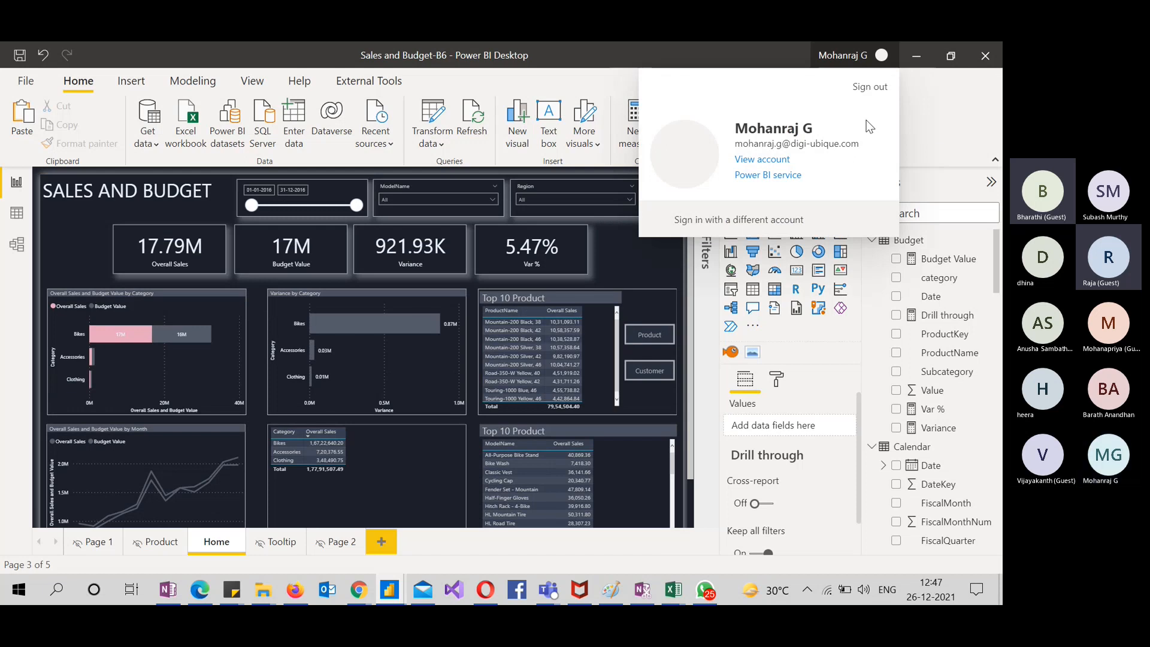
{"action": "left_click", "coordinate": [939, 135]}
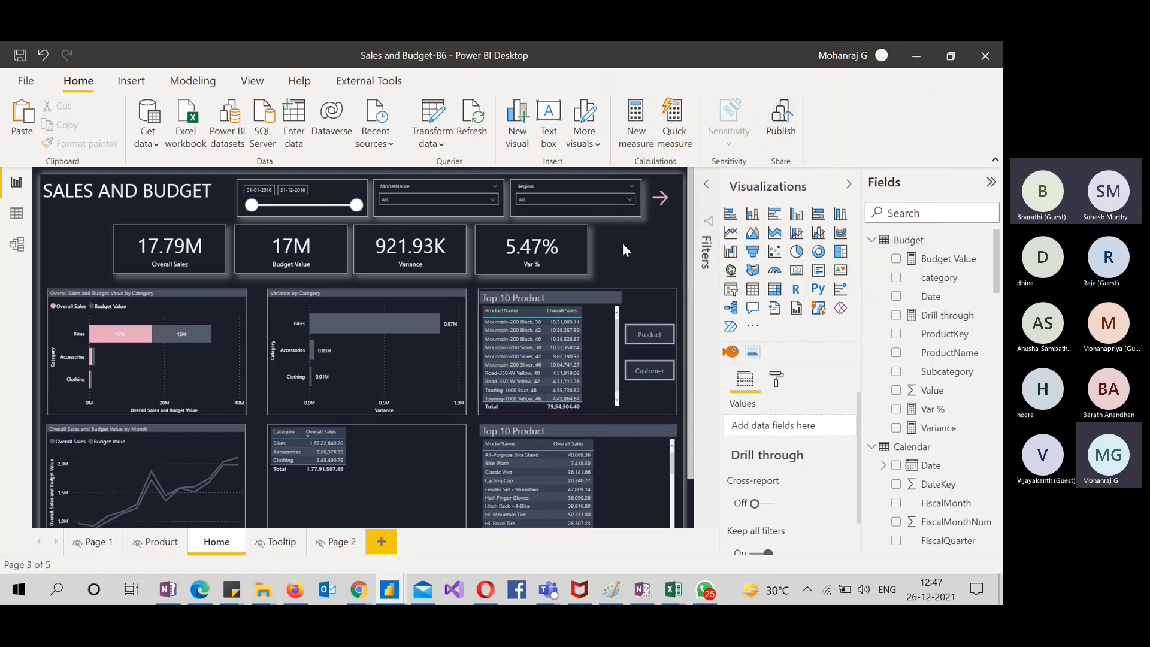
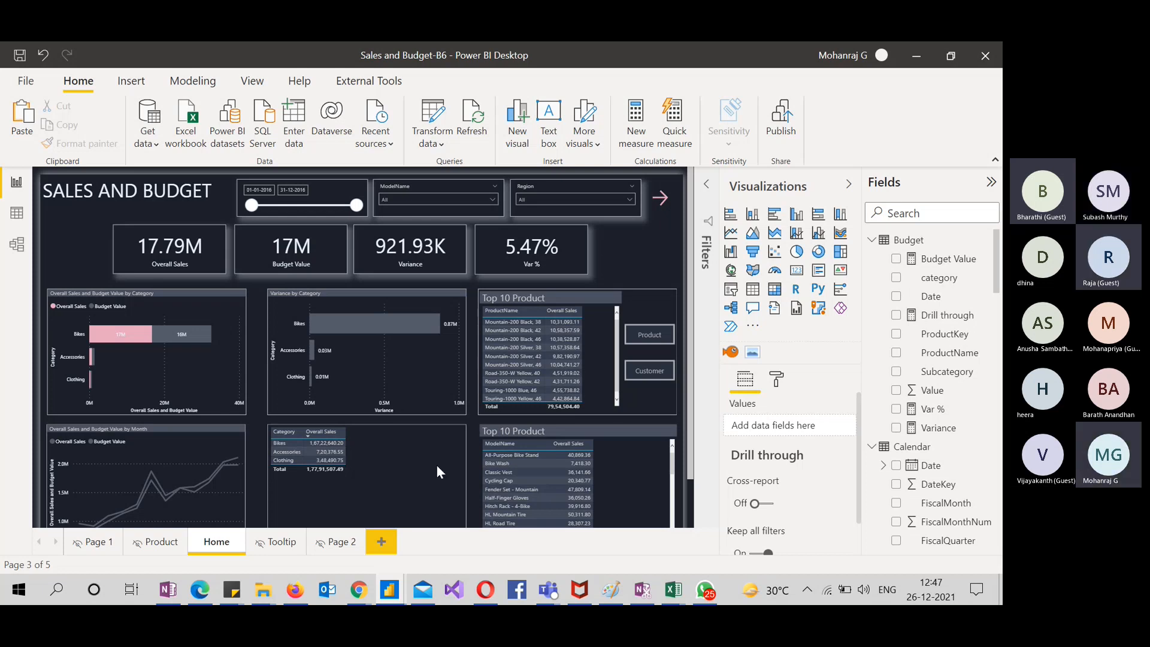
Insert a second Back button on Page 2 and place it just below the existing one
{"action": "left_click", "coordinate": [337, 542]}
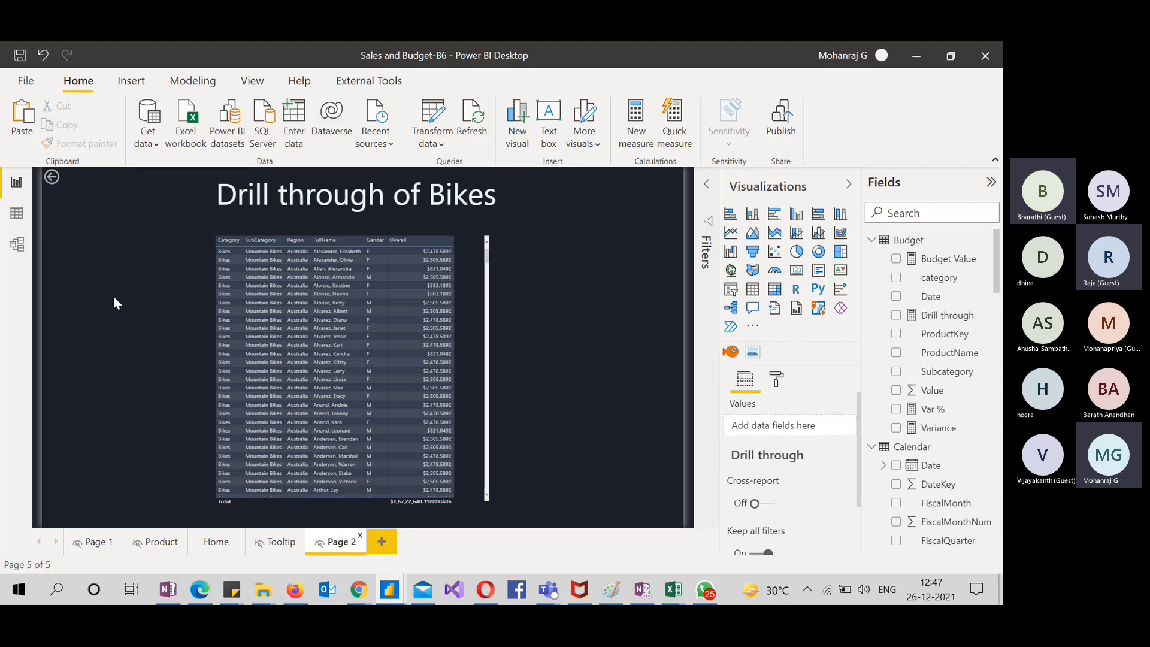
{"action": "left_click", "coordinate": [135, 85]}
{"action": "left_click", "coordinate": [543, 120]}
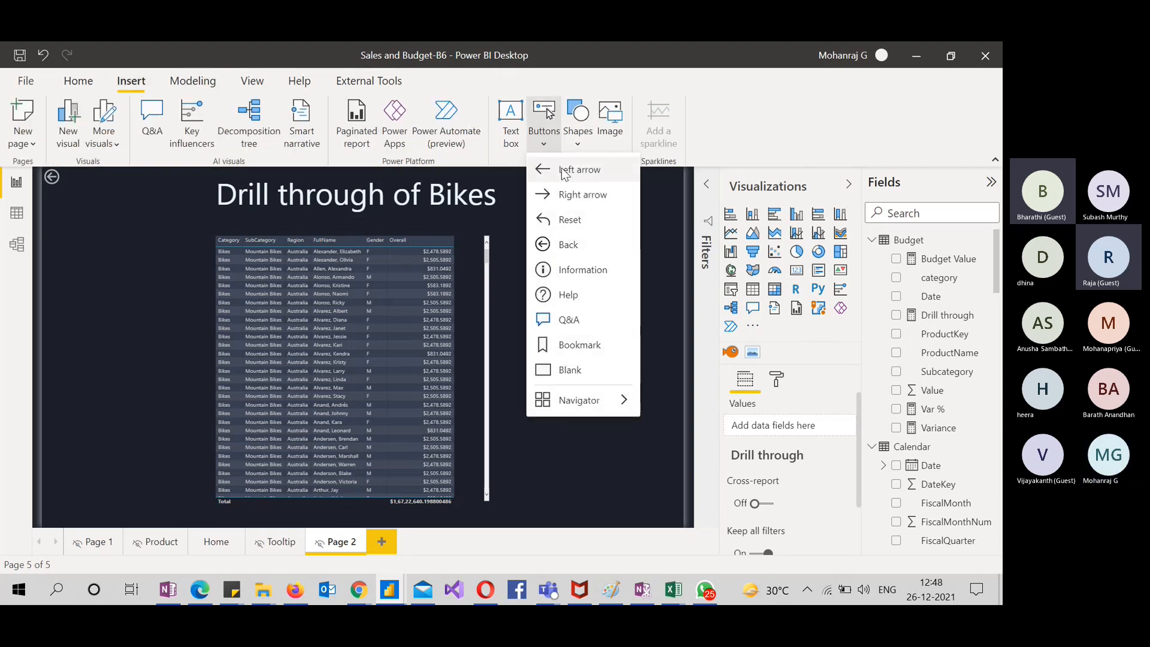
{"action": "left_click", "coordinate": [567, 245]}
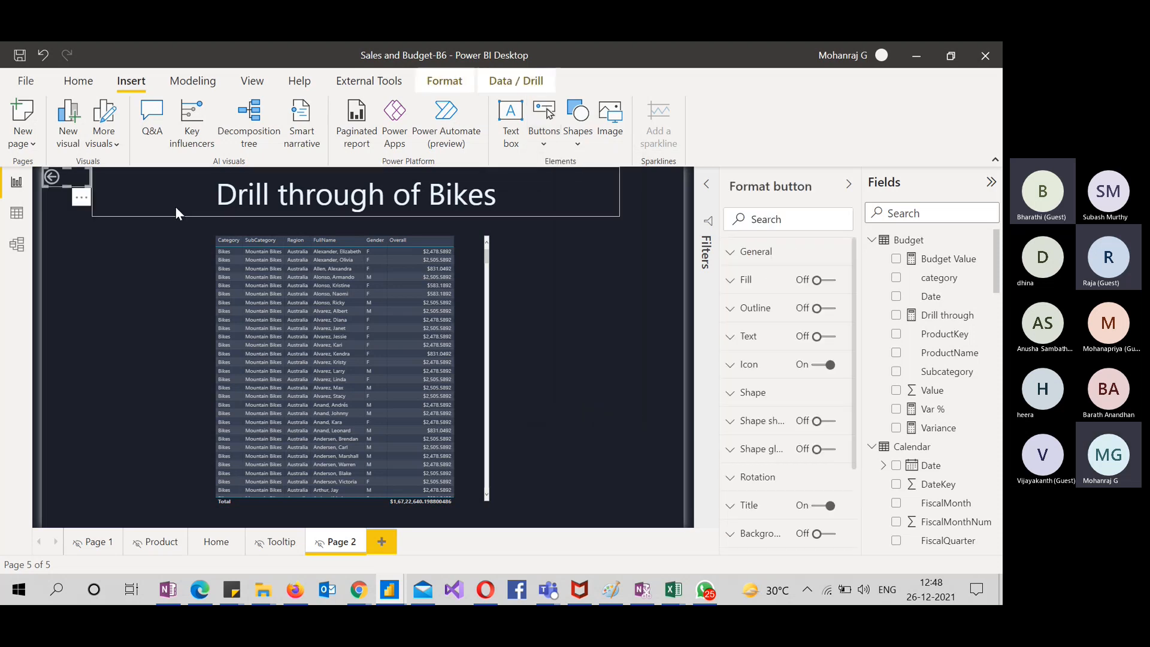
{"action": "left_click_drag", "start_coordinate": [80, 195], "coordinate": [78, 232]}
Examine the action settings of the new Back button, and remove that button from the page
{"action": "scroll", "coordinate": [749, 432], "scroll_direction": "down", "scroll_amount": 3}
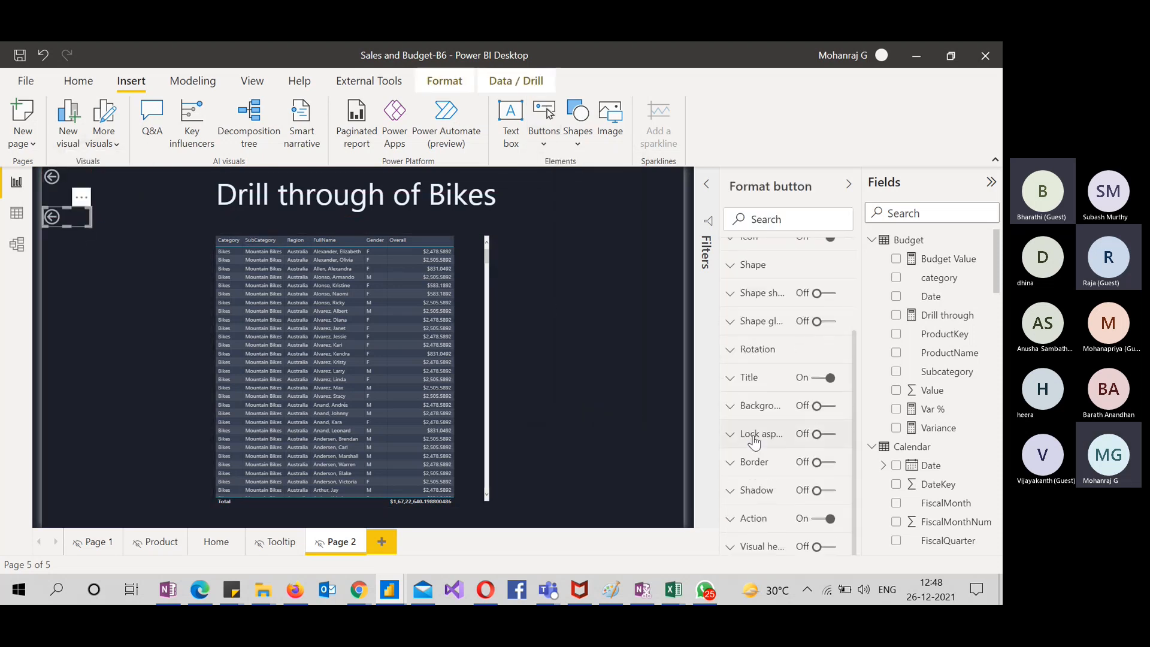
{"action": "left_click", "coordinate": [743, 520]}
{"action": "scroll", "coordinate": [761, 491], "scroll_direction": "down", "scroll_amount": 3}
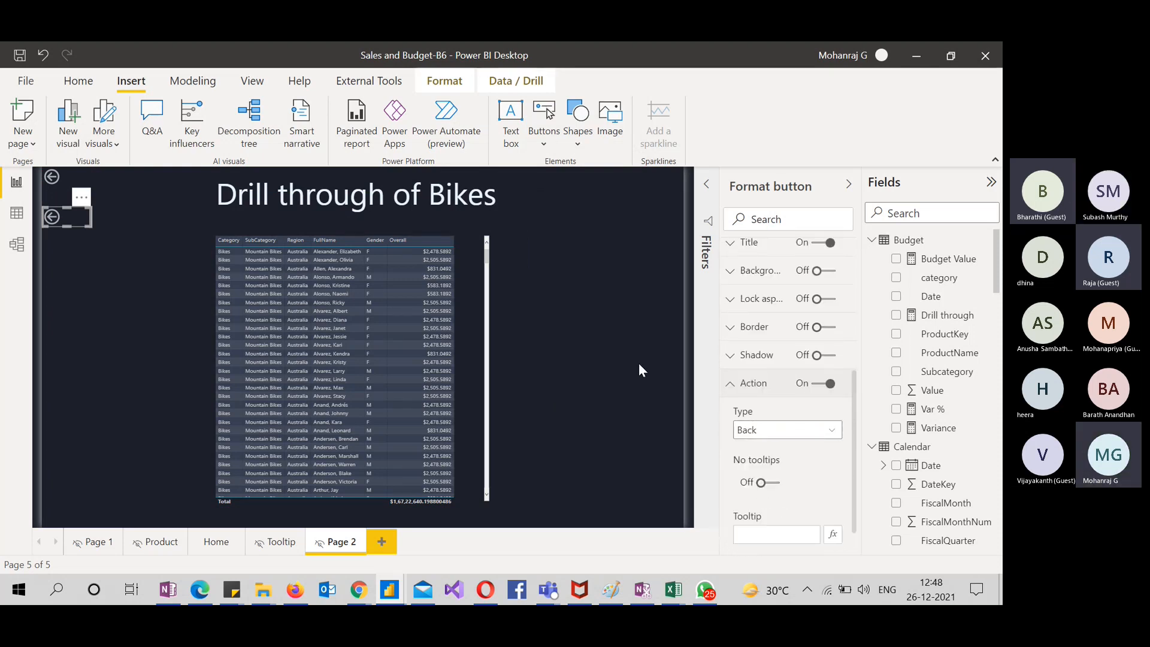
{"action": "left_click", "coordinate": [608, 358]}
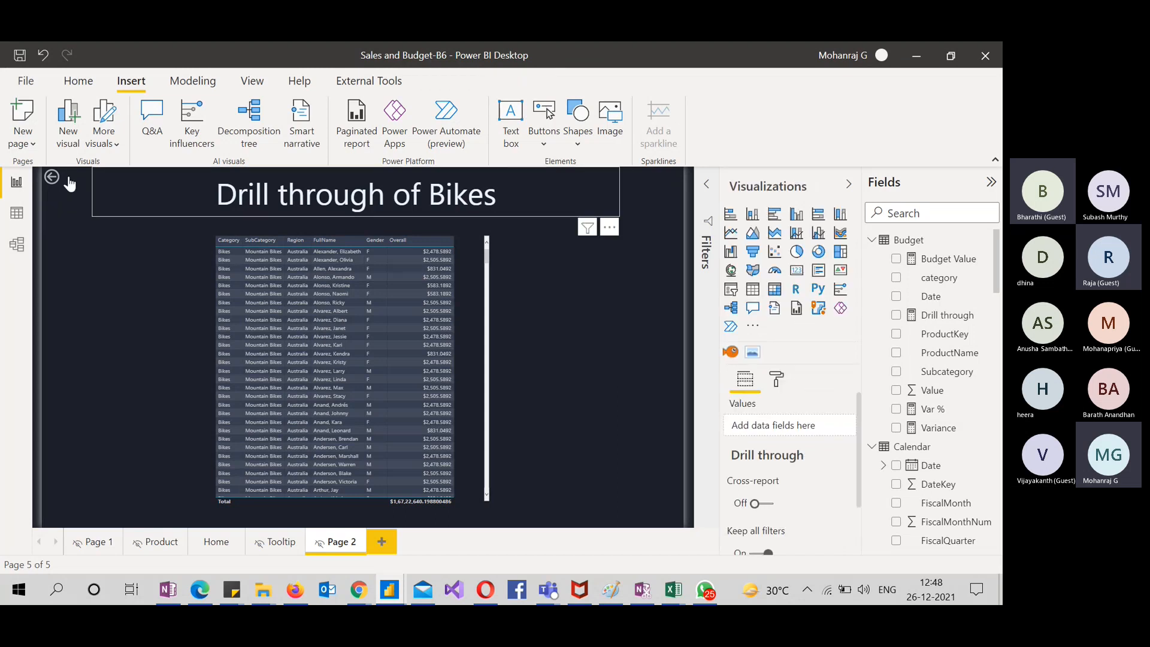
{"action": "left_click", "coordinate": [551, 141]}
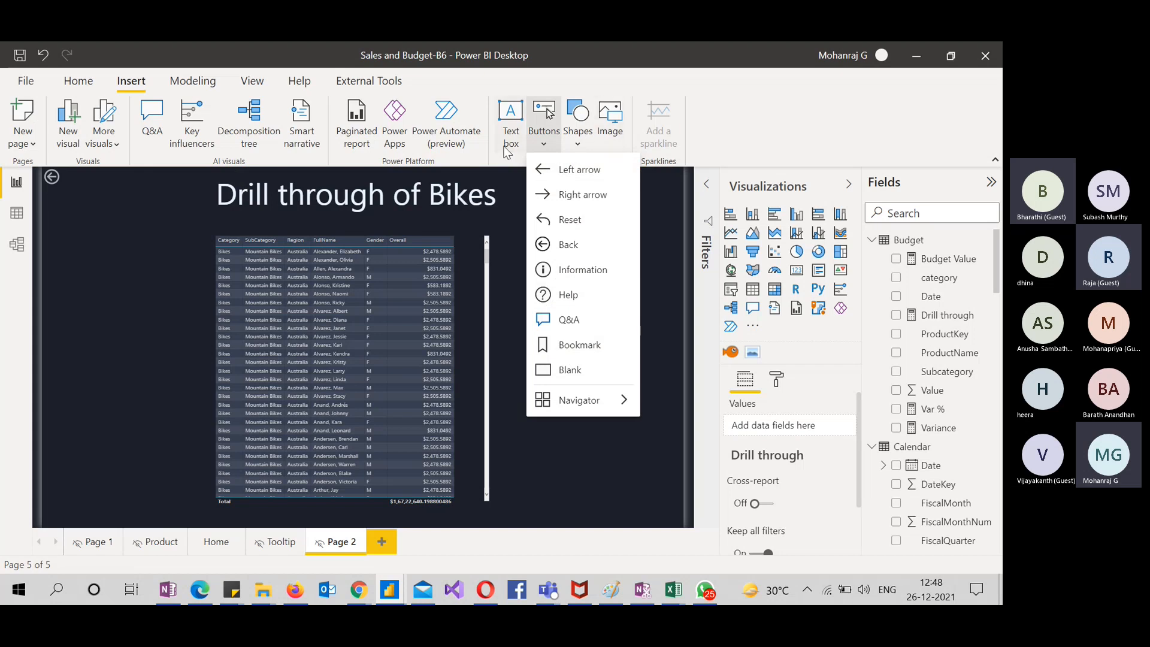
{"action": "left_click", "coordinate": [510, 123]}
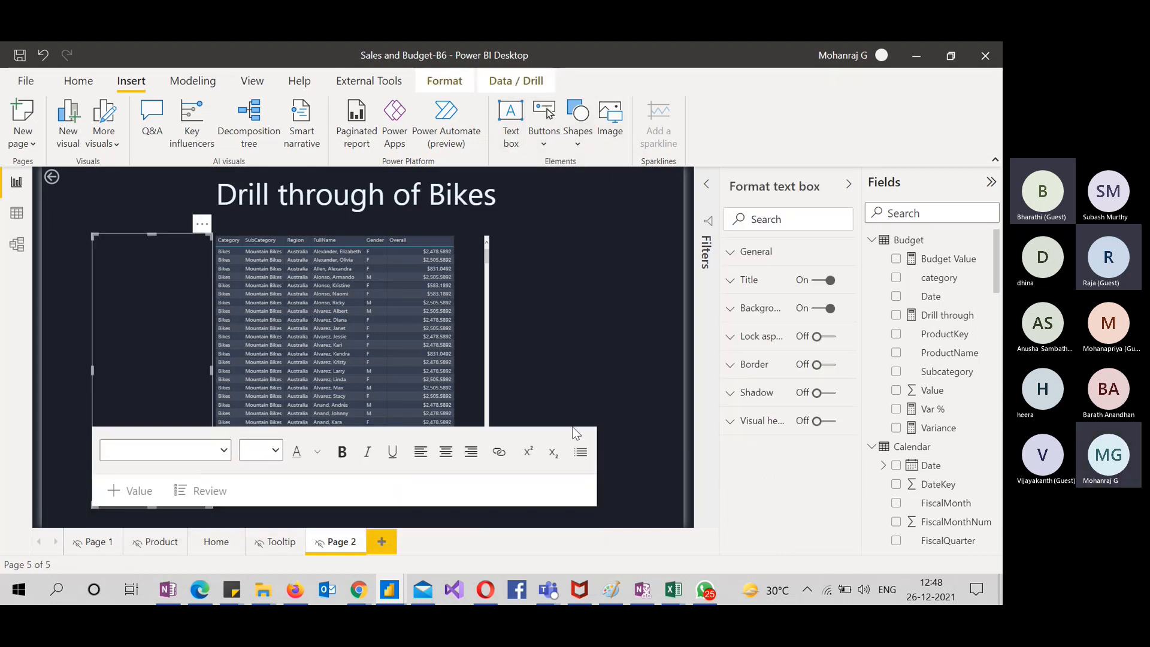
{"action": "key", "text": "ctrl+z"}
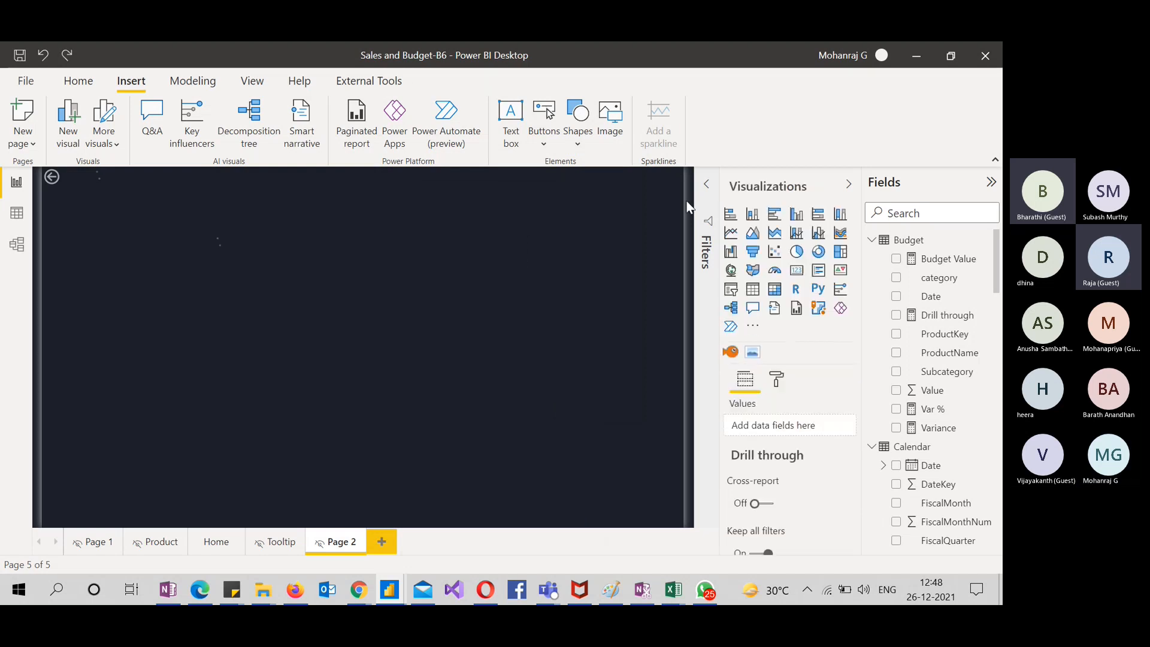
{"action": "left_click", "coordinate": [573, 141]}
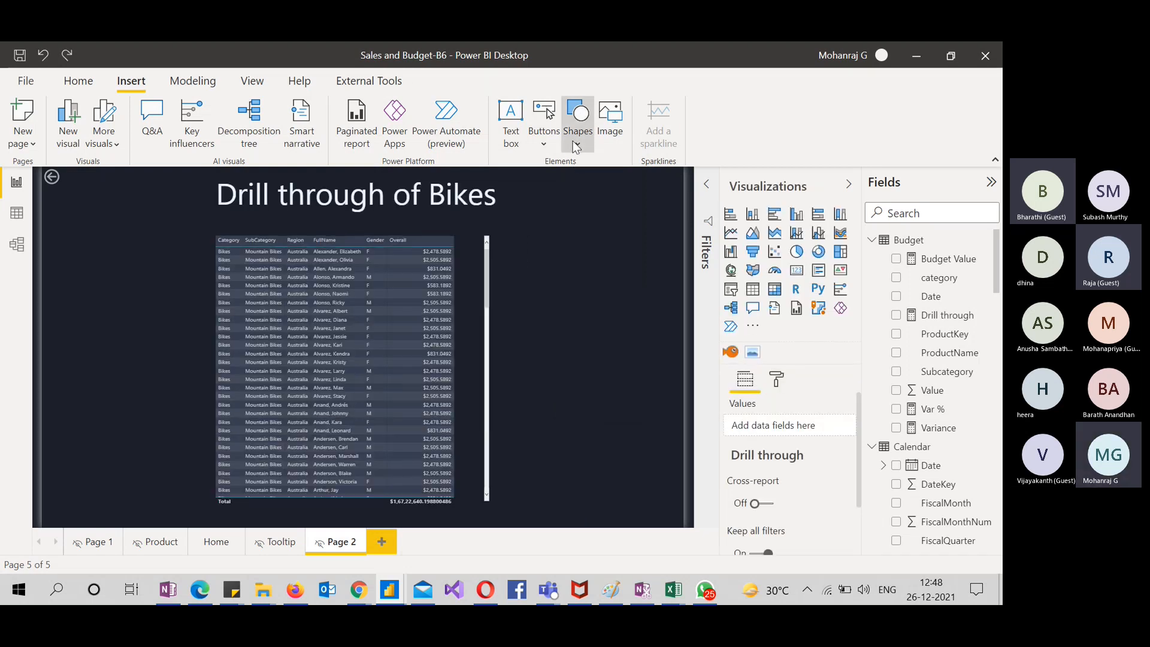
Insert an image from a picture file on Page 2 and place it in the empty area left of the detail table
{"action": "left_click", "coordinate": [605, 135]}
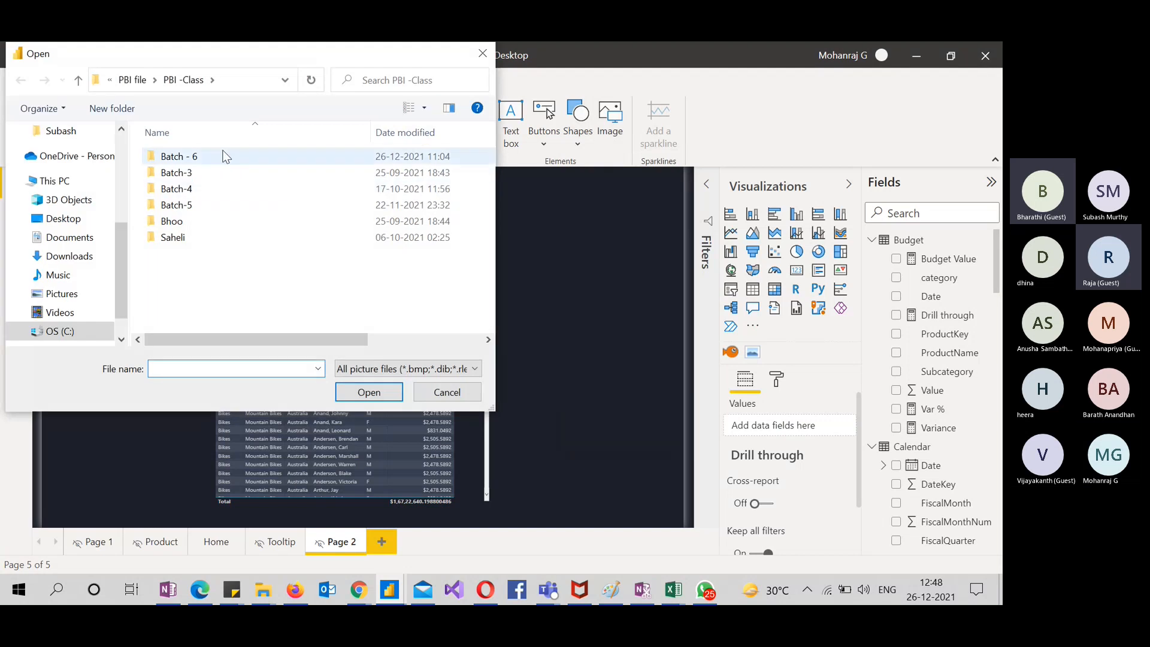
{"action": "double_click", "coordinate": [224, 156]}
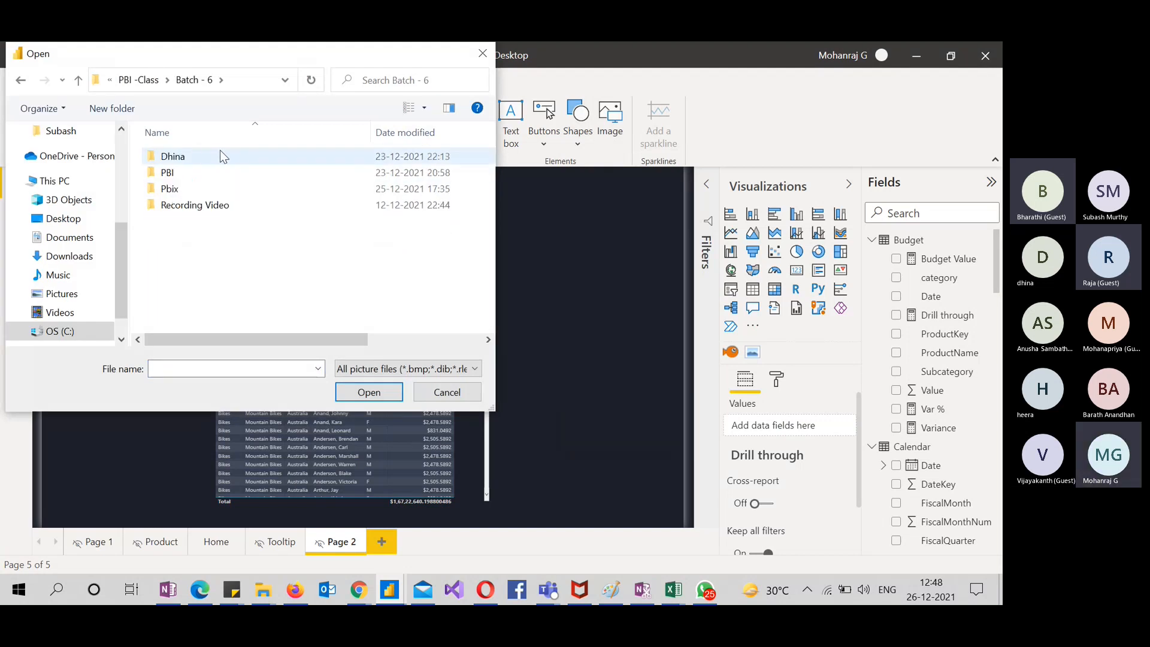
{"action": "key", "text": "BackSpace"}
{"action": "key", "text": "BackSpace"}
{"action": "double_click", "coordinate": [200, 267]}
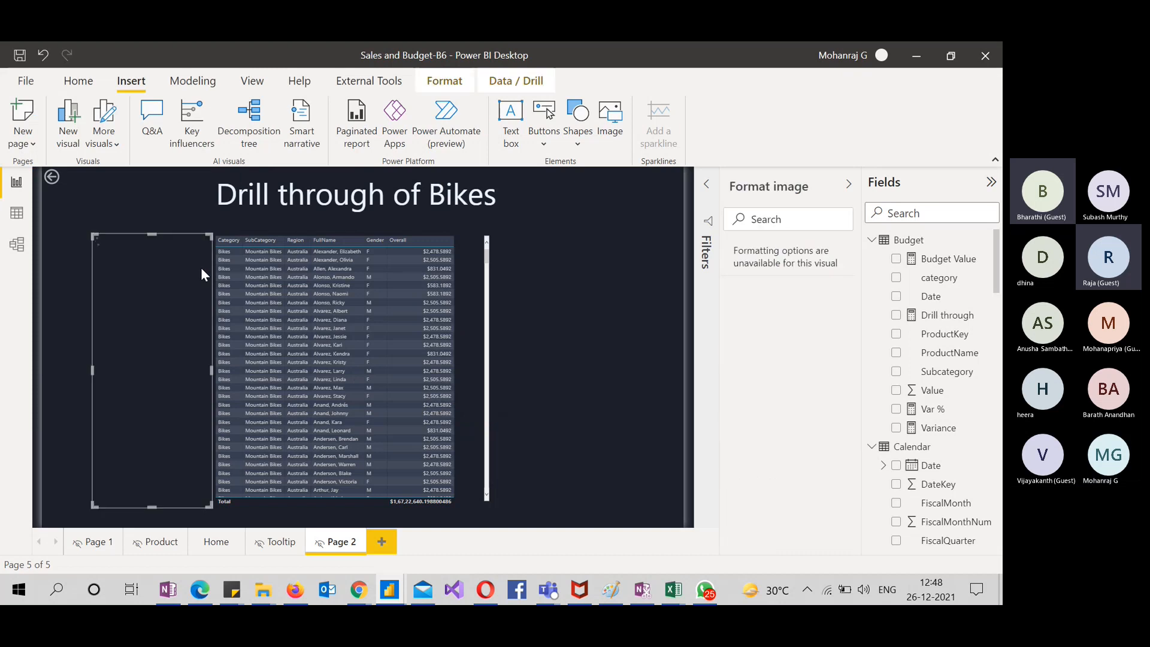
{"action": "left_click_drag", "start_coordinate": [182, 292], "coordinate": [113, 283]}
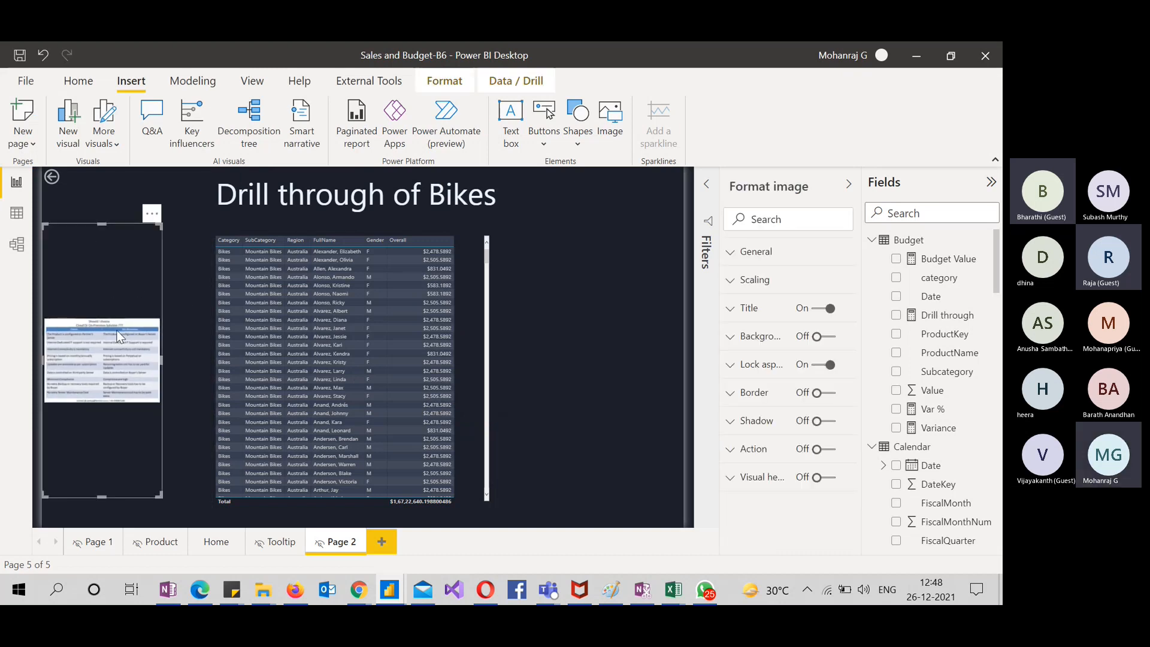
Turn on the image's action with type Back and test it as a link from Page 2 to the previous page
{"action": "left_click", "coordinate": [819, 454]}
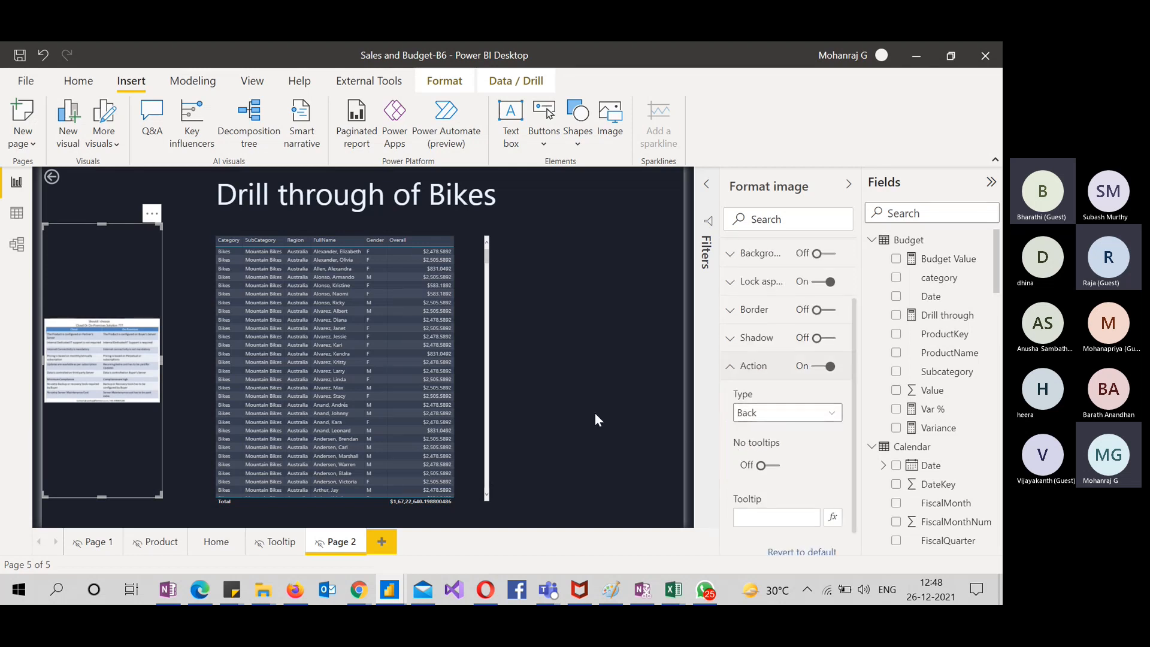
{"action": "left_click", "coordinate": [122, 367], "text": "ctrl"}
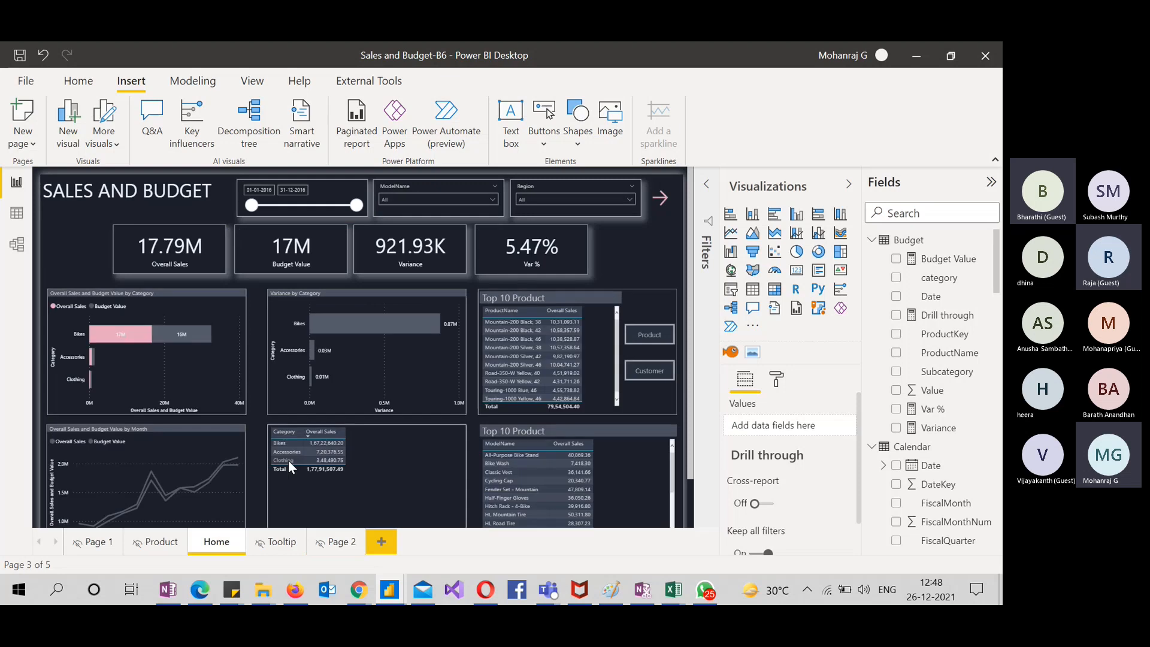
{"action": "left_click", "coordinate": [324, 542]}
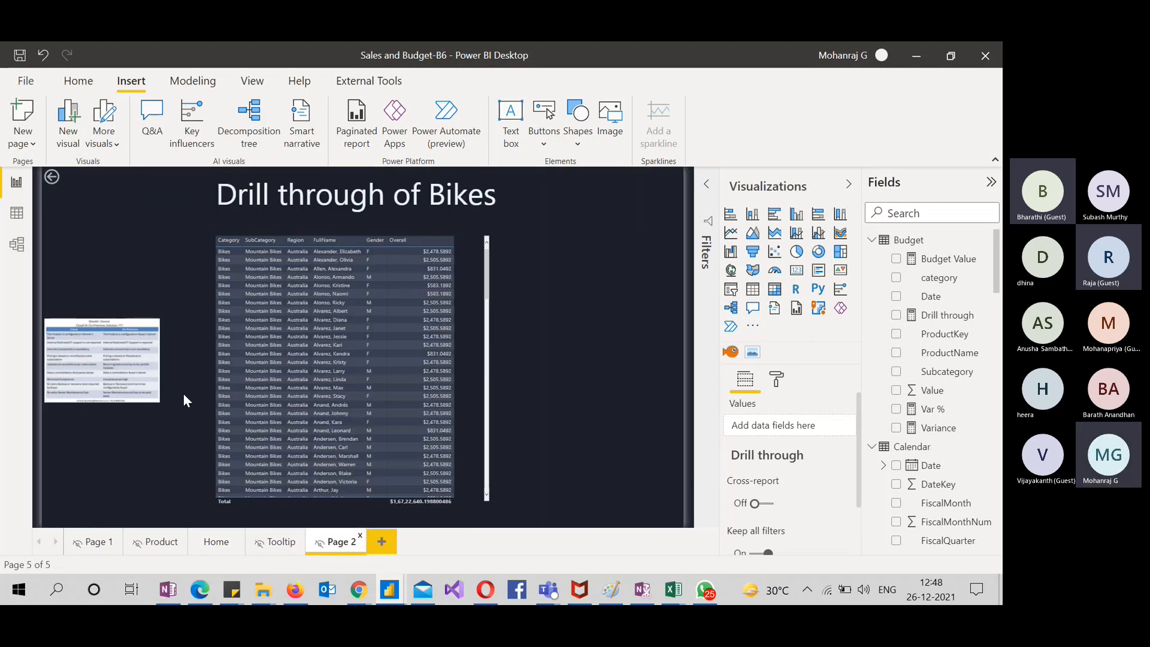
{"action": "left_click", "coordinate": [136, 412]}
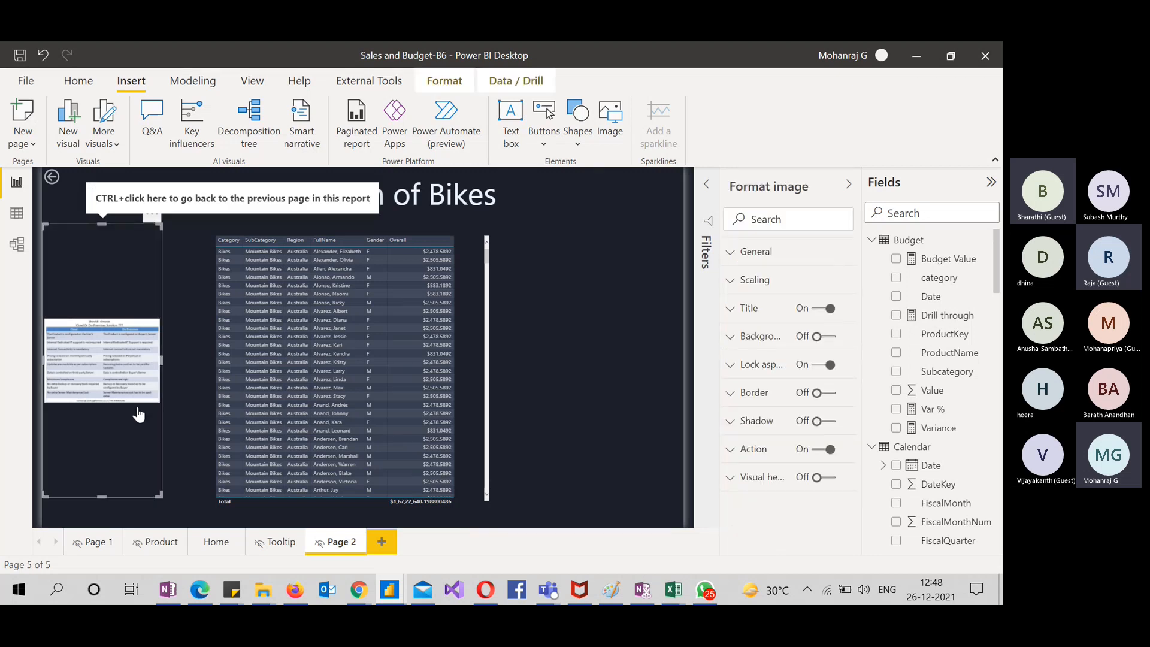
On the Home page, set the right-arrow button's icon line color to black for the On hover state
{"action": "left_click", "coordinate": [227, 543]}
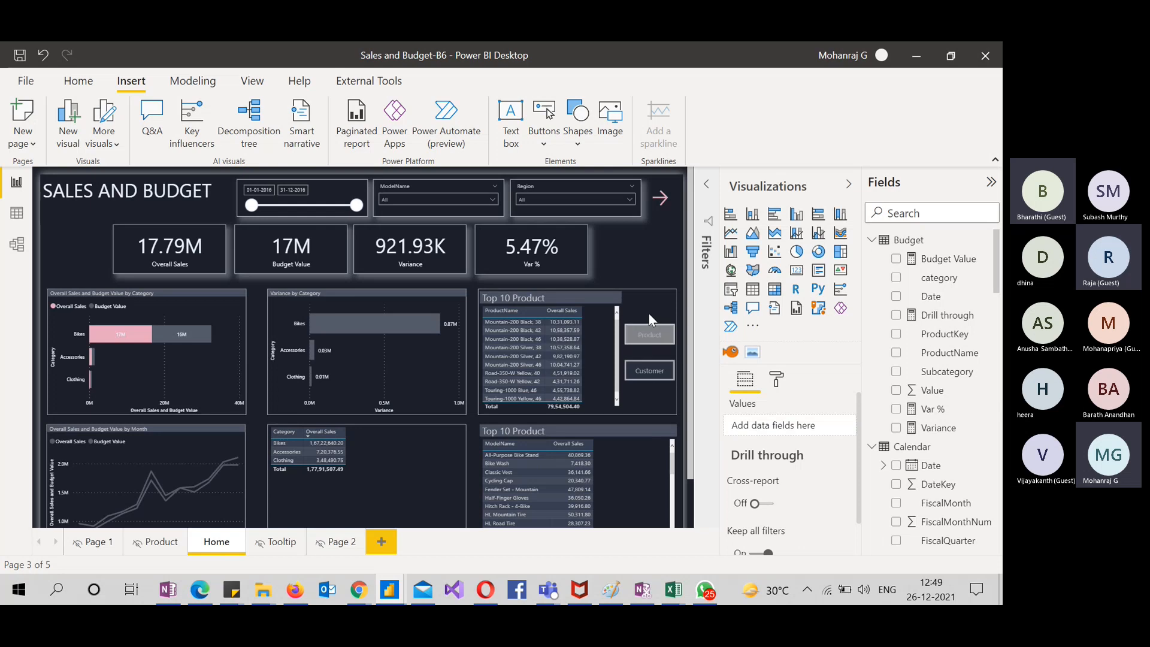
{"action": "left_click", "coordinate": [661, 210]}
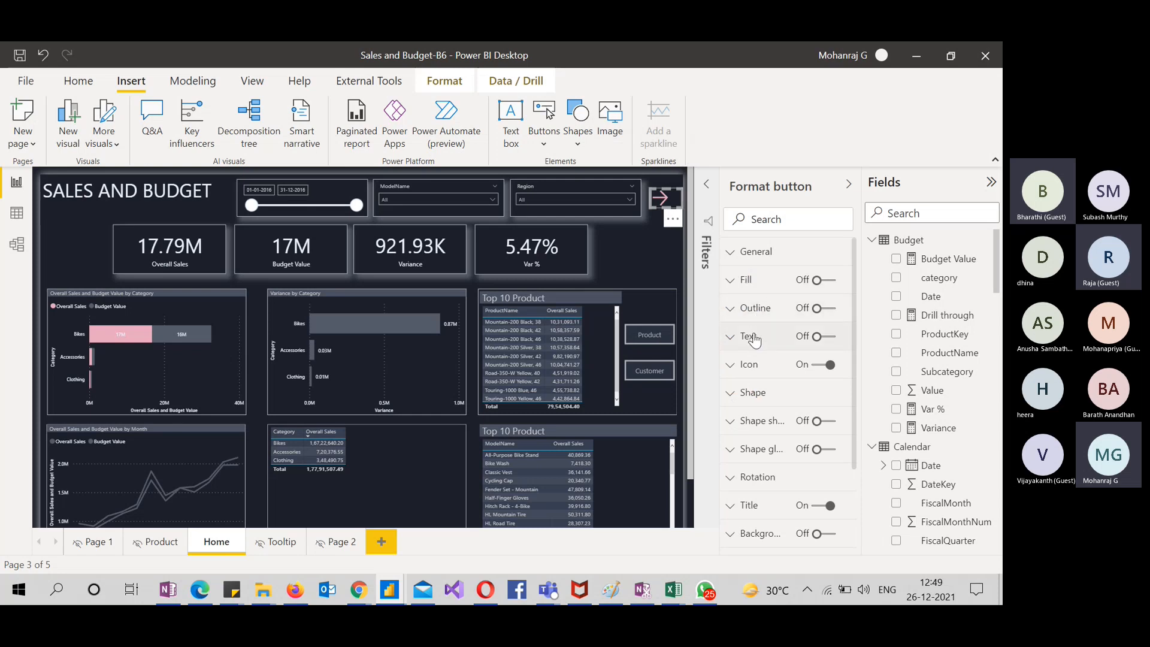
{"action": "scroll", "coordinate": [749, 335], "scroll_direction": "down", "scroll_amount": 1}
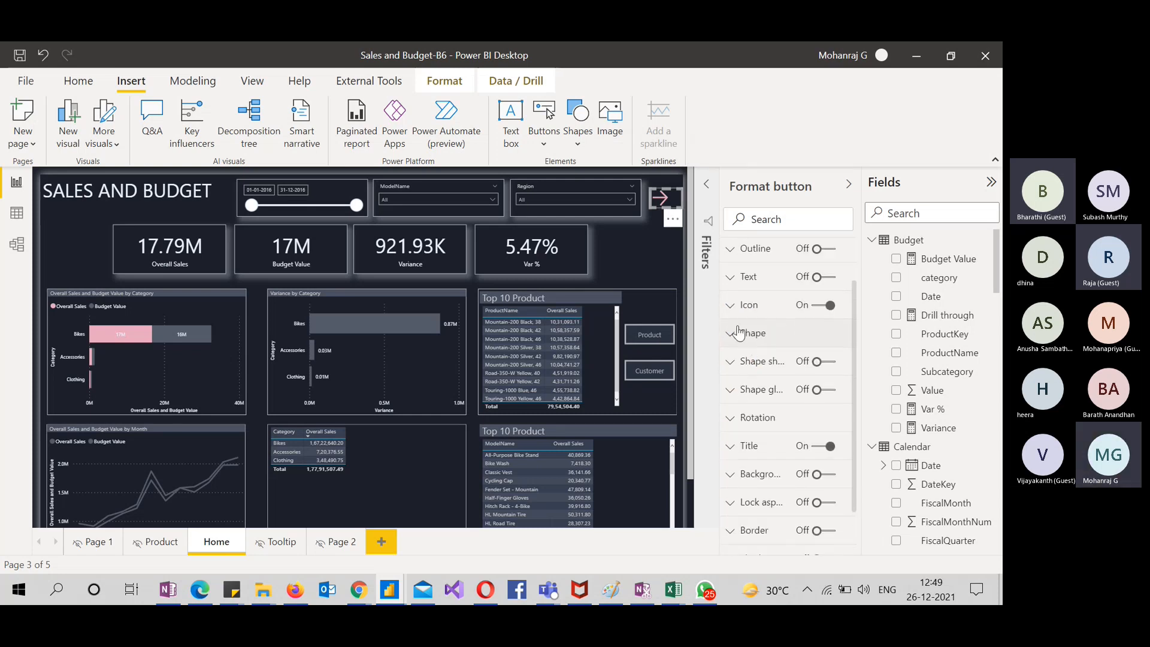
{"action": "left_click", "coordinate": [730, 306]}
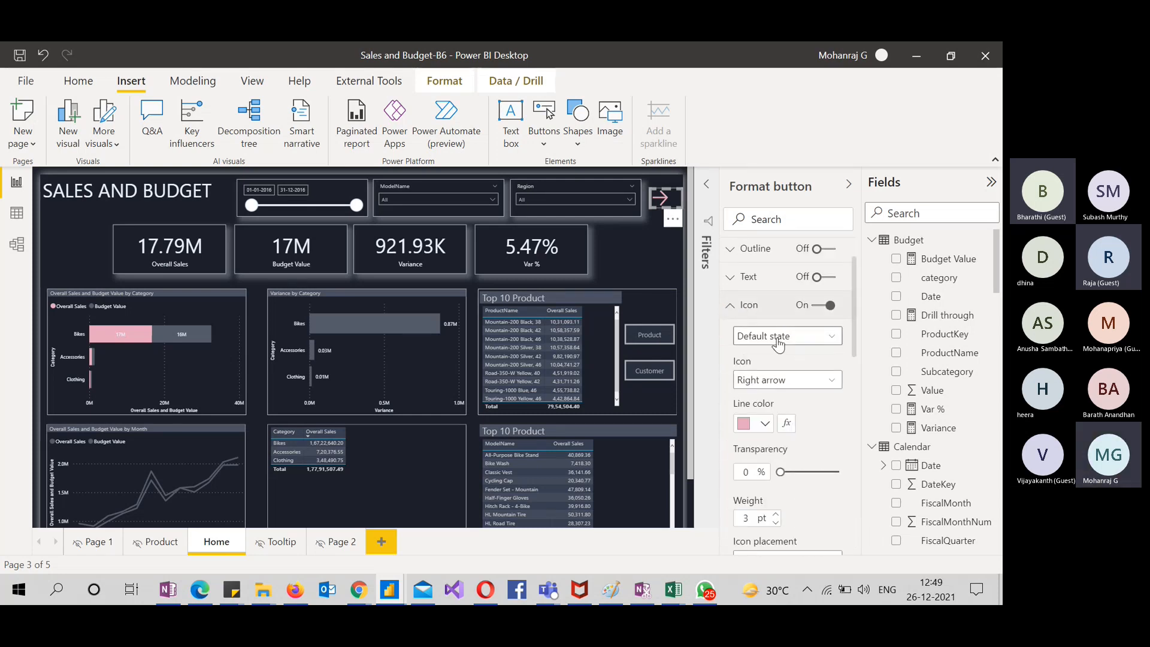
{"action": "left_click", "coordinate": [779, 338]}
{"action": "left_click", "coordinate": [773, 372]}
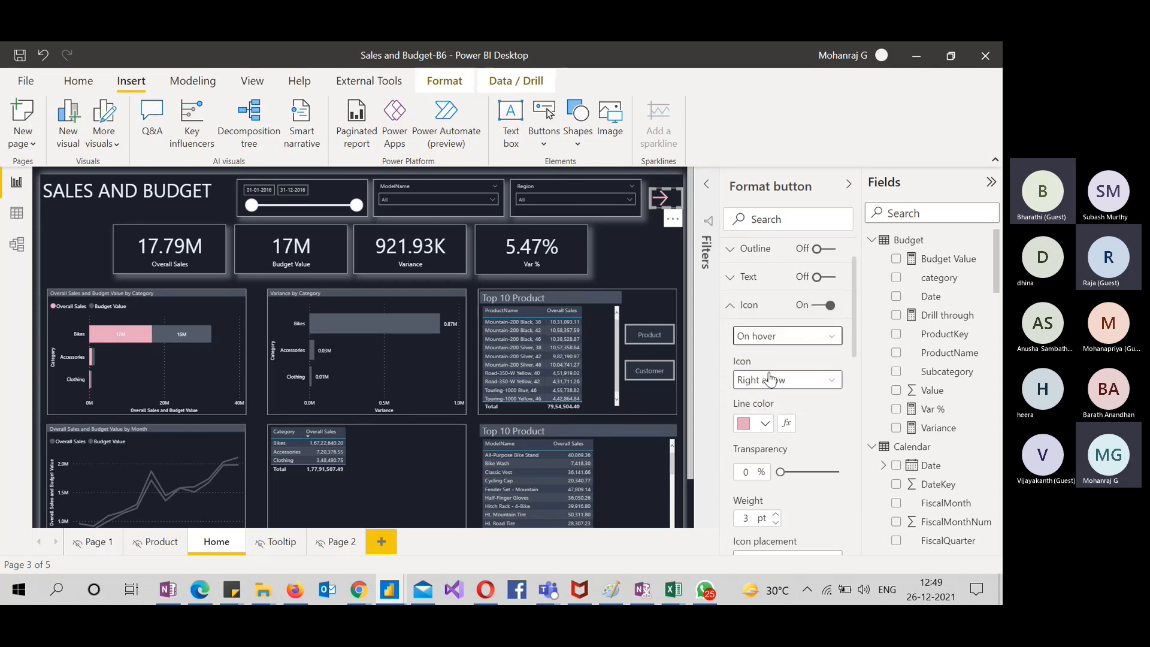
{"action": "left_click", "coordinate": [765, 413]}
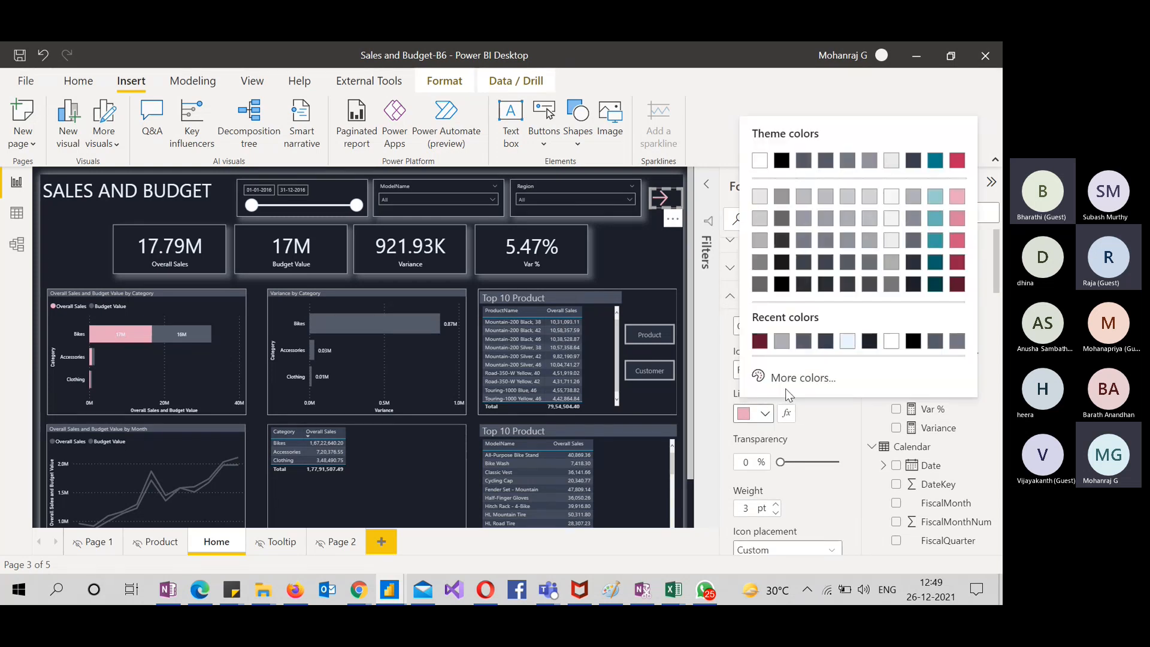
{"action": "left_click", "coordinate": [781, 160]}
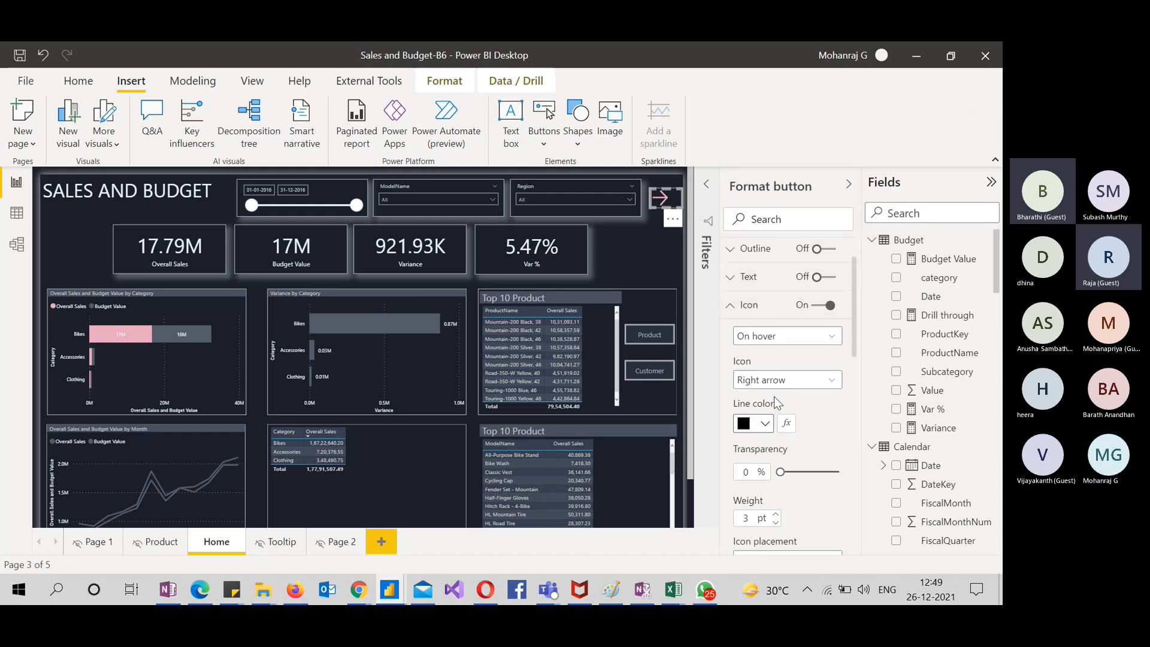
Turn on the right-arrow button's fill and open its fill settings
{"action": "scroll", "coordinate": [777, 401], "scroll_direction": "down", "scroll_amount": 3}
{"action": "scroll", "coordinate": [774, 402], "scroll_direction": "down", "scroll_amount": 2}
{"action": "scroll", "coordinate": [774, 401], "scroll_direction": "up", "scroll_amount": 5}
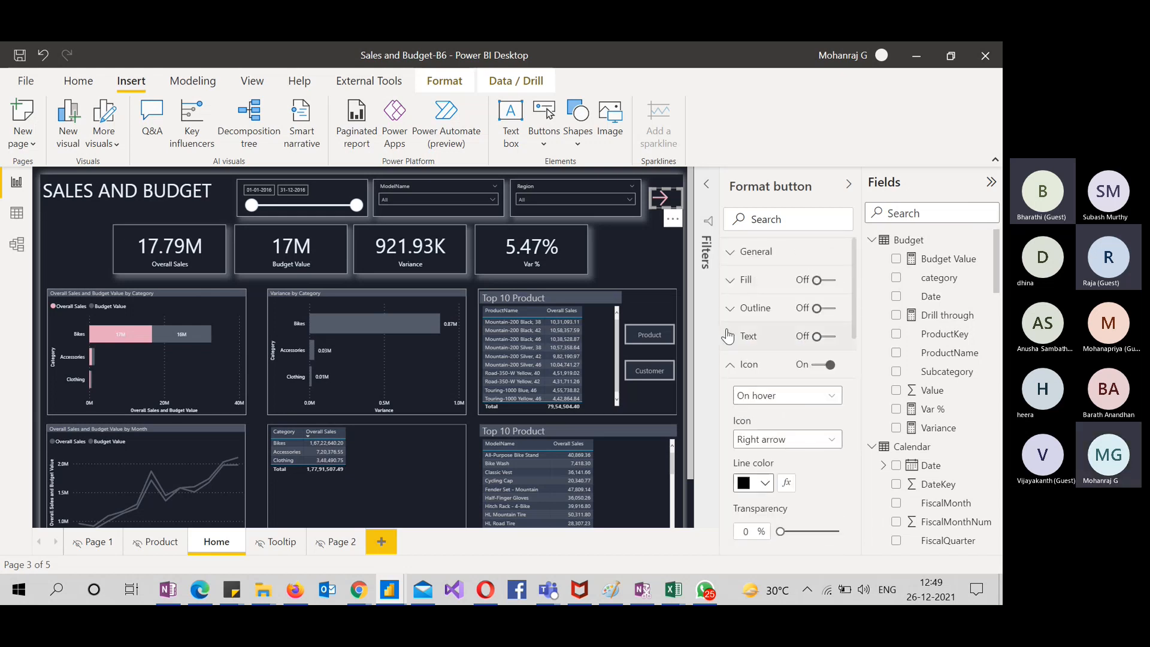
{"action": "left_click", "coordinate": [819, 279]}
{"action": "left_click", "coordinate": [743, 281]}
{"action": "left_click", "coordinate": [764, 357]}
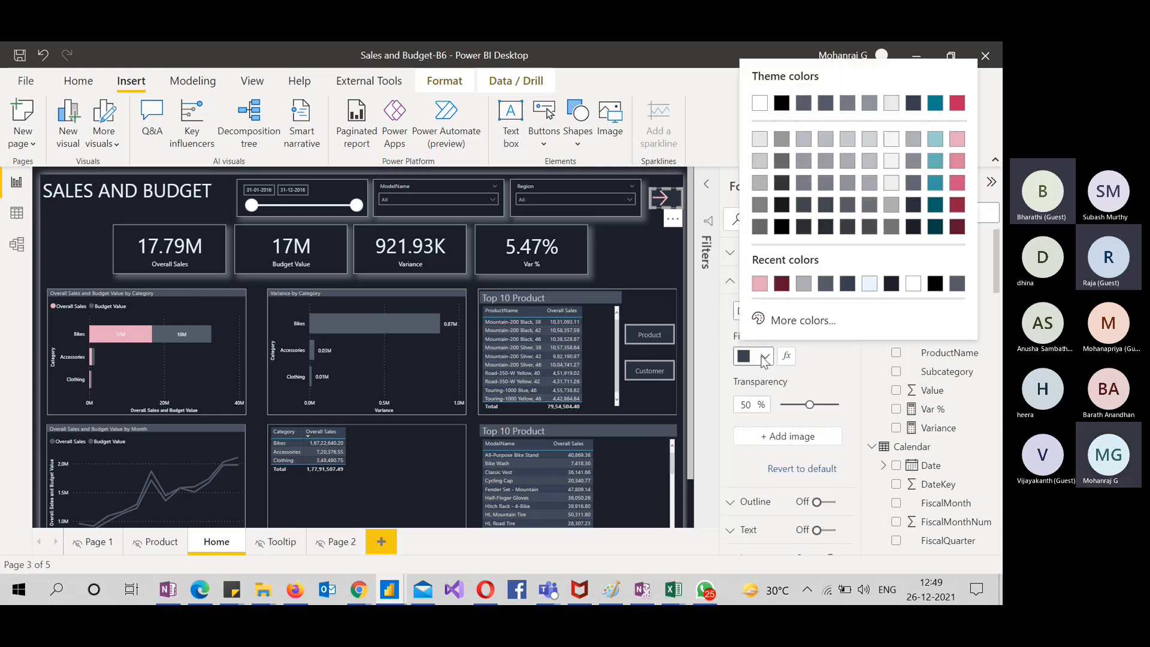
{"action": "left_click", "coordinate": [761, 105]}
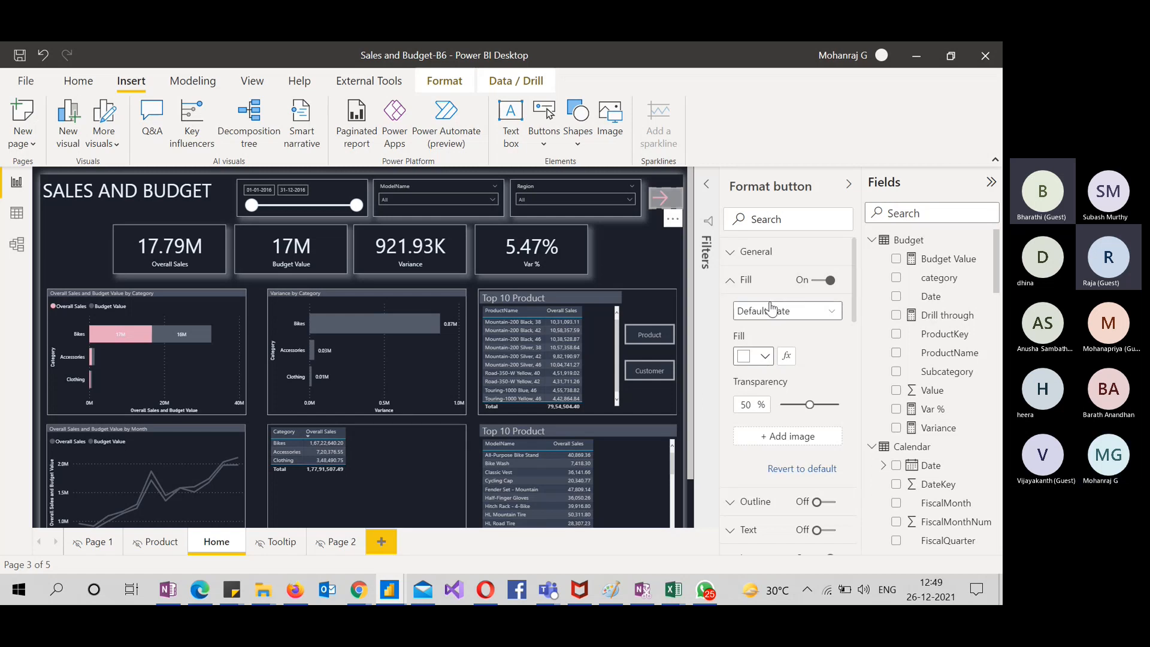
{"action": "key", "text": "ctrl+z"}
{"action": "left_click", "coordinate": [764, 358]}
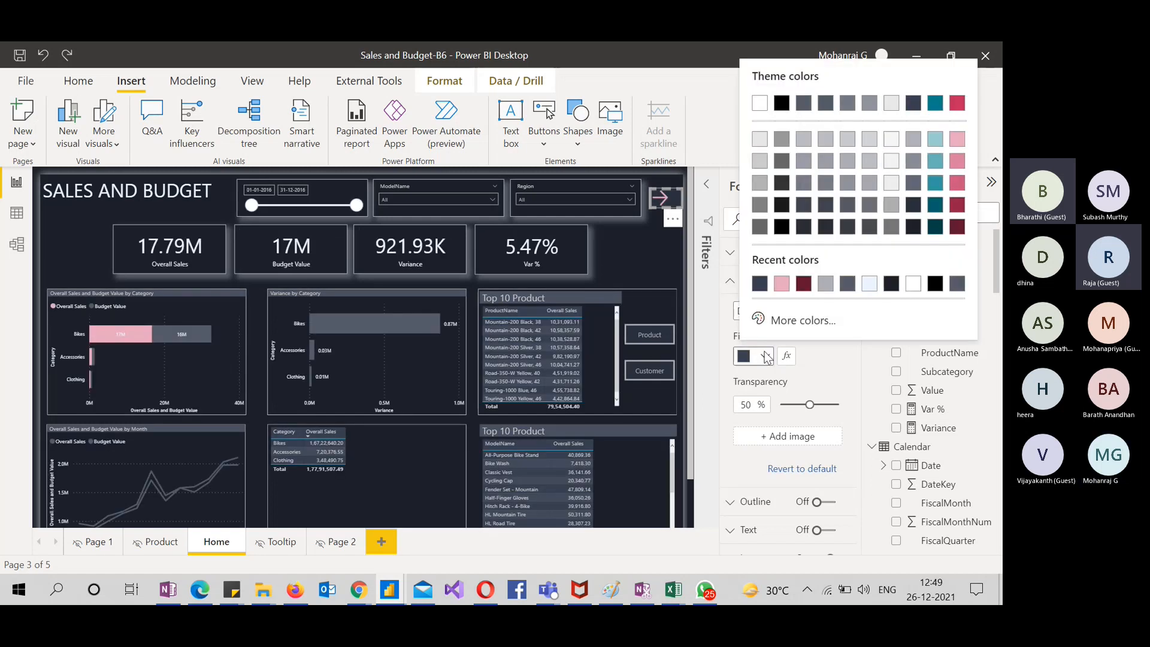
{"action": "left_click", "coordinate": [812, 366]}
Set the right-arrow button's fill color to white for the On hover state
{"action": "left_click", "coordinate": [776, 311]}
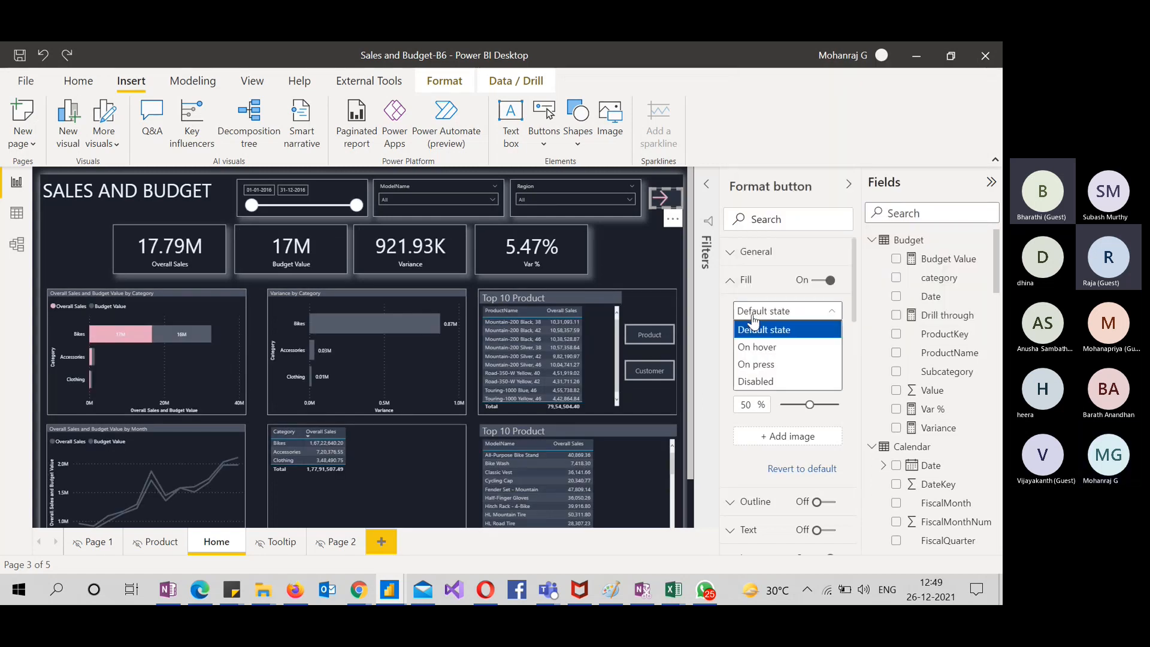
{"action": "left_click", "coordinate": [757, 348]}
{"action": "left_click", "coordinate": [765, 357]}
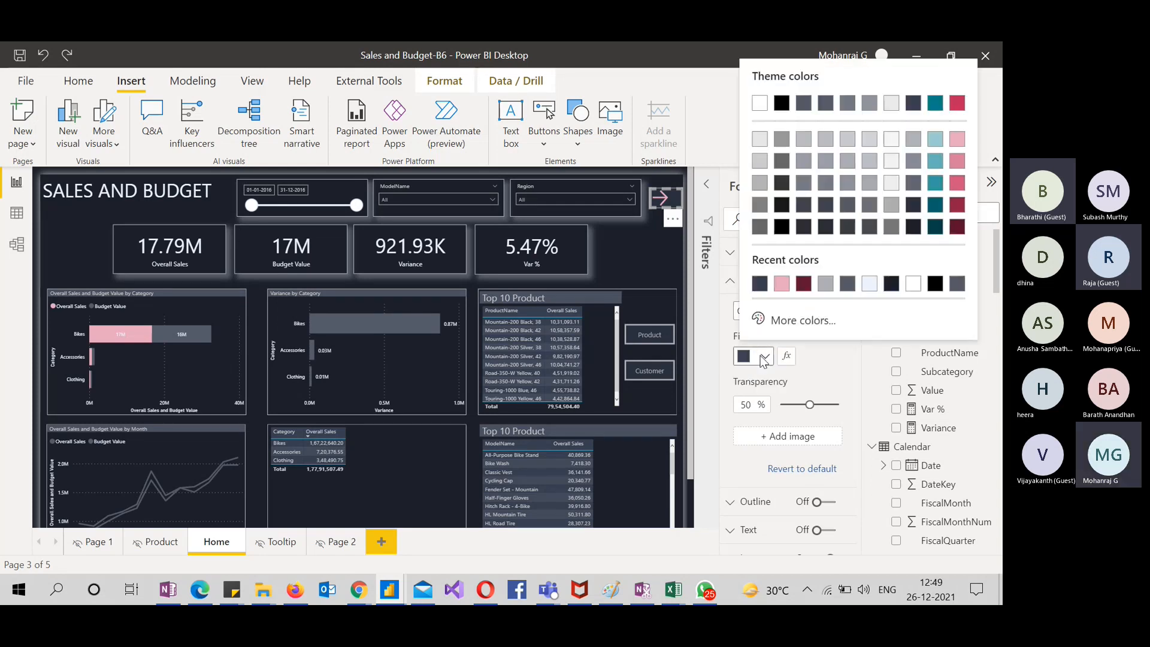
{"action": "left_click", "coordinate": [759, 104]}
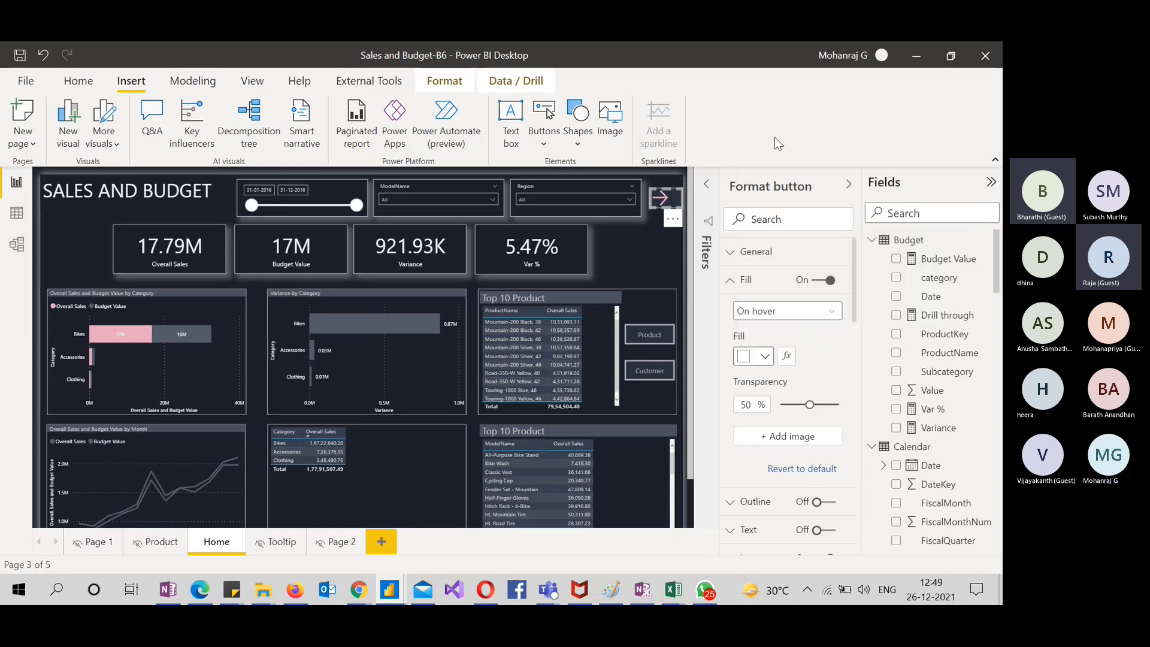
{"action": "left_click", "coordinate": [652, 264]}
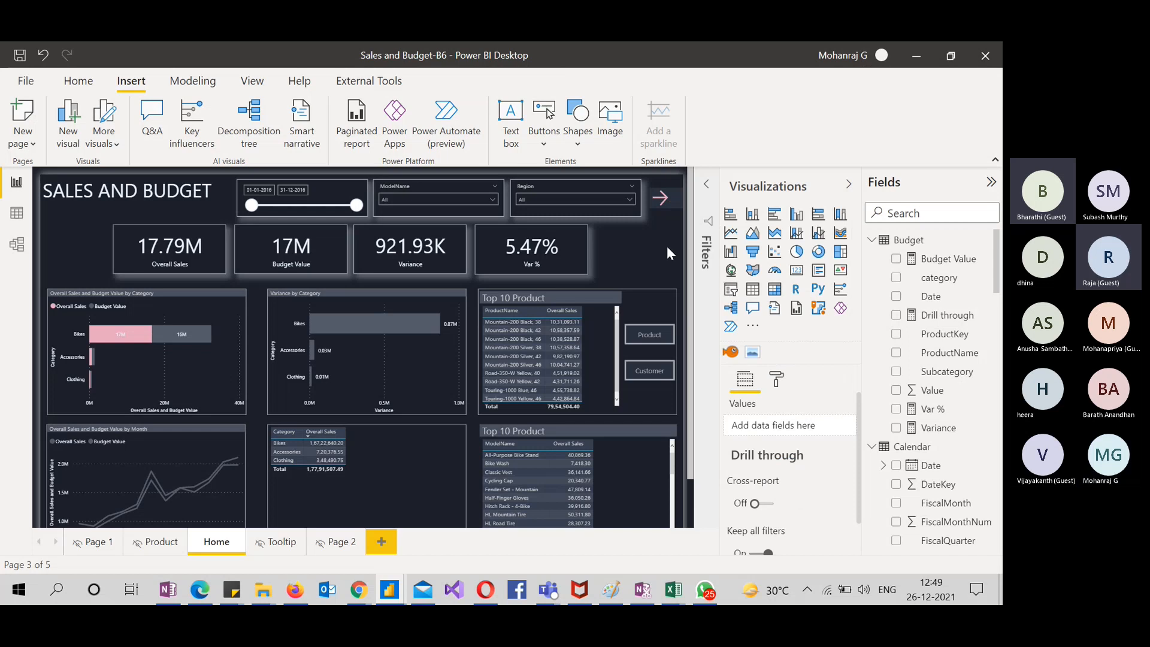
Center the right-arrow button's icon horizontally for the On hover state
{"action": "left_click", "coordinate": [660, 205]}
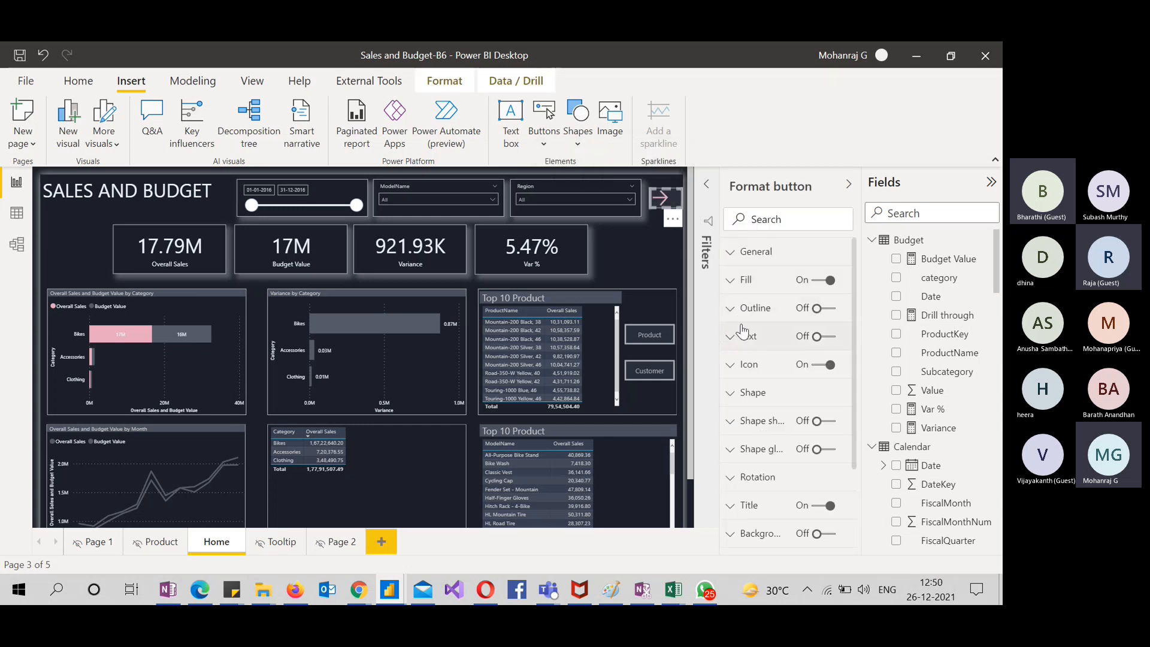
{"action": "left_click", "coordinate": [730, 367]}
{"action": "scroll", "coordinate": [797, 335], "scroll_direction": "down", "scroll_amount": 3}
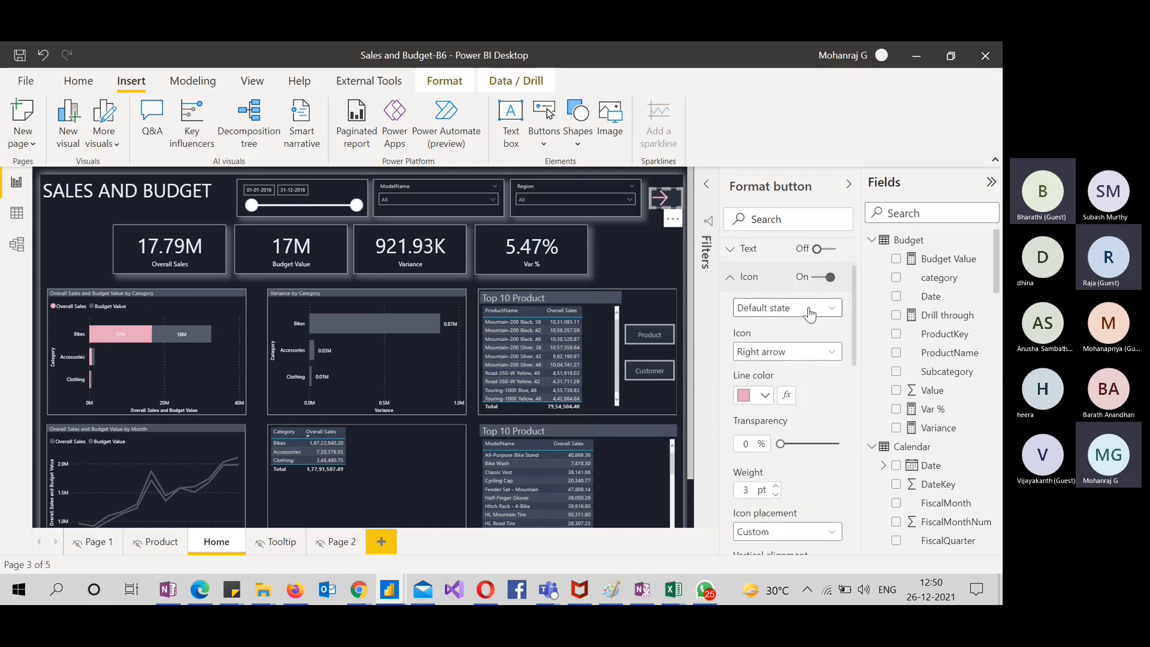
{"action": "left_click", "coordinate": [811, 309]}
{"action": "left_click", "coordinate": [791, 353]}
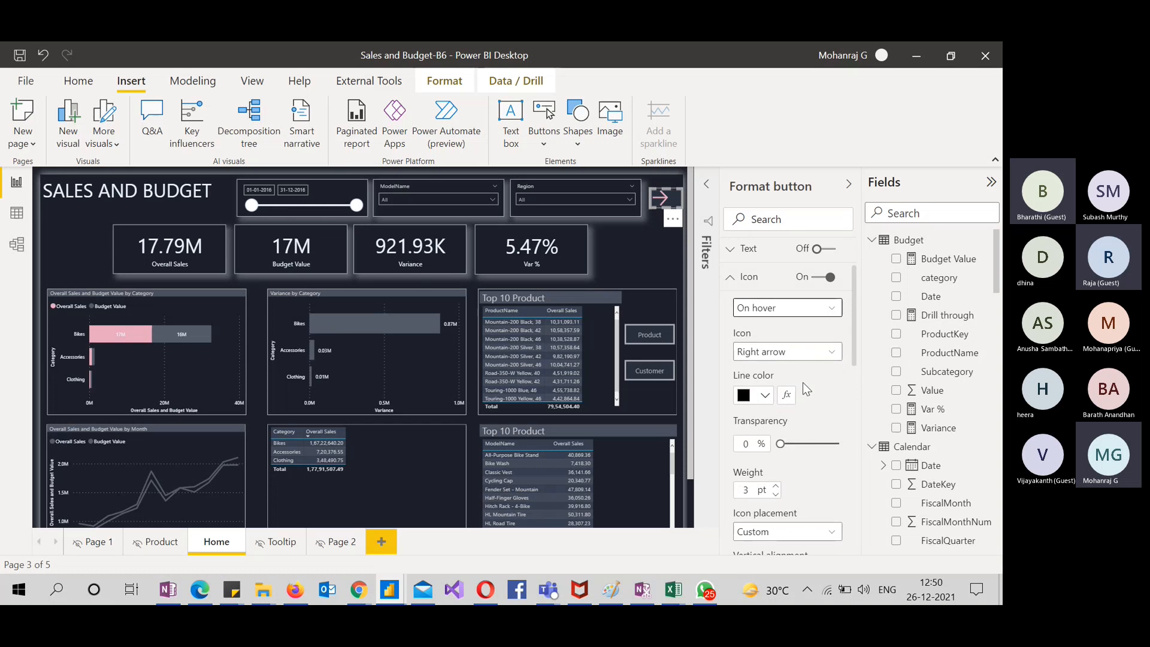
{"action": "scroll", "coordinate": [803, 382], "scroll_direction": "down", "scroll_amount": 4}
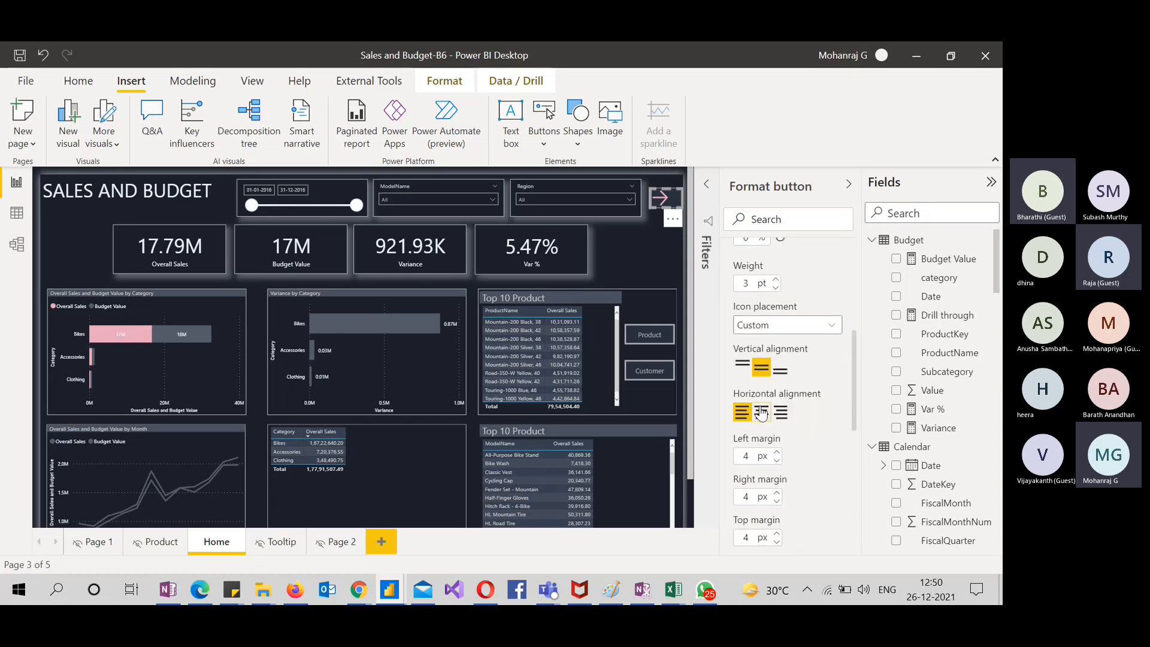
{"action": "left_click", "coordinate": [659, 251]}
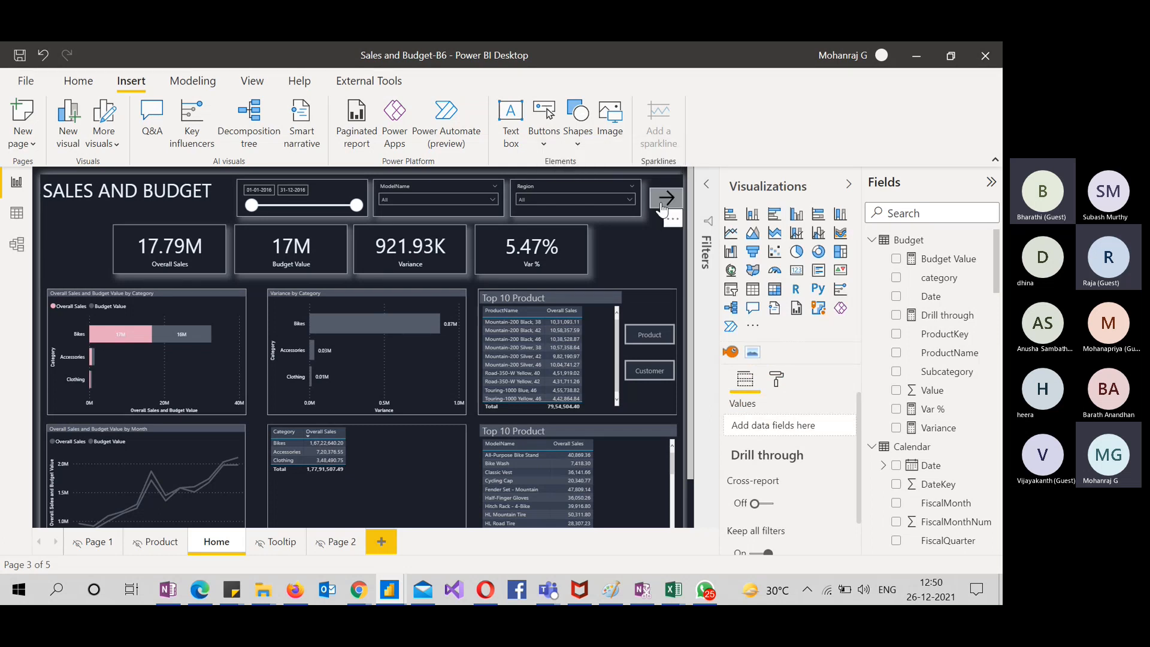
Follow the arrow button to the Product page and center its left-arrow button's icon horizontally for the On hover state
{"action": "left_click", "coordinate": [660, 205], "text": "ctrl"}
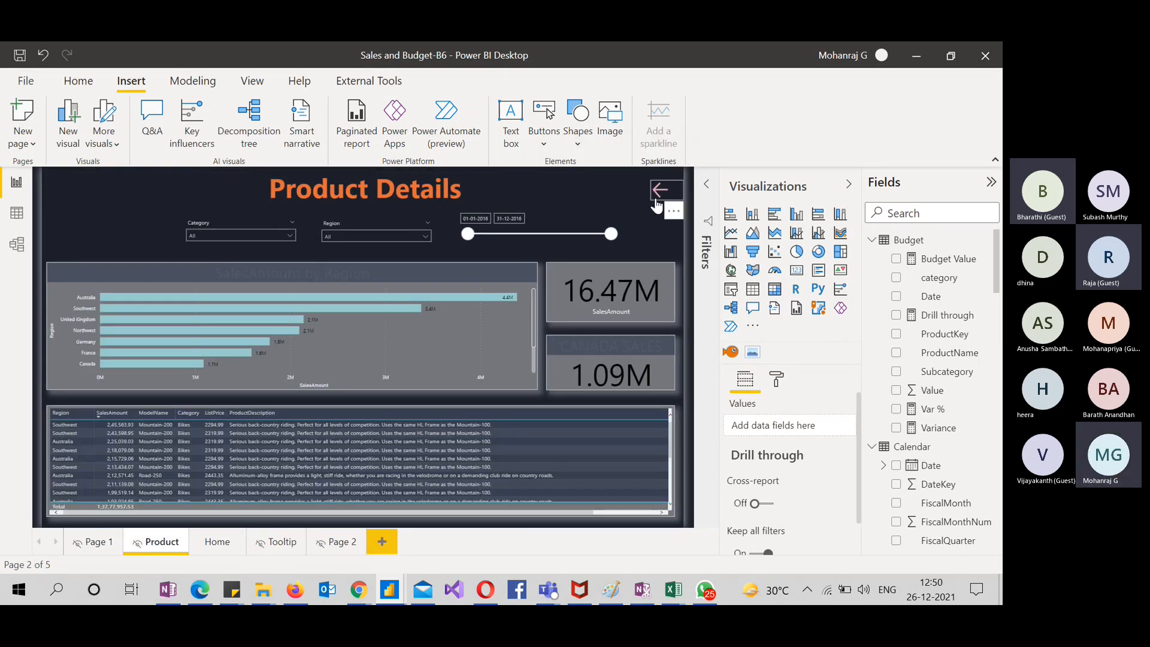
{"action": "left_click", "coordinate": [662, 203]}
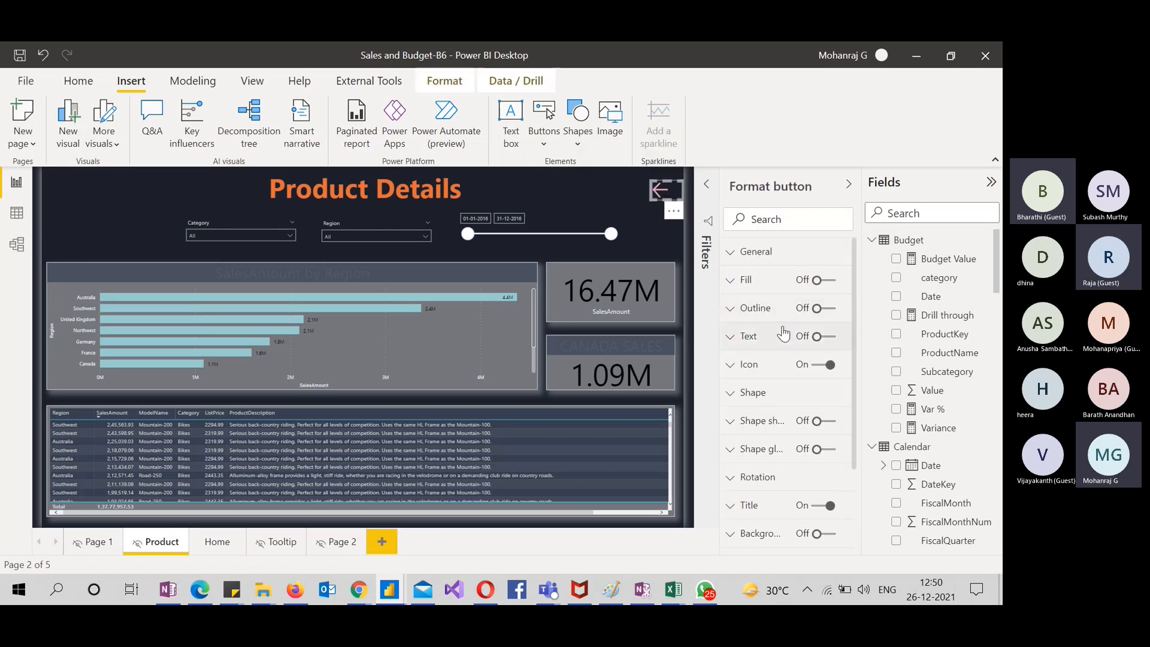
{"action": "left_click", "coordinate": [743, 363]}
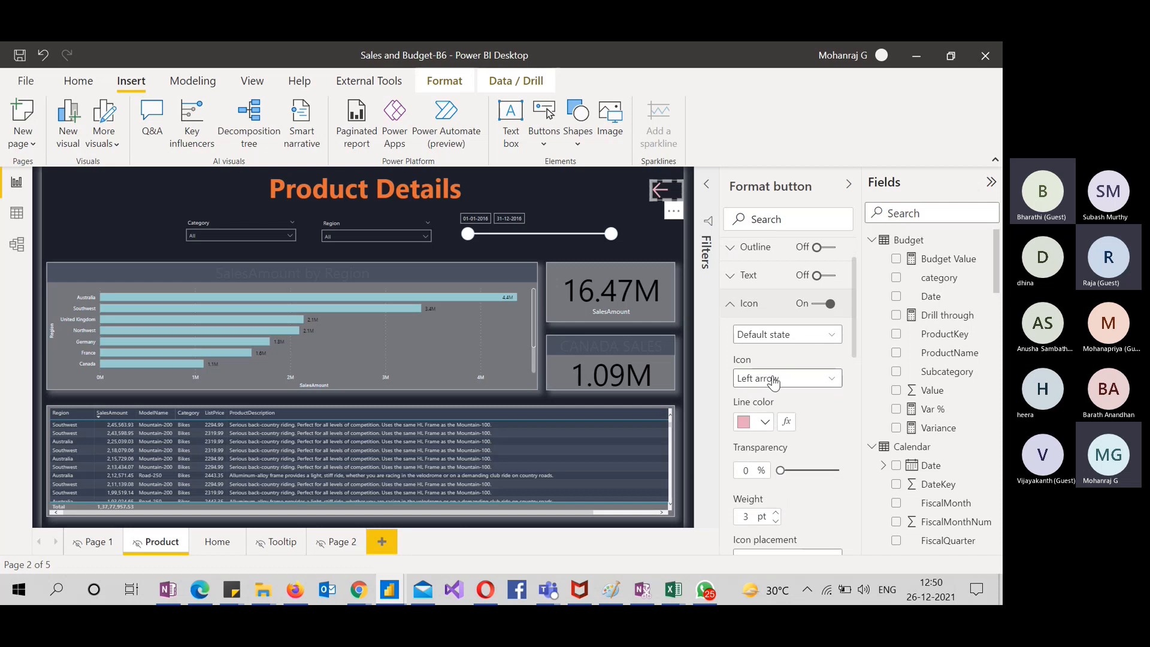
{"action": "left_click", "coordinate": [788, 339]}
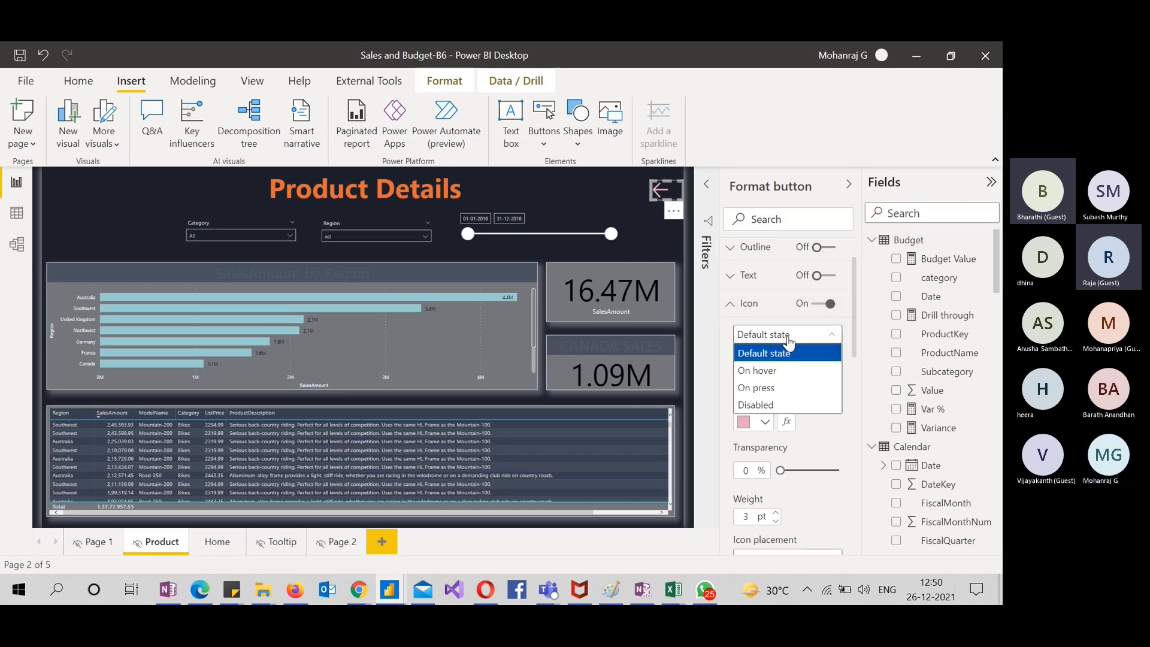
{"action": "left_click", "coordinate": [790, 368]}
{"action": "scroll", "coordinate": [797, 389], "scroll_direction": "down", "scroll_amount": 3}
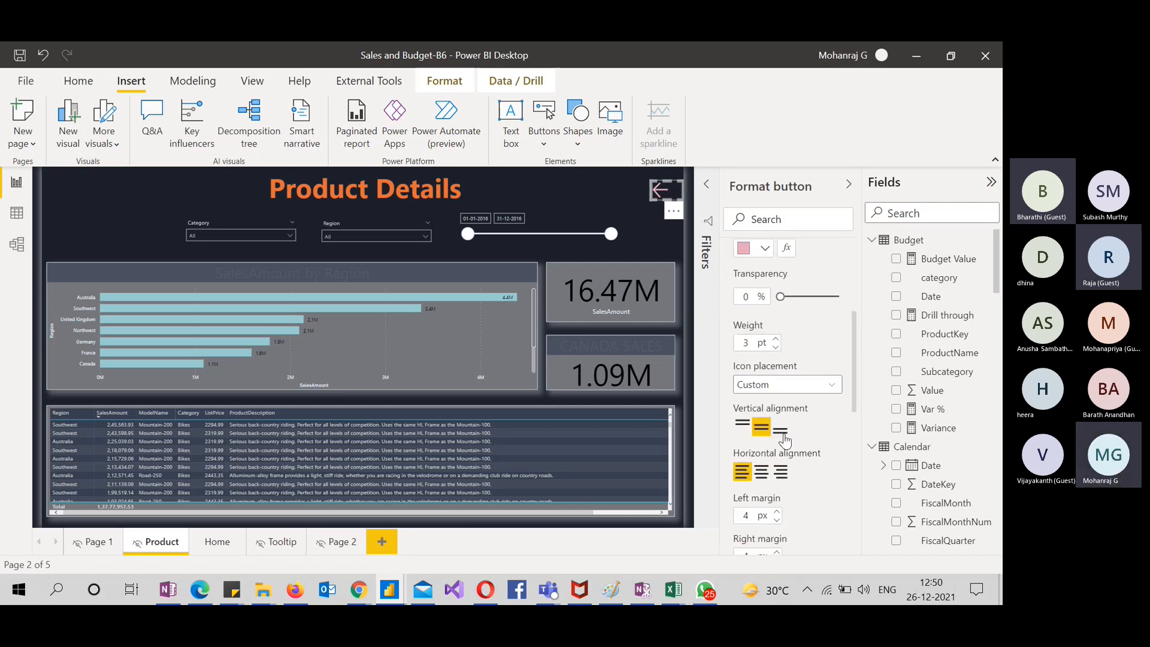
{"action": "left_click", "coordinate": [761, 473]}
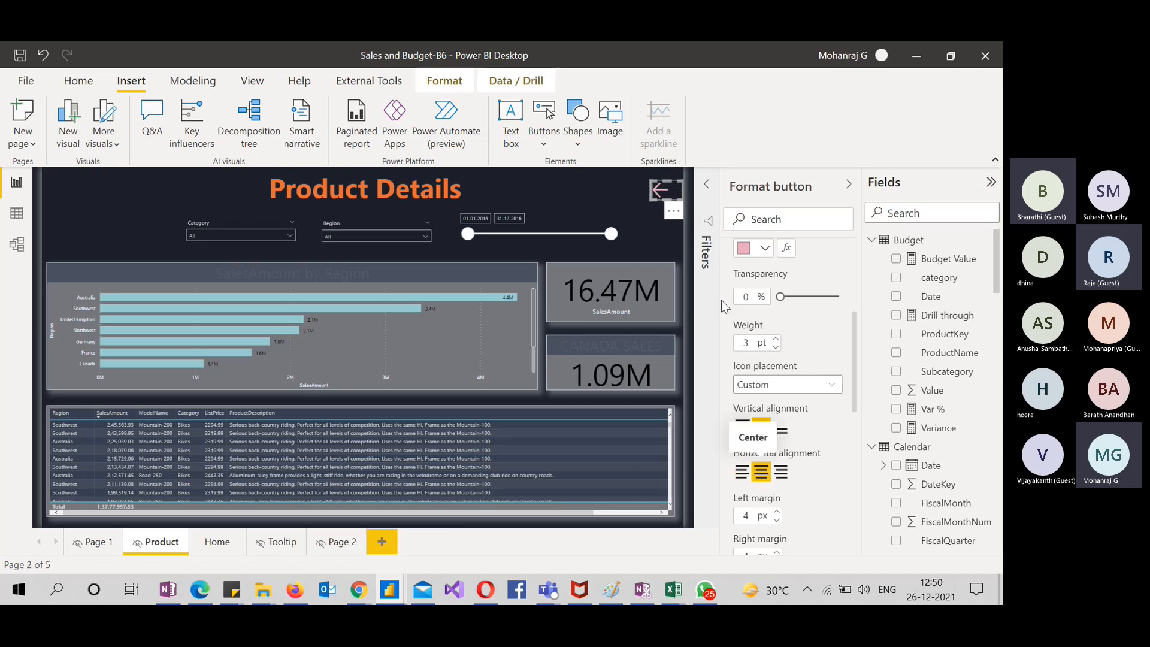
{"action": "left_click", "coordinate": [652, 224]}
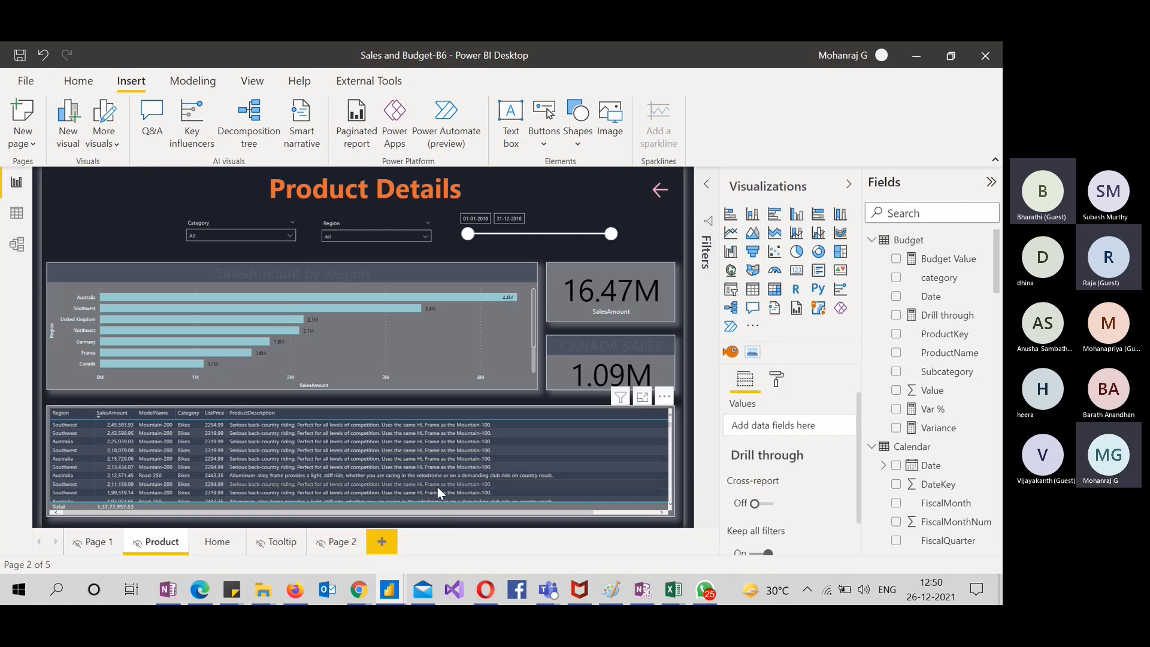
On the Home page, add the Product table's SubCategory to the category sales table and place it between Category and Overall Sales
{"action": "left_click", "coordinate": [218, 544]}
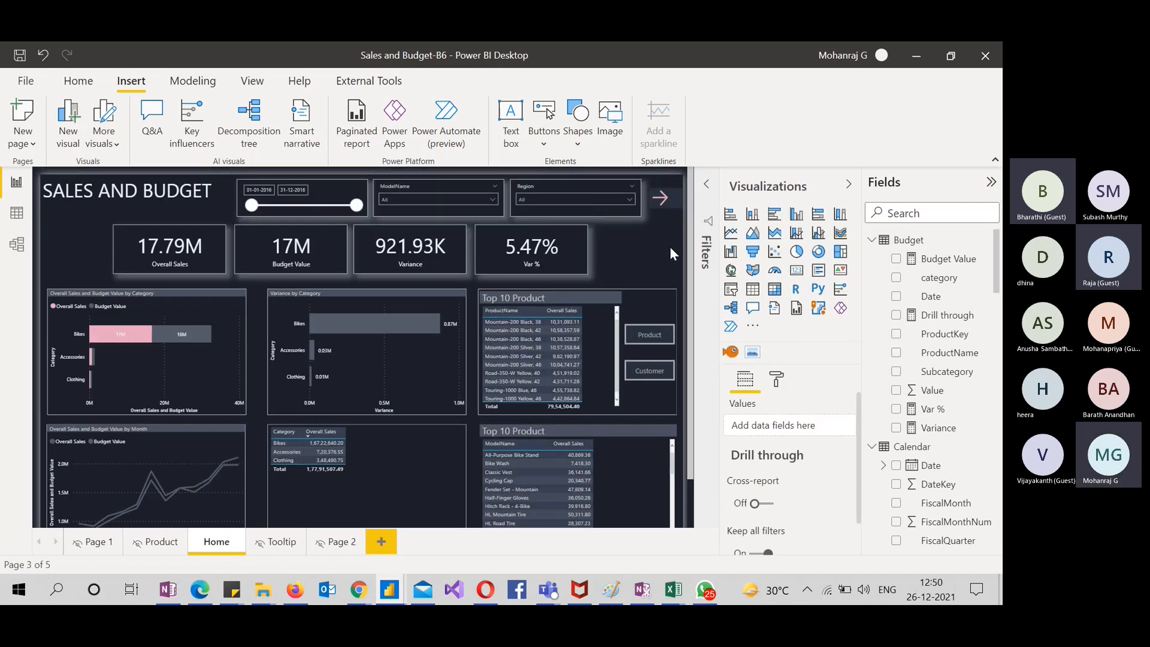
{"action": "left_click", "coordinate": [78, 81]}
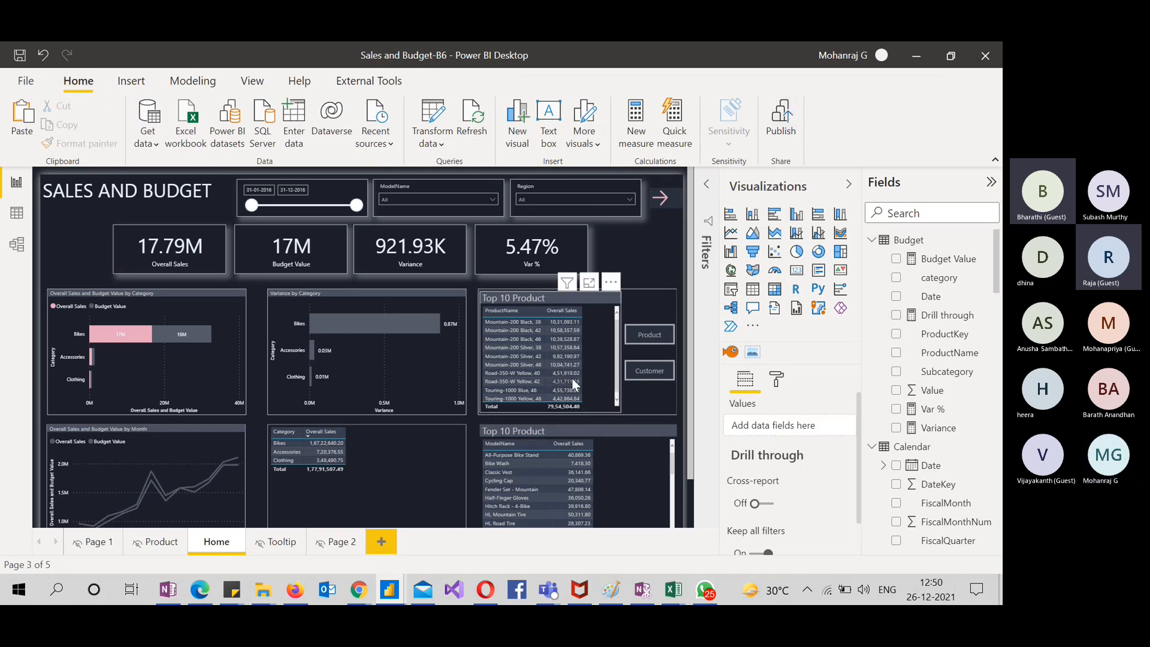
{"action": "scroll", "coordinate": [474, 429], "scroll_direction": "down", "scroll_amount": 2}
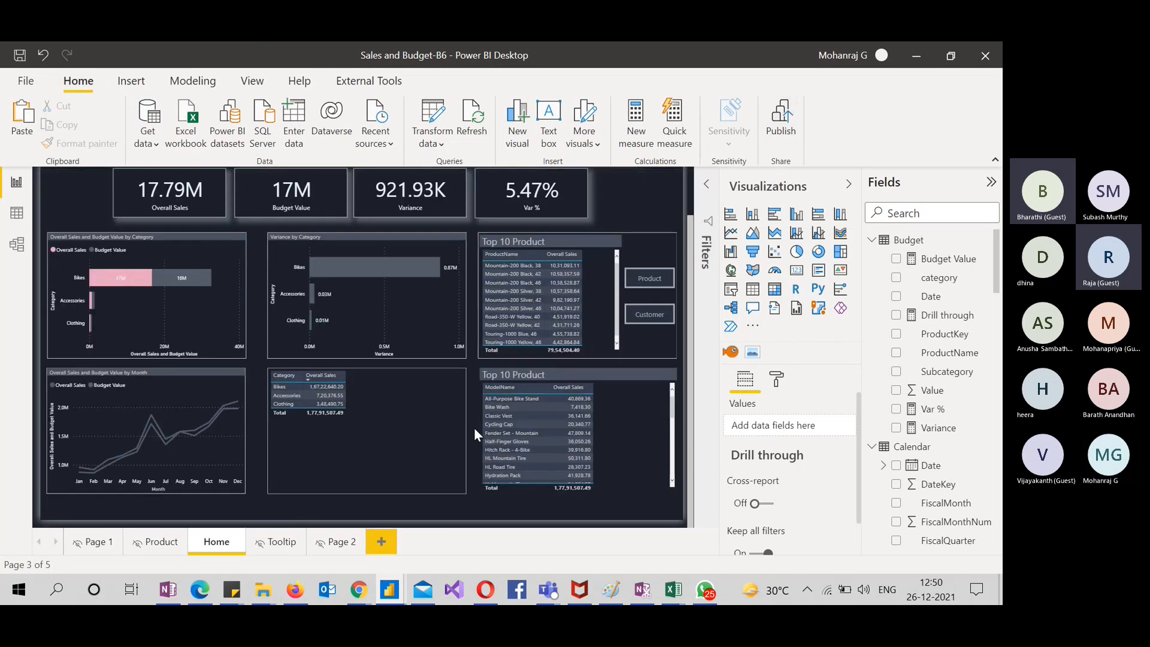
{"action": "left_click", "coordinate": [440, 429]}
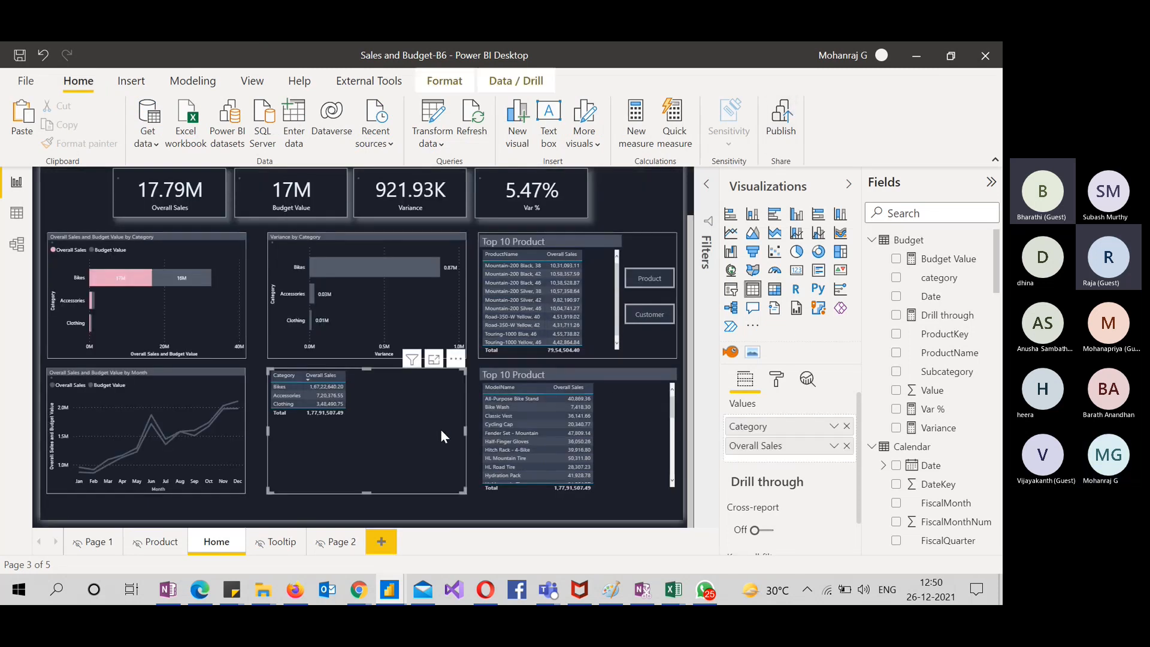
{"action": "left_click", "coordinate": [934, 214]}
{"action": "type", "text": "sub"}
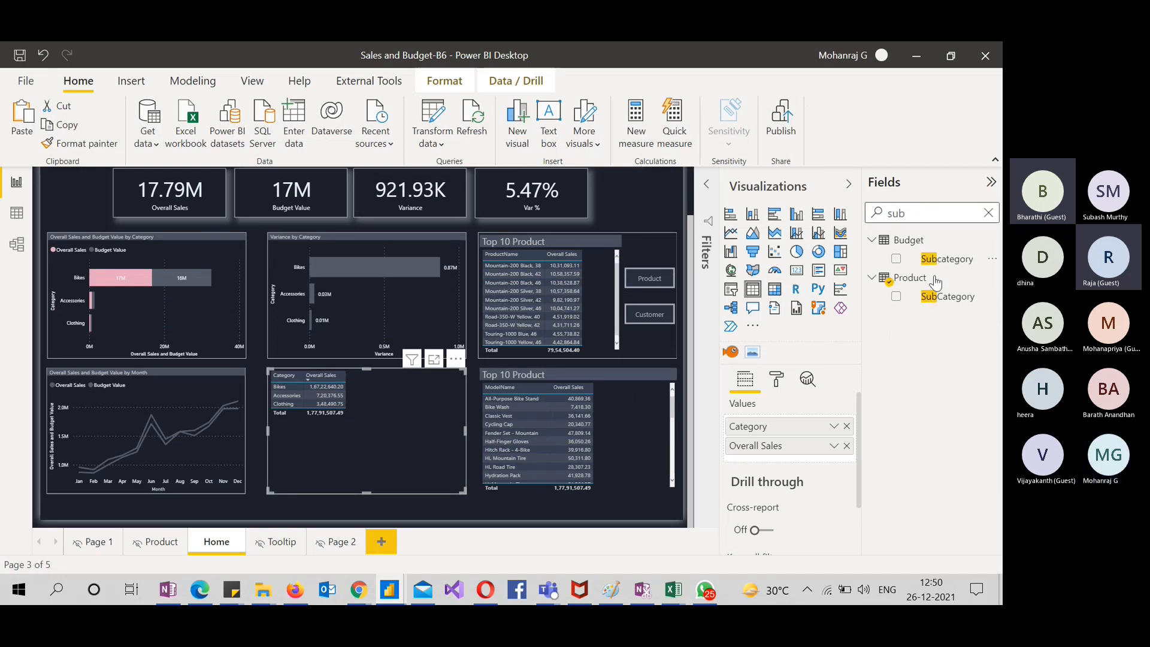
{"action": "left_click", "coordinate": [896, 297]}
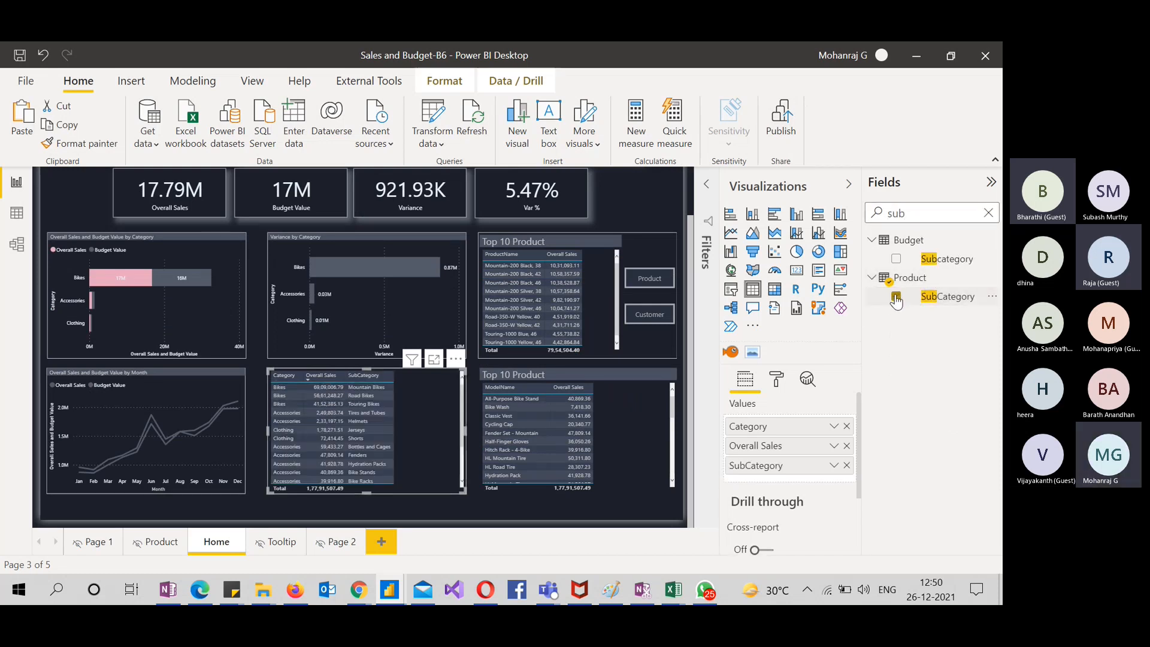
{"action": "left_click_drag", "start_coordinate": [769, 471], "coordinate": [773, 451]}
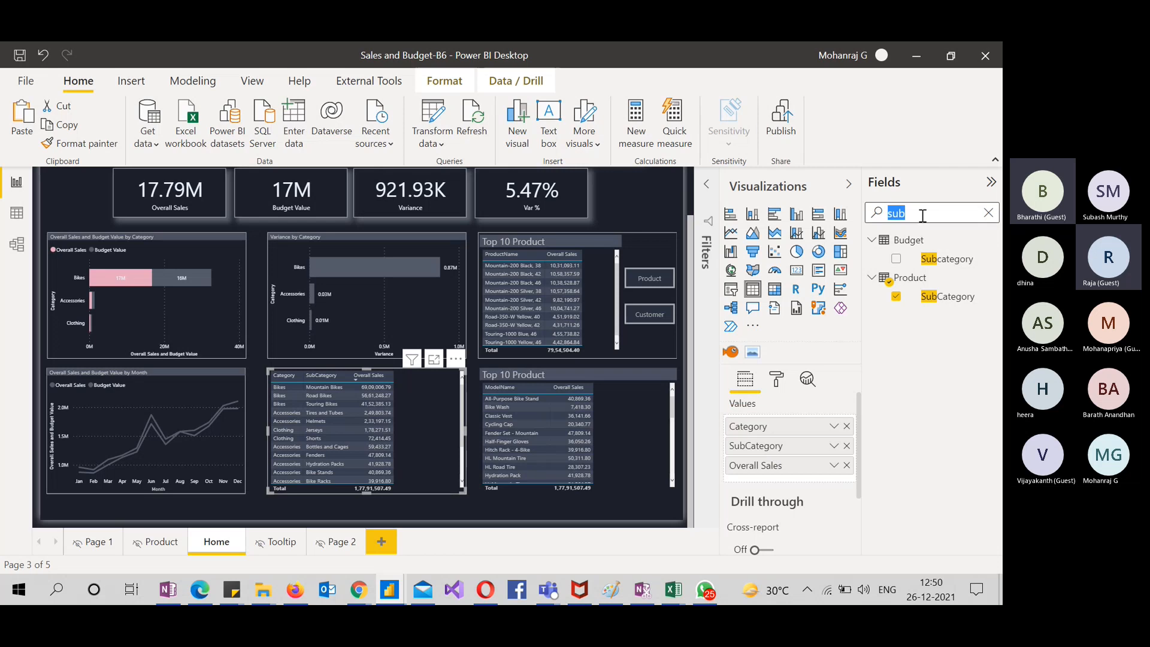
Add the Product table's ModelName to the category sales table and place it between SubCategory and Overall Sales
{"action": "type", "text": "mode"}
{"action": "left_click", "coordinate": [897, 258]}
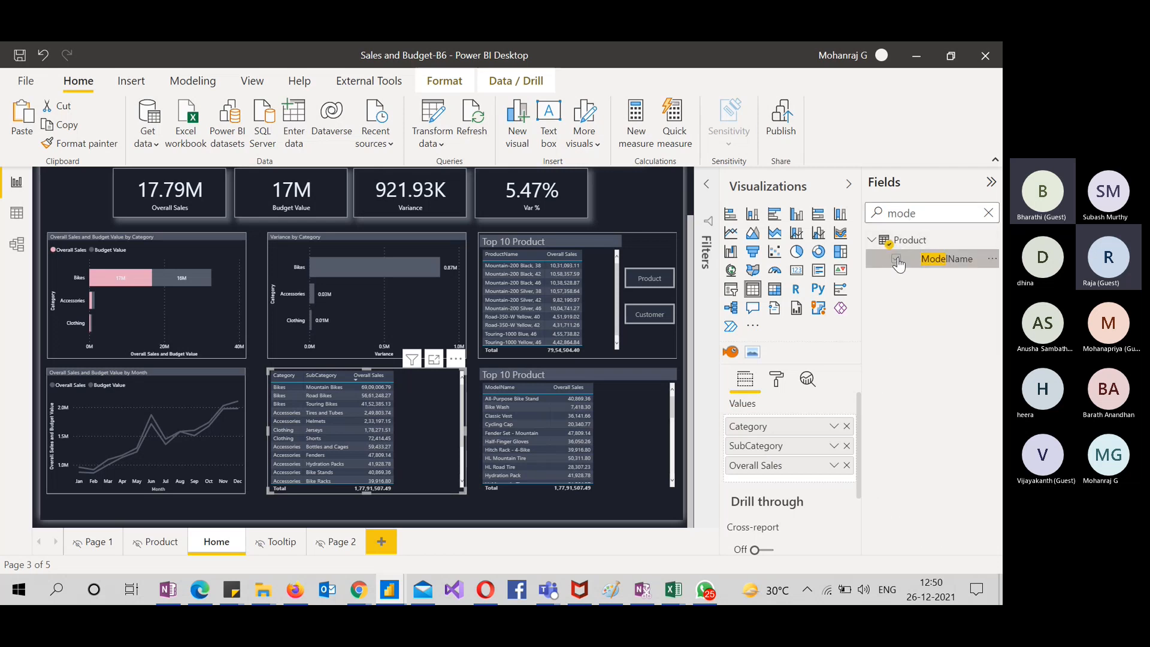
{"action": "left_click_drag", "start_coordinate": [783, 484], "coordinate": [791, 470]}
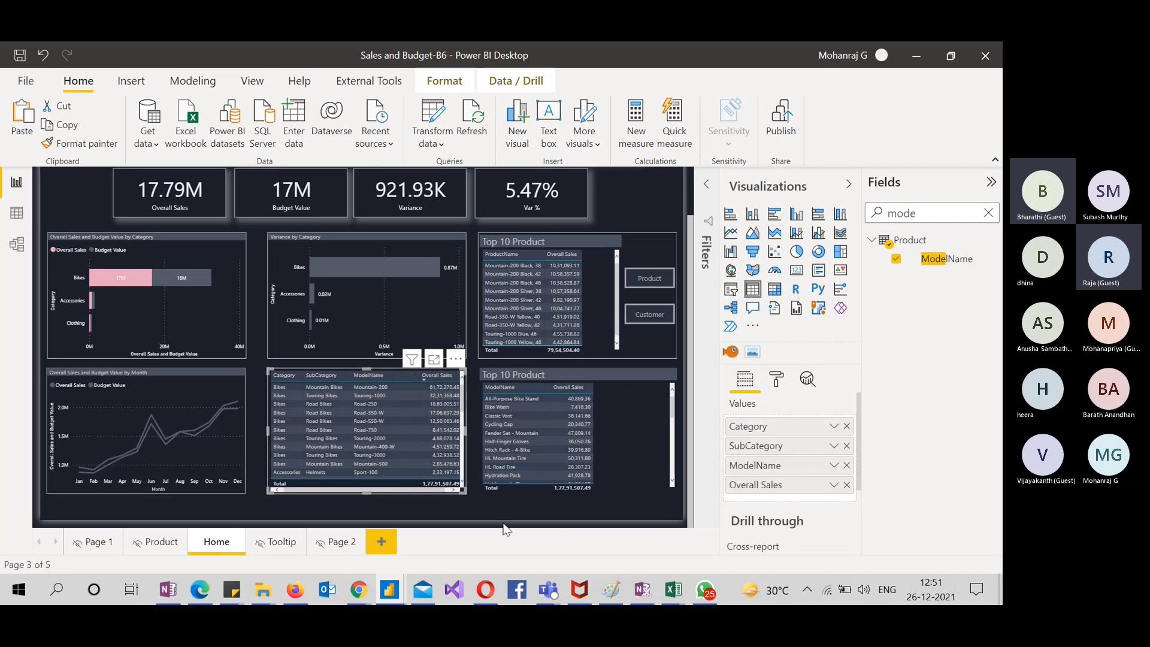
{"action": "left_click", "coordinate": [473, 521]}
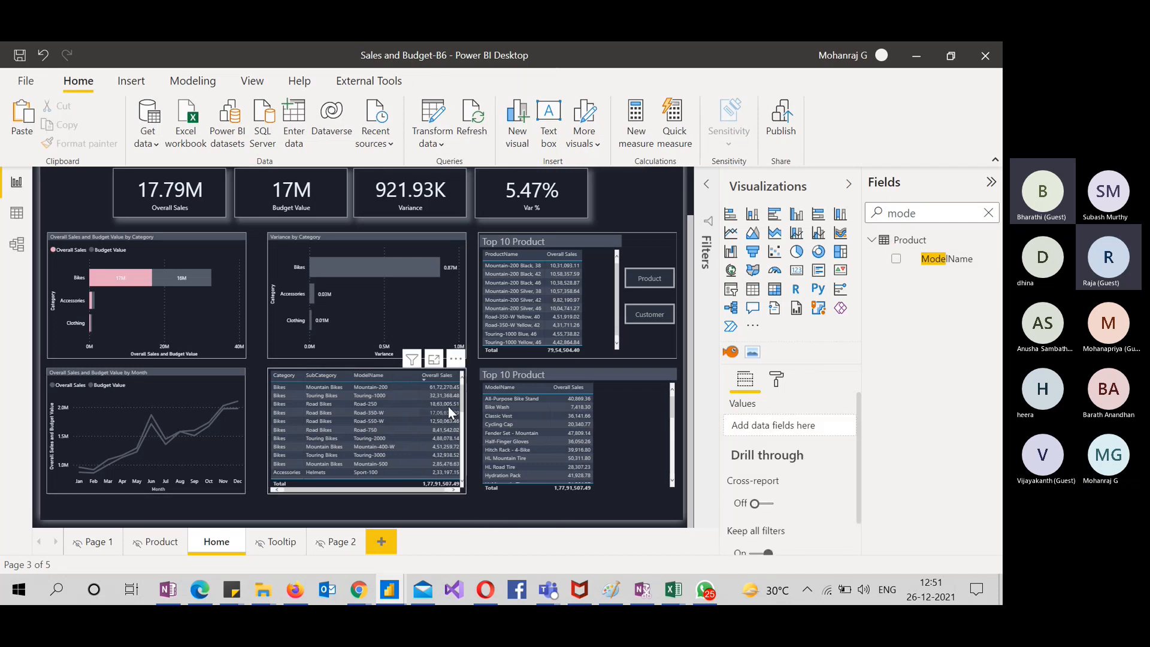
Try to rename the category table's Overall Sales column as Sales
{"action": "left_click", "coordinate": [444, 492]}
{"action": "double_click", "coordinate": [780, 488]}
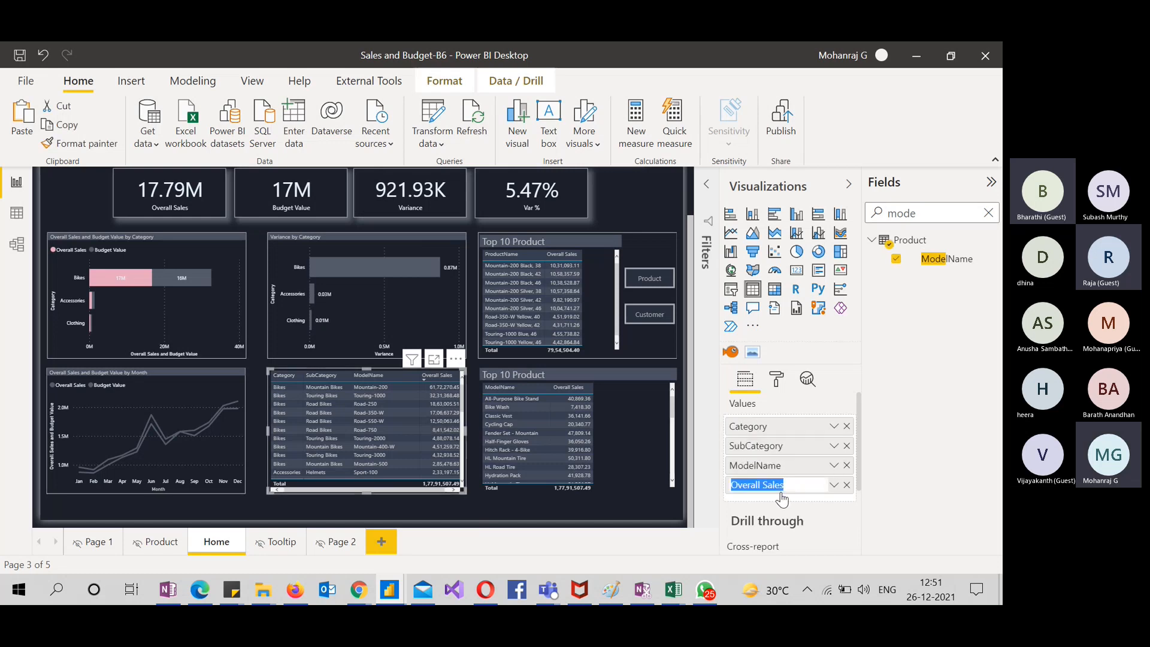
{"action": "type", "text": "S"}
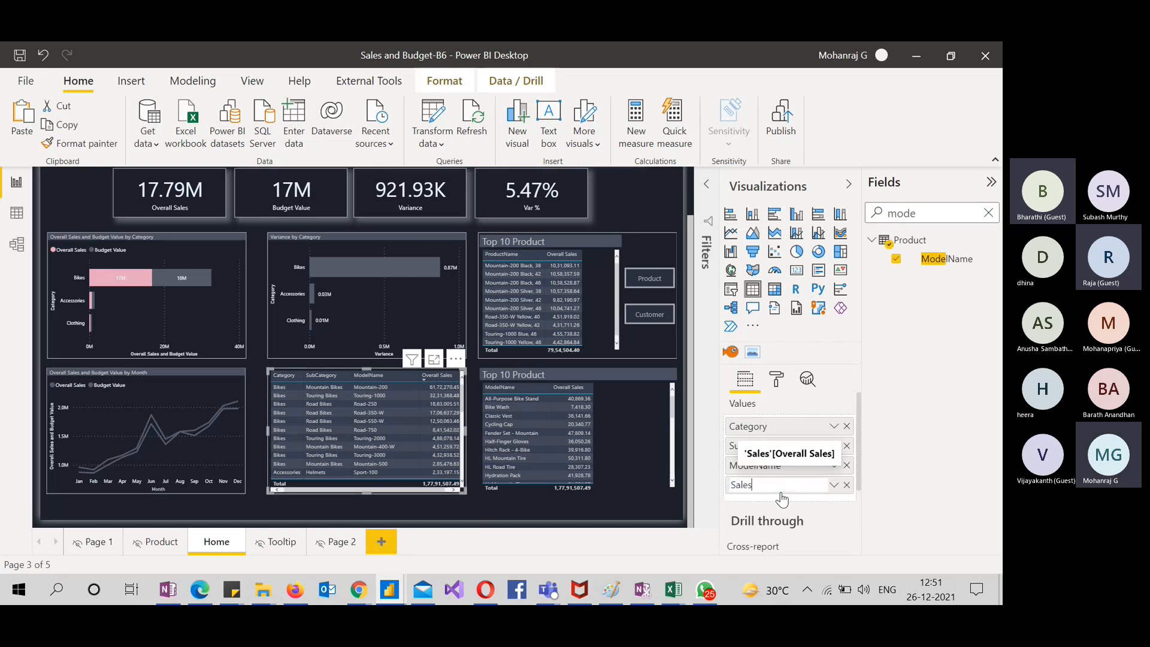
{"action": "key", "text": "Return"}
{"action": "left_click", "coordinate": [614, 520]}
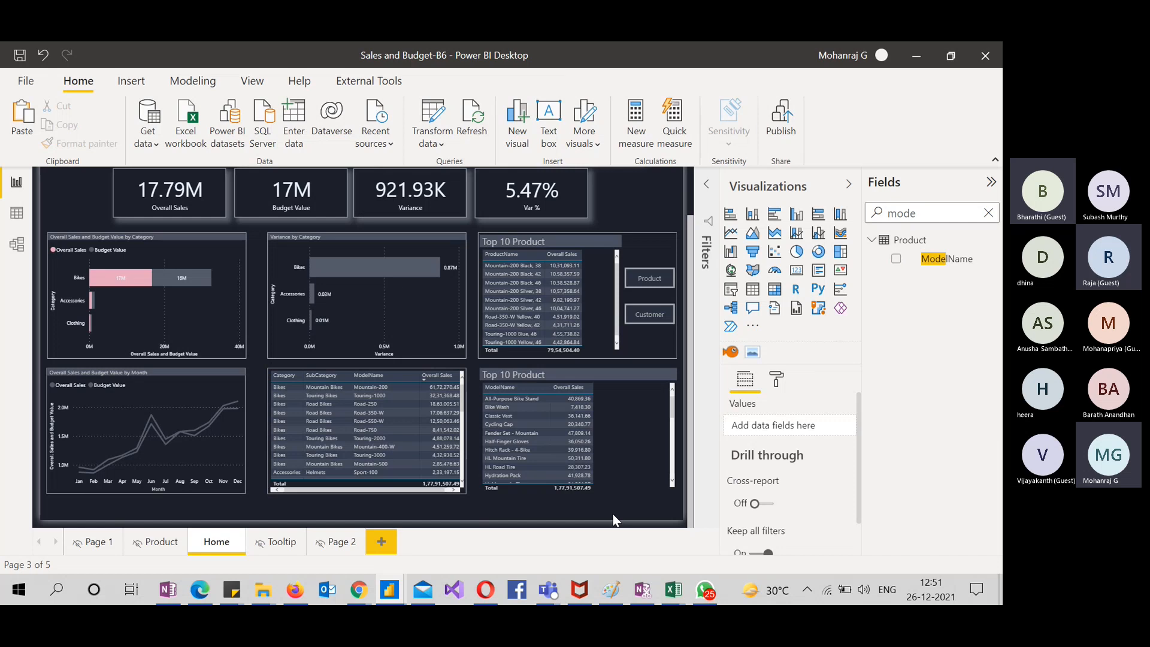
Copy the category table's formatting onto the ModelName sales table with Format painter
{"action": "left_click", "coordinate": [479, 490]}
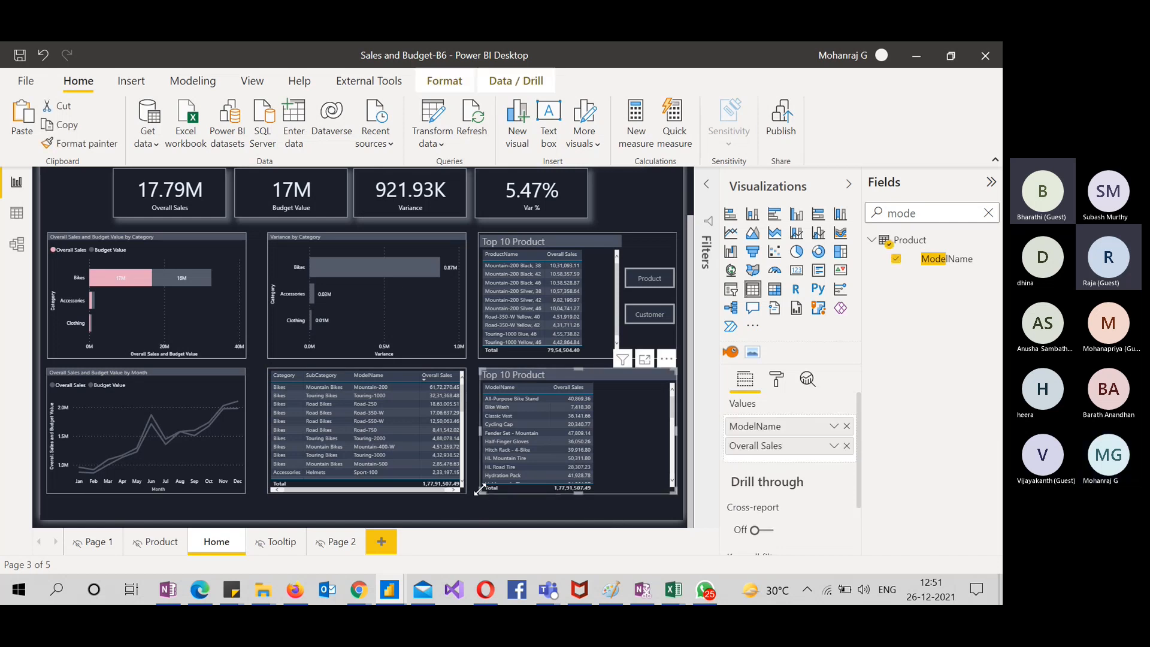
{"action": "left_click", "coordinate": [449, 490]}
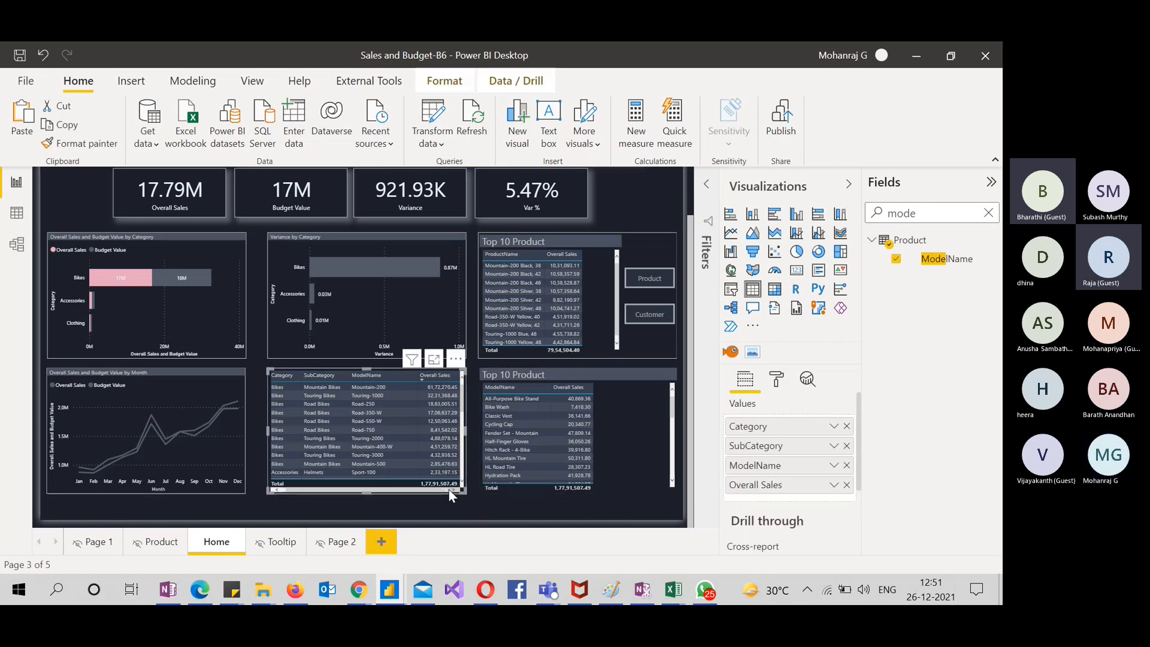
{"action": "left_click", "coordinate": [87, 145]}
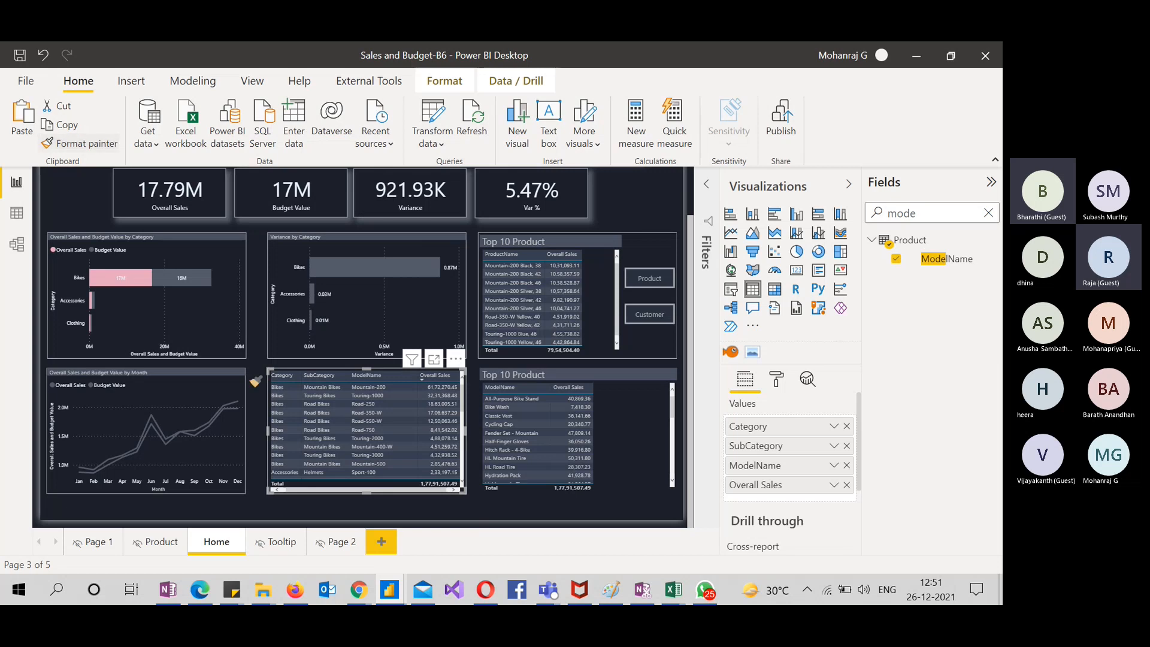
{"action": "left_click", "coordinate": [619, 441]}
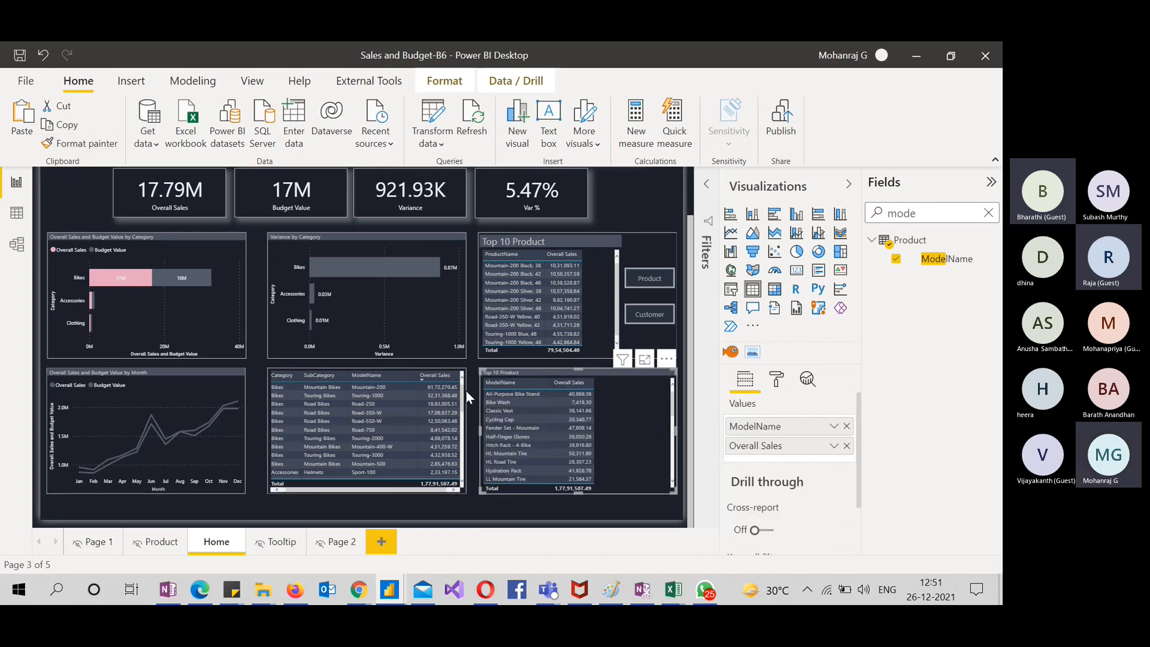
{"action": "left_click", "coordinate": [468, 409]}
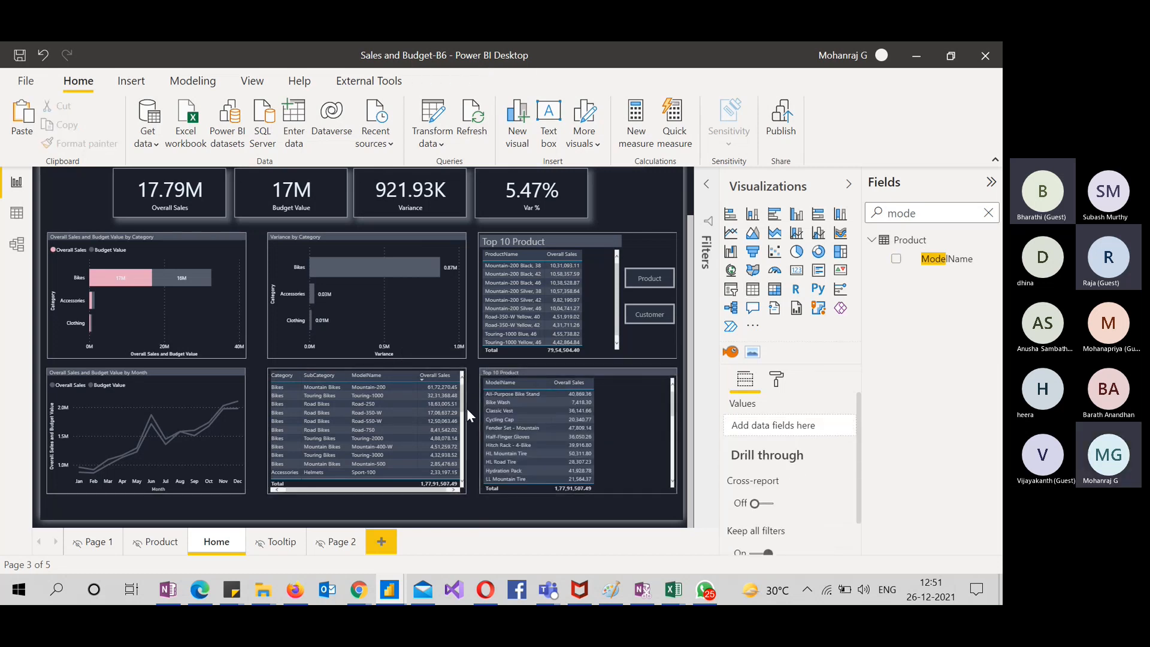
Try the Condensed style on the category table, and set its style to Contrast alternating rows
{"action": "left_click", "coordinate": [466, 408]}
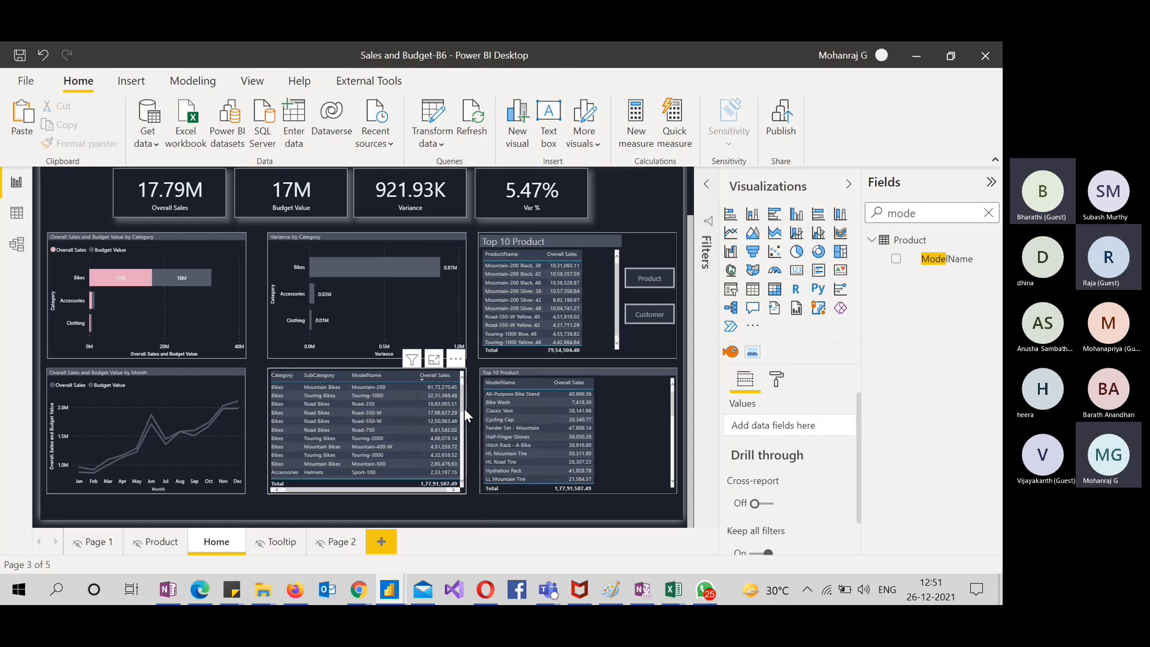
{"action": "left_click", "coordinate": [776, 379]}
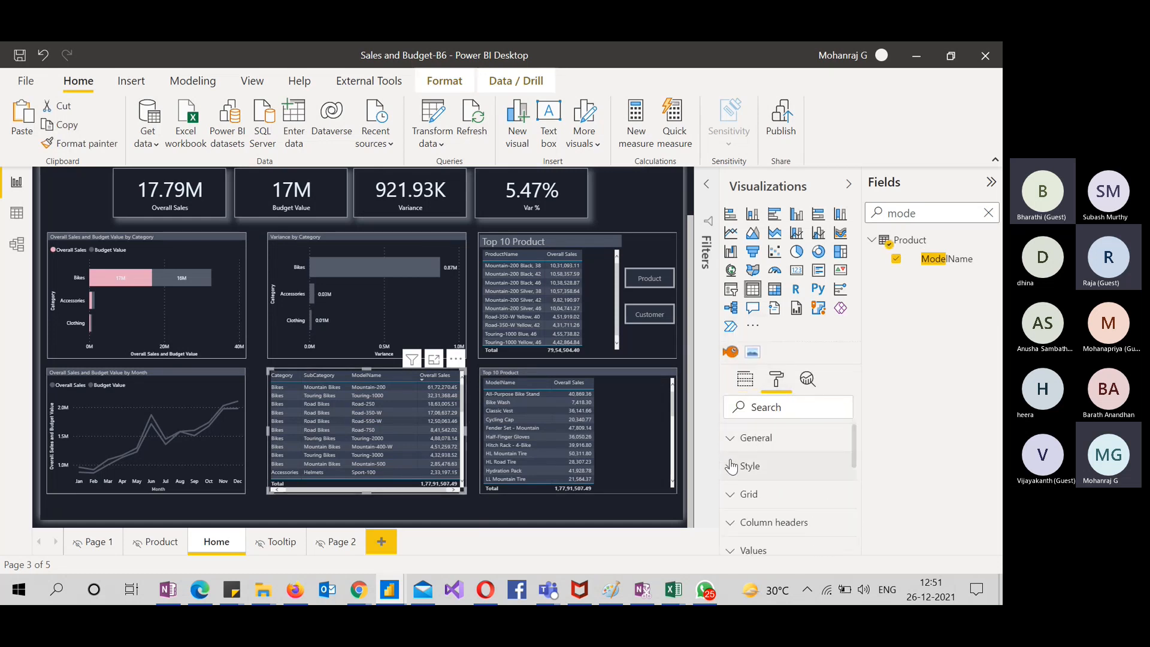
{"action": "left_click", "coordinate": [749, 466]}
{"action": "left_click", "coordinate": [748, 468]}
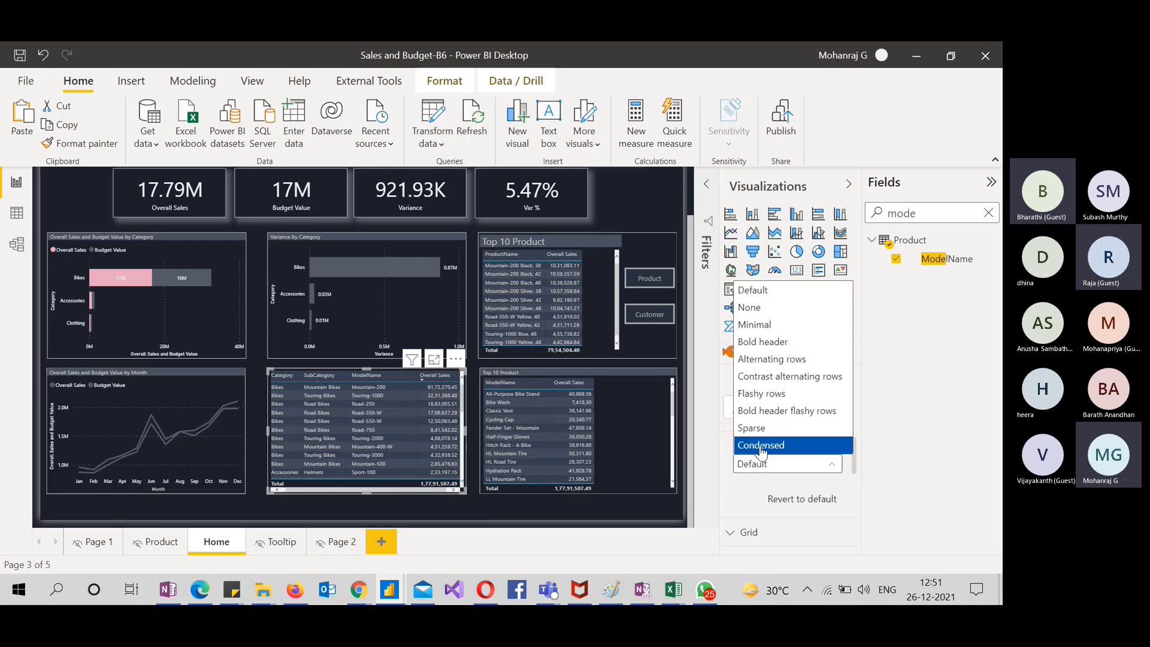
{"action": "left_click", "coordinate": [761, 447]}
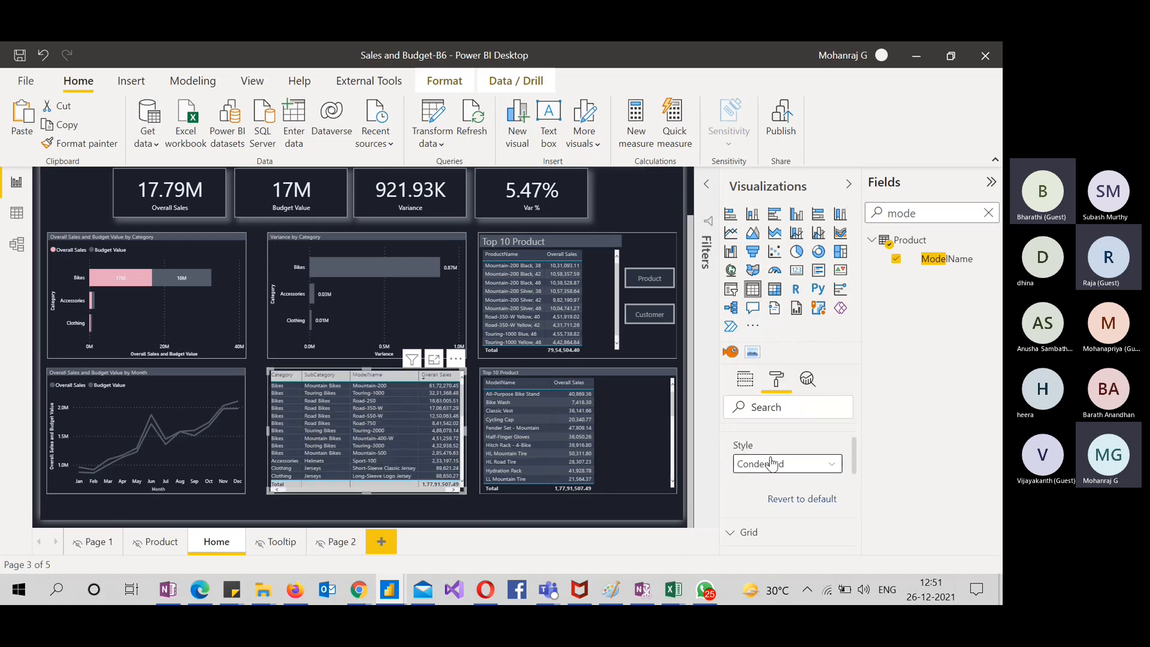
{"action": "left_click", "coordinate": [773, 463]}
{"action": "left_click", "coordinate": [769, 375]}
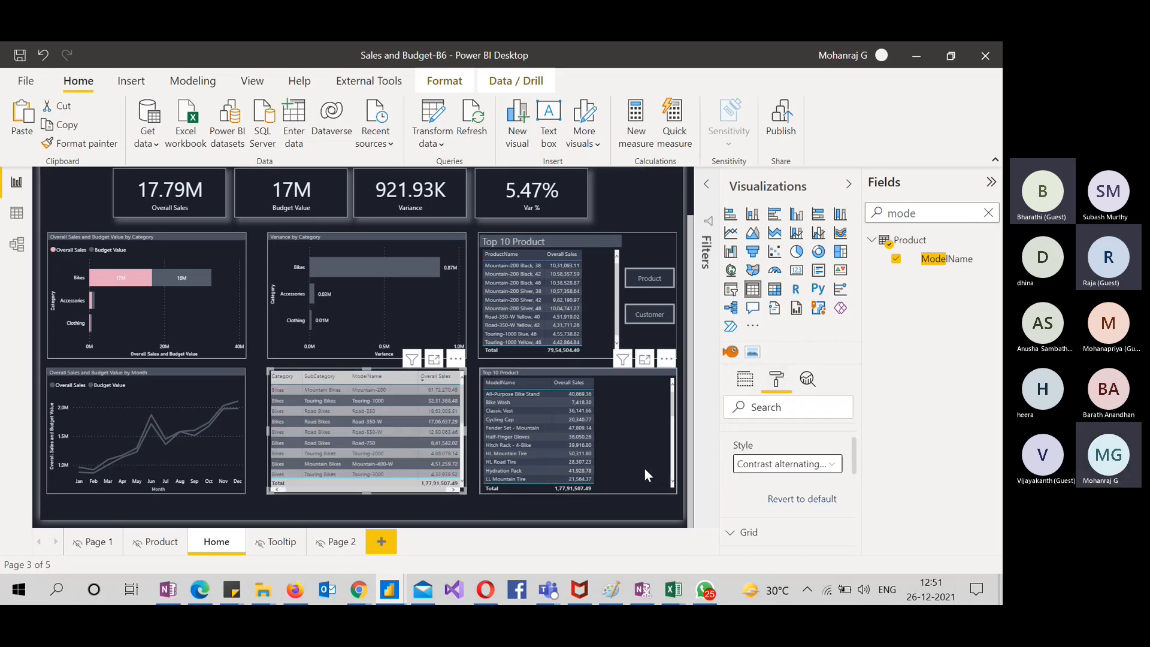
Set the style of the ModelName sales table to Condensed
{"action": "left_click", "coordinate": [647, 469]}
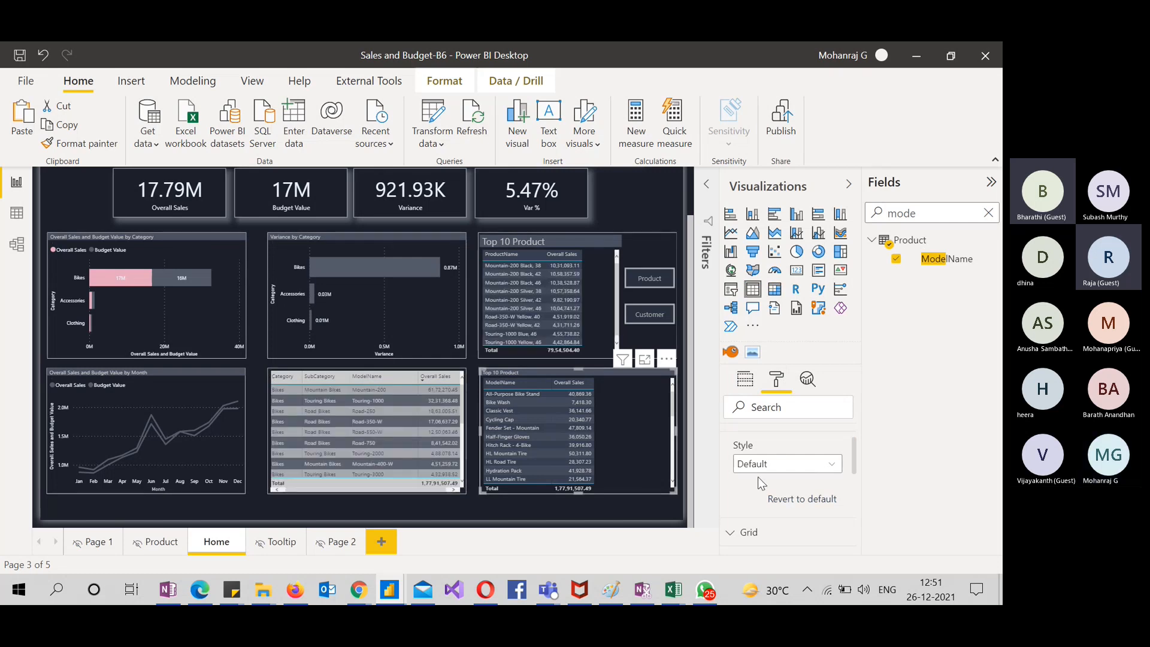
{"action": "left_click", "coordinate": [773, 465]}
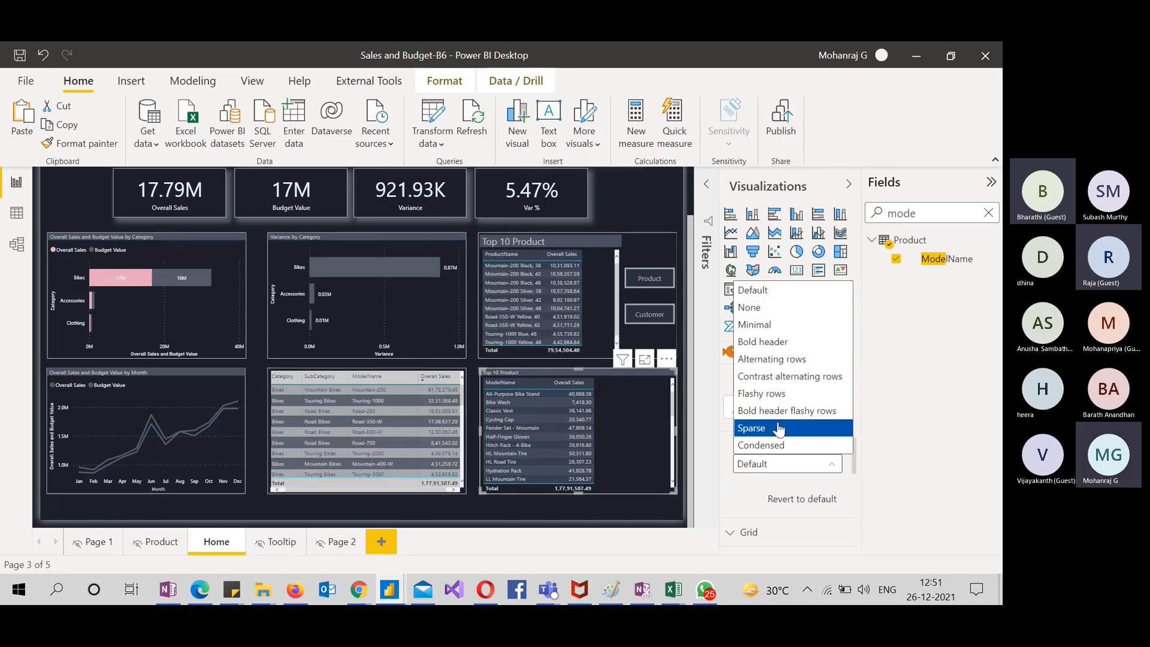
{"action": "left_click", "coordinate": [761, 445]}
{"action": "left_click", "coordinate": [666, 522]}
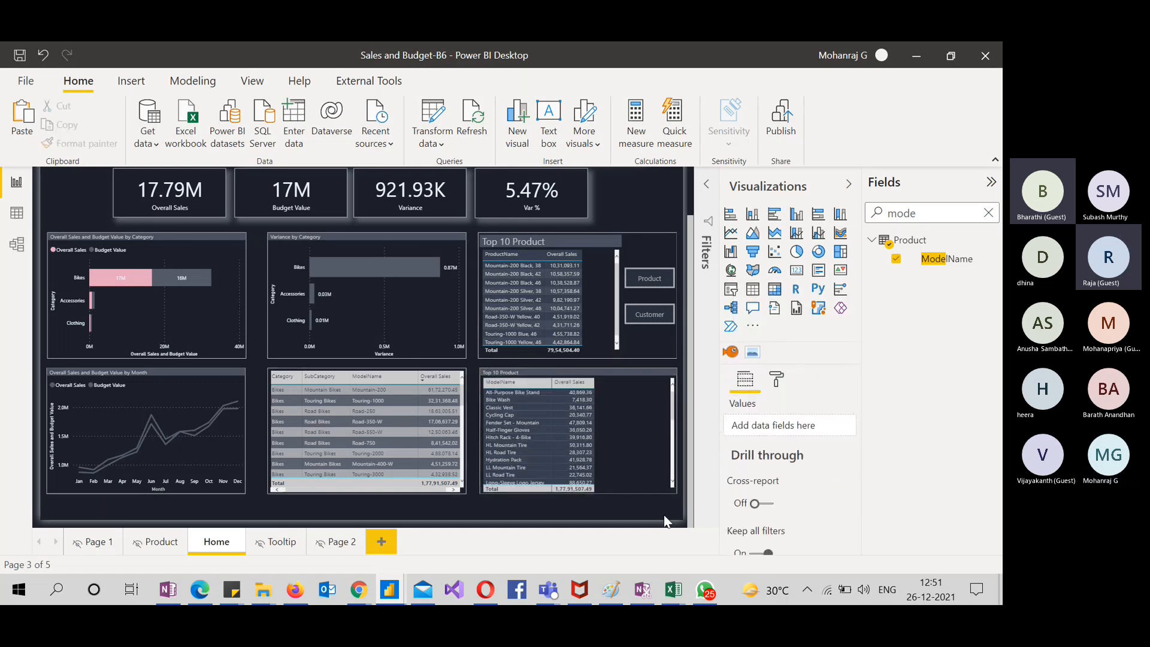
Save the changes and publish the report to My workspace
{"action": "scroll", "coordinate": [666, 515], "scroll_direction": "up", "scroll_amount": 2}
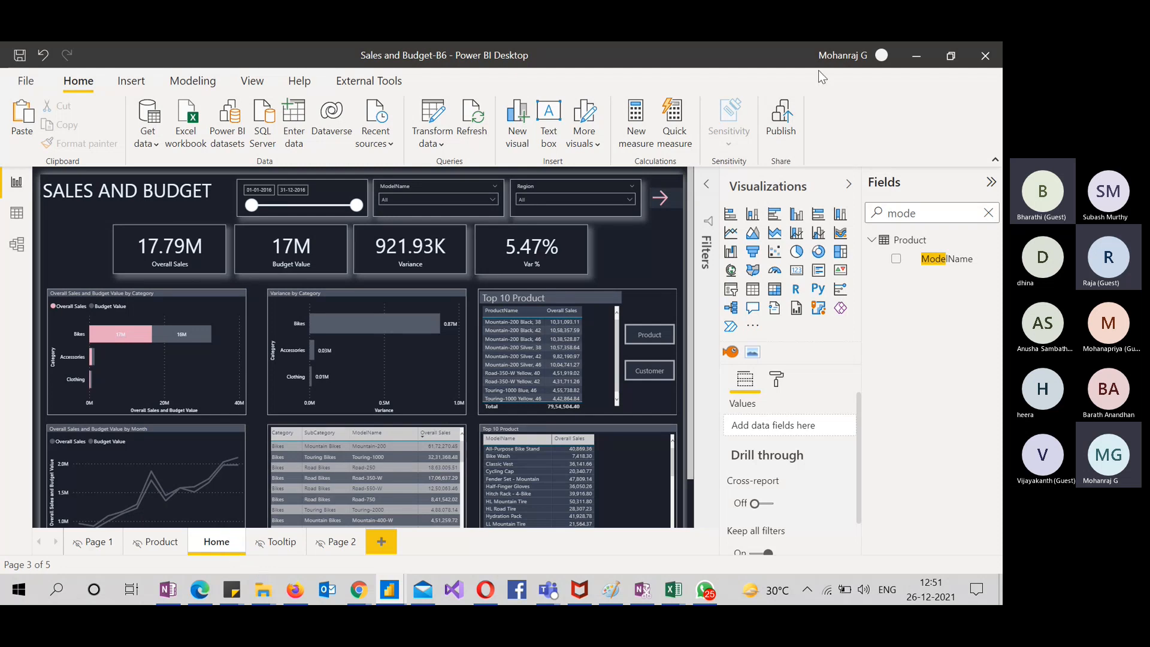
{"action": "left_click", "coordinate": [776, 116]}
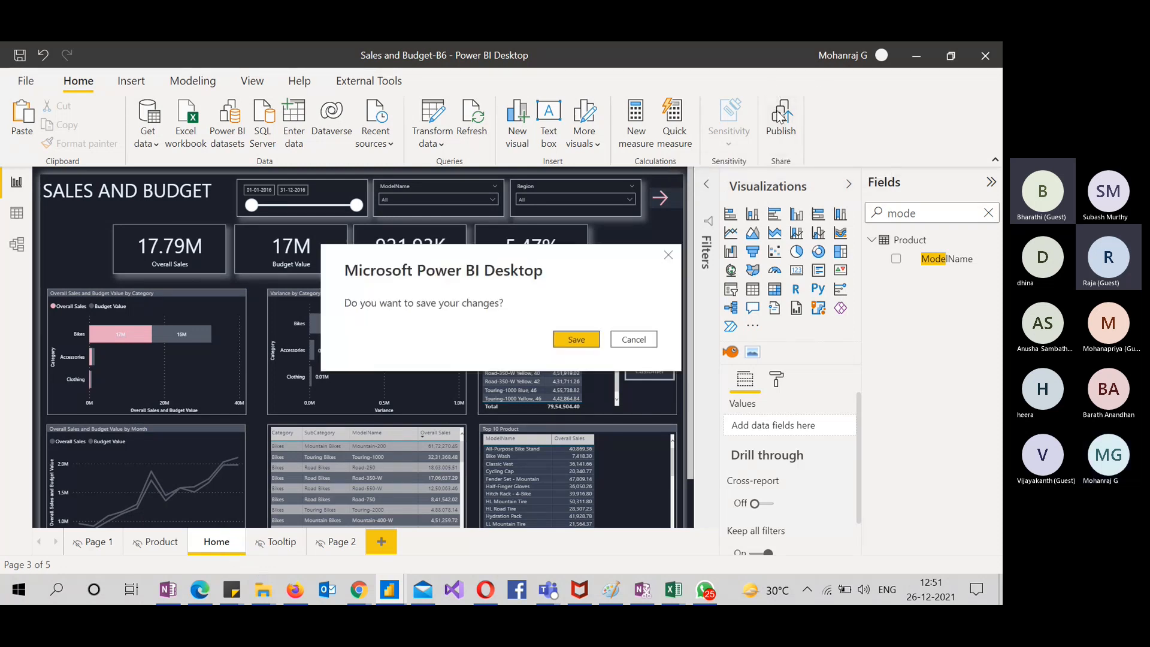
{"action": "left_click", "coordinate": [597, 339]}
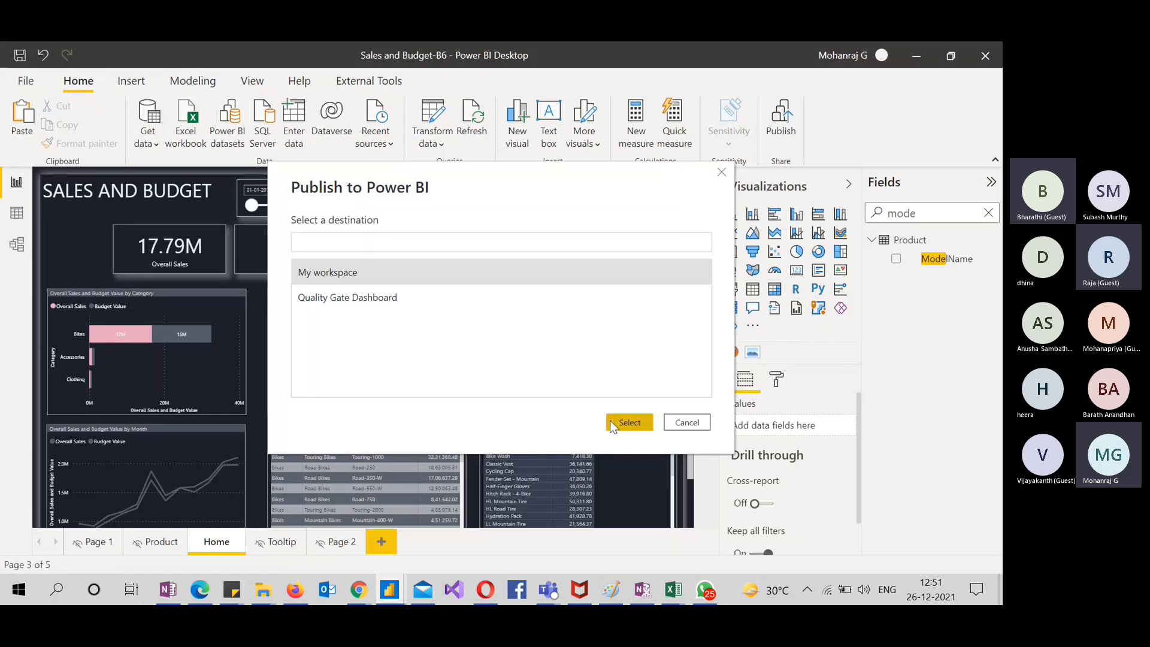
{"action": "left_click", "coordinate": [612, 422]}
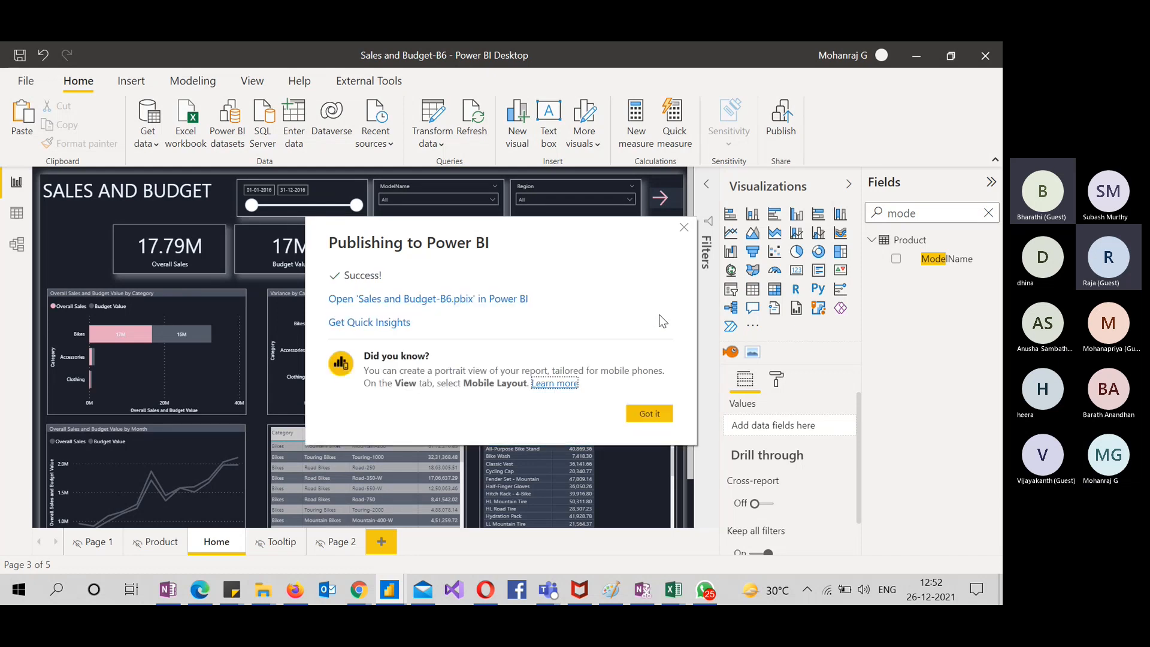
{"action": "left_click", "coordinate": [658, 423]}
Switch to the Power BI service in Edge and open the Sales and Budget-B6 report from My workspace
{"action": "mouse_move", "coordinate": [358, 590]}
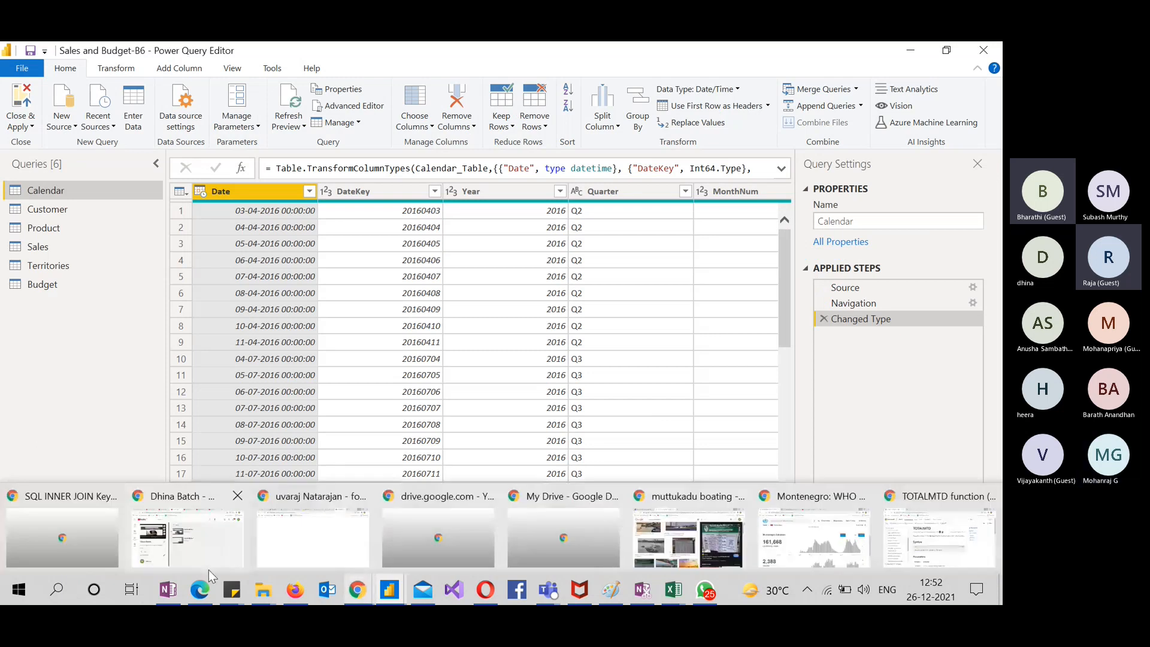
{"action": "left_click", "coordinate": [202, 580]}
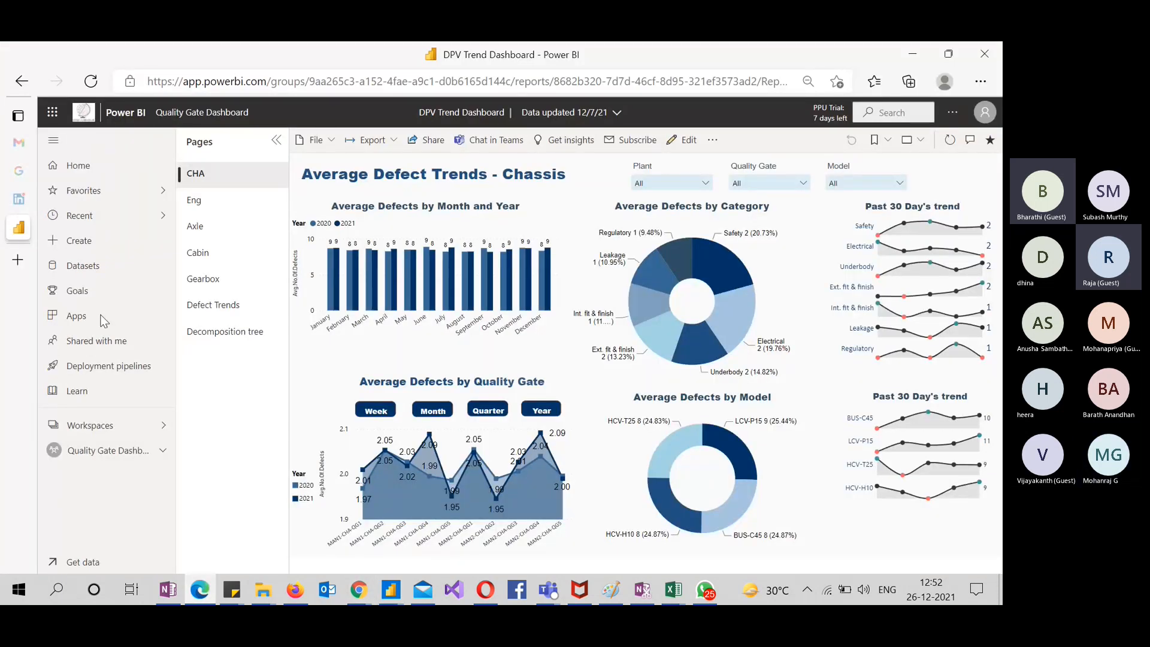
{"action": "left_click", "coordinate": [106, 173]}
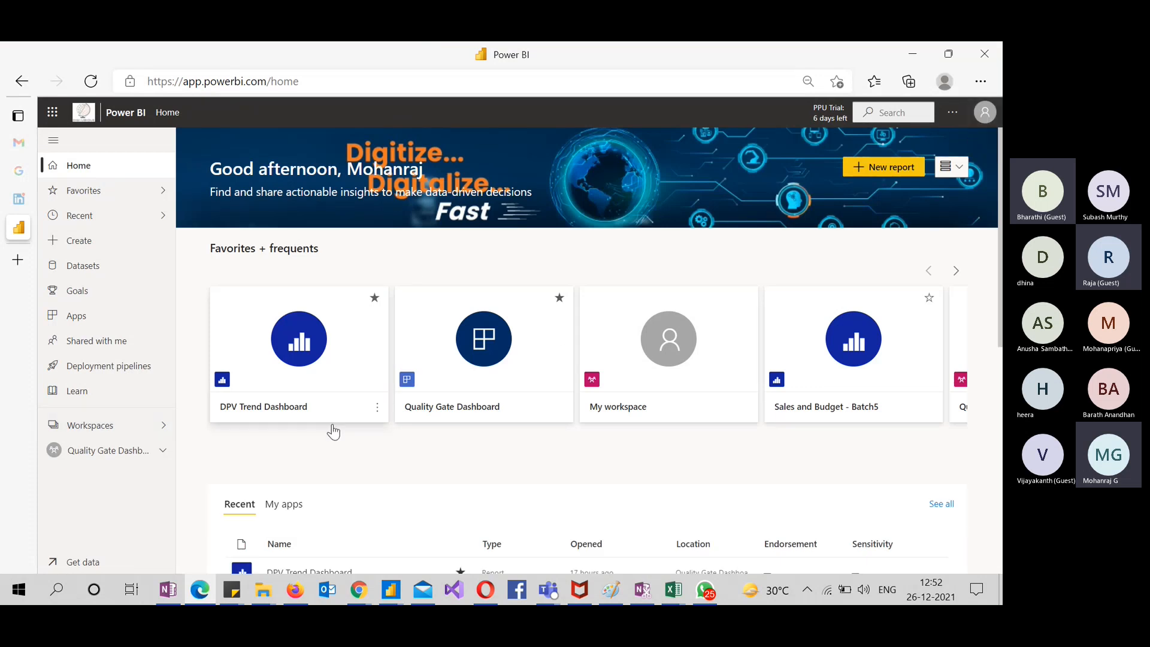
{"action": "left_click", "coordinate": [114, 425]}
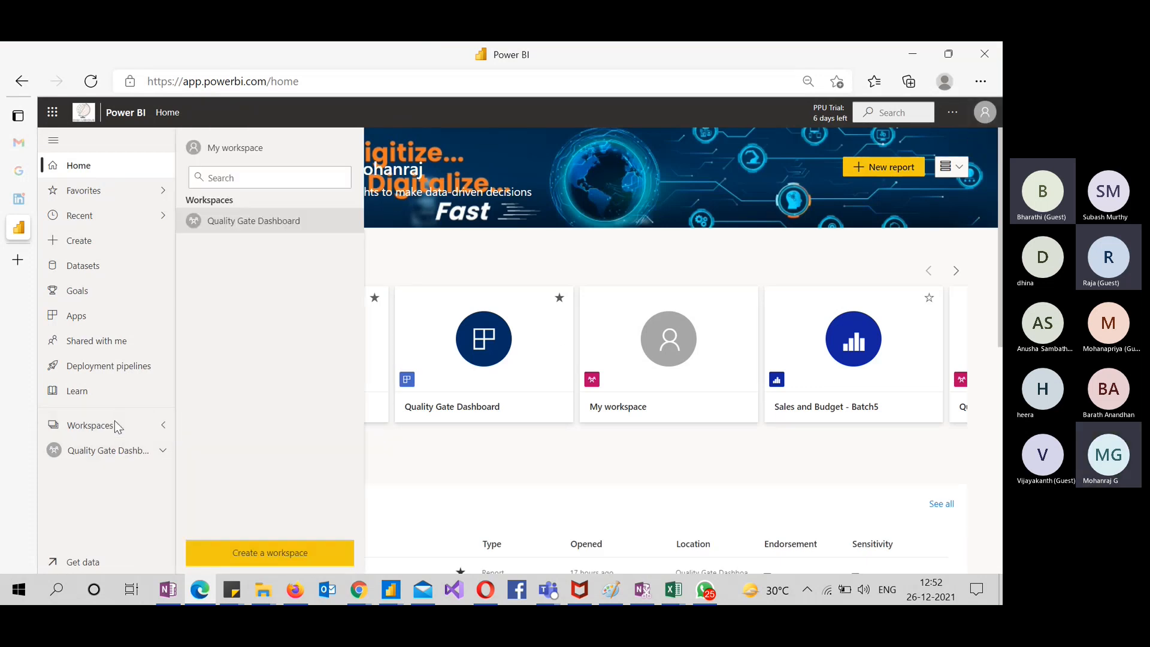
{"action": "left_click", "coordinate": [257, 147]}
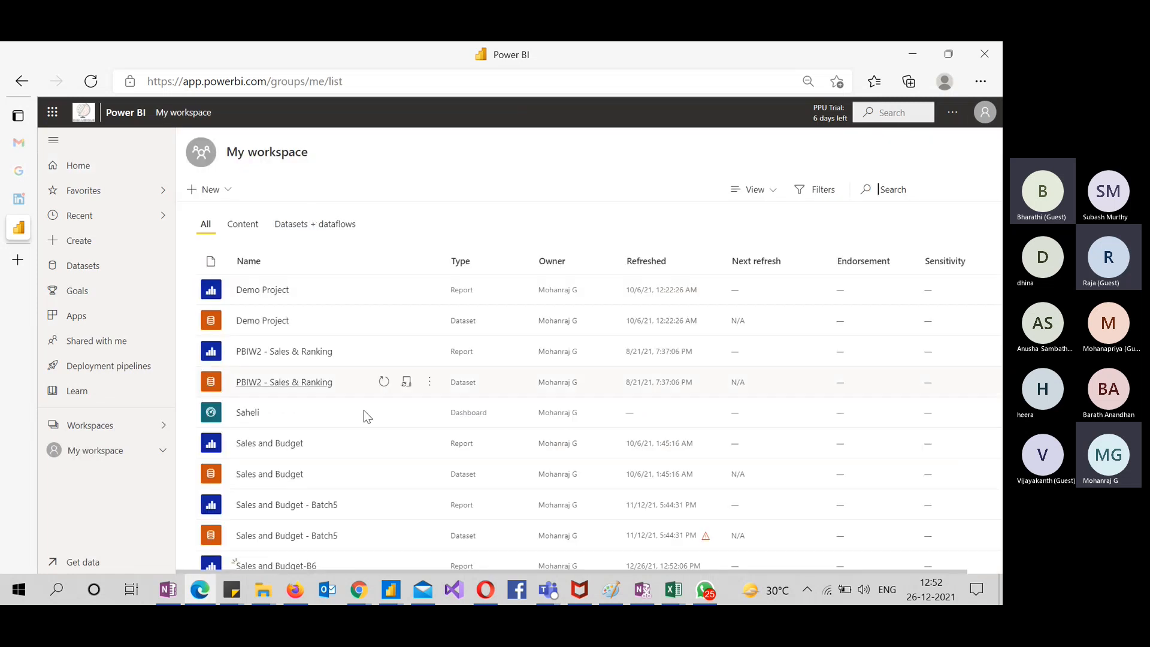
{"action": "scroll", "coordinate": [360, 443], "scroll_direction": "down", "scroll_amount": 3}
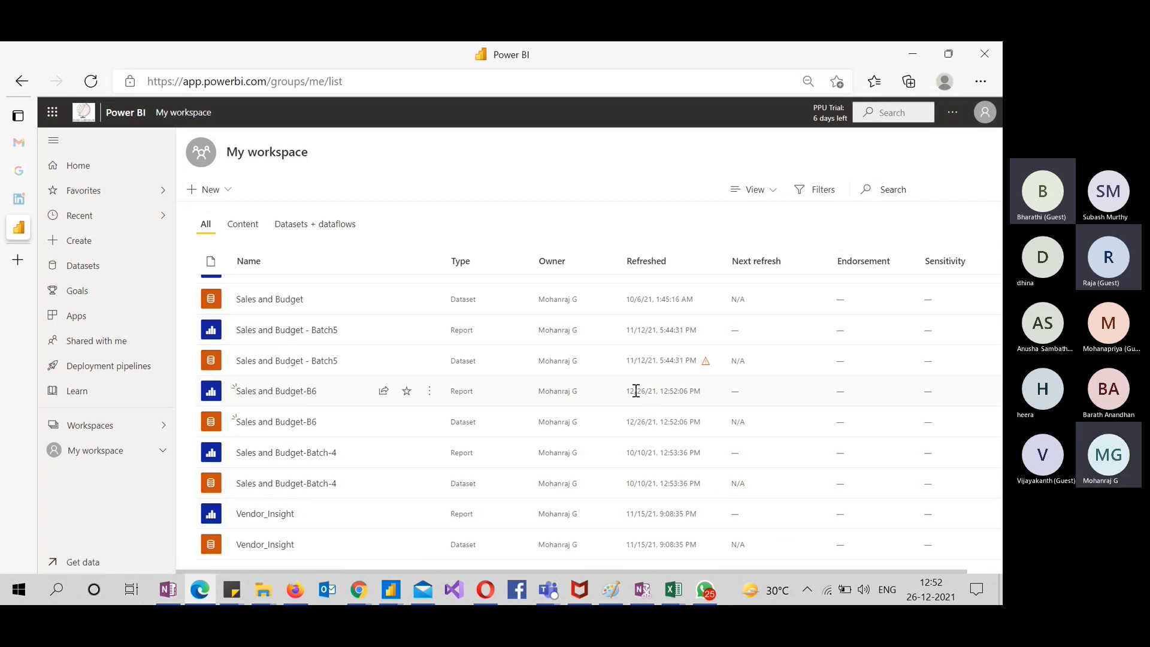
{"action": "left_click", "coordinate": [285, 395]}
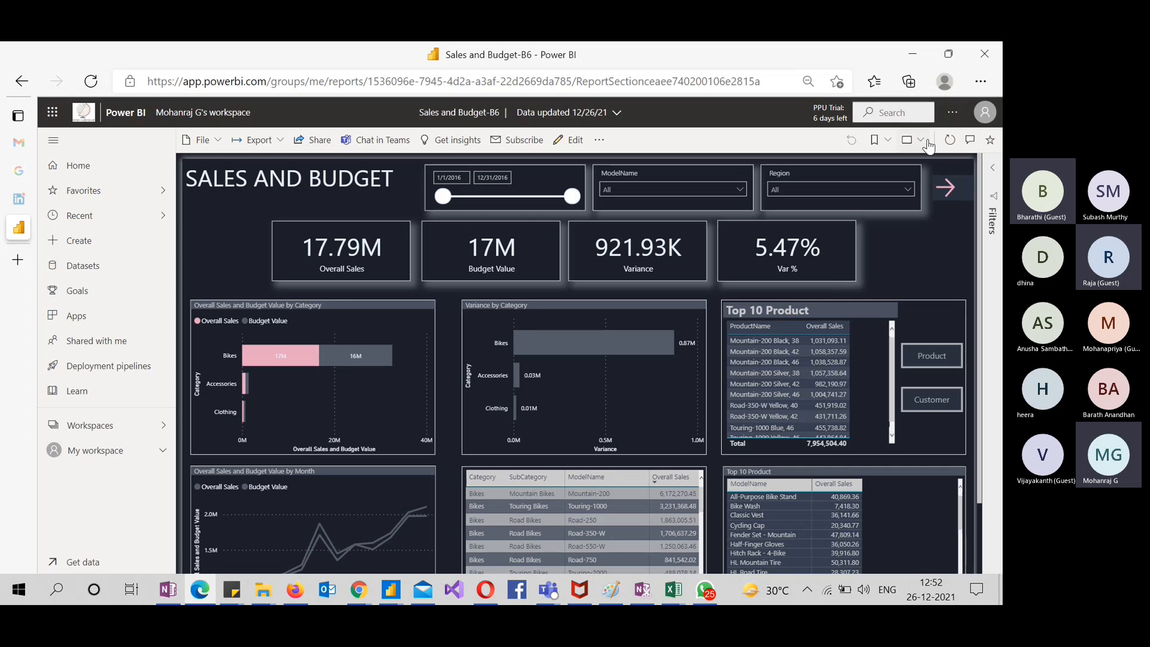
Show the published report in full screen and look over the whole Sales and Budget page
{"action": "left_click", "coordinate": [921, 140]}
{"action": "left_click", "coordinate": [906, 165]}
{"action": "scroll", "coordinate": [905, 167], "scroll_direction": "down", "scroll_amount": 3}
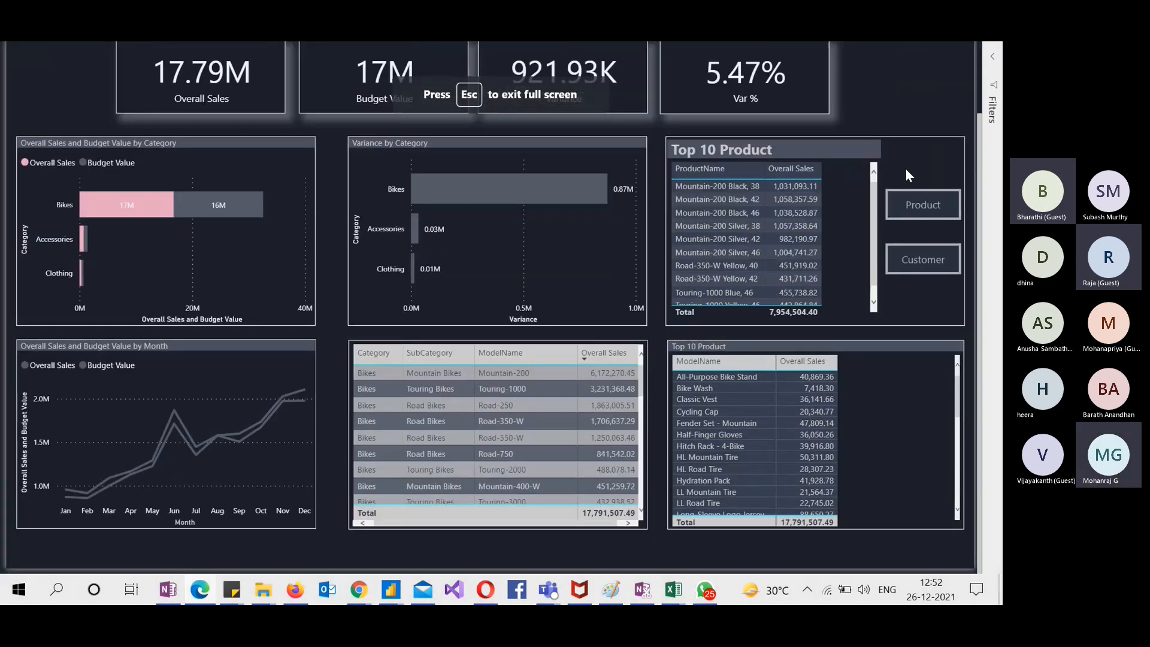
{"action": "scroll", "coordinate": [904, 167], "scroll_direction": "up", "scroll_amount": 3}
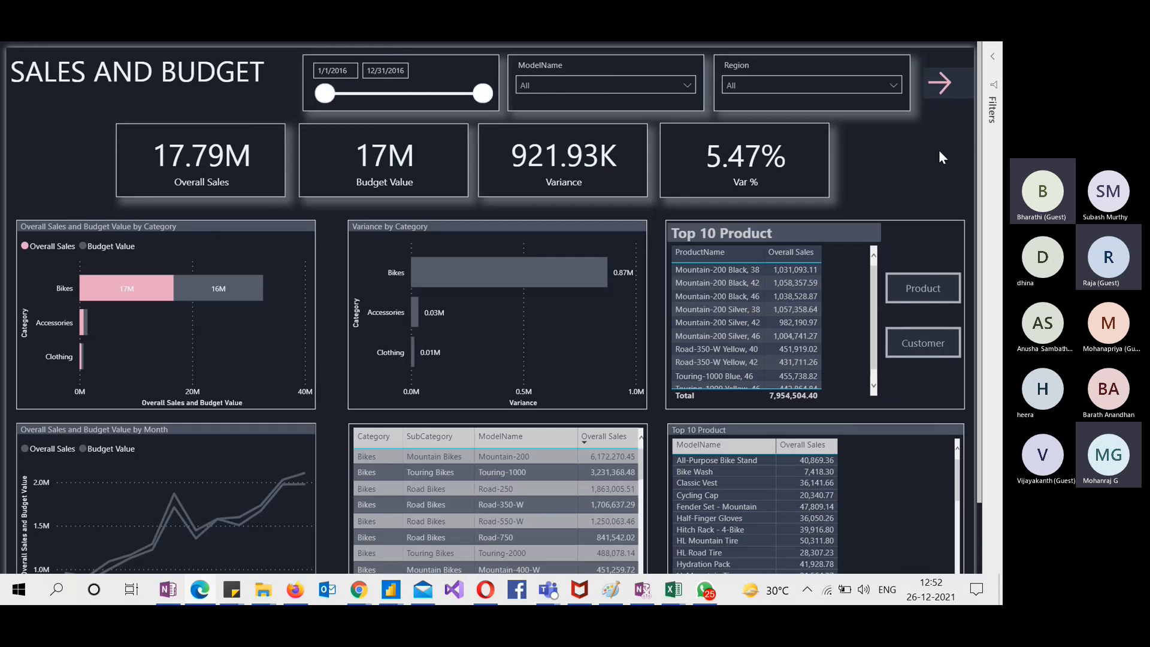
Test the Region slicer by filtering the report to France and clearing that selection
{"action": "left_click", "coordinate": [630, 86]}
{"action": "left_click", "coordinate": [775, 87]}
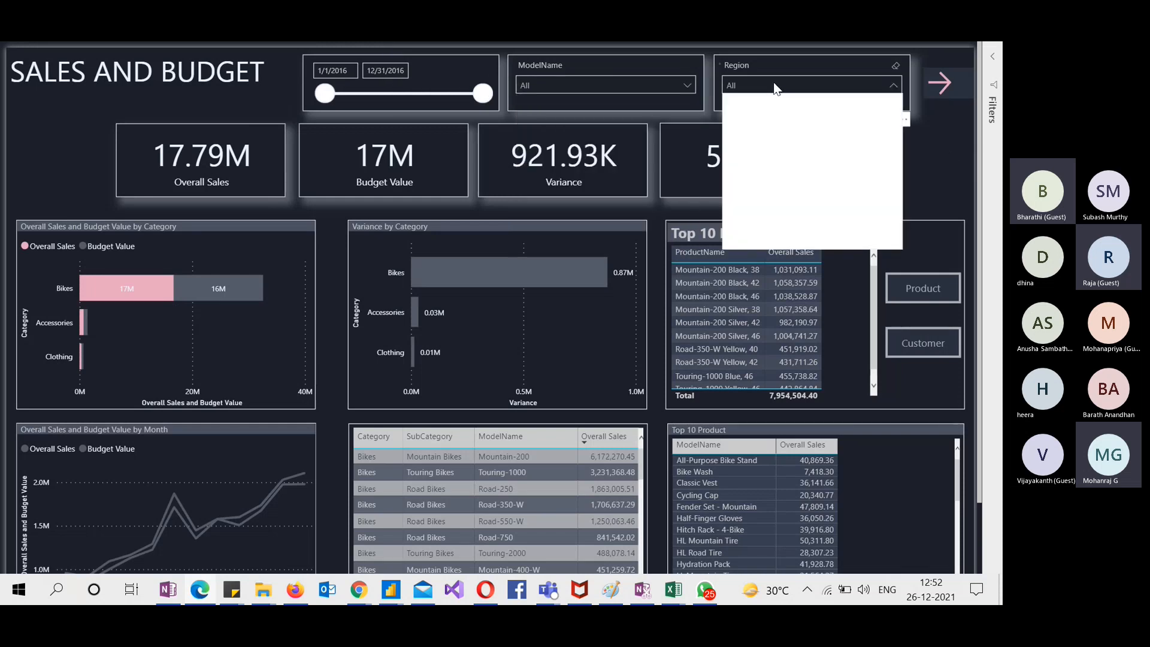
{"action": "left_click", "coordinate": [734, 138]}
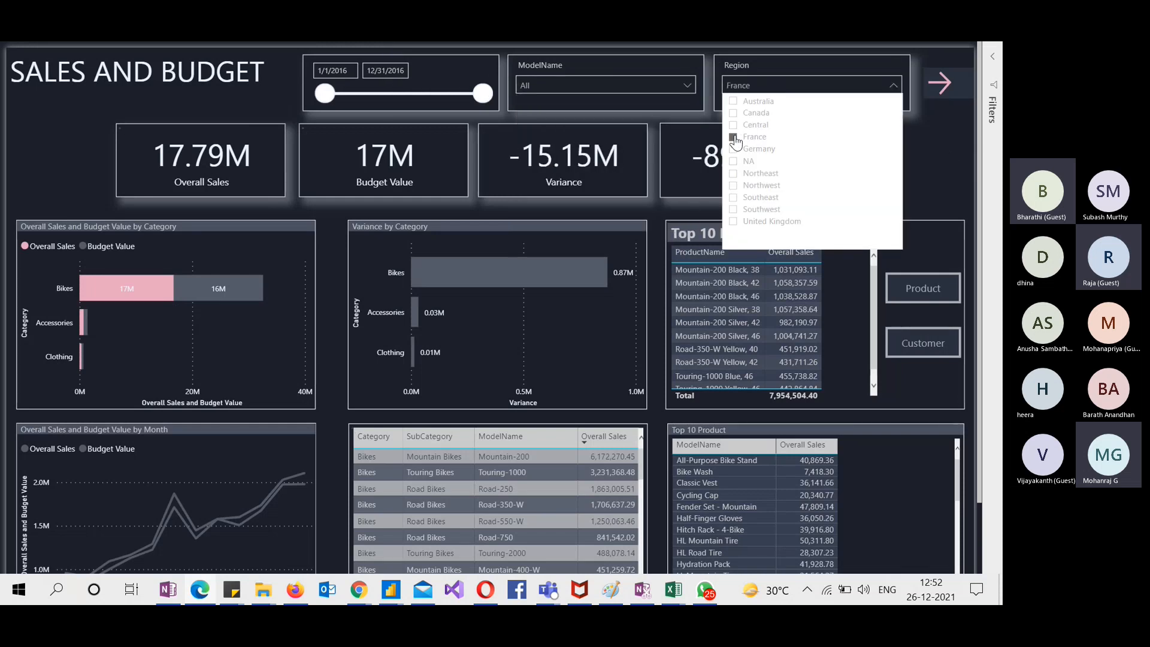
{"action": "left_click", "coordinate": [734, 138]}
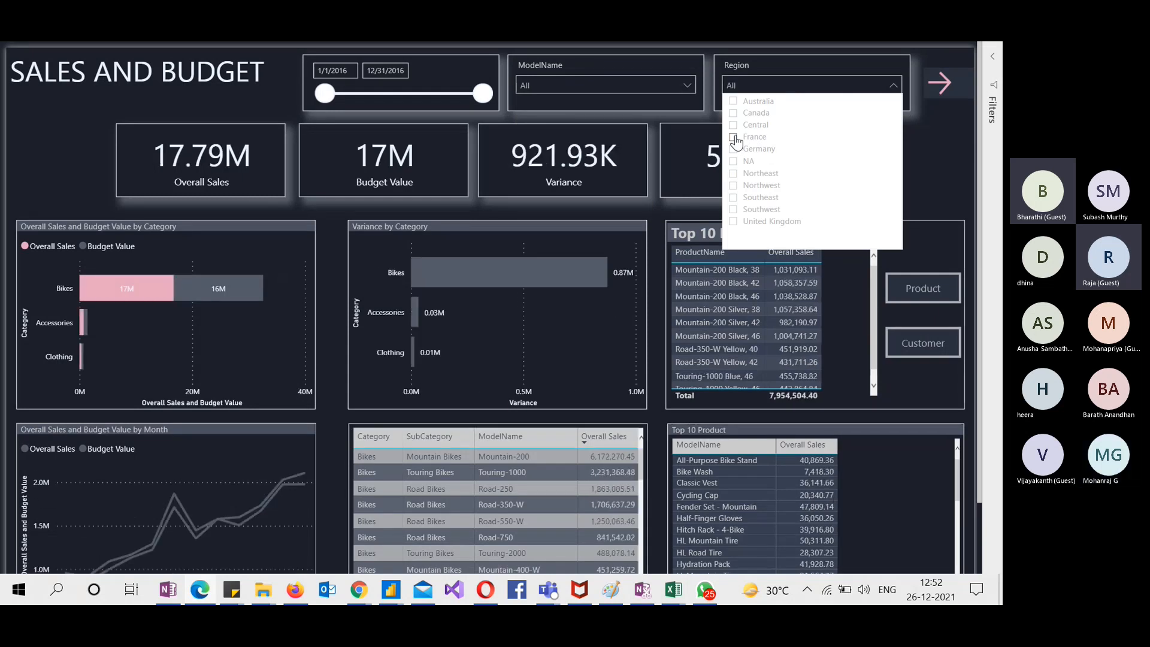
Close the Region slicer list and test the Product and Customer buttons by switching the top 10 table between both views
{"action": "left_click", "coordinate": [920, 152]}
{"action": "left_click", "coordinate": [922, 288]}
{"action": "left_click", "coordinate": [921, 342]}
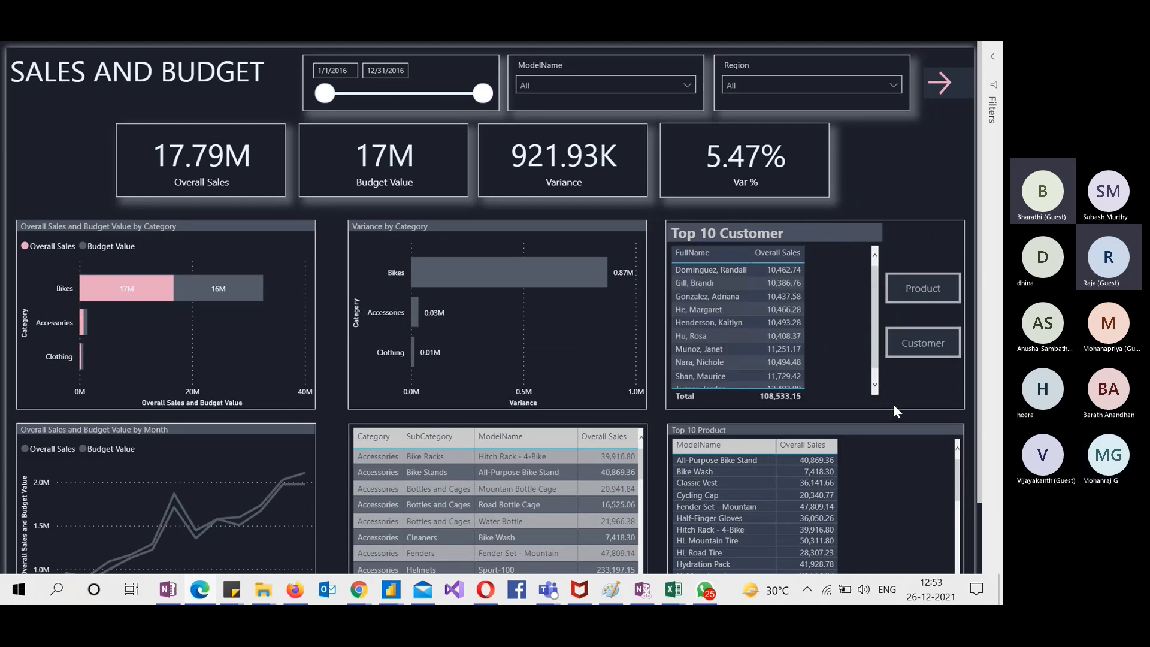
{"action": "scroll", "coordinate": [337, 438], "scroll_direction": "down", "scroll_amount": 2}
{"action": "scroll", "coordinate": [336, 438], "scroll_direction": "up", "scroll_amount": 2}
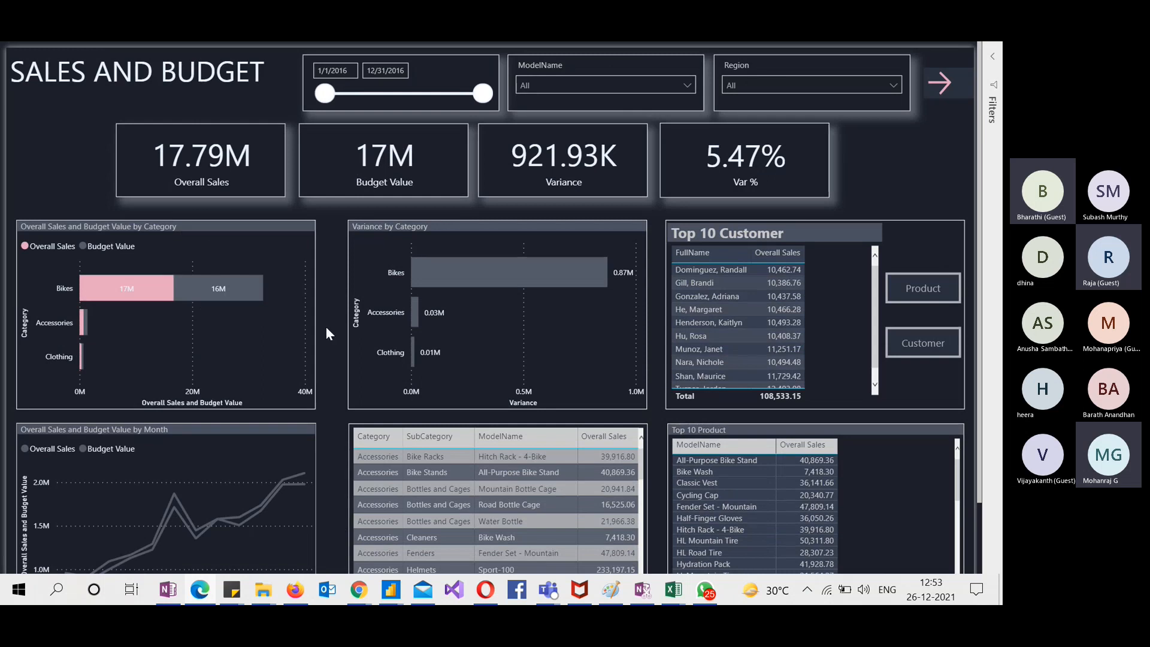
Look through the lower Top 10 Product table and test its cross-filtering with Short-Sleeve Classic Jersey, clearing the selection again
{"action": "scroll", "coordinate": [329, 354], "scroll_direction": "down", "scroll_amount": 2}
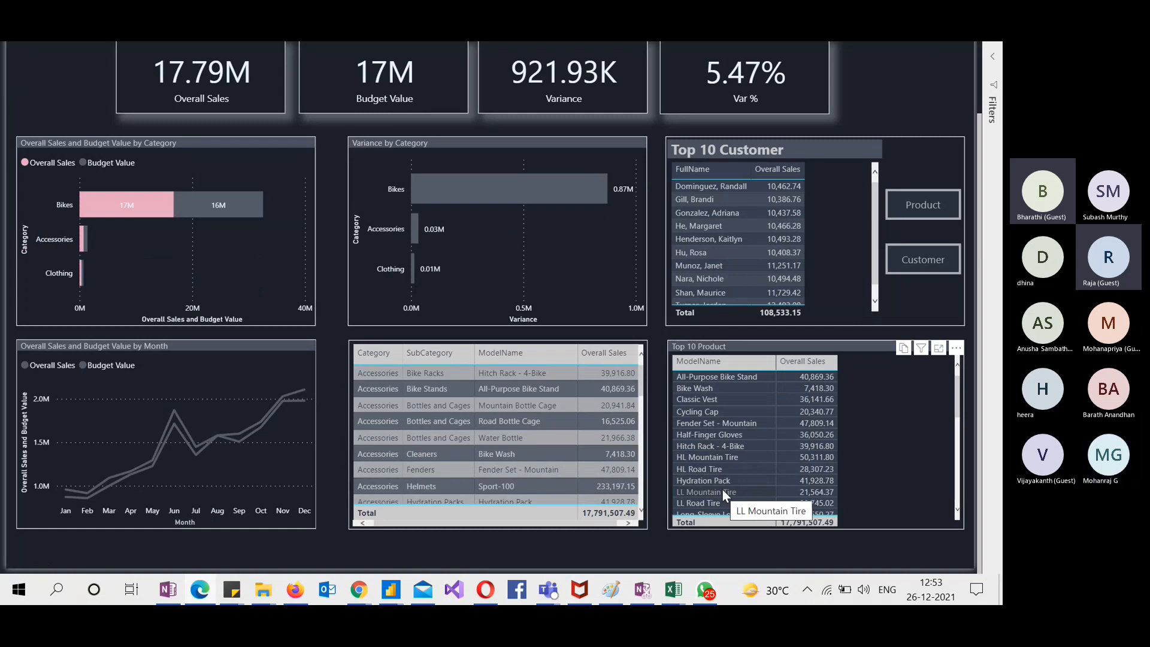
{"action": "scroll", "coordinate": [726, 491], "scroll_direction": "down", "scroll_amount": 5}
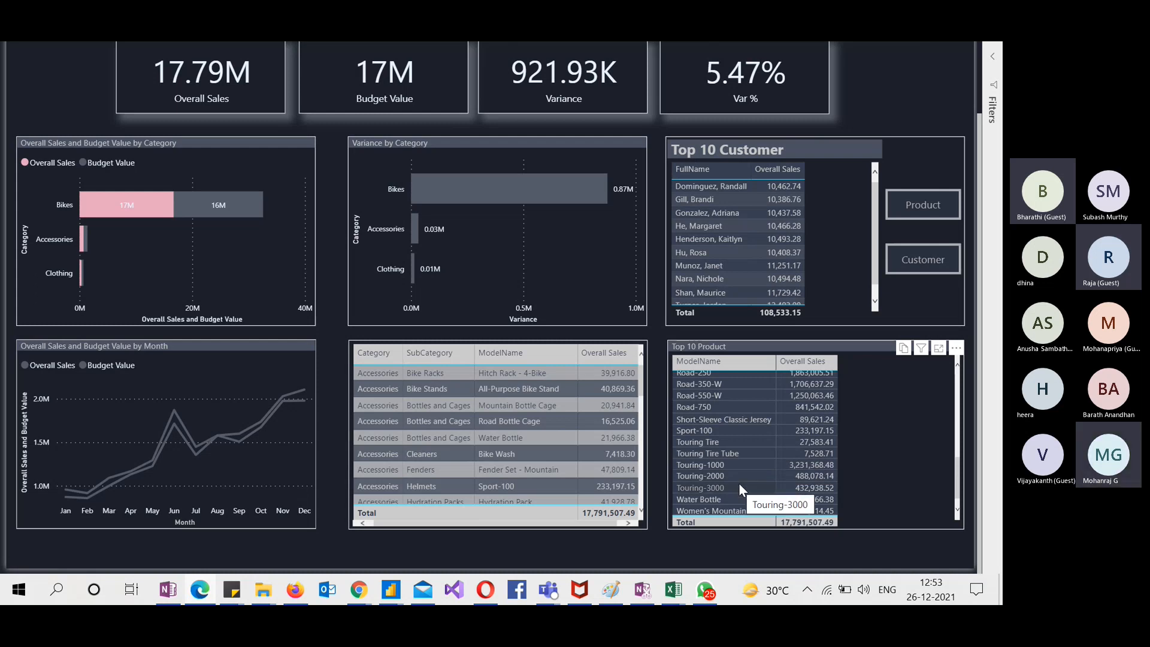
{"action": "left_click", "coordinate": [736, 418]}
{"action": "left_click", "coordinate": [736, 418]}
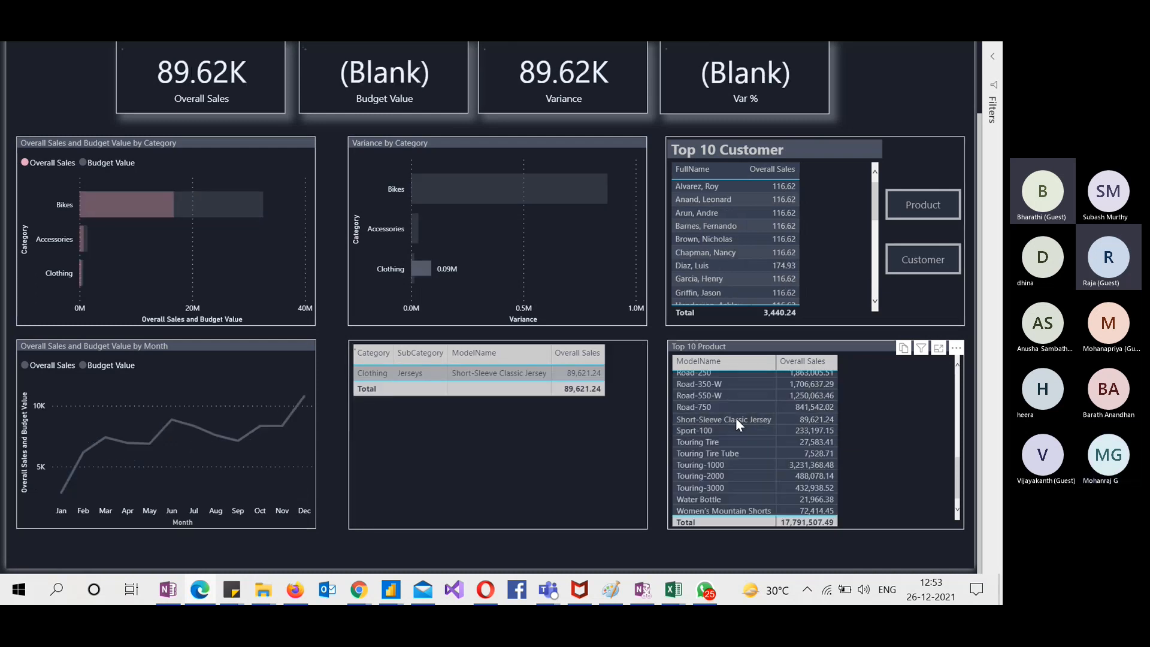
{"action": "scroll", "coordinate": [732, 439], "scroll_direction": "up", "scroll_amount": 8}
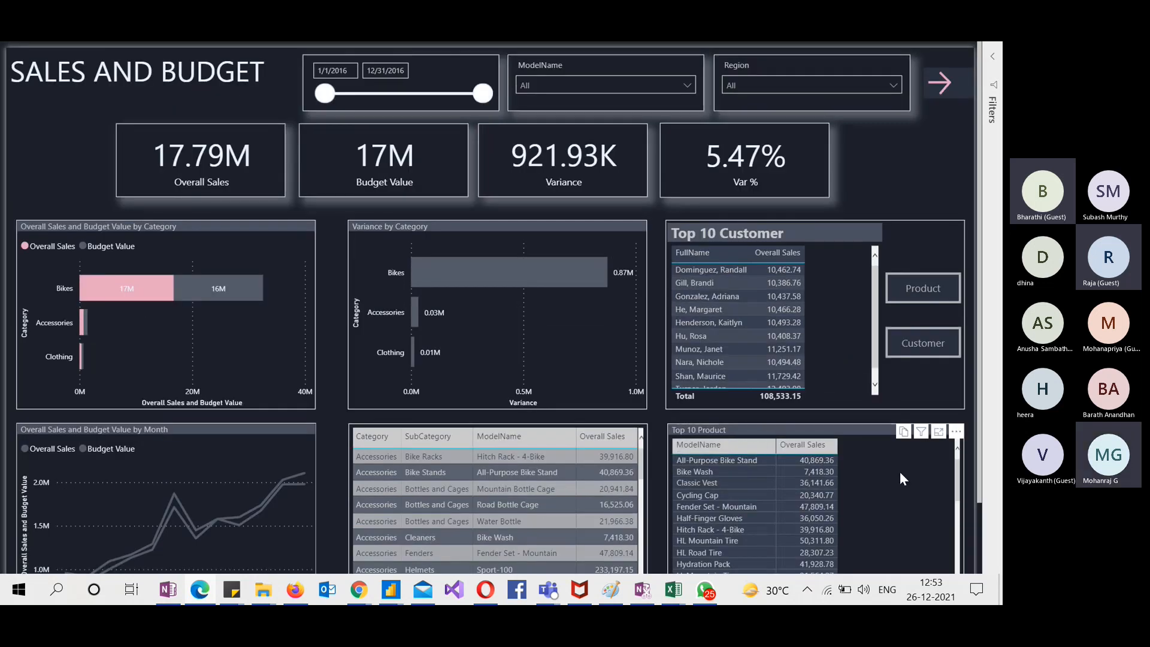
{"action": "scroll", "coordinate": [900, 472], "scroll_direction": "down", "scroll_amount": 8}
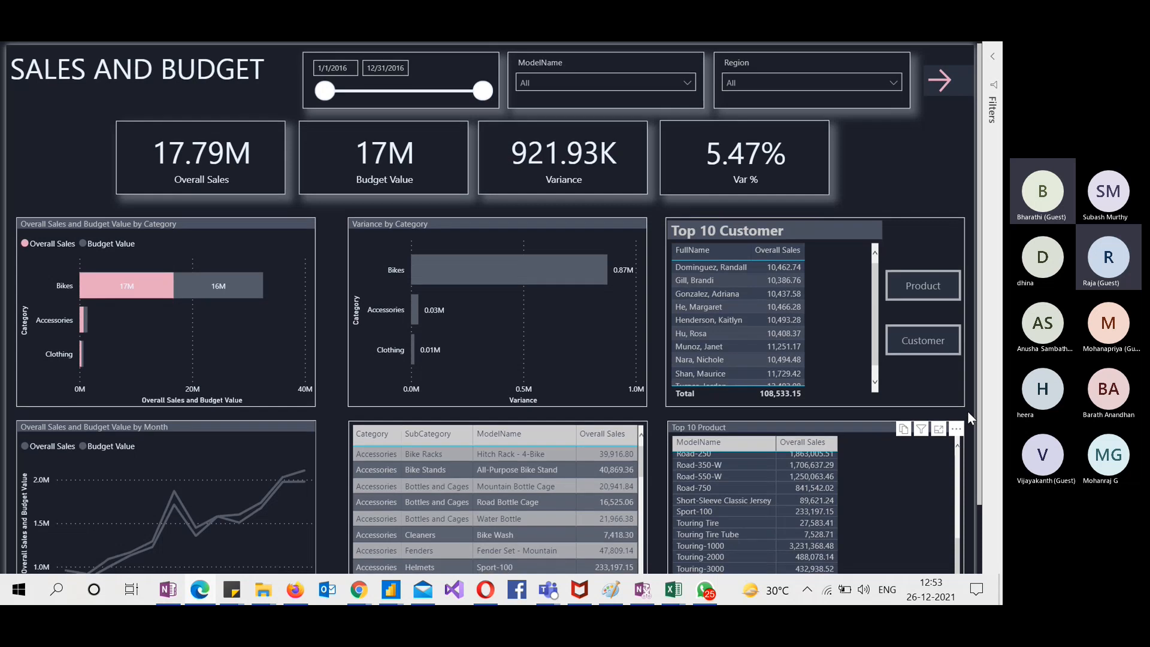
{"action": "scroll", "coordinate": [968, 411], "scroll_direction": "down", "scroll_amount": 3}
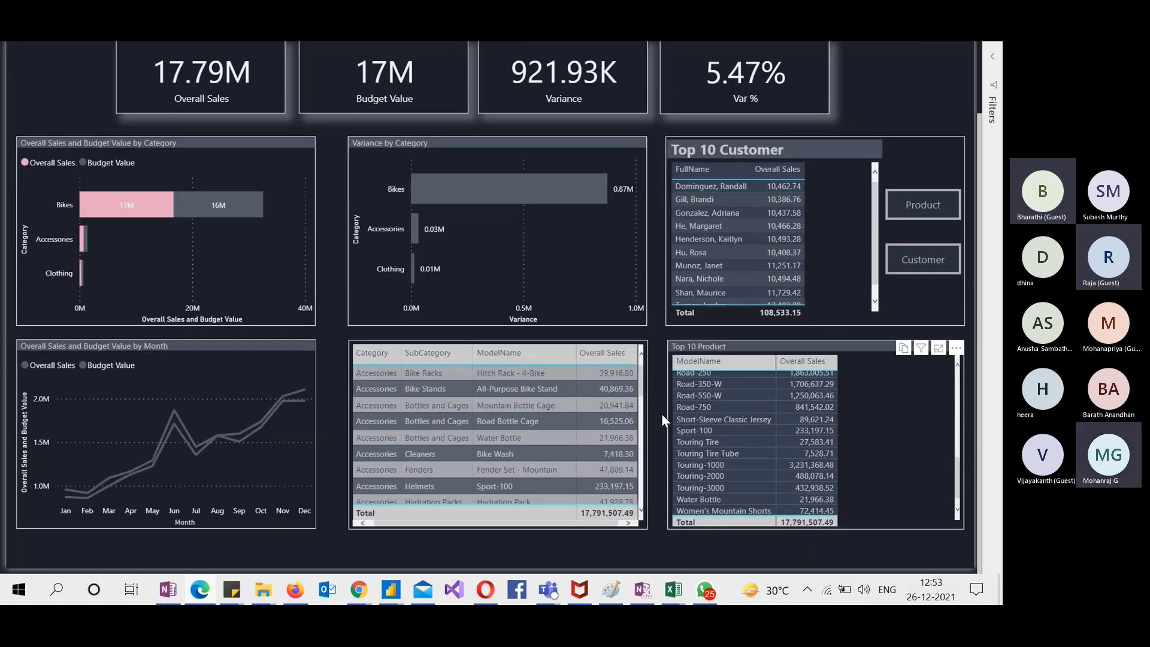
Test the drill-through from the Accessories Bike Stands row to Page 2 and return to the Sales and Budget page
{"action": "right_click", "coordinate": [387, 390]}
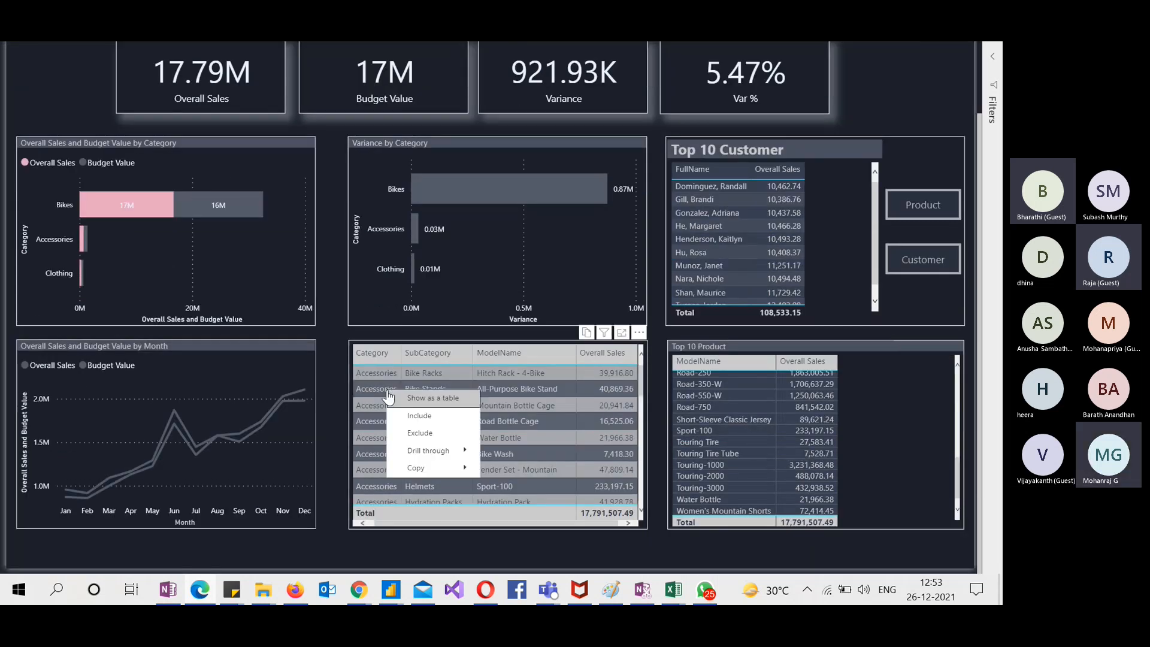
{"action": "mouse_move", "coordinate": [417, 452]}
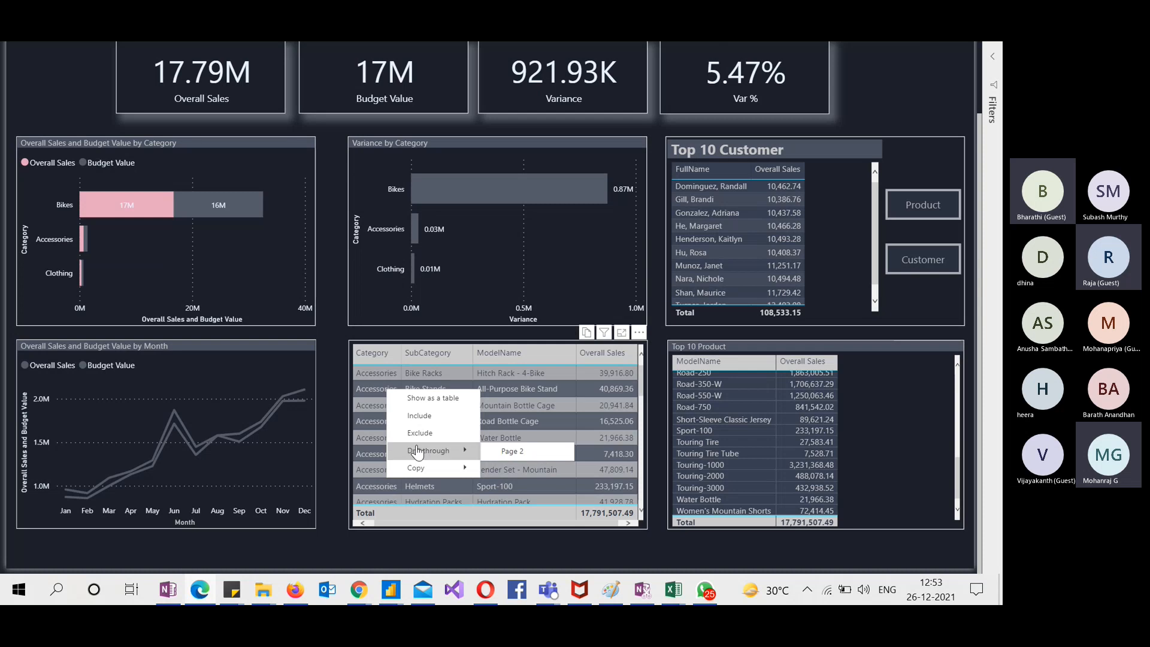
{"action": "left_click", "coordinate": [526, 455]}
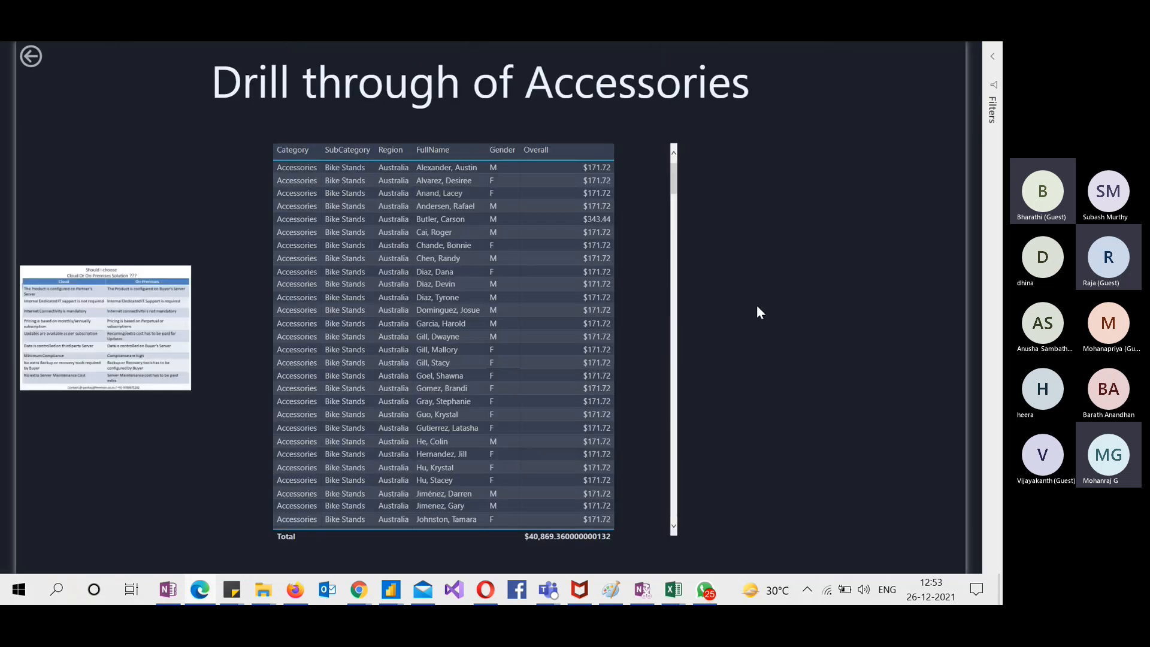
{"action": "left_click", "coordinate": [71, 311]}
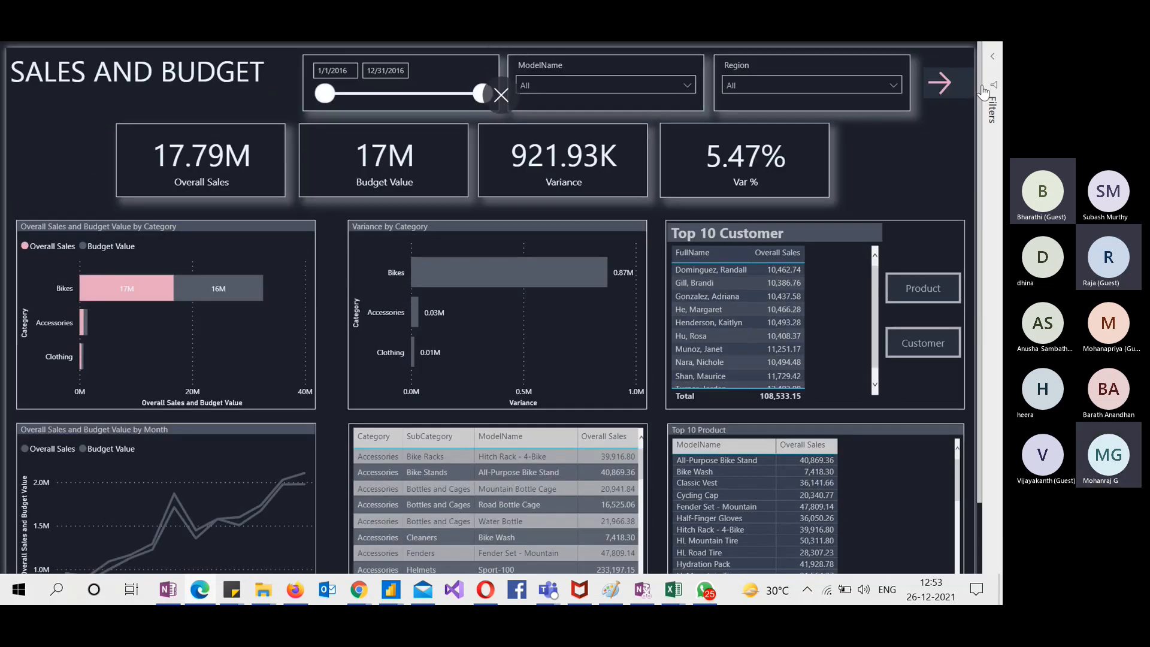
Open the Product Details page, narrow its date range to 5/25/2016–7/30/2016 and return to the Sales and Budget page
{"action": "left_click", "coordinate": [949, 90]}
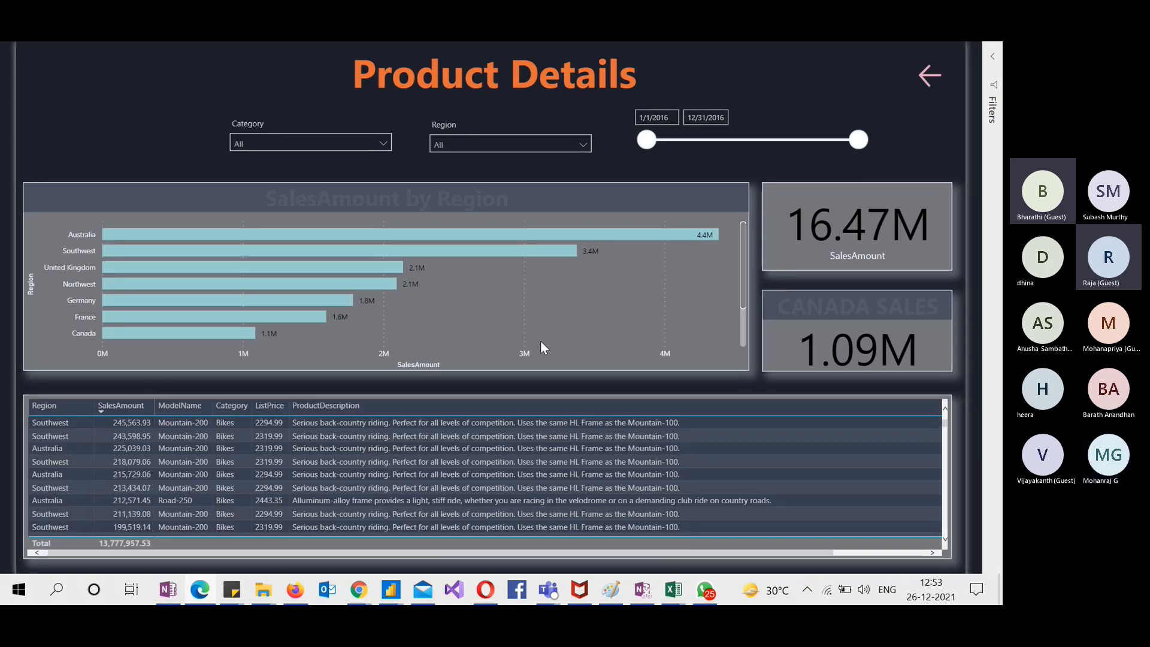
{"action": "left_click_drag", "start_coordinate": [645, 143], "coordinate": [731, 141]}
{"action": "left_click_drag", "start_coordinate": [862, 142], "coordinate": [769, 142]}
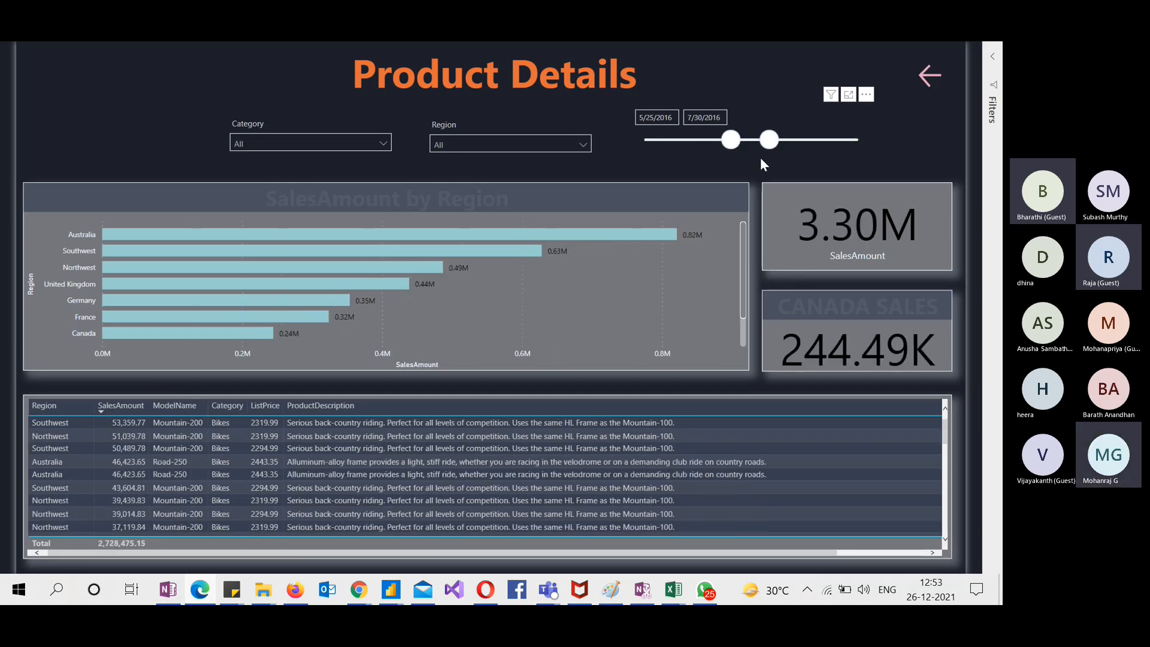
{"action": "left_click", "coordinate": [931, 78]}
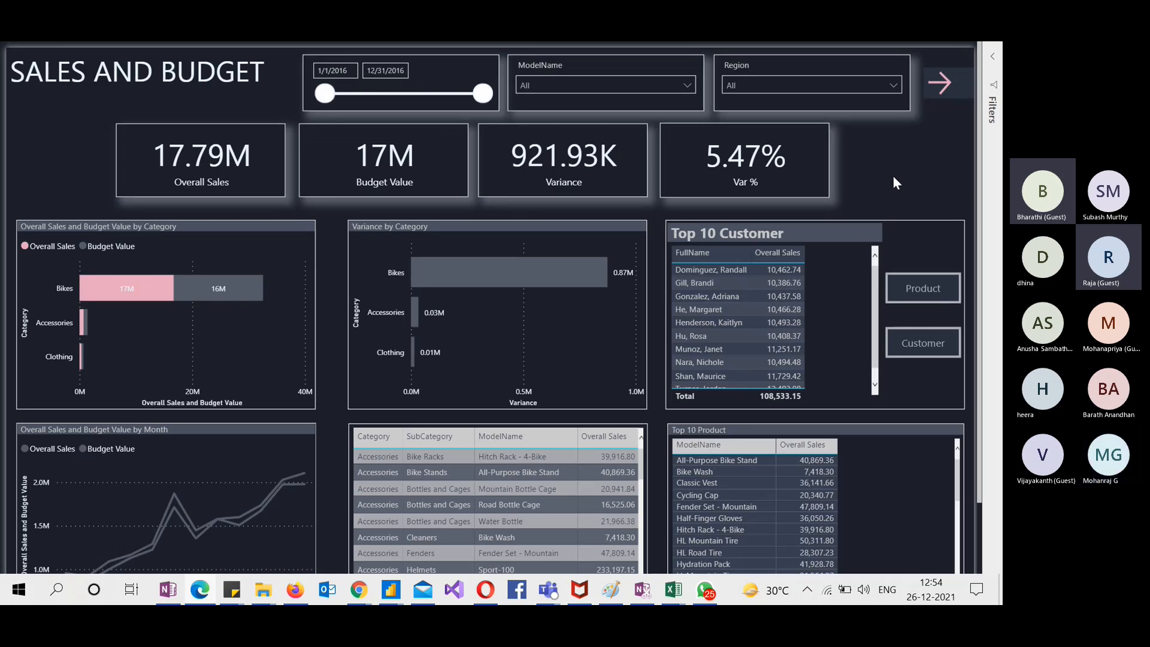
Leave full screen, switch to Power BI Desktop and select the lower Top 10 Product table on the Home page
{"action": "key", "text": "Escape"}
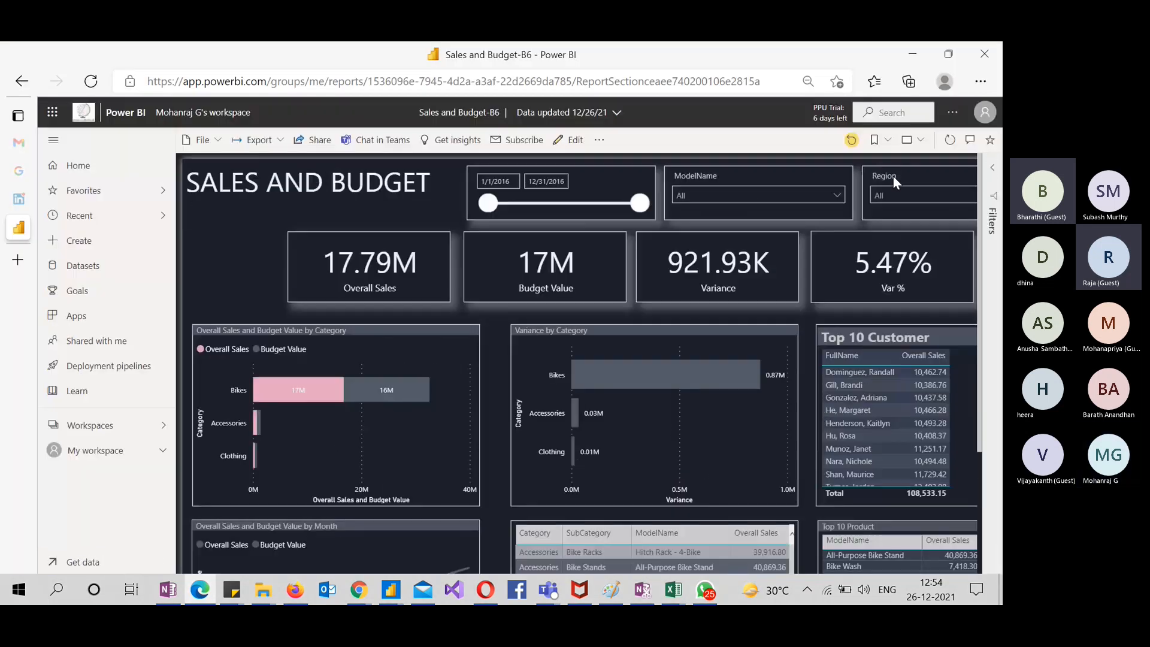
{"action": "key", "text": "alt+Tab"}
{"action": "key", "text": "Tab"}
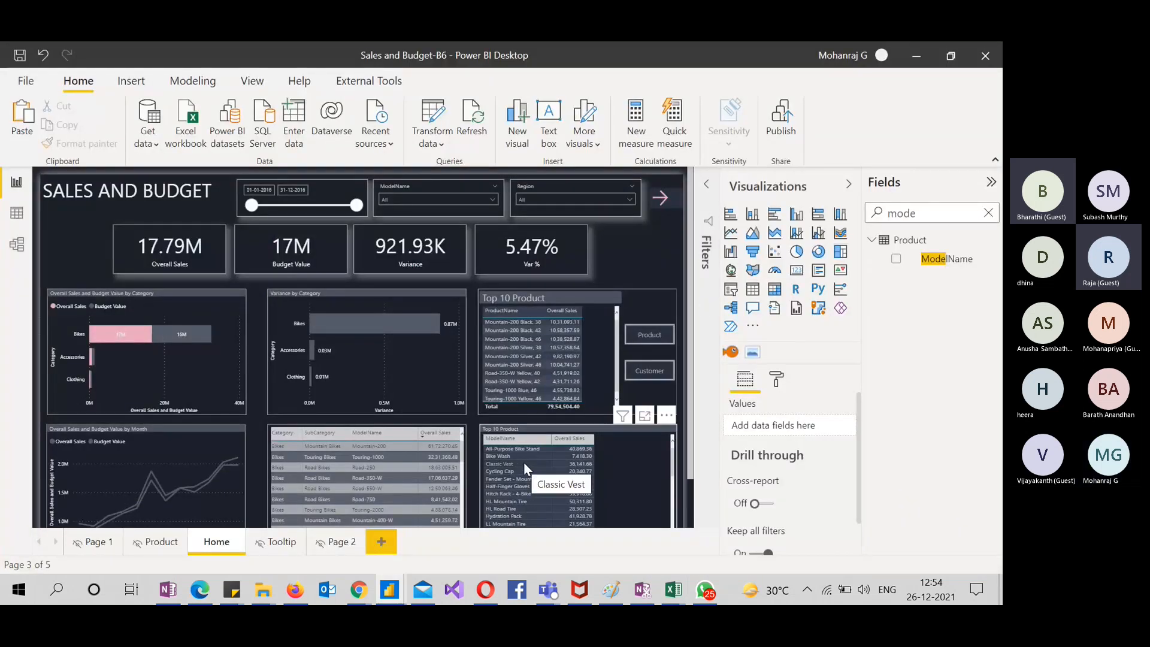
{"action": "left_click", "coordinate": [632, 472]}
{"action": "scroll", "coordinate": [631, 472], "scroll_direction": "down", "scroll_amount": 1}
{"action": "scroll", "coordinate": [779, 496], "scroll_direction": "down", "scroll_amount": 1}
{"action": "scroll", "coordinate": [772, 455], "scroll_direction": "up", "scroll_amount": 1}
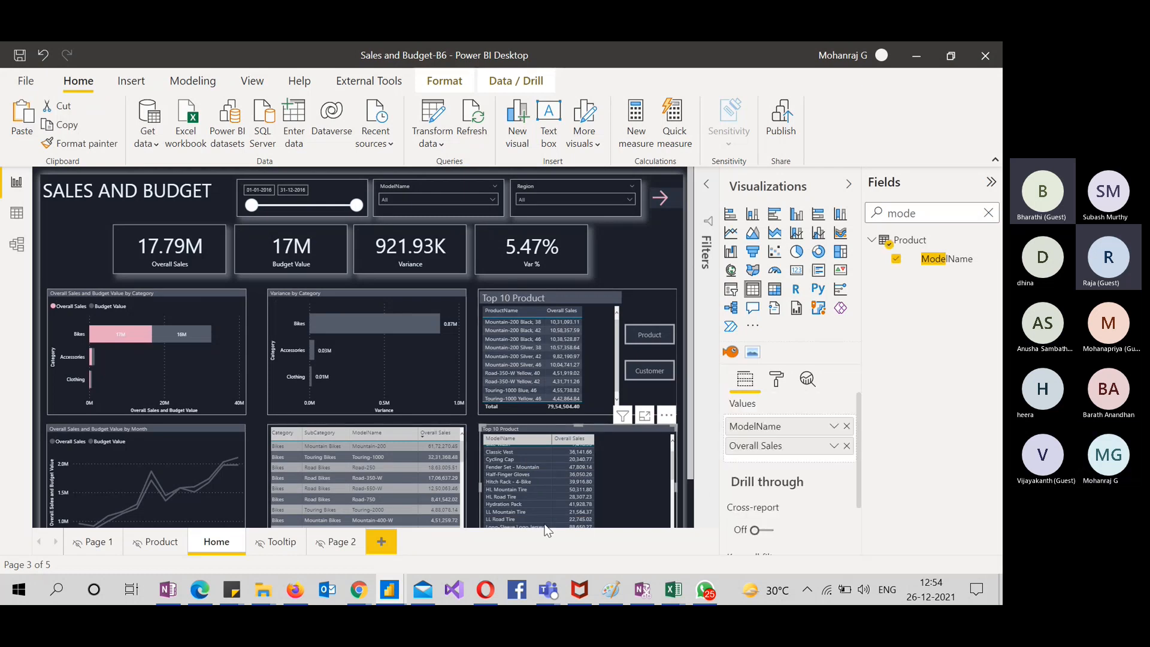
Turn on the selected table's tooltip, with Report page as its type and Tooltip as its page
{"action": "left_click", "coordinate": [774, 381]}
{"action": "scroll", "coordinate": [767, 506], "scroll_direction": "down", "scroll_amount": 5}
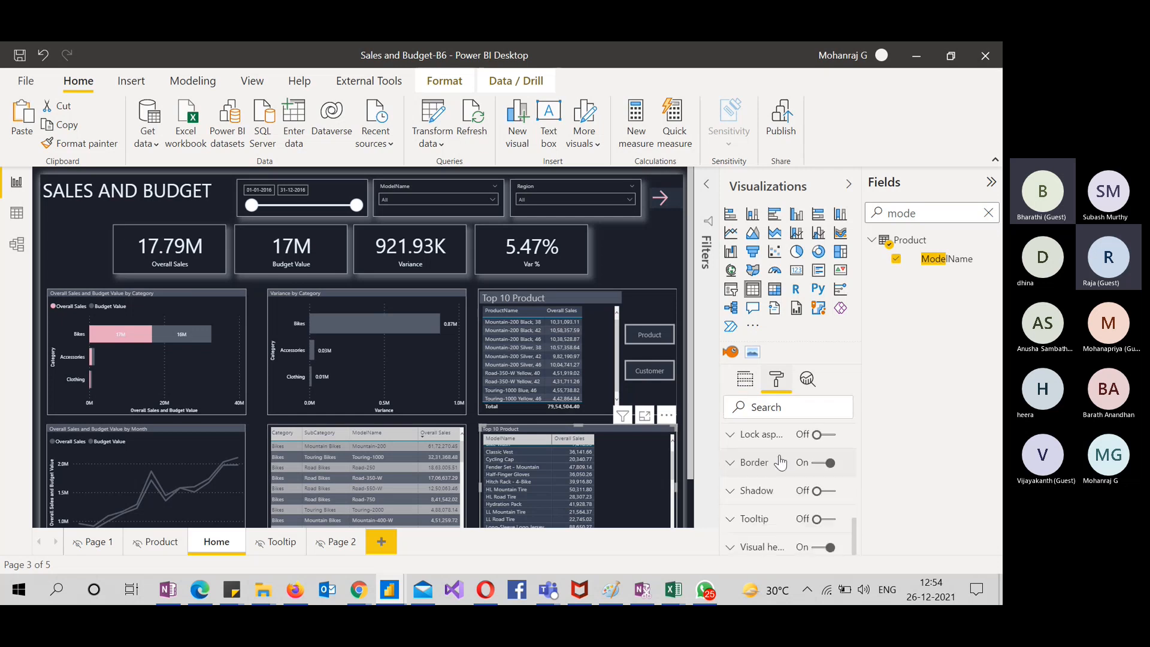
{"action": "left_click", "coordinate": [818, 519]}
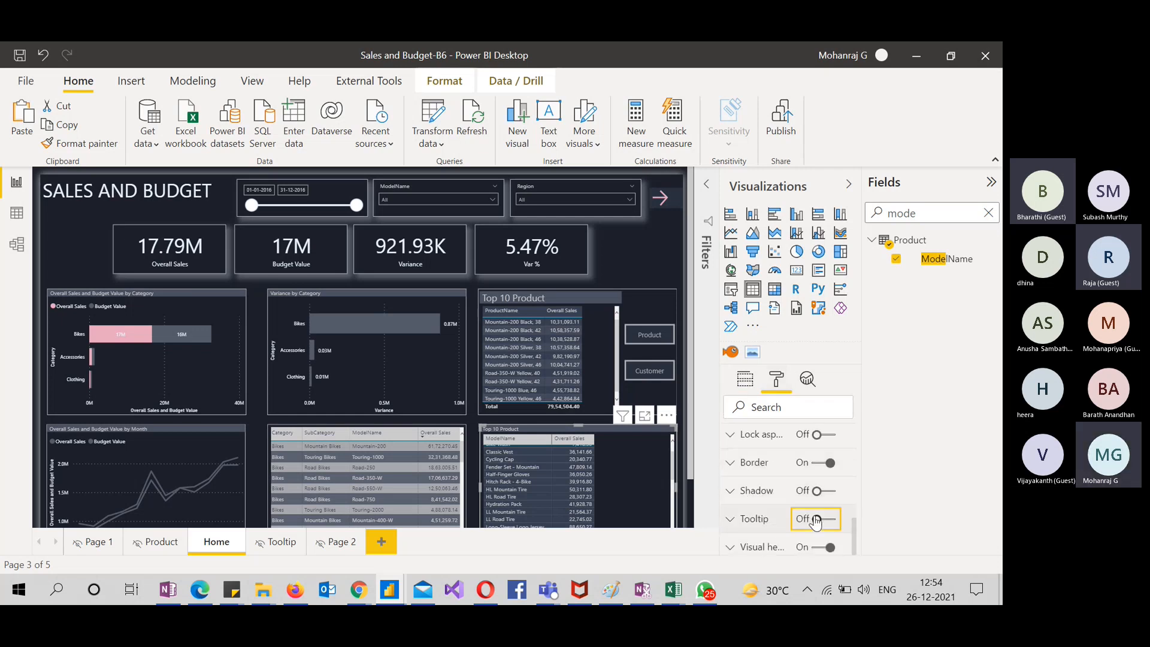
{"action": "left_click", "coordinate": [749, 520]}
{"action": "scroll", "coordinate": [786, 520], "scroll_direction": "down", "scroll_amount": 1}
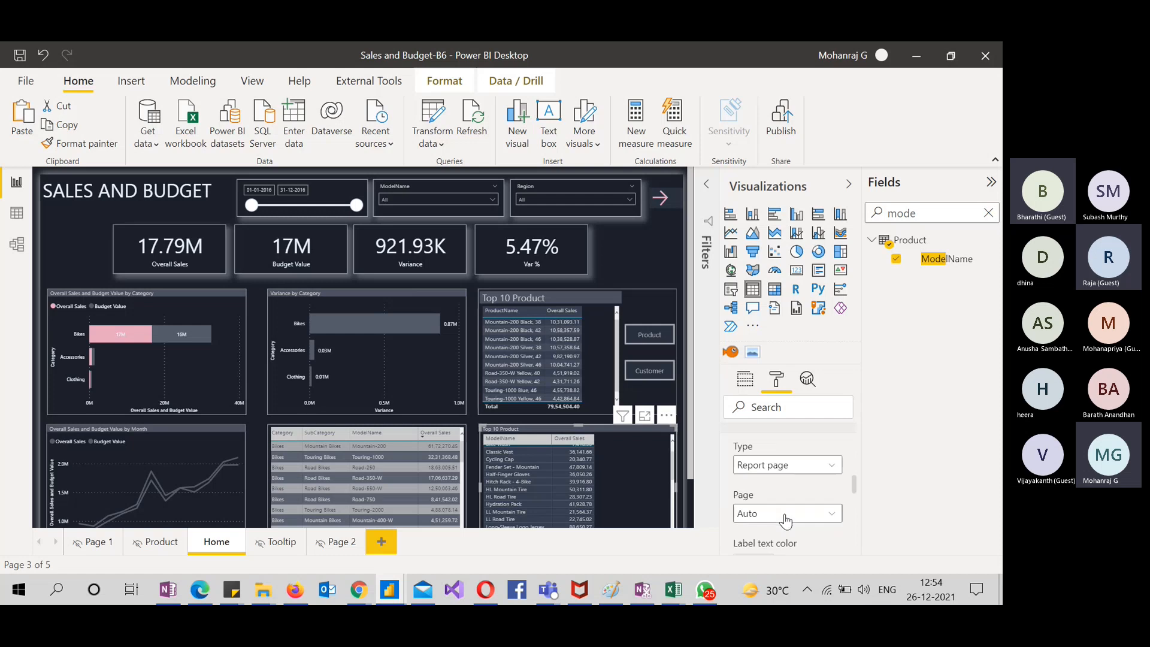
{"action": "left_click", "coordinate": [801, 470]}
{"action": "left_click", "coordinate": [803, 443]}
{"action": "left_click", "coordinate": [785, 515]}
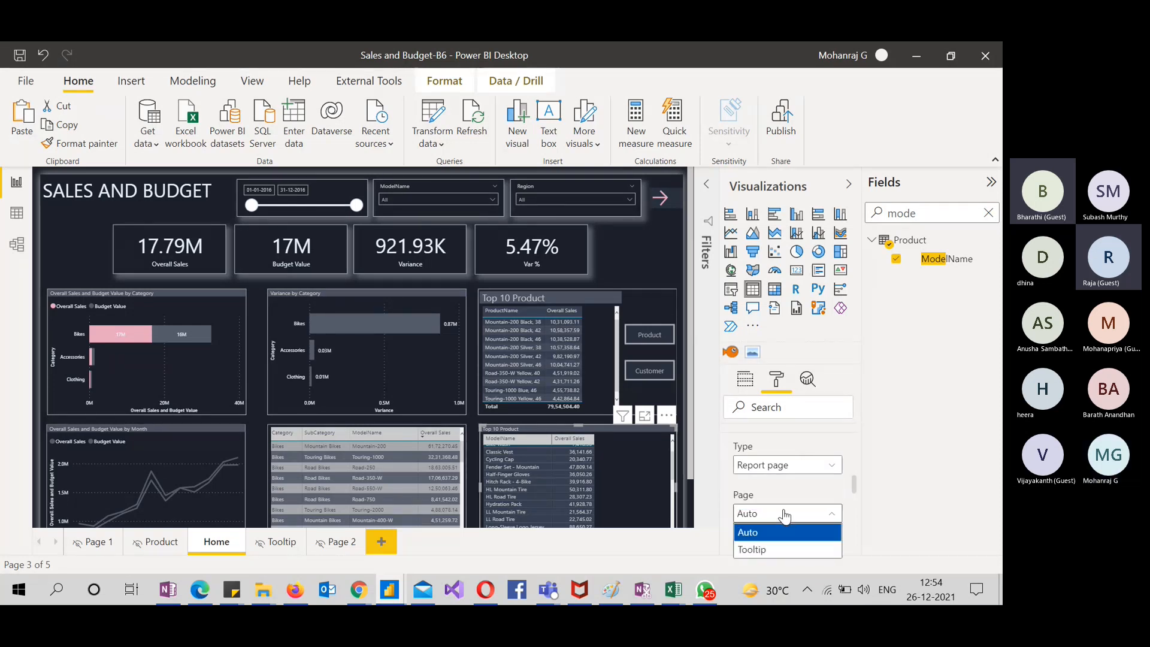
{"action": "left_click", "coordinate": [764, 549]}
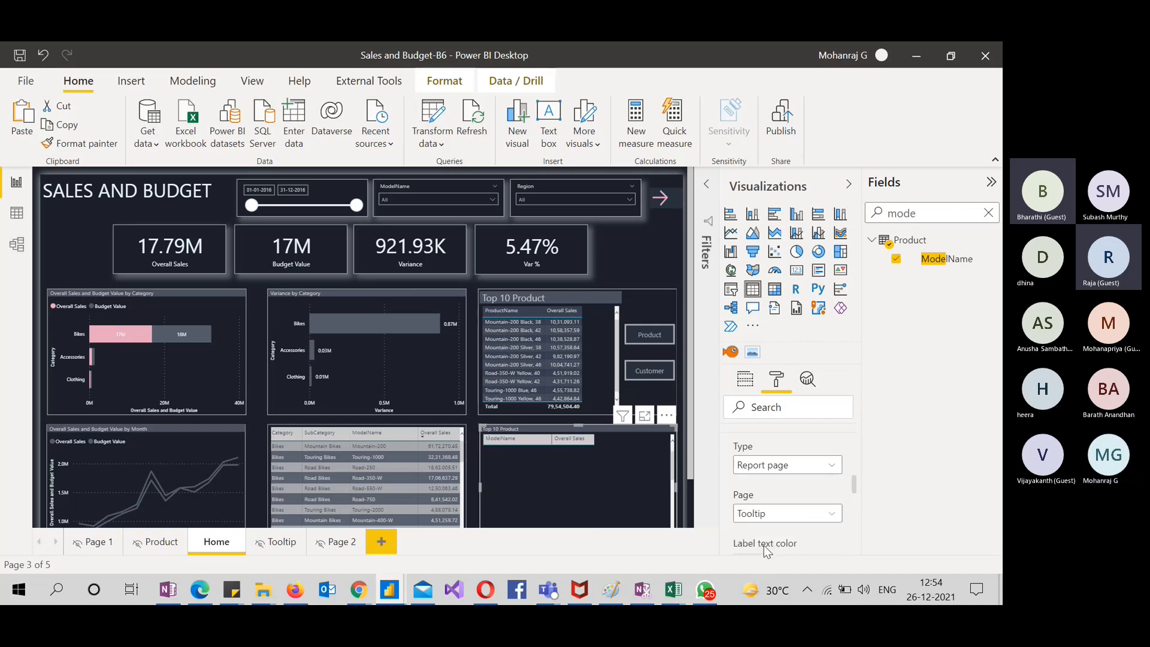
{"action": "scroll", "coordinate": [765, 549], "scroll_direction": "down", "scroll_amount": 1}
{"action": "scroll", "coordinate": [765, 545], "scroll_direction": "down", "scroll_amount": 5}
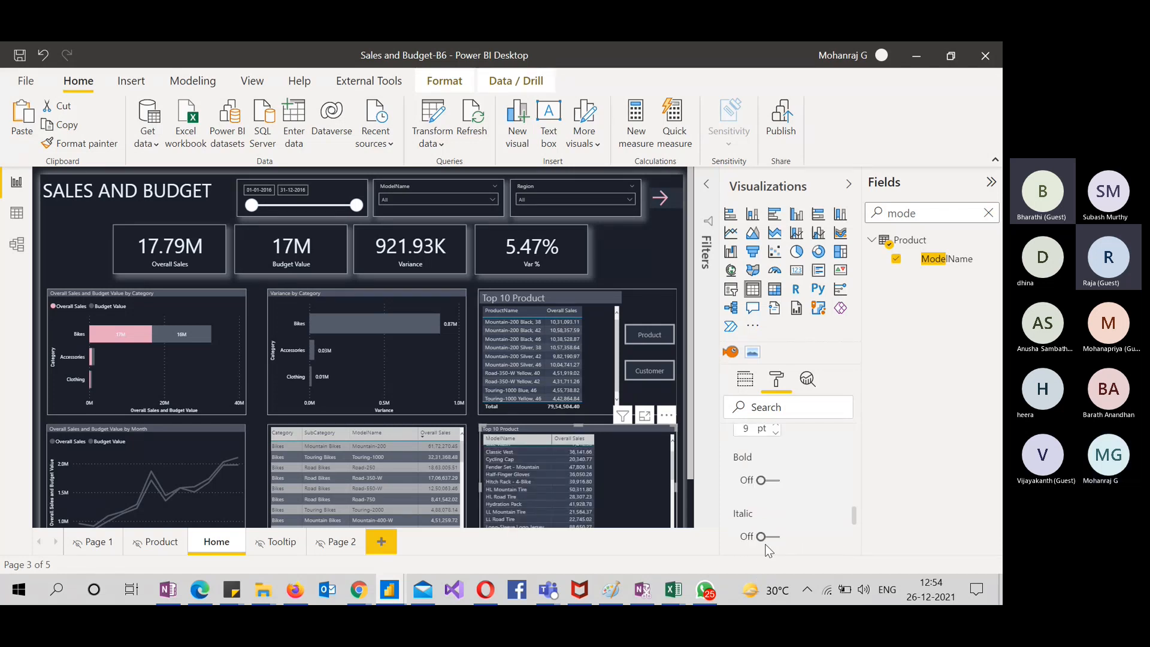
Save the changes and publish the report to My workspace, replacing the existing Sales and Budget-B6 dataset
{"action": "left_click", "coordinate": [781, 116]}
{"action": "left_click", "coordinate": [563, 339]}
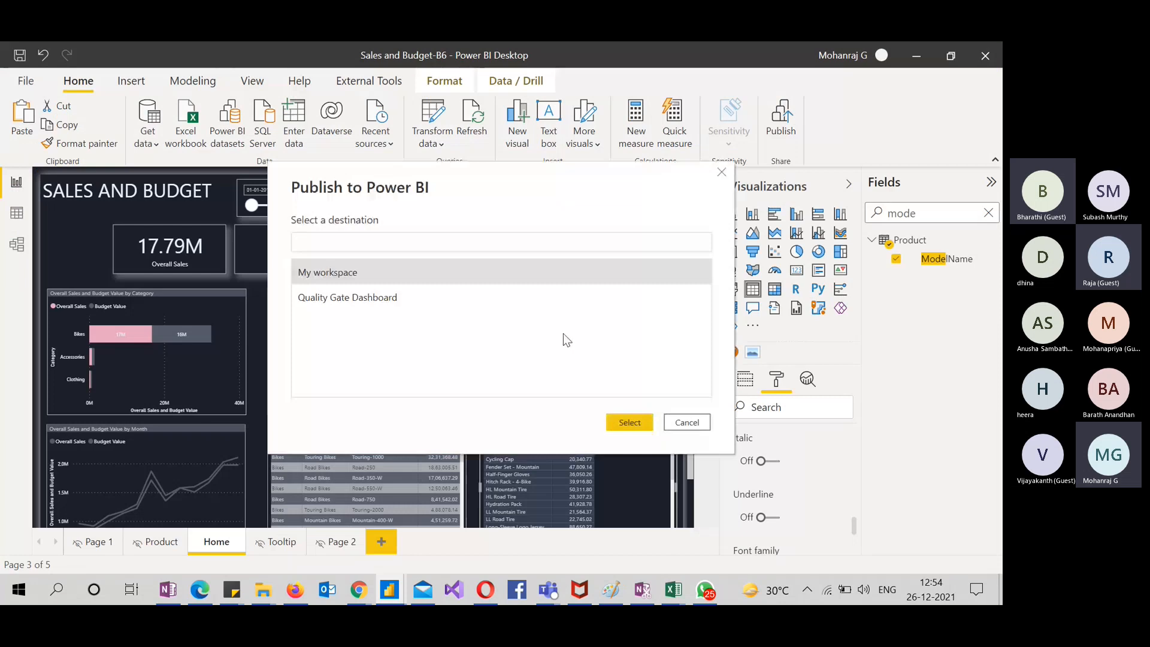
{"action": "left_click", "coordinate": [628, 423]}
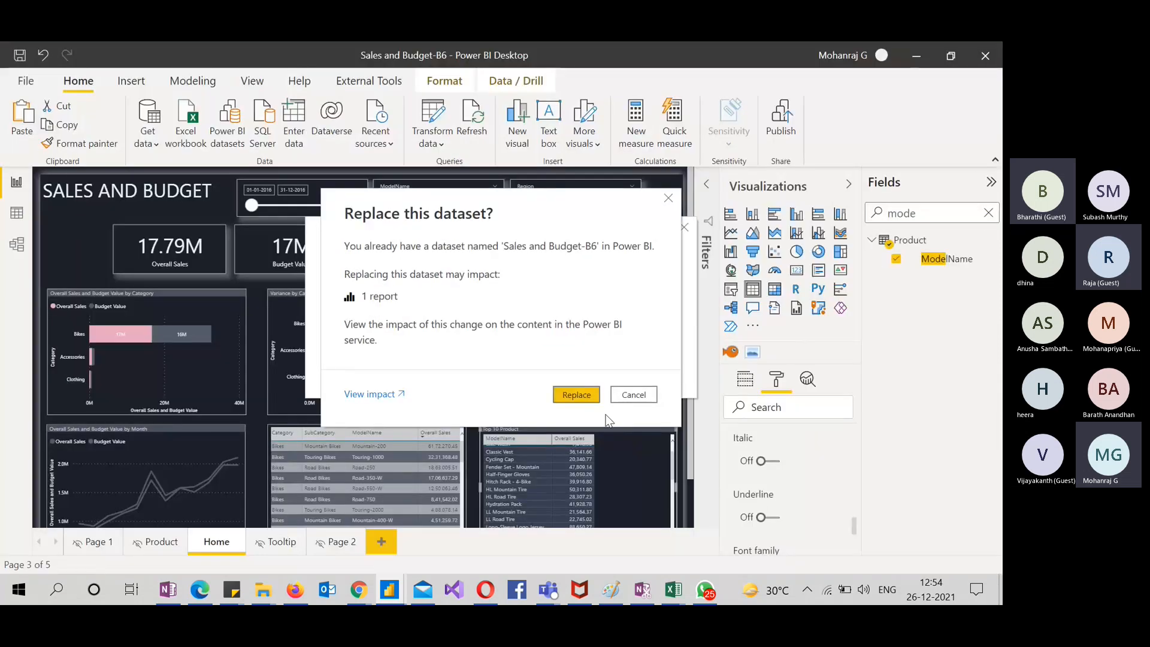
{"action": "left_click", "coordinate": [577, 393]}
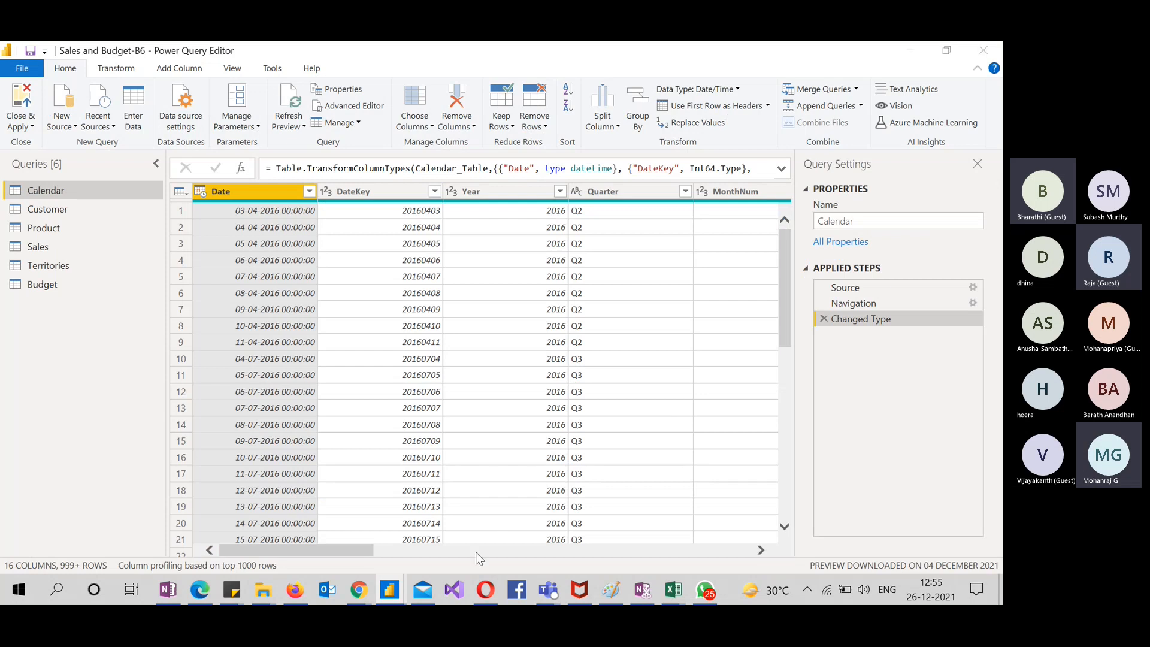
Switch back to the Power BI service in Edge and reopen the updated Sales and Budget-B6 report from My workspace
{"action": "key", "text": "alt+Tab"}
{"action": "key", "text": "alt+Tab"}
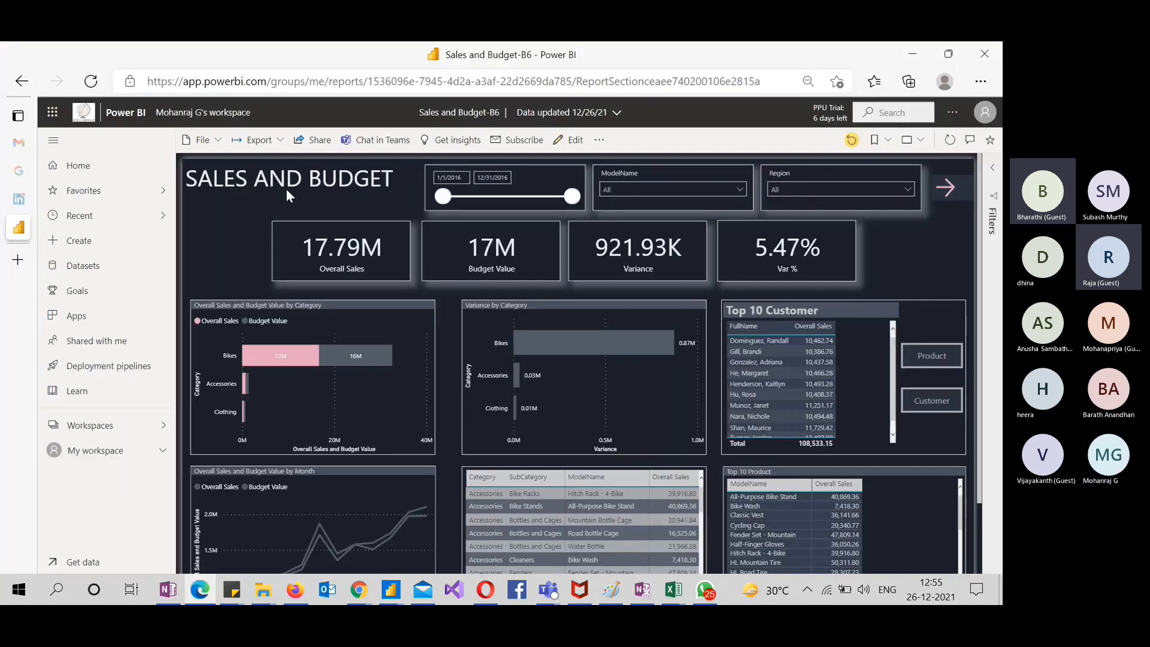
{"action": "left_click", "coordinate": [99, 426]}
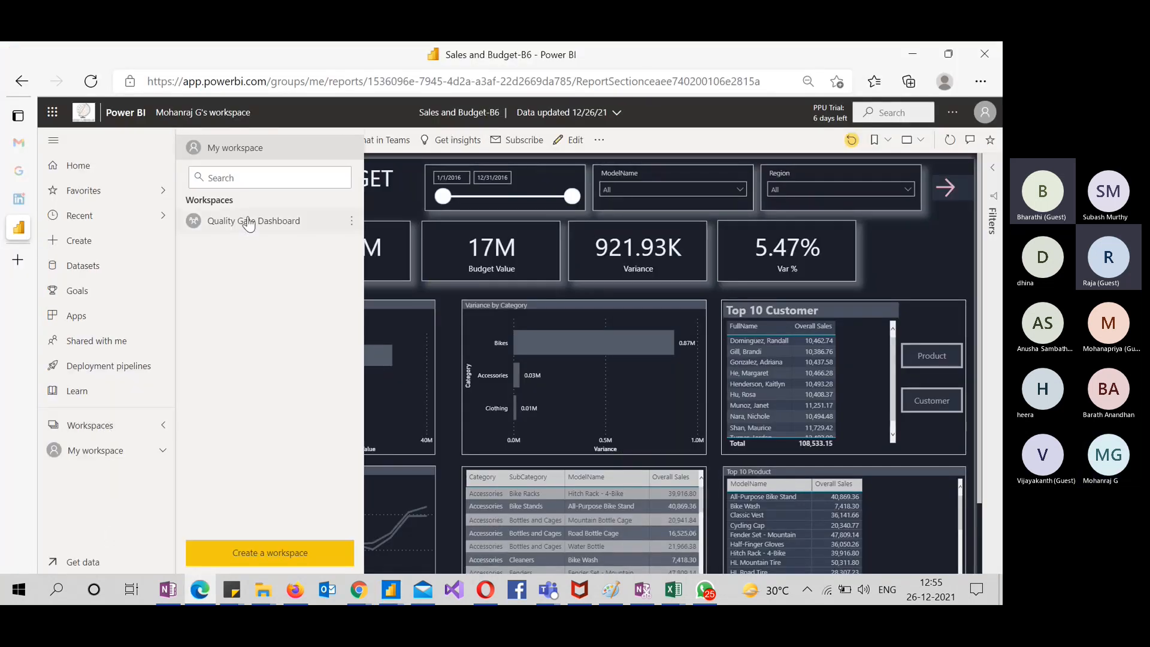
{"action": "left_click", "coordinate": [248, 148]}
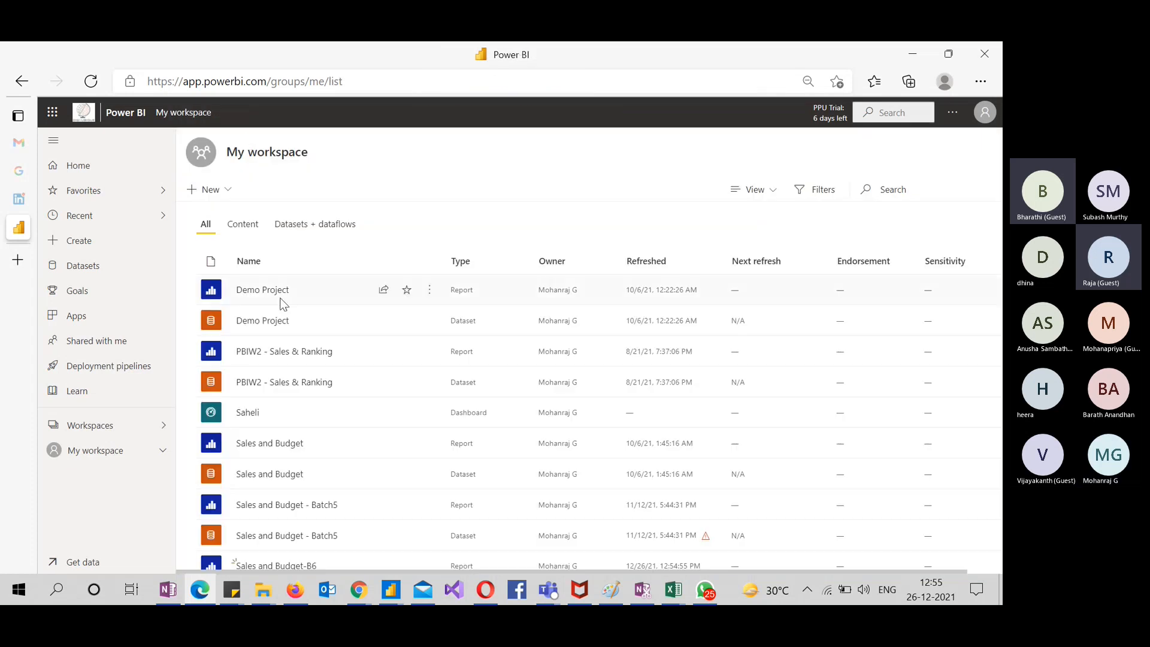
{"action": "scroll", "coordinate": [302, 474], "scroll_direction": "down", "scroll_amount": 3}
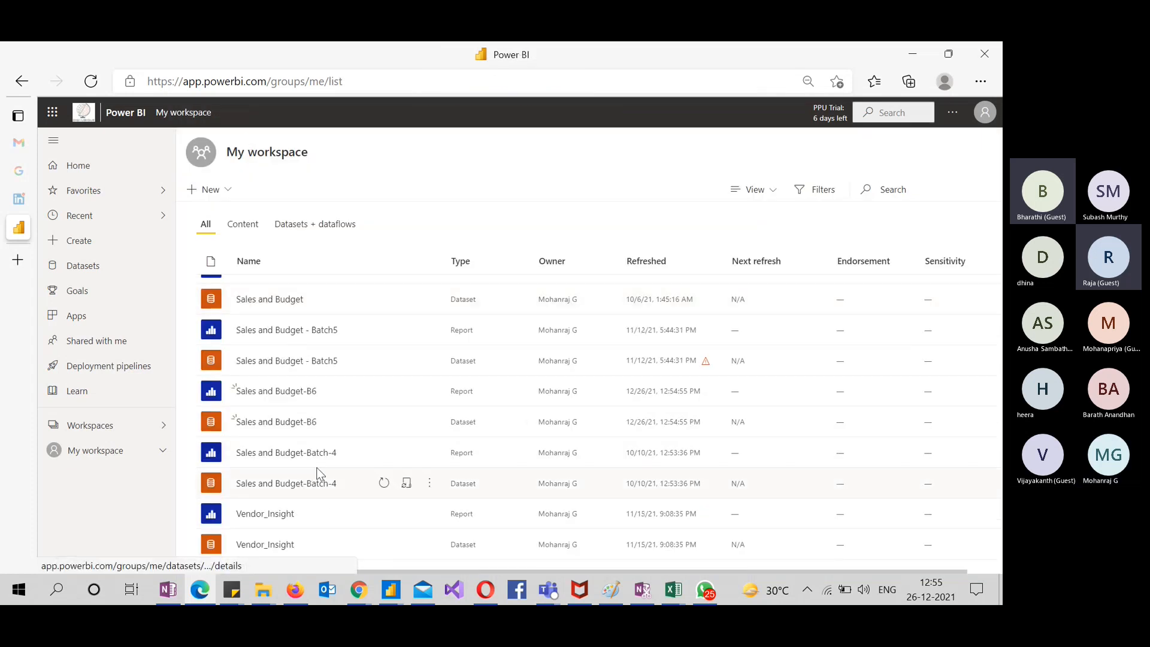
{"action": "left_click", "coordinate": [302, 390]}
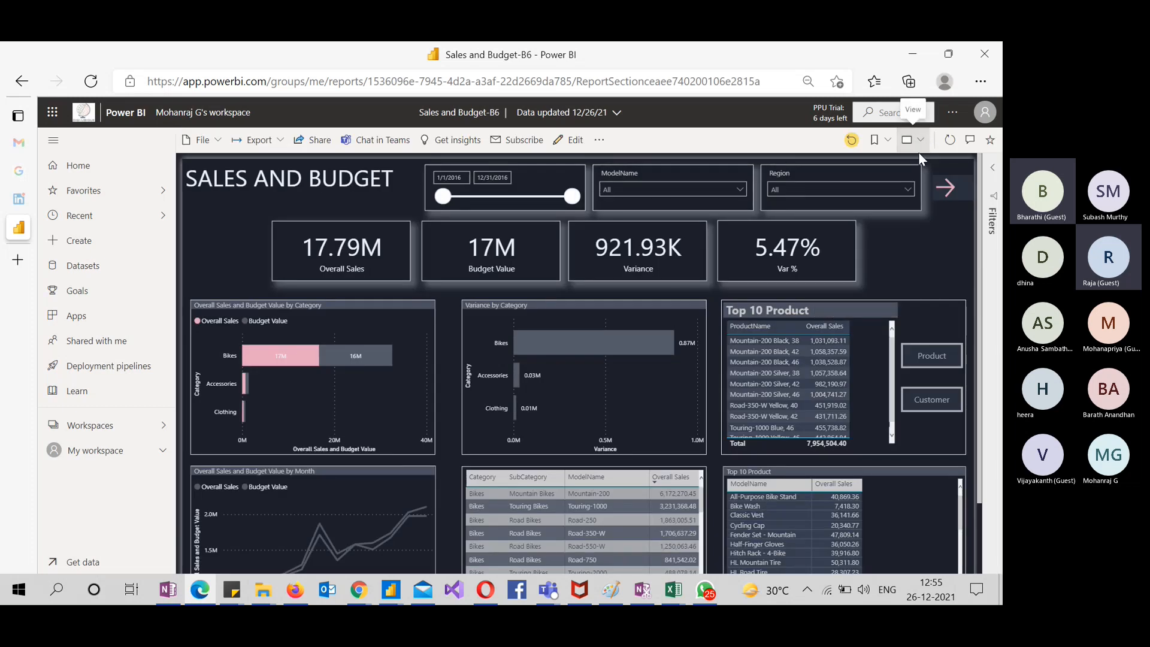
Show the republished report in full screen and check the report-page tooltip on rows of the lower Top 10 Product table
{"action": "left_click", "coordinate": [923, 142]}
{"action": "left_click", "coordinate": [922, 144]}
{"action": "left_click", "coordinate": [917, 142]}
{"action": "left_click", "coordinate": [901, 168]}
{"action": "scroll", "coordinate": [853, 330], "scroll_direction": "down", "scroll_amount": 3}
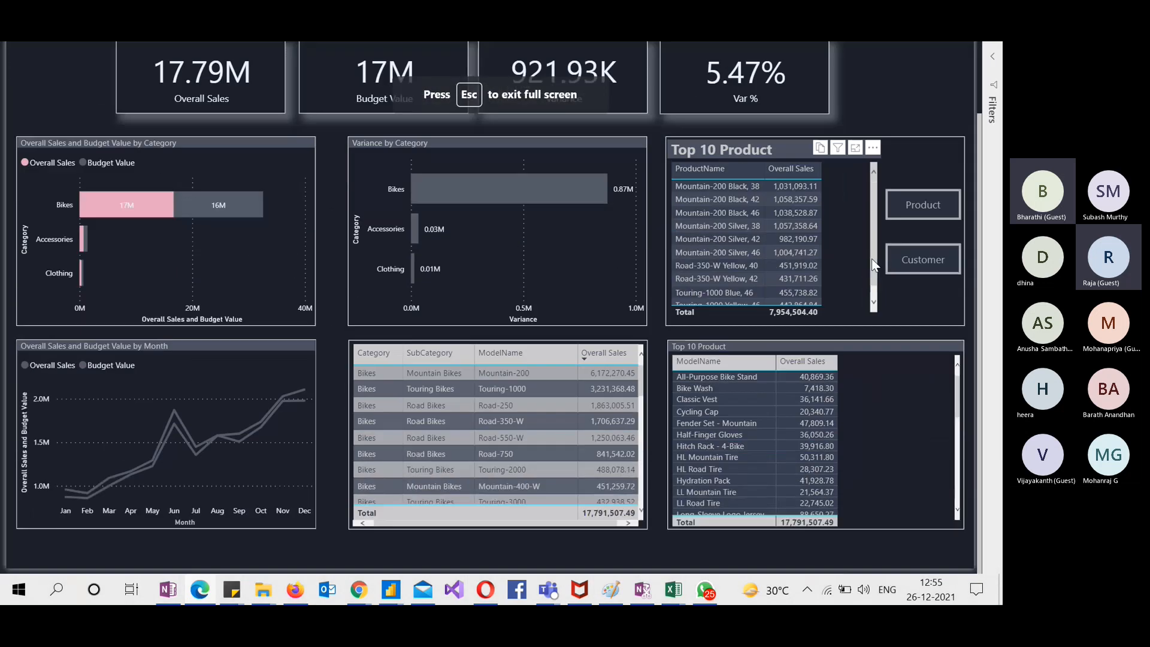
{"action": "mouse_move", "coordinate": [739, 408]}
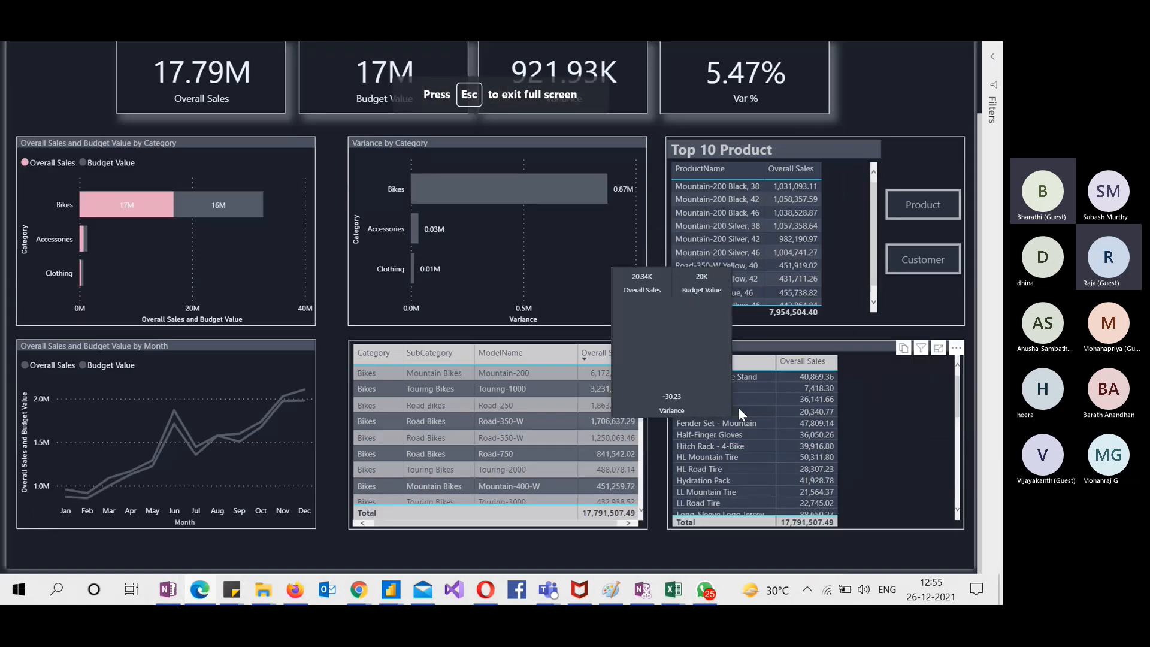
{"action": "scroll", "coordinate": [727, 485], "scroll_direction": "down", "scroll_amount": 5}
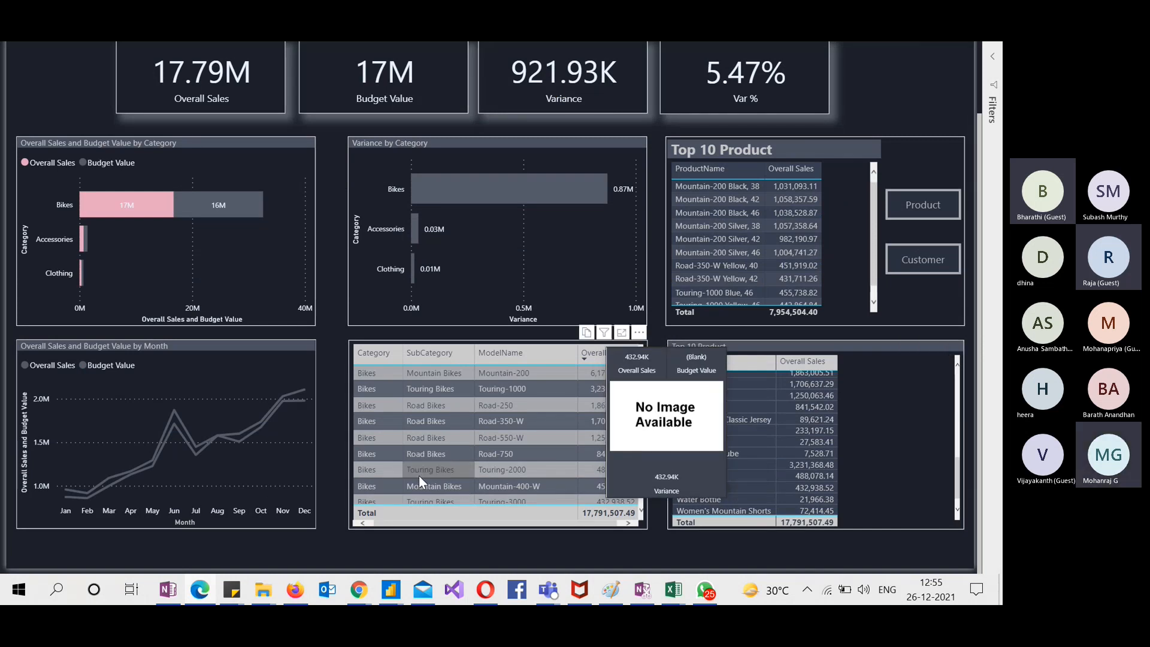
Check the product image in the report-page tooltip for more models in the lower Top 10 Product table
{"action": "mouse_move", "coordinate": [721, 491]}
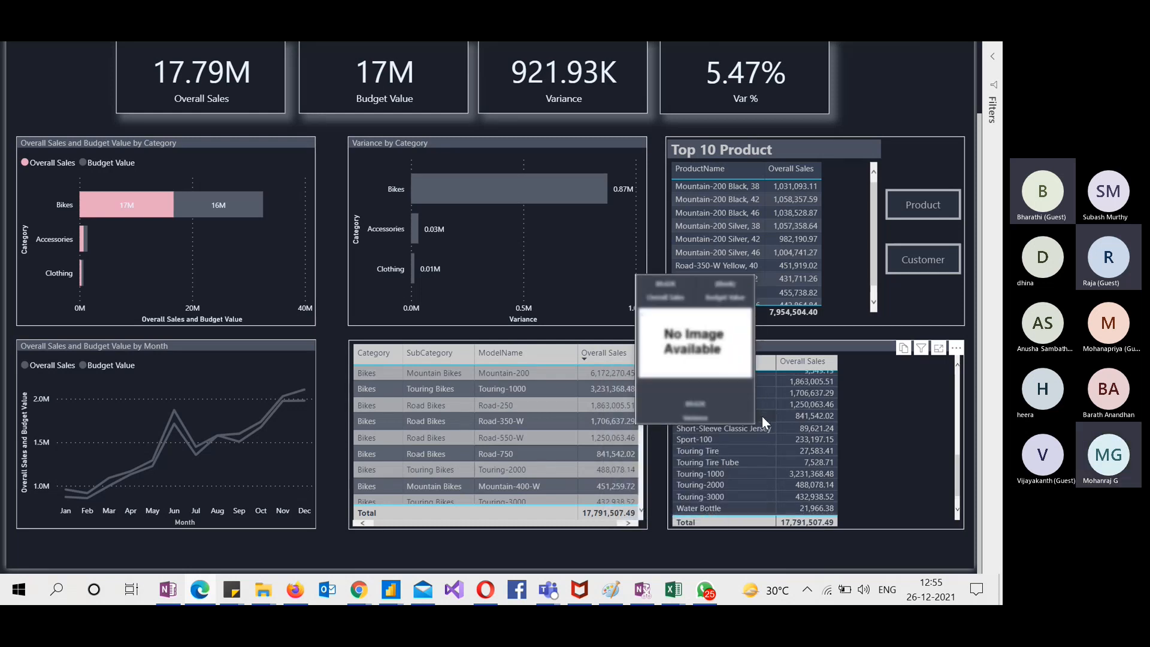
{"action": "scroll", "coordinate": [762, 415], "scroll_direction": "up", "scroll_amount": 5}
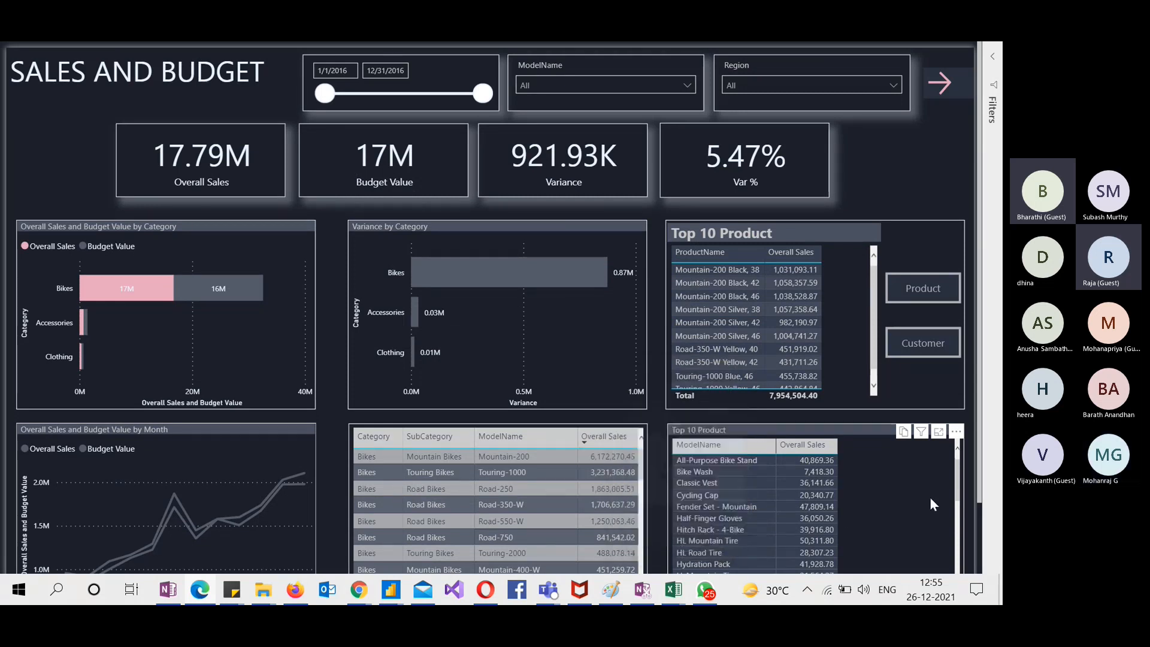
{"action": "scroll", "coordinate": [957, 485], "scroll_direction": "down", "scroll_amount": 5}
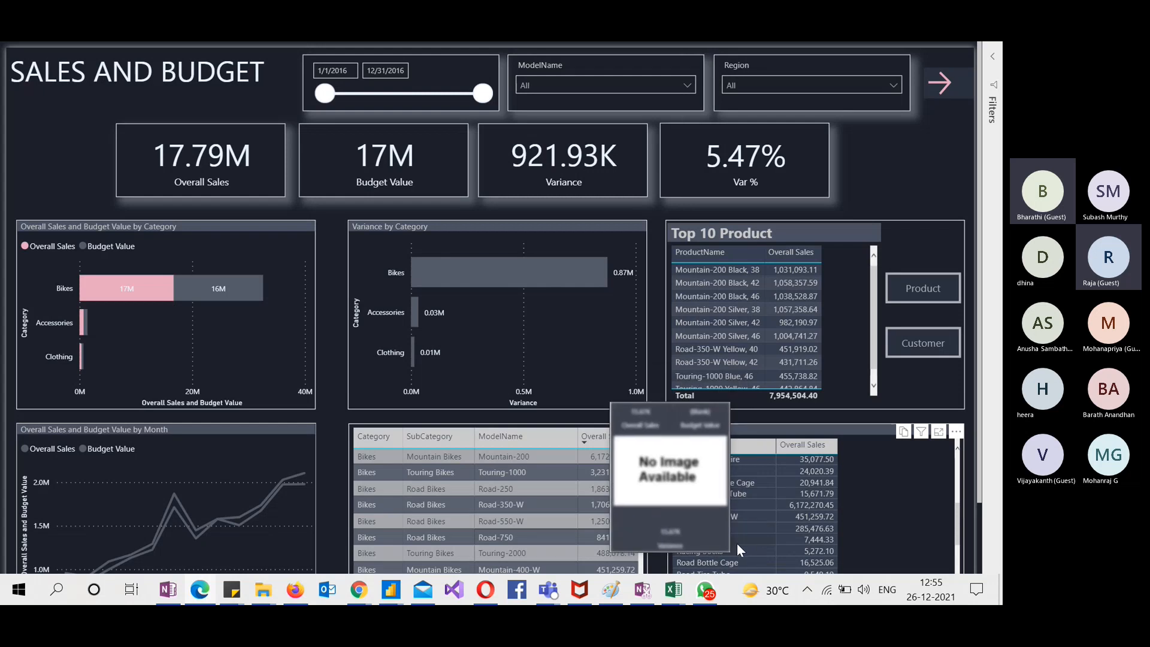
{"action": "mouse_move", "coordinate": [737, 551]}
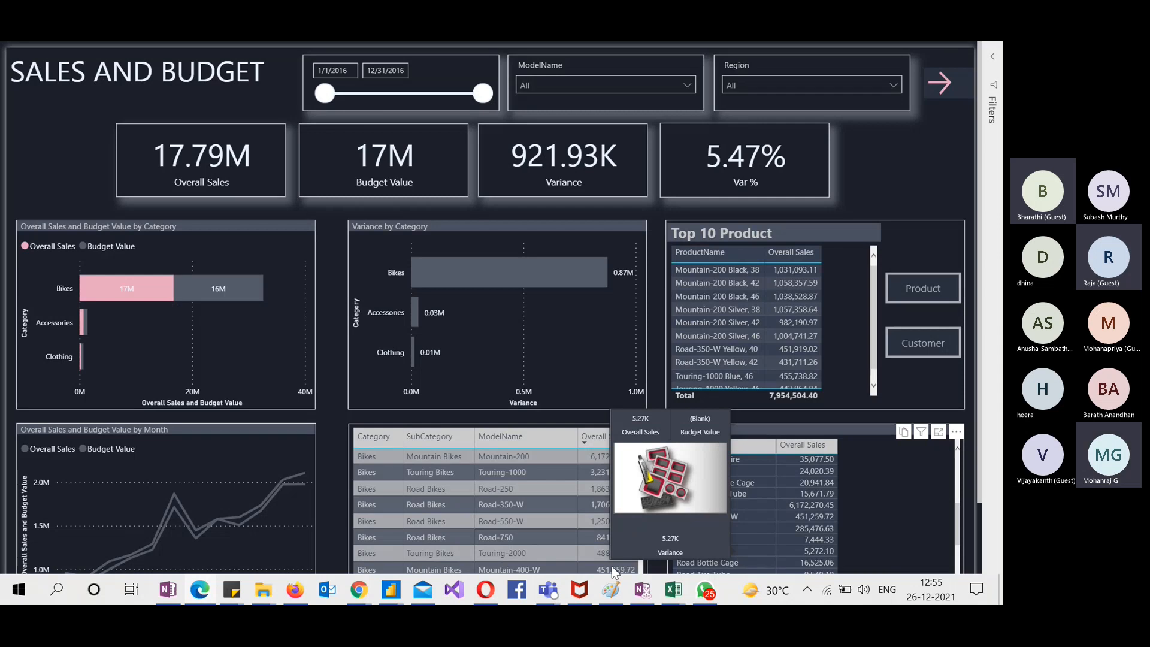
Switch to the Teams meeting and on to the PBI - Batch -6 notes in OneNote, and find the 7- Pillar of PBI list
{"action": "mouse_move", "coordinate": [557, 596]}
{"action": "left_click", "coordinate": [558, 505]}
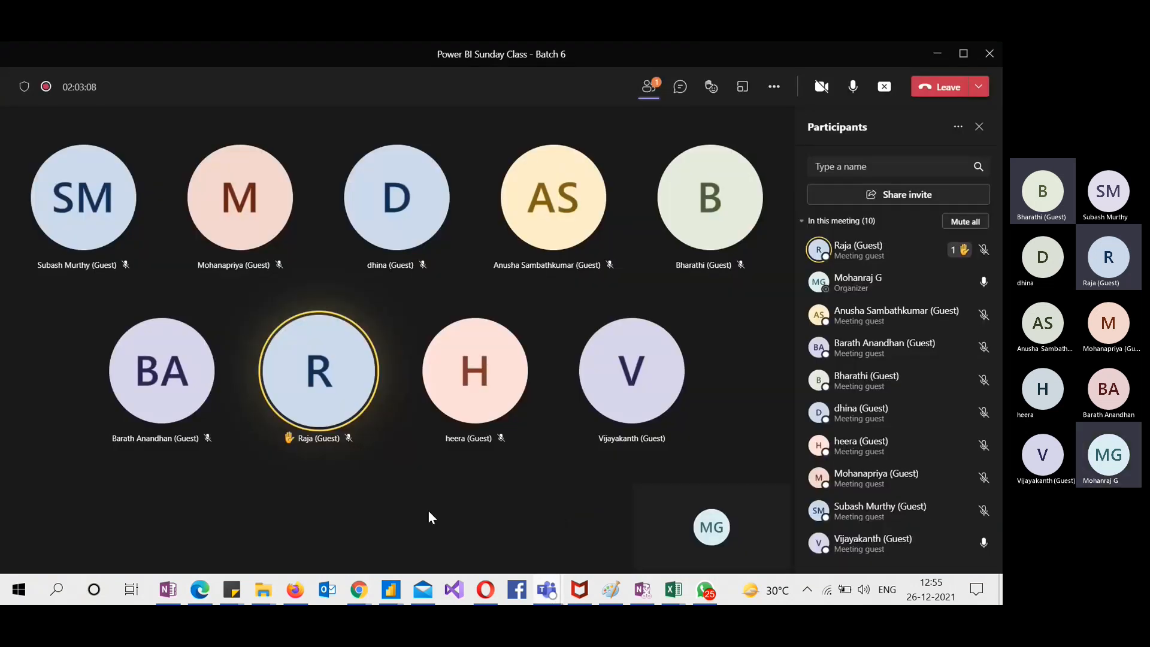
{"action": "key", "text": "alt+Tab"}
{"action": "key", "text": "alt+Tab"}
{"action": "key", "text": "alt+Tab"}
{"action": "key", "text": "alt+Tab"}
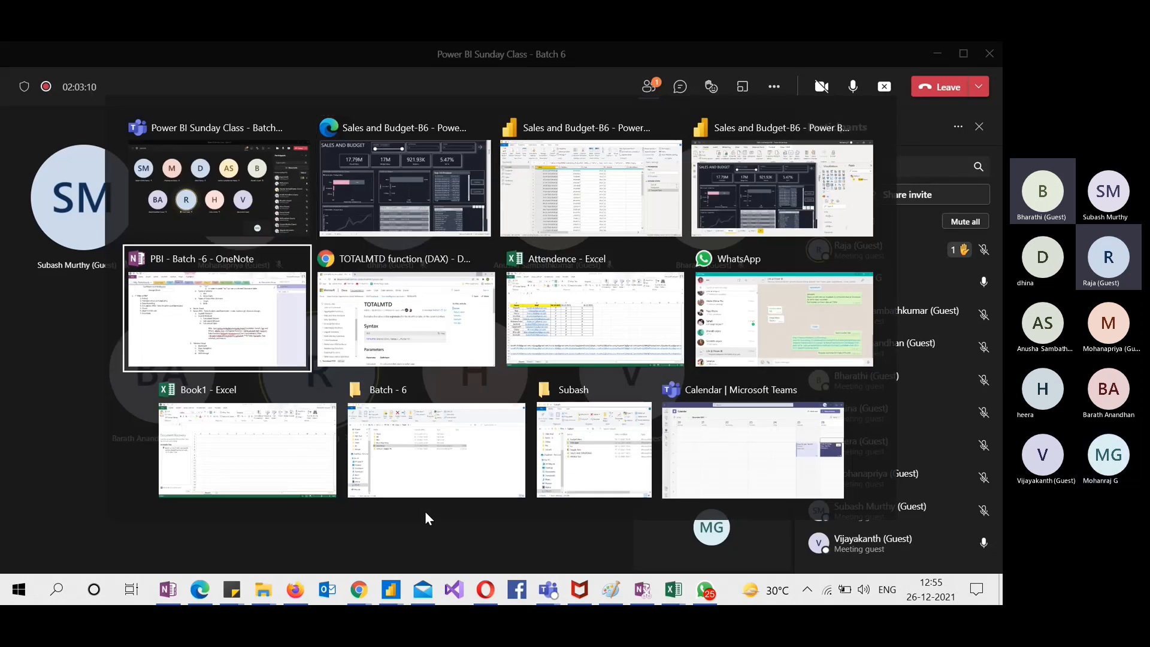
{"action": "scroll", "coordinate": [213, 327], "scroll_direction": "up", "scroll_amount": 7}
{"action": "scroll", "coordinate": [212, 327], "scroll_direction": "down", "scroll_amount": 1}
{"action": "scroll", "coordinate": [213, 327], "scroll_direction": "down", "scroll_amount": 1}
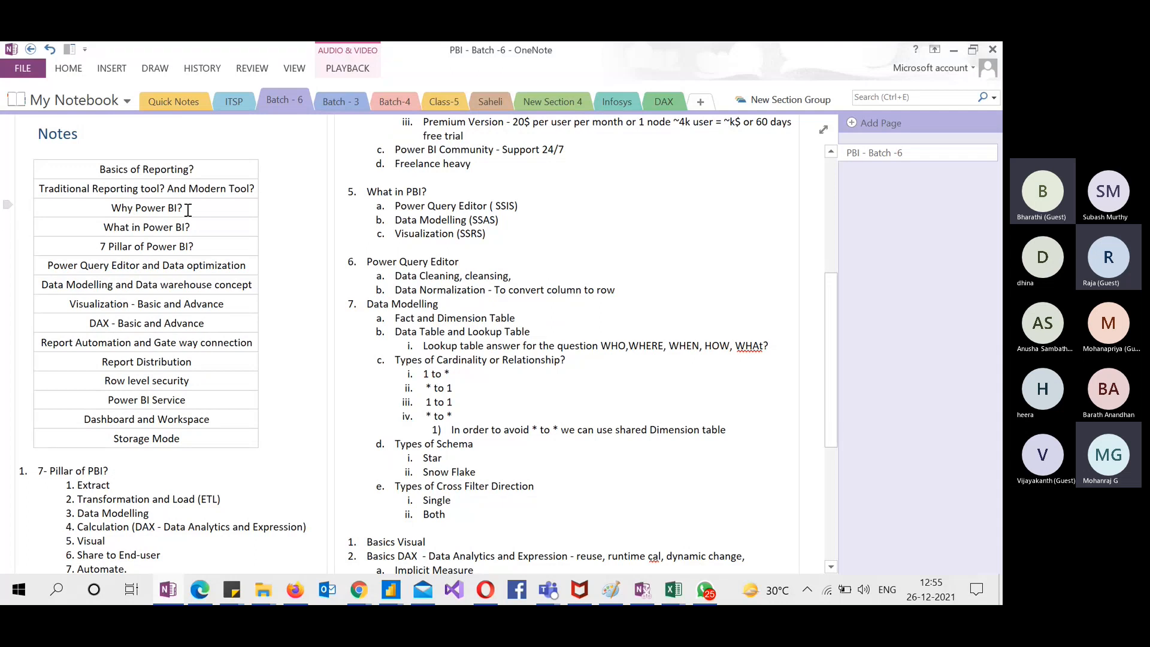
{"action": "scroll", "coordinate": [79, 275], "scroll_direction": "down", "scroll_amount": 4}
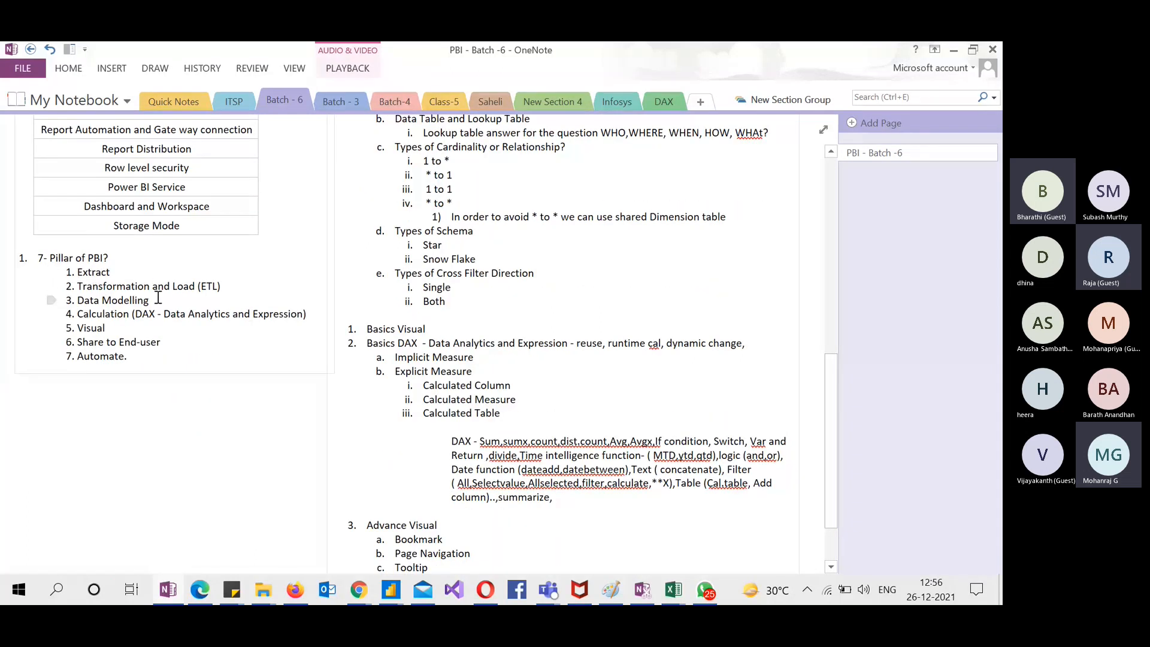
Highlight the pillars Extract to Visual, and separately Share to End-user and Automate, in the 7- Pillar of PBI list
{"action": "left_click_drag", "start_coordinate": [108, 329], "coordinate": [84, 288]}
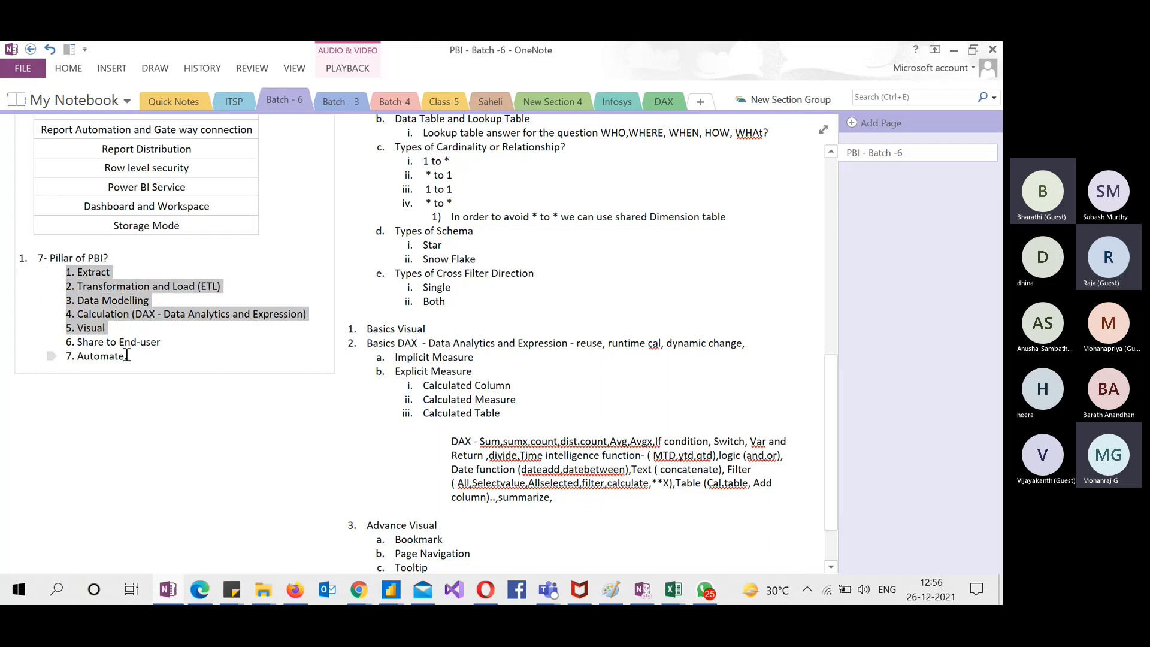
{"action": "left_click_drag", "start_coordinate": [126, 356], "coordinate": [69, 342]}
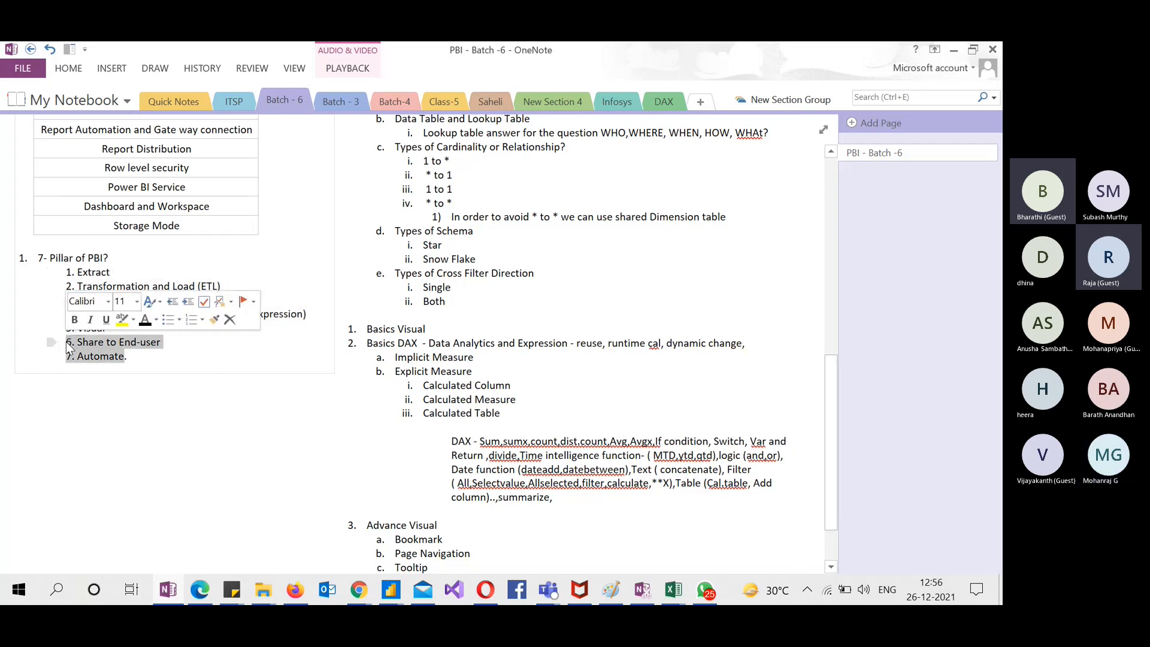
{"action": "left_click", "coordinate": [138, 355]}
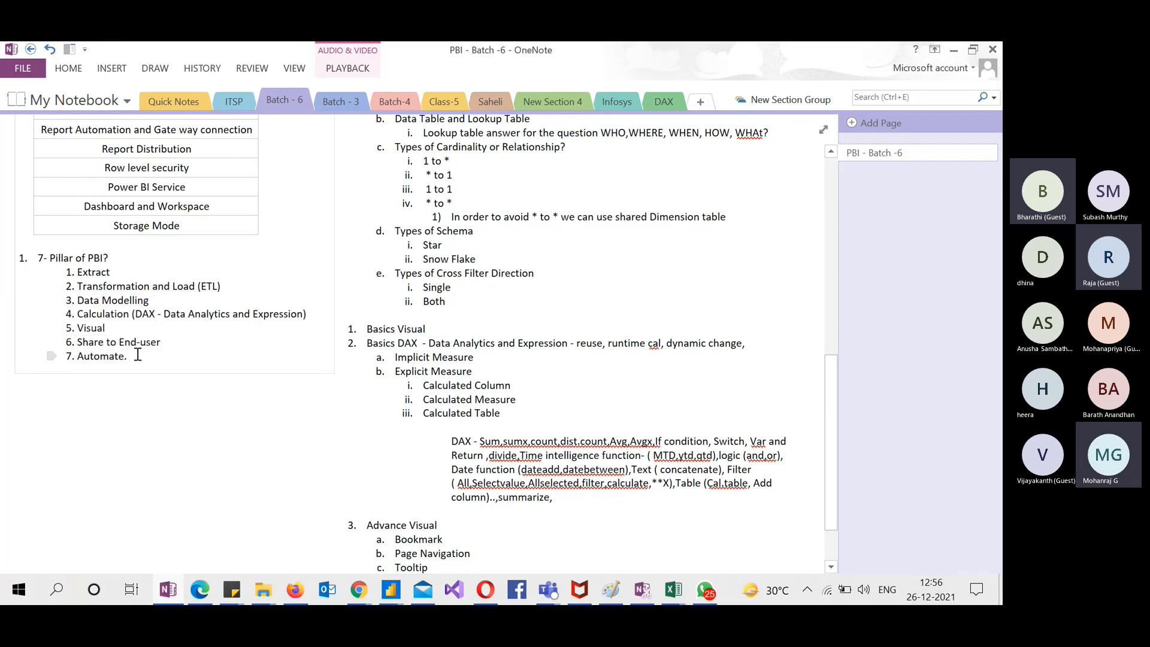
Review the course notes and highlight the topic table rows from Report Automation and Gate way connection to Storage Mode
{"action": "scroll", "coordinate": [138, 355], "scroll_direction": "up", "scroll_amount": 3}
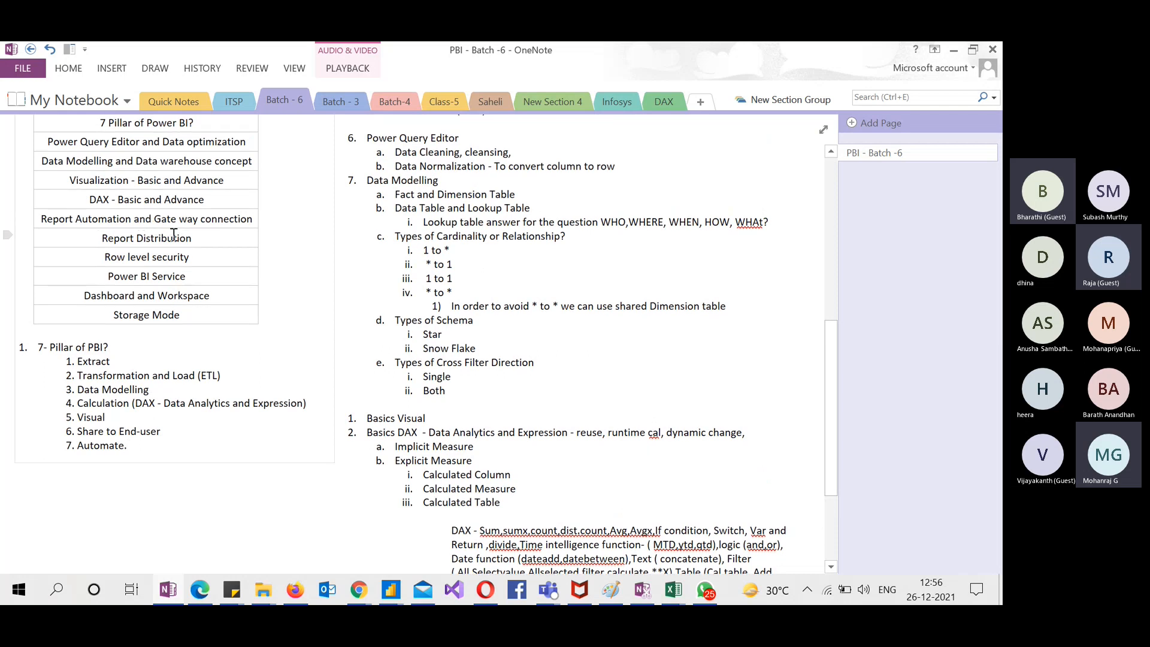
{"action": "left_click", "coordinate": [200, 312]}
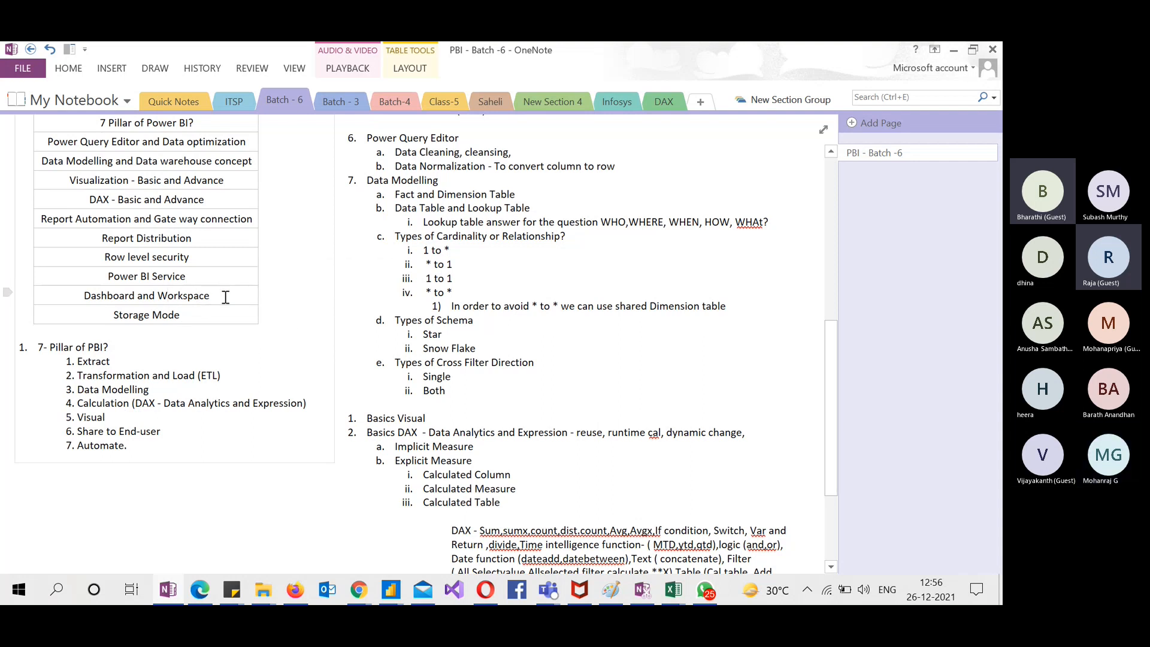
{"action": "scroll", "coordinate": [368, 256], "scroll_direction": "up", "scroll_amount": 8}
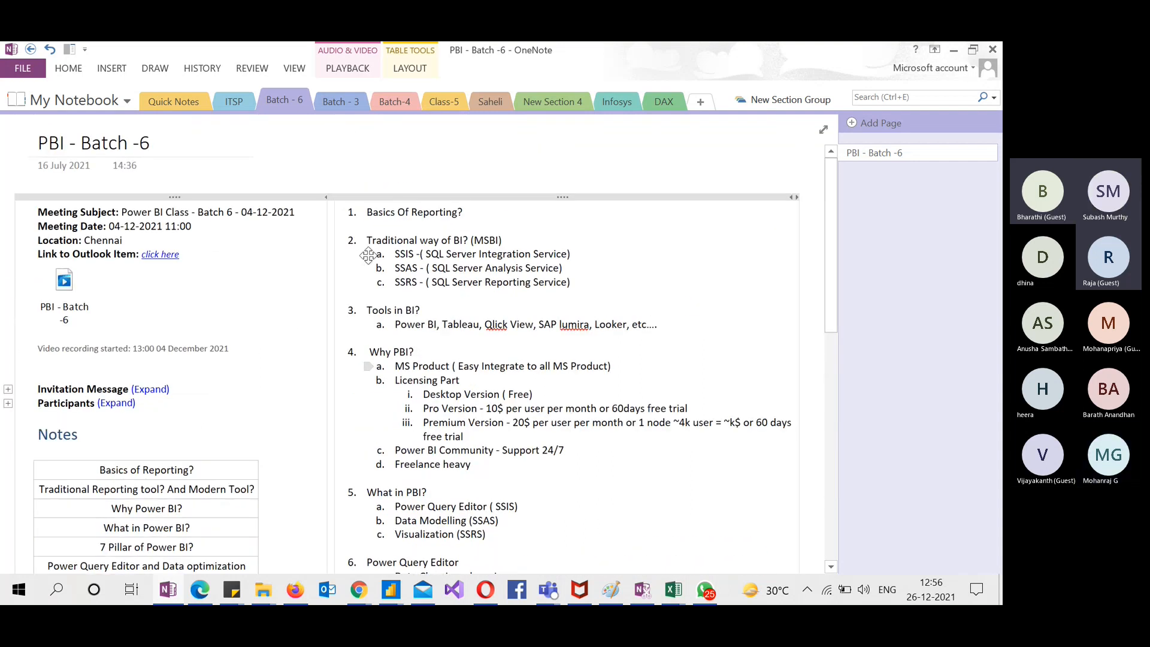
{"action": "scroll", "coordinate": [392, 371], "scroll_direction": "down", "scroll_amount": 4}
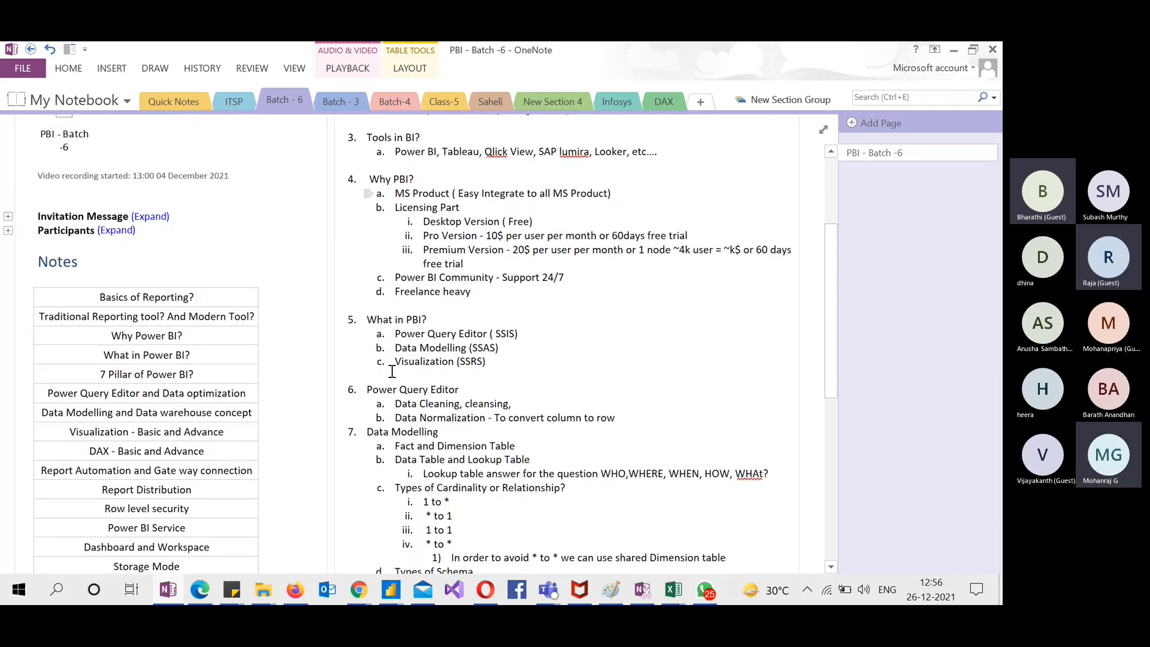
{"action": "scroll", "coordinate": [226, 390], "scroll_direction": "down", "scroll_amount": 4}
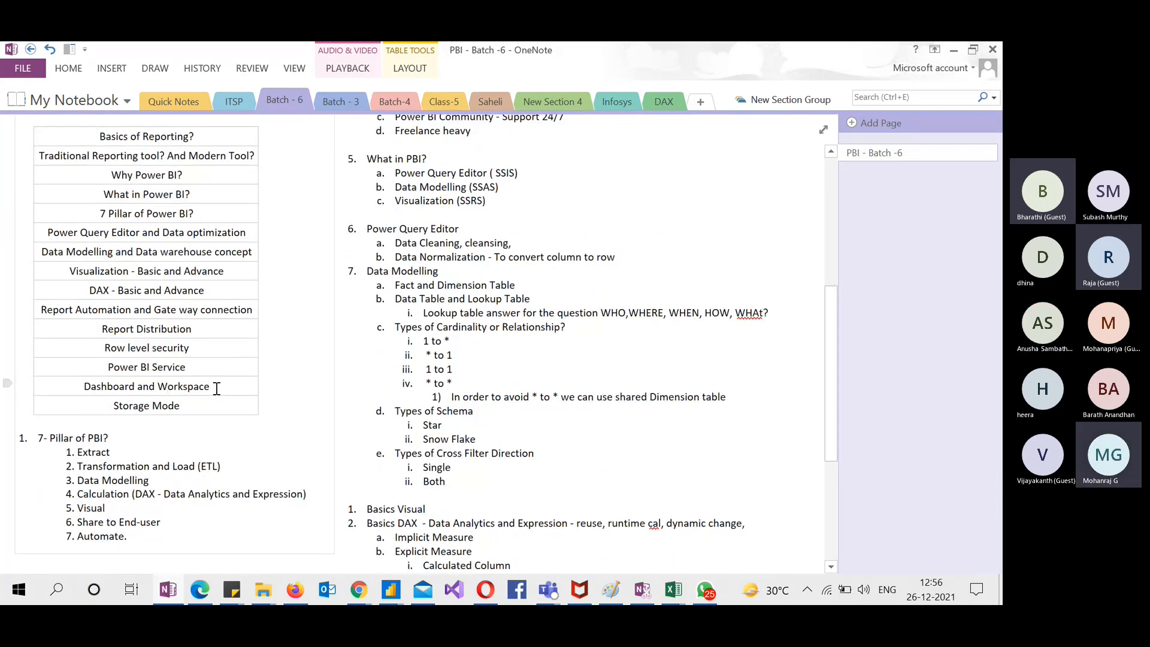
{"action": "left_click_drag", "start_coordinate": [205, 409], "coordinate": [45, 315]}
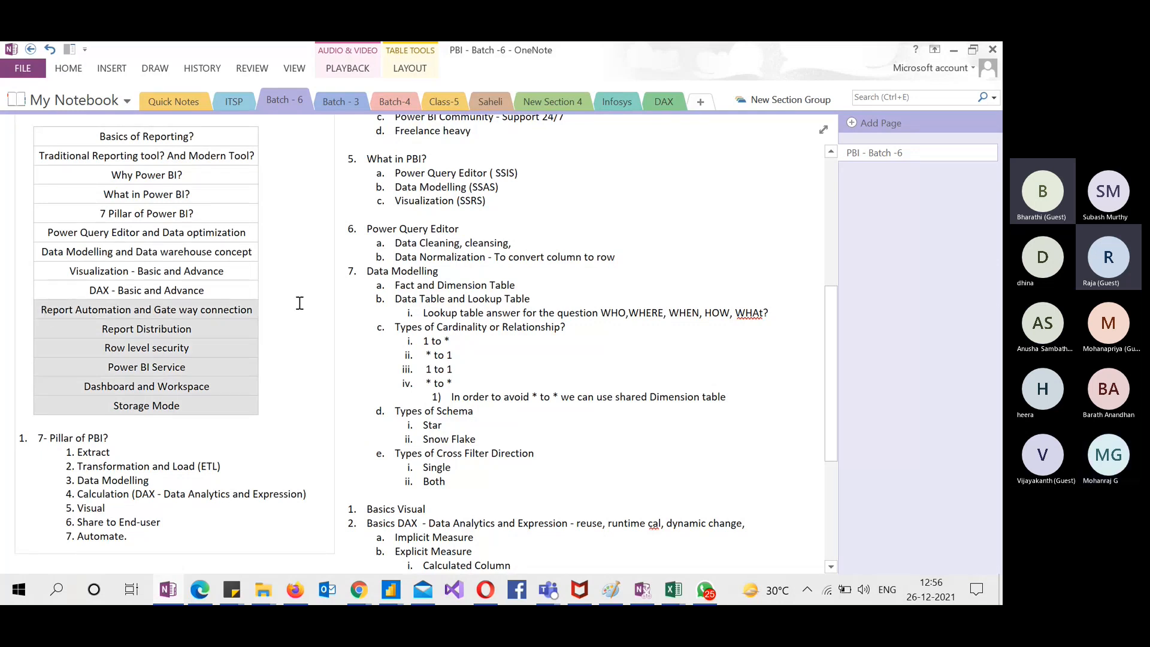
Switch back to the Teams meeting and stop sharing the screen
{"action": "key", "text": "alt+Tab"}
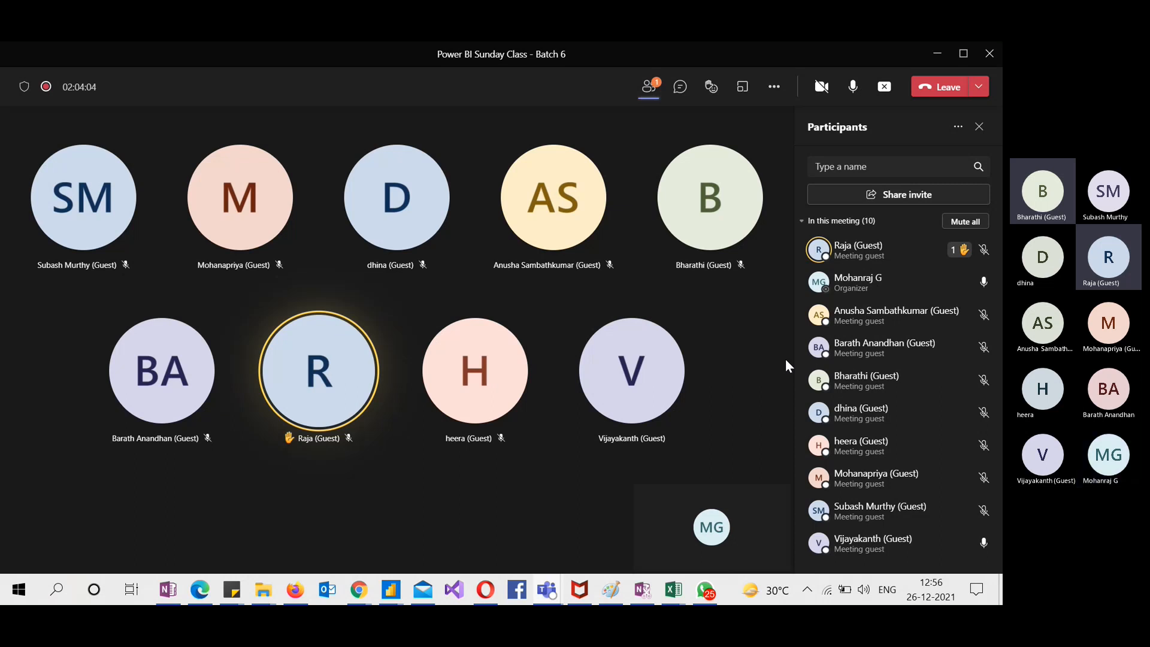
{"action": "left_click", "coordinate": [883, 87]}
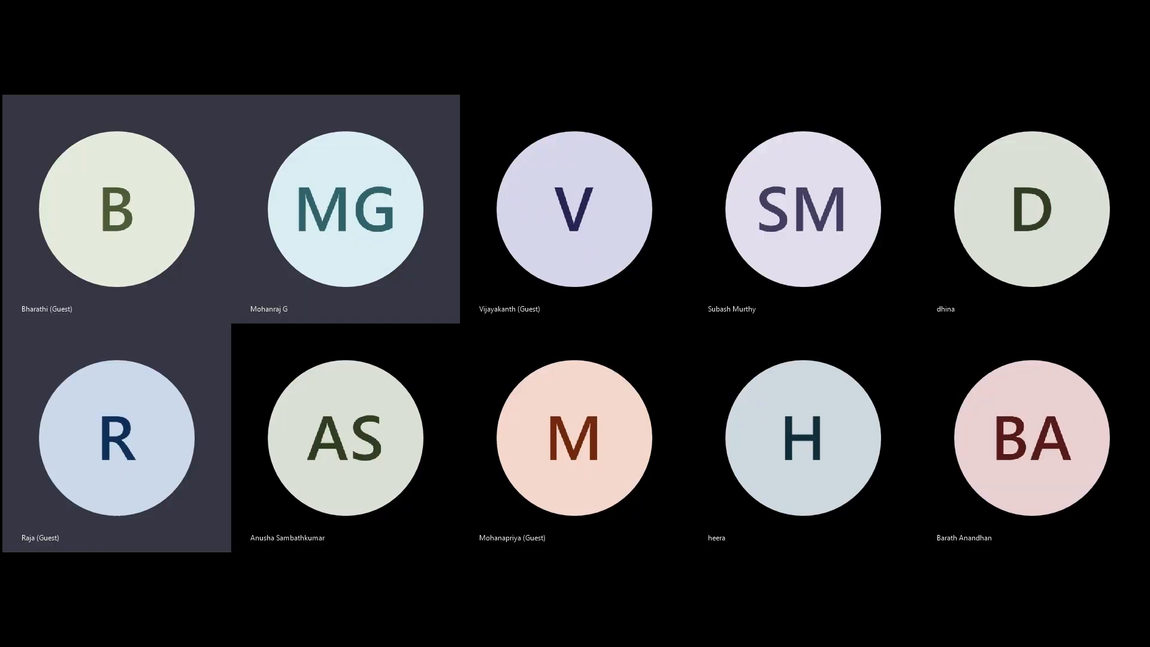